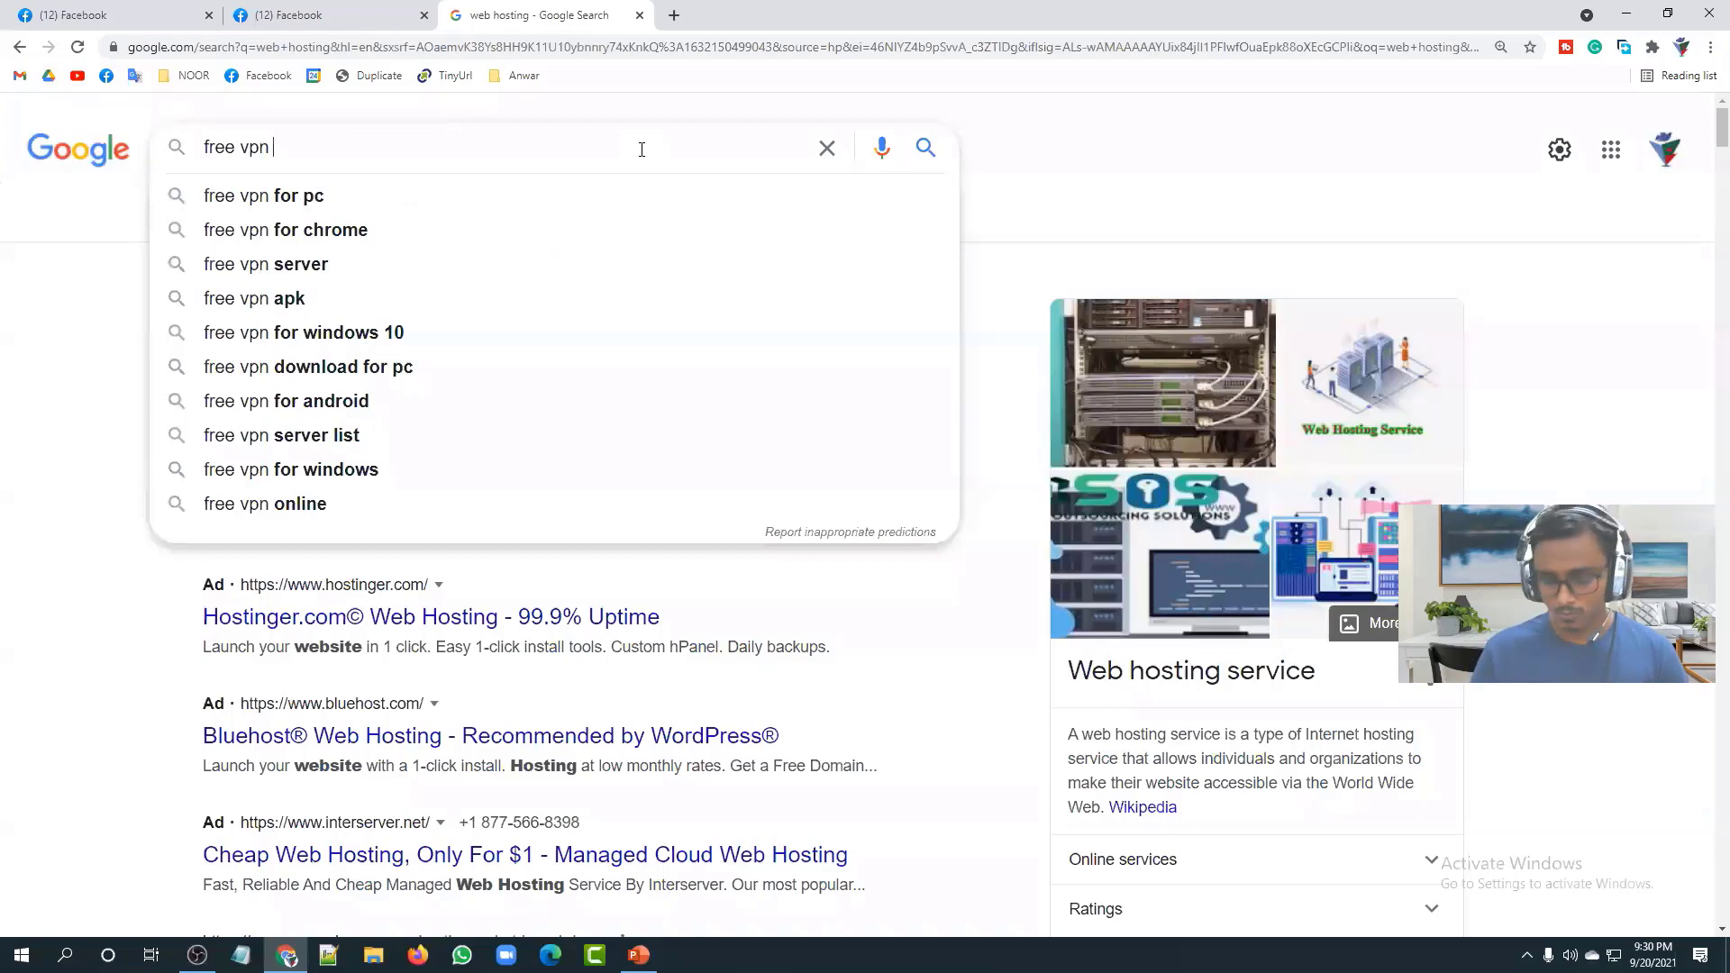
# Step: Search Google for "free vpn for chrome" using the suggested query
pyautogui.press('Down')
pyautogui.press('Down')
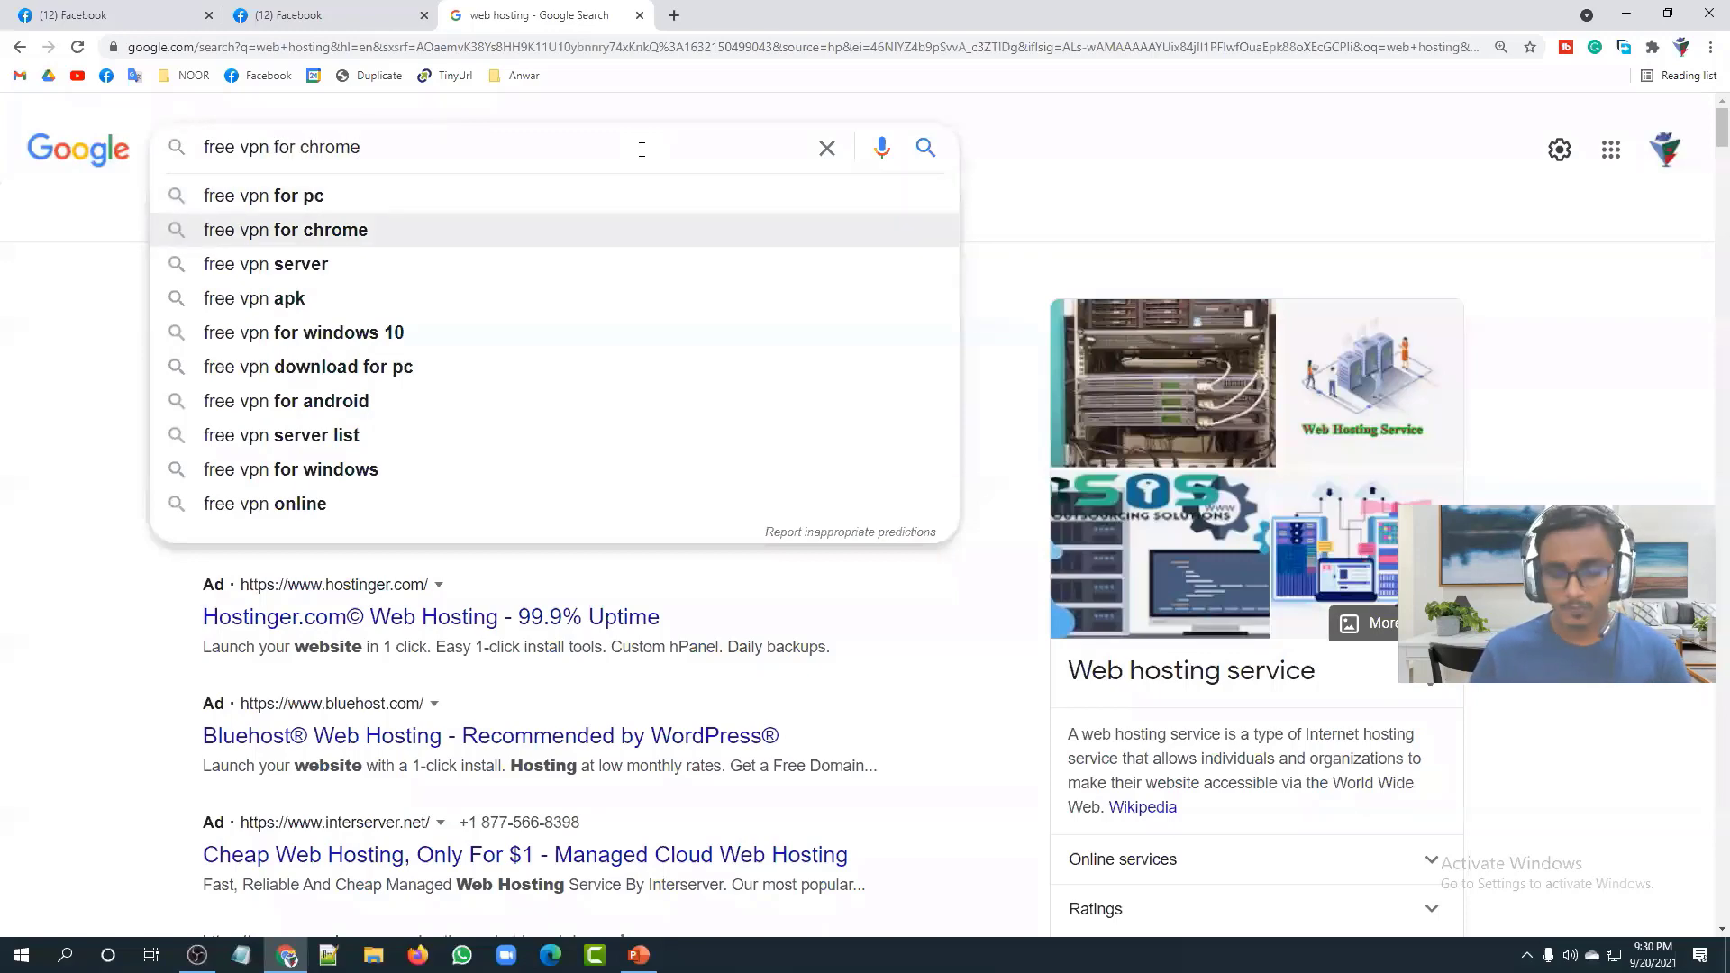
pyautogui.press('Return')
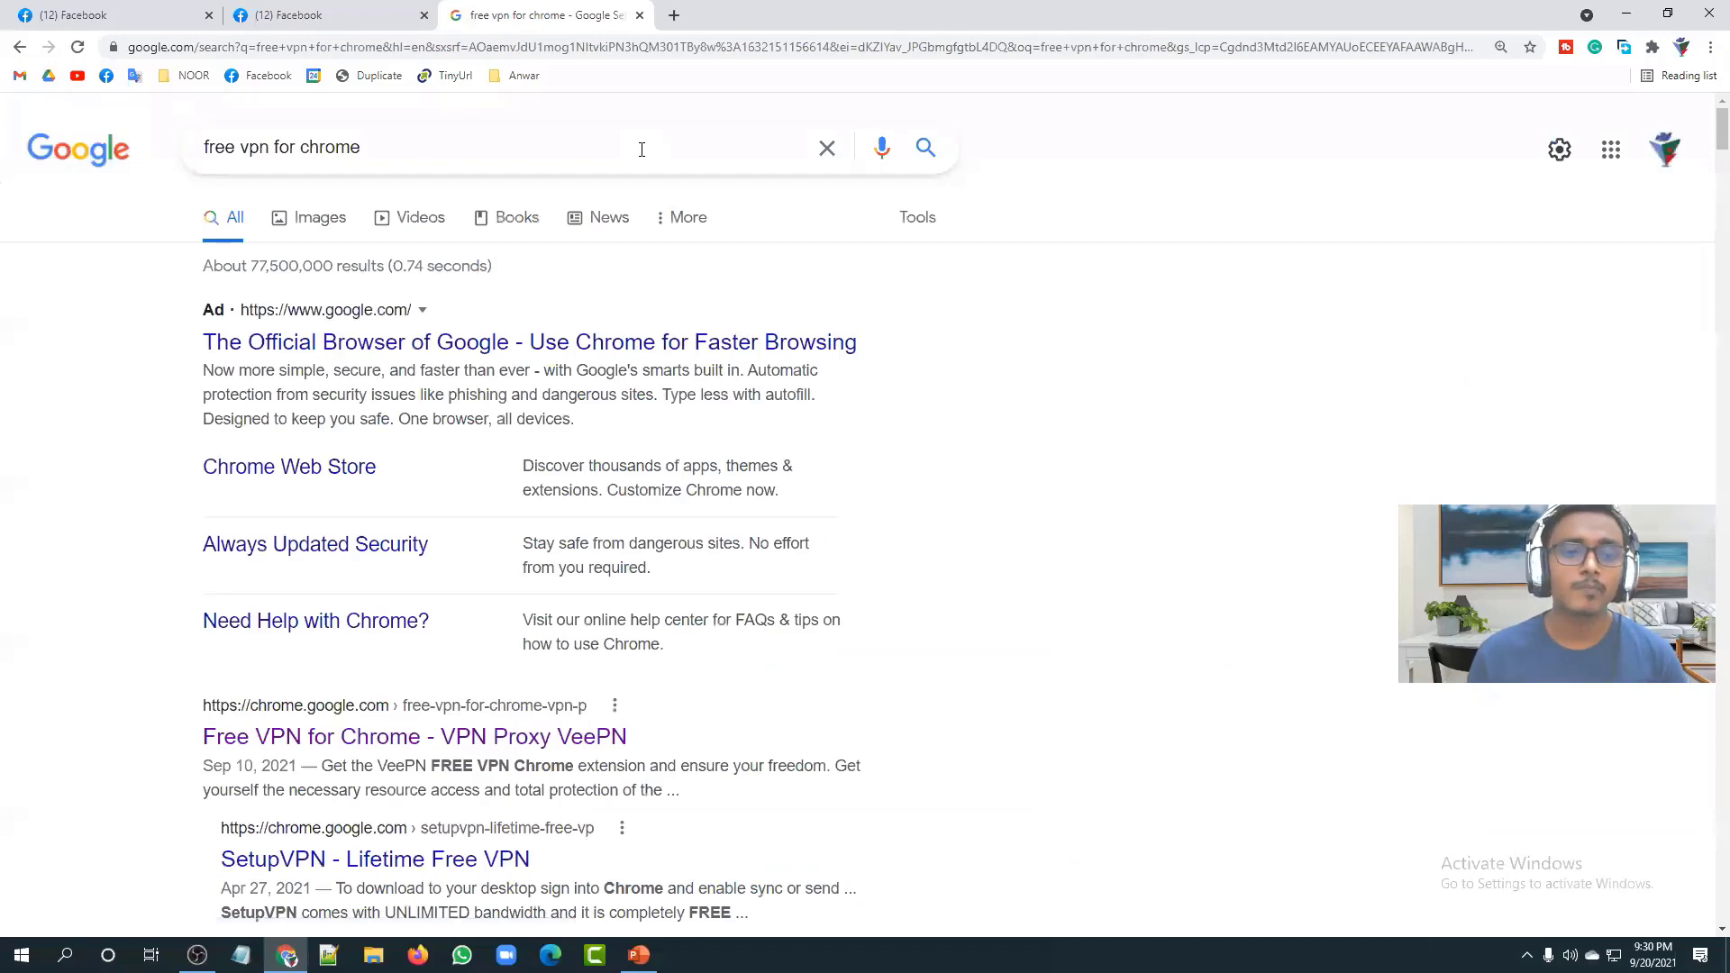
# Step: Look through the search results for free VPN extensions for Chrome
pyautogui.scroll(-3, 18, 581)
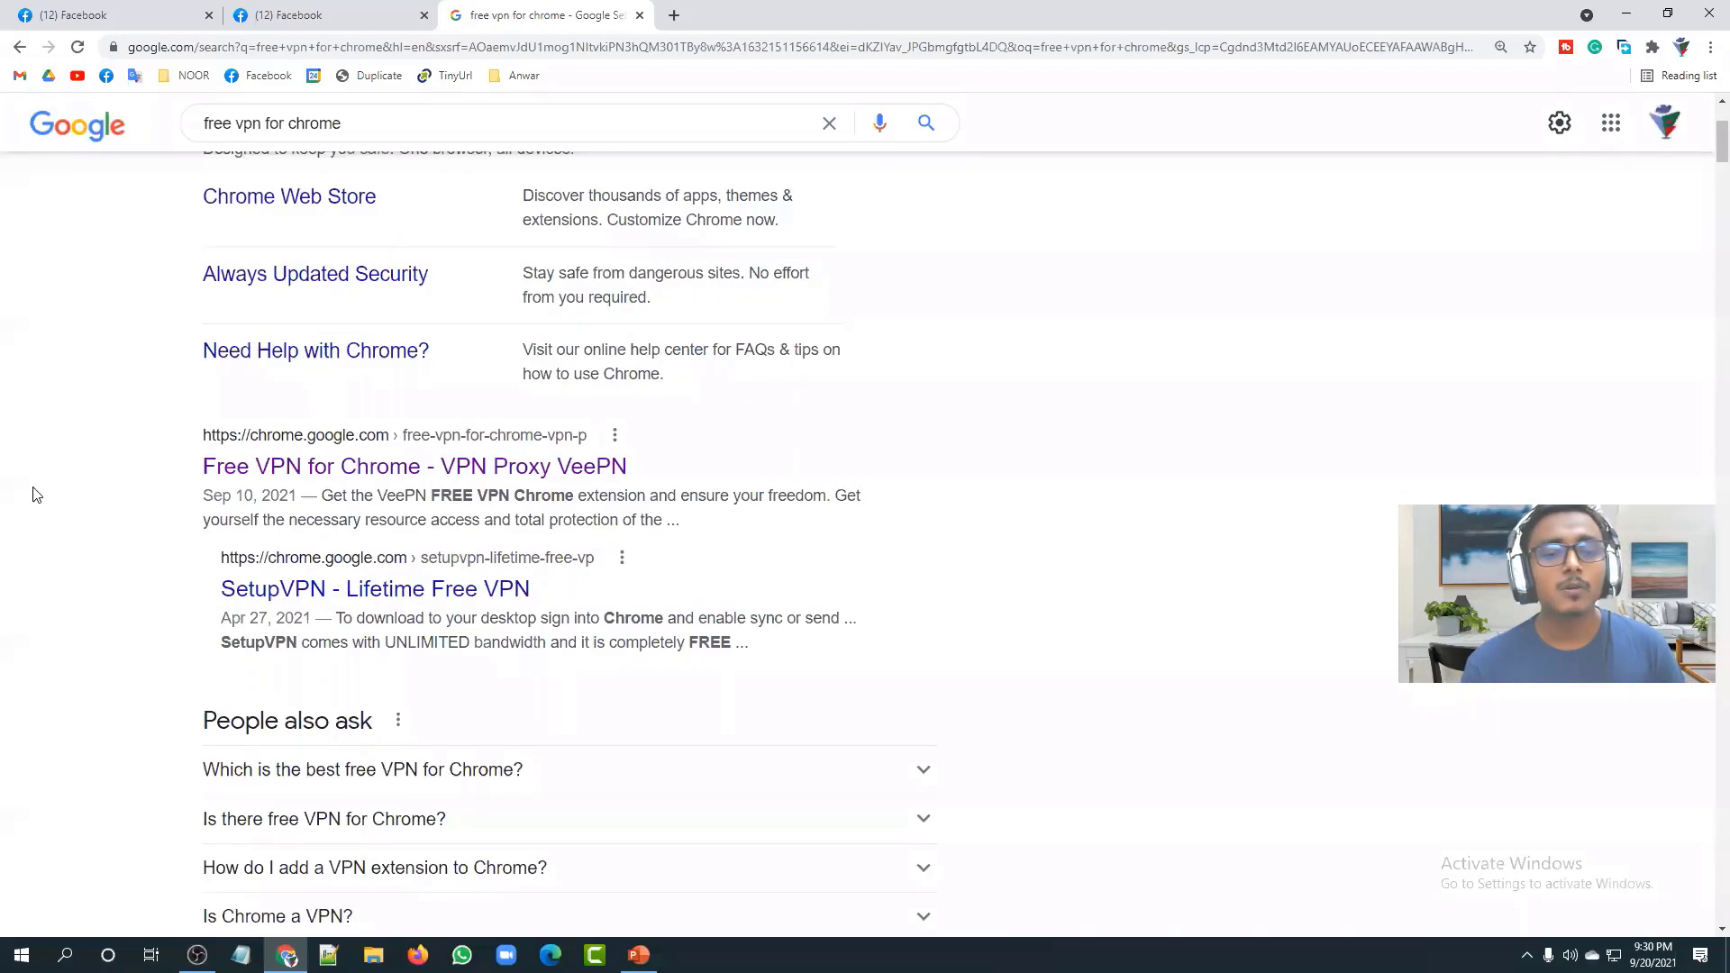
pyautogui.scroll(-5, 418, 494)
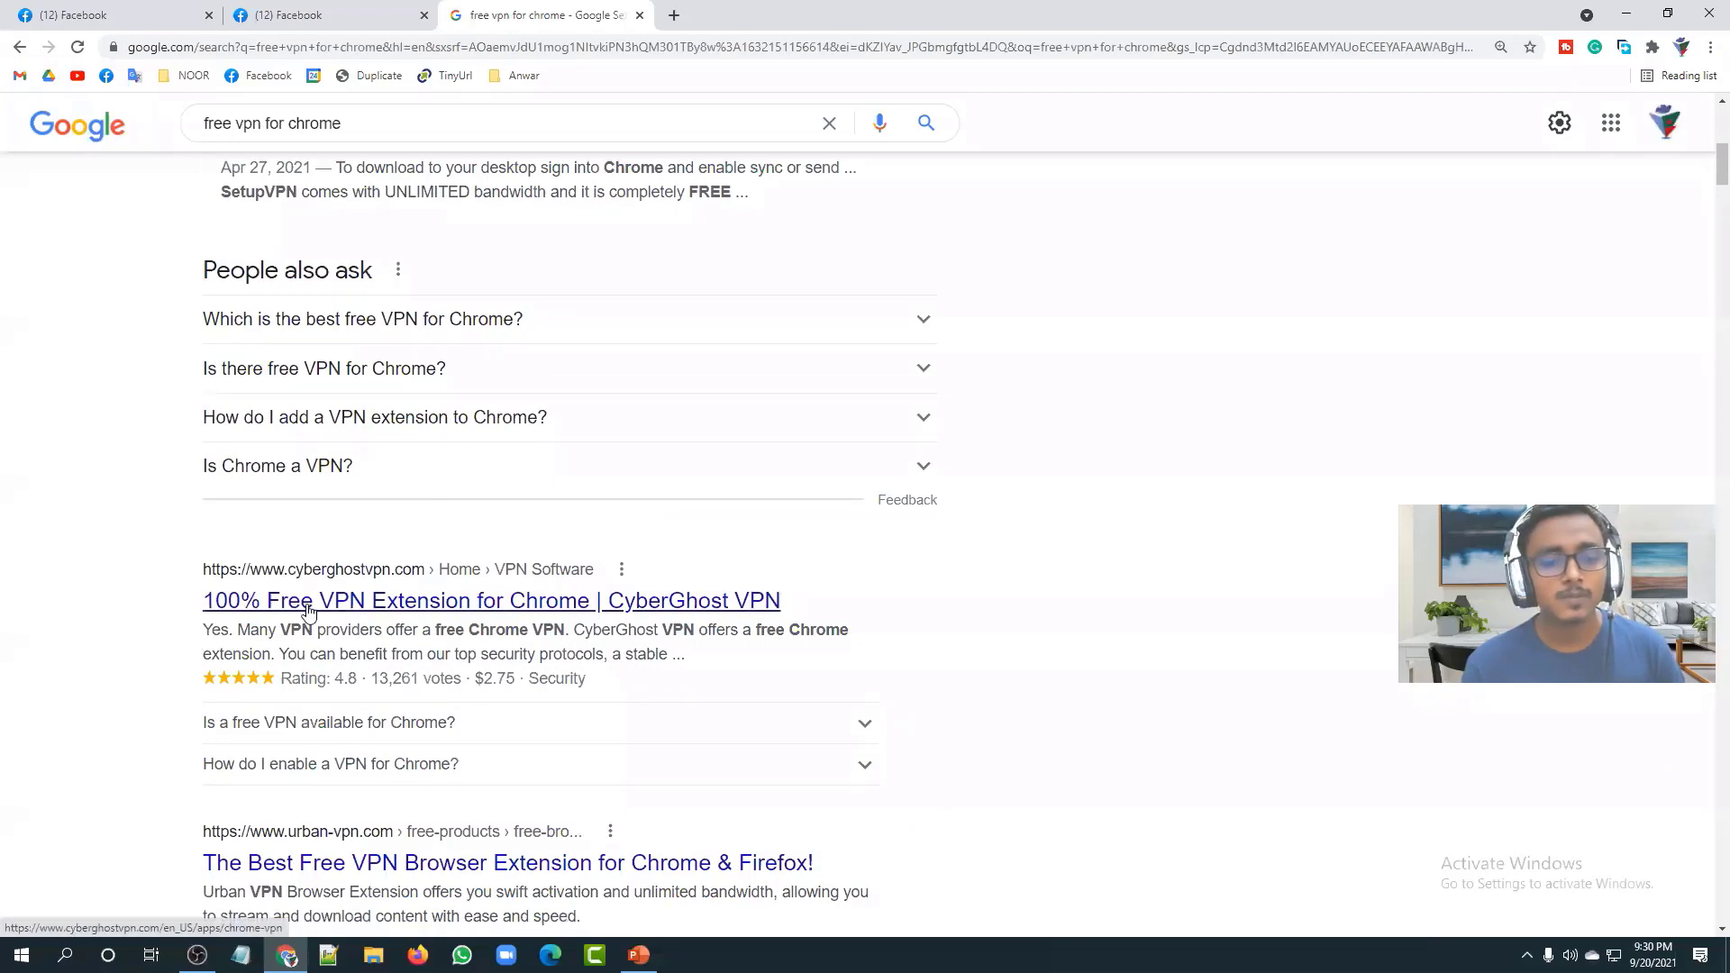
pyautogui.scroll(-1, 570, 539)
pyautogui.scroll(-5, 570, 540)
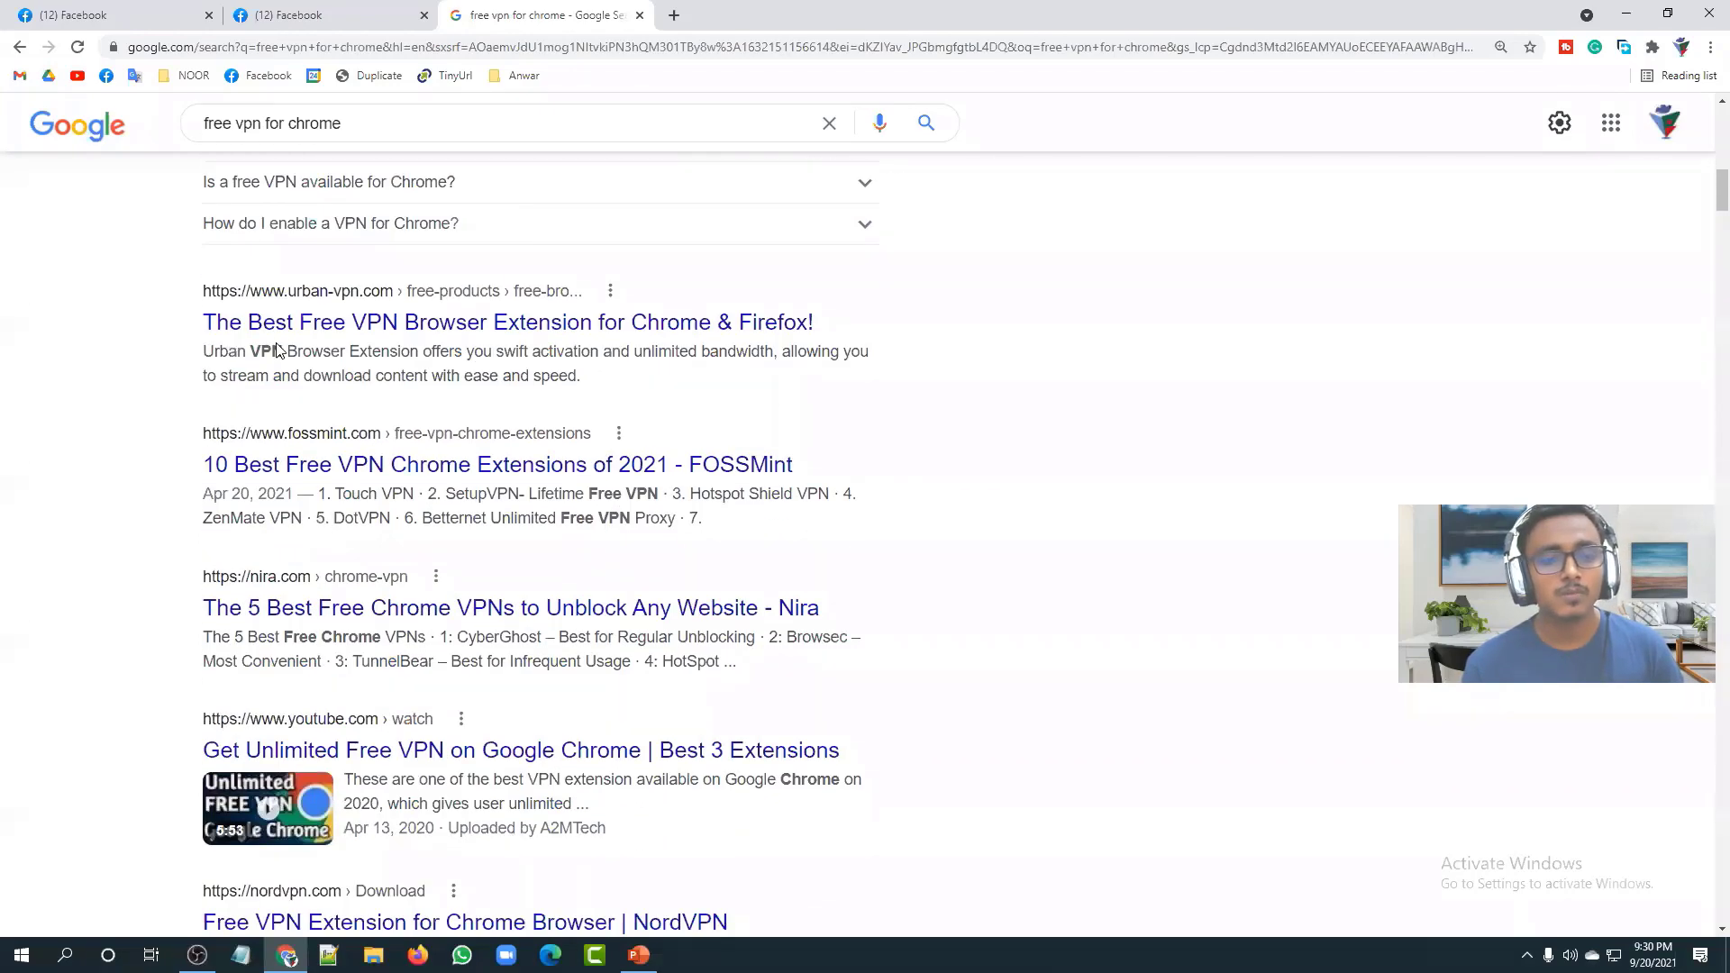
pyautogui.scroll(-3, 380, 346)
pyautogui.scroll(-6, 343, 473)
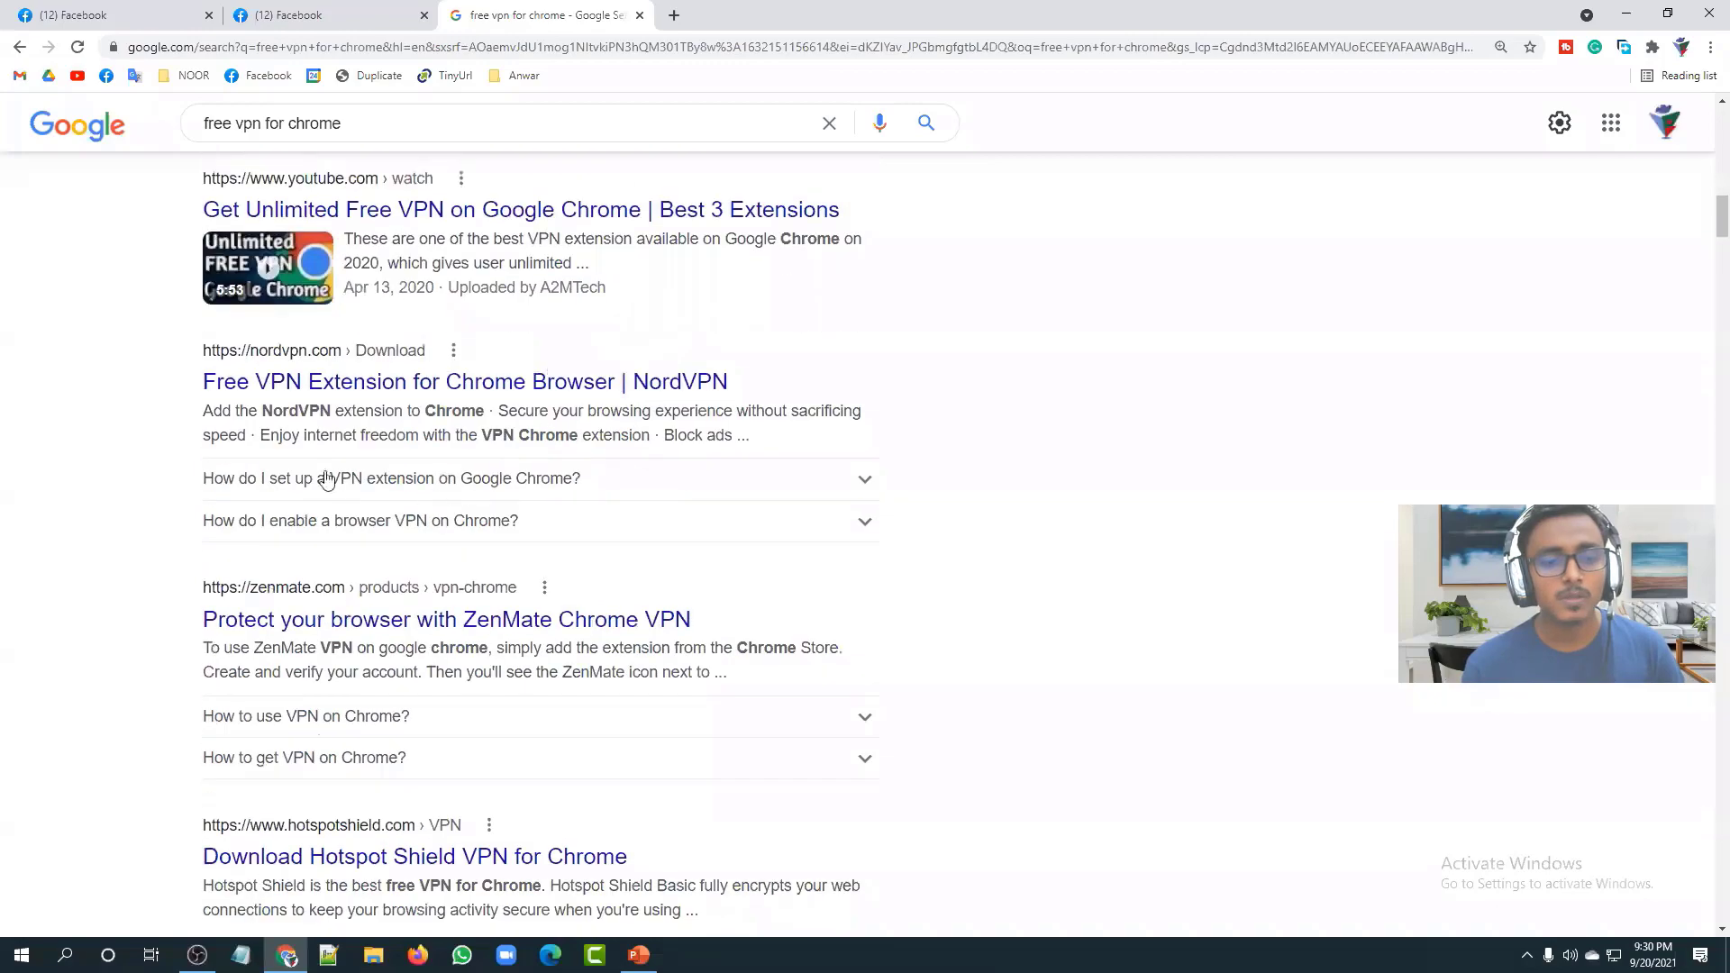
pyautogui.scroll(-10, 342, 469)
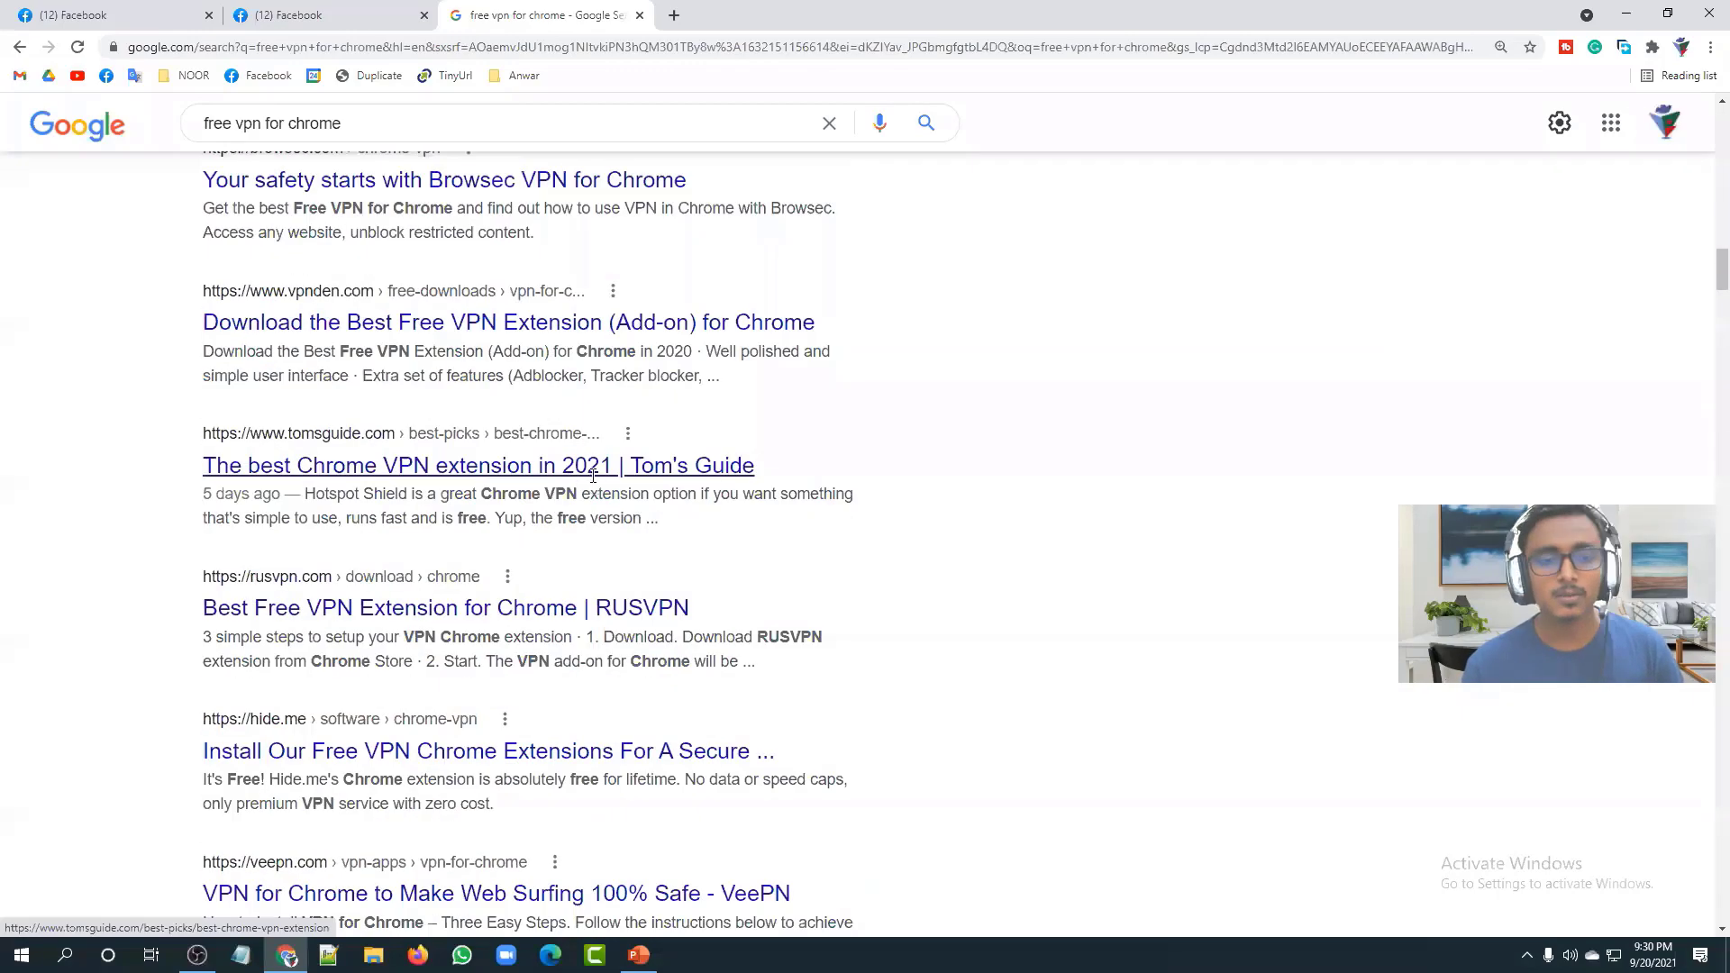
pyautogui.scroll(-4, 595, 483)
pyautogui.scroll(20, 595, 483)
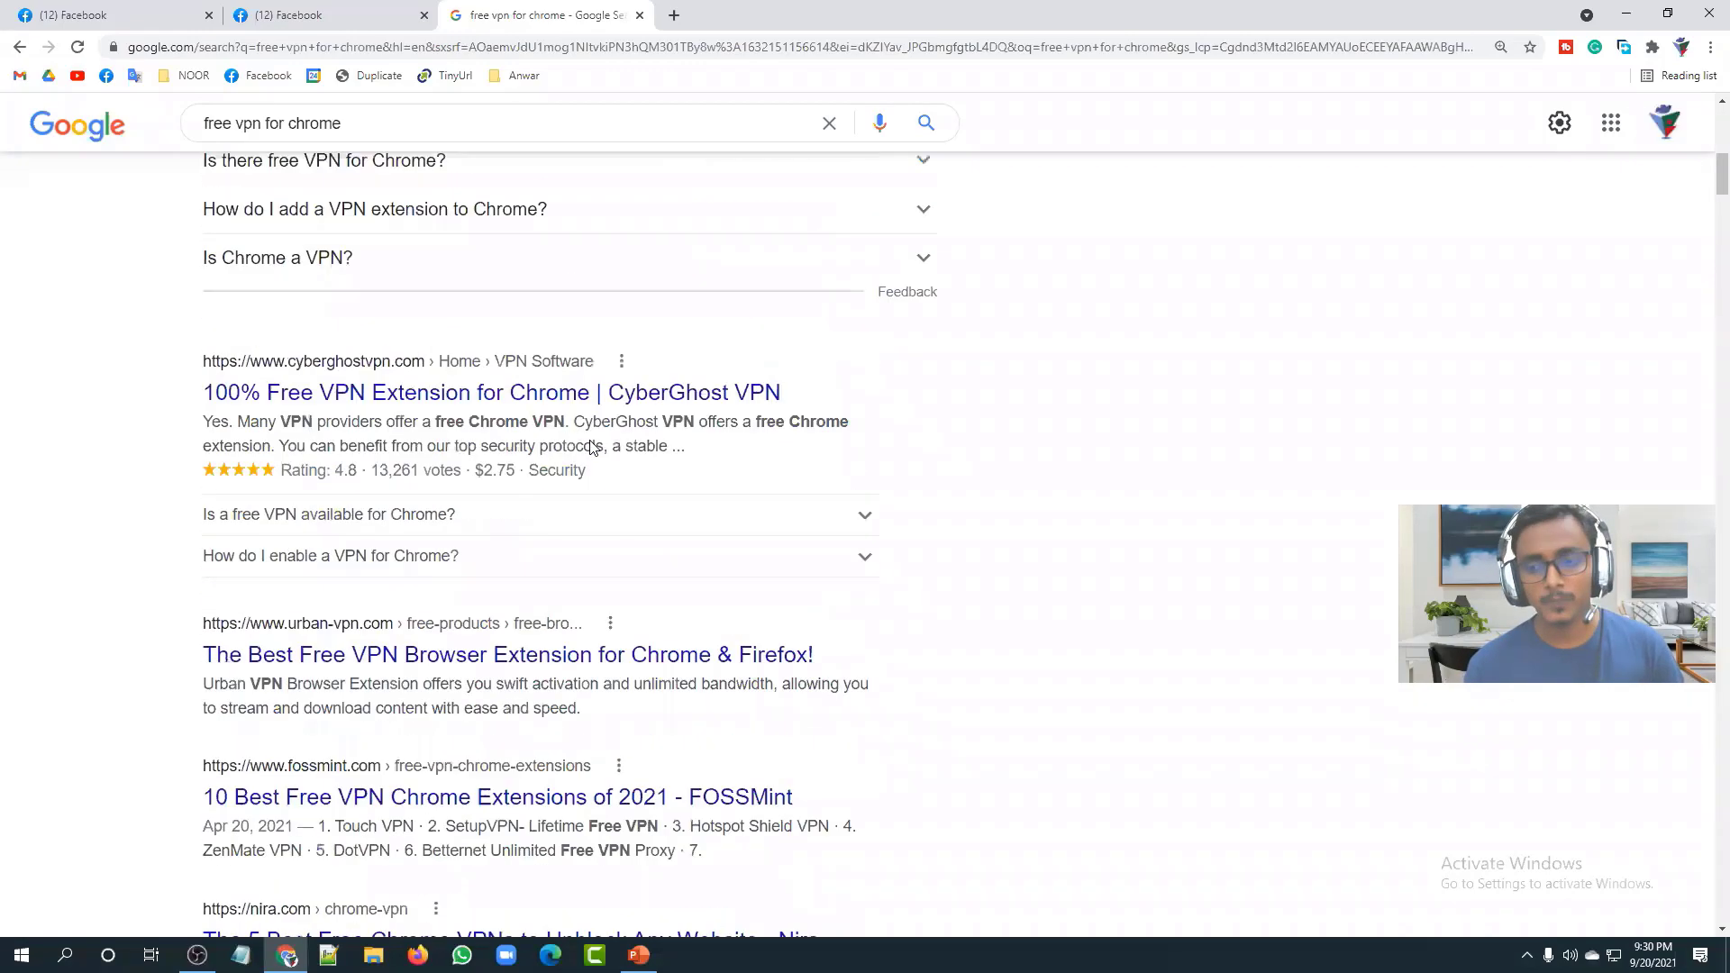
pyautogui.scroll(2, 592, 448)
pyautogui.scroll(-5, 592, 448)
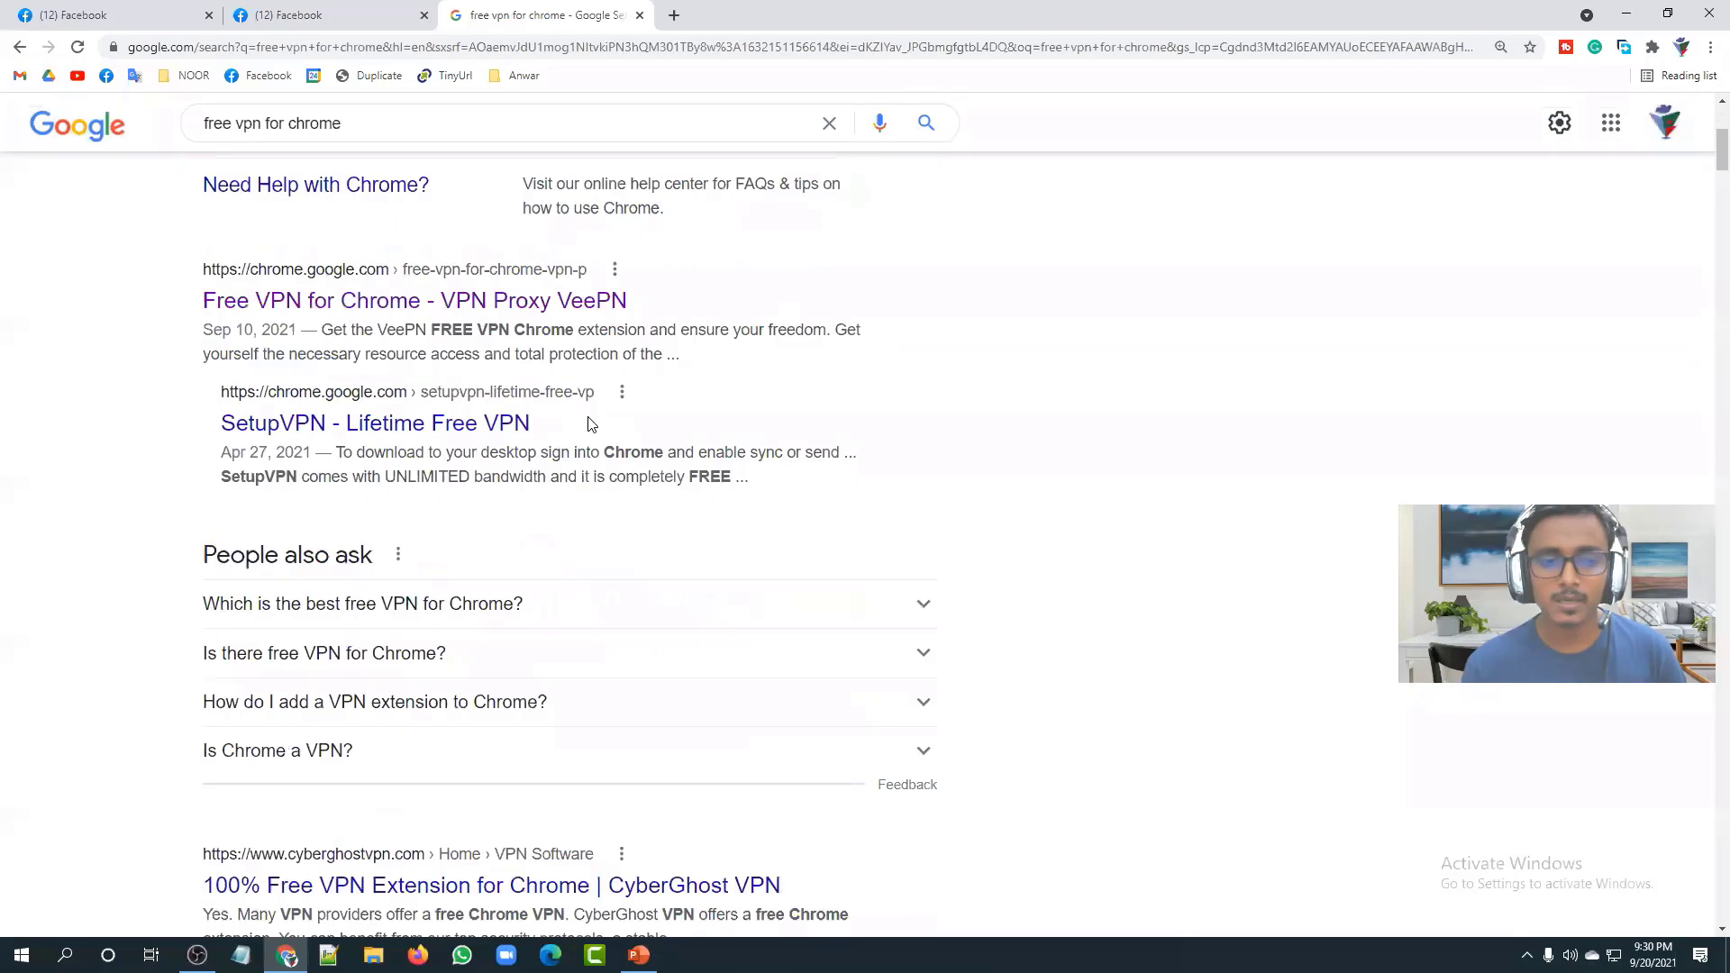
# Step: Open the "Free VPN for Chrome - VPN Proxy VeePN" result in a new tab and look over its store listing
pyautogui.middleClick(394, 301)
pyautogui.click(727, 18)
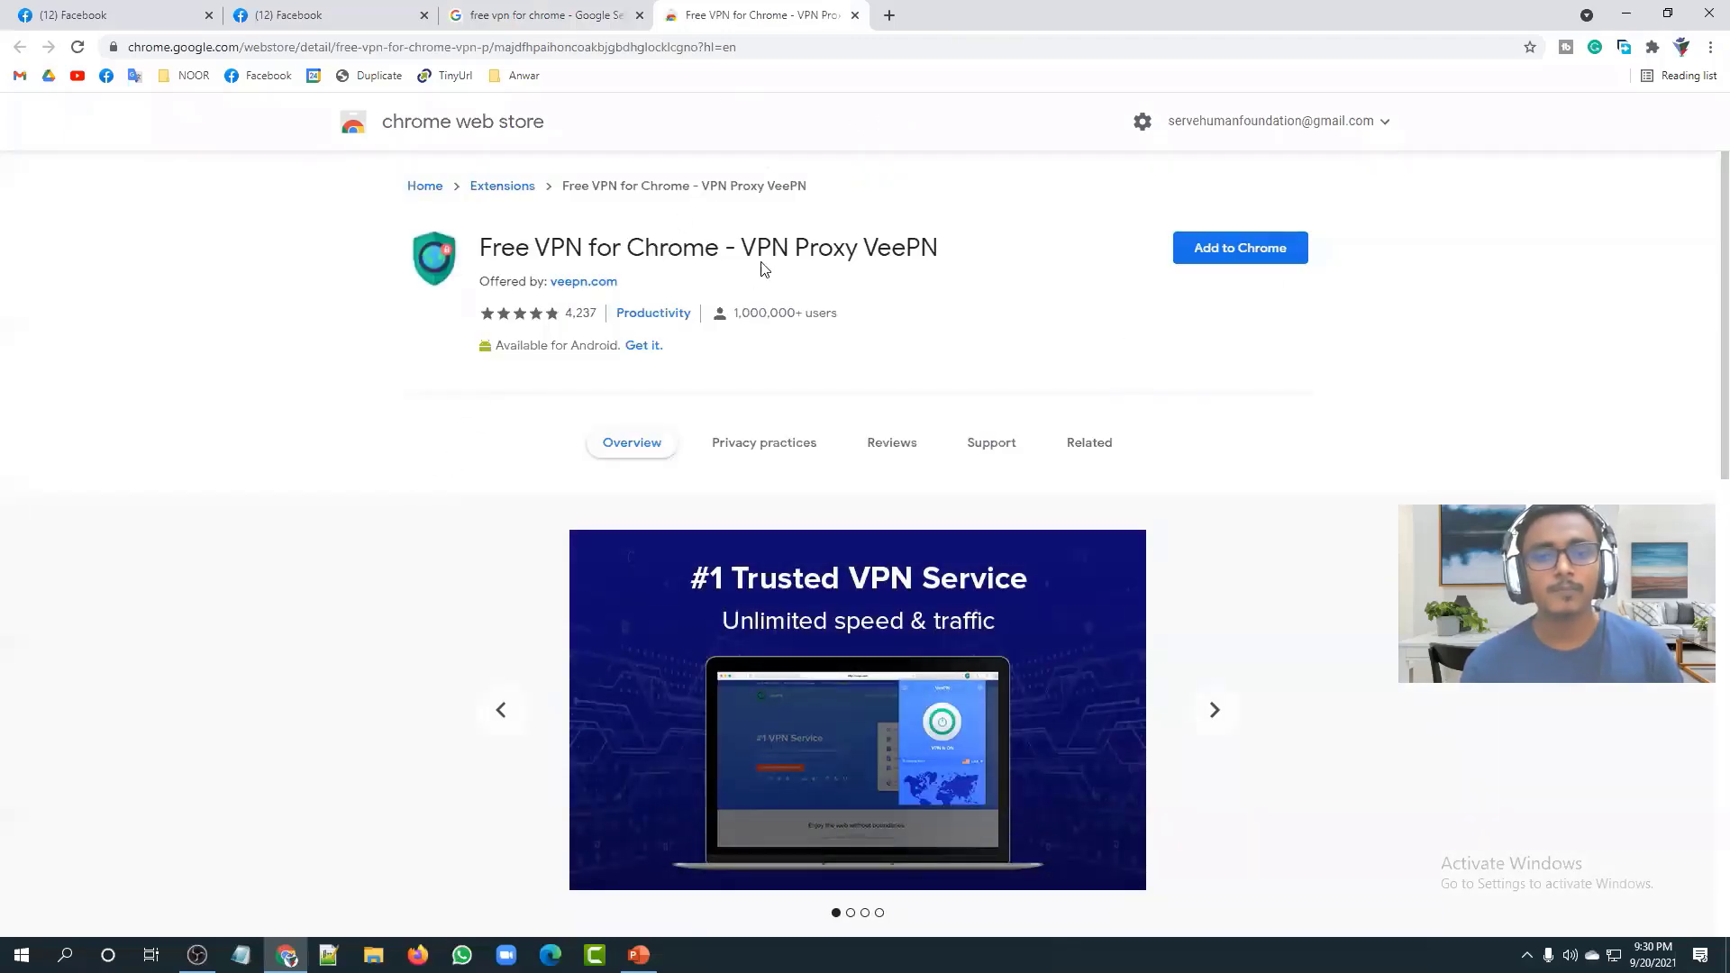
pyautogui.moveTo(486, 254); pyautogui.dragTo(939, 243)
pyautogui.click(941, 248)
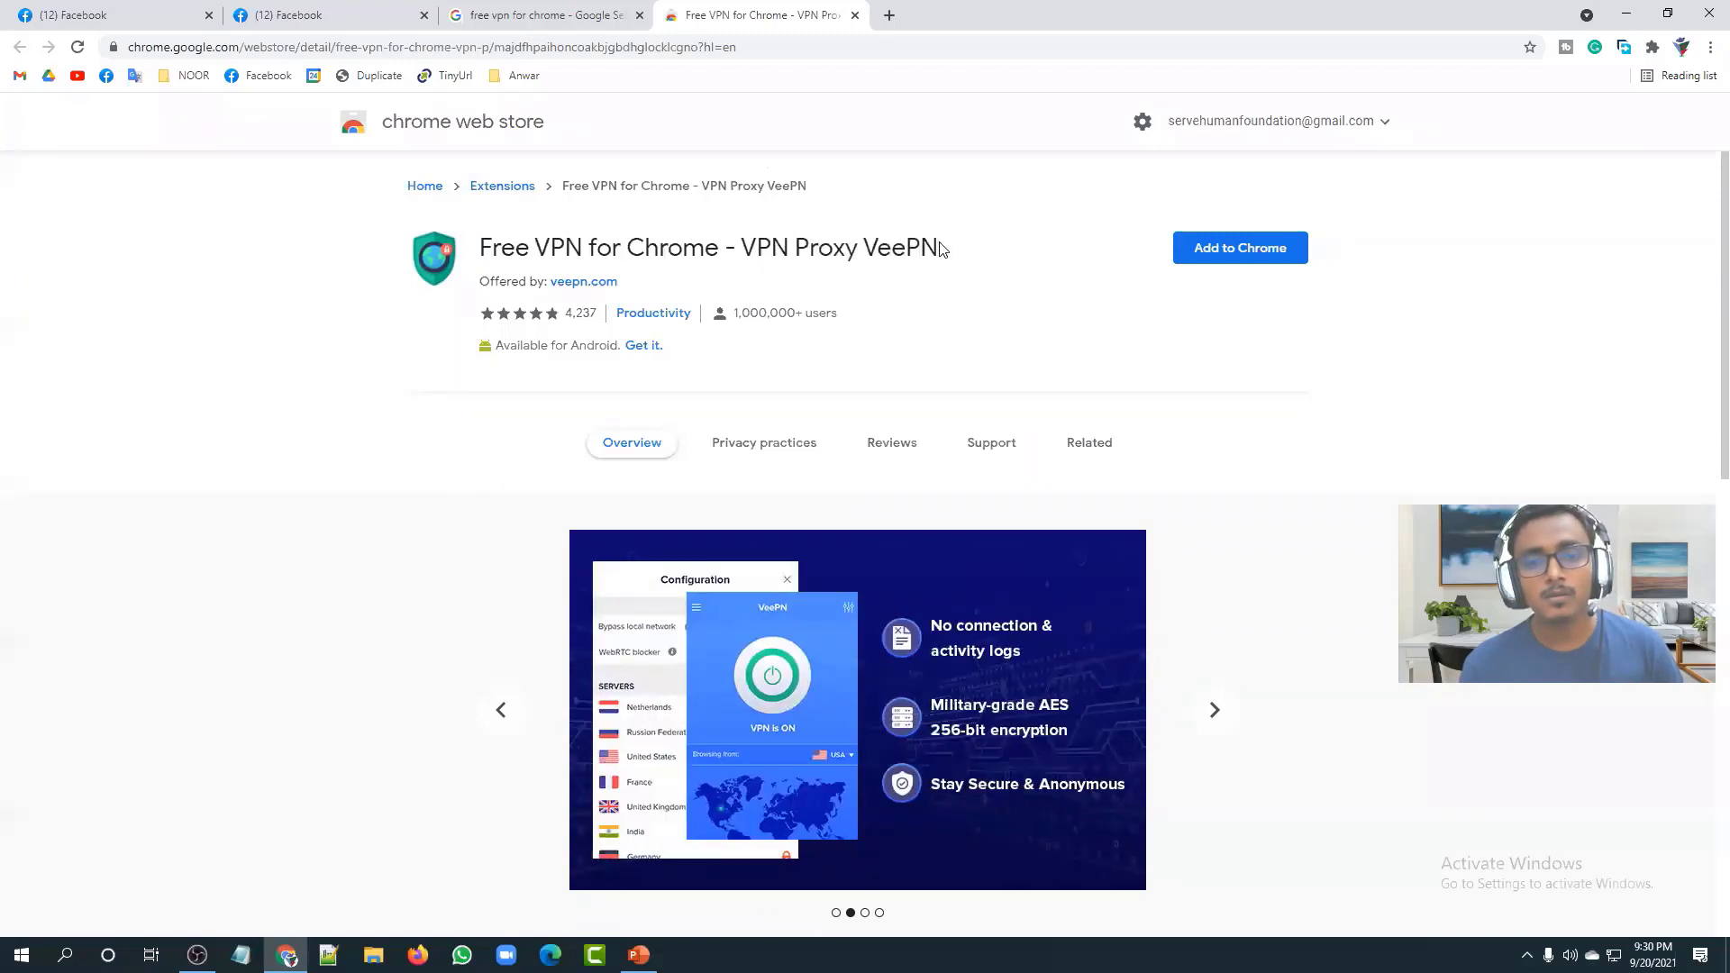
pyautogui.scroll(-5, 760, 216)
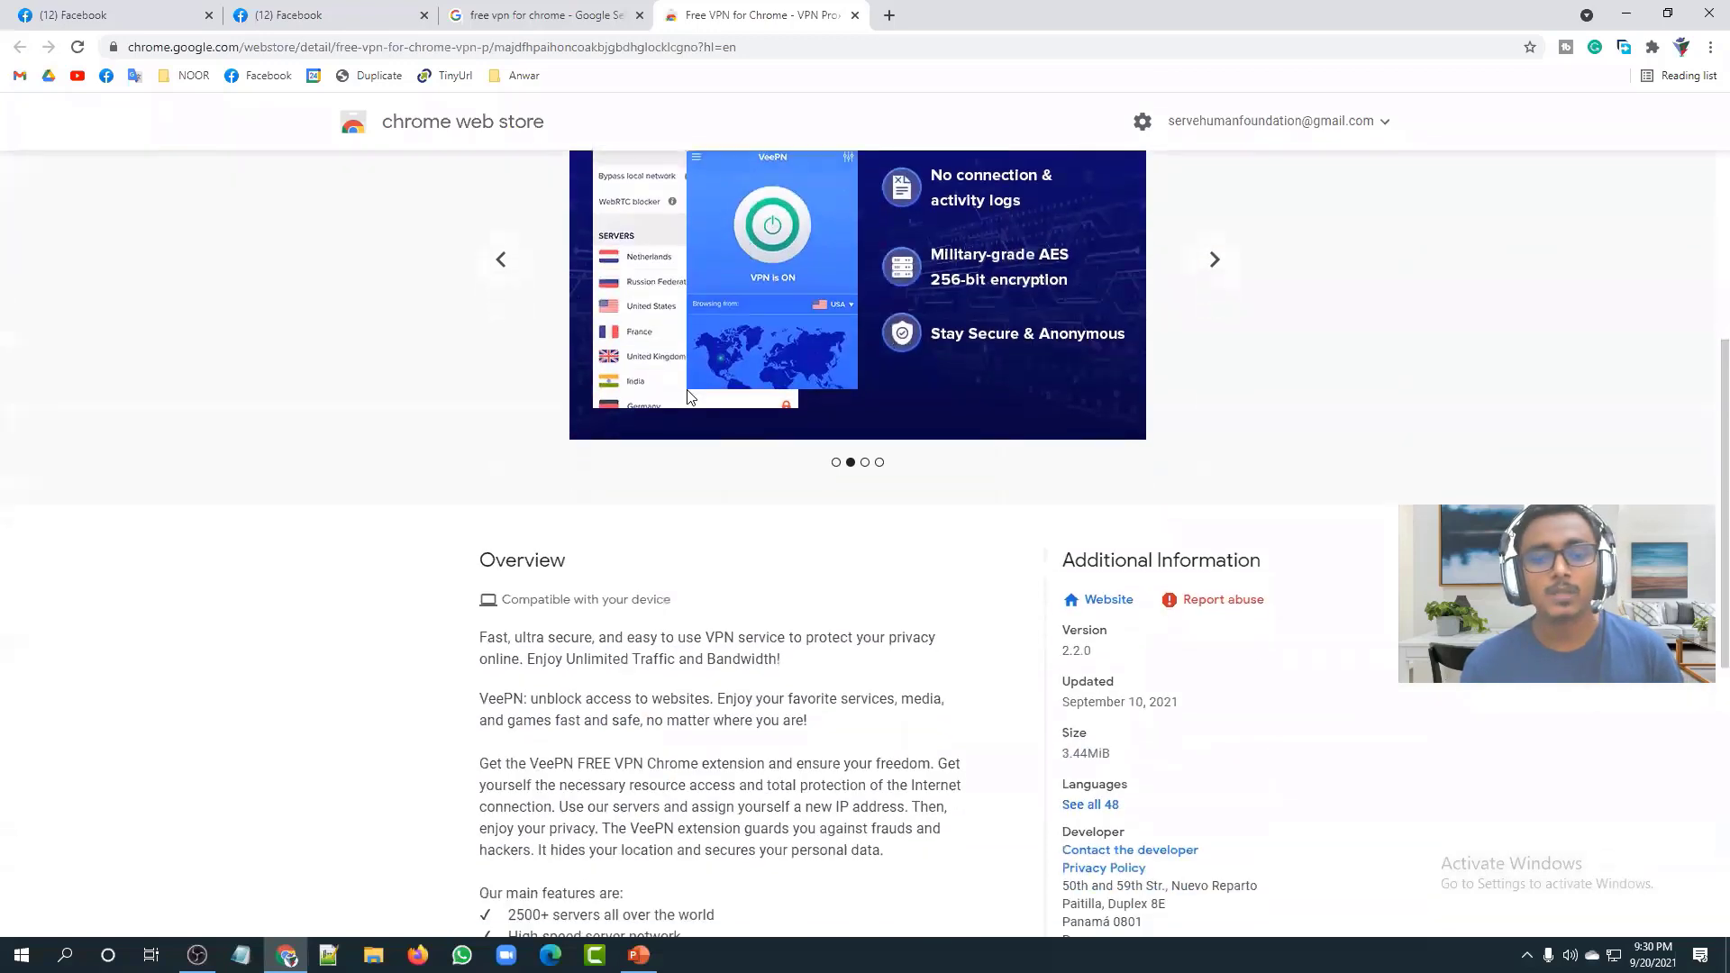
pyautogui.scroll(5, 689, 397)
pyautogui.moveTo(478, 254); pyautogui.dragTo(940, 263)
pyautogui.click(940, 263)
pyautogui.moveTo(564, 133)
pyautogui.mouseDown()
pyautogui.moveTo(456, 127)
pyautogui.moveTo(541, 120)
pyautogui.mouseUp()
pyautogui.click(573, 124)
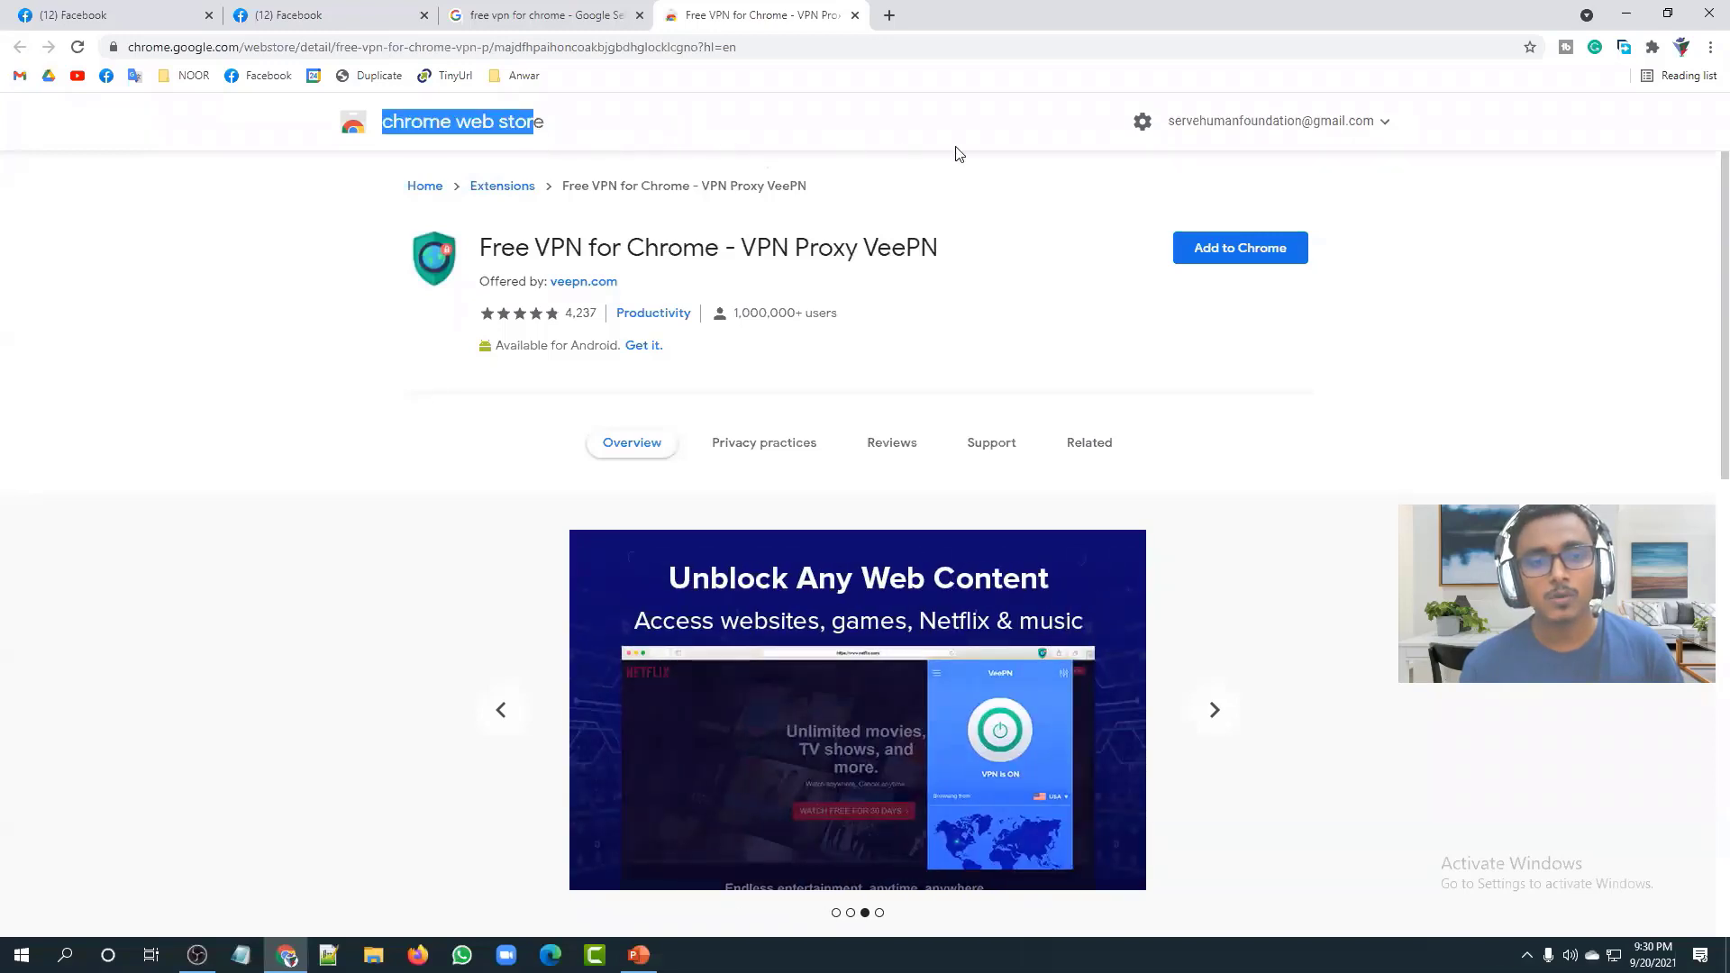
pyautogui.click(971, 172)
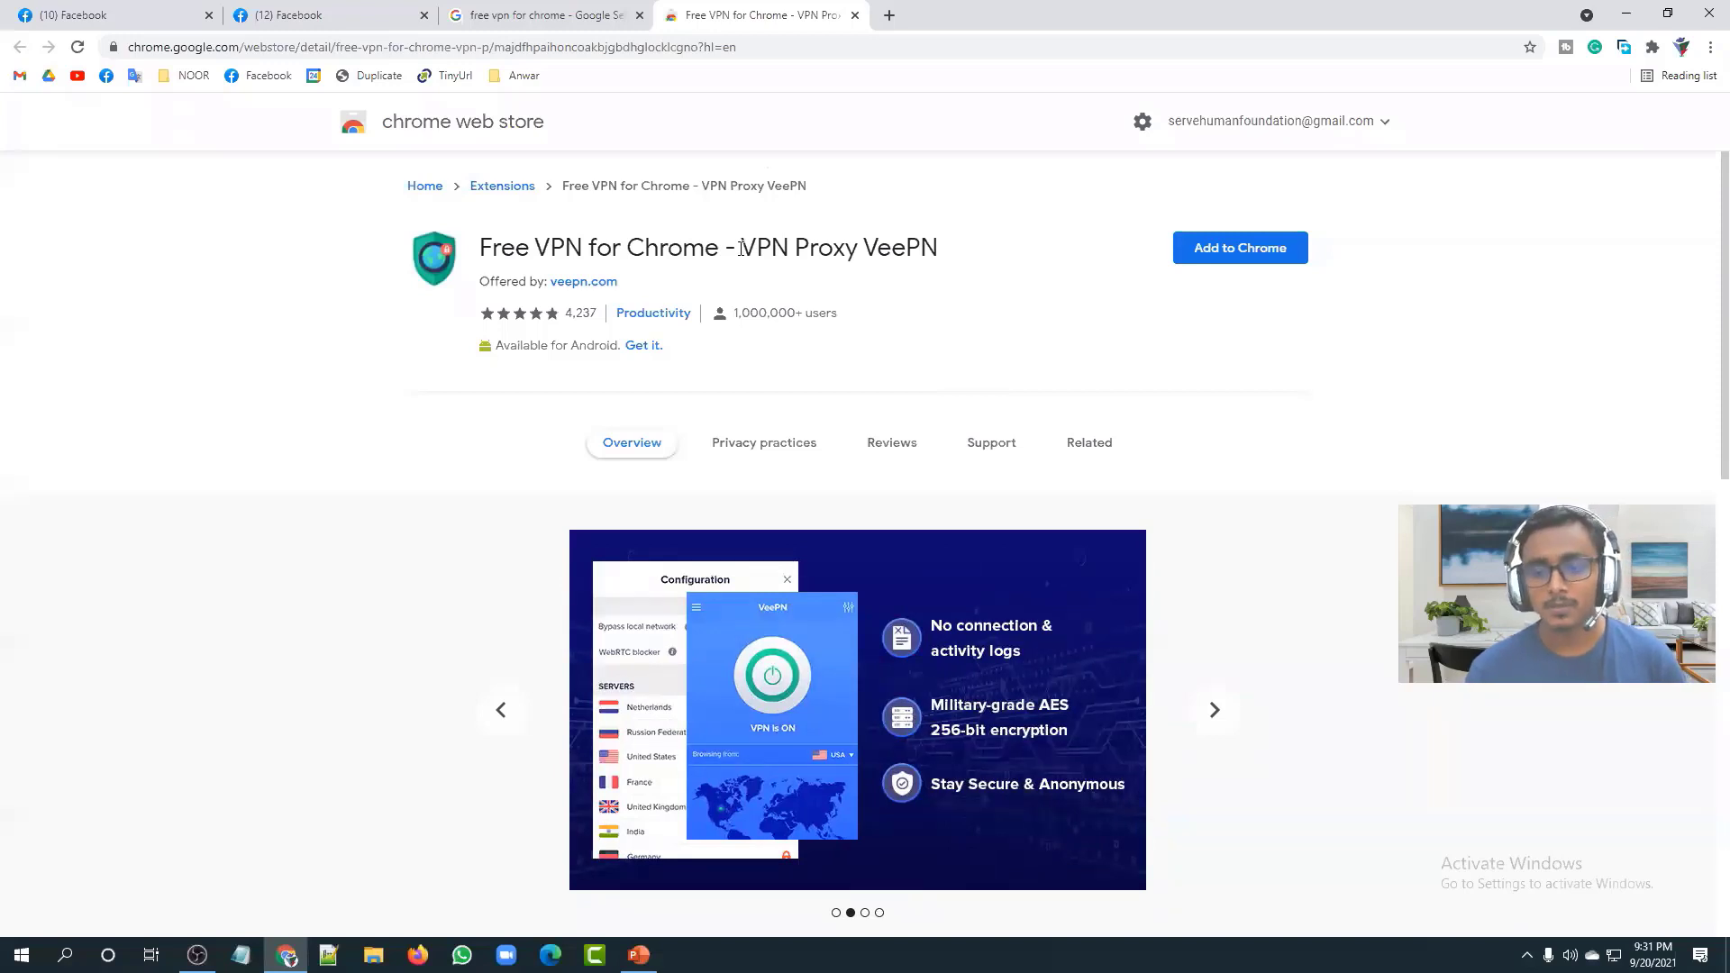
pyautogui.moveTo(482, 251)
pyautogui.mouseDown()
pyautogui.moveTo(928, 251)
pyautogui.moveTo(478, 246)
pyautogui.mouseUp()
pyautogui.click(935, 252)
pyautogui.click(492, 248)
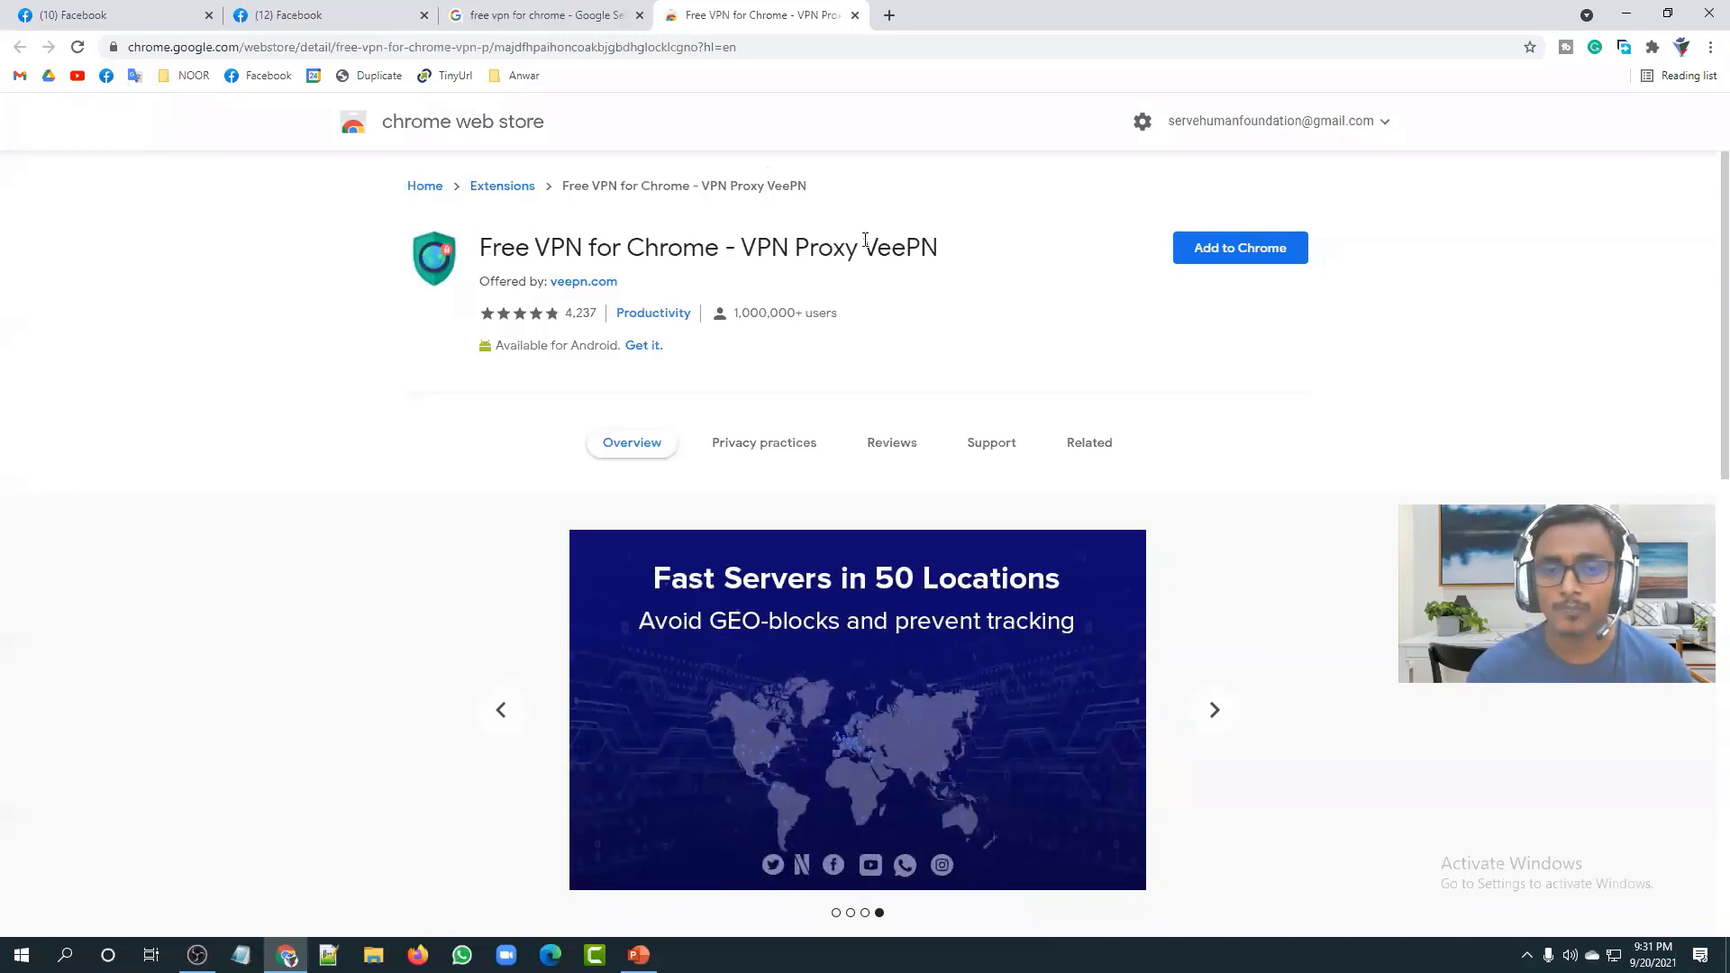
pyautogui.moveTo(863, 240); pyautogui.dragTo(855, 241)
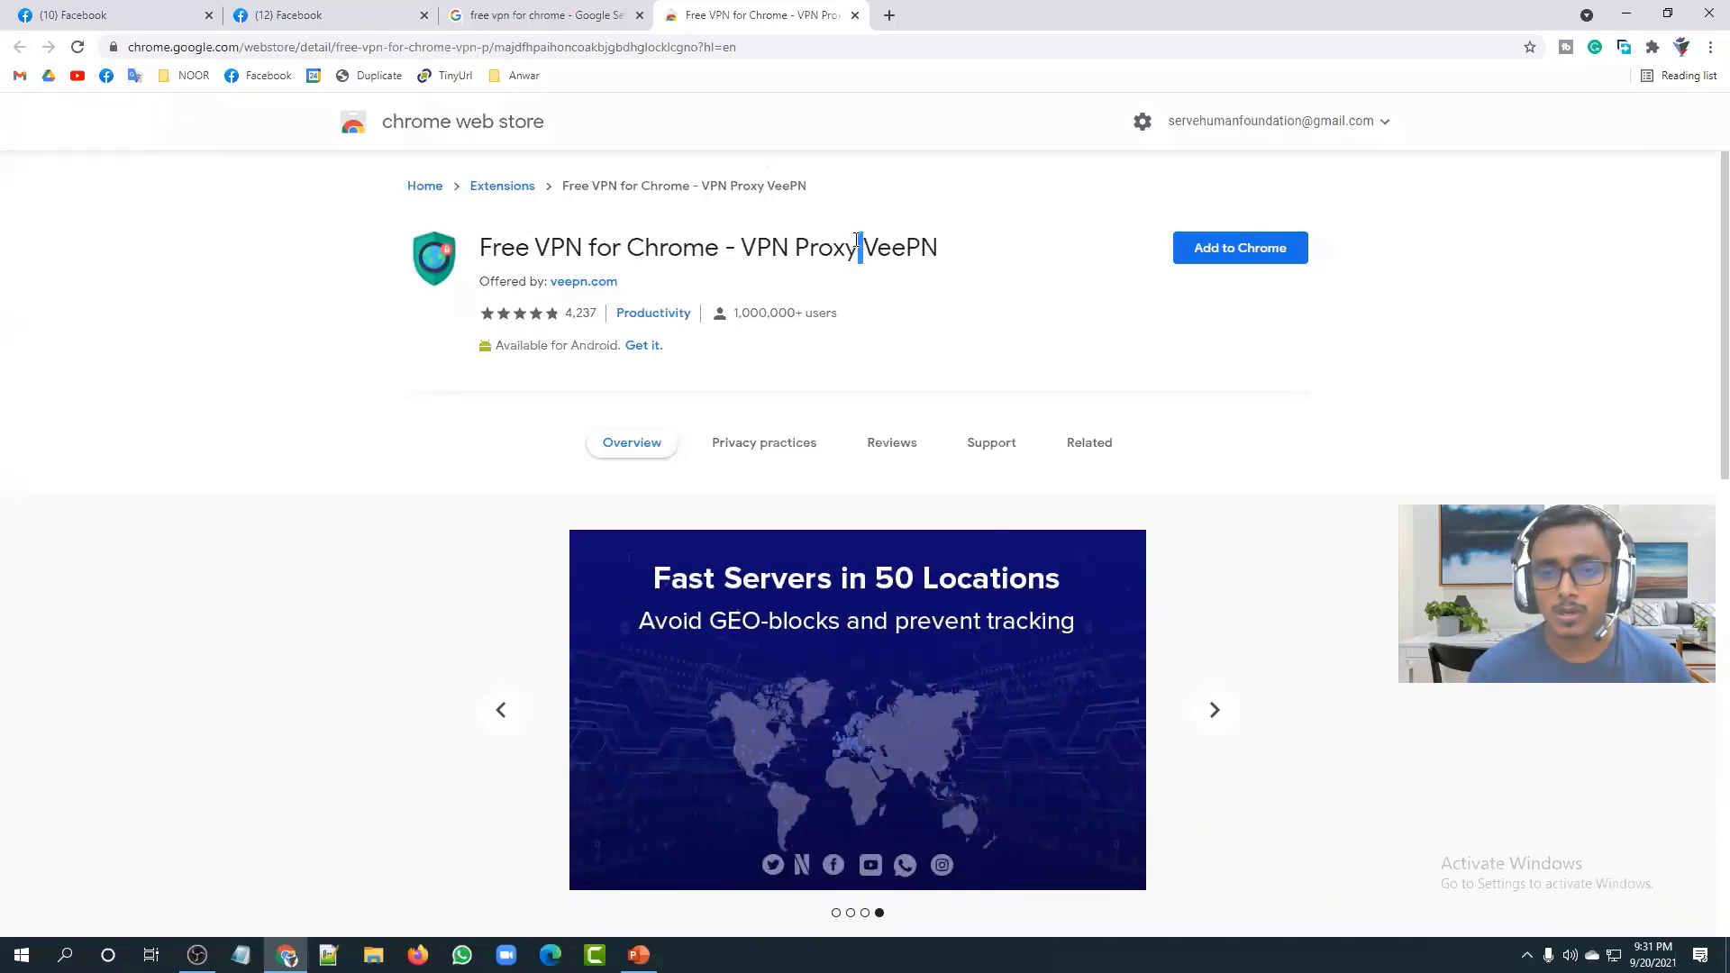
# Step: Switch to PowerPoint to review the "Tools You Need to Start" slide, and return to Chrome
pyautogui.click(639, 954)
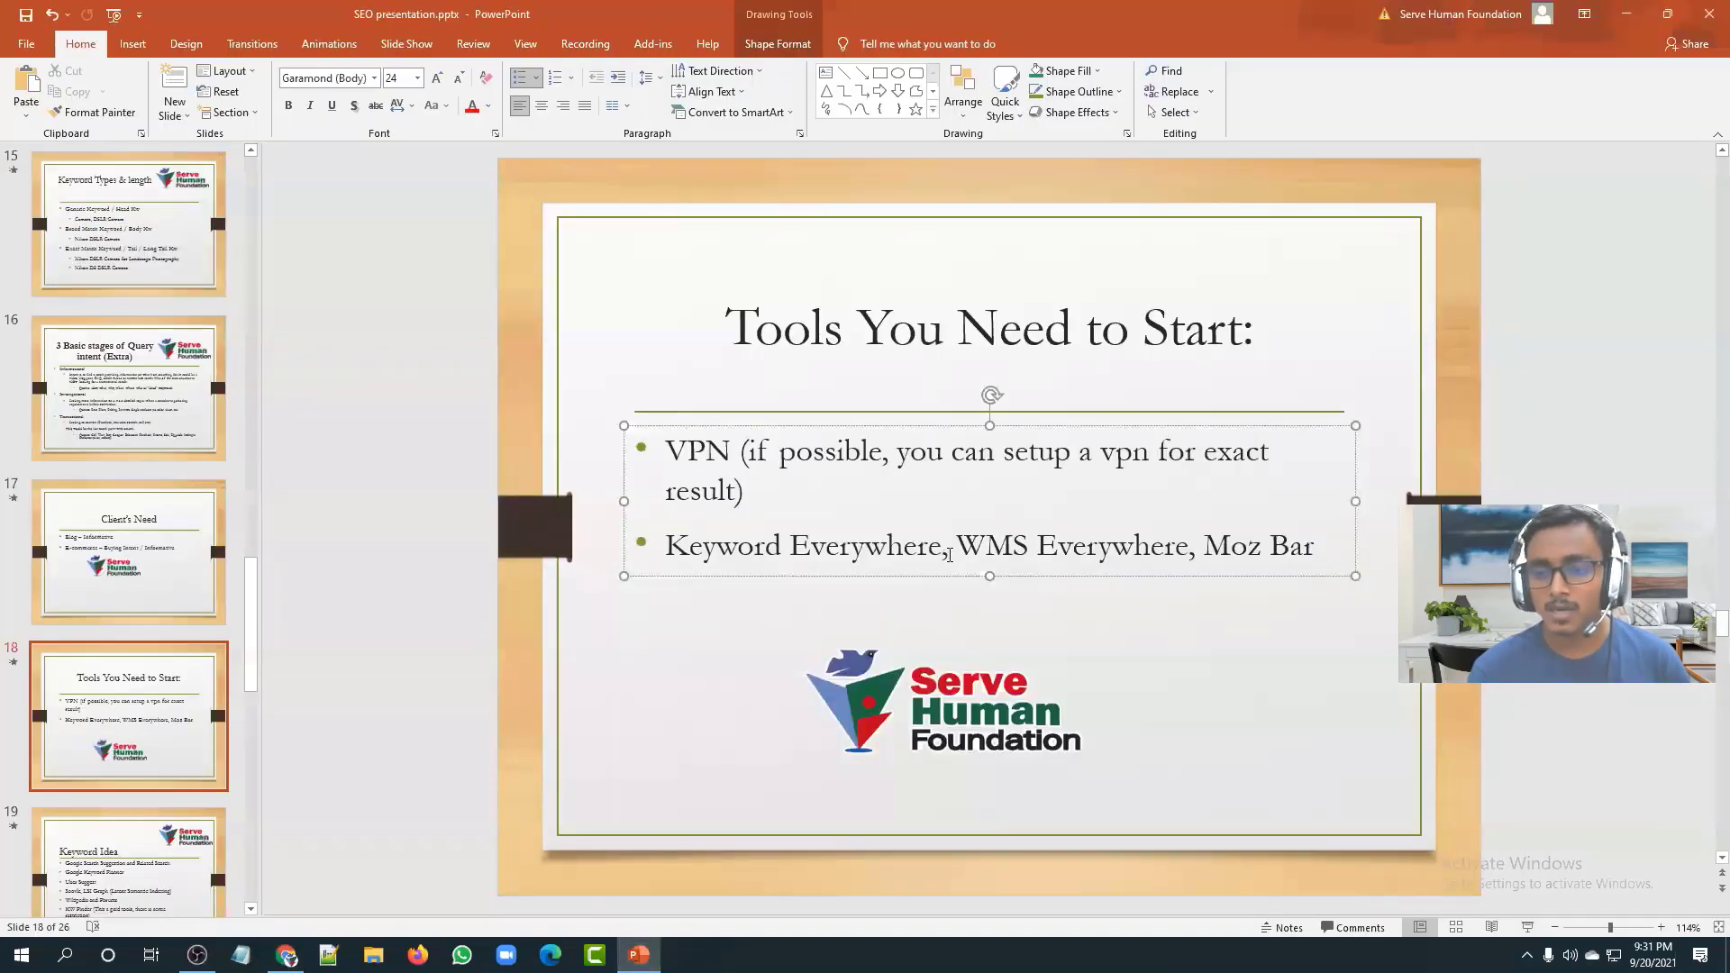
pyautogui.click(514, 519)
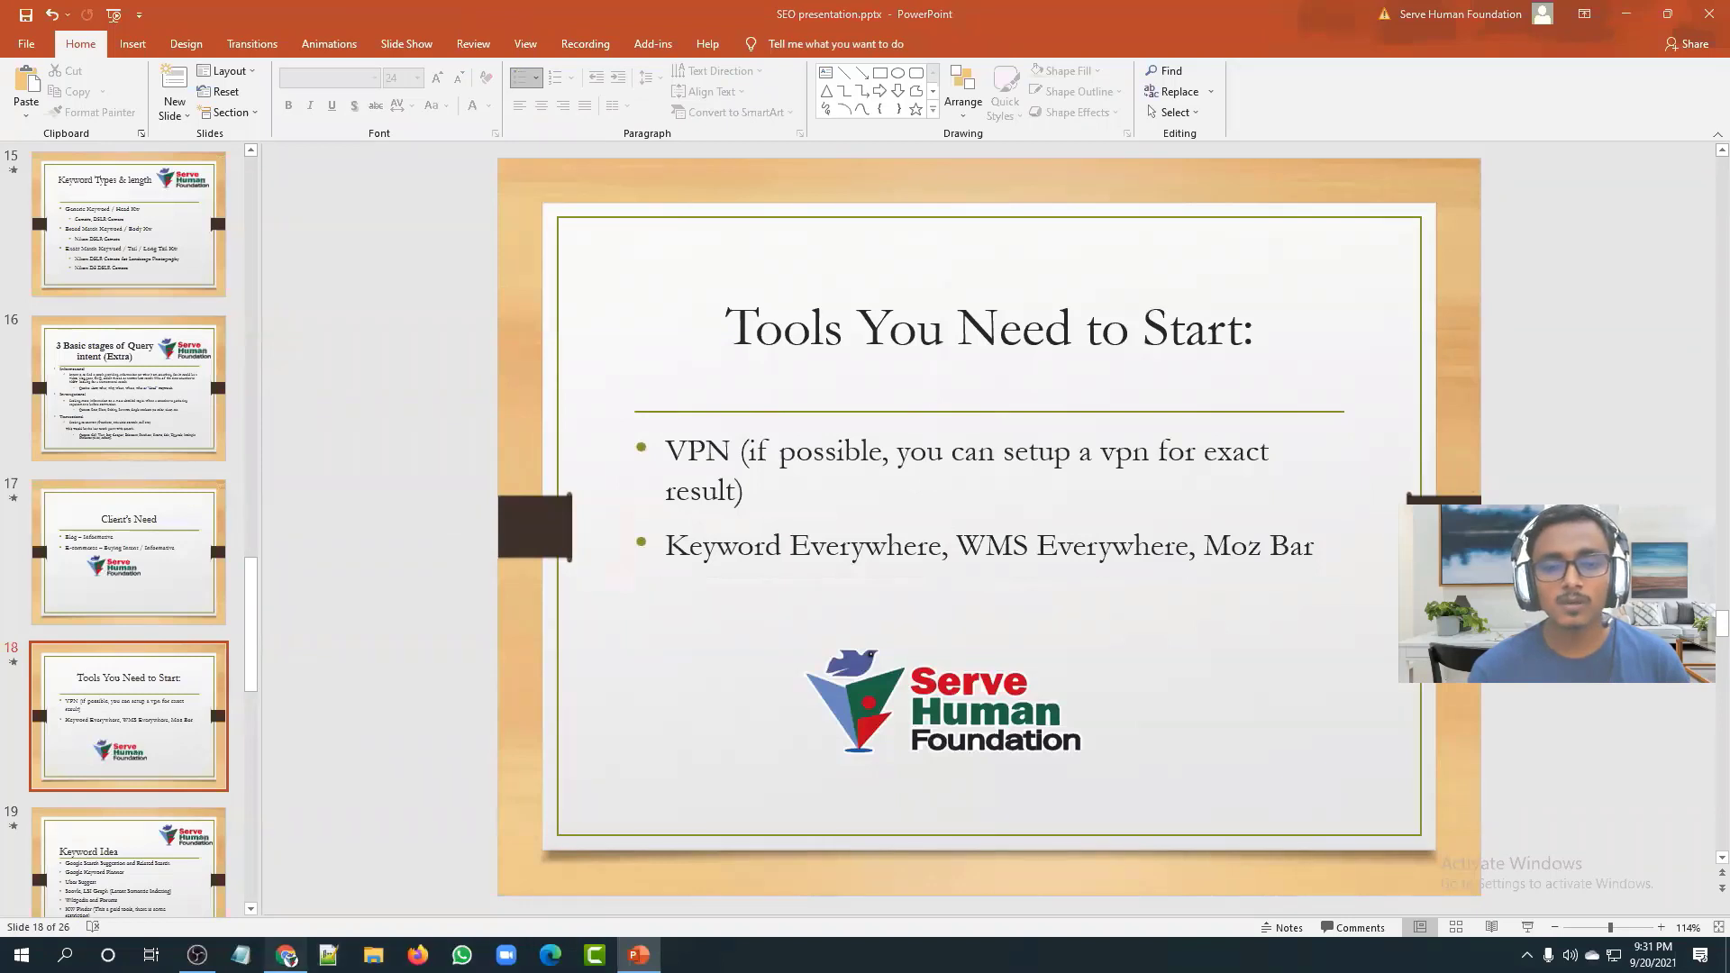
pyautogui.click(287, 954)
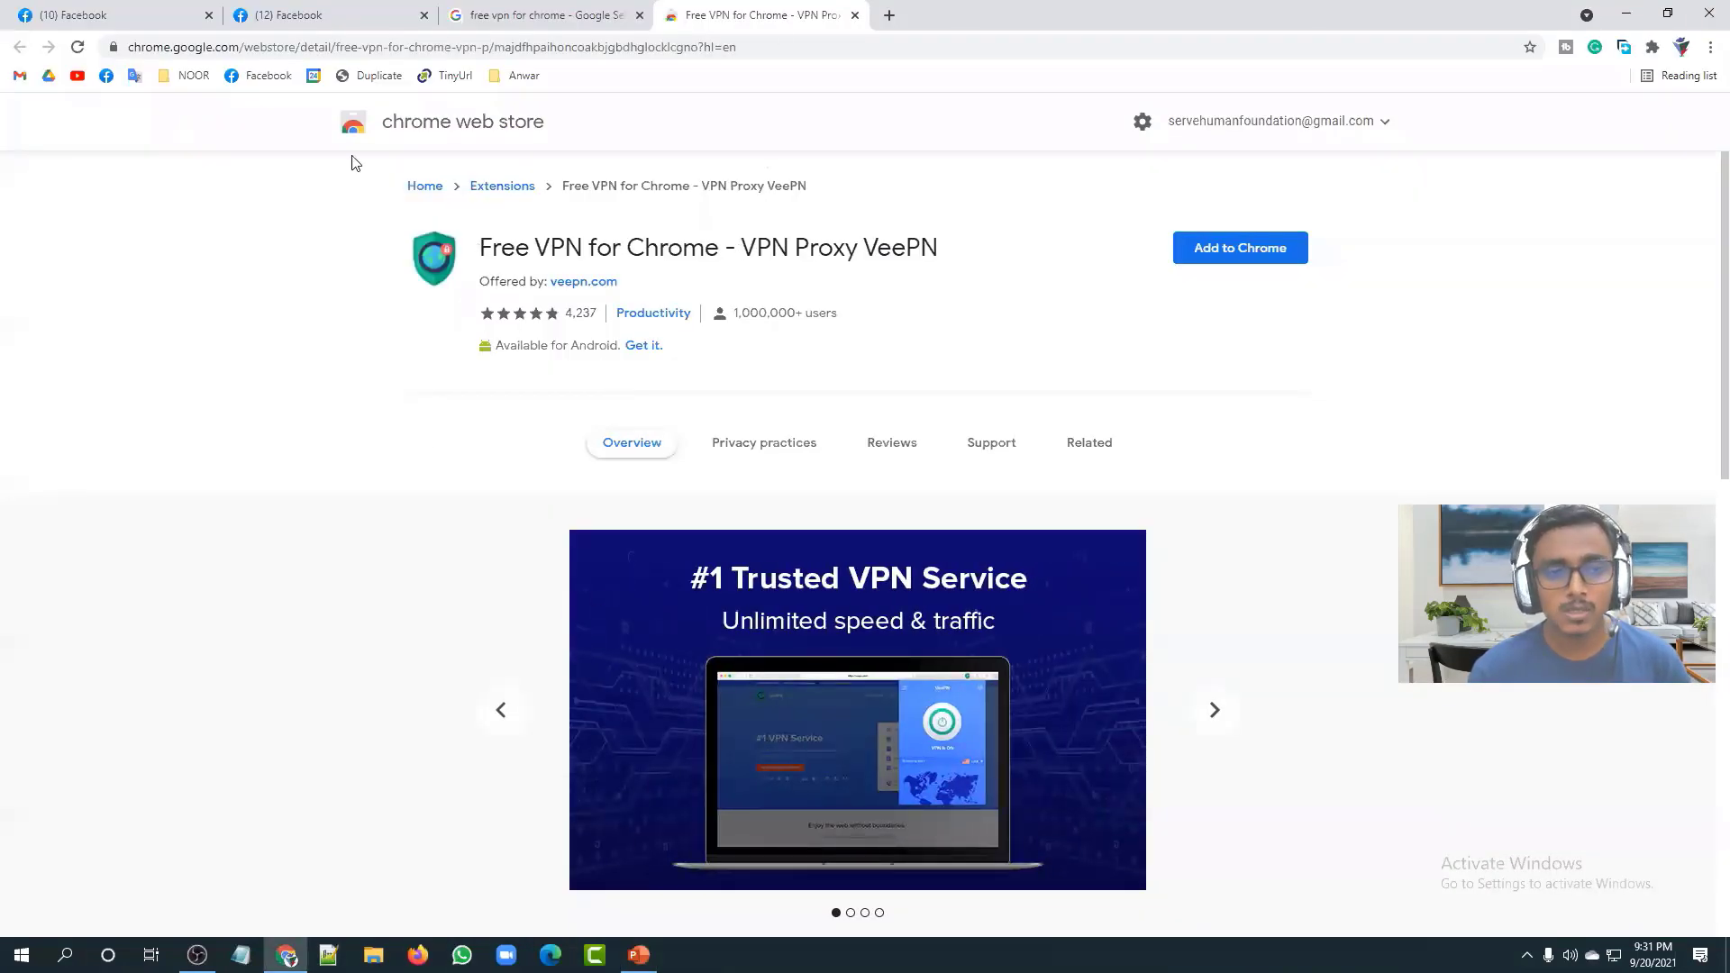
# Step: Reopen the VPN Proxy VeePN listing from the search results in a new tab and close the old listing tab
pyautogui.click(540, 15)
pyautogui.scroll(4, 460, 221)
pyautogui.scroll(-3, 459, 222)
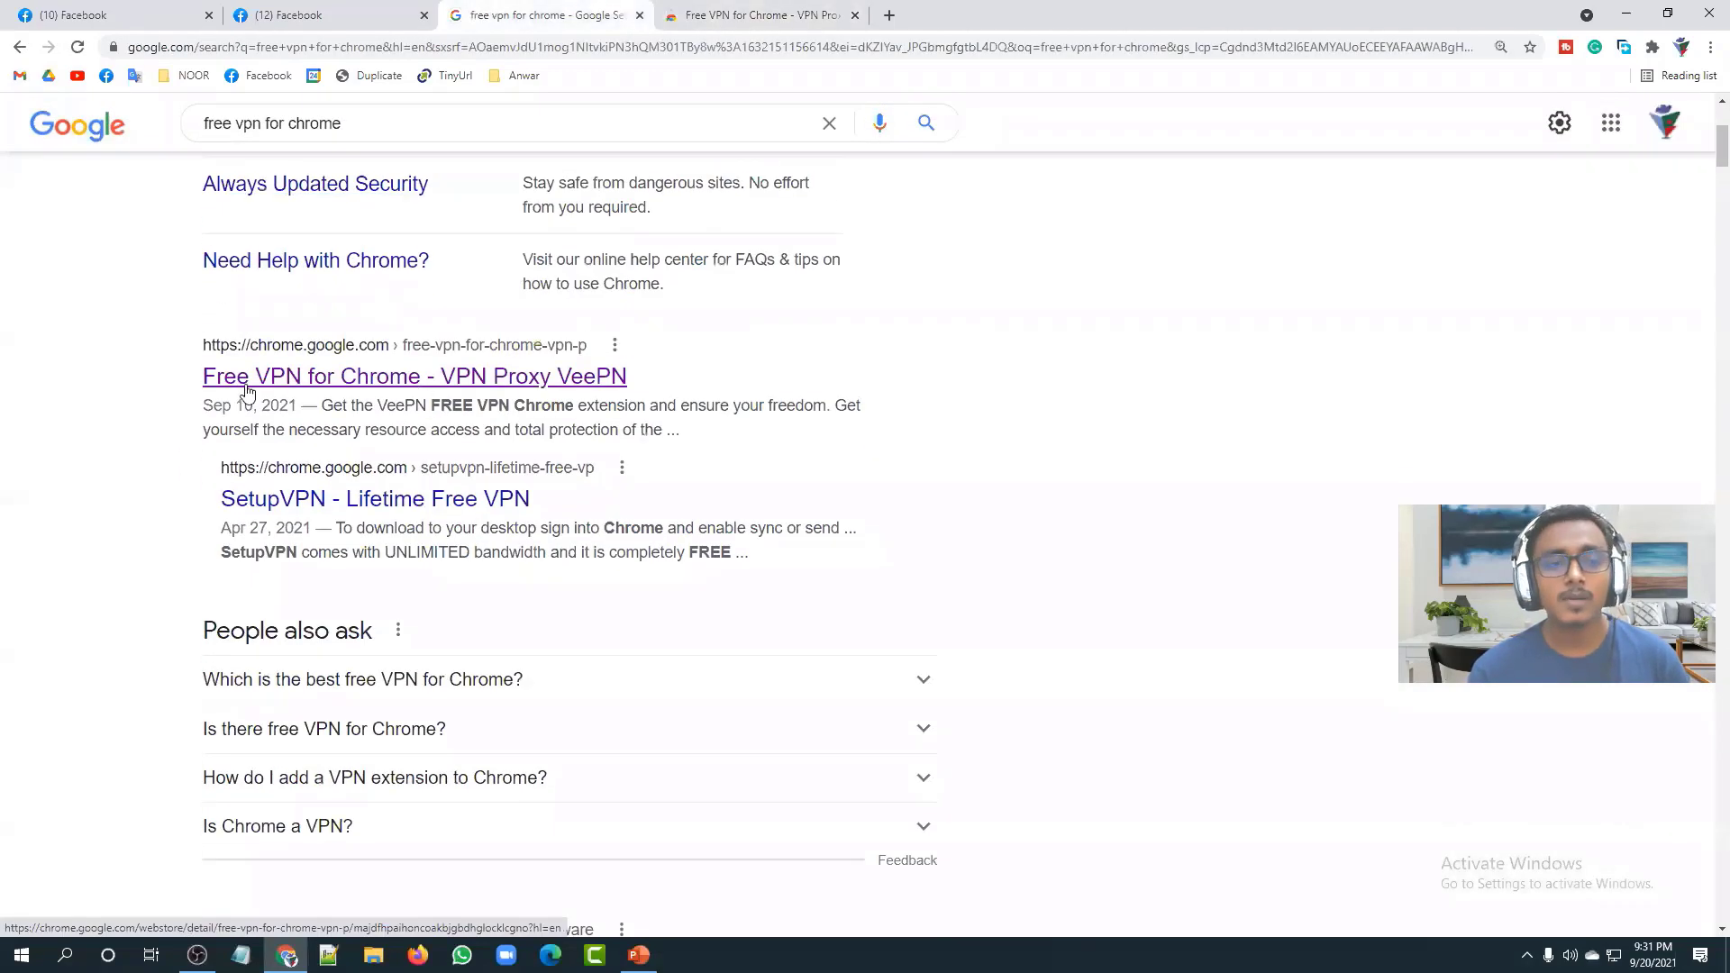
pyautogui.middleClick(374, 381)
pyautogui.click(855, 14)
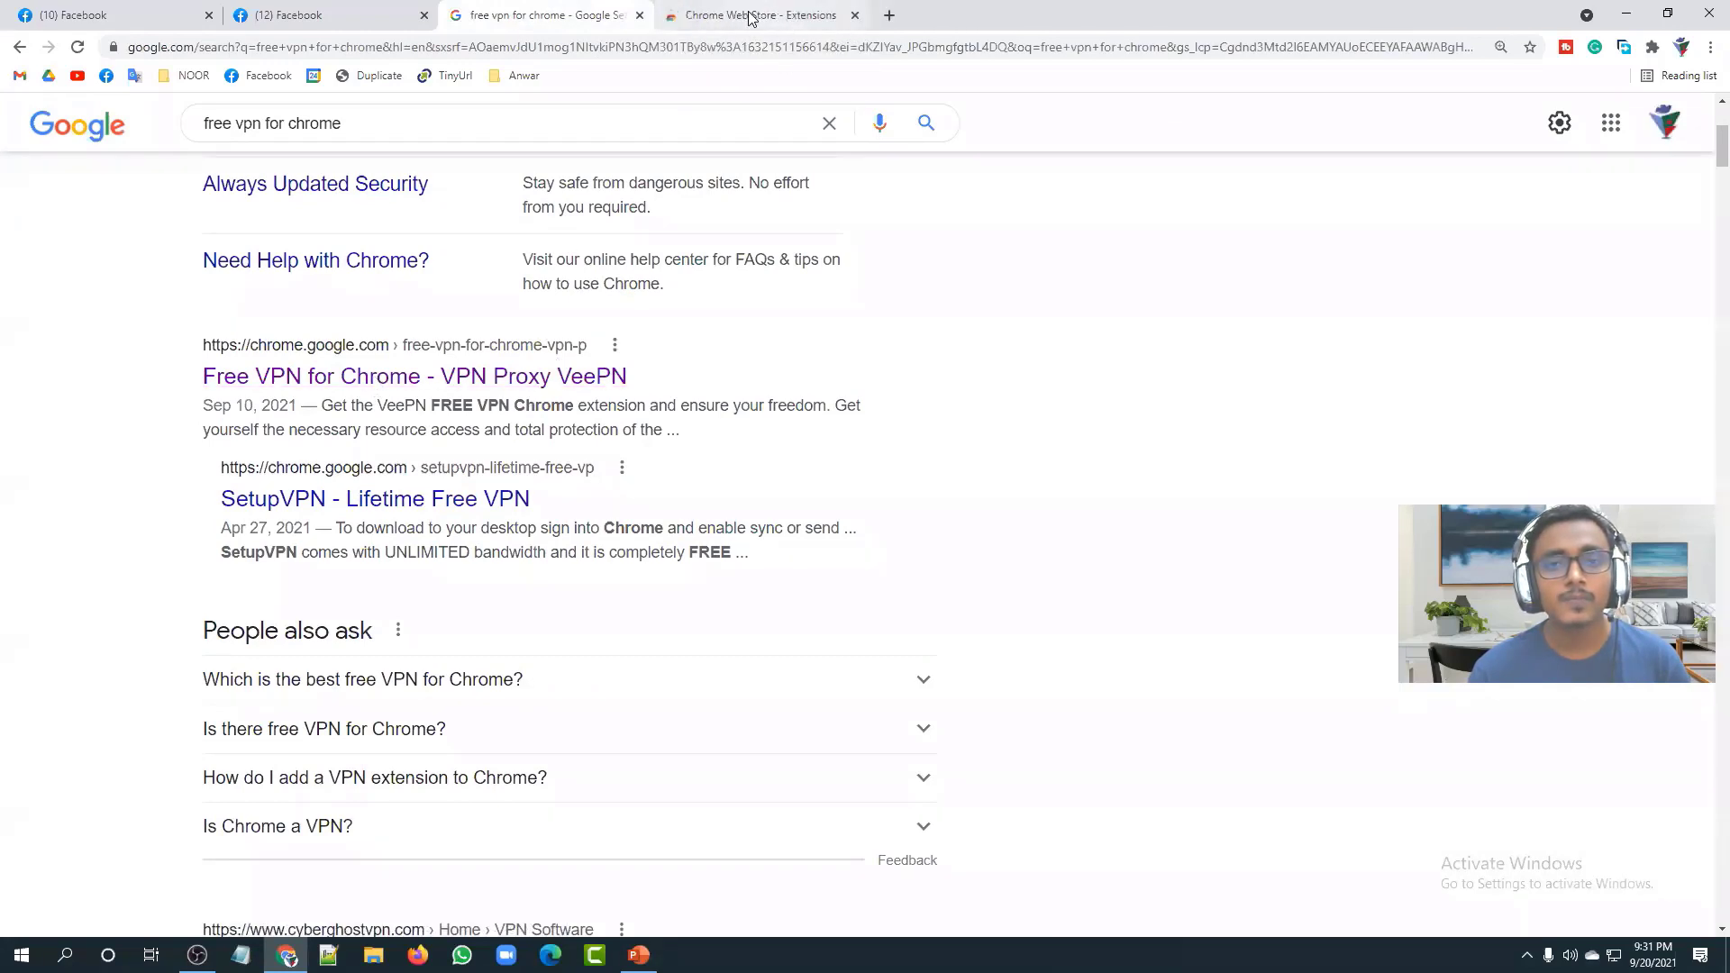
pyautogui.click(761, 14)
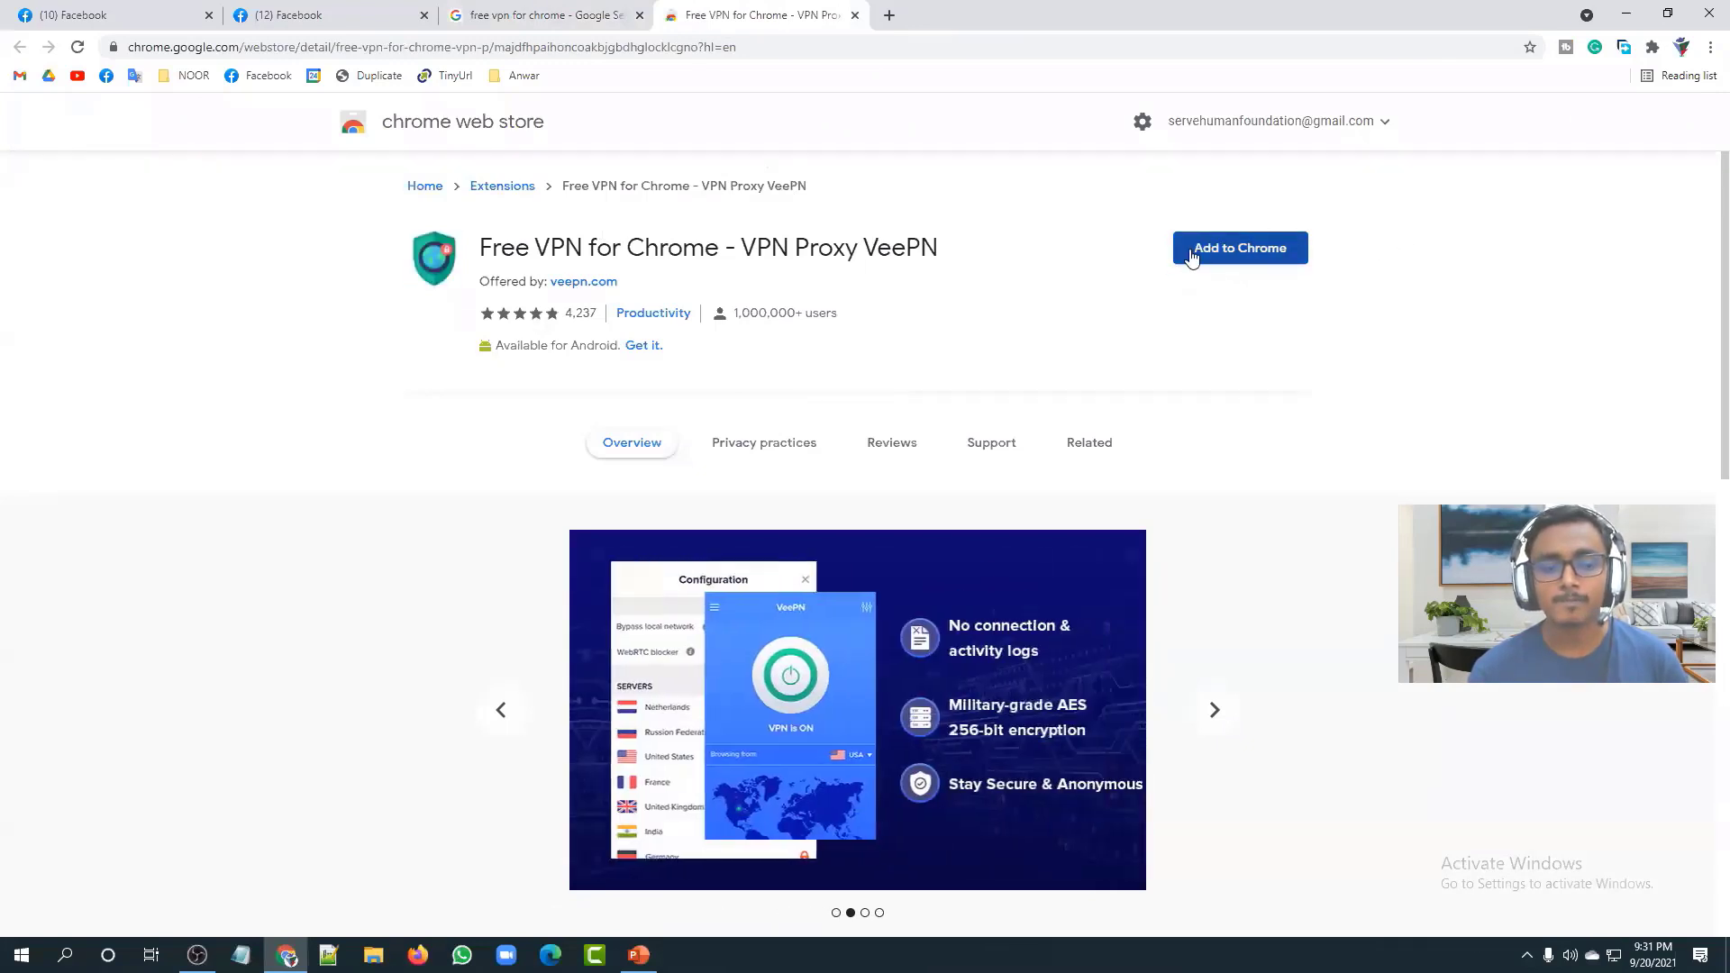
# Step: Add the VPN Proxy VeePN extension to Chrome and close its welcome page
pyautogui.click(1221, 247)
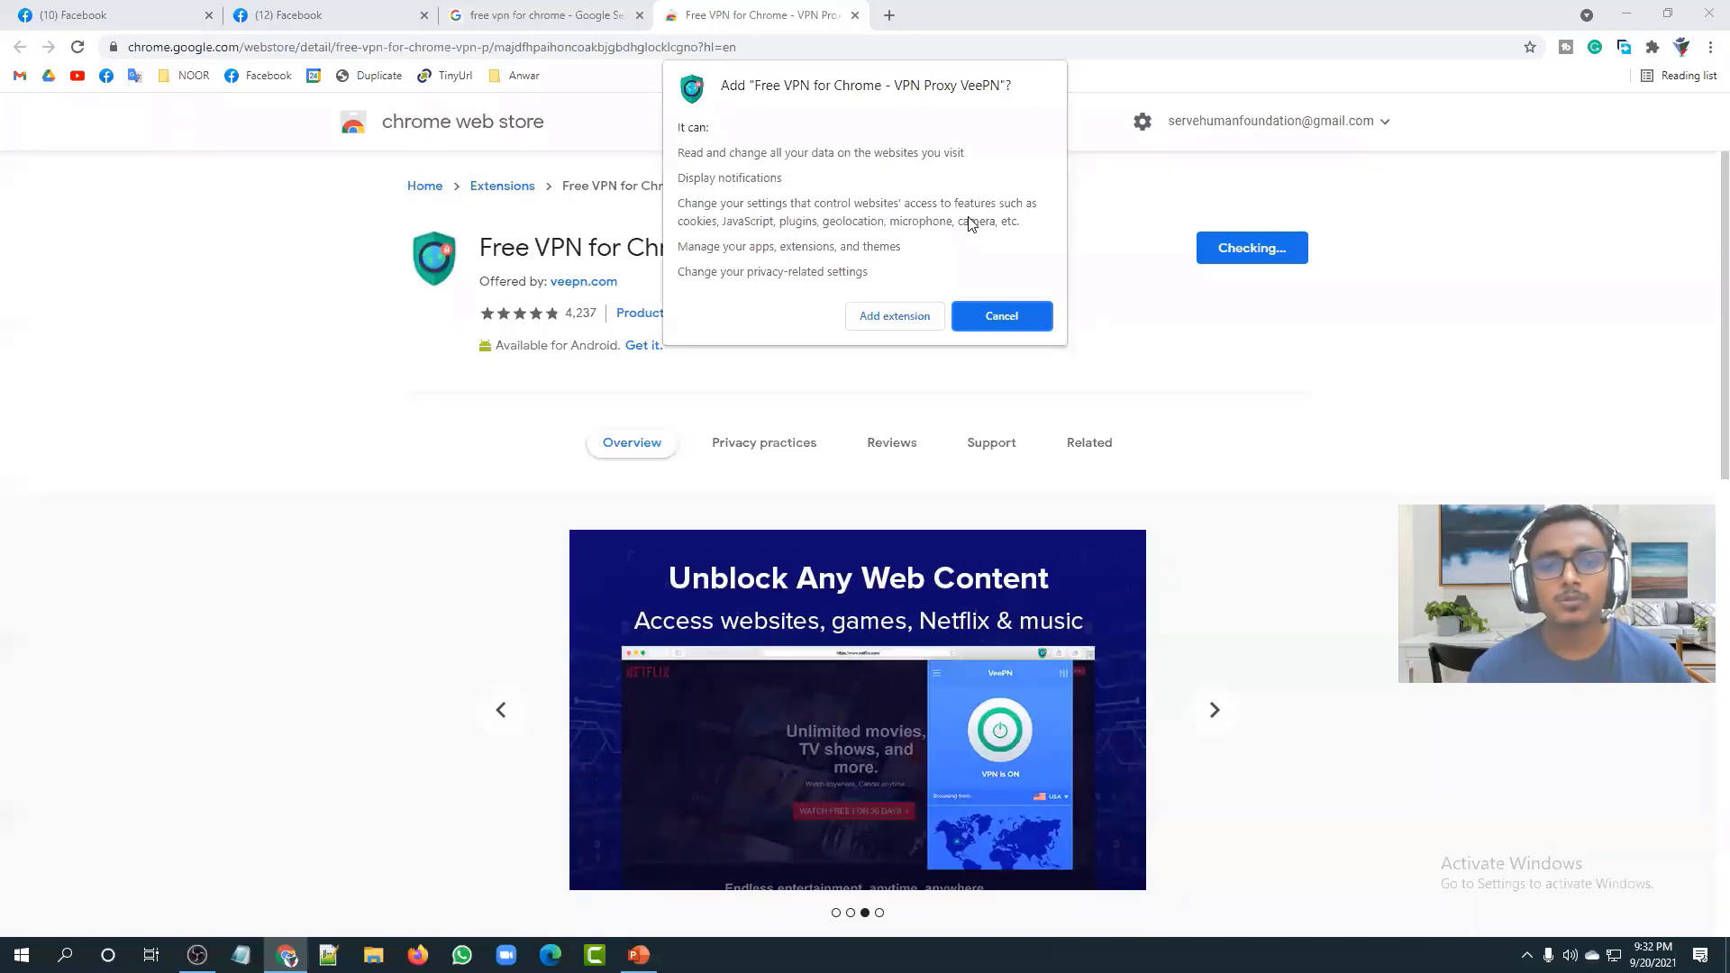
pyautogui.click(891, 317)
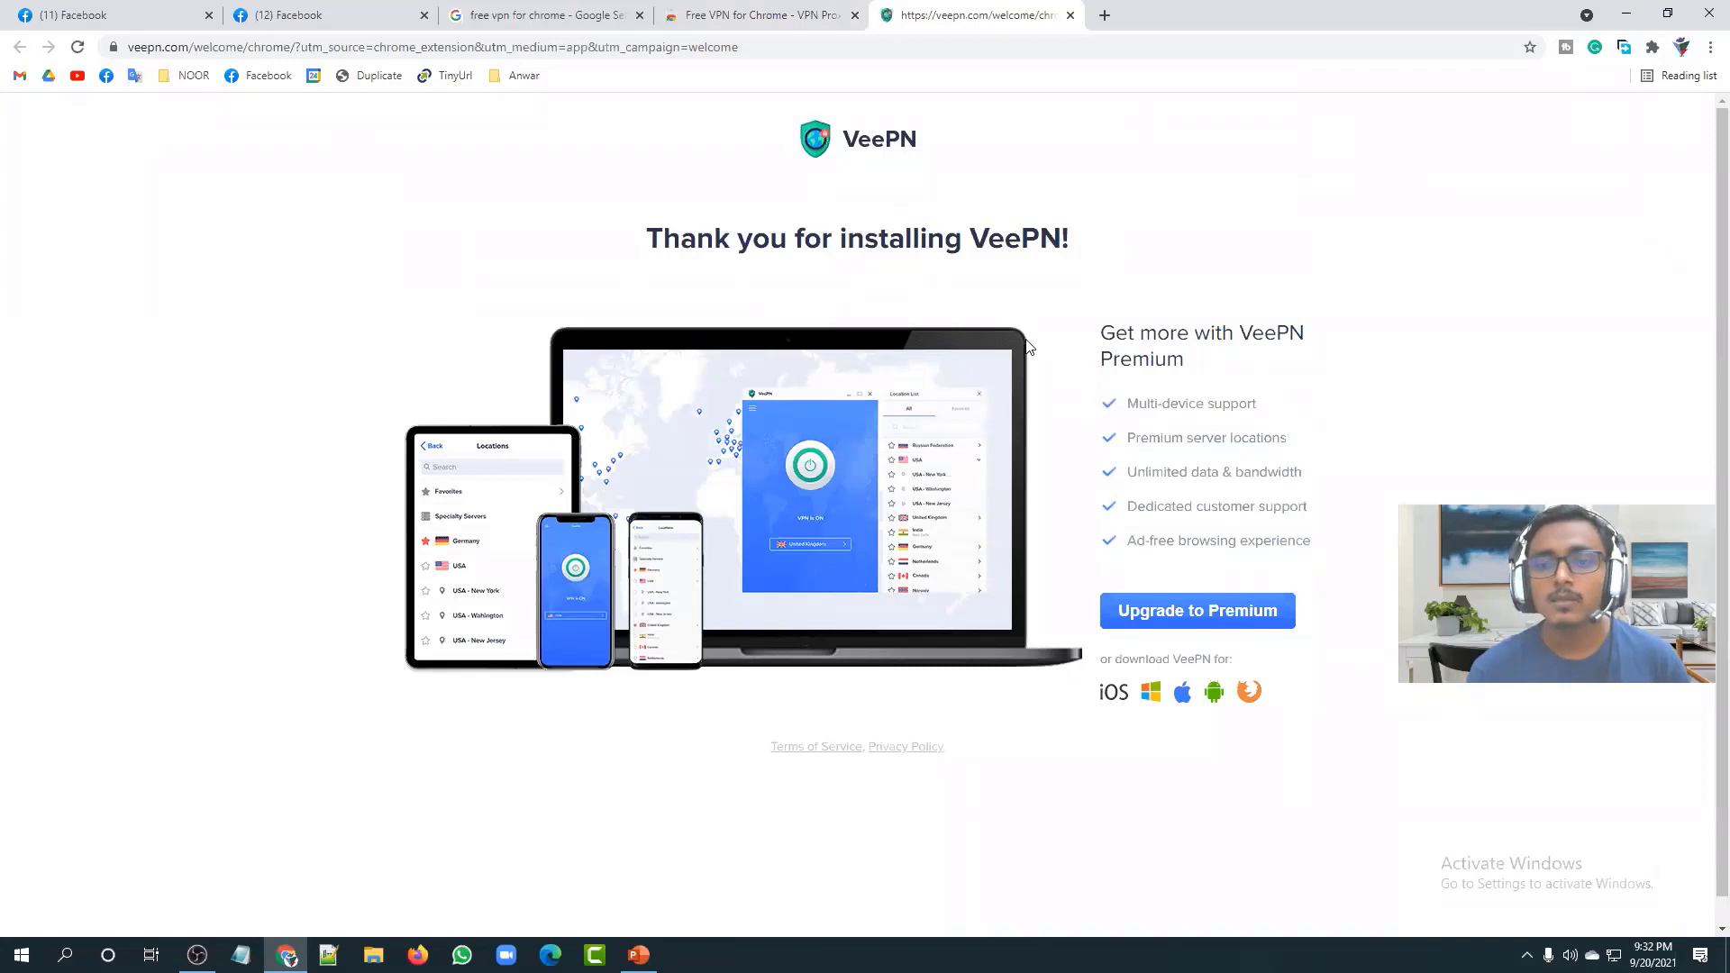
pyautogui.scroll(-1, 1029, 338)
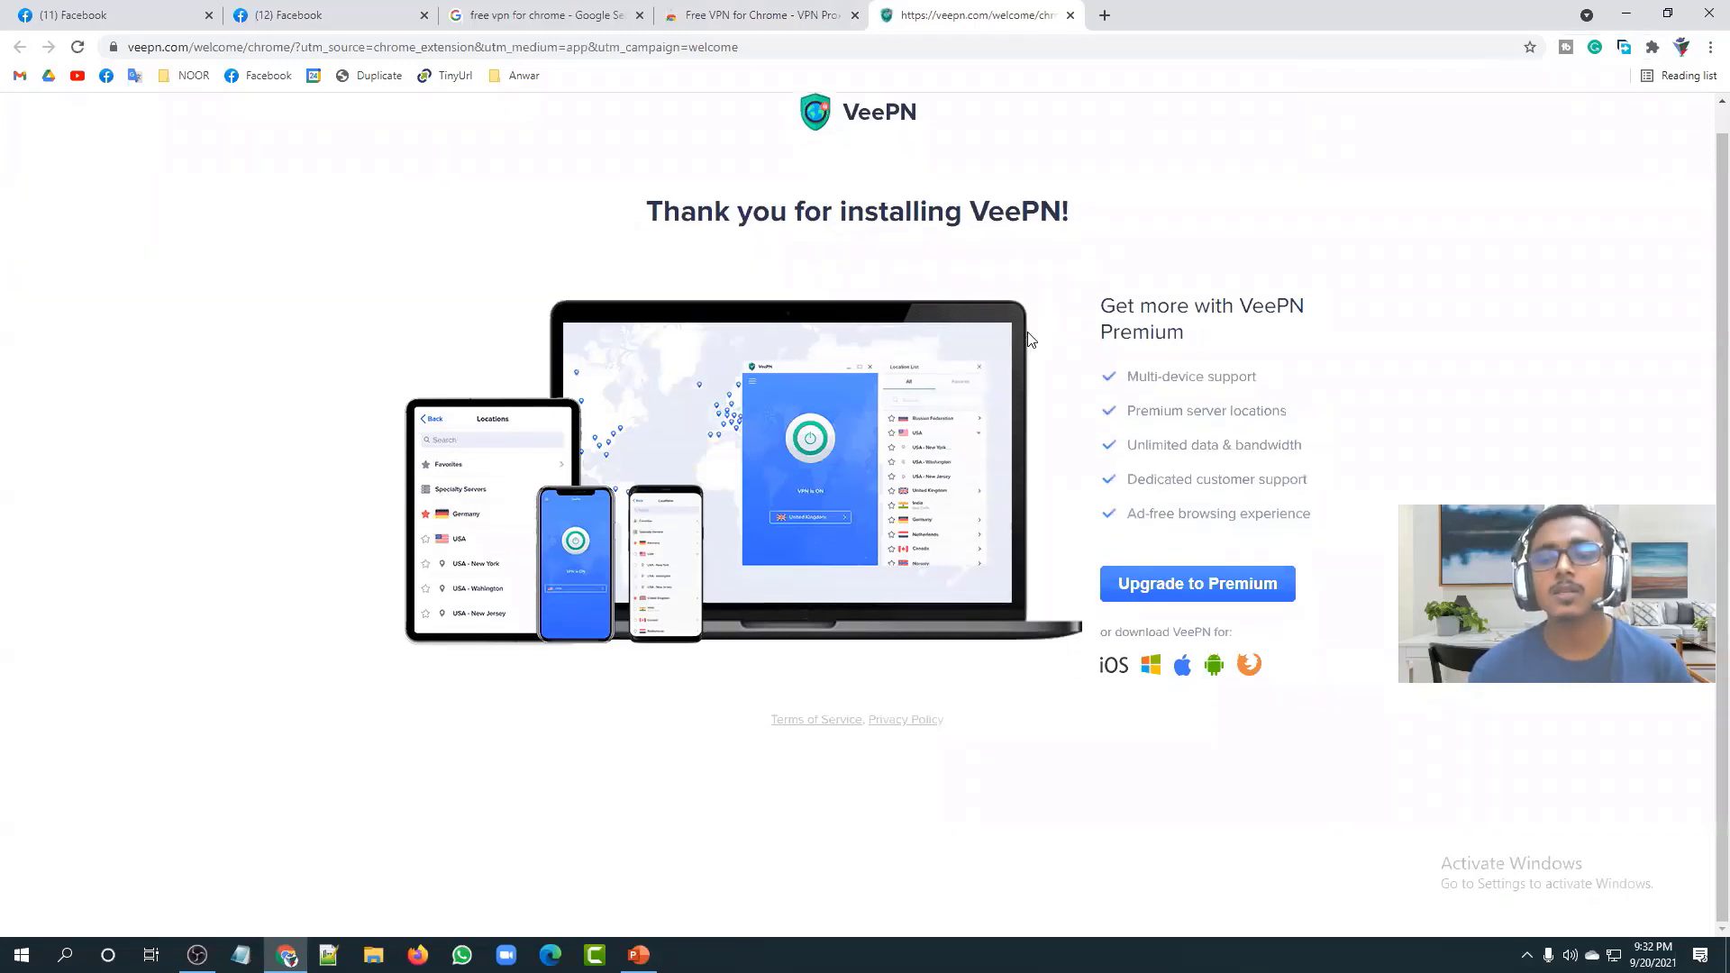
pyautogui.moveTo(1325, 576); pyautogui.dragTo(1231, 561)
pyautogui.click(1306, 546)
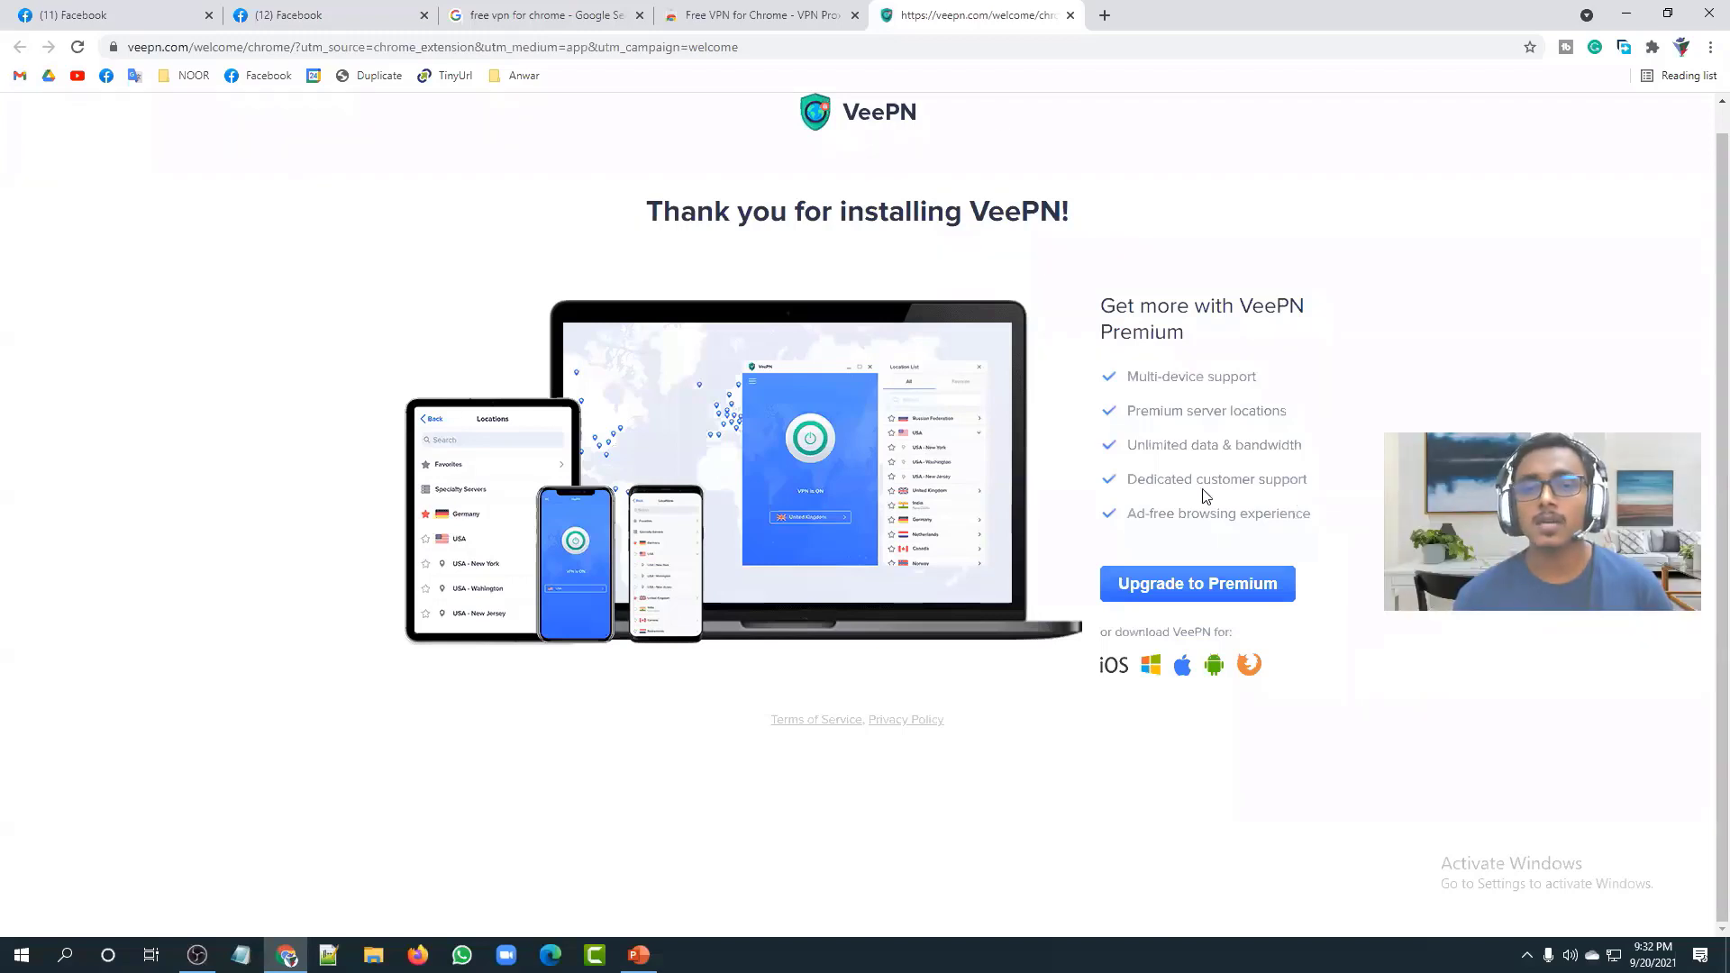
pyautogui.click(1070, 15)
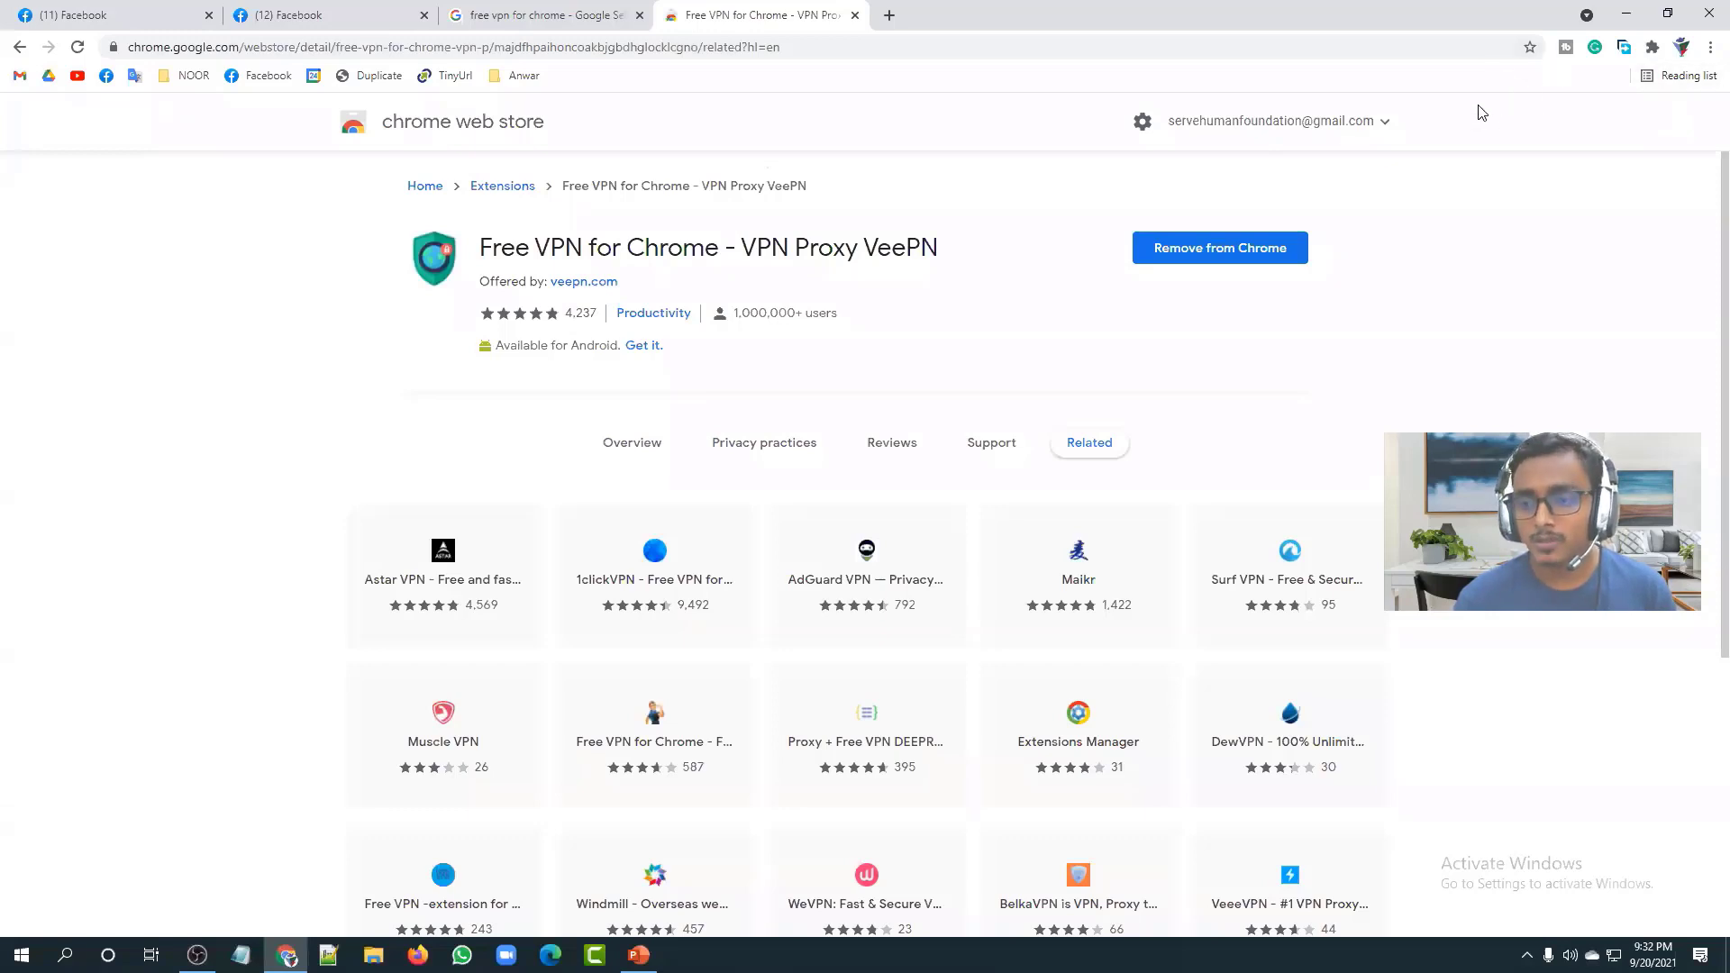
# Step: Launch the installed VeePN extension and go through its introduction to reach the VPN control screen
pyautogui.click(1651, 48)
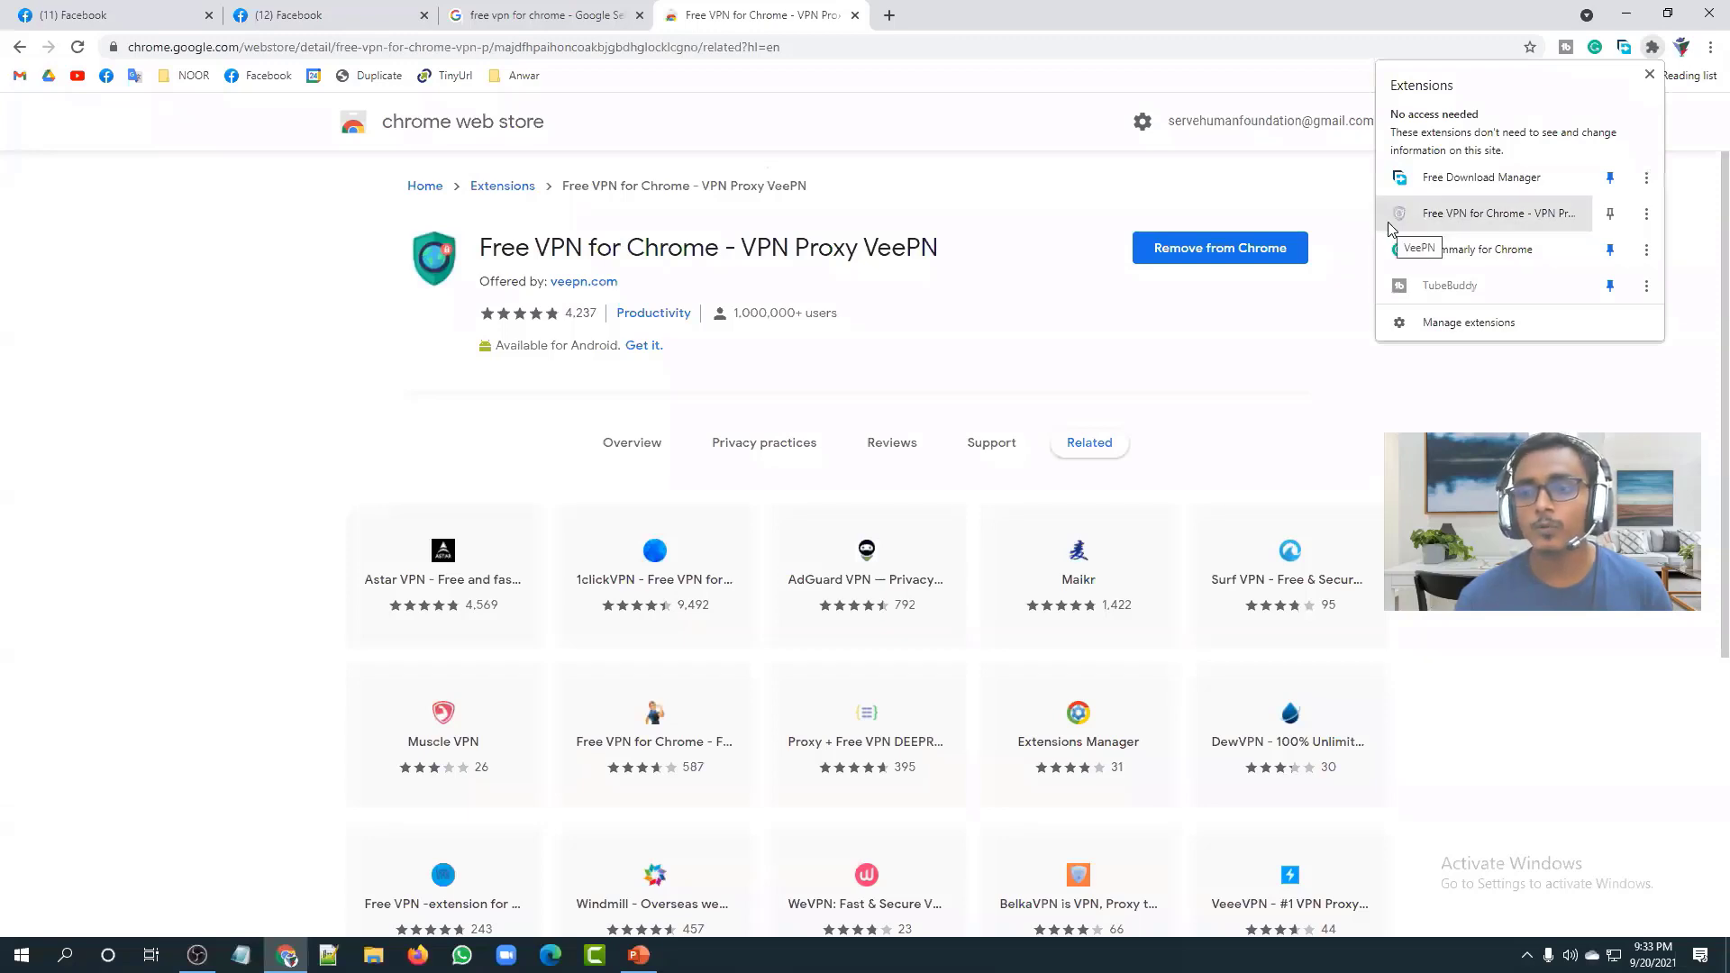
pyautogui.click(1490, 223)
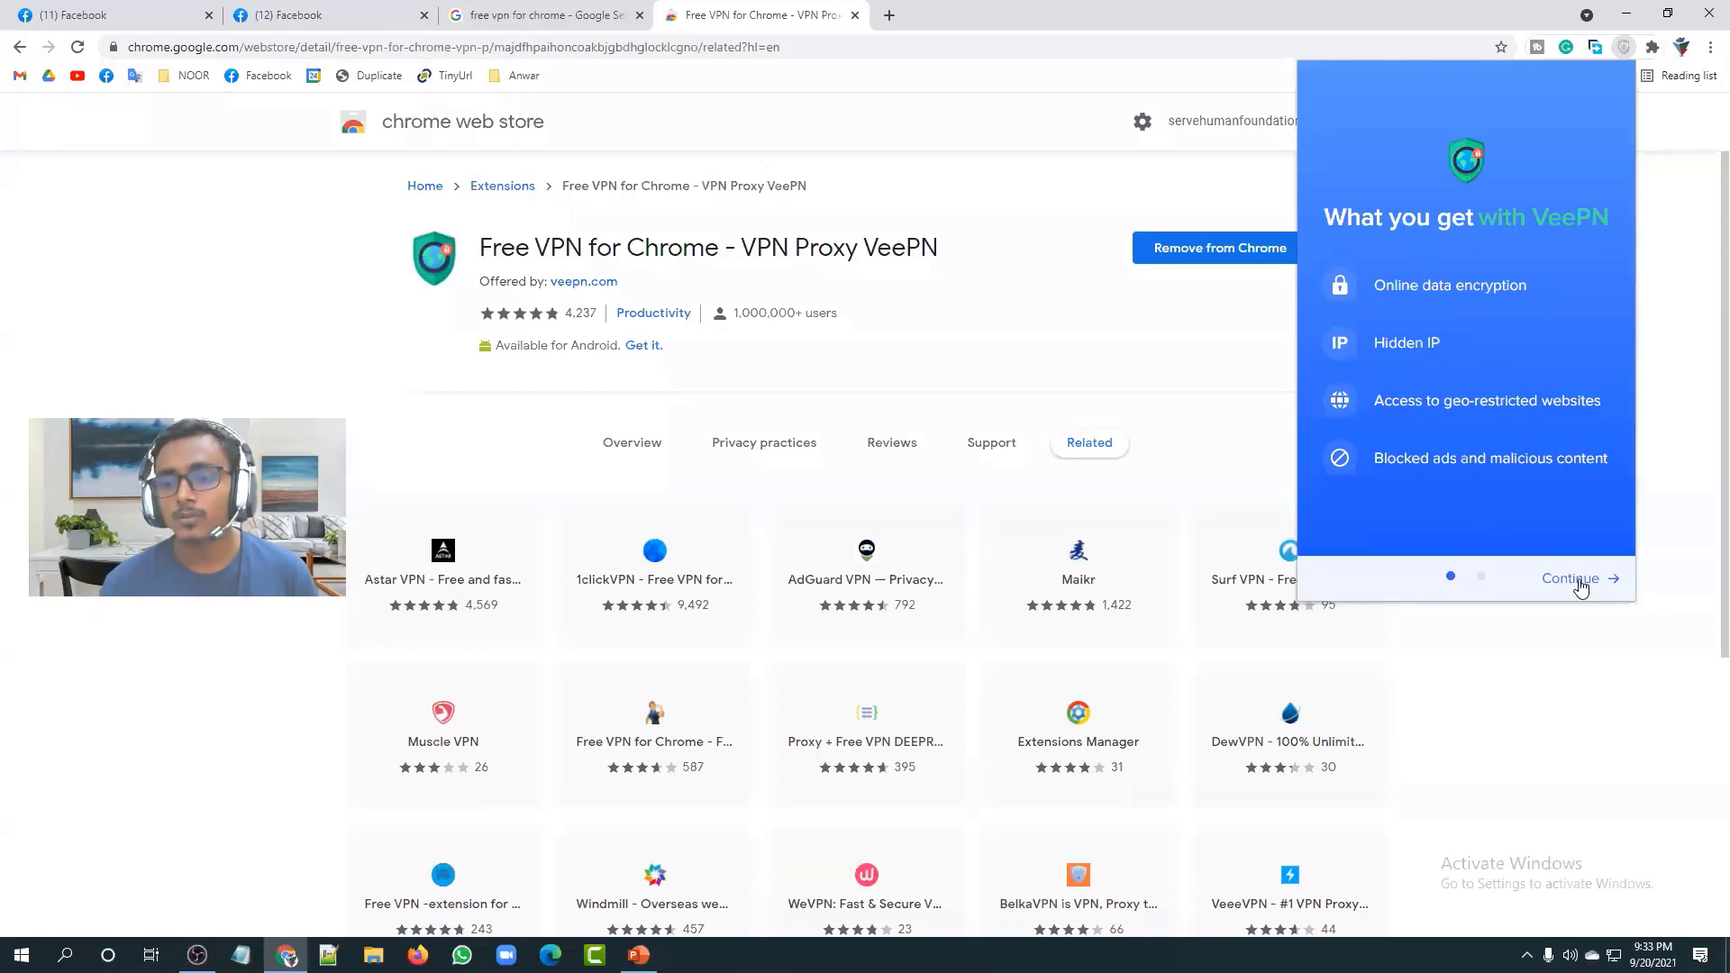
pyautogui.click(1579, 582)
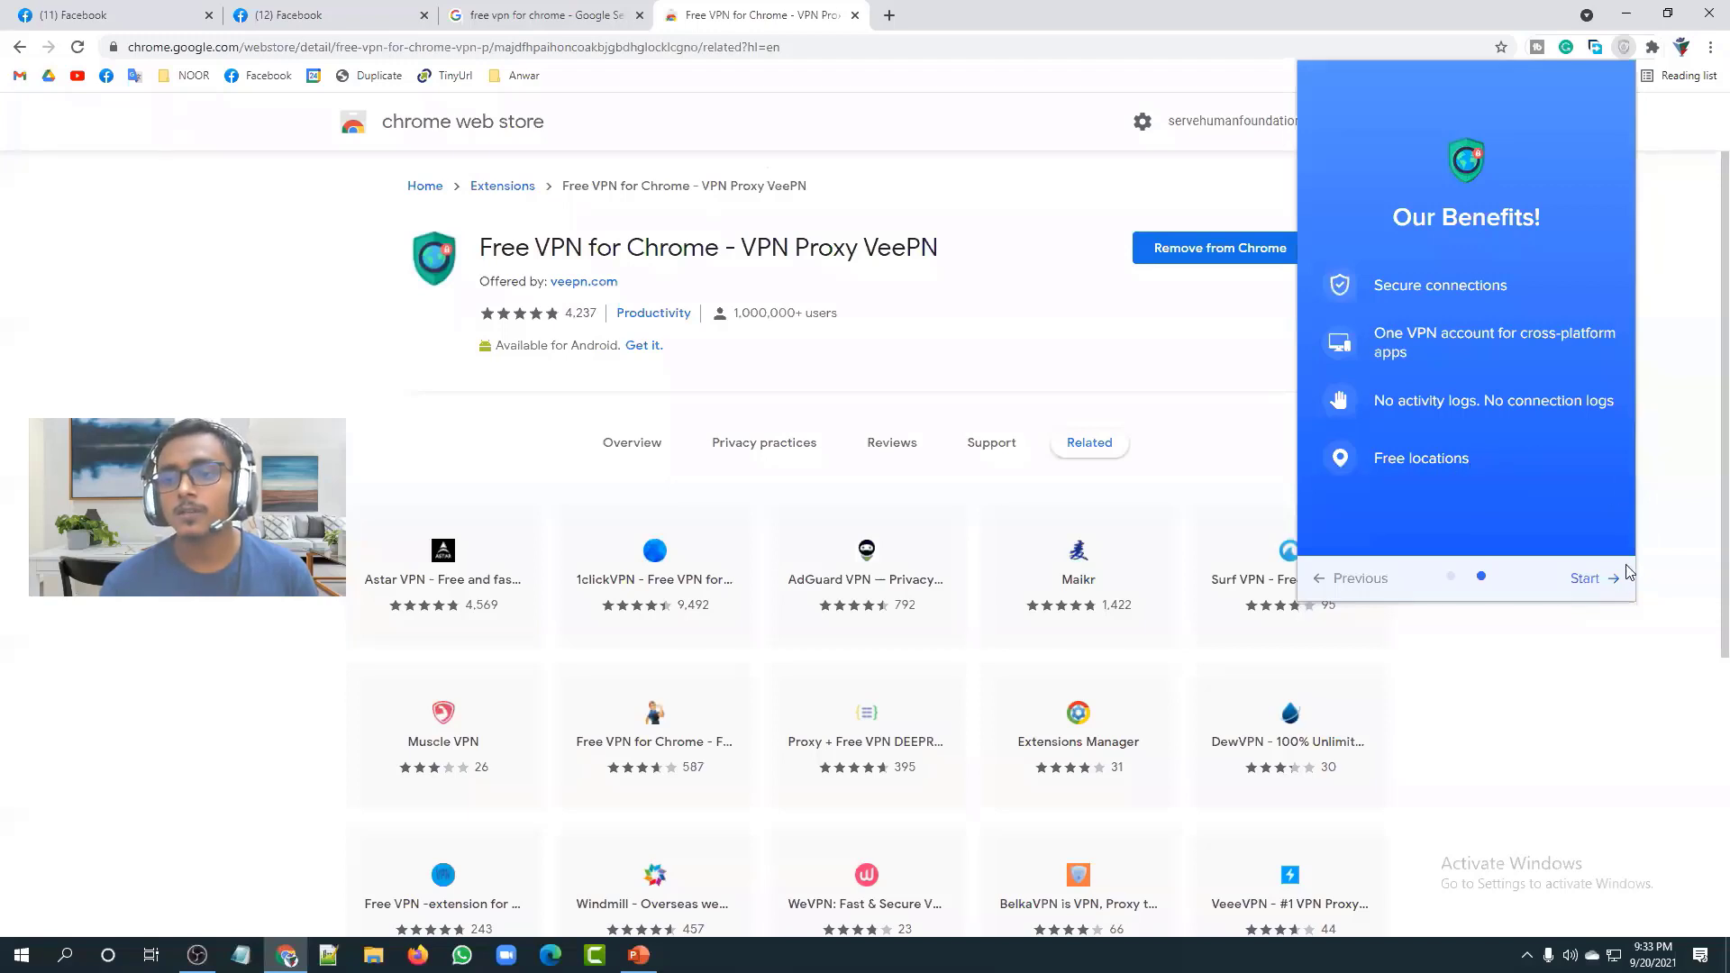
pyautogui.click(1593, 582)
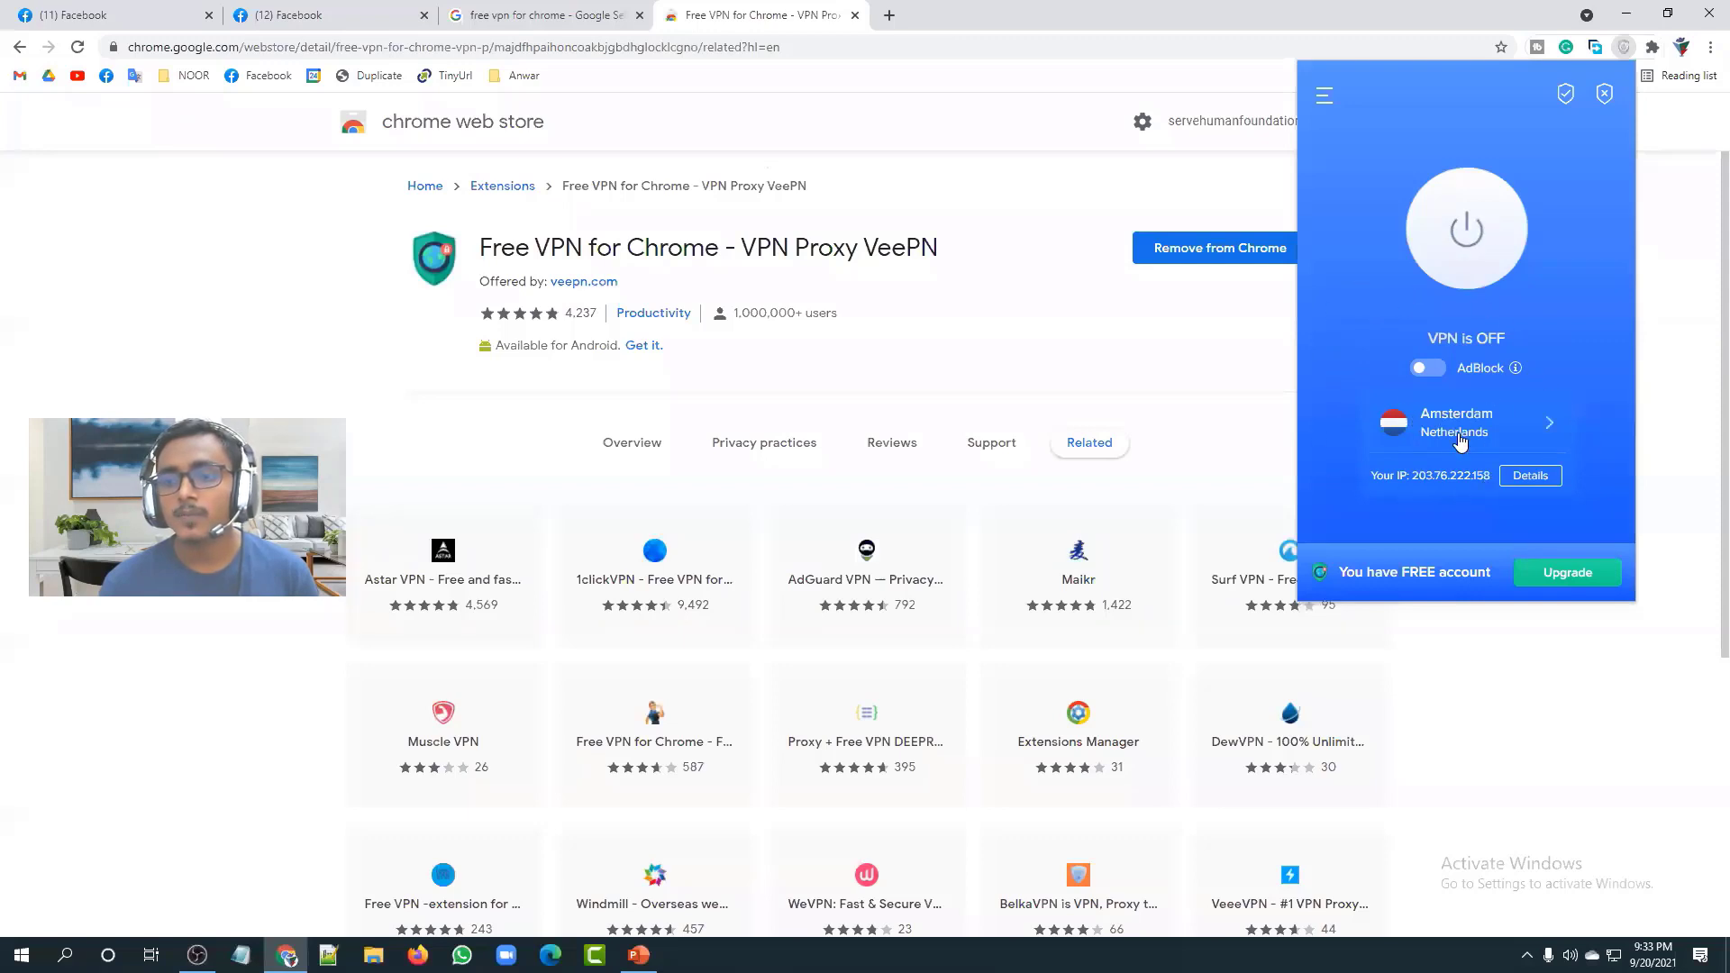
# Step: Look through VeePN's free and premium server locations and return to the VPN control screen
pyautogui.click(1545, 430)
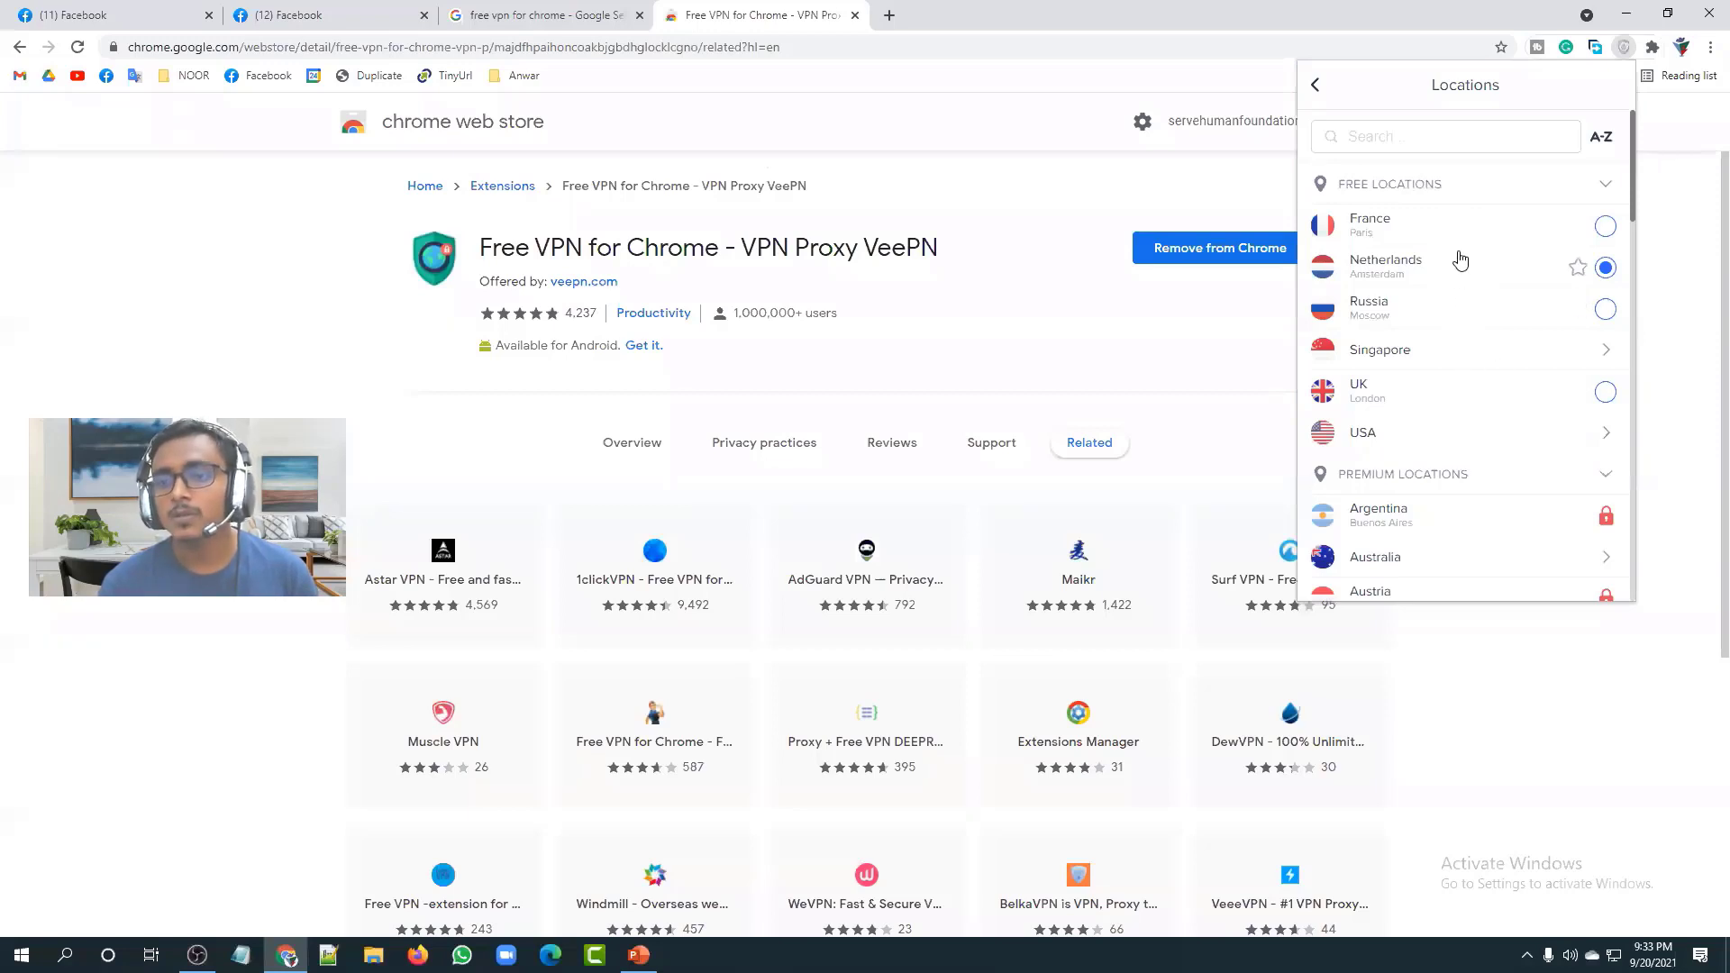
pyautogui.scroll(-4, 1474, 412)
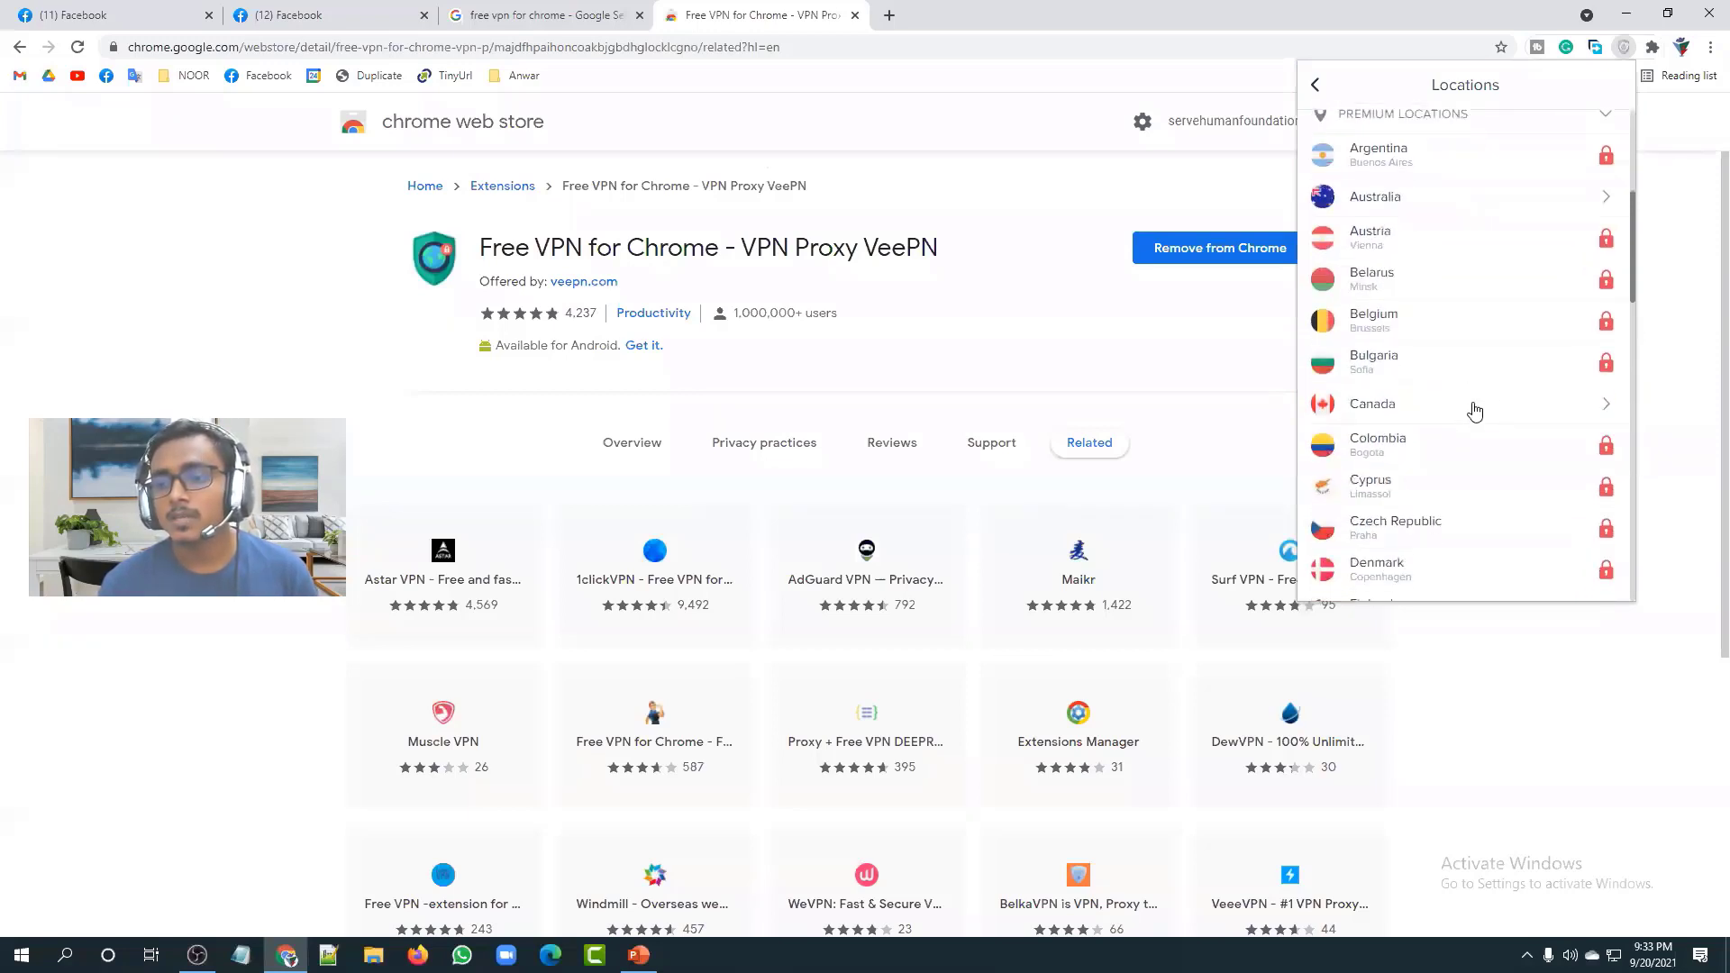
pyautogui.scroll(-4, 1542, 361)
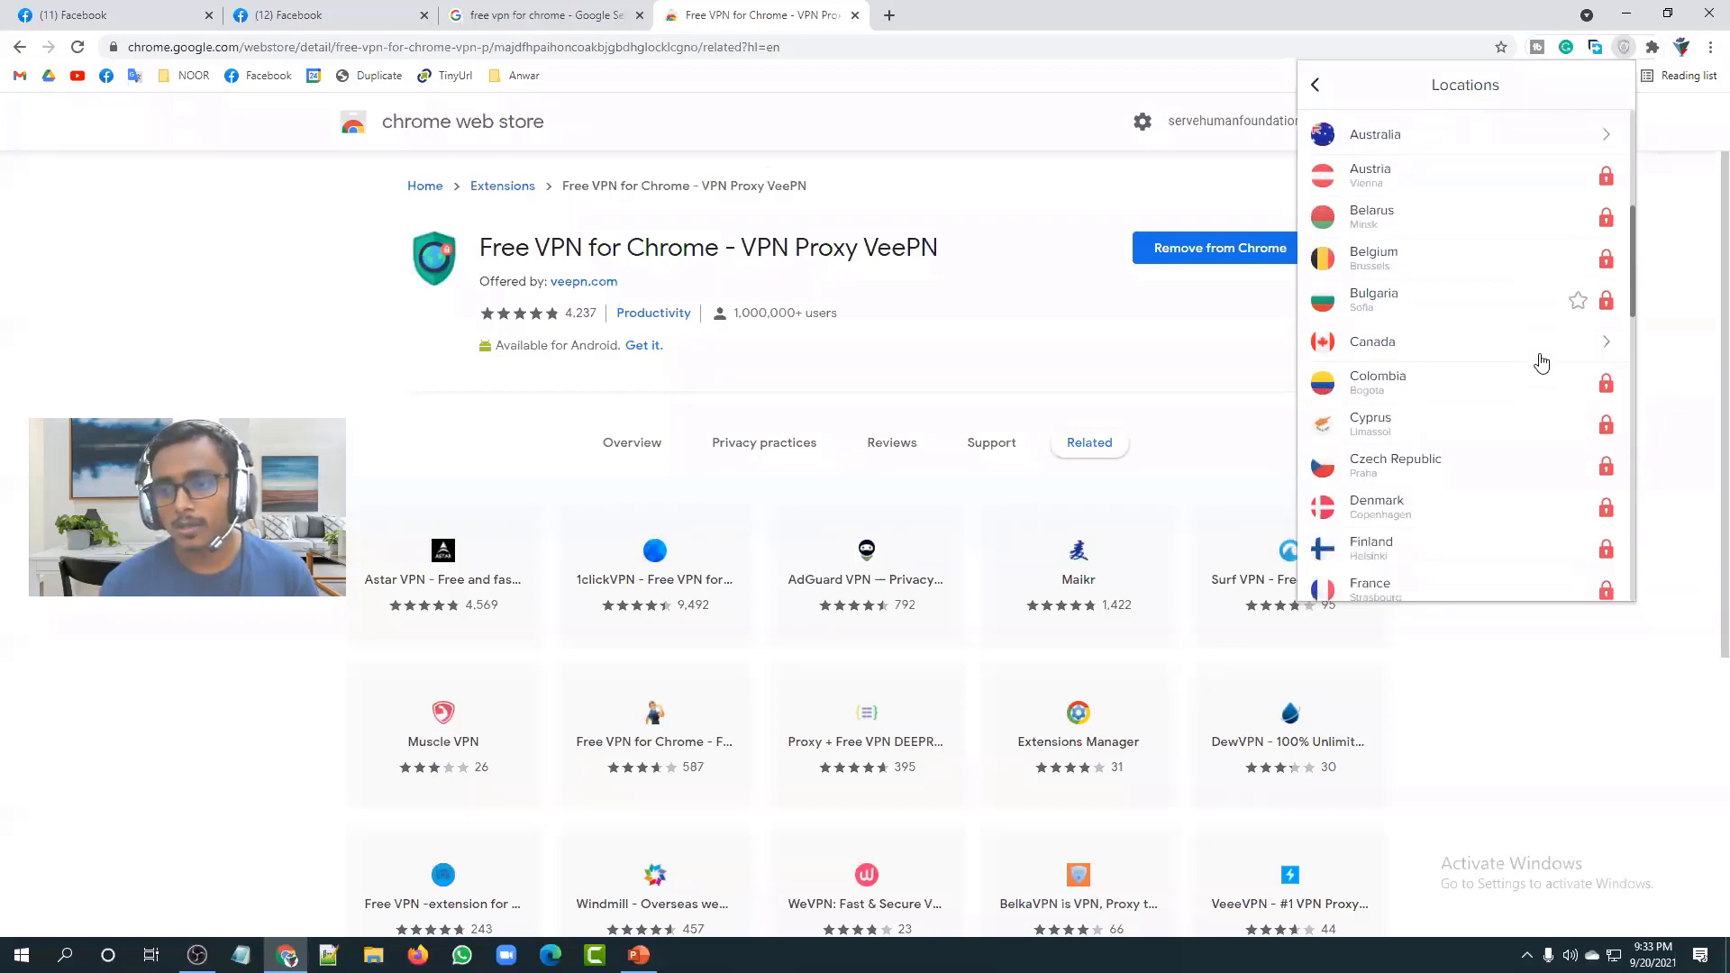
pyautogui.scroll(-6, 1542, 360)
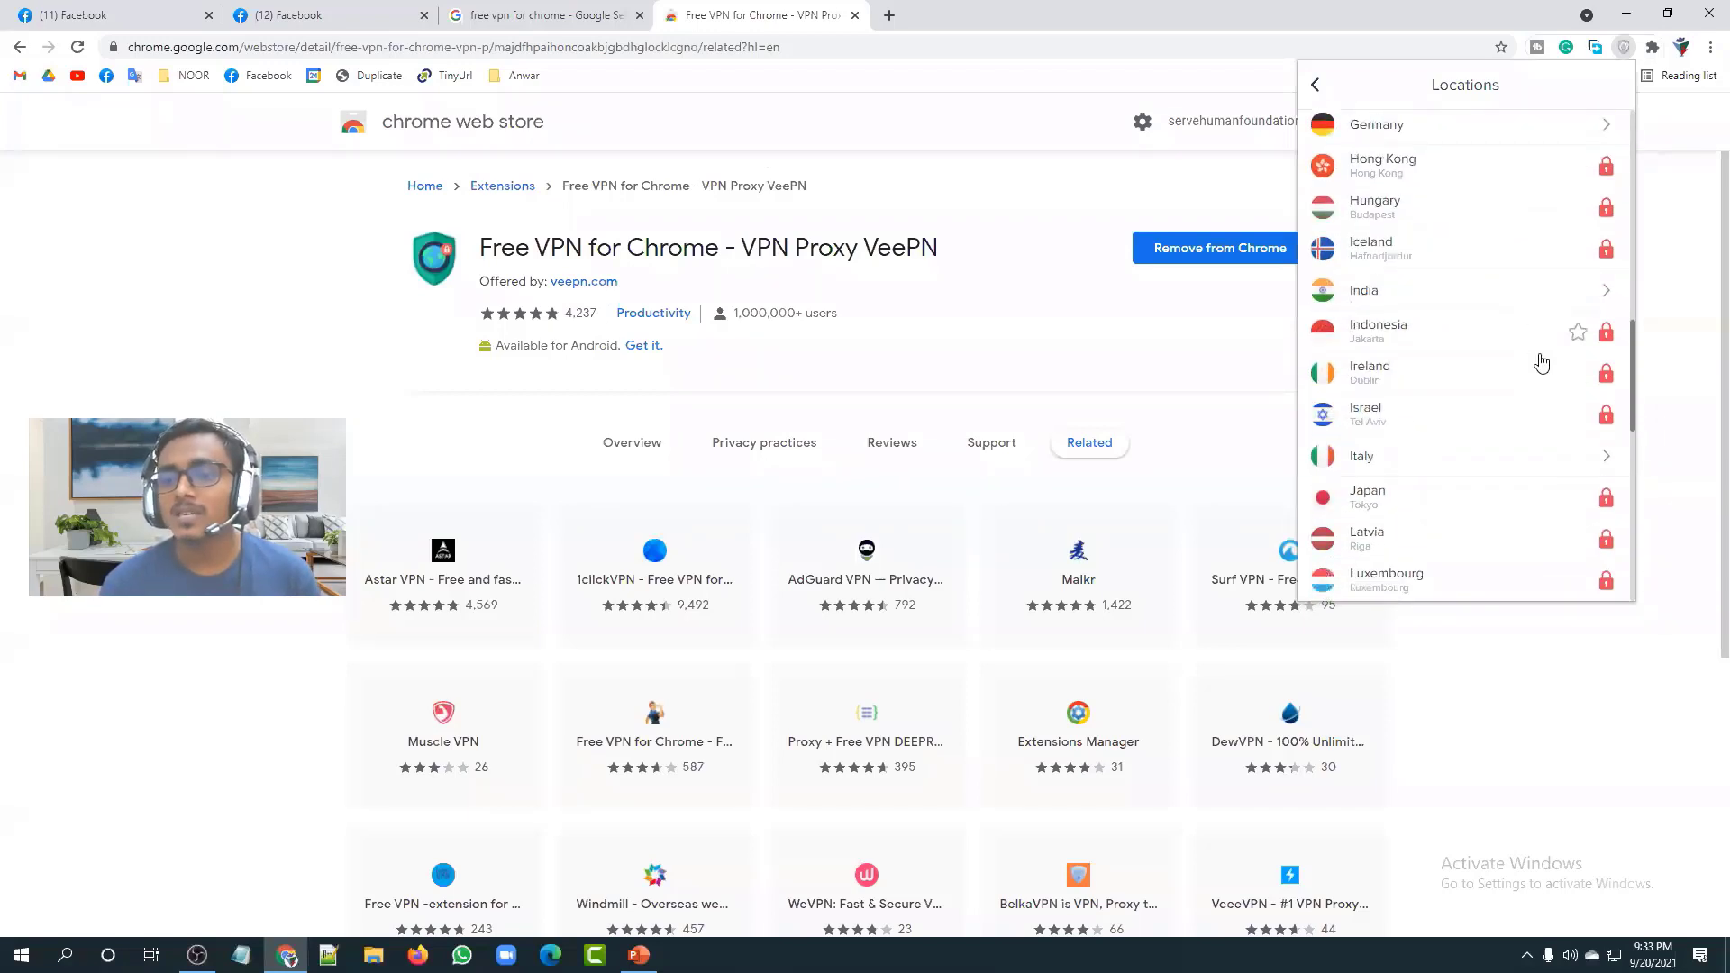
pyautogui.scroll(-5, 1539, 364)
pyautogui.scroll(14, 1533, 475)
pyautogui.scroll(5, 1534, 477)
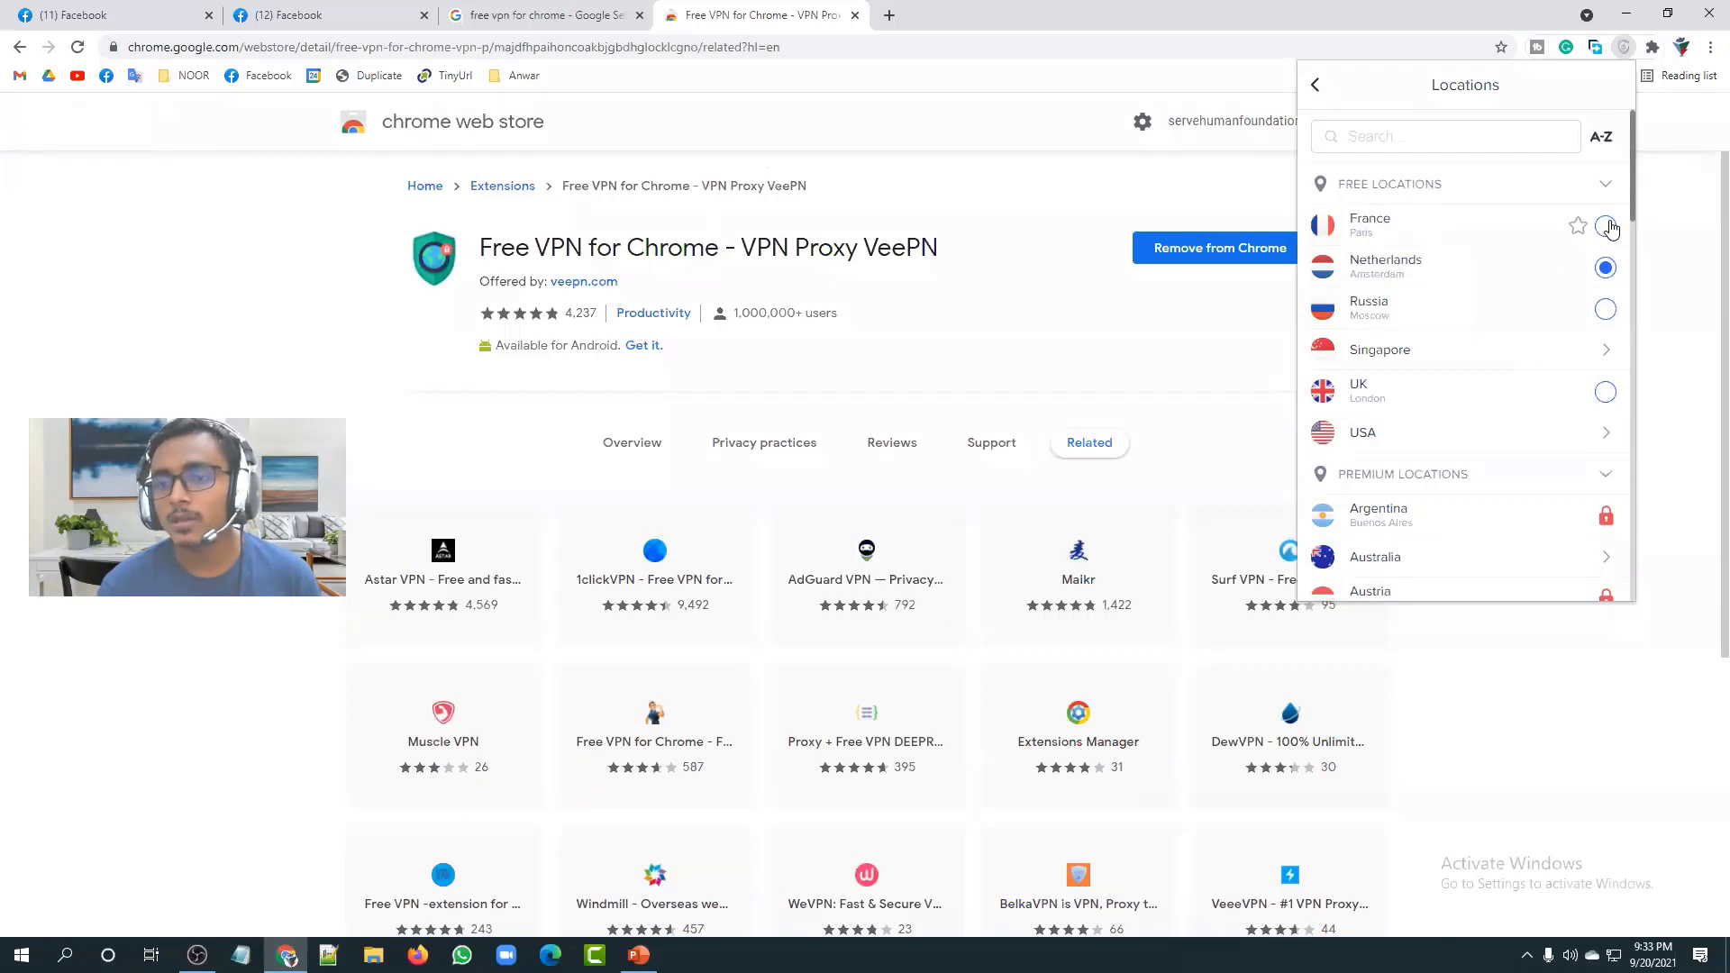
pyautogui.click(1315, 85)
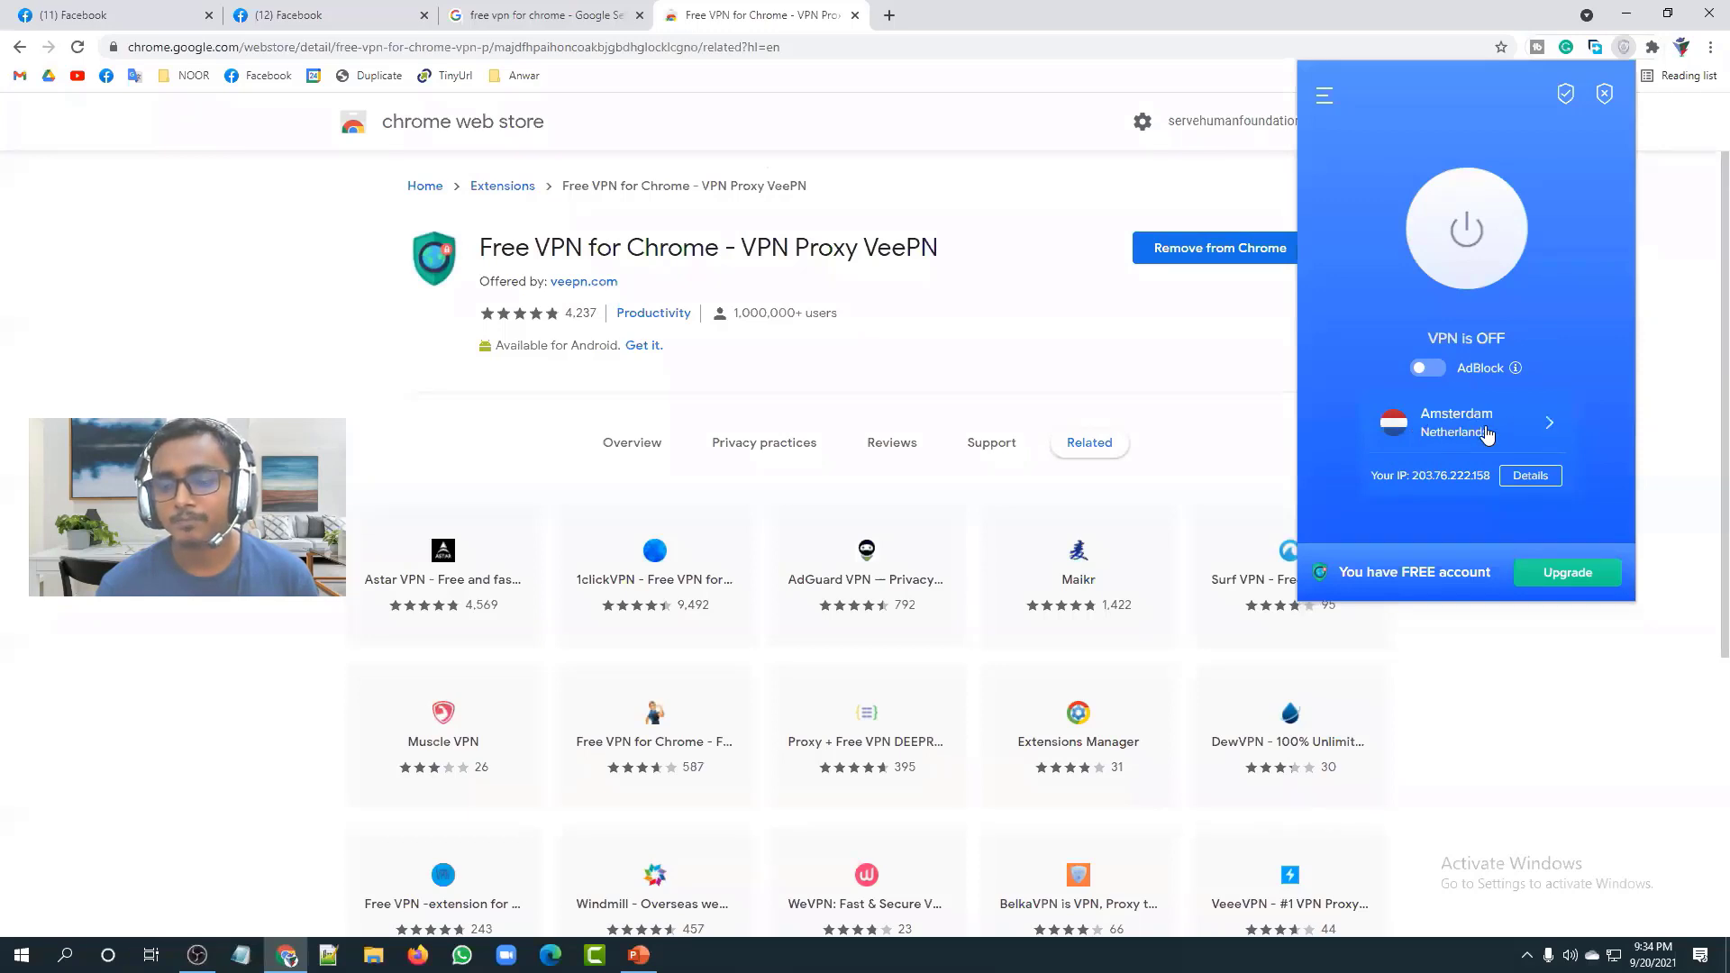
pyautogui.click(1546, 434)
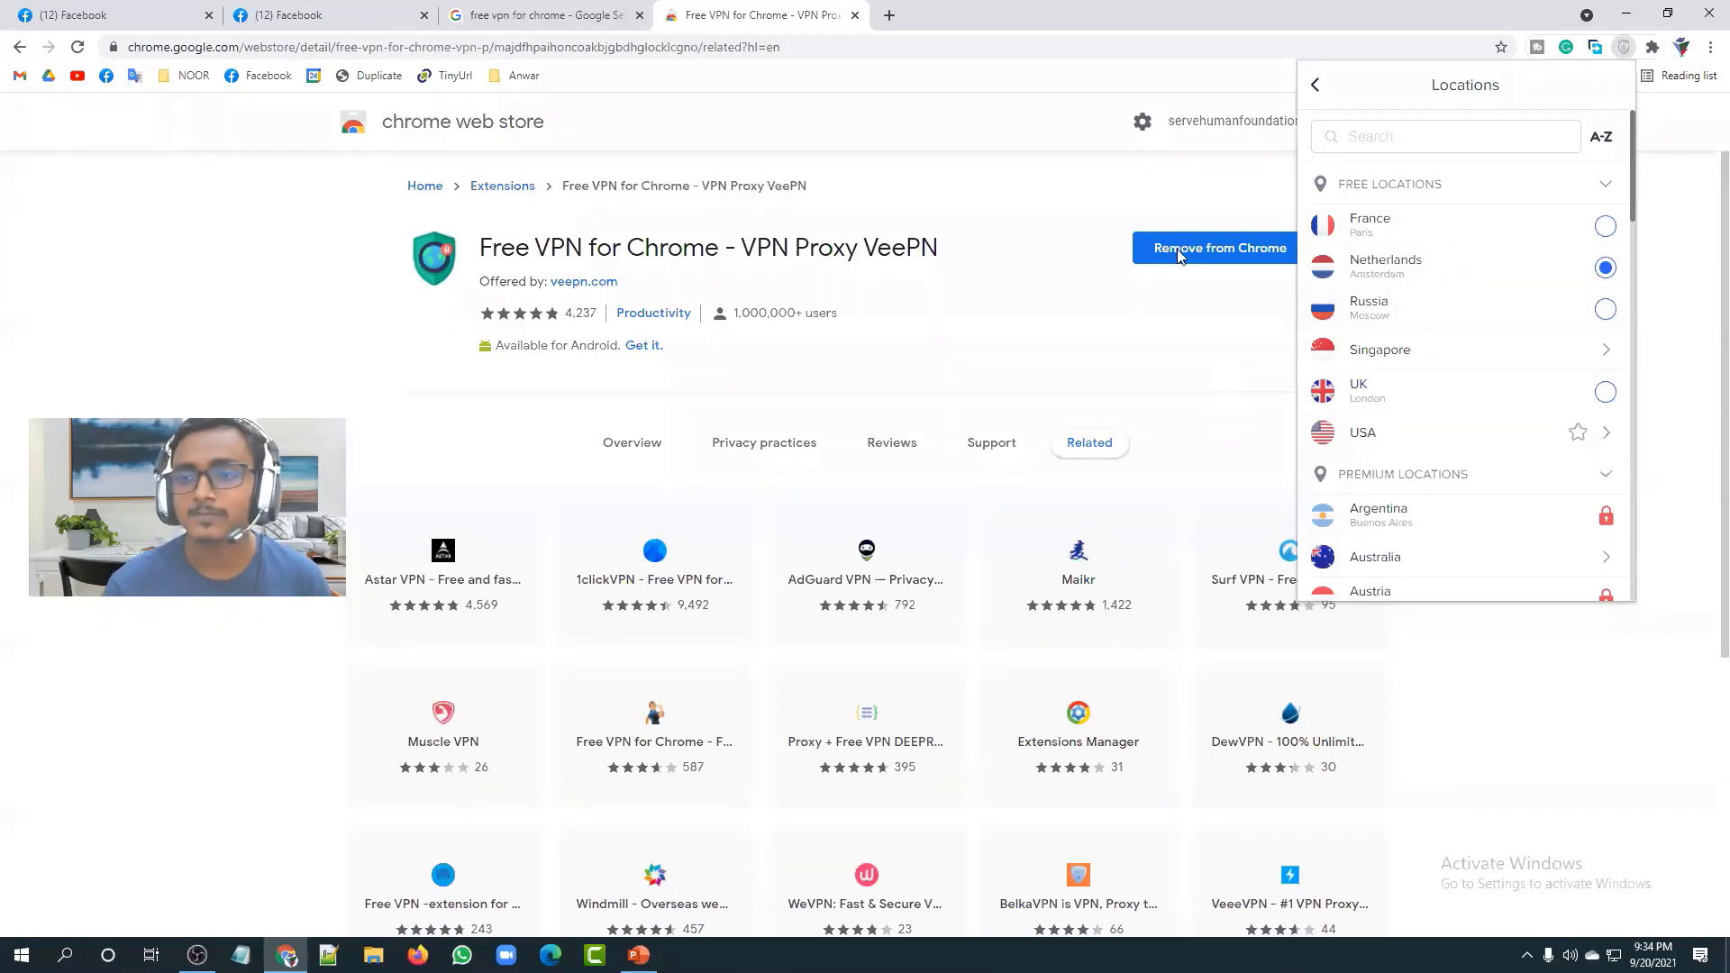
pyautogui.click(1312, 87)
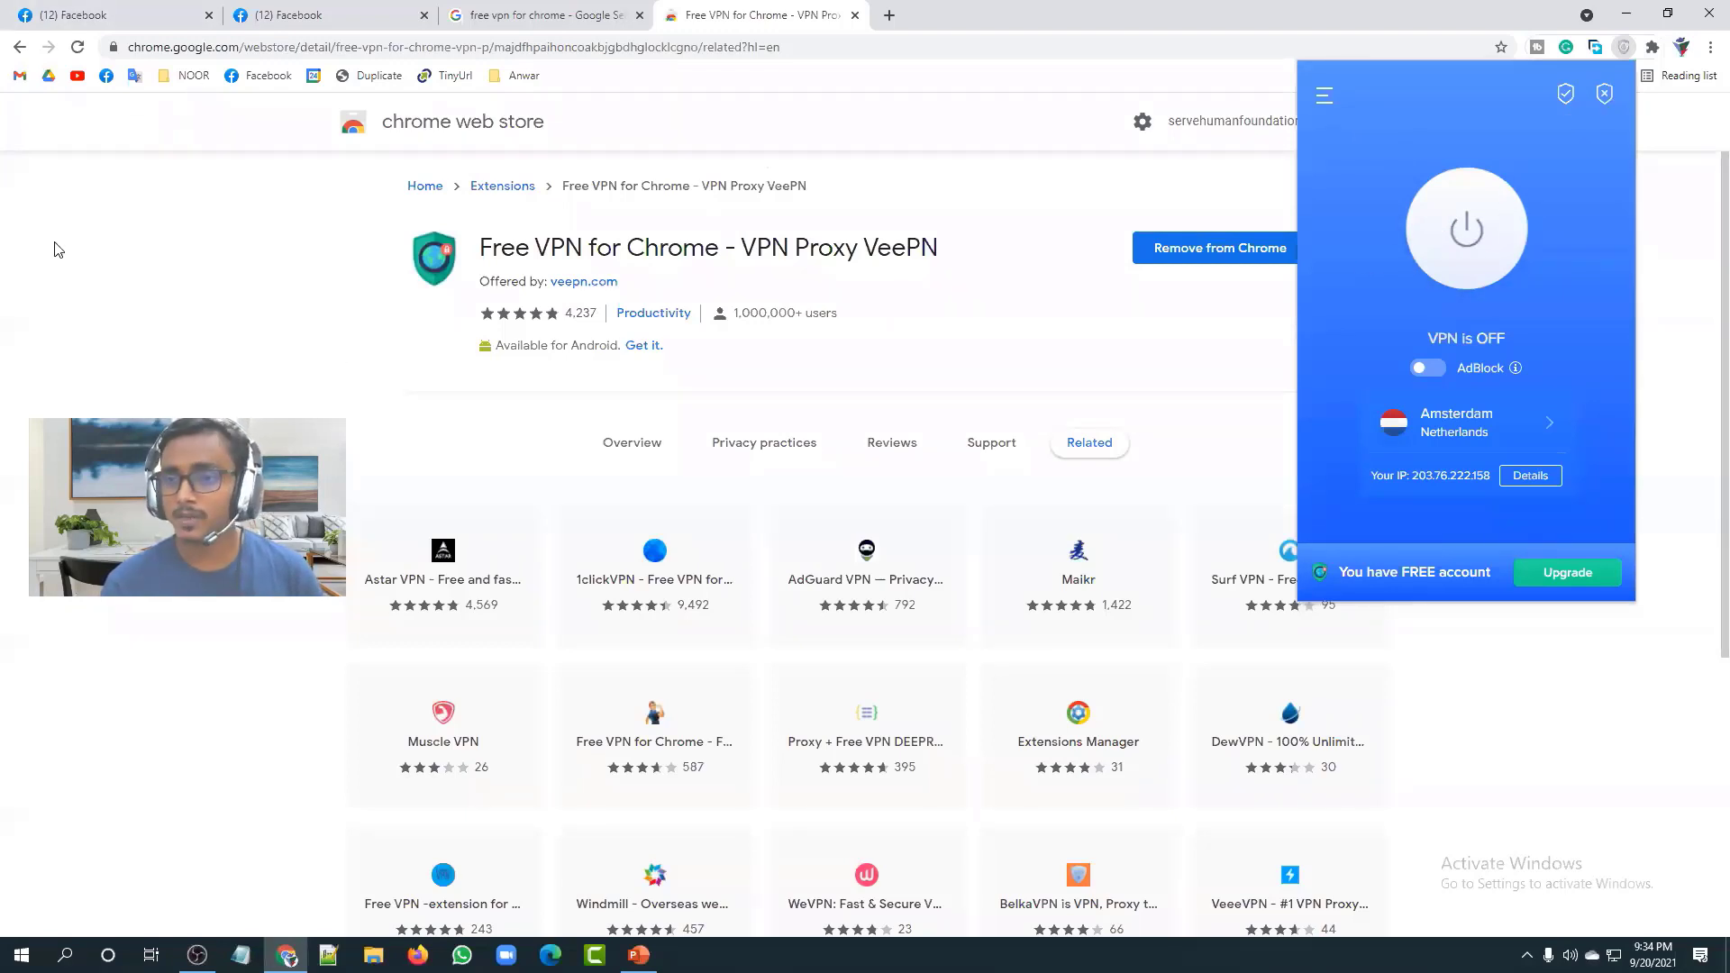
# Step: View VeePN's settings for excluding websites from the VPN and close the extension's window
pyautogui.click(1604, 95)
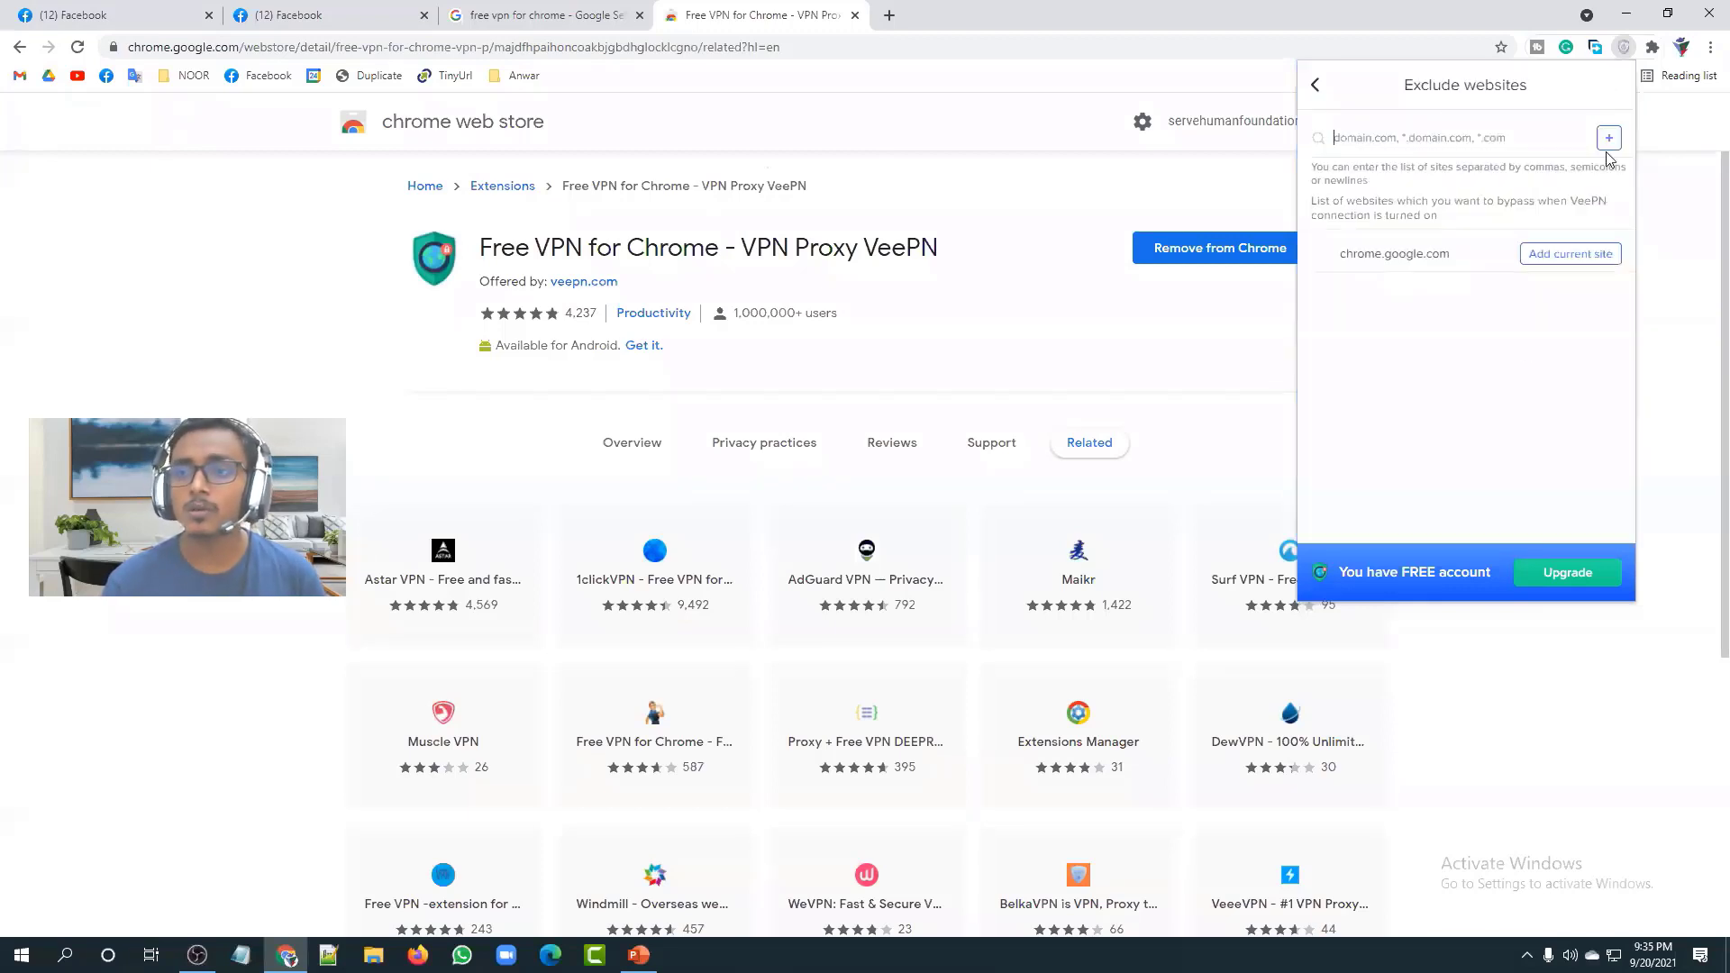
pyautogui.click(1317, 84)
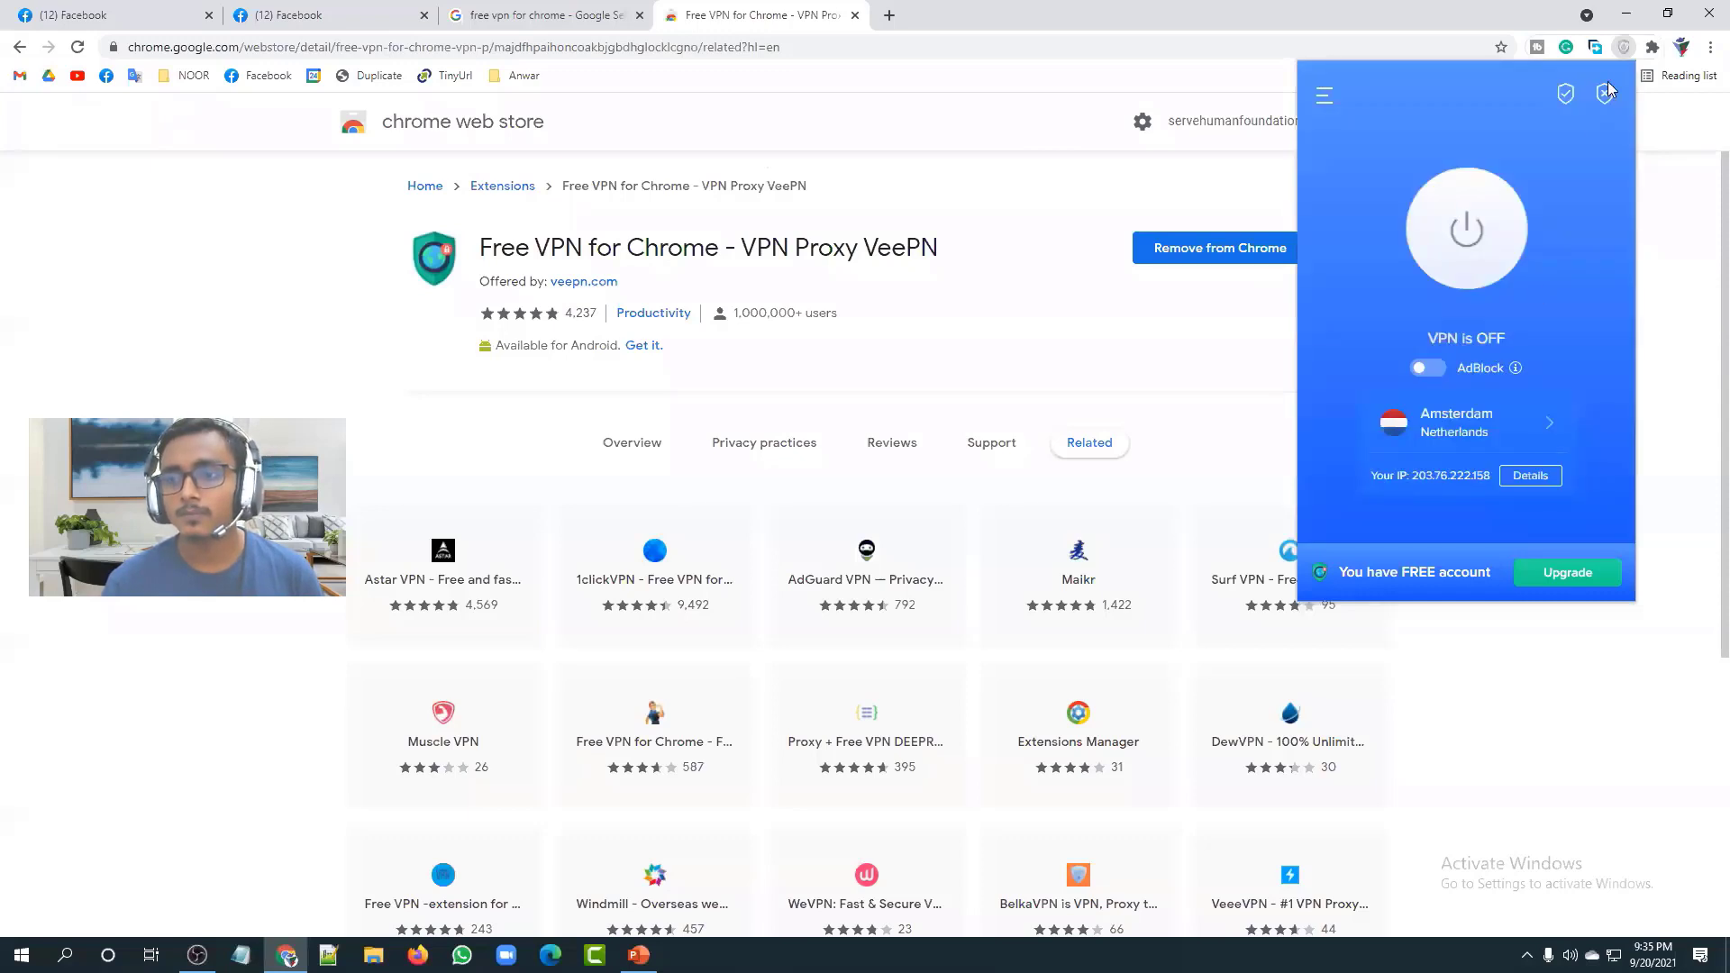
pyautogui.click(1607, 97)
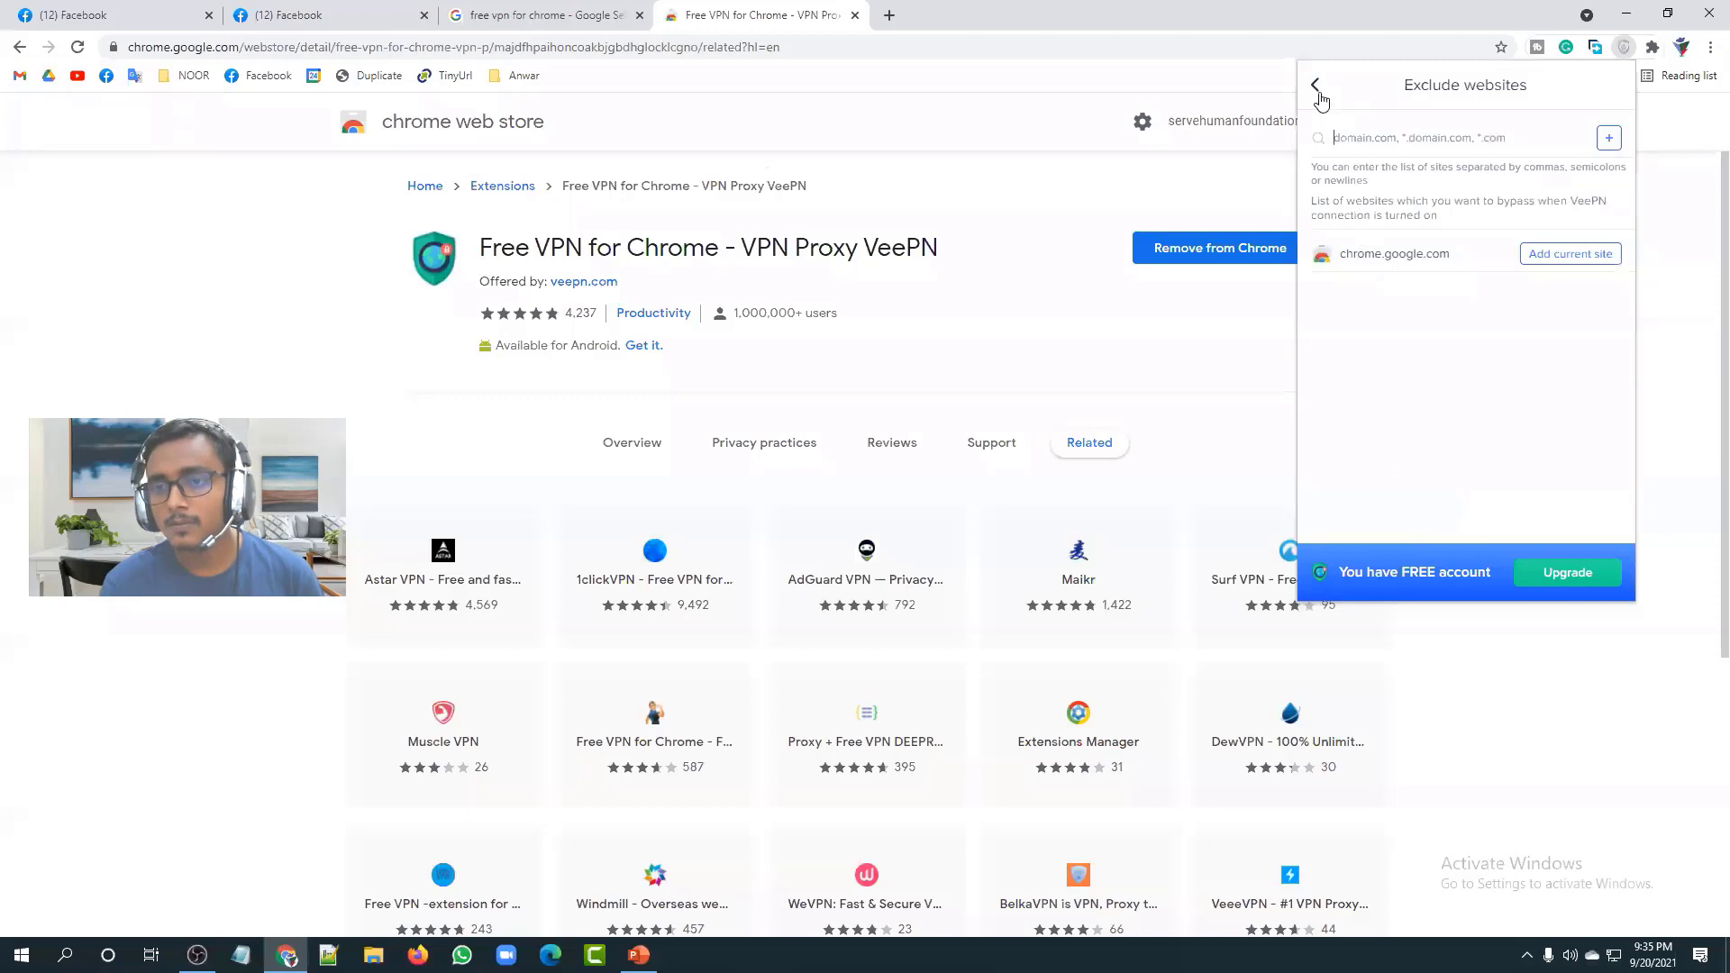
pyautogui.click(1081, 253)
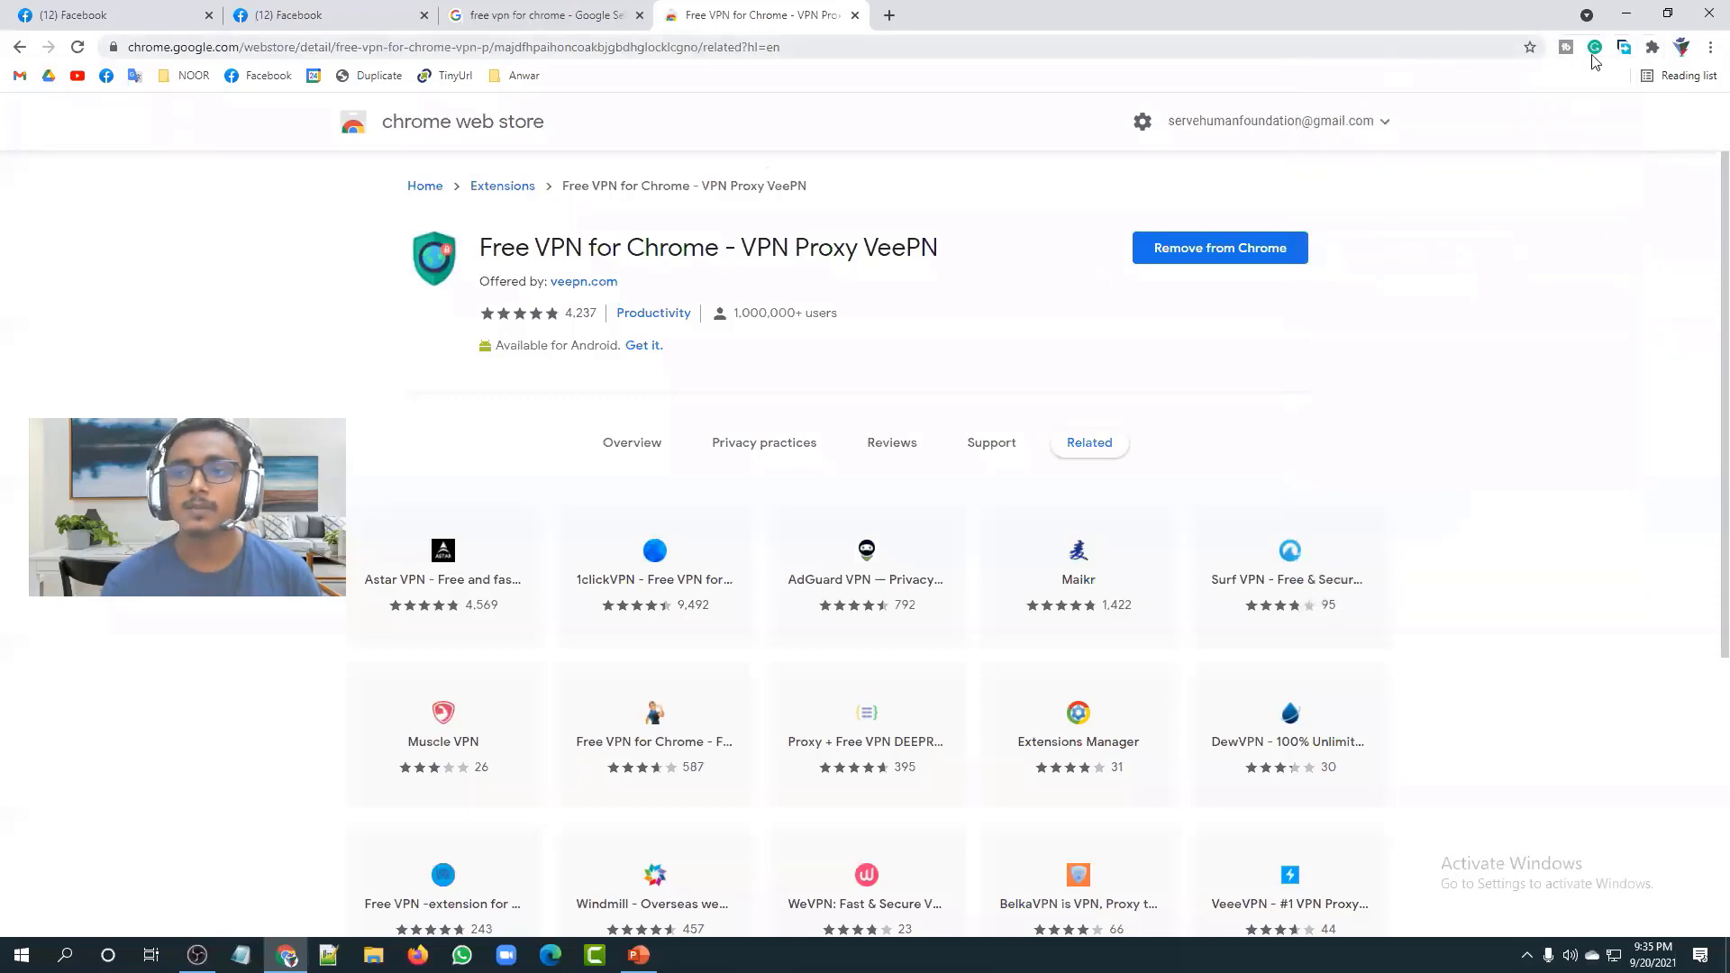
# Step: Open Chrome's page for managing all installed extensions
pyautogui.click(1652, 47)
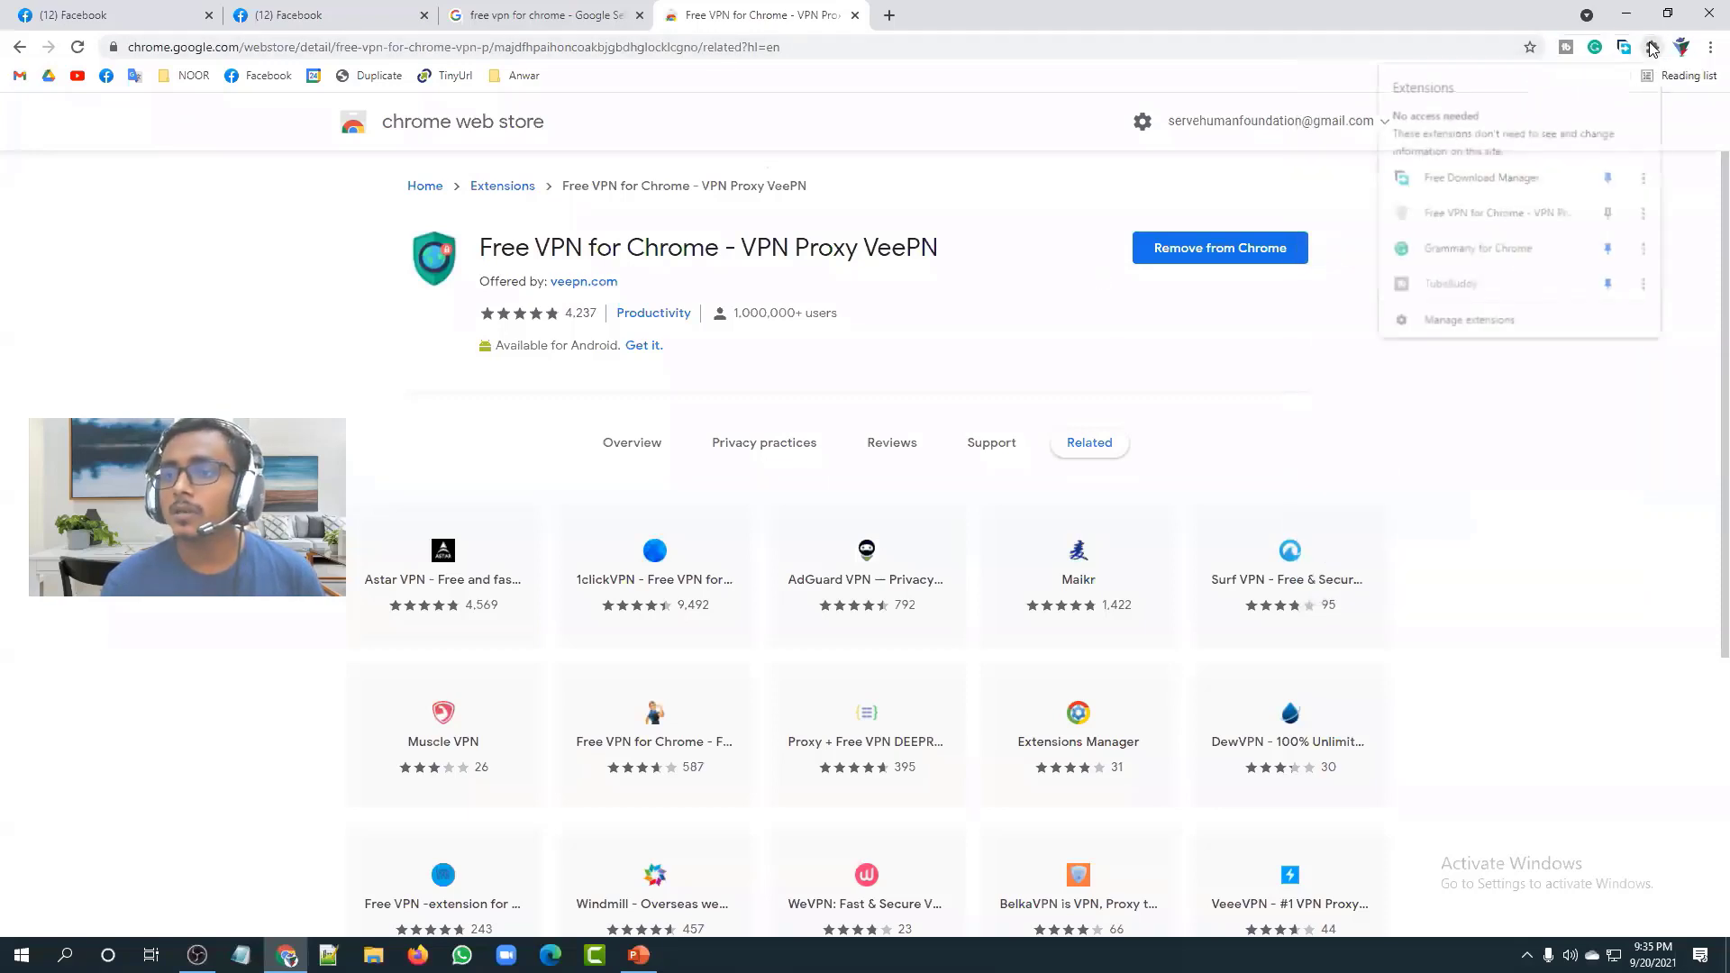
pyautogui.click(1693, 418)
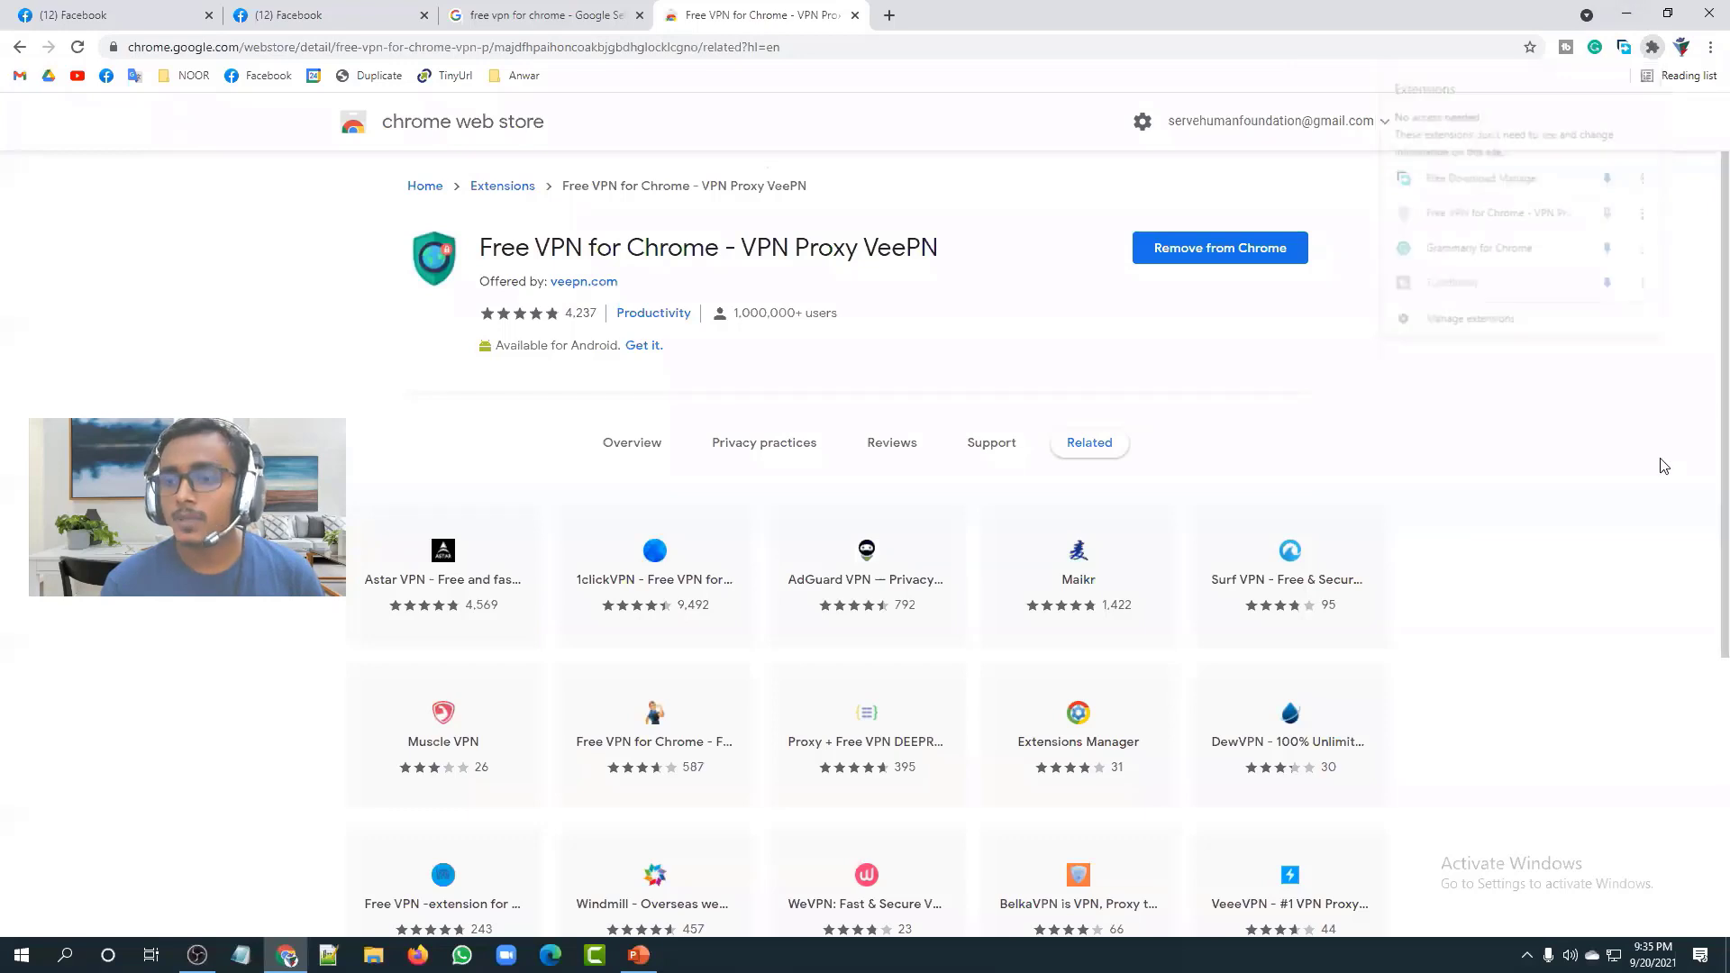
pyautogui.click(1706, 49)
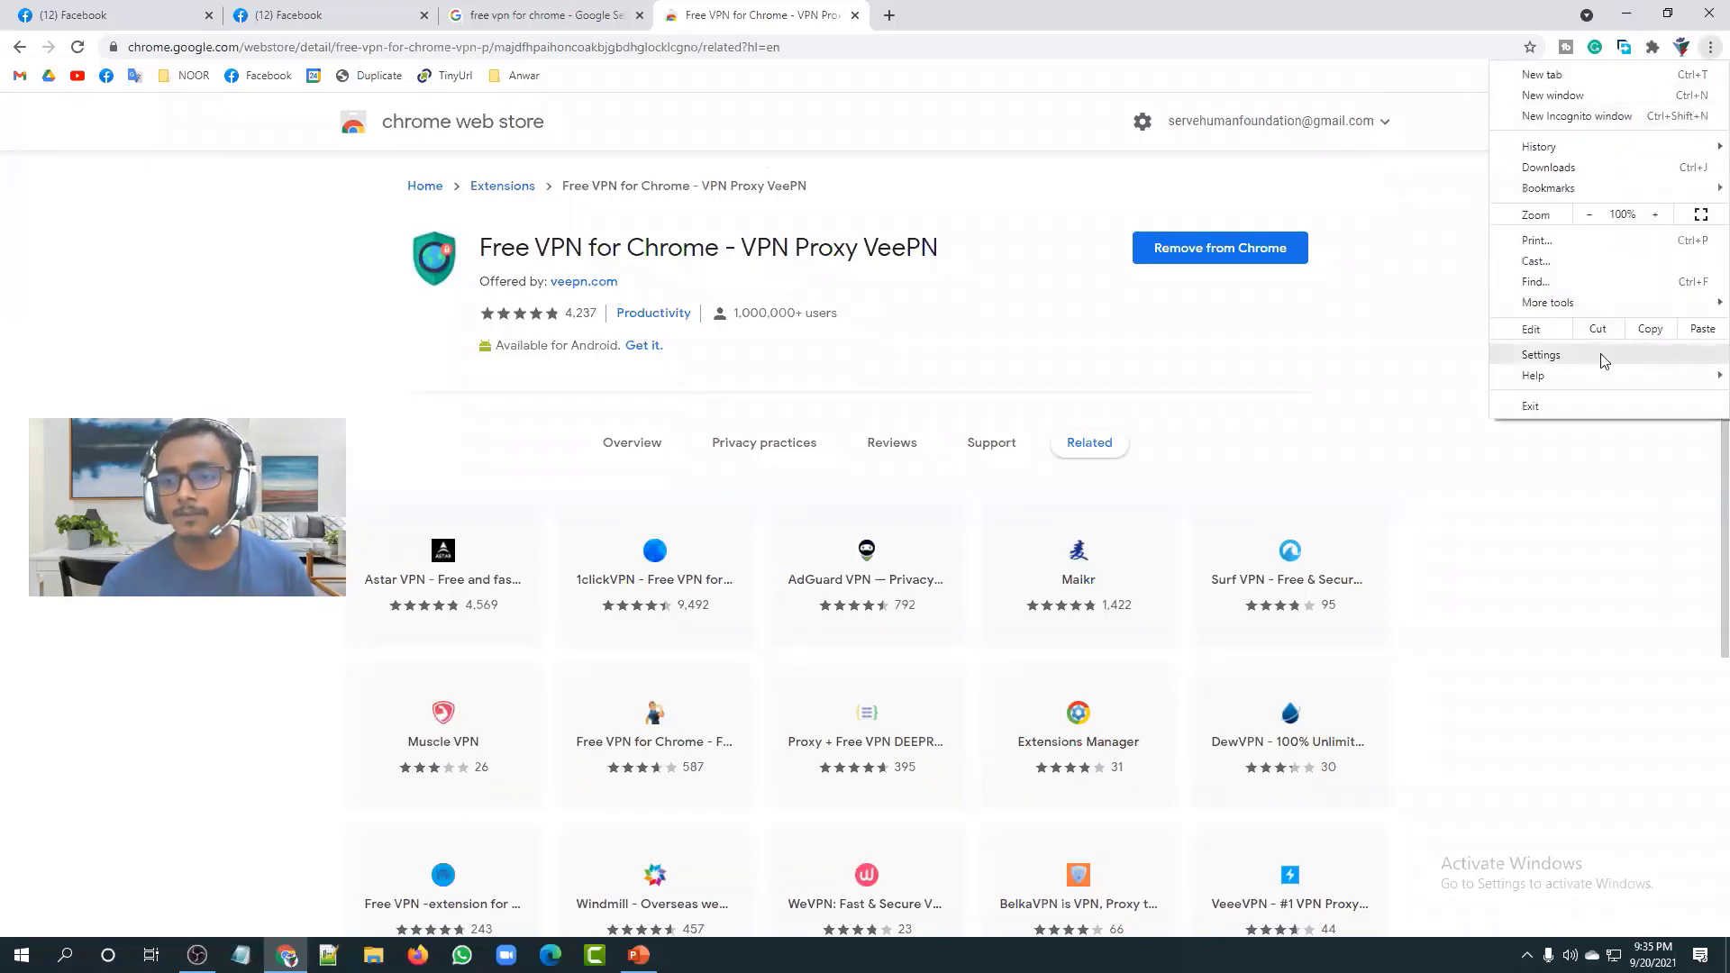
pyautogui.moveTo(1609, 307)
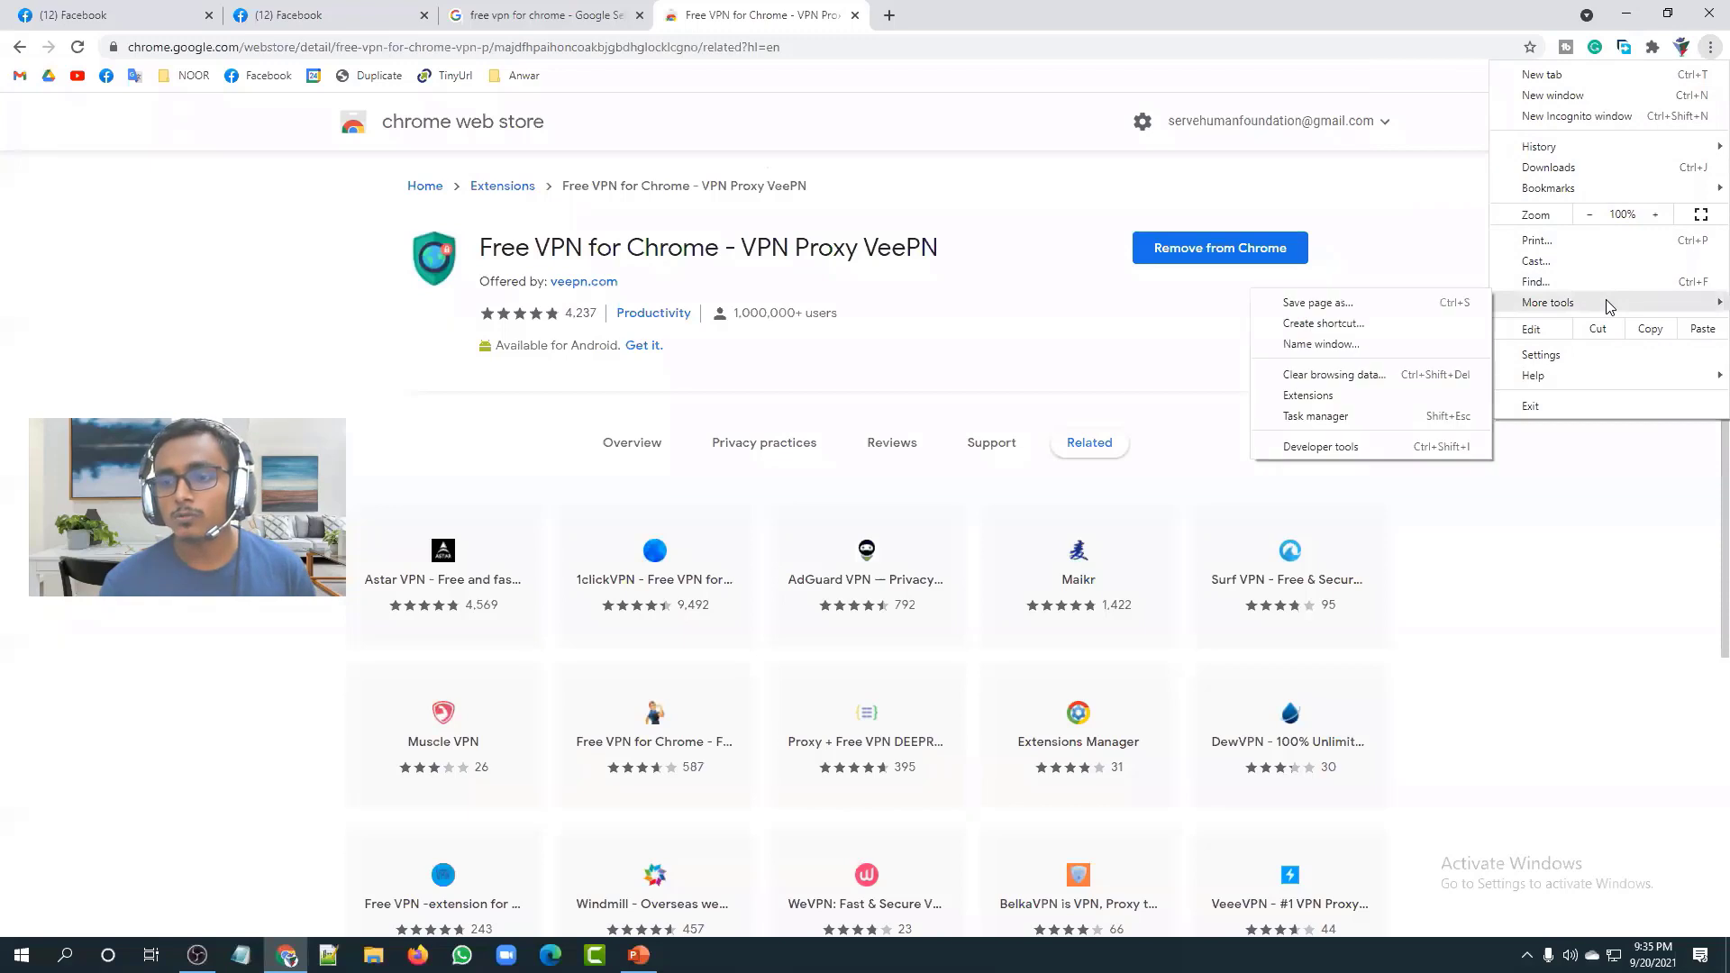
pyautogui.click(1342, 400)
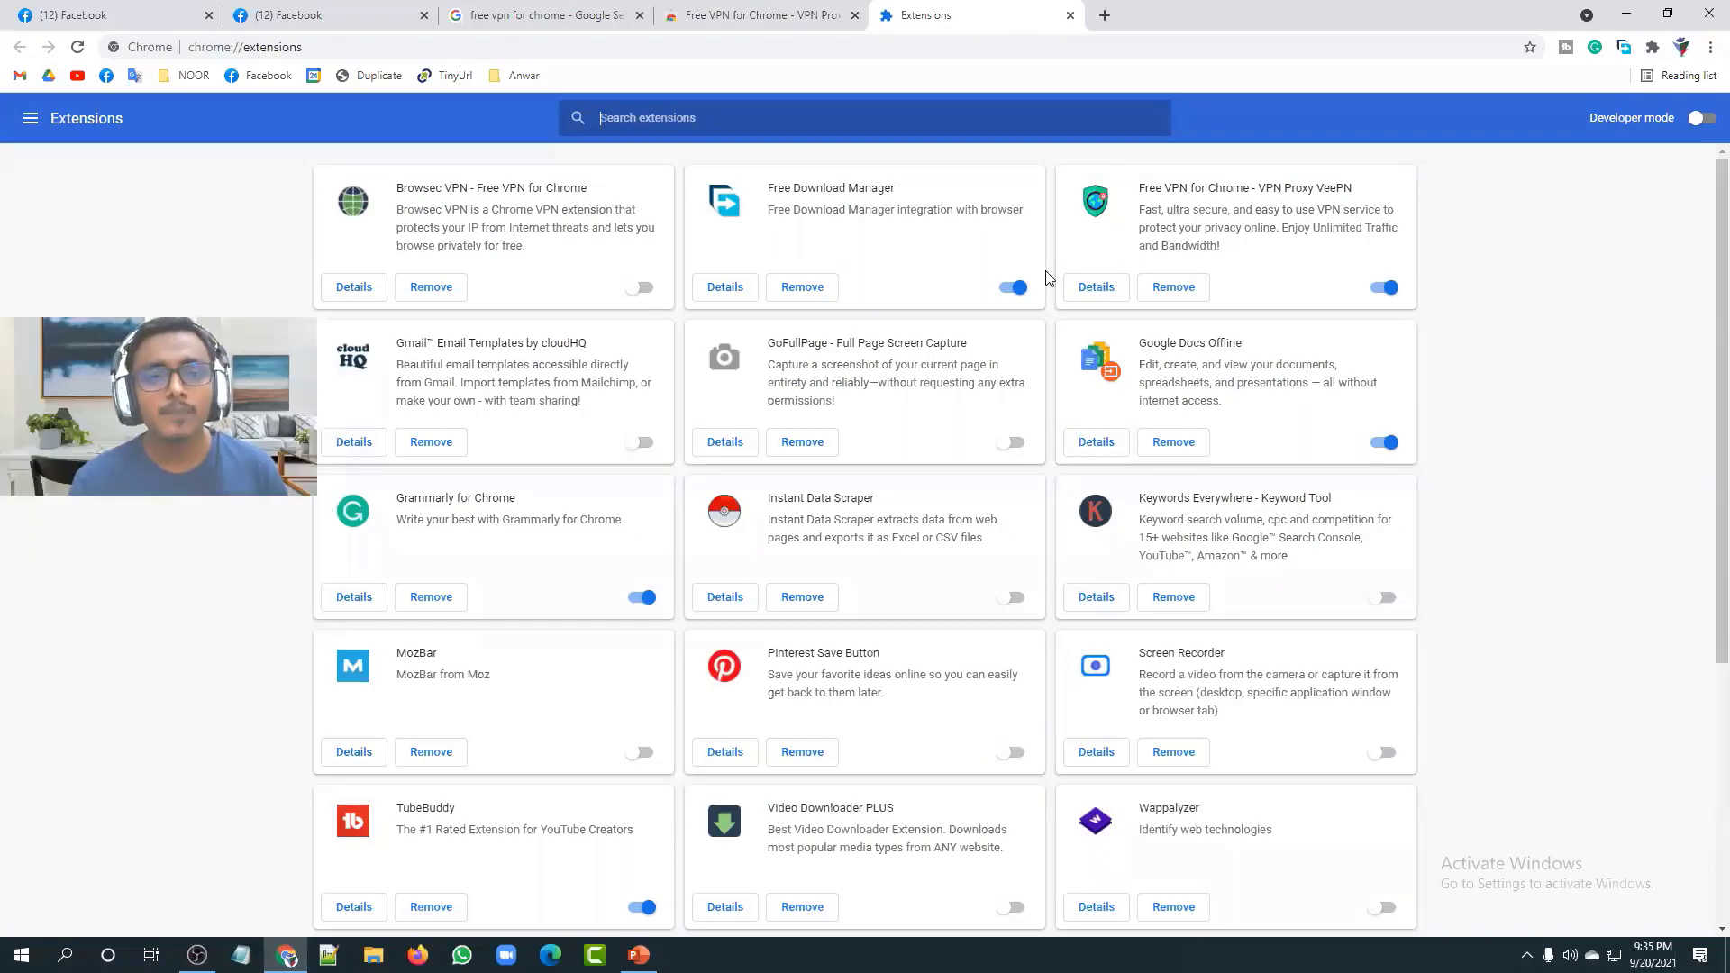
# Step: Look through the installed extensions, open the details of VPN Proxy VeePN and review its permissions and site access
pyautogui.scroll(-1, 881, 267)
pyautogui.scroll(-4, 881, 266)
pyautogui.scroll(5, 980, 552)
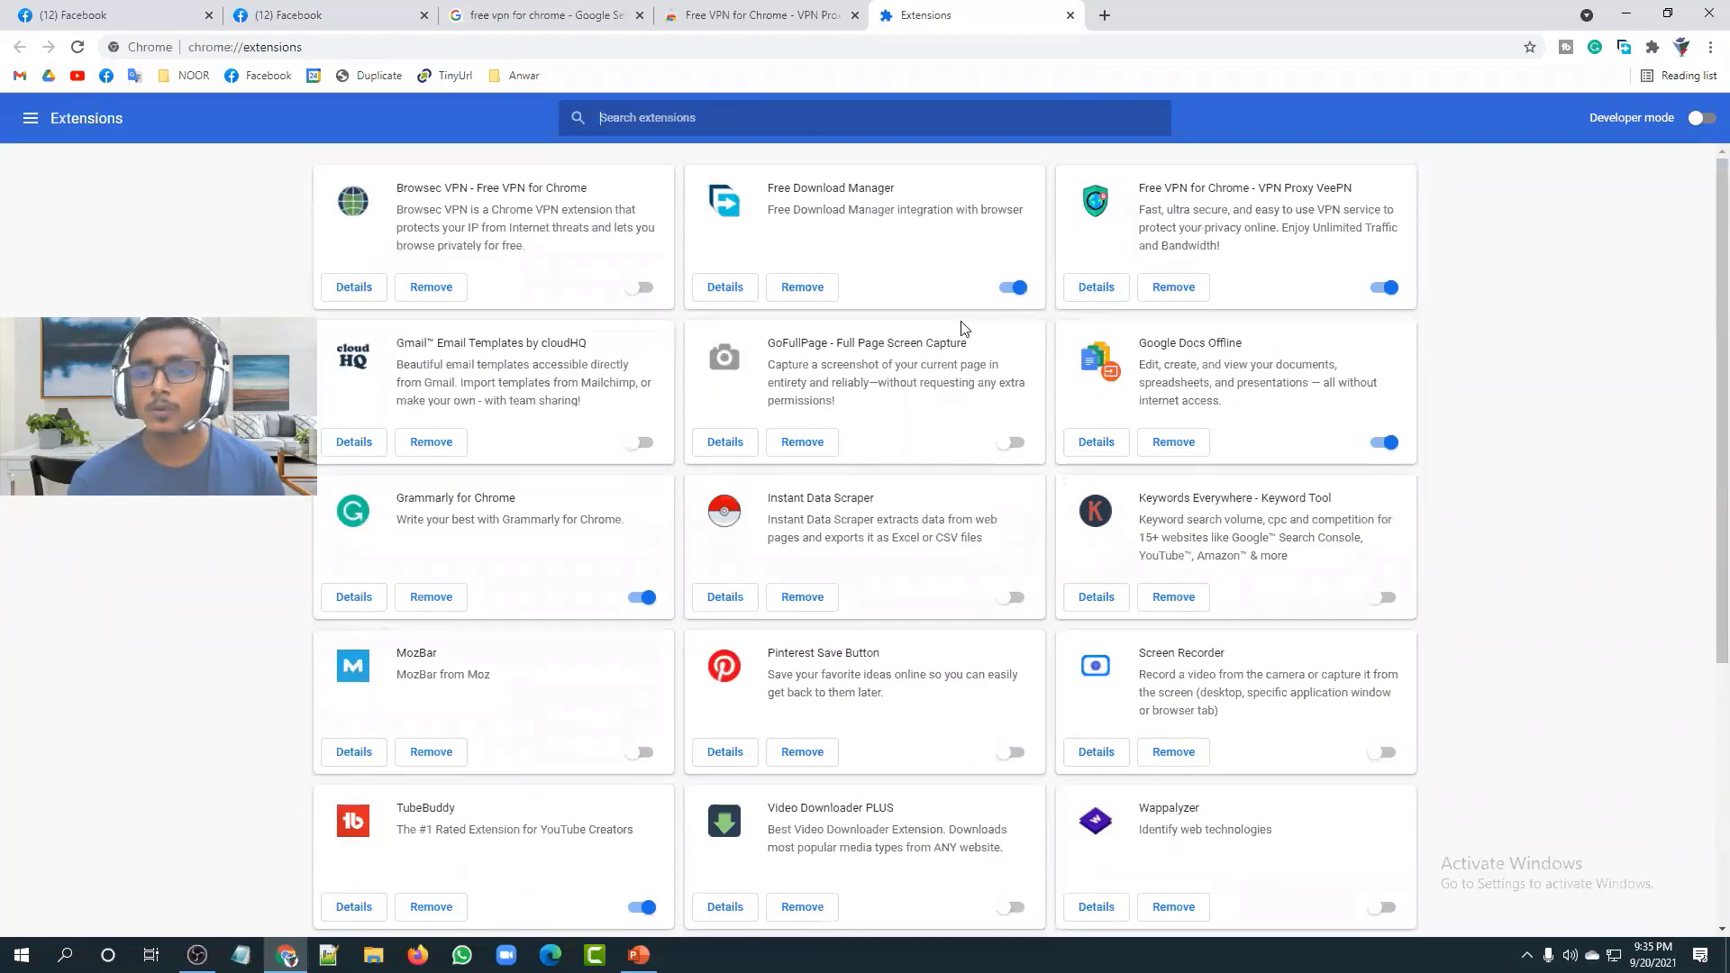
pyautogui.scroll(-5, 868, 309)
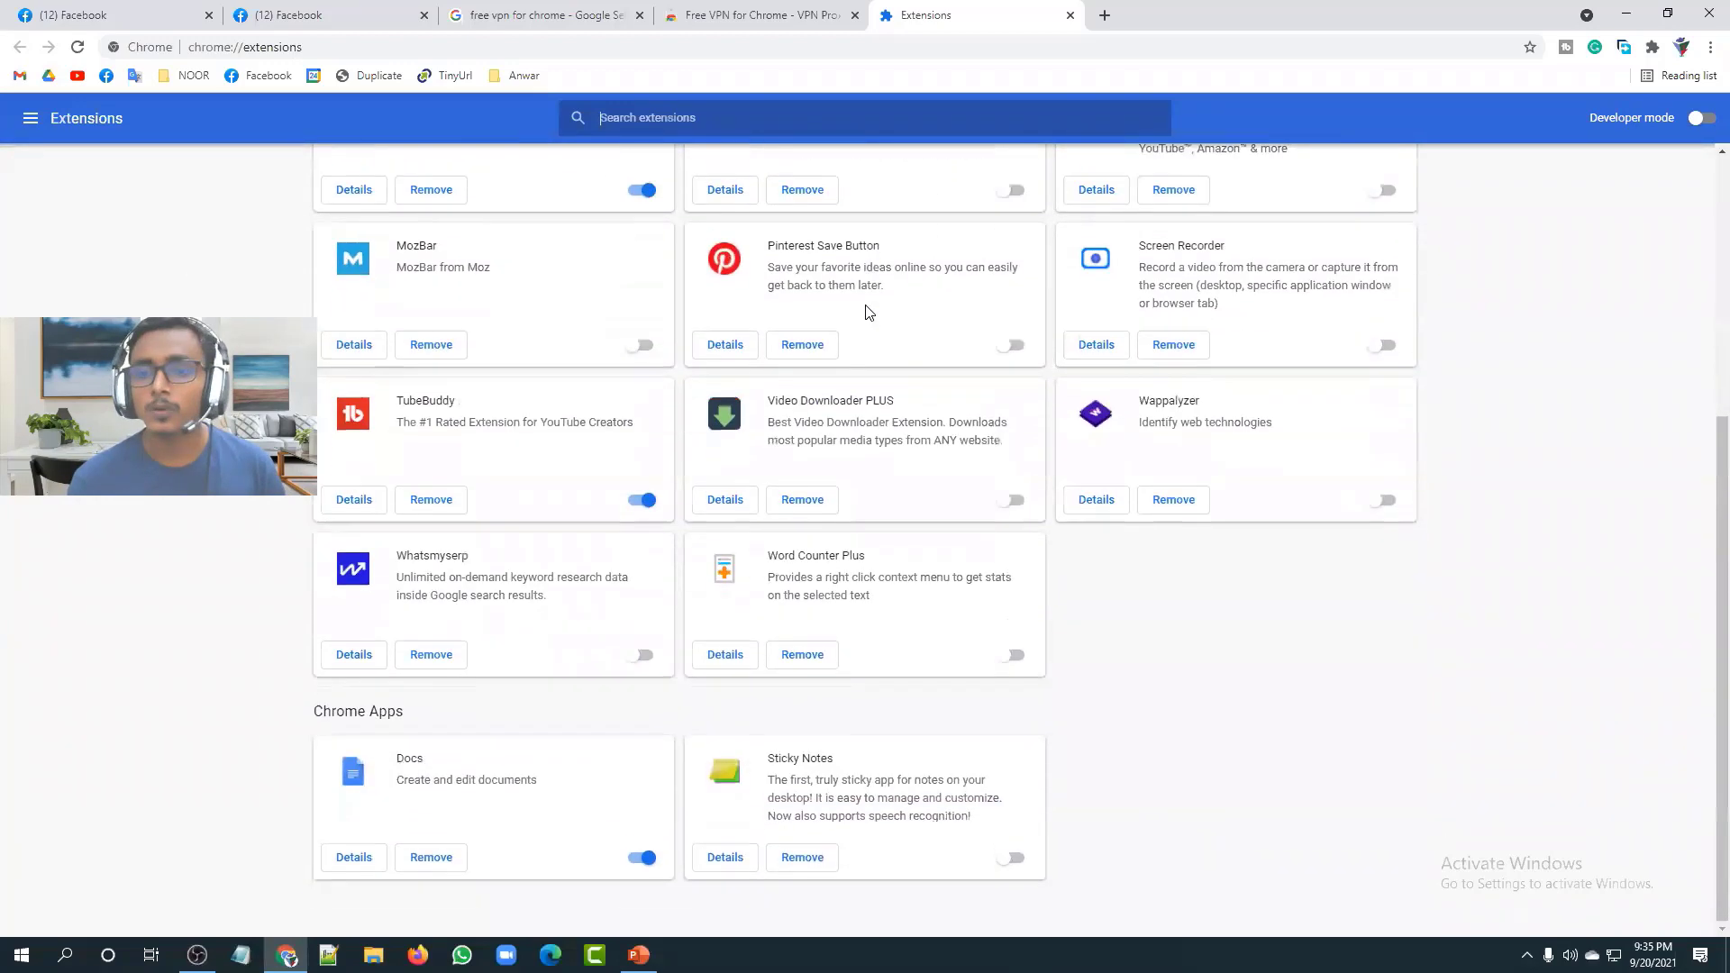
pyautogui.scroll(5, 1050, 557)
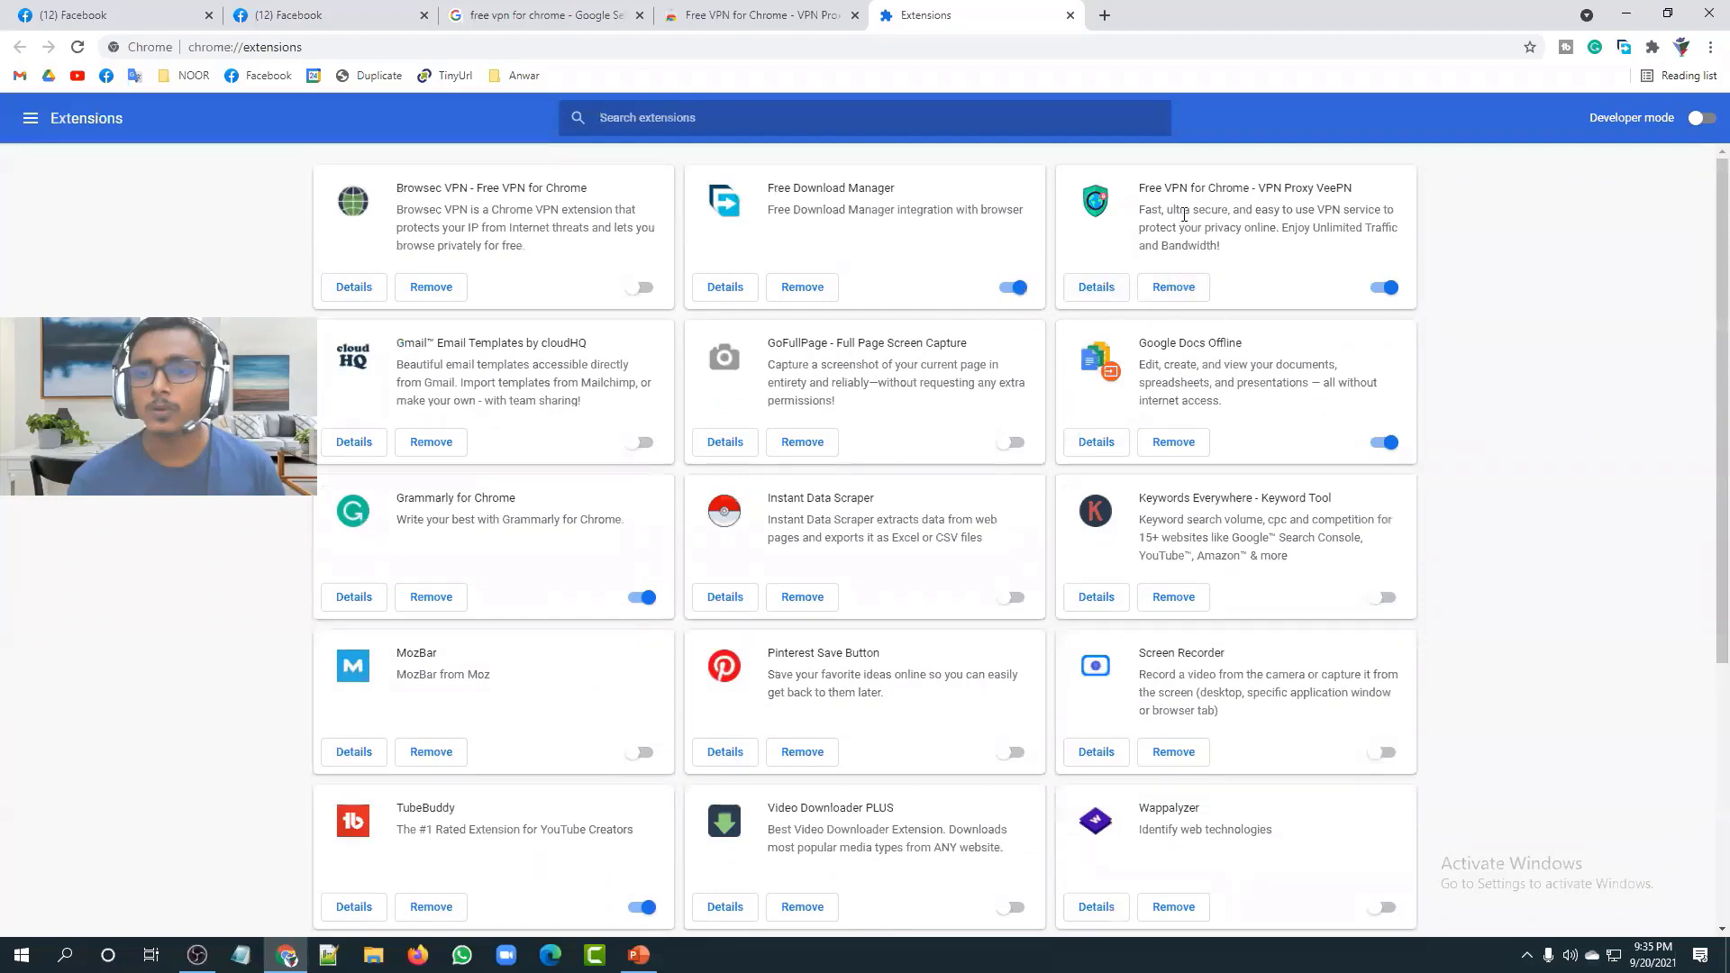
pyautogui.click(1096, 286)
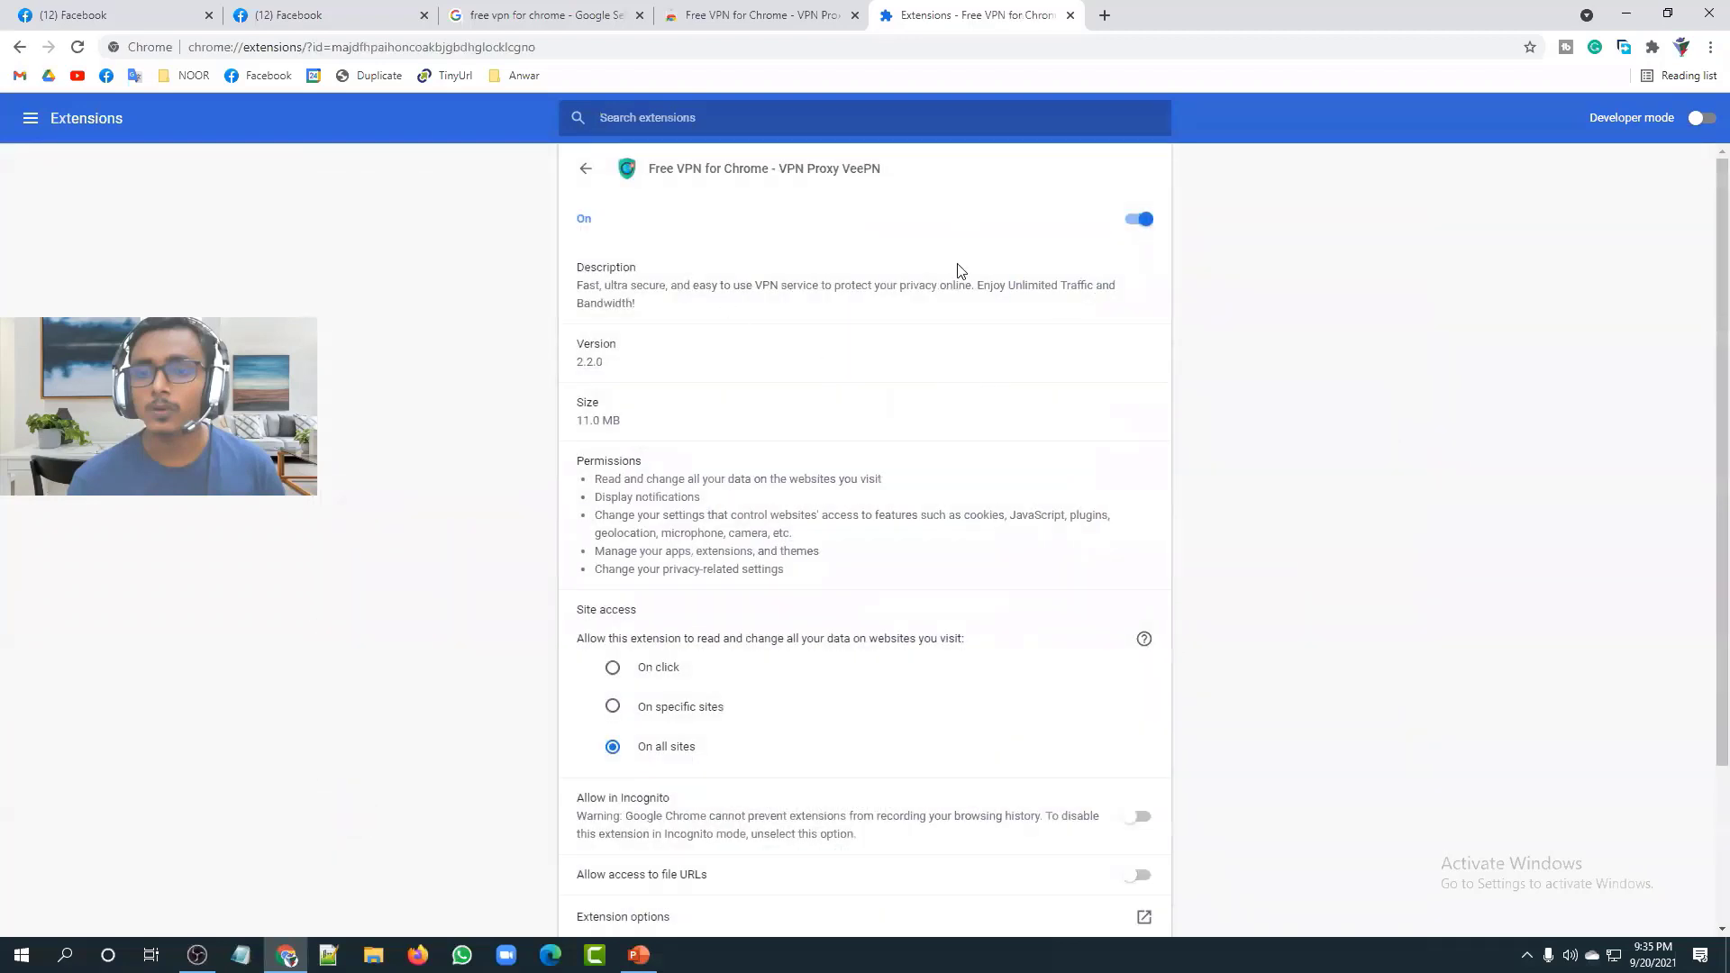
pyautogui.scroll(-2, 968, 269)
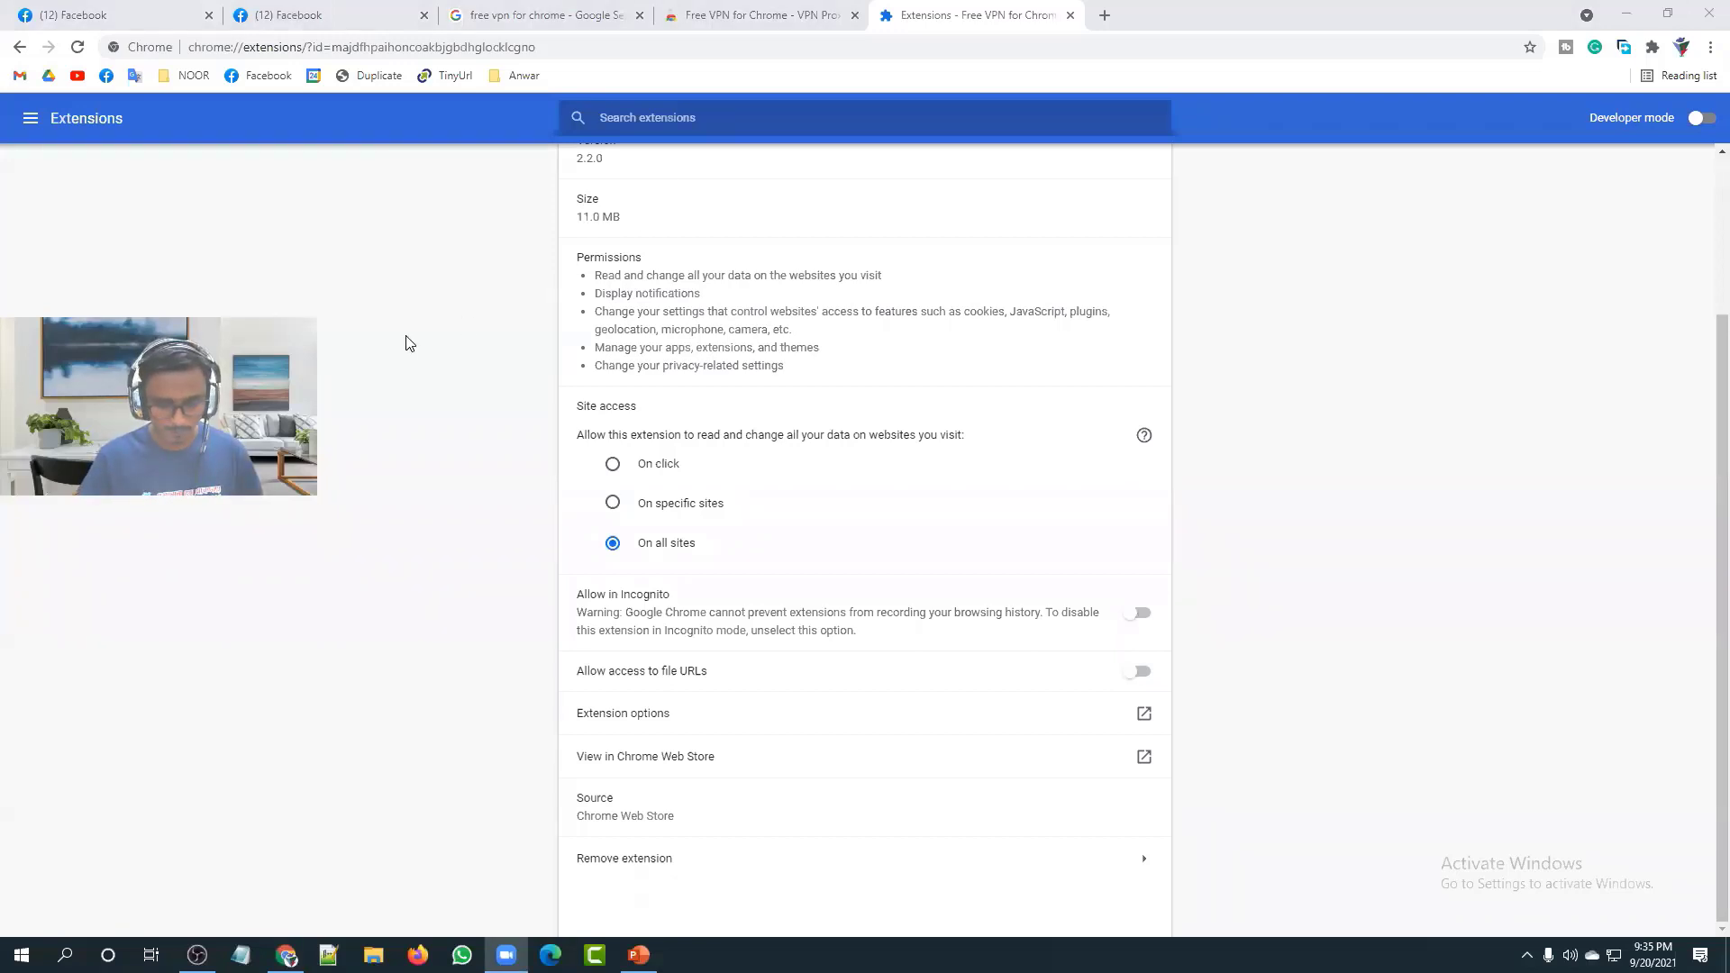
pyautogui.scroll(1, 786, 416)
pyautogui.scroll(1, 786, 416)
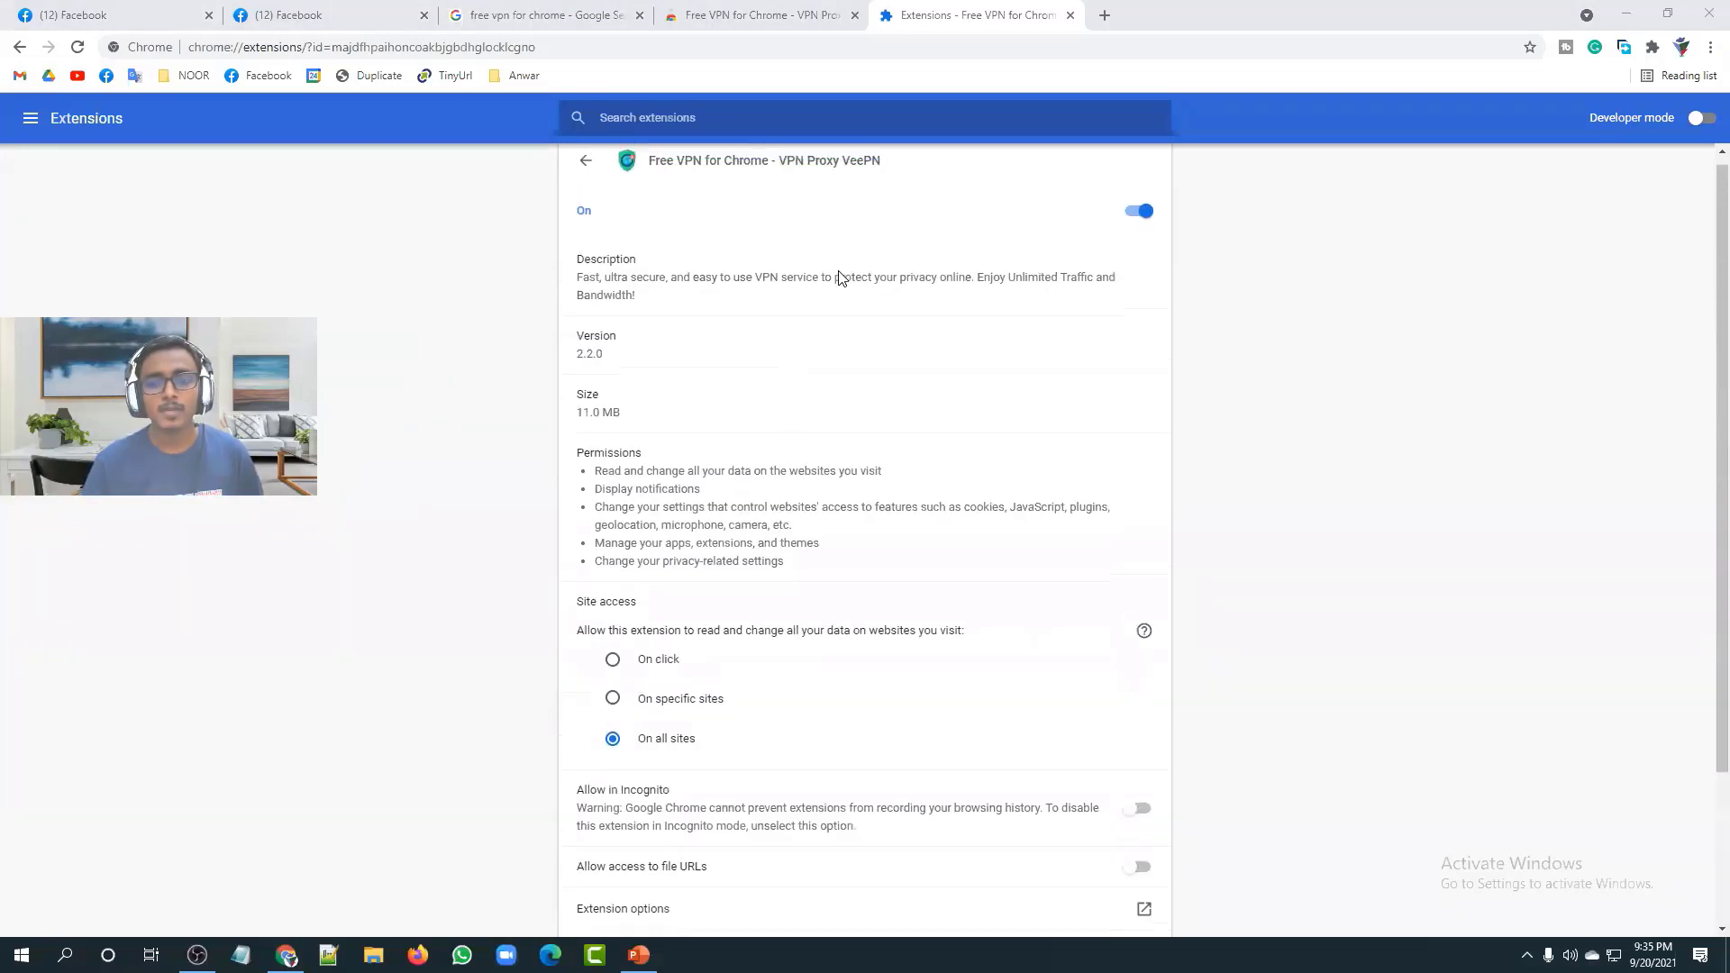
# Step: Disable the VeePN extension and enable it again, checking the browser's list of active extensions after each change
pyautogui.click(1141, 219)
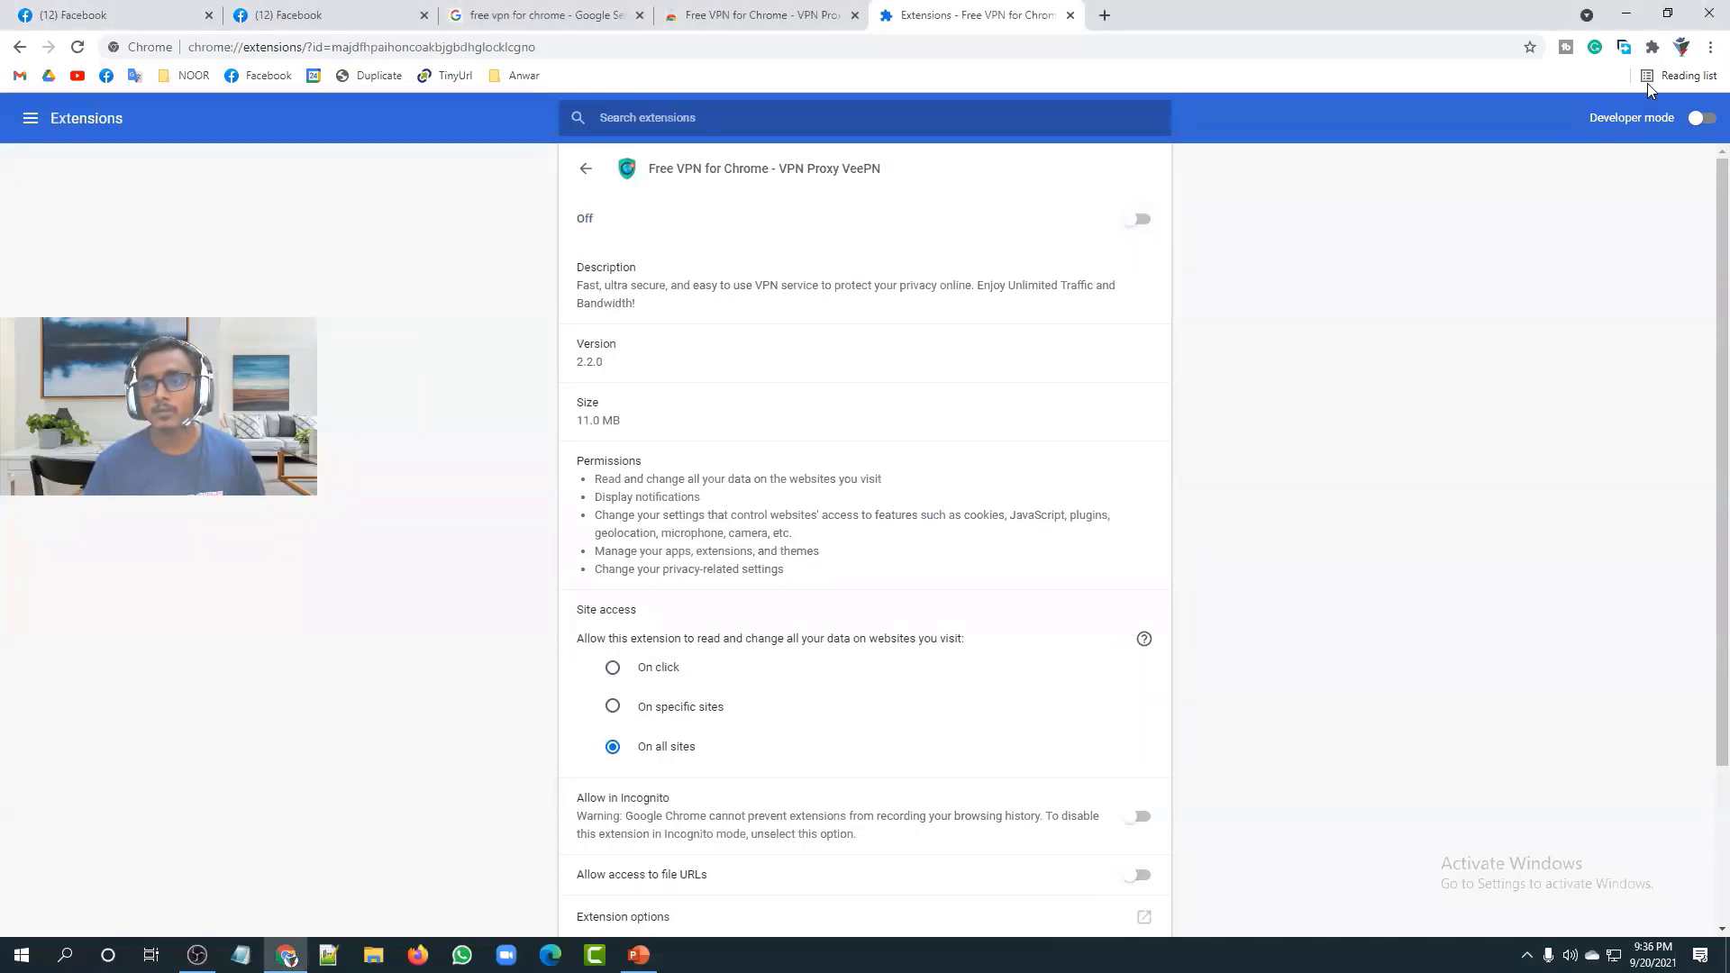
pyautogui.click(1652, 47)
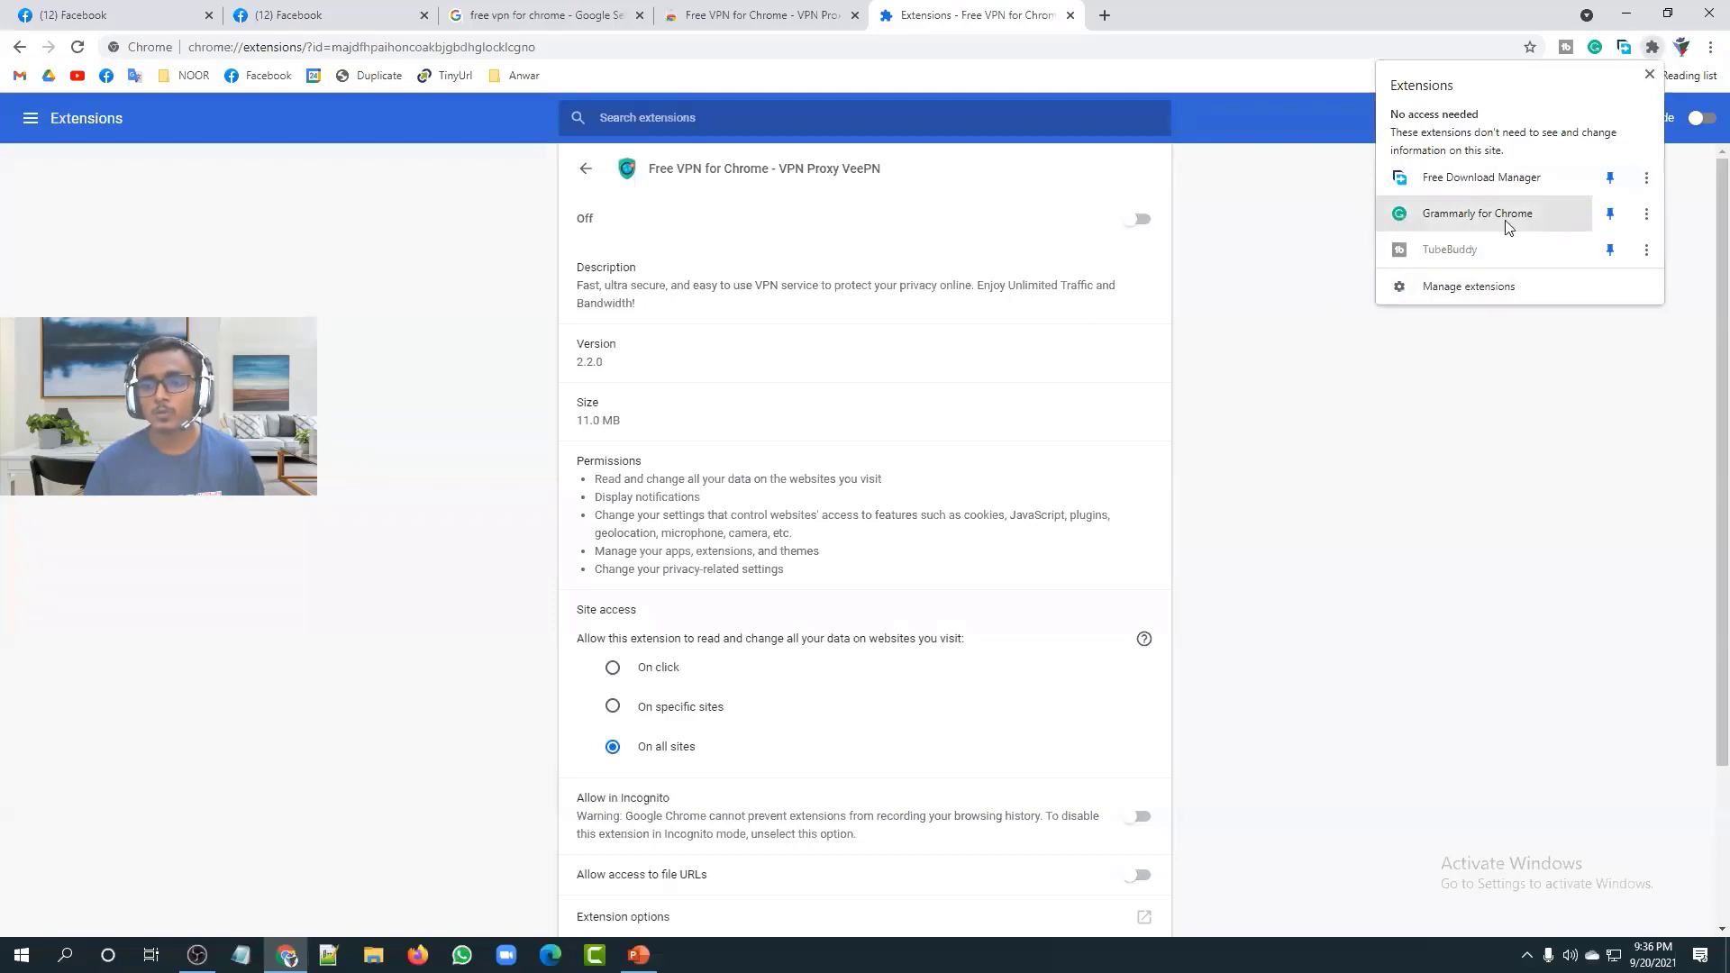
pyautogui.click(1136, 223)
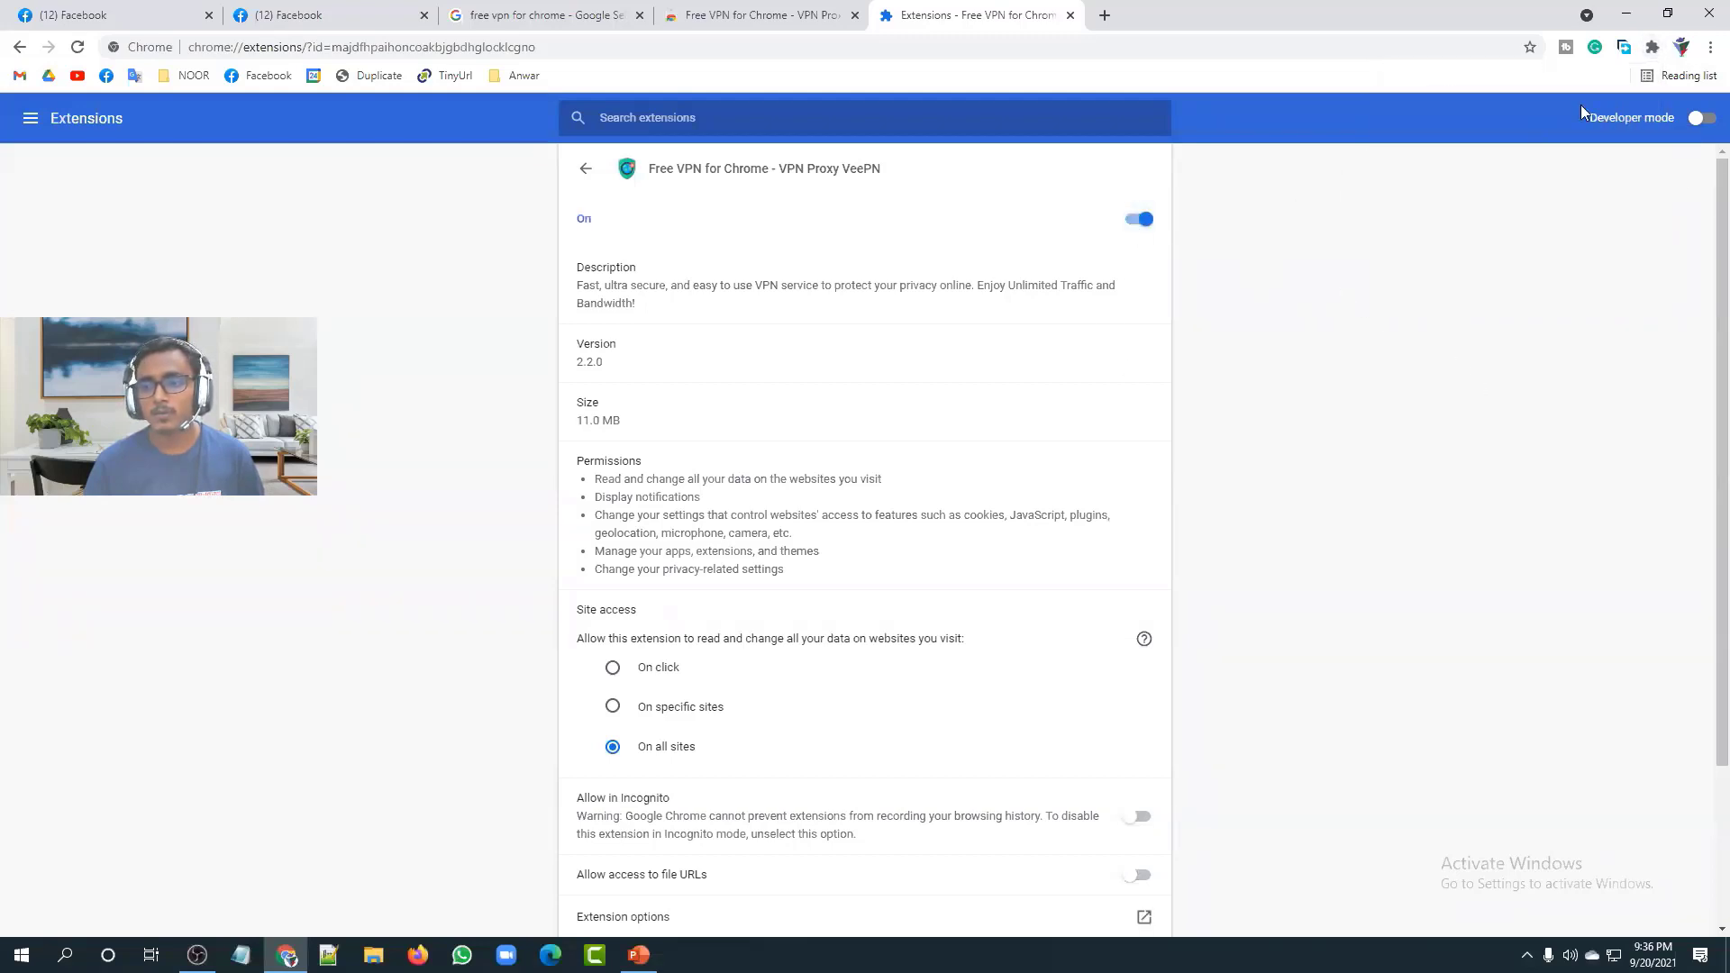
pyautogui.click(1652, 47)
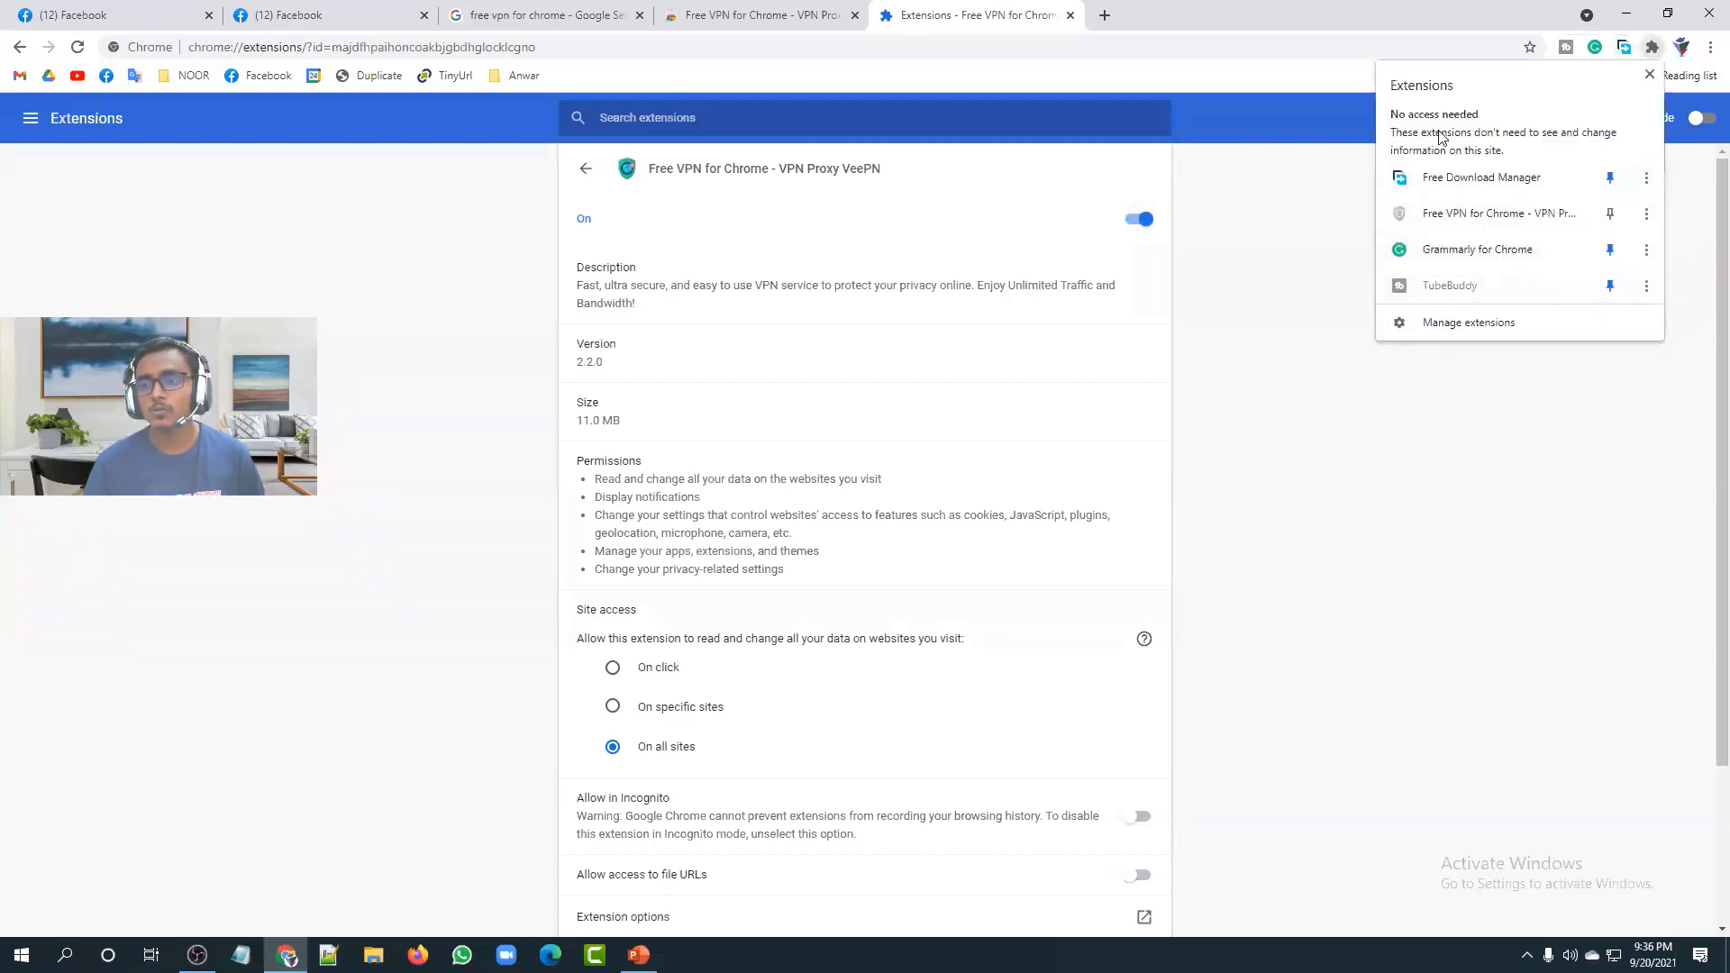
pyautogui.click(1270, 184)
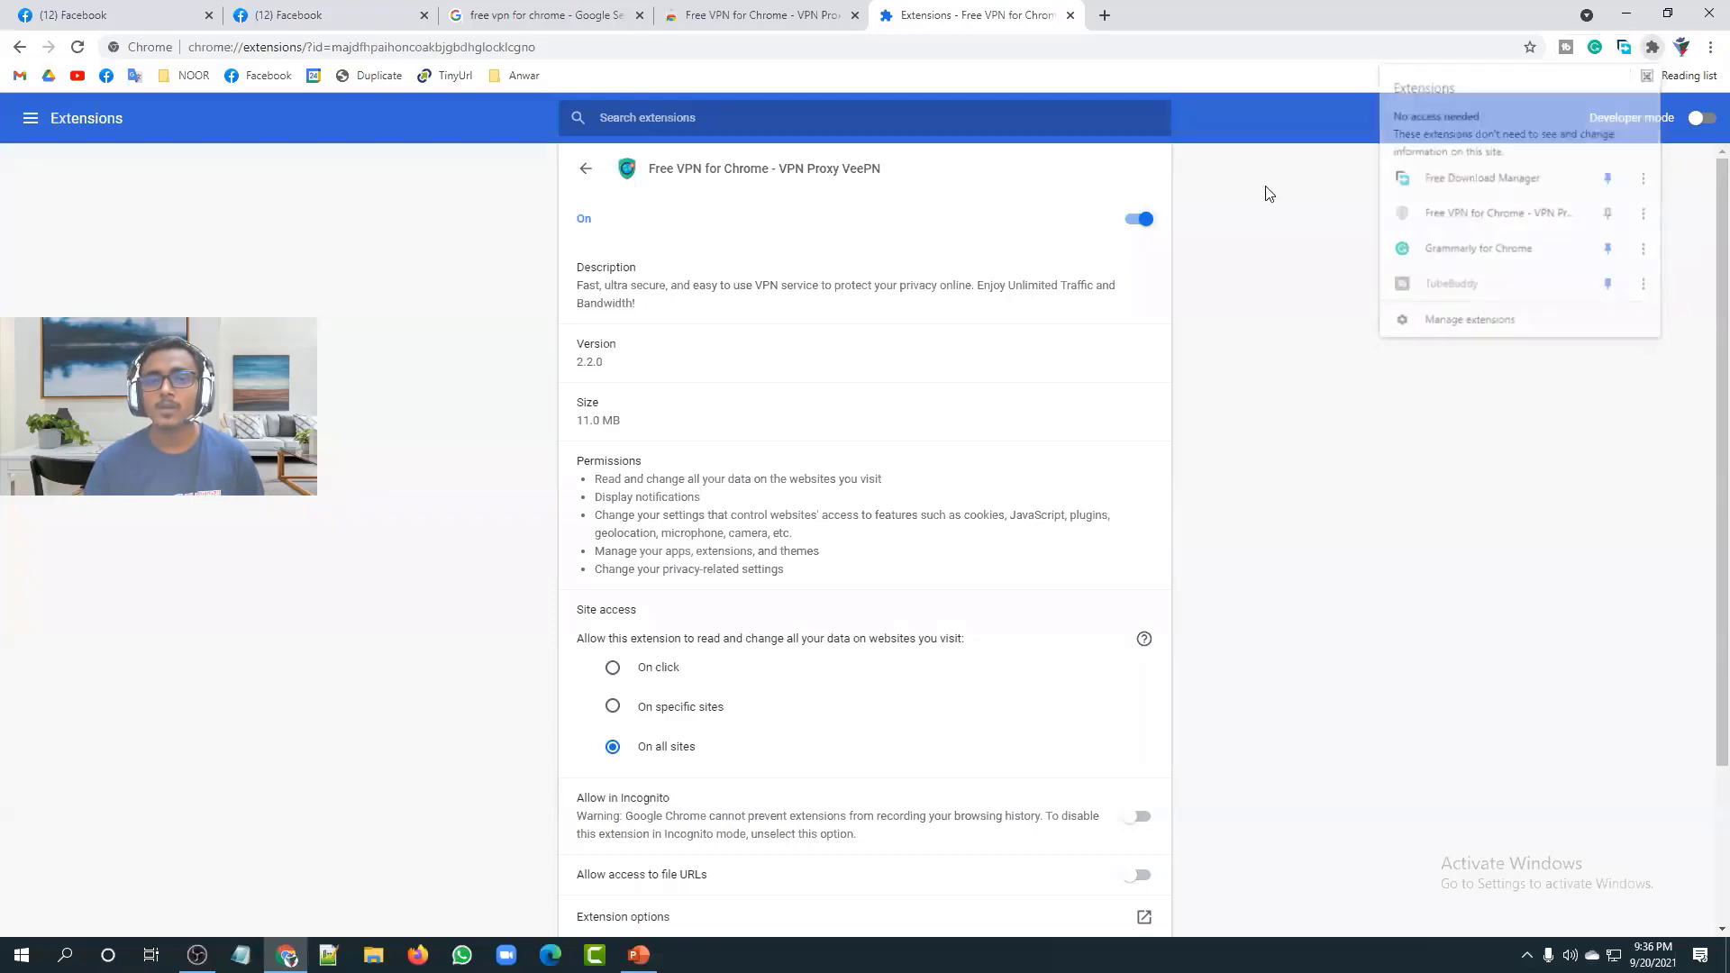
# Step: Pin the Free VPN for Chrome - VPN Proxy VeePN extension to the browser toolbar
pyautogui.click(1660, 52)
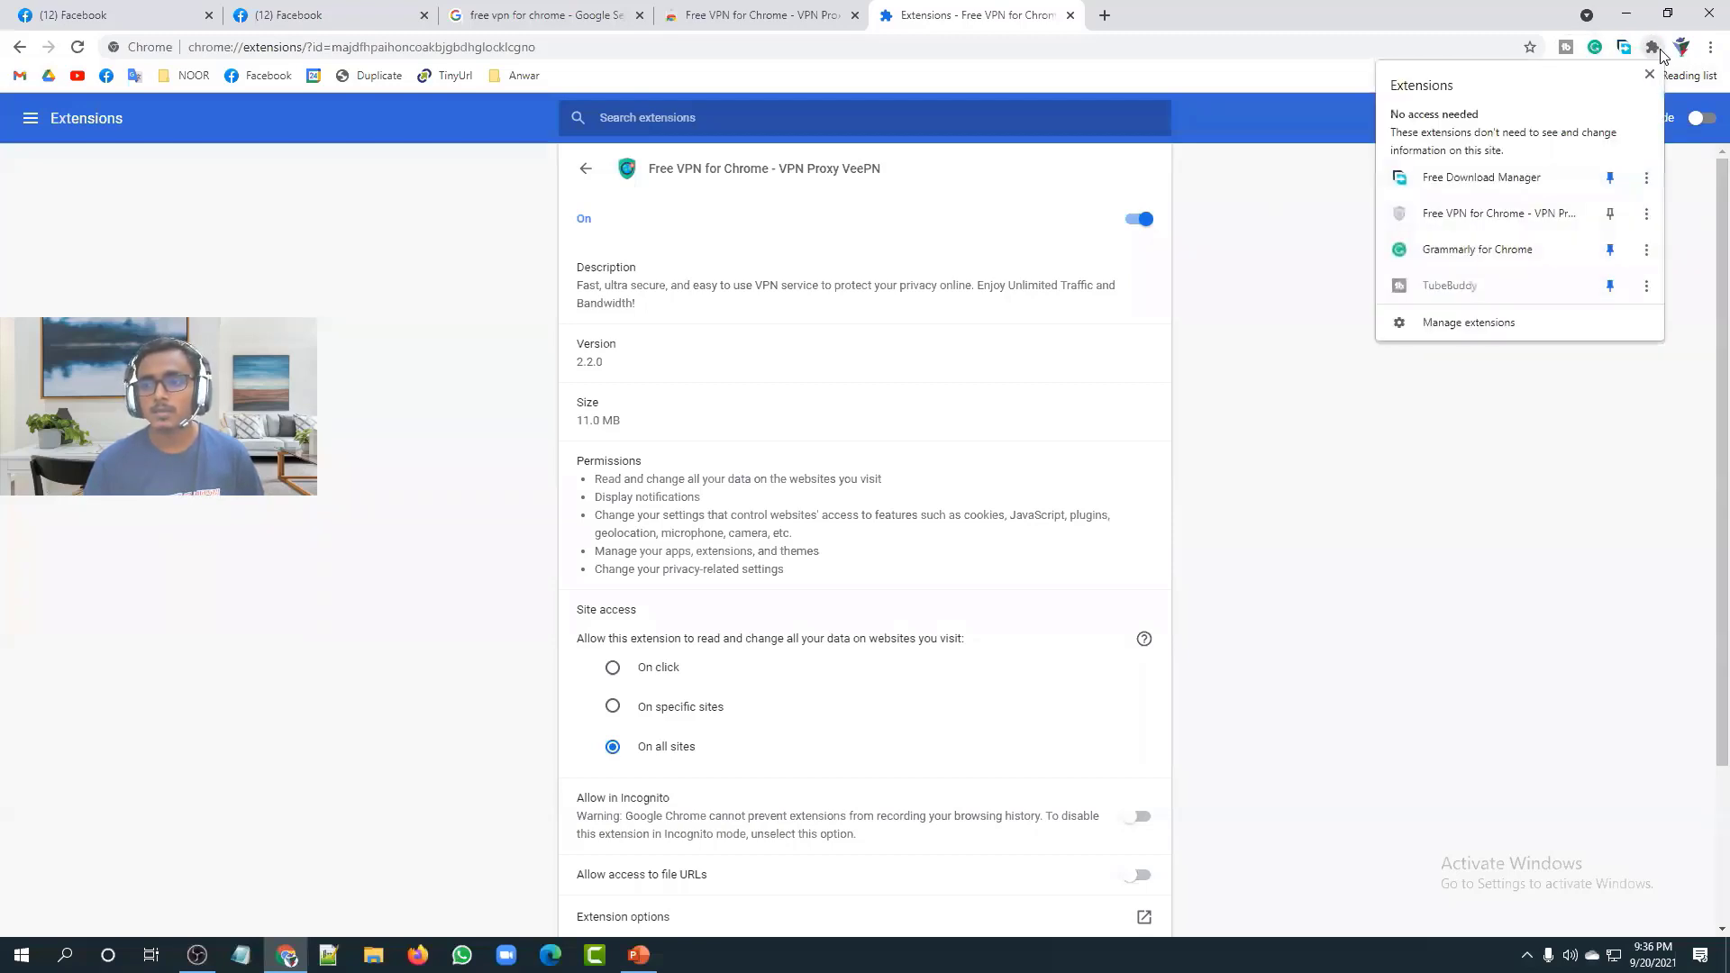
pyautogui.click(1612, 218)
pyautogui.click(1472, 507)
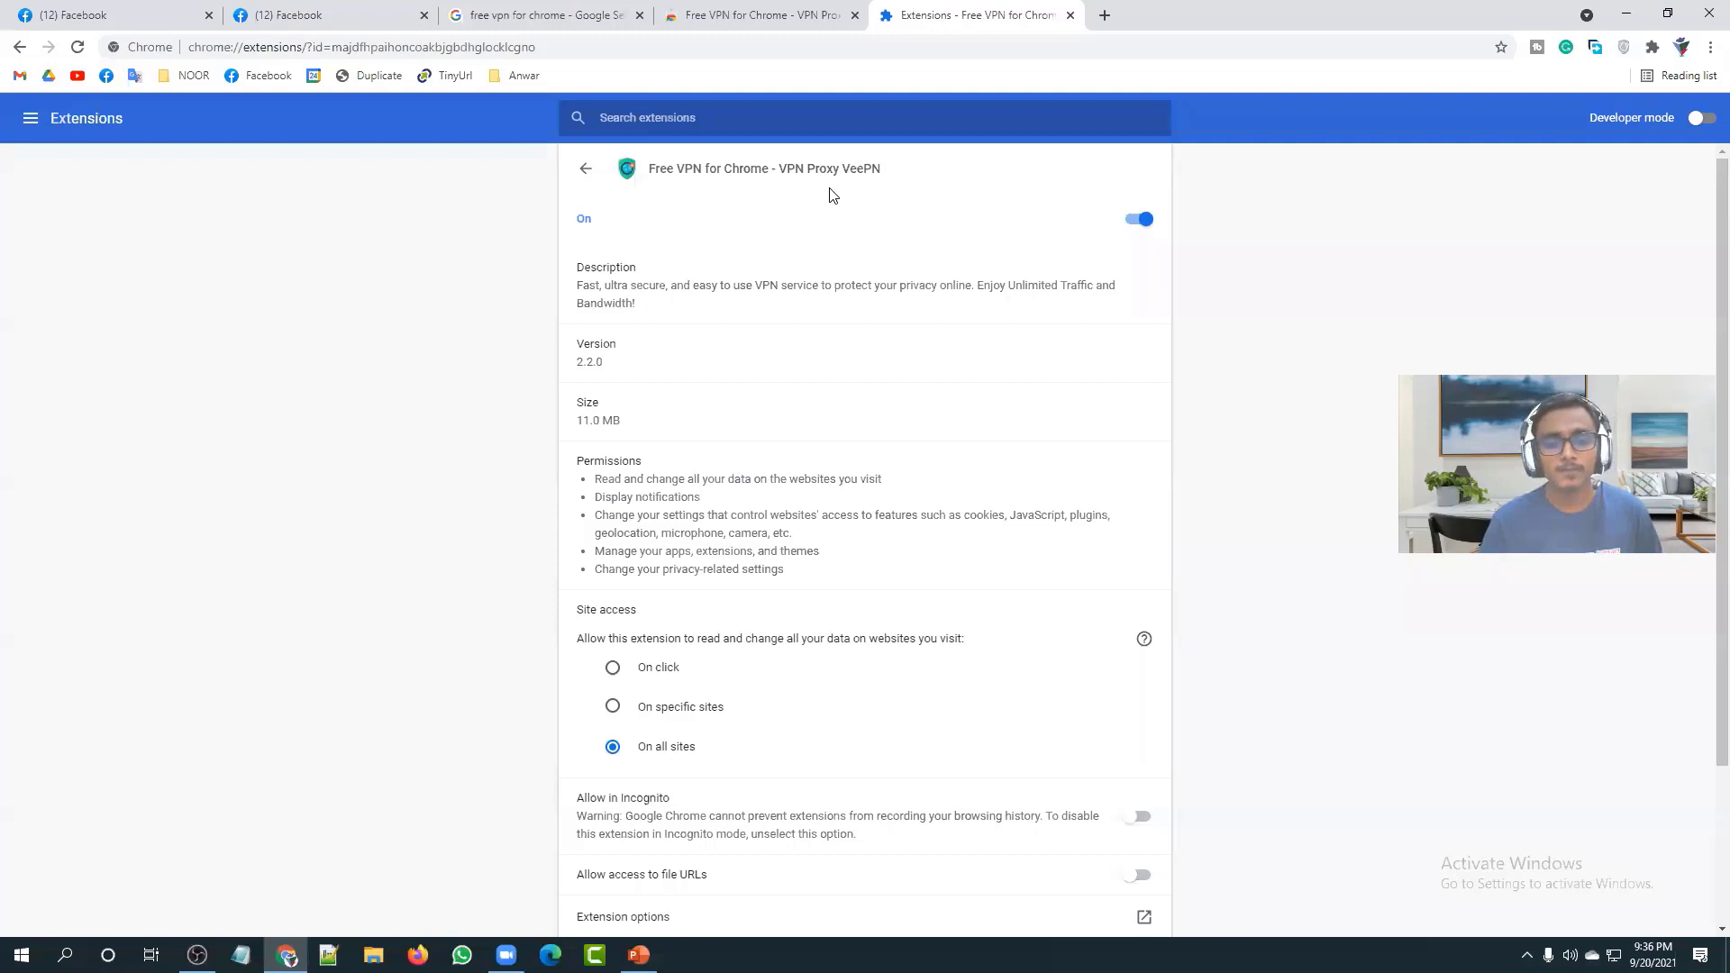
# Step: Switch to Firefox and search the web for "vpn for firefox"
pyautogui.hotkey('alt', 'Tab')
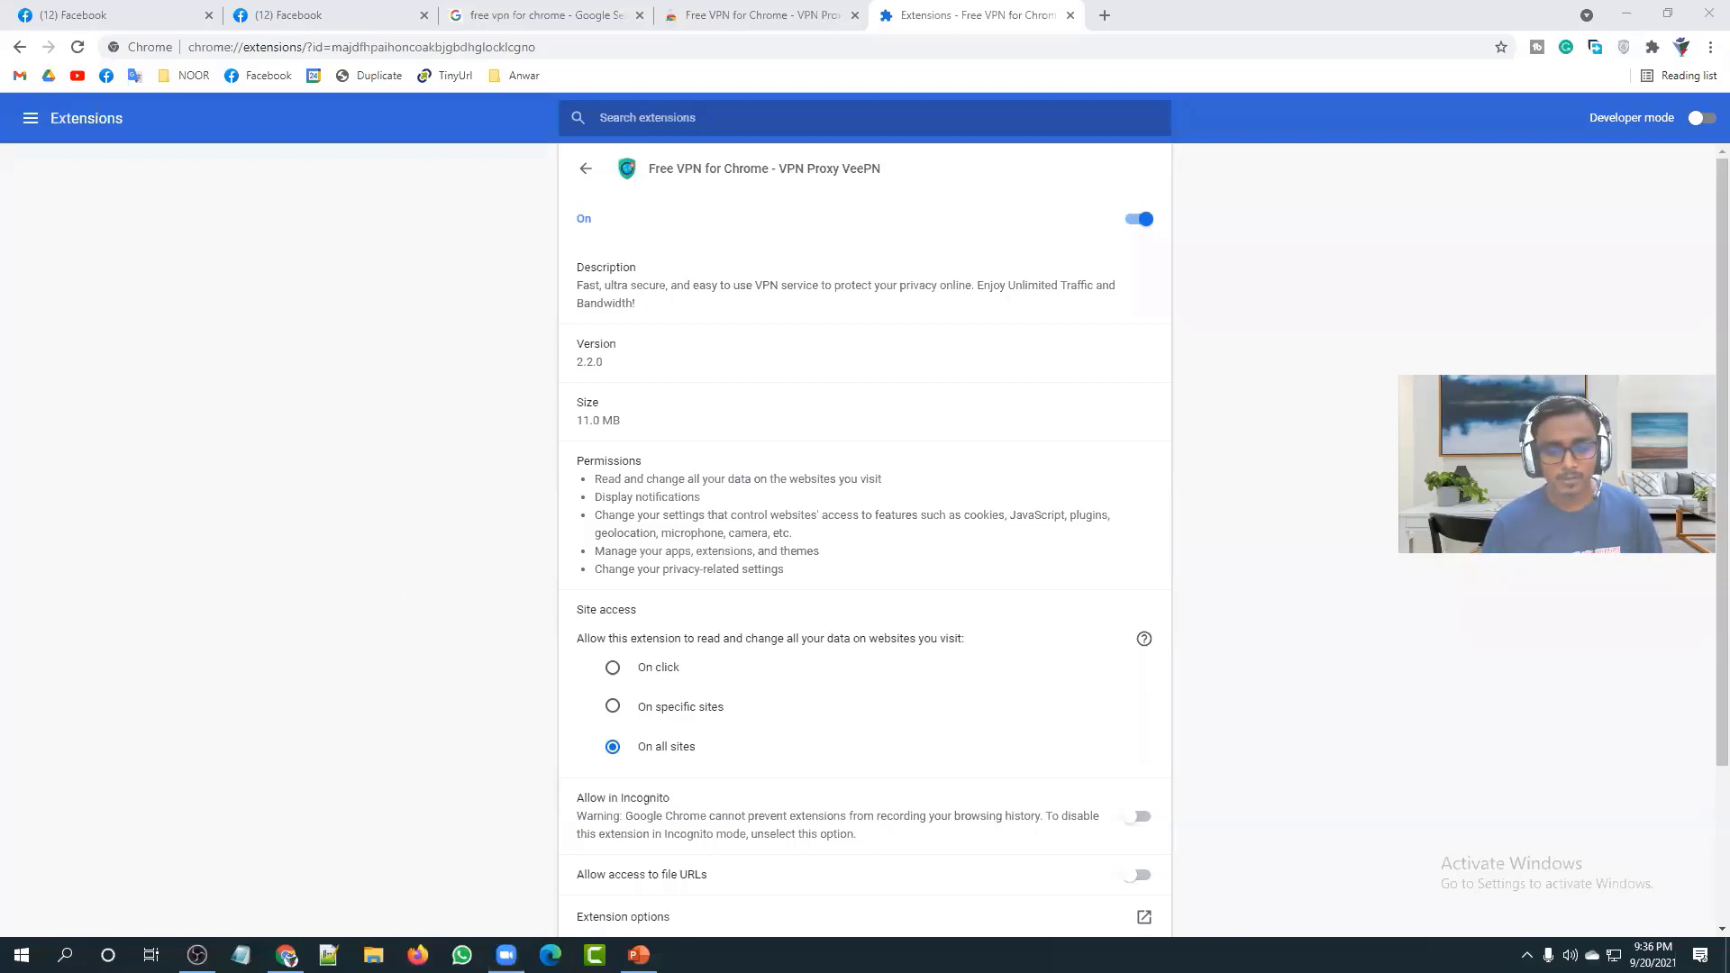
pyautogui.click(418, 955)
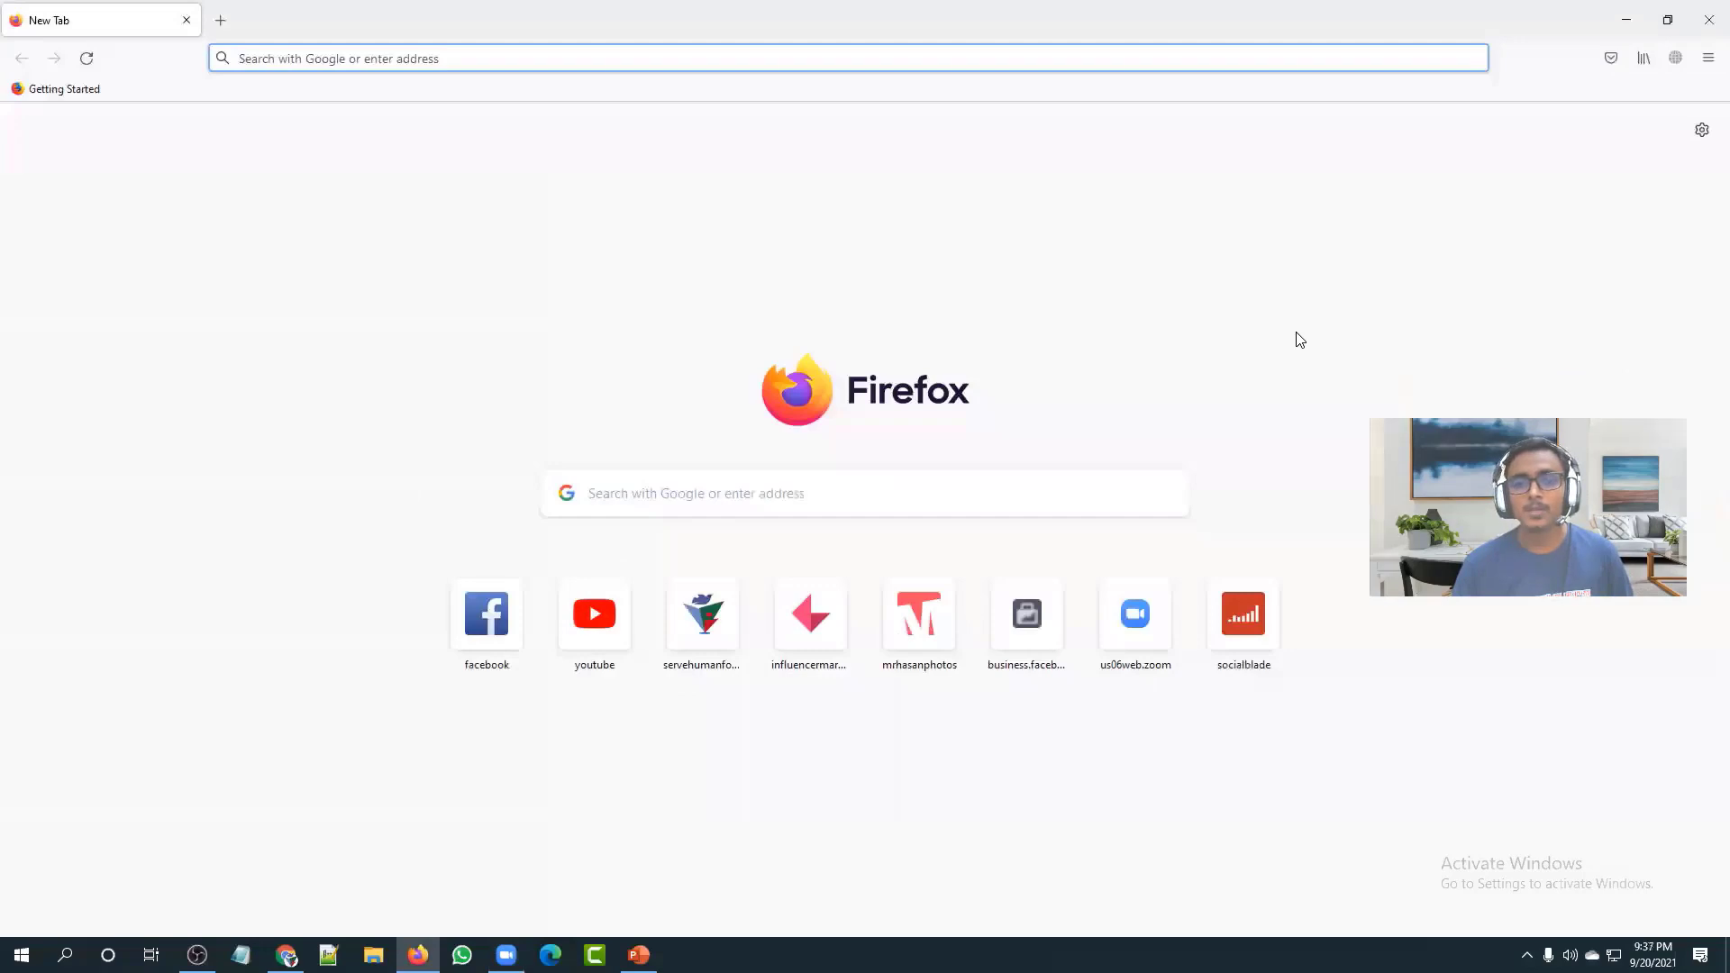
pyautogui.click(897, 404)
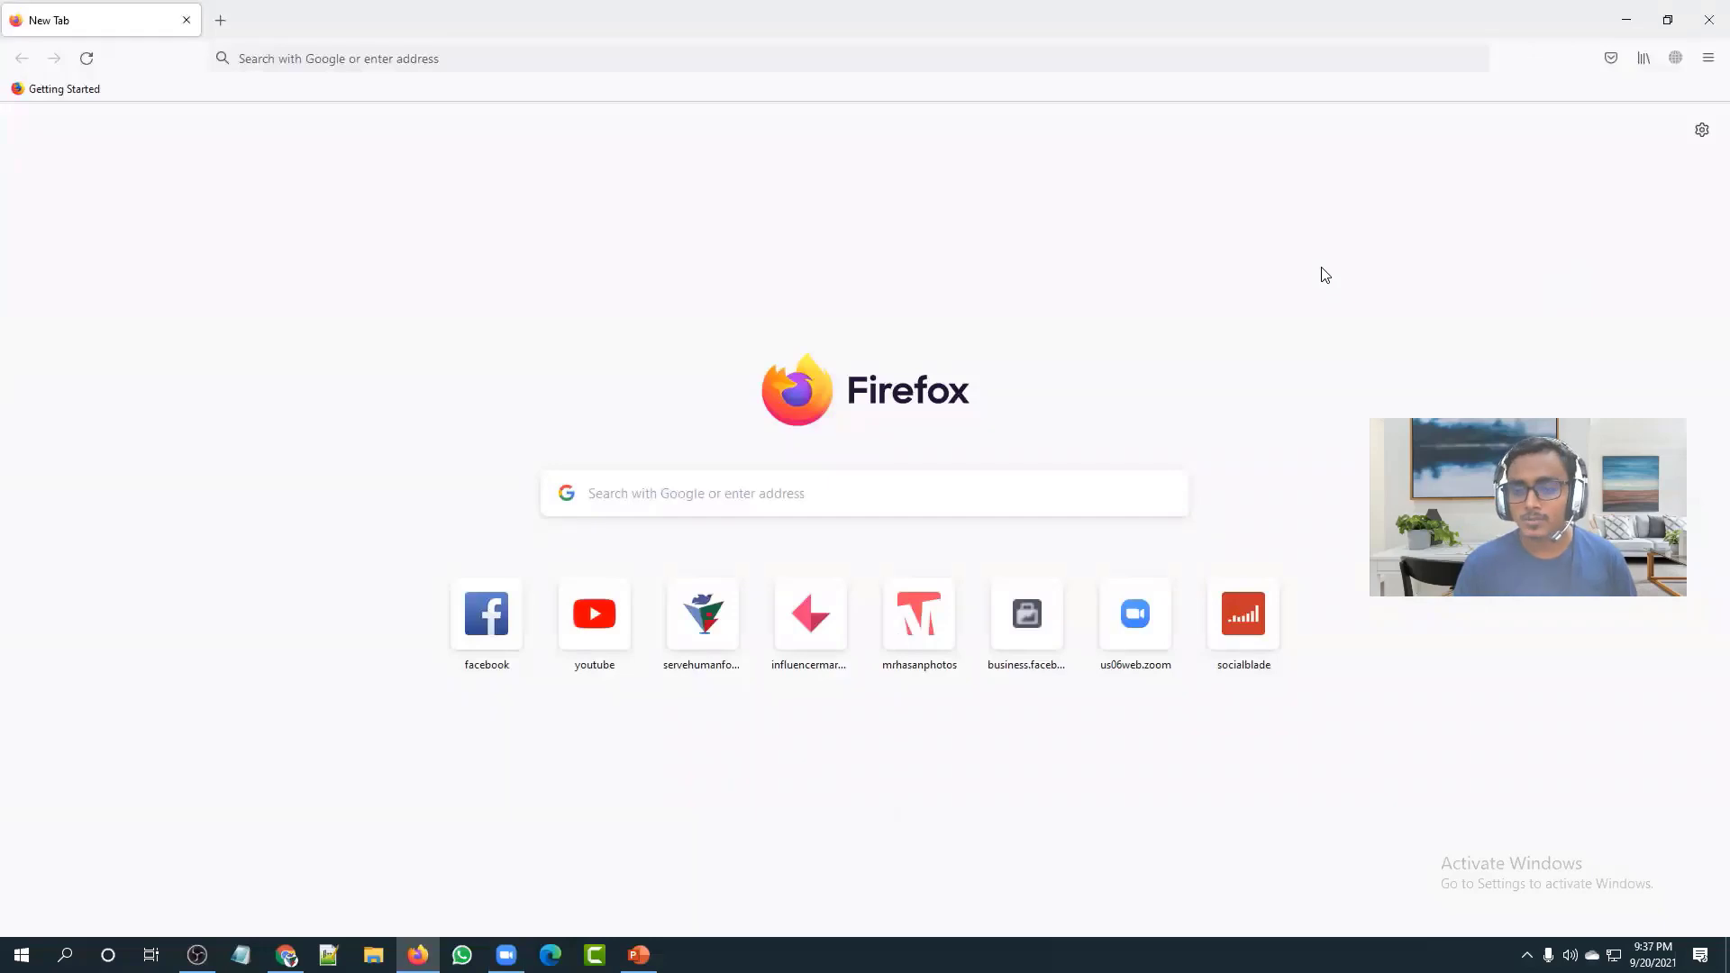
pyautogui.click(339, 61)
pyautogui.write('vpn ')
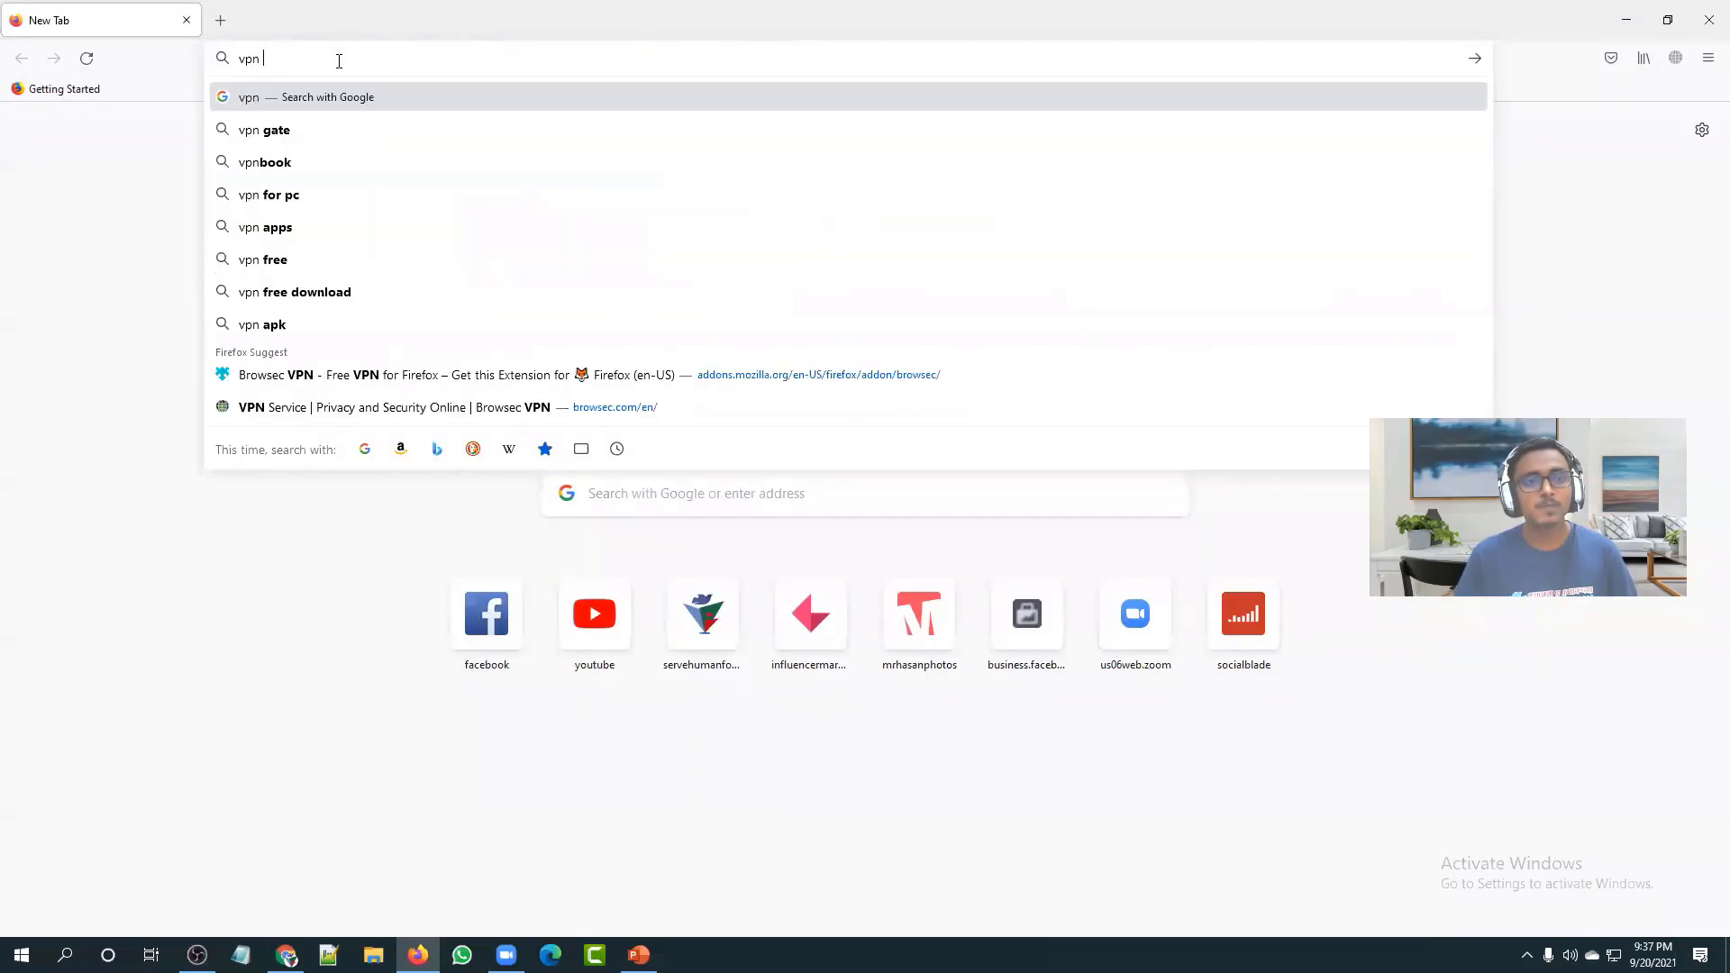
pyautogui.write('for firefox')
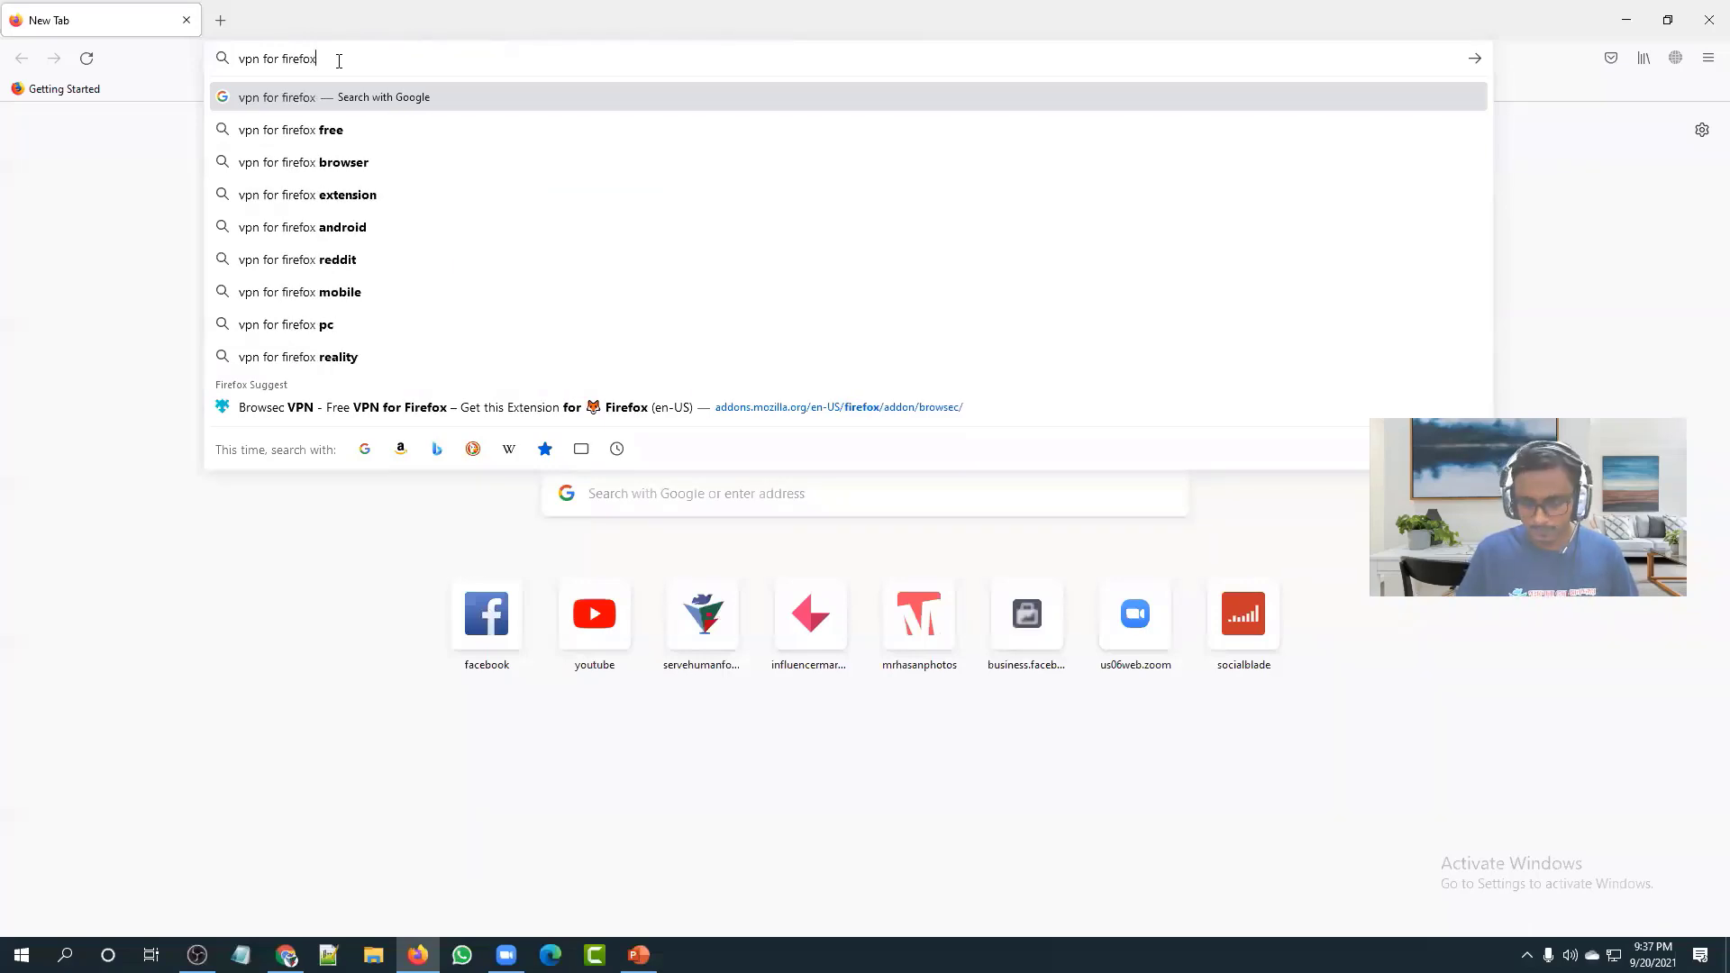
pyautogui.press('Return')
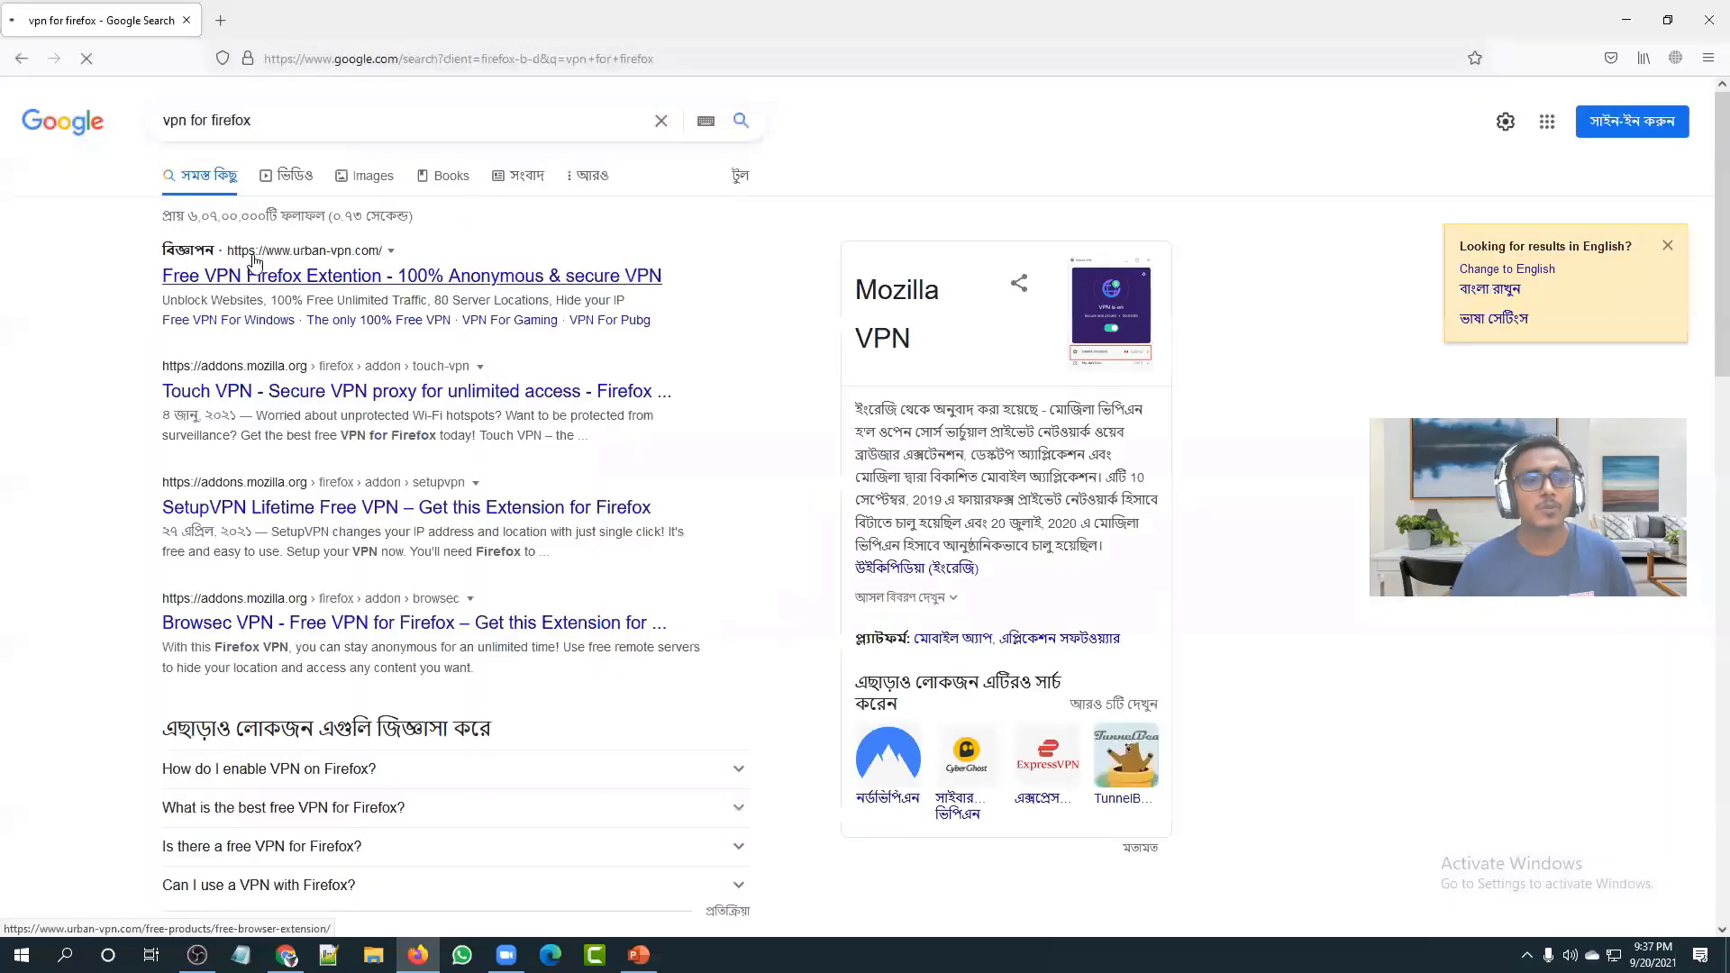
# Step: Open the Touch VPN add-on page from the search results and review its title, description, permissions and remaining details
pyautogui.scroll(-2, 248, 259)
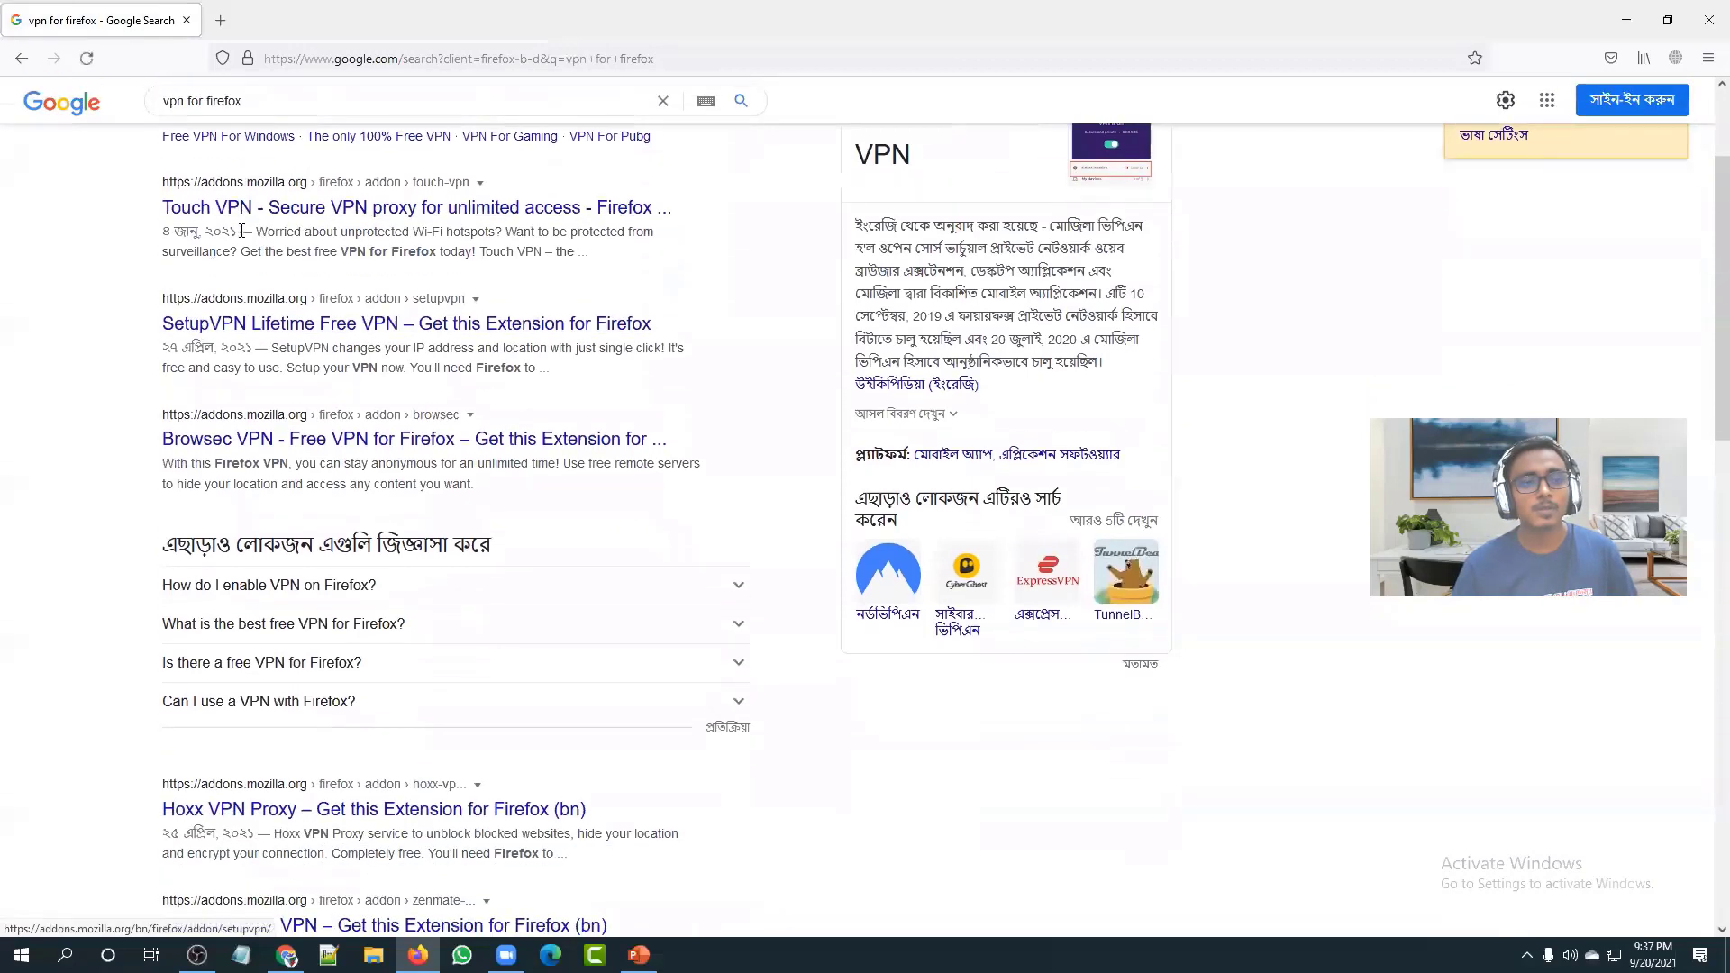
pyautogui.click(306, 214)
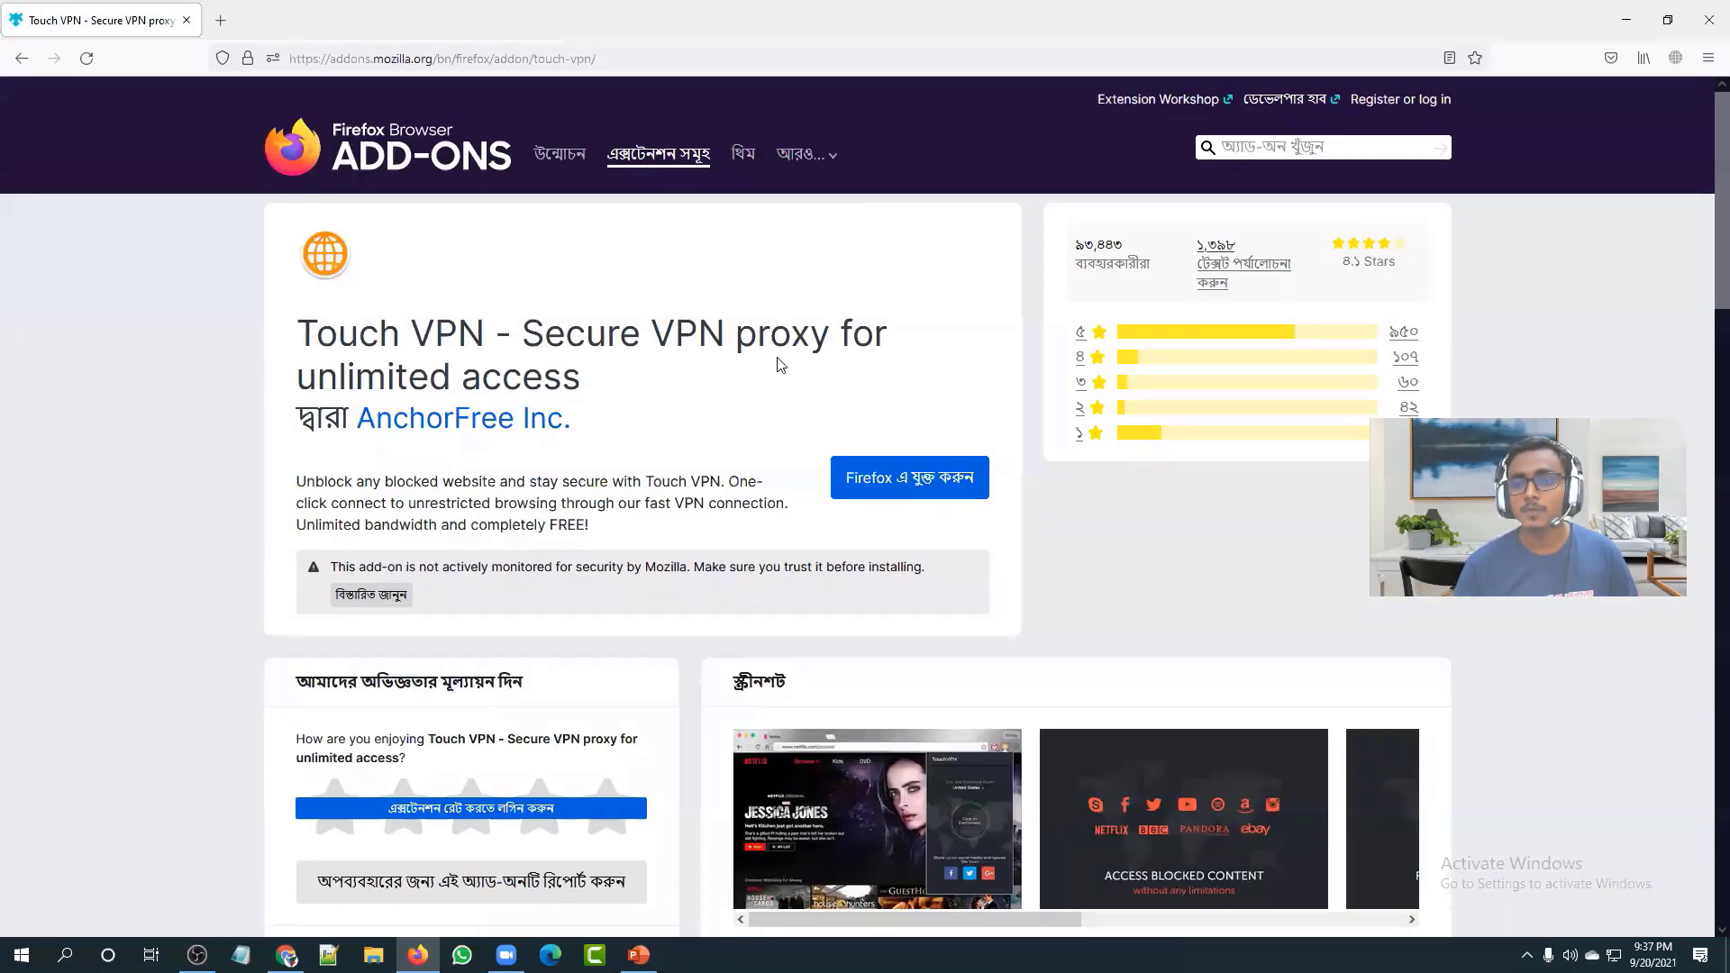
pyautogui.scroll(-2, 857, 375)
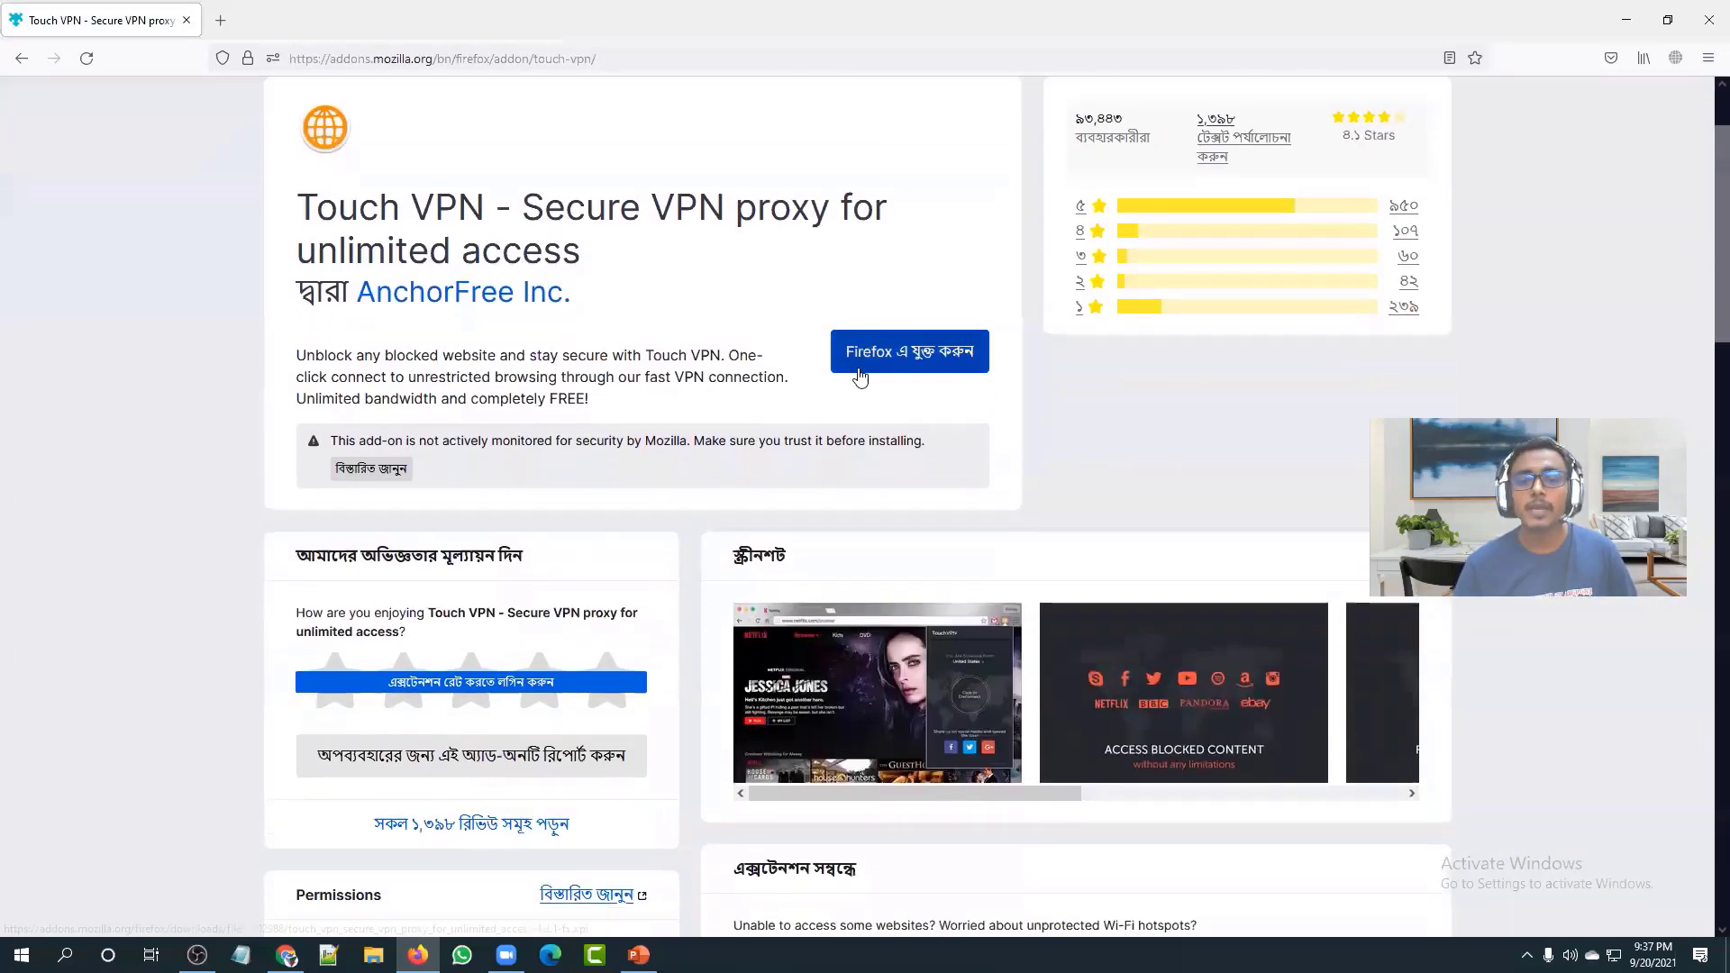
pyautogui.scroll(2, 366, 370)
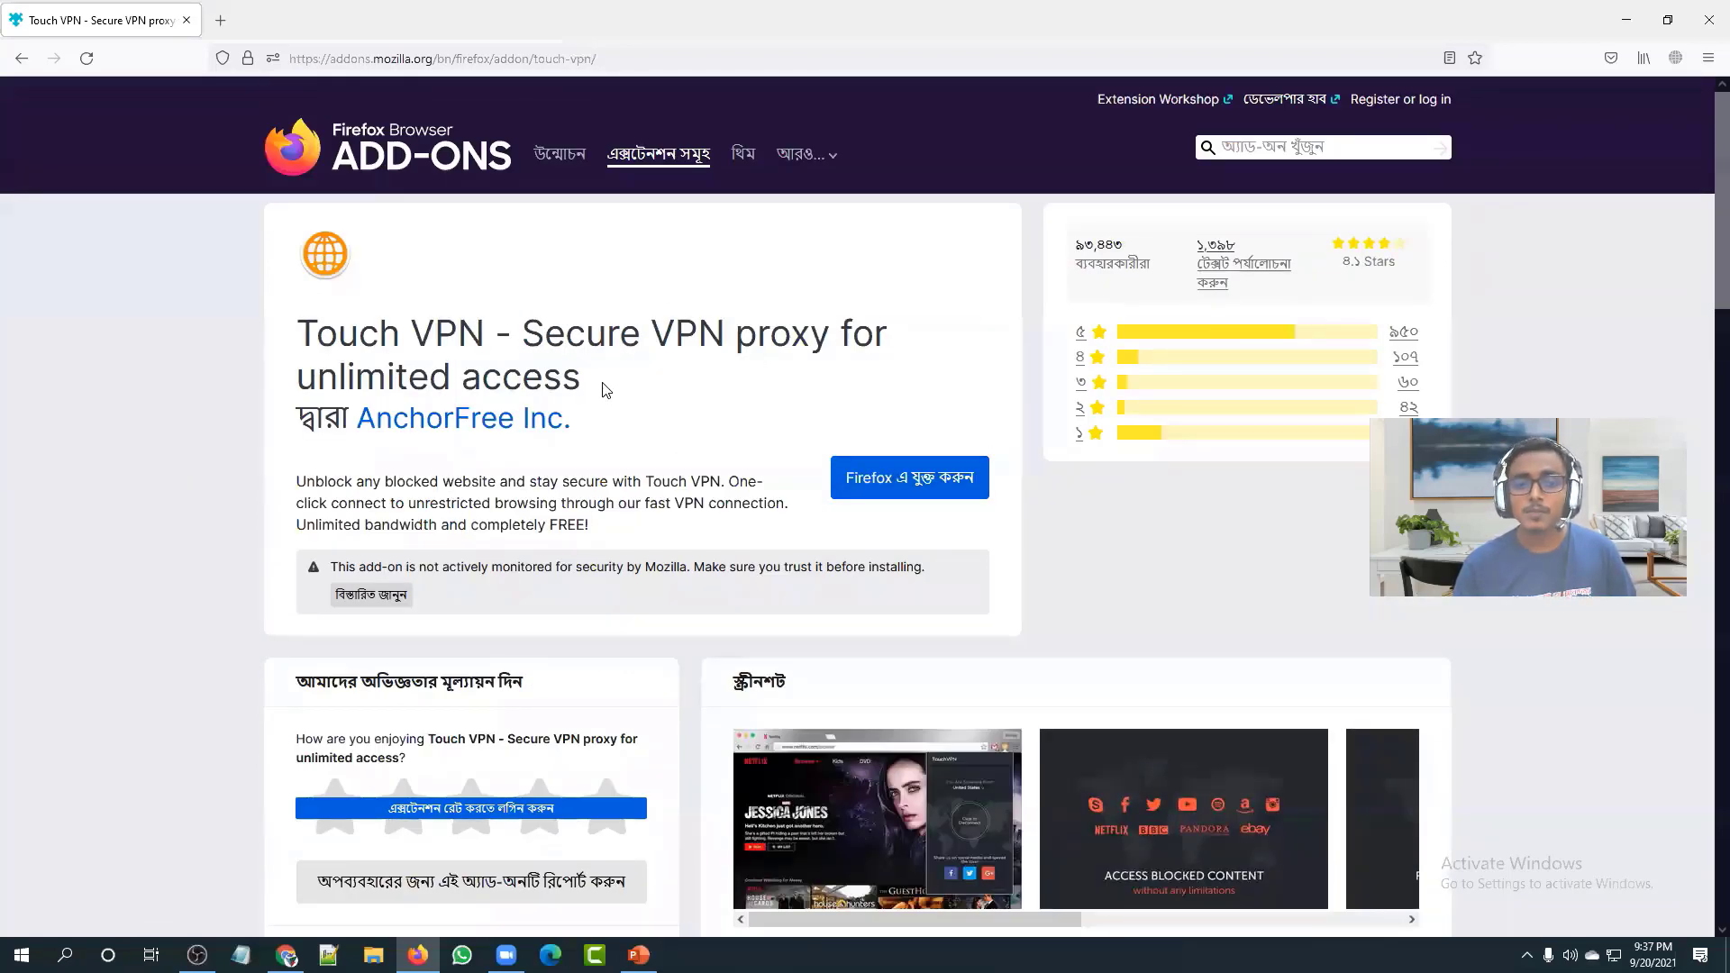
pyautogui.moveTo(584, 379); pyautogui.dragTo(309, 323)
pyautogui.click(733, 322)
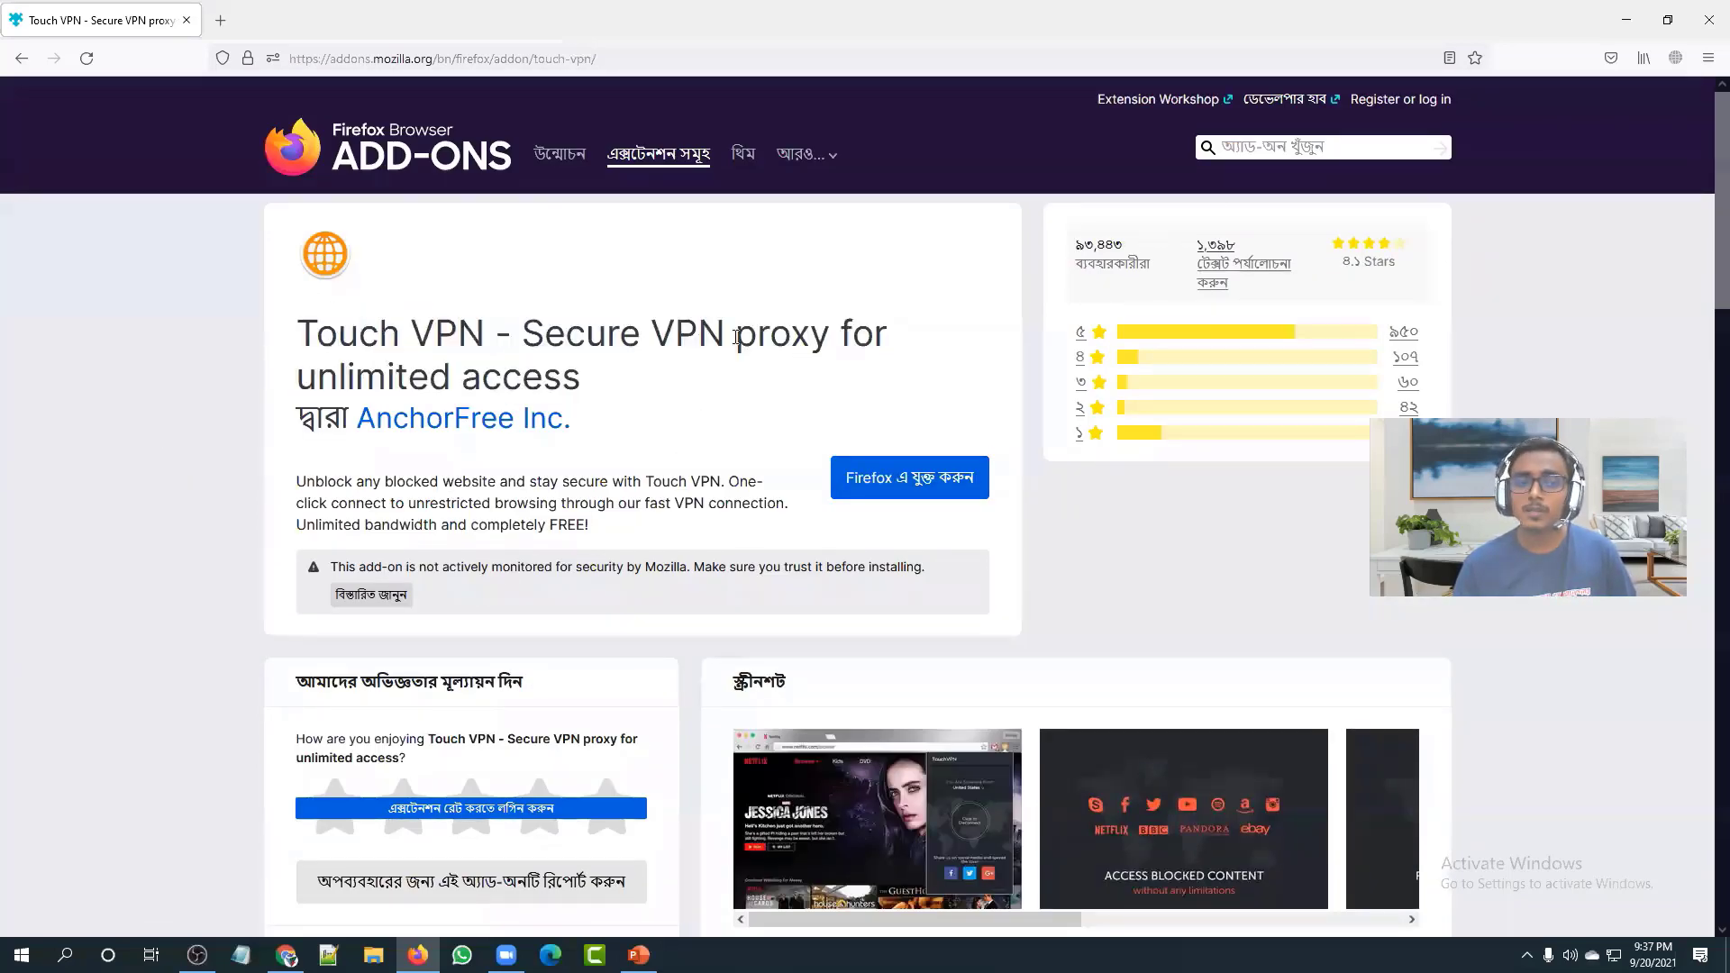
pyautogui.scroll(-8, 711, 397)
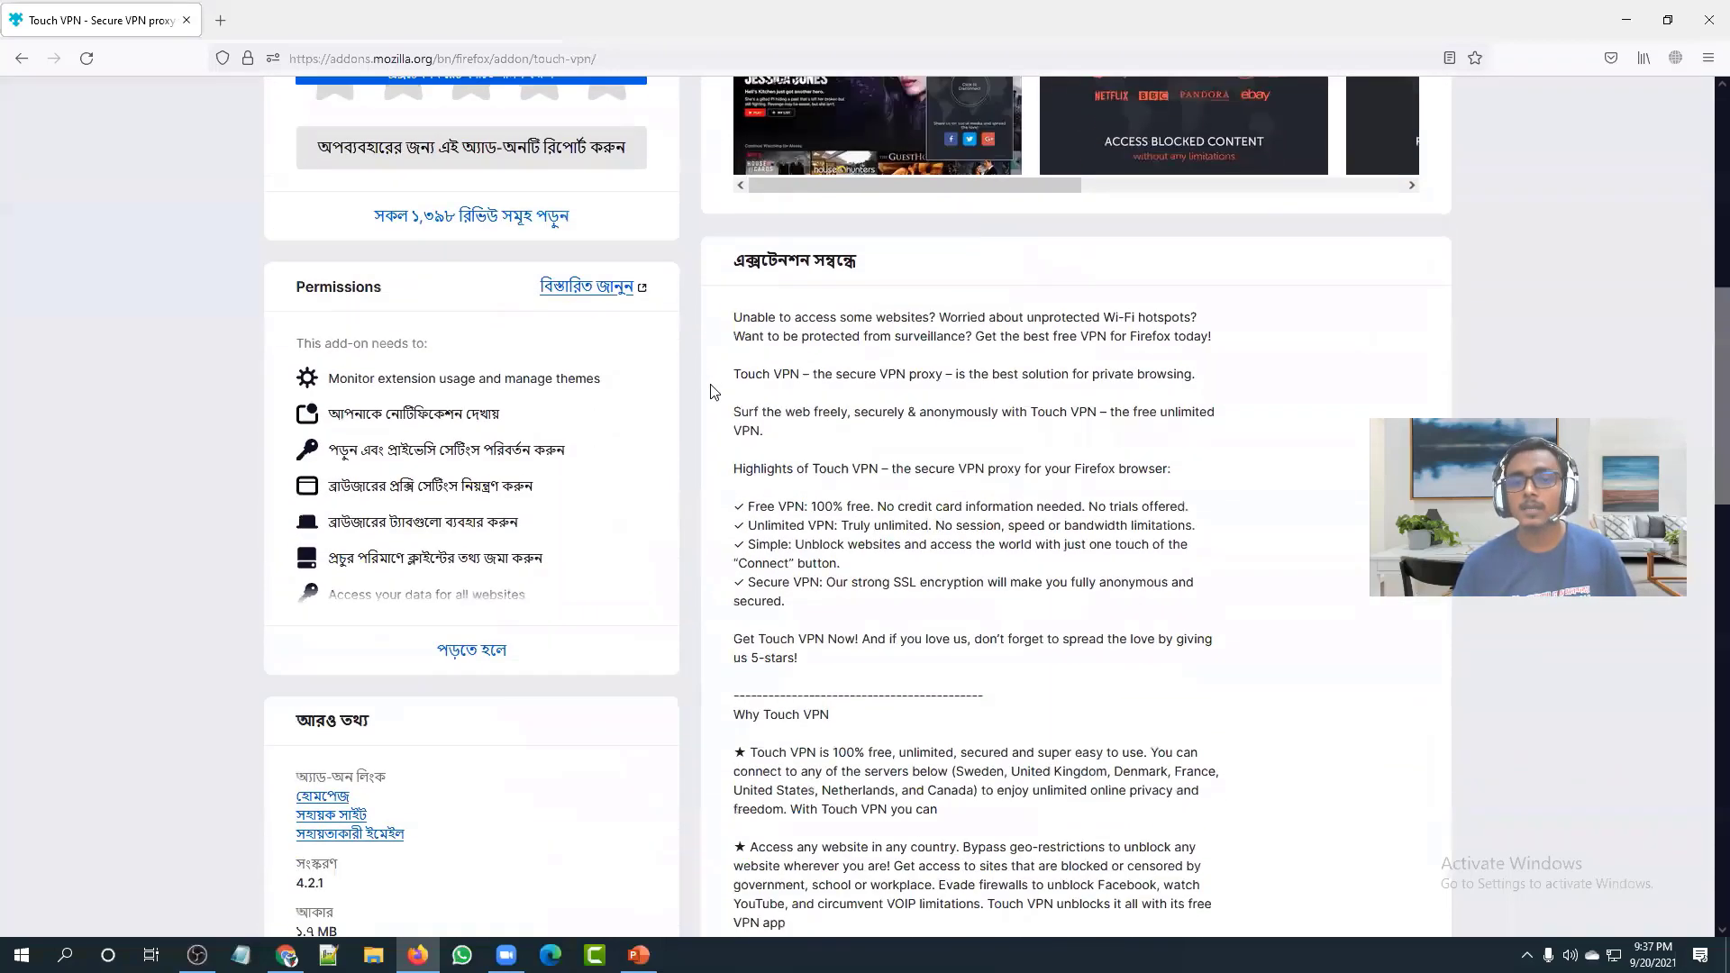
pyautogui.scroll(2, 703, 416)
pyautogui.scroll(6, 704, 416)
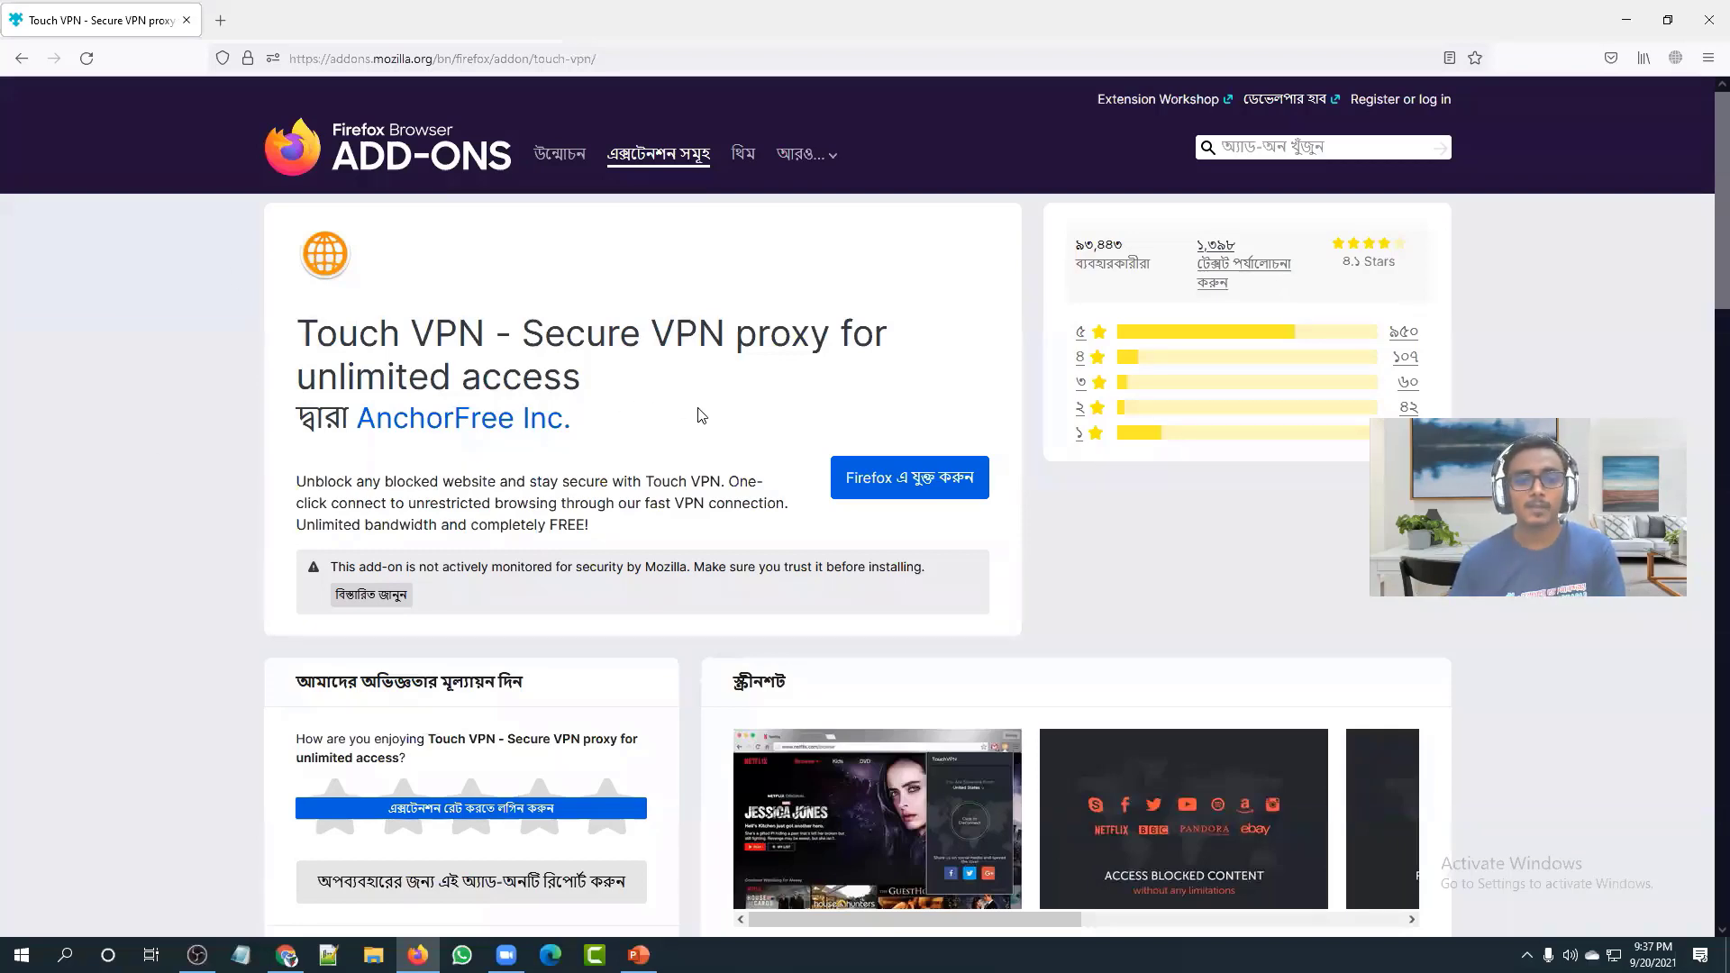
pyautogui.scroll(-20, 702, 416)
pyautogui.scroll(15, 705, 489)
pyautogui.scroll(6, 754, 439)
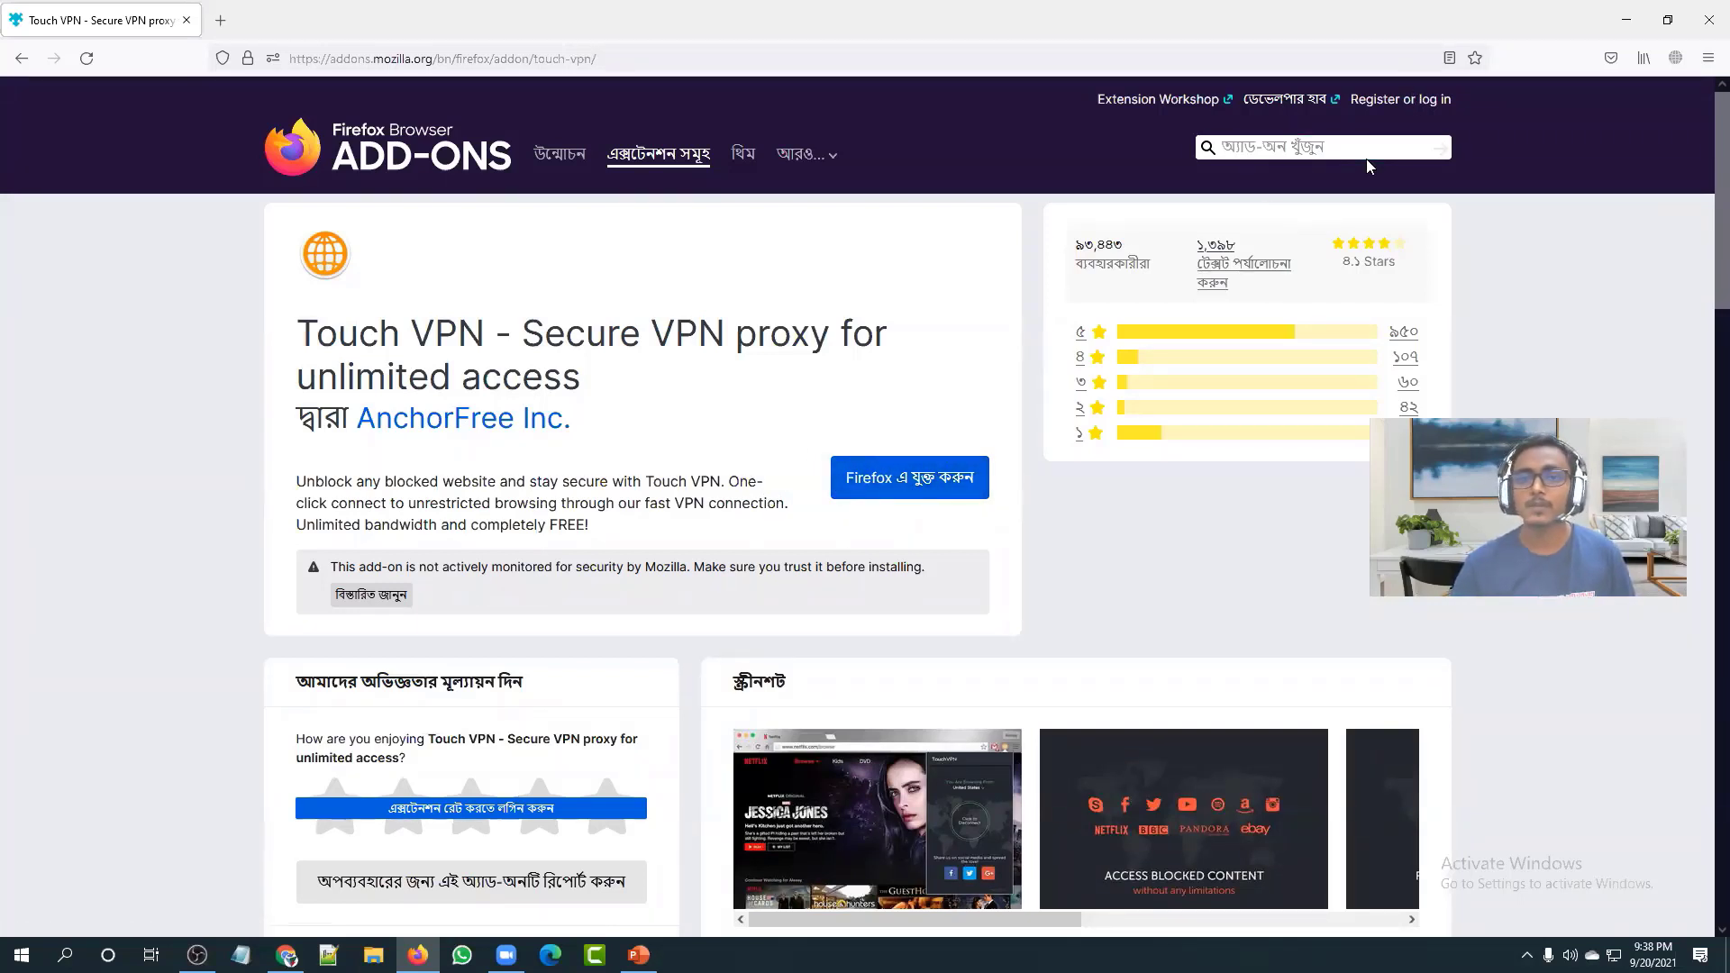
# Step: View the controls of the installed Browsec VPN extension, dismiss them and close the Touch VPN page
pyautogui.click(1674, 60)
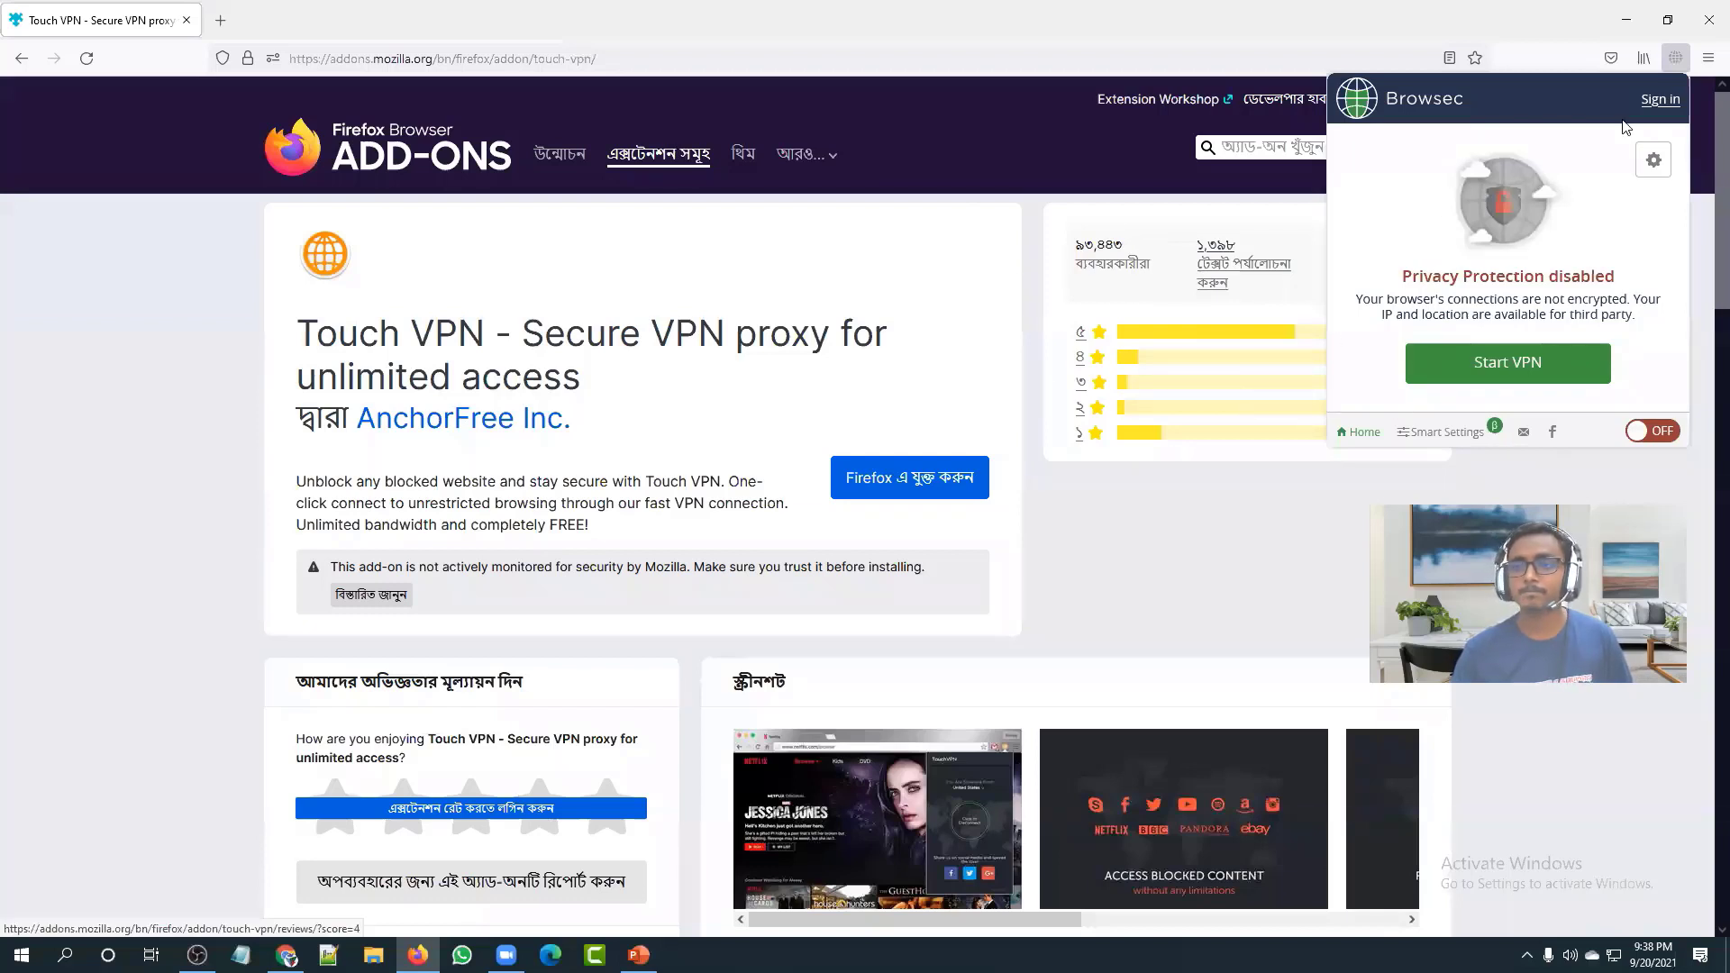
pyautogui.click(943, 227)
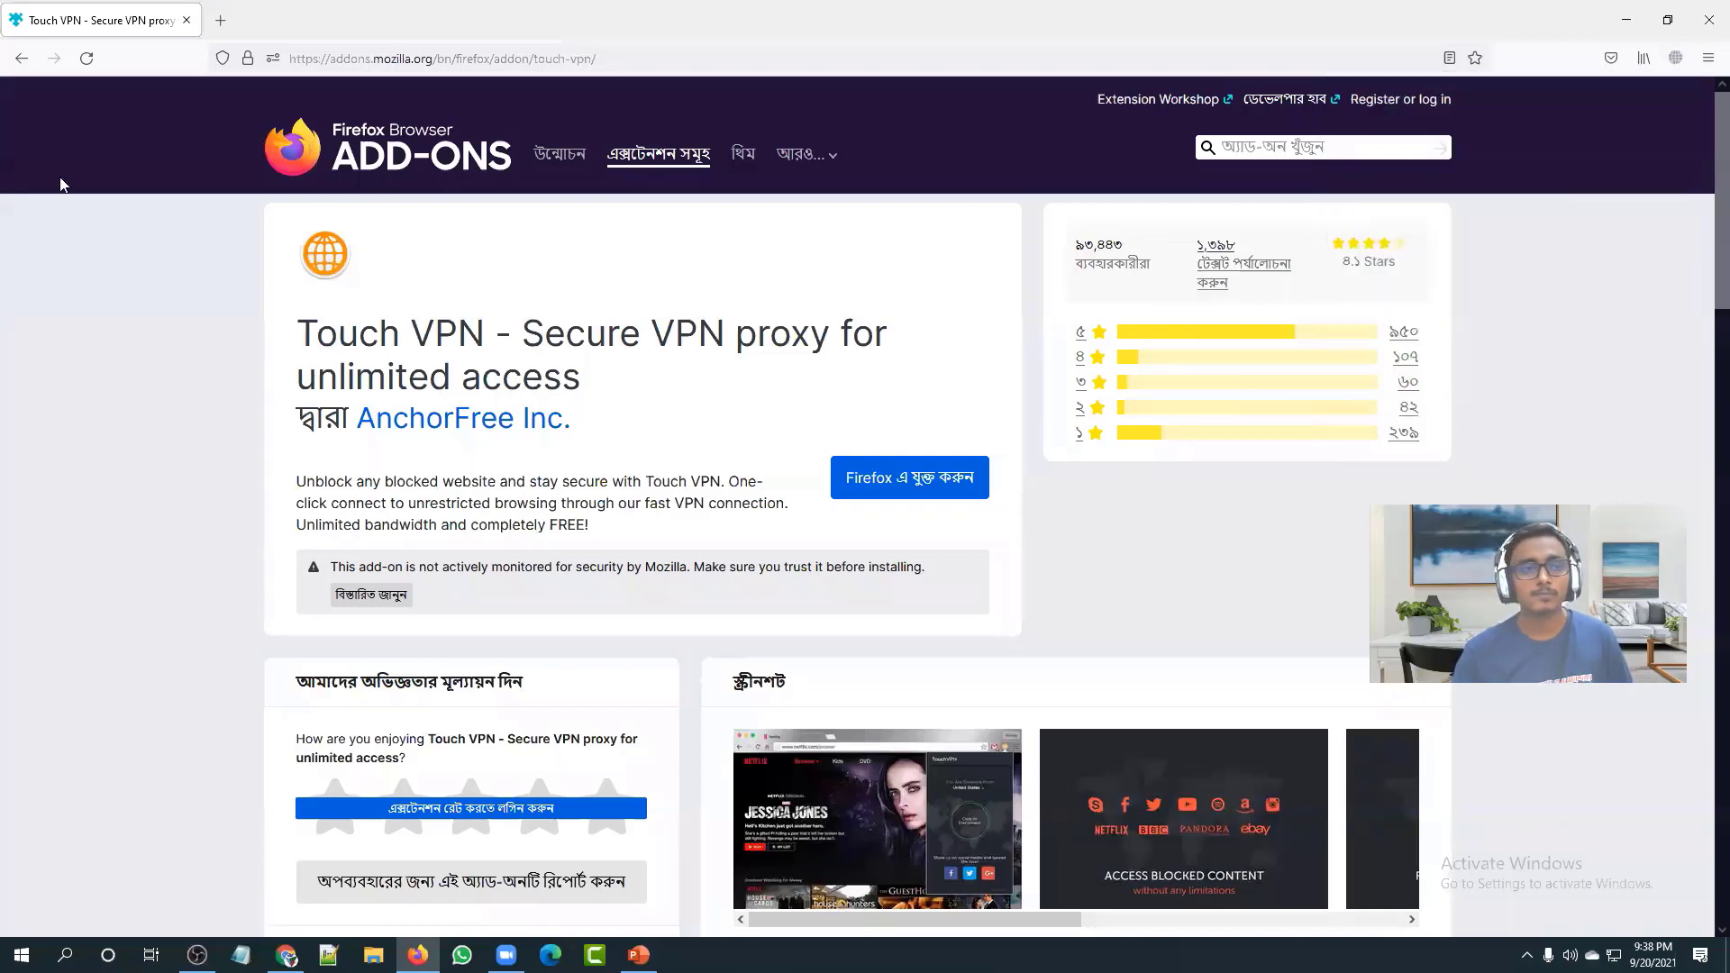
pyautogui.click(188, 21)
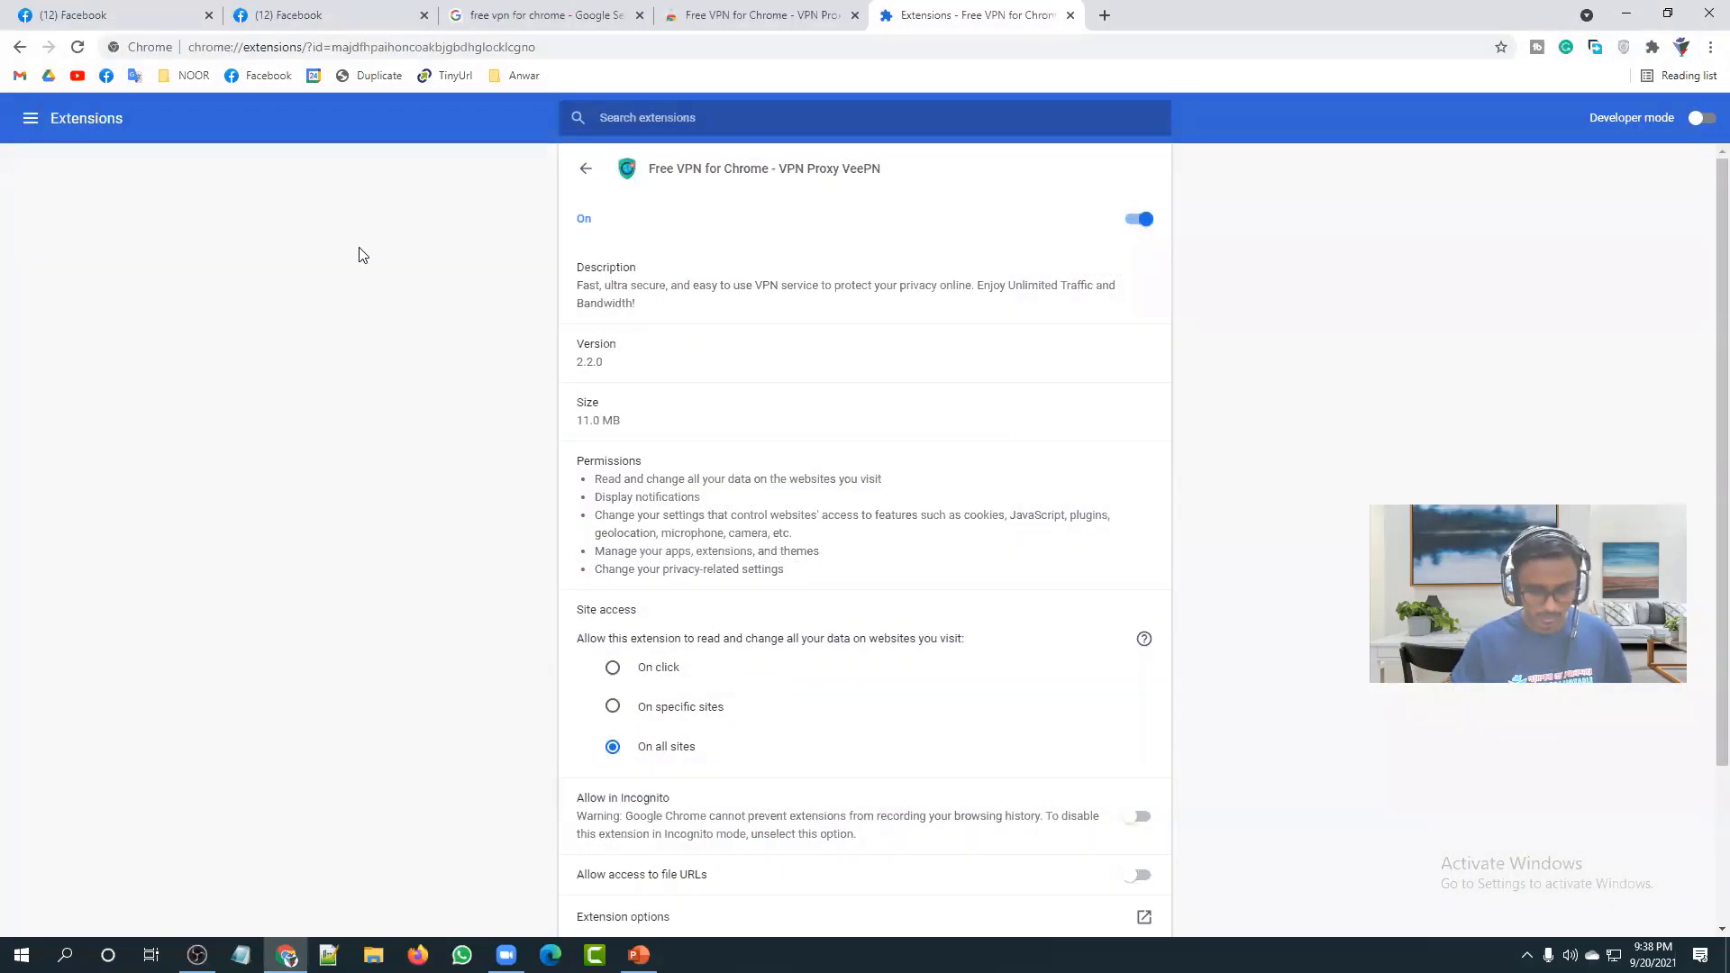
# Step: Switch to the SEO presentation in PowerPoint and point out VPN and Keyword Everywhere on the "Tools You Need to Start" slide
pyautogui.click(568, 12)
pyautogui.scroll(4, 351, 249)
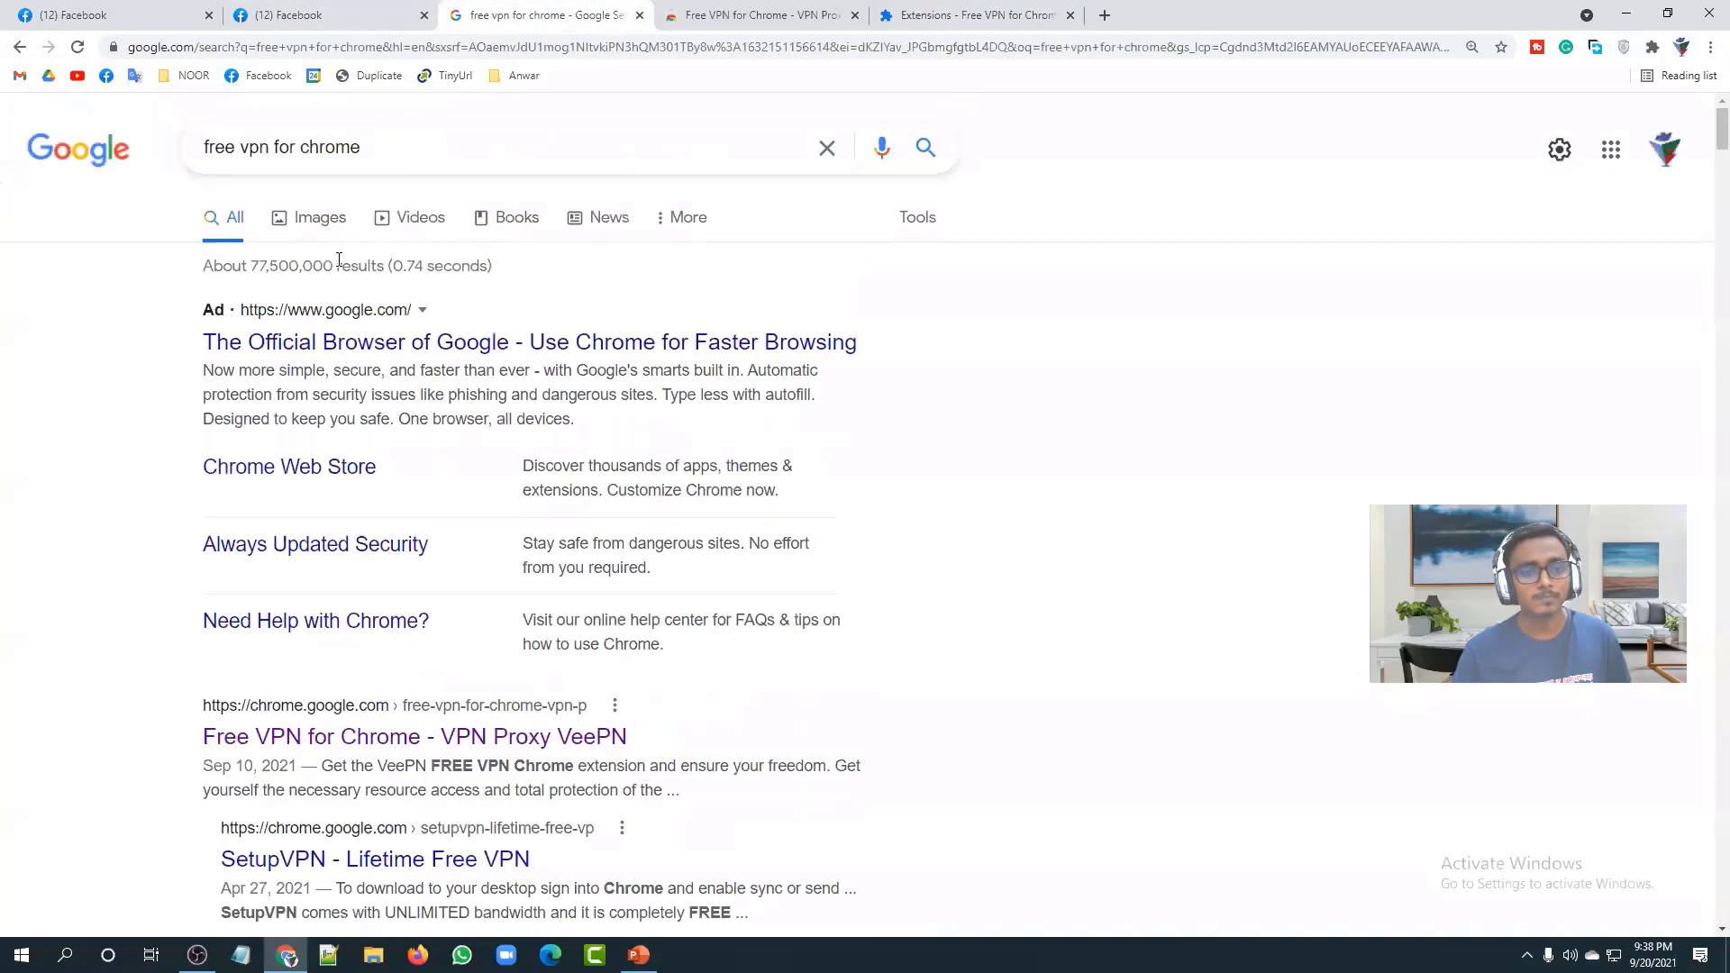
pyautogui.hotkey('alt', 'Tab')
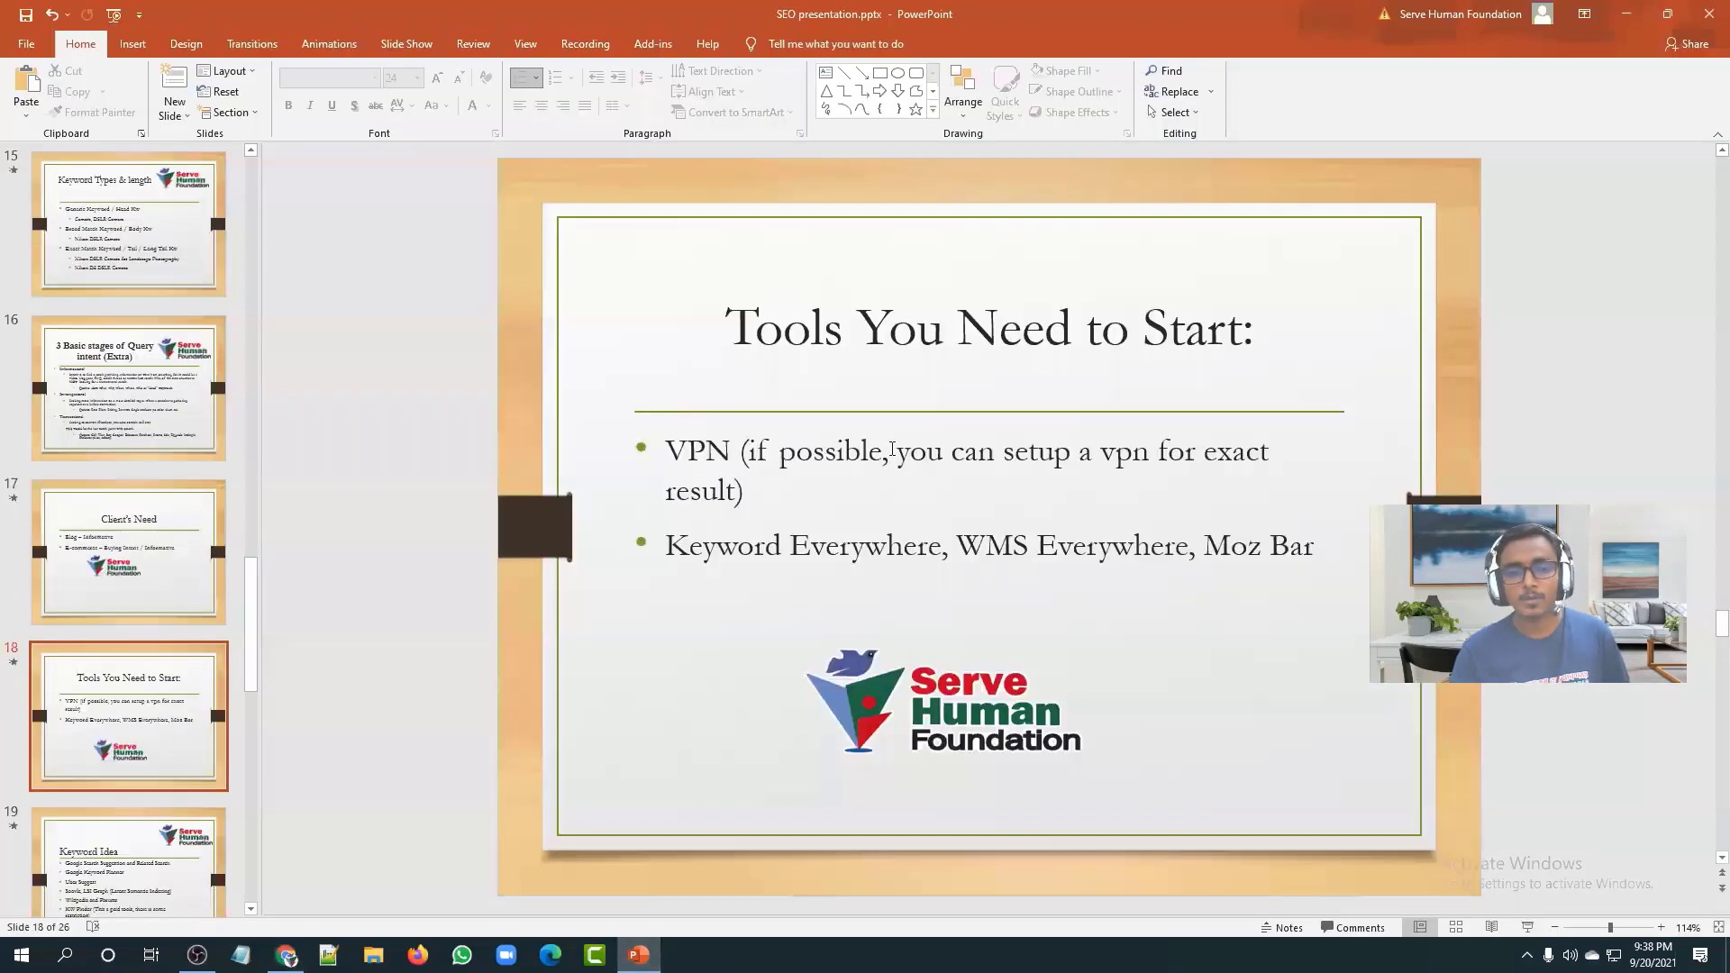
pyautogui.moveTo(729, 451); pyautogui.dragTo(665, 450)
pyautogui.click(665, 450)
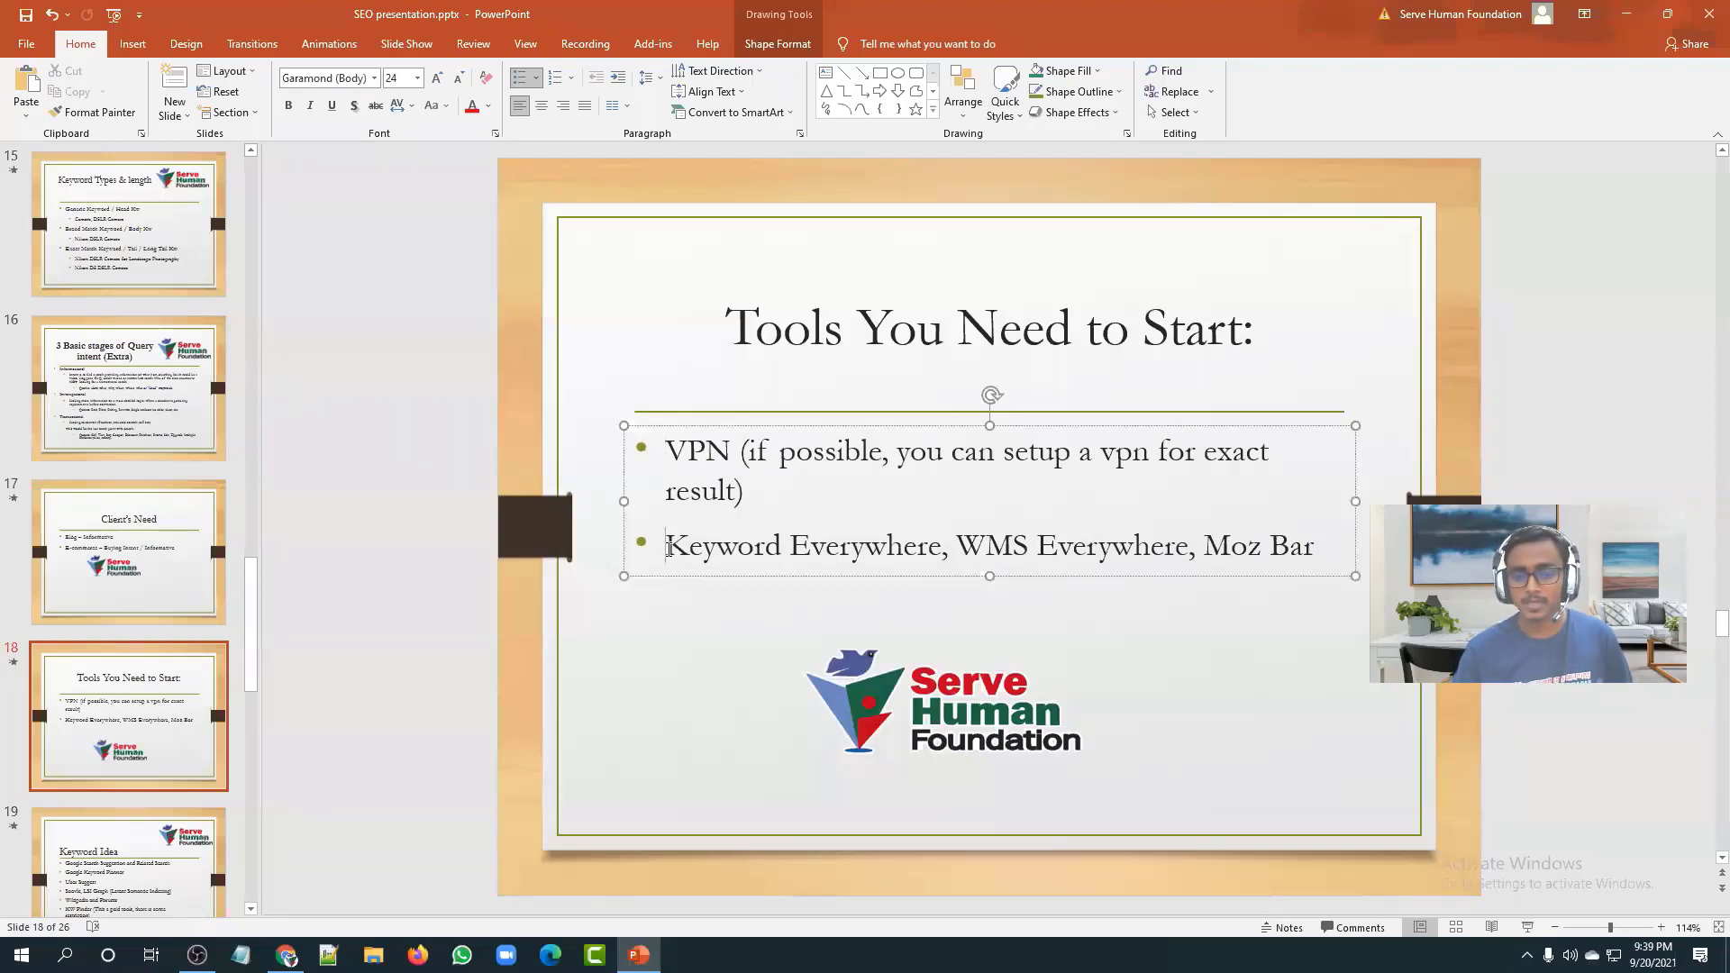
pyautogui.moveTo(668, 546); pyautogui.dragTo(943, 546)
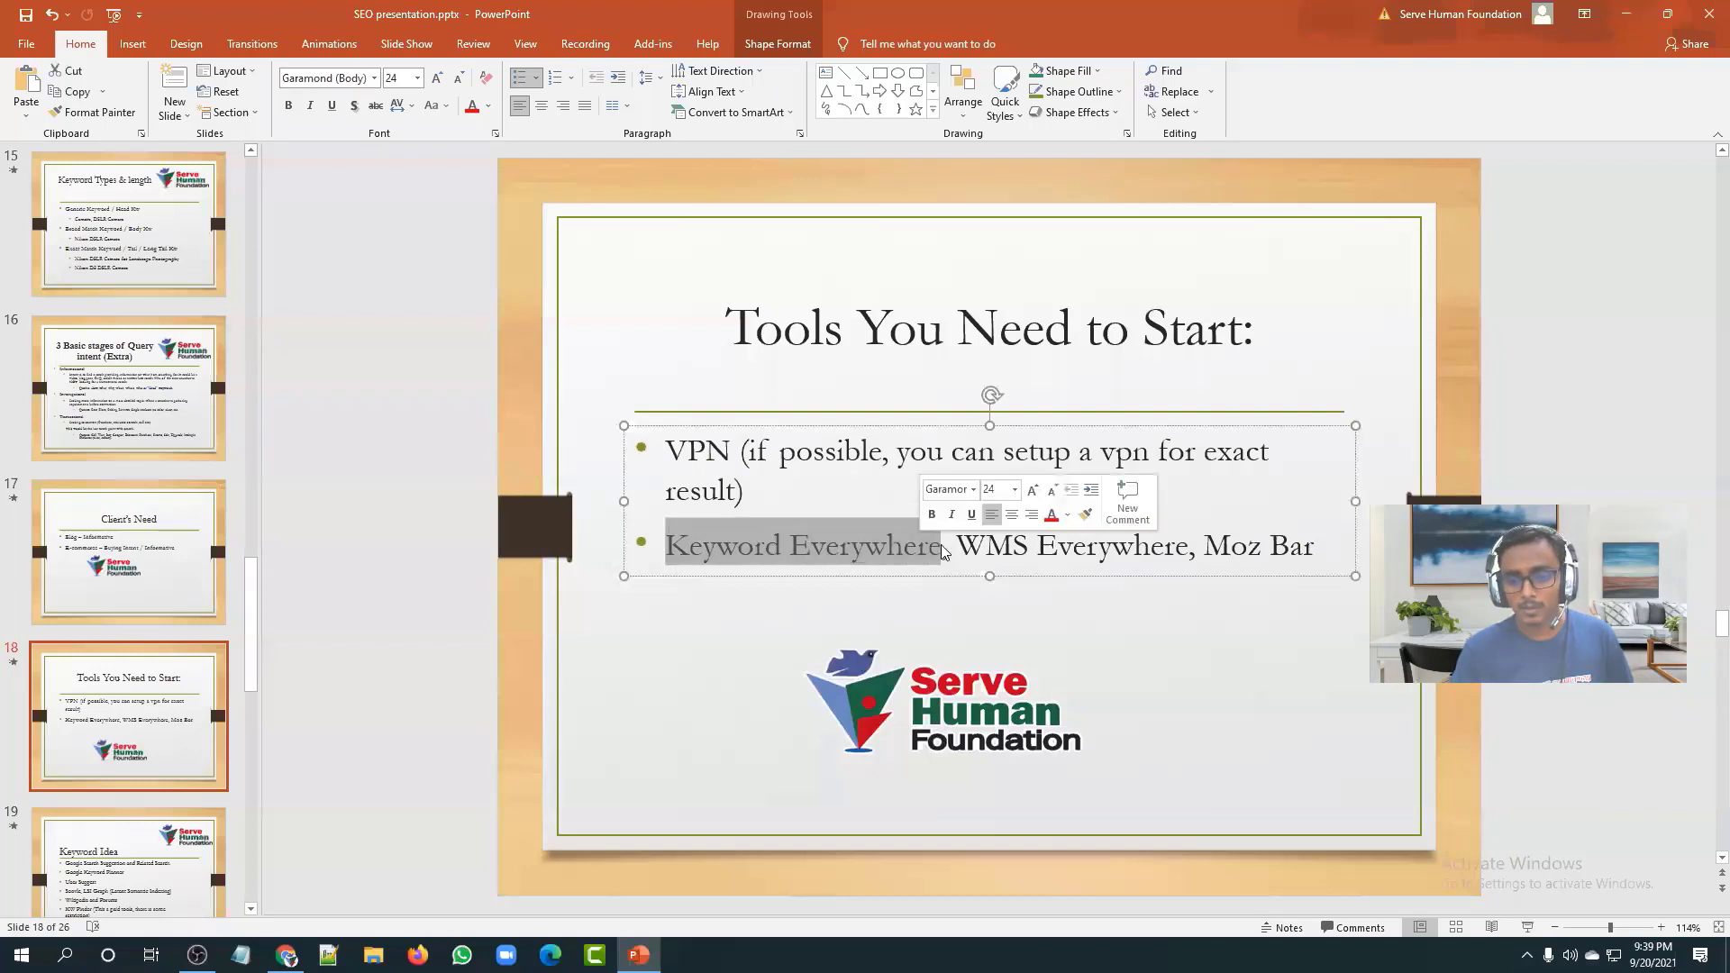
pyautogui.click(942, 546)
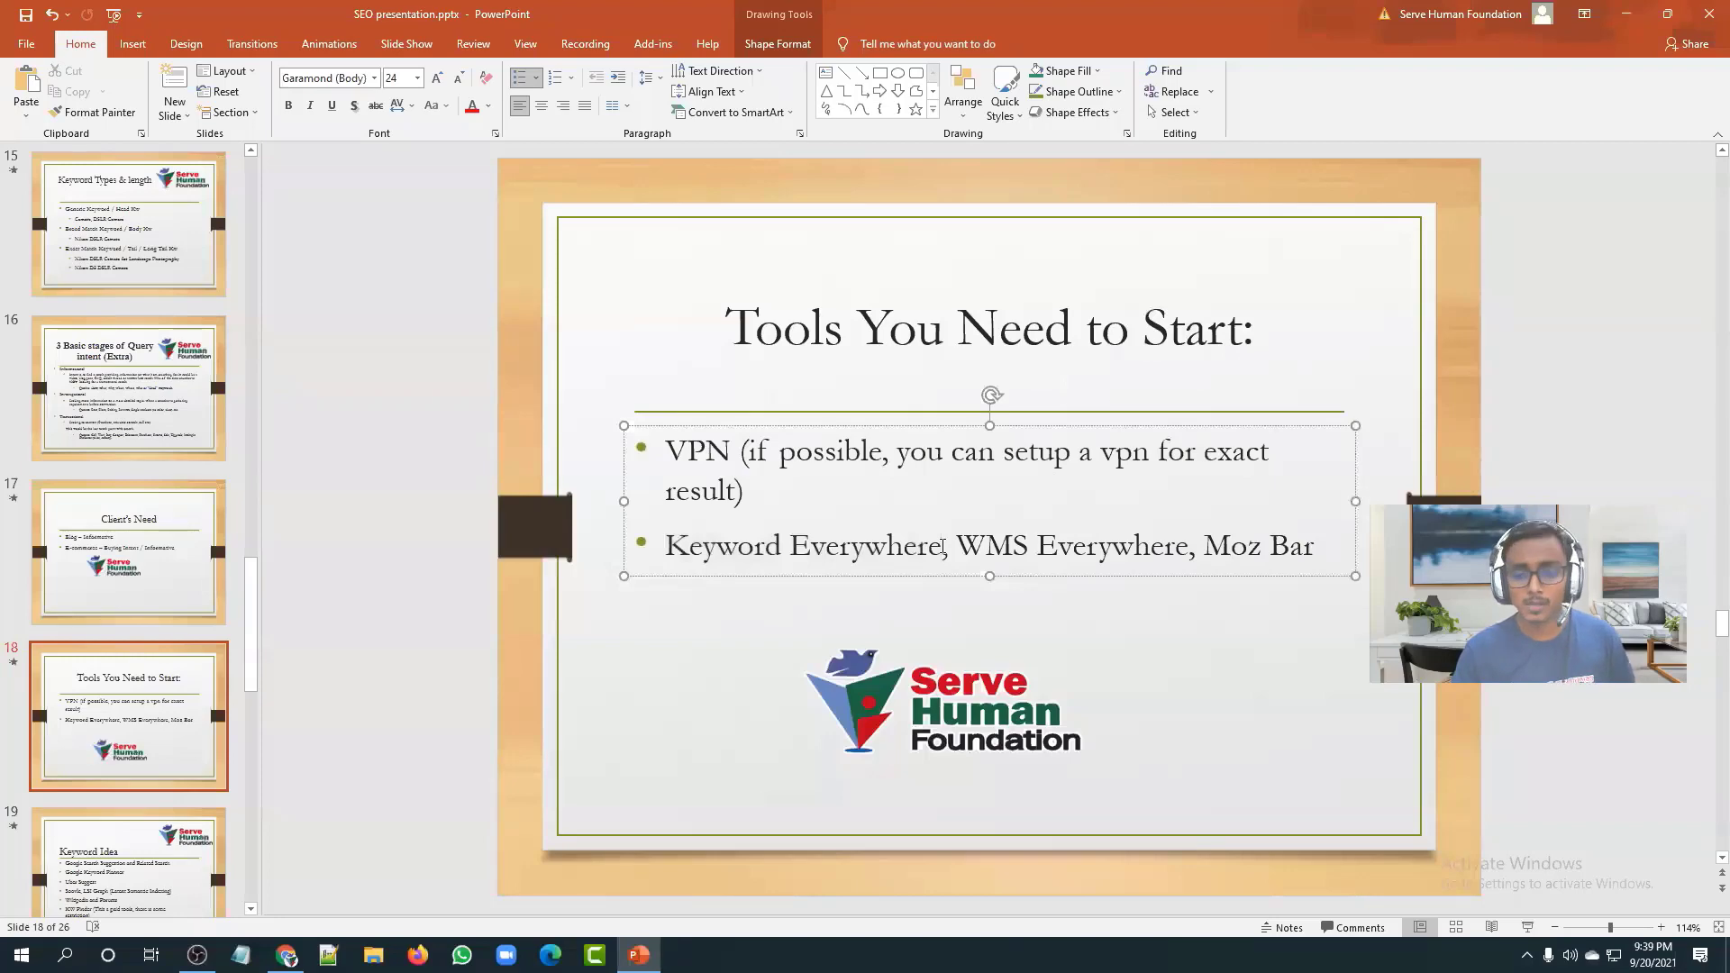
# Step: Switch back to Chrome and replace the Google search with the suggested query "keyword research chrome extension"
pyautogui.click(287, 954)
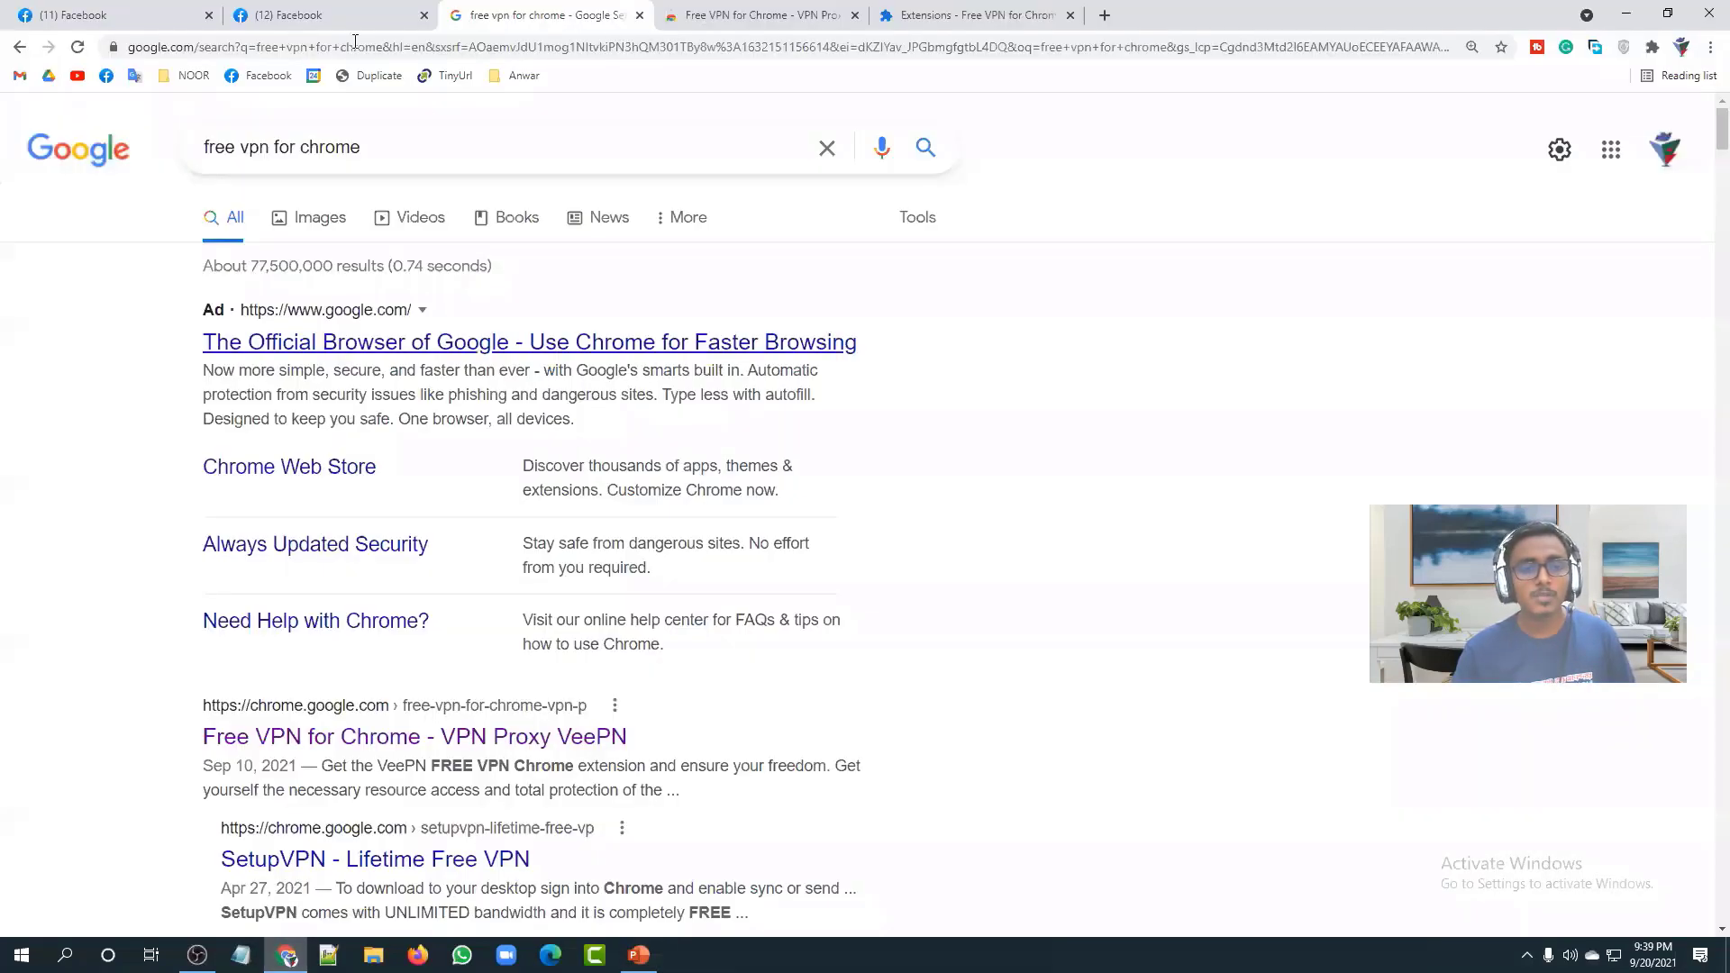
pyautogui.moveTo(379, 147); pyautogui.dragTo(90, 147)
pyautogui.write('keyword re')
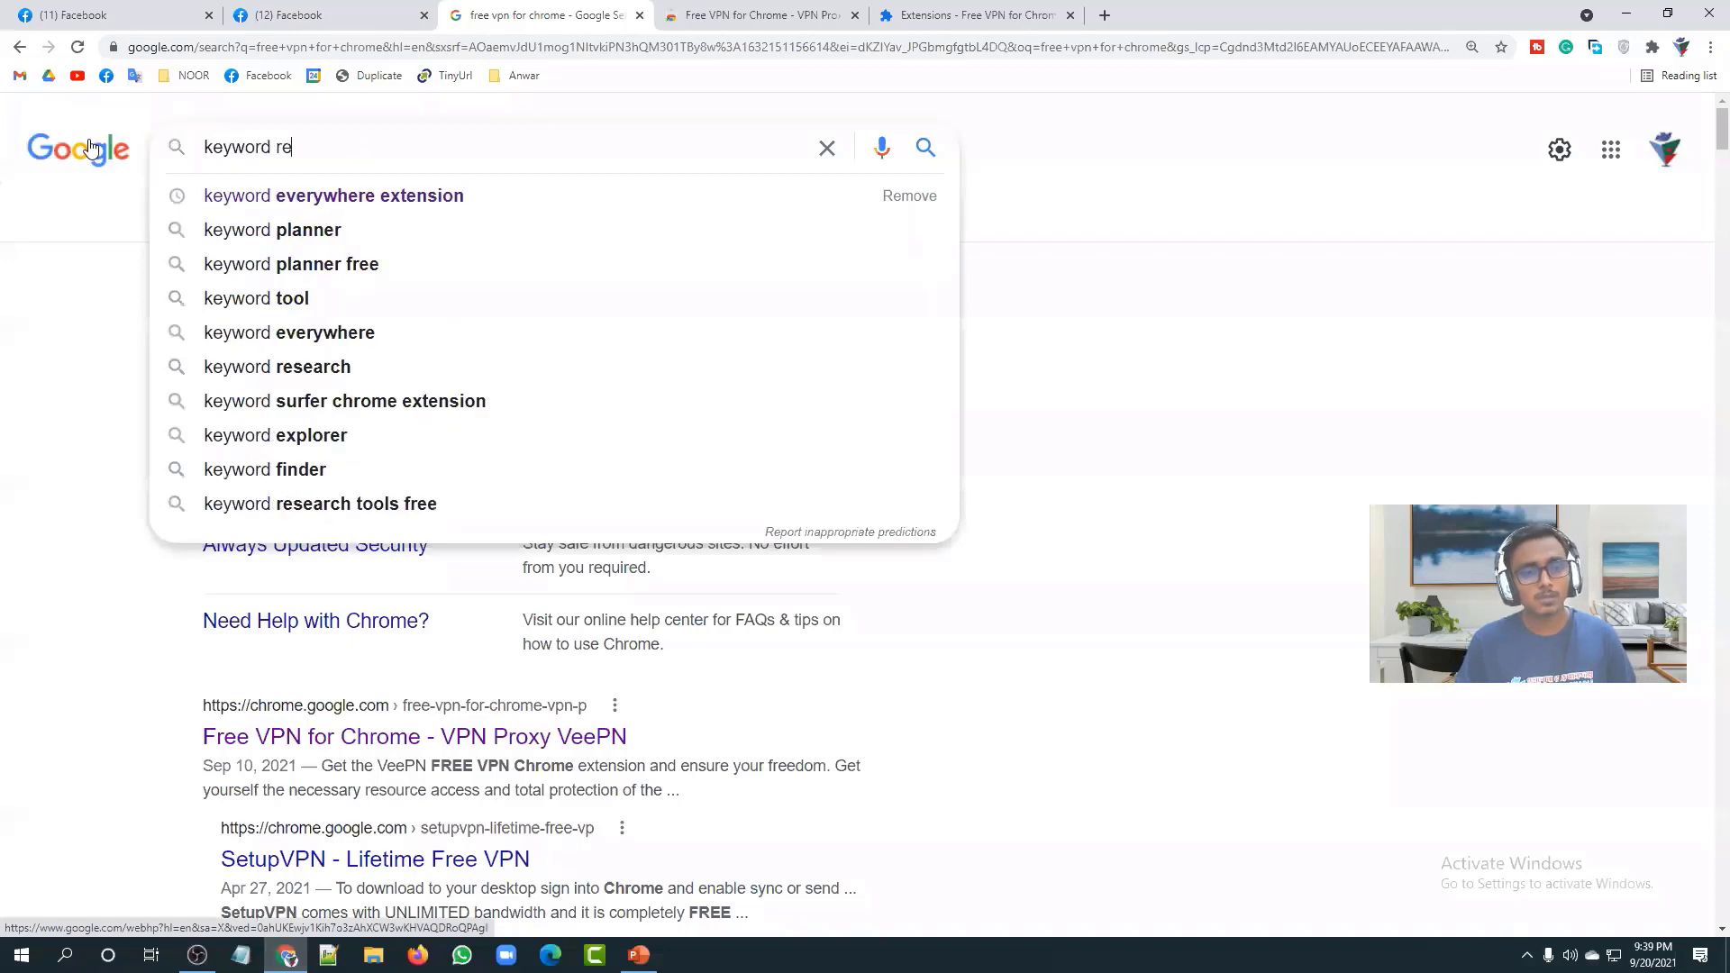
pyautogui.press('Down')
pyautogui.press('Down')
pyautogui.press('Down')
pyautogui.press('Down')
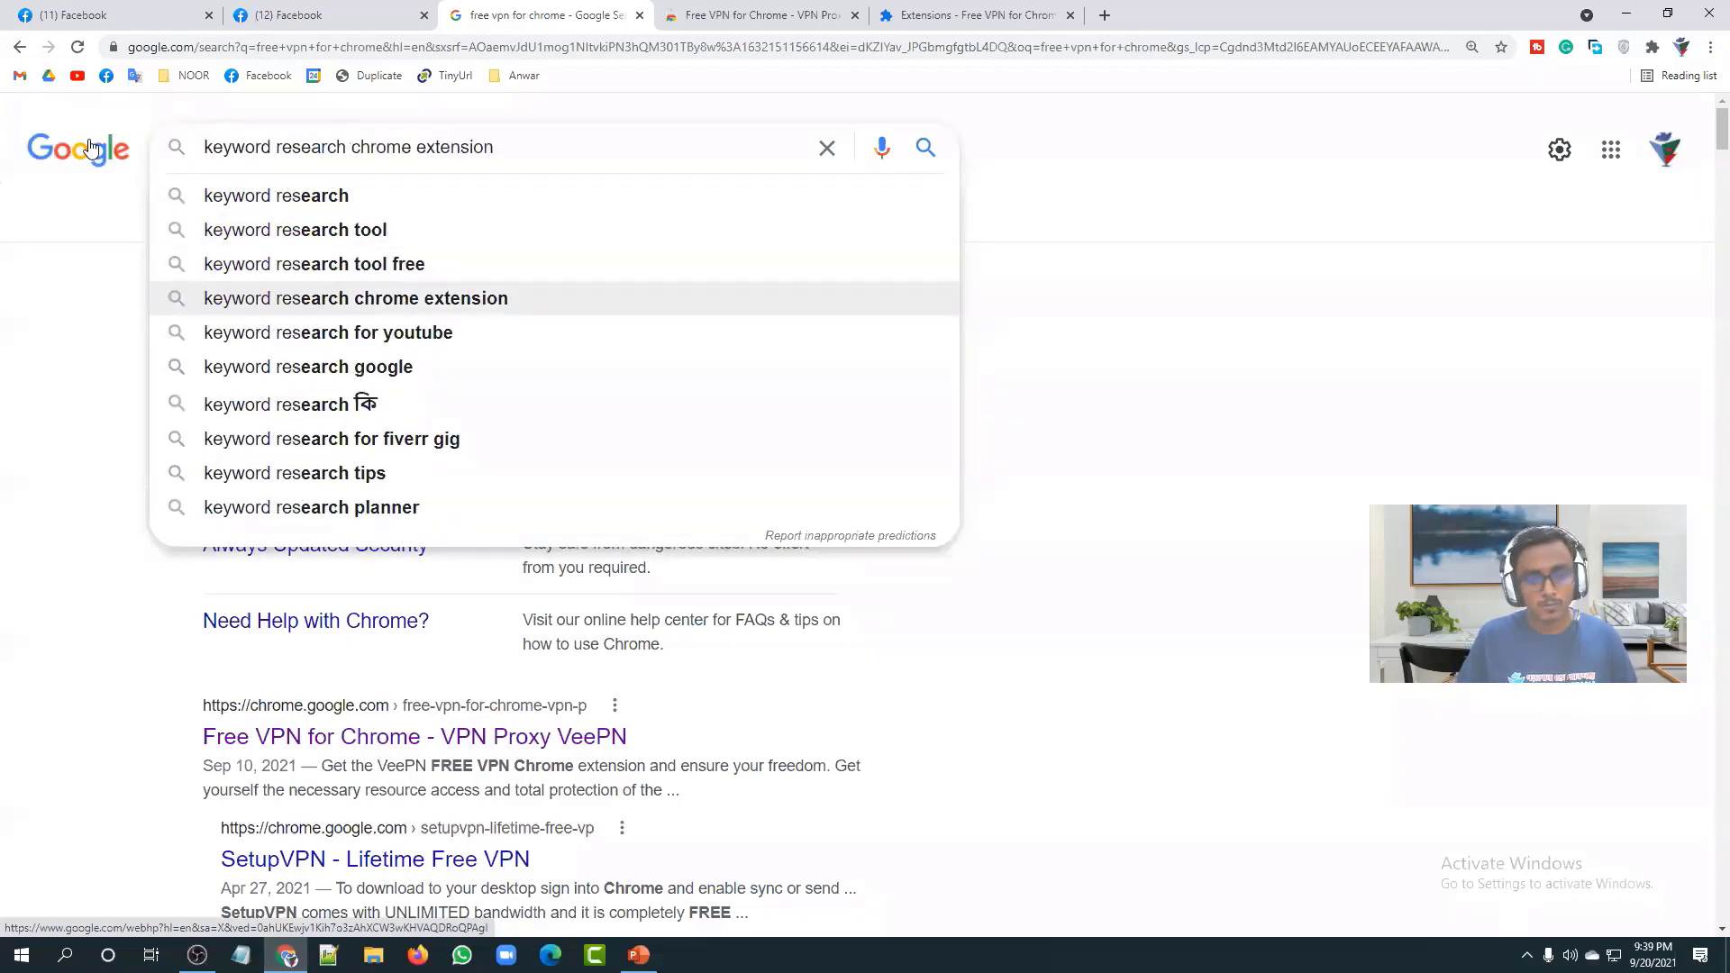
pyautogui.press('Return')
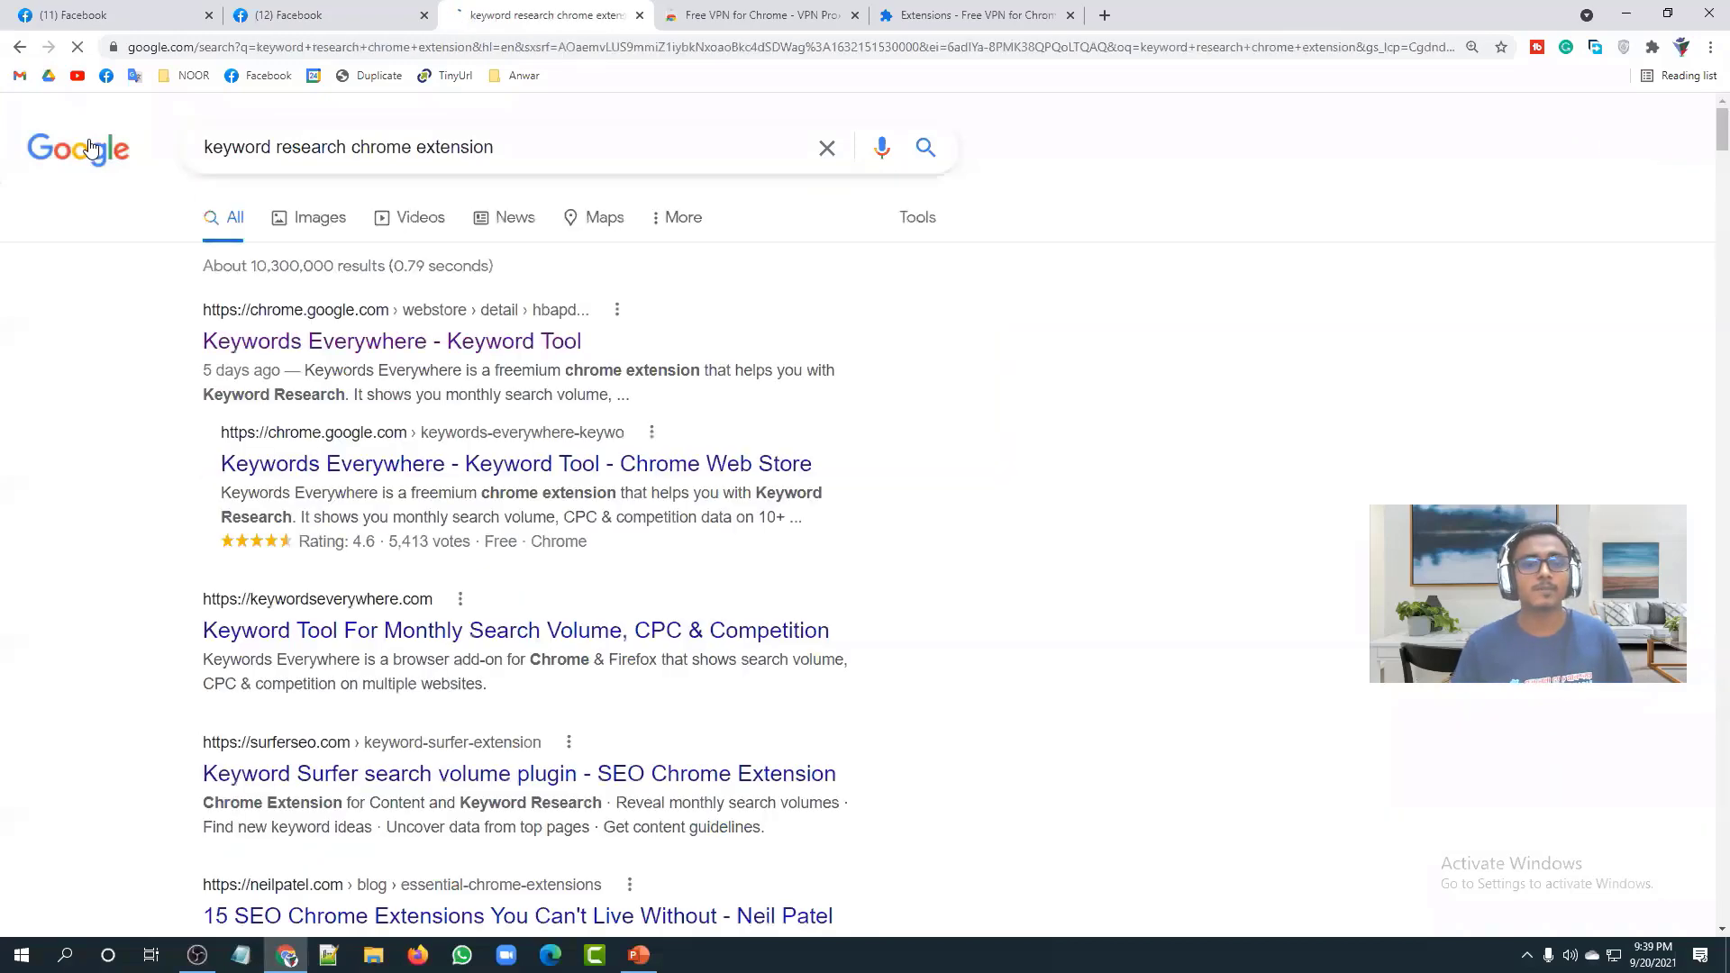
# Step: Browse the results for keyword research extensions, open the Keywords Everywhere - Keyword Tool store page in a new tab and highlight its name
pyautogui.scroll(-3, 140, 409)
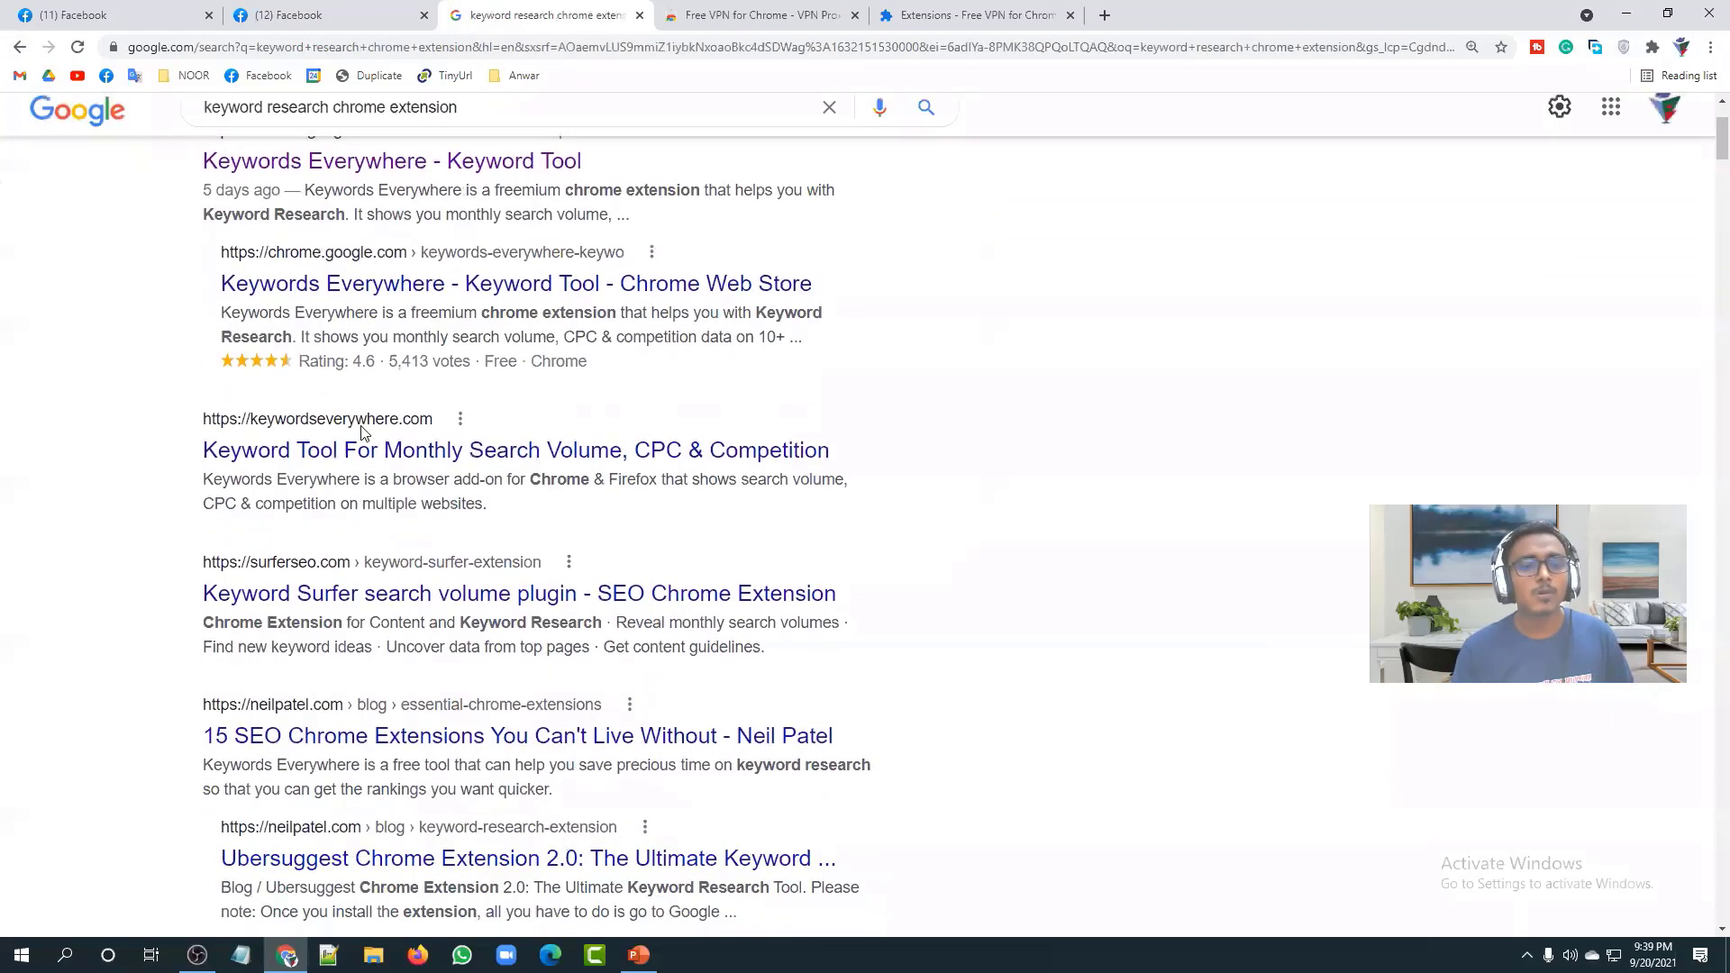
pyautogui.scroll(-10, 401, 448)
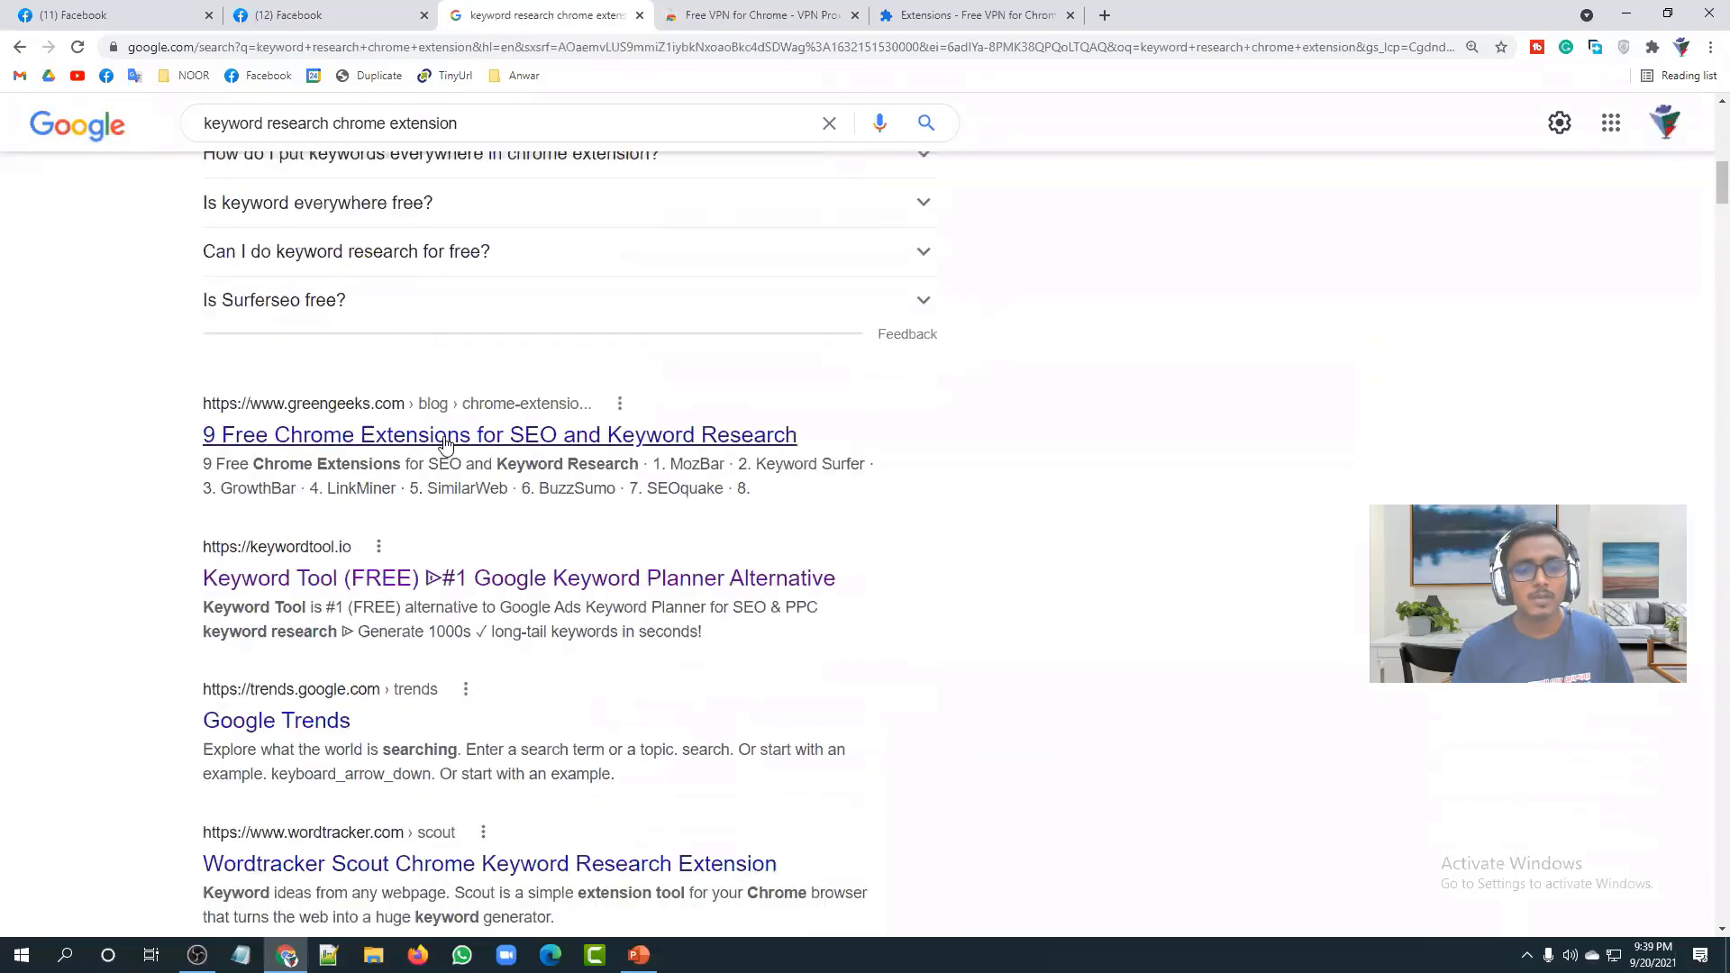
pyautogui.scroll(-10, 444, 442)
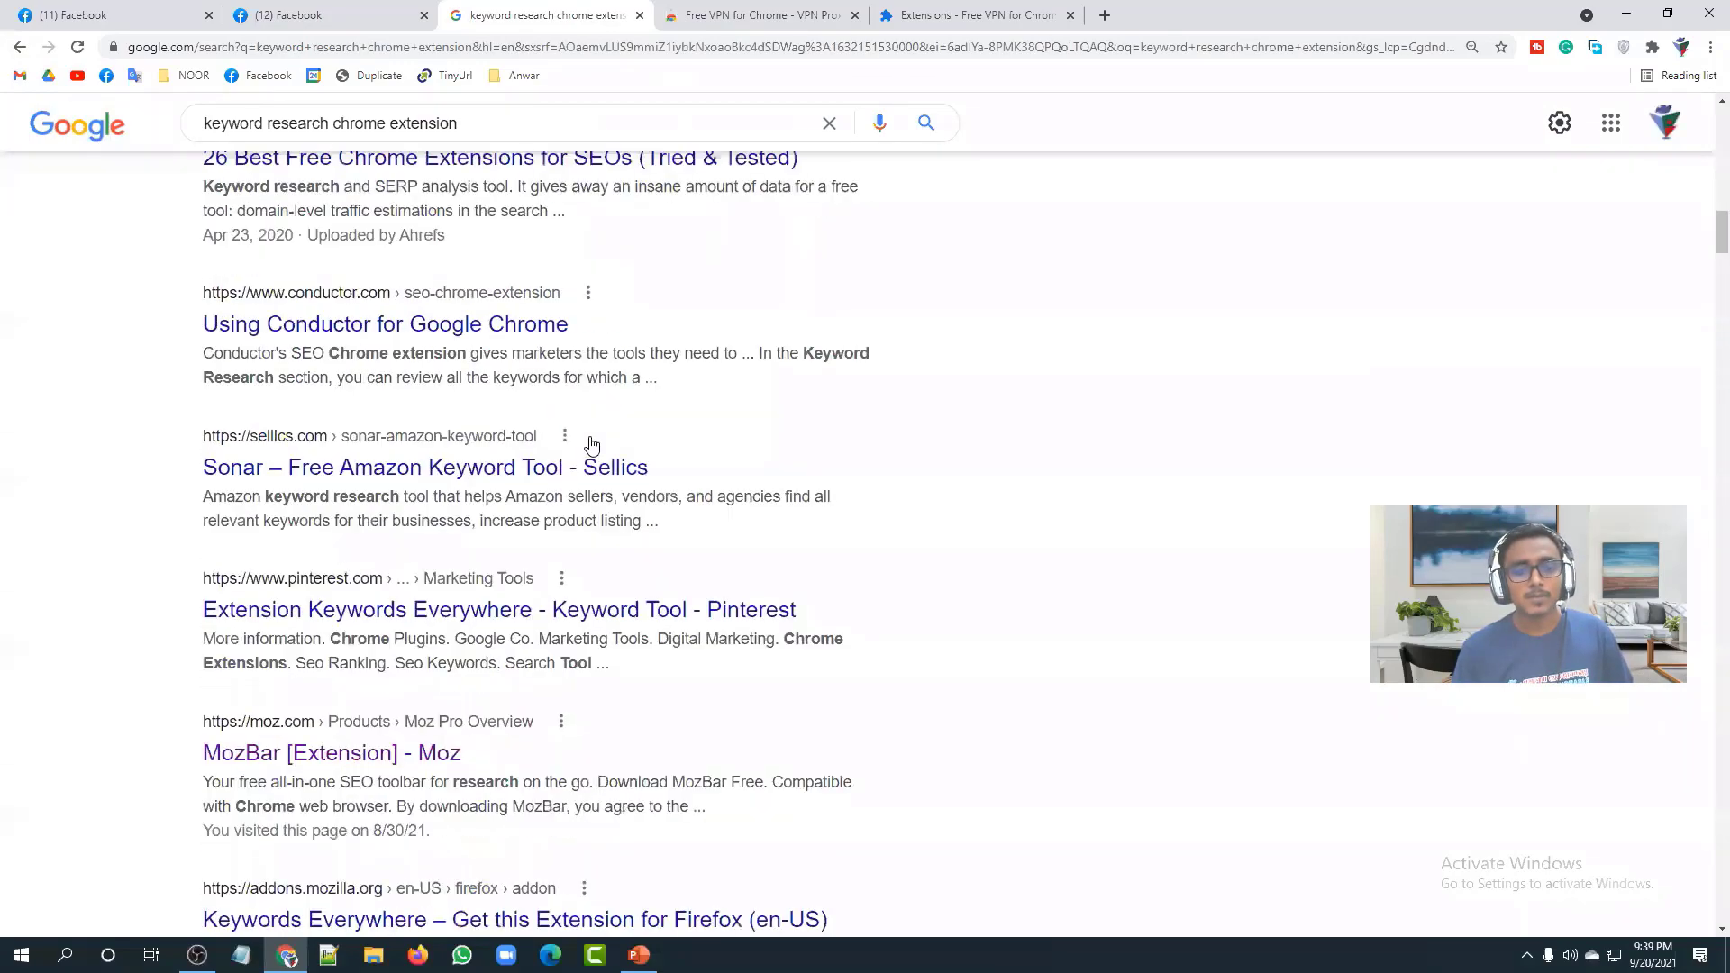
pyautogui.scroll(-18, 628, 479)
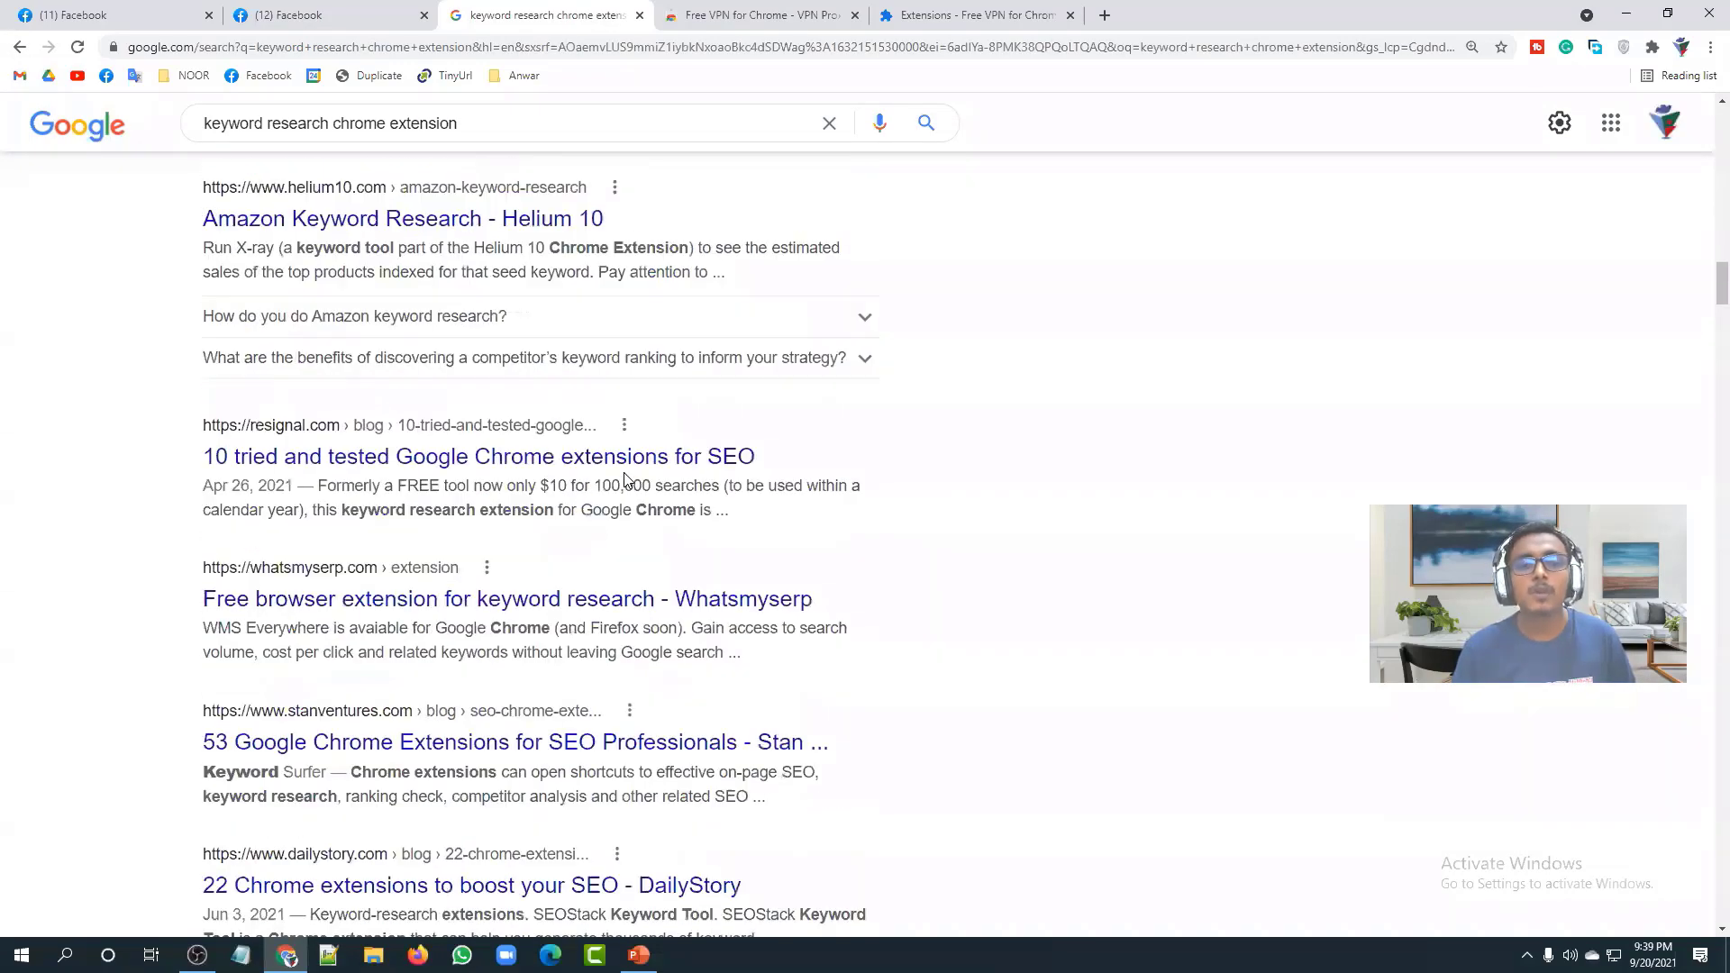
pyautogui.scroll(-15, 628, 477)
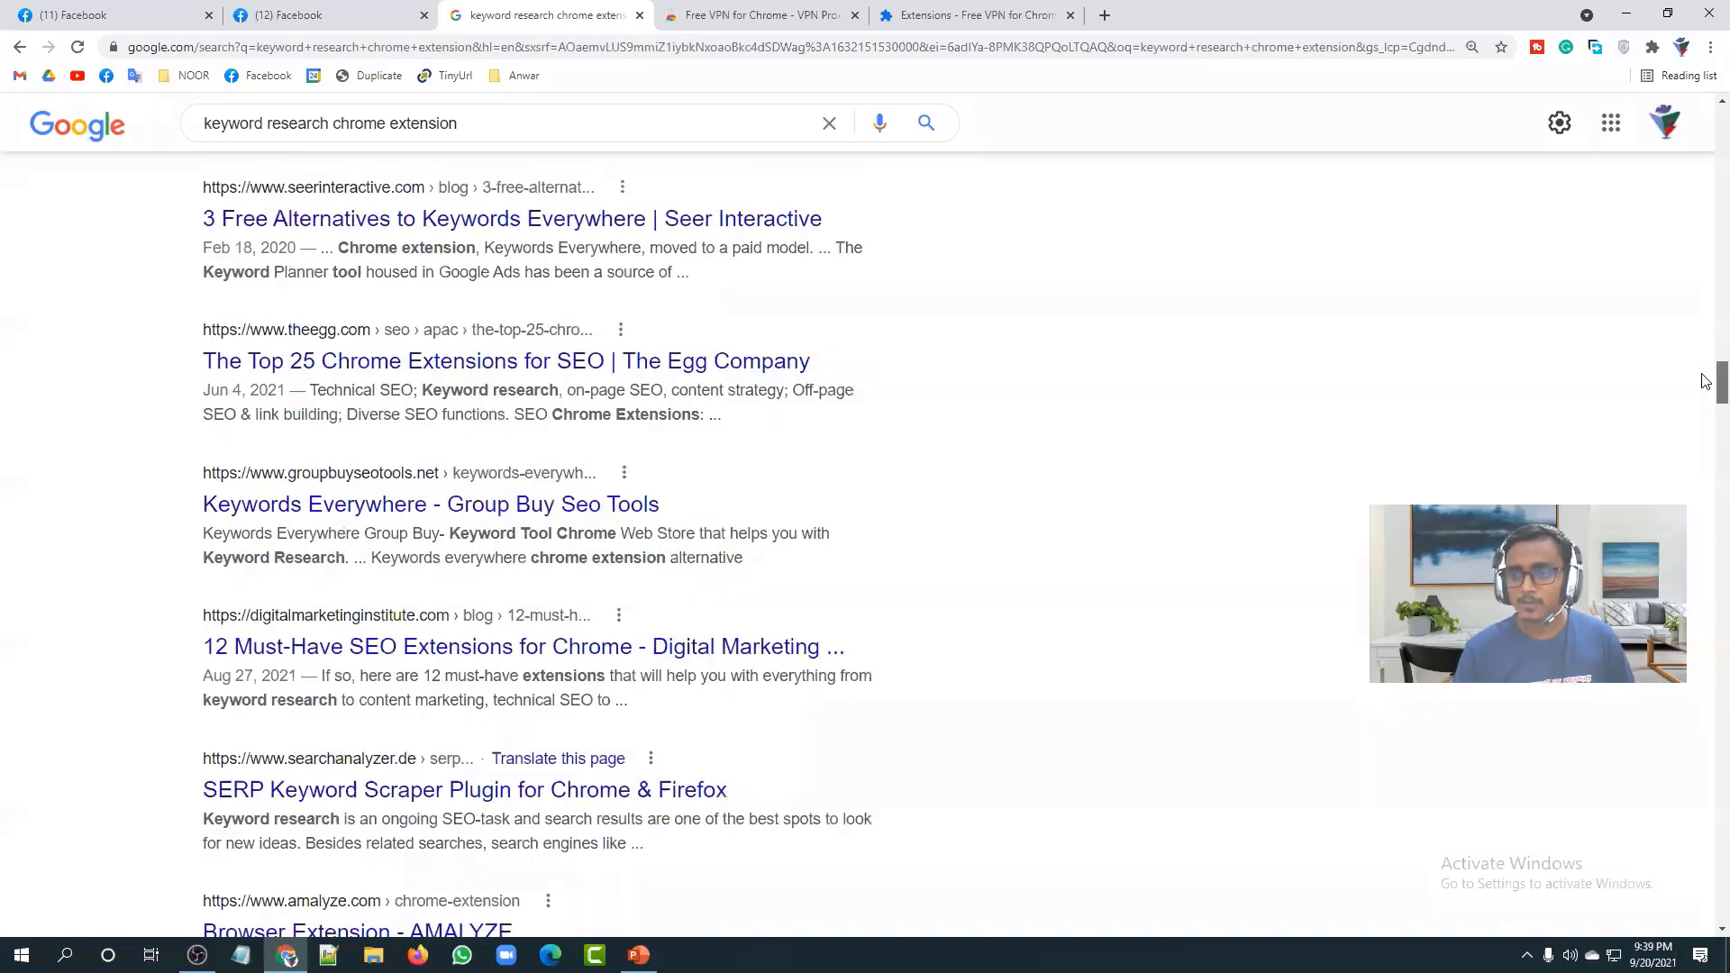
pyautogui.moveTo(1719, 380); pyautogui.dragTo(1702, 126)
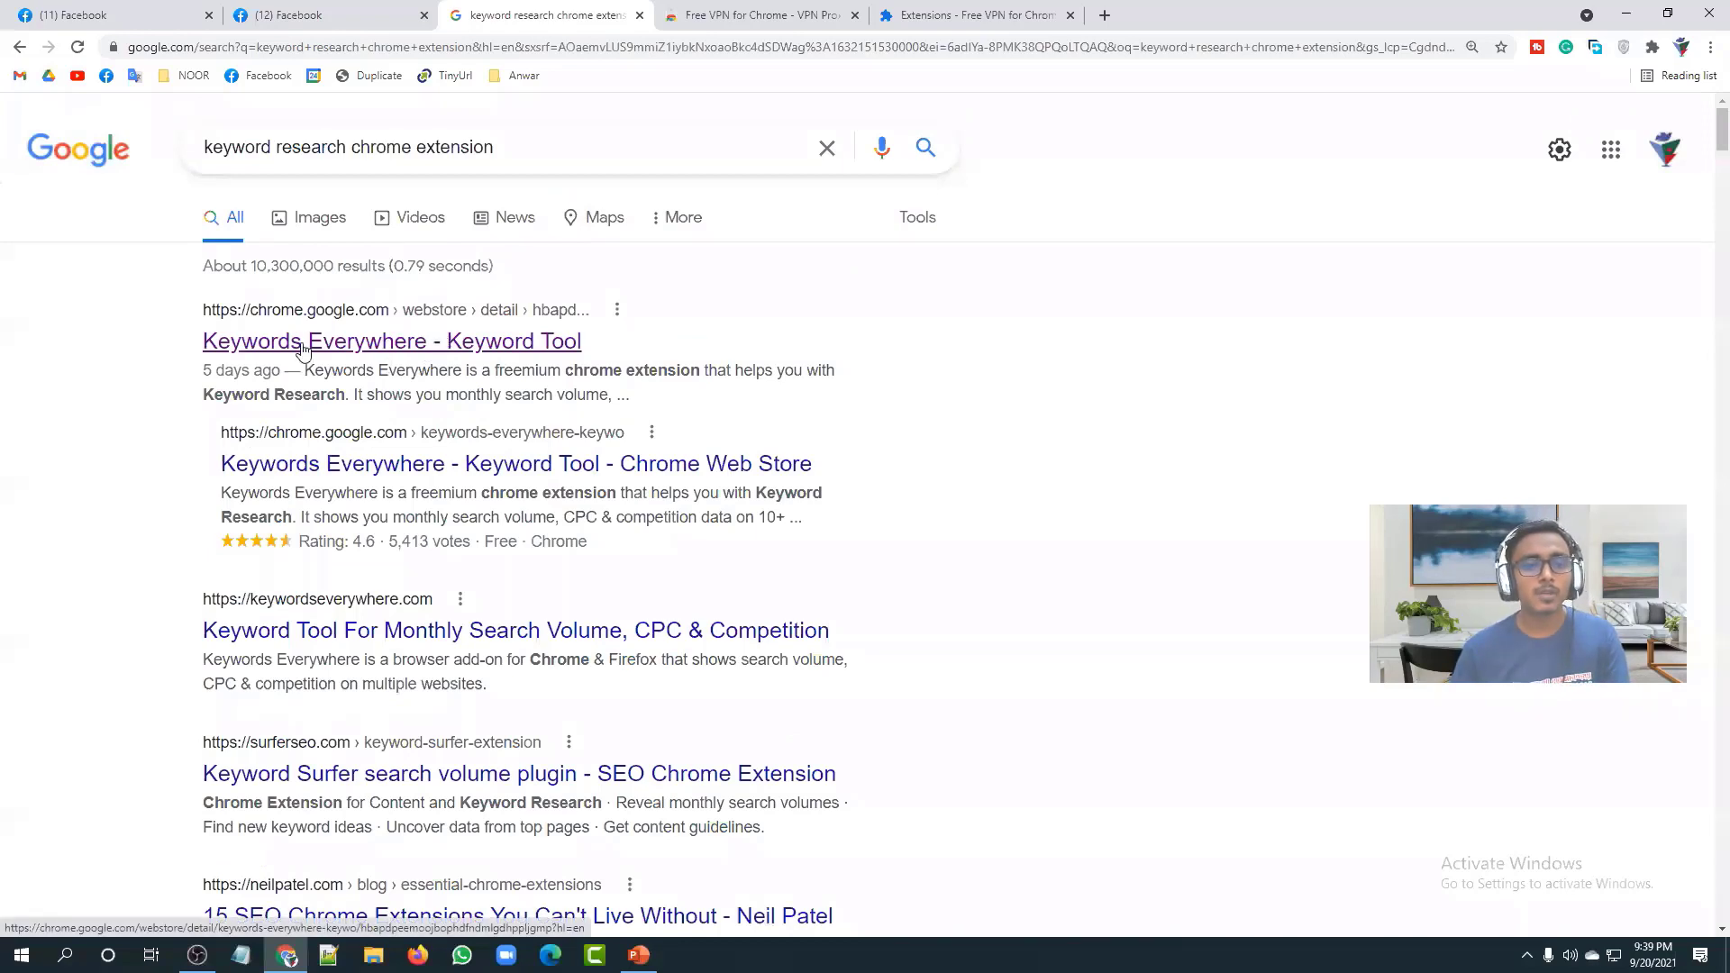
pyautogui.middleClick(335, 346)
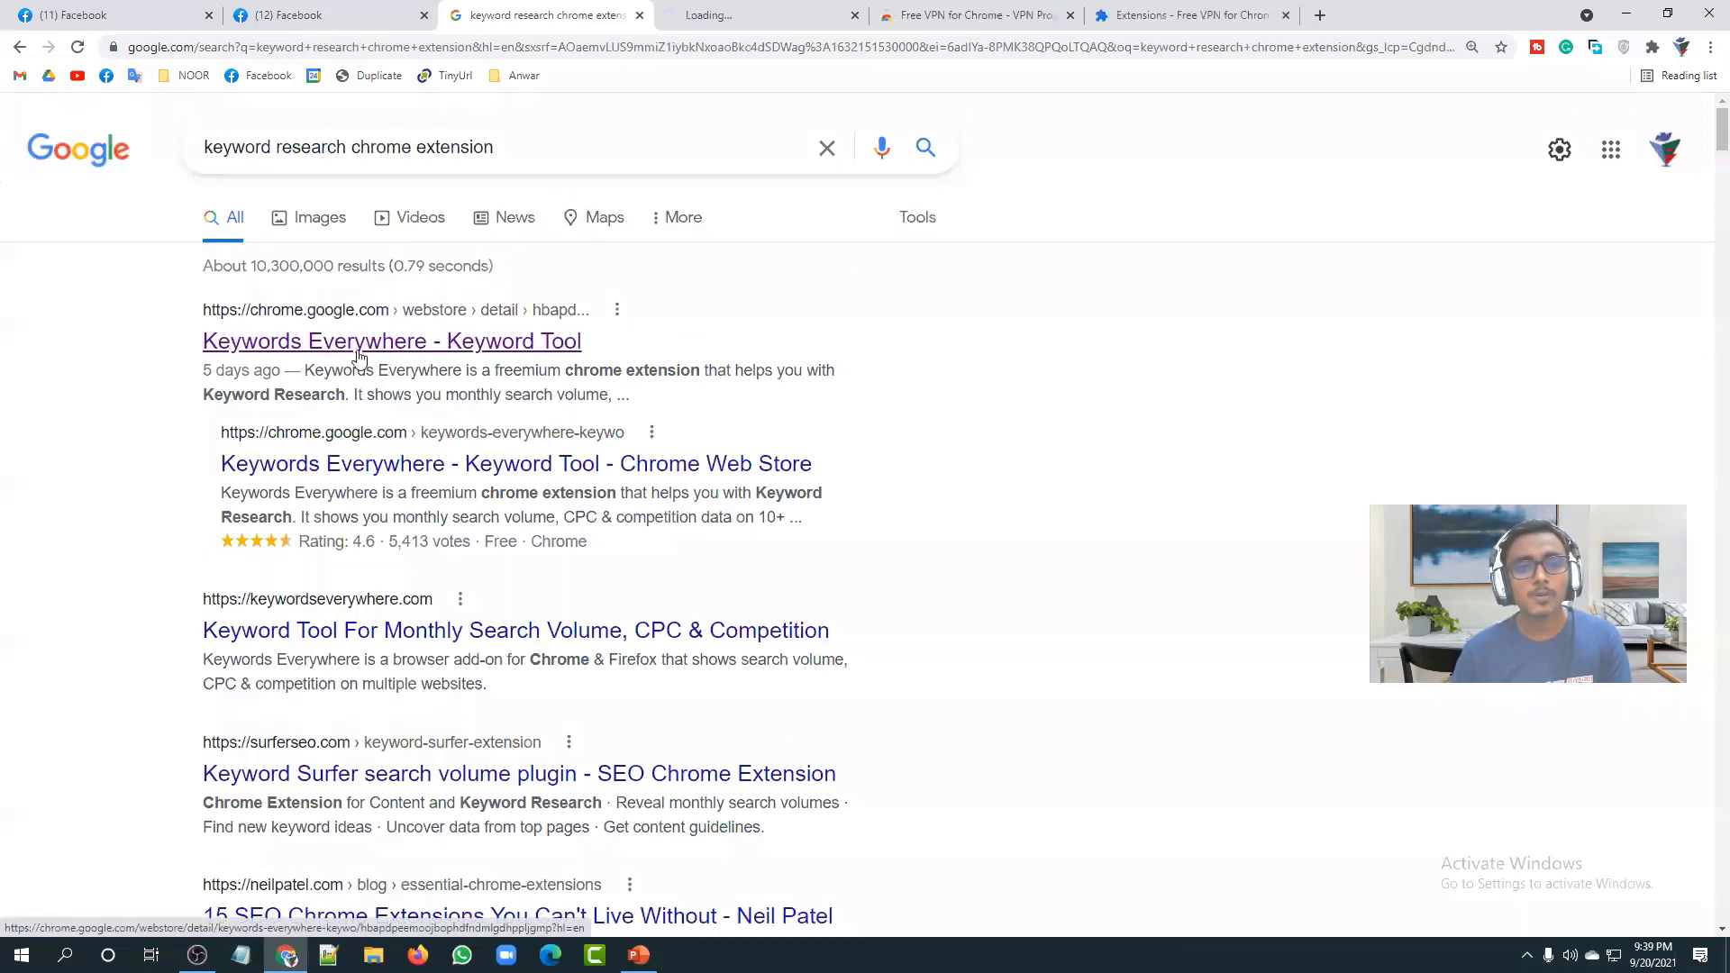
pyautogui.click(757, 14)
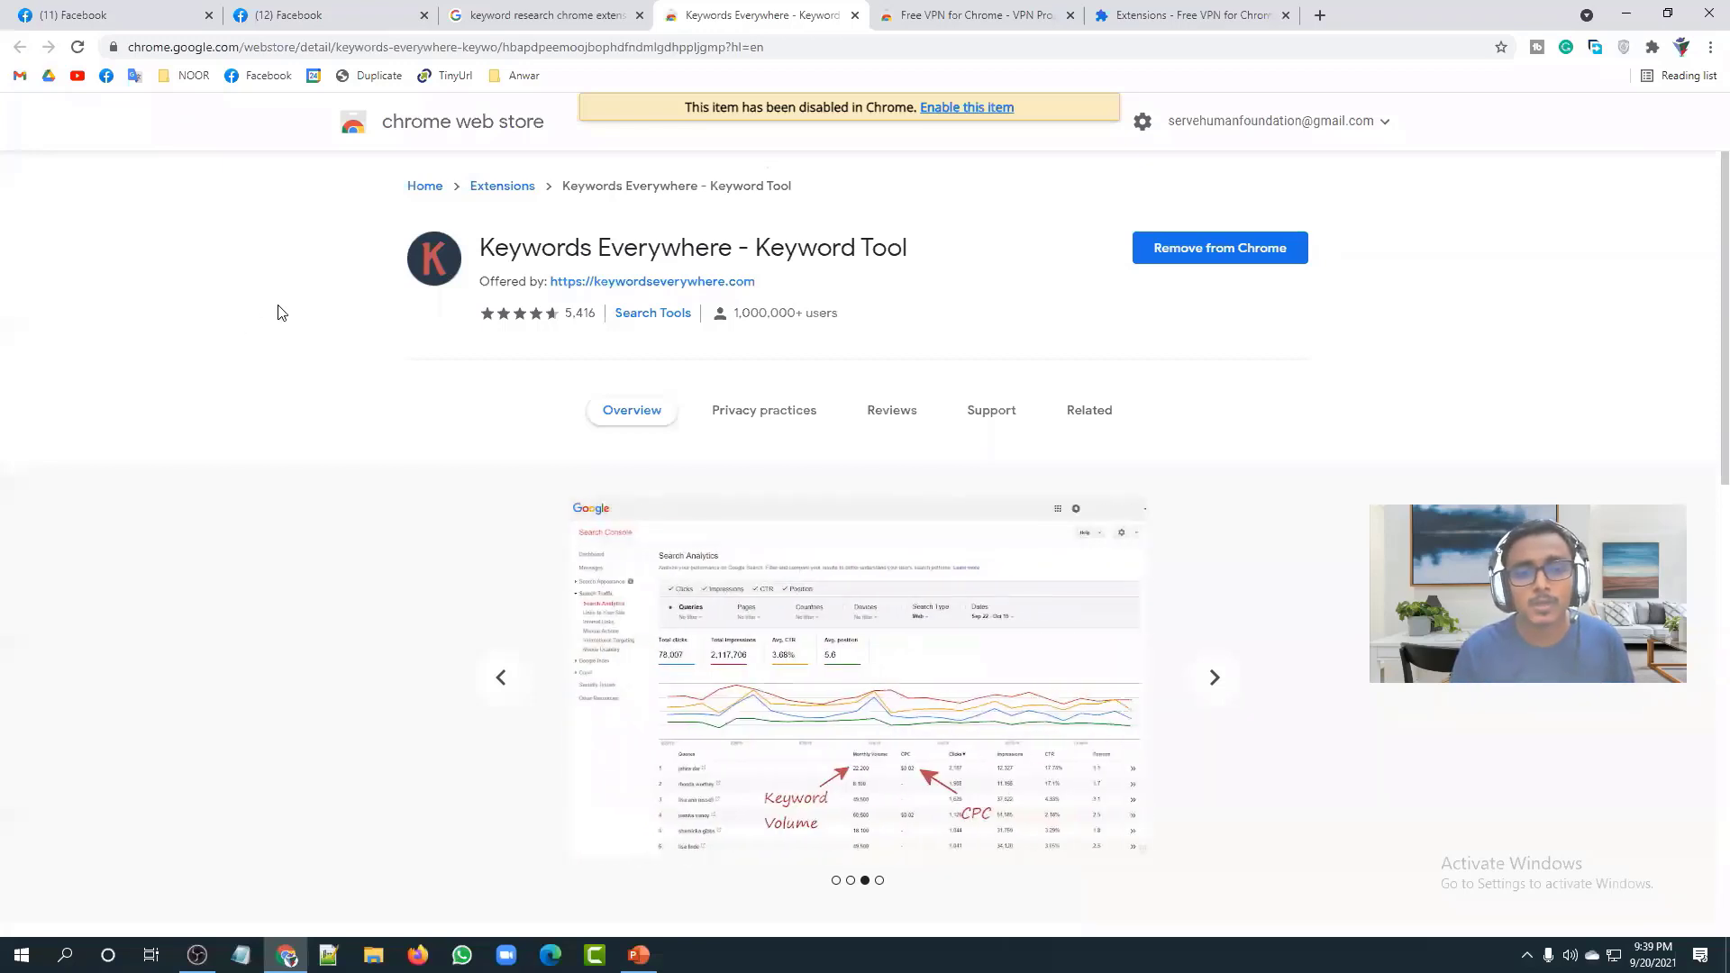
pyautogui.moveTo(478, 249); pyautogui.dragTo(815, 250)
pyautogui.click(1410, 243)
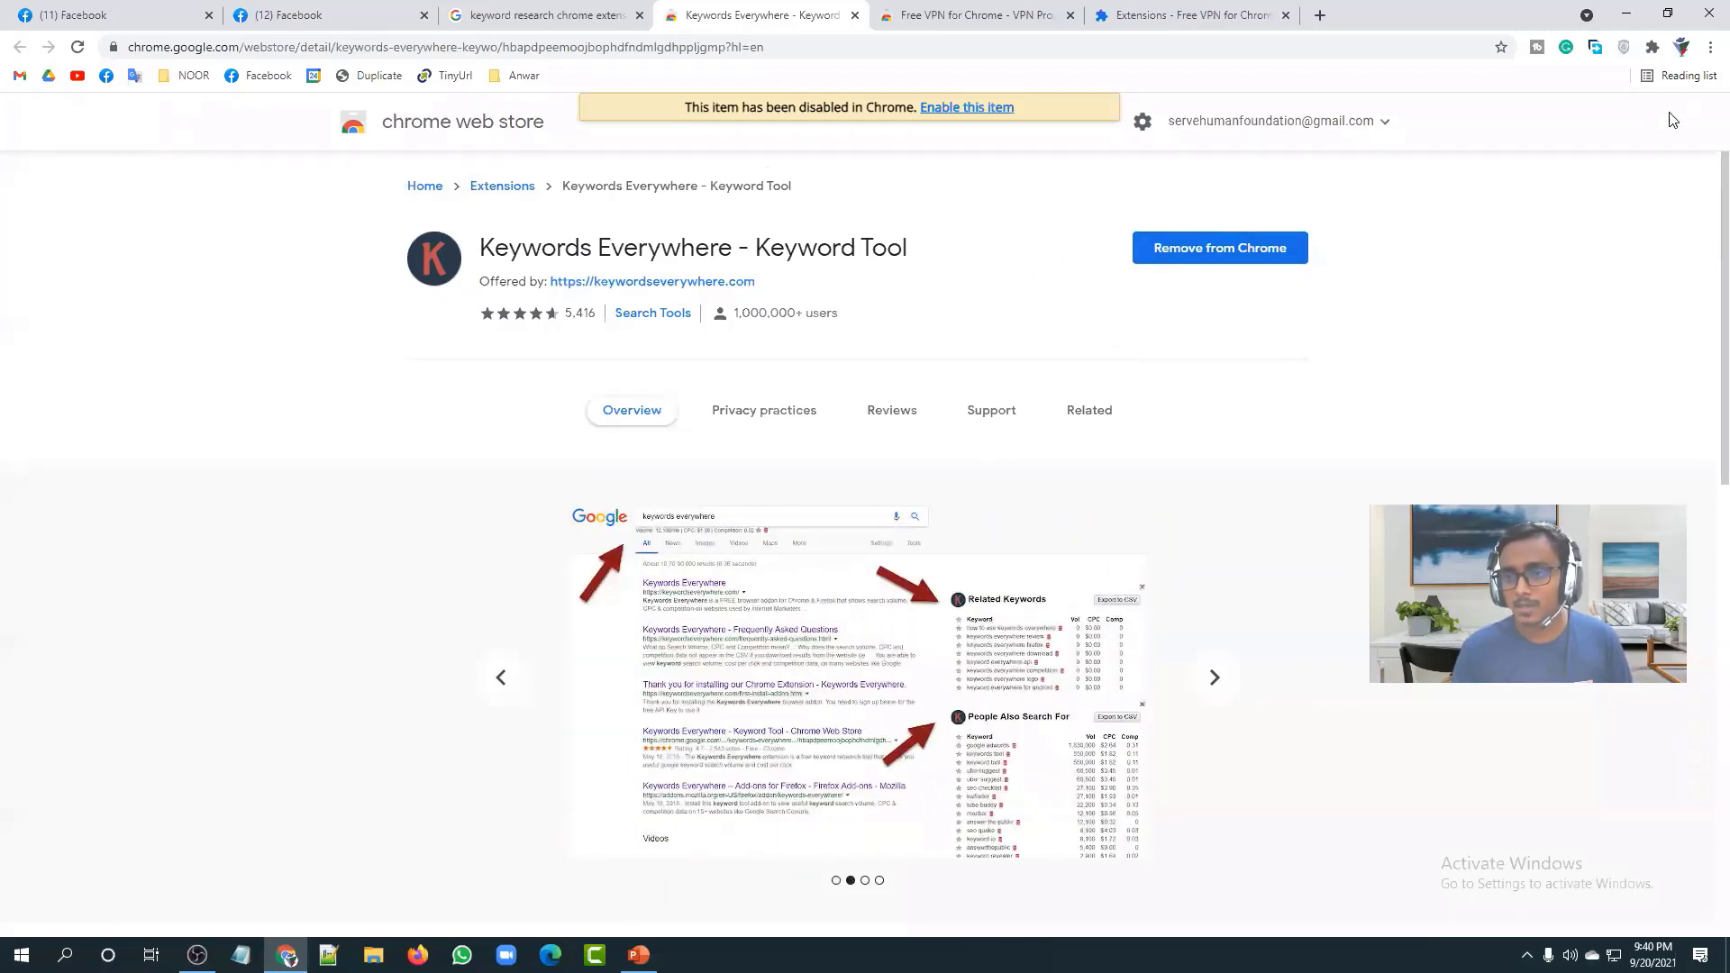
# Step: Open Chrome's extension manager and enable the Keywords Everywhere - Keyword Tool extension
pyautogui.click(1651, 49)
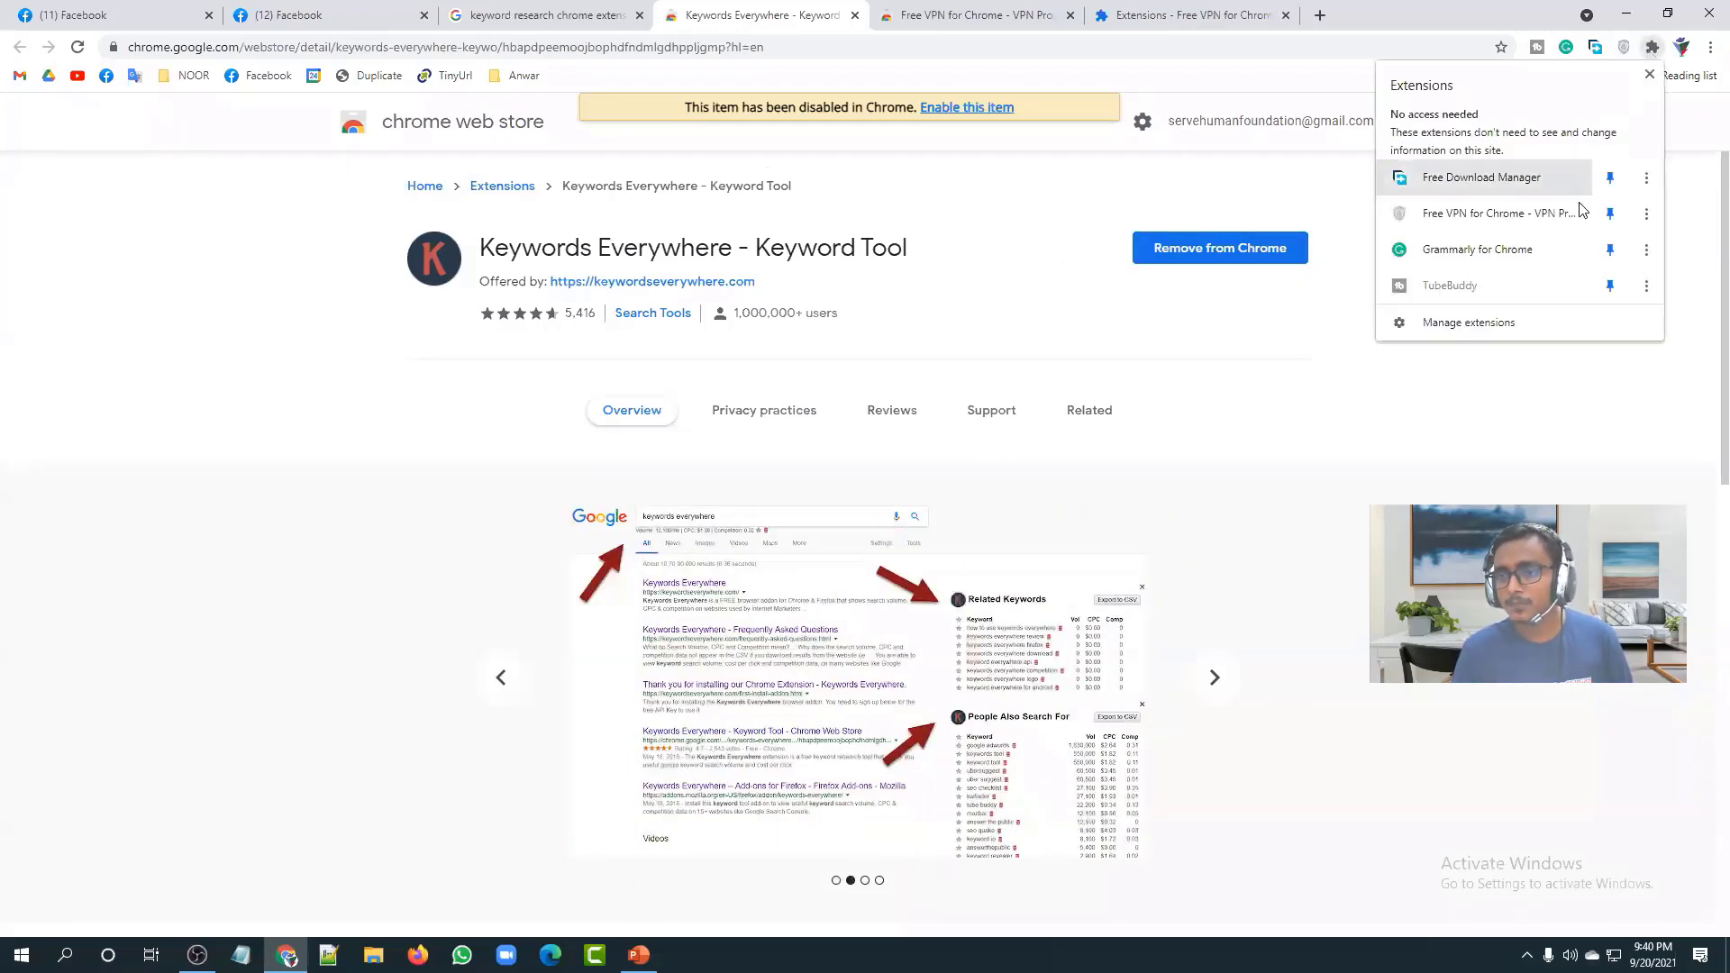
pyautogui.click(1478, 324)
pyautogui.scroll(-3, 881, 442)
pyautogui.scroll(-3, 880, 441)
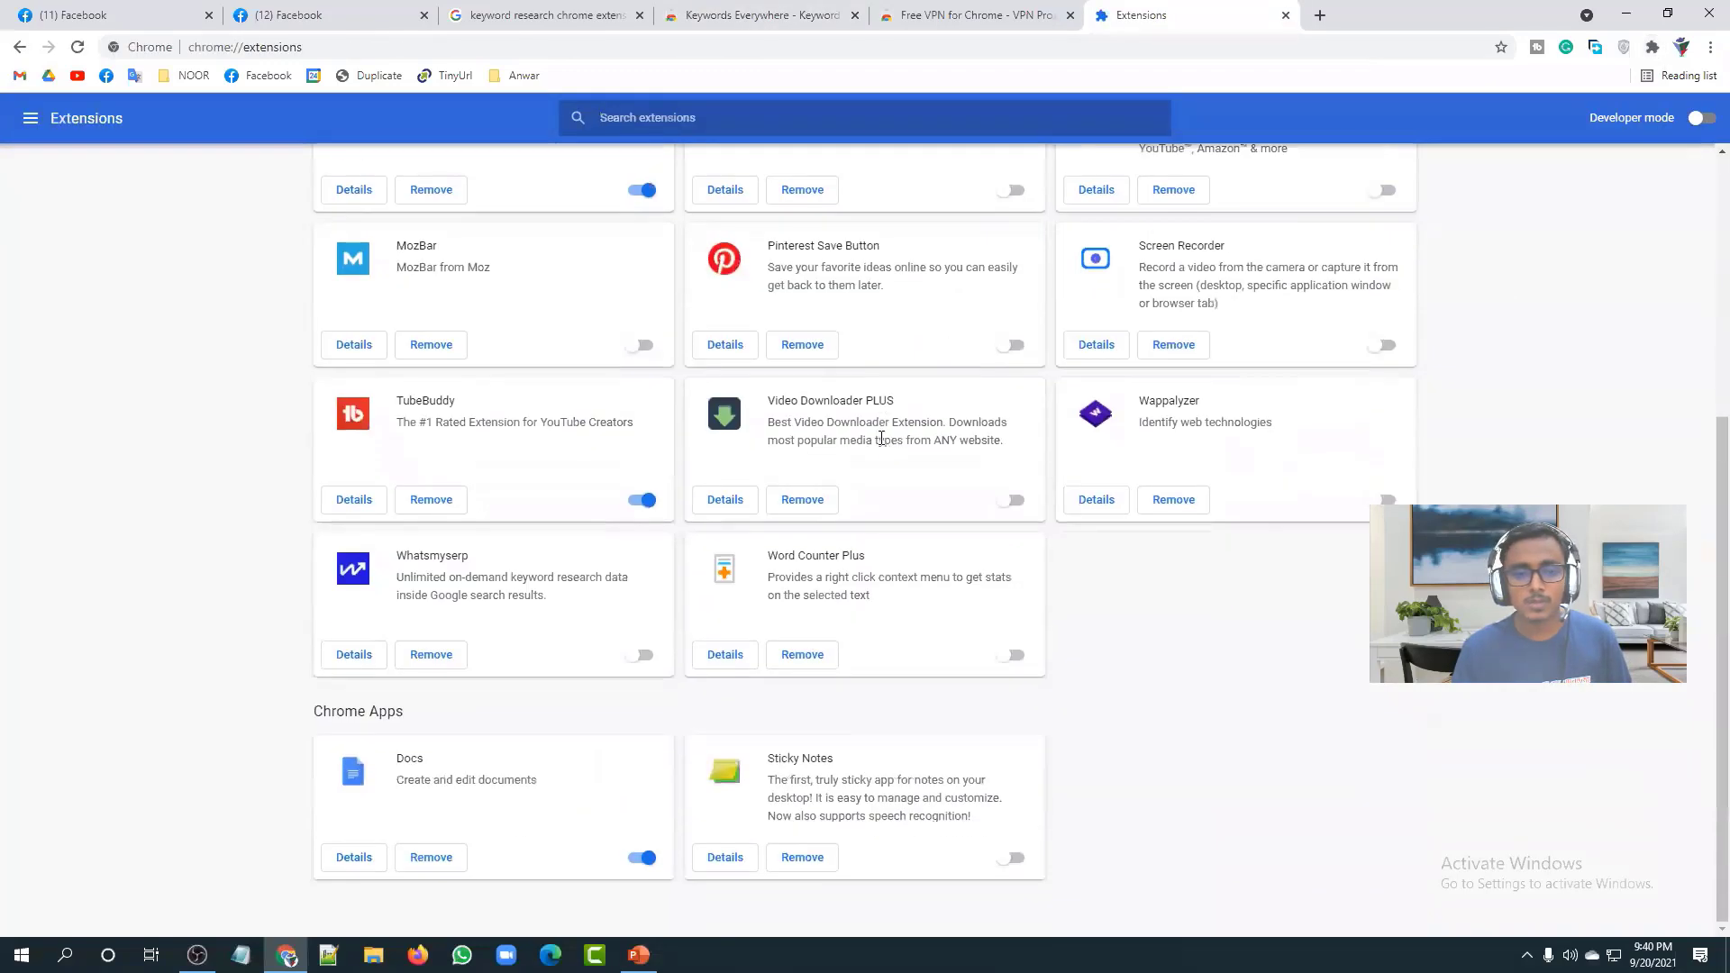
pyautogui.scroll(5, 505, 533)
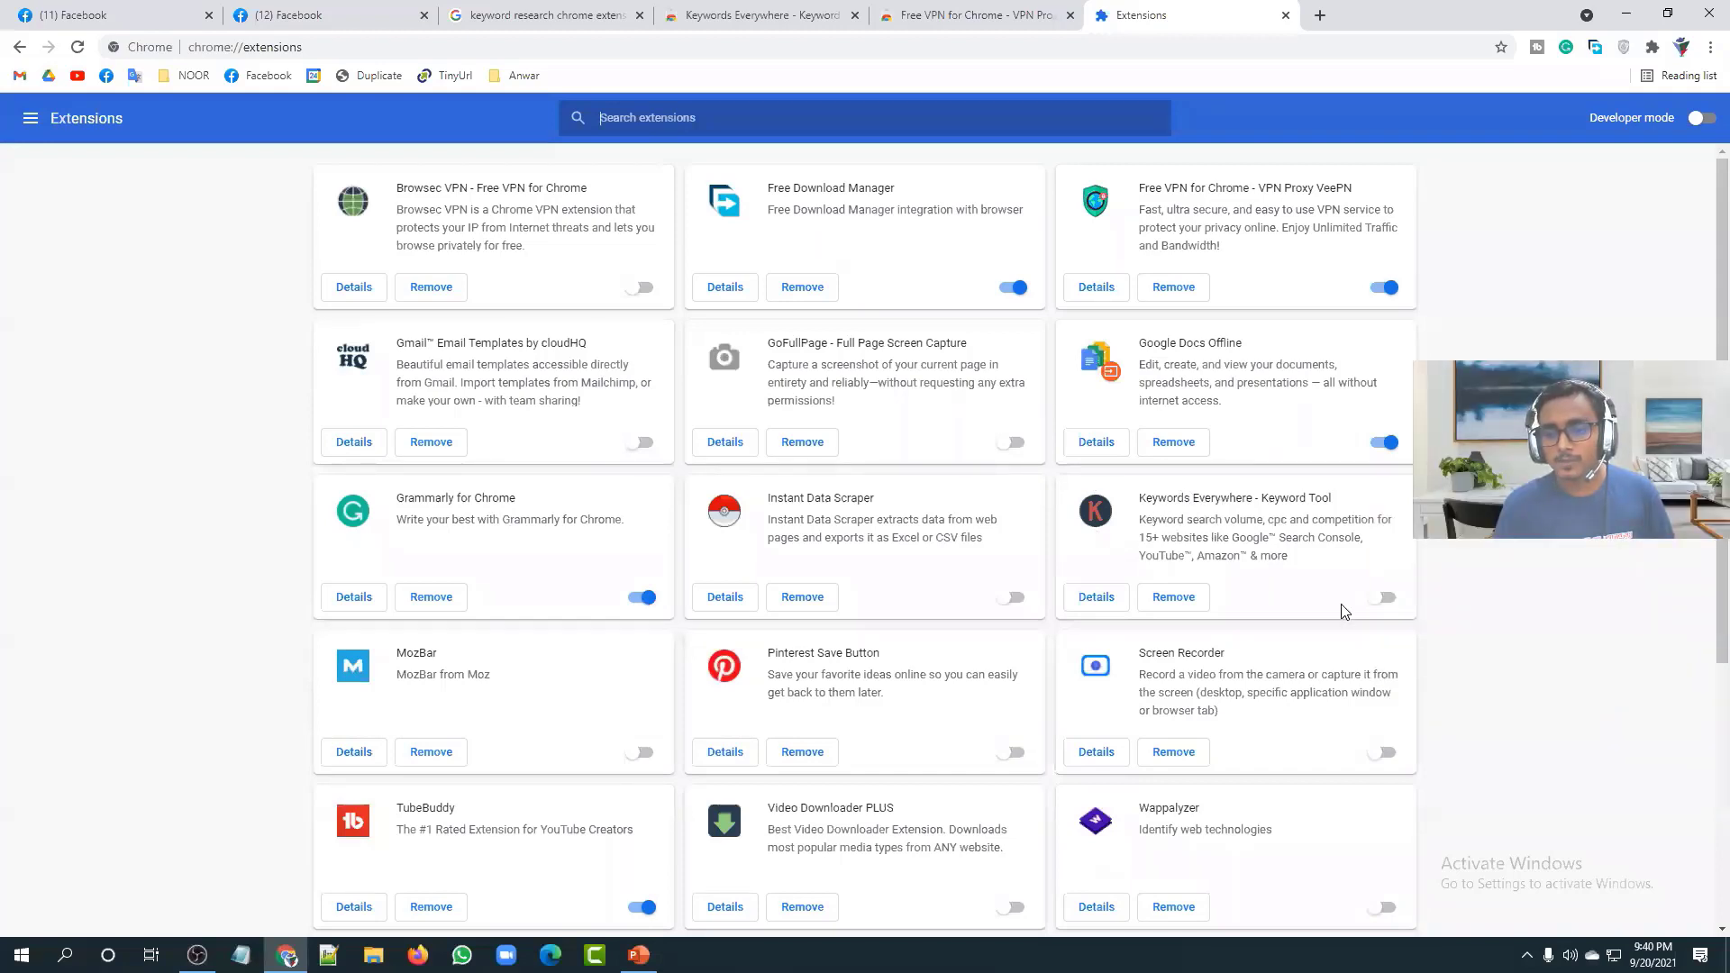
pyautogui.click(1378, 600)
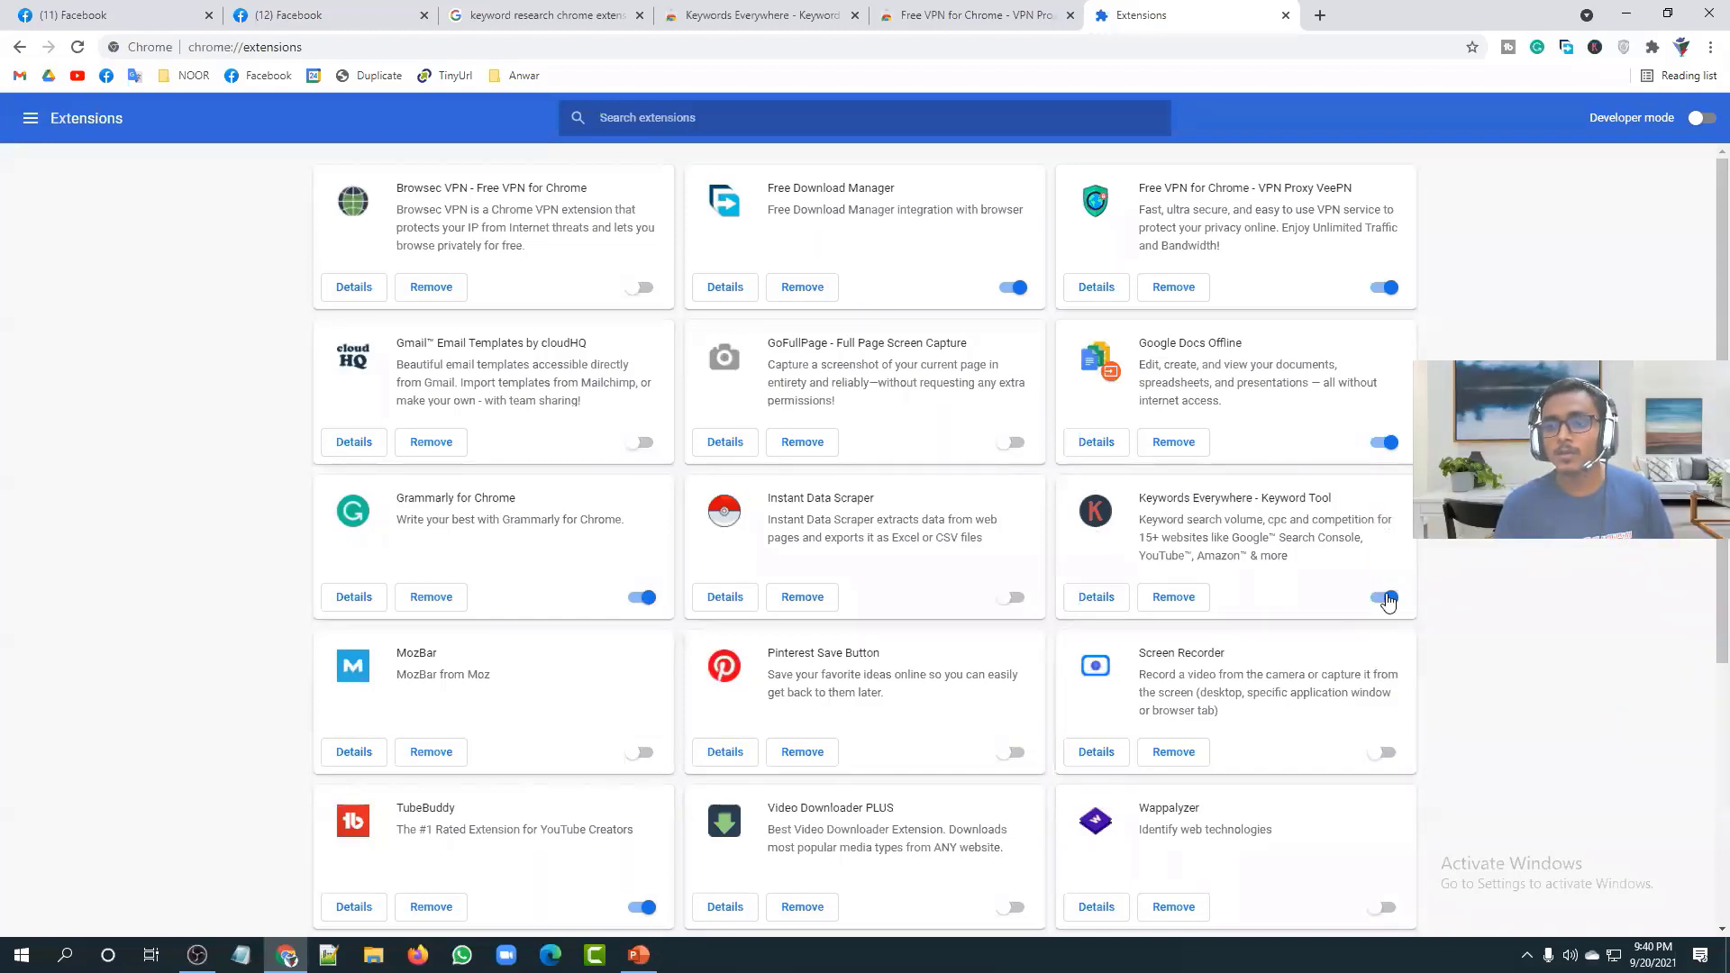
# Step: Return to the Keywords Everywhere store page and point out the notice about the item being disabled in Chrome
pyautogui.click(948, 18)
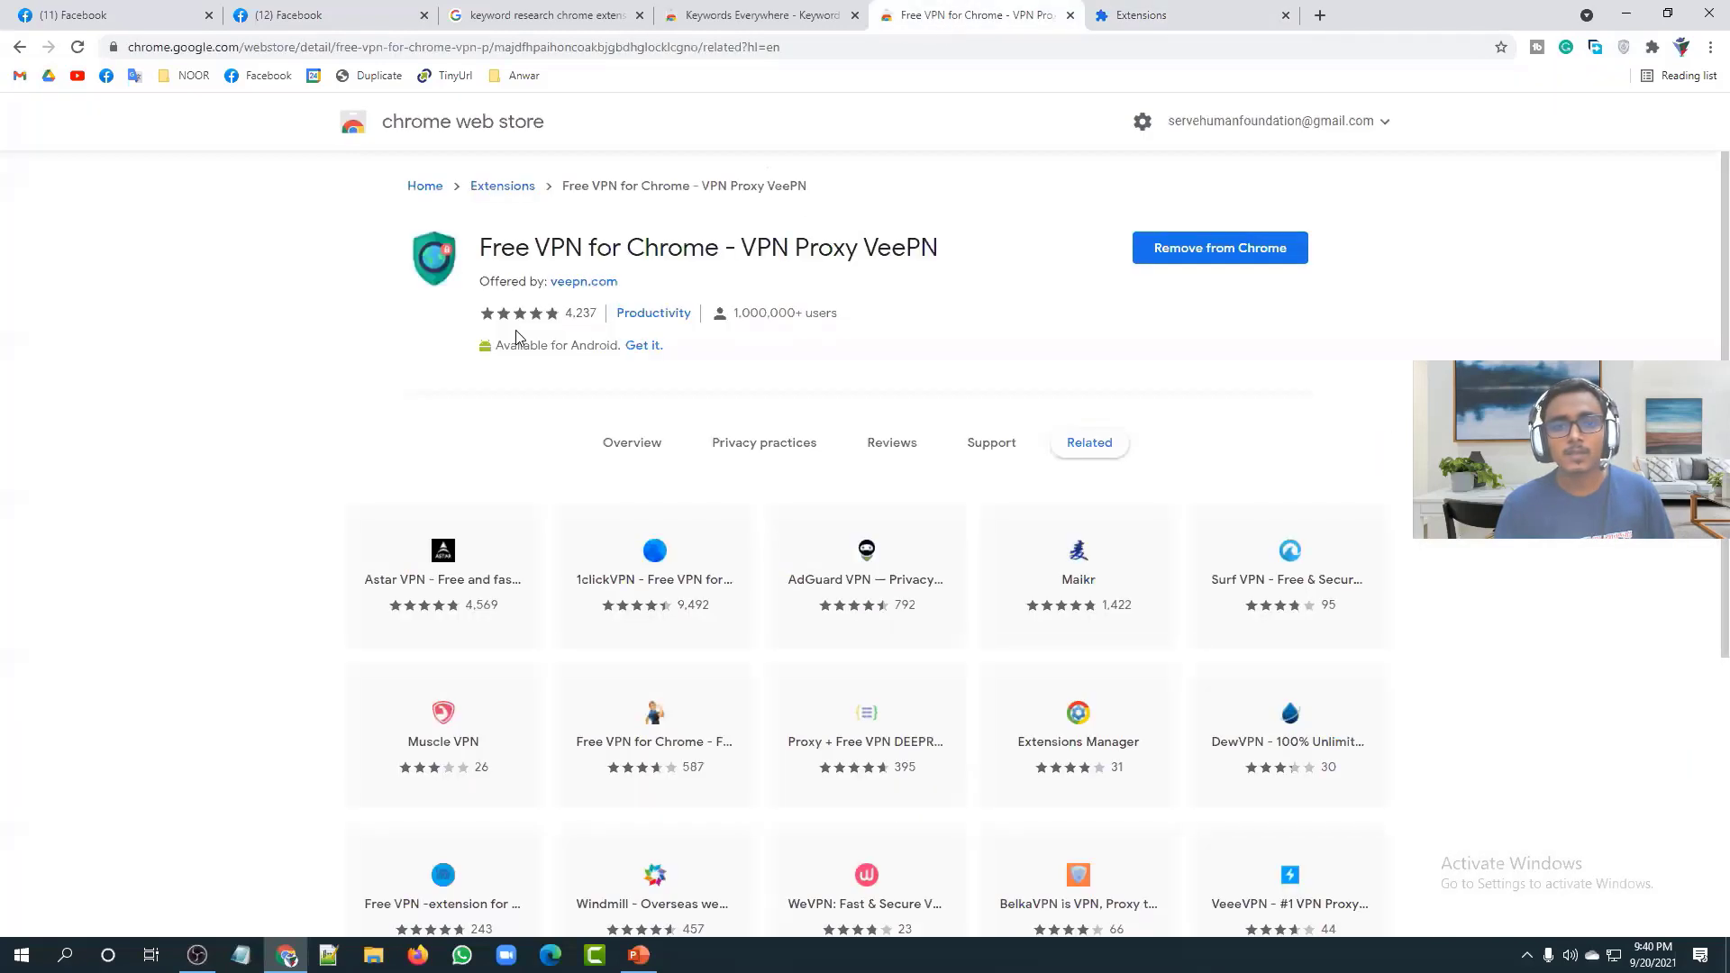
pyautogui.click(762, 15)
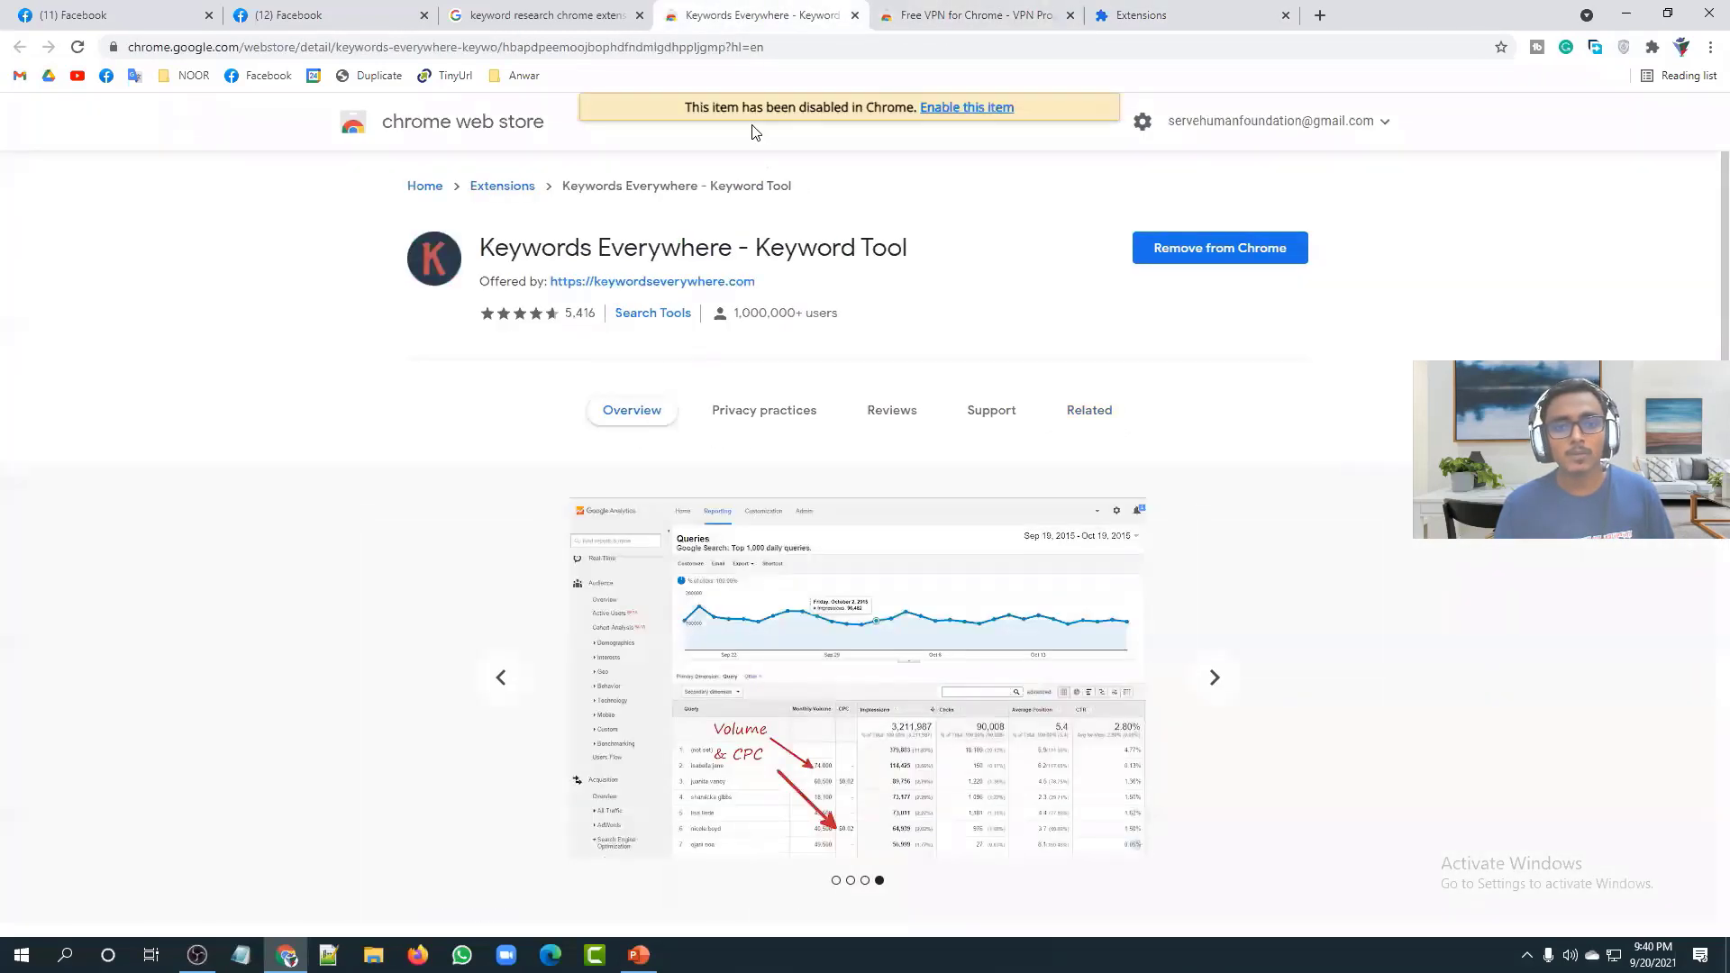
pyautogui.moveTo(682, 117); pyautogui.dragTo(906, 114)
pyautogui.click(906, 114)
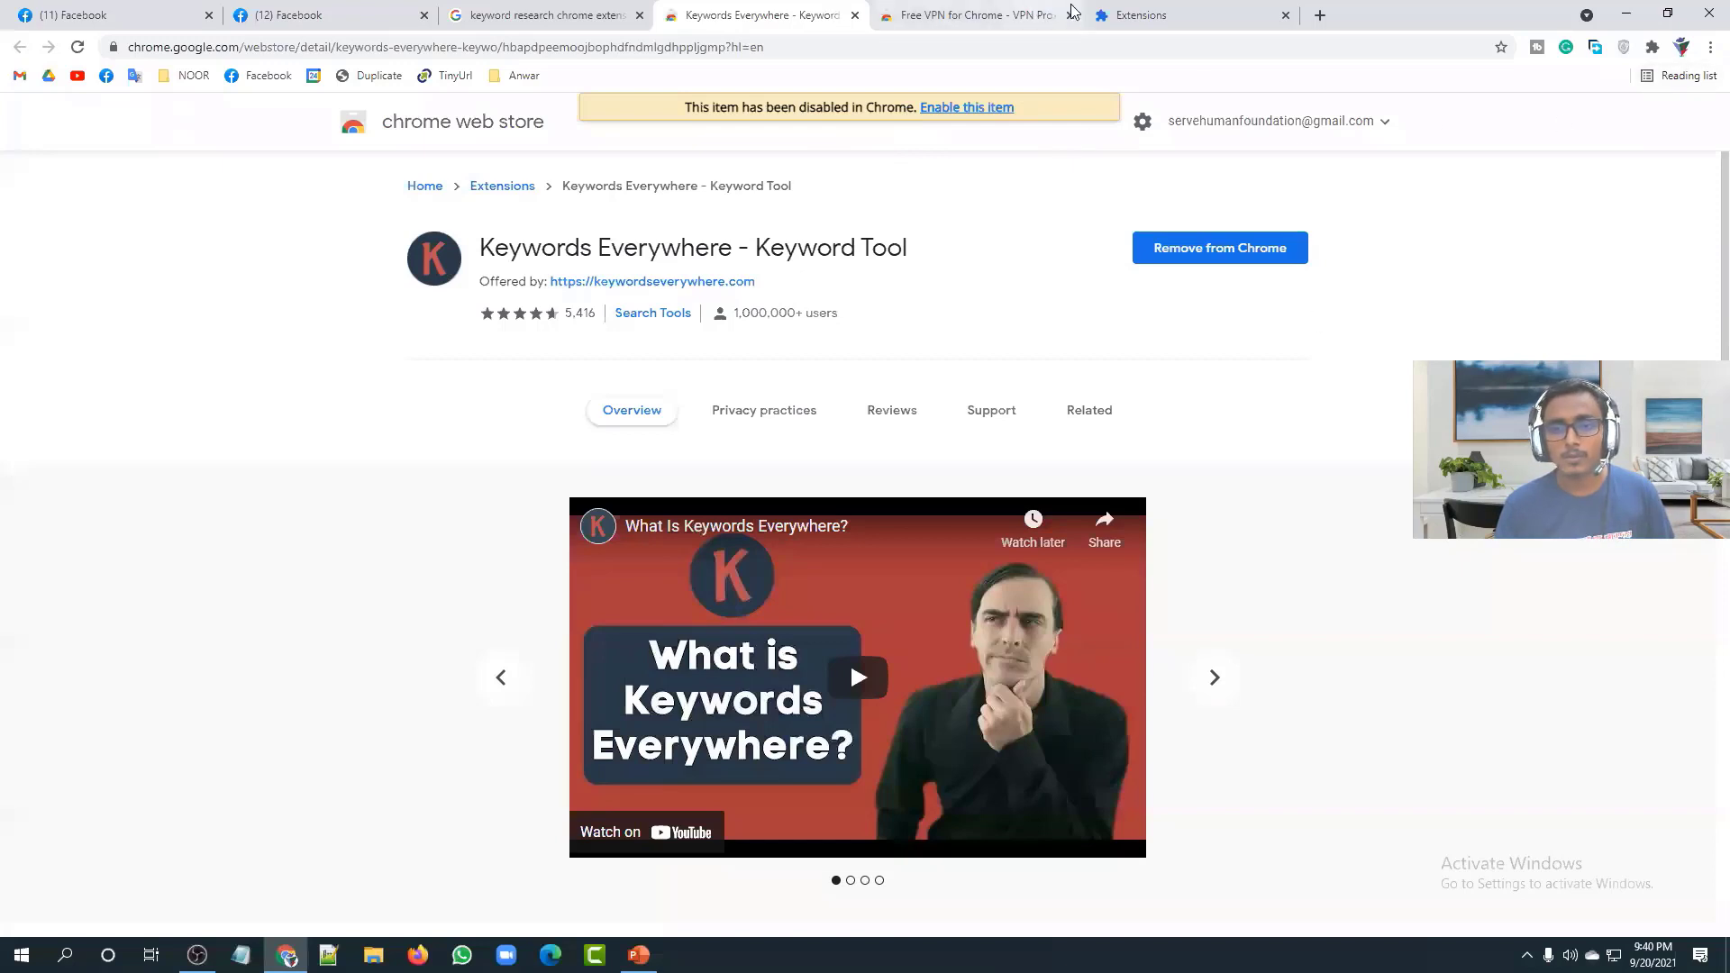
# Step: Turn on Keywords Everywhere again in the extension manager and reload its store page
pyautogui.click(1156, 11)
pyautogui.click(1381, 599)
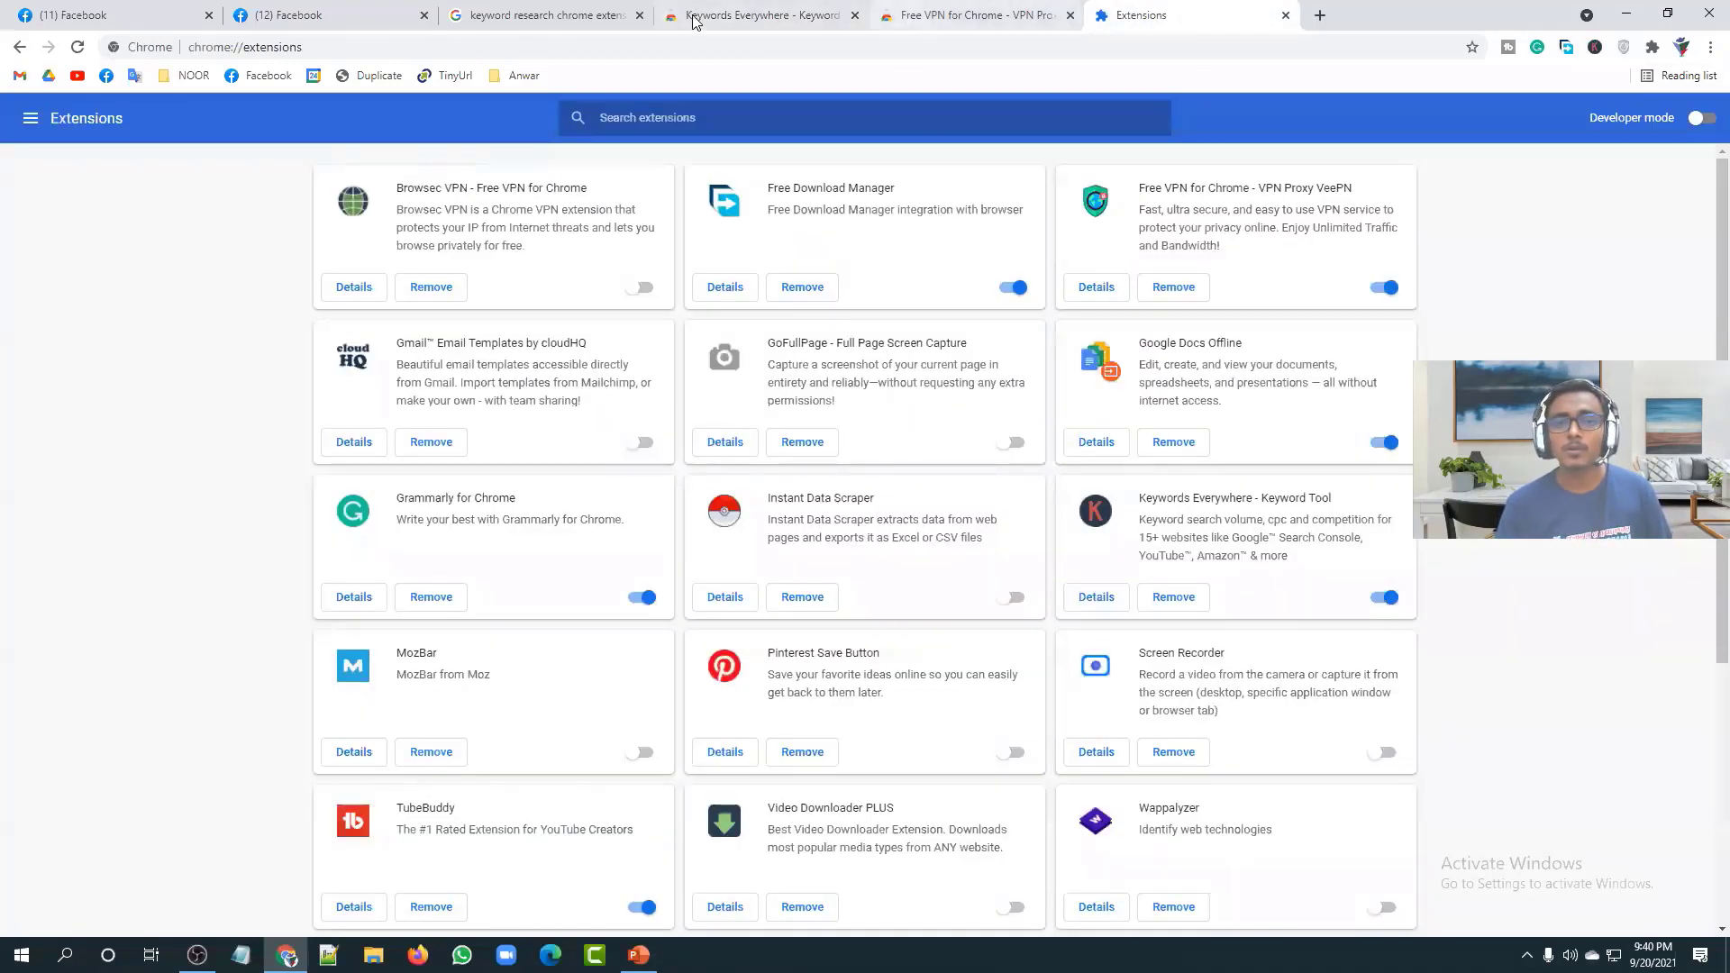
pyautogui.click(809, 16)
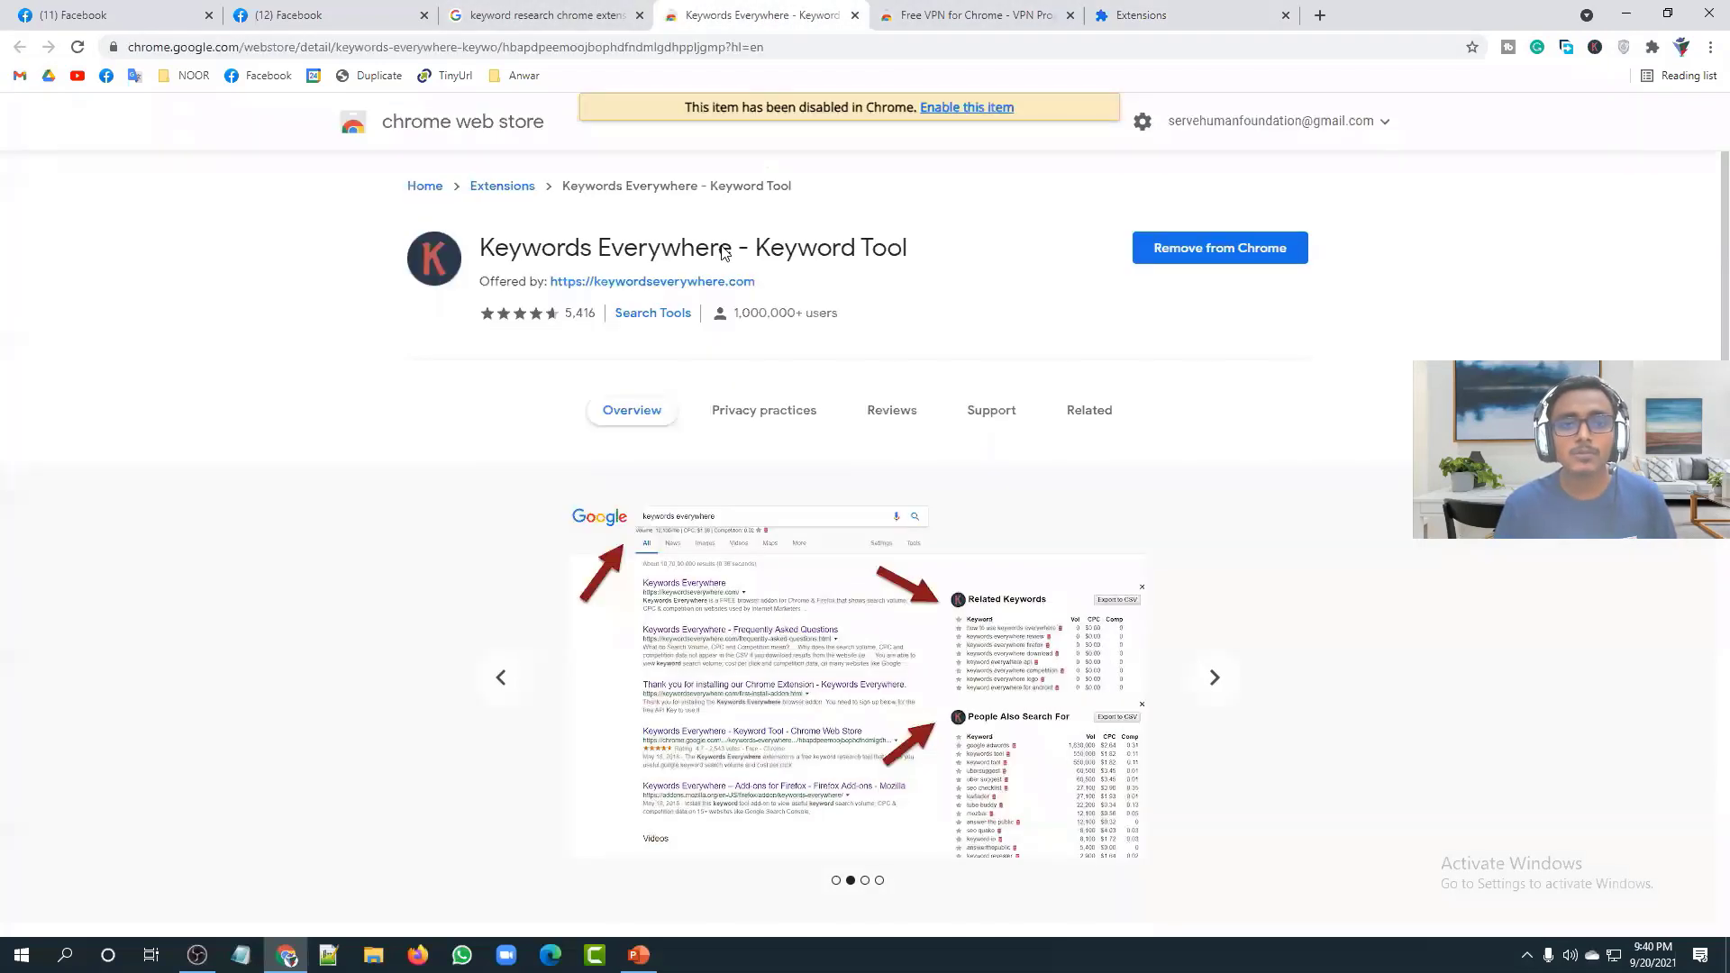
pyautogui.click(79, 47)
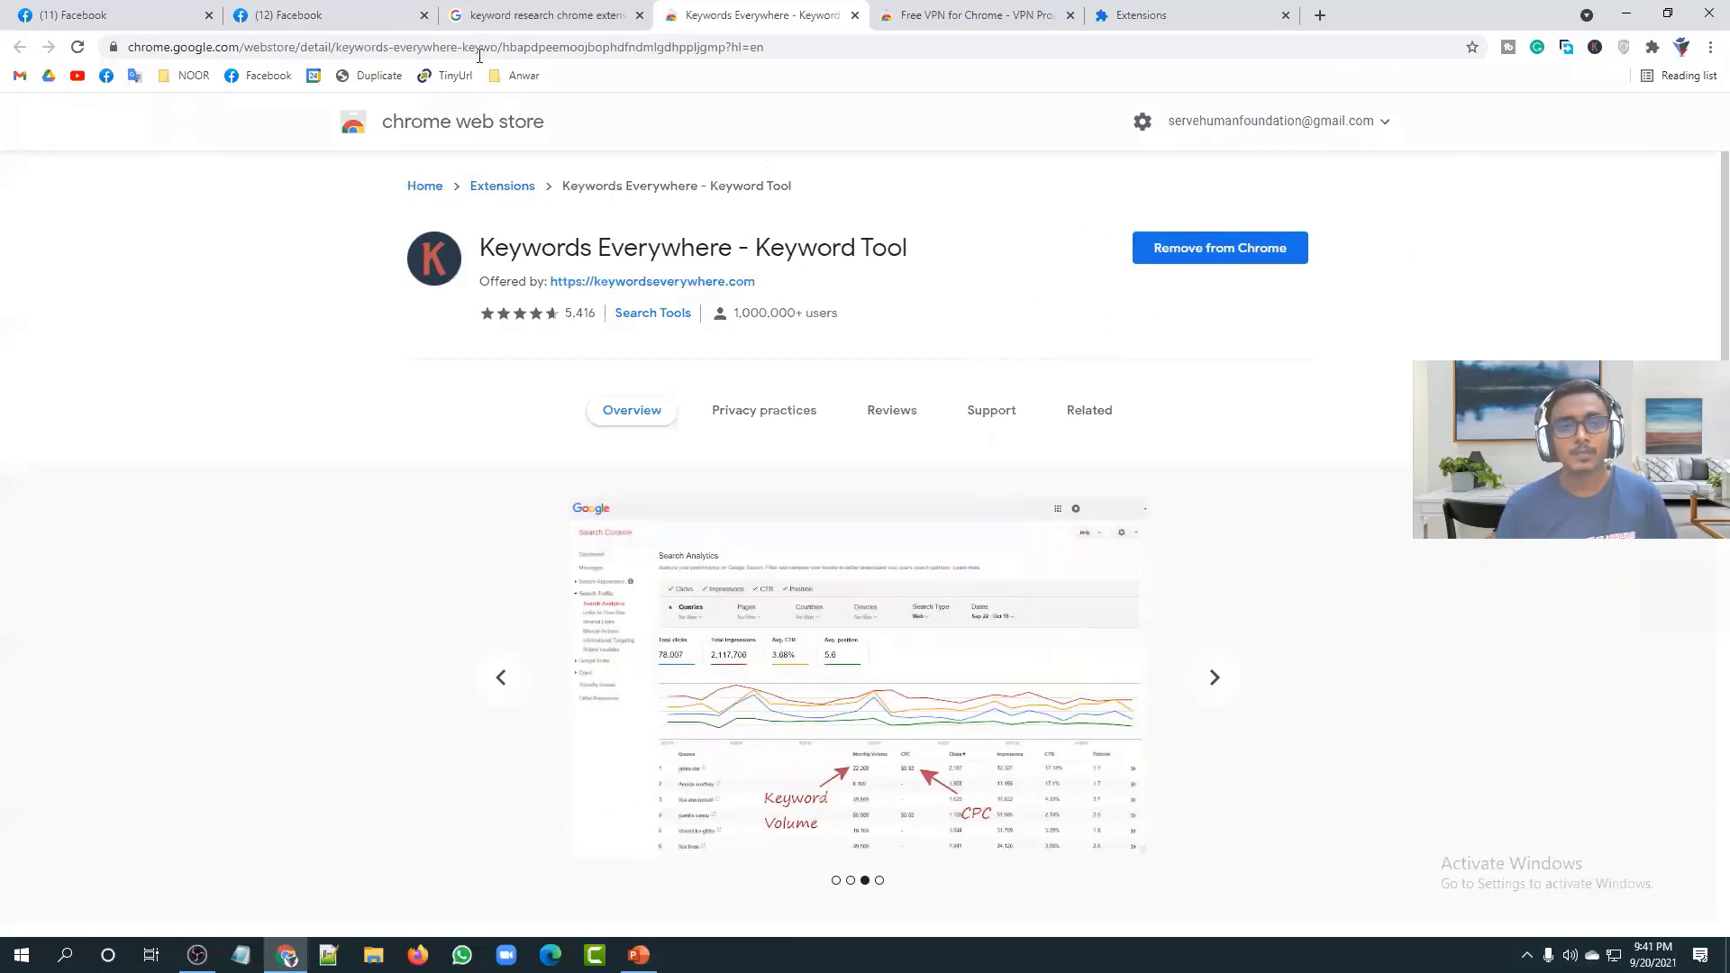
# Step: Open the Keywords Everywhere extension's settings, review the API, data source and metrics options, and close the settings page
pyautogui.click(1595, 48)
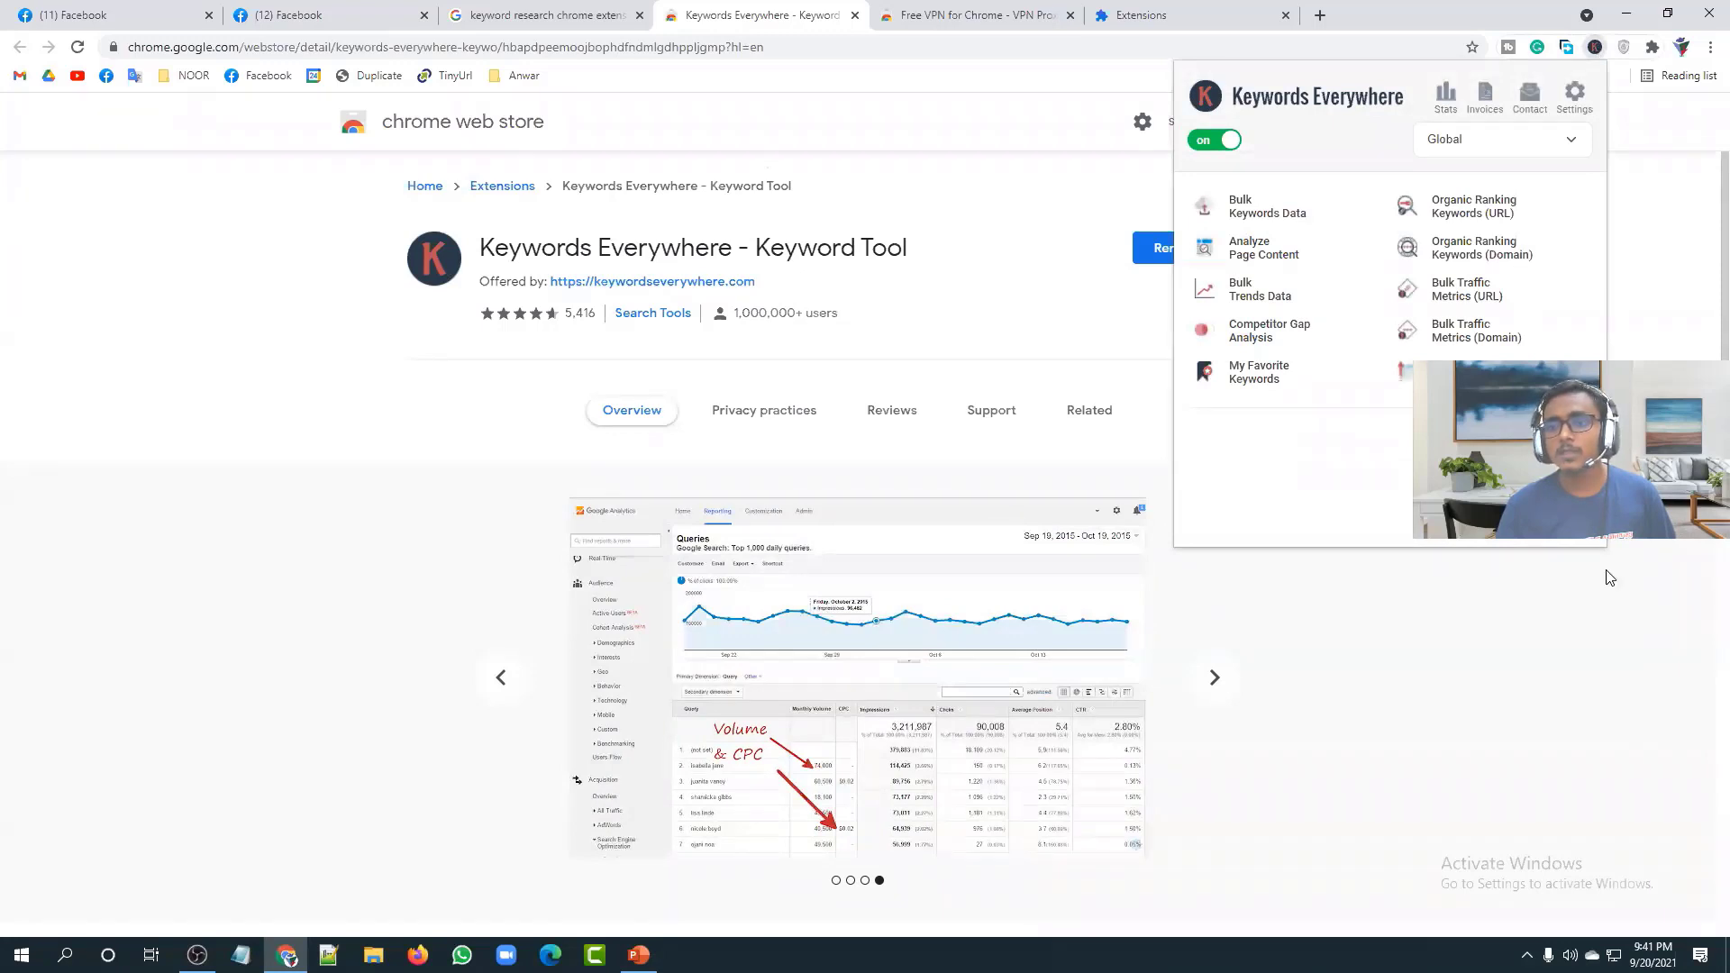
pyautogui.click(1576, 94)
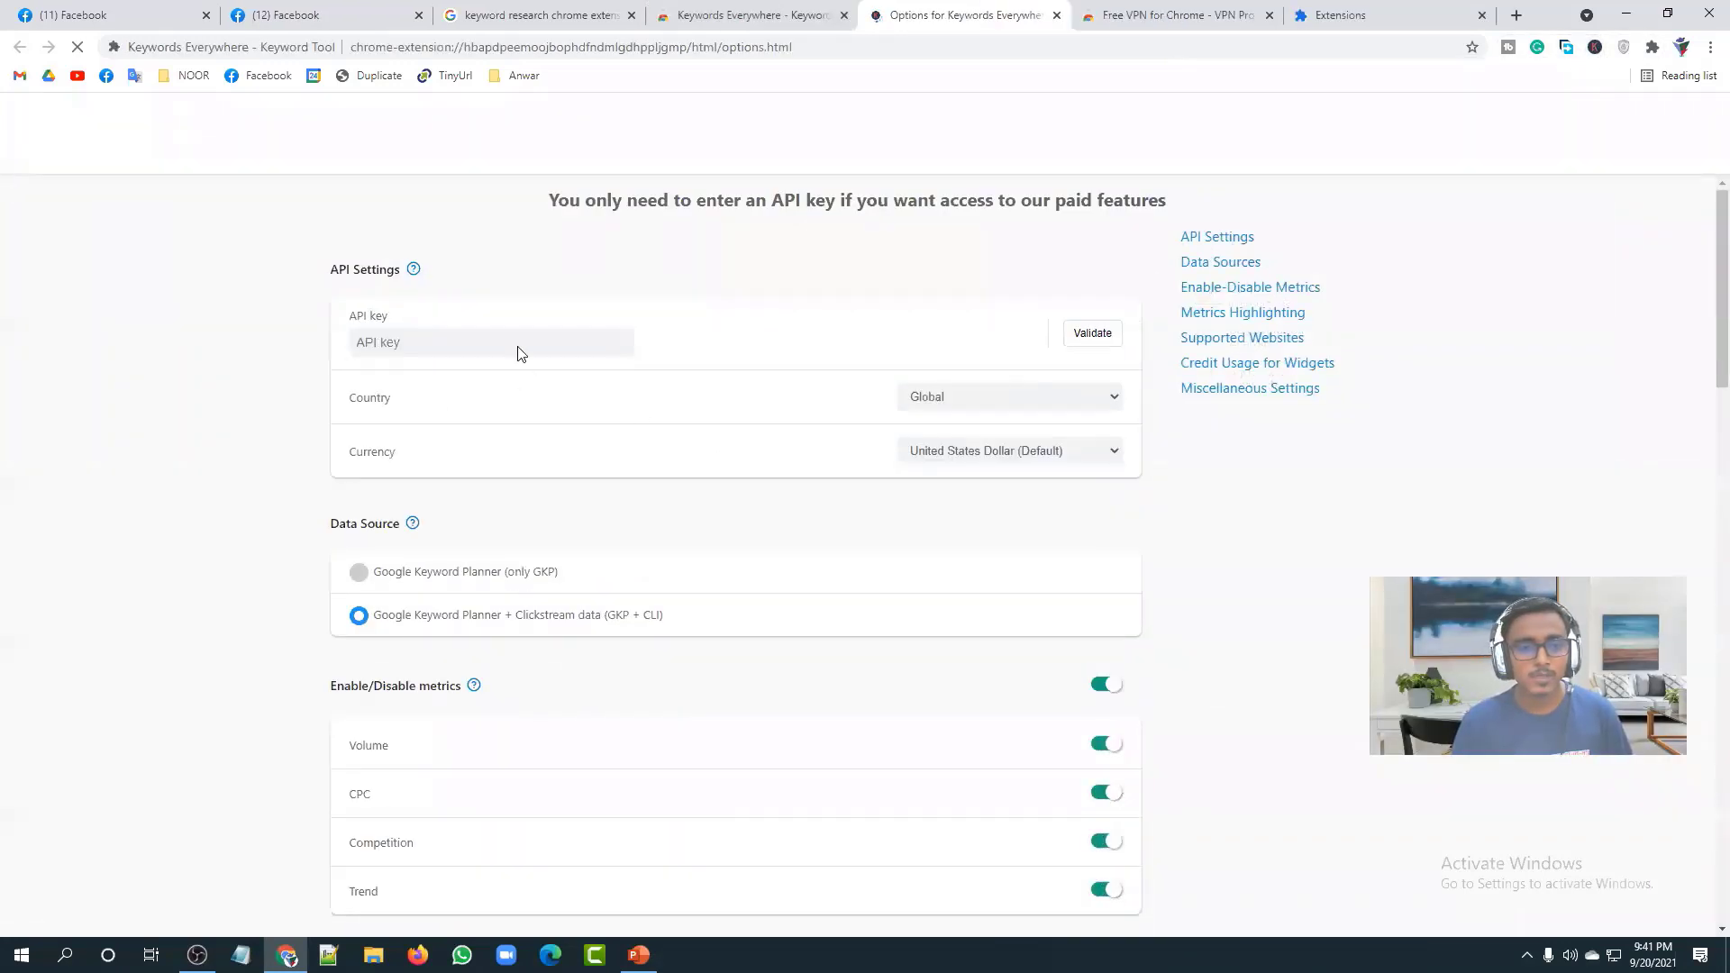
pyautogui.scroll(-2, 780, 269)
pyautogui.scroll(-2, 779, 475)
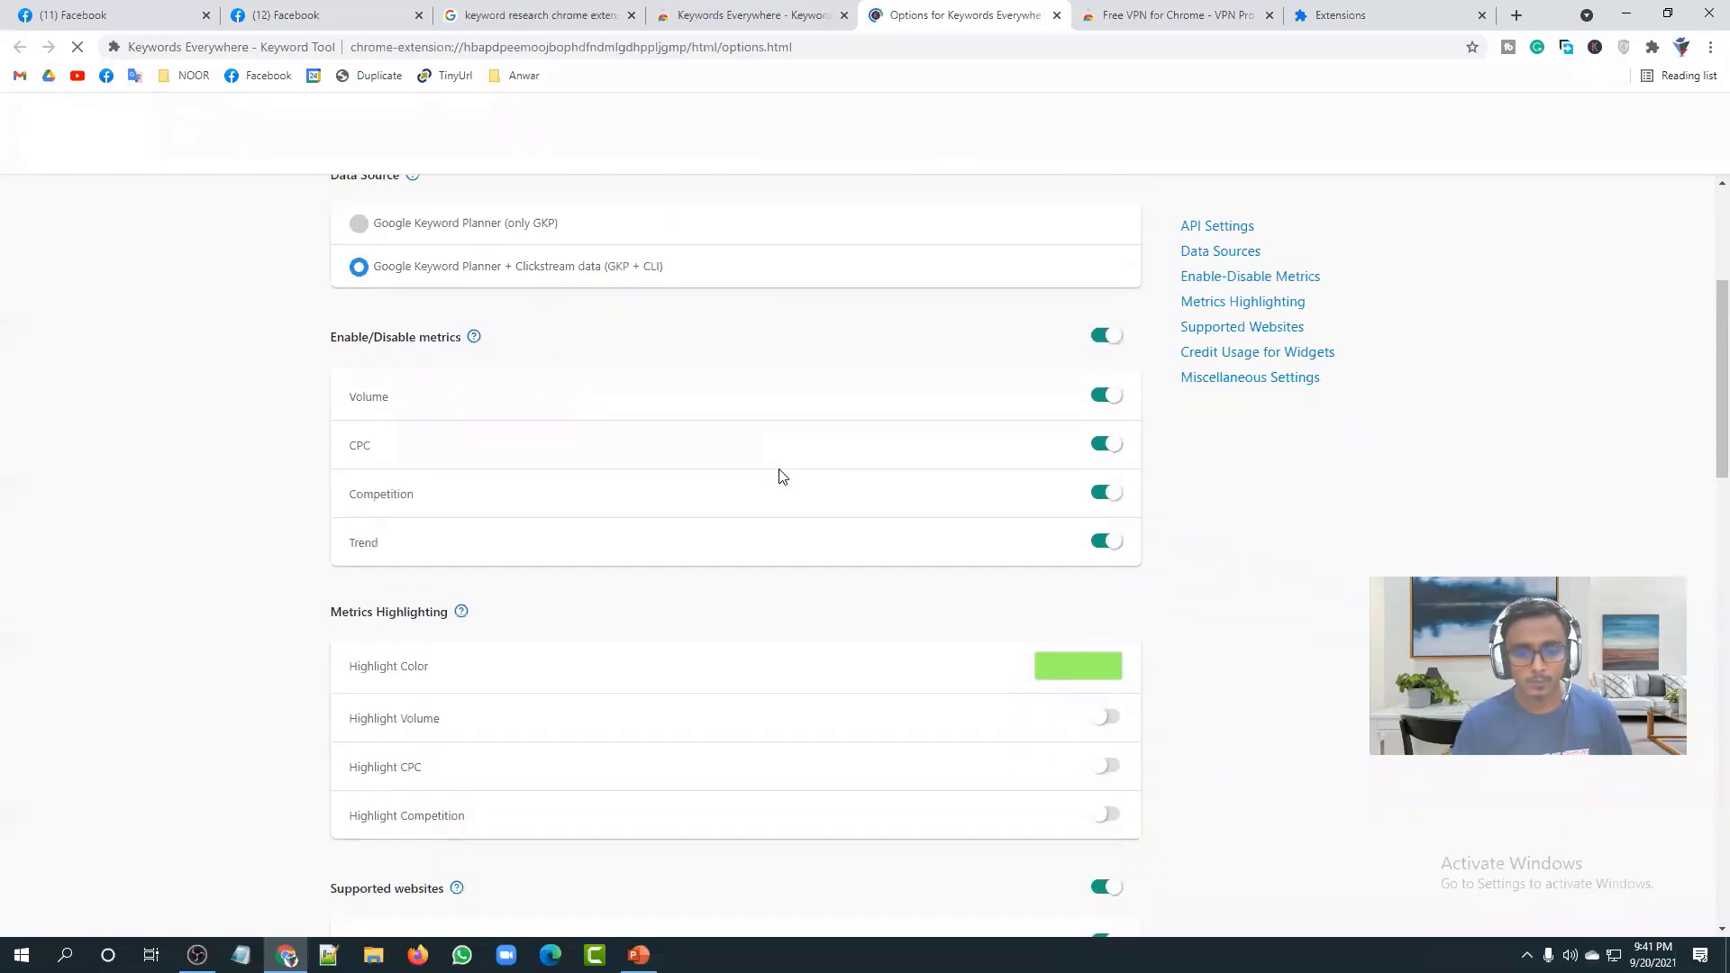
pyautogui.scroll(4, 779, 475)
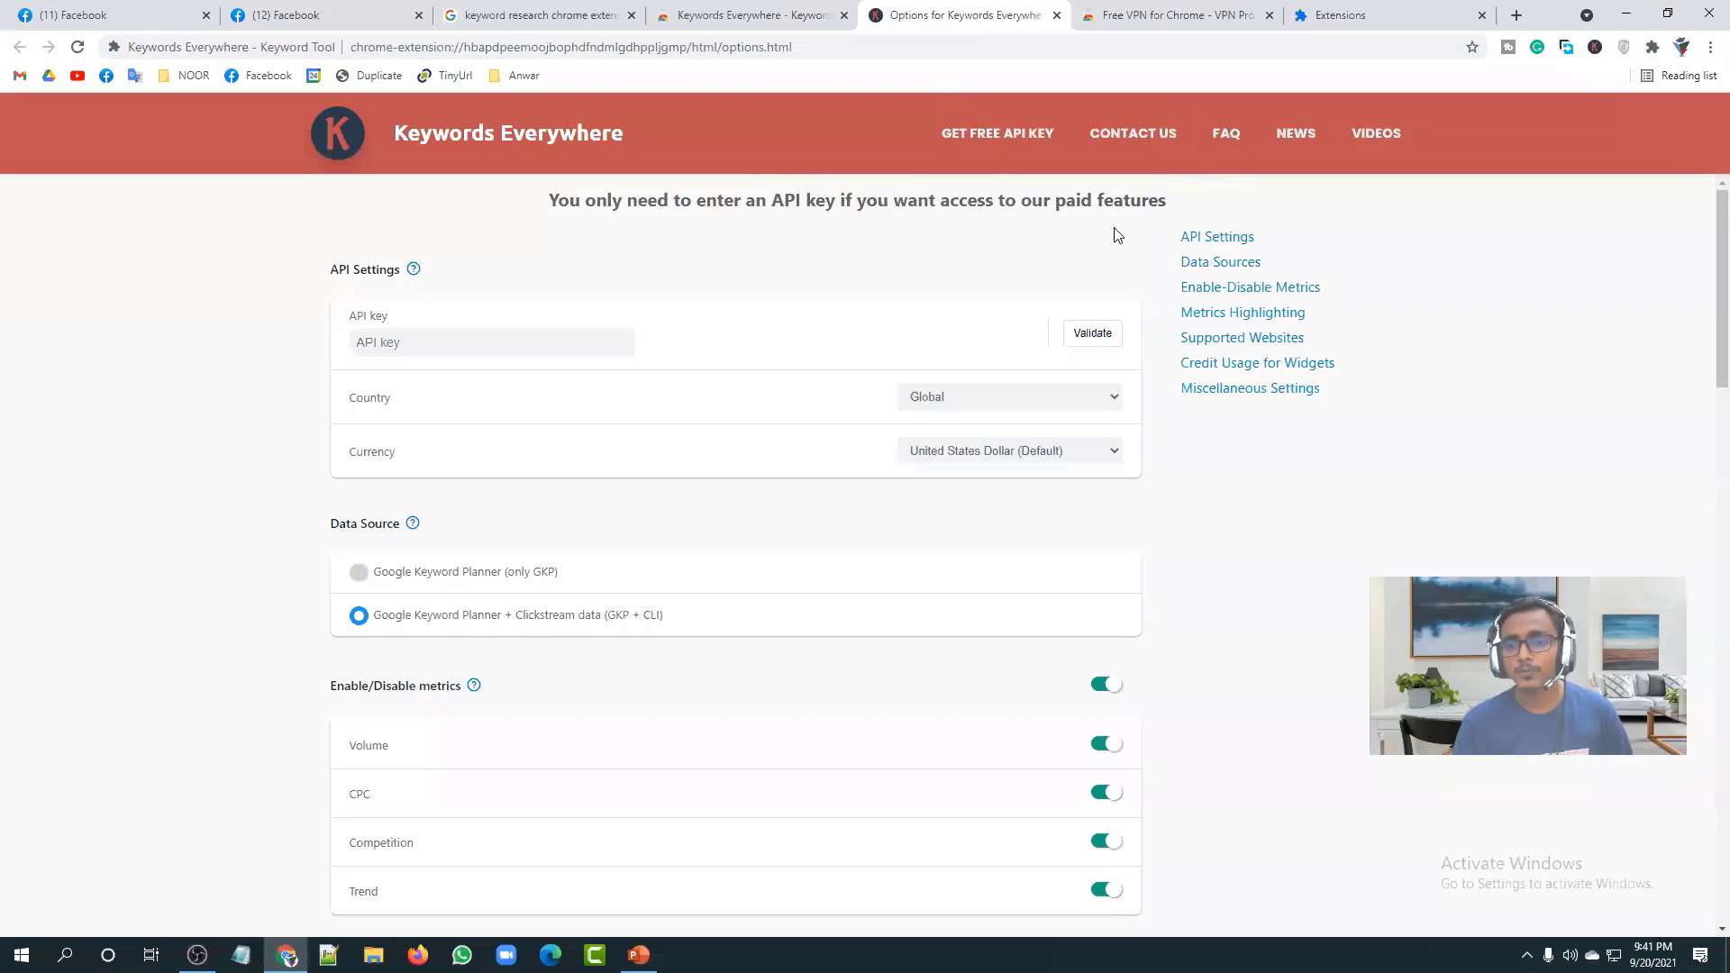
pyautogui.click(1054, 16)
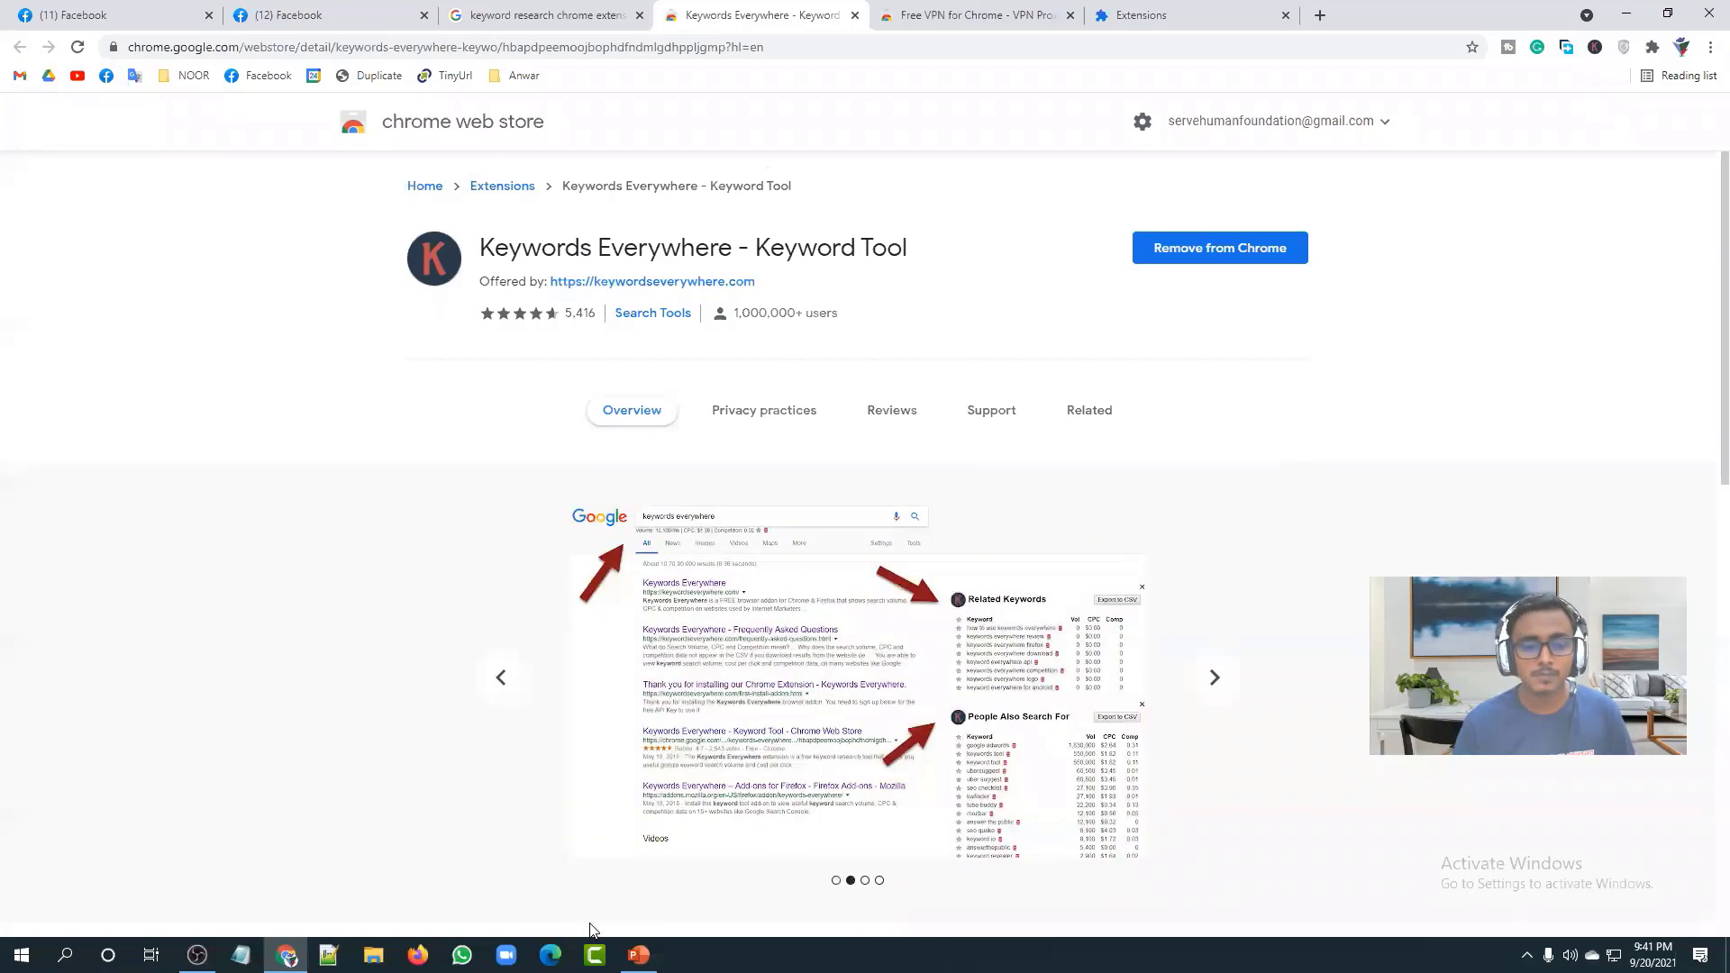
# Step: Switch to the SEO presentation in PowerPoint and point out WMS Everywhere on the "Tools You Need to Start" slide
pyautogui.click(638, 954)
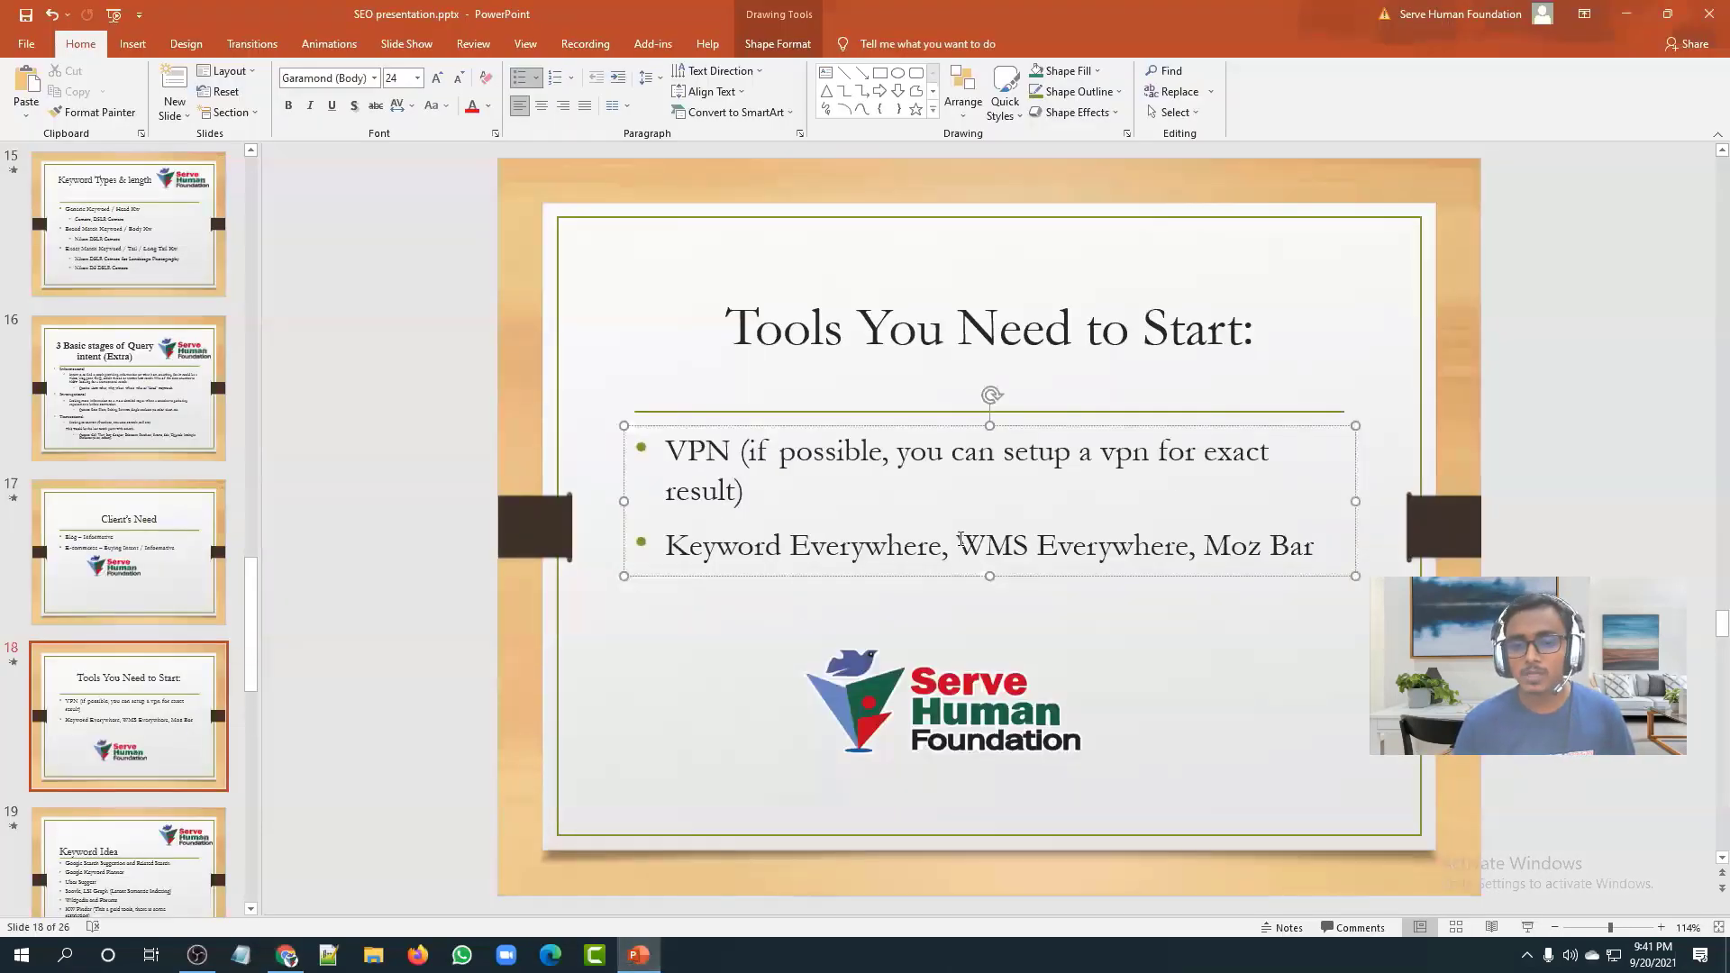
pyautogui.moveTo(958, 539); pyautogui.dragTo(1119, 538)
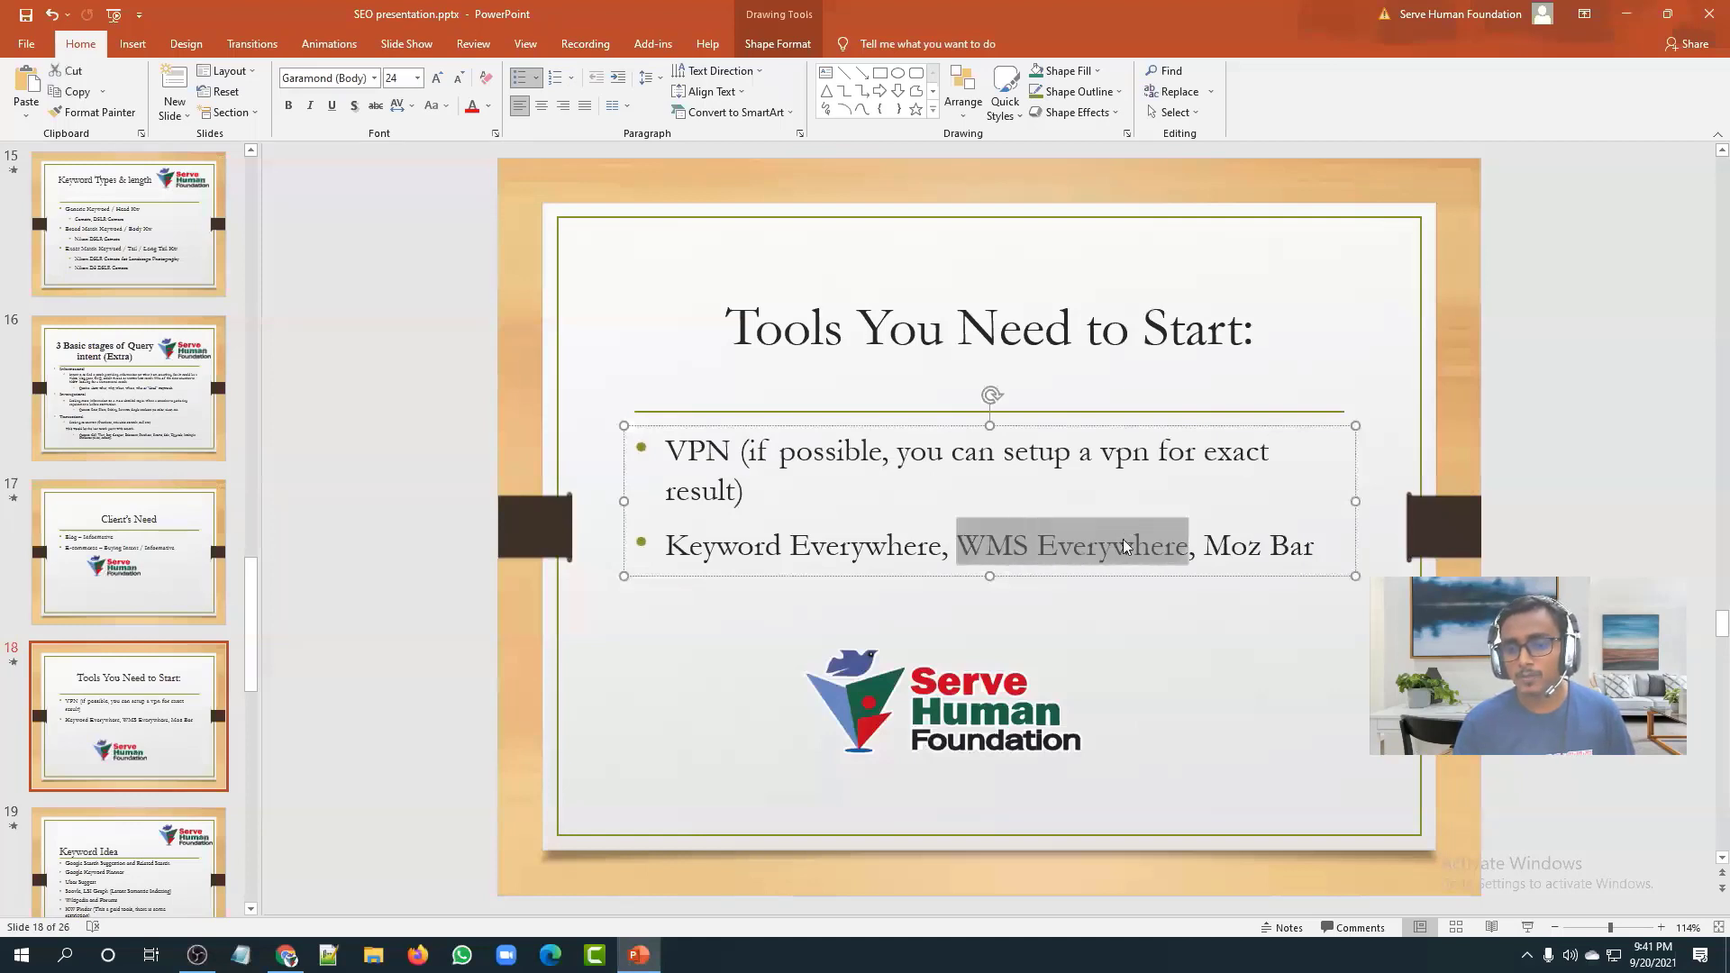
pyautogui.click(1150, 547)
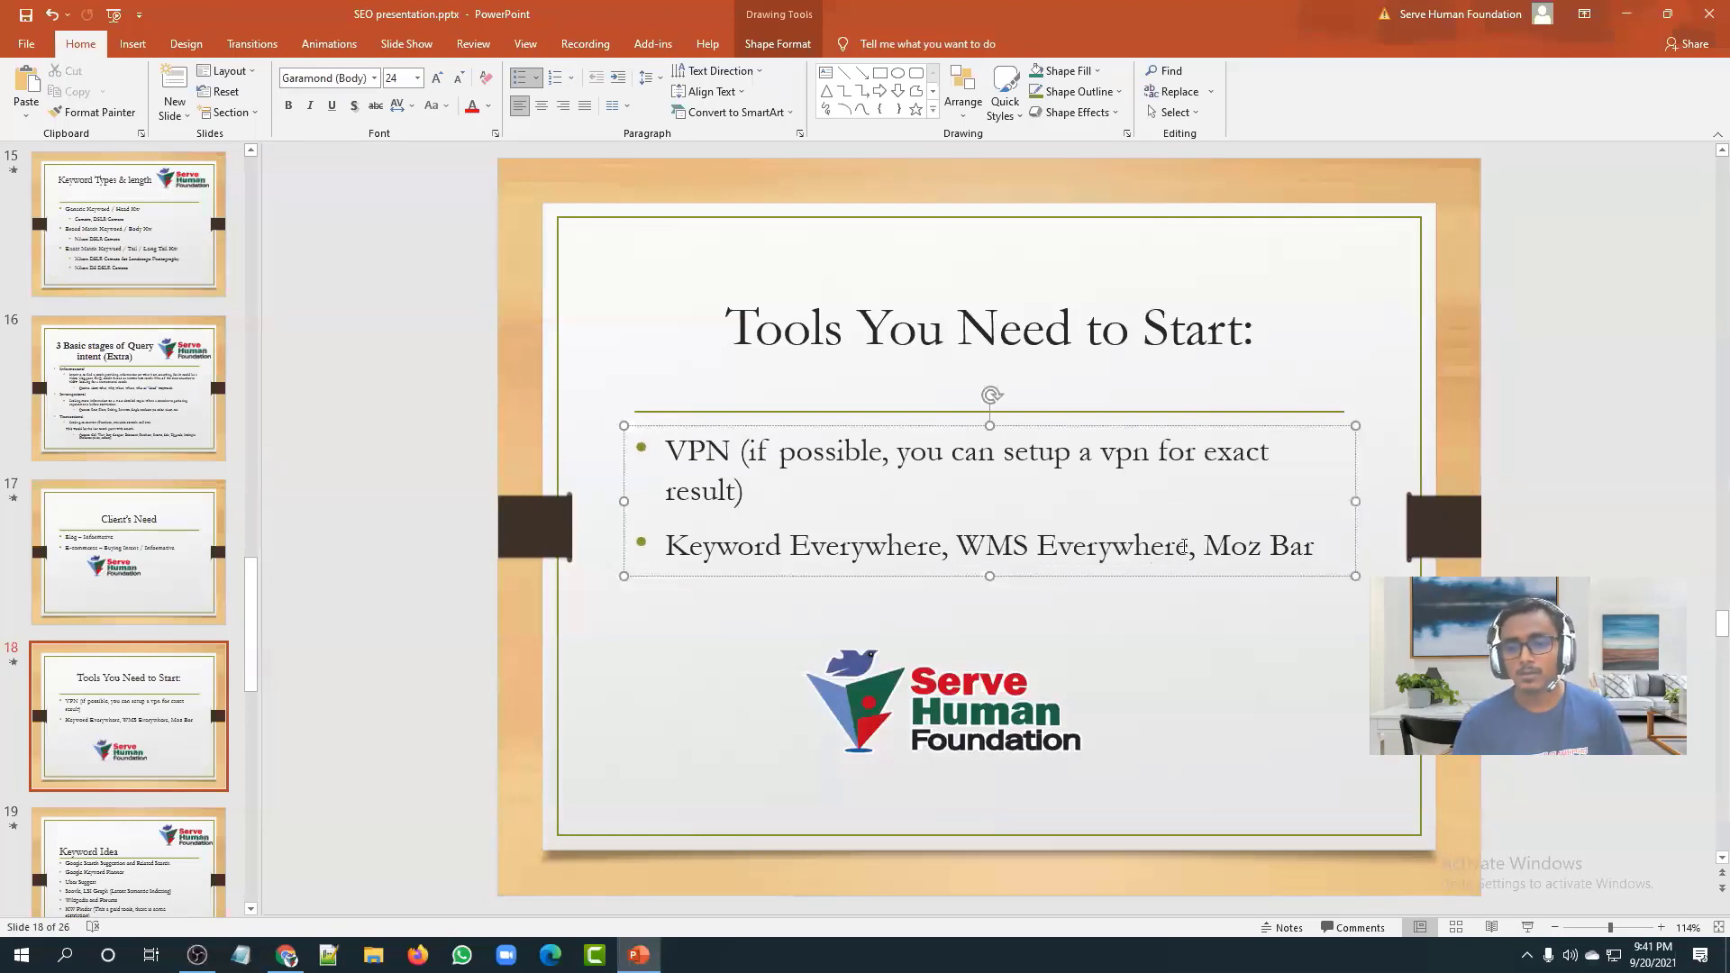
pyautogui.moveTo(1187, 547); pyautogui.dragTo(957, 547)
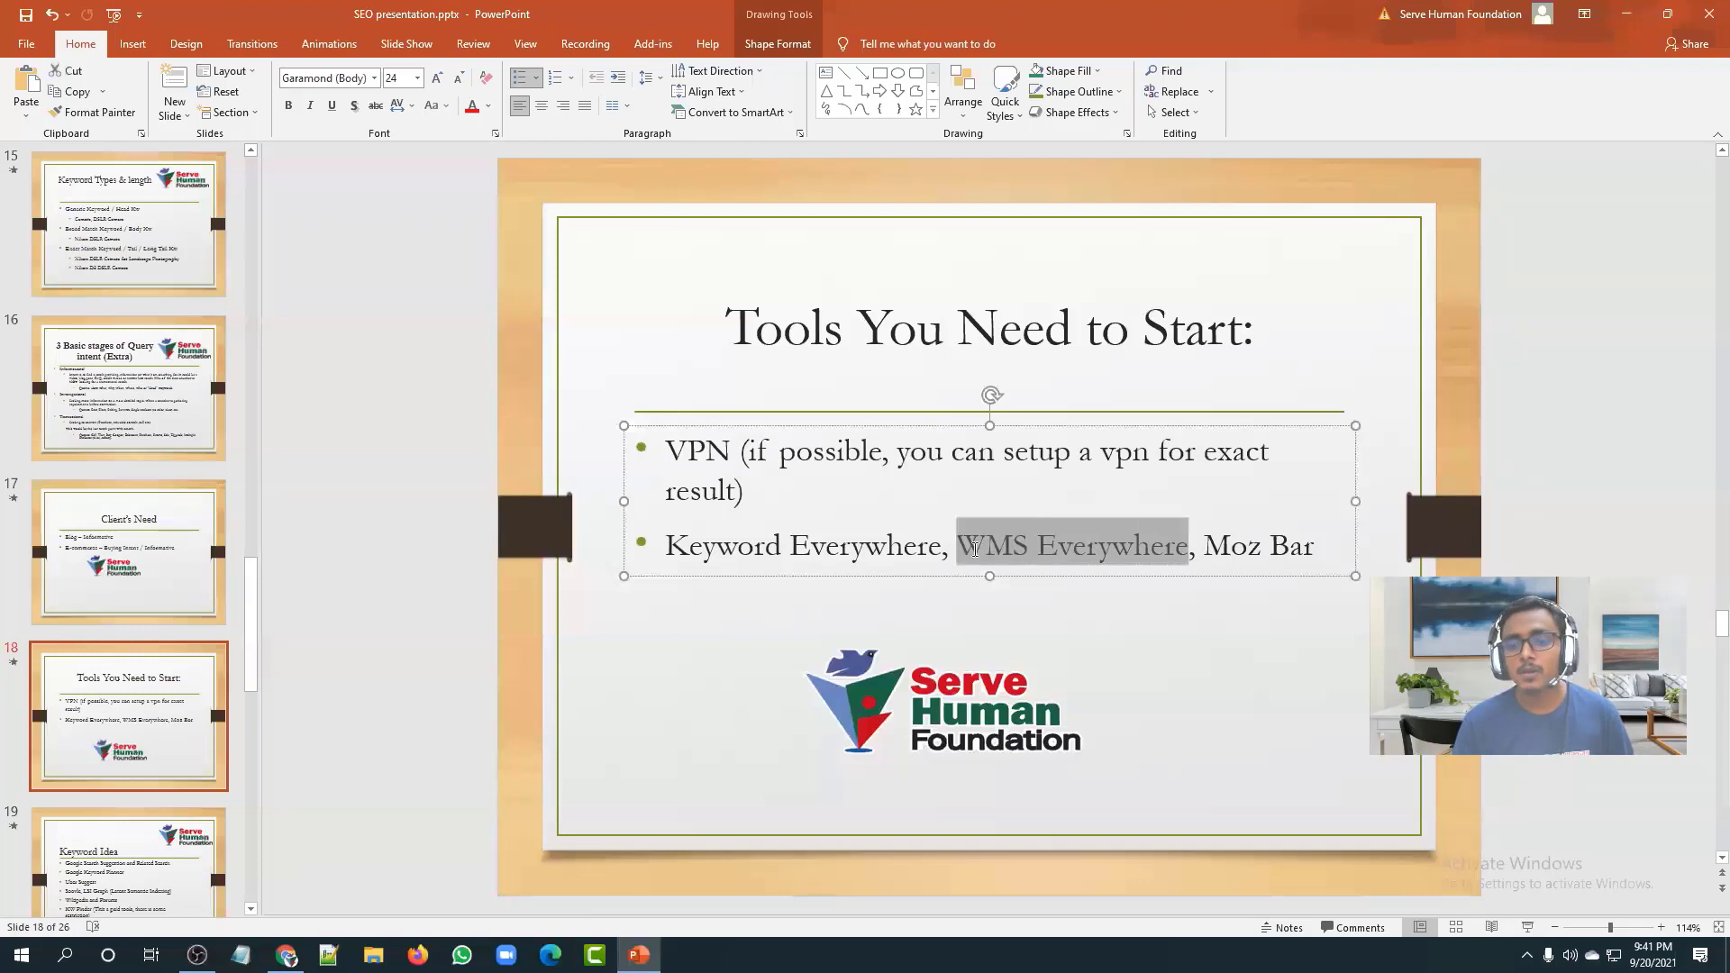
pyautogui.click(985, 547)
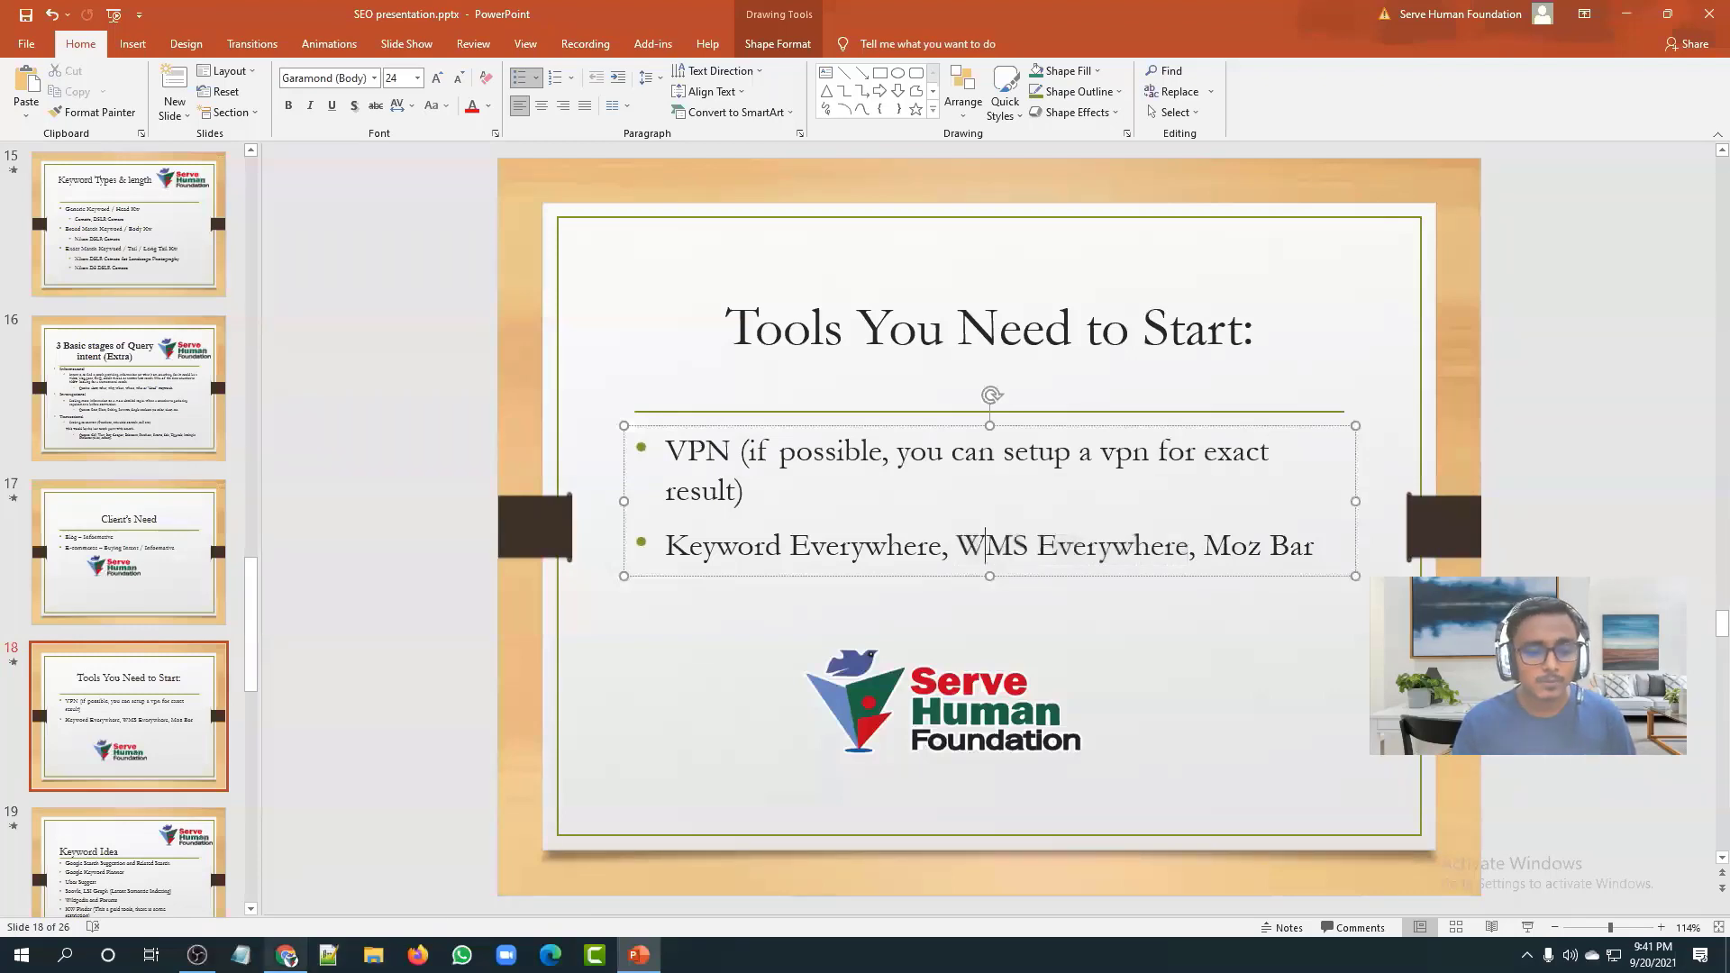
# Step: Switch back to Chrome, close the Keywords Everywhere store page and search Google for the suggested query "wms keywords everywhere"
pyautogui.click(286, 955)
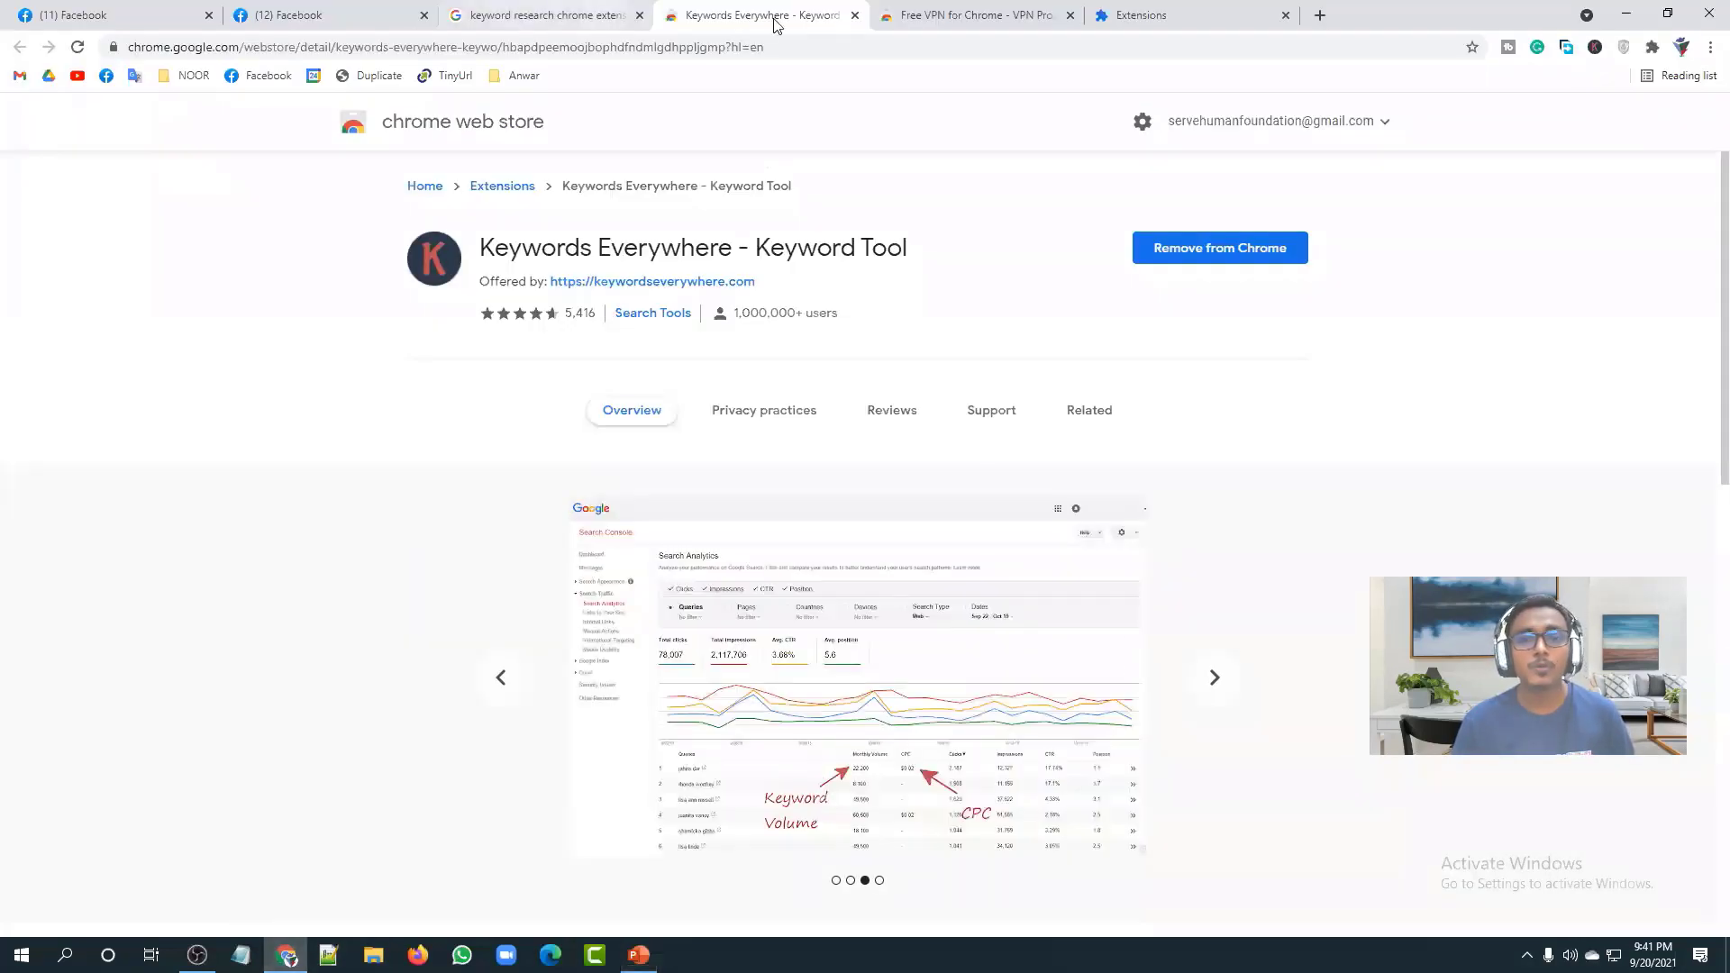
pyautogui.click(852, 14)
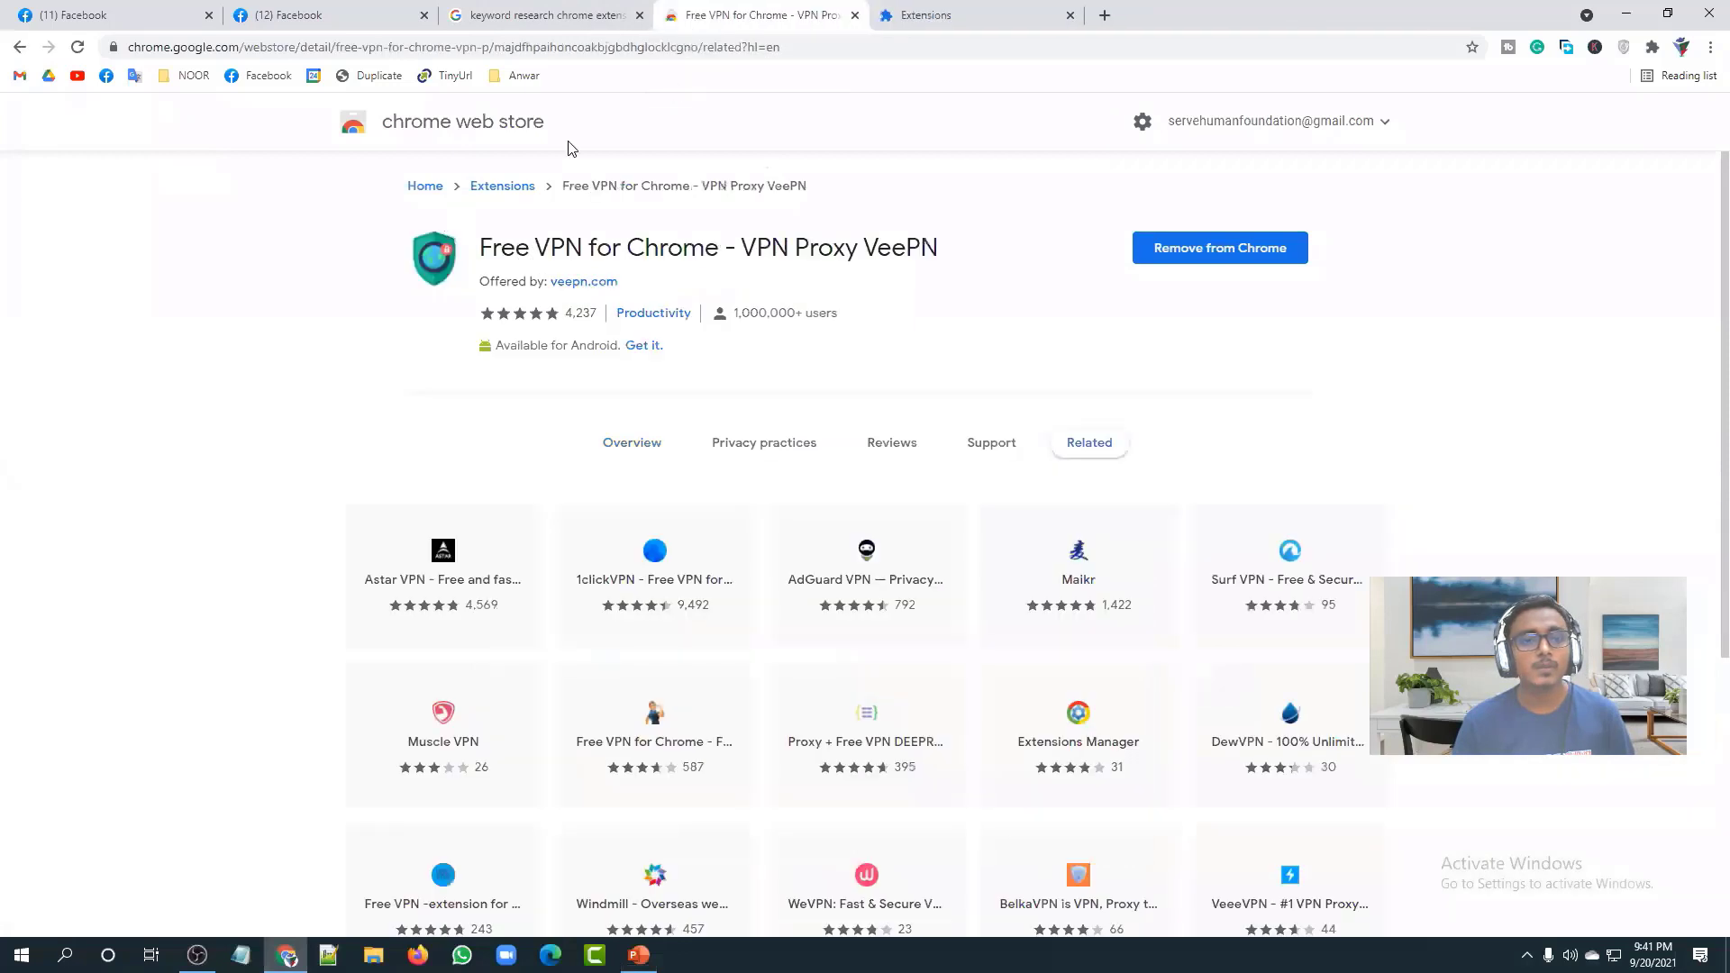
pyautogui.click(545, 14)
pyautogui.hotkey('ctrl', 'a')
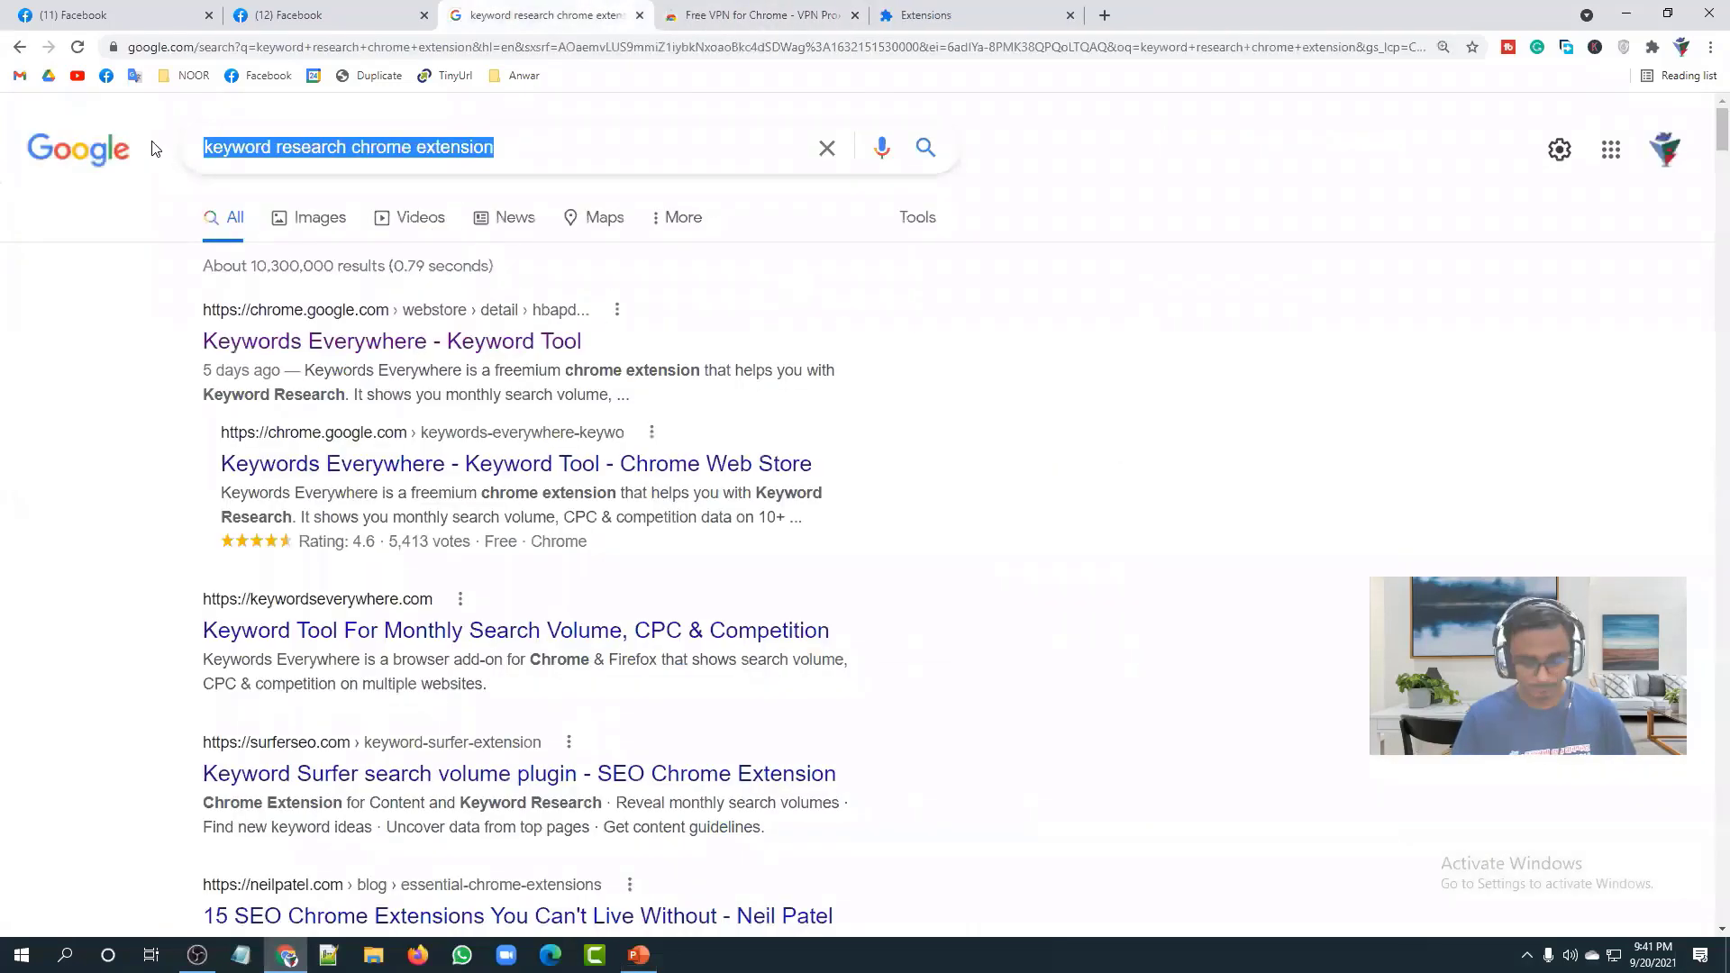
pyautogui.write('wms')
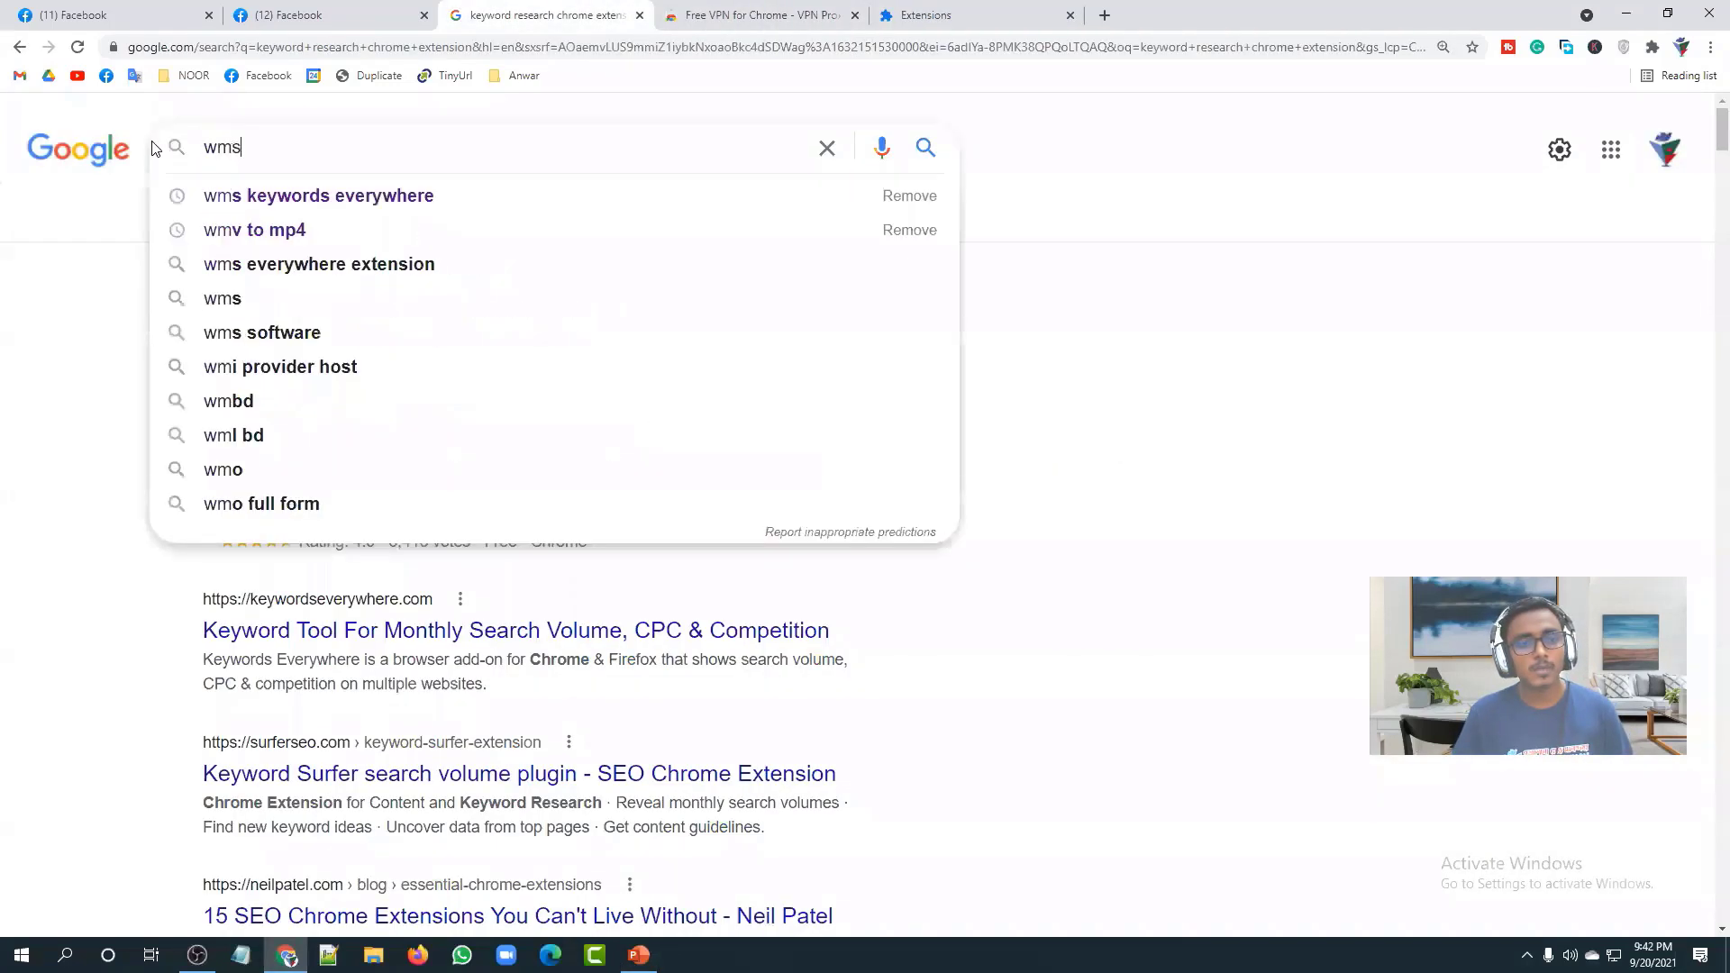
pyautogui.press('Down')
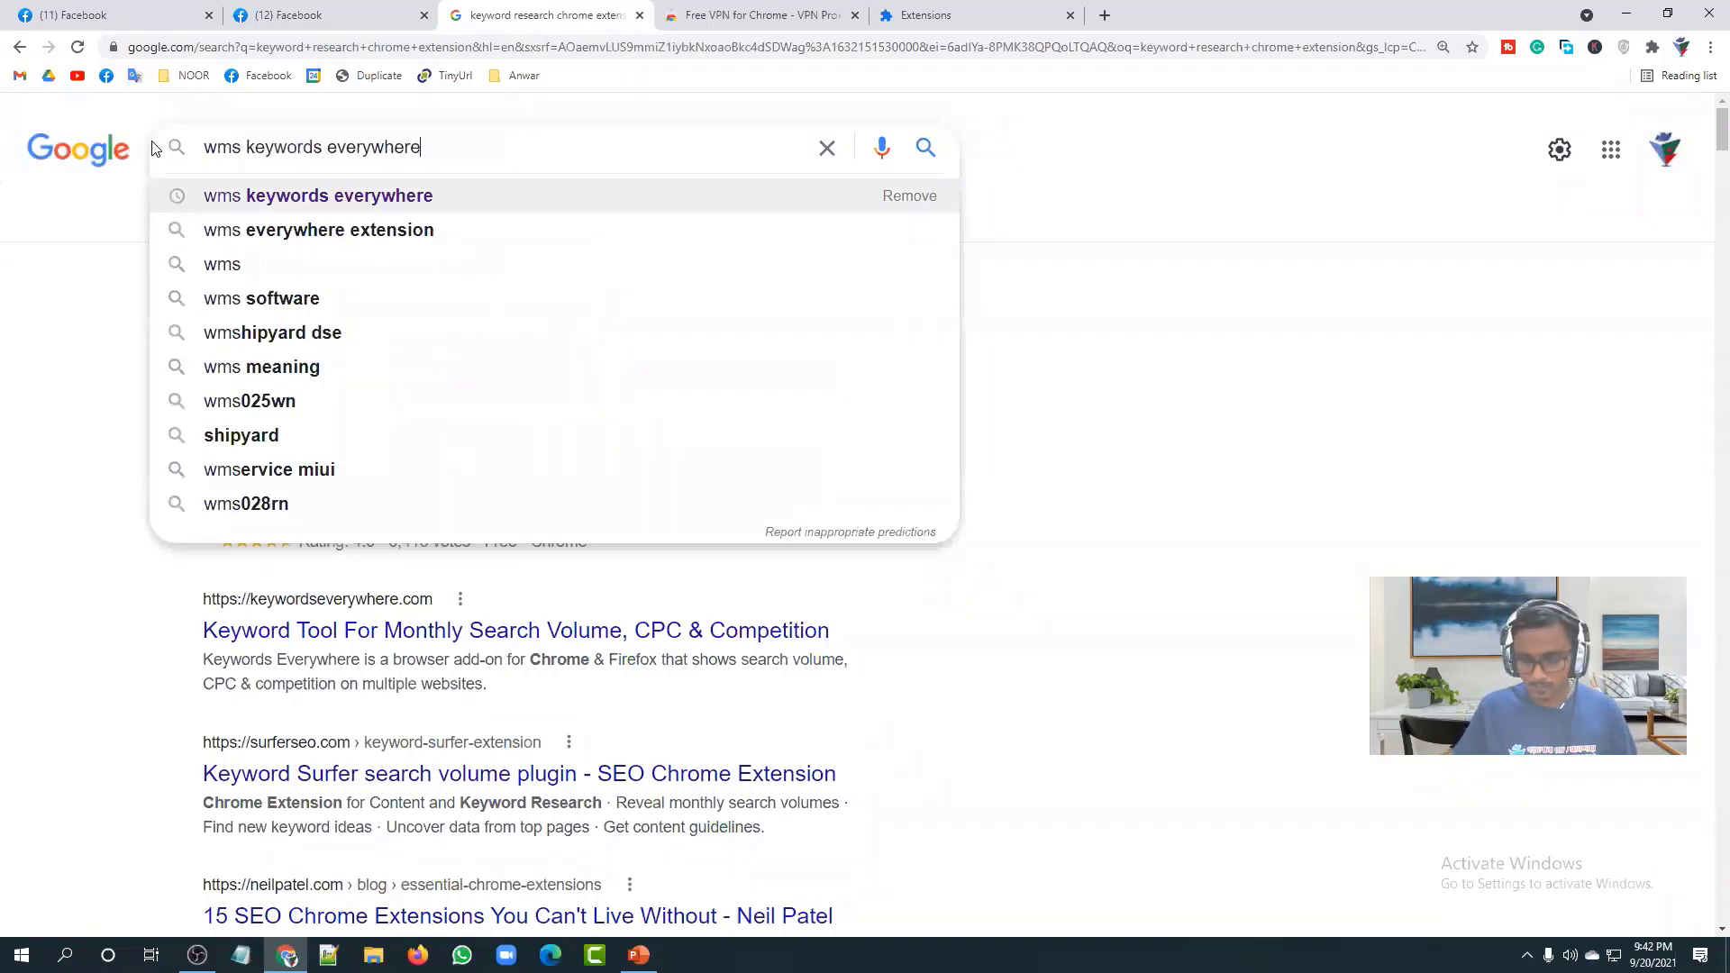
pyautogui.press('Return')
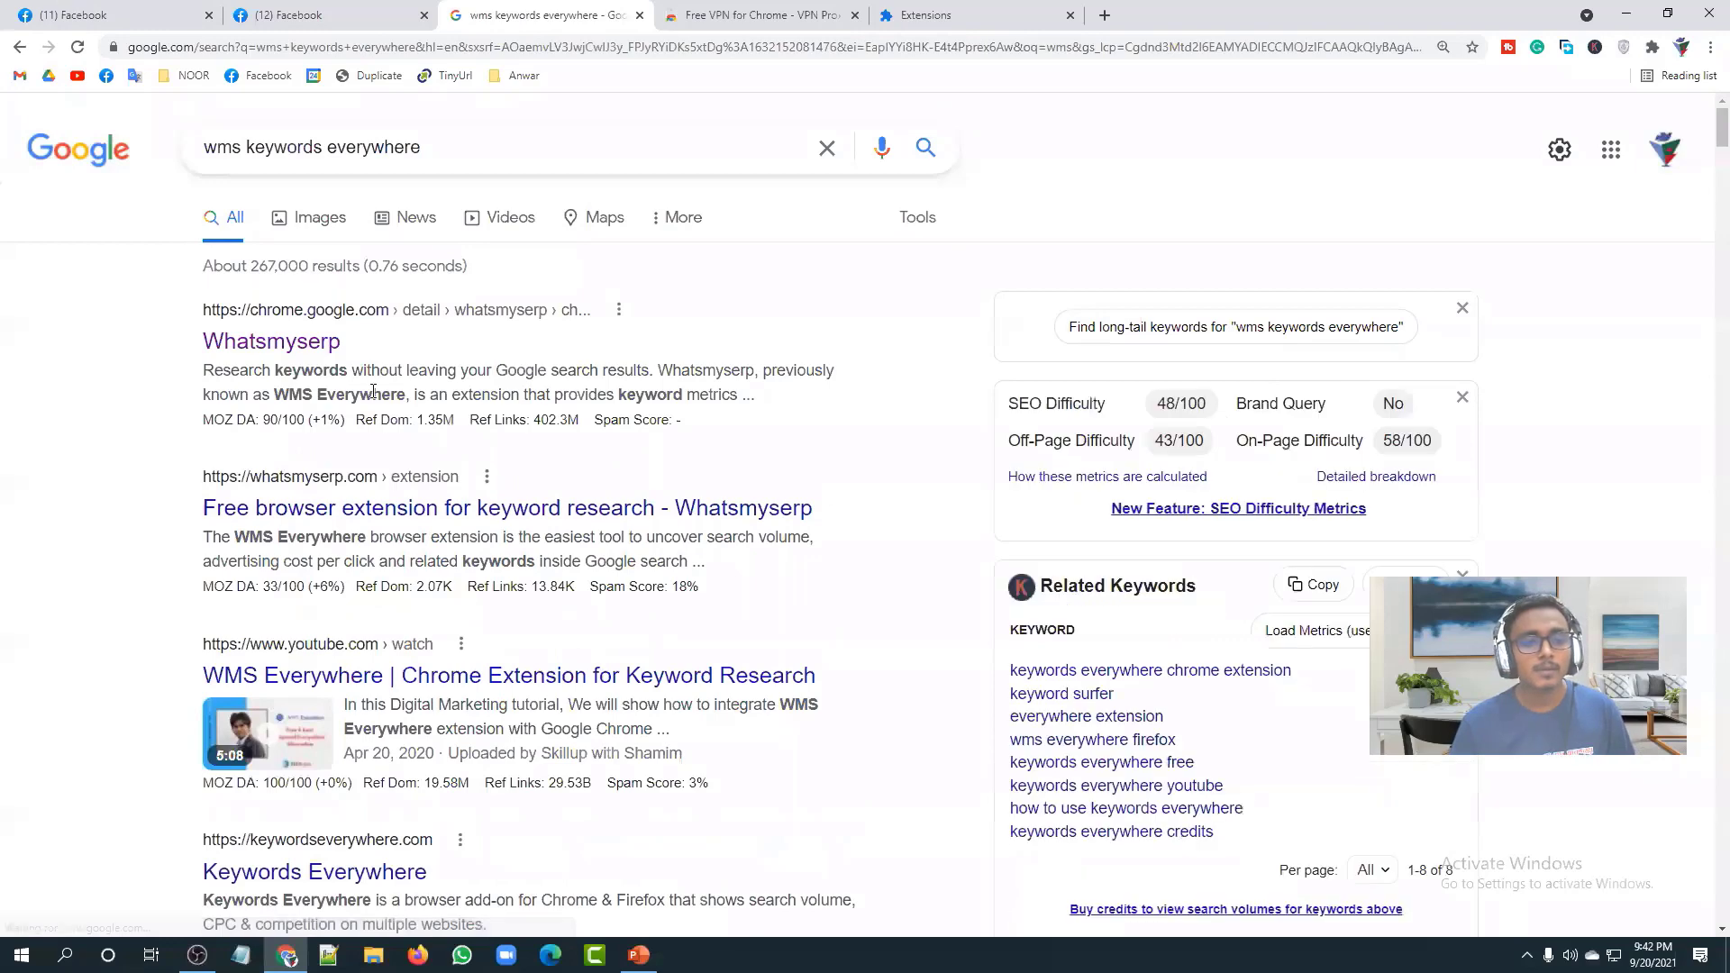
# Step: Look through the search results for WMS Everywhere and examine the traffic and domain metrics added to each result
pyautogui.scroll(-5, 606, 369)
pyautogui.scroll(-4, 606, 370)
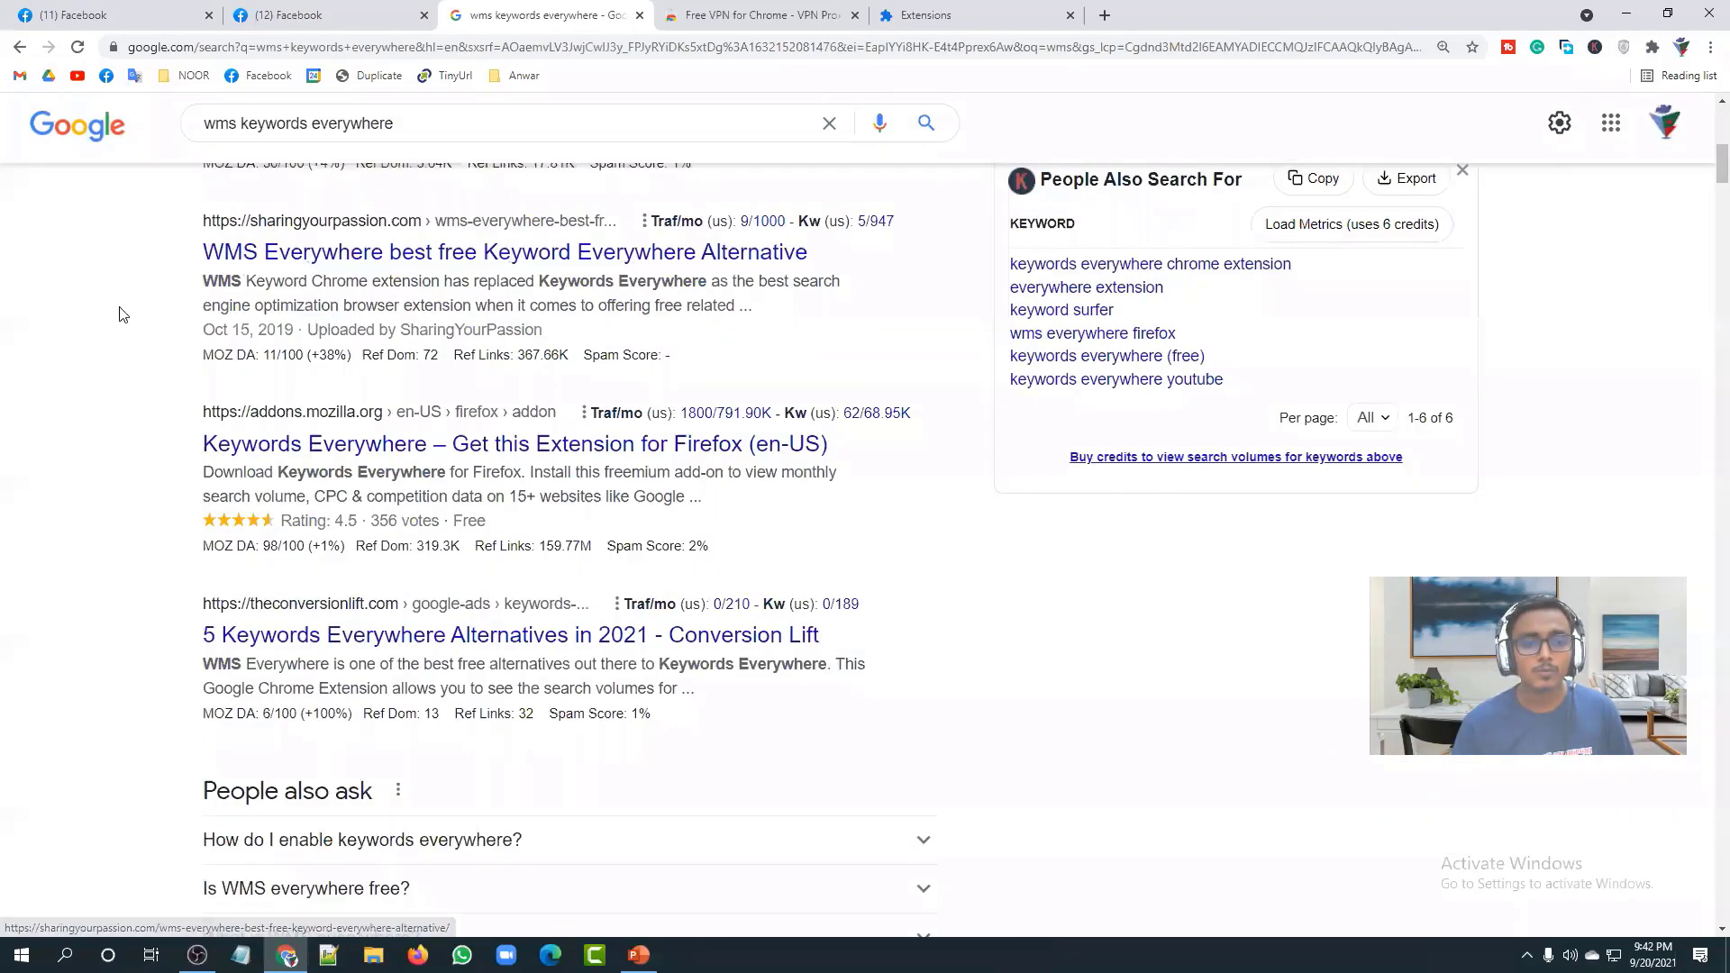
pyautogui.scroll(-3, 317, 402)
pyautogui.scroll(-4, 409, 387)
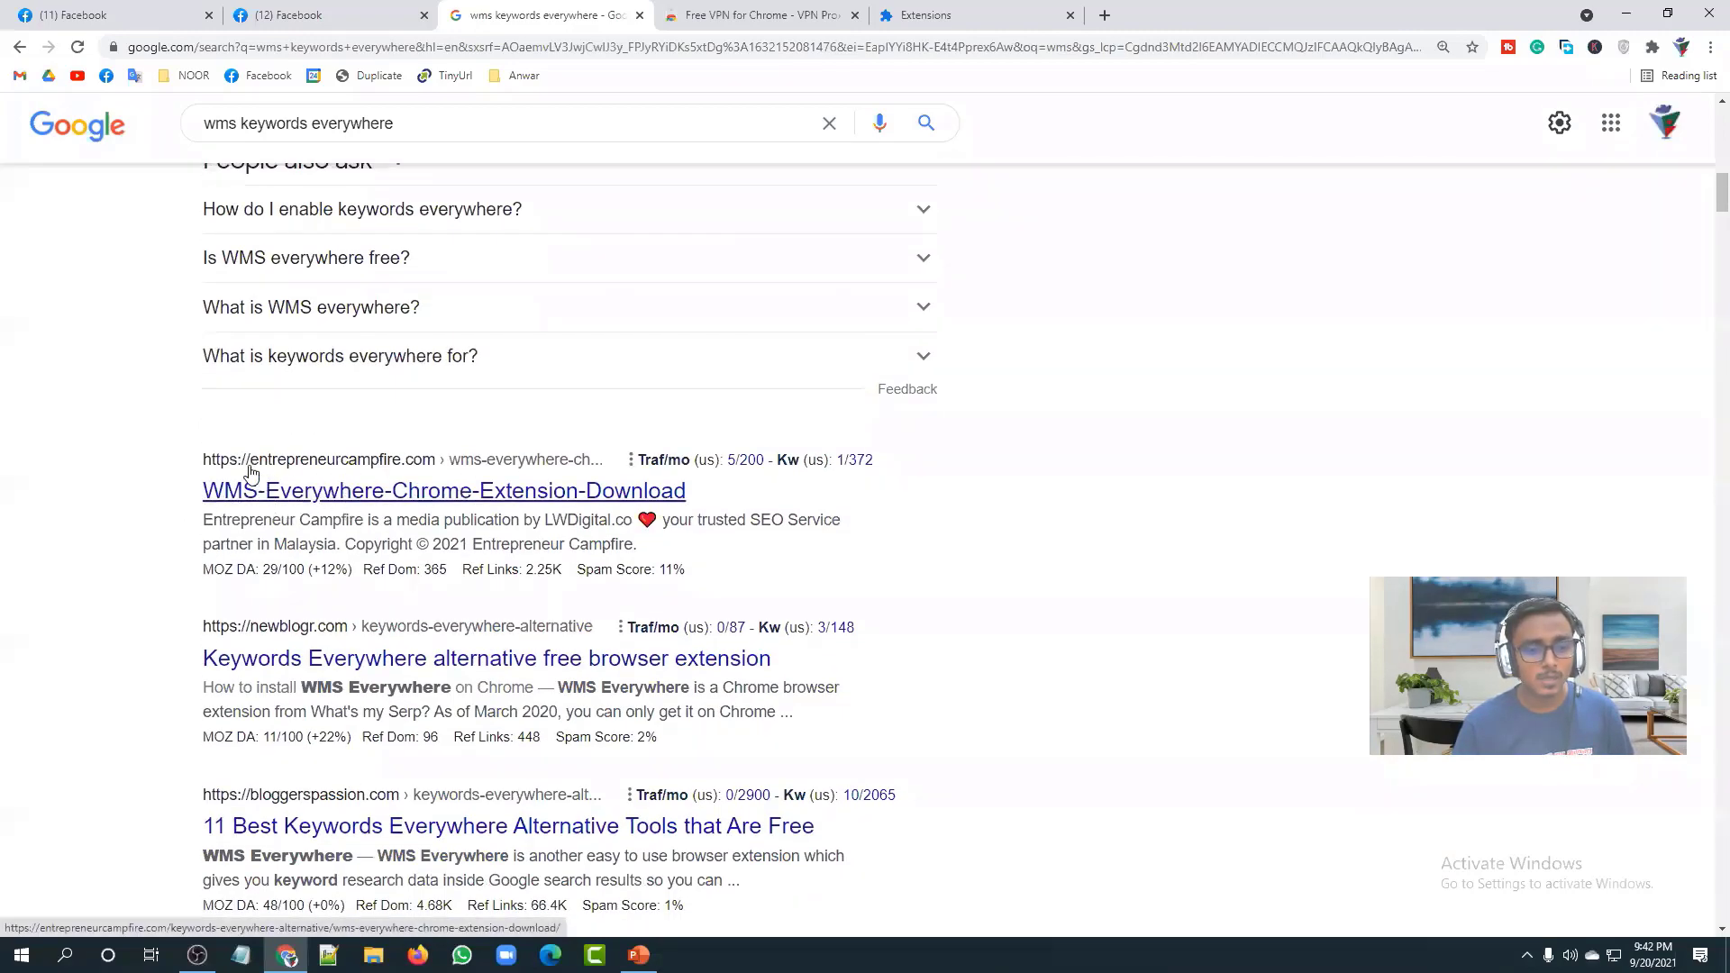
pyautogui.moveTo(168, 458)
pyautogui.mouseDown()
pyautogui.moveTo(258, 457)
pyautogui.moveTo(32, 455)
pyautogui.moveTo(173, 451)
pyautogui.mouseUp()
pyautogui.hotkey('ctrl', '+')
pyautogui.scroll(-3, 241, 476)
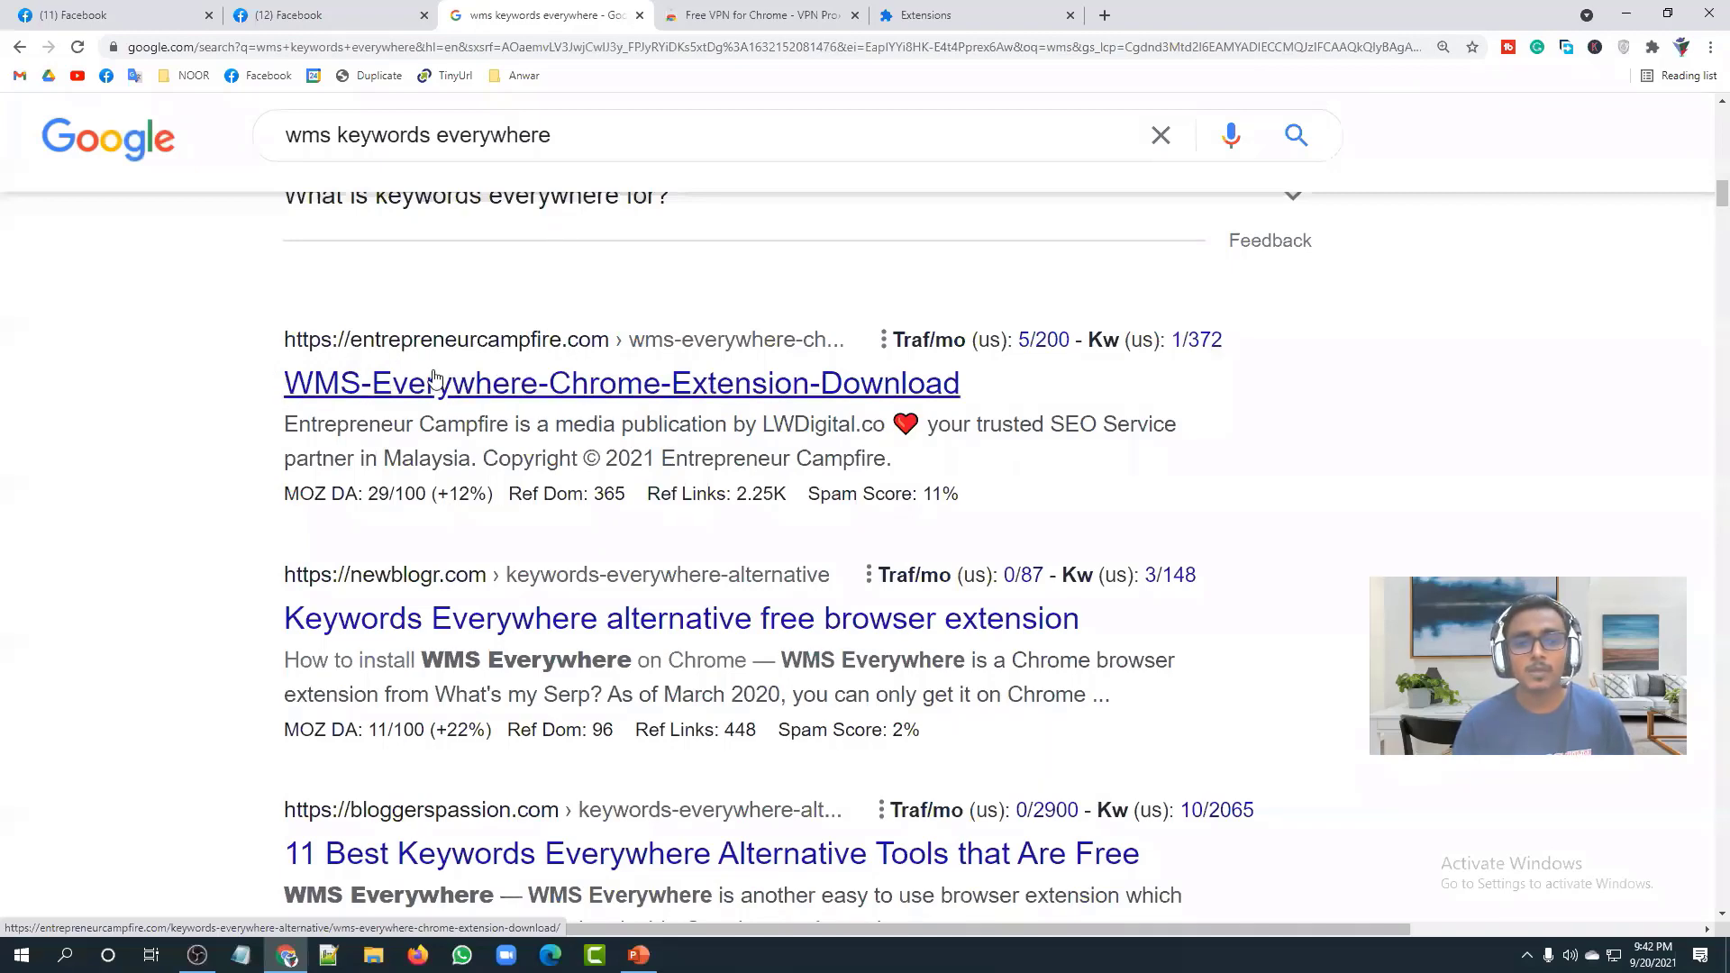
# Step: Return to the first Whatsmyserp results, examine their metrics and highlight the "wms keywords everywhere" query
pyautogui.scroll(-15, 455, 393)
pyautogui.scroll(5, 455, 394)
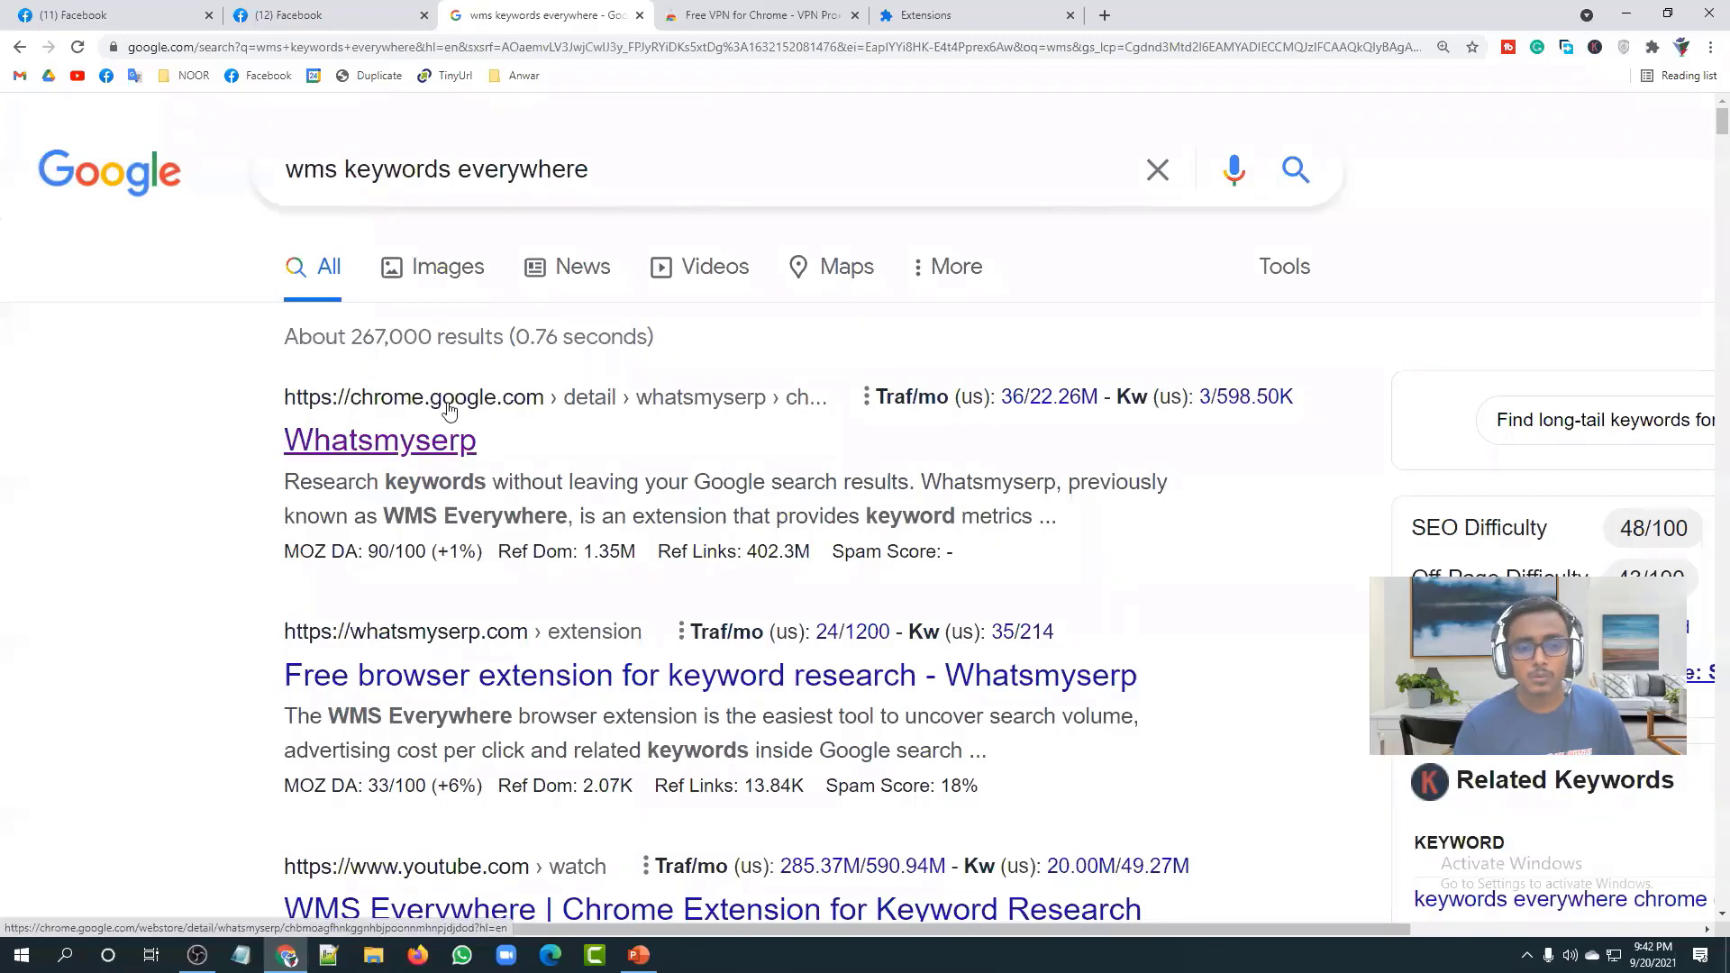
pyautogui.scroll(-2, 275, 401)
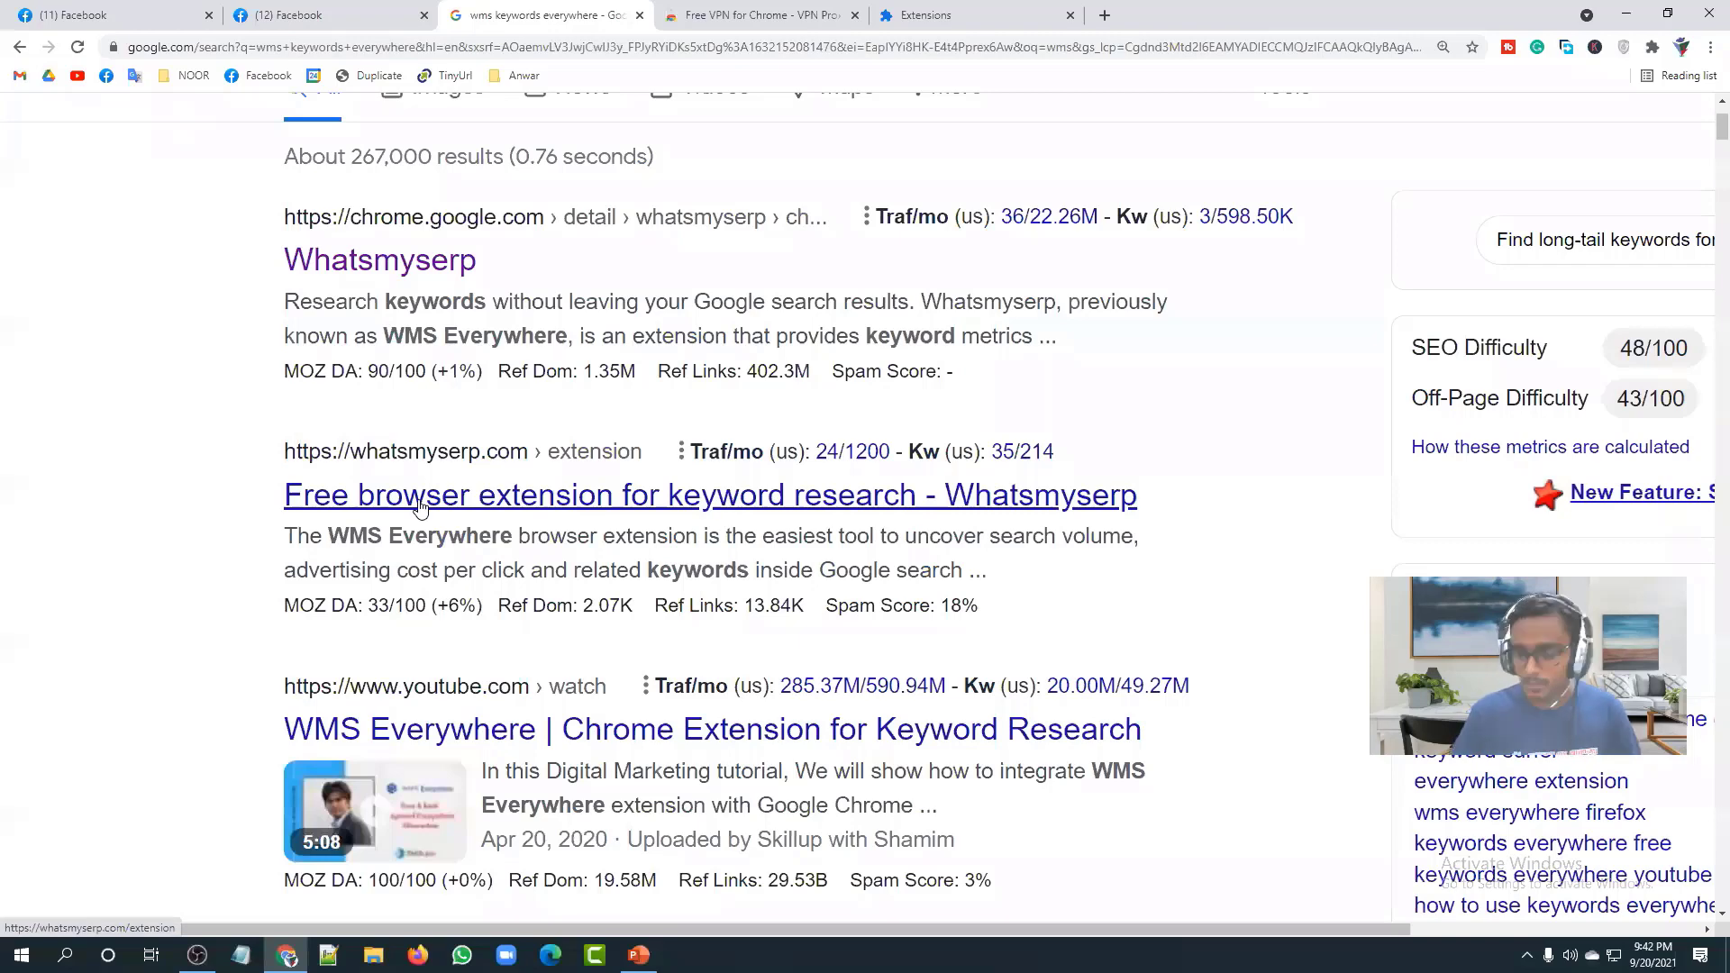
pyautogui.hotkey('ctrl', '-')
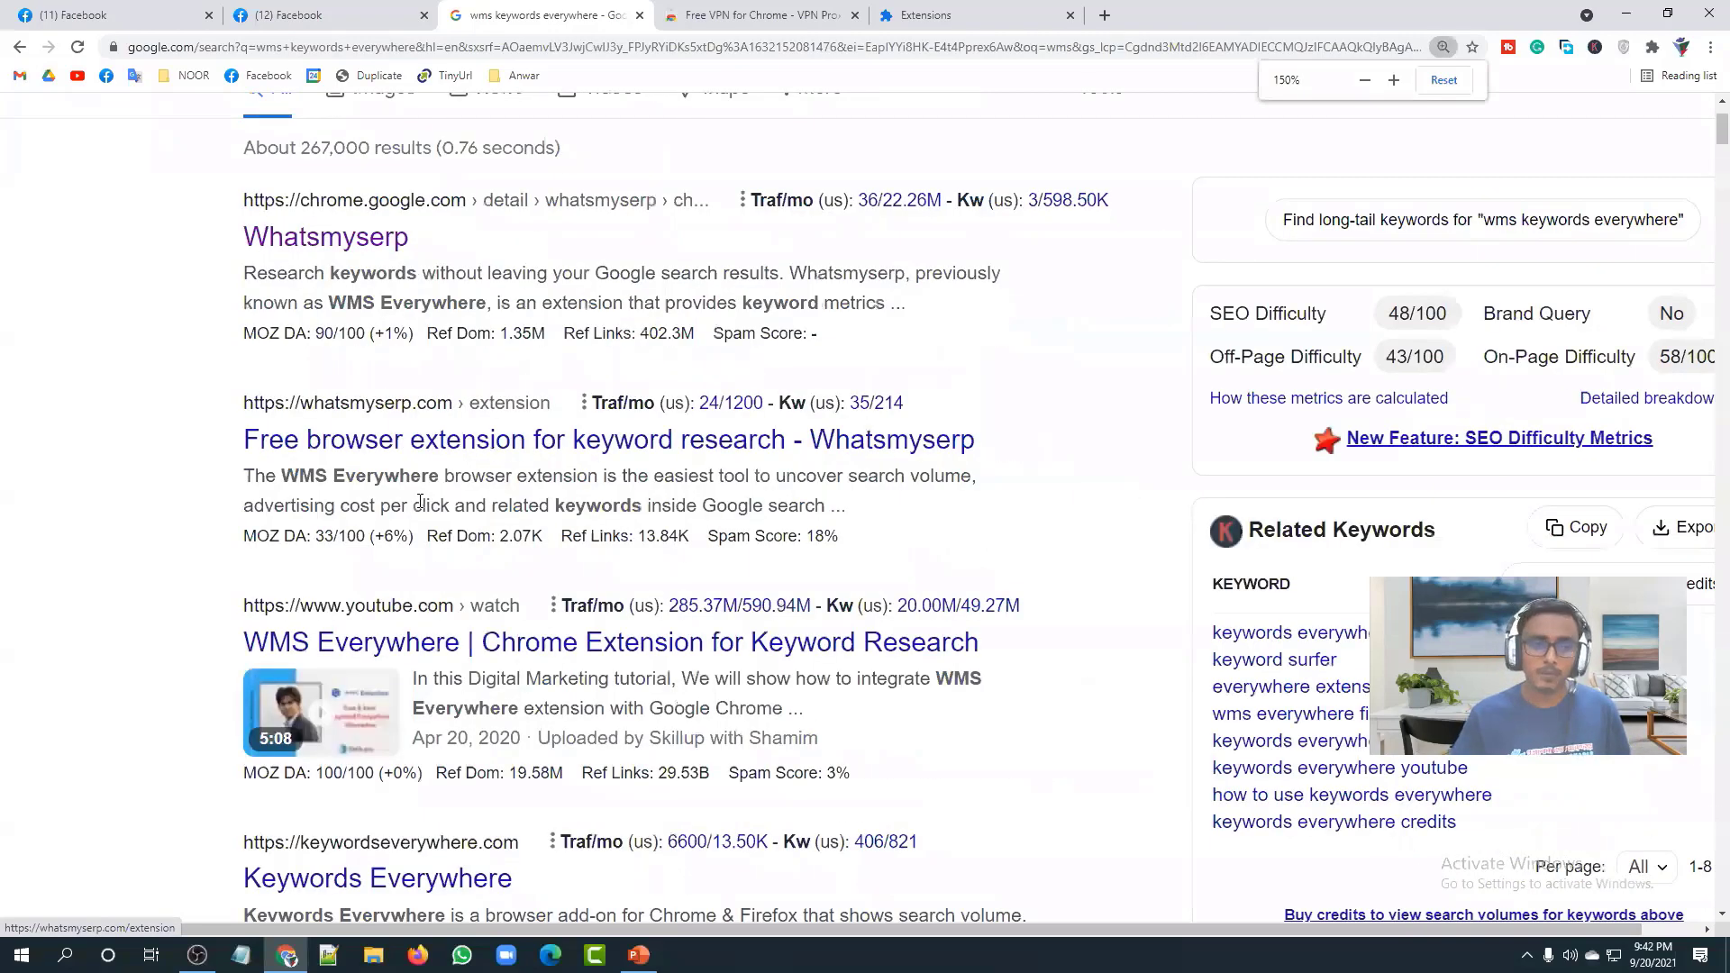
pyautogui.scroll(1, 255, 385)
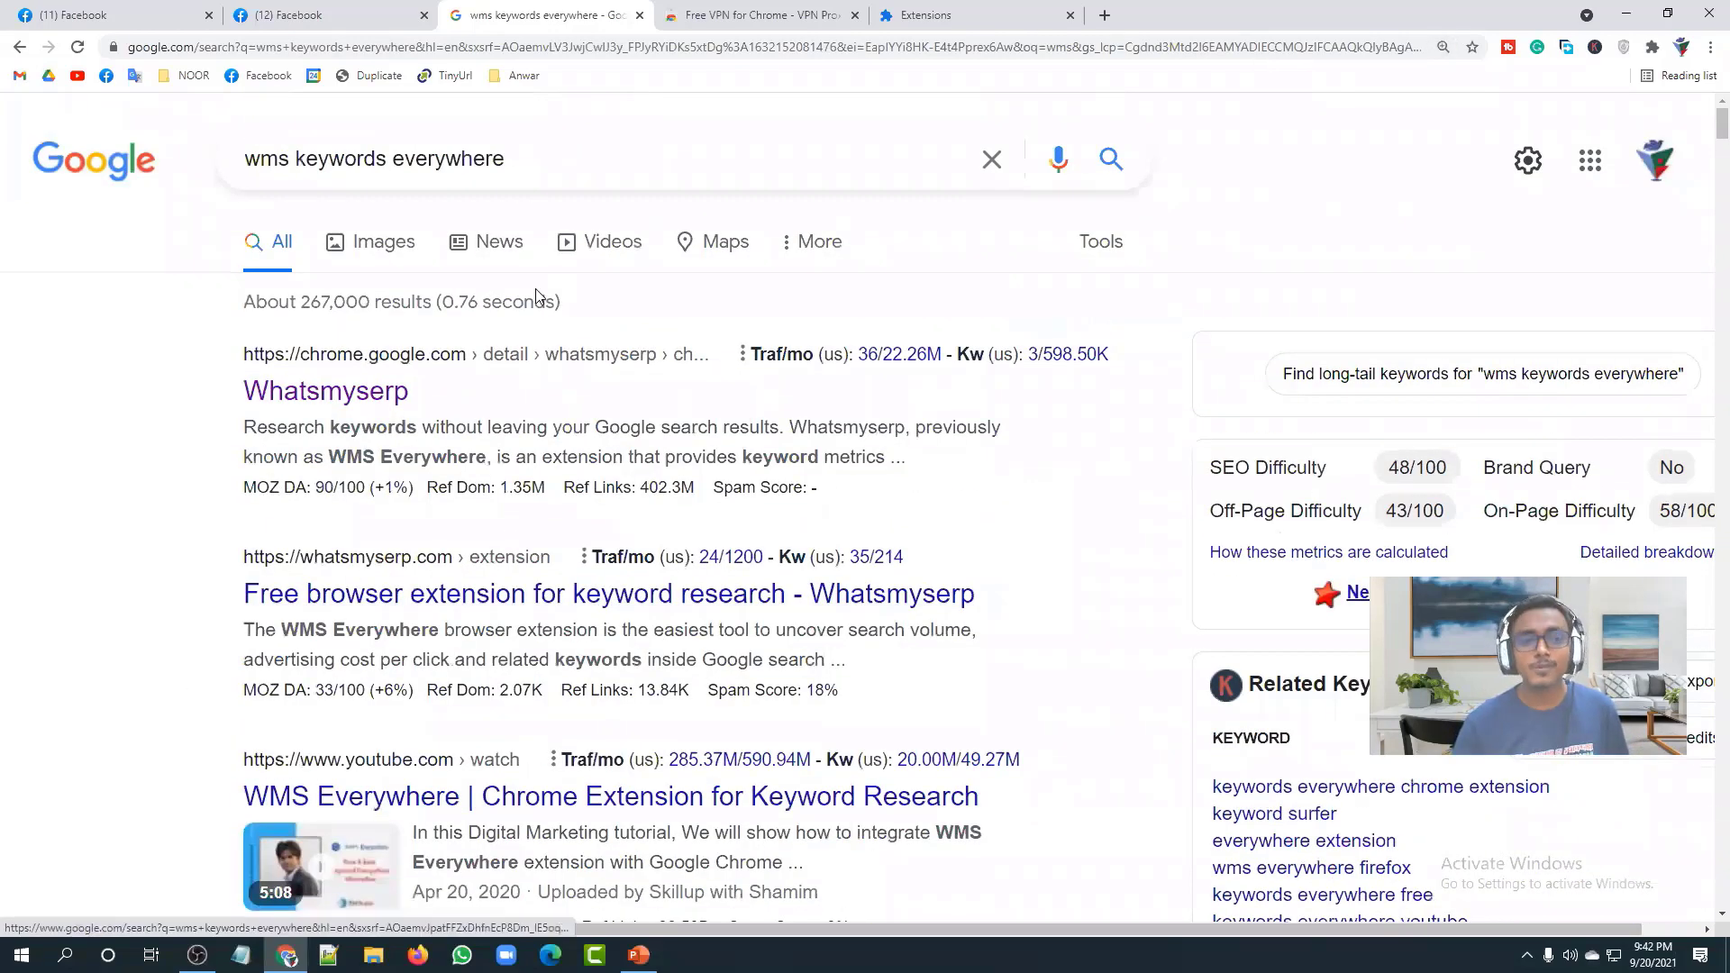
pyautogui.moveTo(504, 158); pyautogui.dragTo(243, 159)
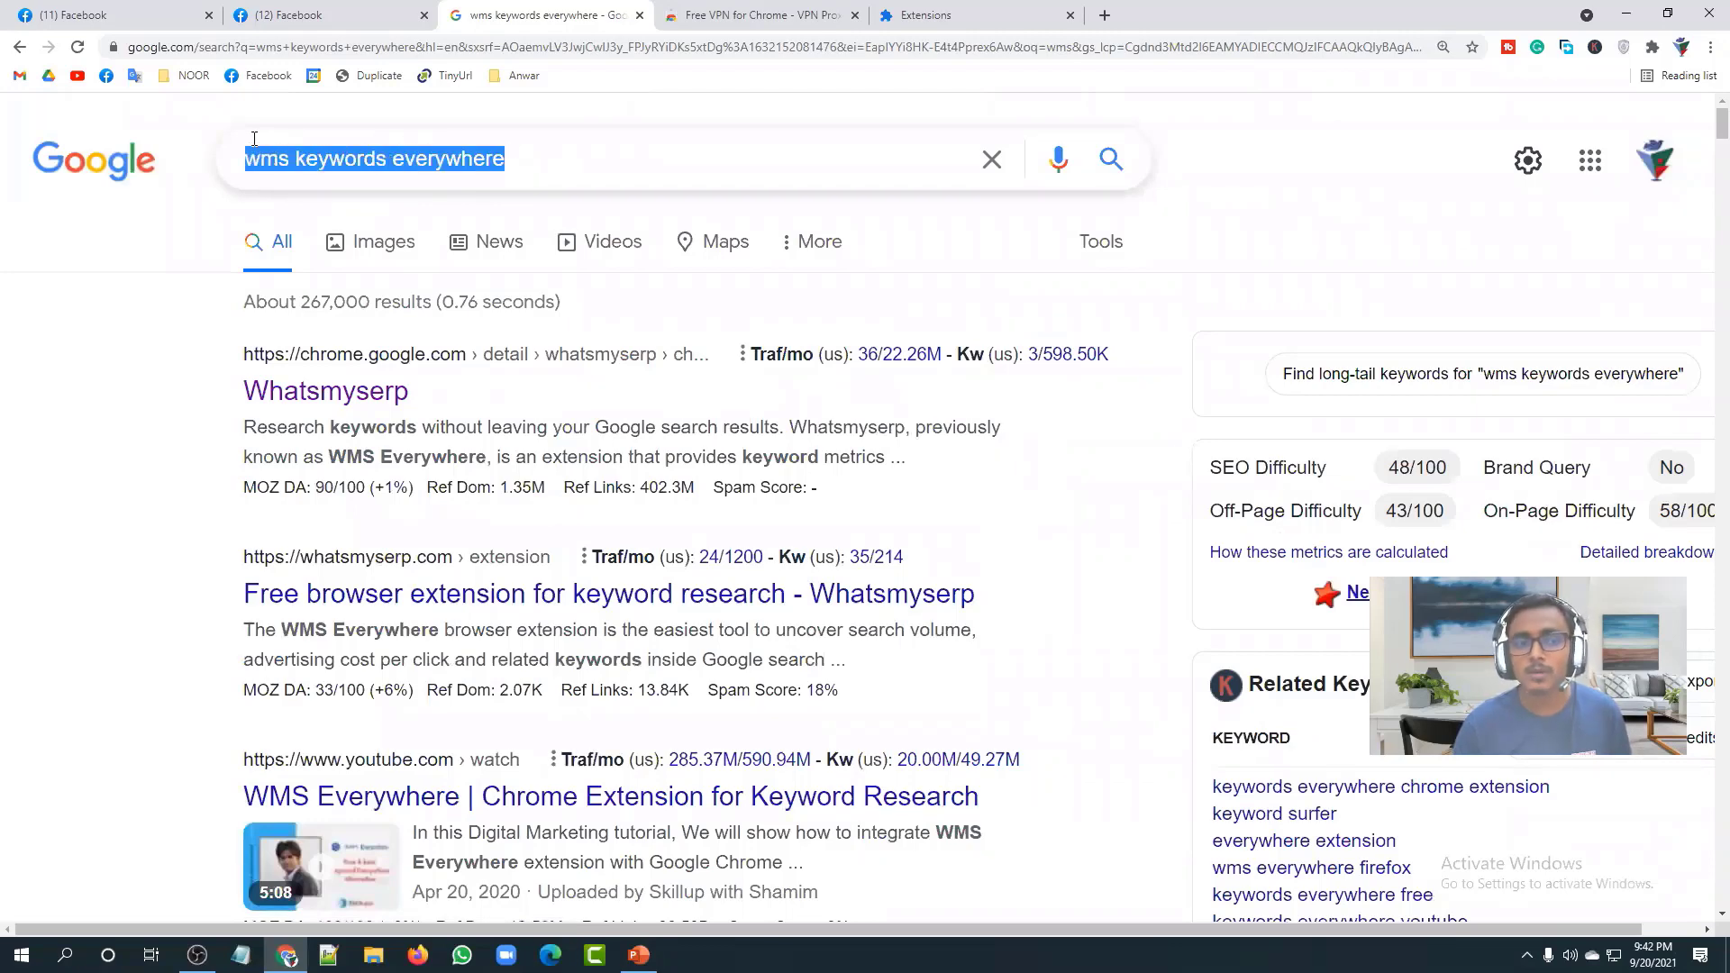
pyautogui.click(21, 382)
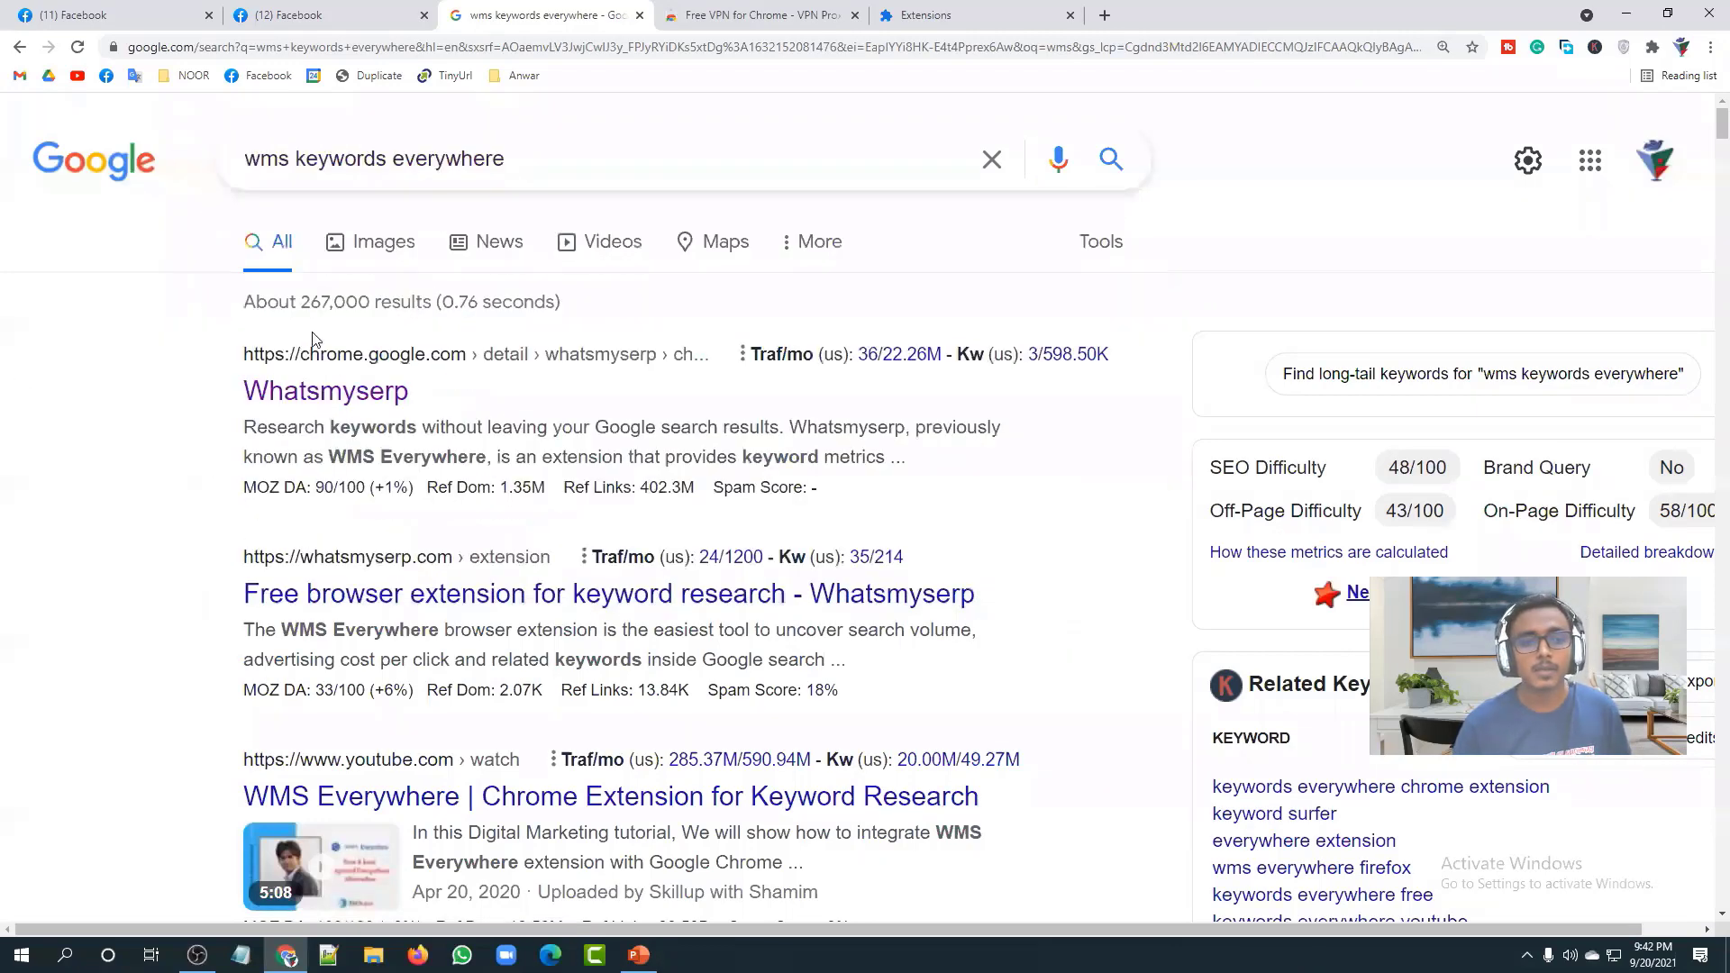
# Step: Open the Whatsmyserp extension page from the search results and highlight the extension's name, including its "serp" part
pyautogui.click(333, 399)
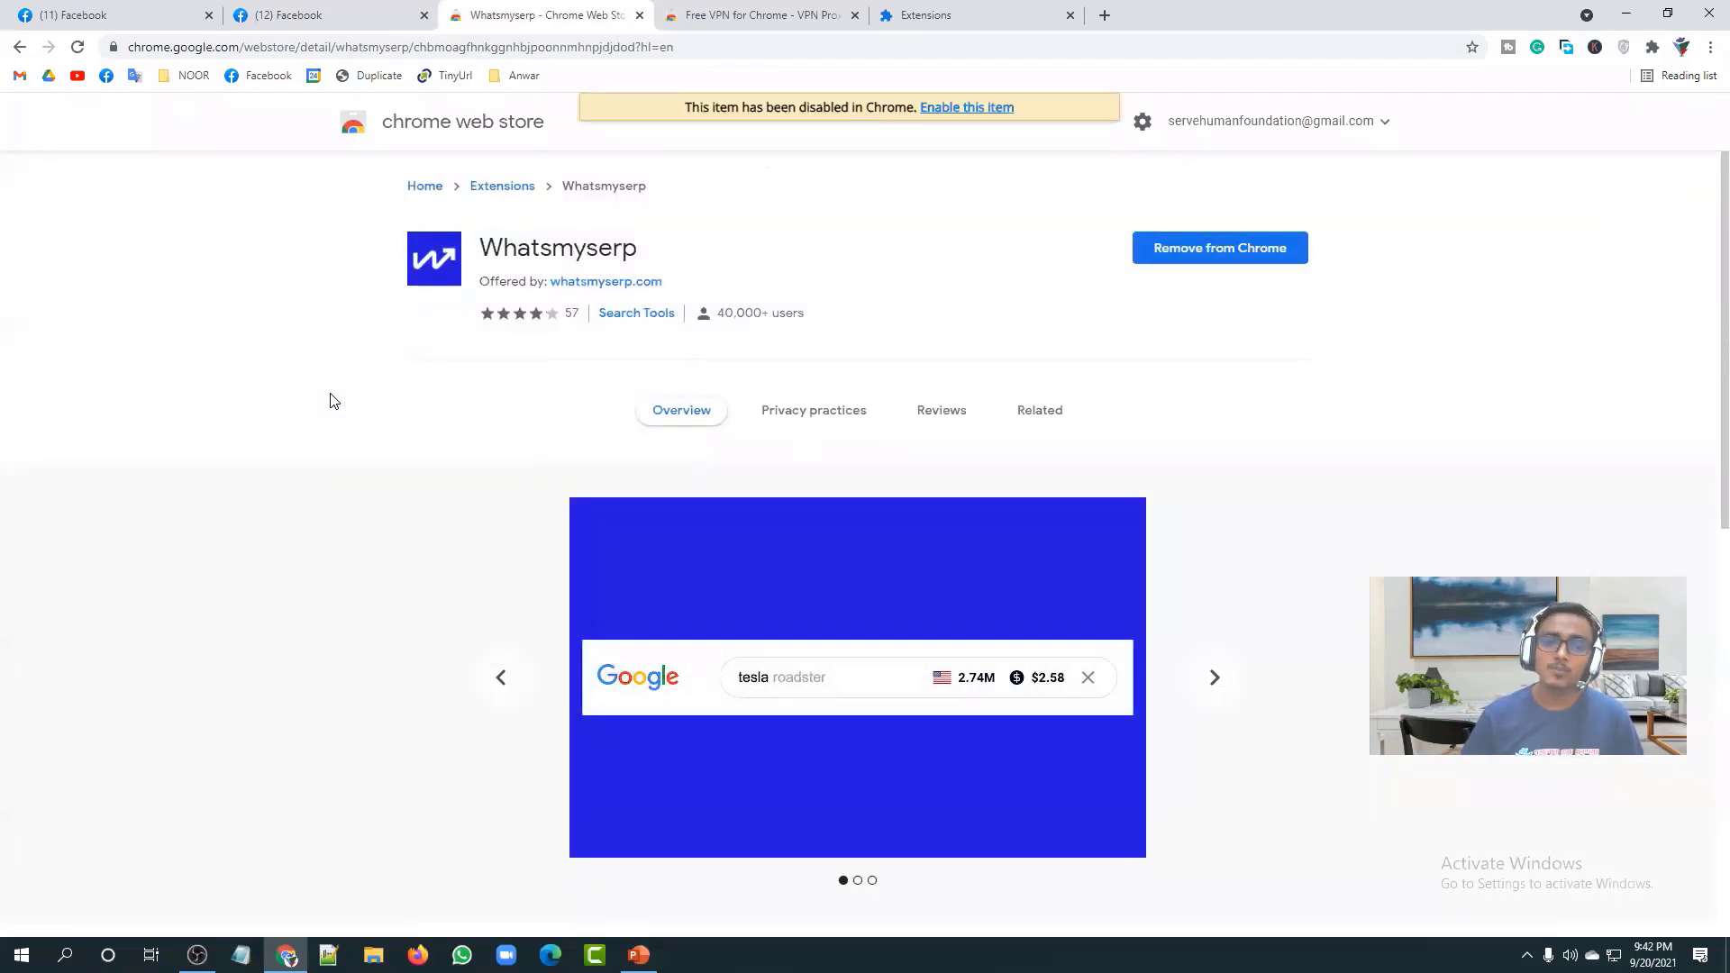
pyautogui.moveTo(656, 256)
pyautogui.mouseDown()
pyautogui.moveTo(477, 242)
pyautogui.moveTo(657, 244)
pyautogui.mouseUp()
pyautogui.click(484, 239)
pyautogui.click(655, 252)
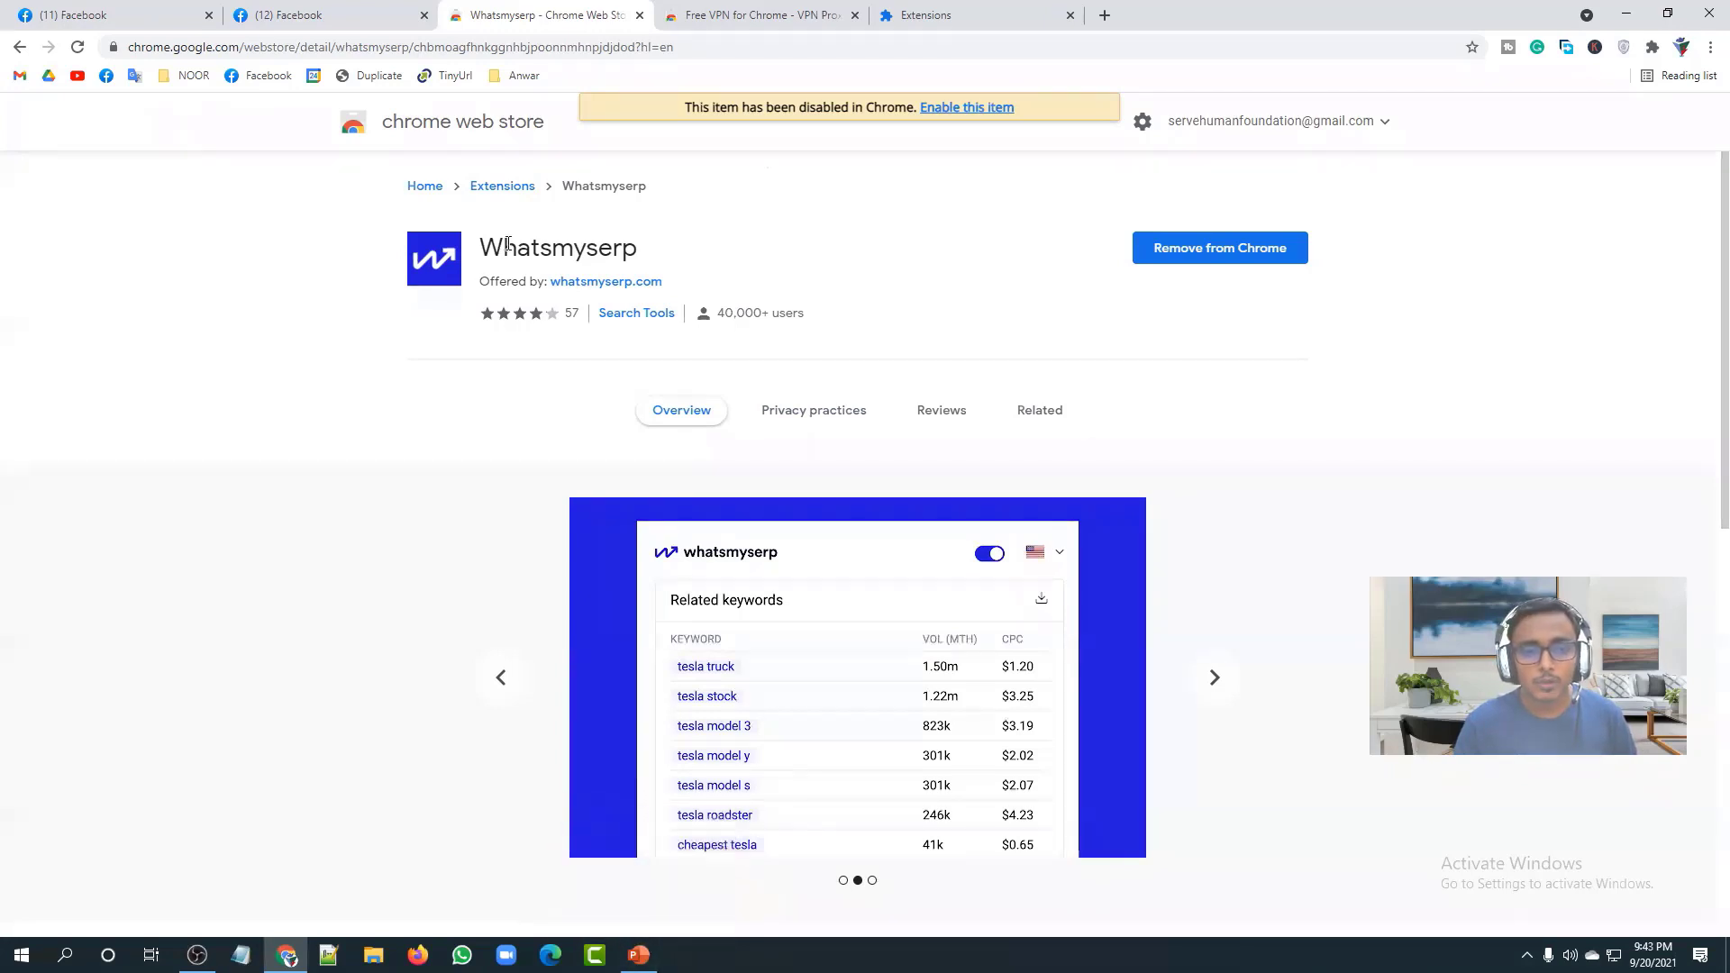
pyautogui.moveTo(498, 245); pyautogui.dragTo(601, 249)
pyautogui.click(566, 247)
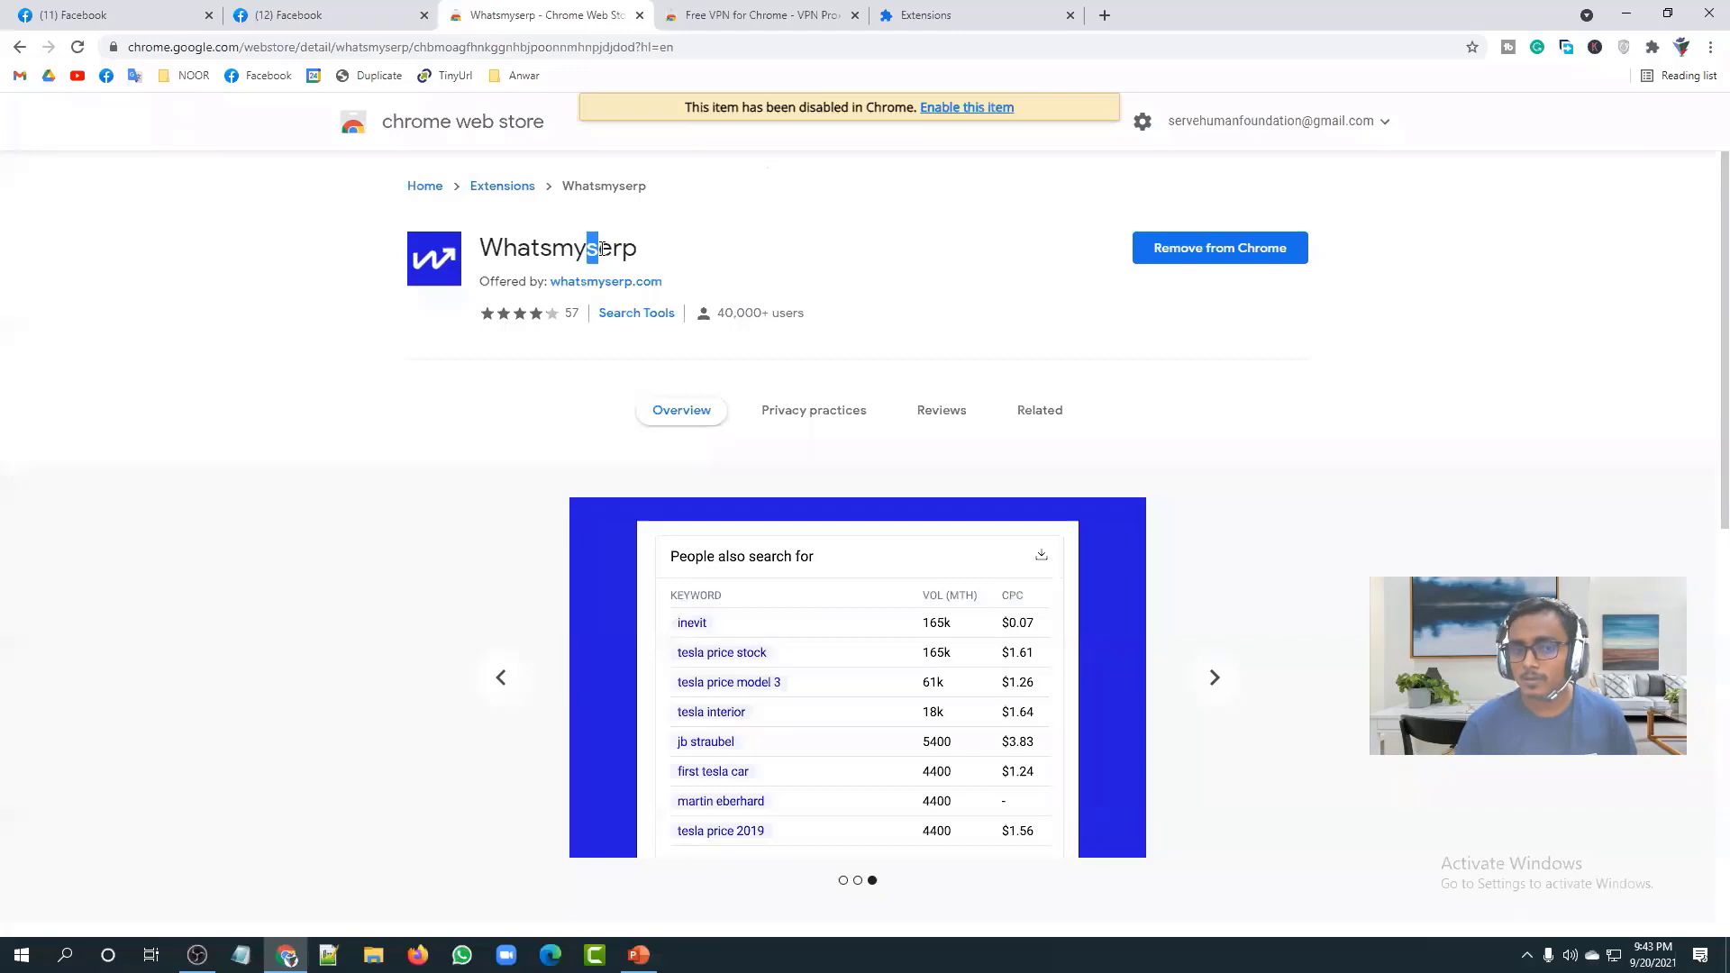
pyautogui.click(601, 249)
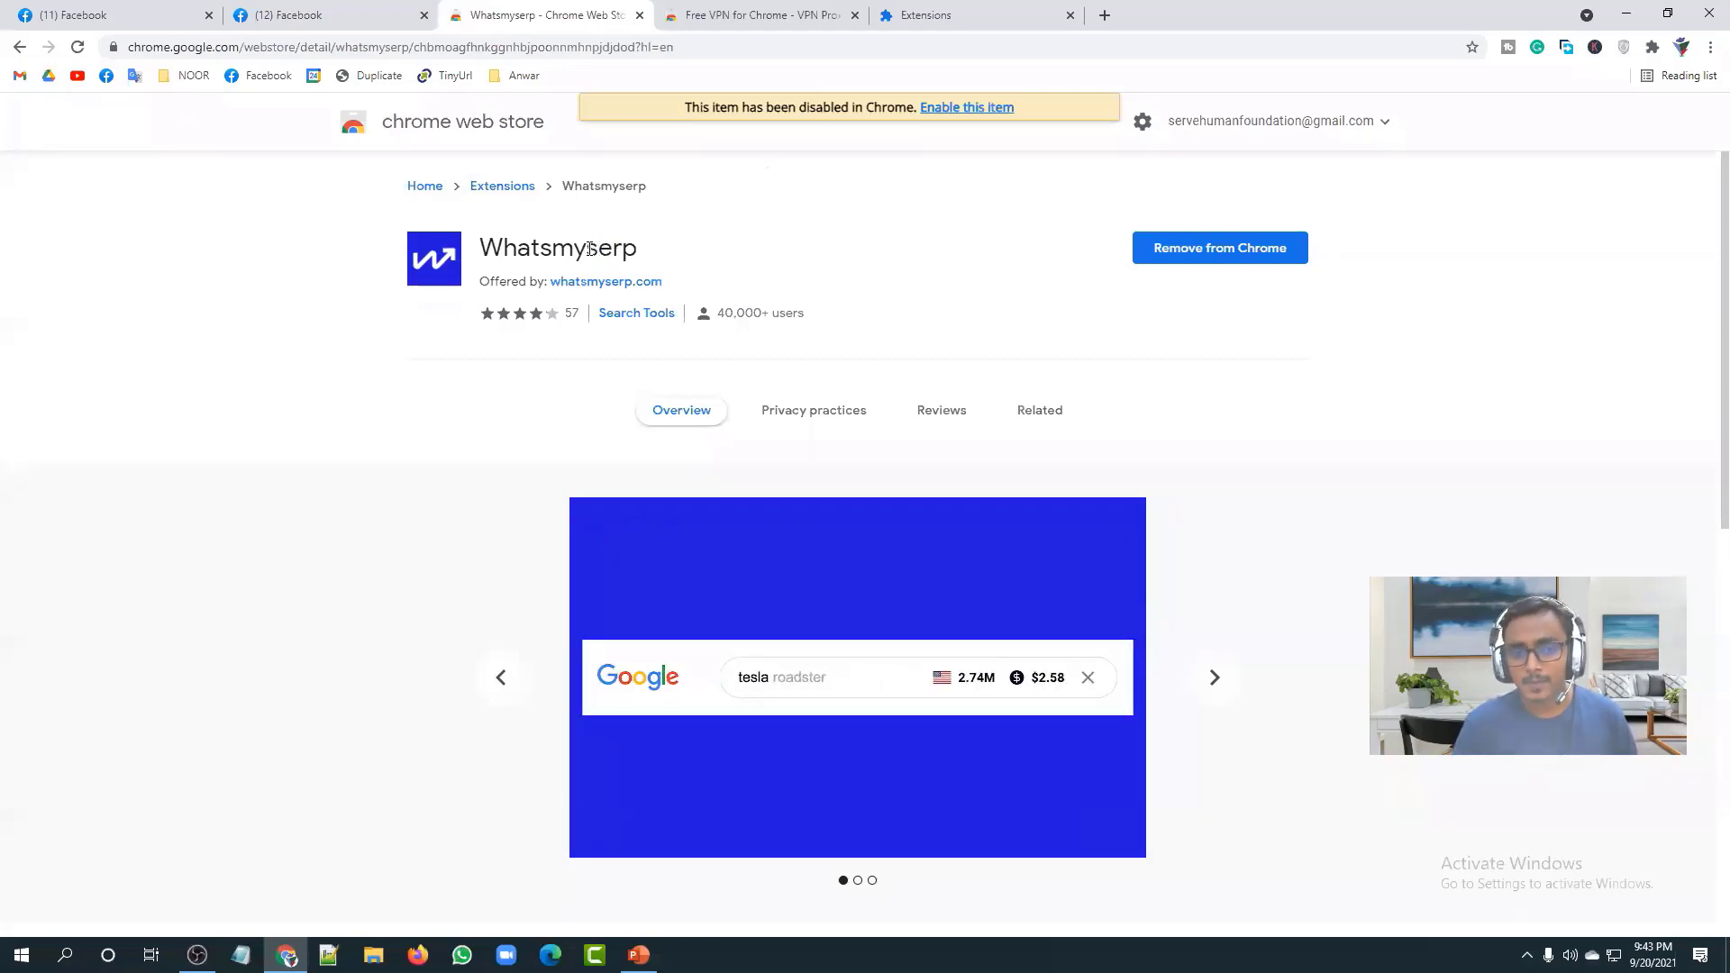
pyautogui.moveTo(588, 249); pyautogui.dragTo(642, 257)
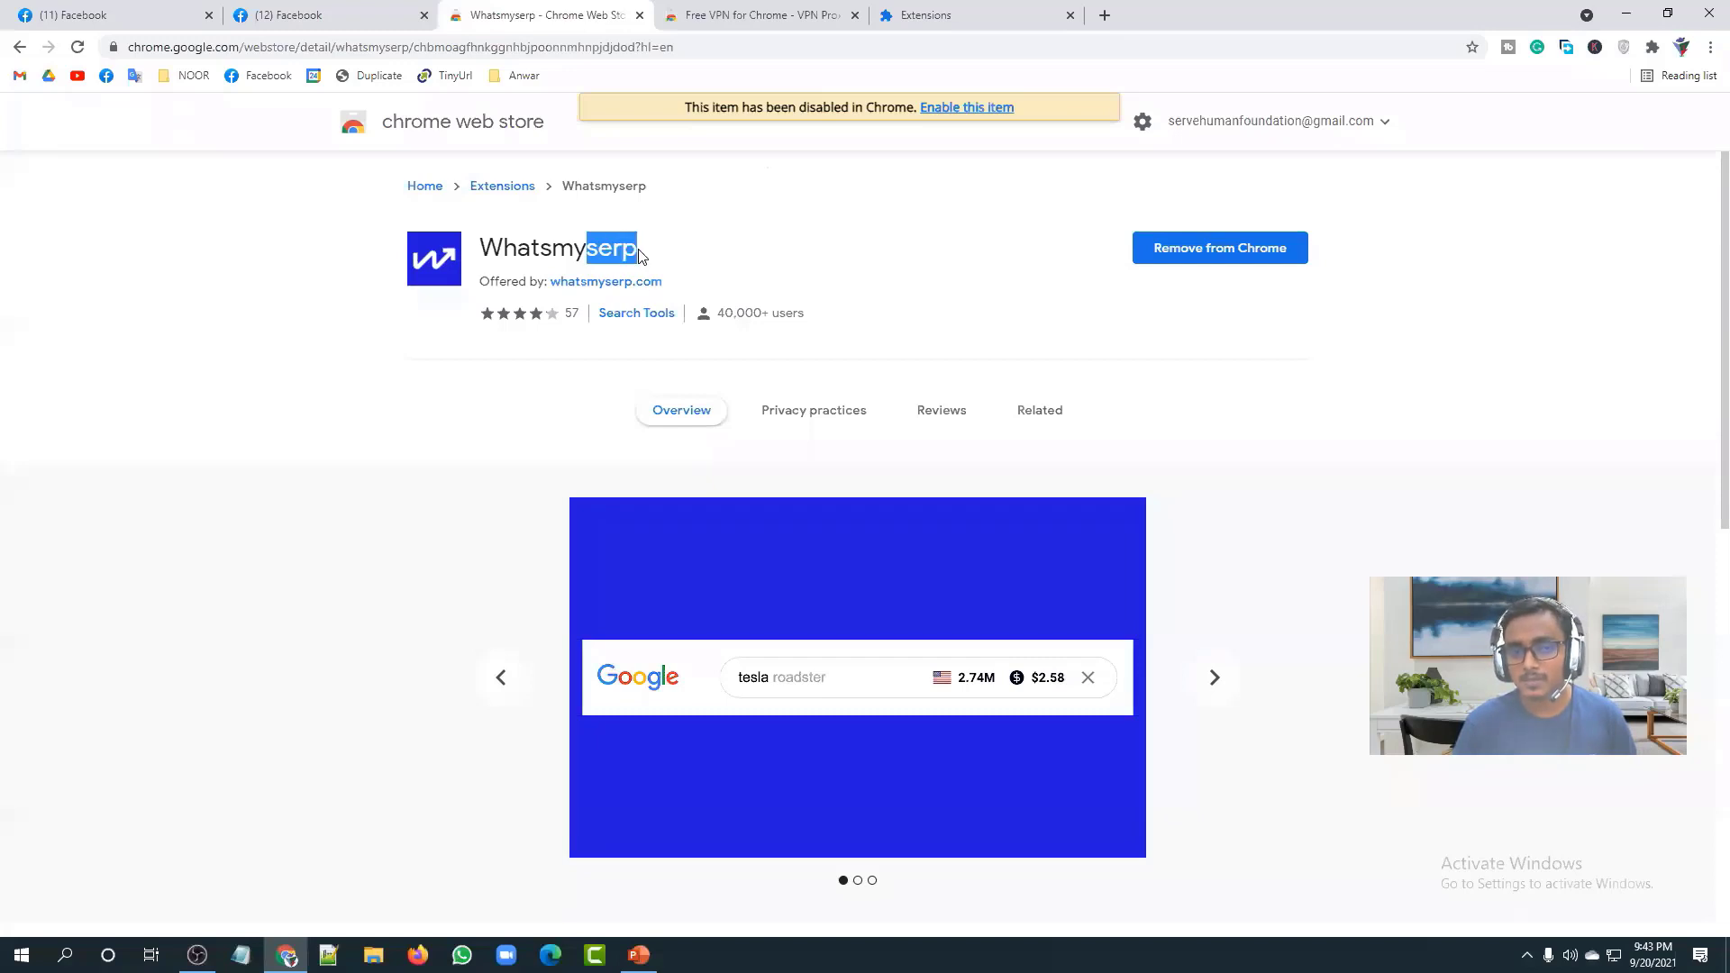
pyautogui.click(694, 260)
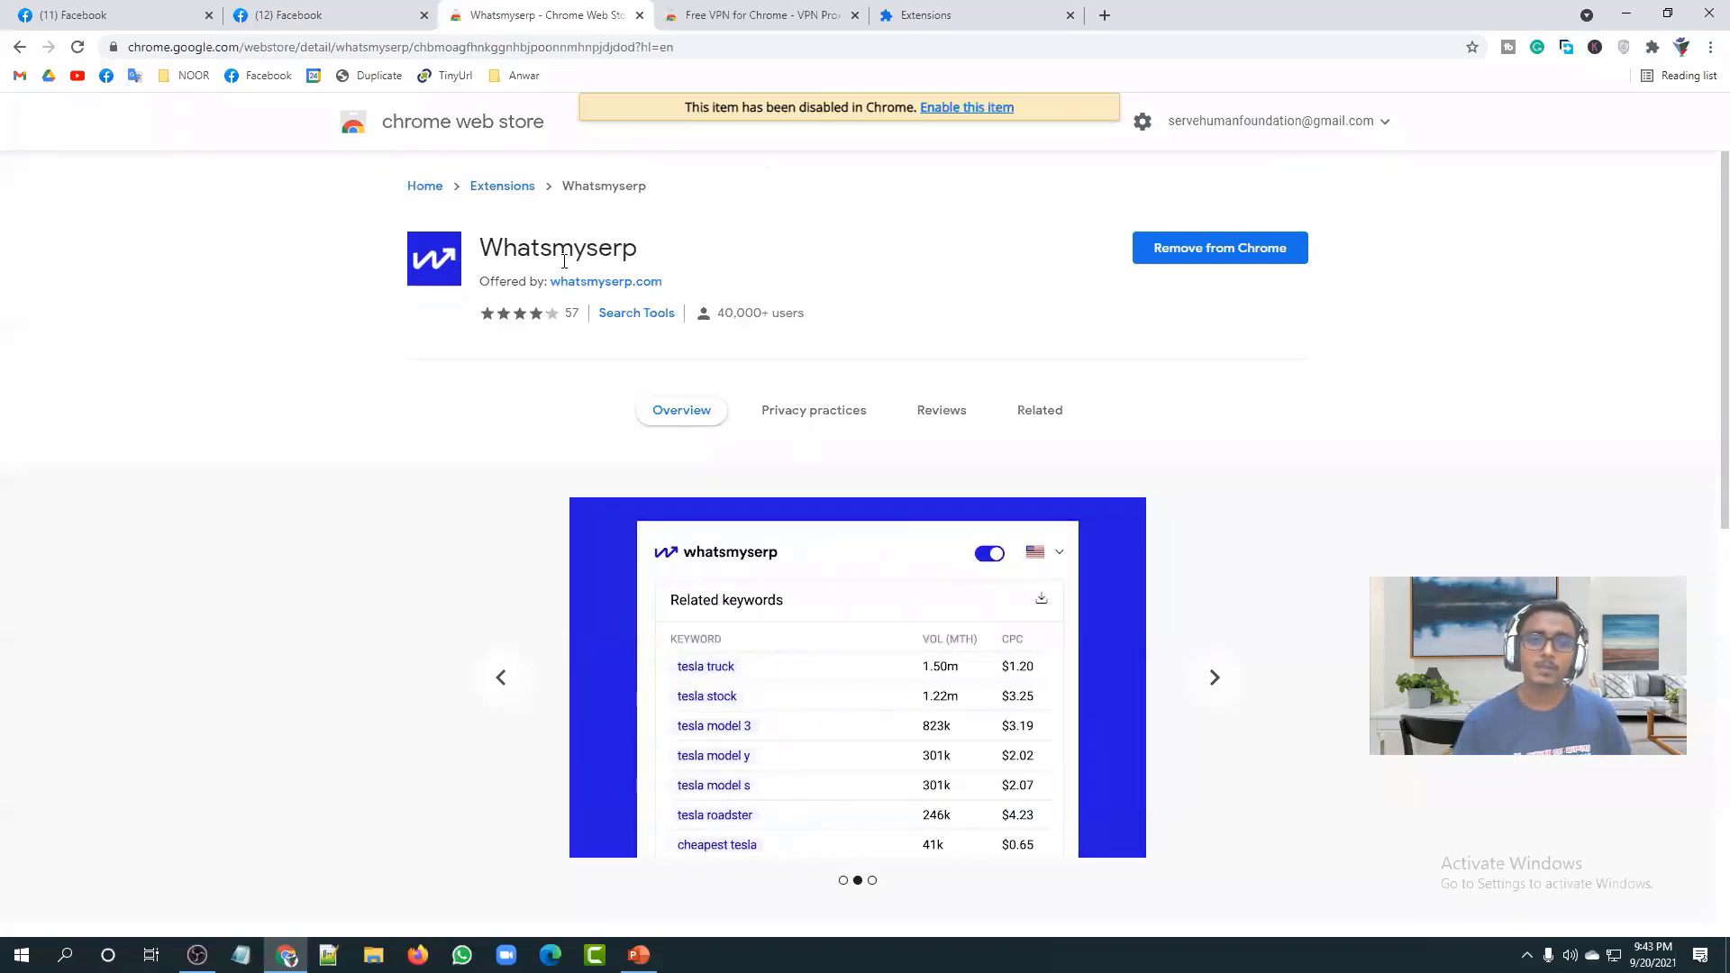
pyautogui.moveTo(484, 245); pyautogui.dragTo(671, 259)
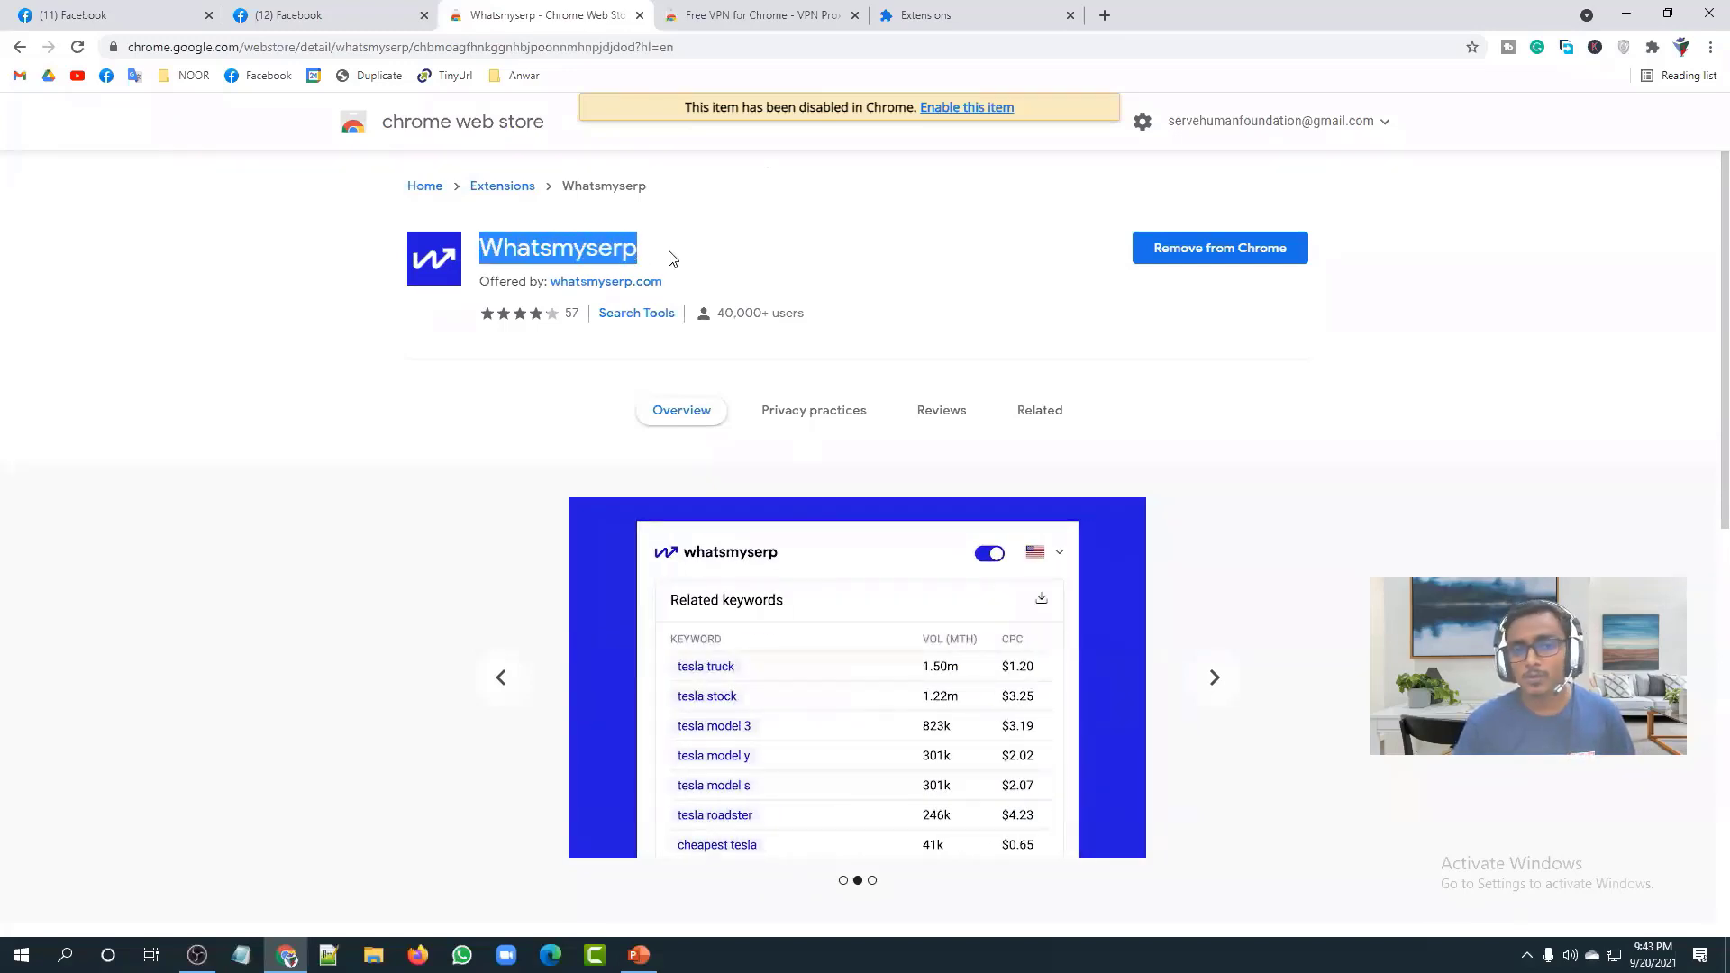
pyautogui.click(669, 259)
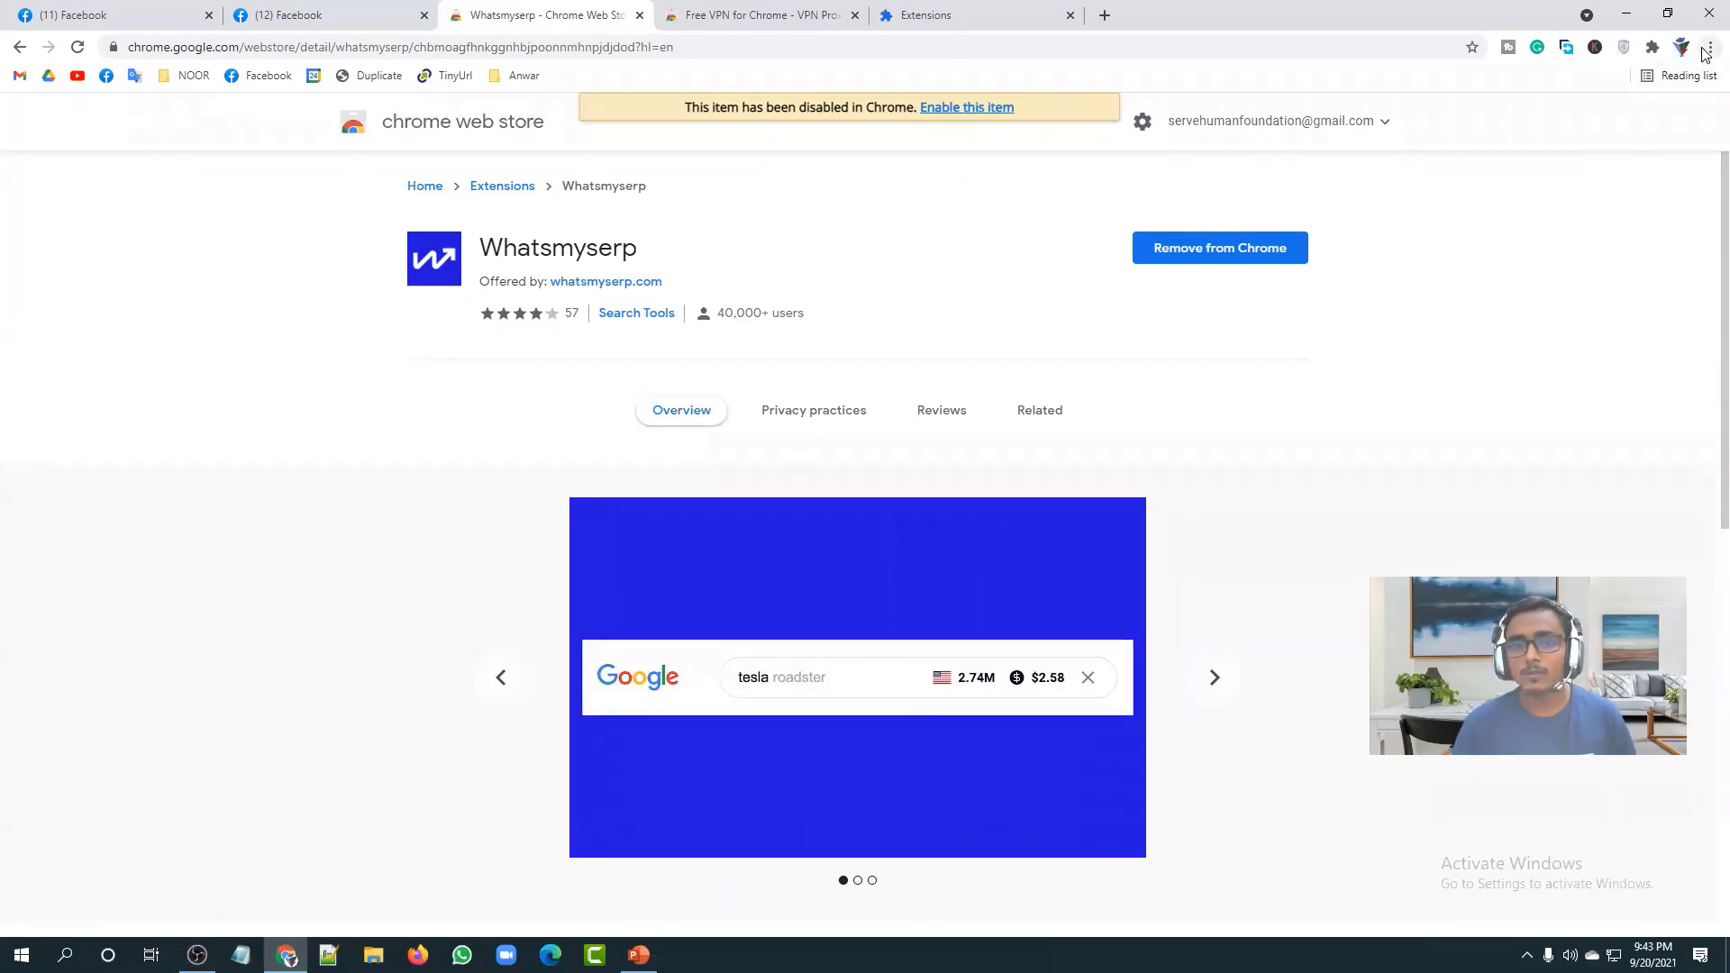
# Step: Enable the Whatsmyserp extension on the Chrome extensions page and reload the page
pyautogui.click(937, 15)
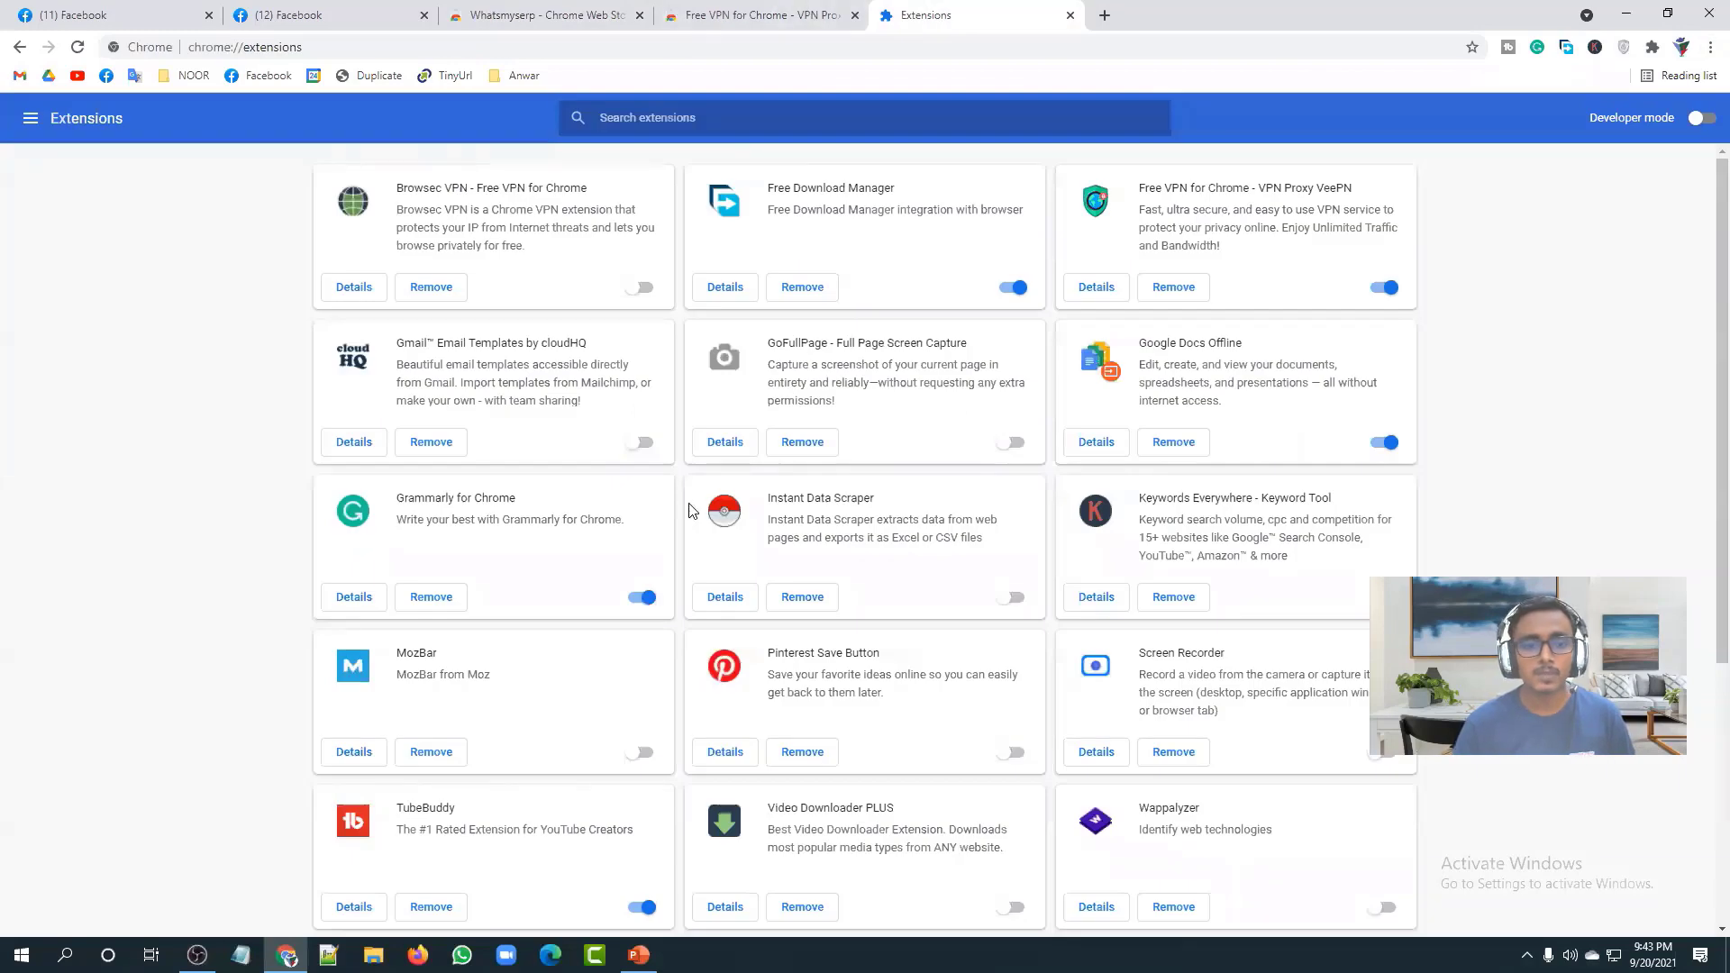
pyautogui.scroll(-5, 579, 377)
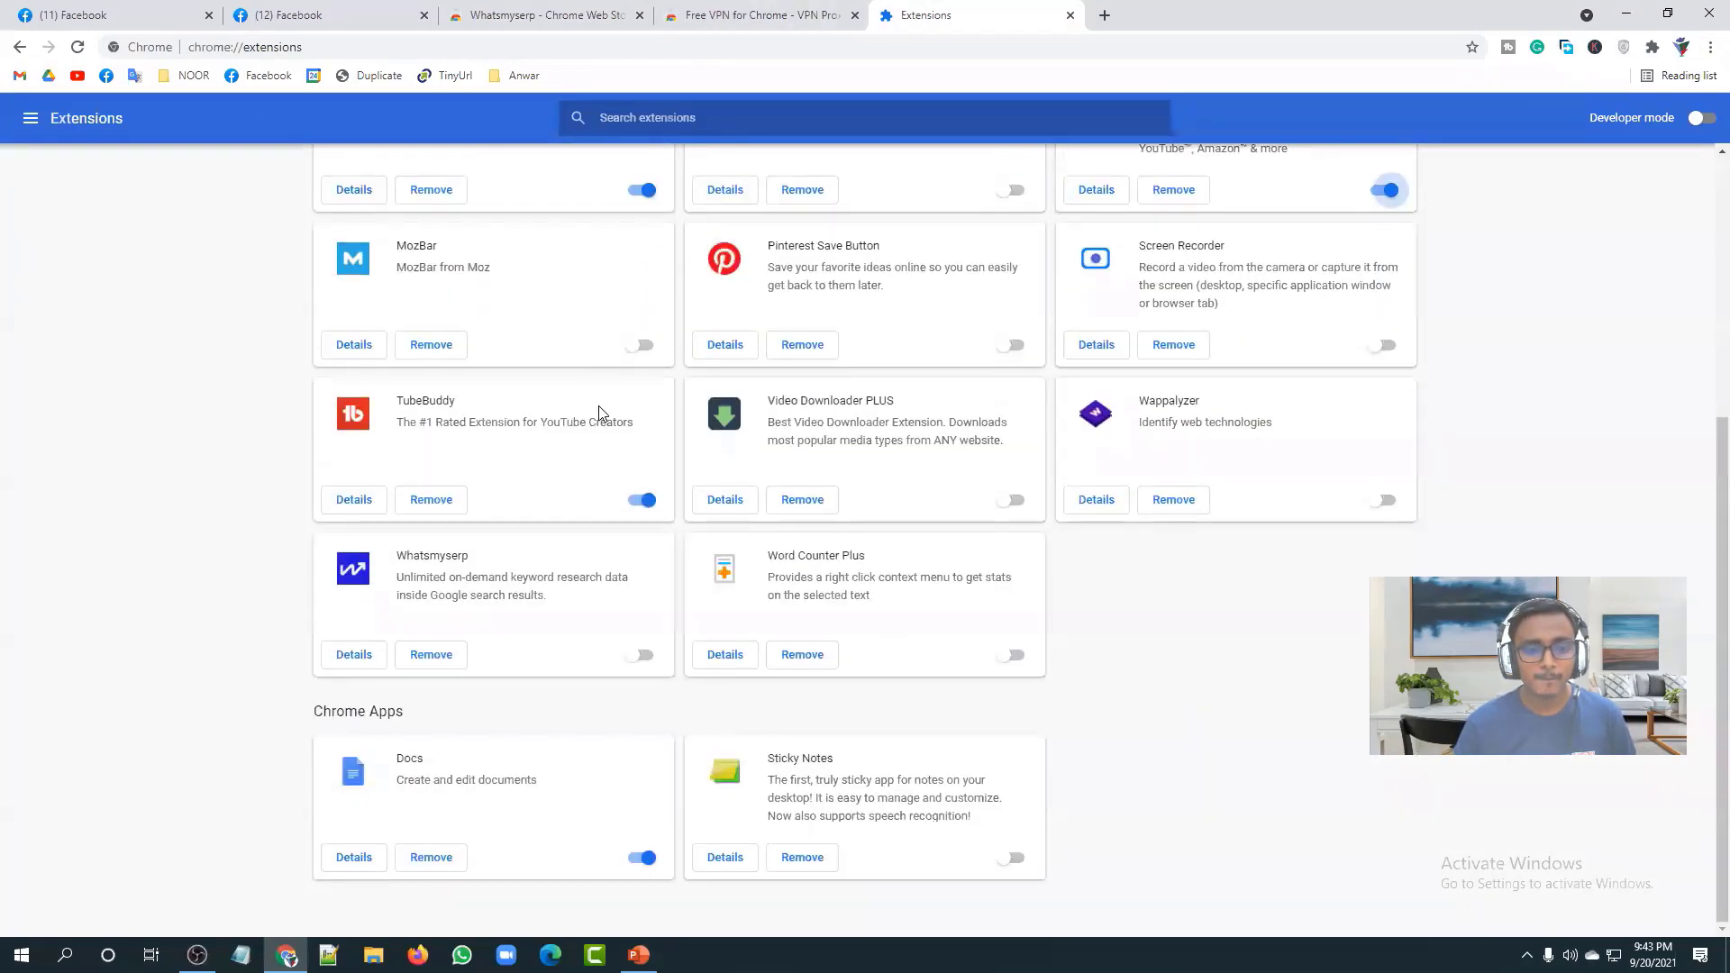
pyautogui.moveTo(470, 559); pyautogui.dragTo(397, 558)
pyautogui.click(459, 559)
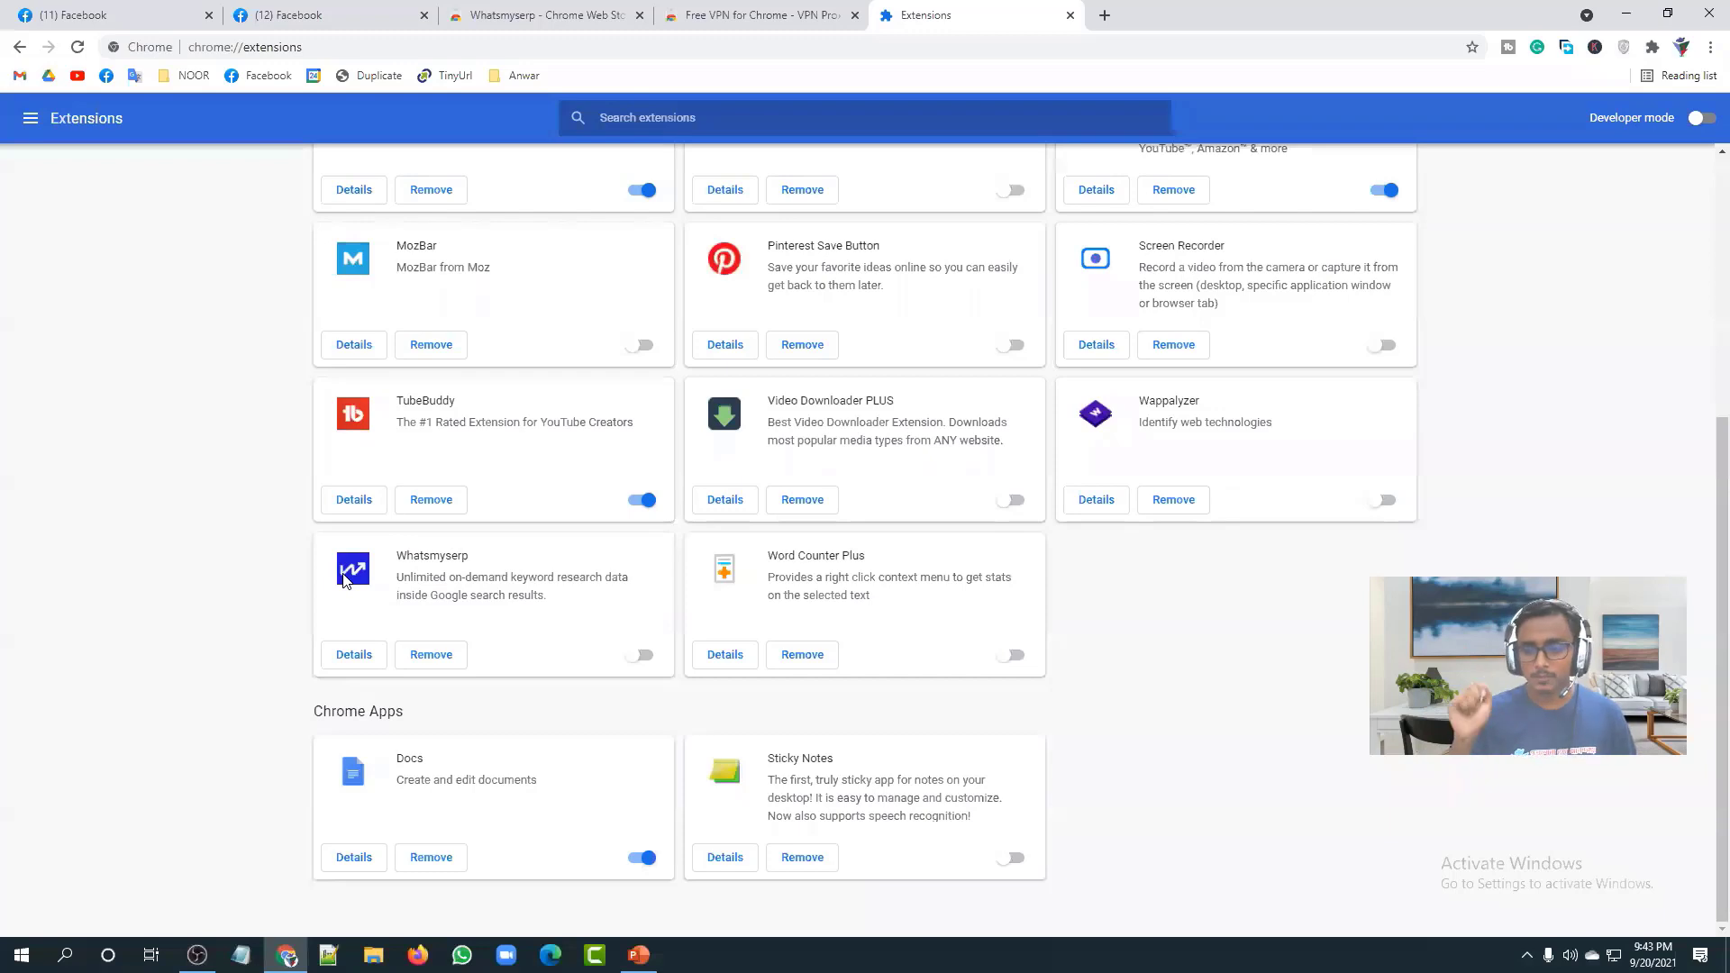
pyautogui.click(643, 656)
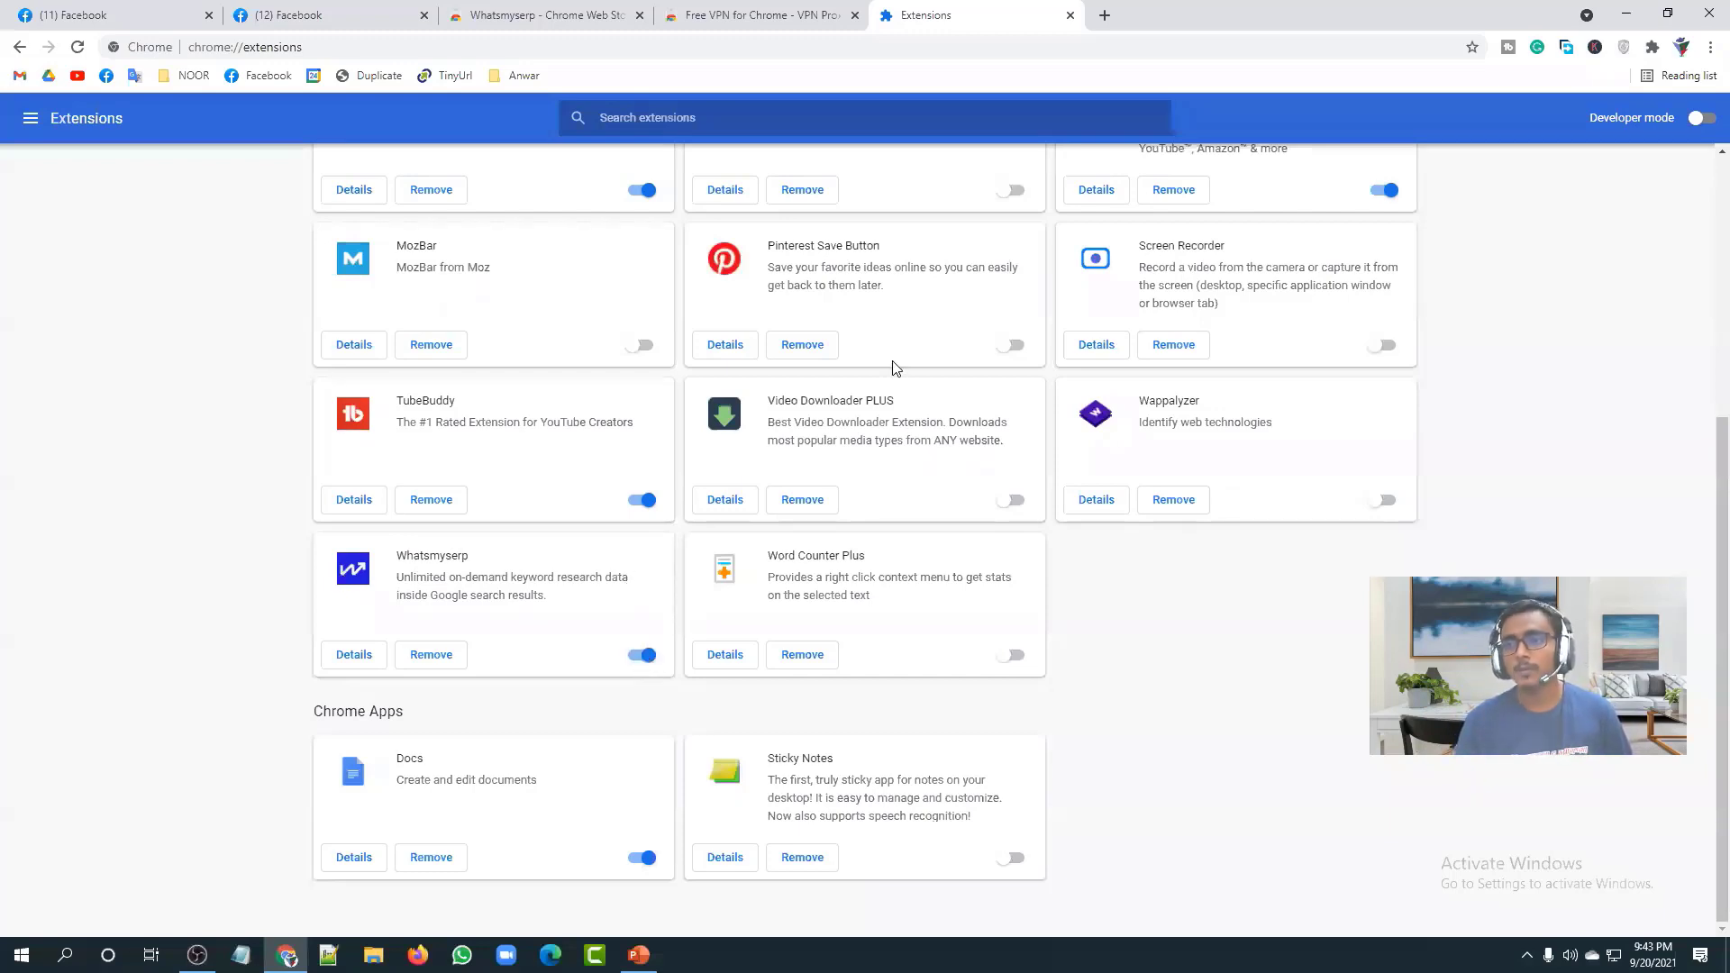
pyautogui.click(78, 47)
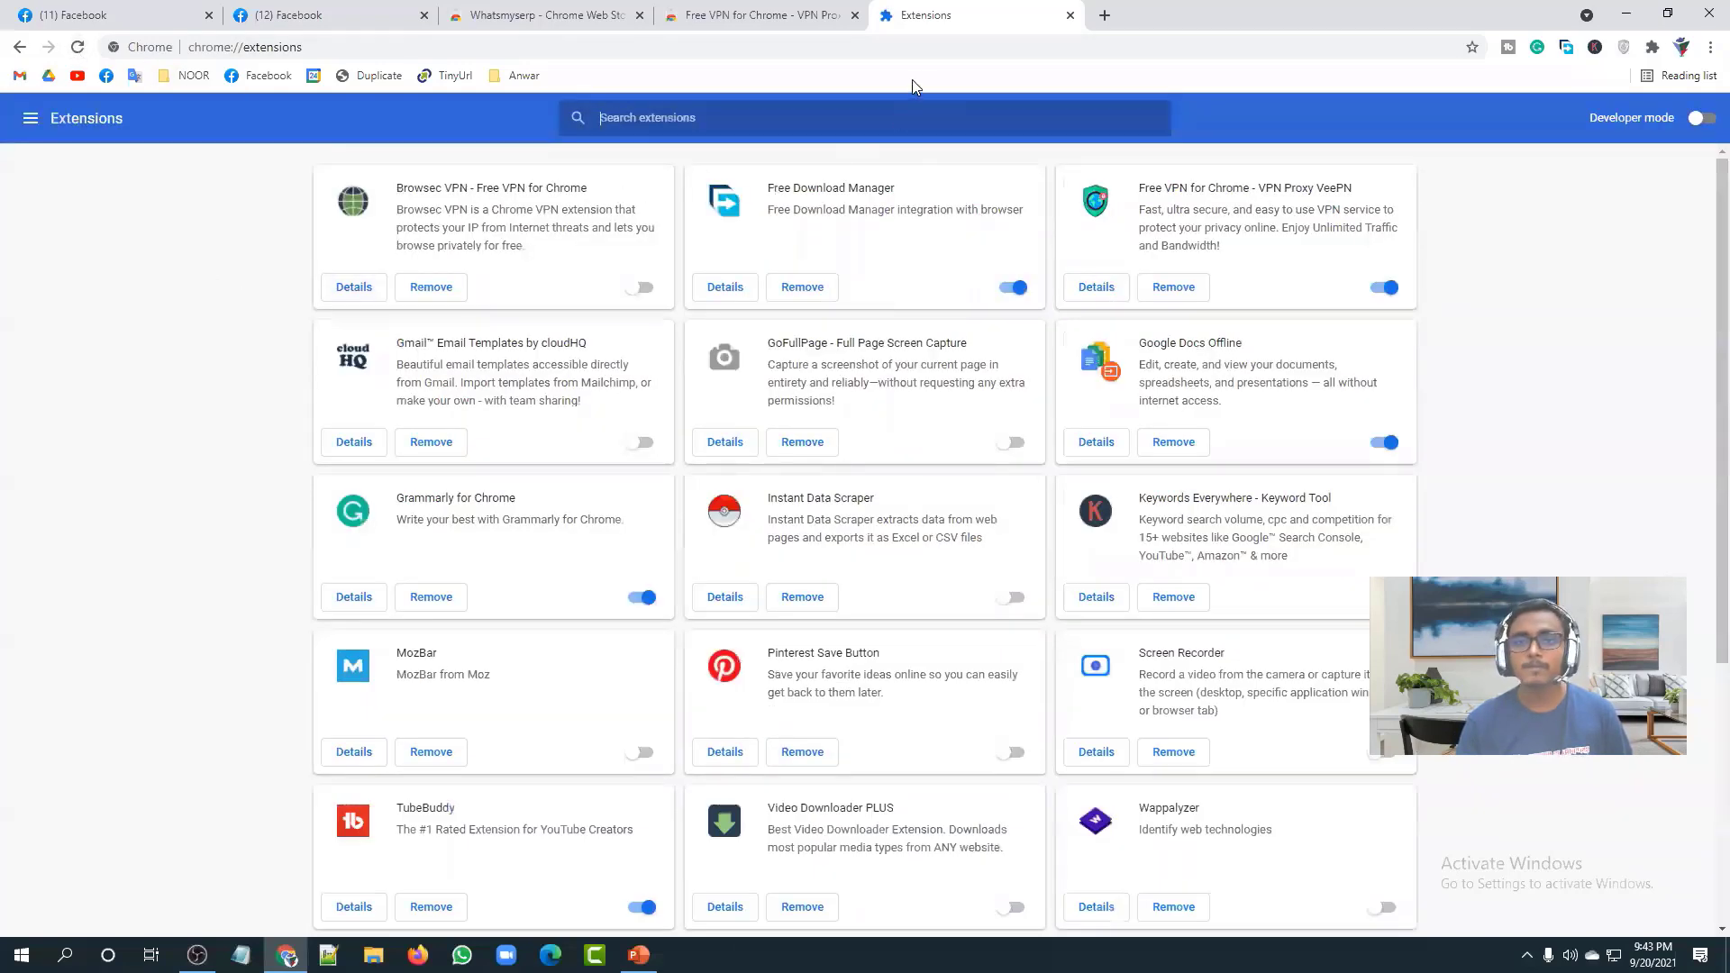
# Step: Reload the Whatsmyserp store page and pin the Whatsmyserp extension to the browser toolbar
pyautogui.click(793, 15)
pyautogui.click(530, 19)
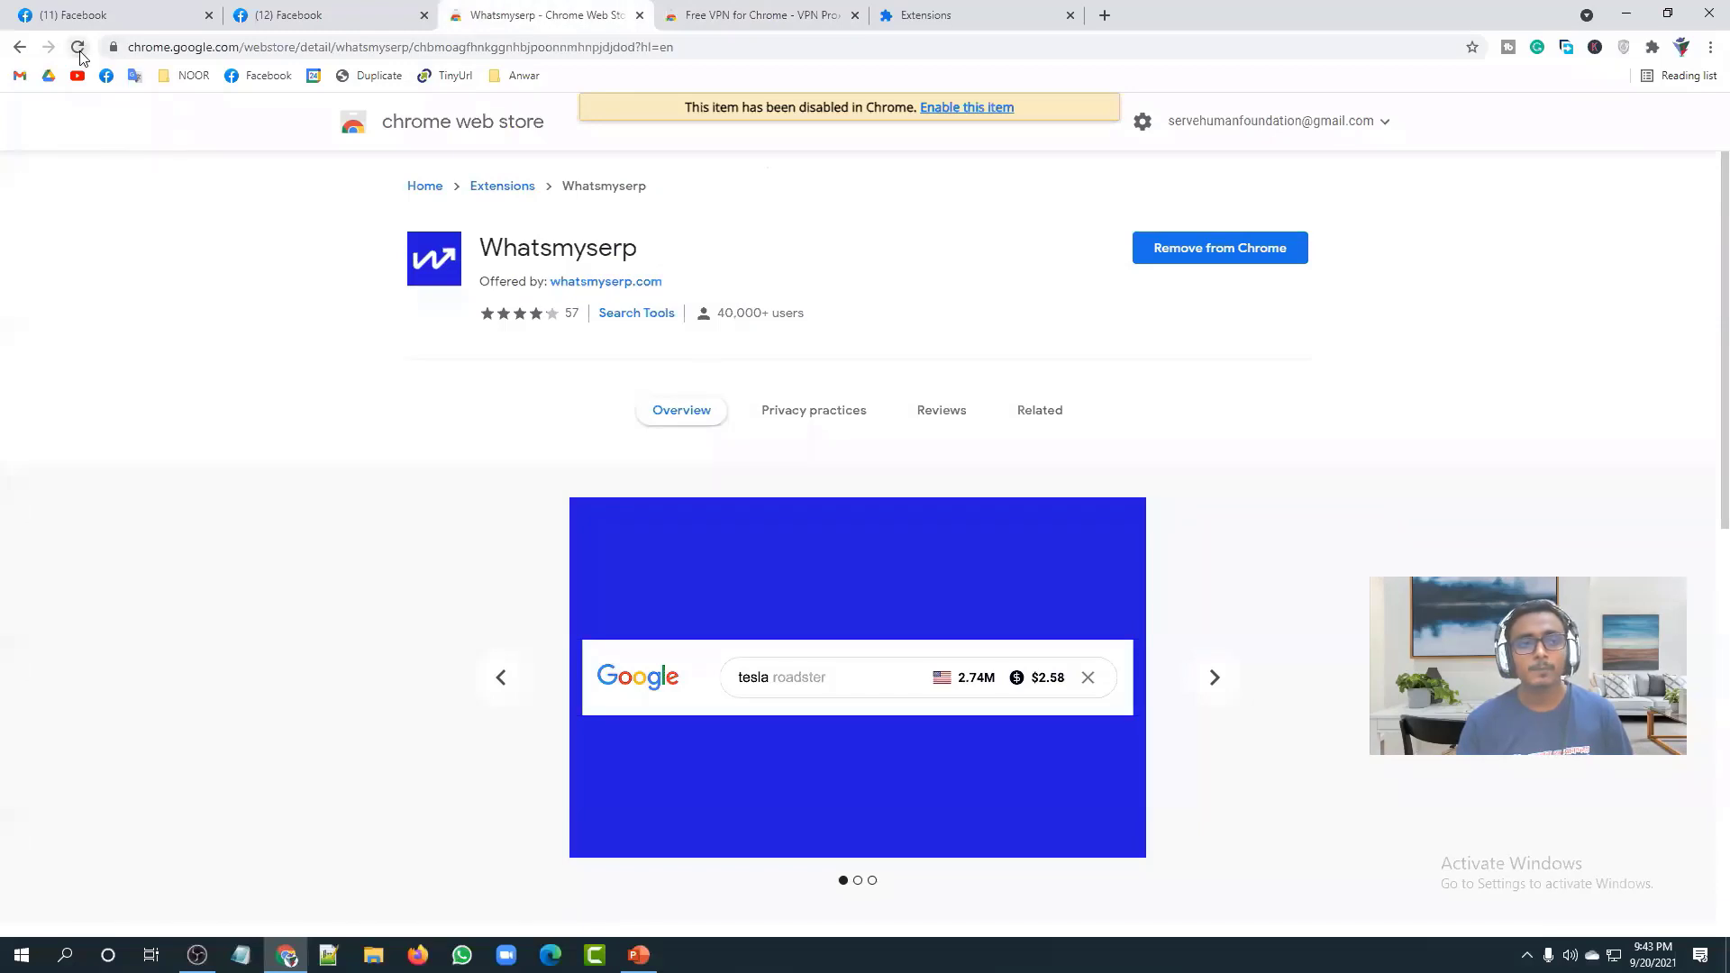
pyautogui.click(78, 49)
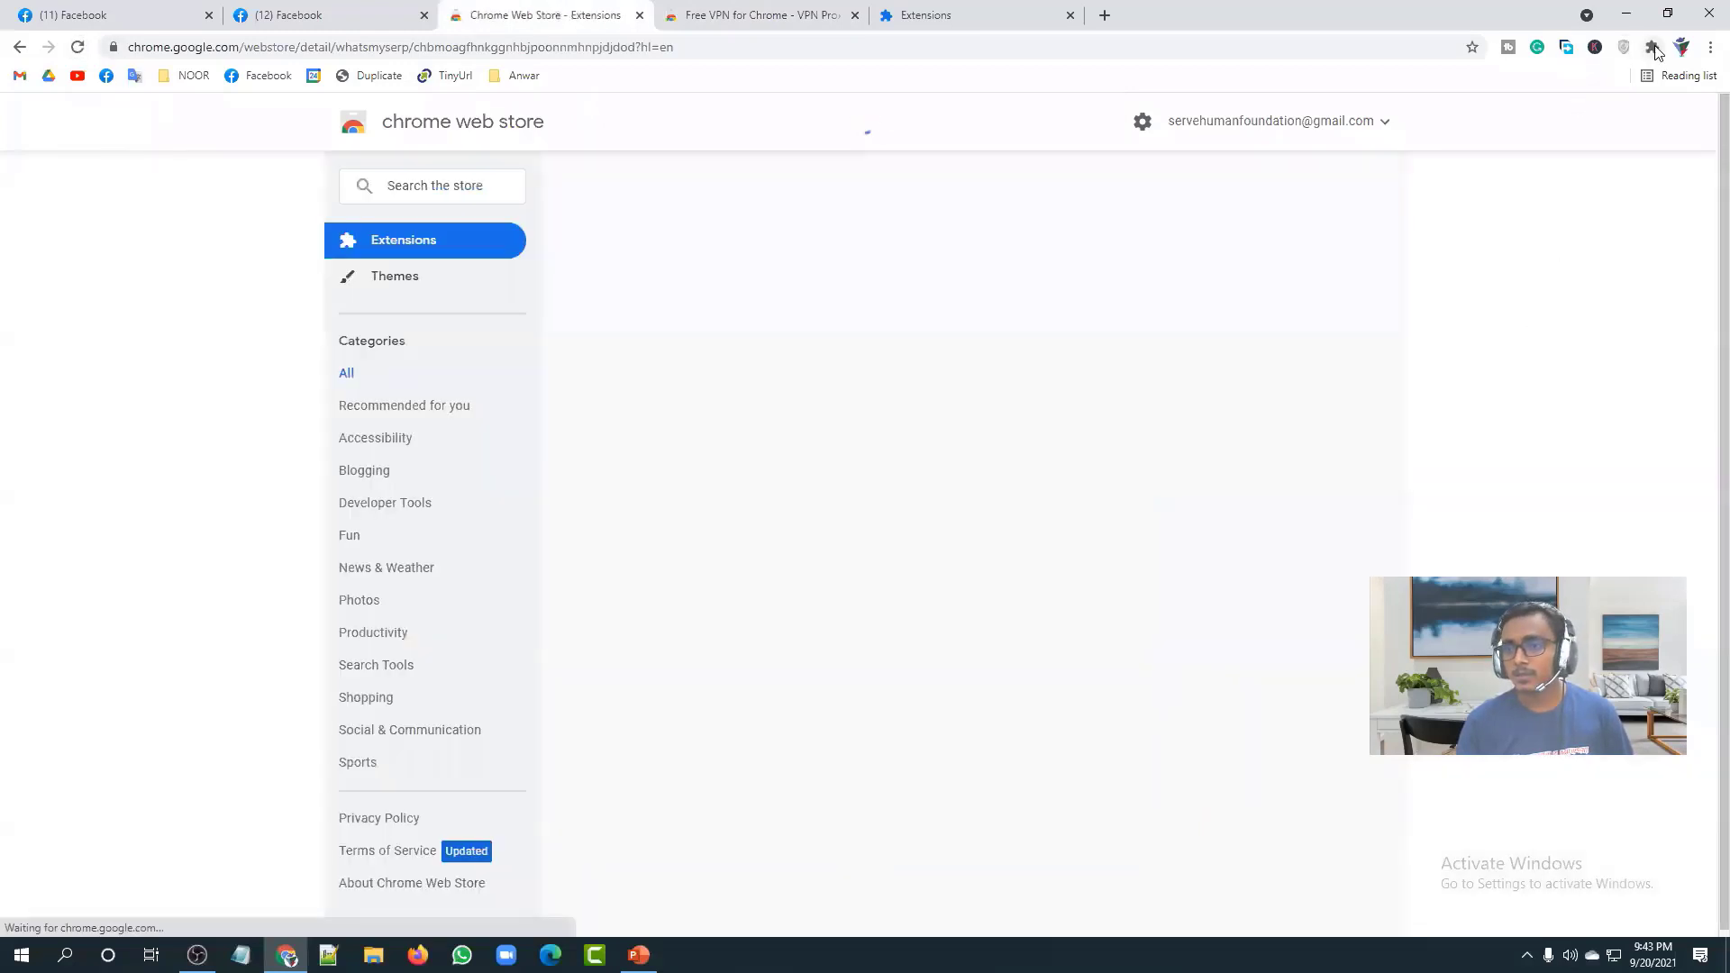
pyautogui.click(1654, 48)
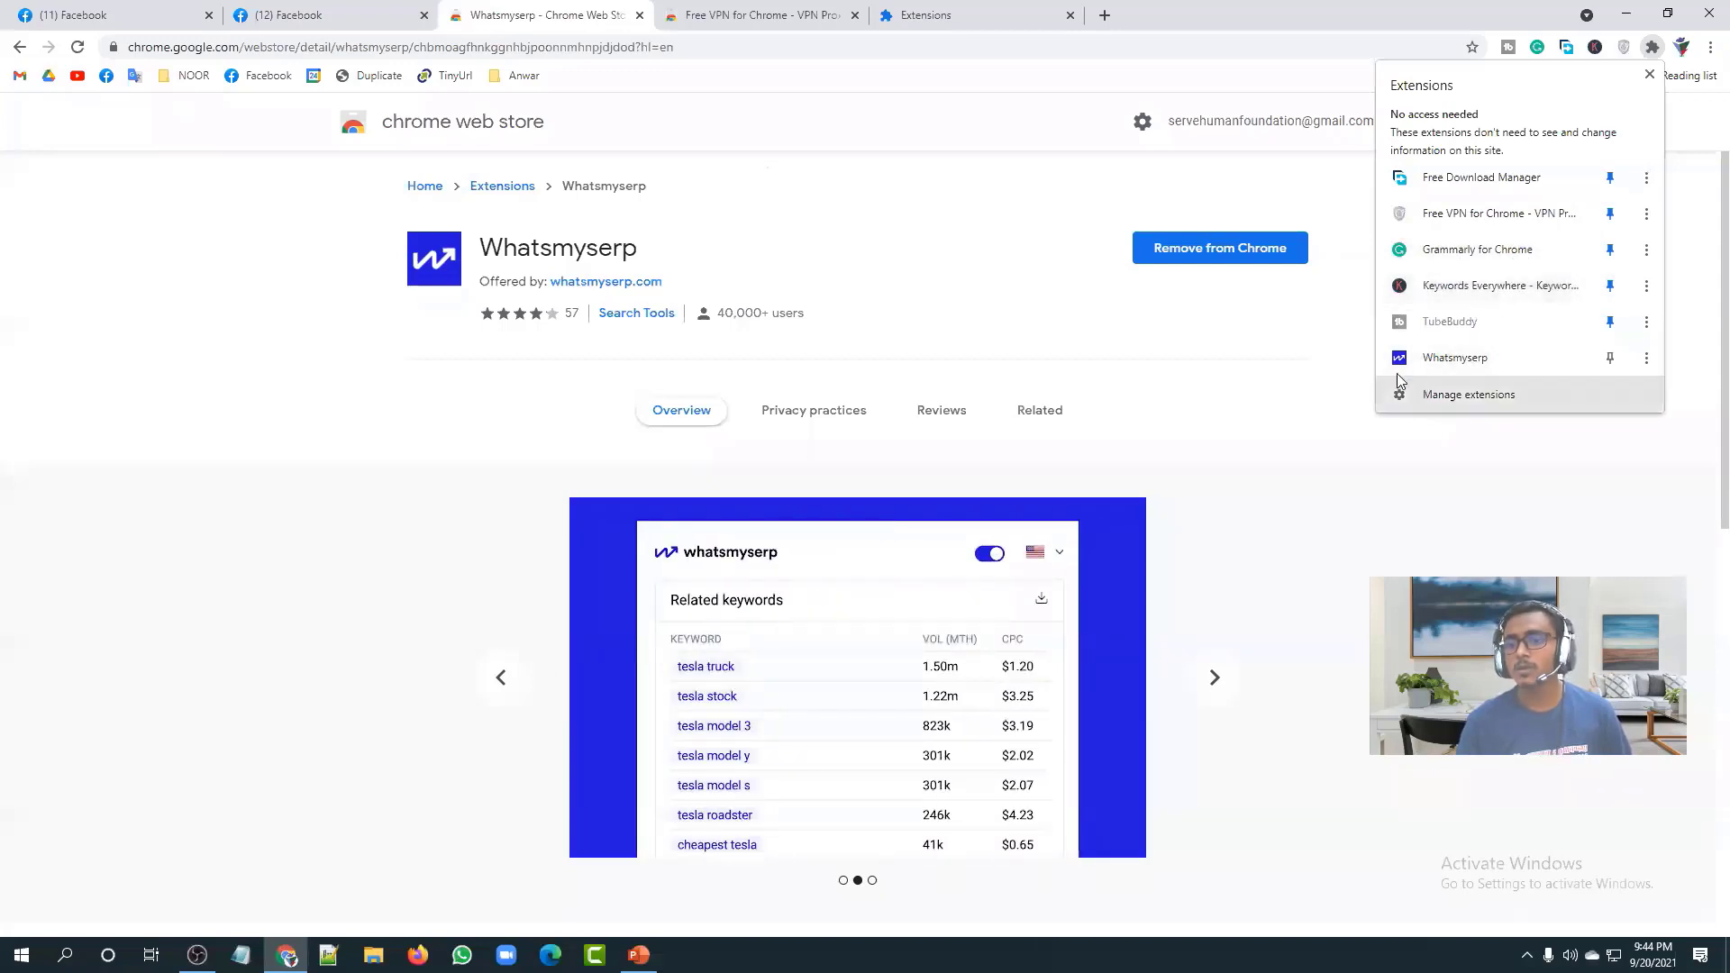
pyautogui.click(1617, 365)
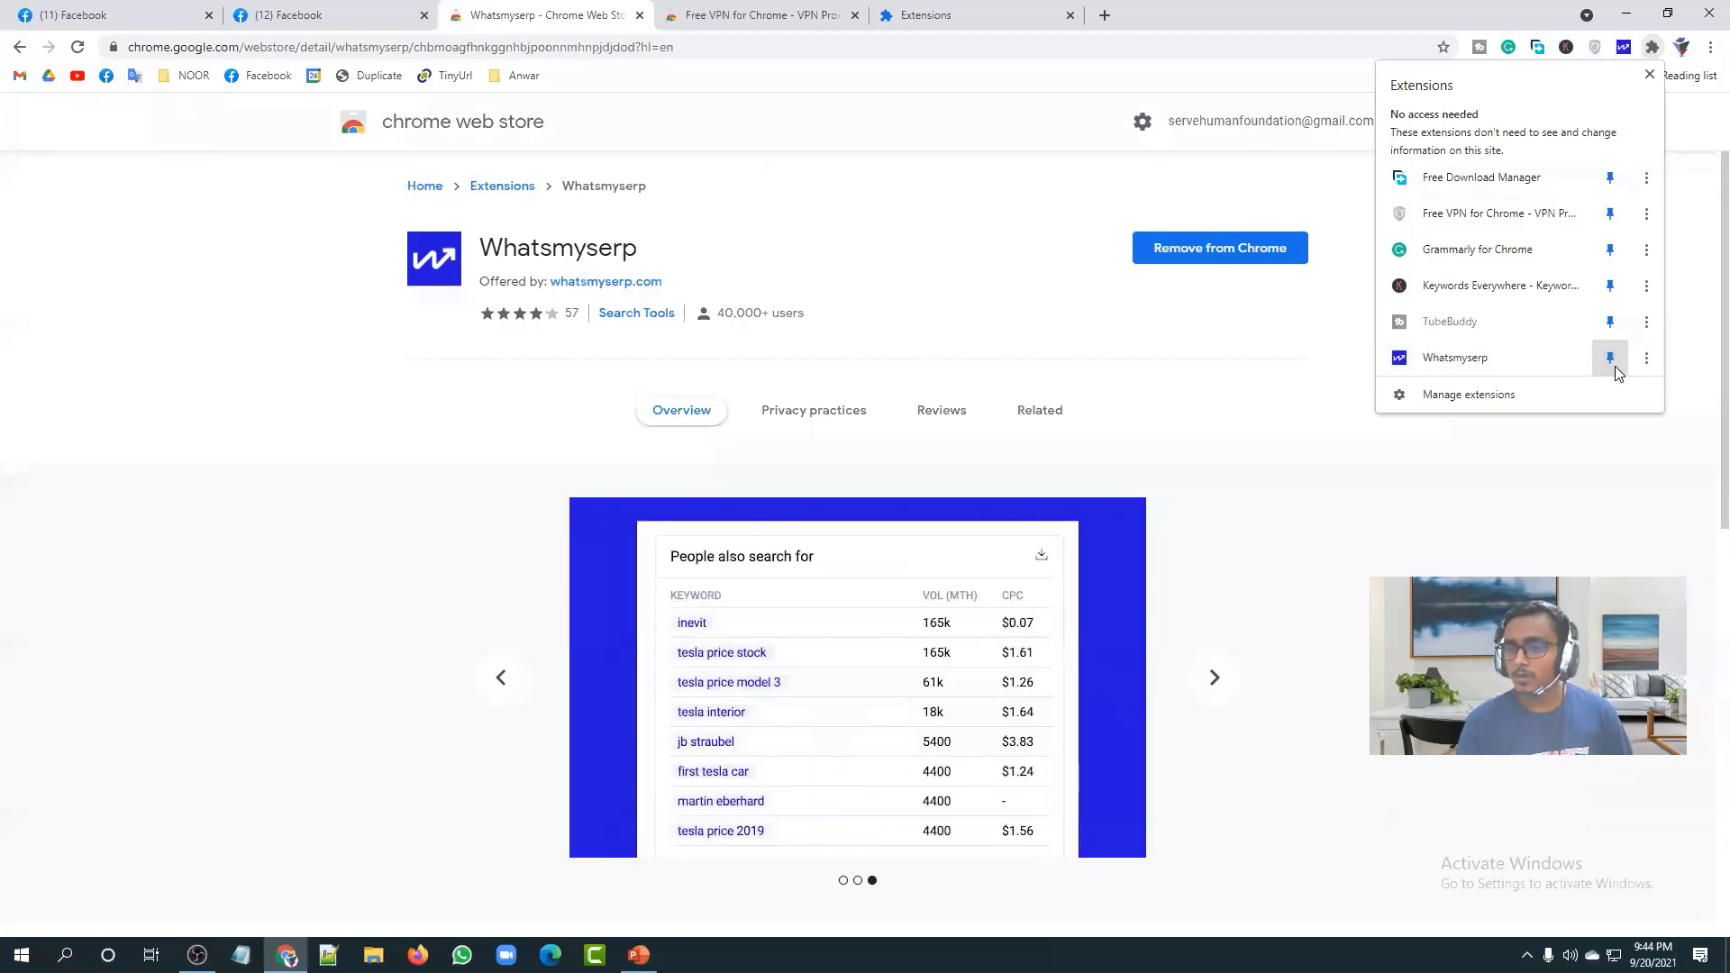
pyautogui.click(1275, 411)
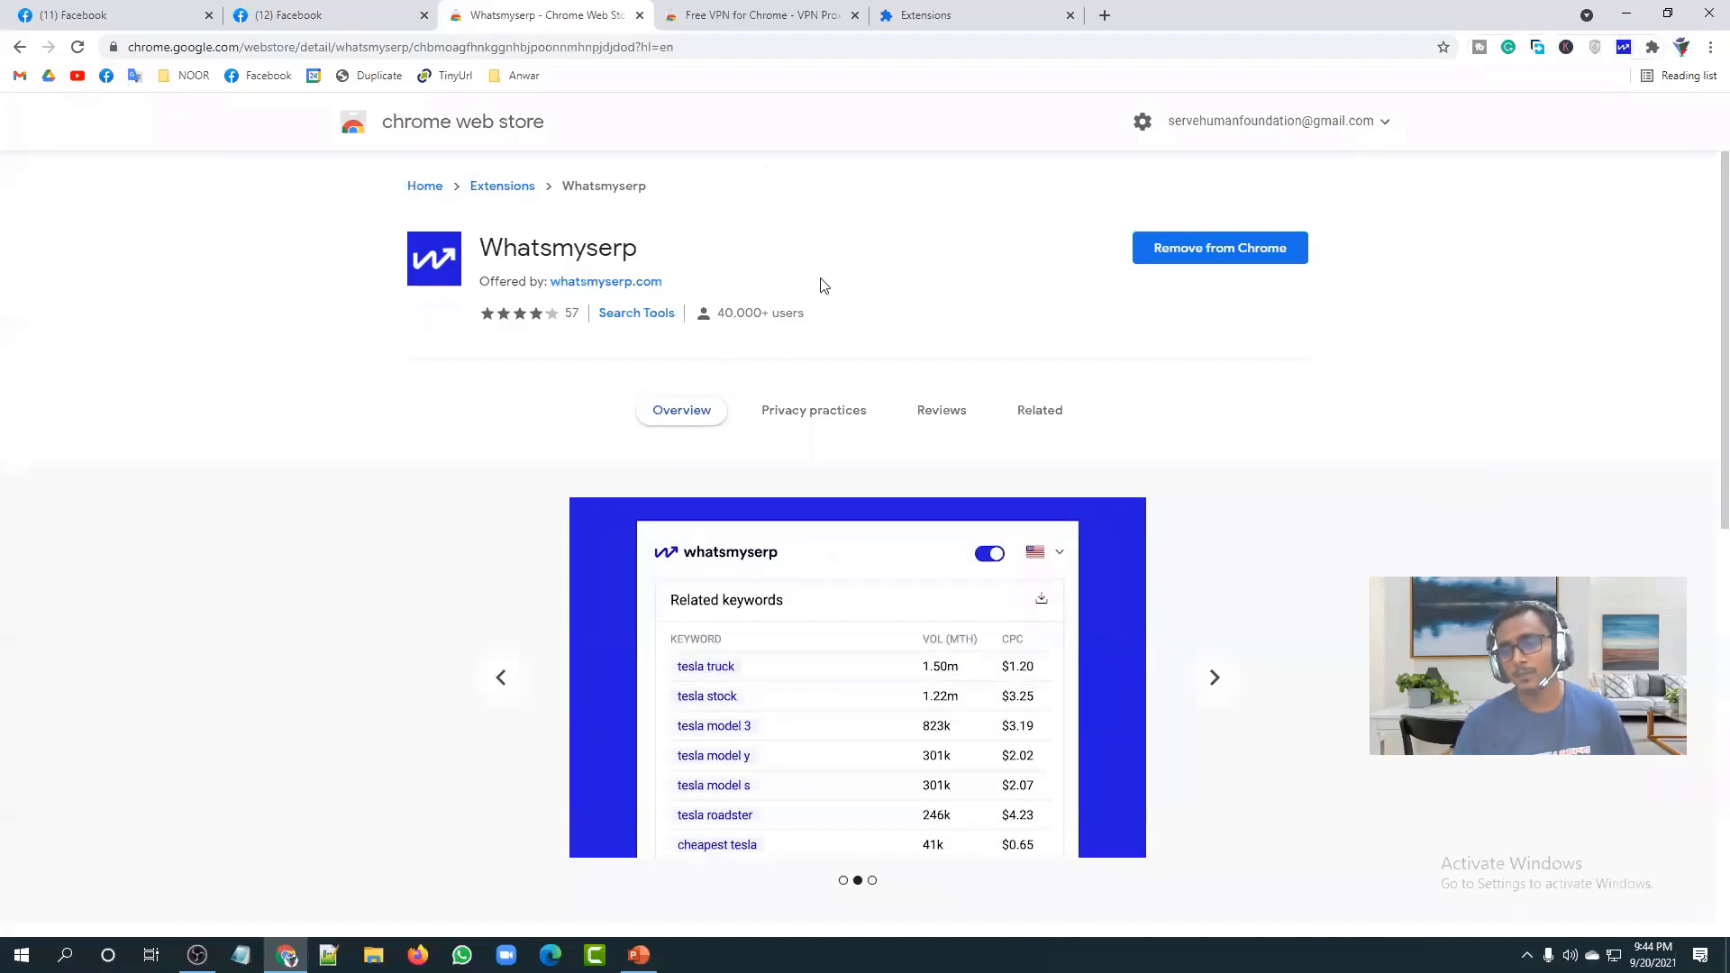
# Step: Check the Facebook live dashboard, return to the Whatsmyserp page and switch to the "Tools You Need to Start" slide in PowerPoint
pyautogui.click(370, 14)
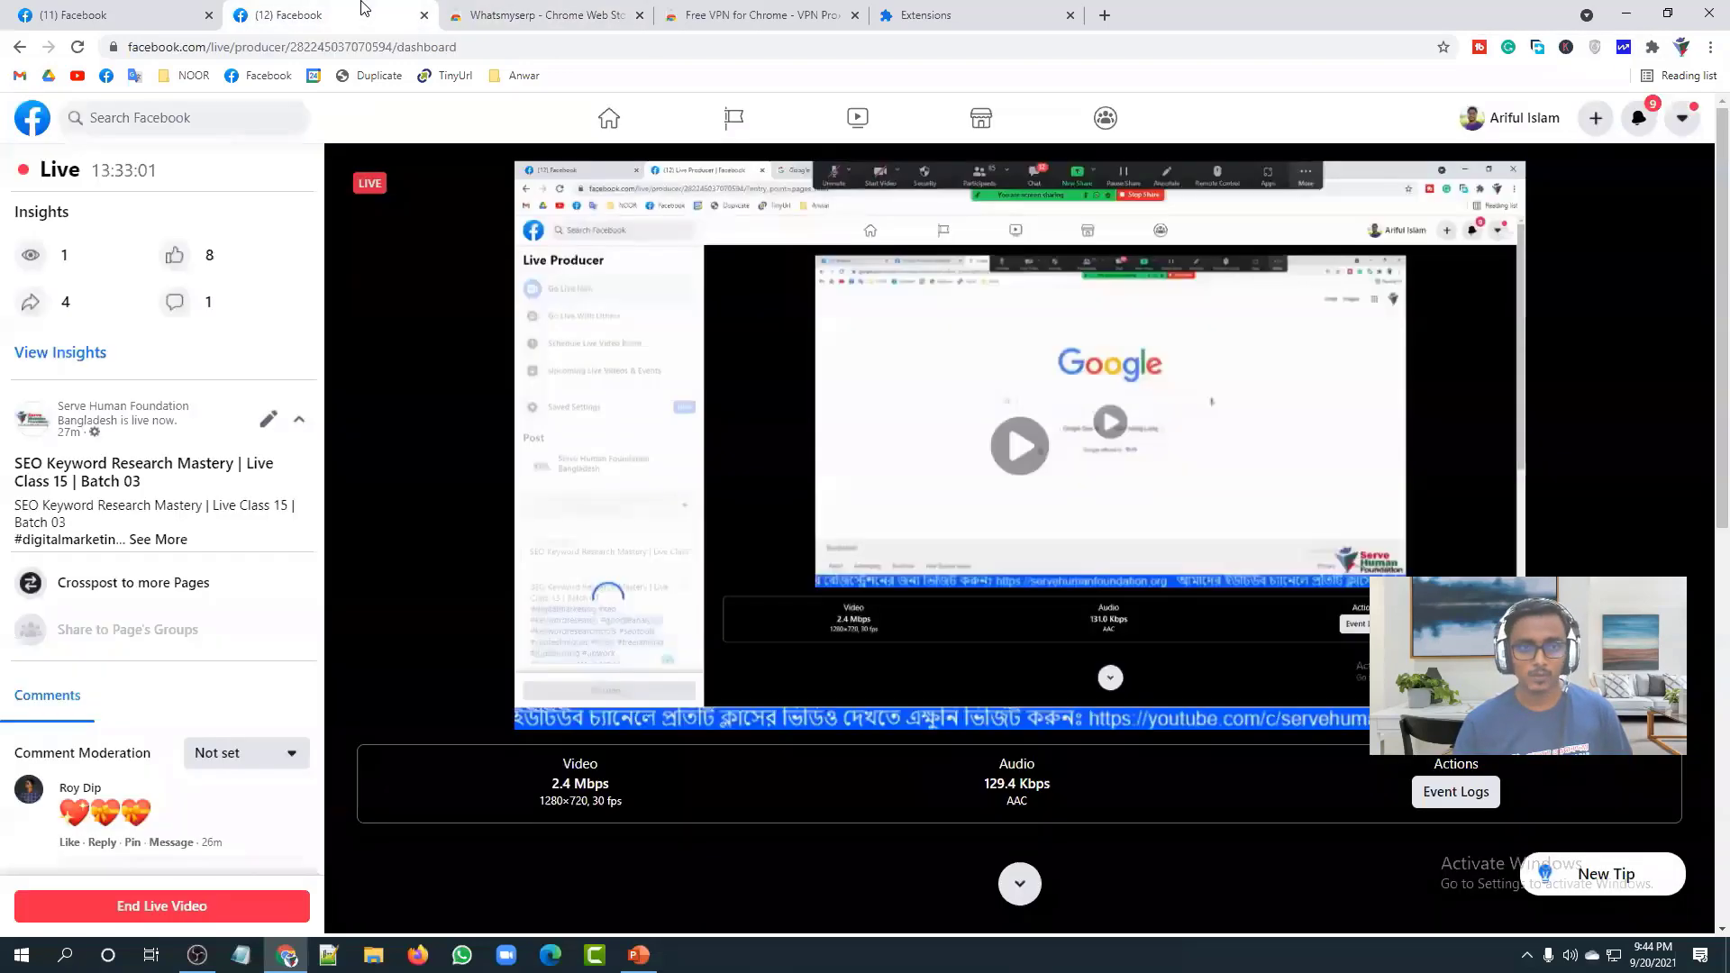
pyautogui.click(522, 16)
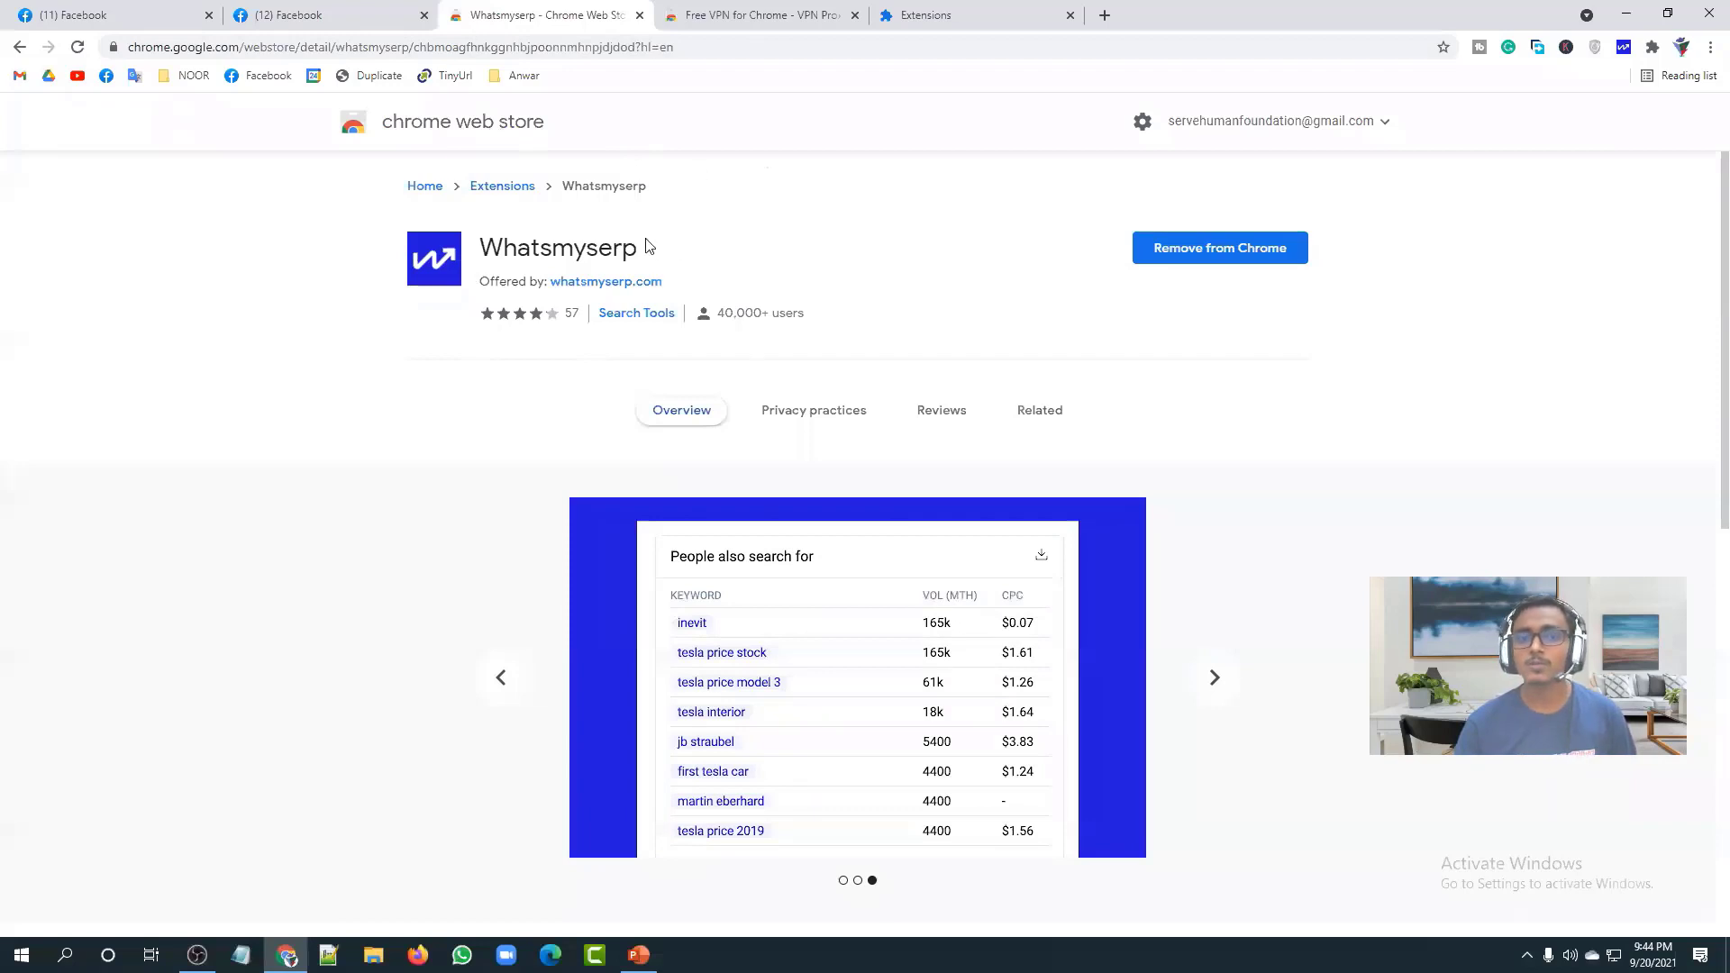
pyautogui.click(638, 954)
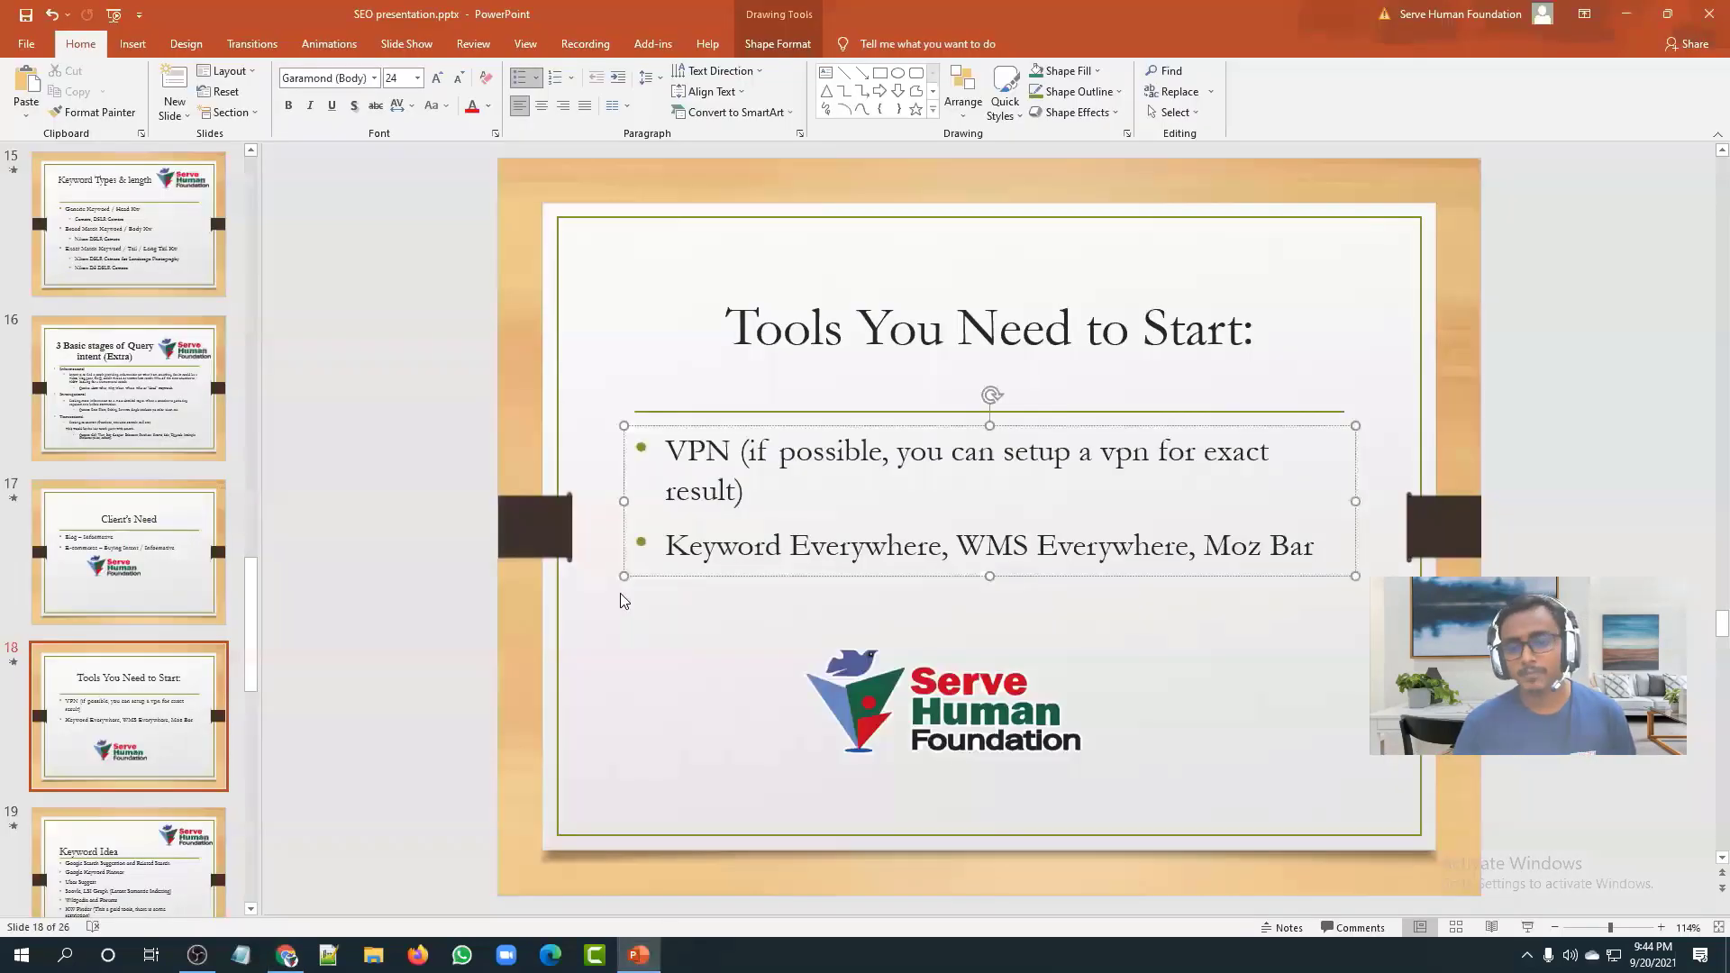
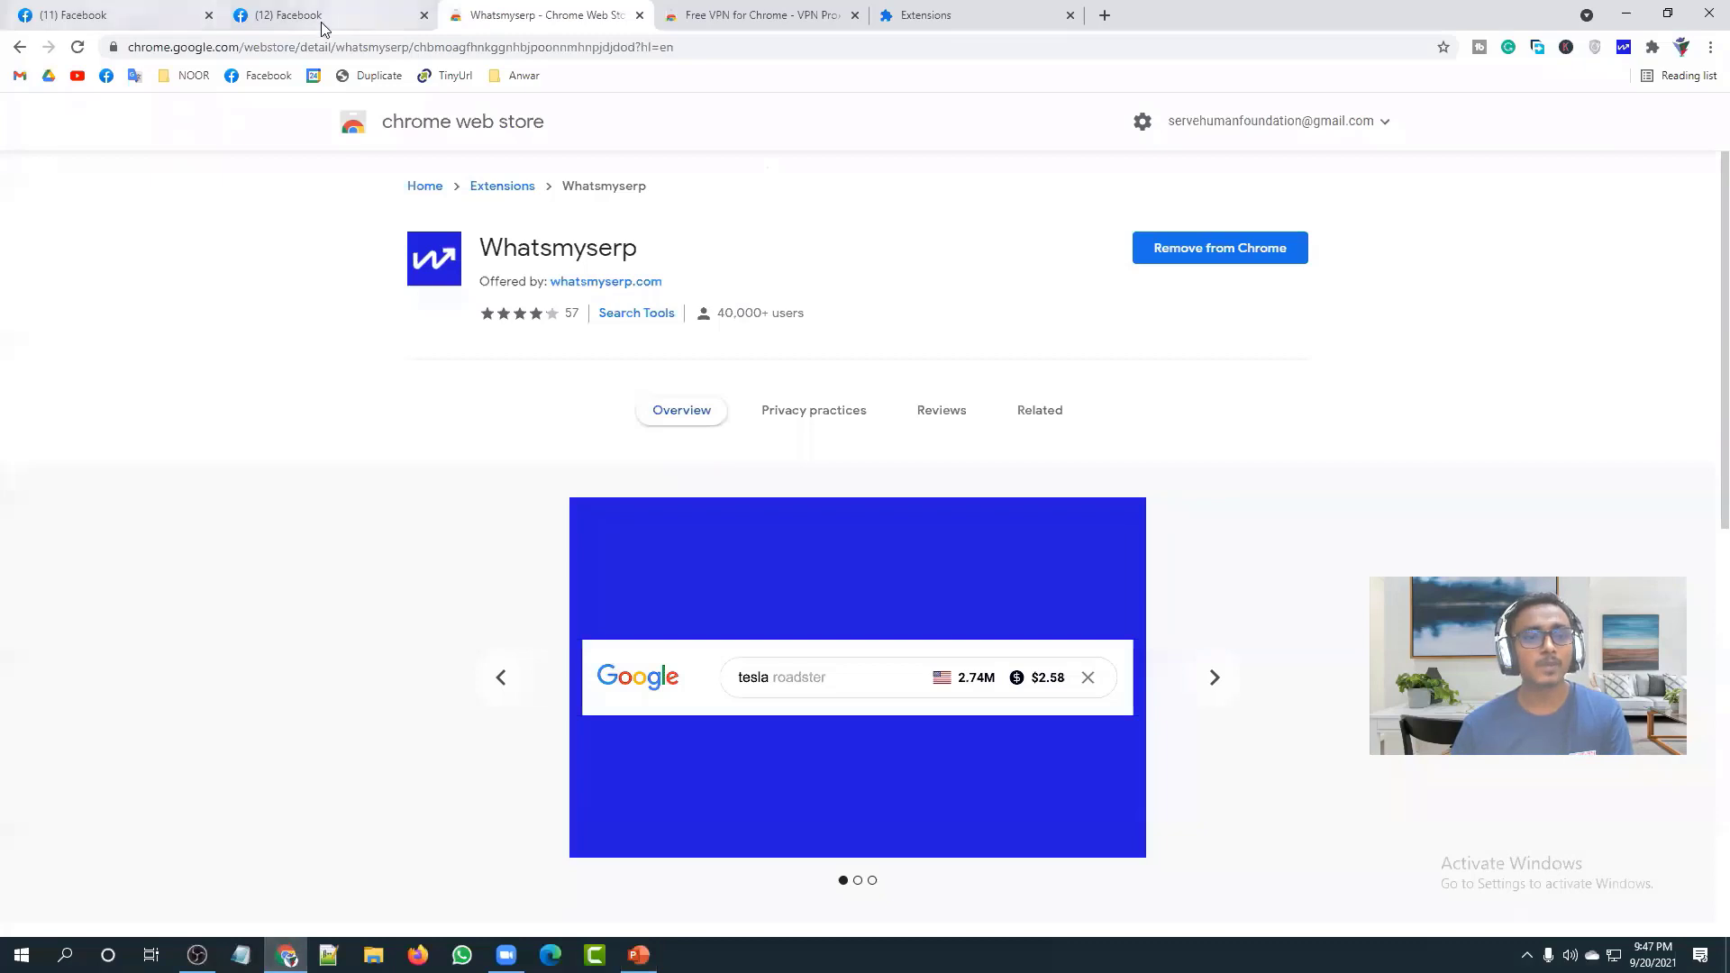
# Step: Bring up the SEO presentation in PowerPoint again and advance to the "Keyword Idea" slide
pyautogui.click(639, 955)
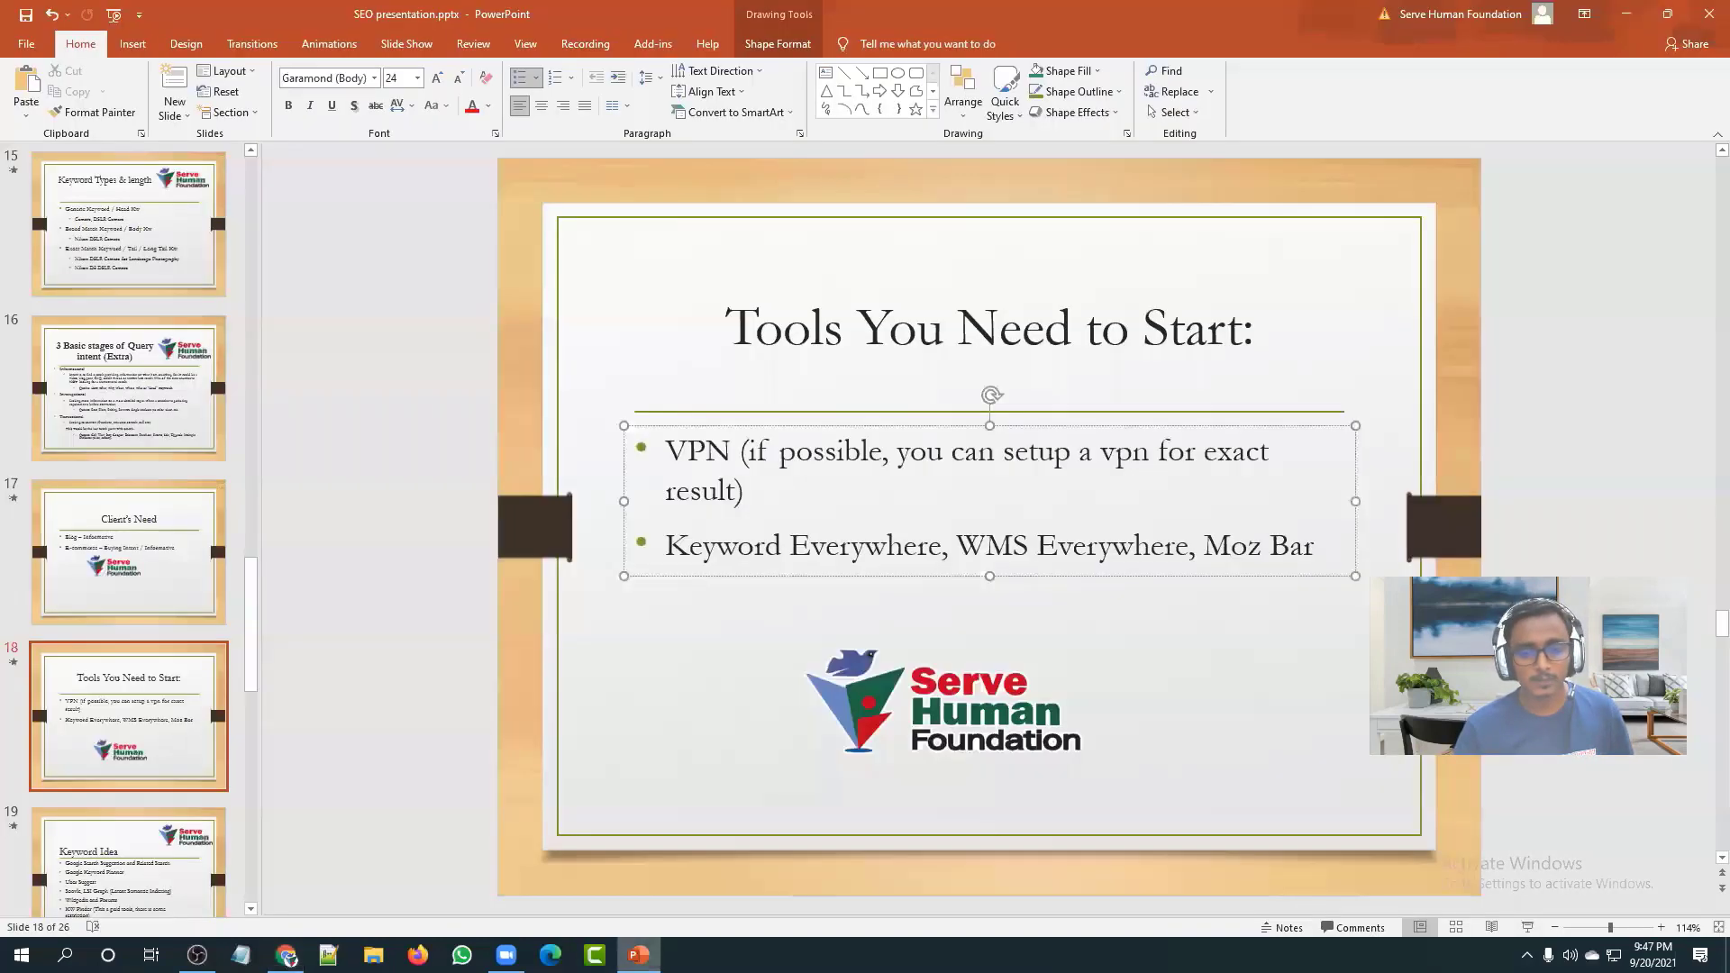
pyautogui.click(355, 598)
pyautogui.scroll(-1, 355, 598)
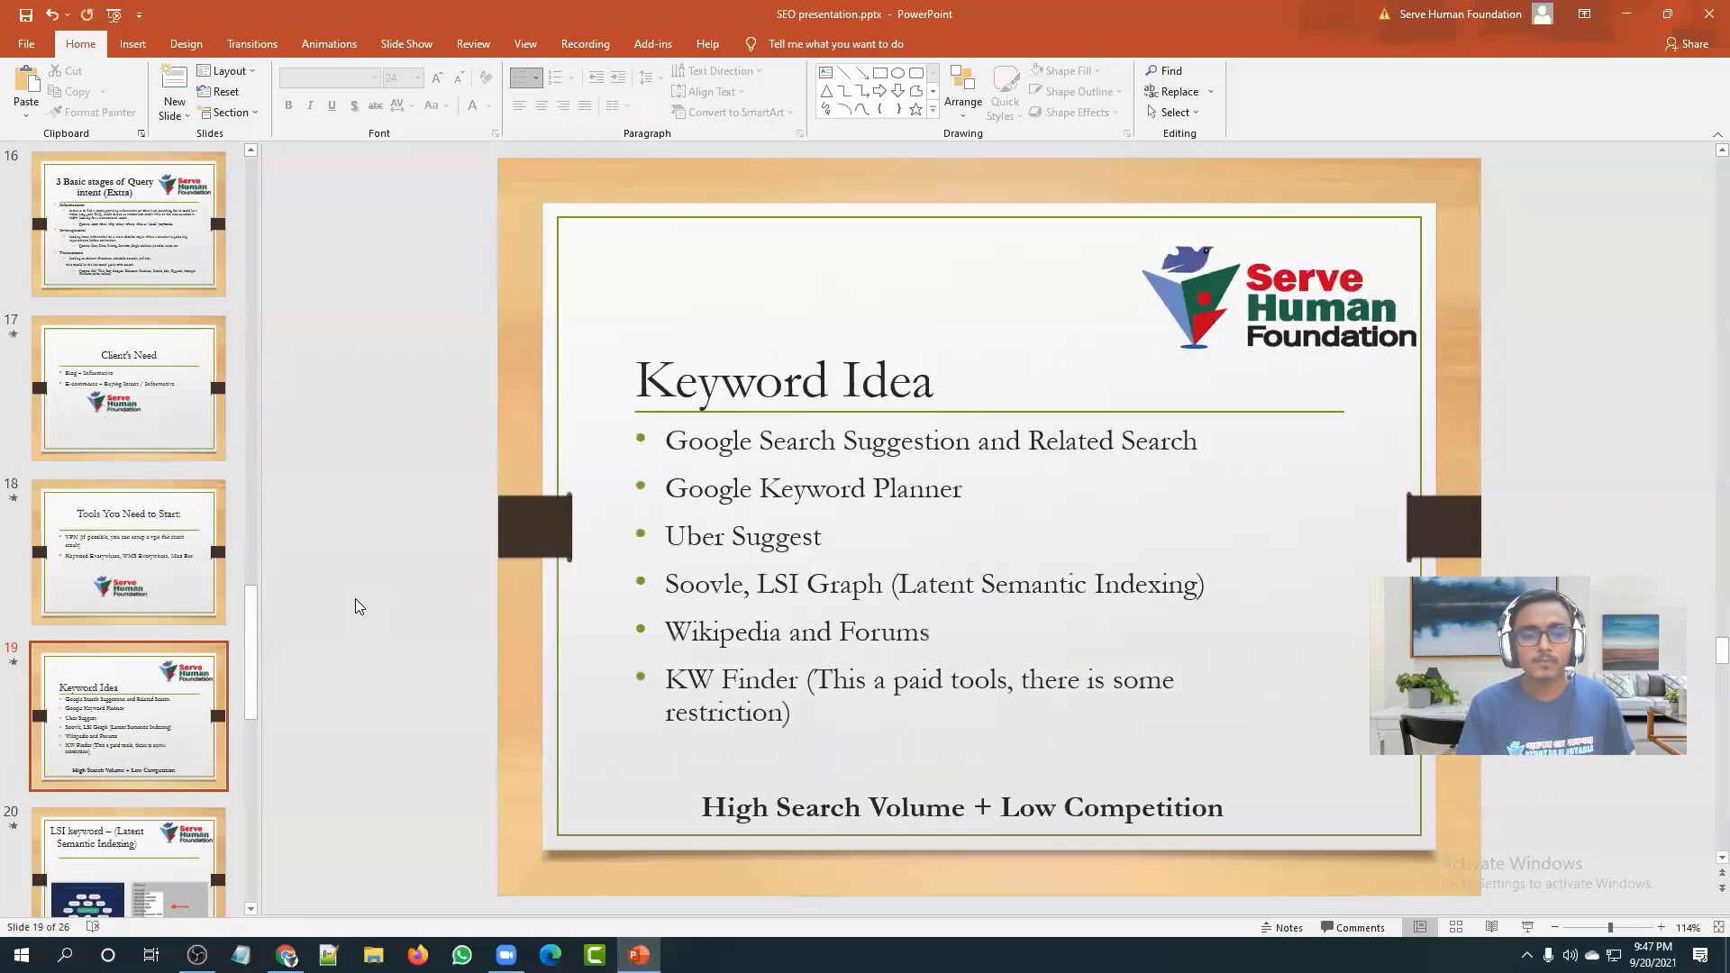
pyautogui.click(146, 610)
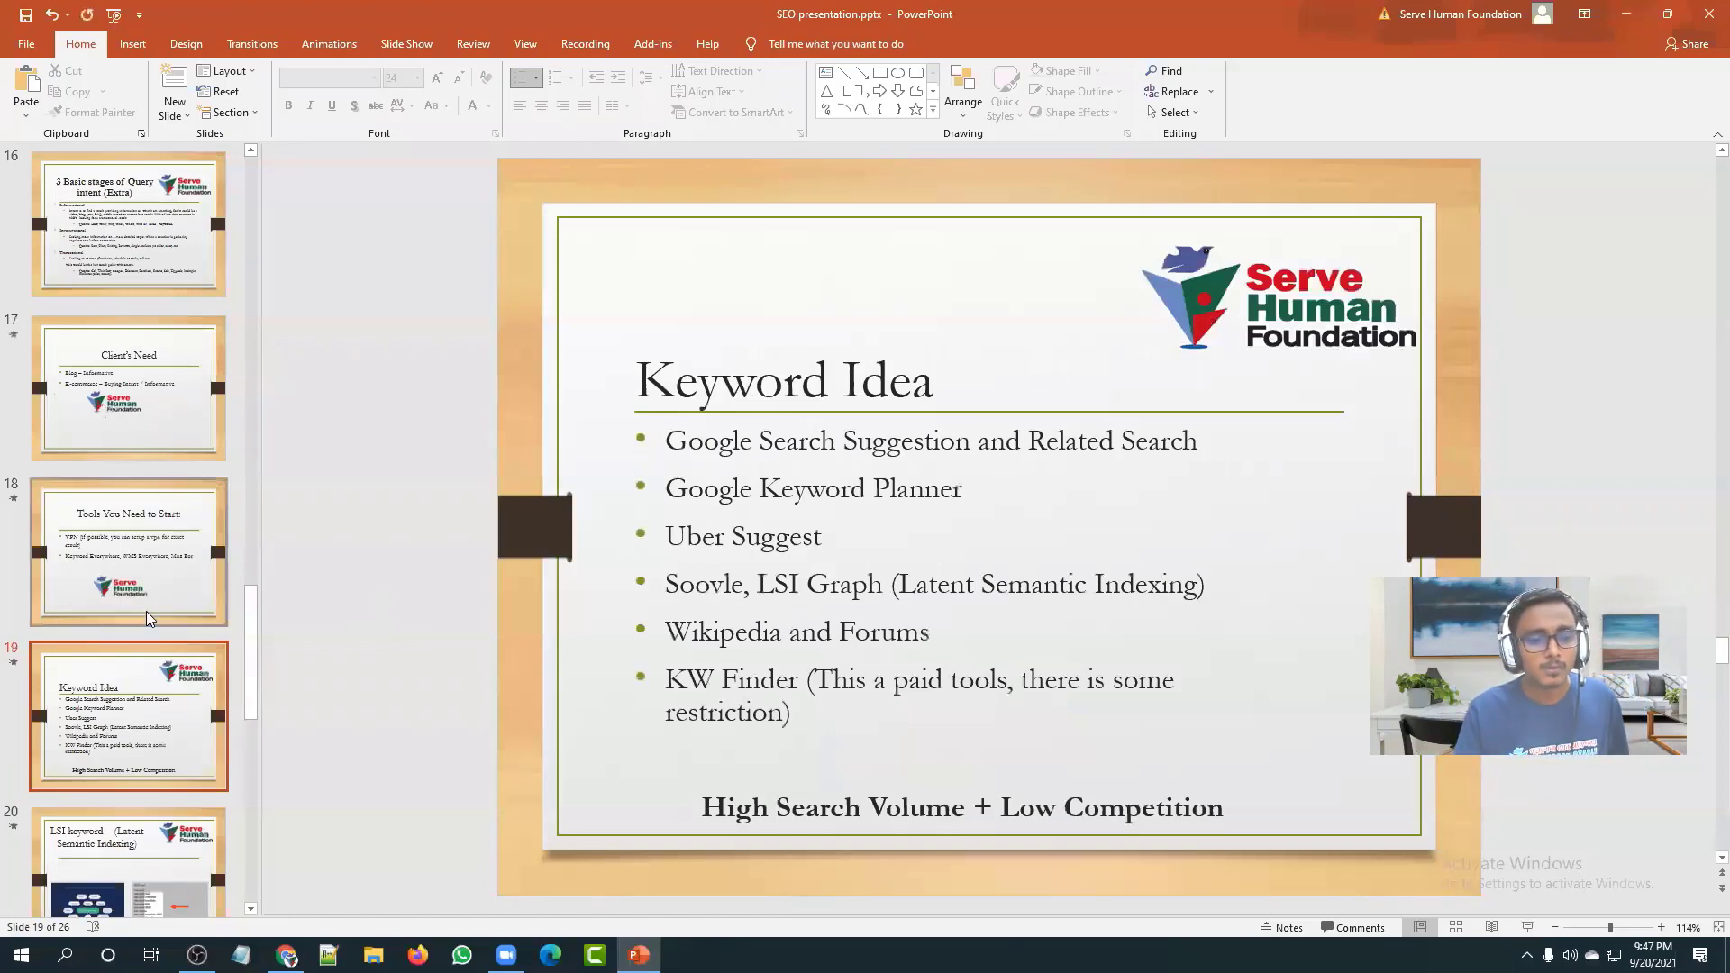
# Step: Switch back to Chrome and close every tab after the Facebook live dashboard
pyautogui.click(286, 954)
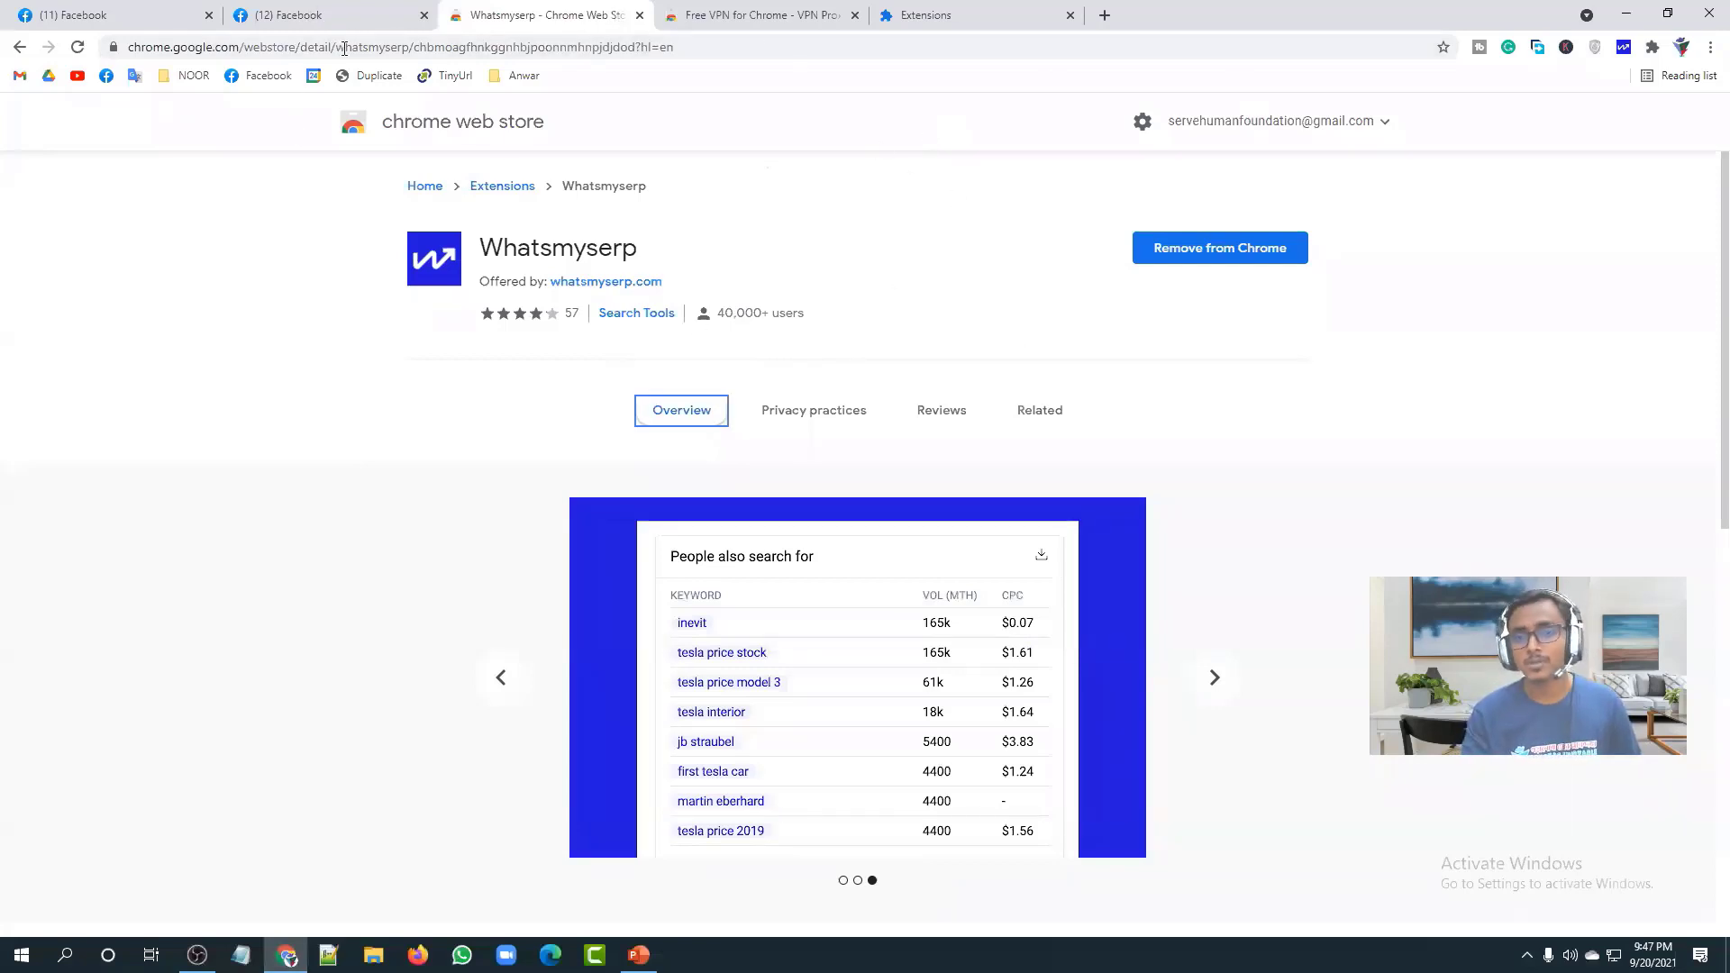
pyautogui.click(351, 11)
pyautogui.rightClick(351, 10)
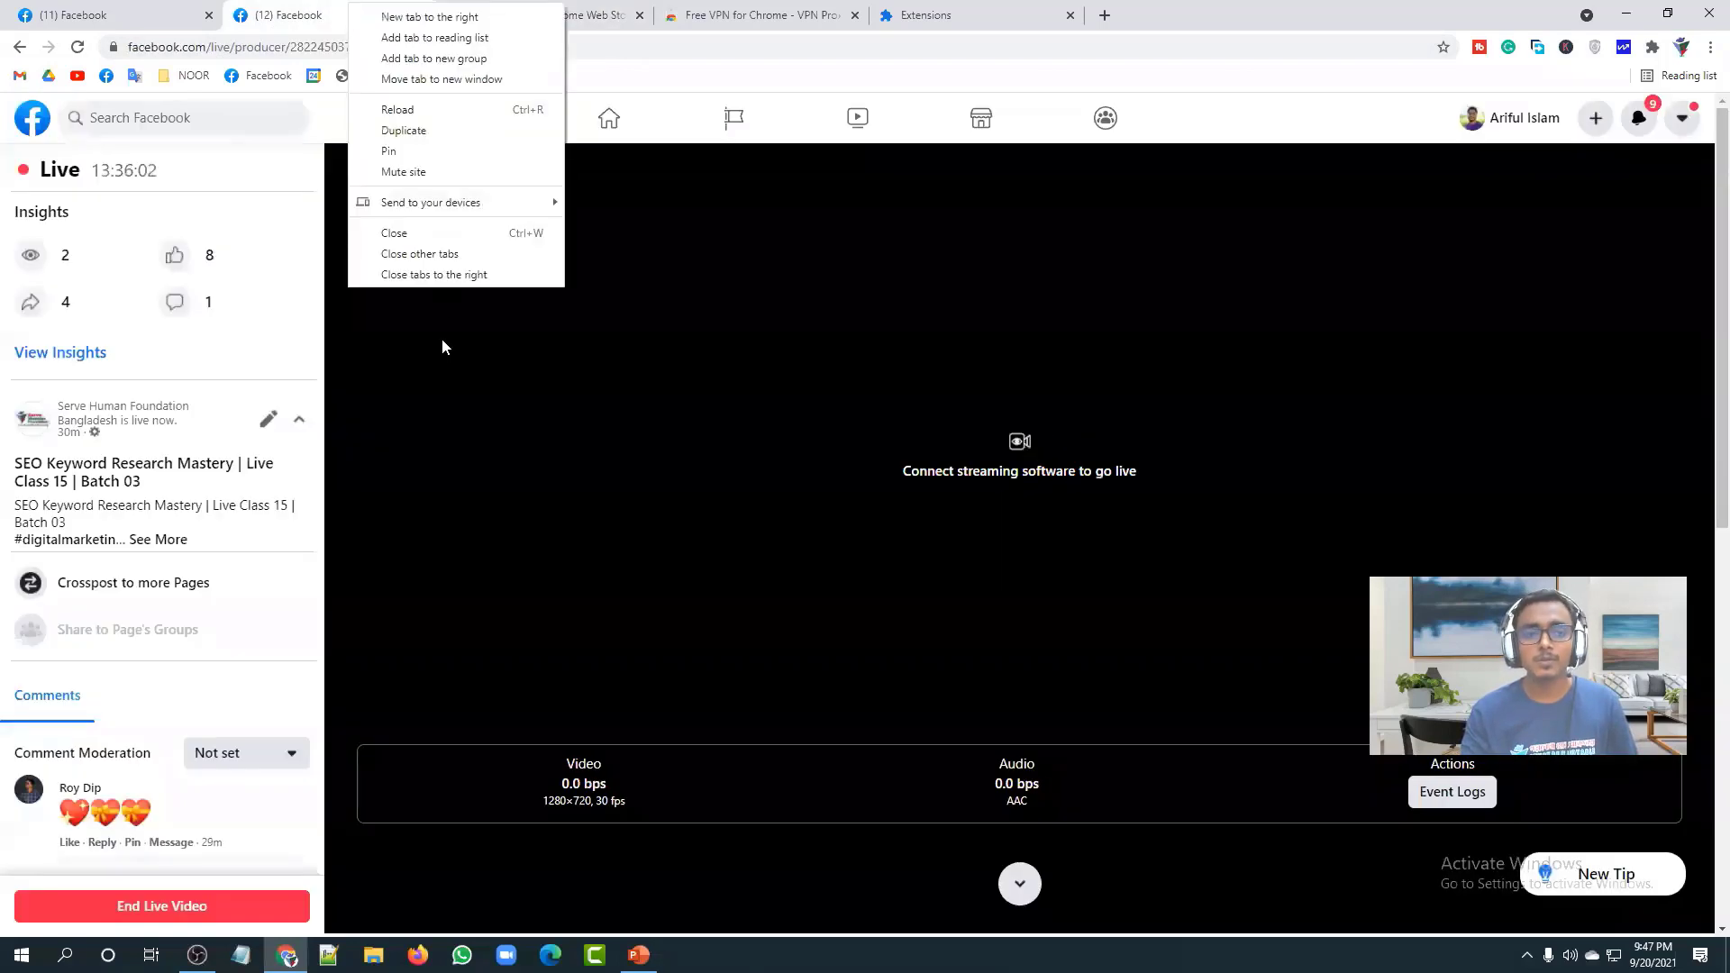
pyautogui.click(444, 276)
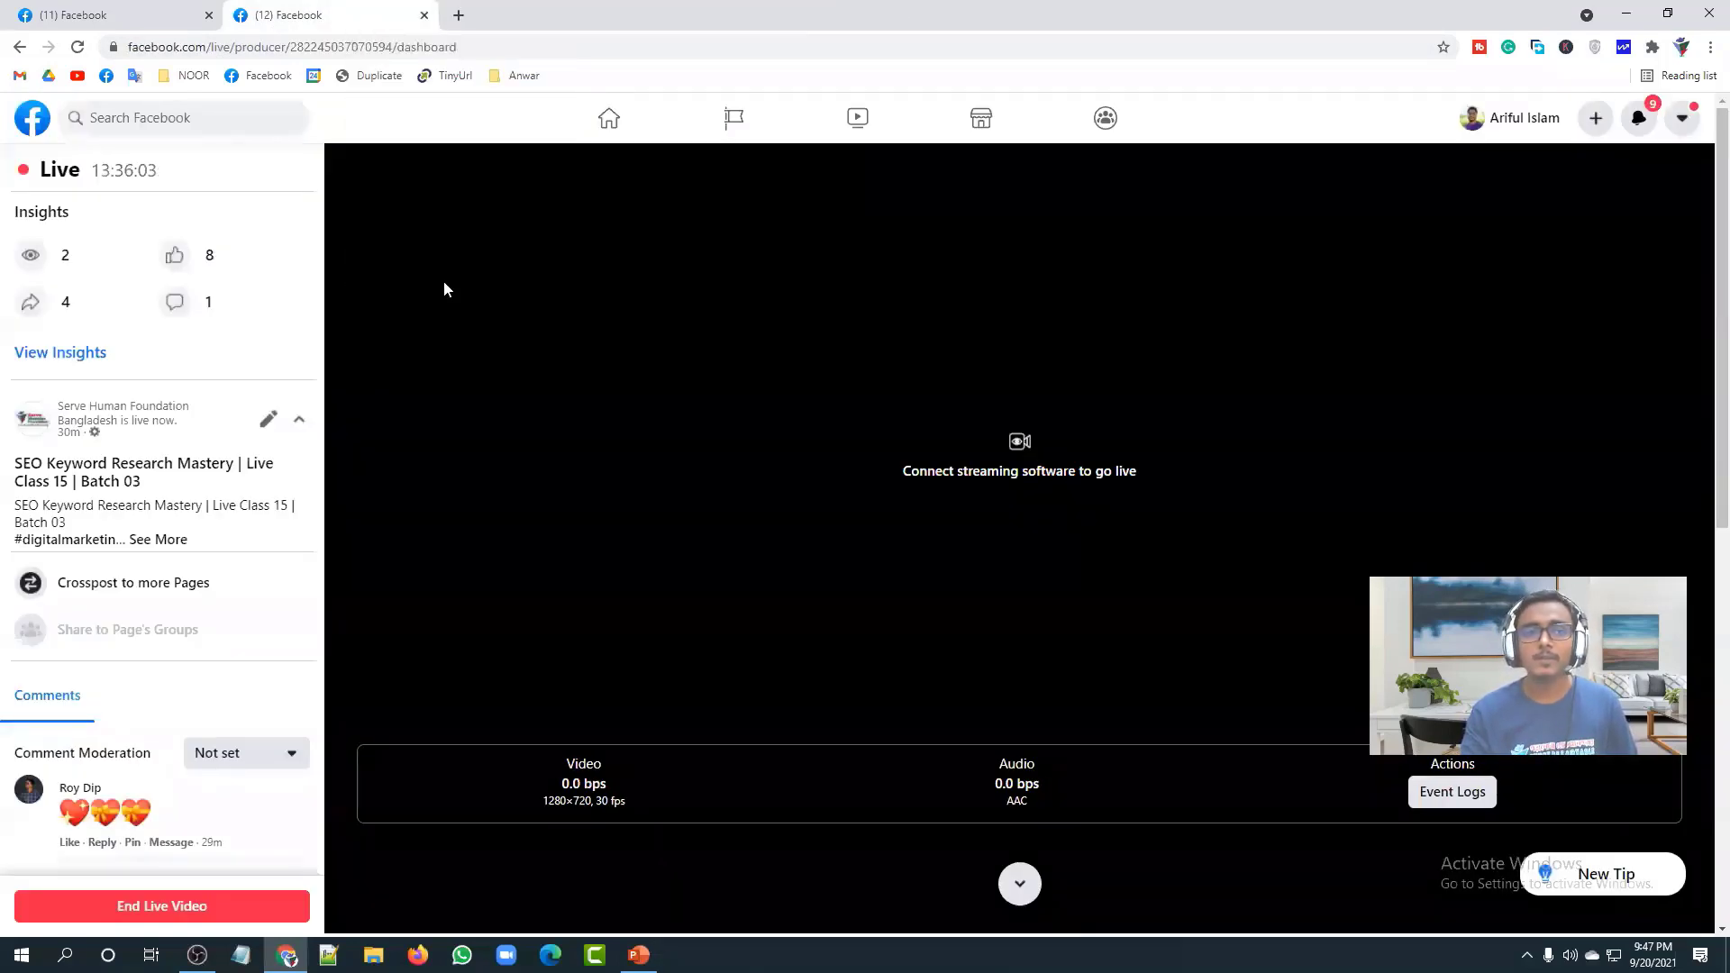
# Step: Open Google Drive in a new tab using the second Serve Human Foundation account
pyautogui.click(459, 16)
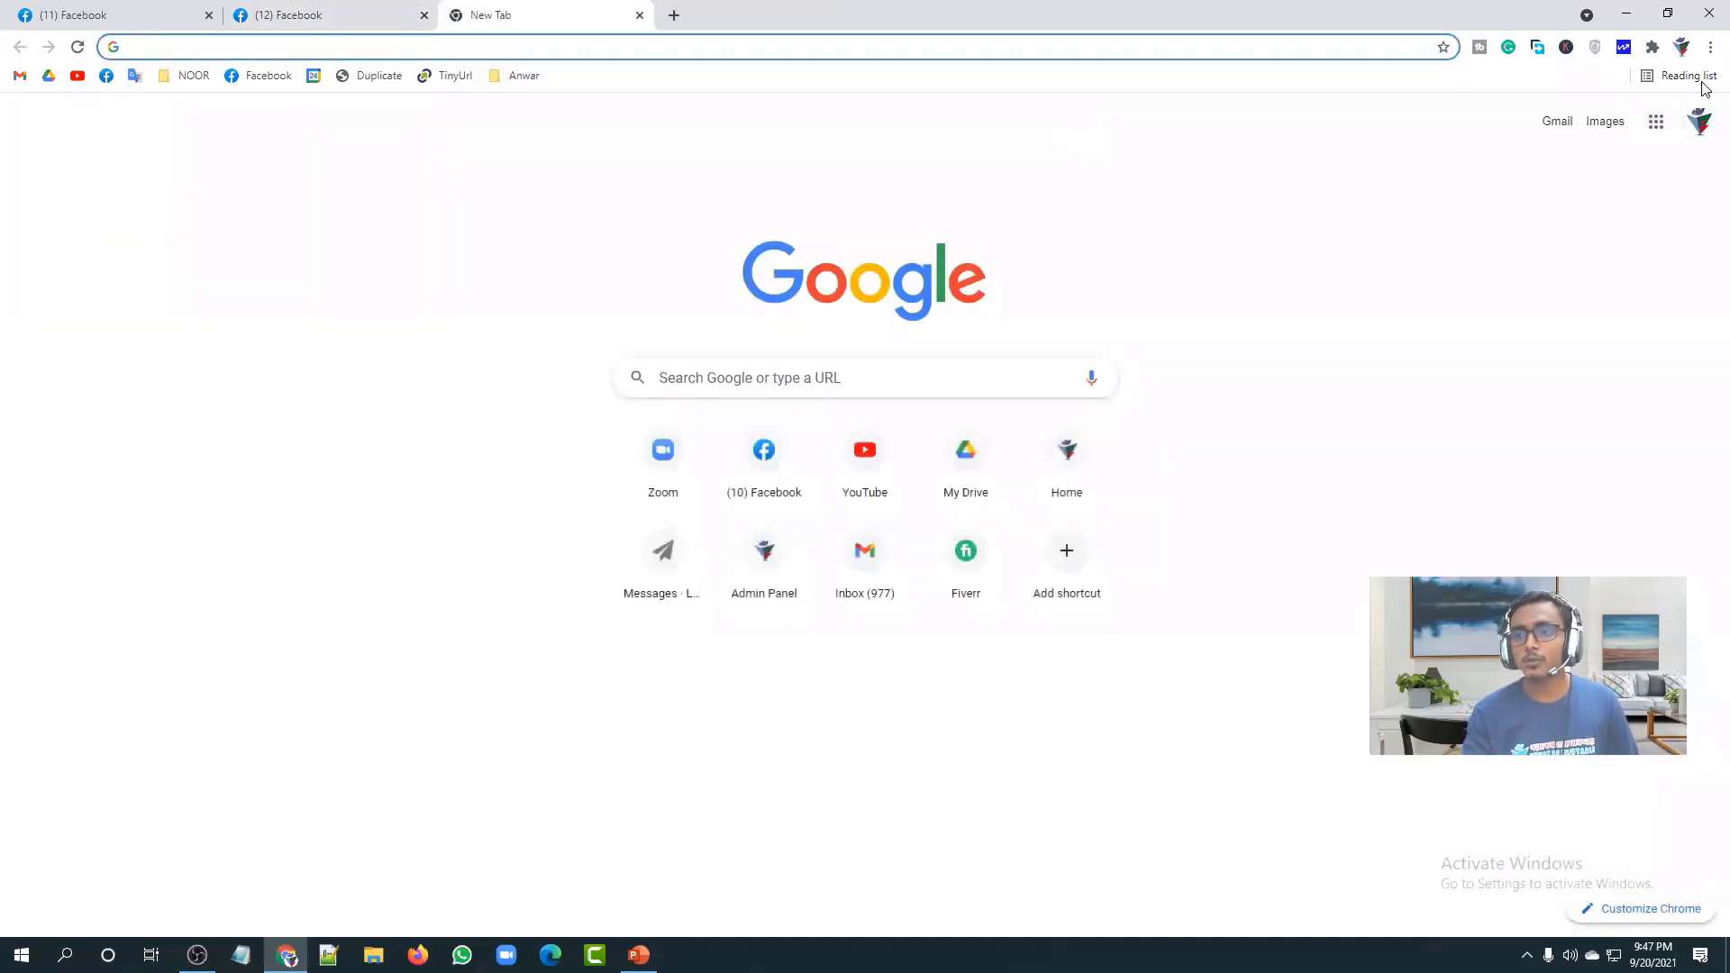
pyautogui.click(1699, 122)
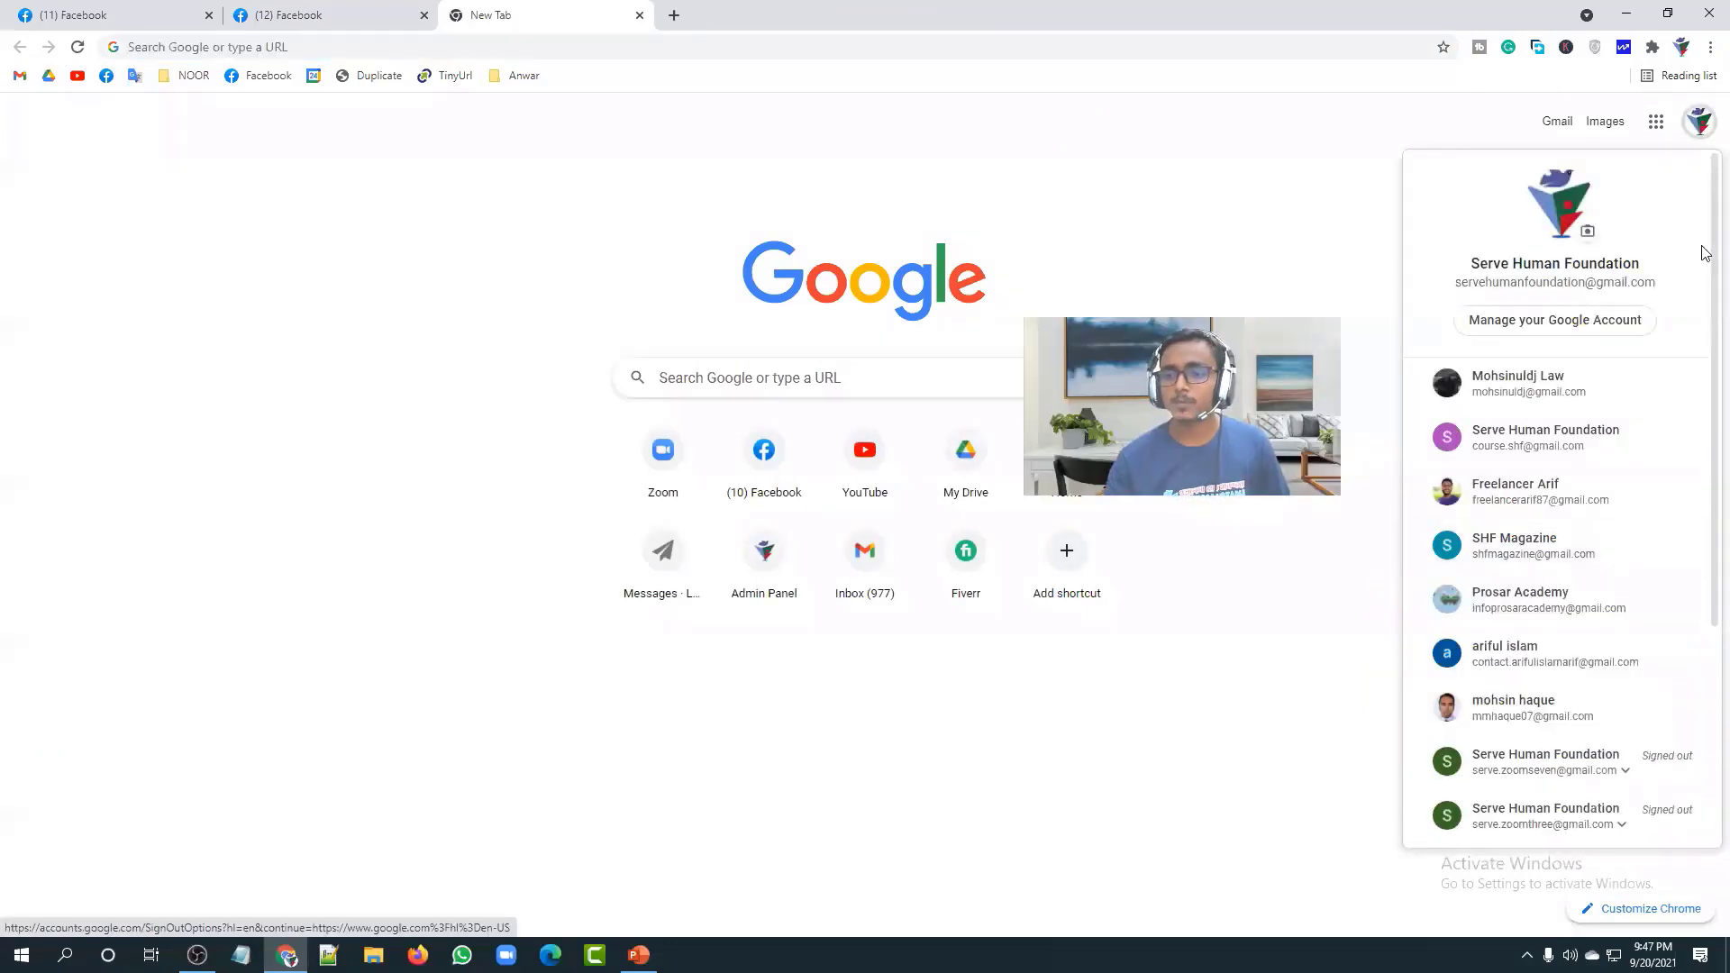
pyautogui.click(1516, 451)
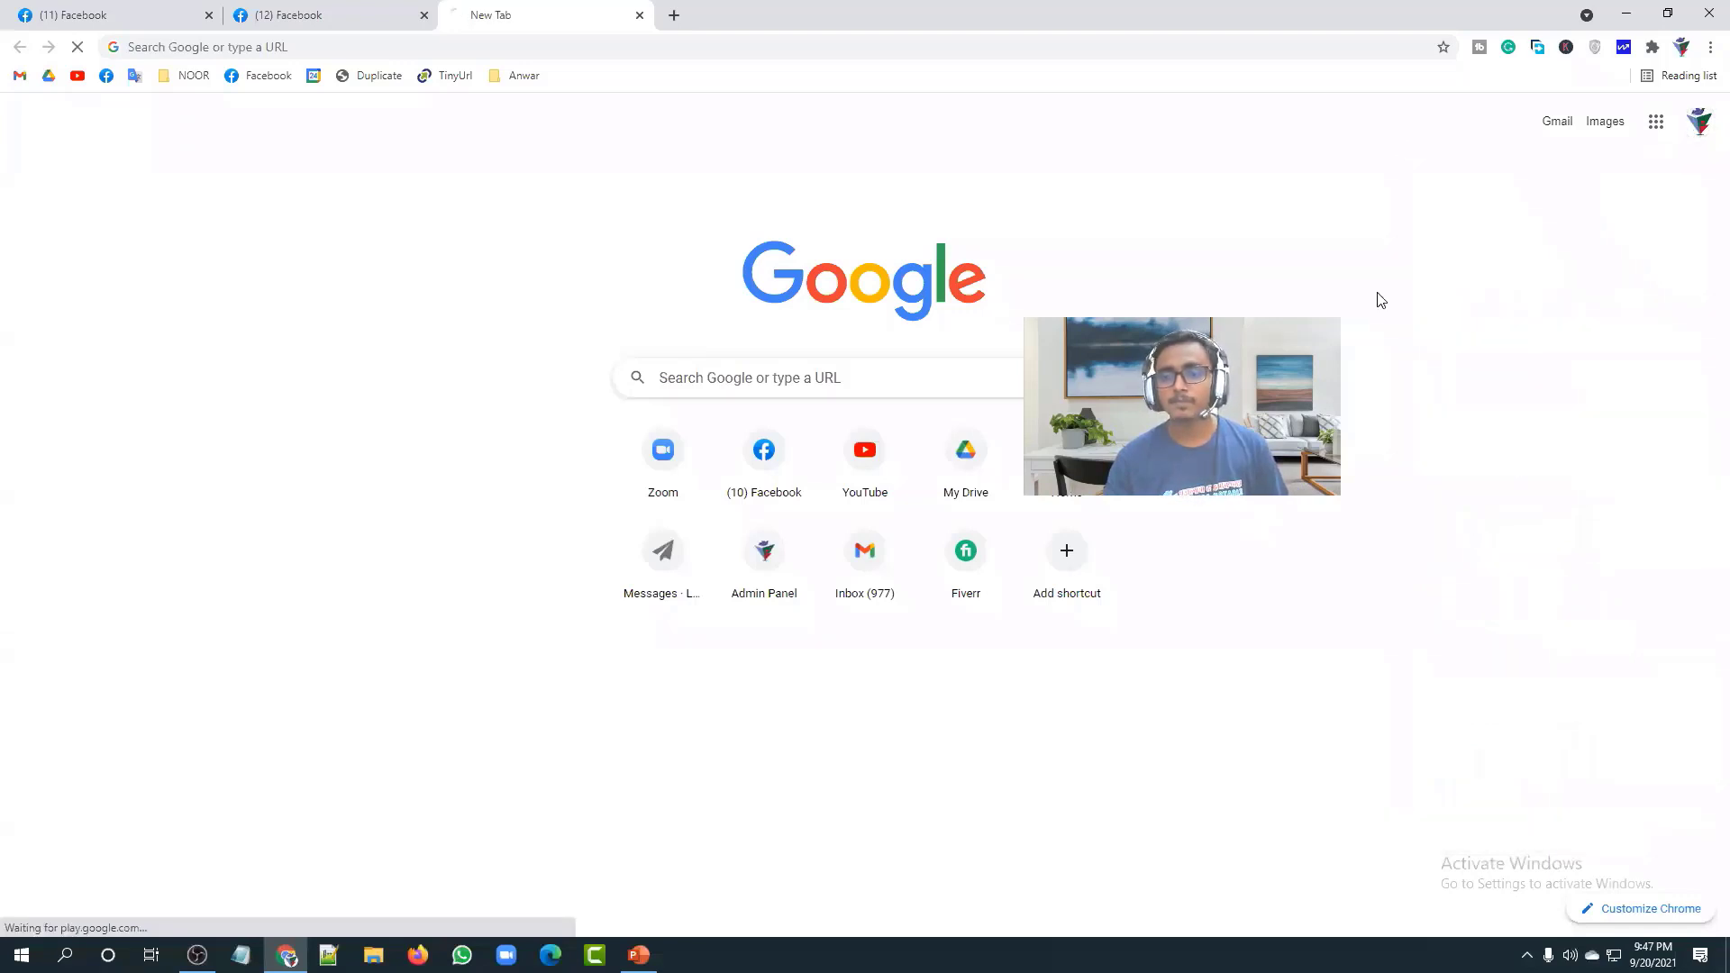
pyautogui.click(1619, 134)
pyautogui.click(1366, 671)
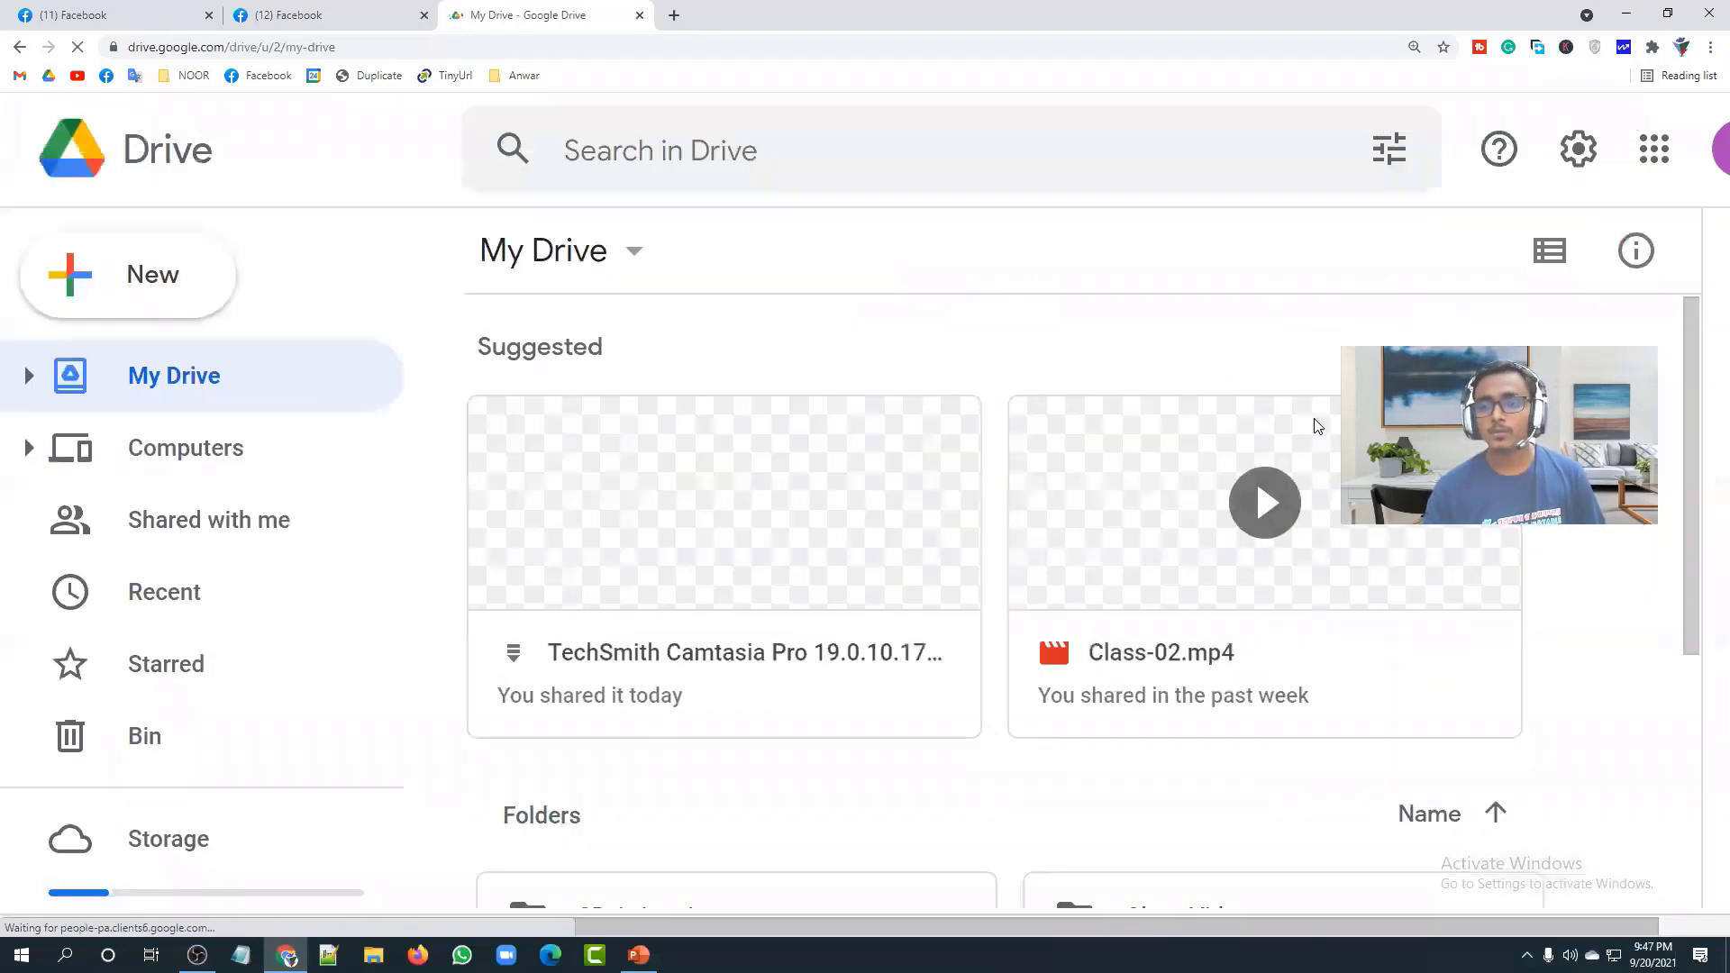
pyautogui.hotkey('ctrl', '0')
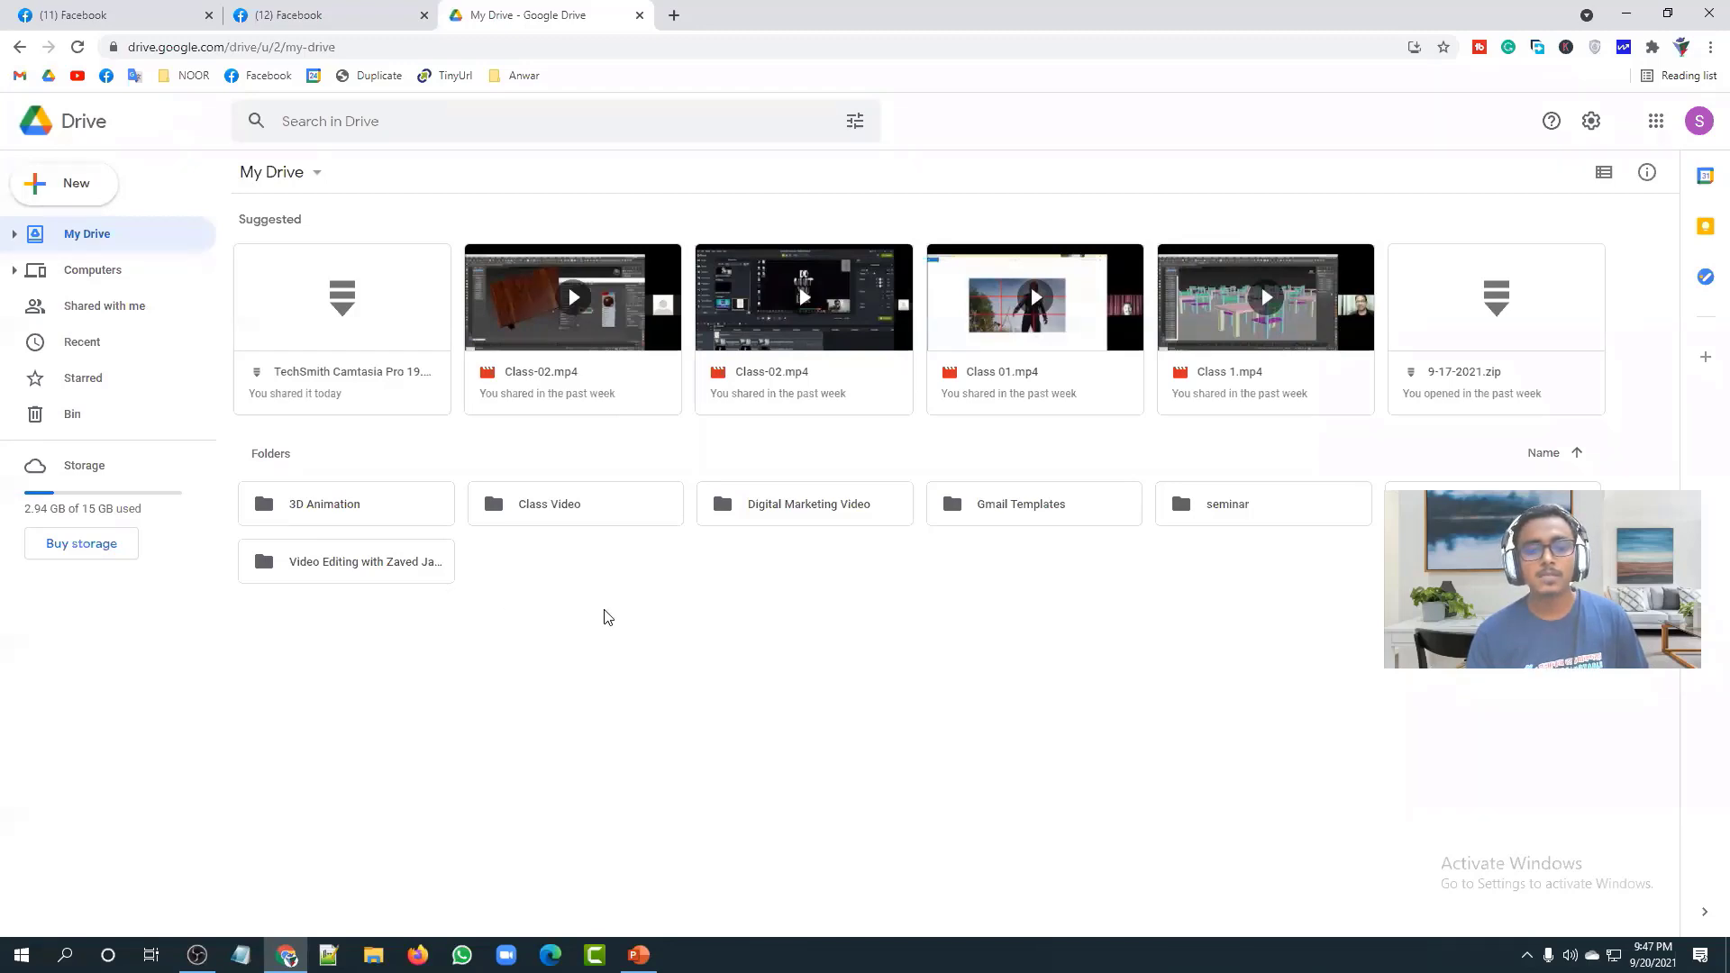
# Step: Create a new folder named "Keyword Research" in My Drive
pyautogui.rightClick(523, 582)
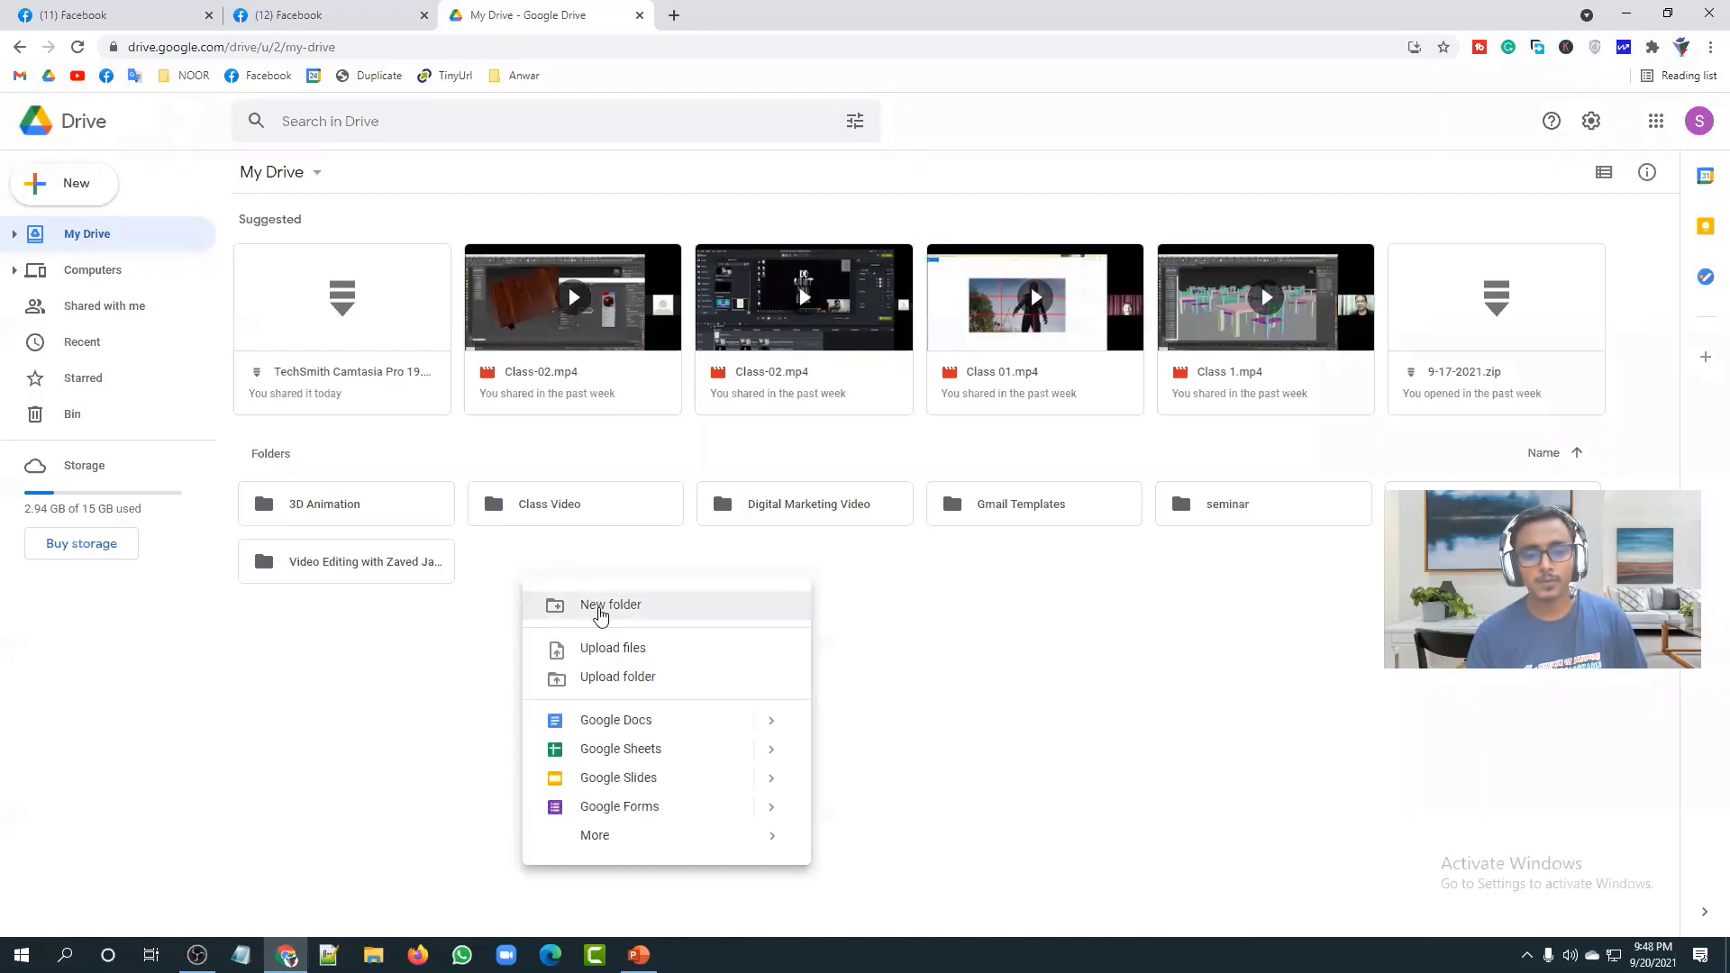
pyautogui.click(601, 608)
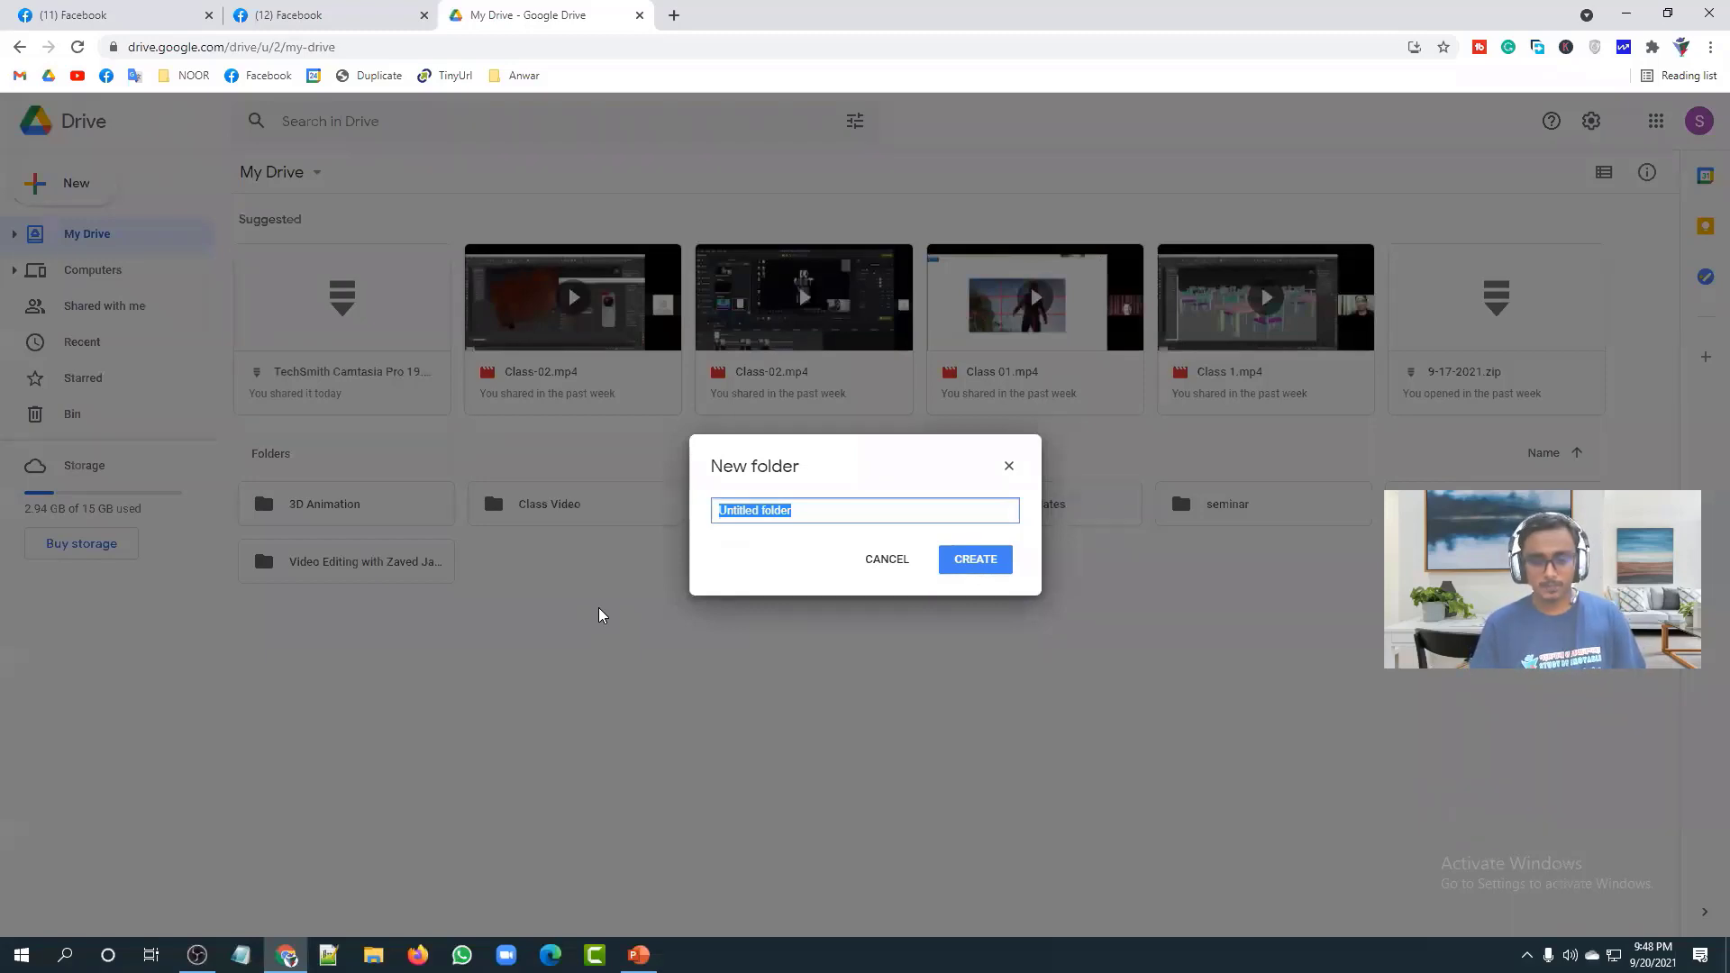
pyautogui.write('Ky')
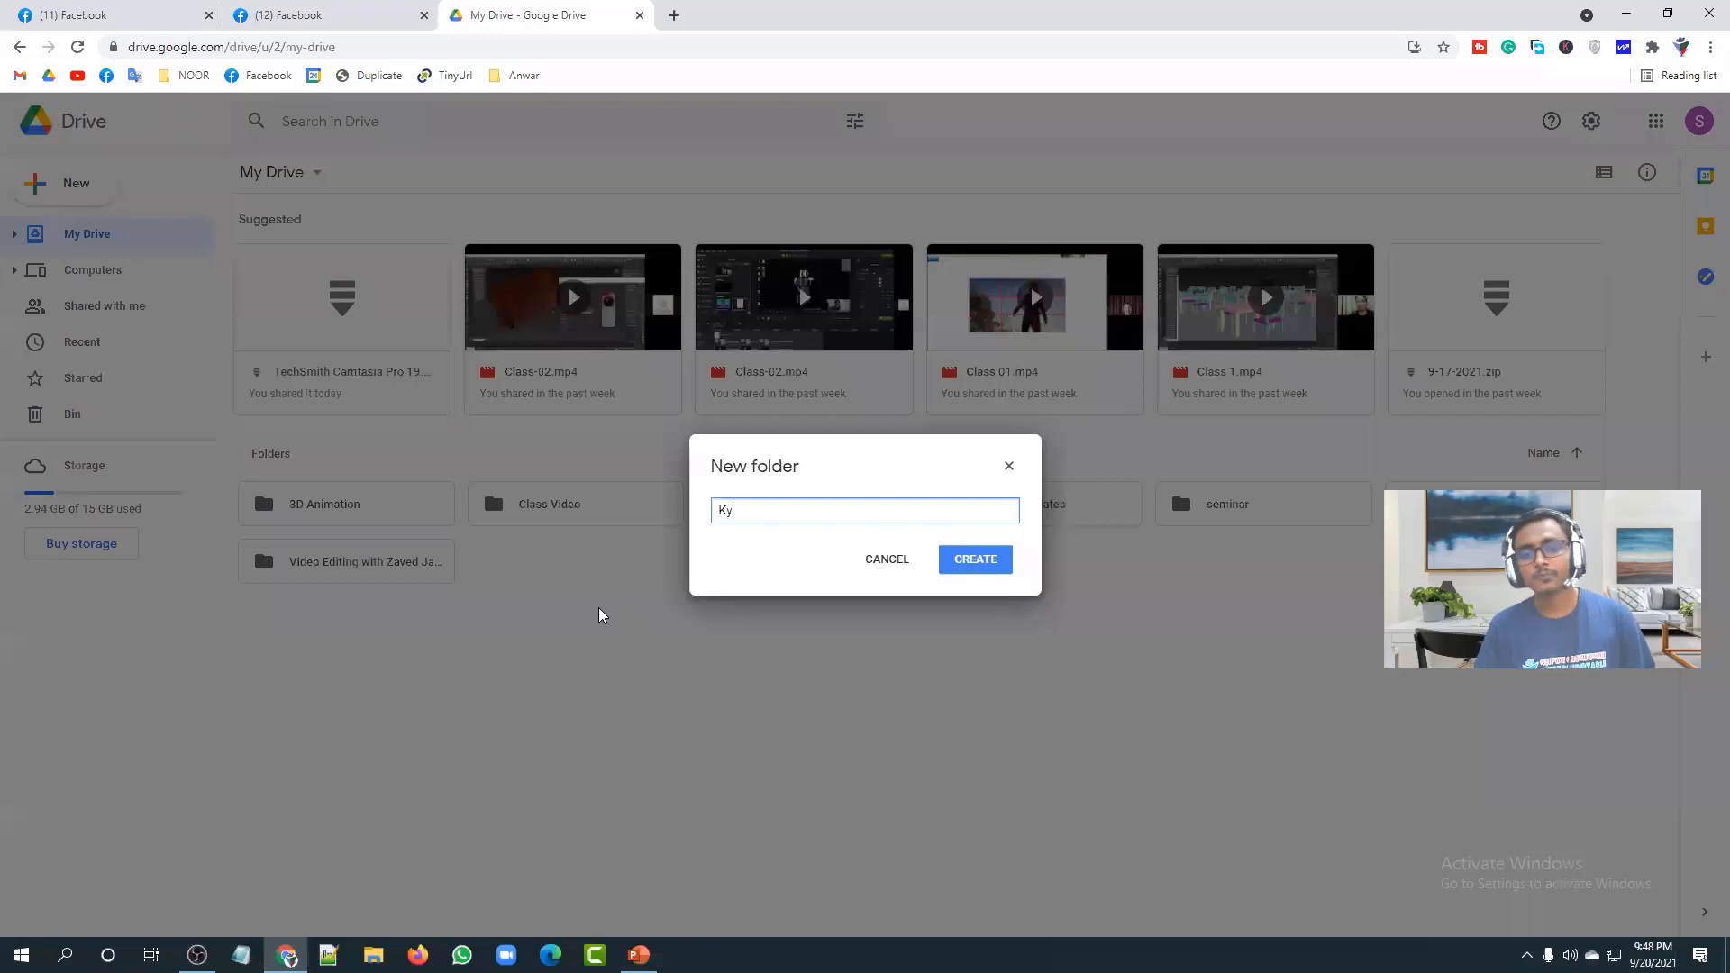
pyautogui.write('yw')
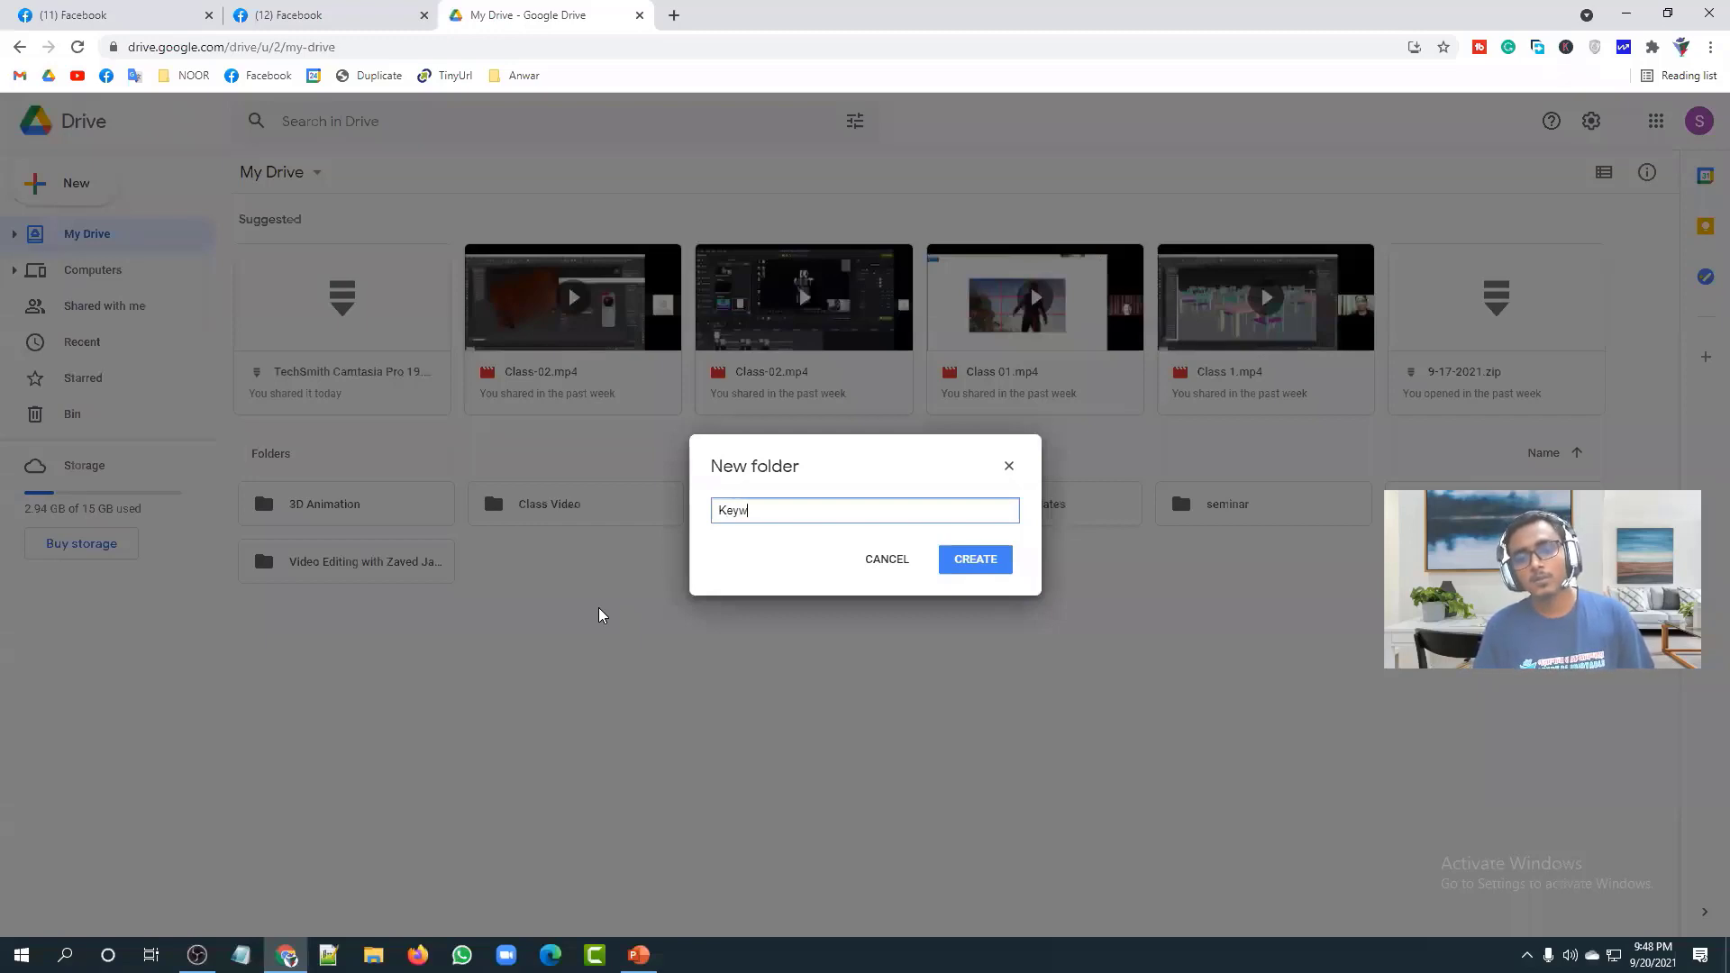
pyautogui.write('ord Research')
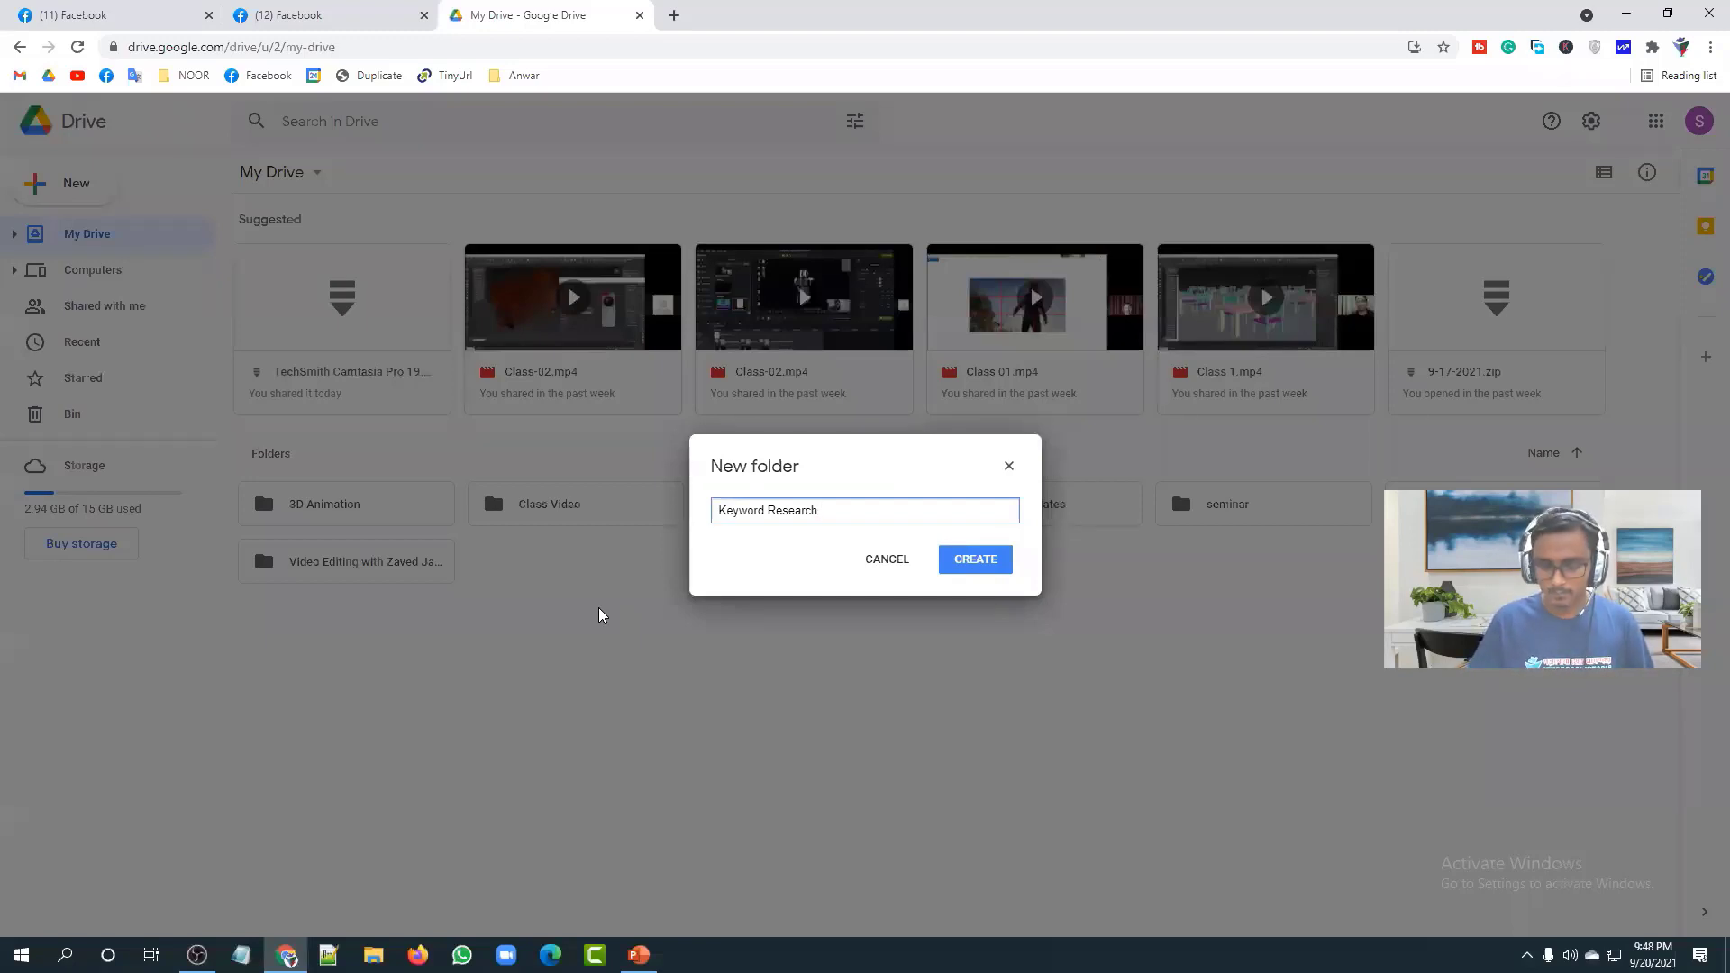
pyautogui.press('Return')
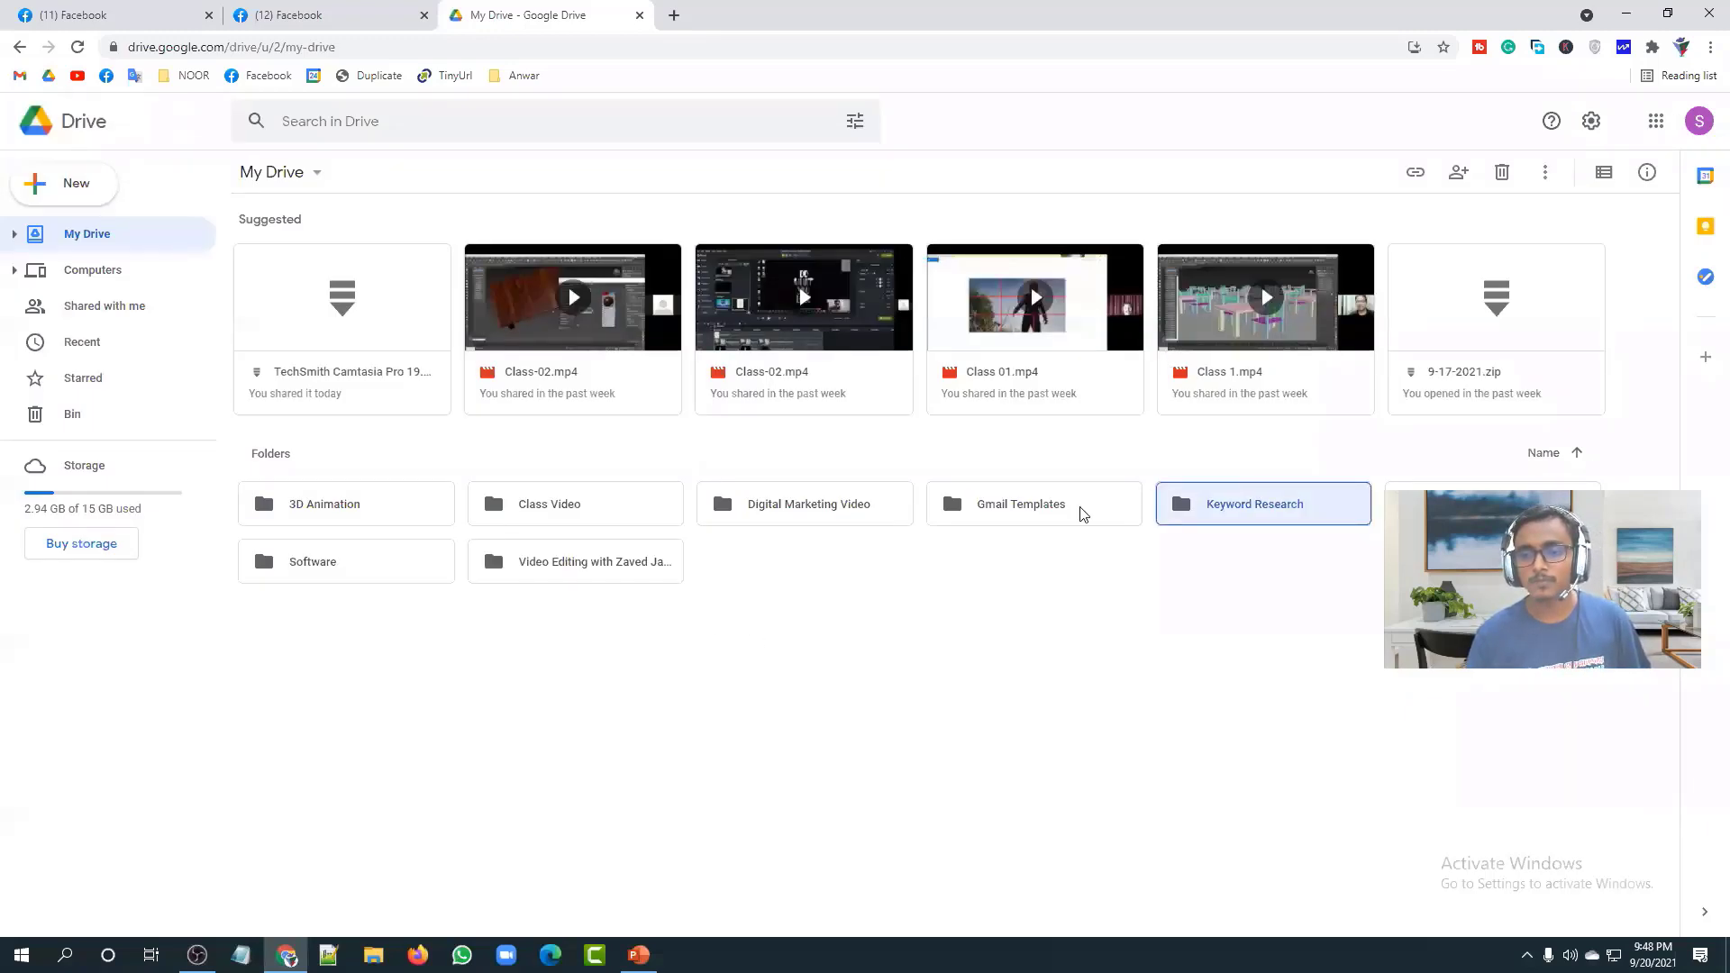
# Step: Create a blank Google Sheets spreadsheet inside the Keyword Research folder and dismiss the meeting presentation notice
pyautogui.doubleClick(1320, 496)
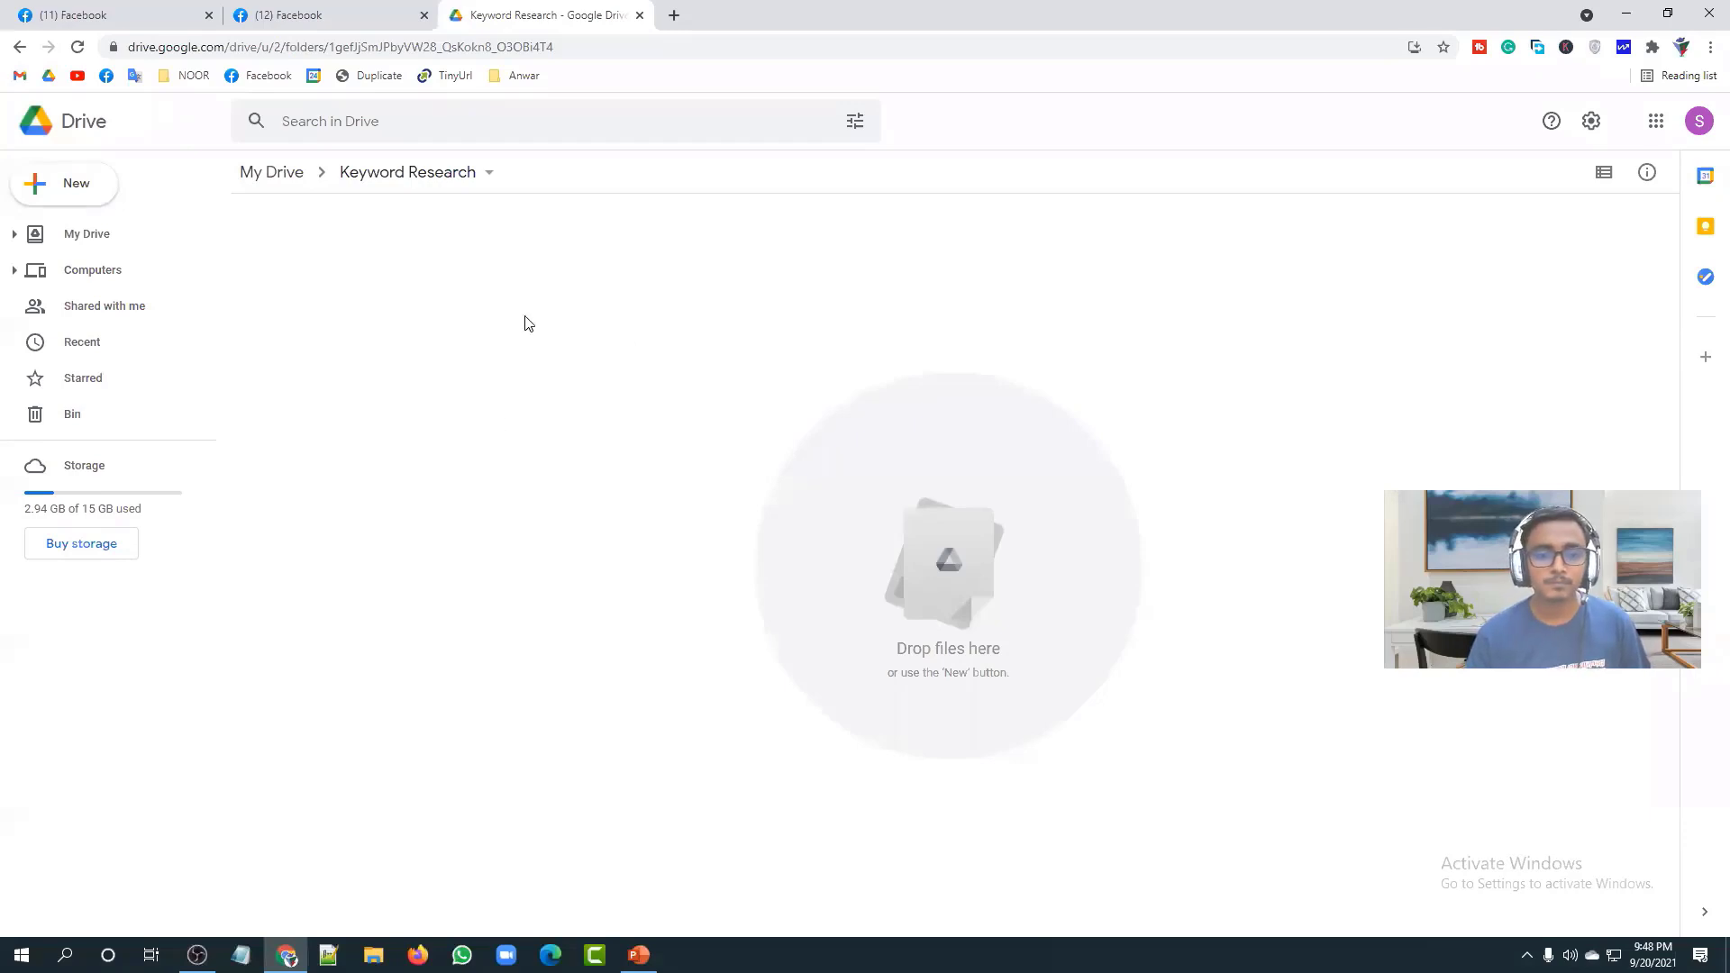
pyautogui.rightClick(591, 372)
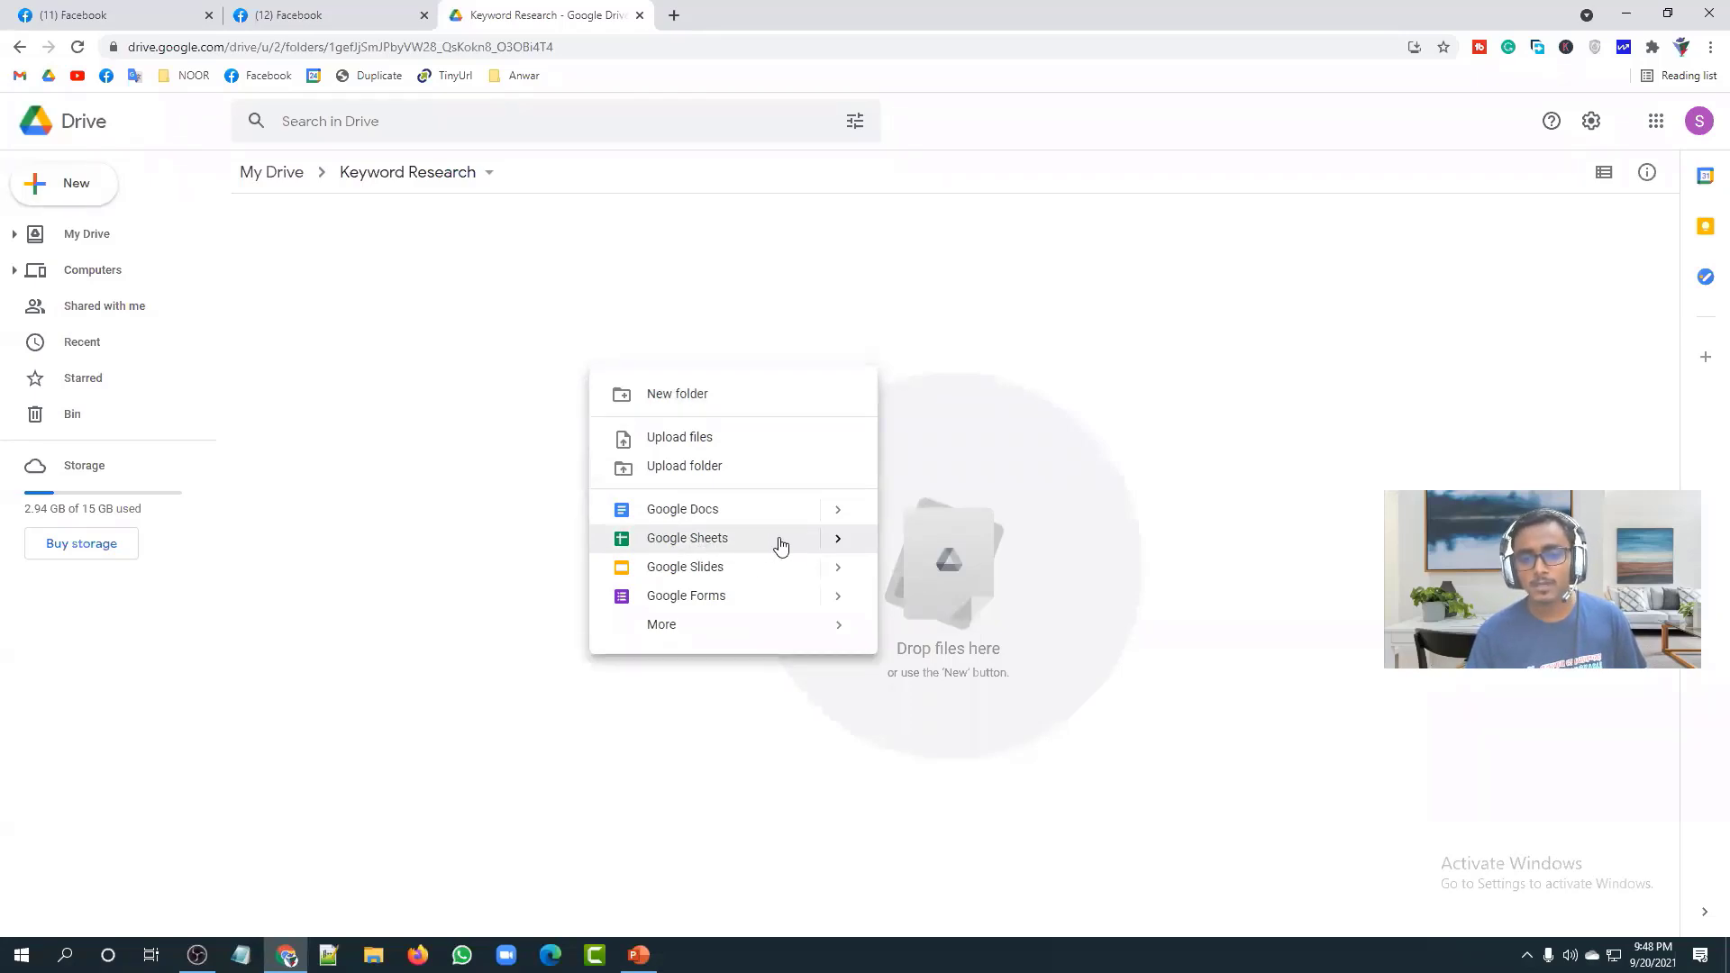
pyautogui.moveTo(838, 547)
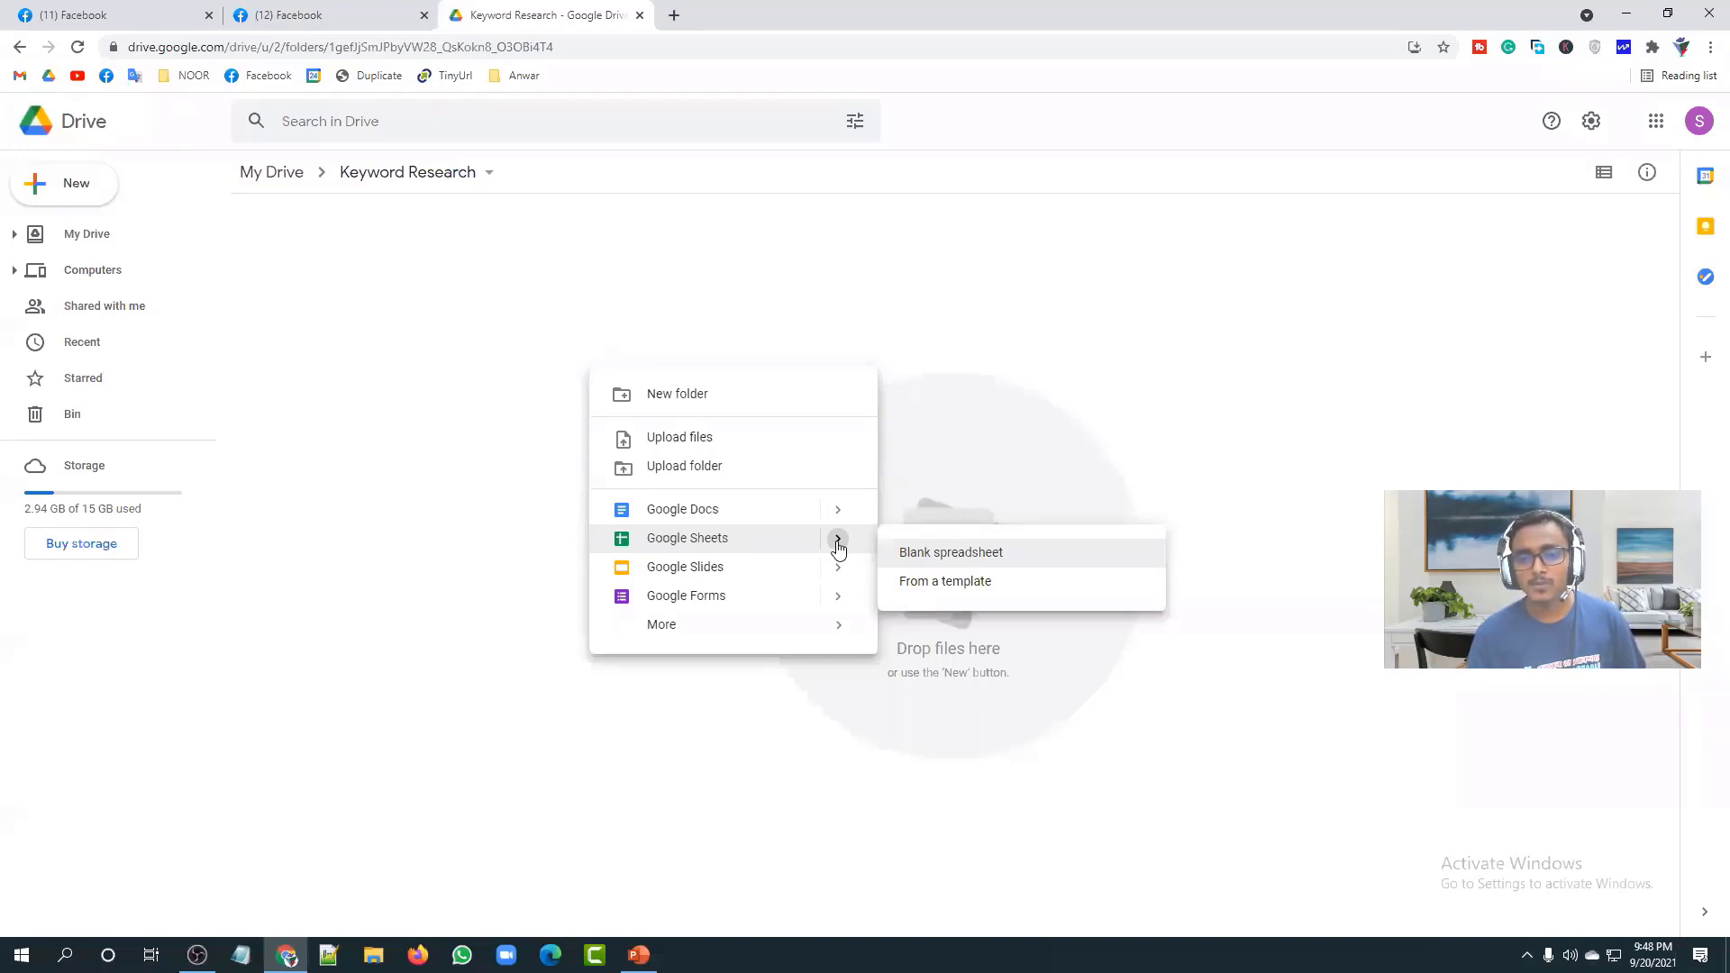
pyautogui.click(962, 552)
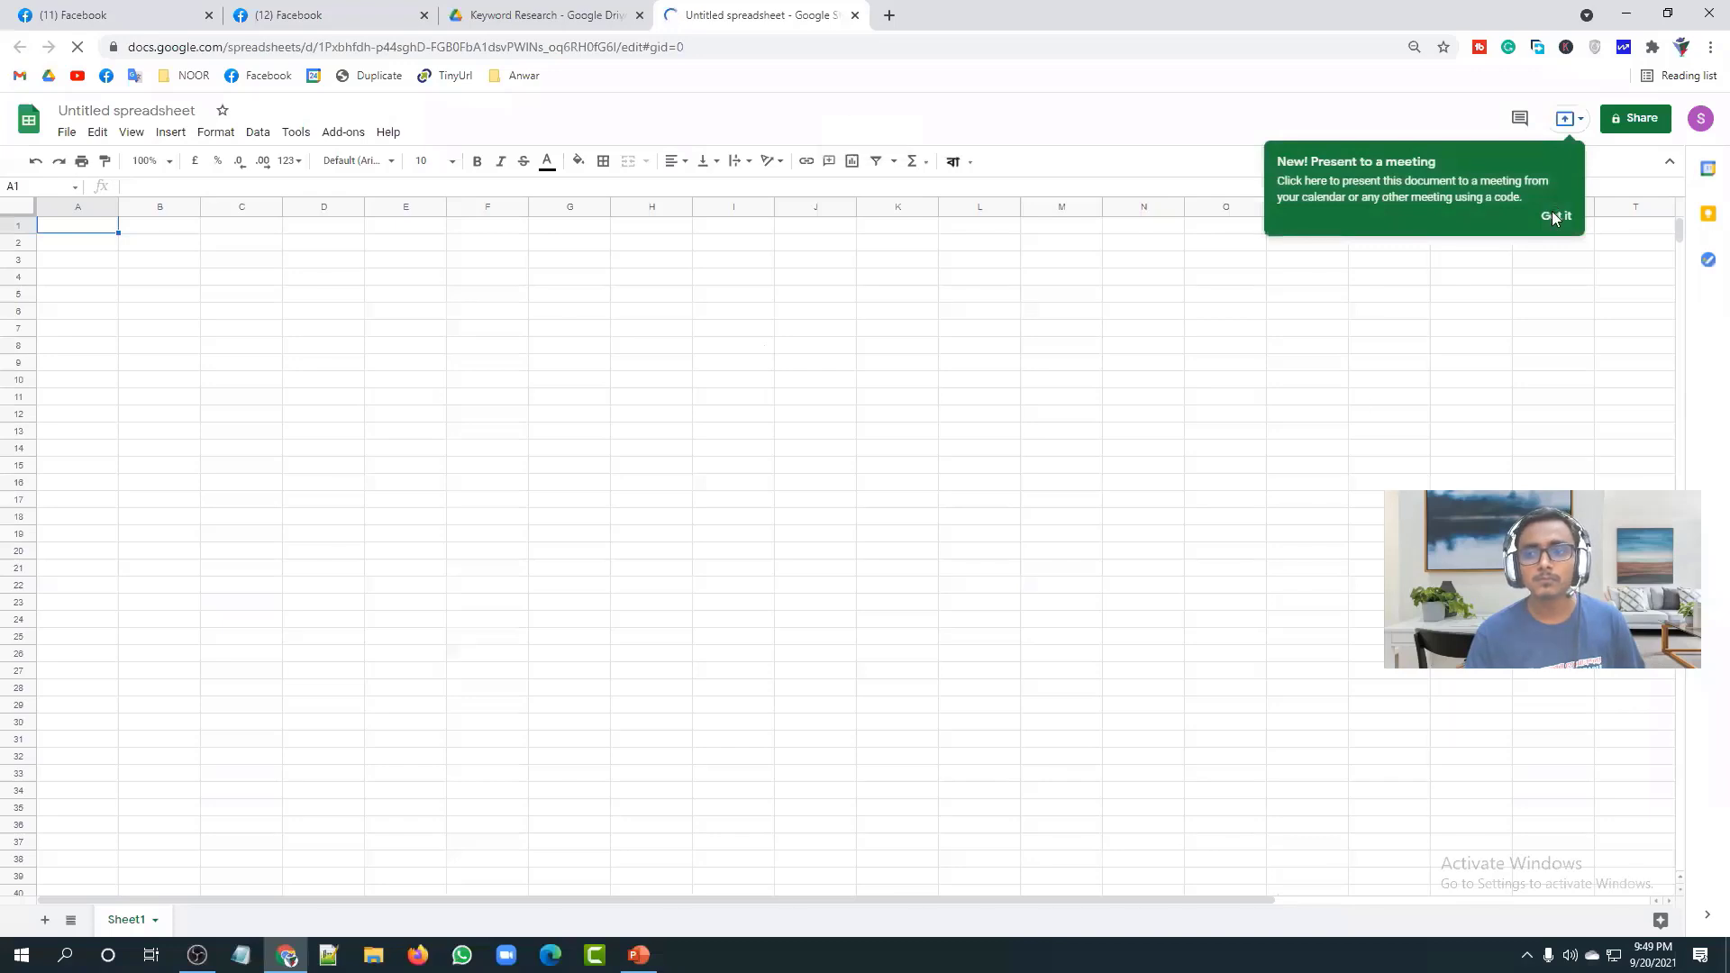
pyautogui.click(1553, 216)
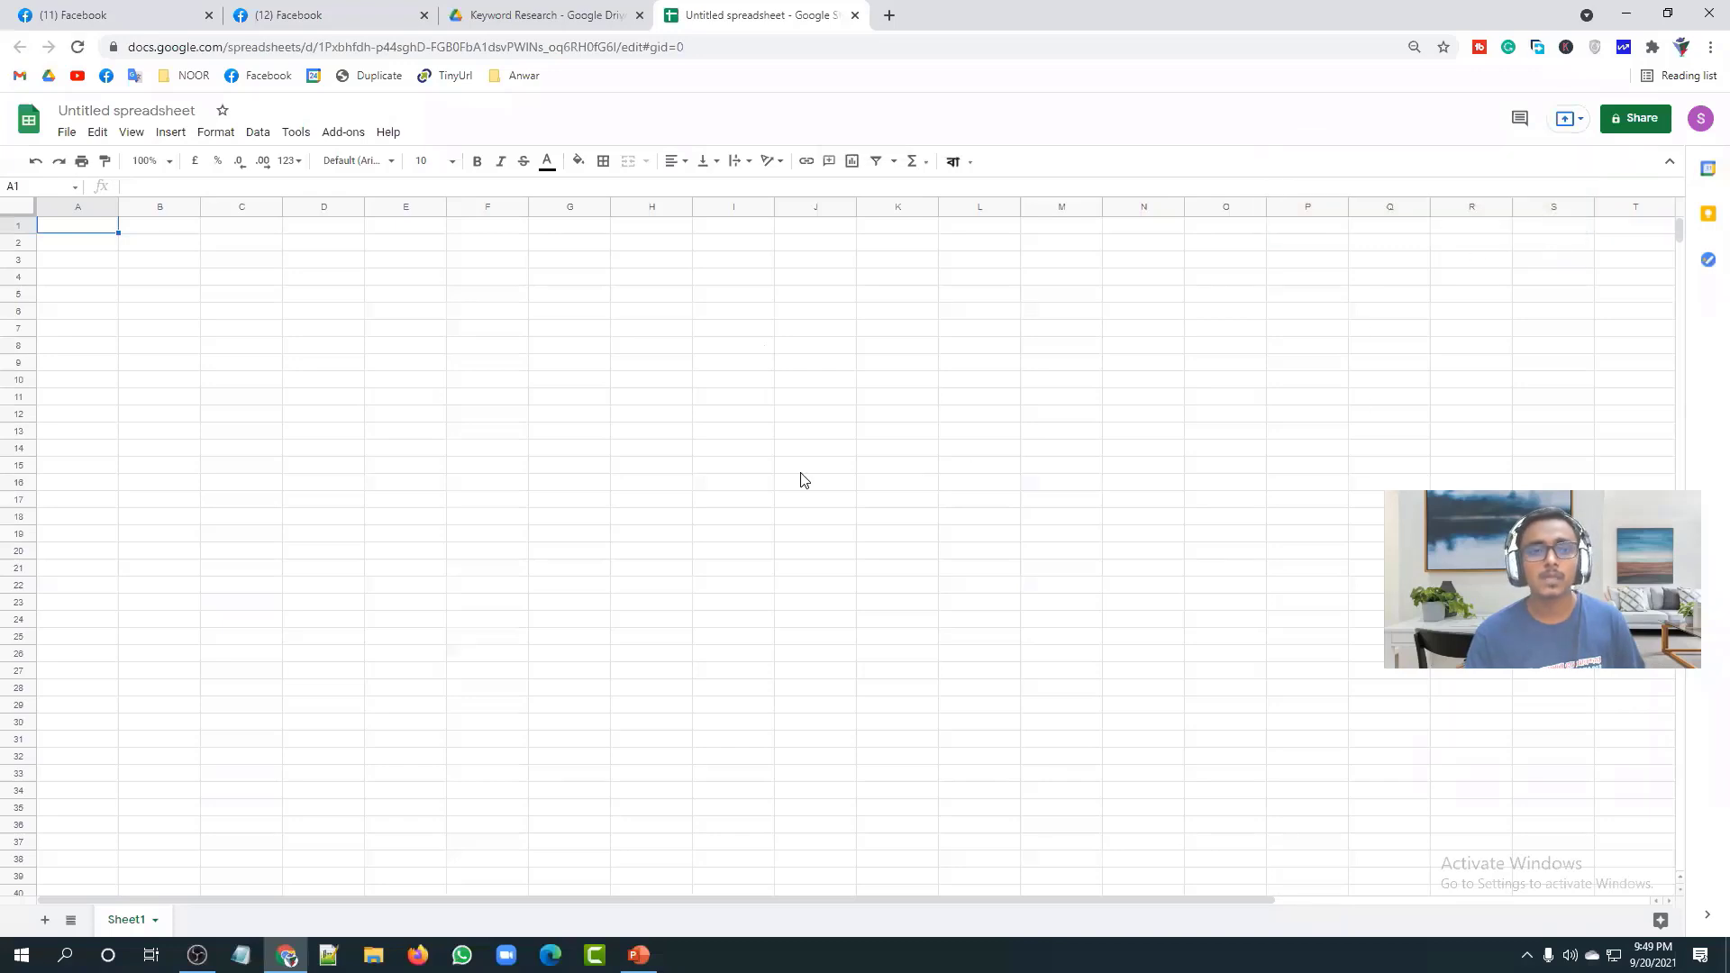
# Step: Enlarge the browser zoom on the blank spreadsheet page past 100%
pyautogui.click(297, 337)
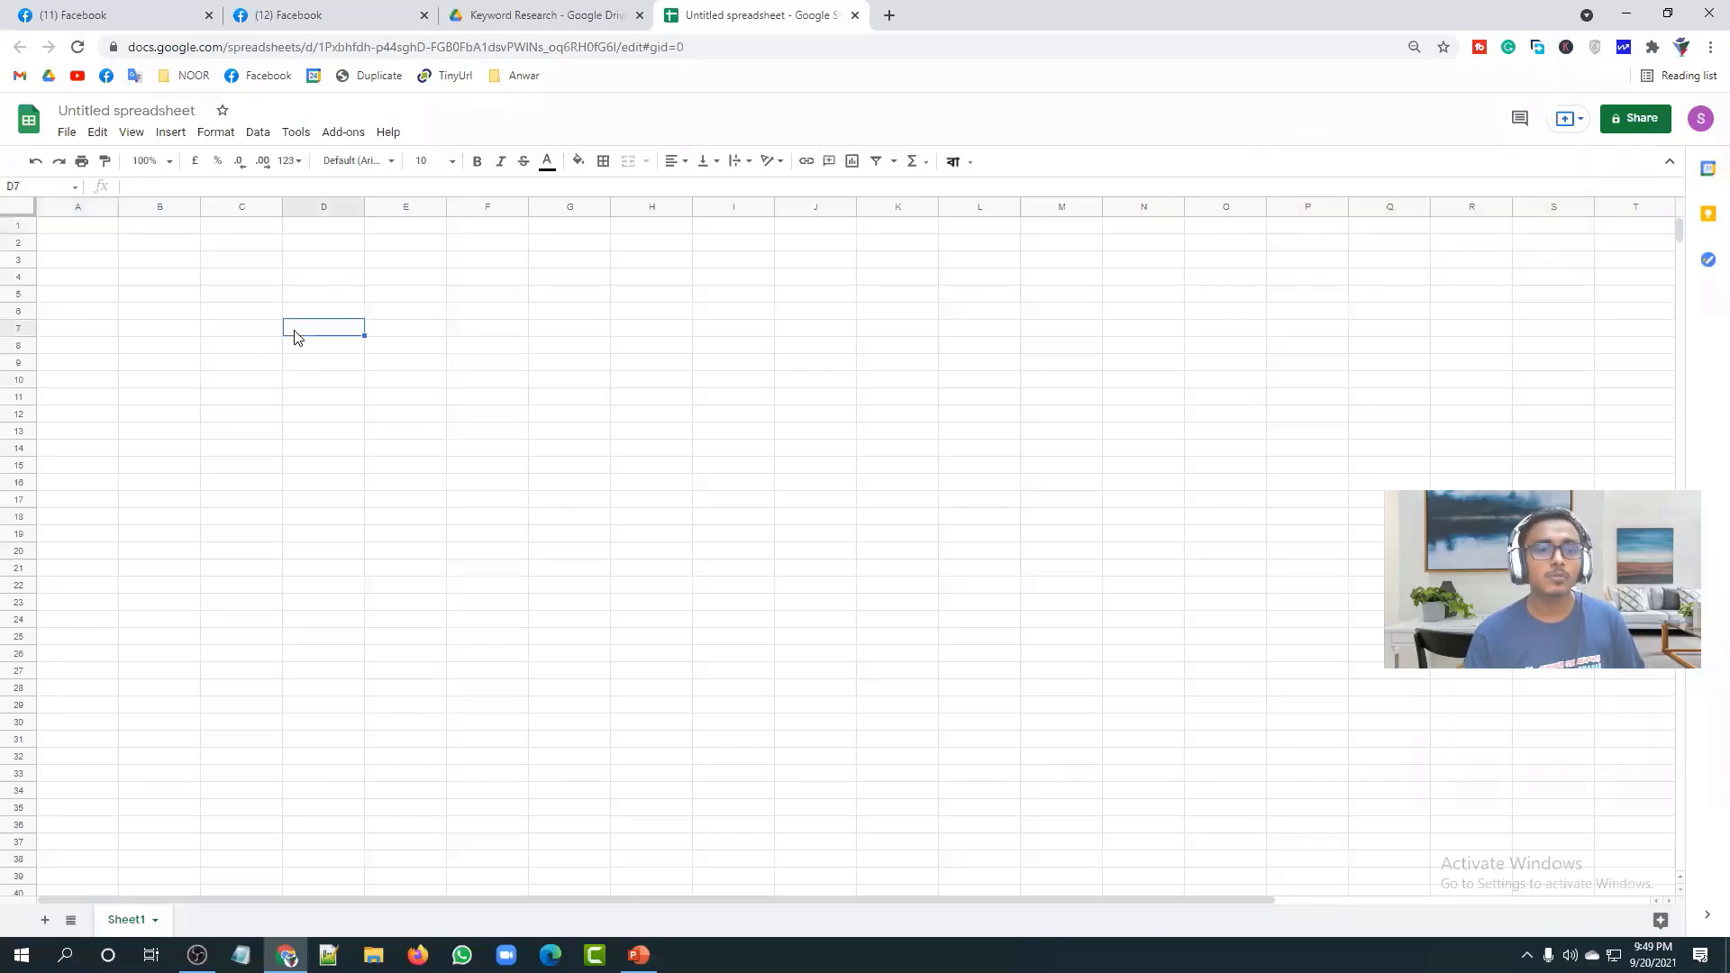
pyautogui.click(155, 337)
pyautogui.hotkey('ctrl', '+')
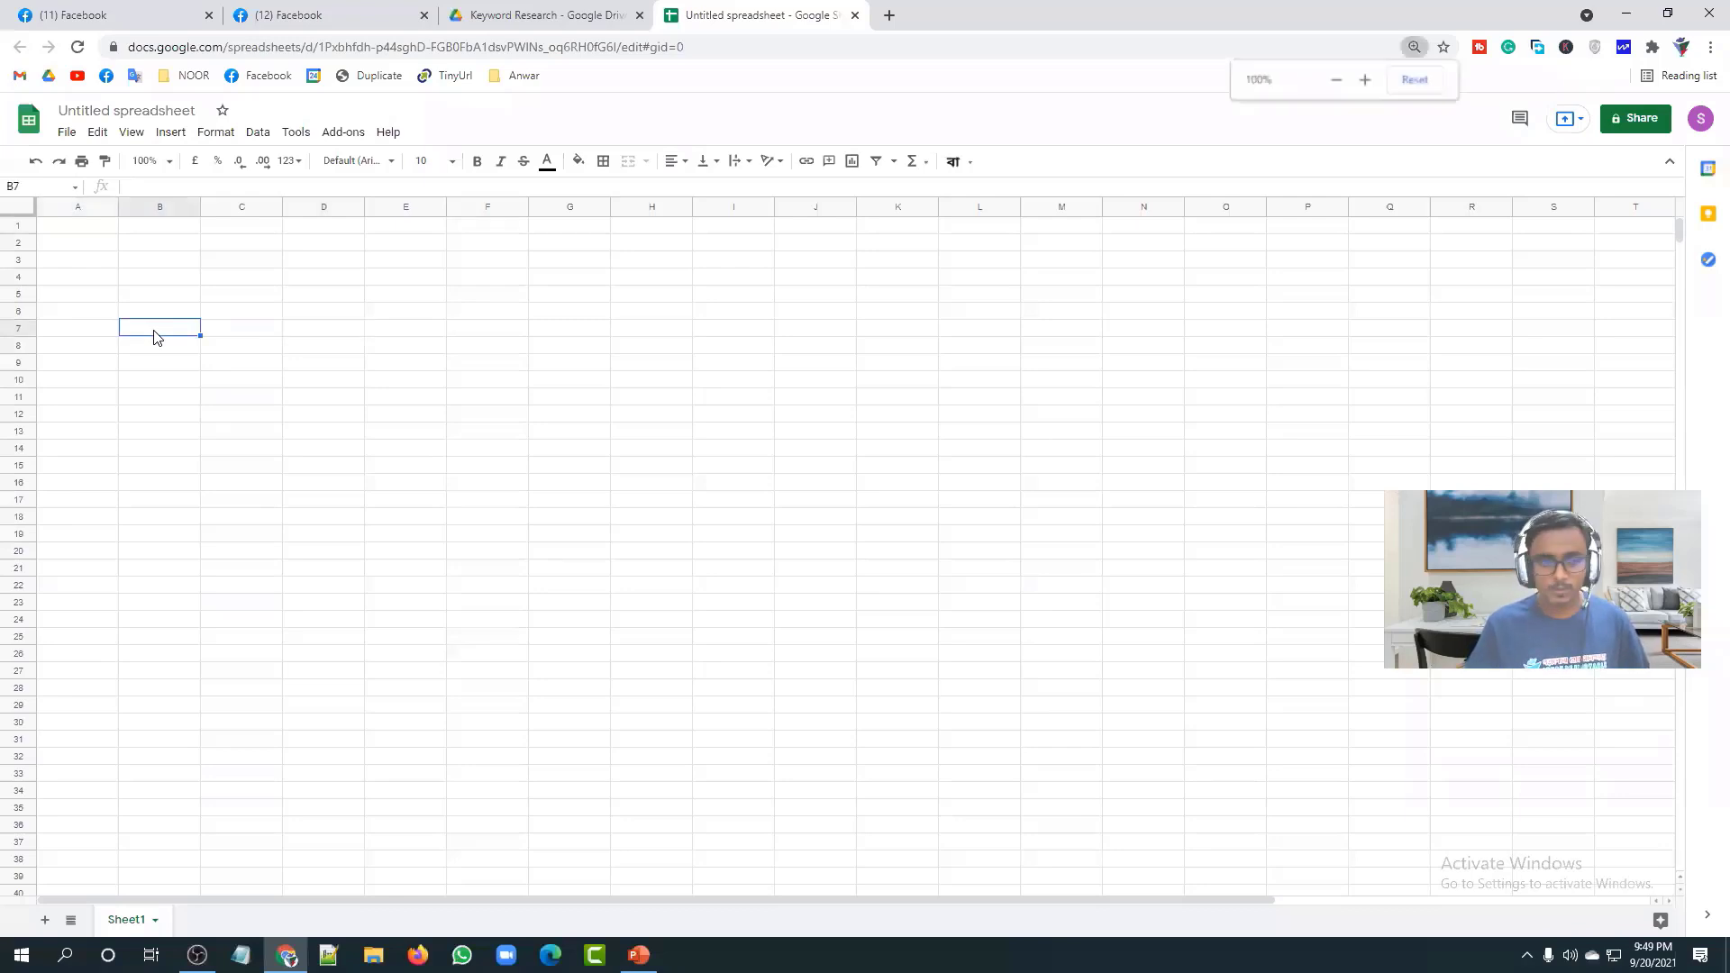
pyautogui.hotkey('ctrl', '+')
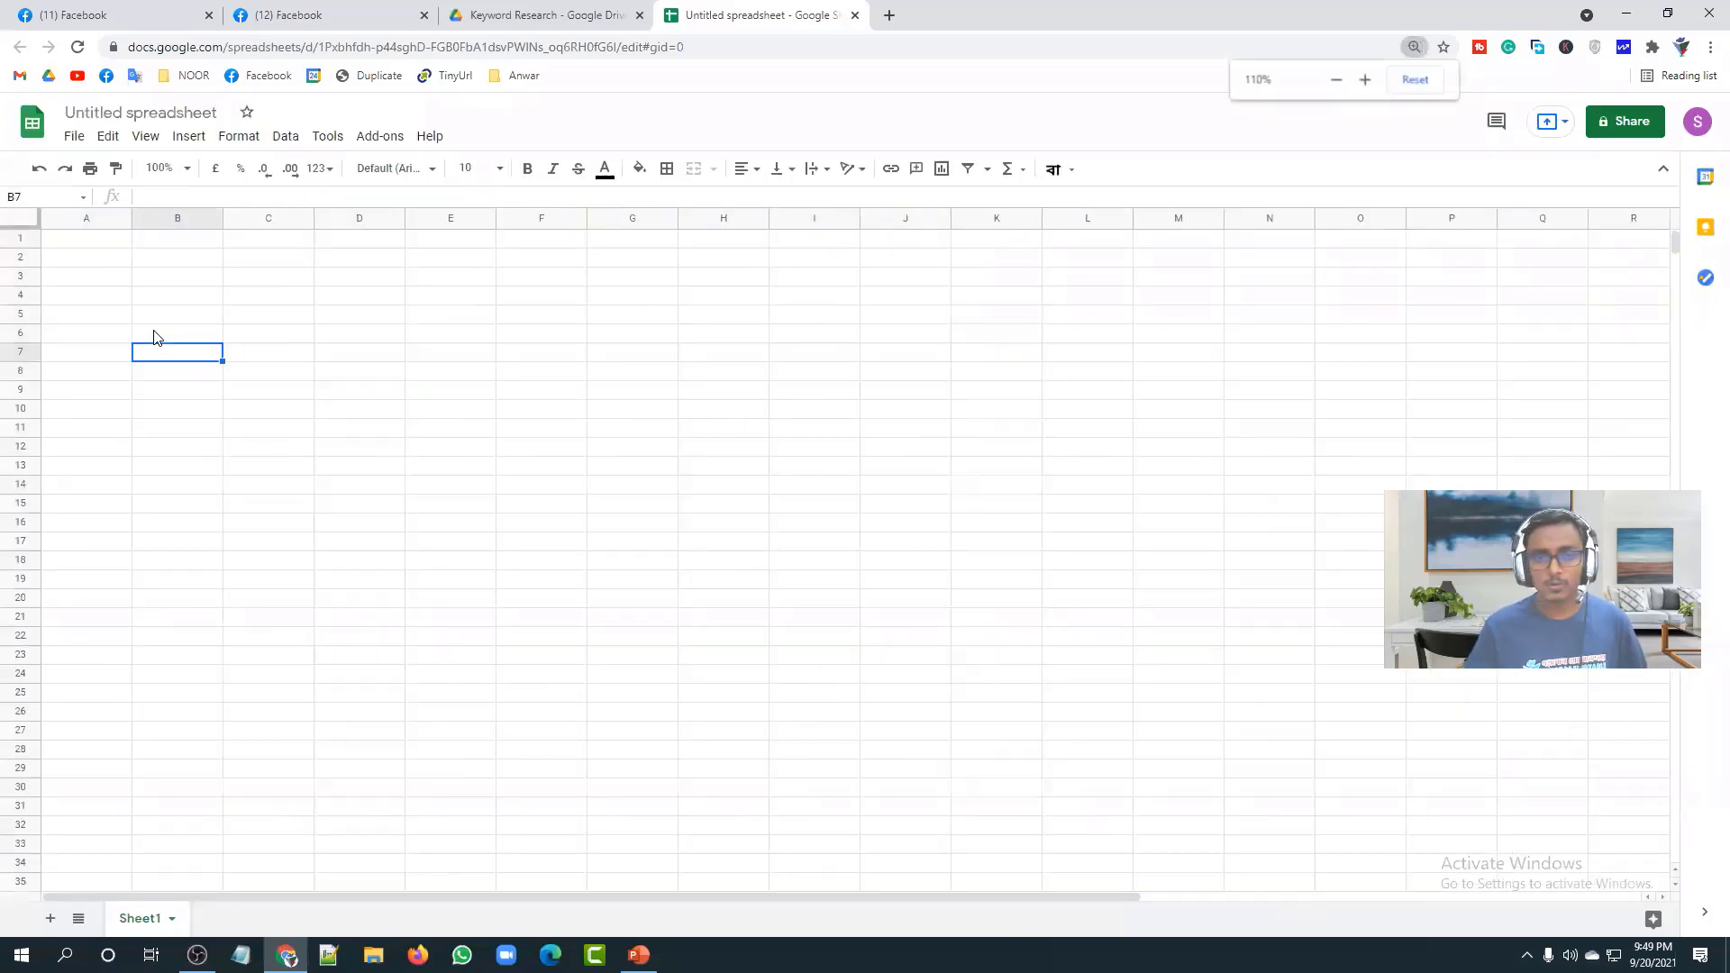
pyautogui.click(339, 463)
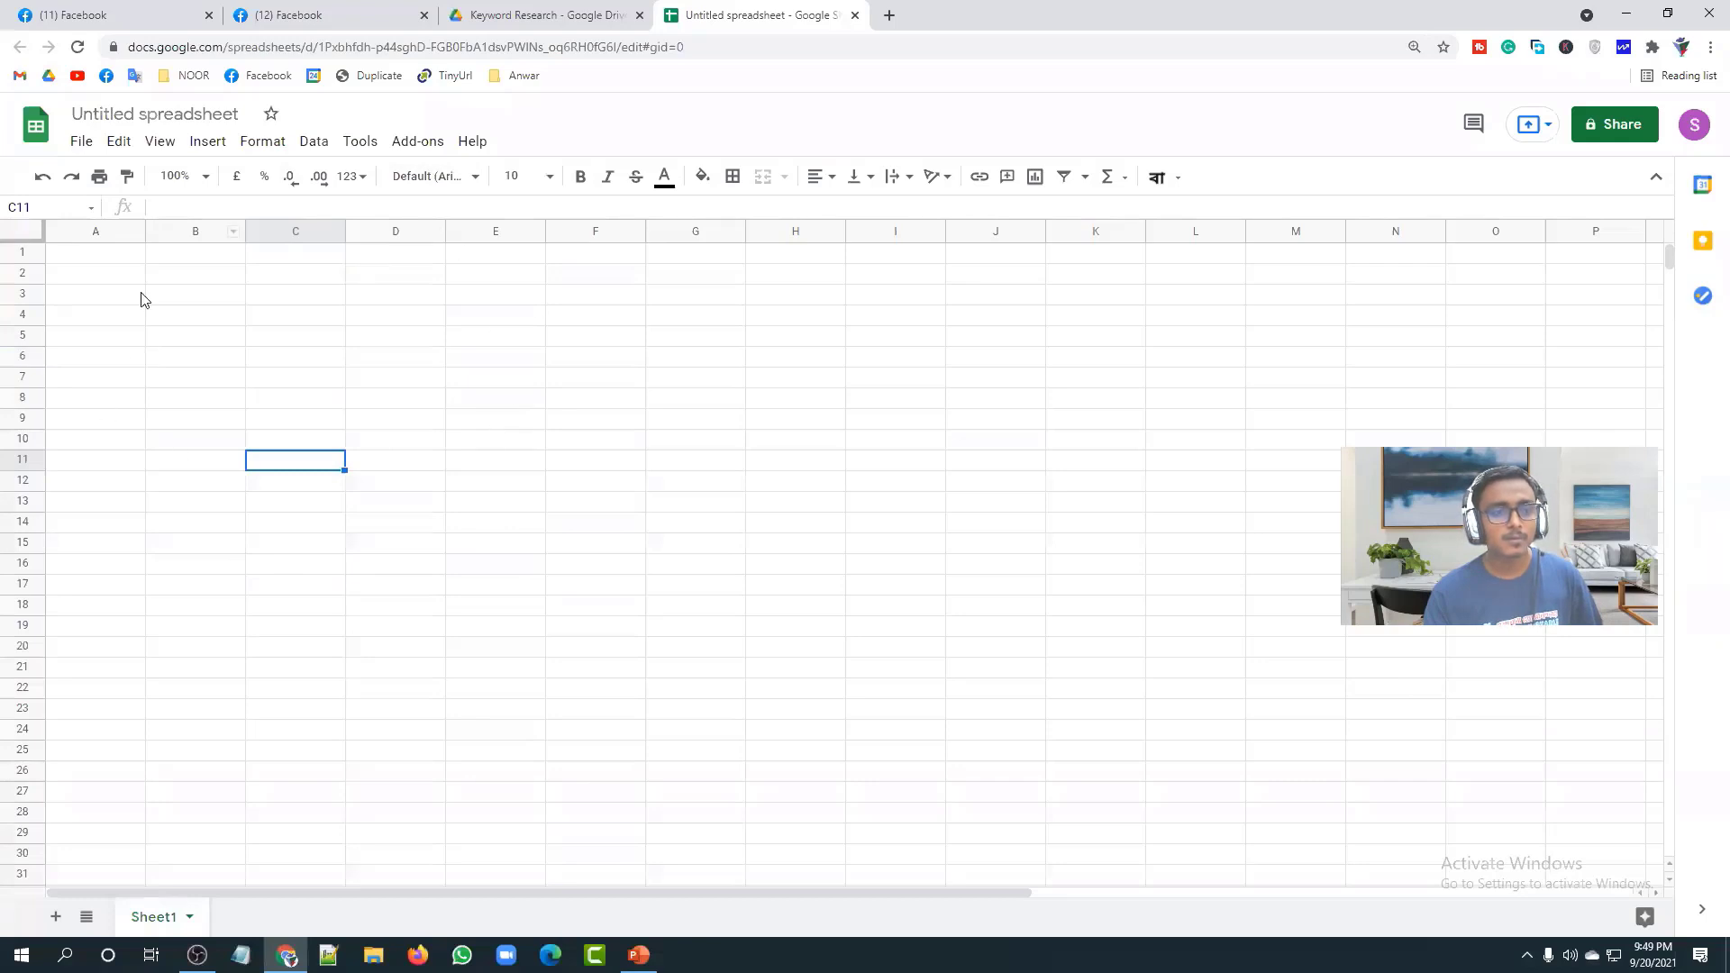
# Step: Rename the untitled spreadsheet to "keyword Research for" followed by the person's name
pyautogui.click(108, 114)
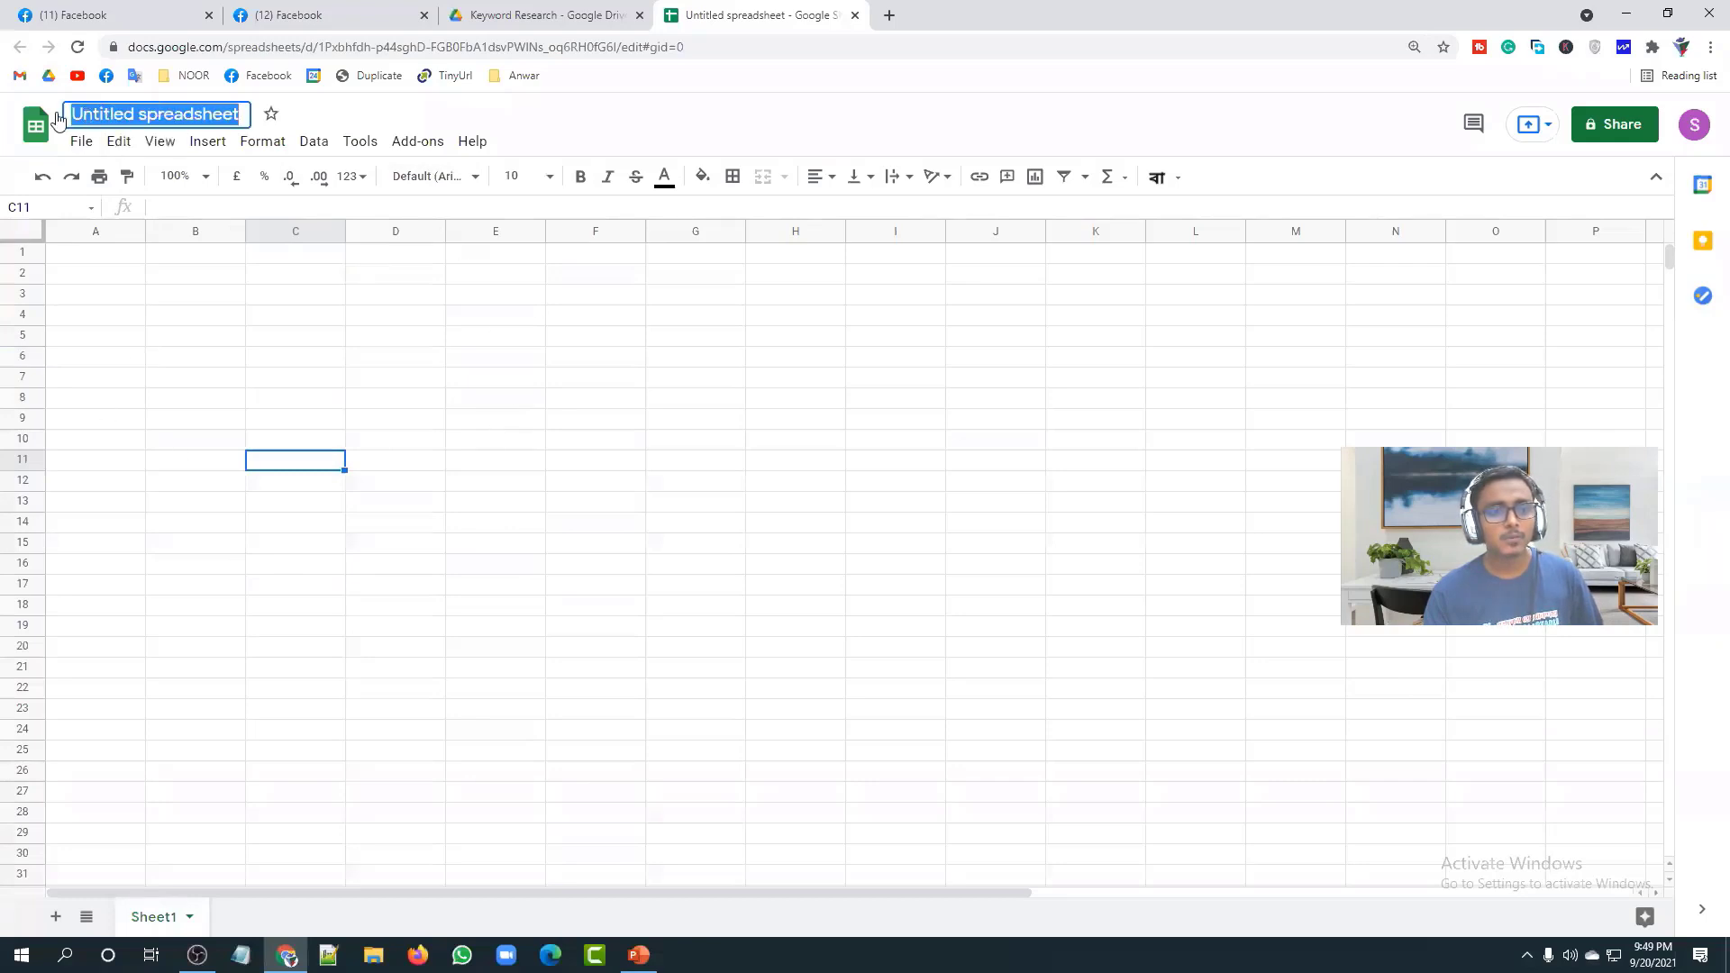
pyautogui.click(71, 115)
pyautogui.moveTo(70, 115); pyautogui.dragTo(241, 112)
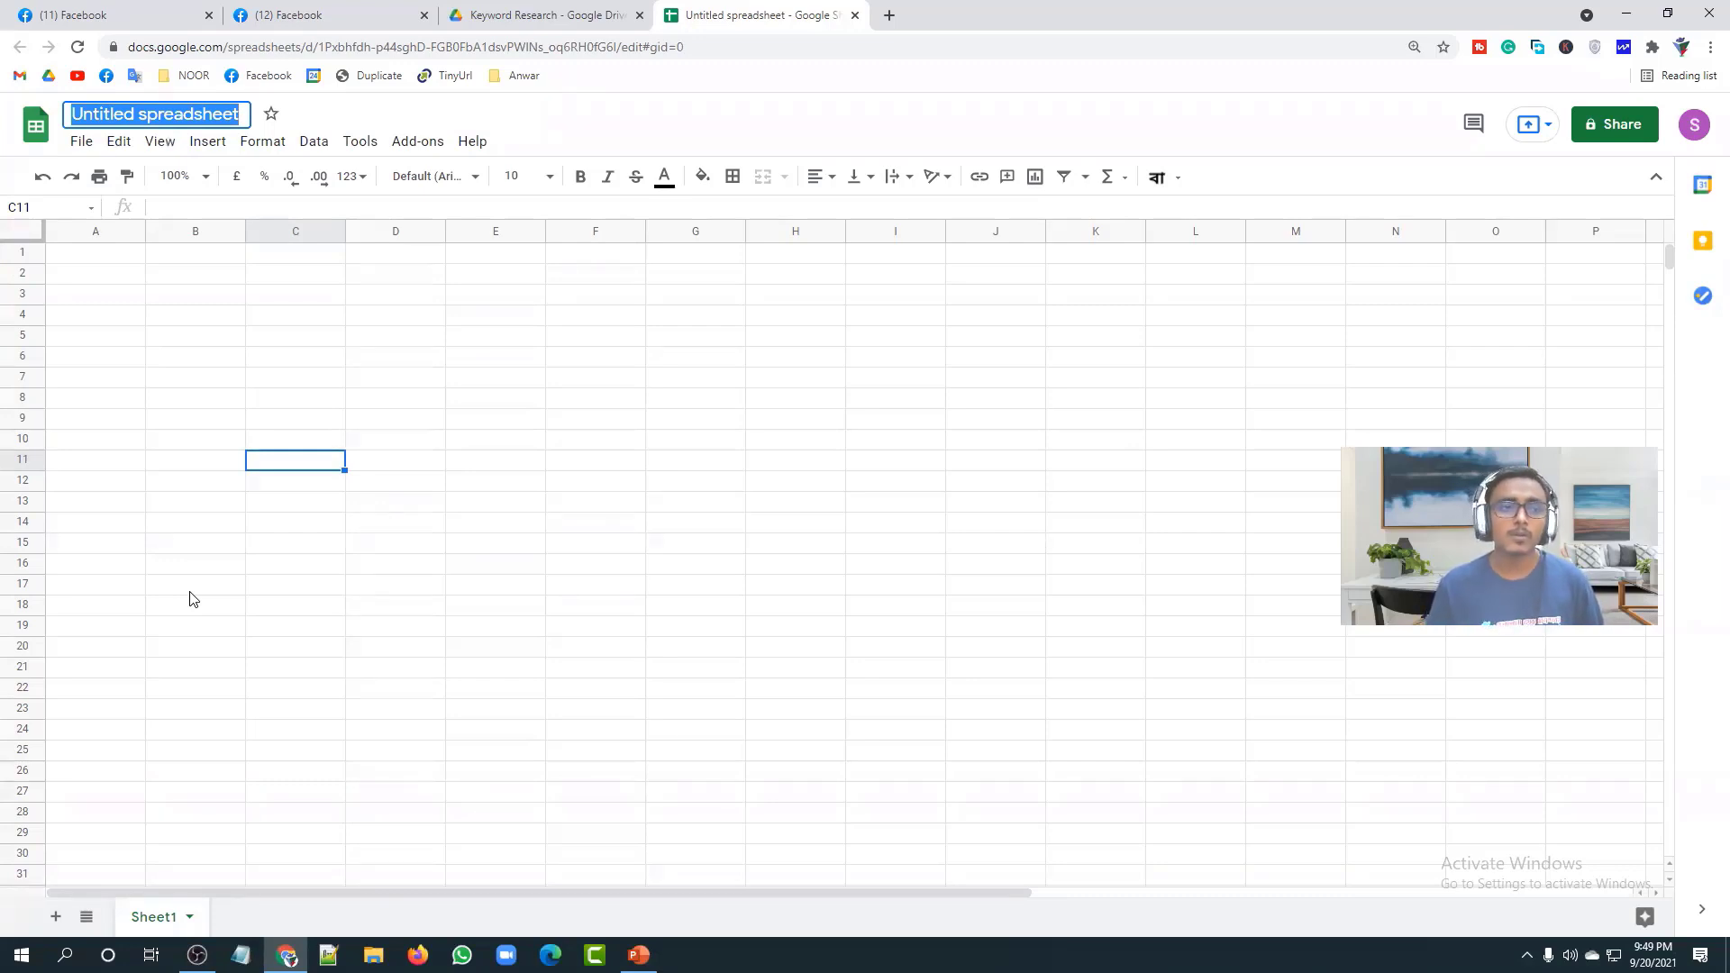
pyautogui.write('kyw')
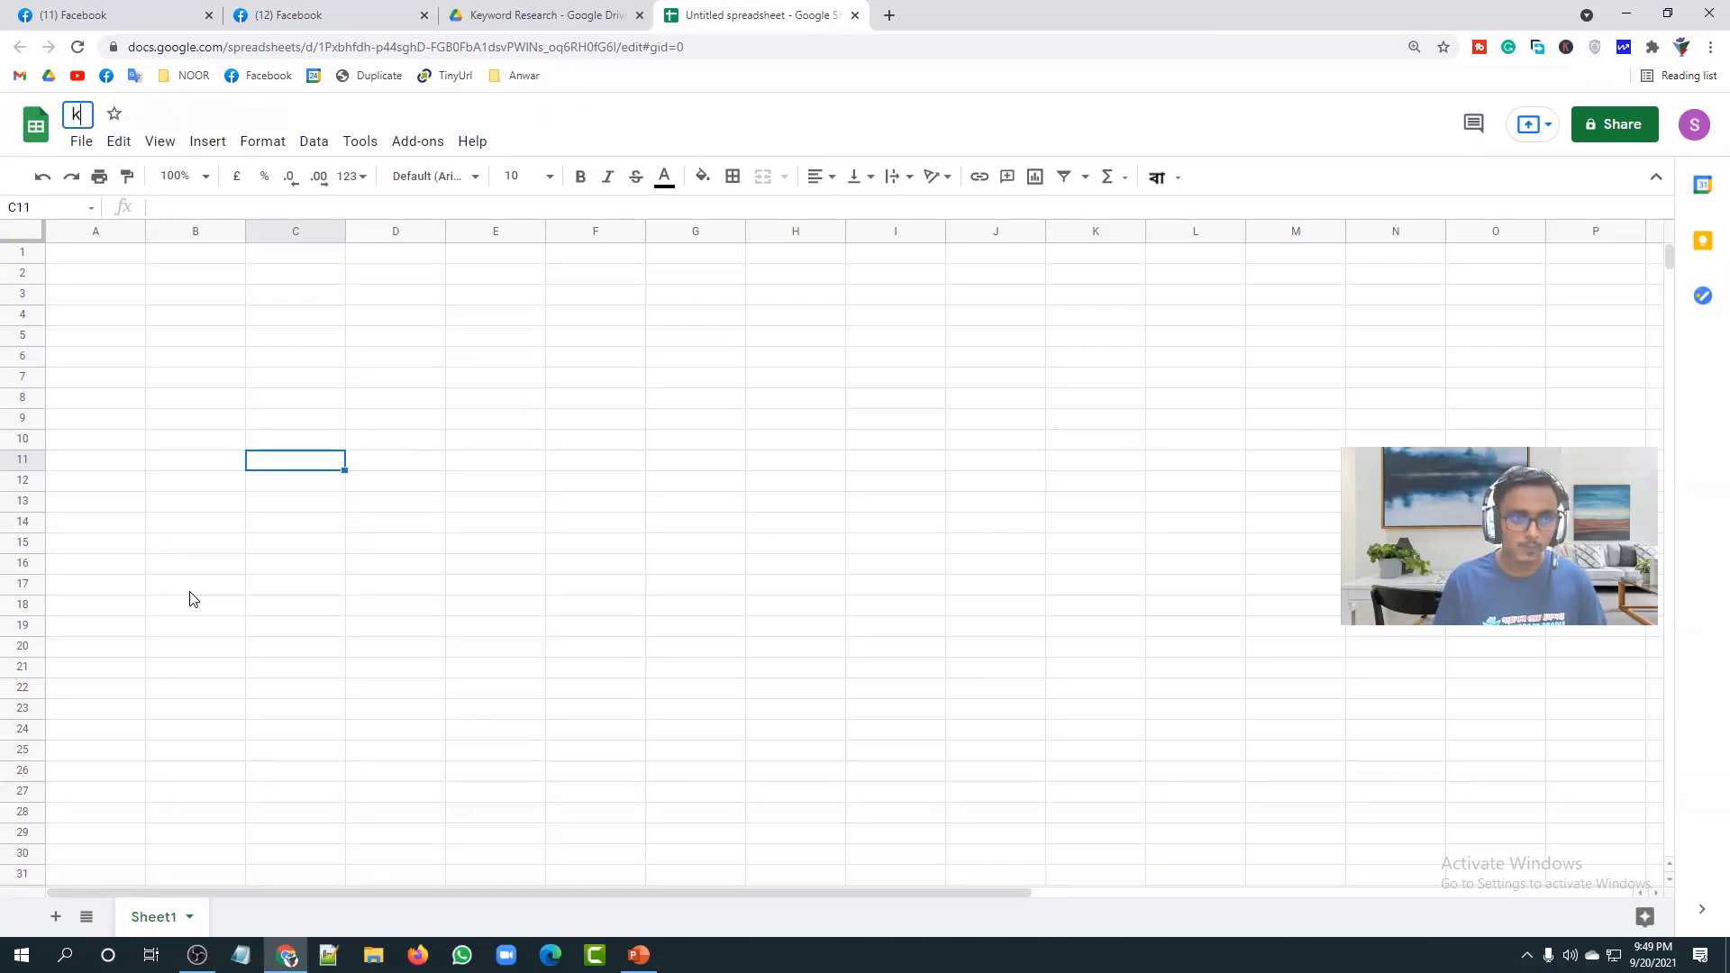
pyautogui.press('BackSpace')
pyautogui.press('BackSpace')
pyautogui.write('yw')
pyautogui.press('BackSpace')
pyautogui.press('BackSpace')
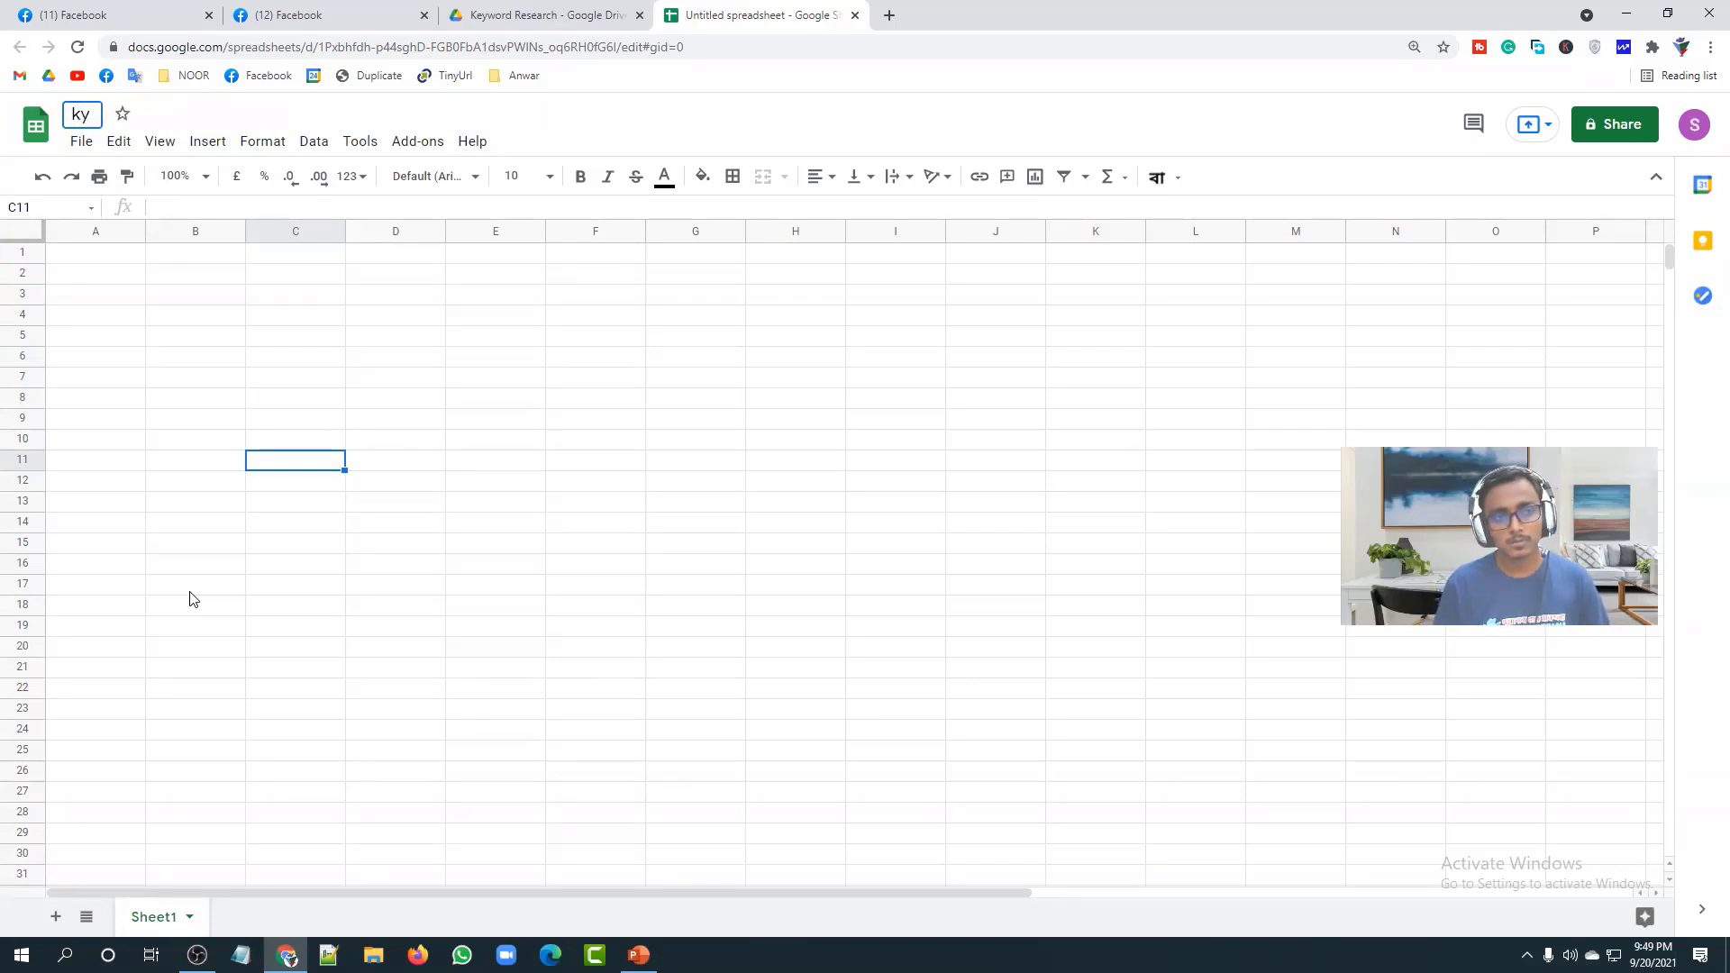
pyautogui.write('eyword')
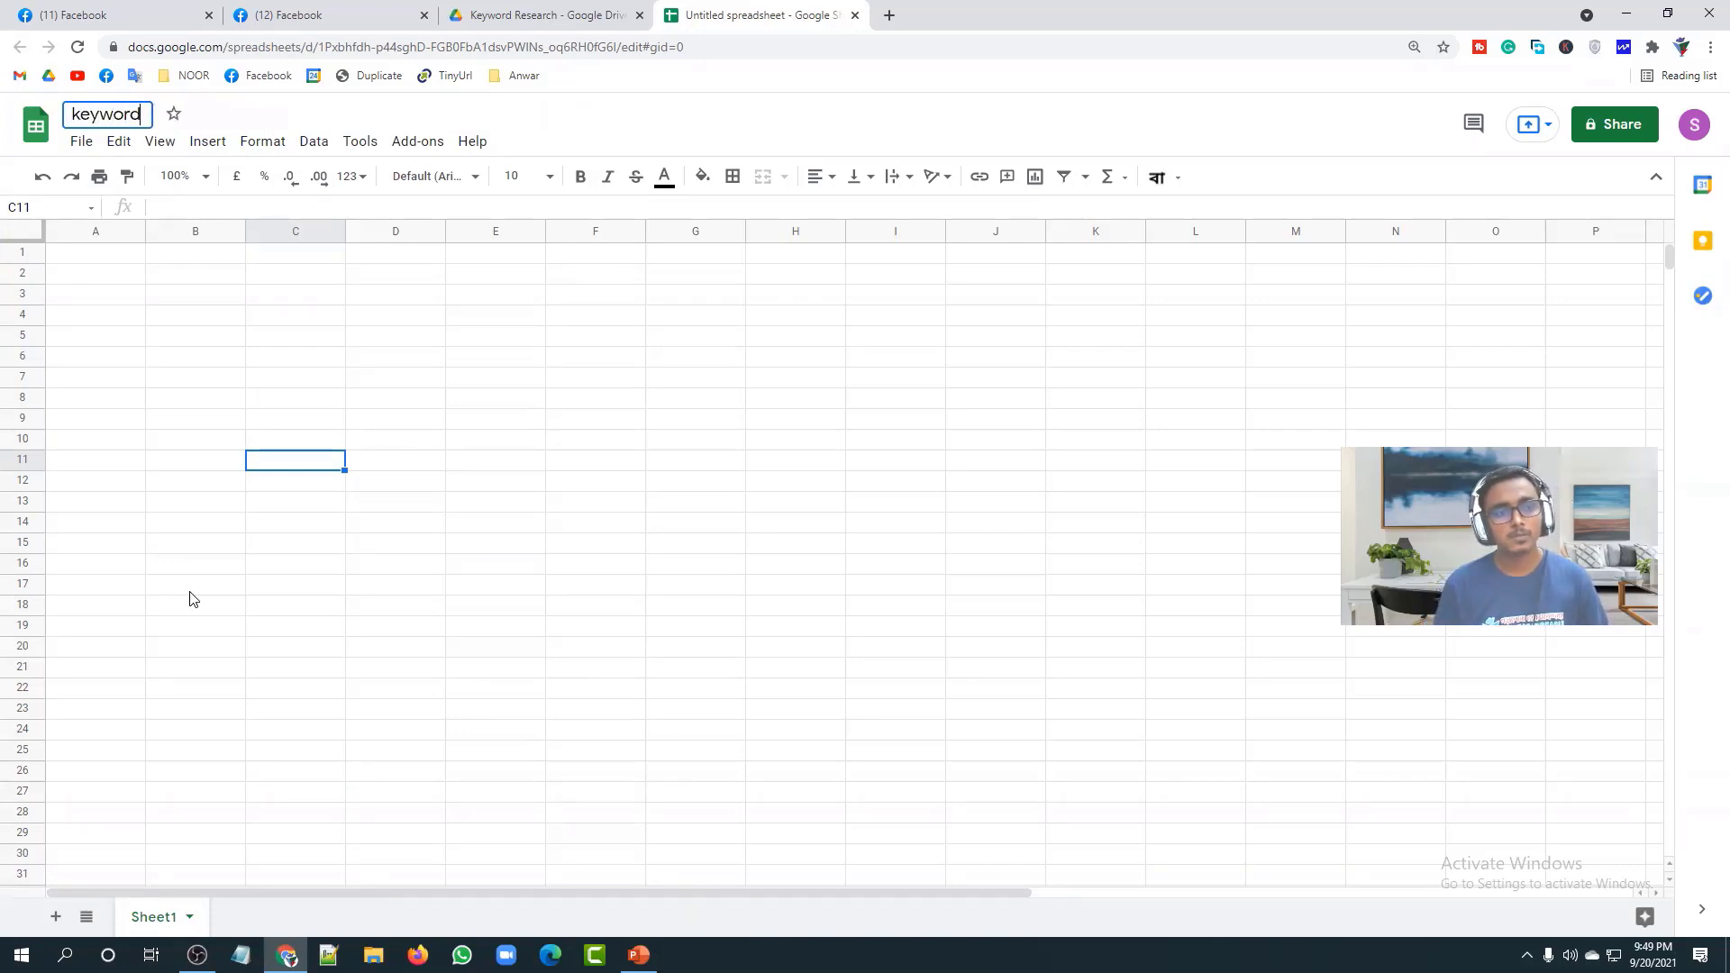
pyautogui.write(' Research')
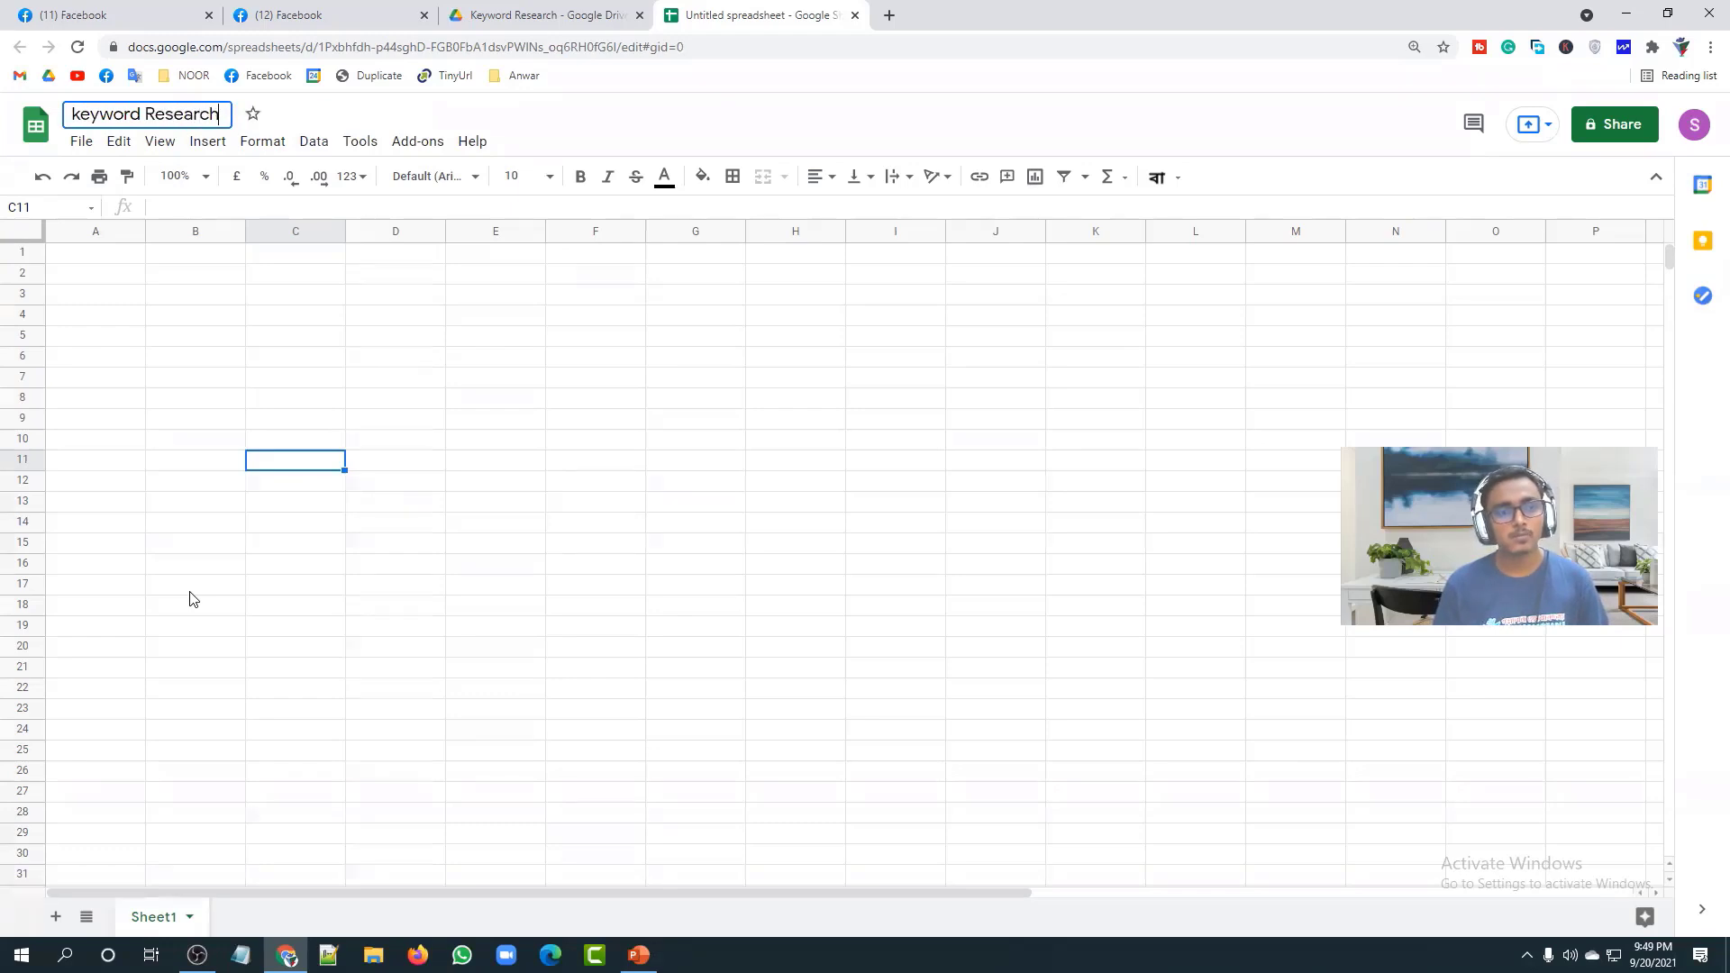
pyautogui.write(' for')
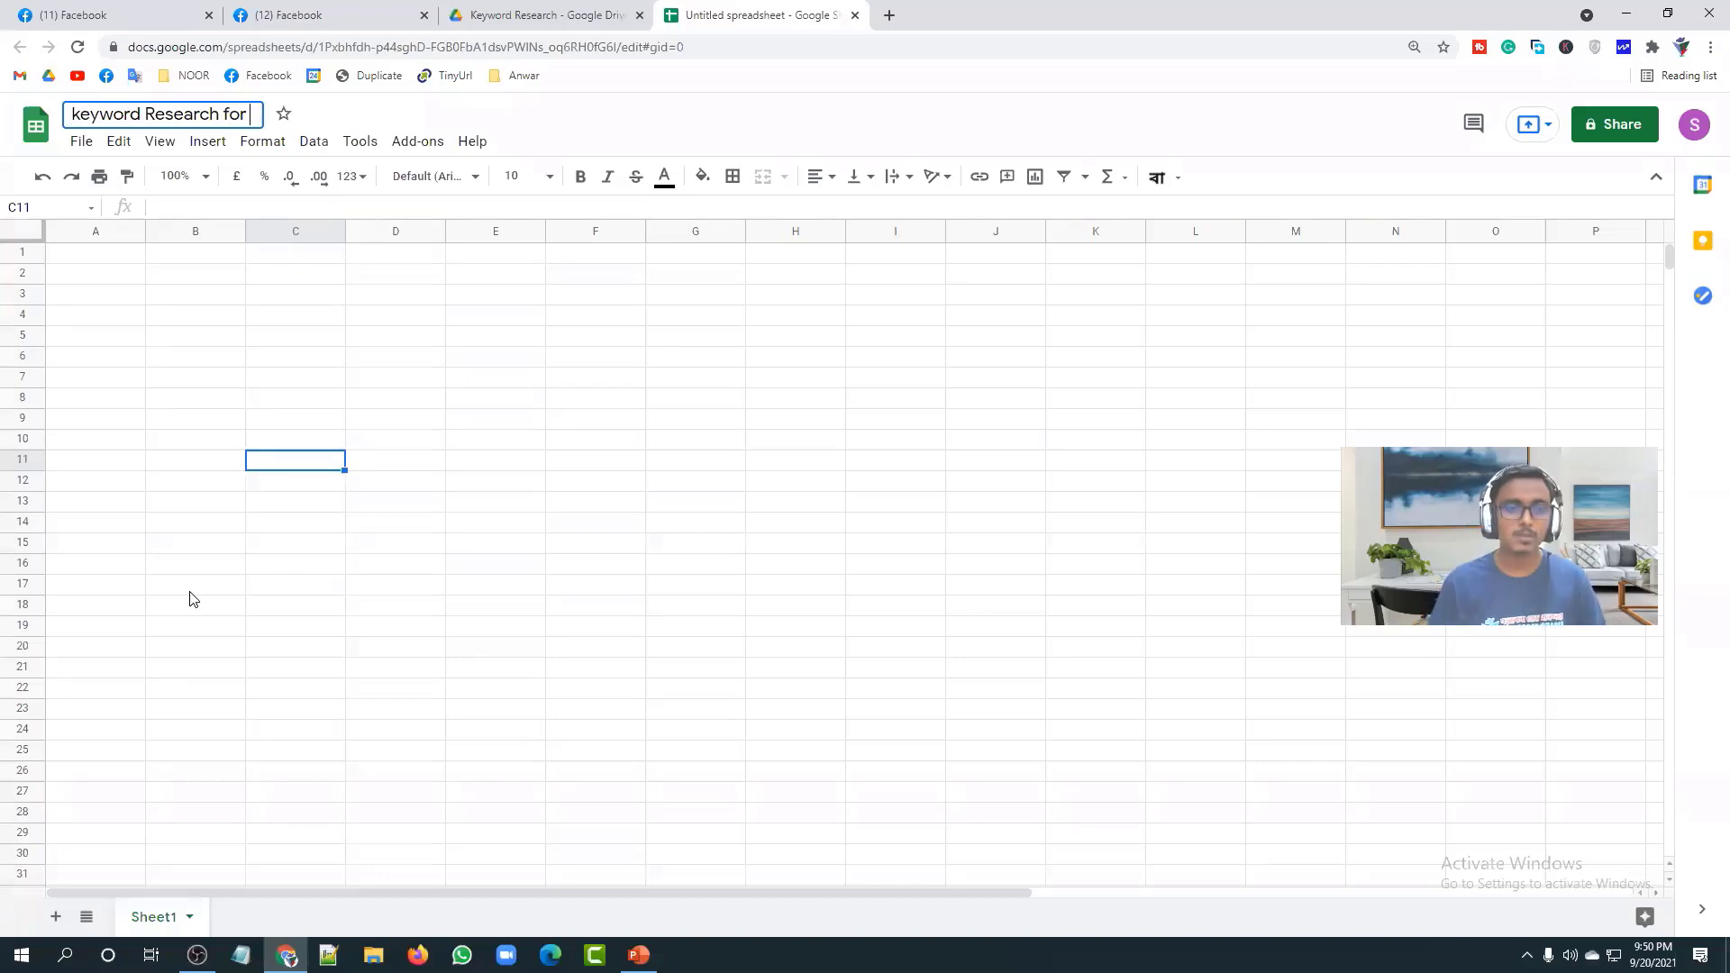
pyautogui.write('Kochi')
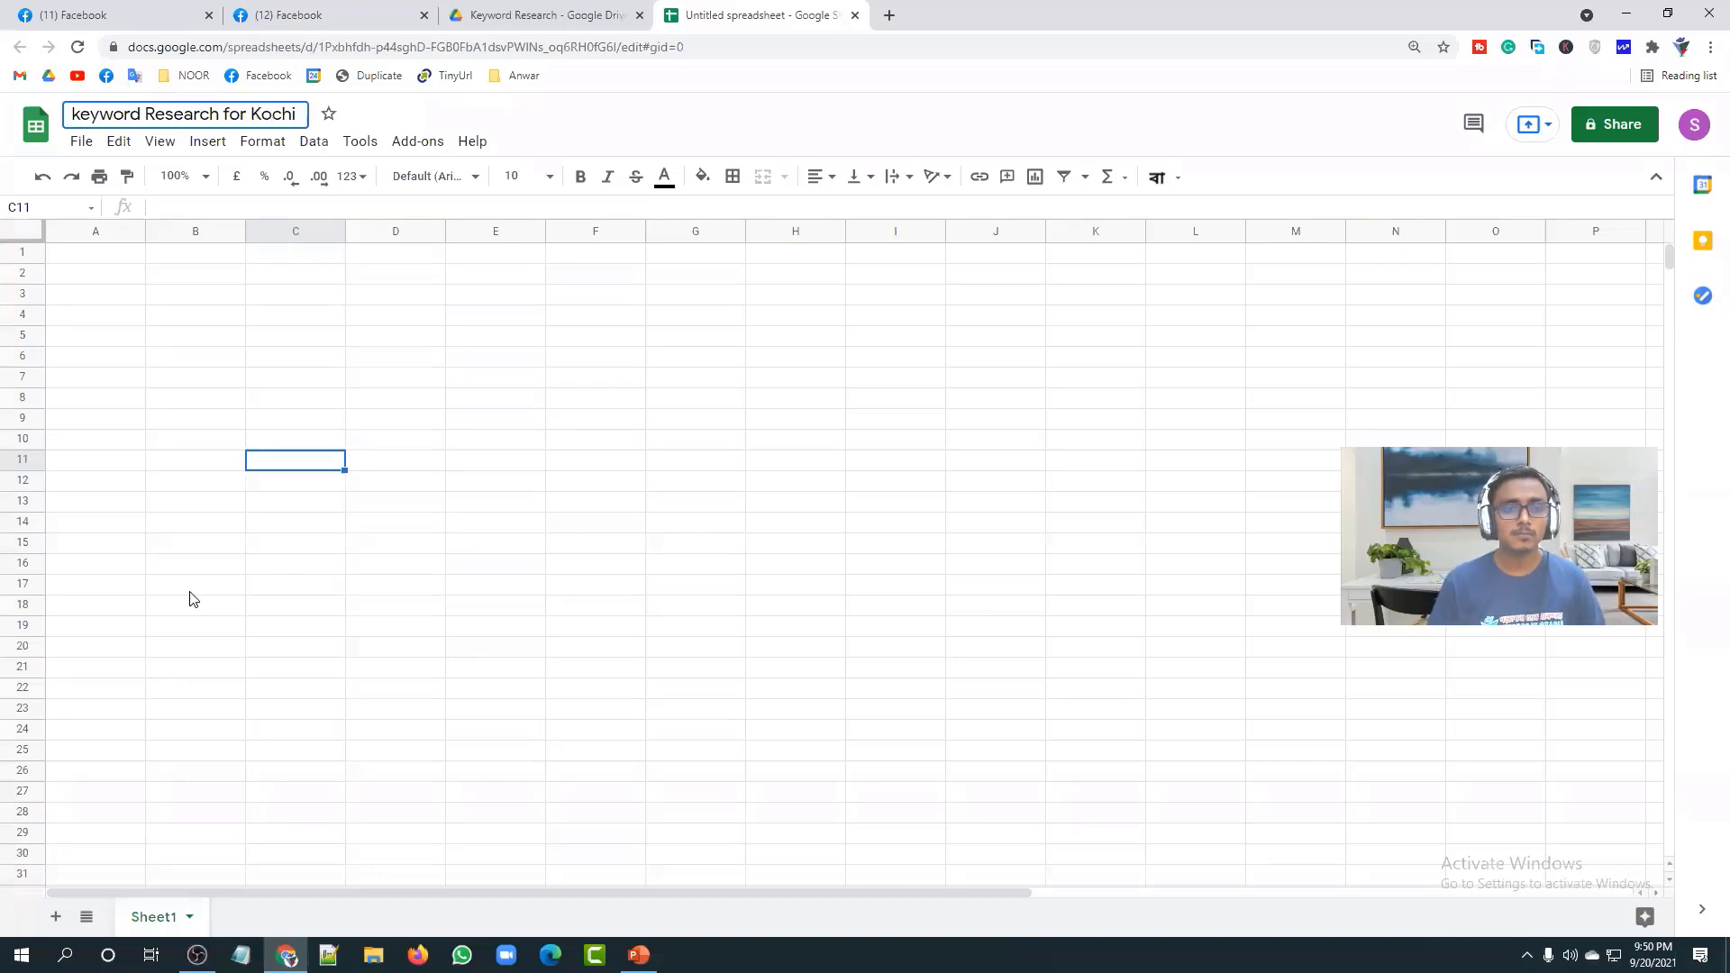
pyautogui.write('muddin')
pyautogui.press('Return')
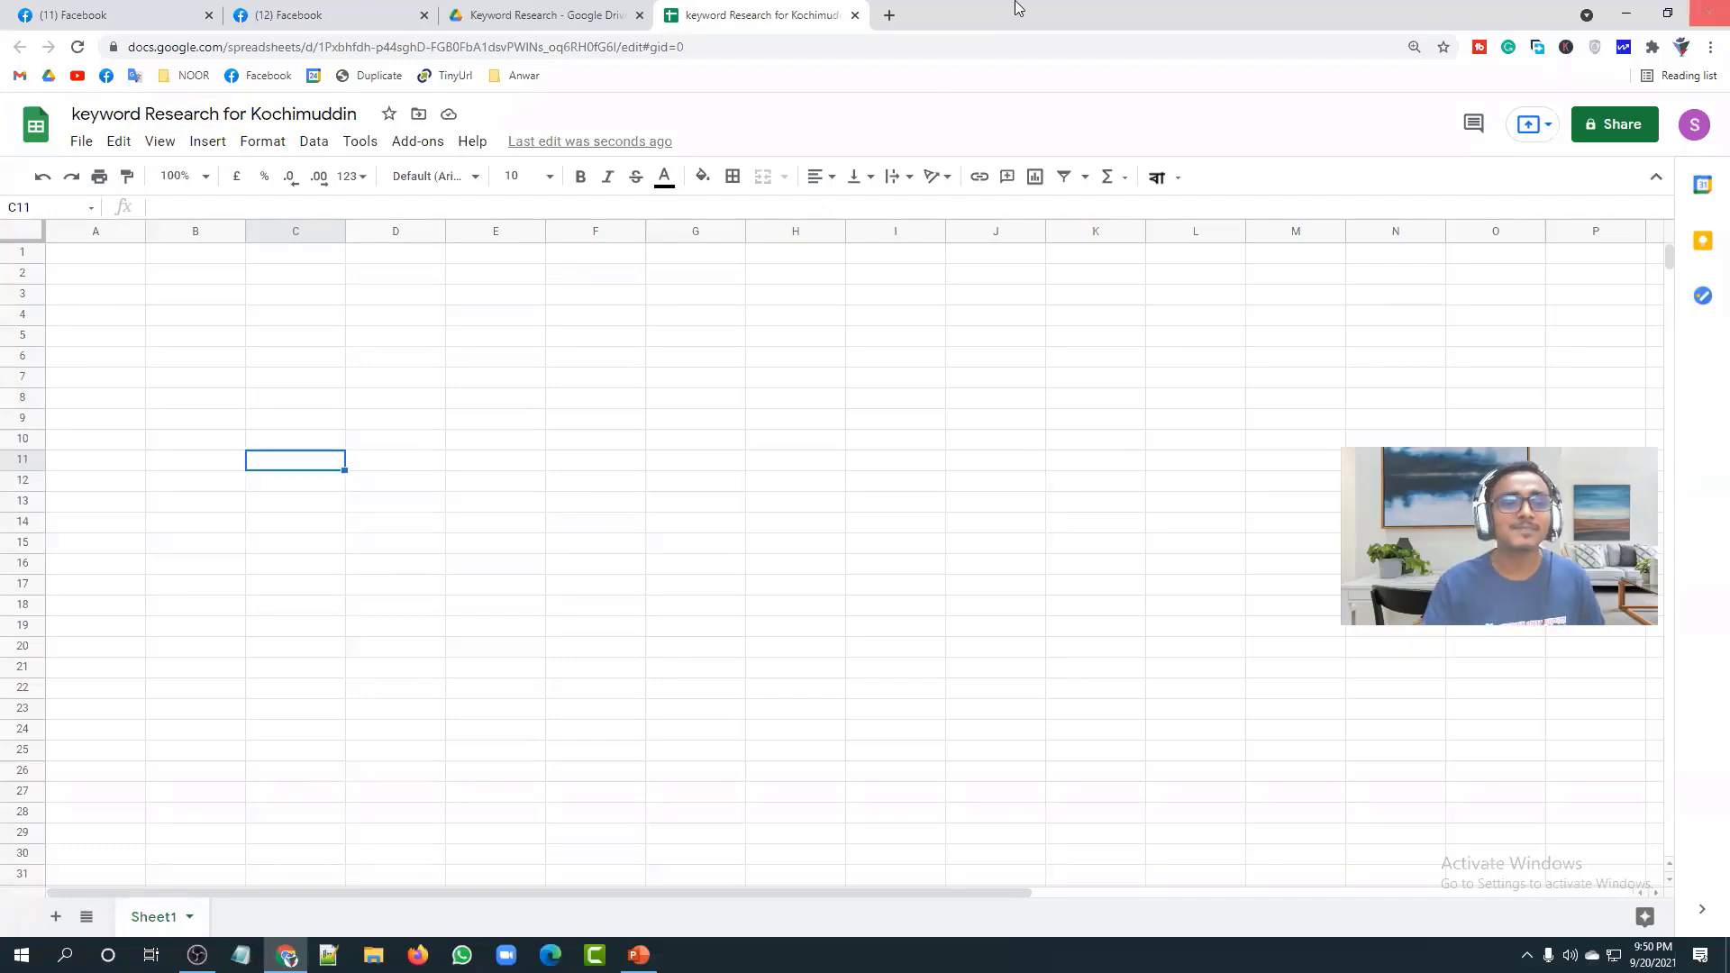
pyautogui.click(551, 341)
pyautogui.click(501, 359)
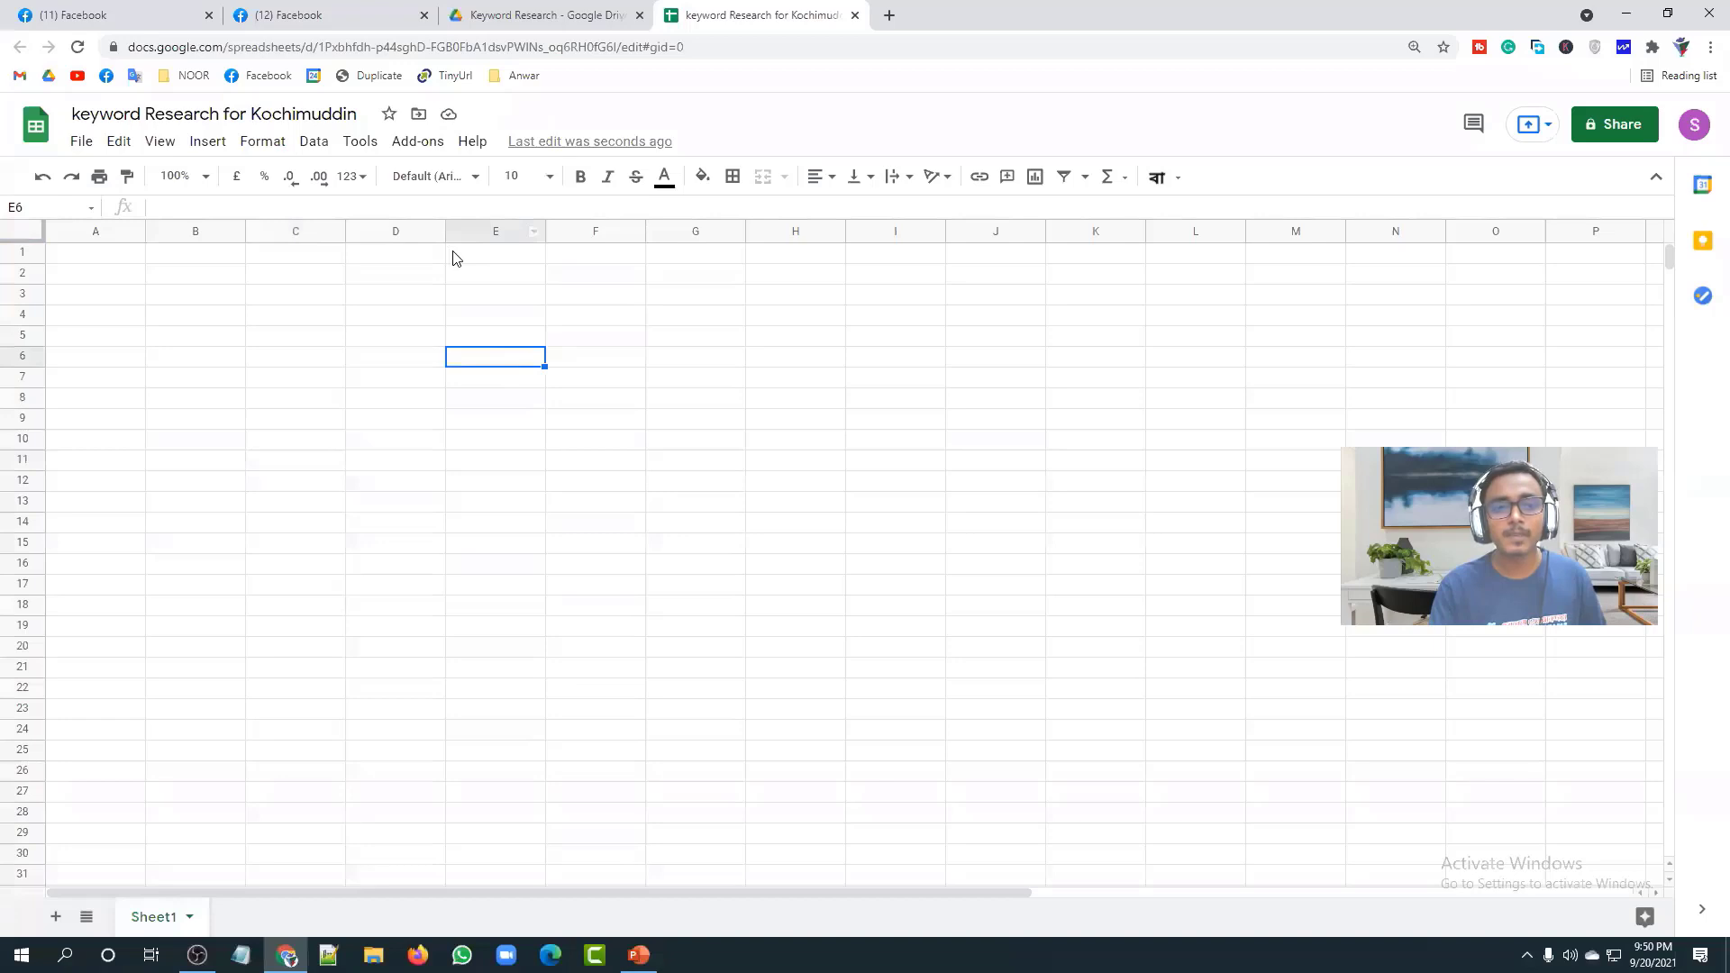
pyautogui.moveTo(452, 254); pyautogui.dragTo(704, 277)
pyautogui.click(705, 277)
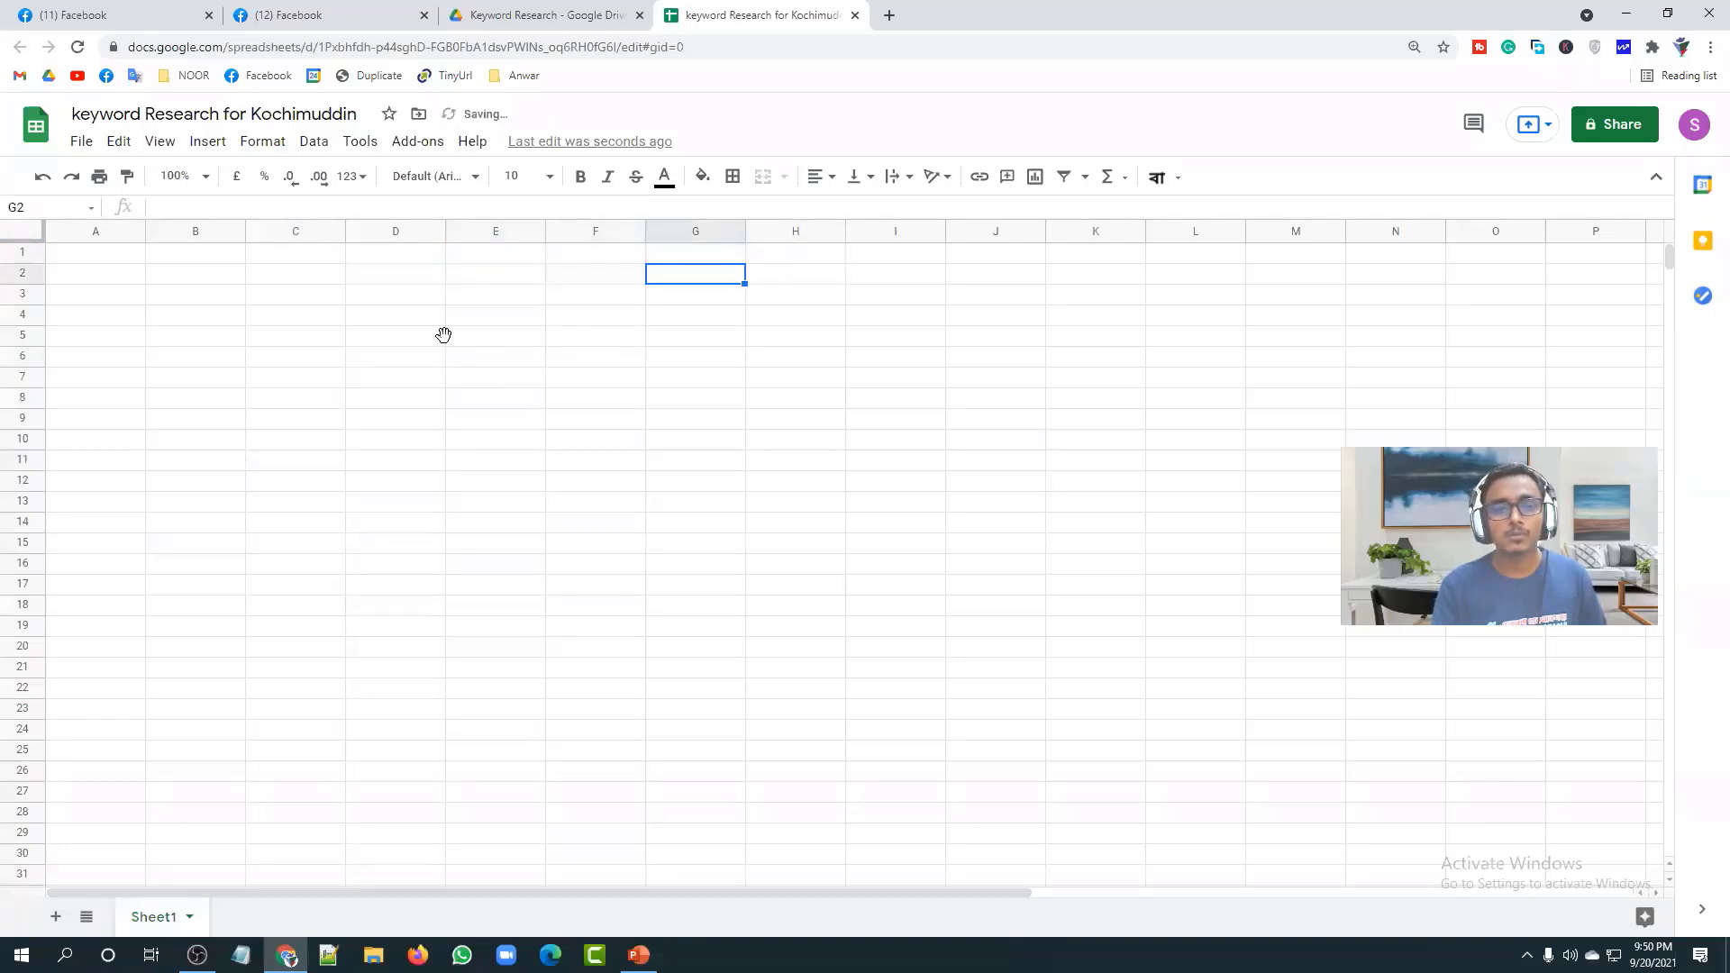
# Step: Enter the column headings "SL" in cell A1 and "Keywords" in cell B1
pyautogui.click(98, 261)
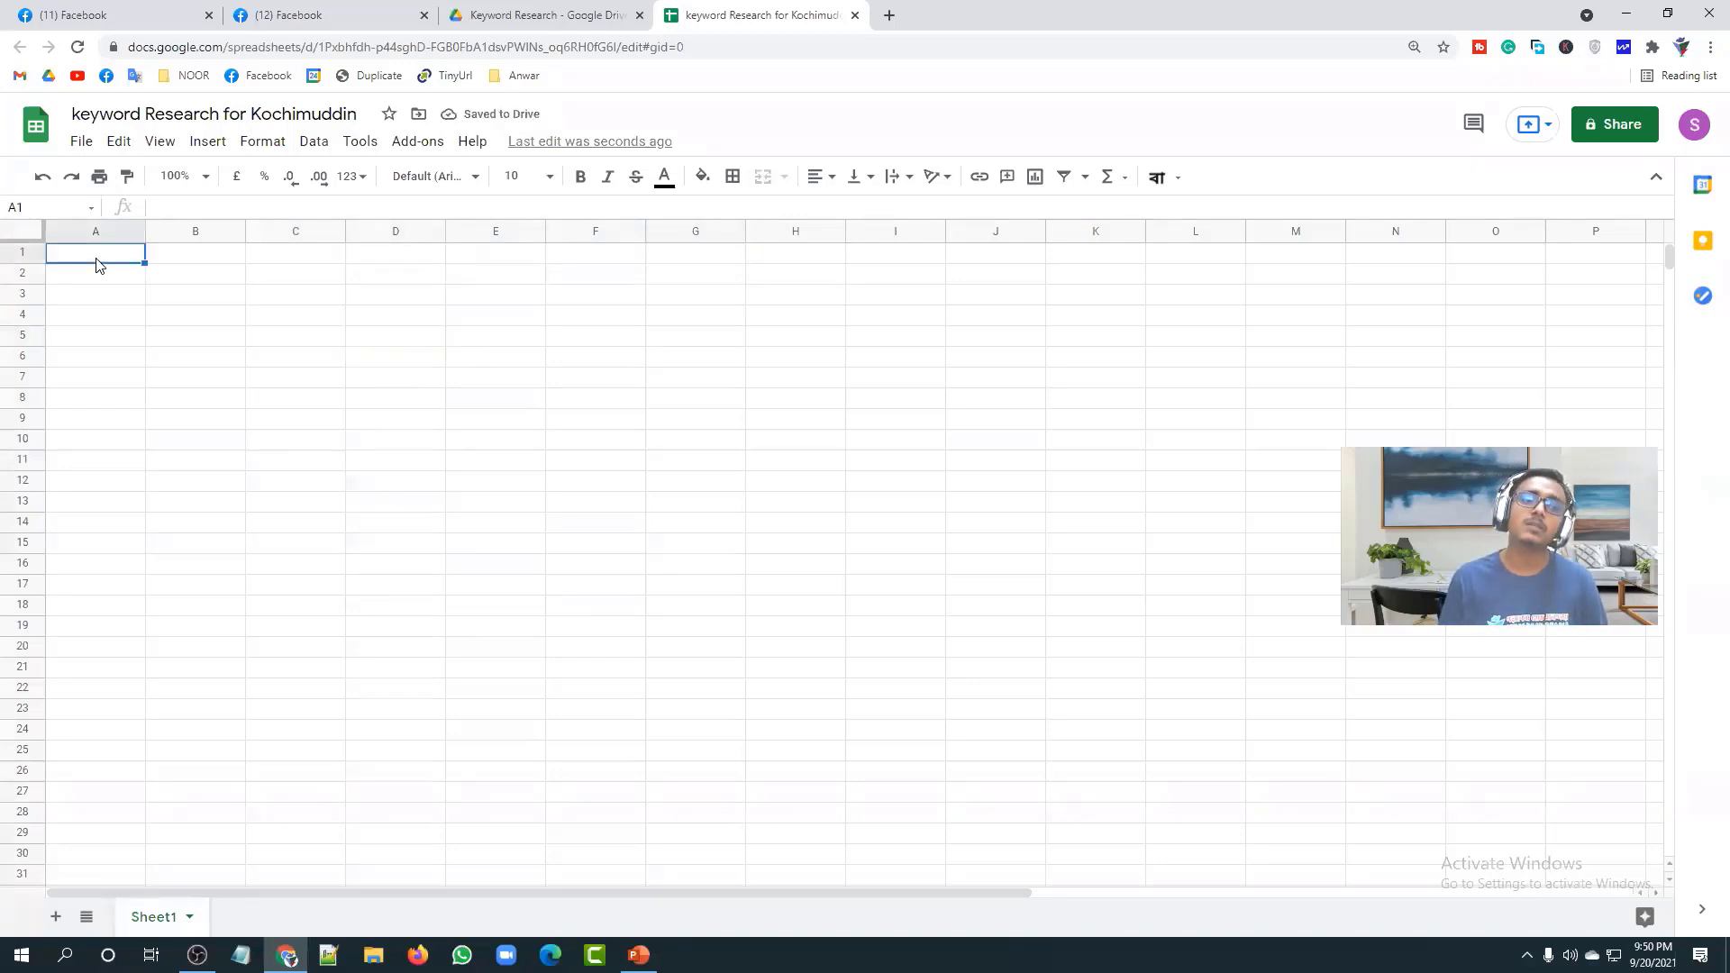
pyautogui.write('SL')
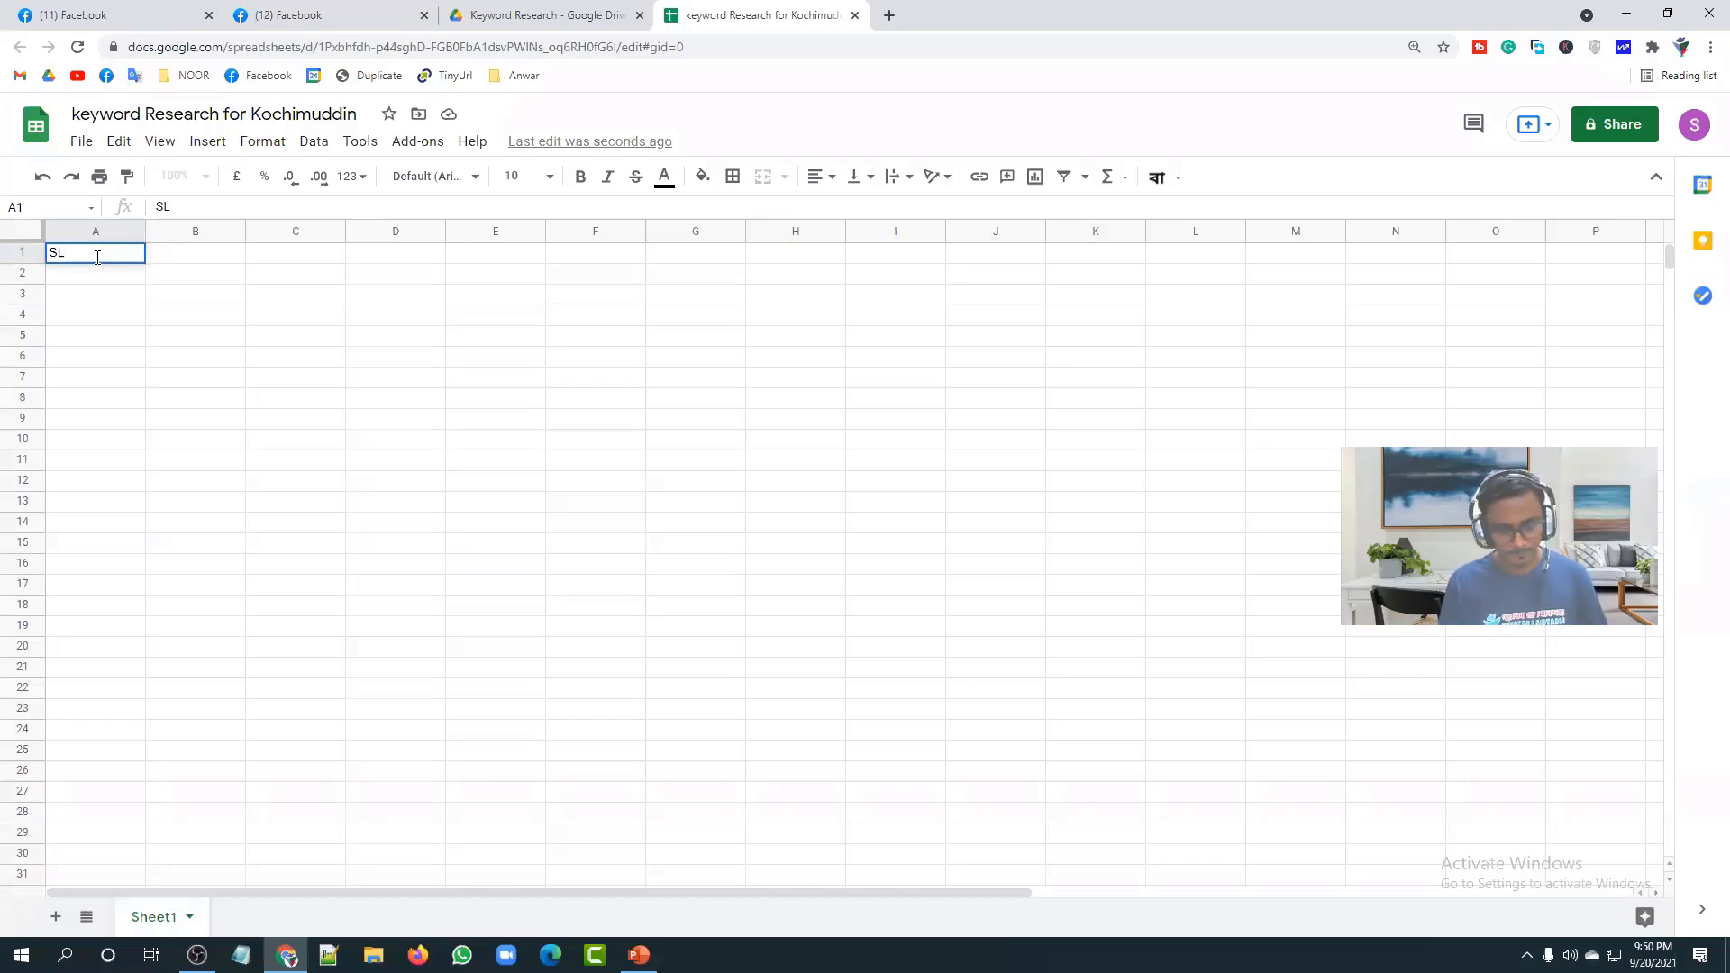
pyautogui.press('Tab')
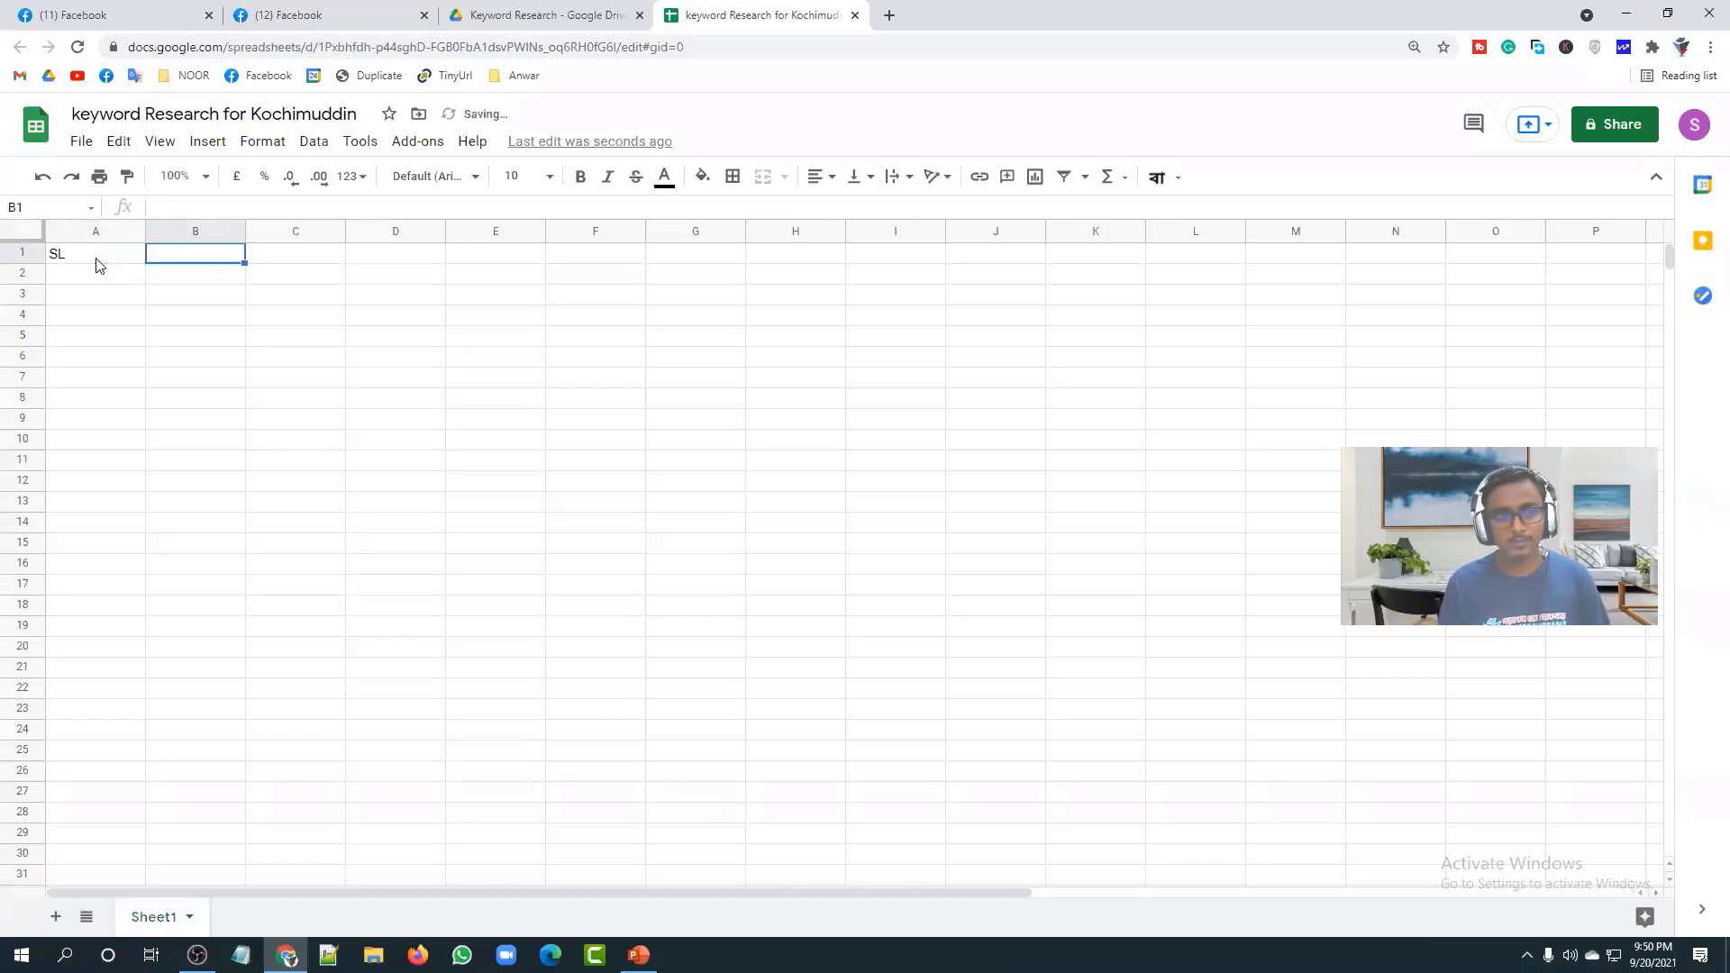
pyautogui.write('Kye')
pyautogui.press('BackSpace')
pyautogui.press('BackSpace')
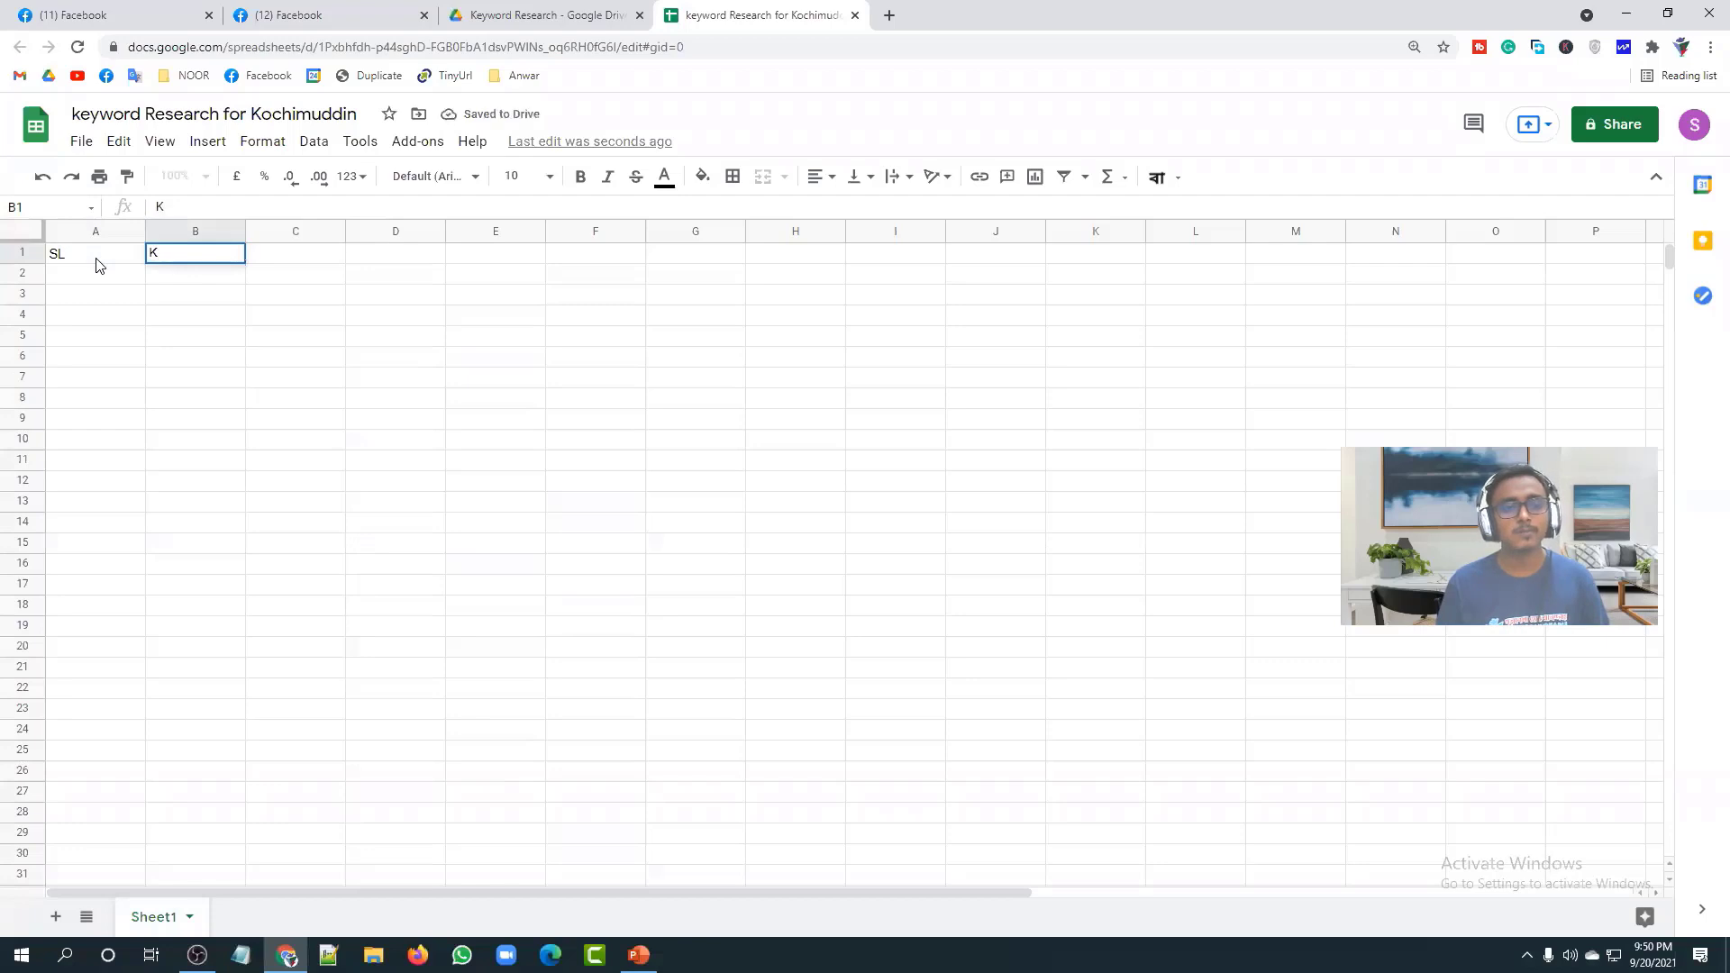
pyautogui.write('y')
pyautogui.press('BackSpace')
pyautogui.write('e')
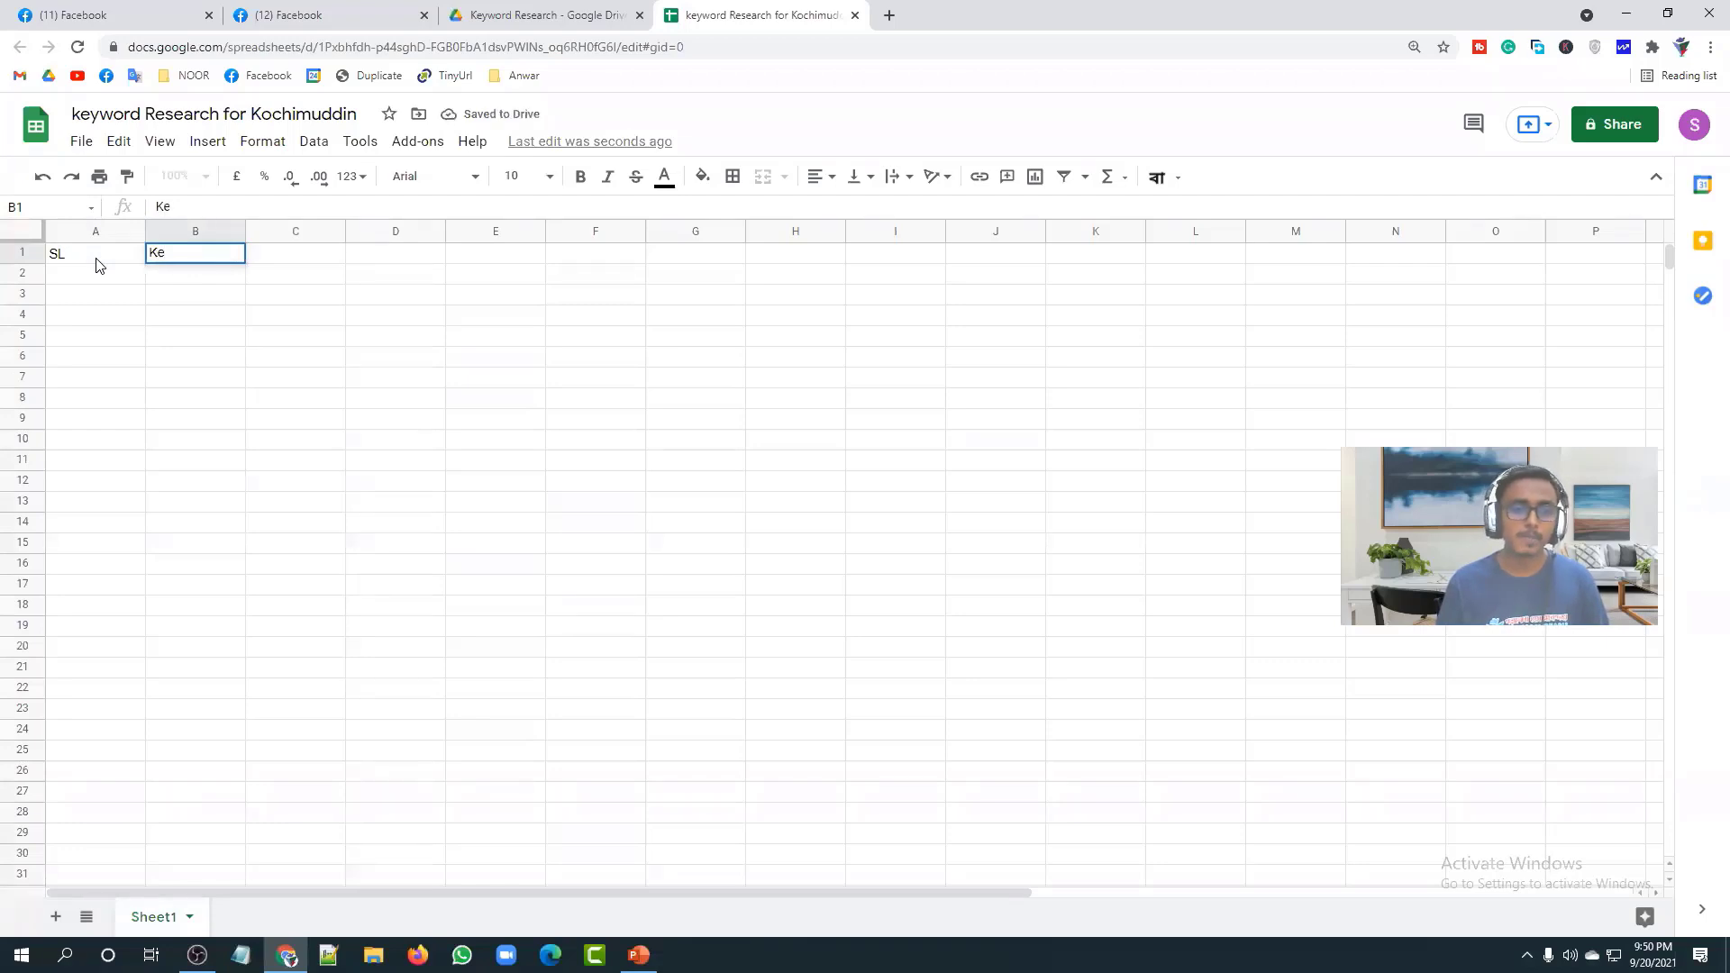
pyautogui.write('yword')
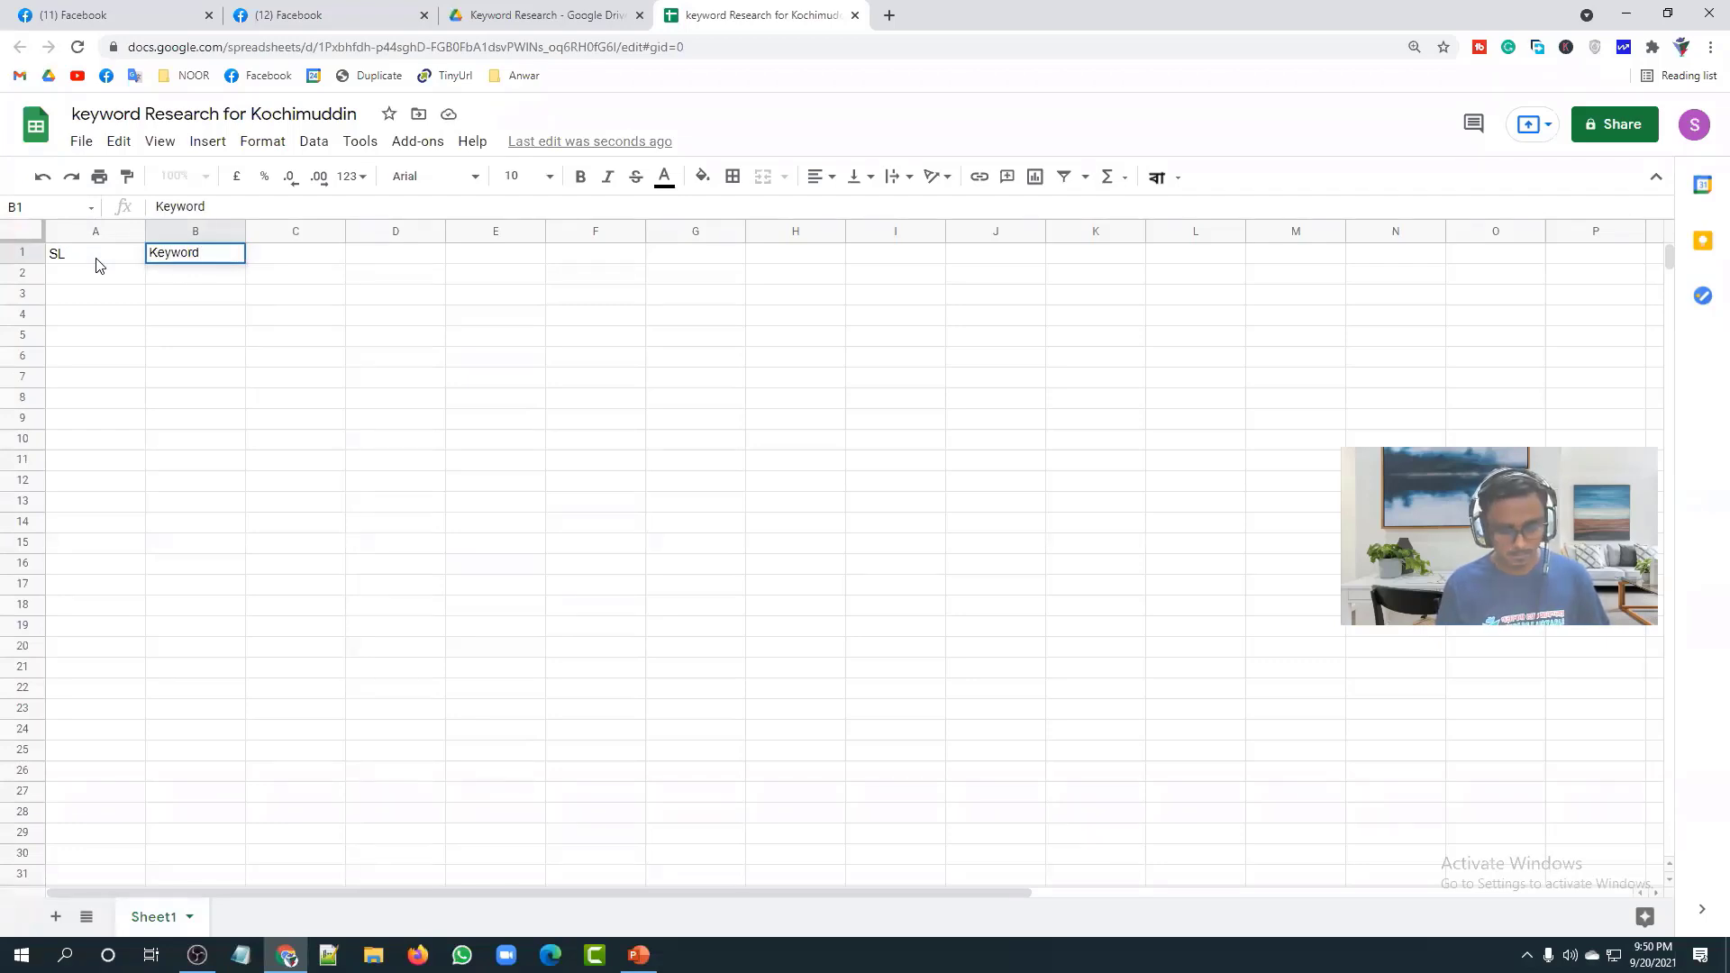
pyautogui.write('s')
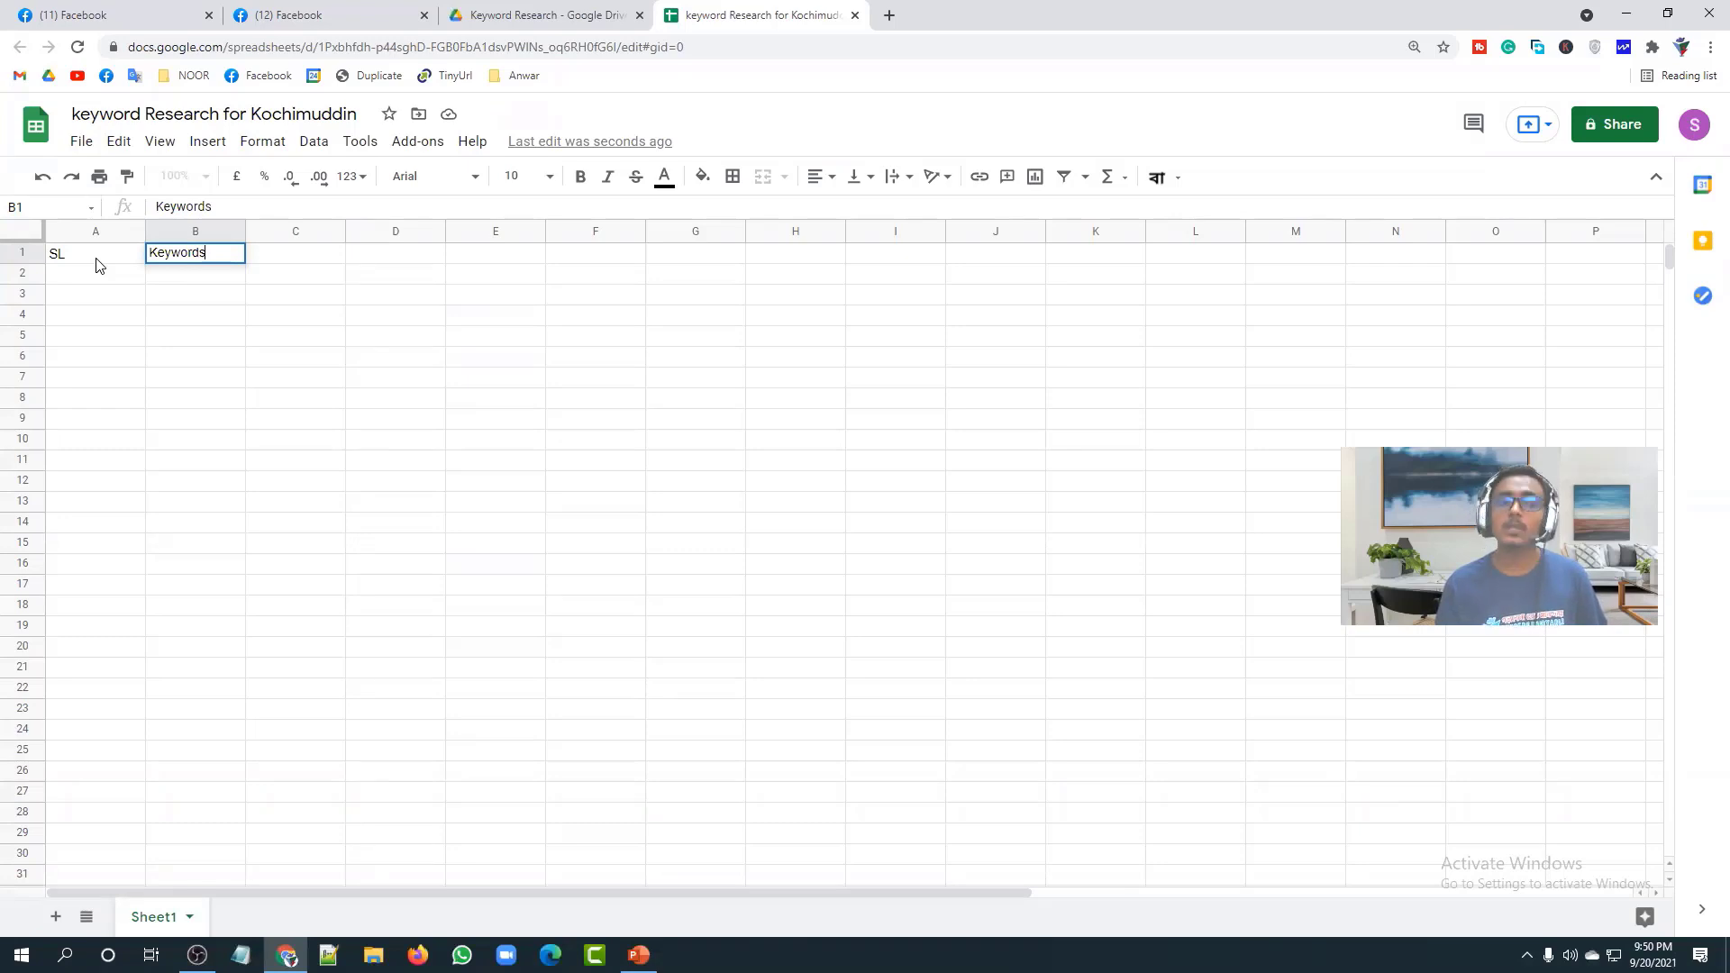
pyautogui.press('Tab')
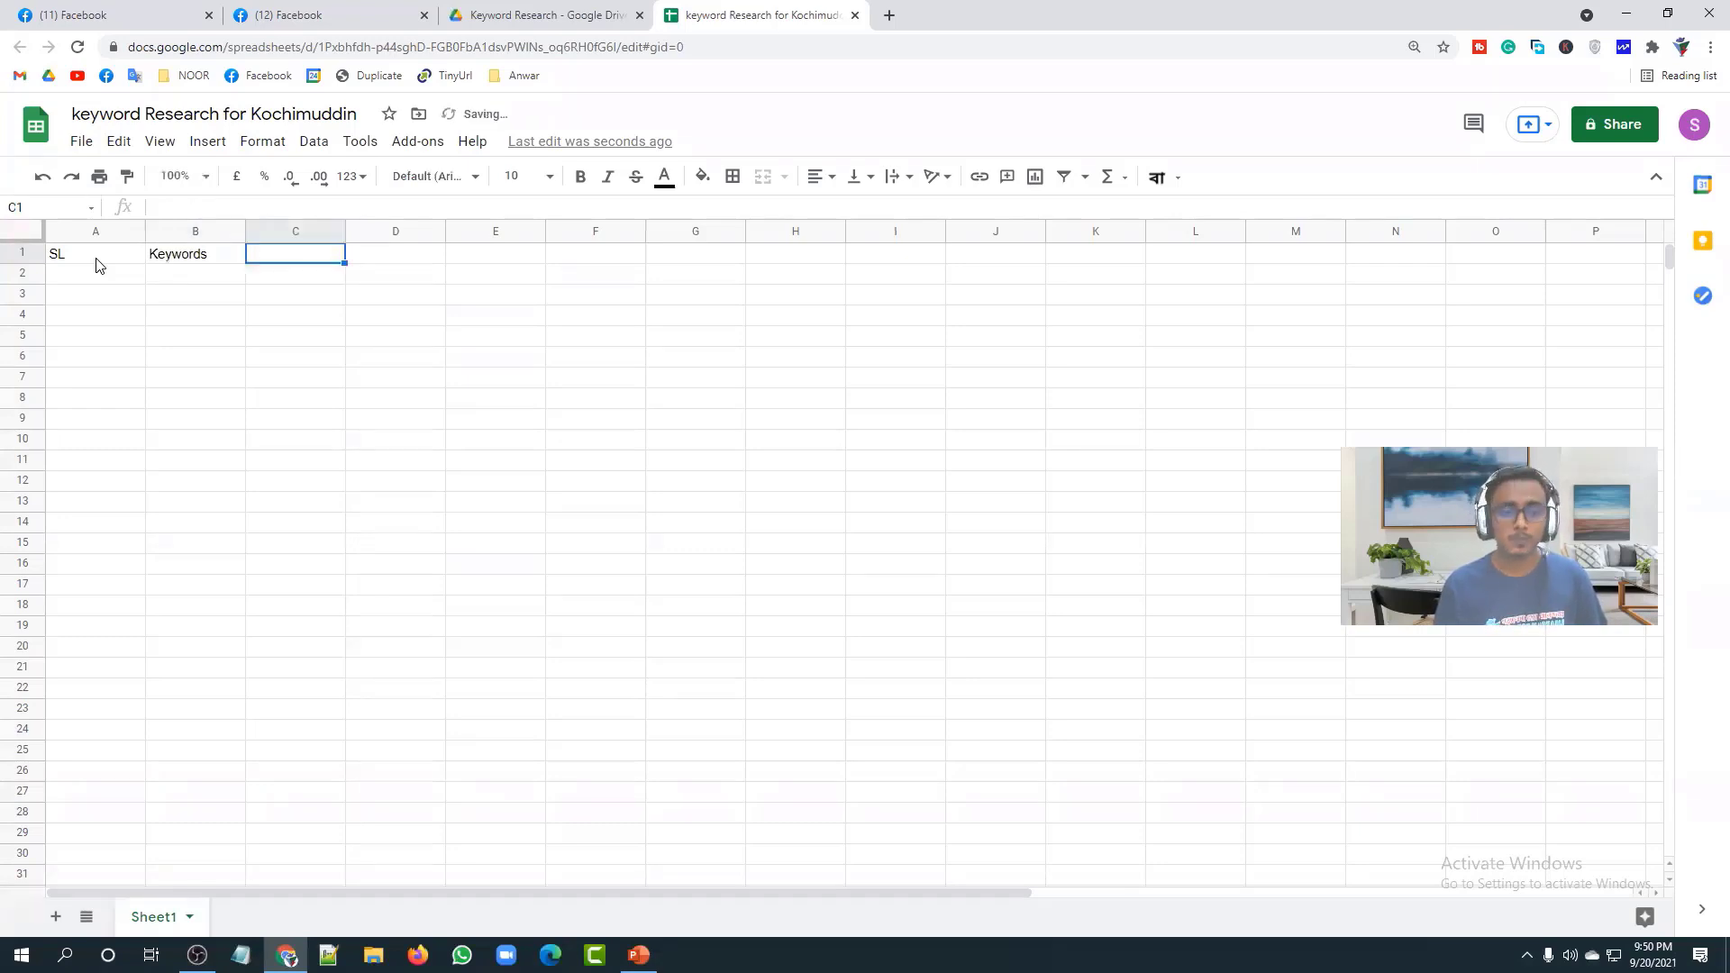
# Step: Add the headings "CPC" in cell C1 and "KD" in cell D1
pyautogui.write('C')
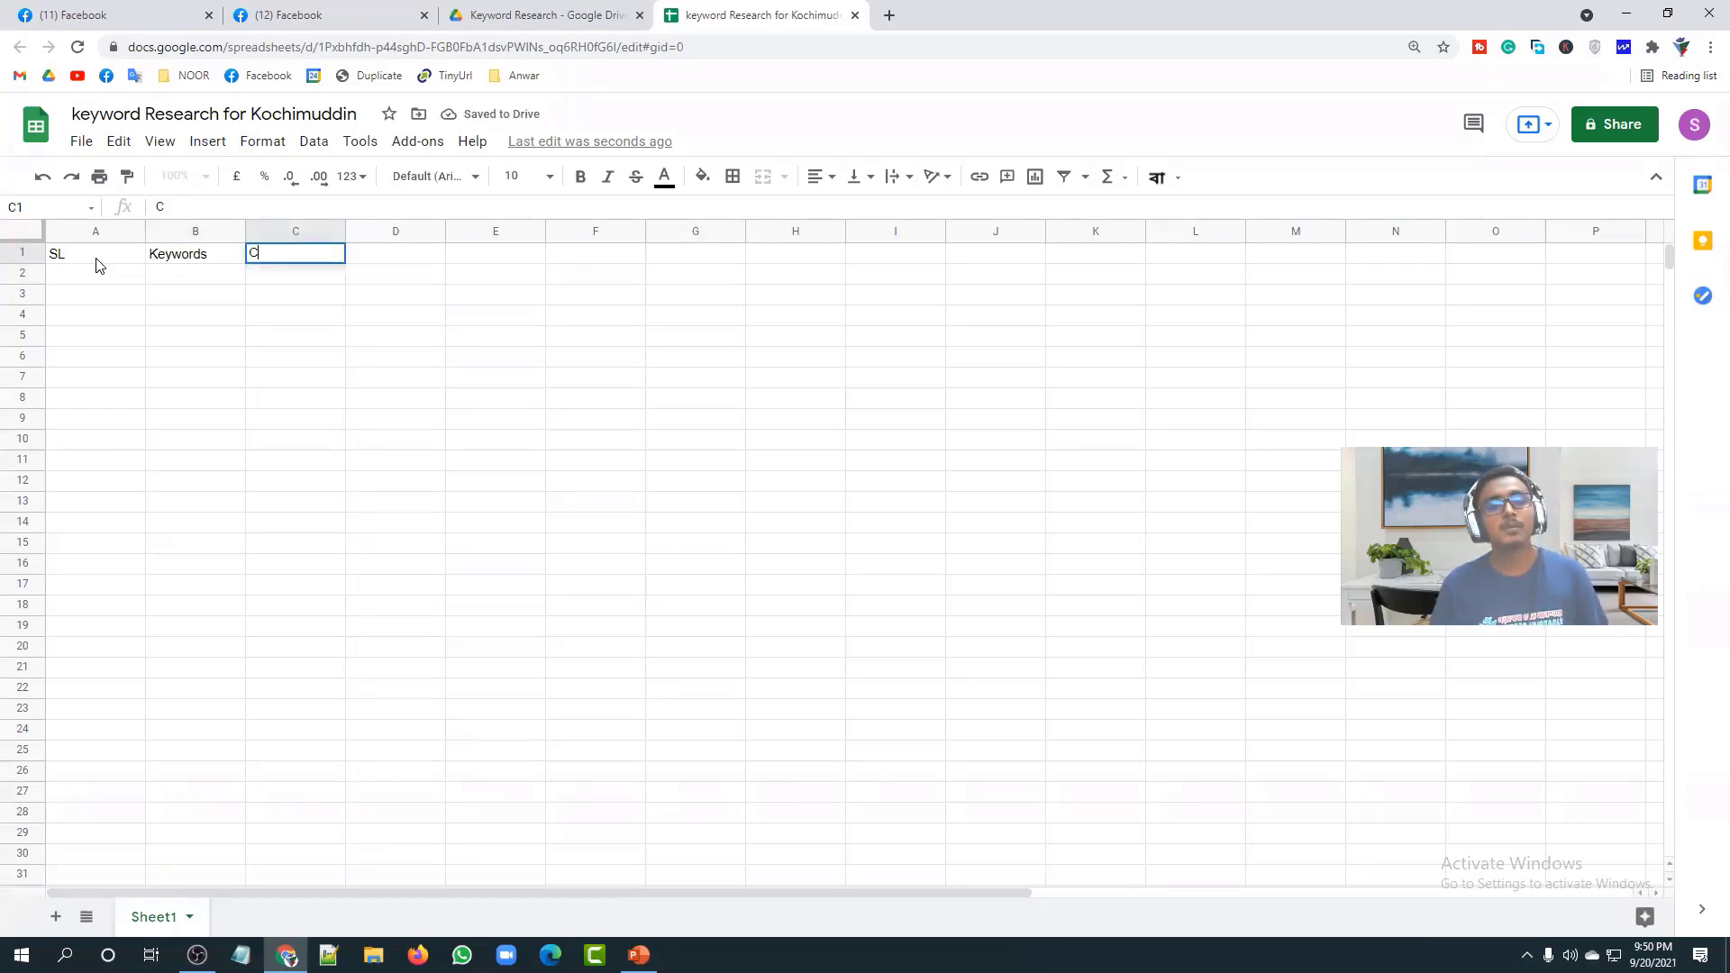
pyautogui.write('PC')
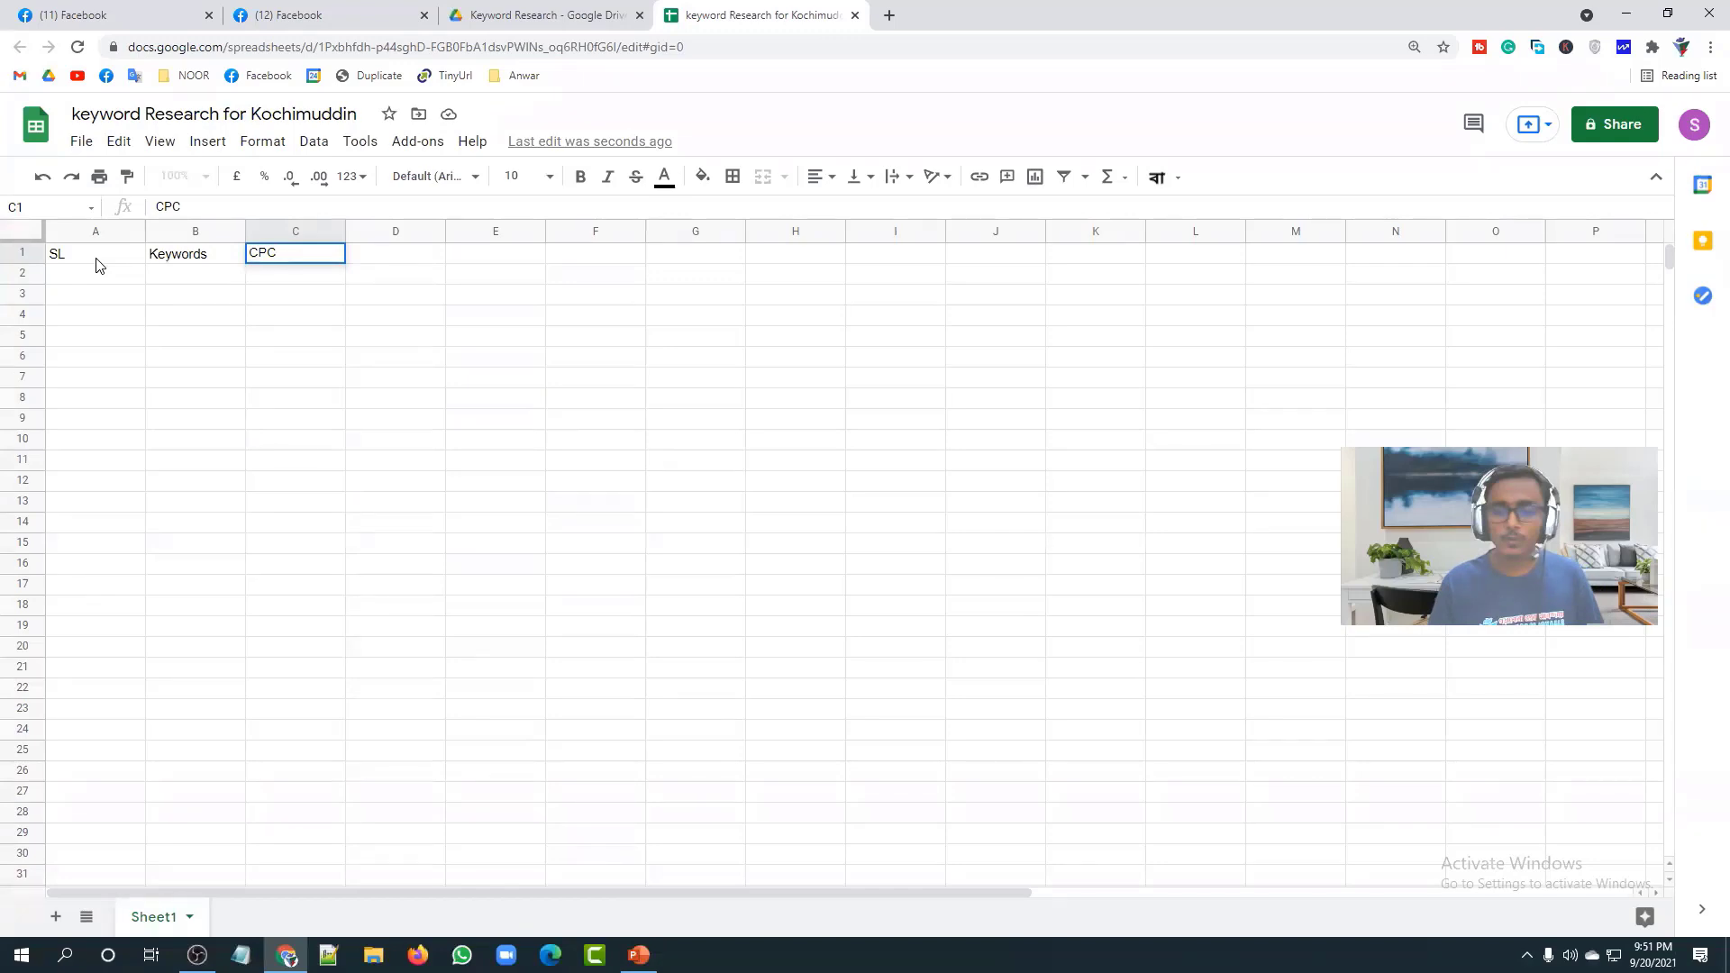
pyautogui.press('Tab')
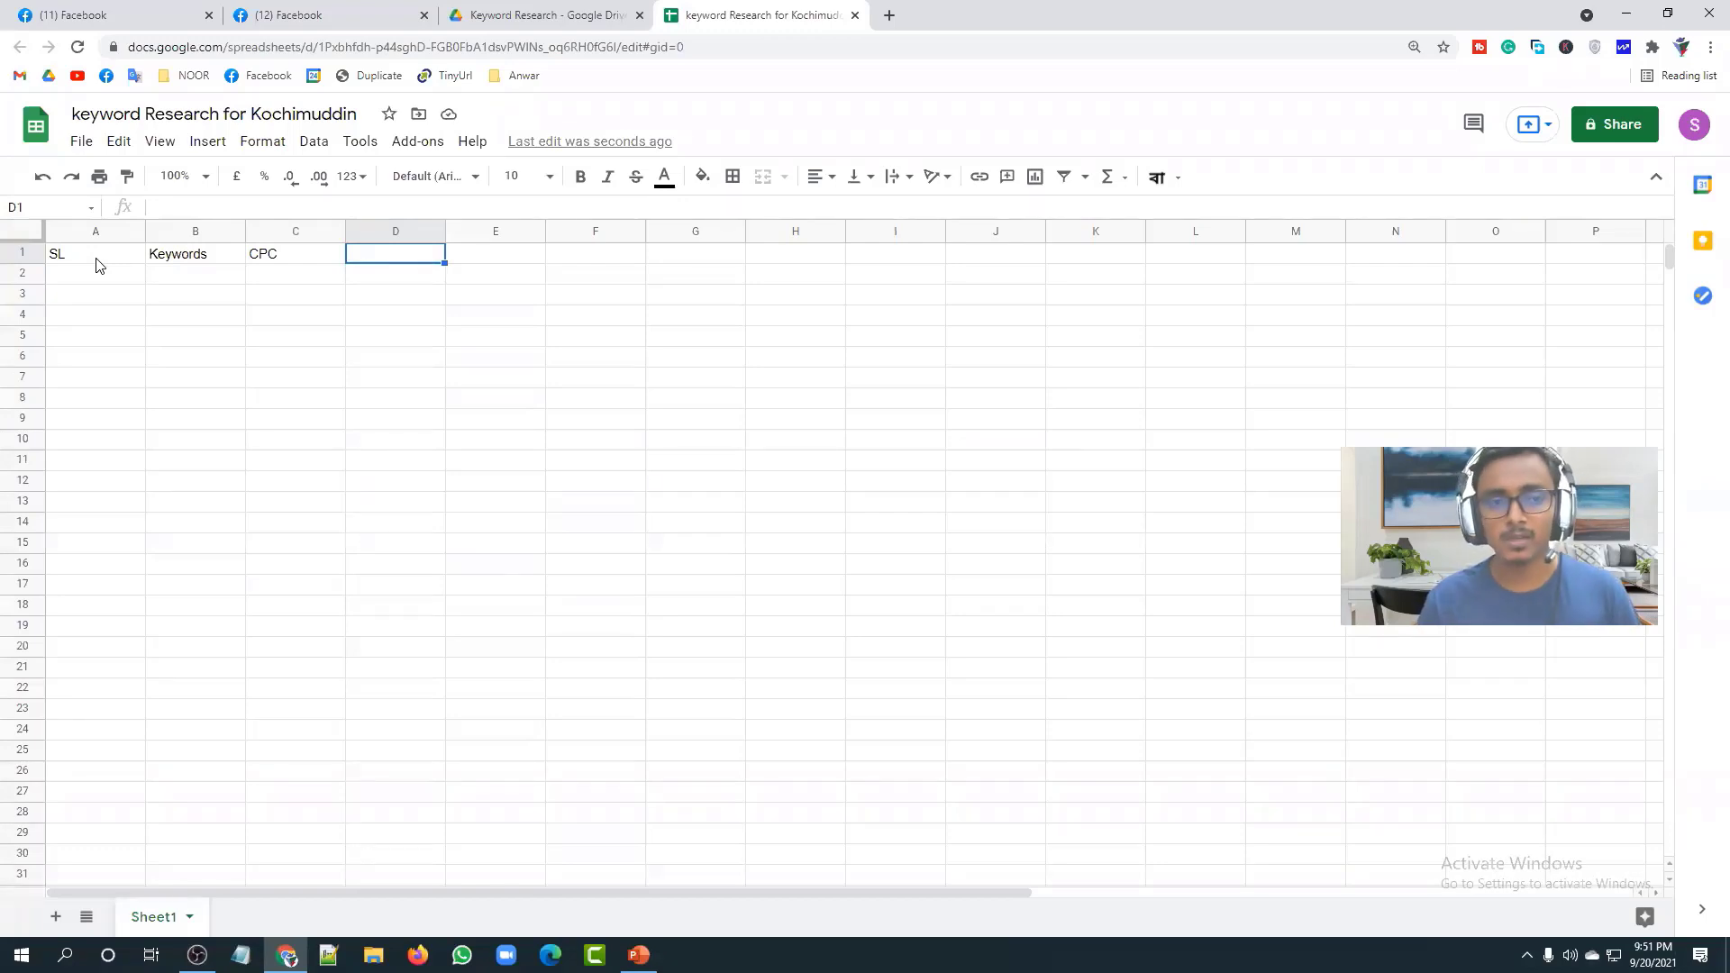
pyautogui.write('KD')
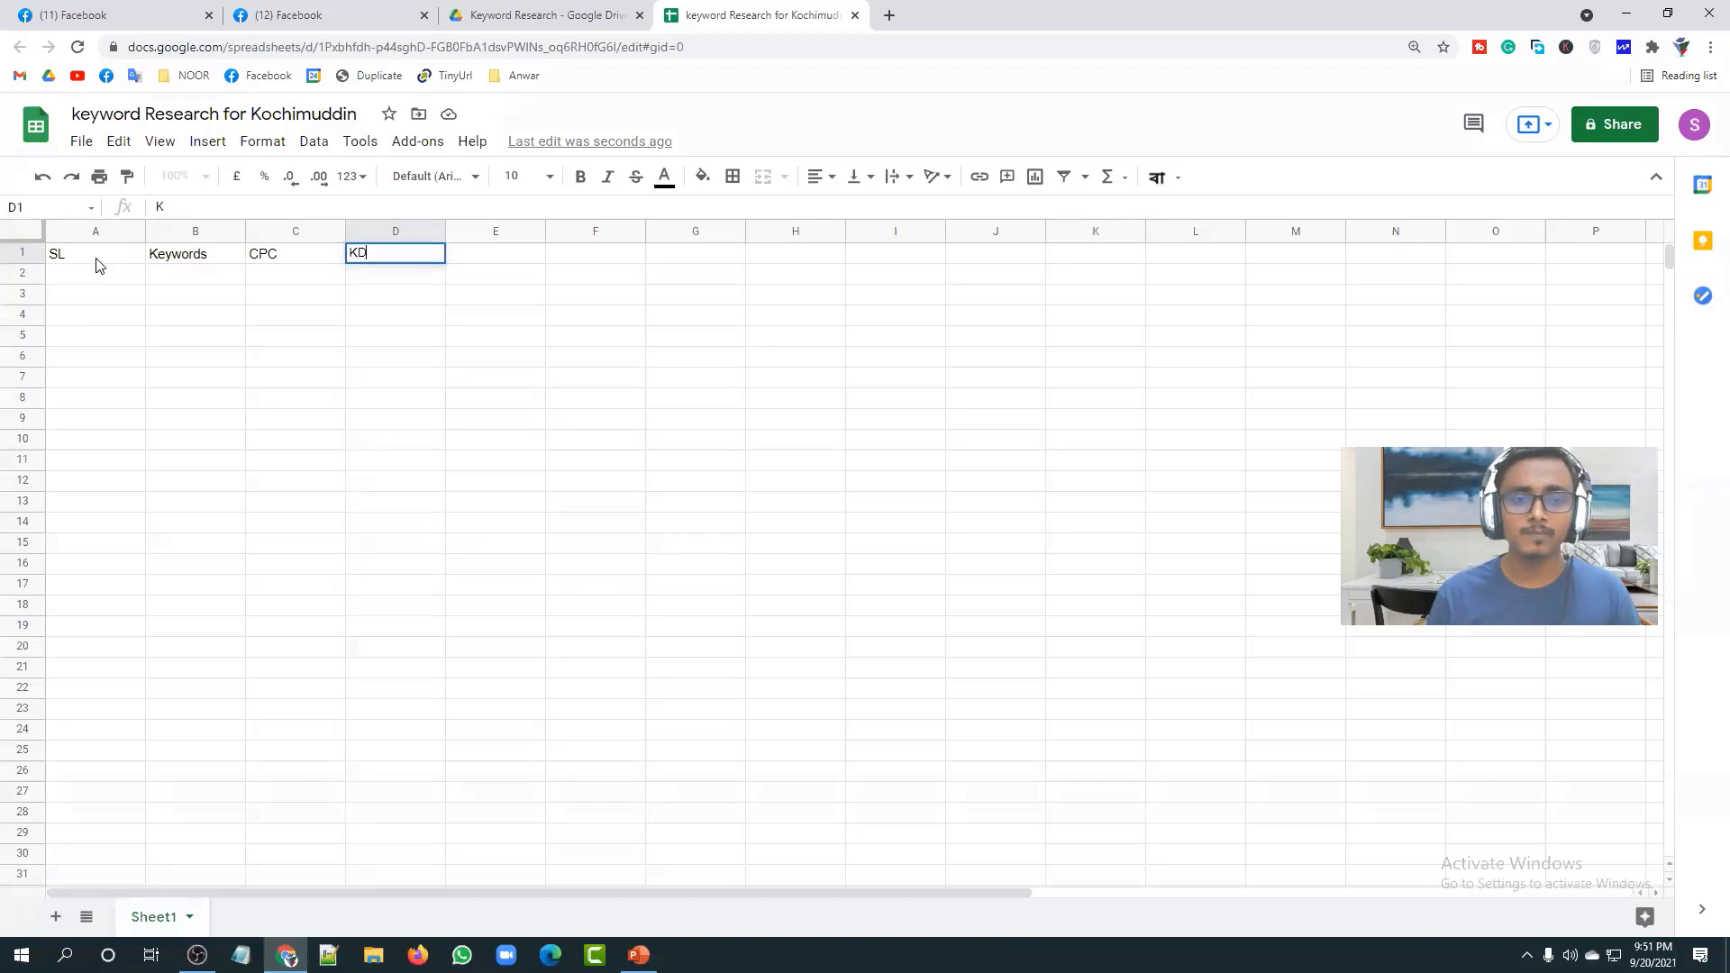
pyautogui.press('Tab')
# Step: Add the heading "SD" in cell E1, directly after the KD heading
pyautogui.press('Tab')
pyautogui.write('S')
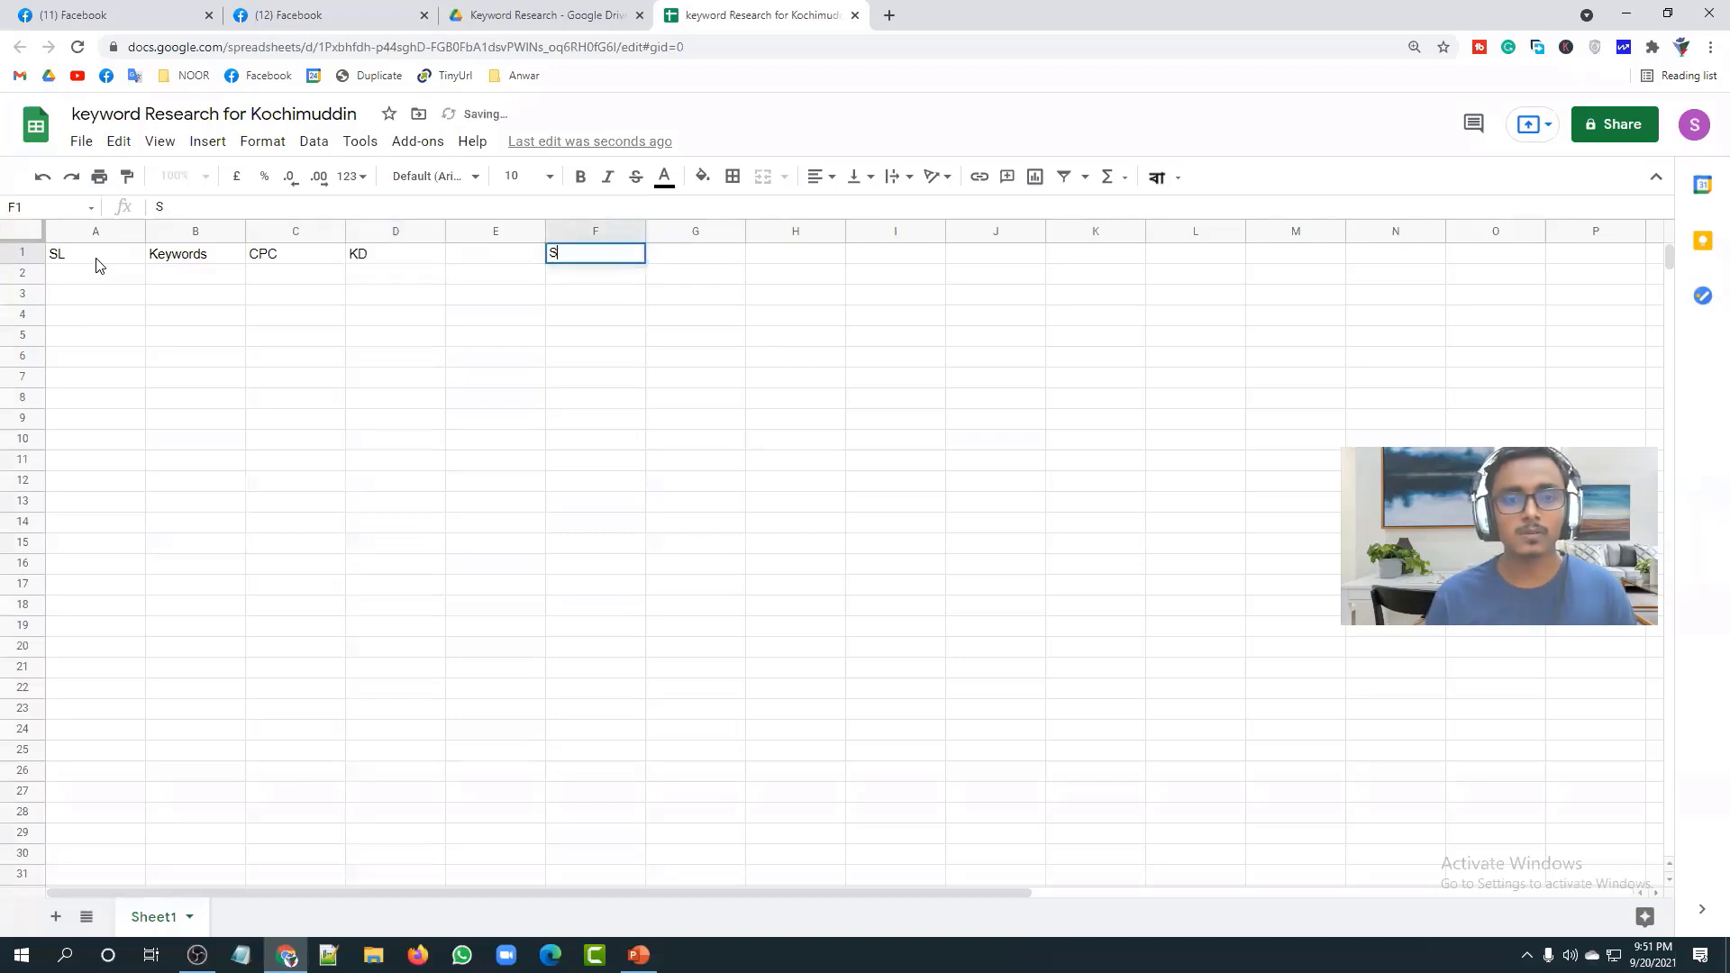
pyautogui.press('Escape')
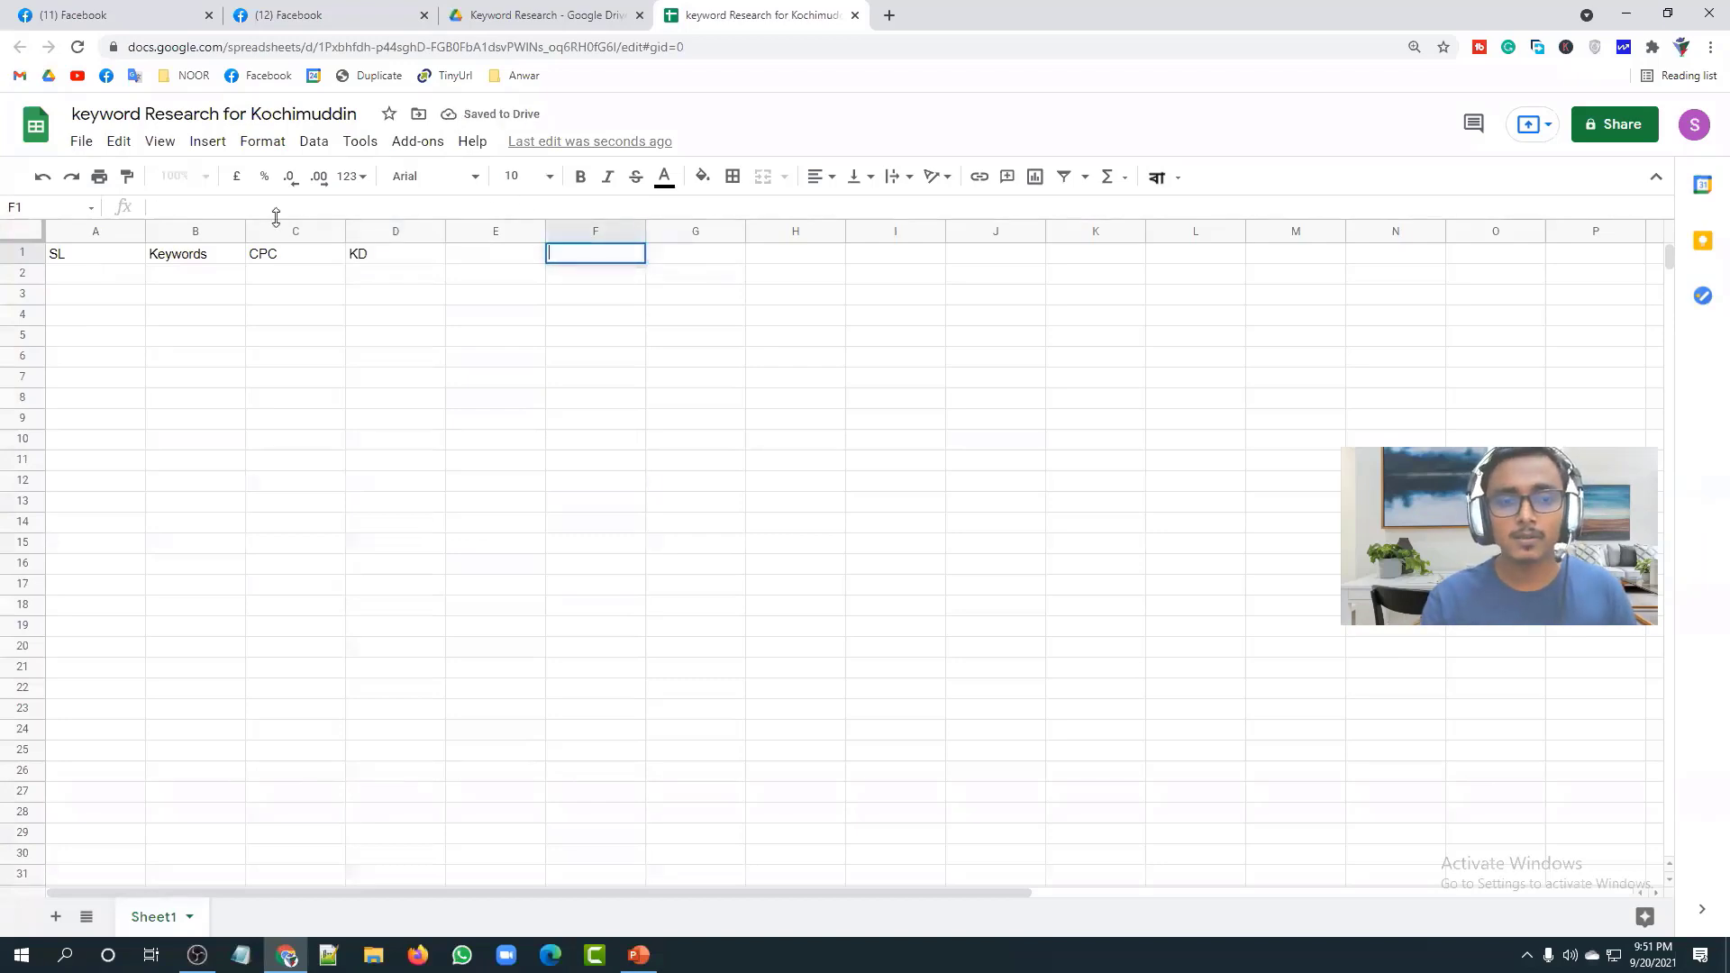
pyautogui.click(495, 254)
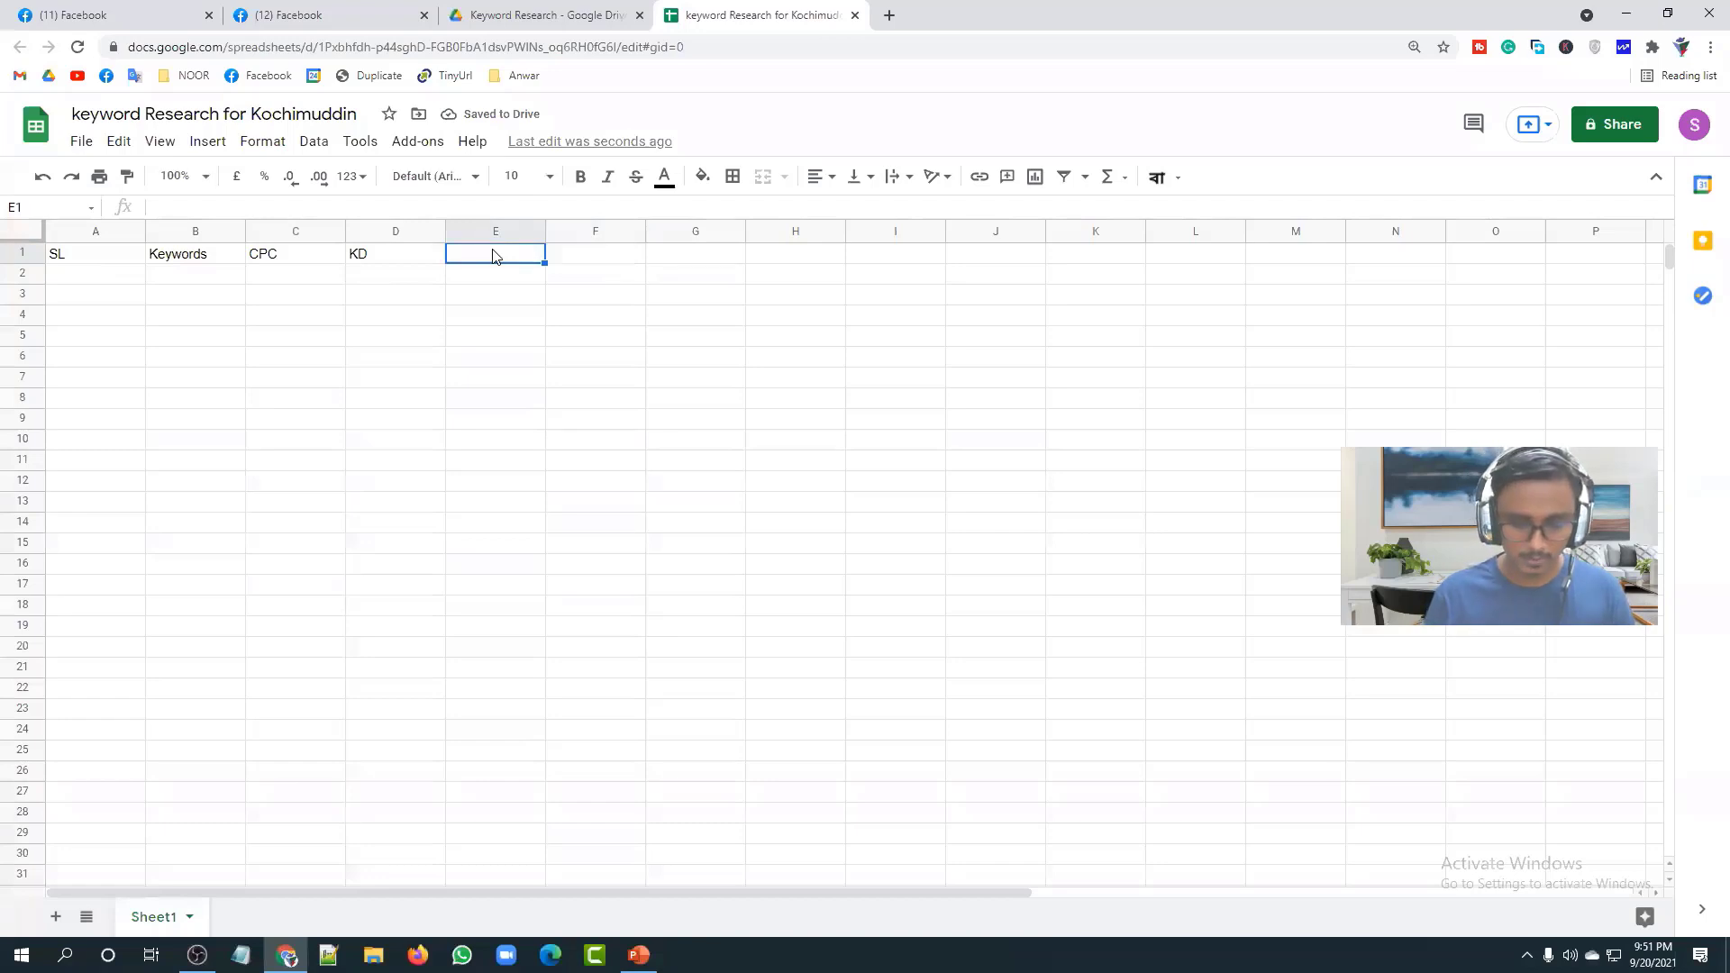
pyautogui.write('SD')
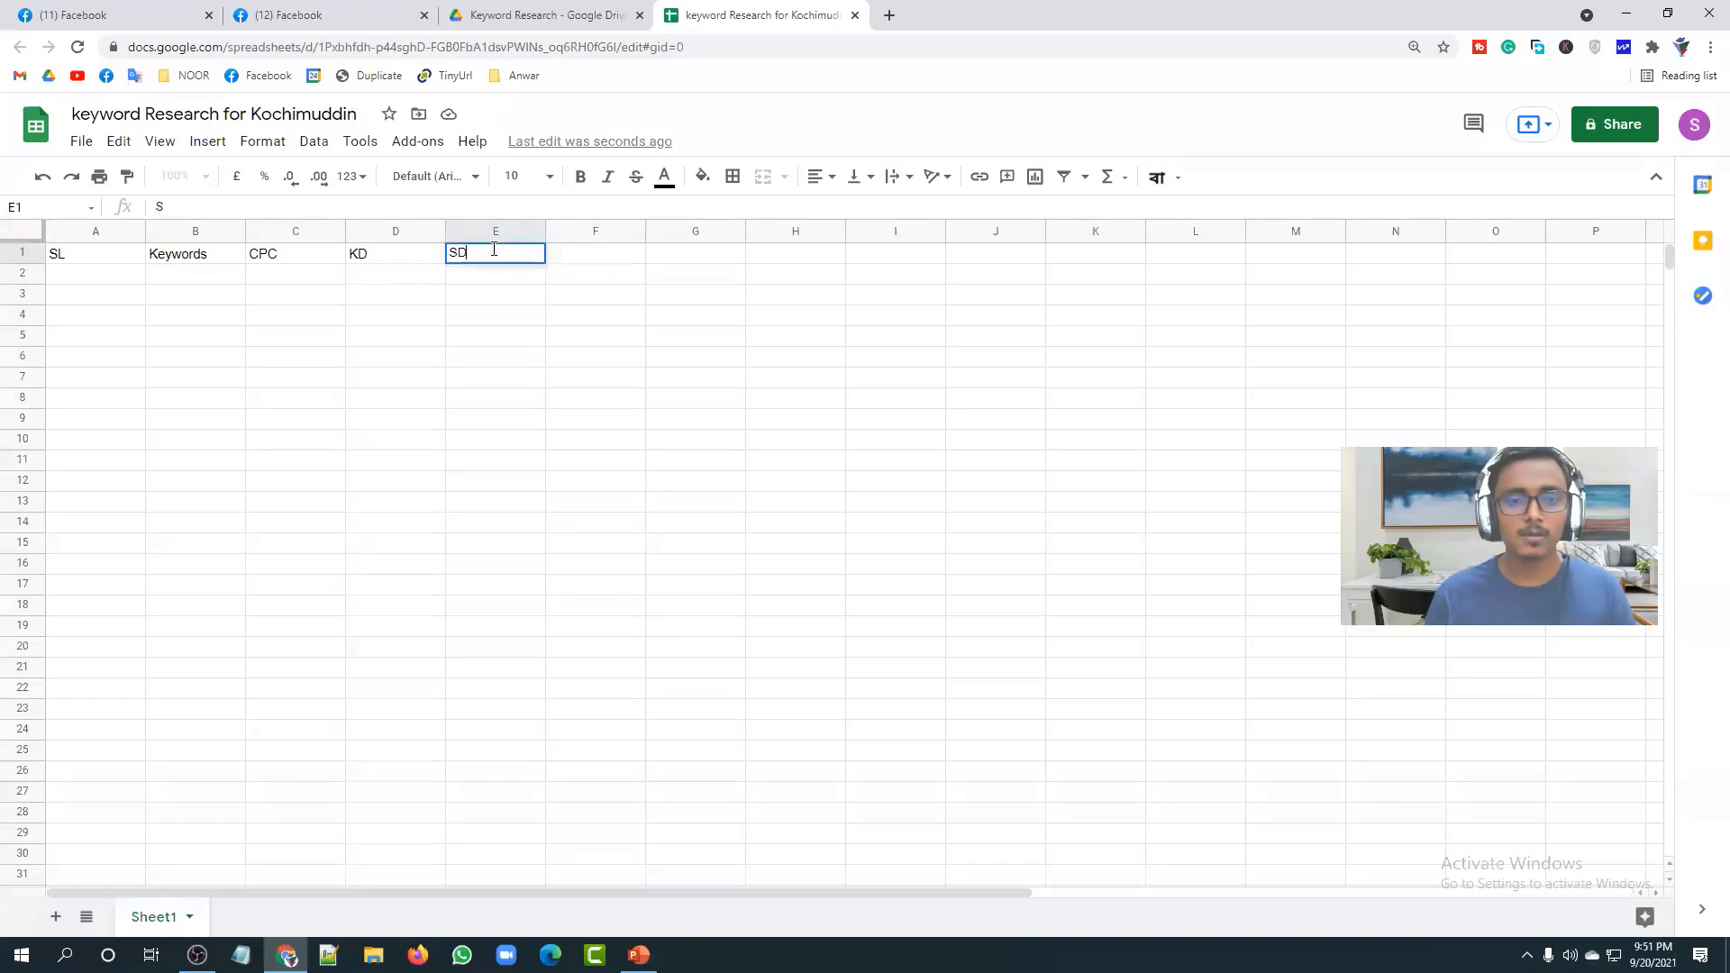
pyautogui.press('Tab')
pyautogui.write('`')
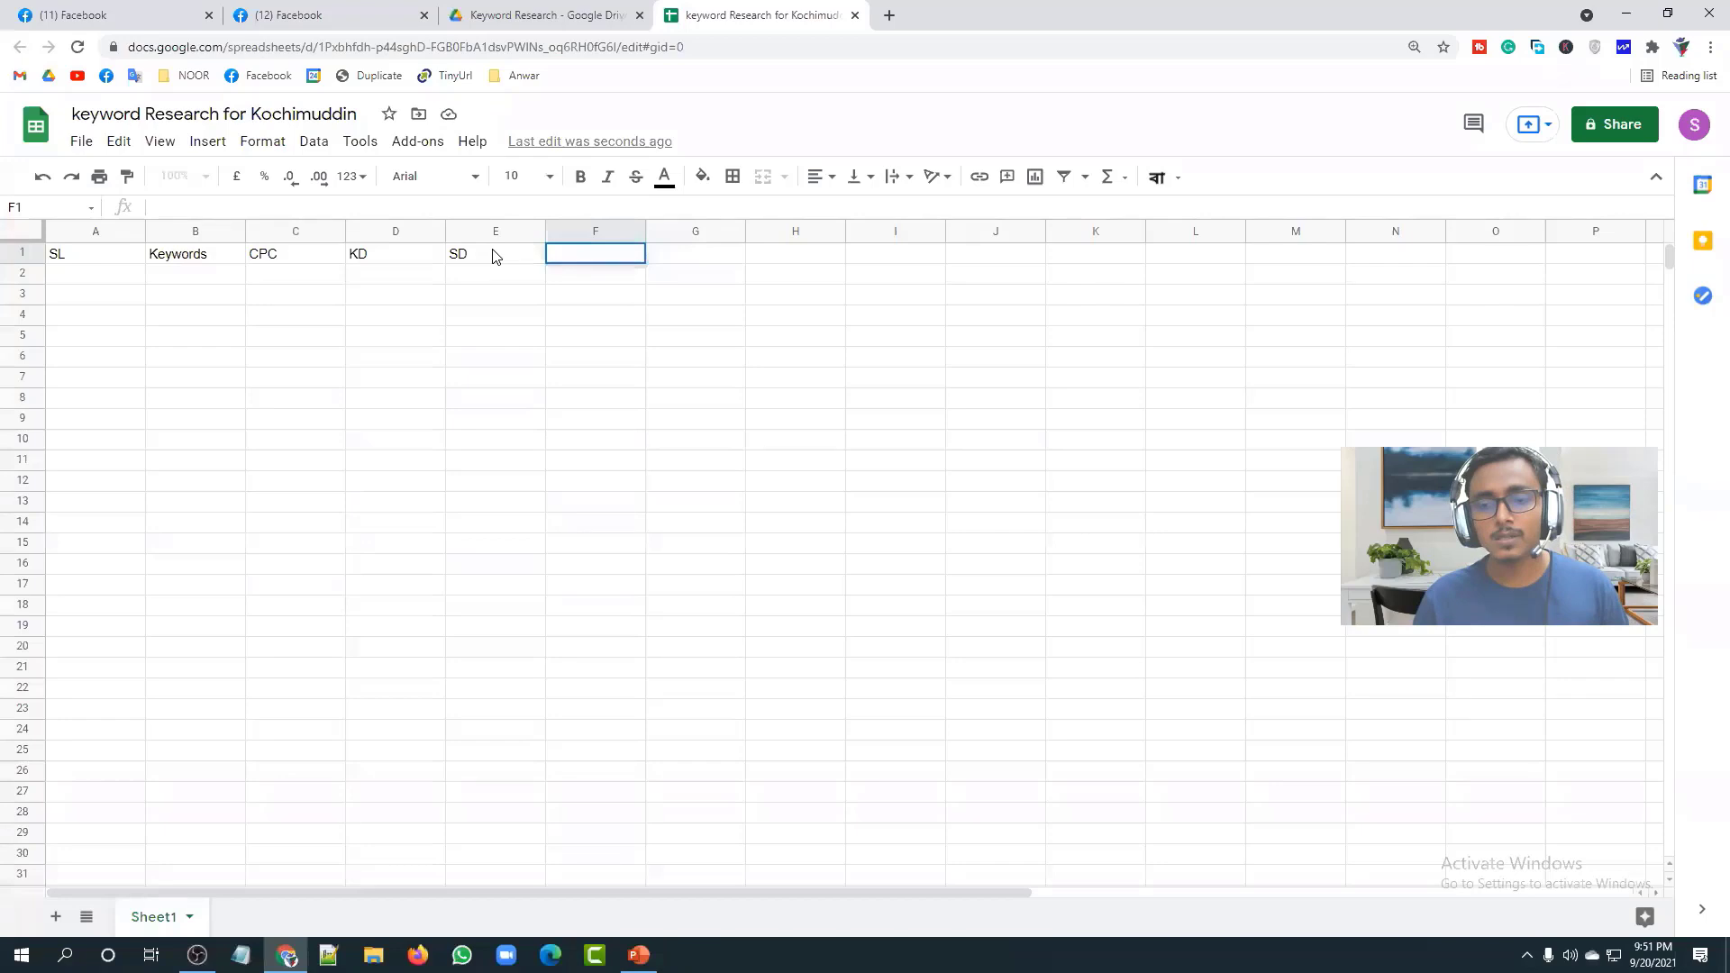
pyautogui.click(221, 231)
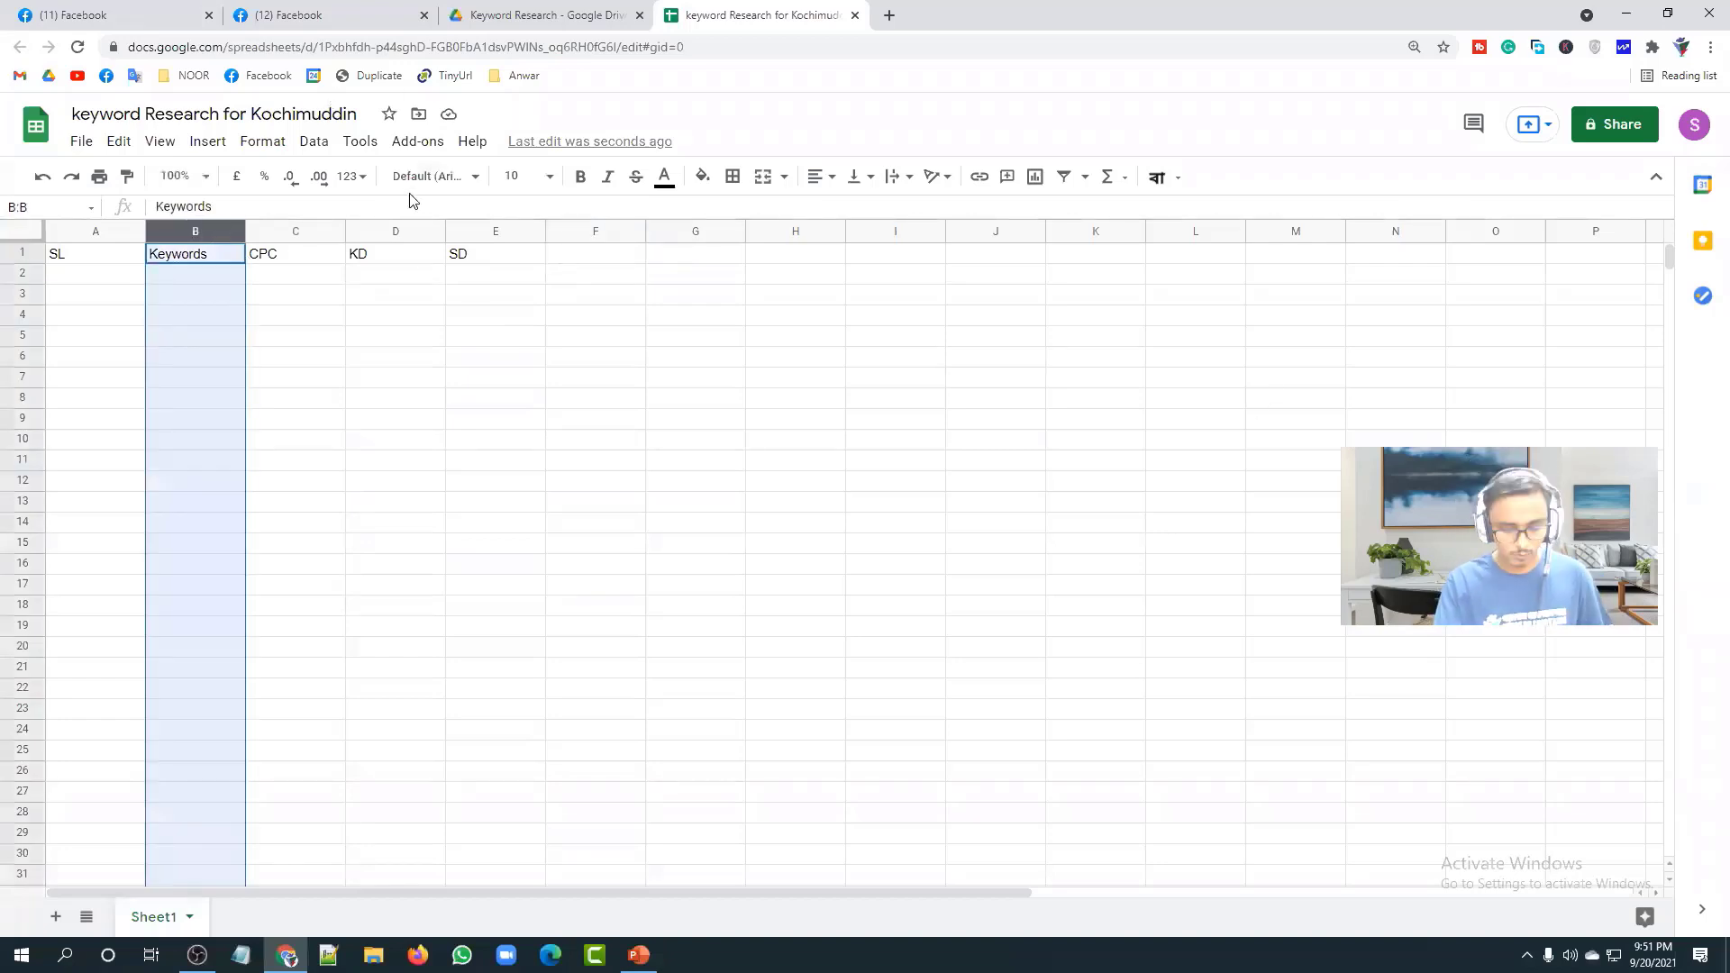
pyautogui.hotkey('ctrl', 'alt', 'shift', 'h')
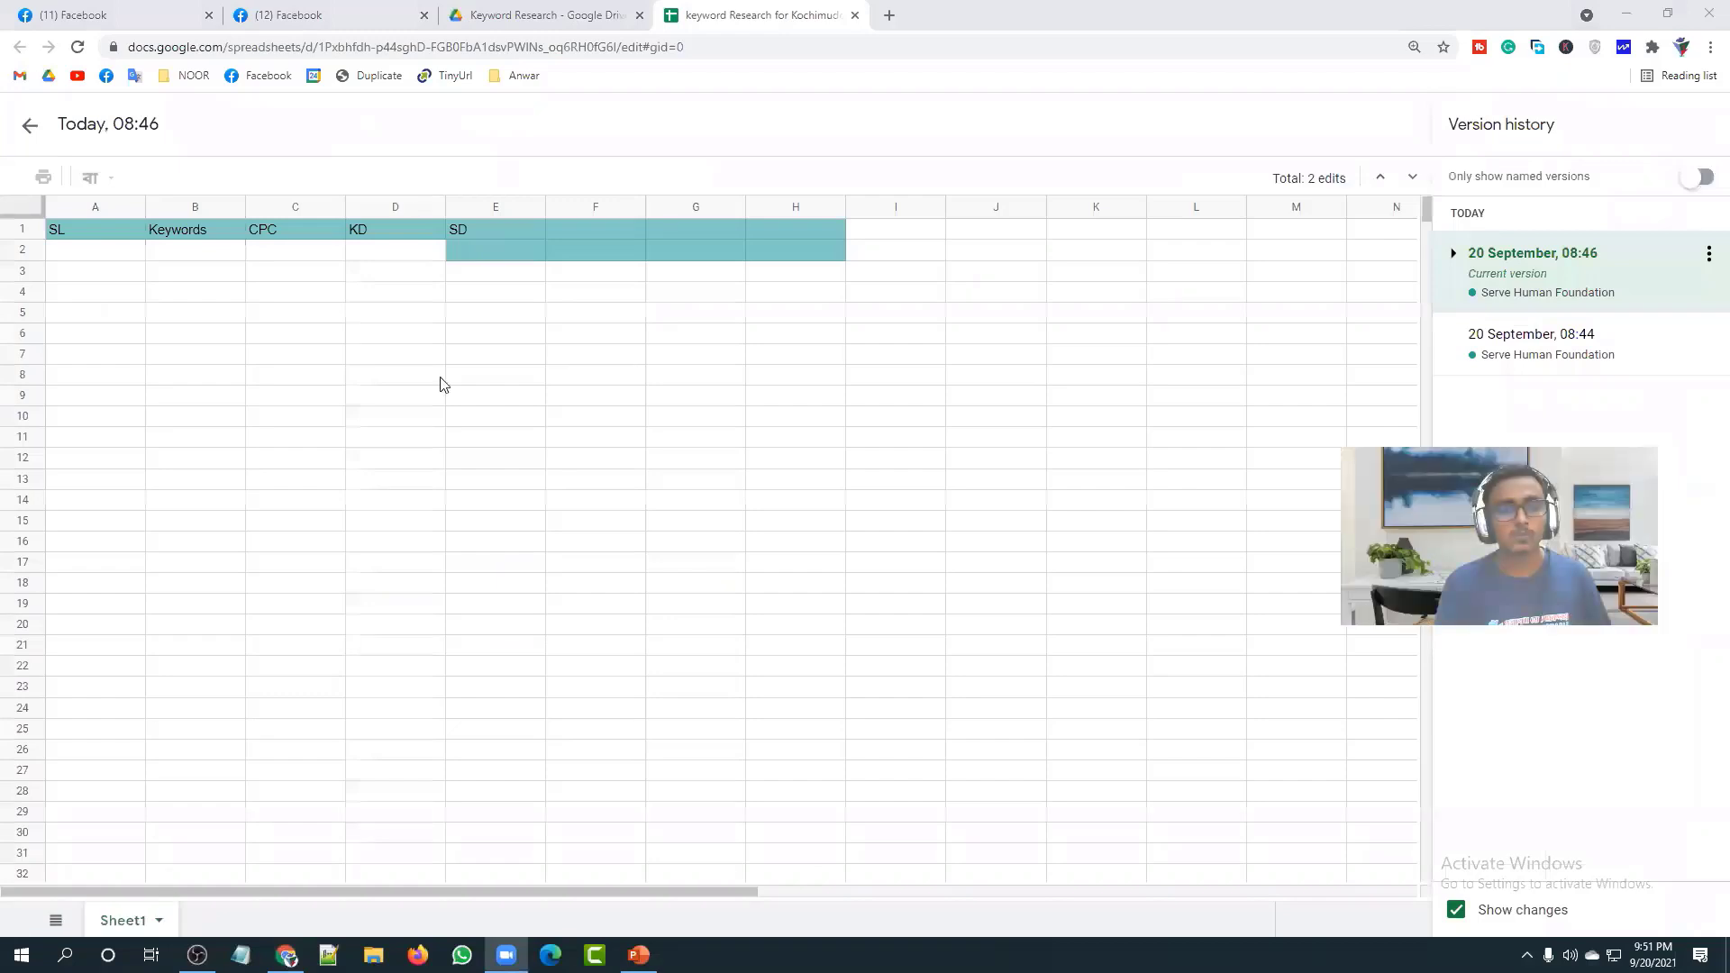
pyautogui.click(25, 126)
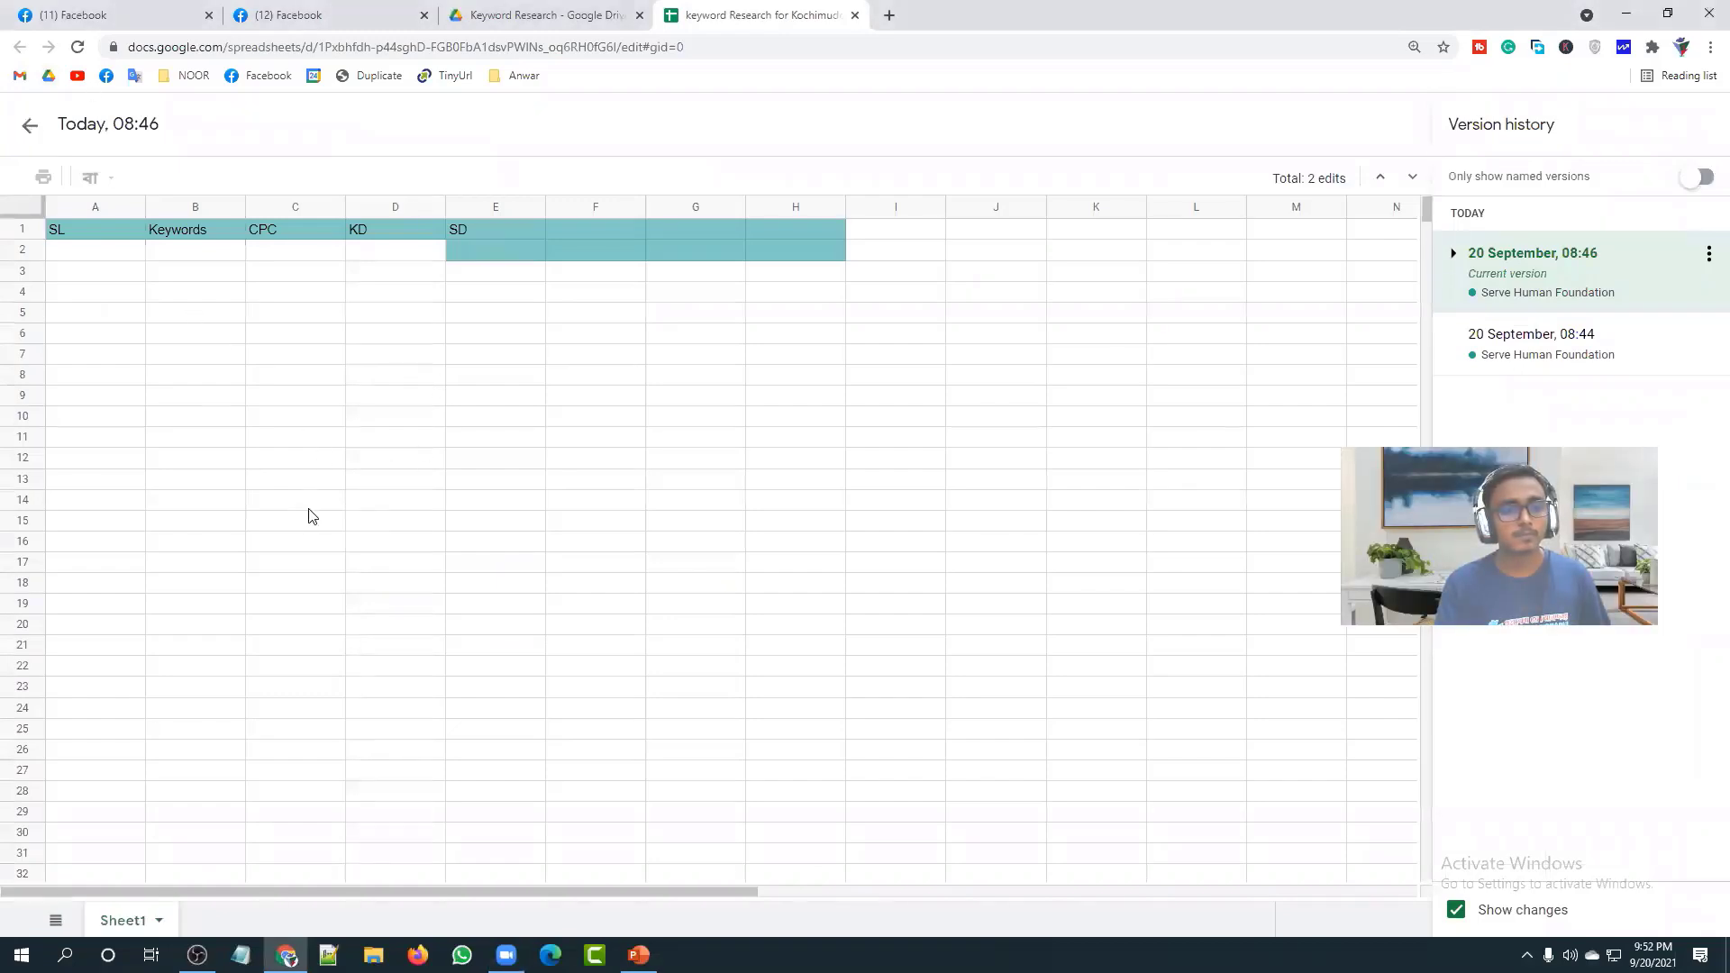
pyautogui.click(365, 339)
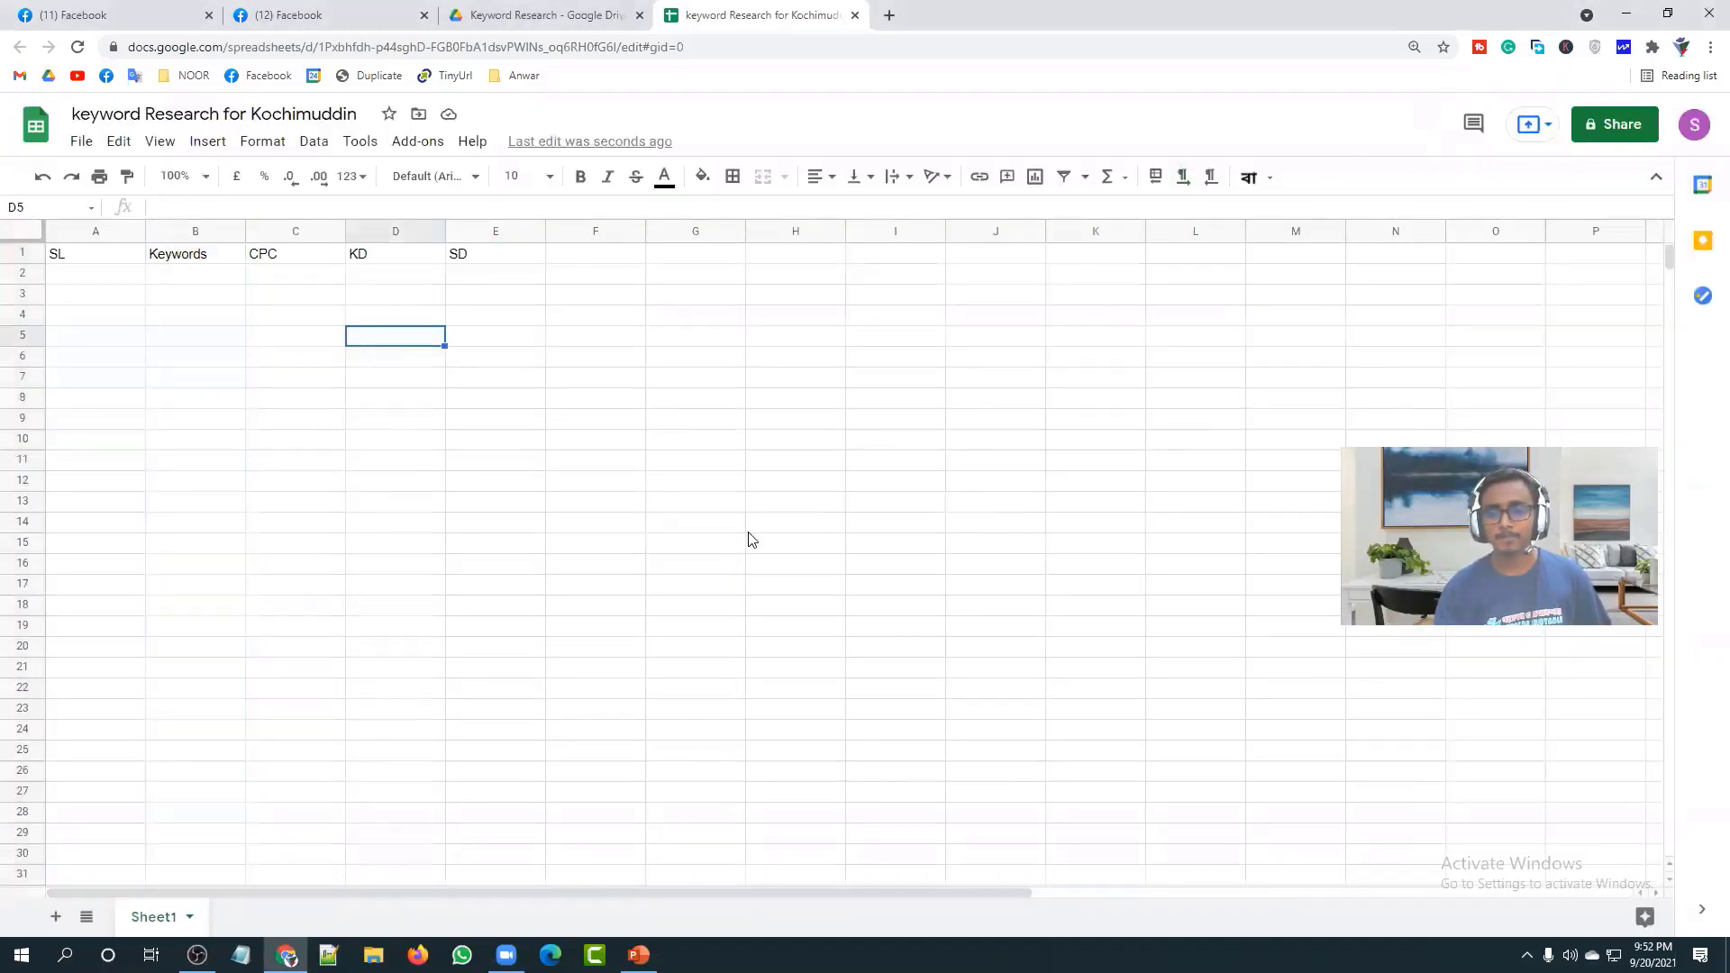
# Step: Insert one empty column between the Keywords and CPC columns
pyautogui.click(192, 232)
pyautogui.rightClick(190, 232)
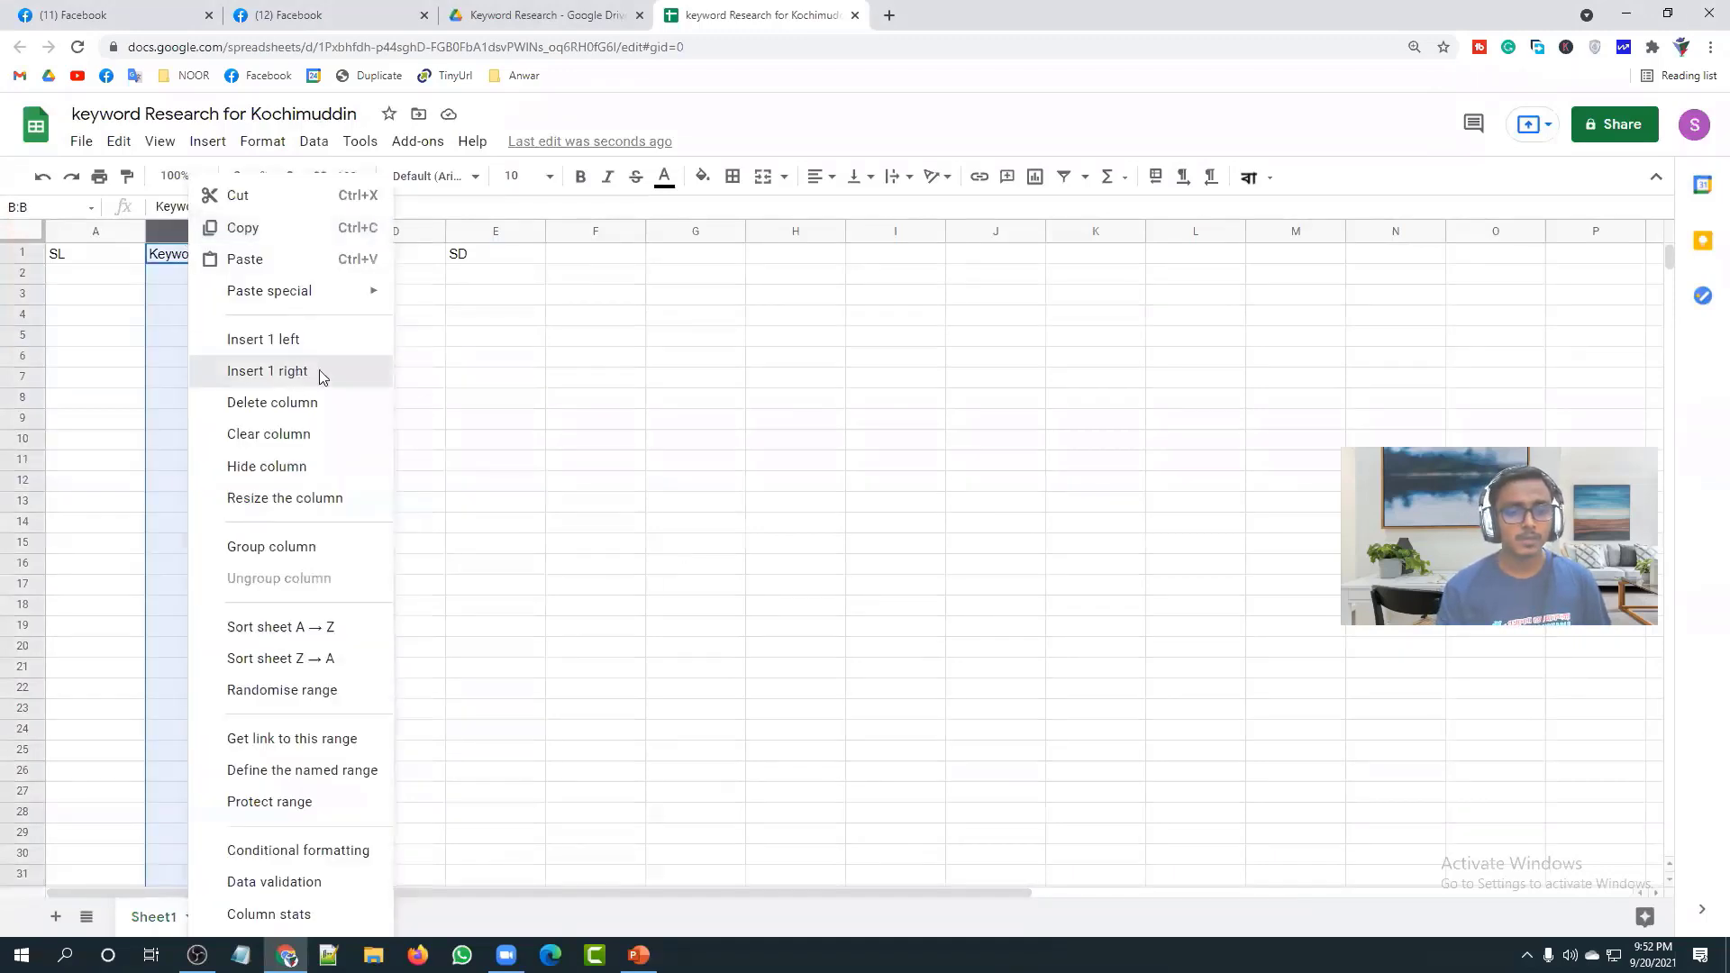
pyautogui.click(319, 370)
# Step: Enter the heading "VOLUME" in cell C1 of the empty column
pyautogui.click(301, 257)
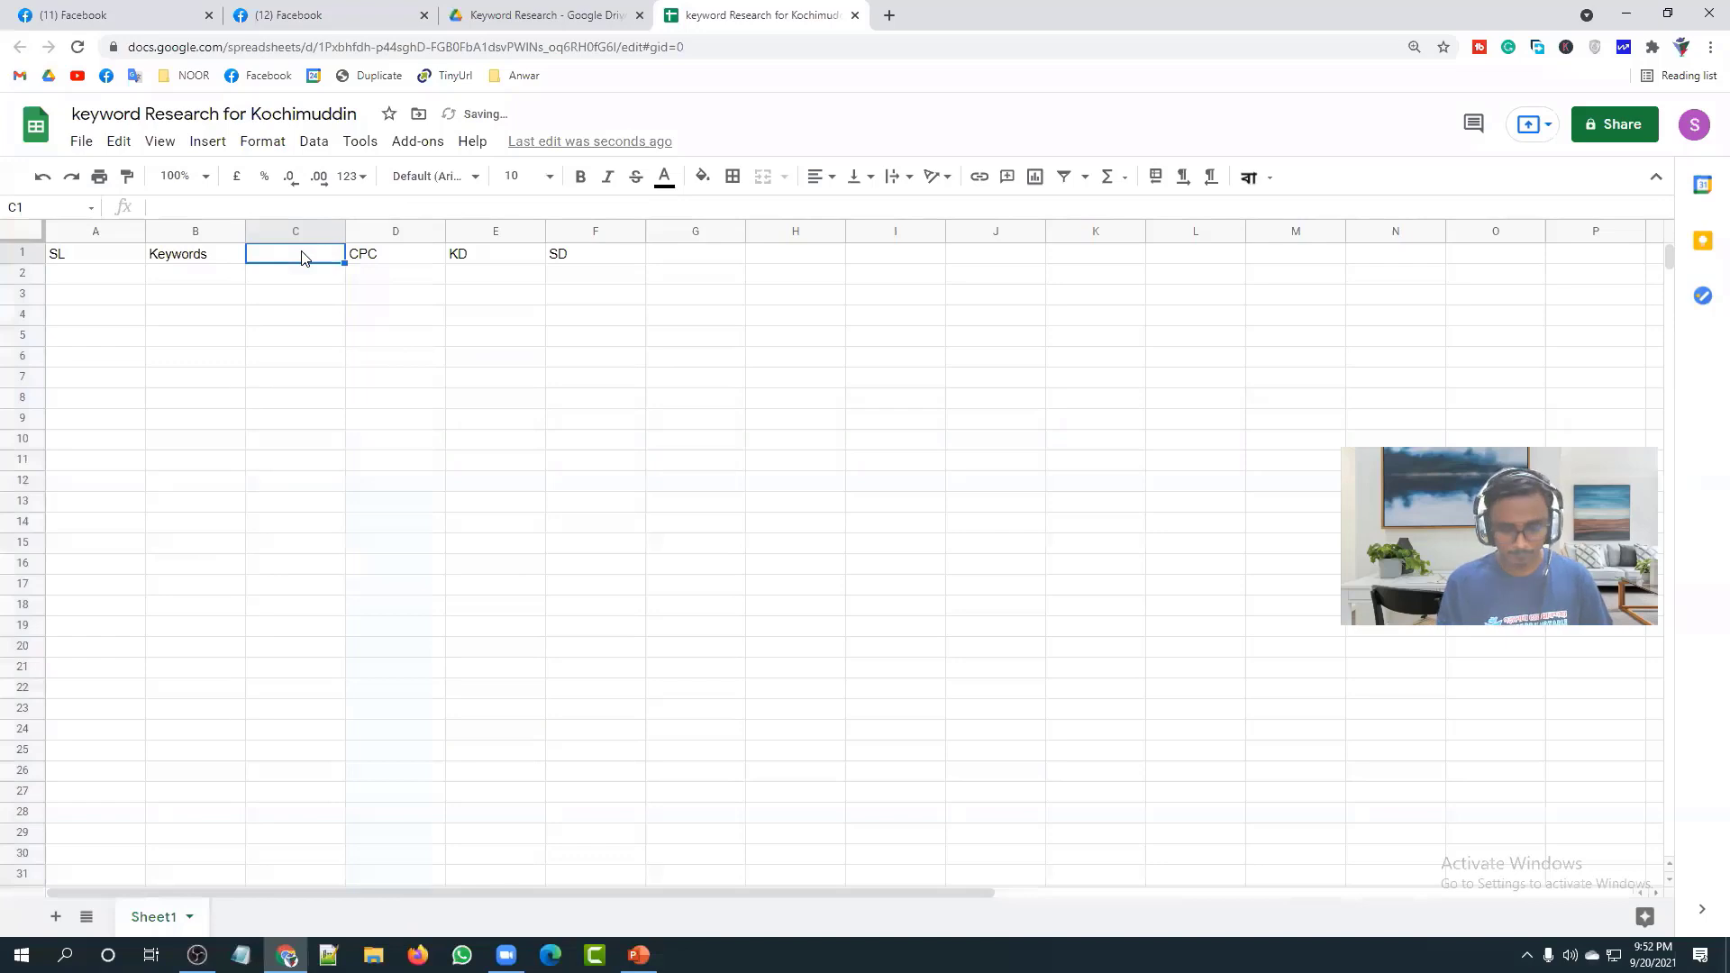
pyautogui.write('Volu')
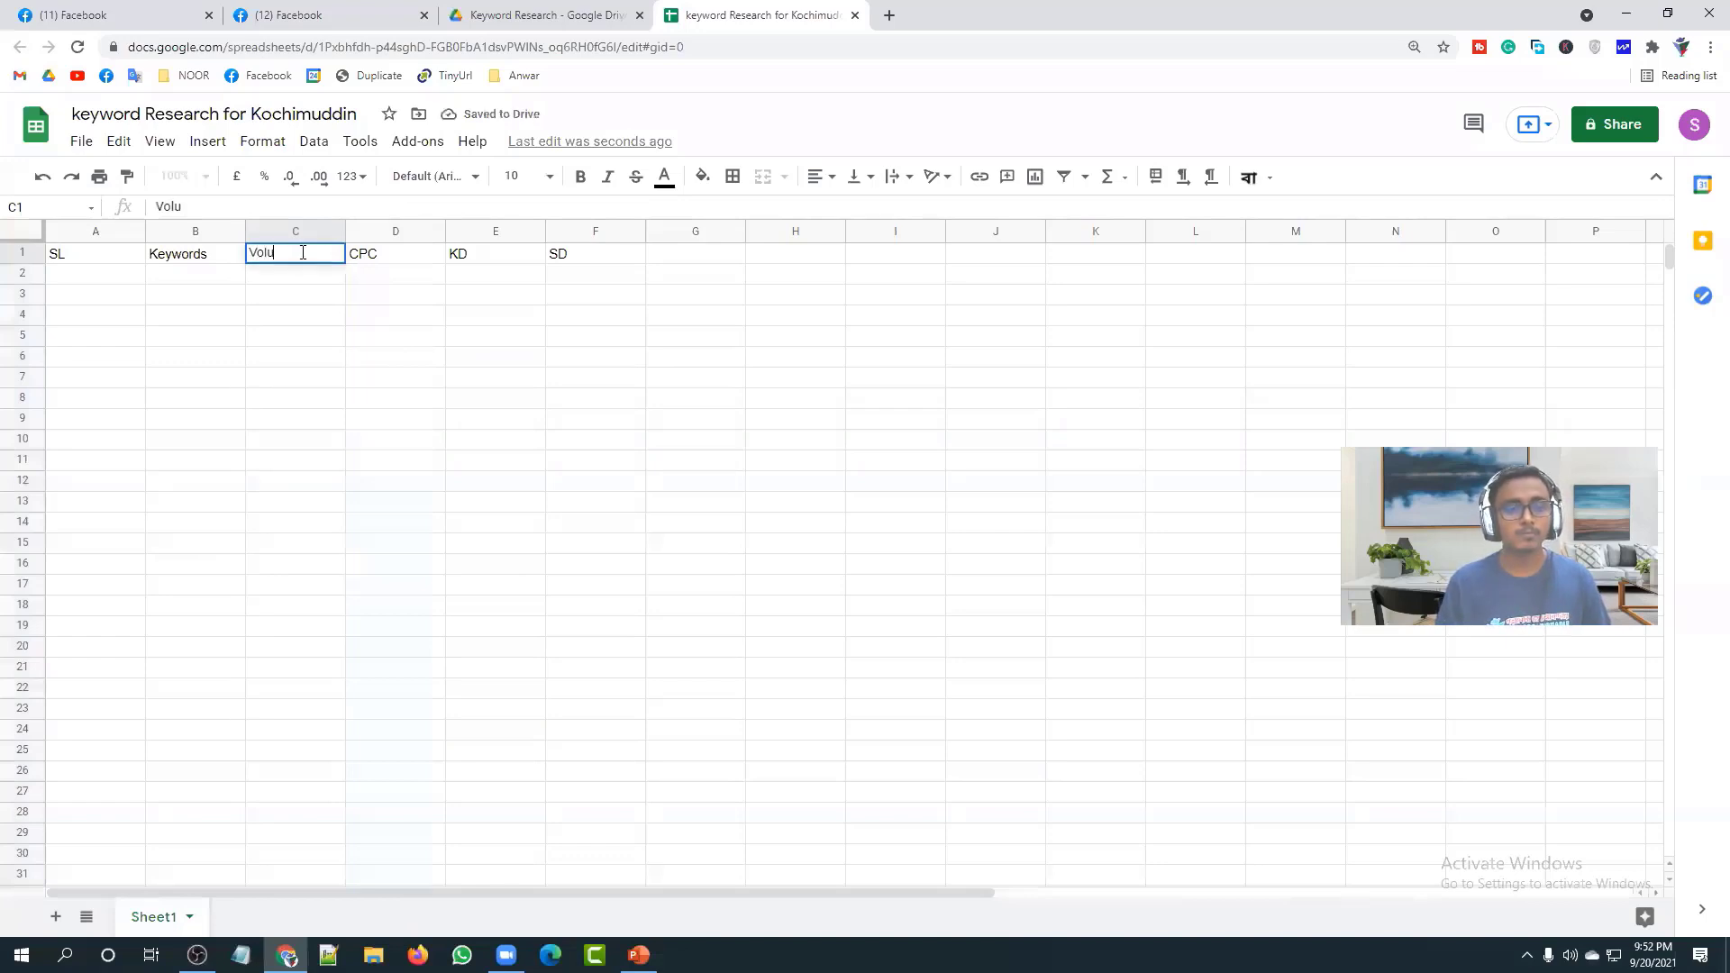
pyautogui.press('BackSpace')
pyautogui.press('BackSpace')
pyautogui.press('BackSpace')
pyautogui.write('OJ')
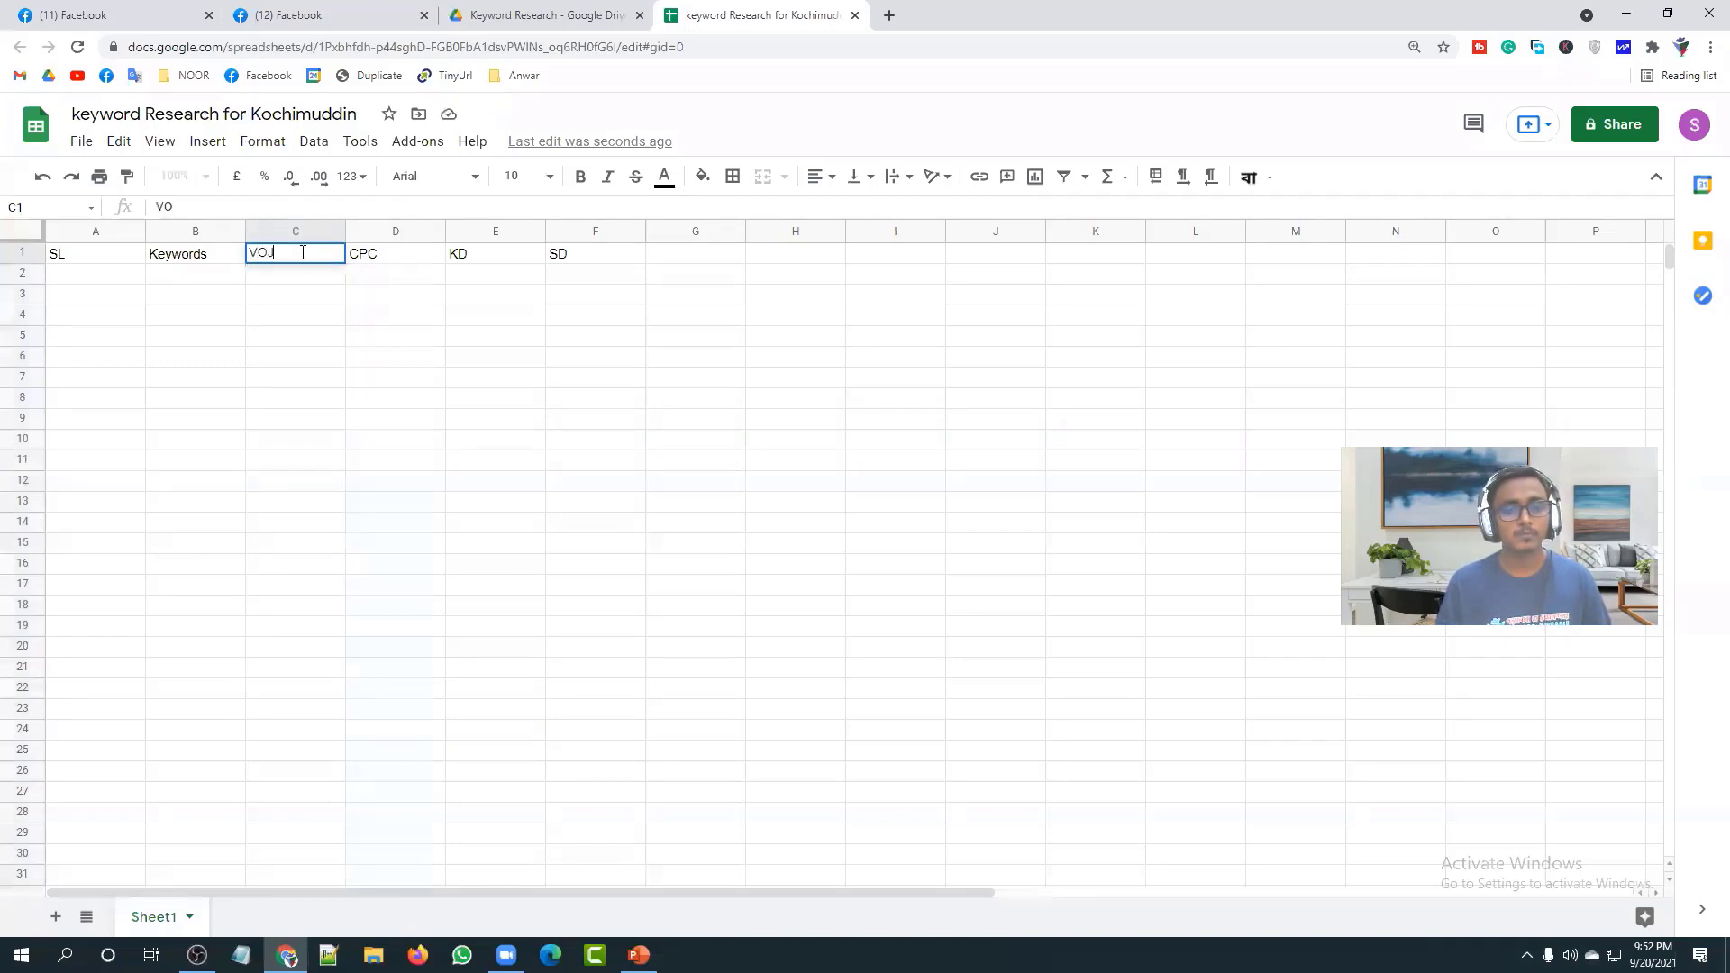
pyautogui.press('BackSpace')
pyautogui.write('LUME')
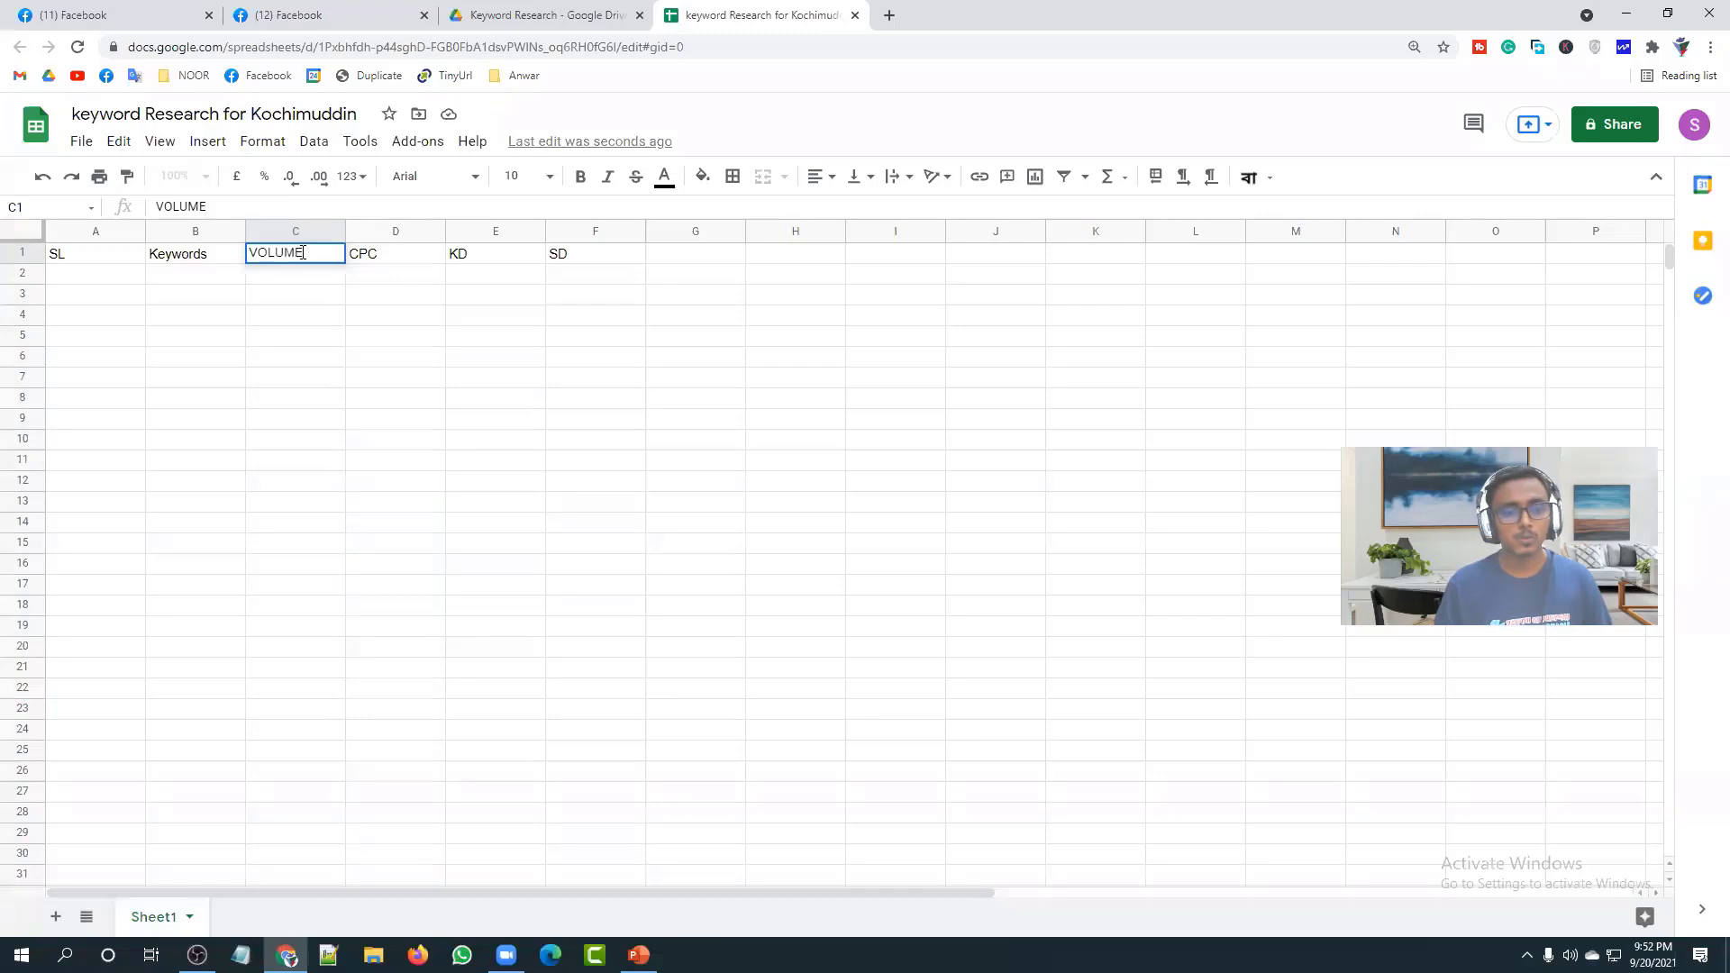
pyautogui.press('Tab')
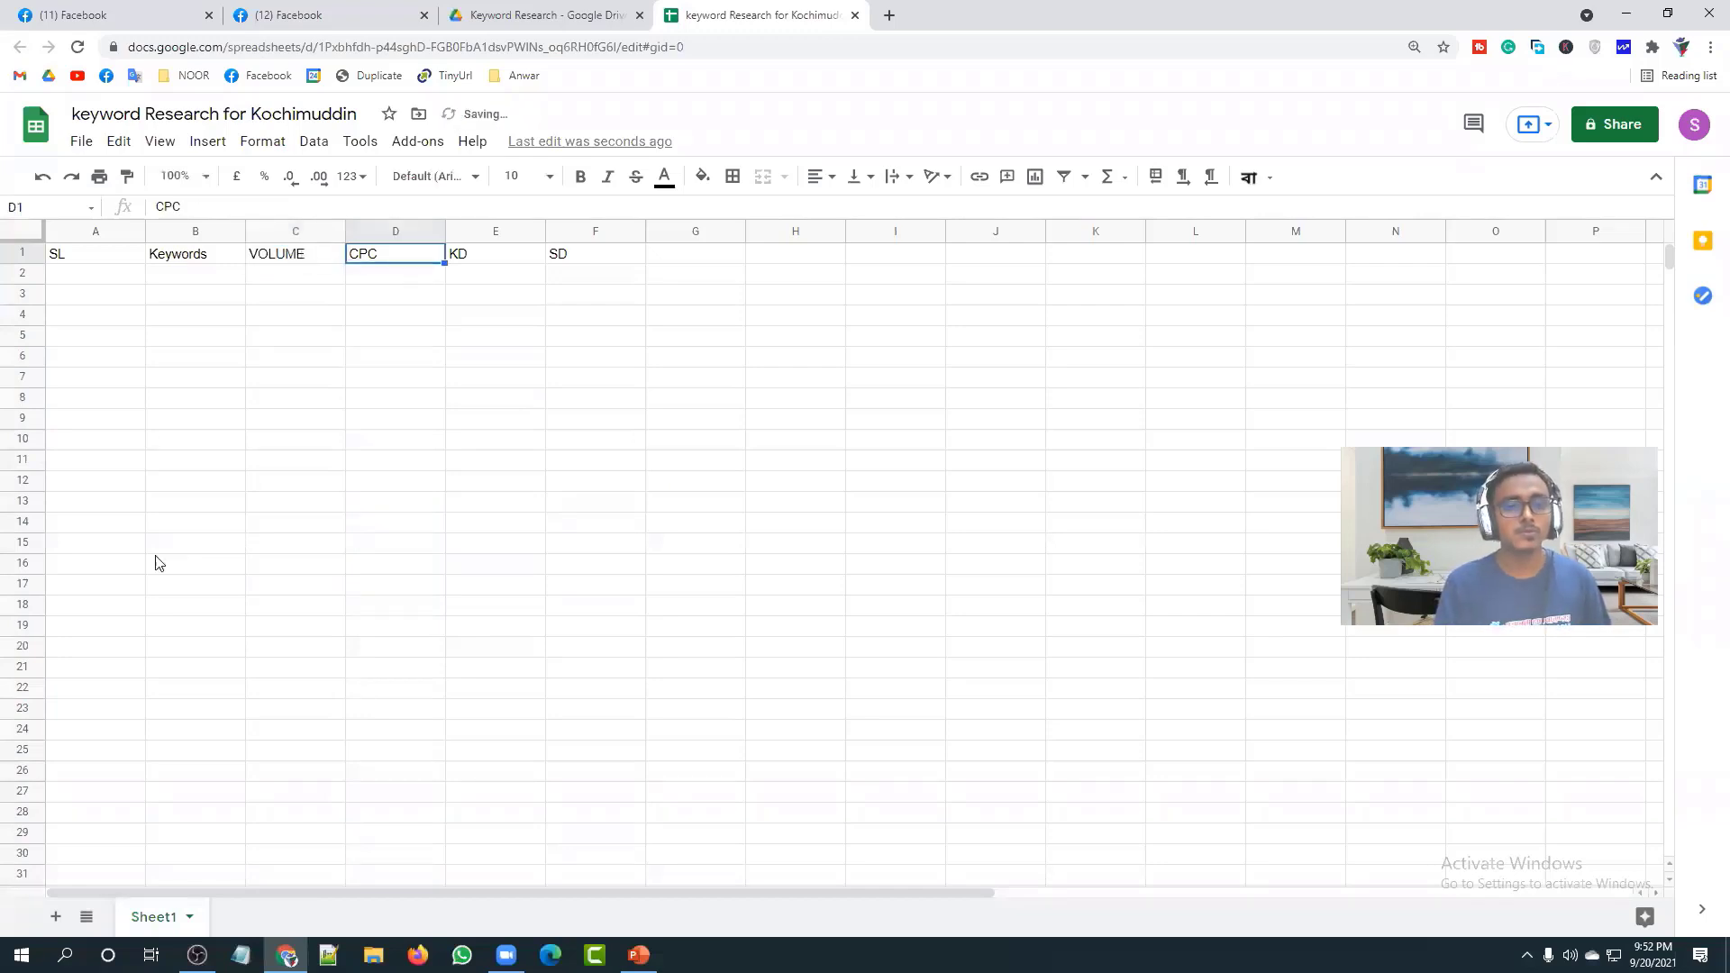
pyautogui.click(257, 361)
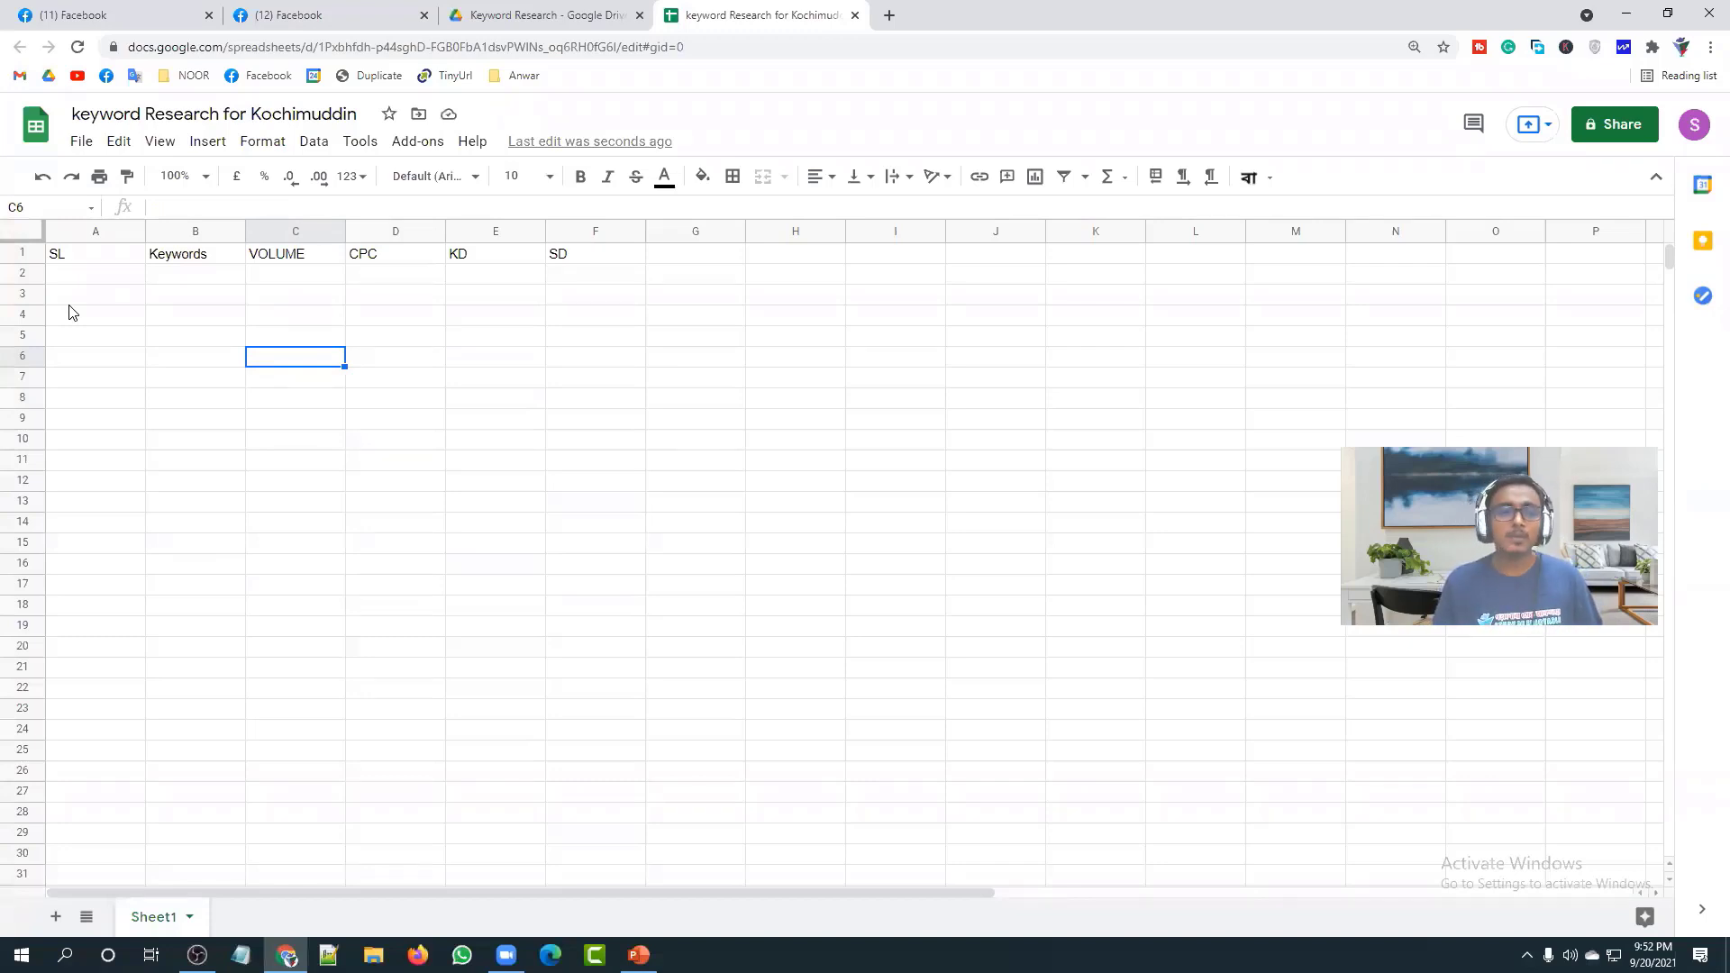
# Step: Make the whole heading row 1 bold and centre its text horizontally
pyautogui.click(11, 255)
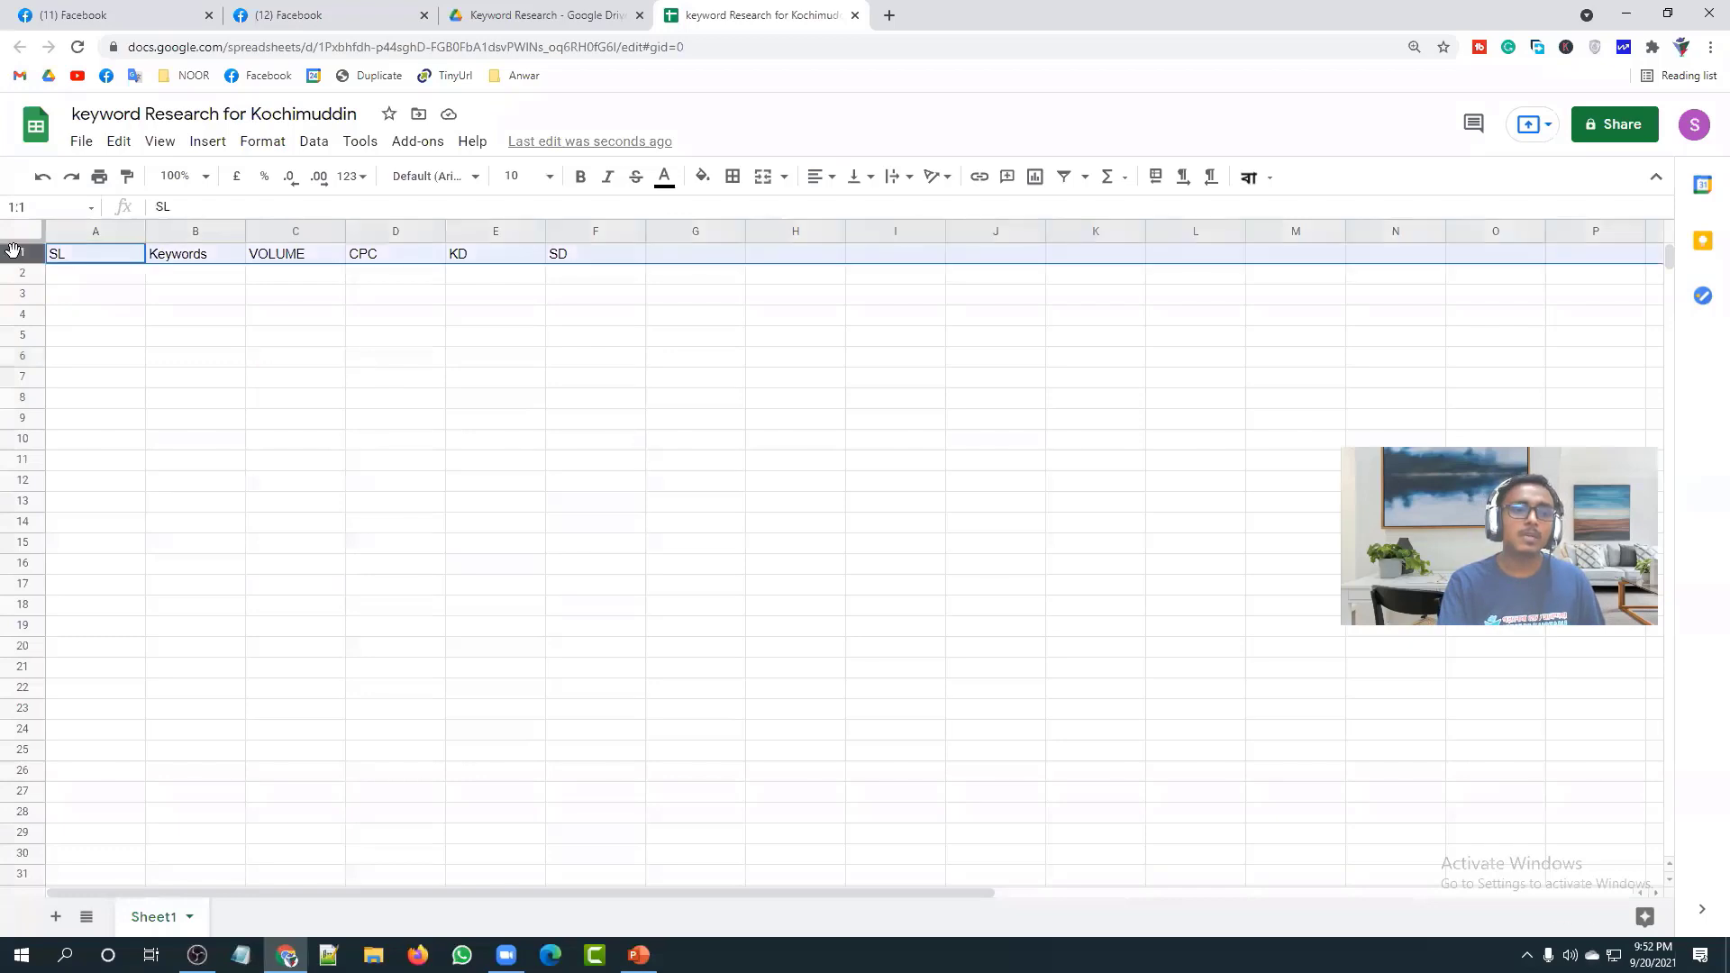
pyautogui.click(581, 180)
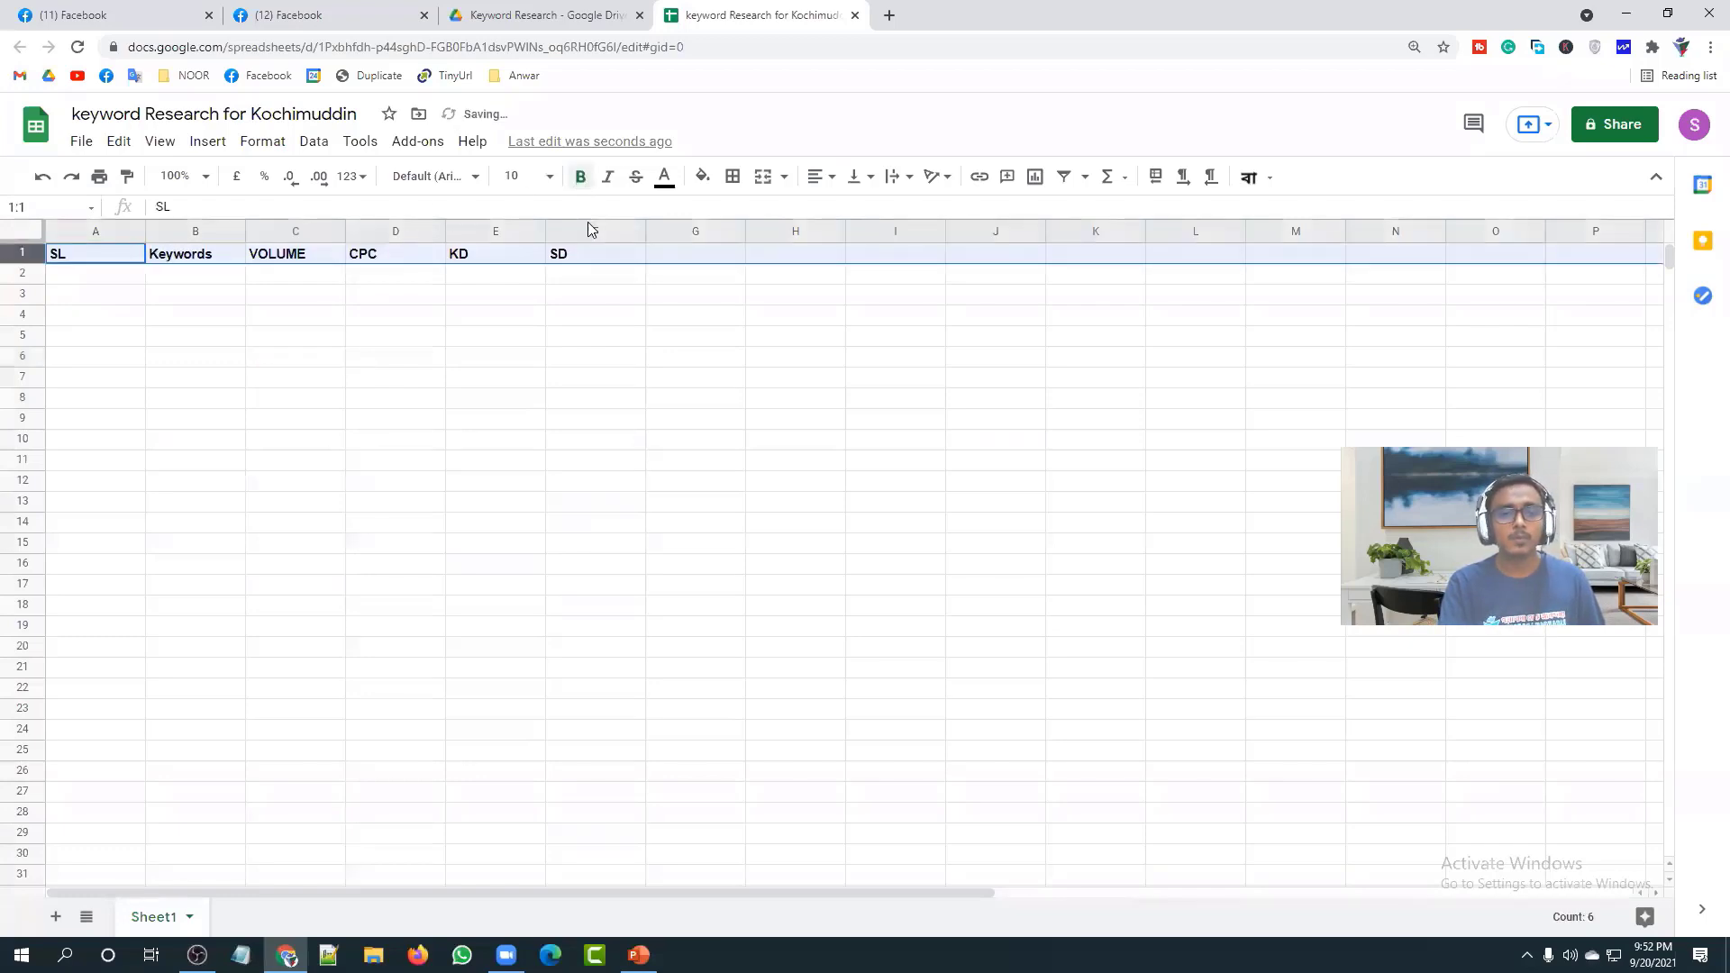
pyautogui.click(820, 177)
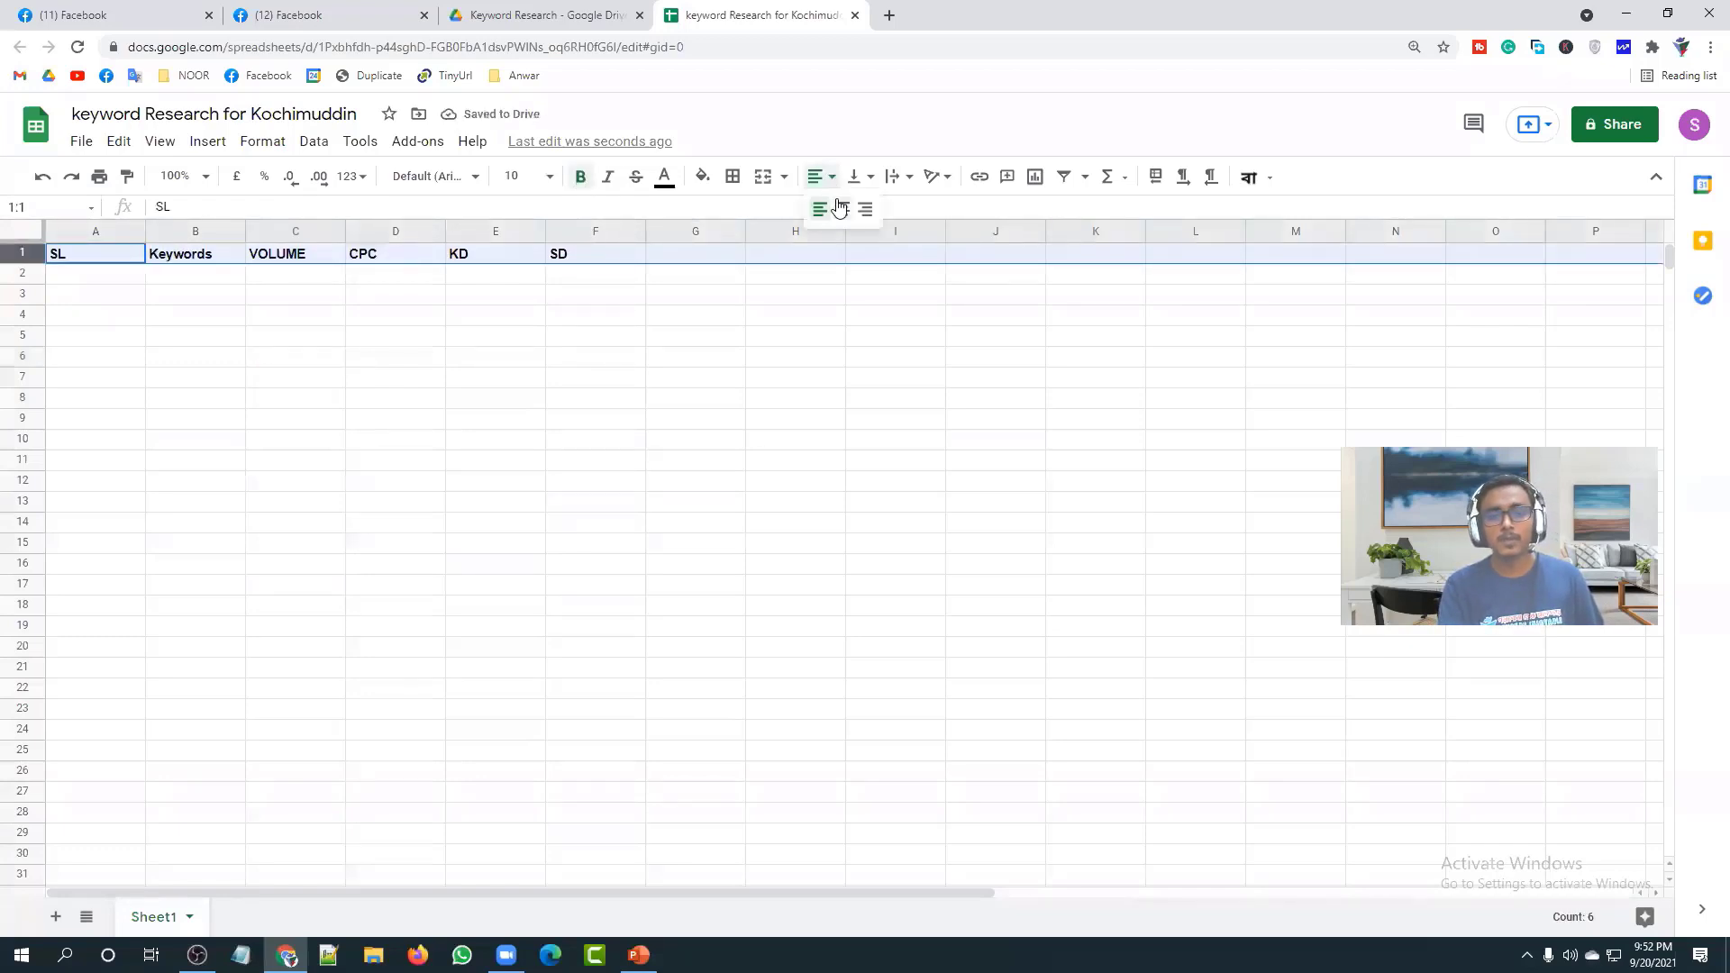
pyautogui.click(842, 208)
pyautogui.click(609, 375)
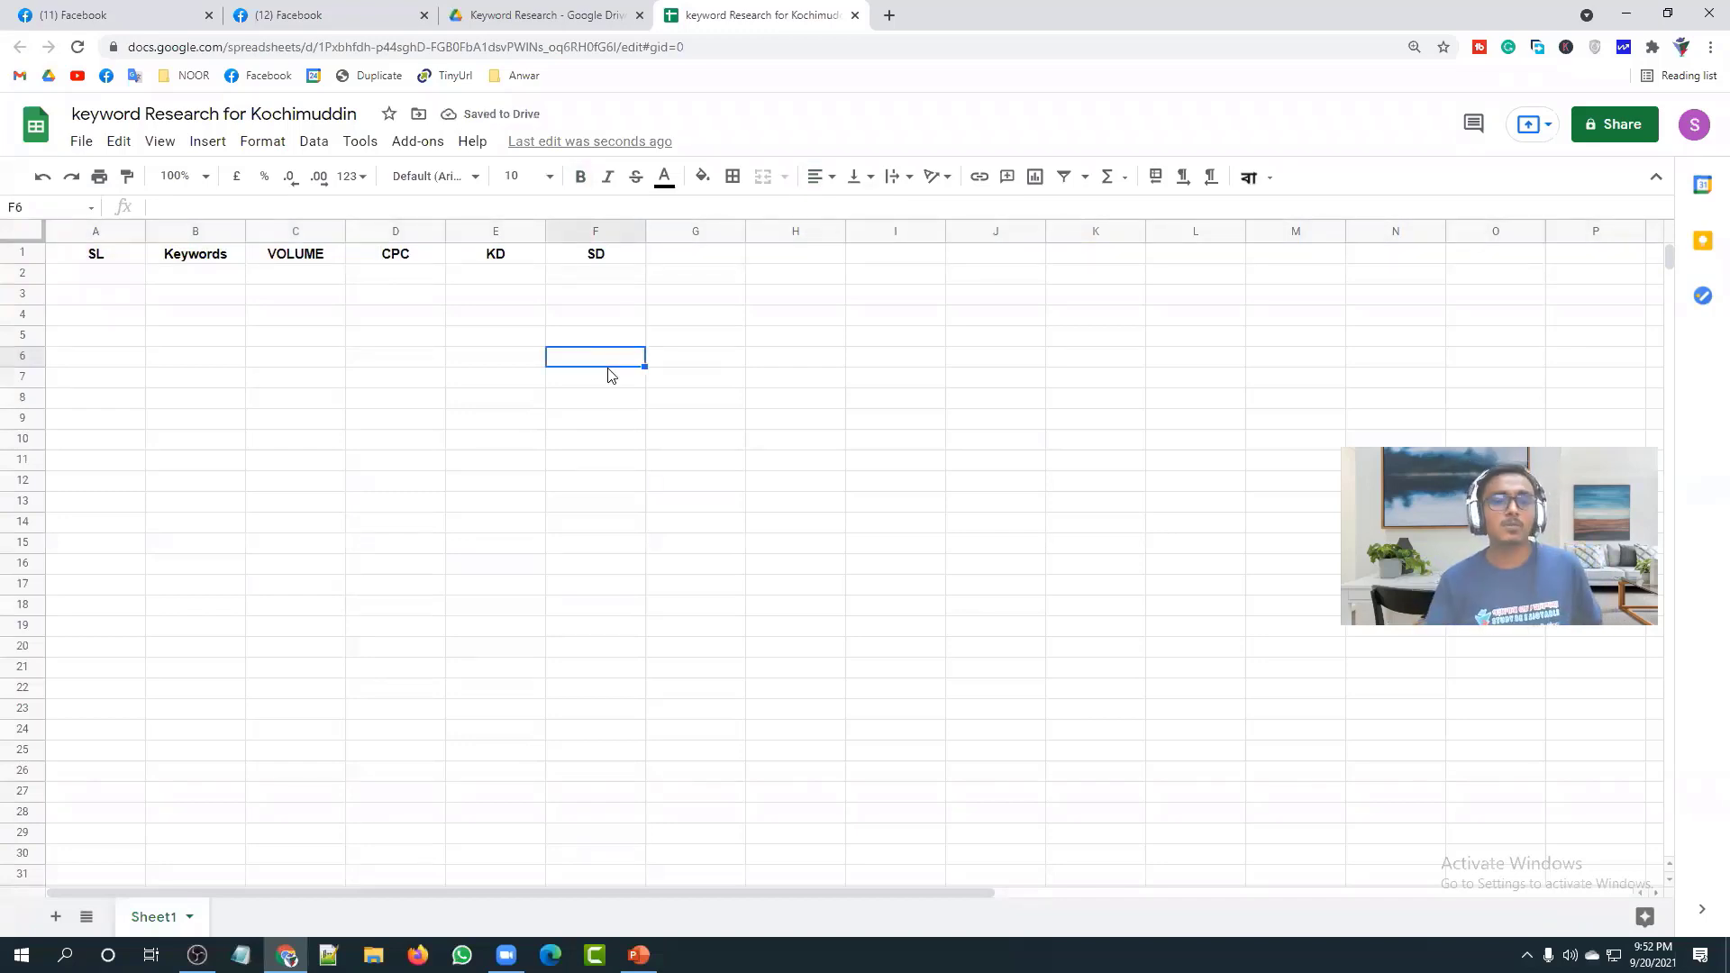
# Step: Go through the SL, Keywords, VOLUME, CPC, KD and SD columns one by one, selecting each in turn
pyautogui.click(84, 258)
pyautogui.click(86, 224)
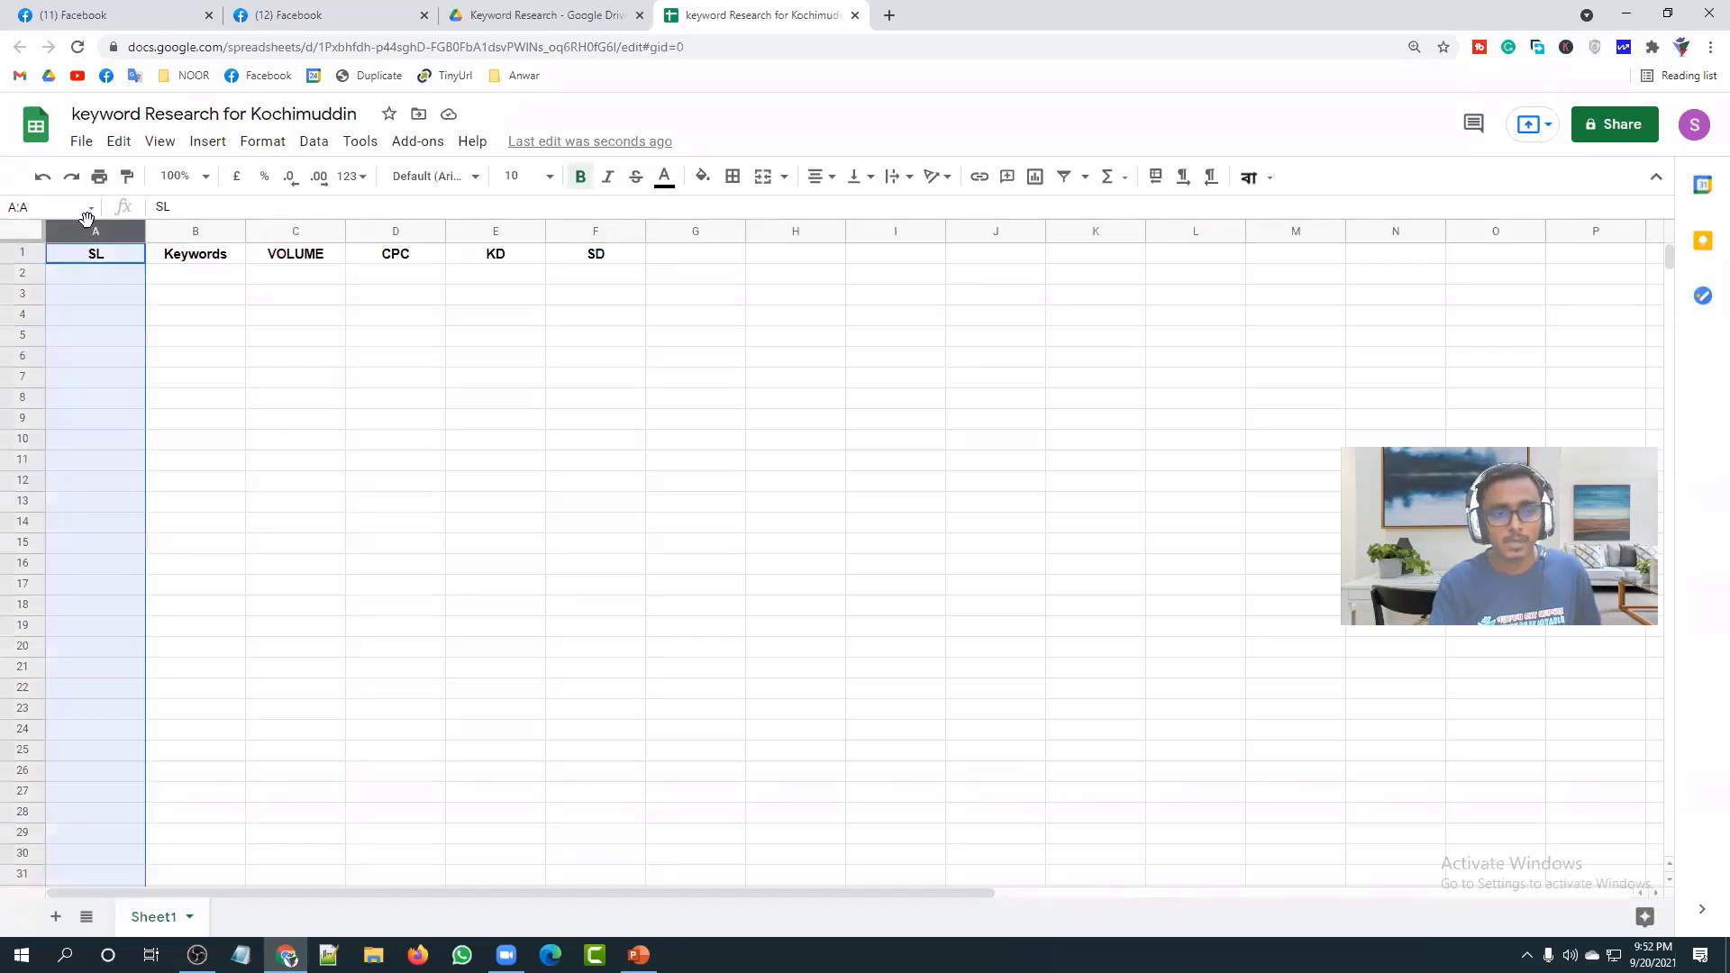
pyautogui.click(188, 231)
pyautogui.click(298, 230)
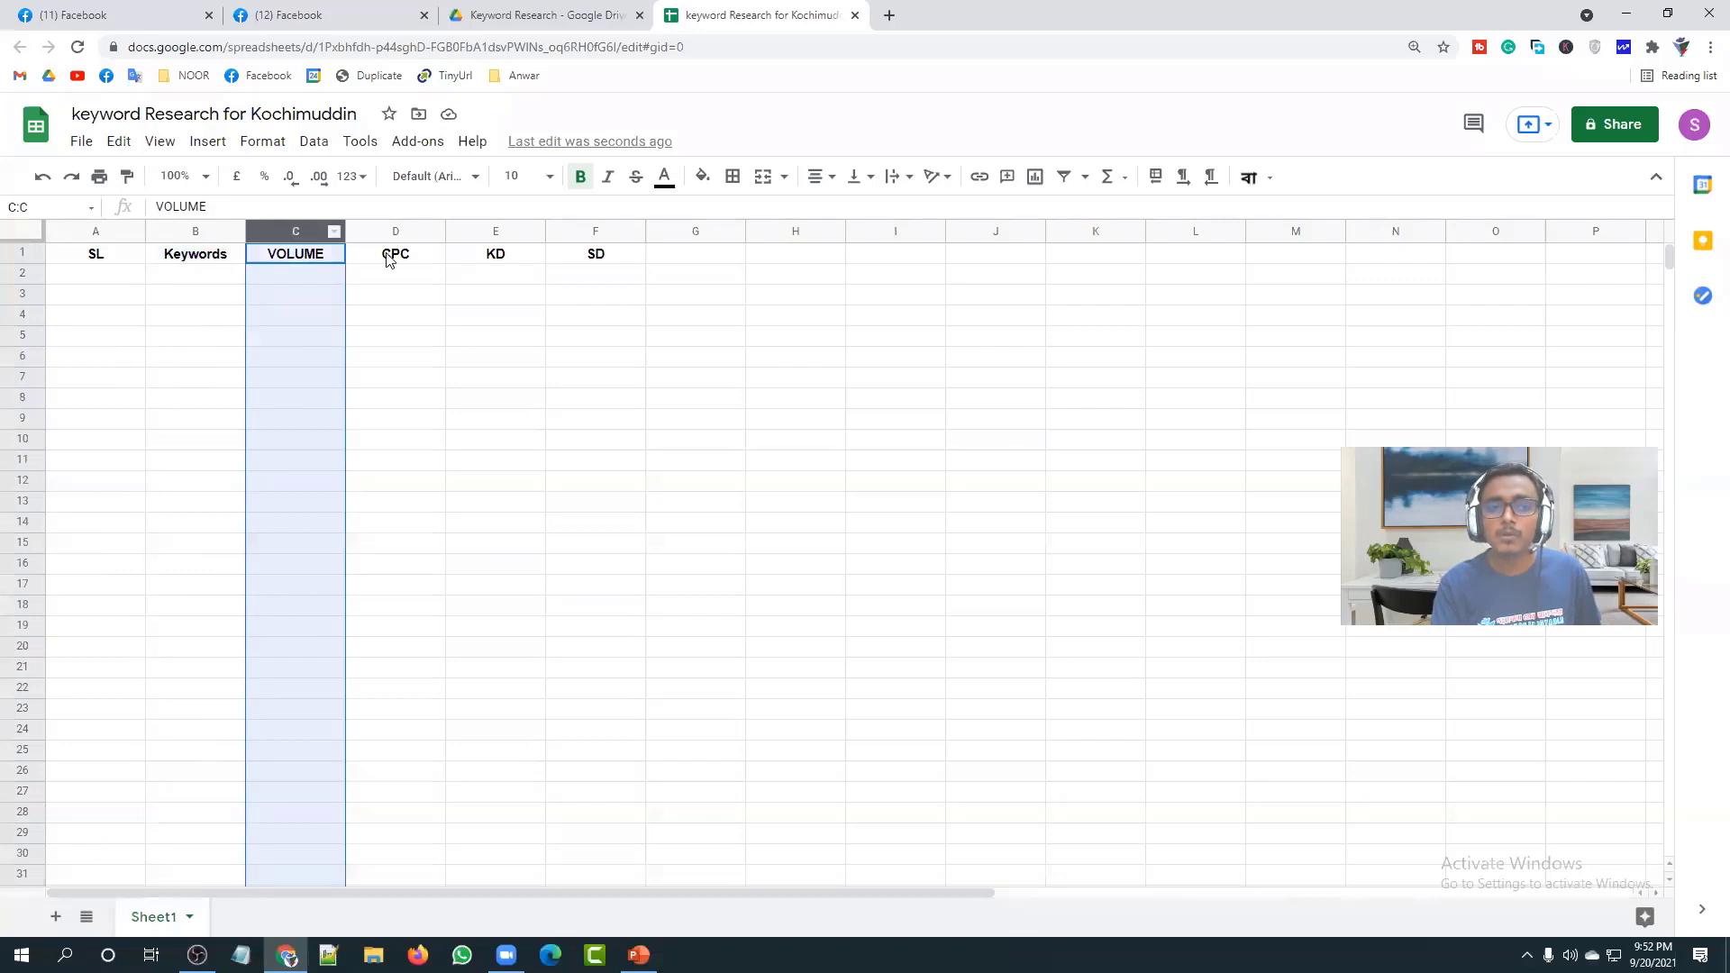
pyautogui.click(397, 232)
pyautogui.click(527, 231)
pyautogui.click(585, 233)
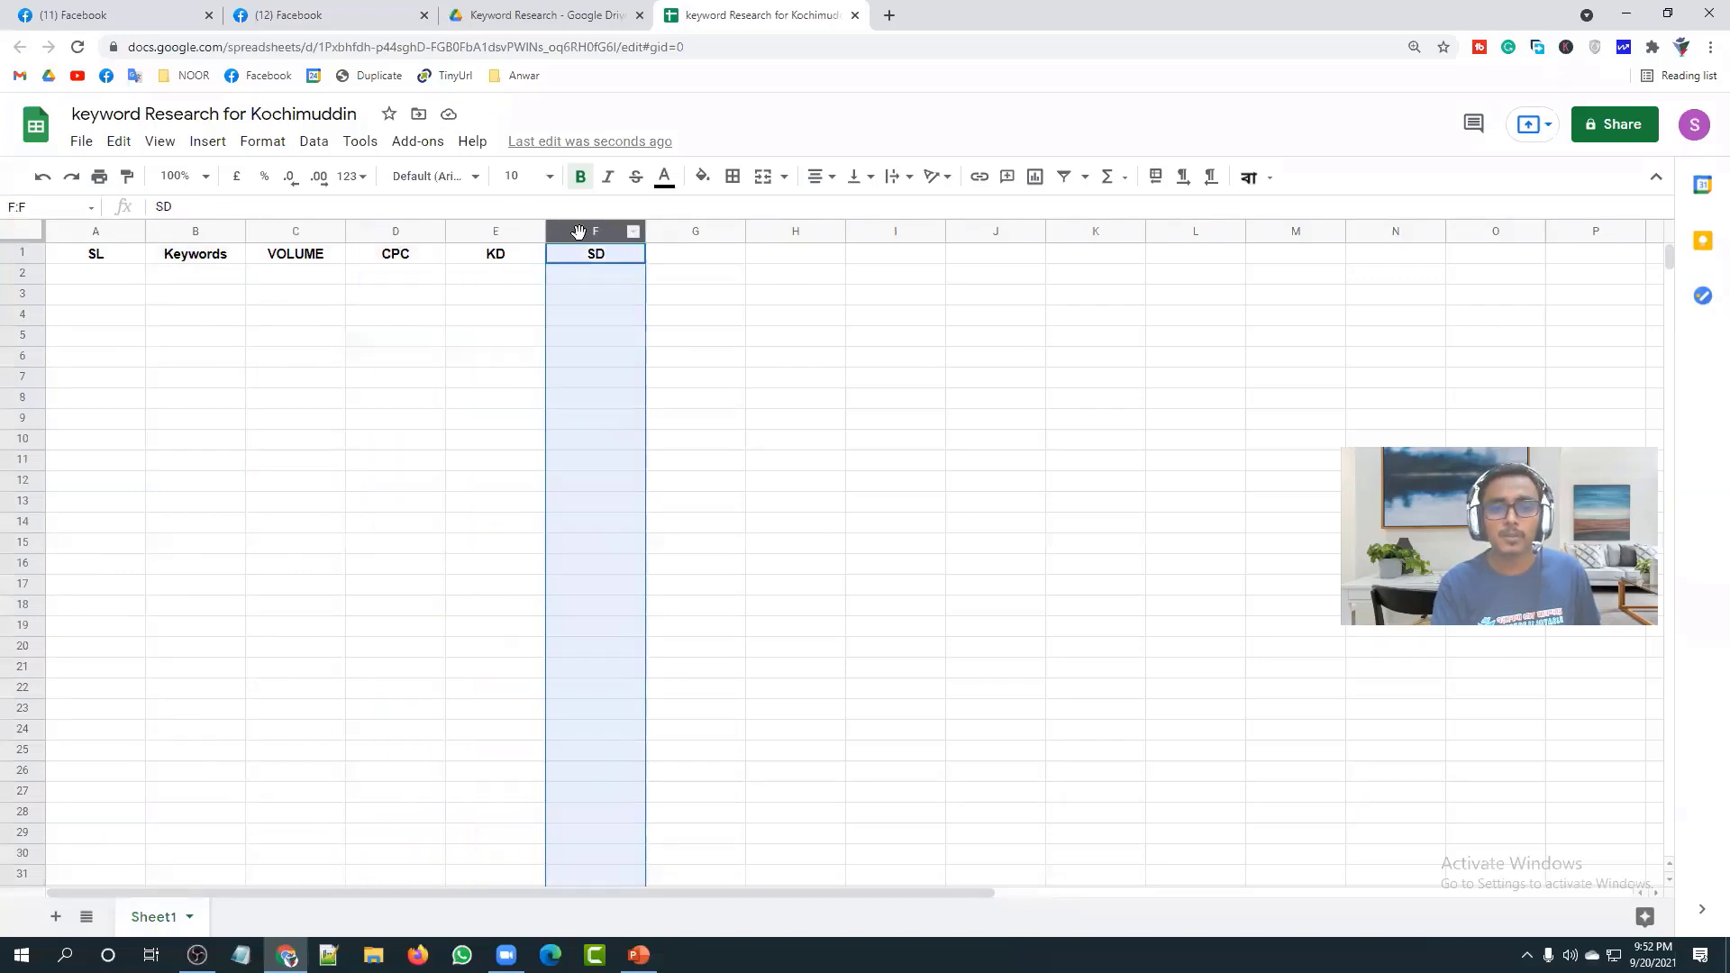
# Step: Insert one empty row above the heading row and merge cells A1 to F1 into one cell
pyautogui.click(411, 389)
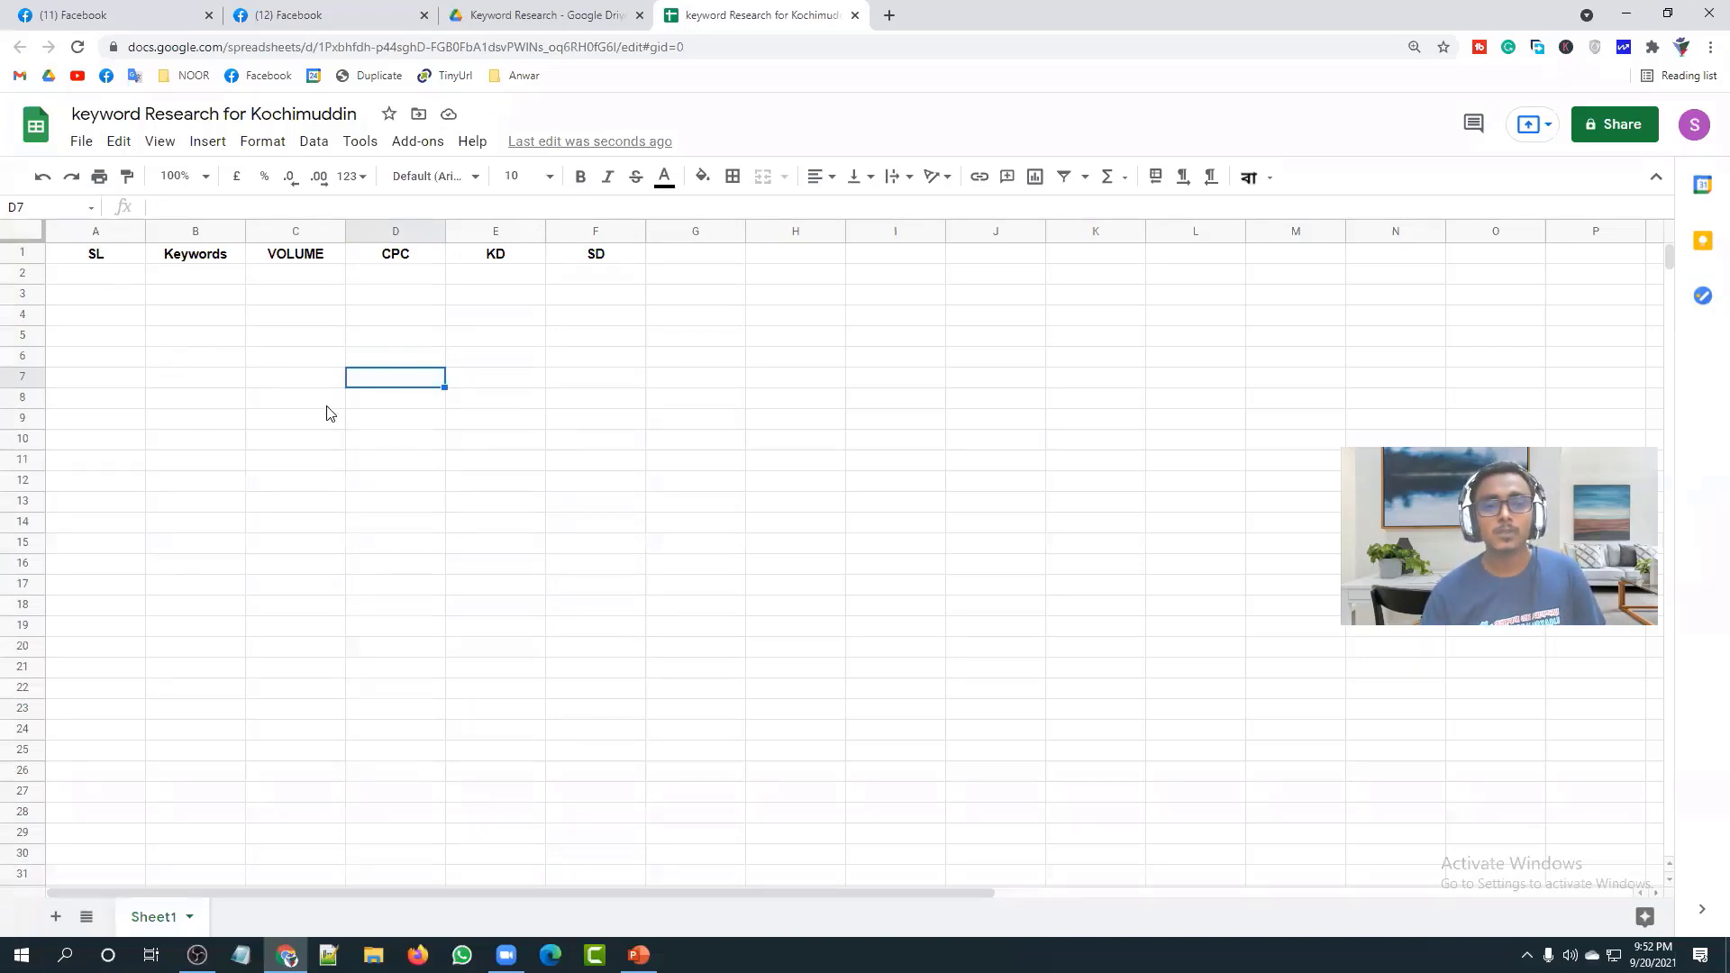
pyautogui.click(28, 252)
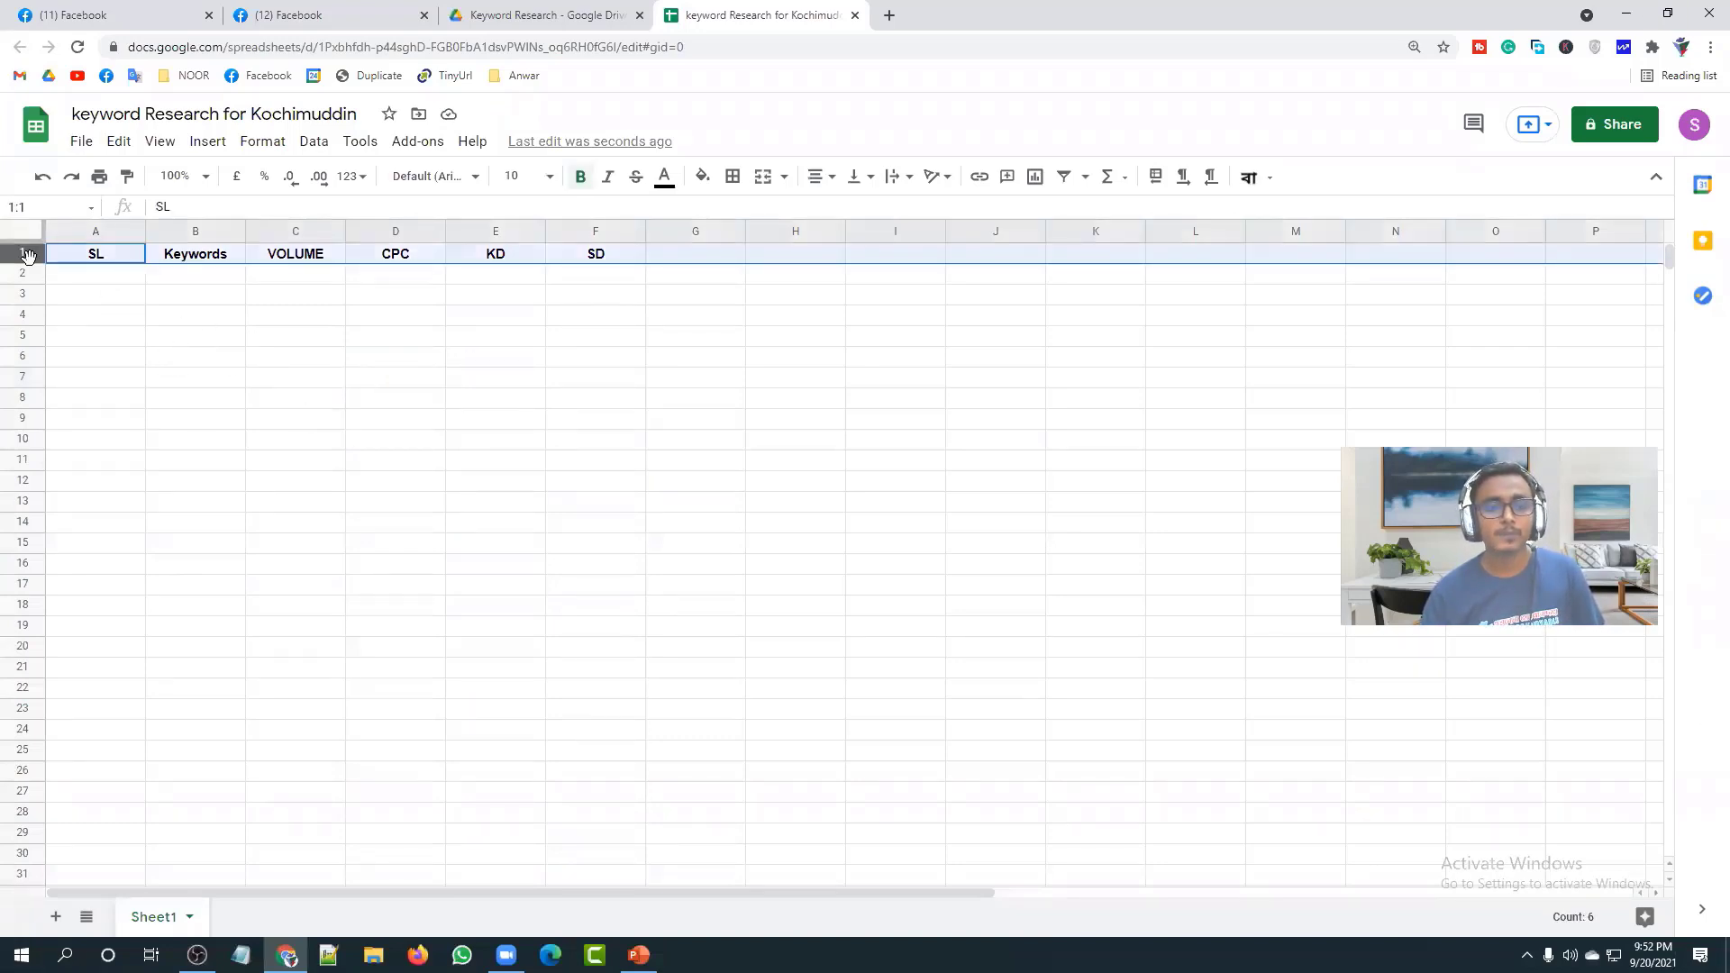
pyautogui.rightClick(28, 255)
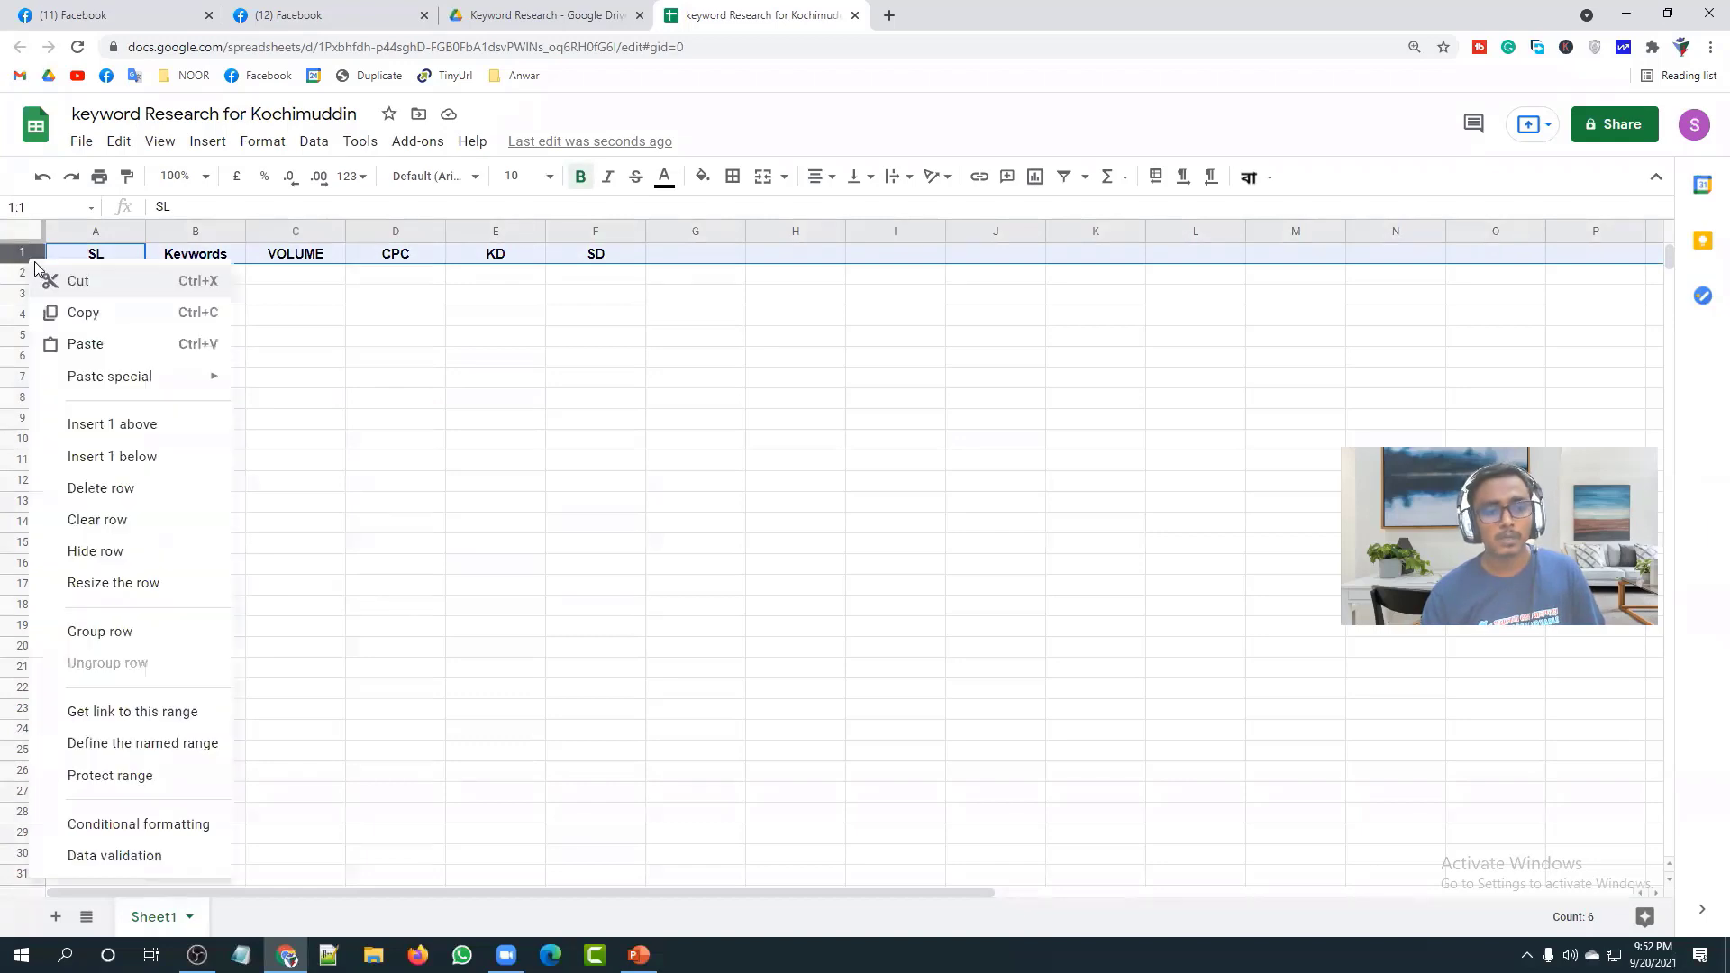
pyautogui.click(87, 425)
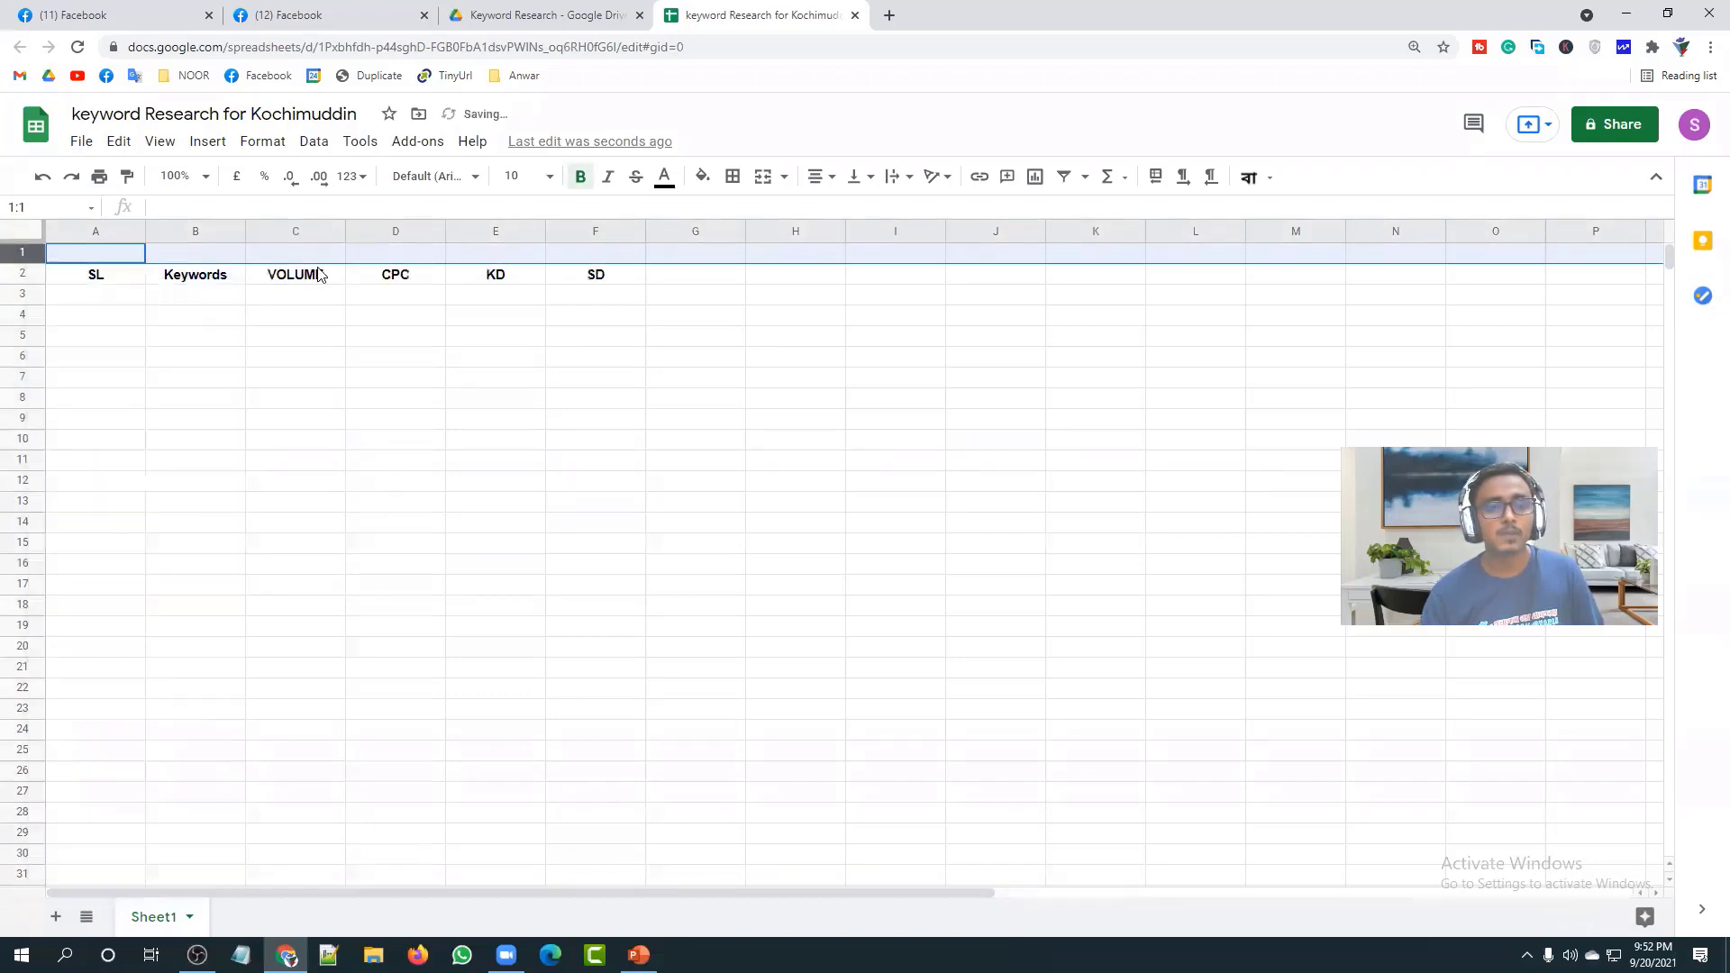
pyautogui.moveTo(117, 254); pyautogui.dragTo(621, 264)
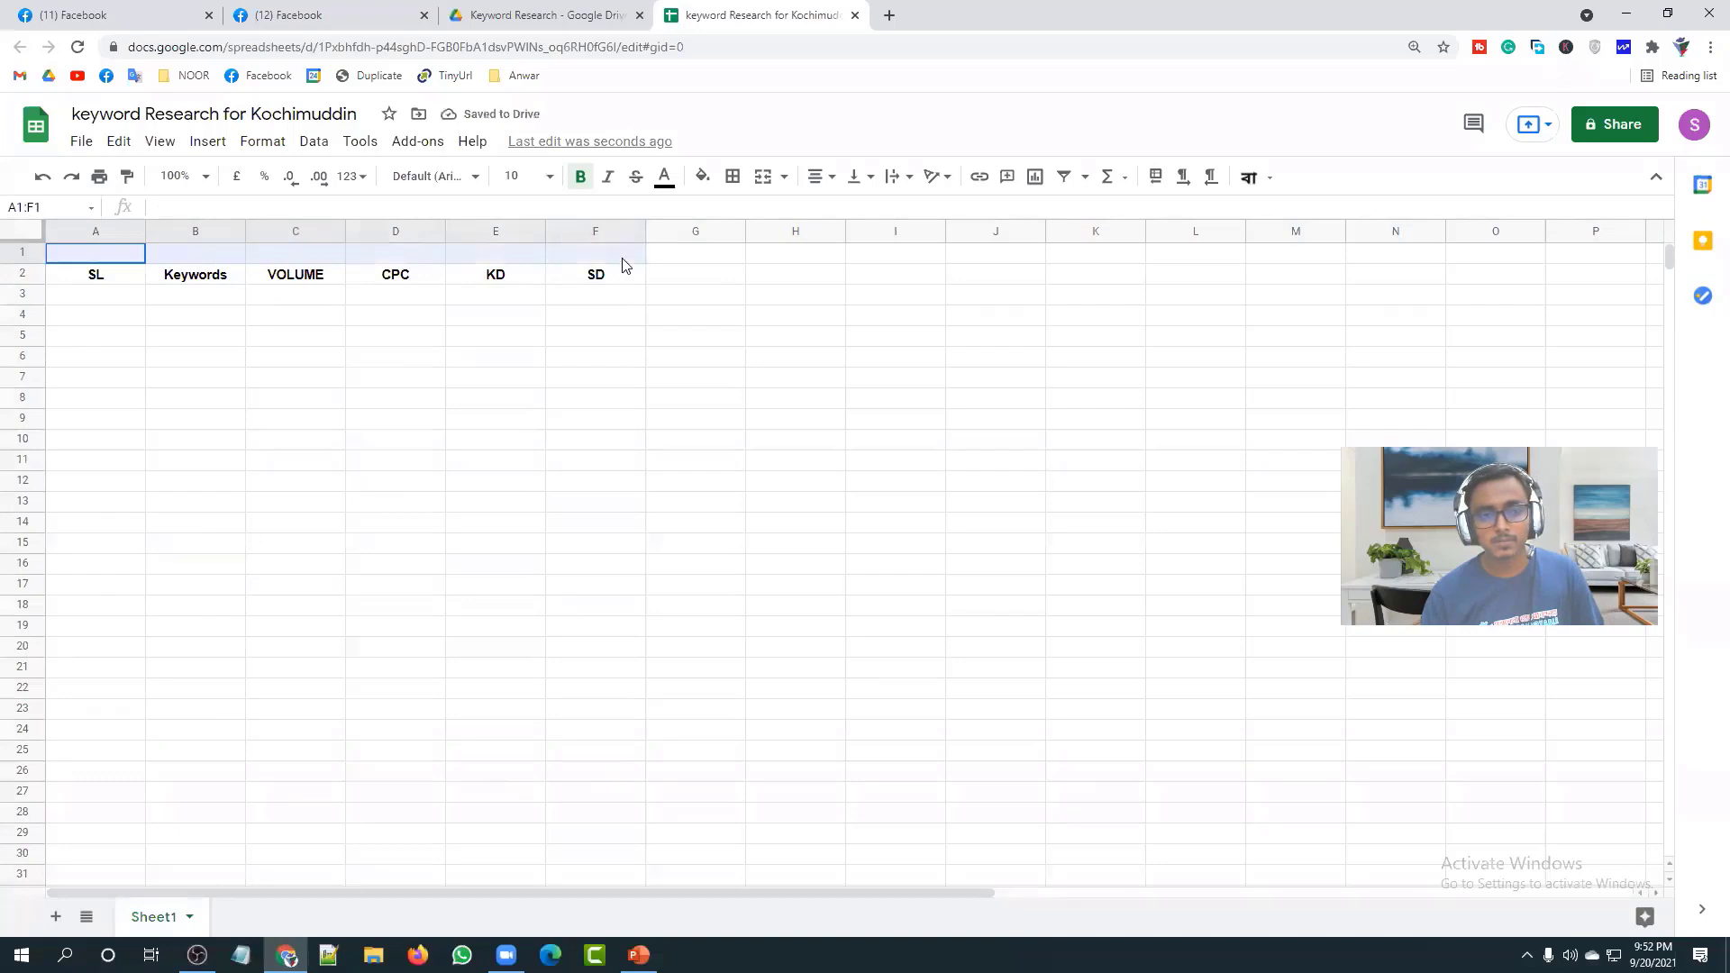
pyautogui.click(763, 176)
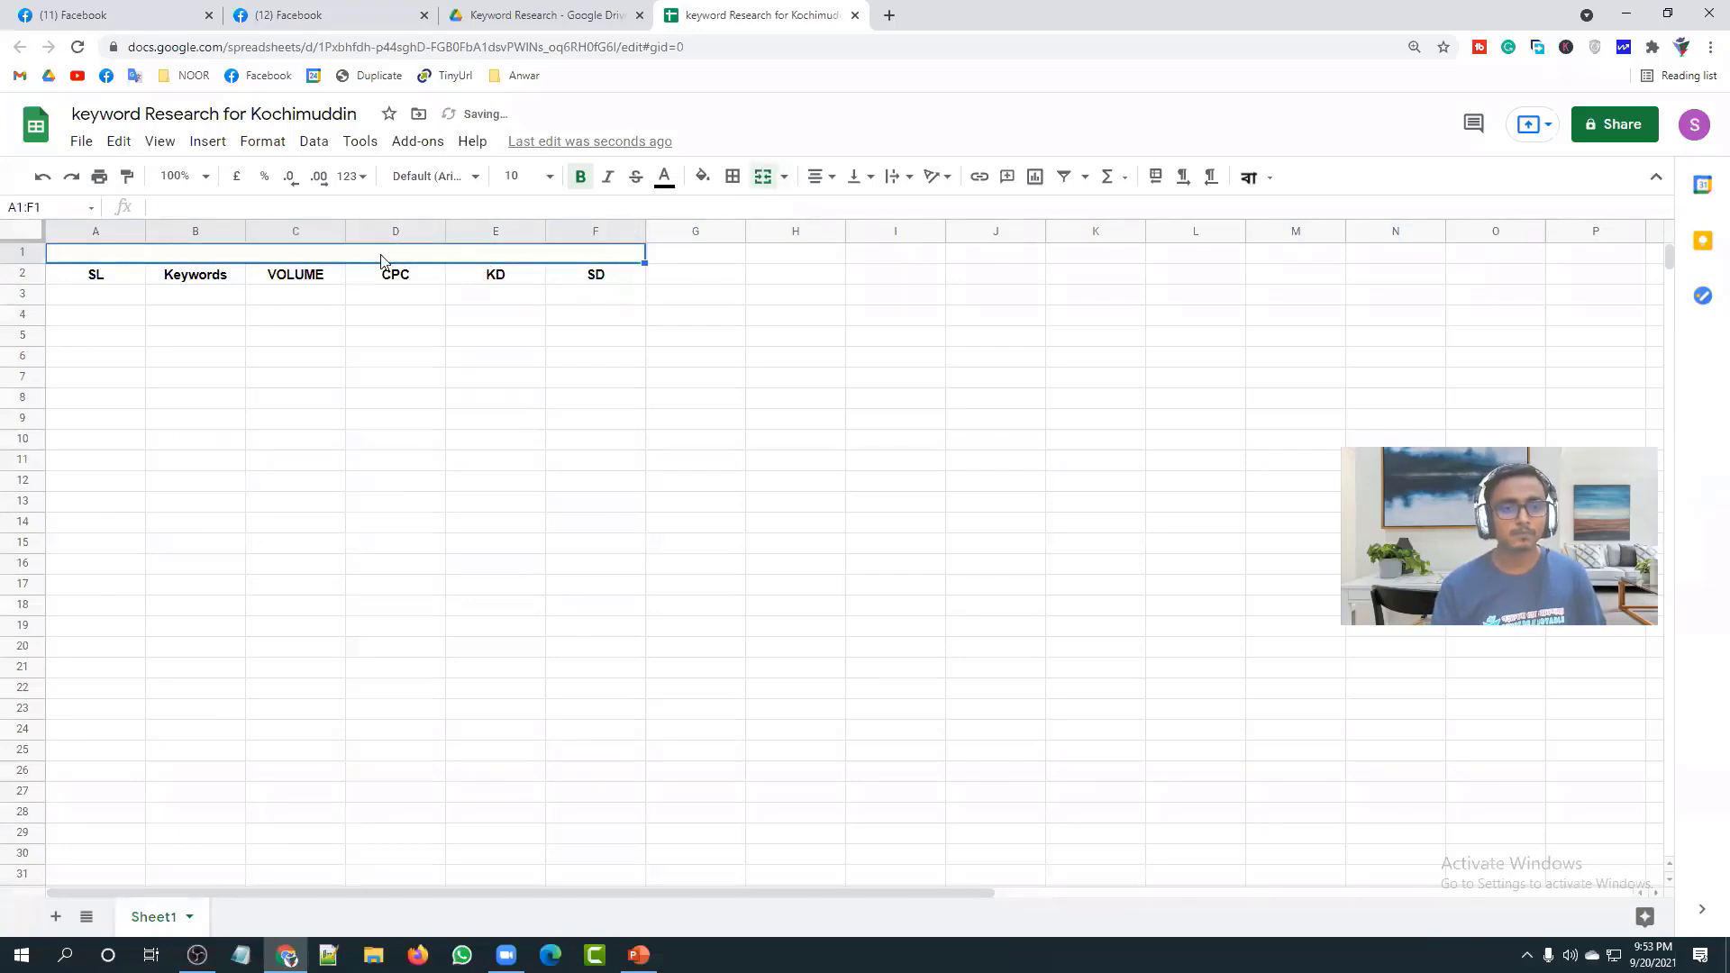
# Step: Enter the title "KEYWORD RESEARCH FOR KOCHIMUDDIN LTD" in the merged cell A1:F1
pyautogui.doubleClick(382, 257)
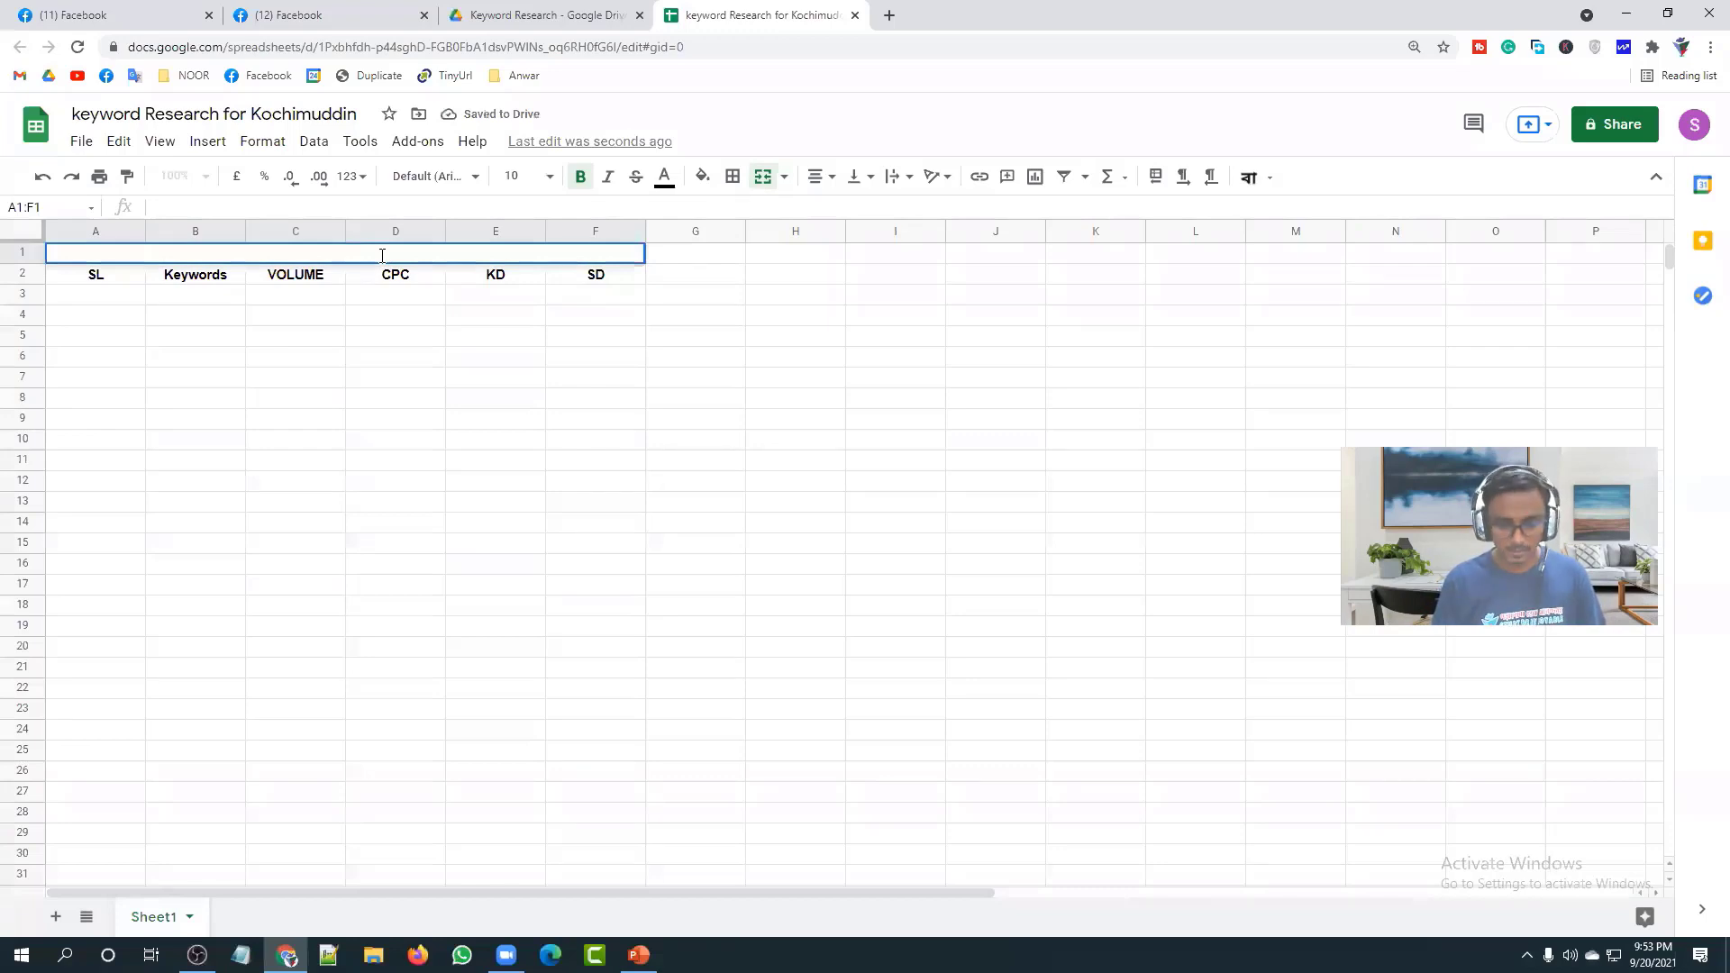
pyautogui.write('KYE')
pyautogui.press('BackSpace')
pyautogui.press('BackSpace')
pyautogui.press('BackSpace')
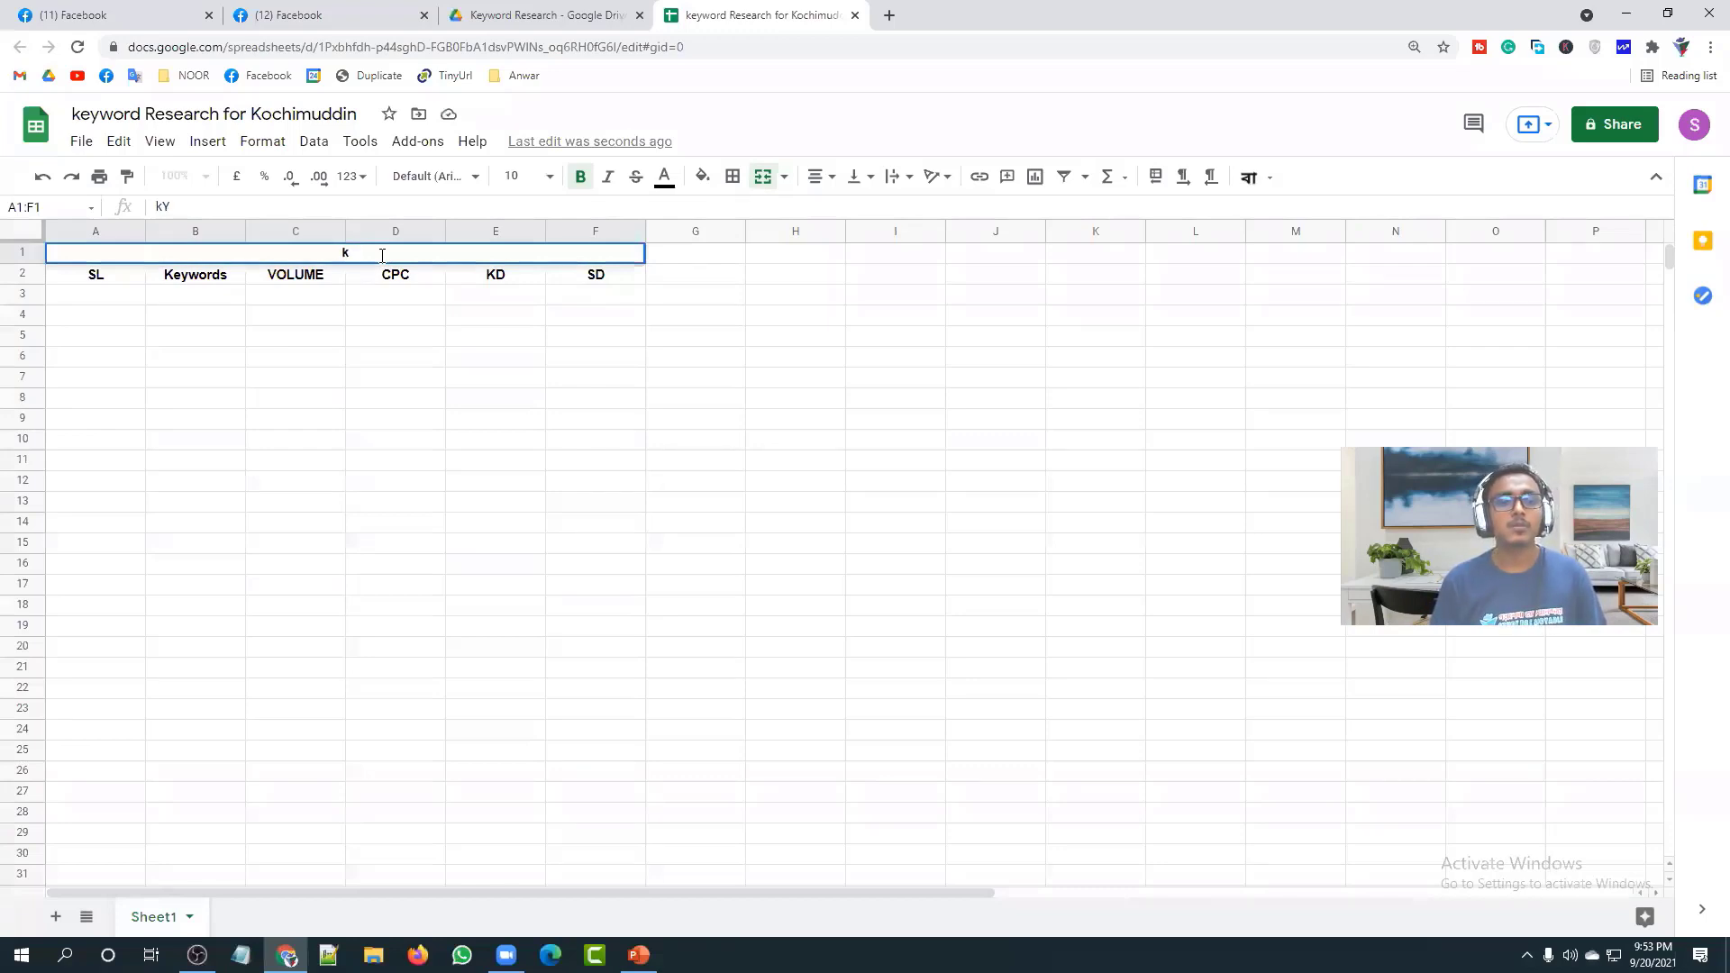
pyautogui.write('KE')
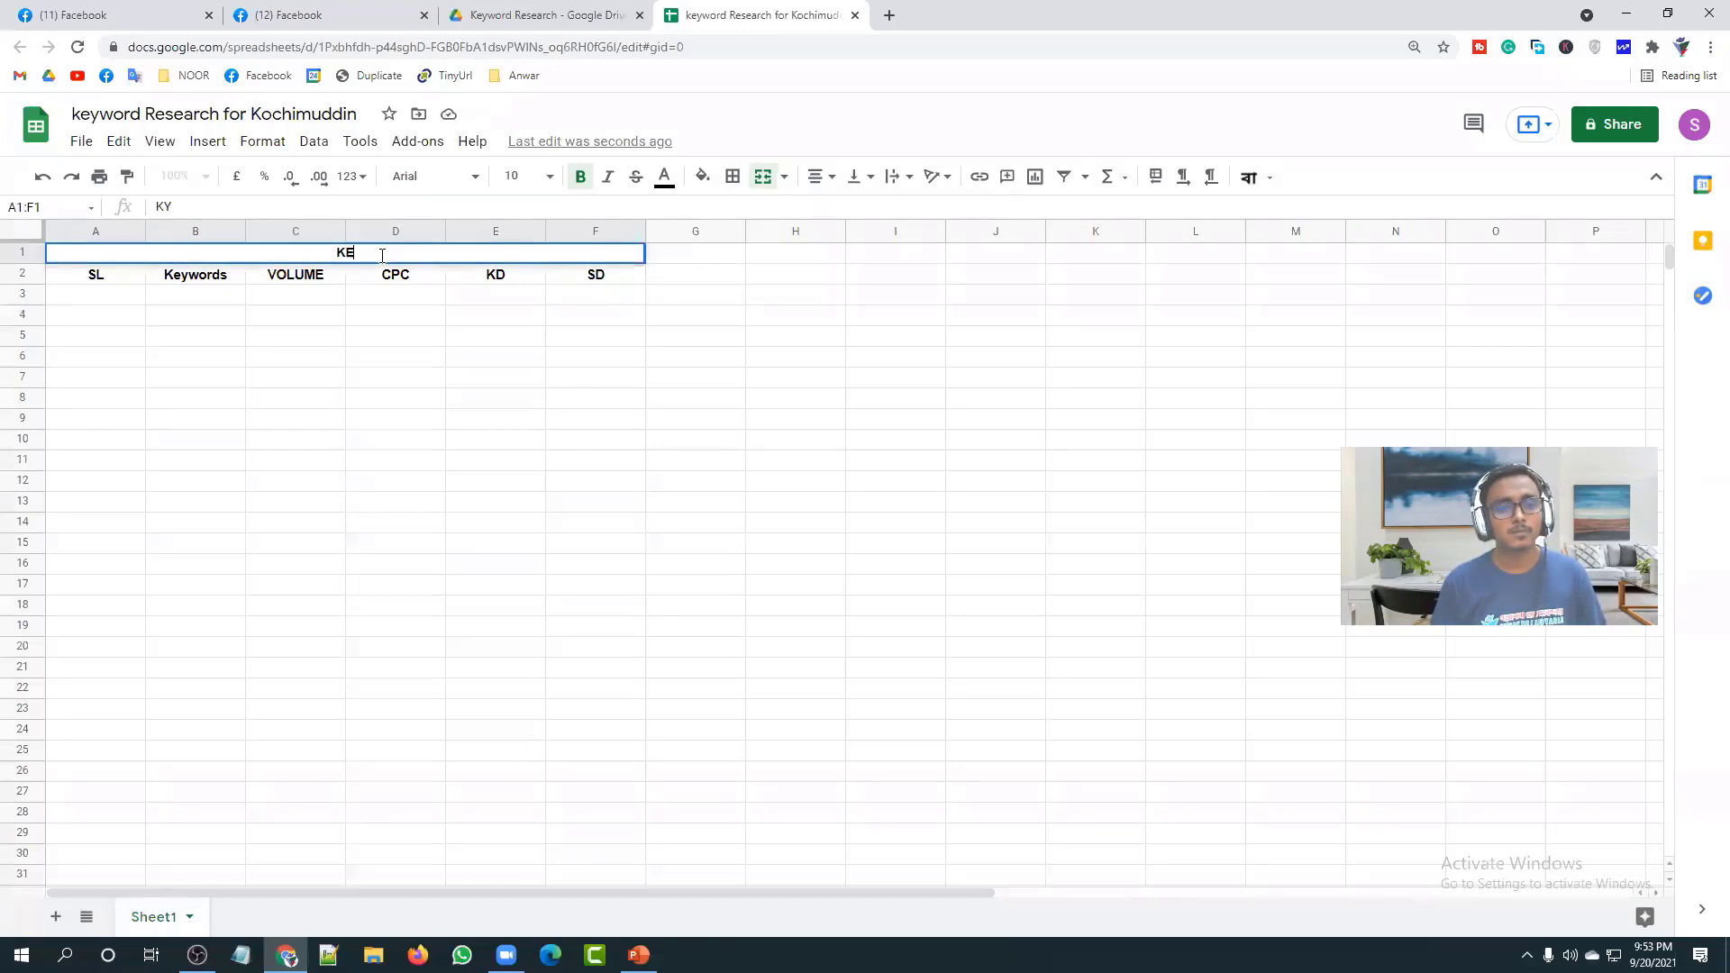
pyautogui.write('YWORD RE')
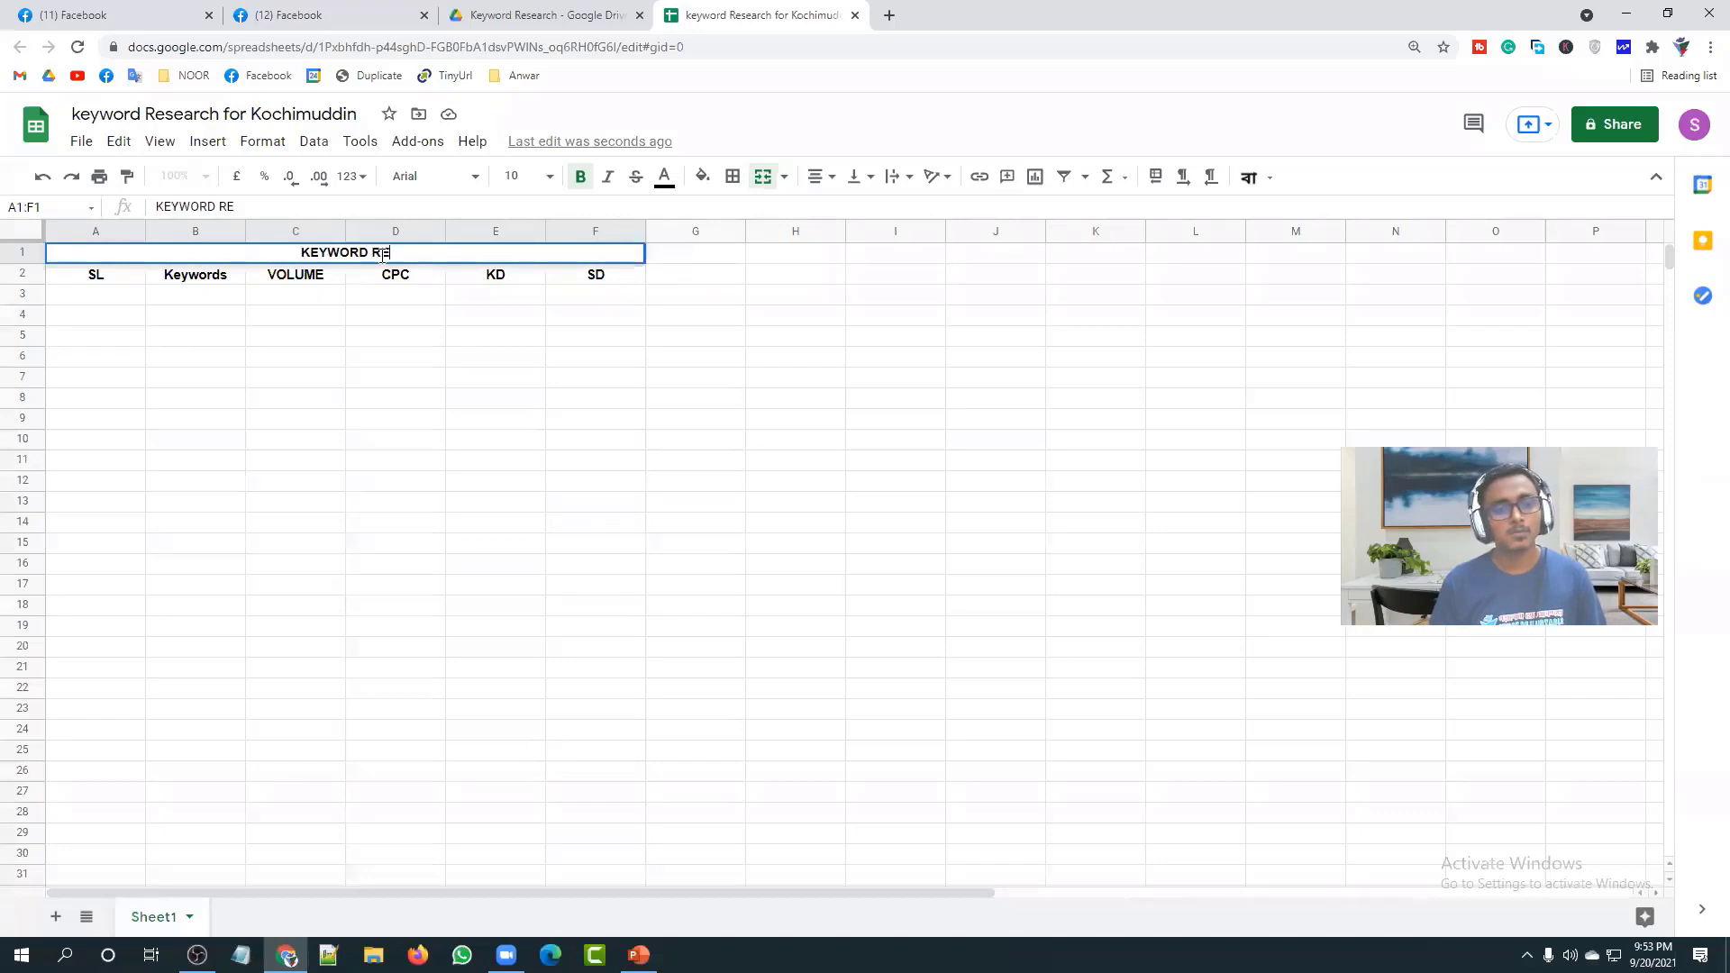
pyautogui.write('SEARCH FOR ')
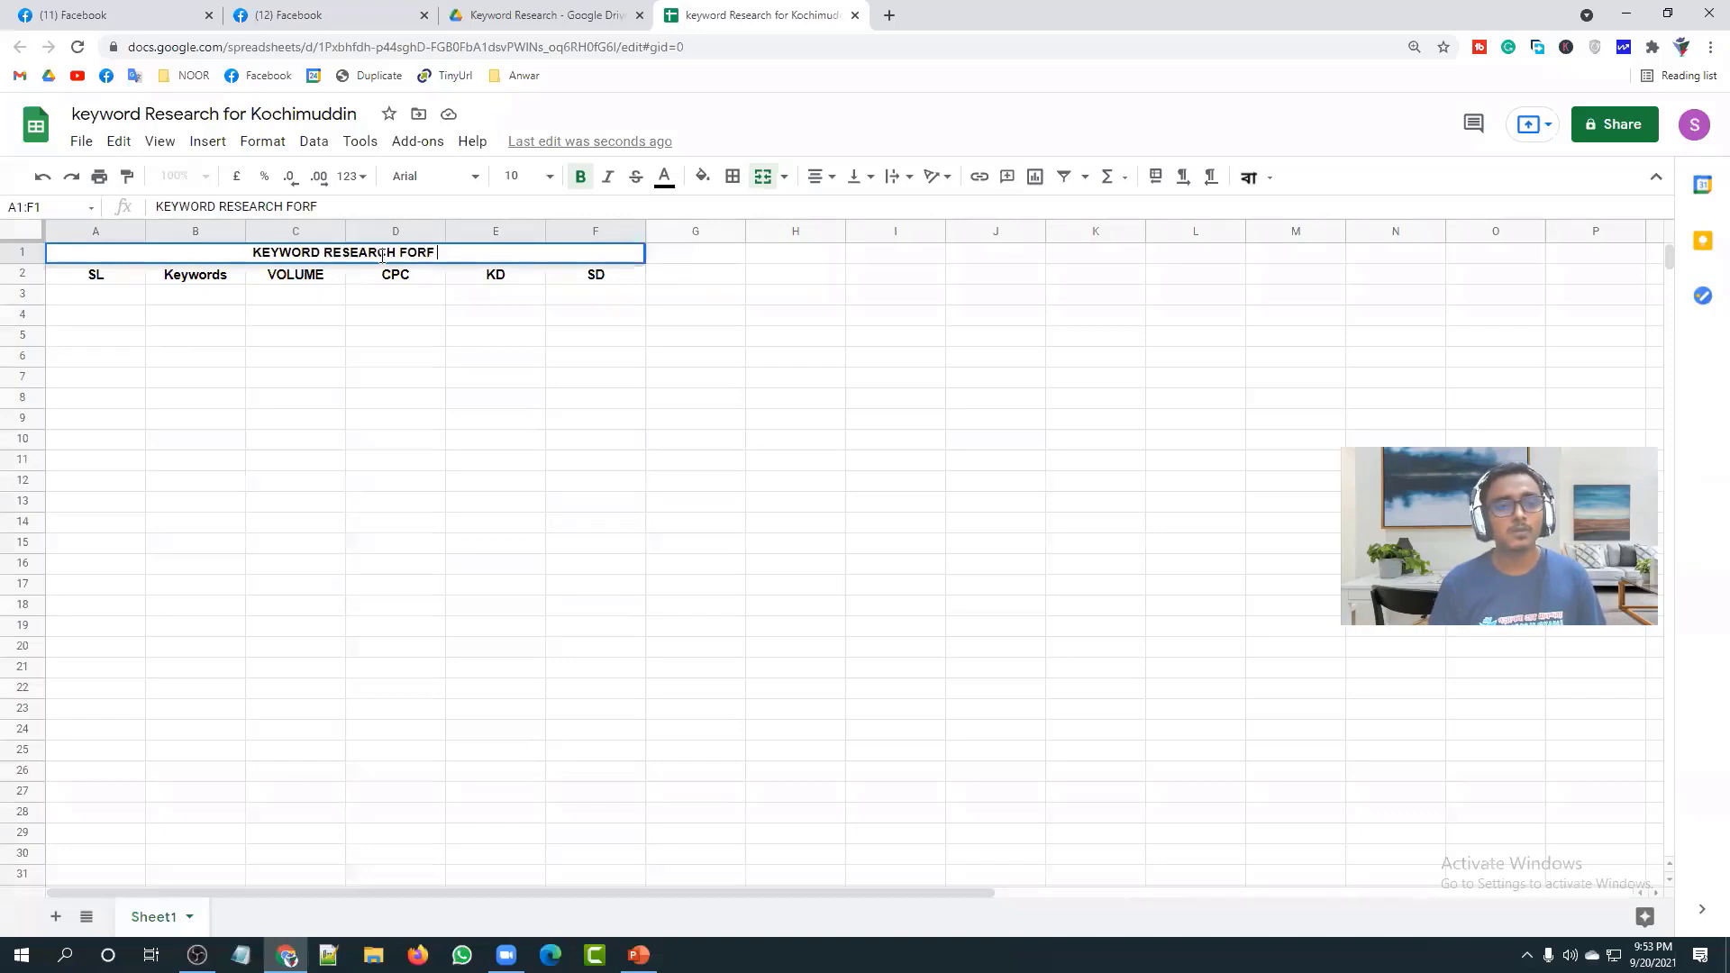
pyautogui.write('KOCHI')
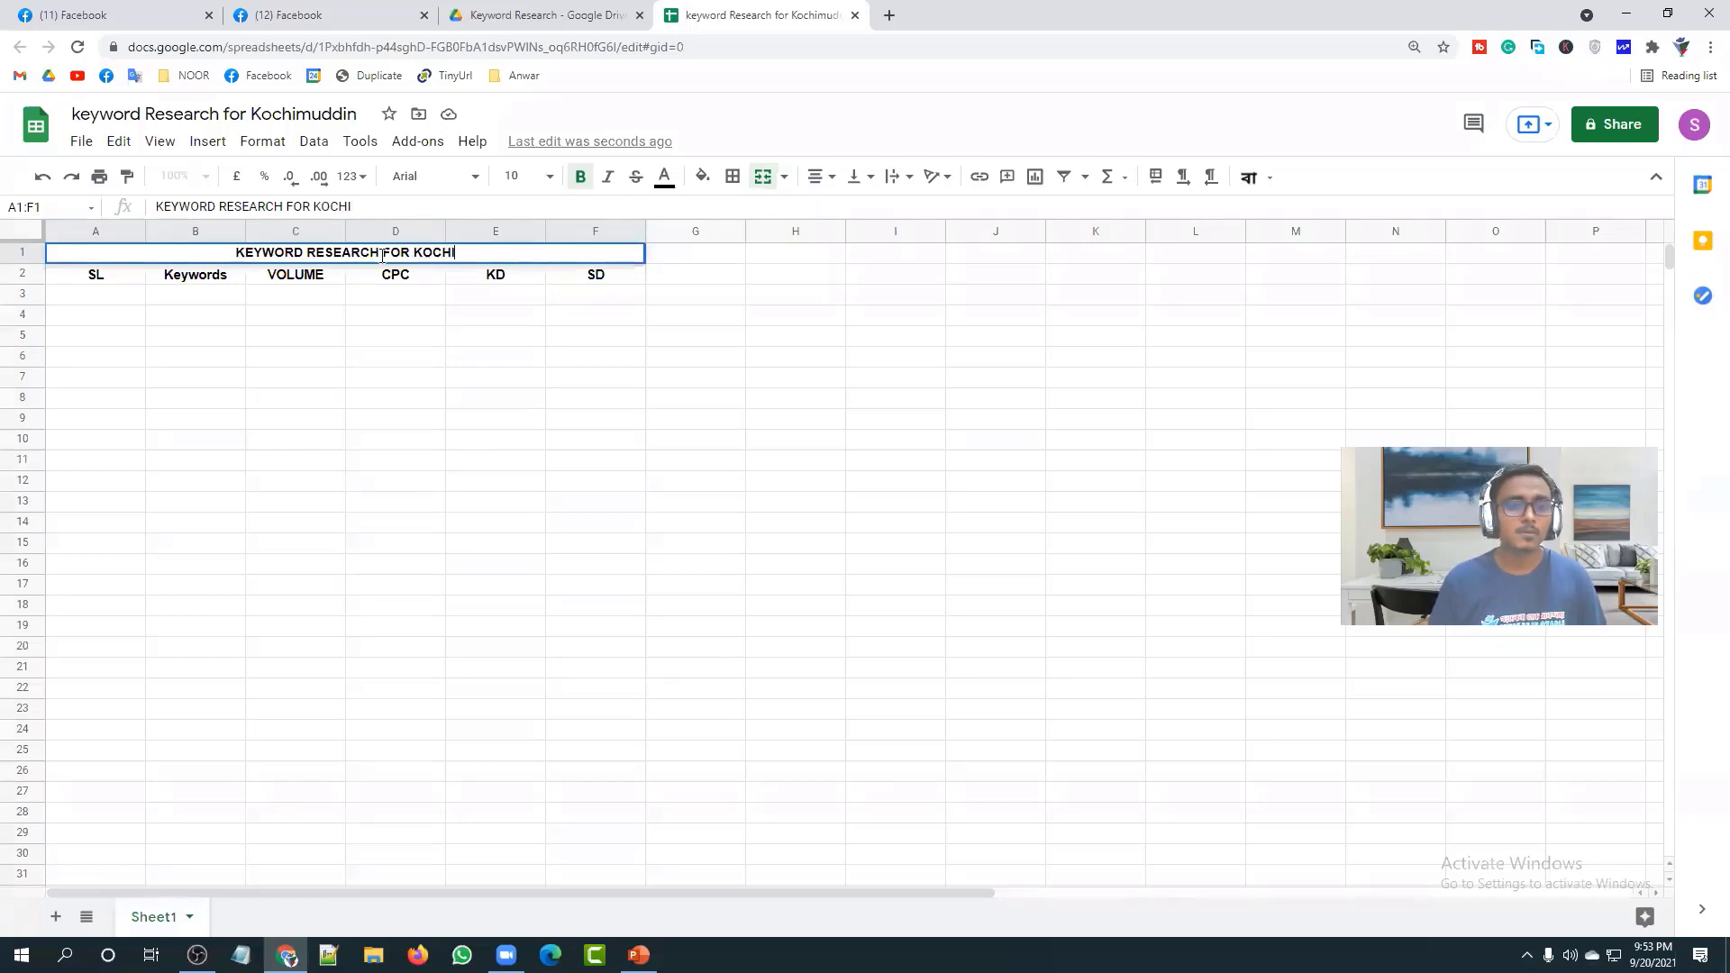
pyautogui.write('MUDDI')
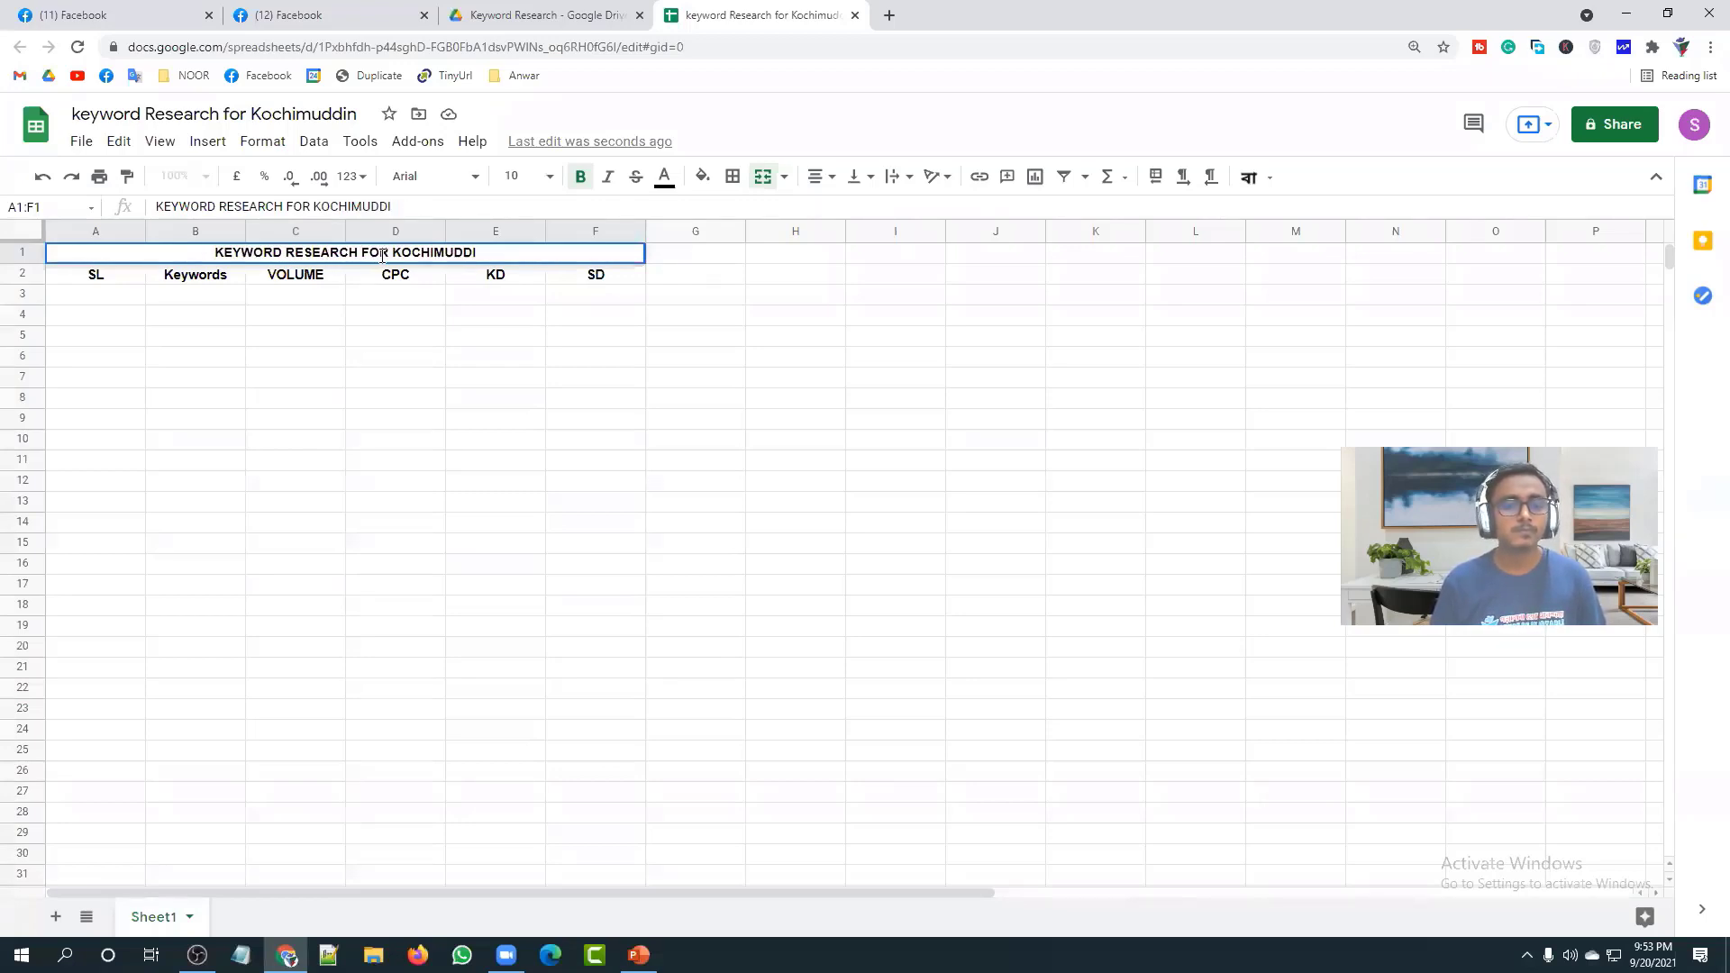
pyautogui.write('N ')
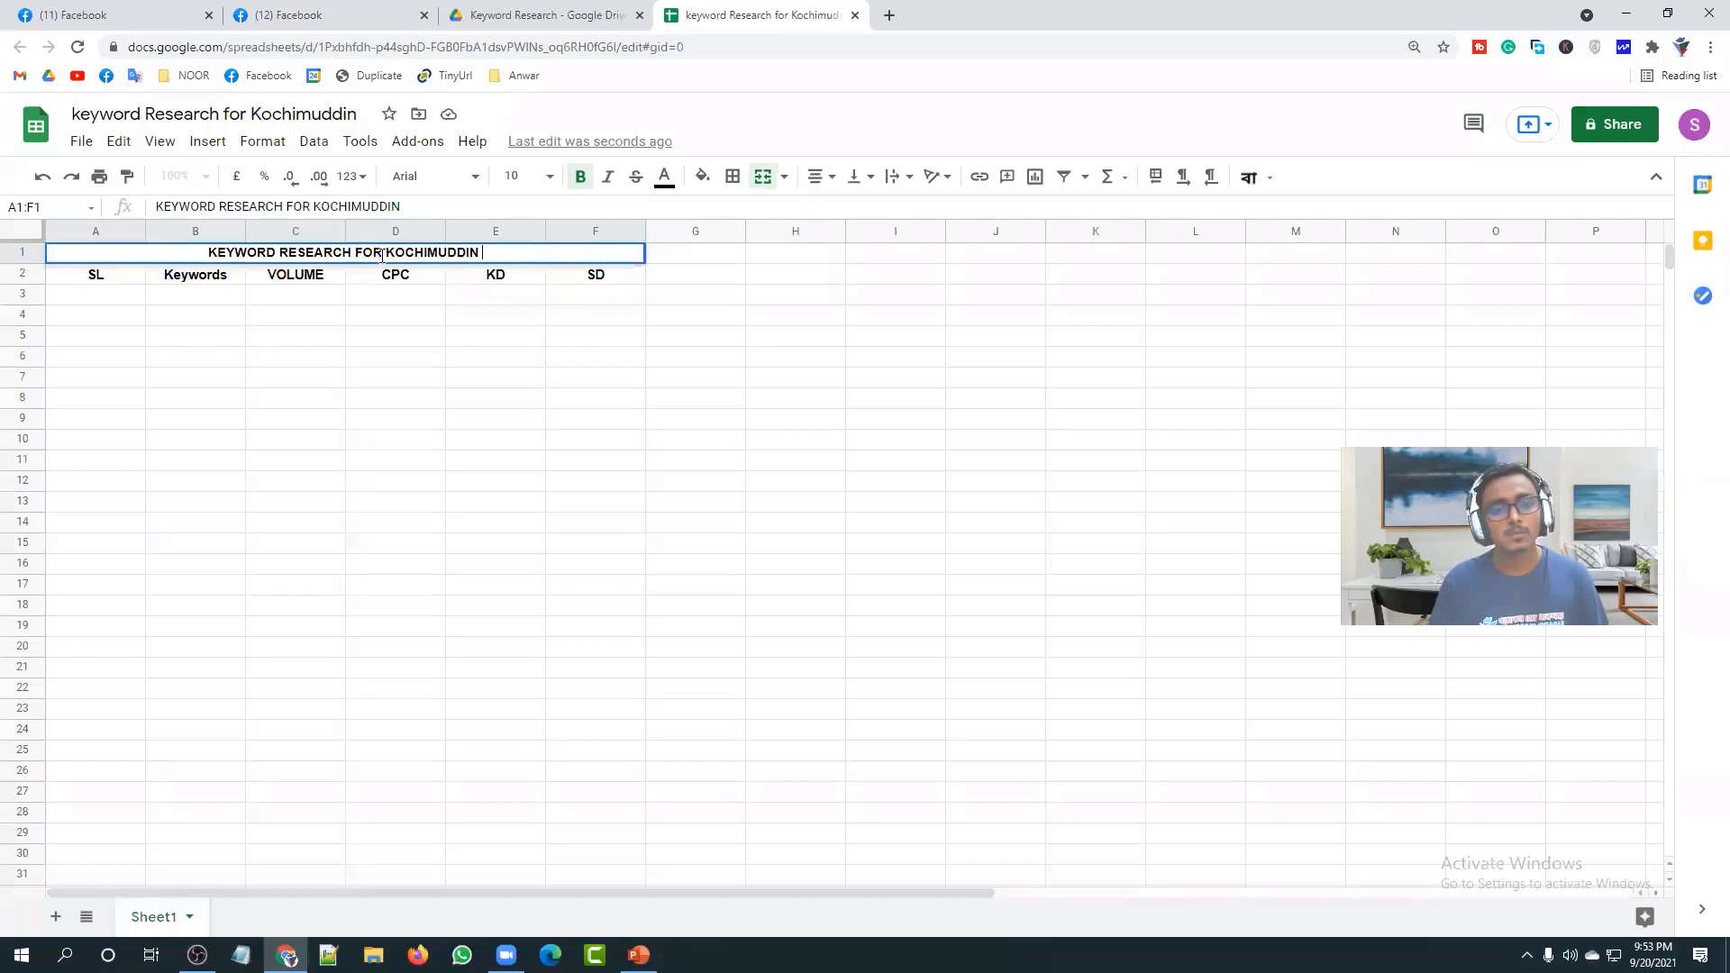
pyautogui.write('LTD')
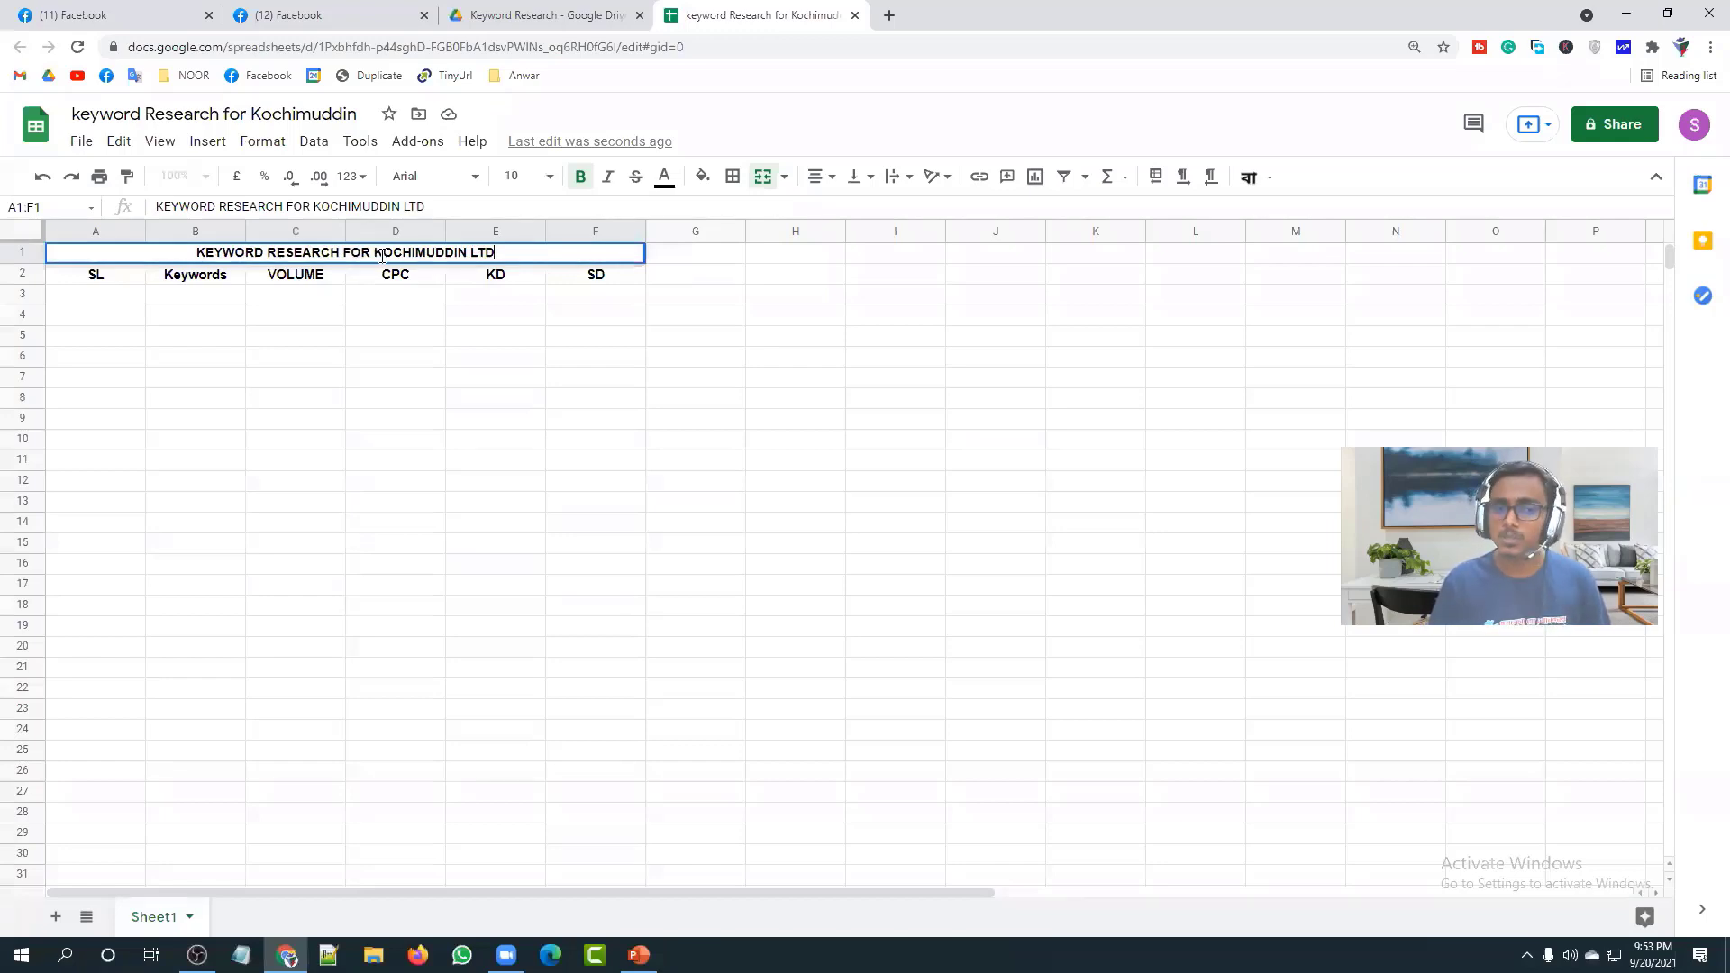
pyautogui.click(375, 405)
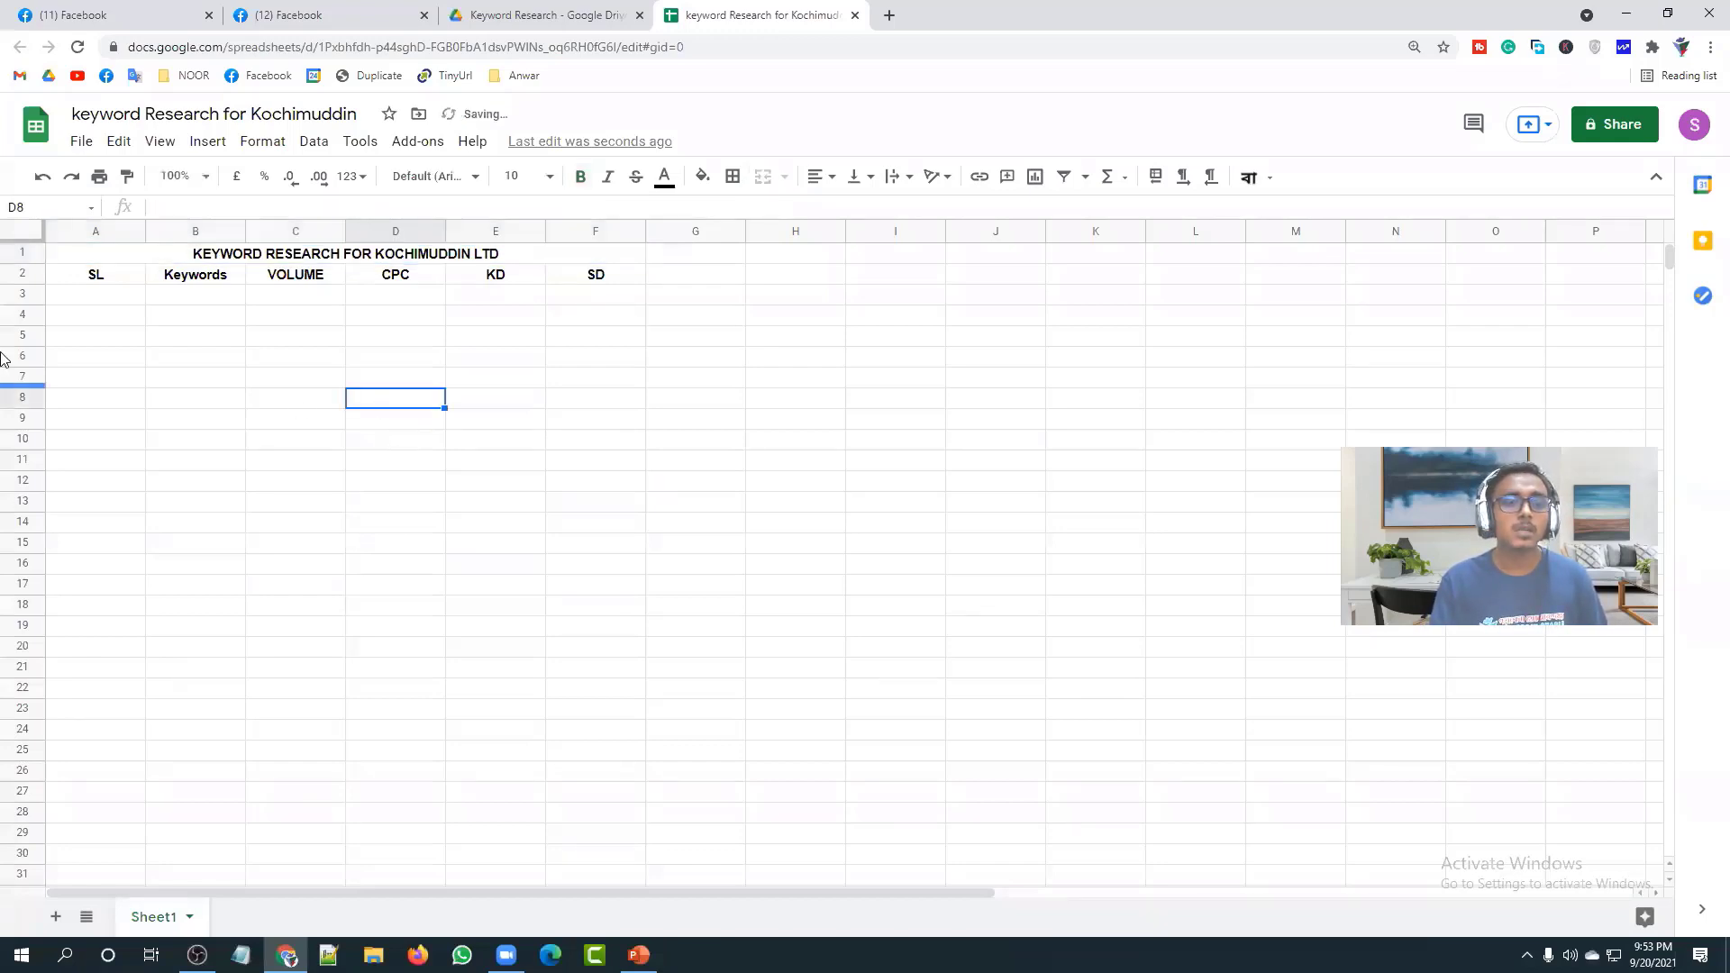
# Step: Insert one empty row between the title and the column headings and merge its cells A2 to F2
pyautogui.click(11, 272)
pyautogui.rightClick(11, 273)
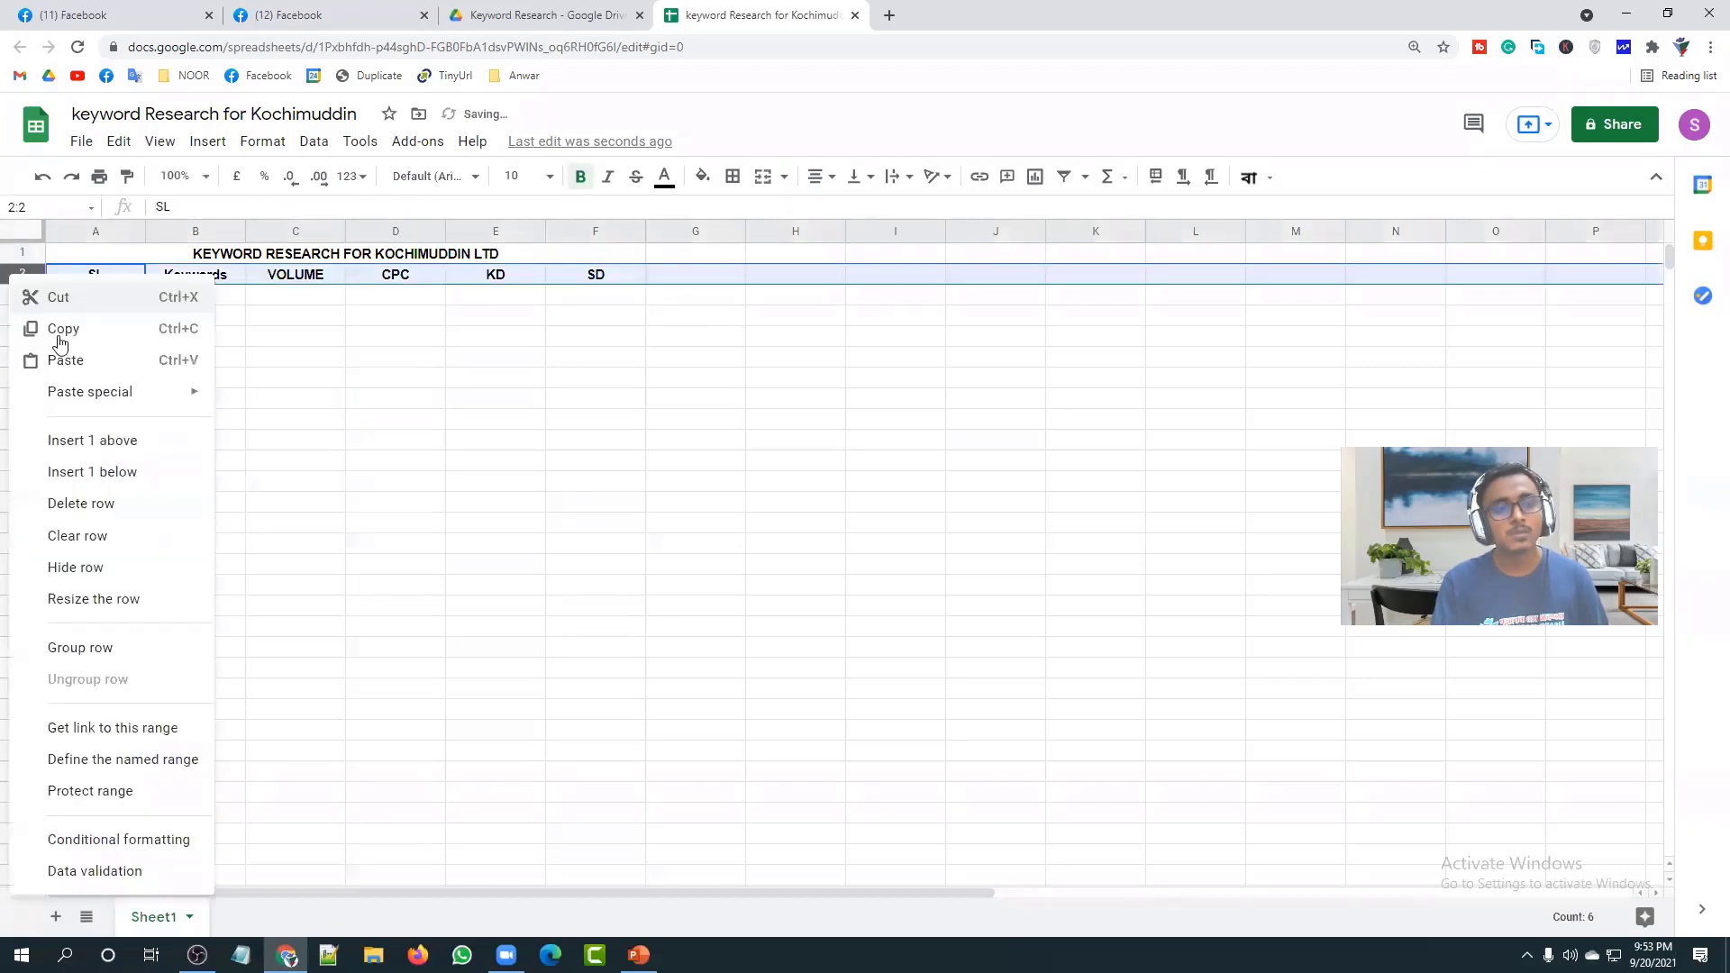
pyautogui.click(63, 443)
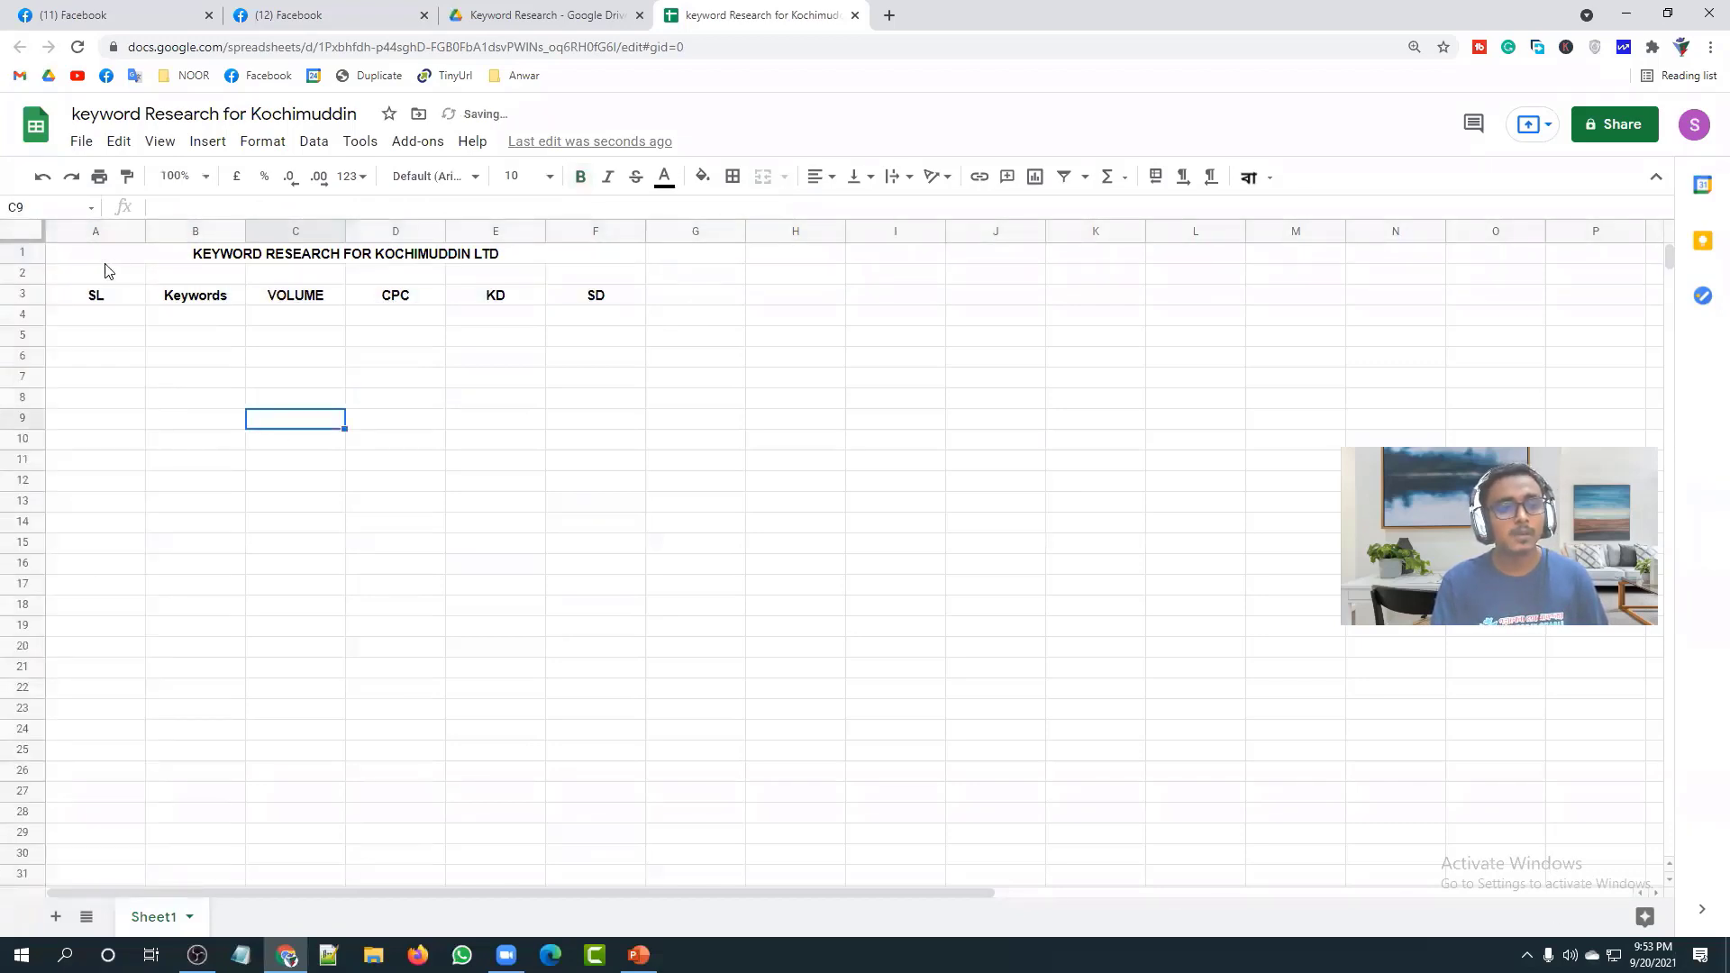
pyautogui.moveTo(97, 274); pyautogui.dragTo(580, 278)
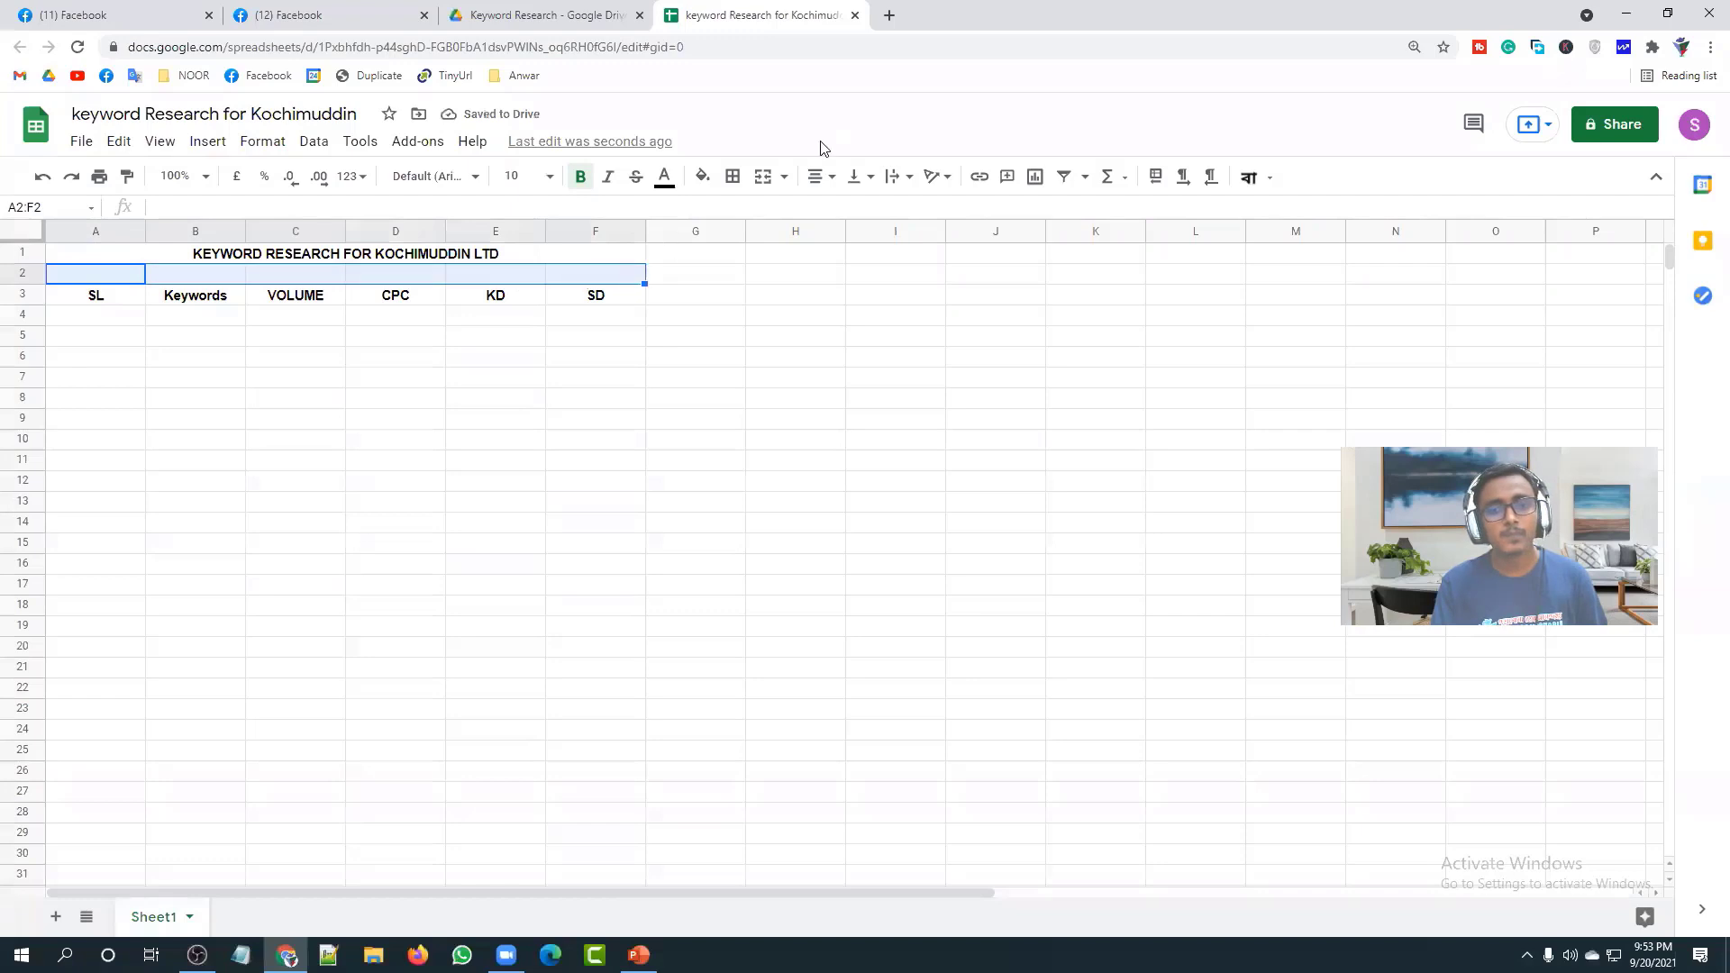
pyautogui.click(762, 178)
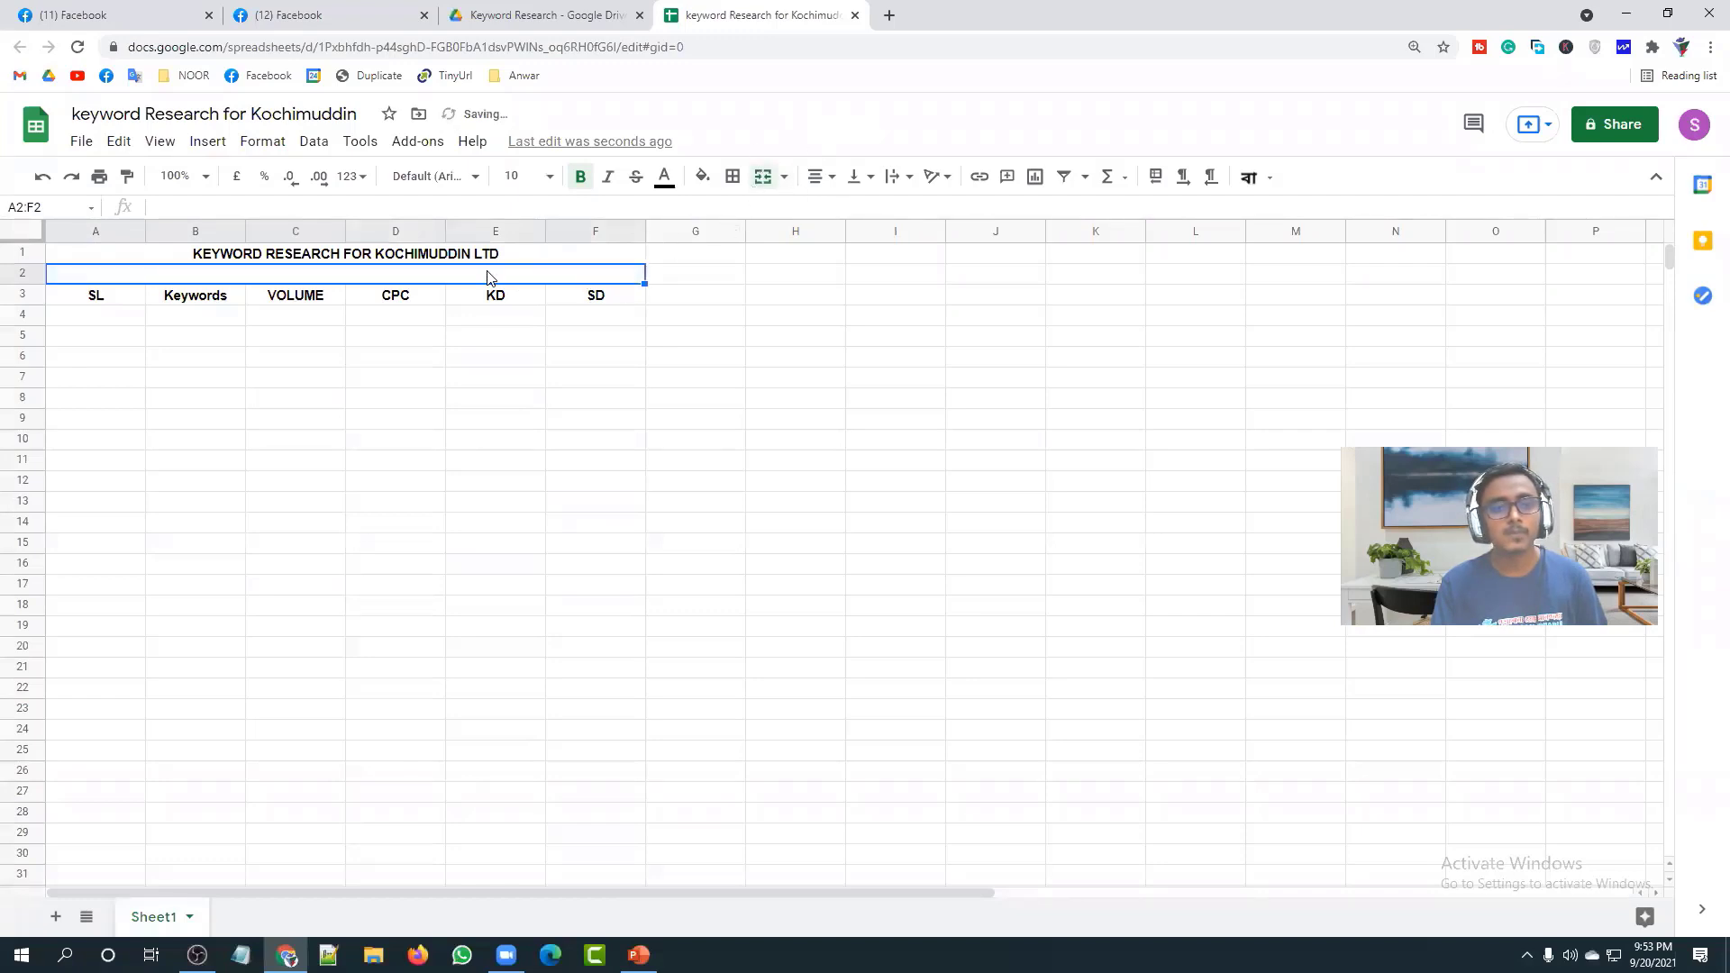
# Step: Enter "TOPIC: HOME DECORATION" in the merged cell A2:F2 below the title
pyautogui.doubleClick(475, 274)
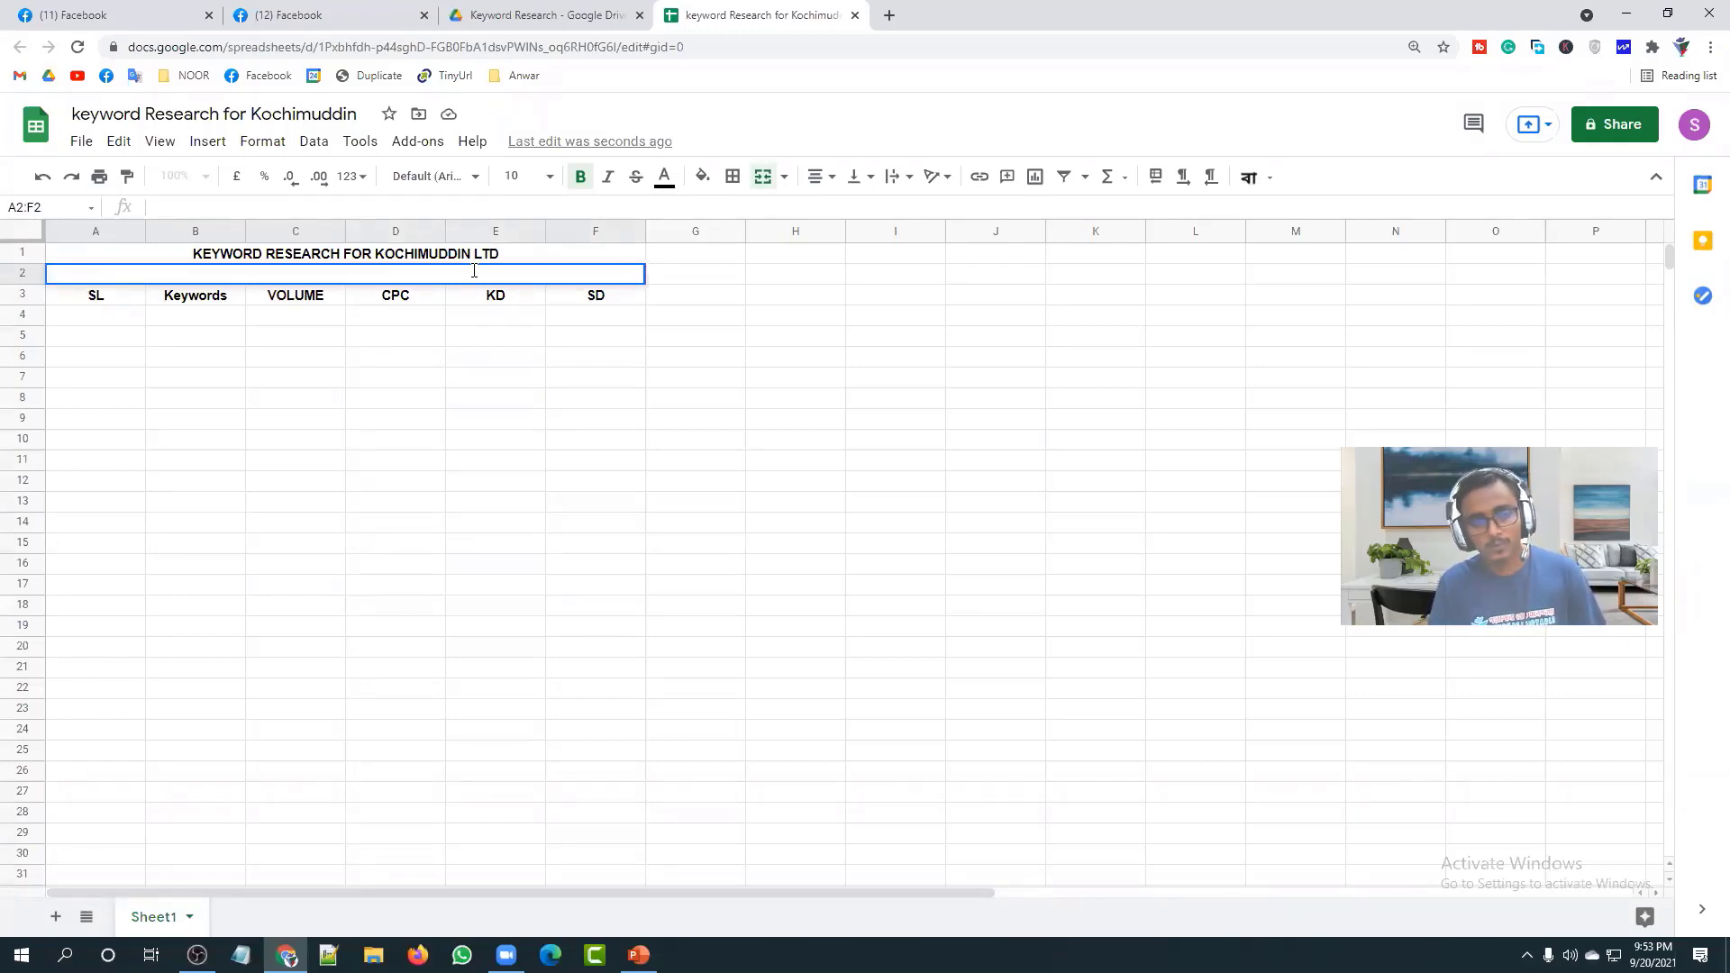
pyautogui.write('TOP')
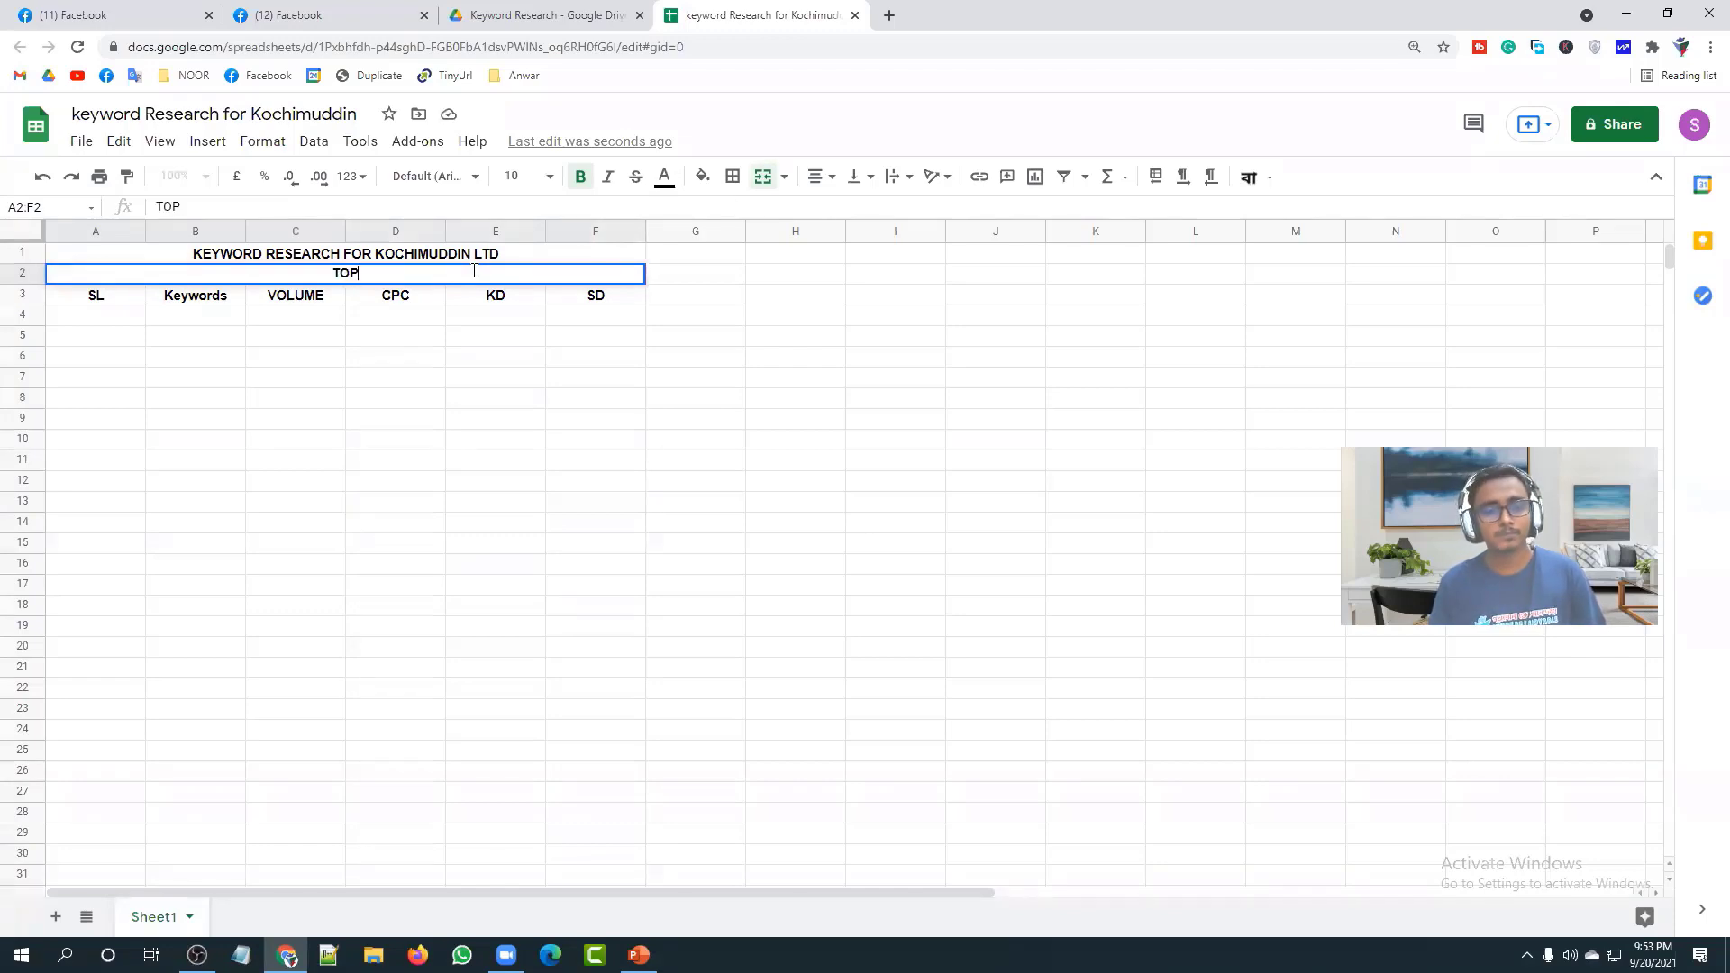
pyautogui.write('IC:')
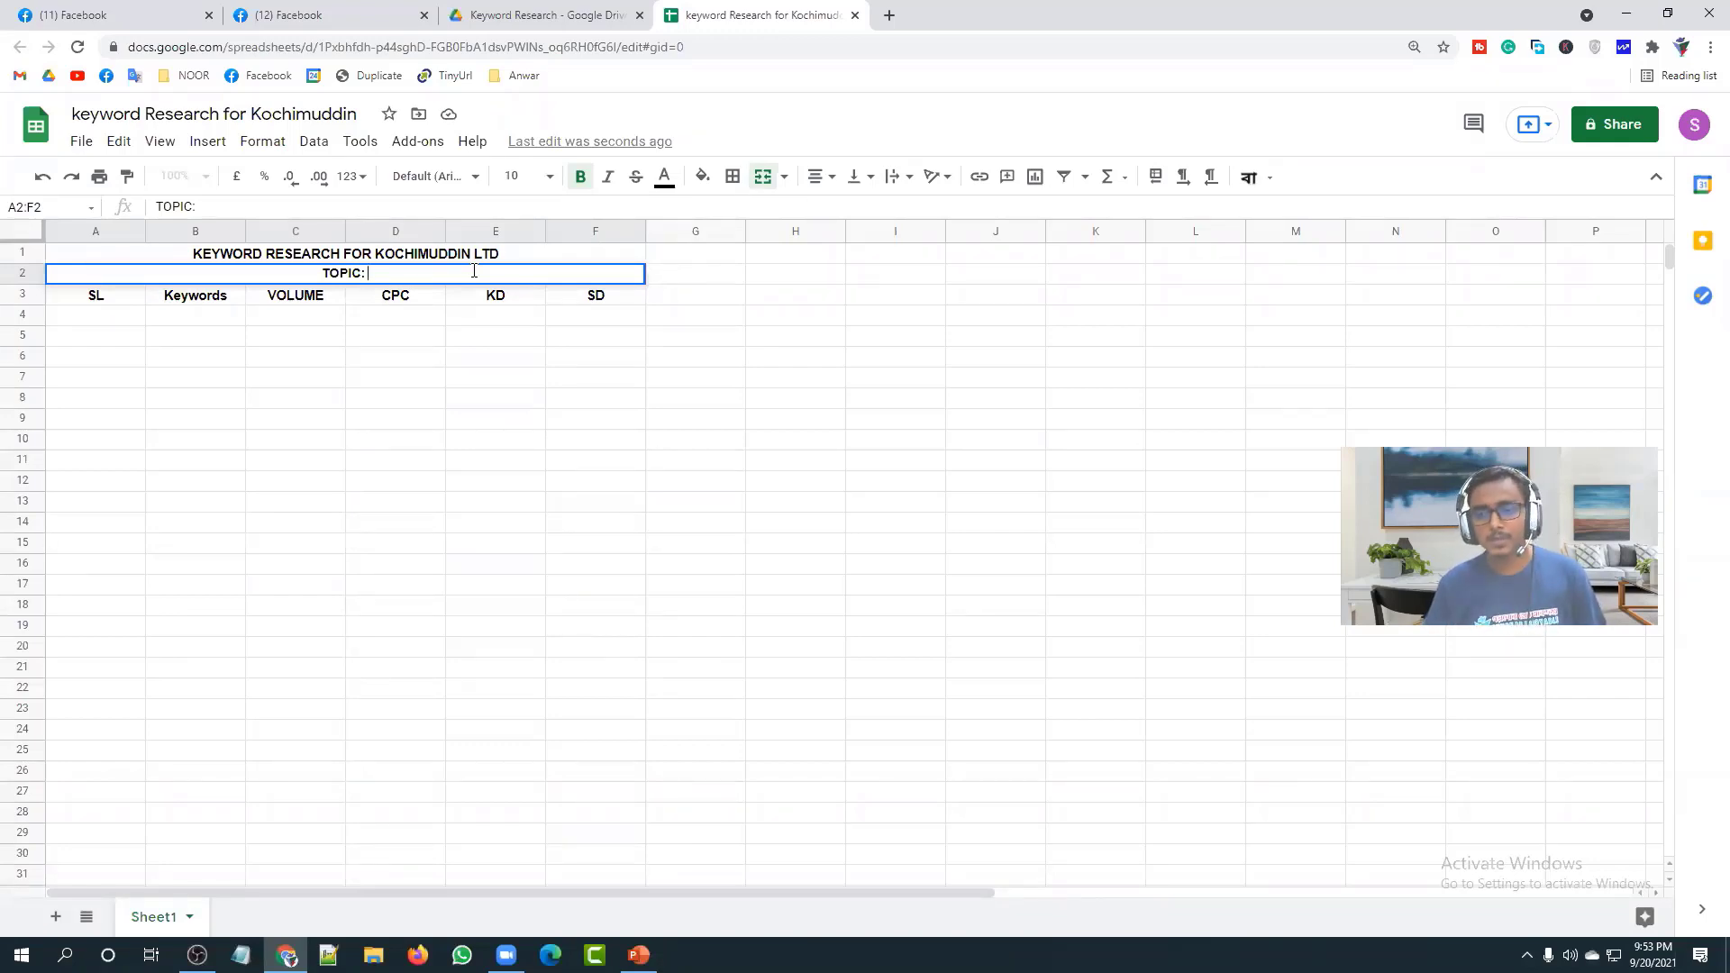
pyautogui.write('HO')
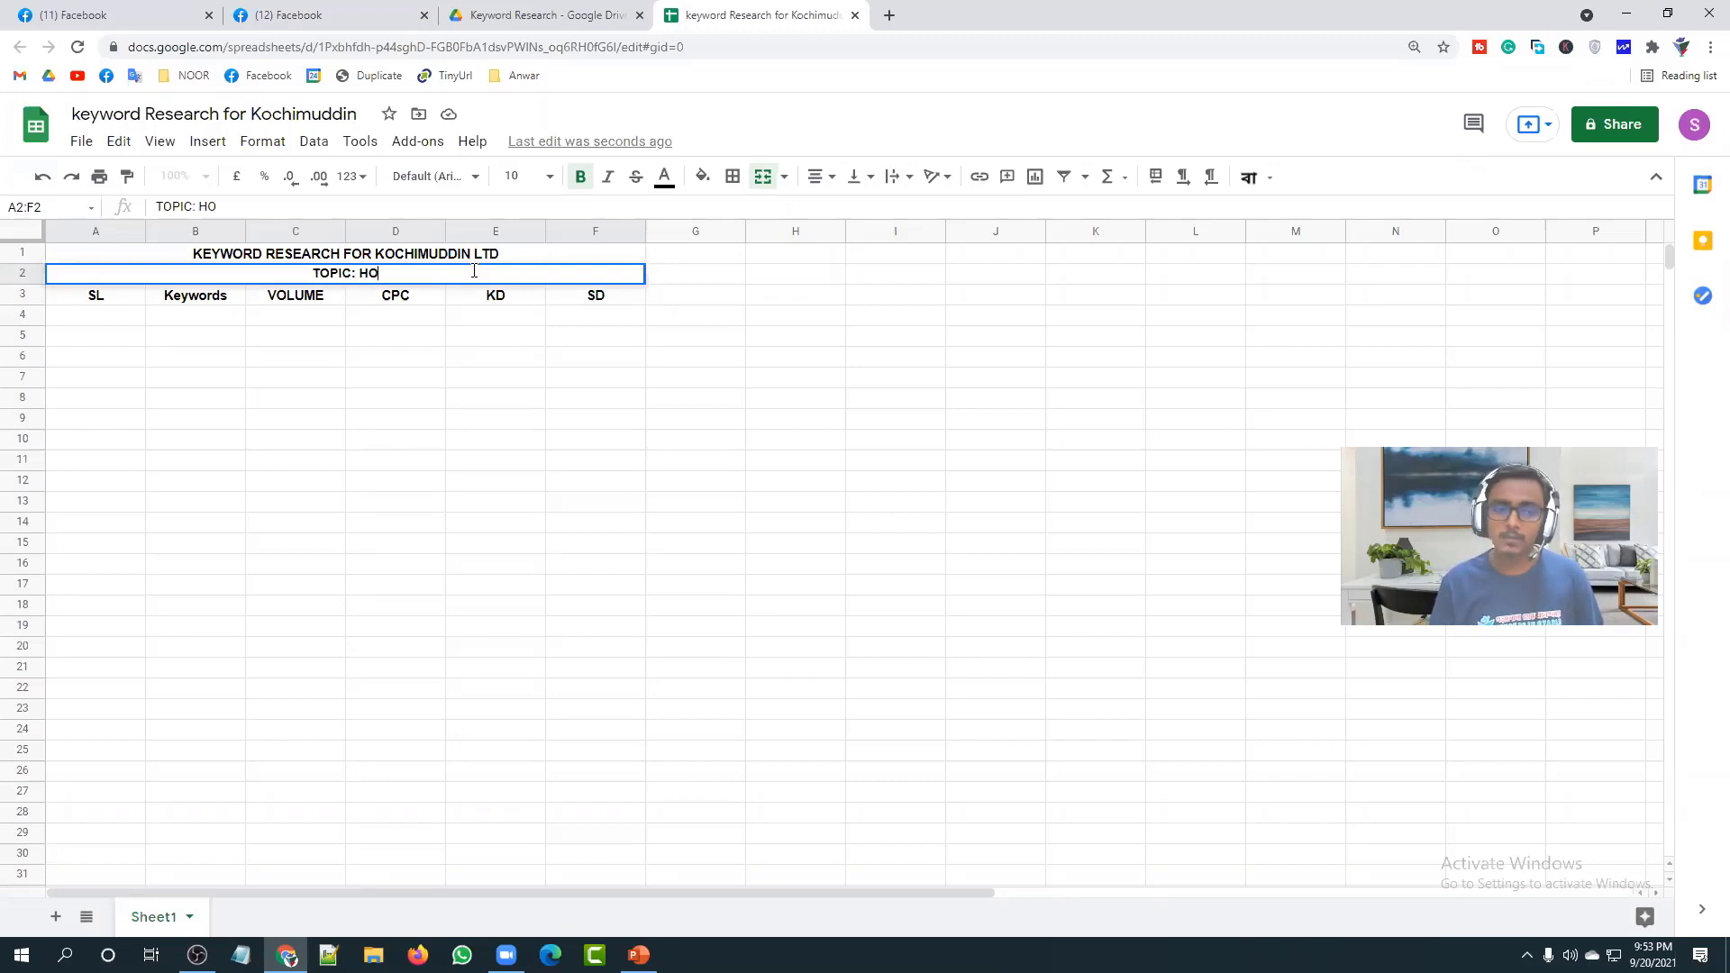
pyautogui.write('ME DECORATION')
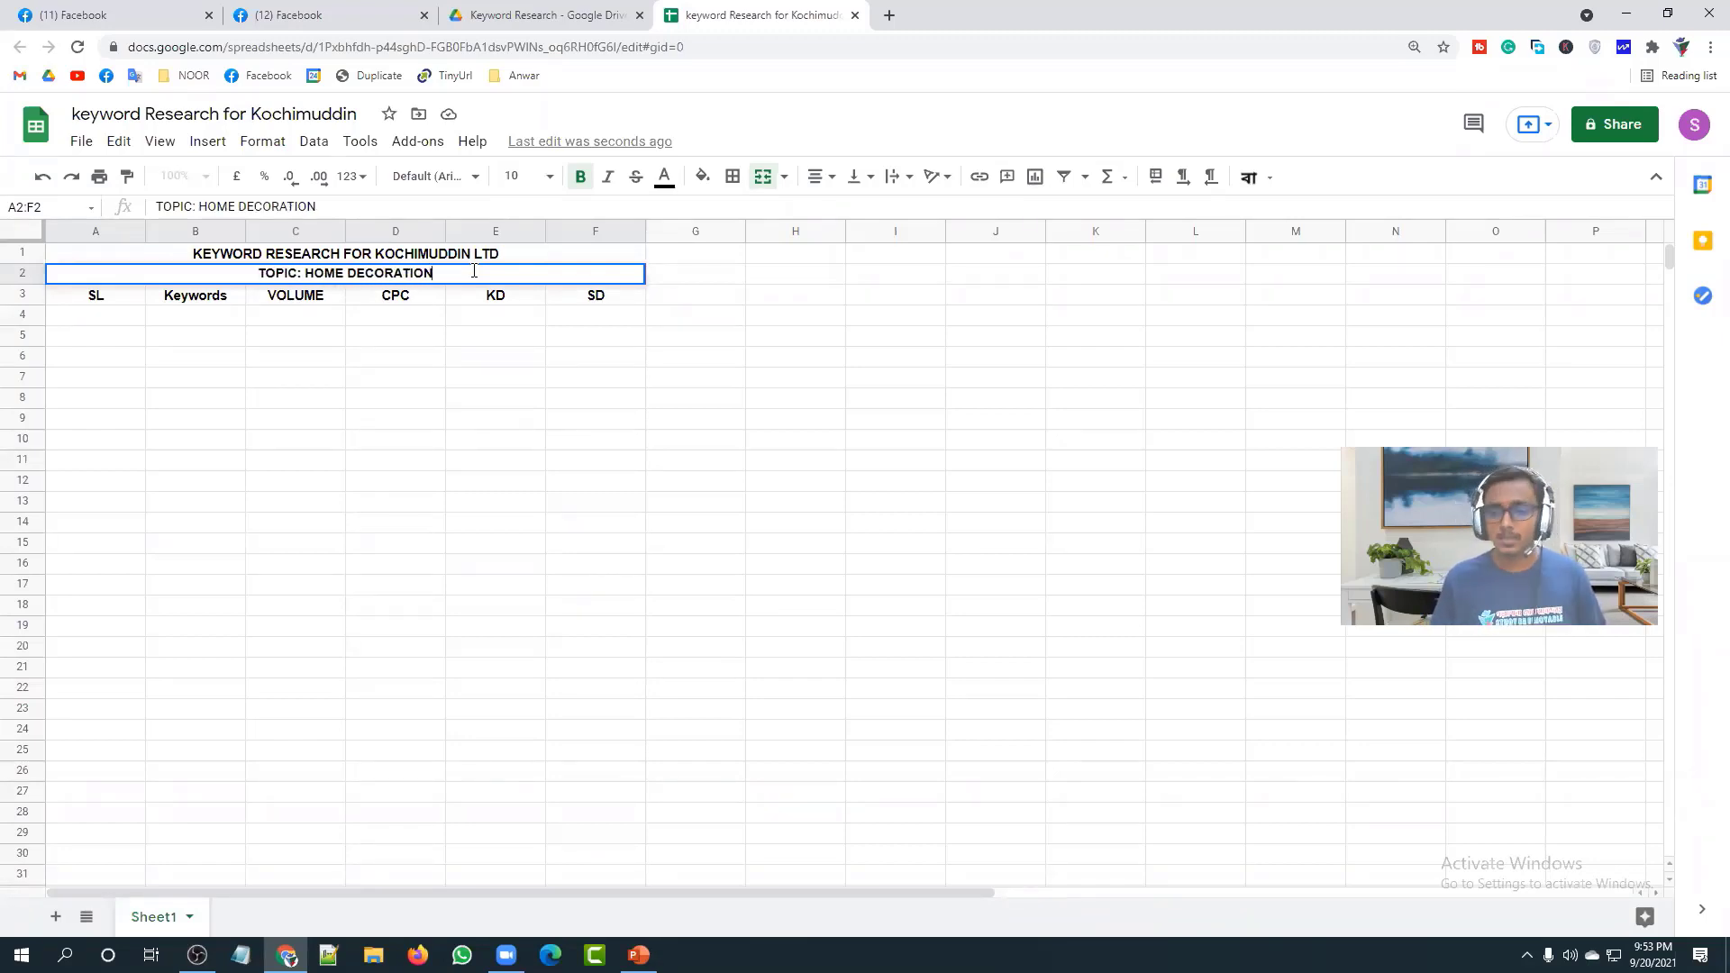
pyautogui.moveTo(487, 356); pyautogui.dragTo(487, 370)
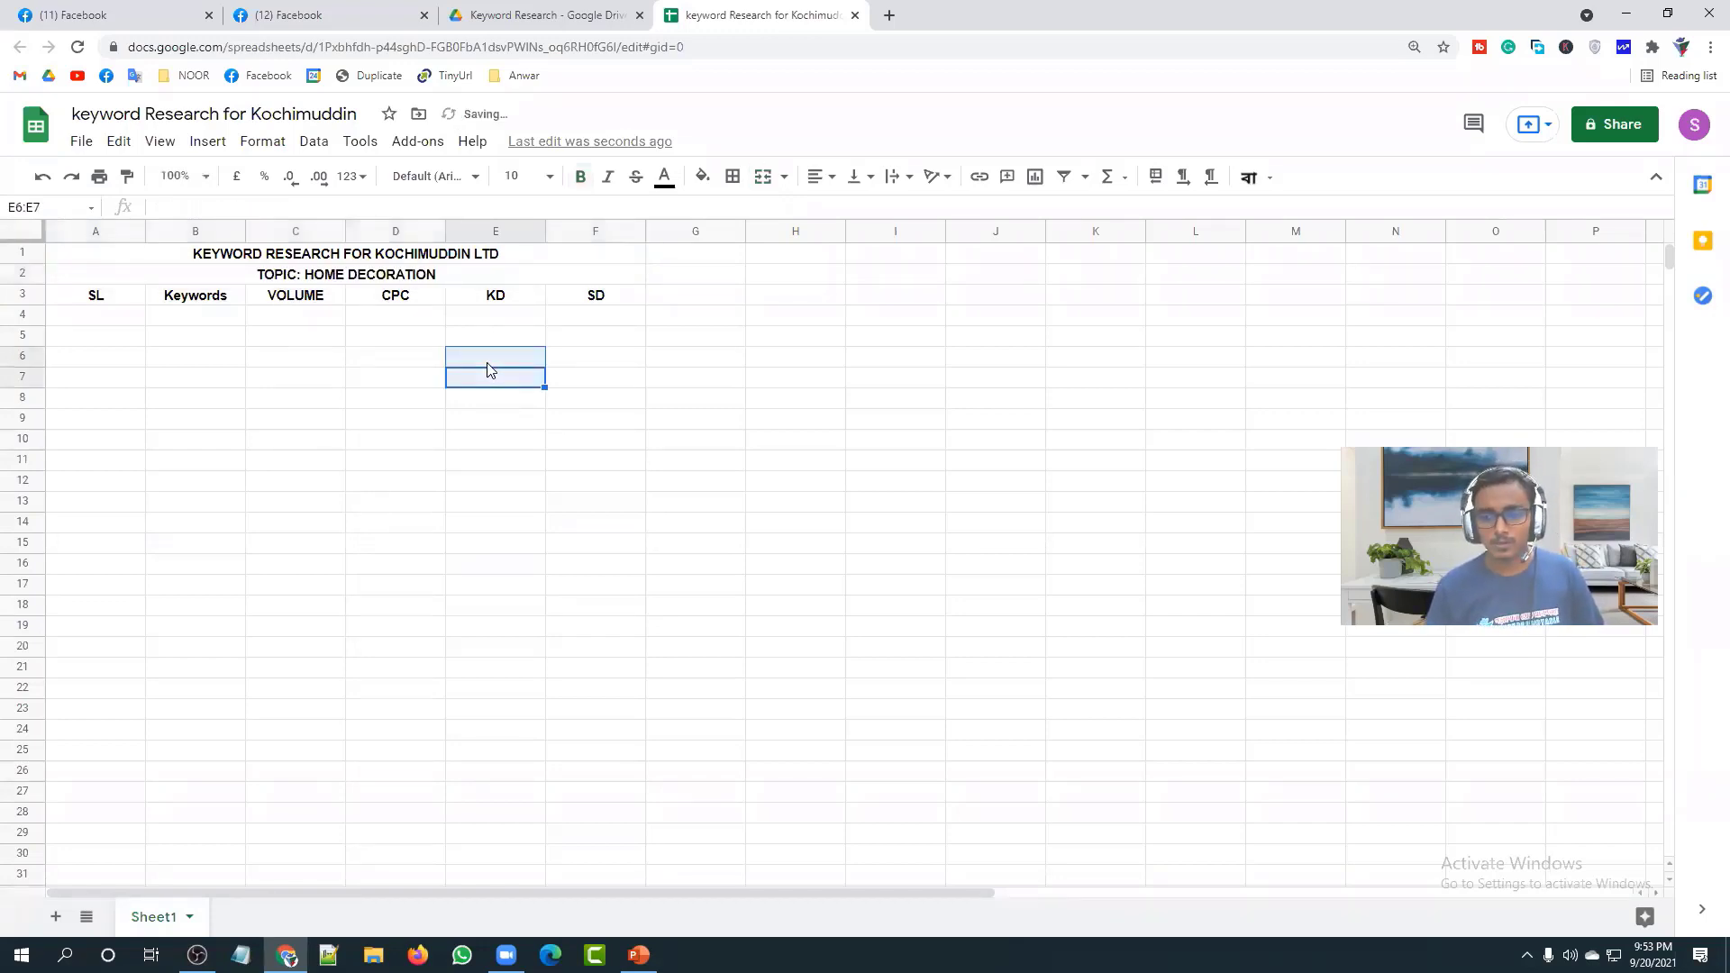
pyautogui.click(33, 272)
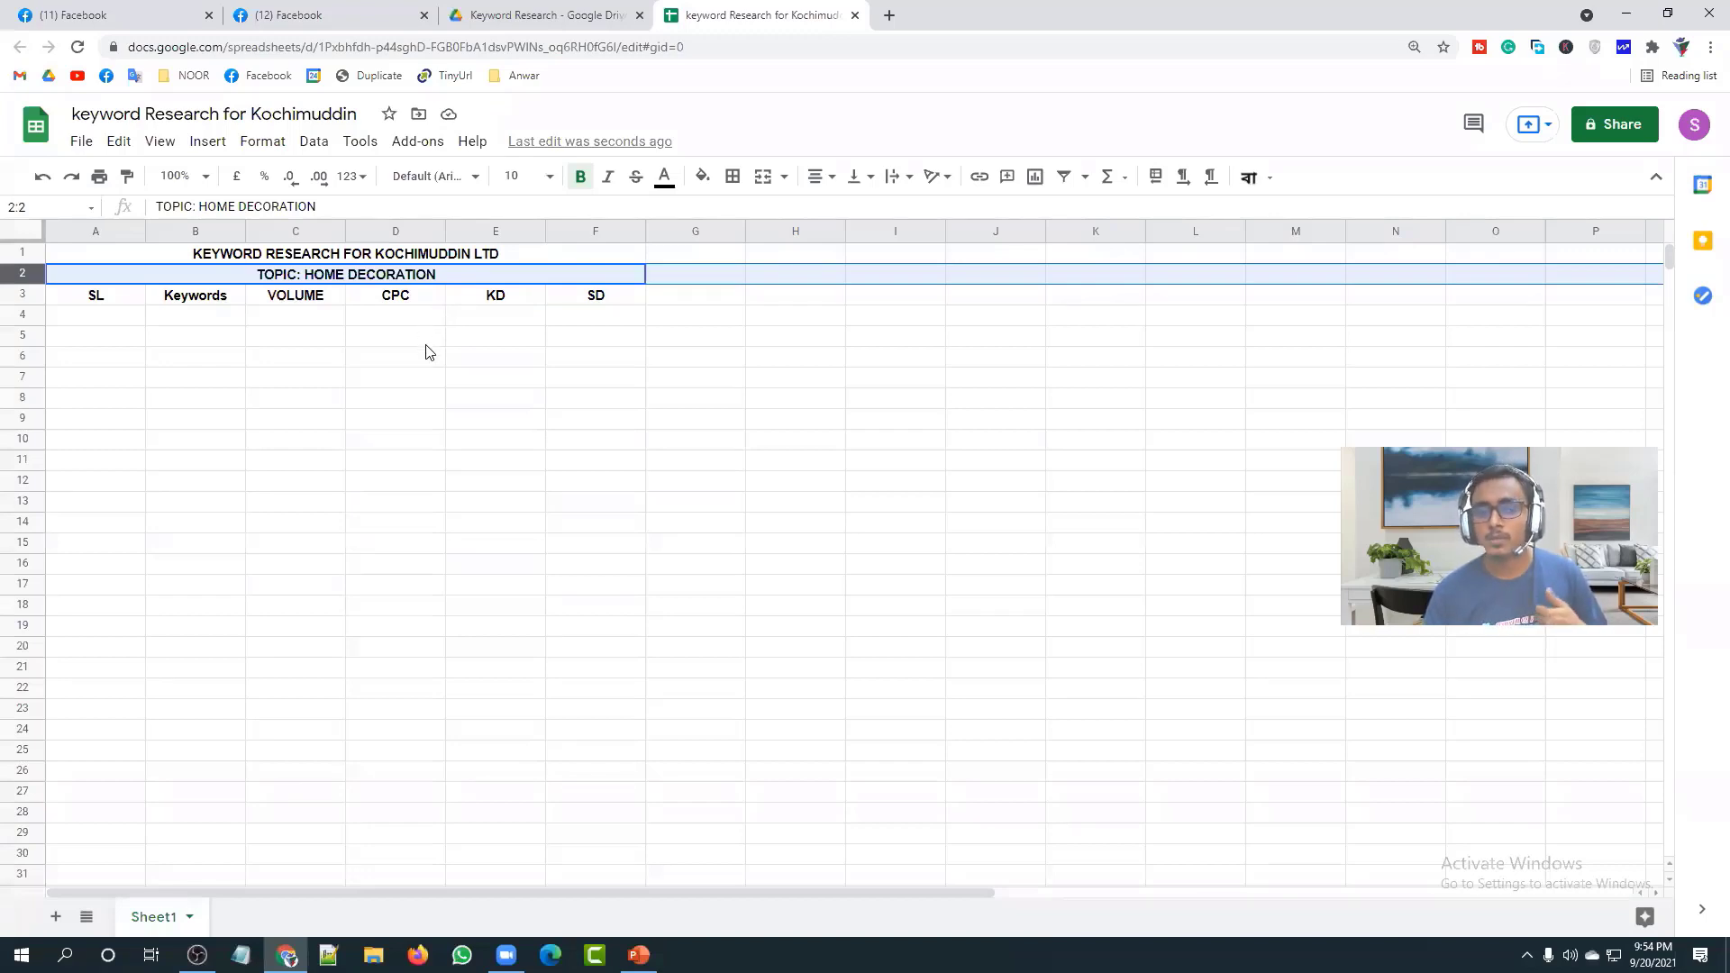
pyautogui.click(707, 253)
pyautogui.moveTo(709, 253); pyautogui.dragTo(892, 277)
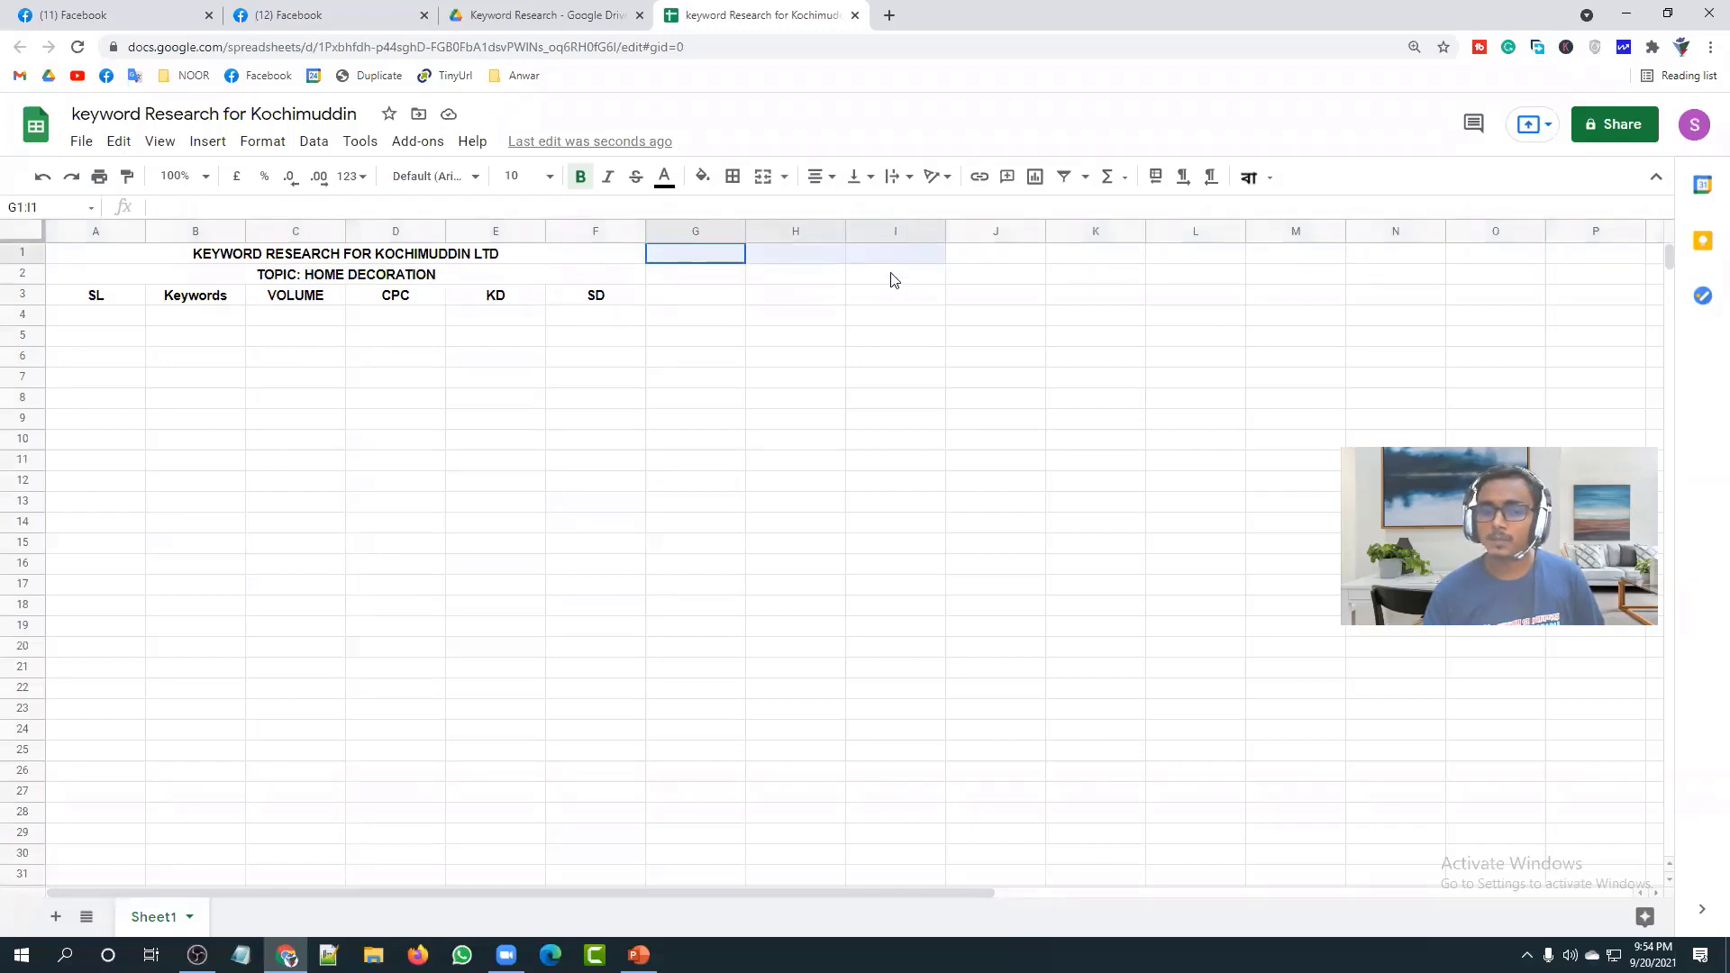
pyautogui.click(759, 359)
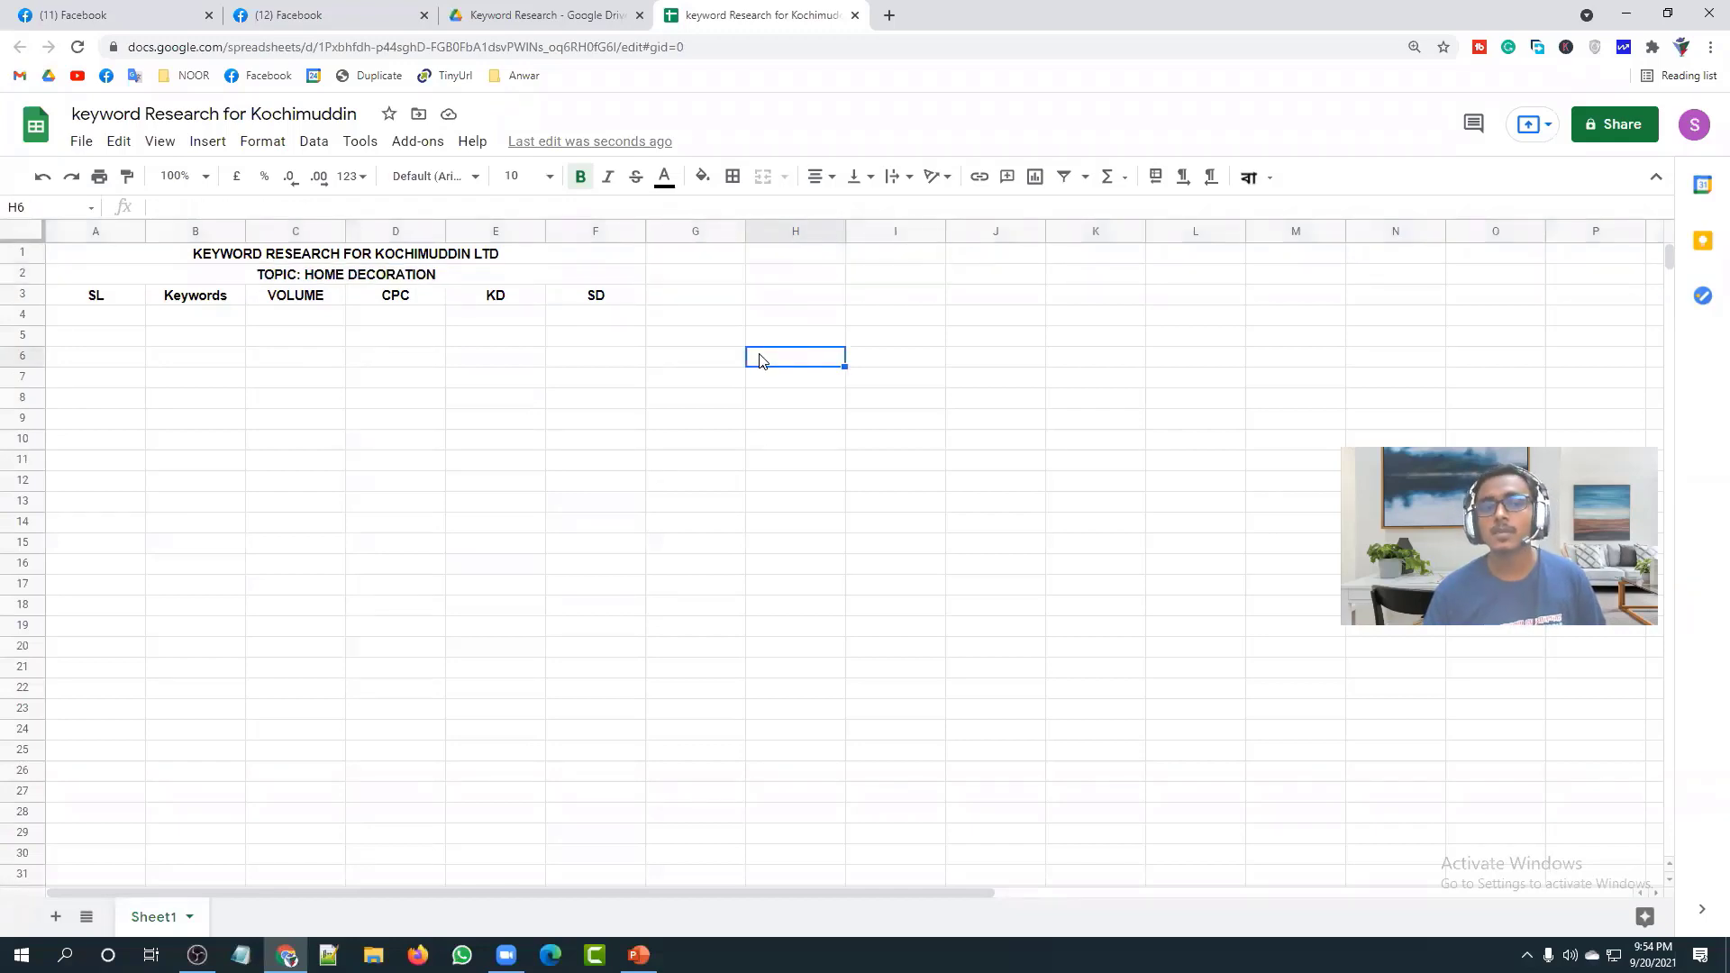
# Step: Fill the merged title cell A1:F1 with light blue
pyautogui.click(126, 271)
pyautogui.click(140, 259)
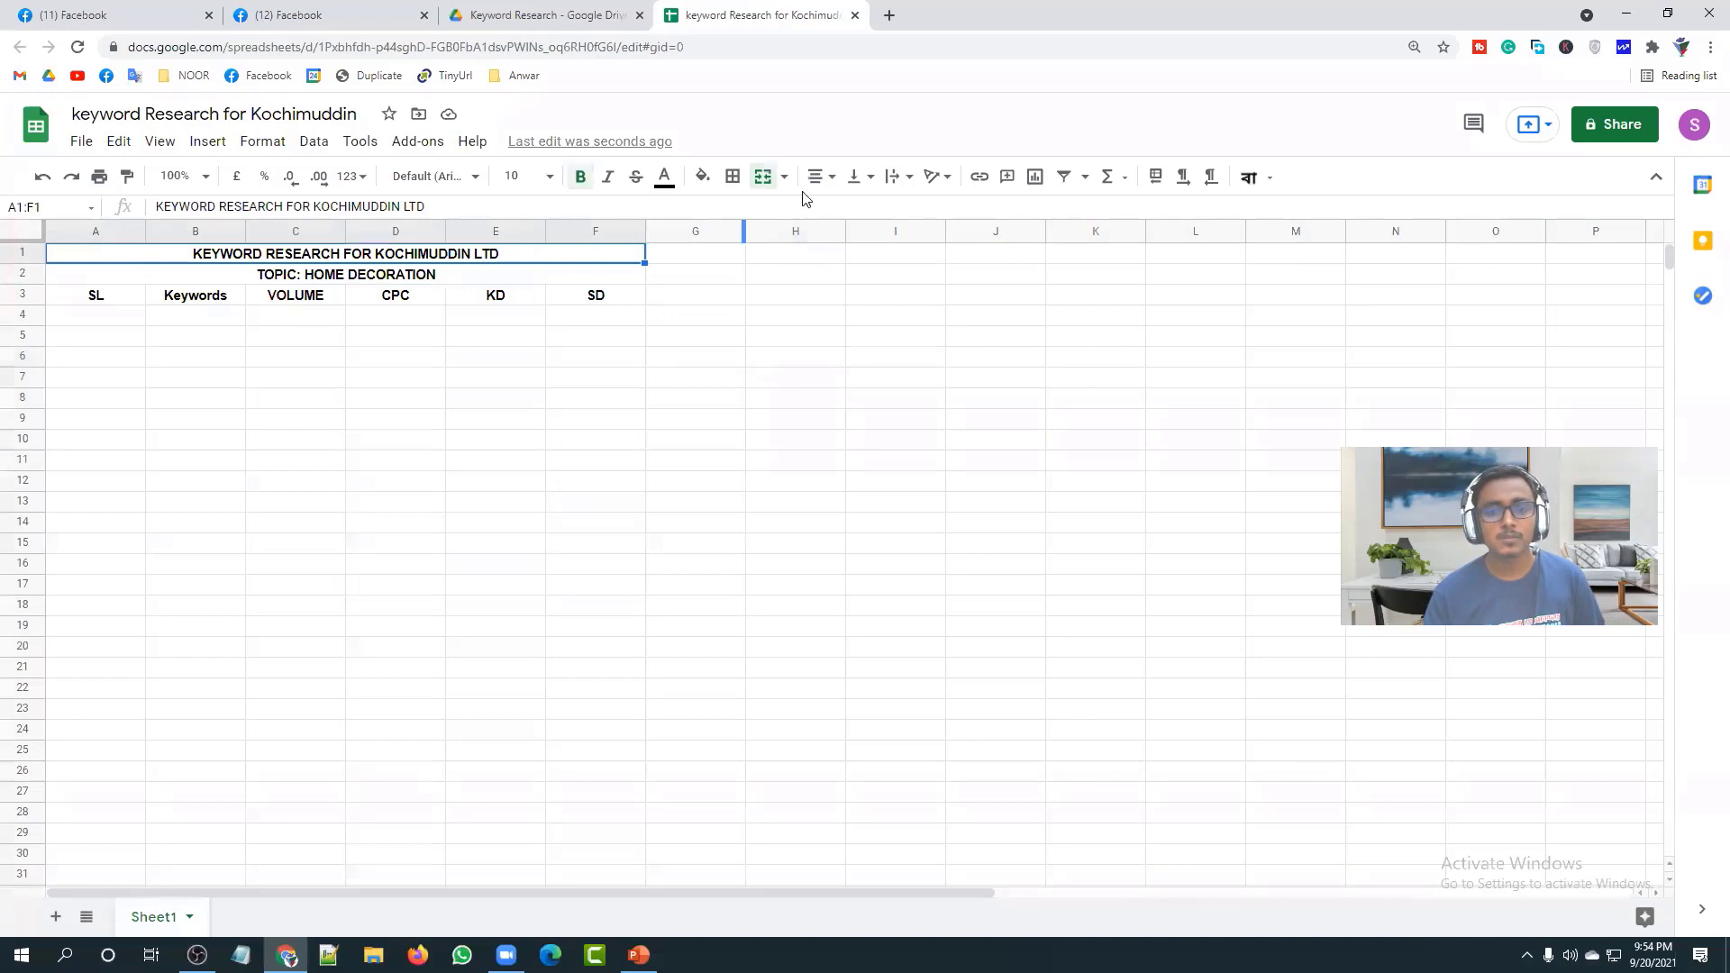
pyautogui.click(702, 177)
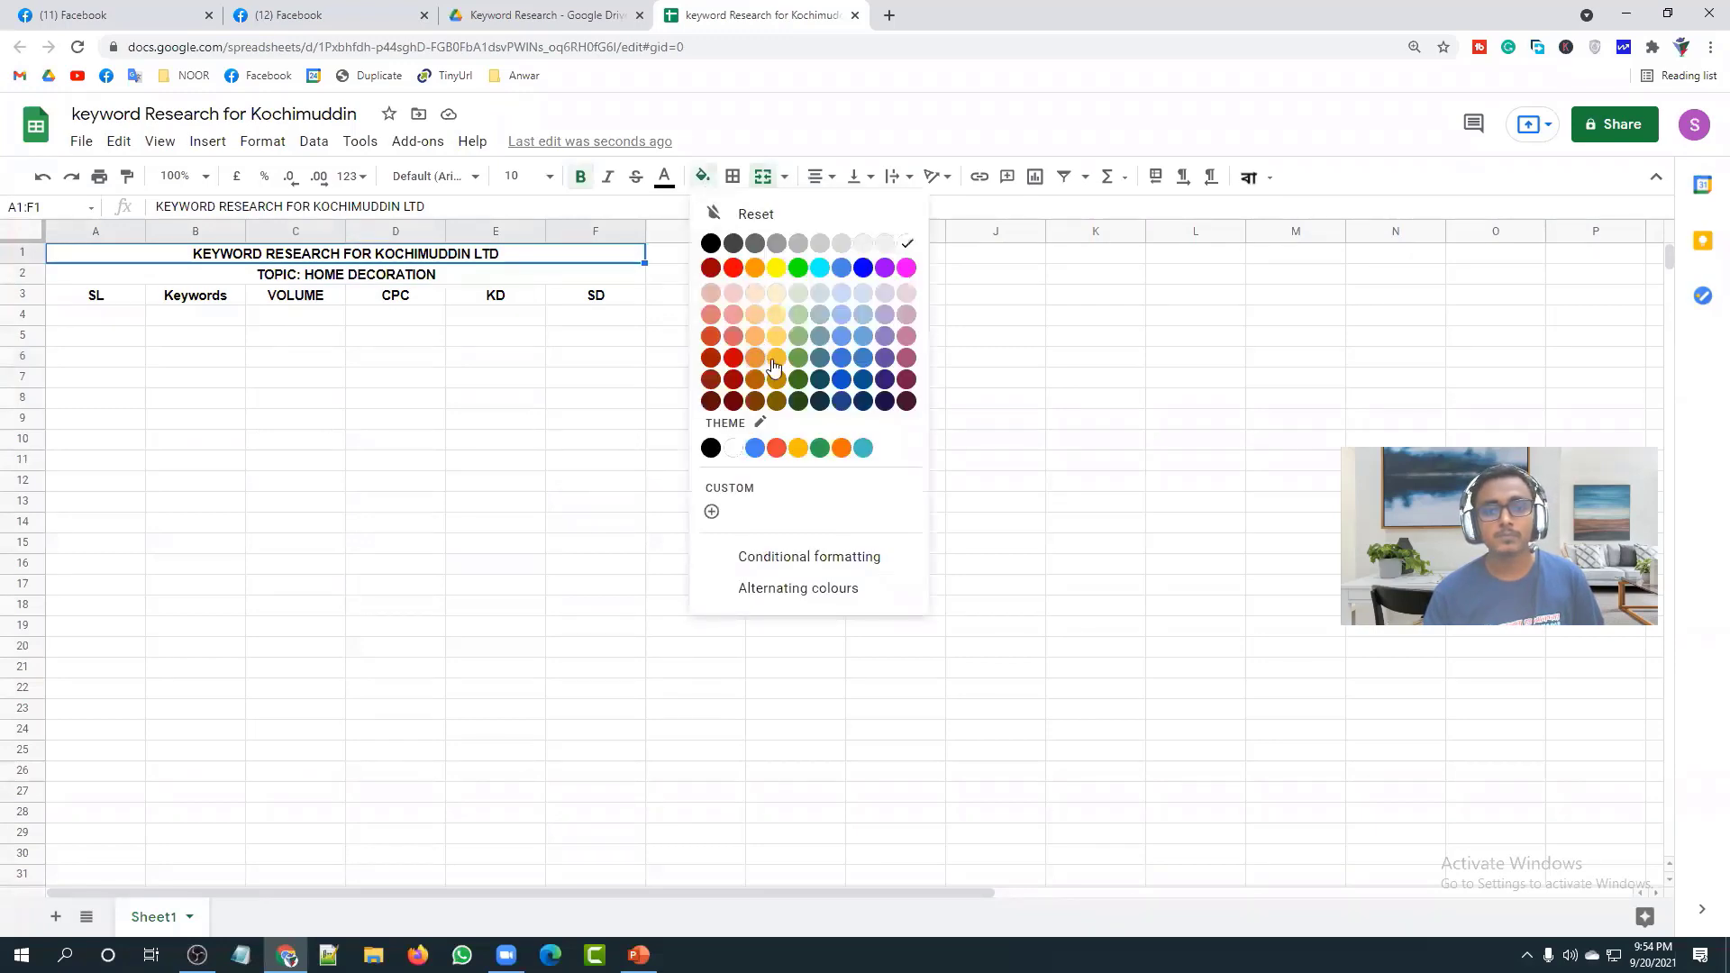
pyautogui.click(838, 317)
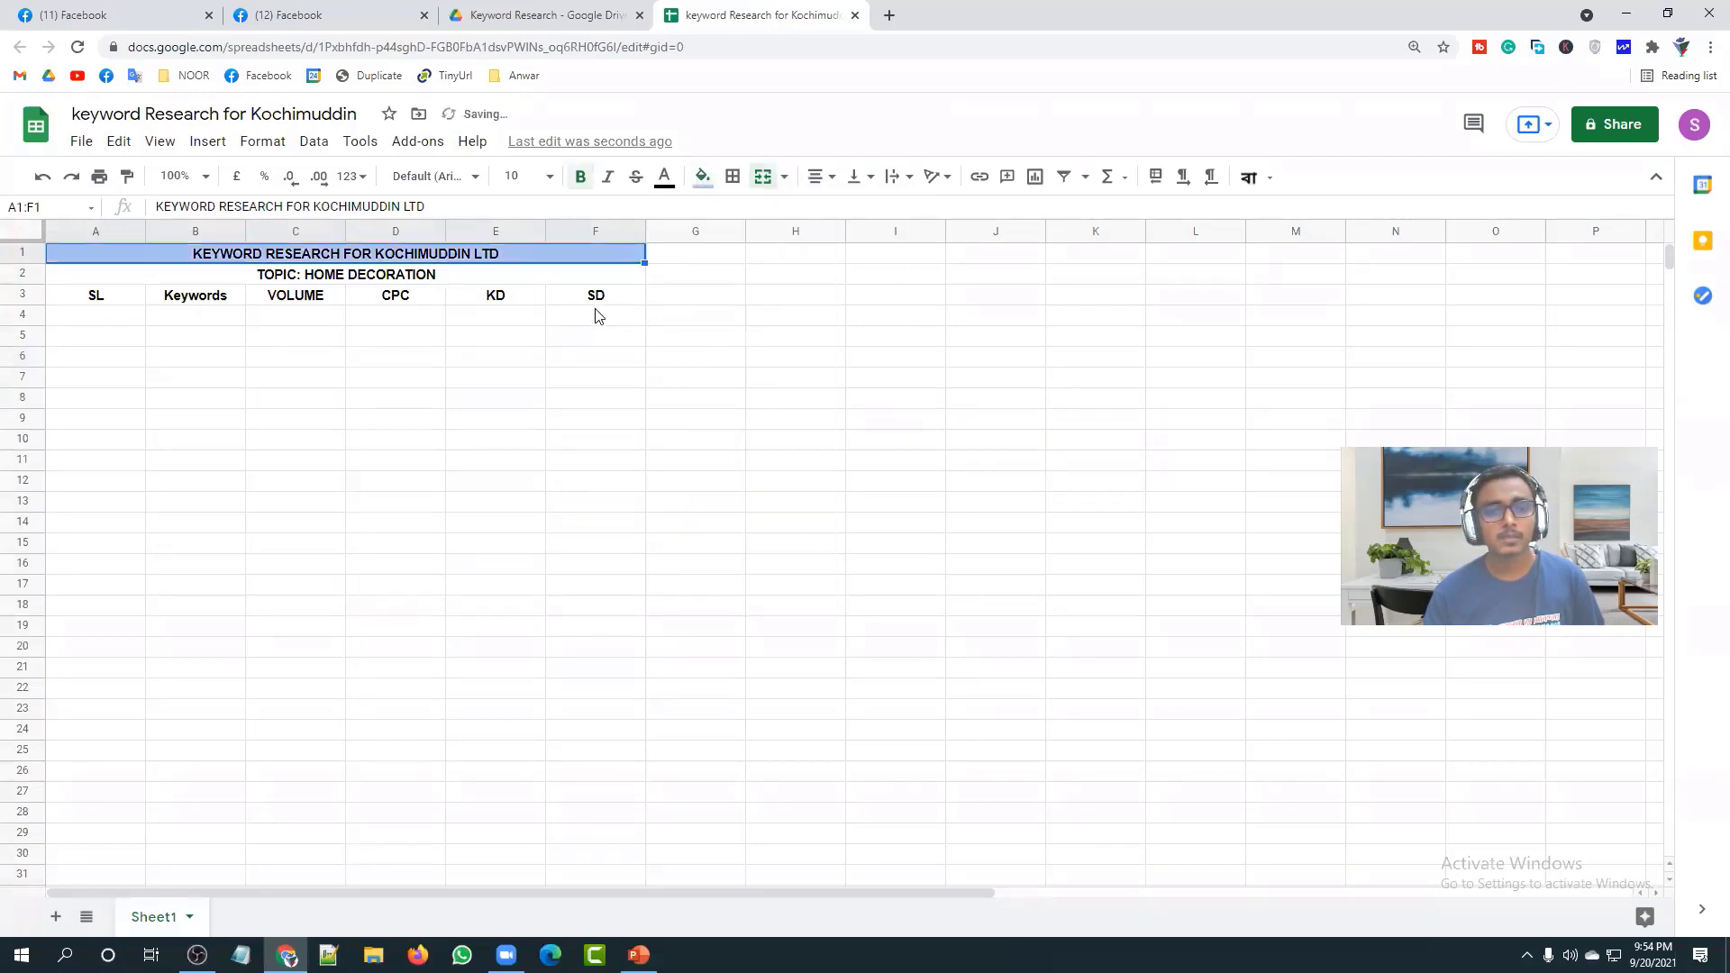
# Step: Fill the merged topic cell A2:F2 with light purple
pyautogui.click(559, 275)
pyautogui.click(703, 177)
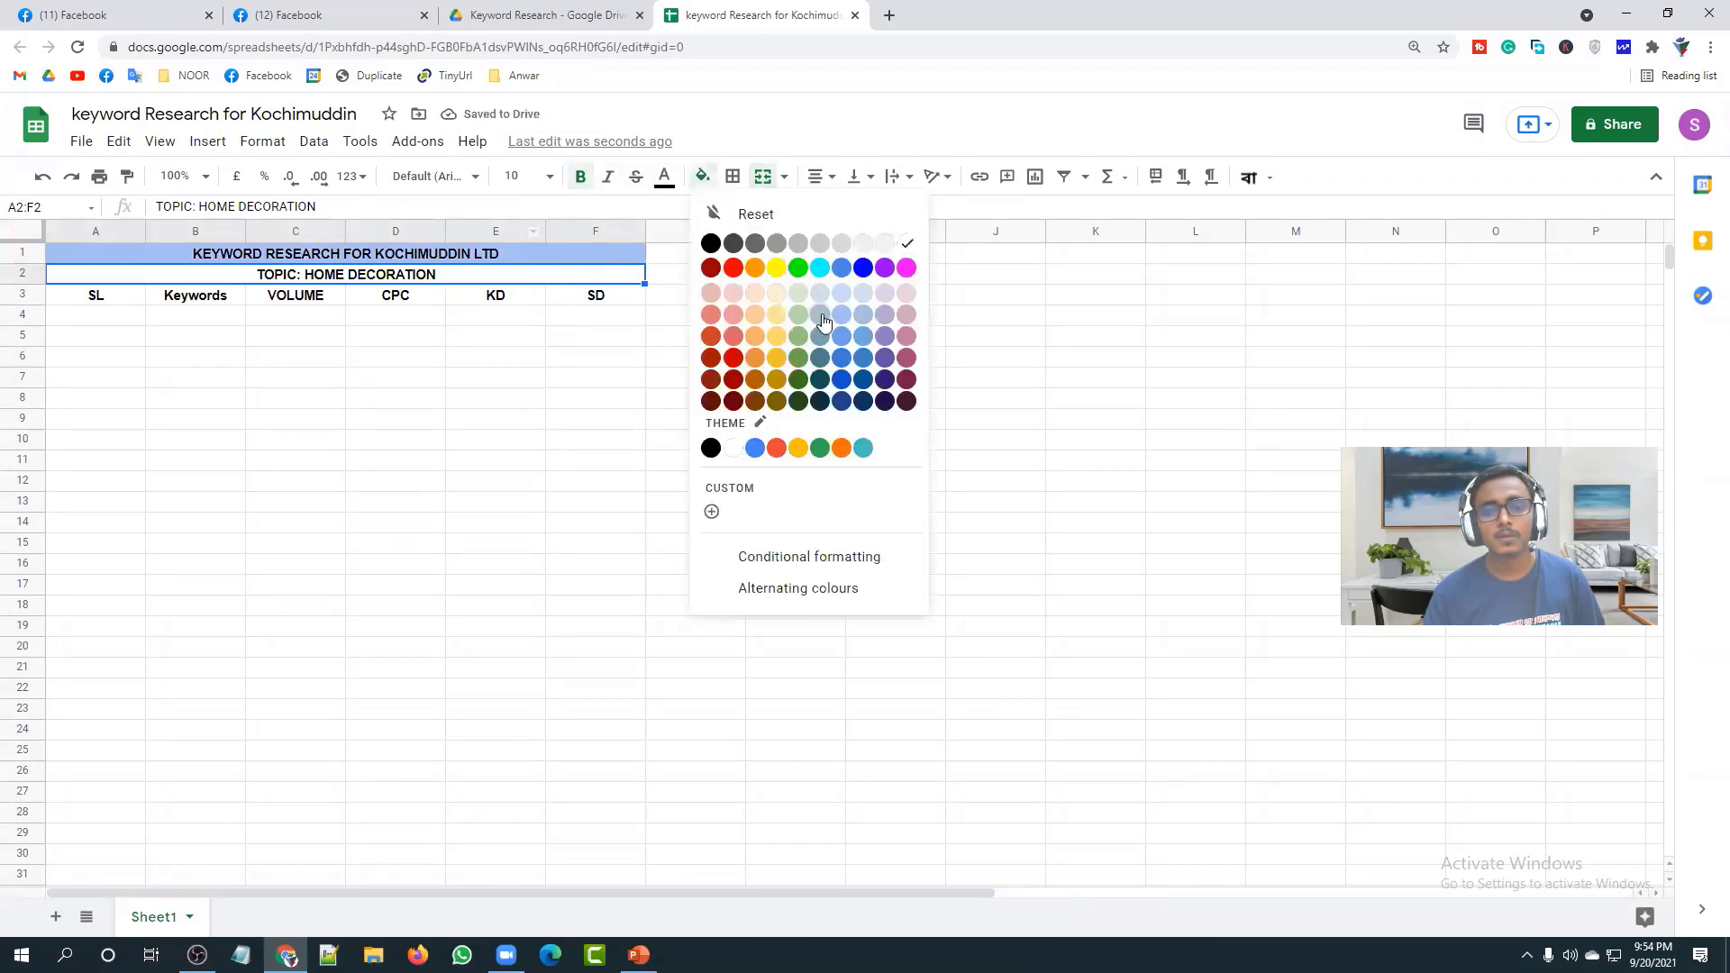
pyautogui.click(885, 337)
pyautogui.click(559, 438)
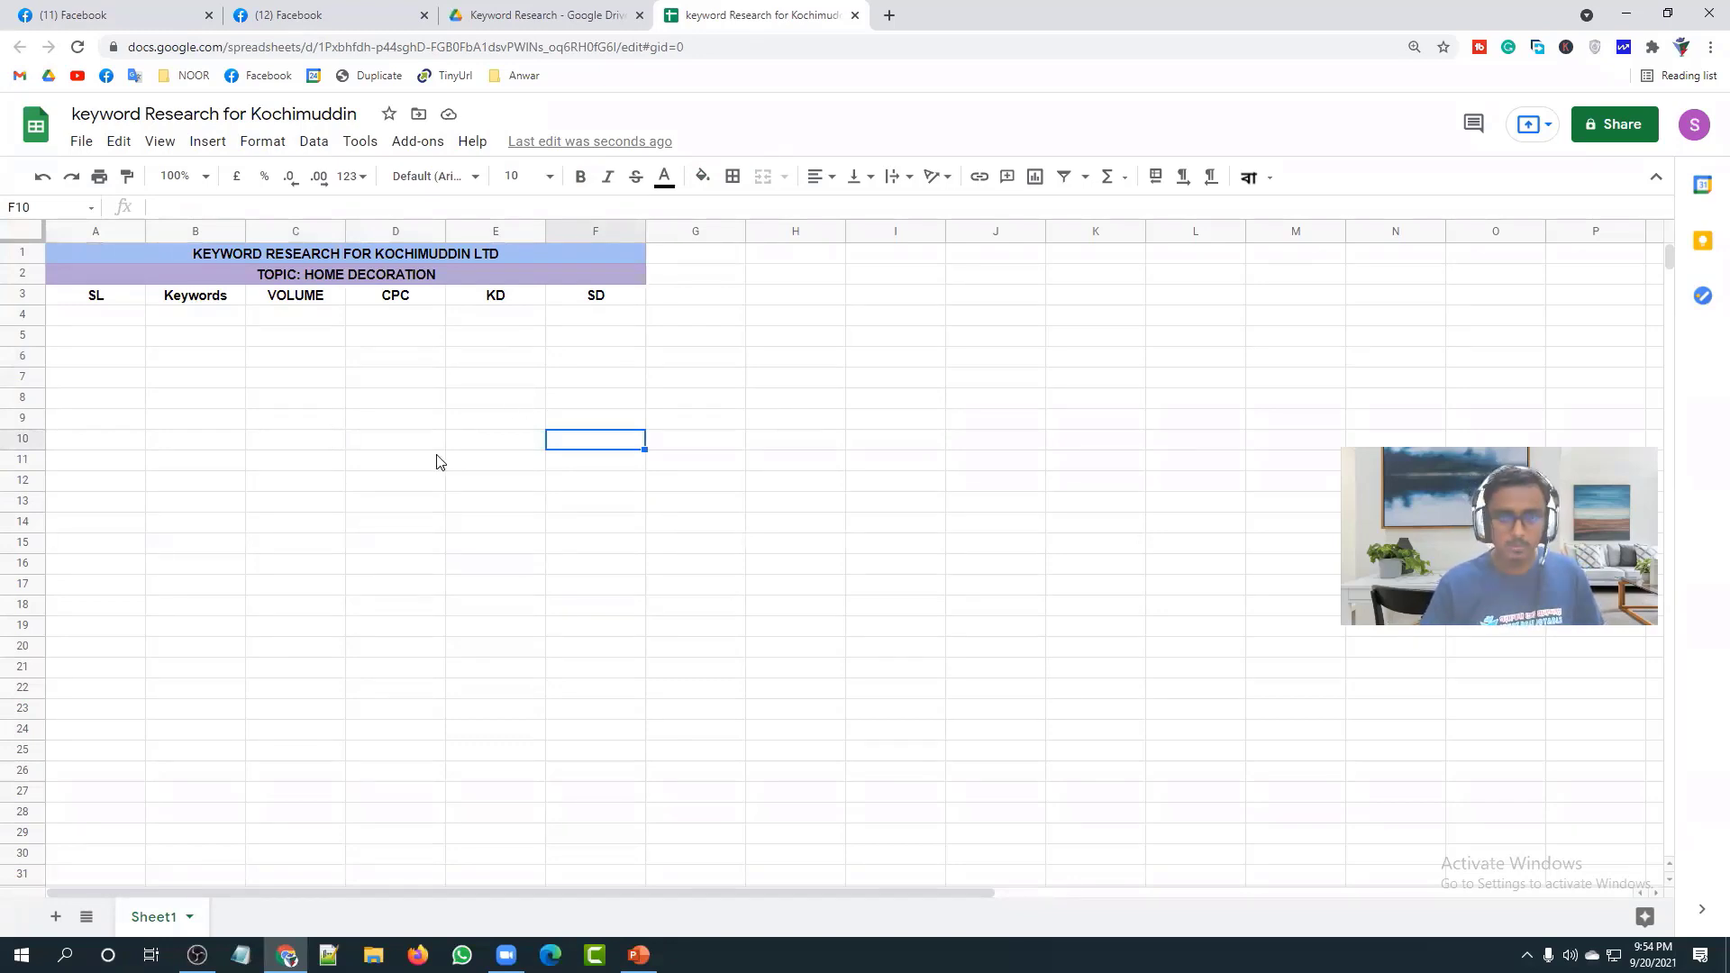
pyautogui.hotkey('ctrl', 'alt', 'shift', 'h')
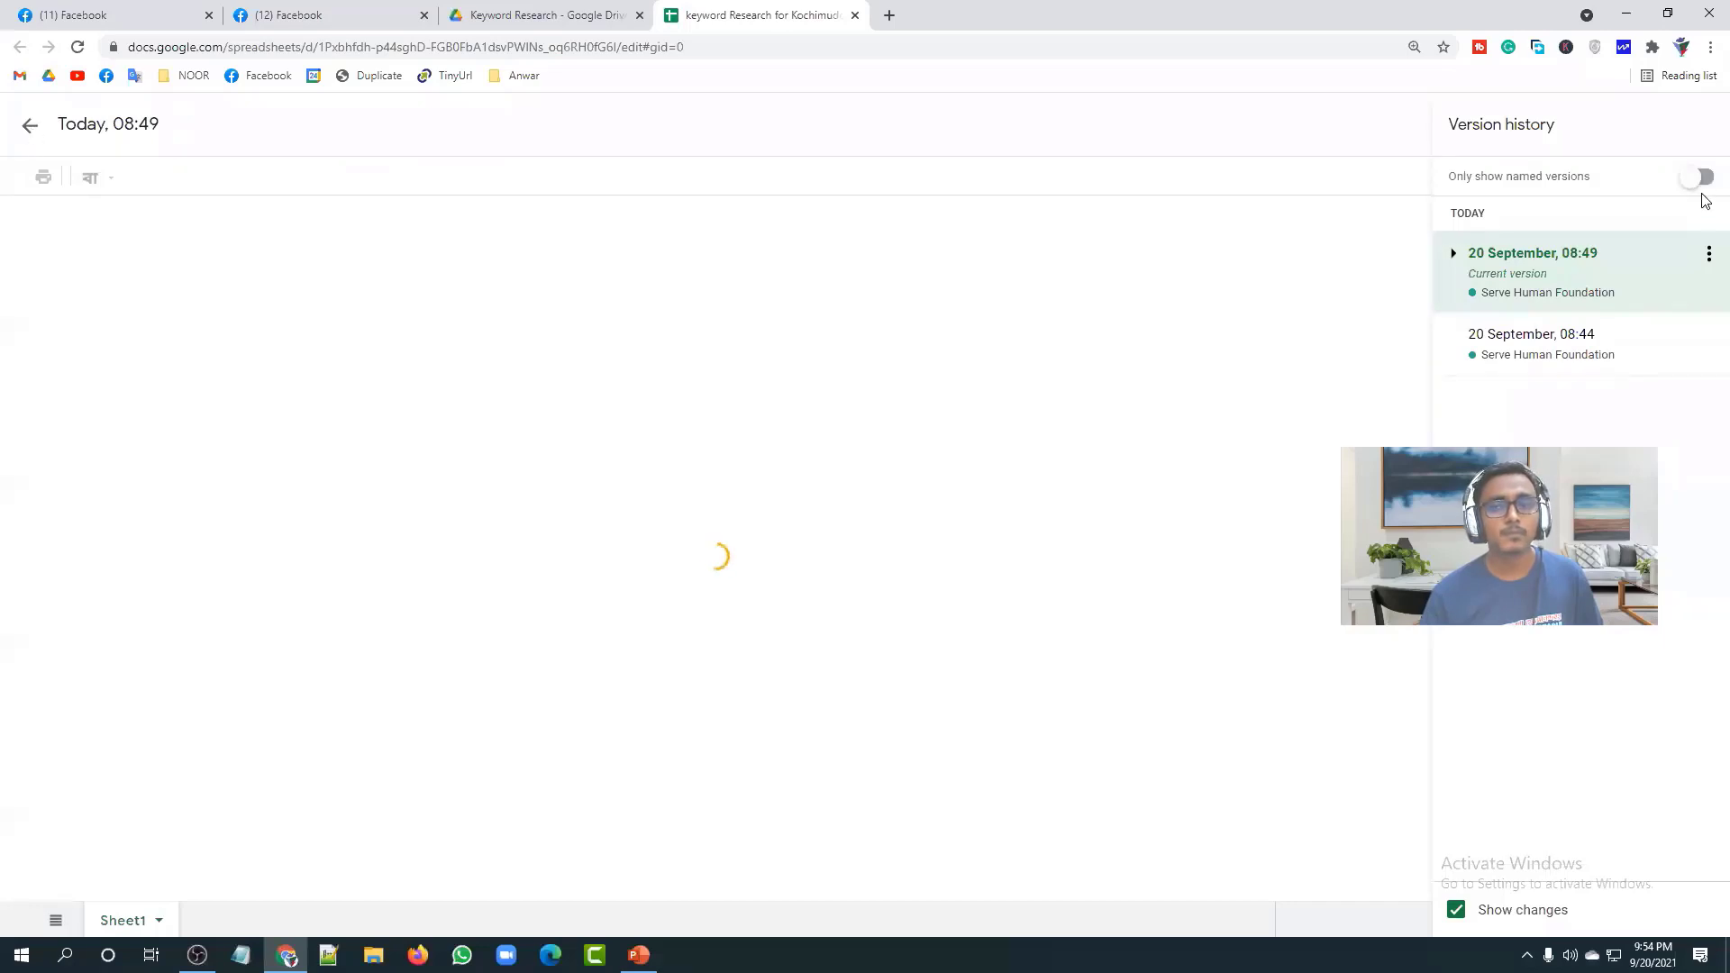
pyautogui.click(30, 126)
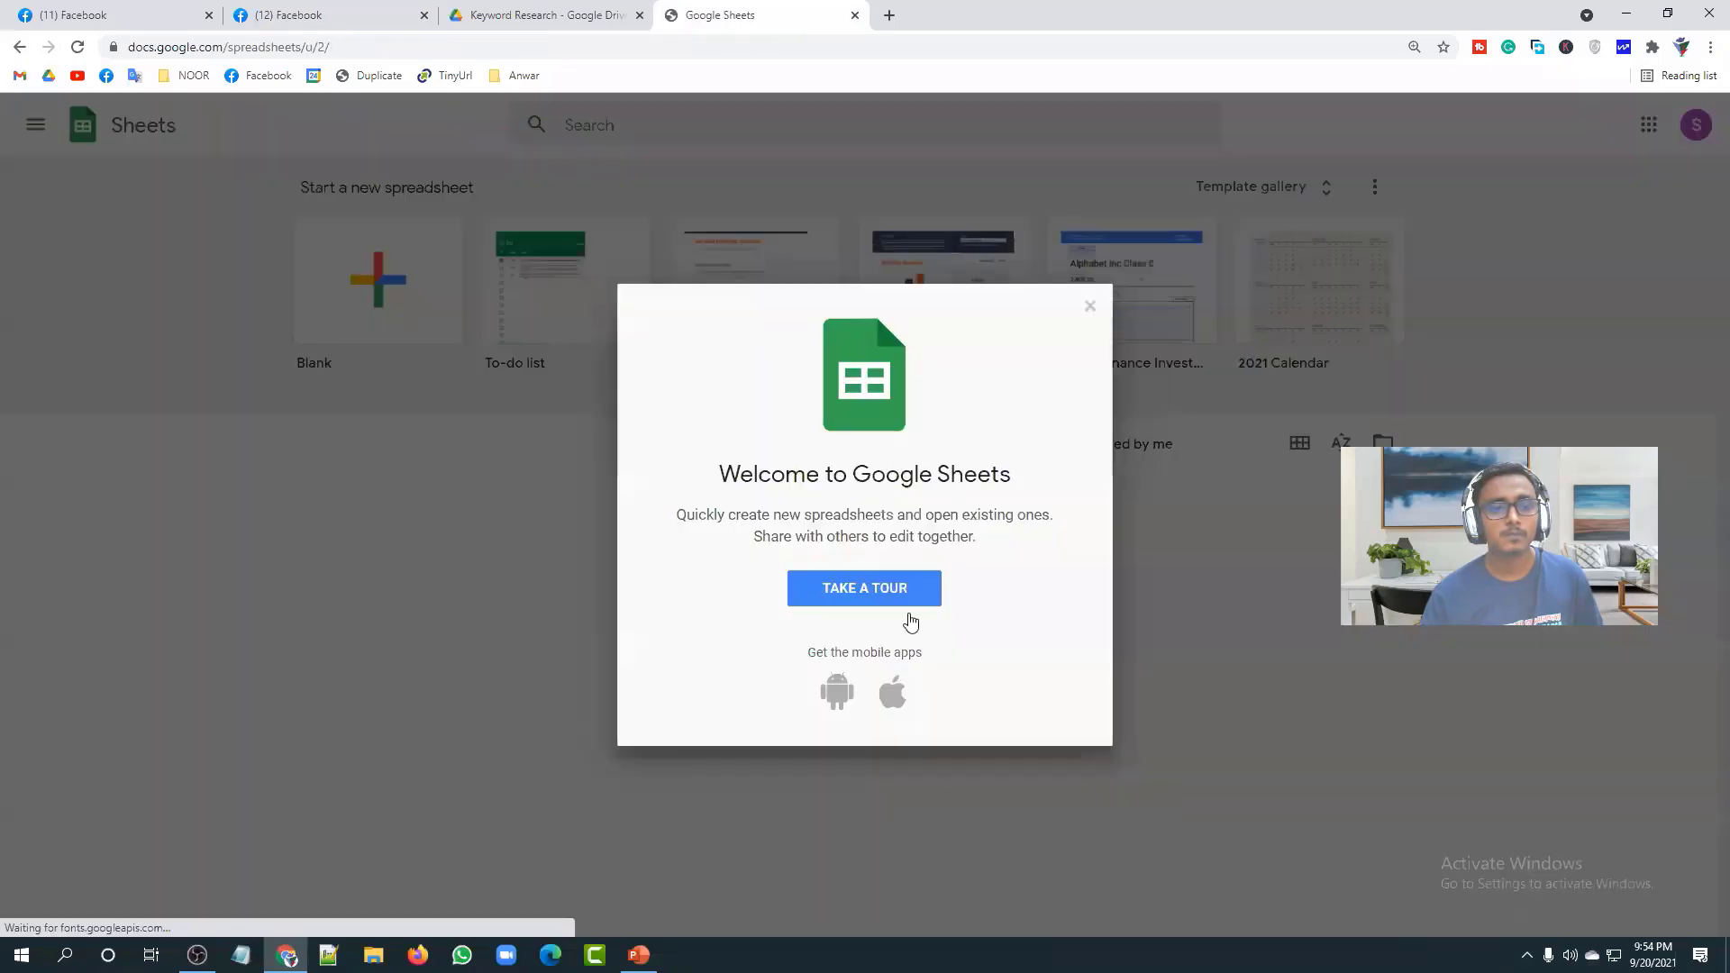
pyautogui.click(1090, 306)
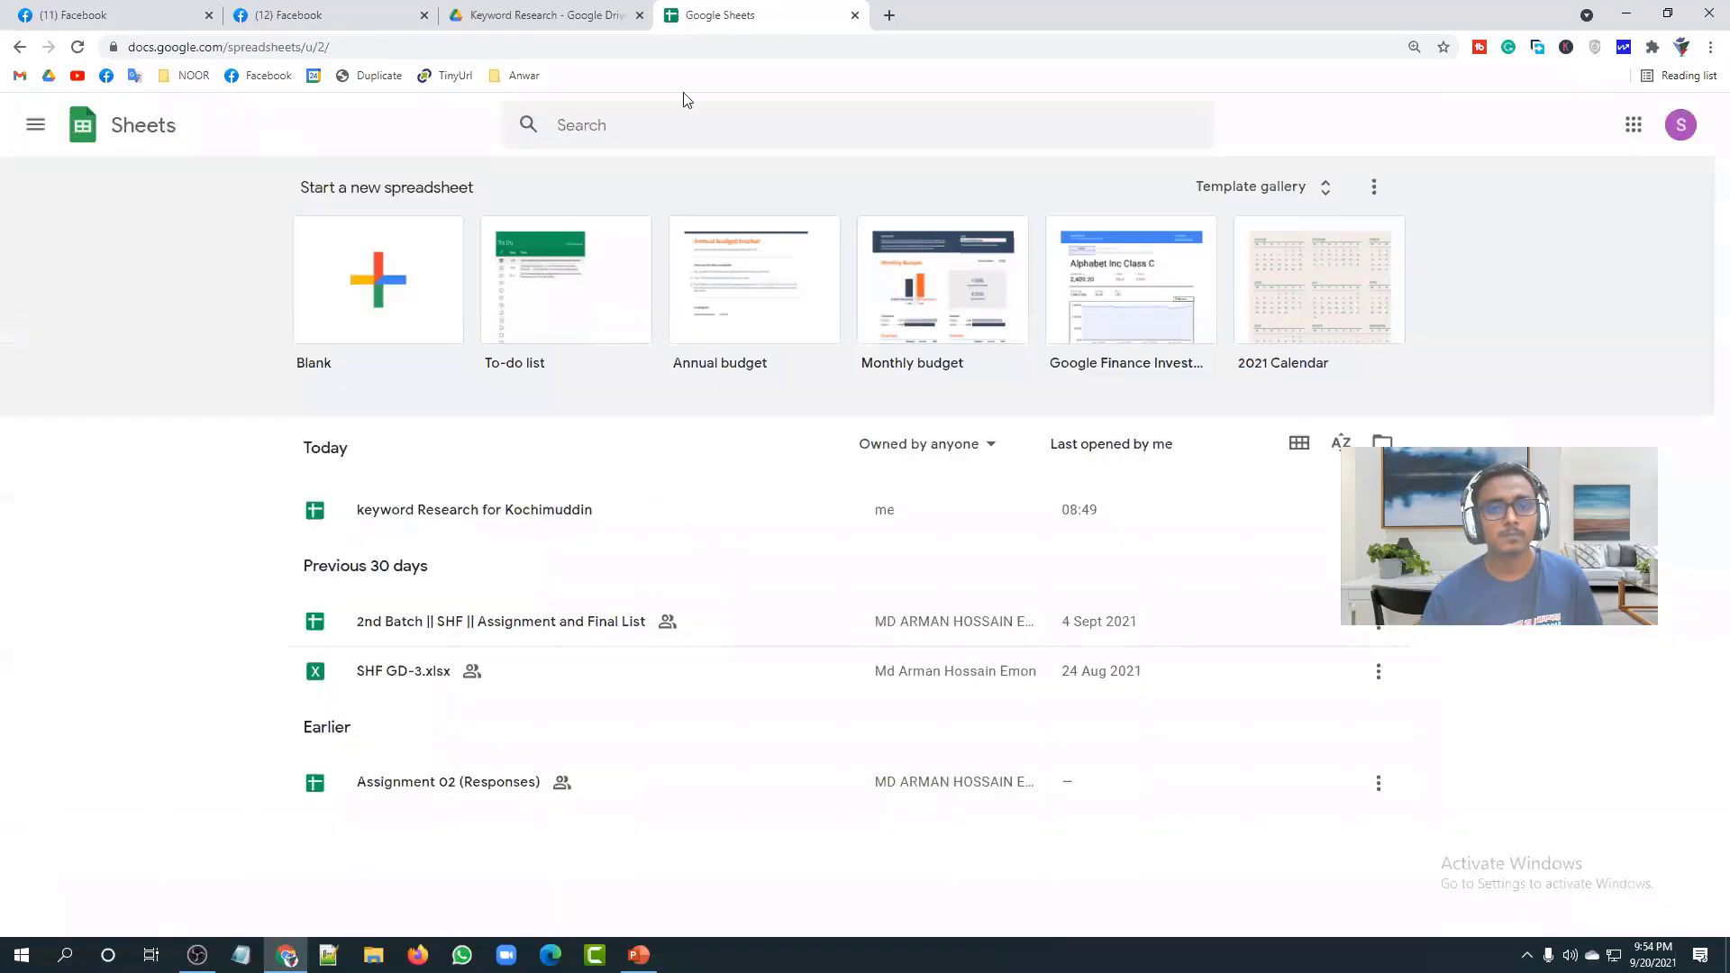
pyautogui.click(19, 47)
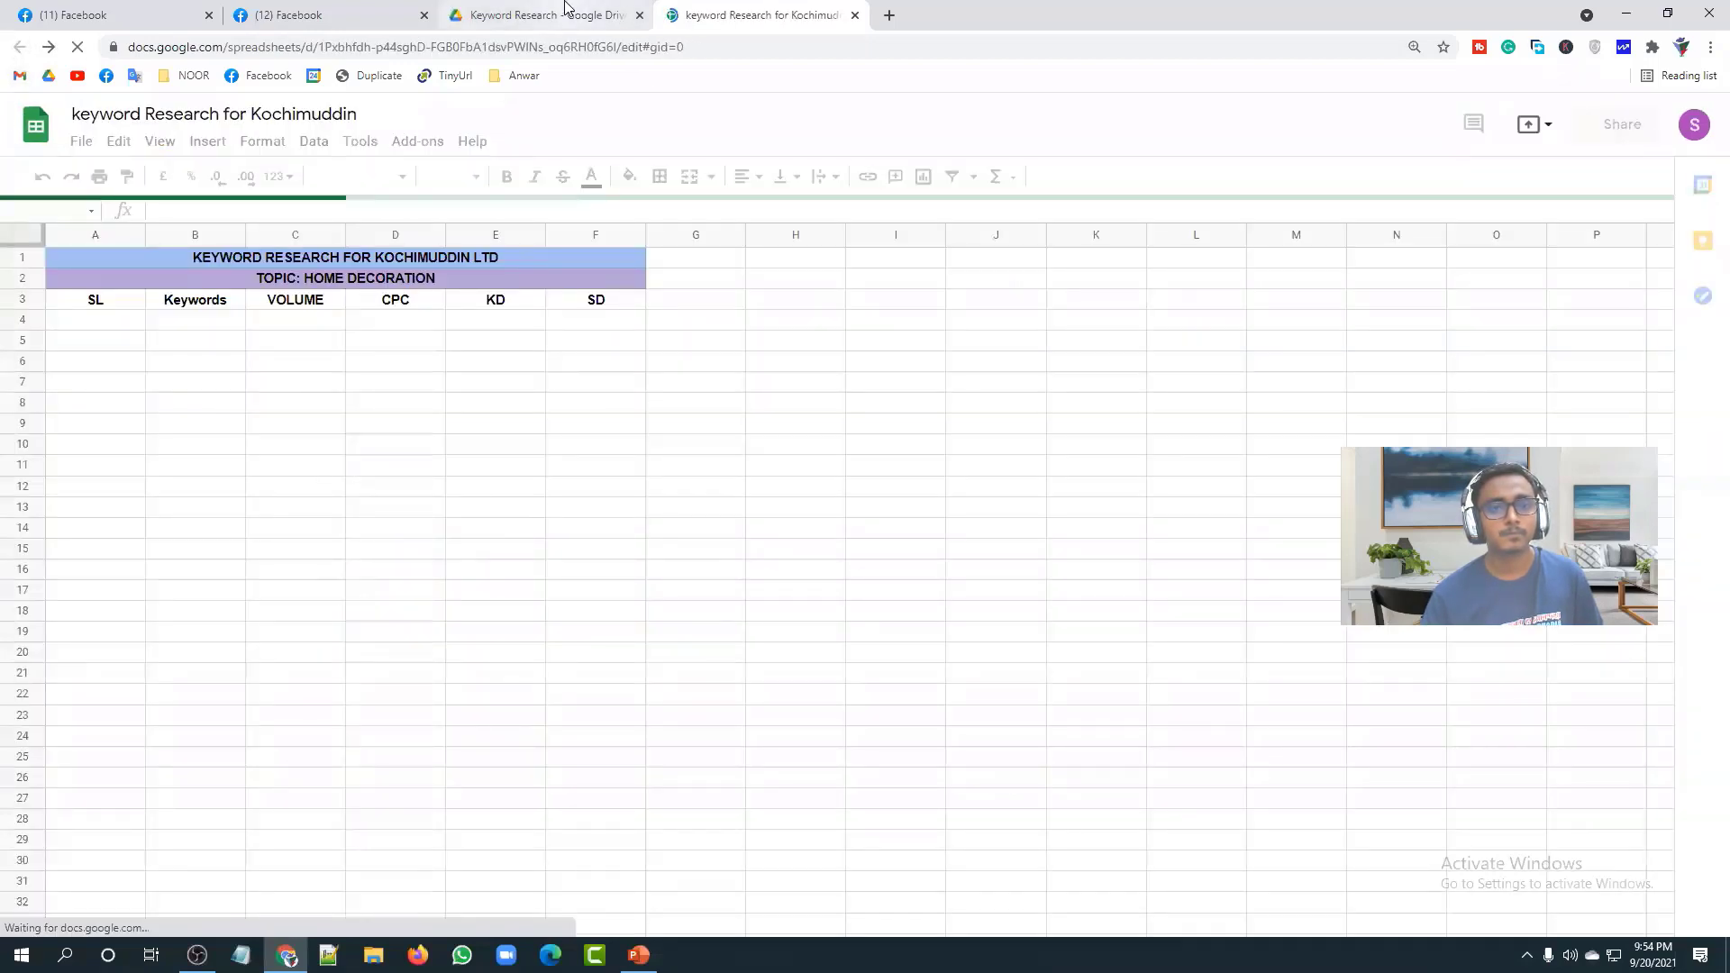
# Step: Open a new browser tab and place it directly before the Keyword Research Google Drive tab
pyautogui.click(570, 11)
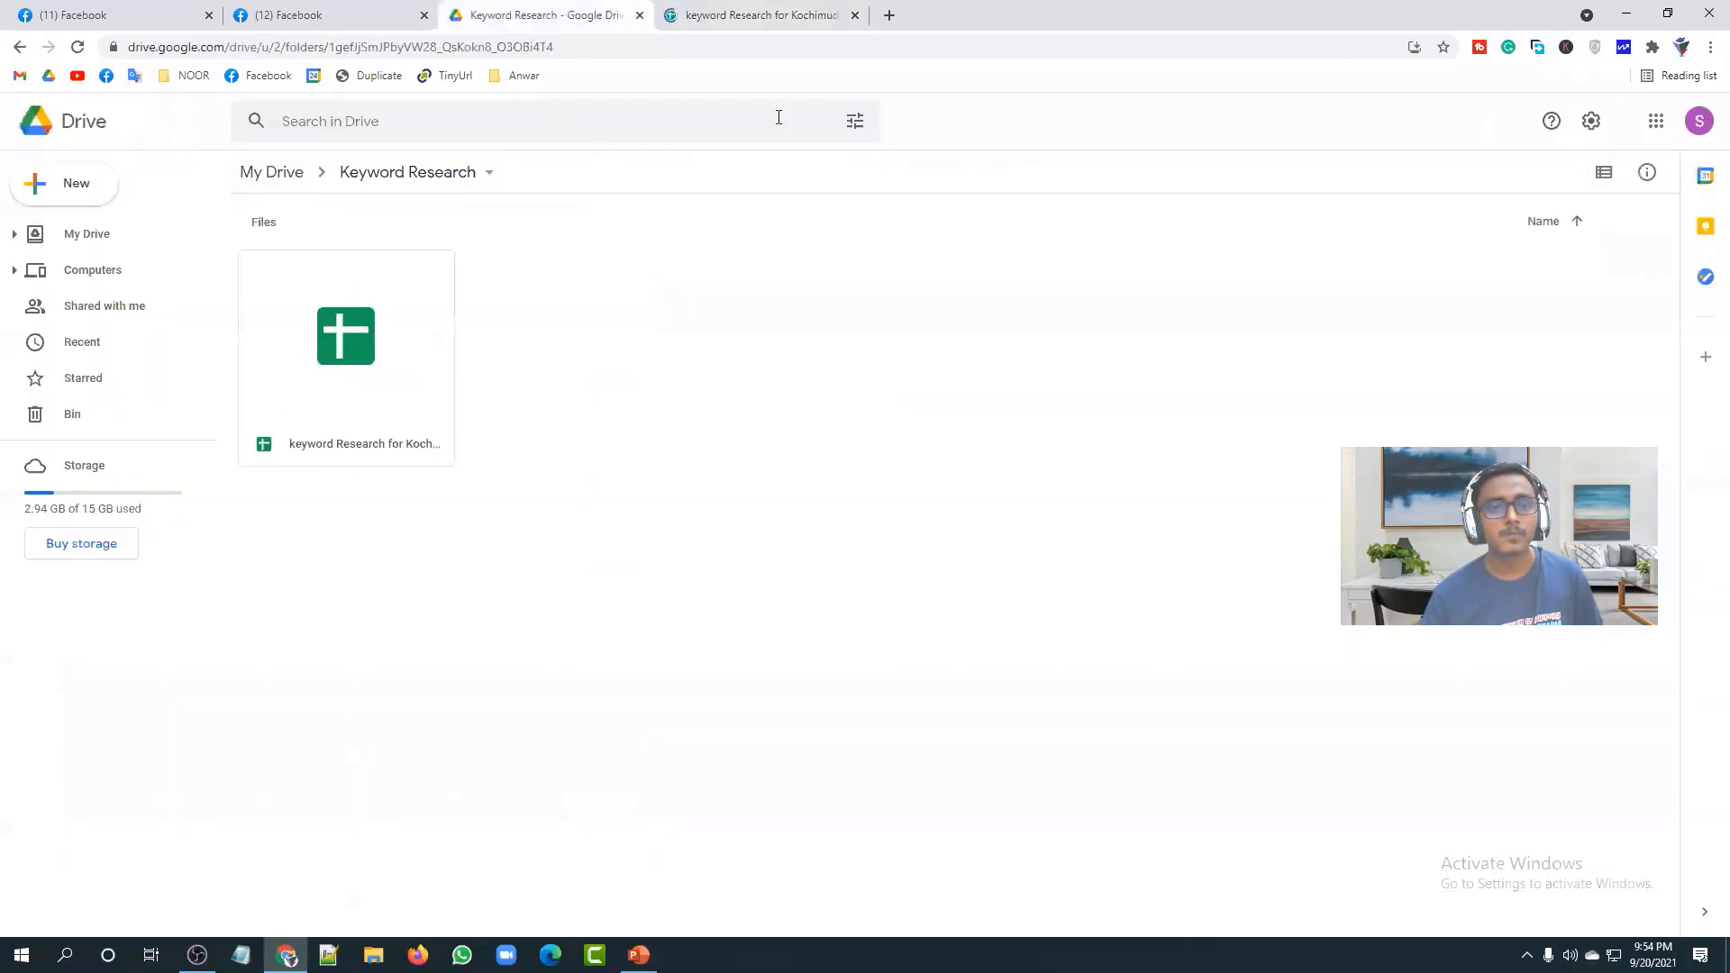
pyautogui.click(888, 14)
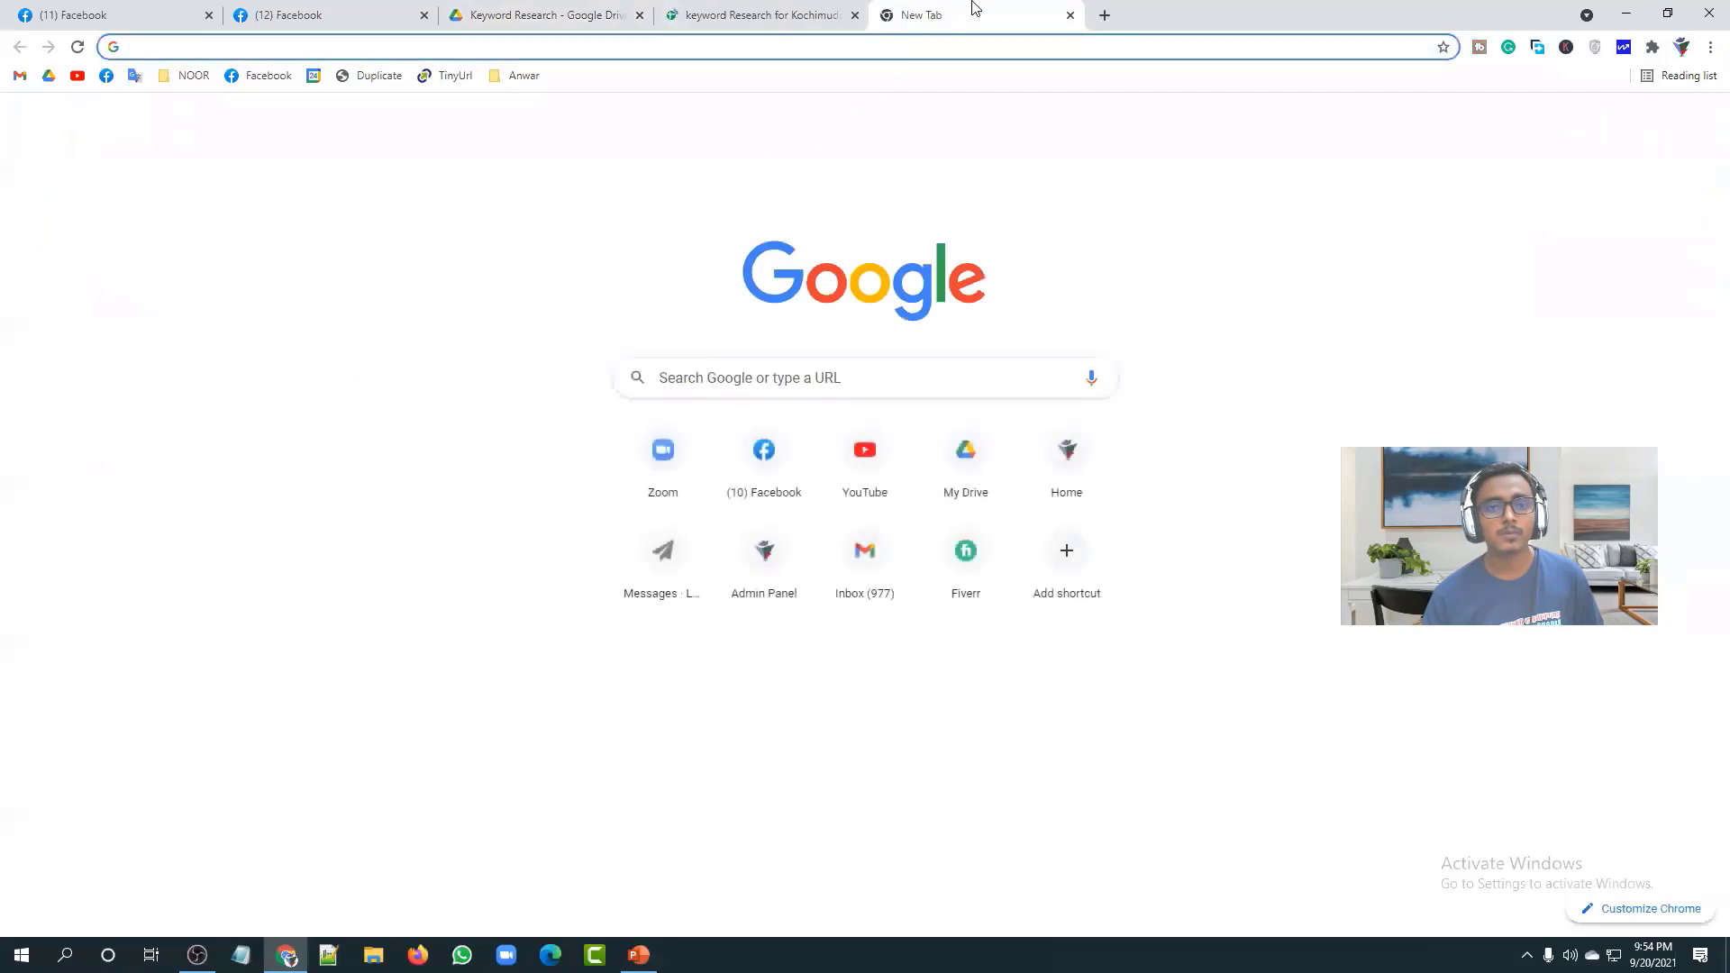
pyautogui.moveTo(973, 7); pyautogui.dragTo(477, 35)
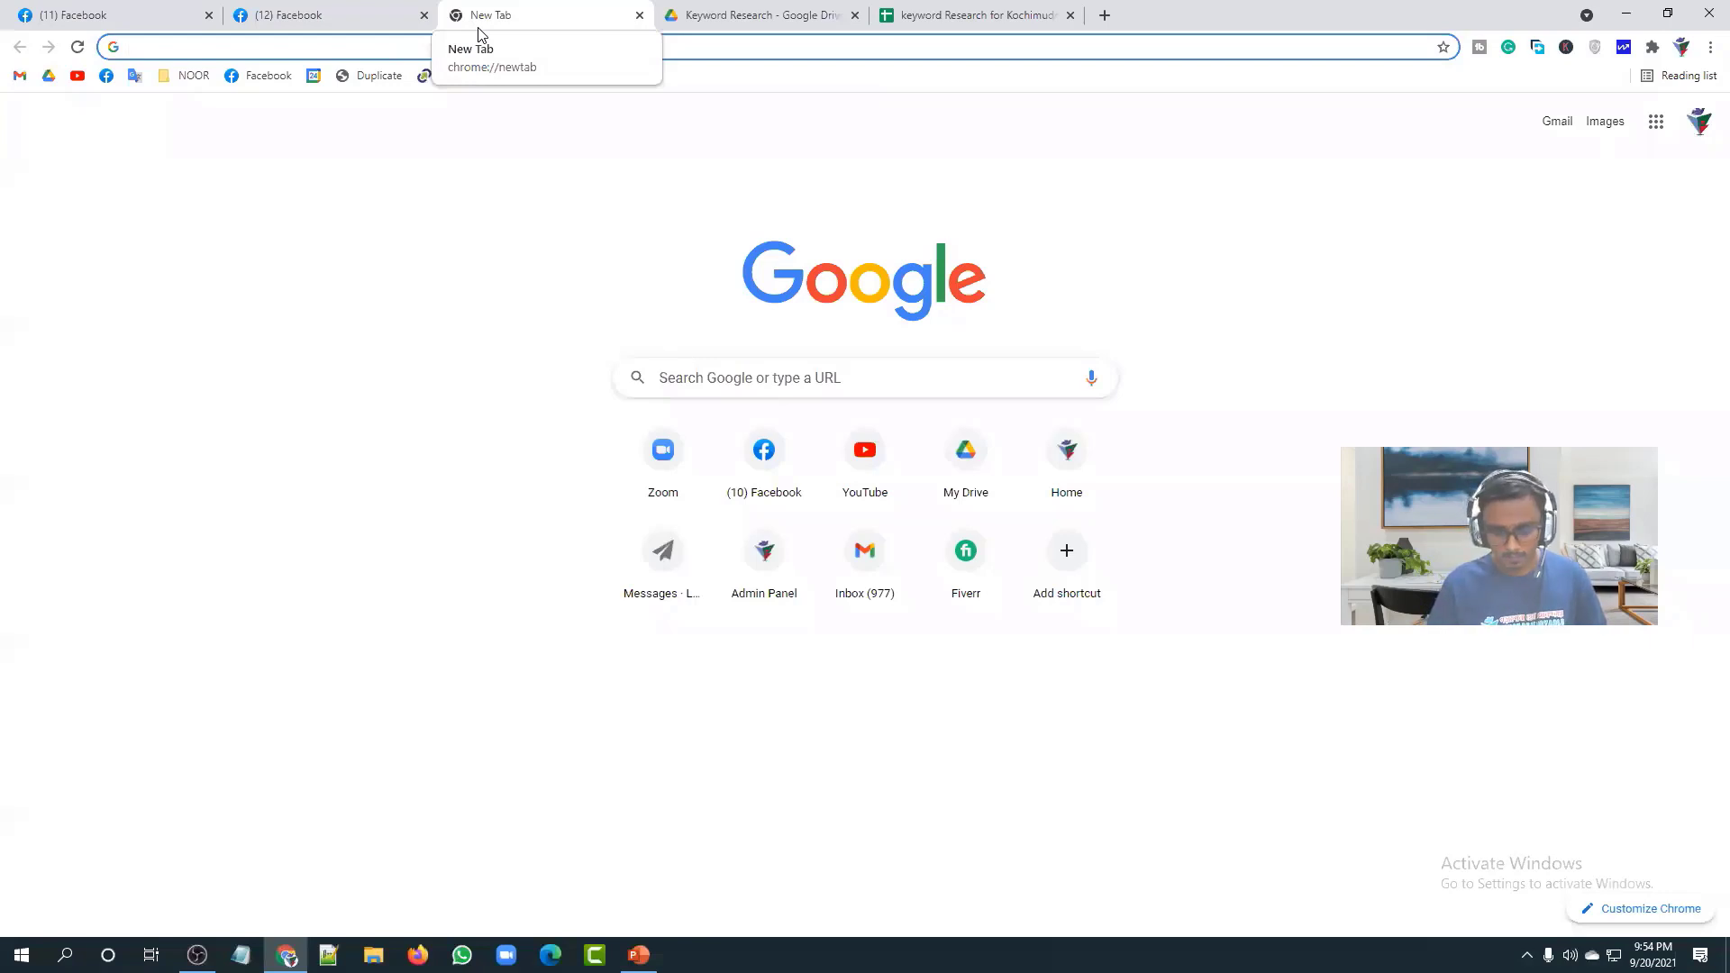
# Step: Search Google for "home decoration" in the new tab
pyautogui.write('HO')
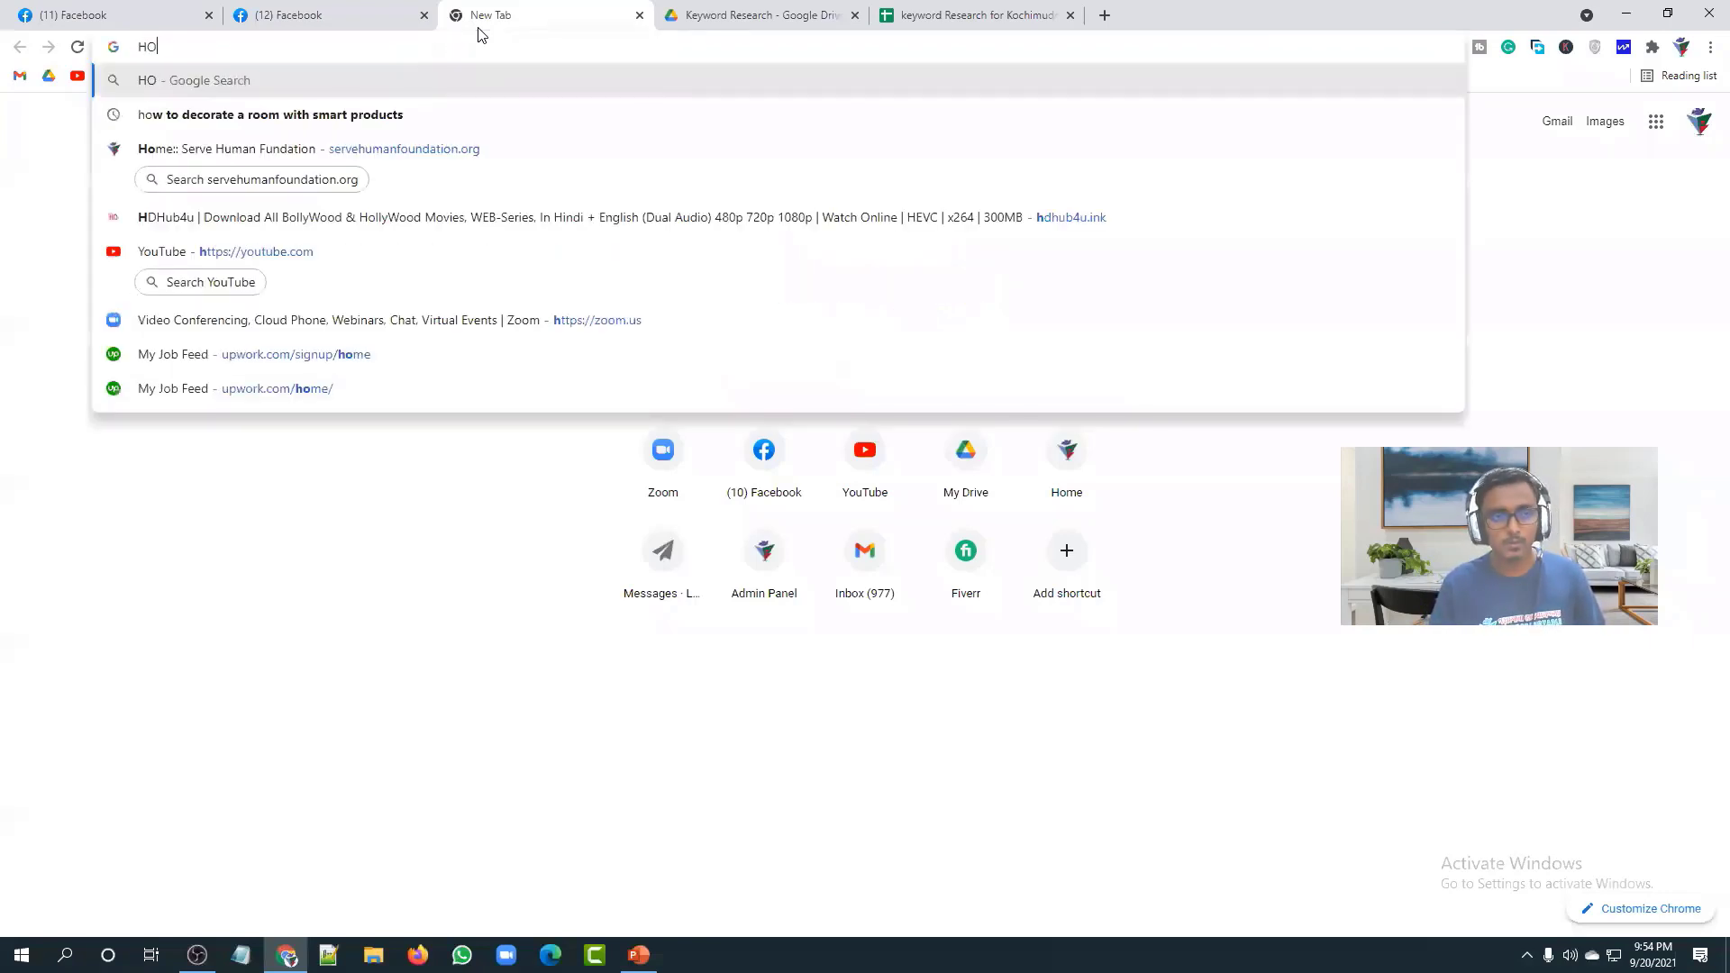
pyautogui.write('ME')
pyautogui.press('BackSpace')
pyautogui.press('BackSpace')
pyautogui.press('BackSpace')
pyautogui.press('BackSpace')
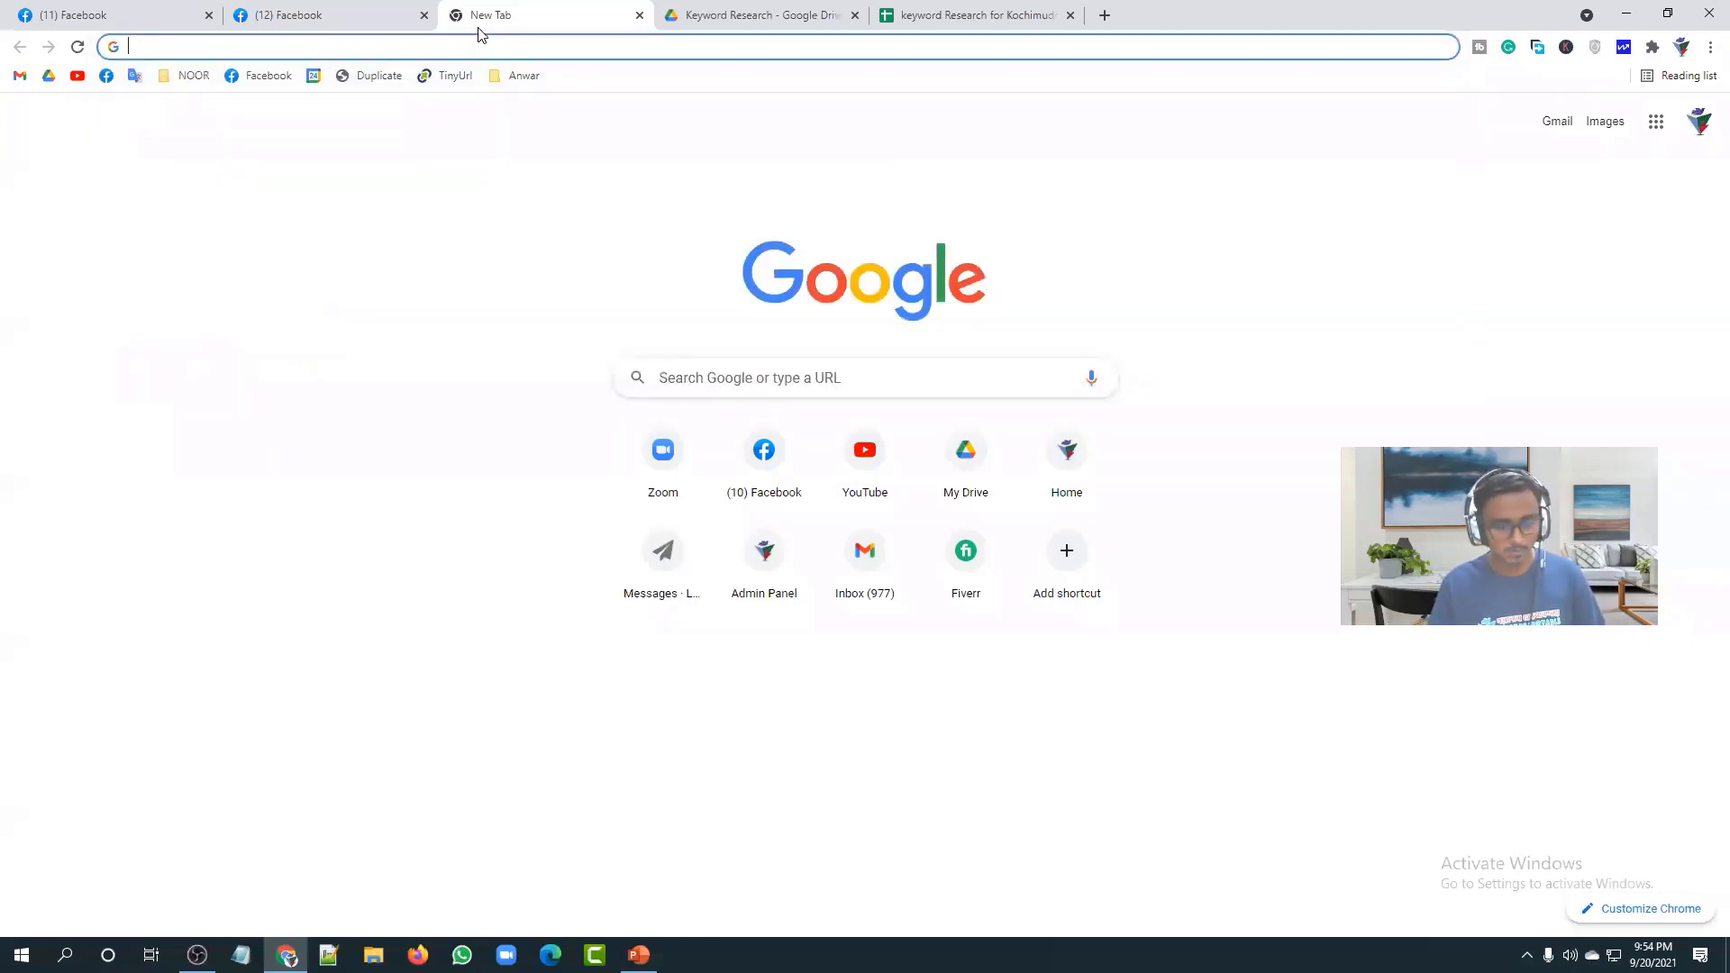
pyautogui.write('home decoration')
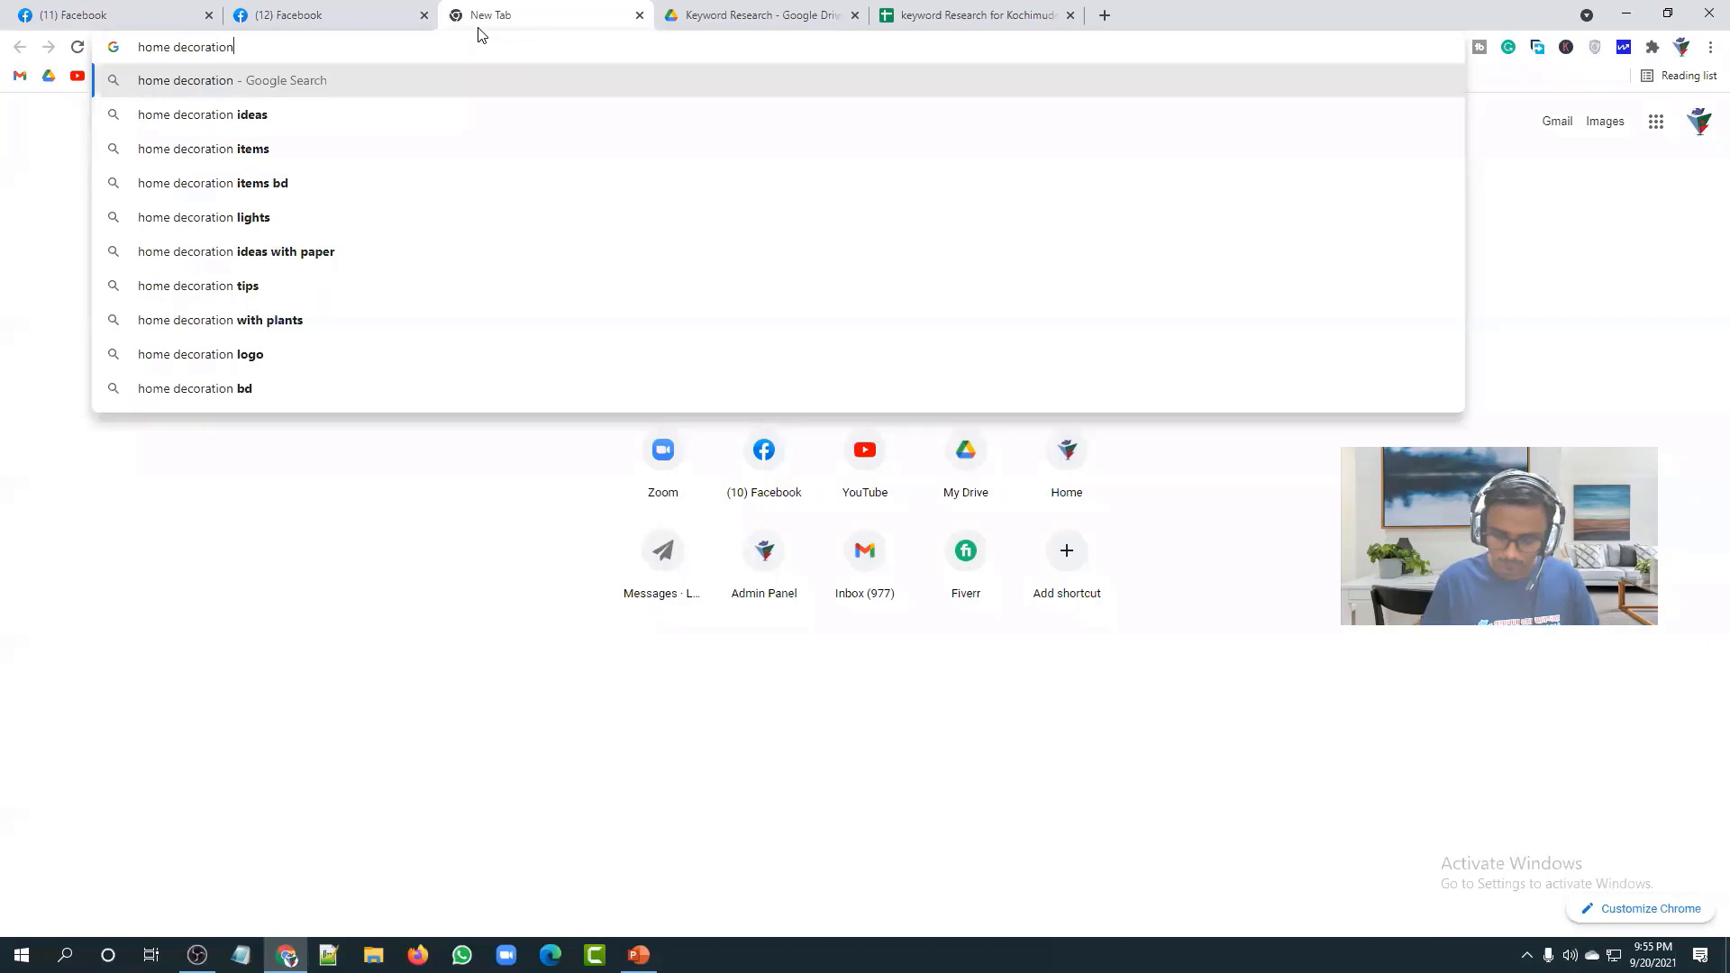
pyautogui.press('Return')
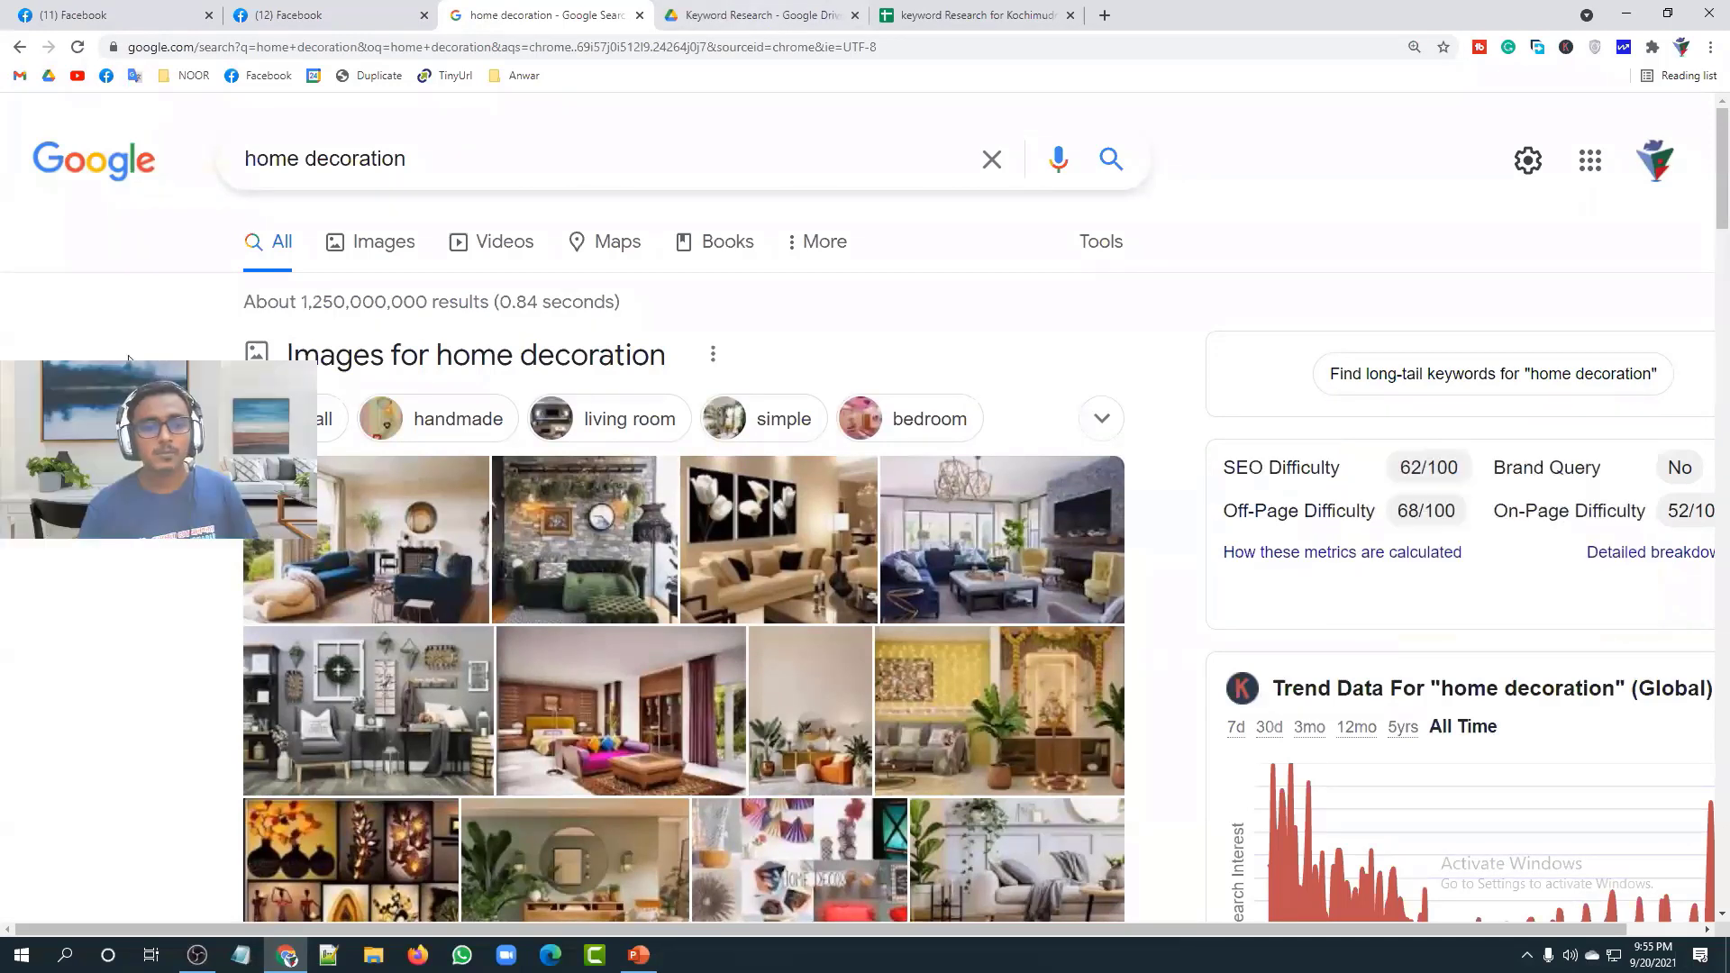
# Step: Examine the SEO difficulty metrics and the trend chart shown beside the "home decoration" search results
pyautogui.click(1413, 46)
pyautogui.click(1414, 80)
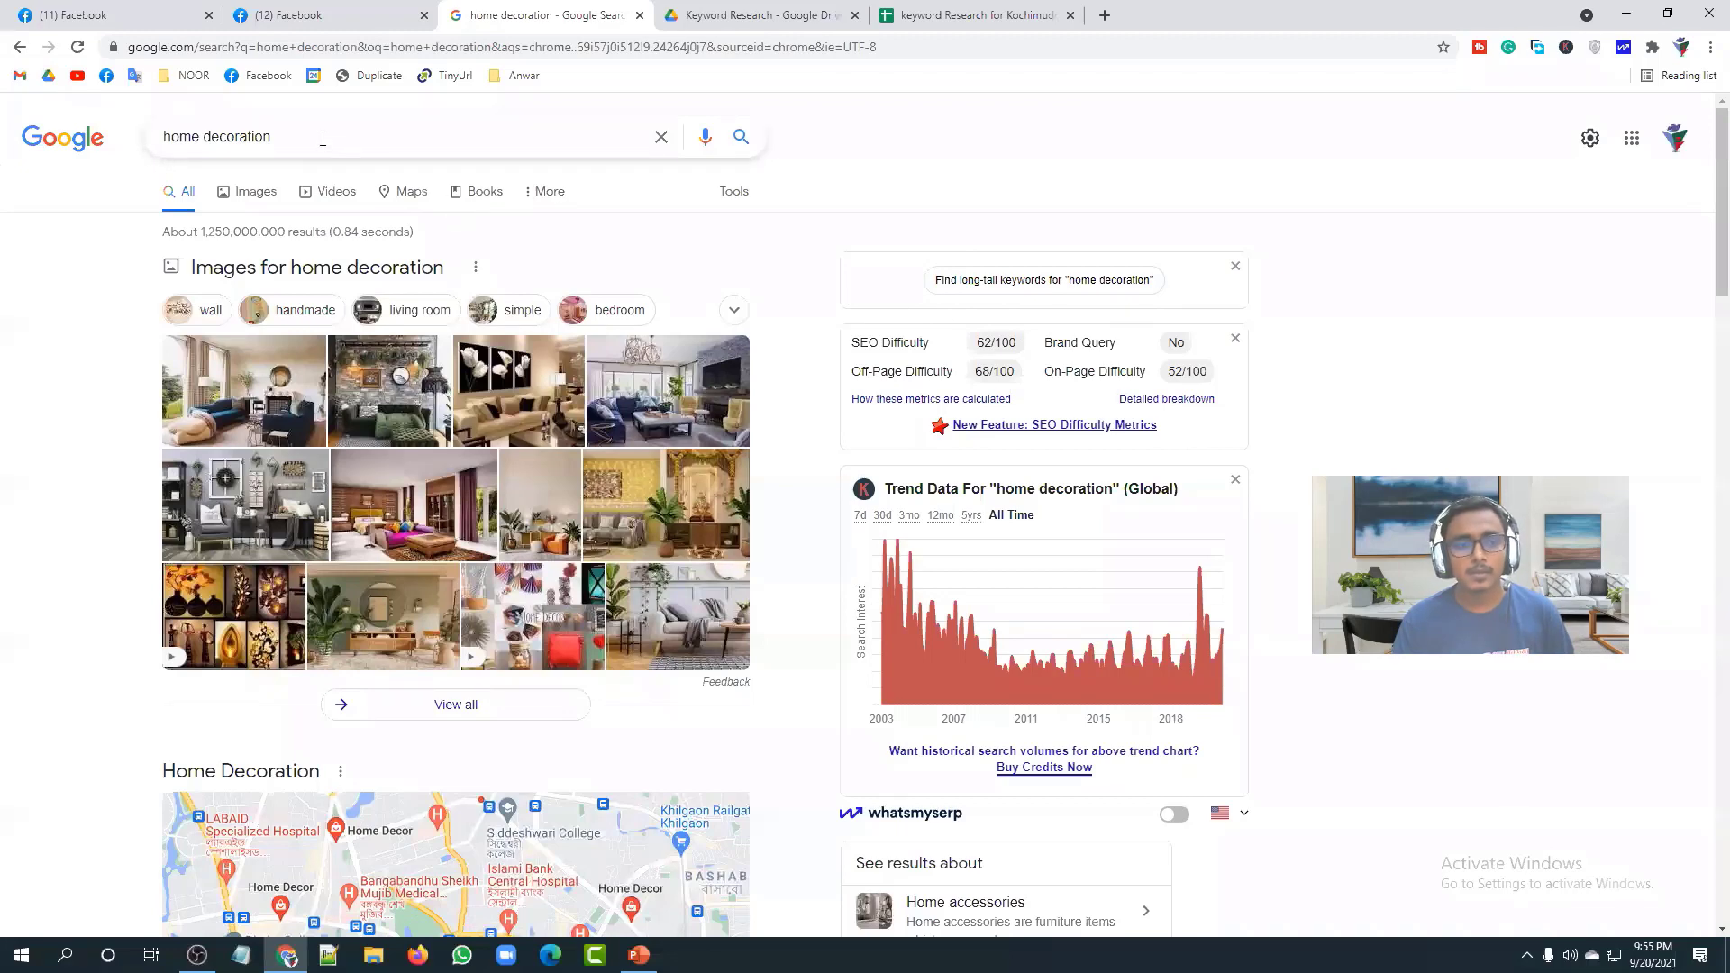
pyautogui.moveTo(326, 140); pyautogui.dragTo(140, 139)
pyautogui.click(38, 276)
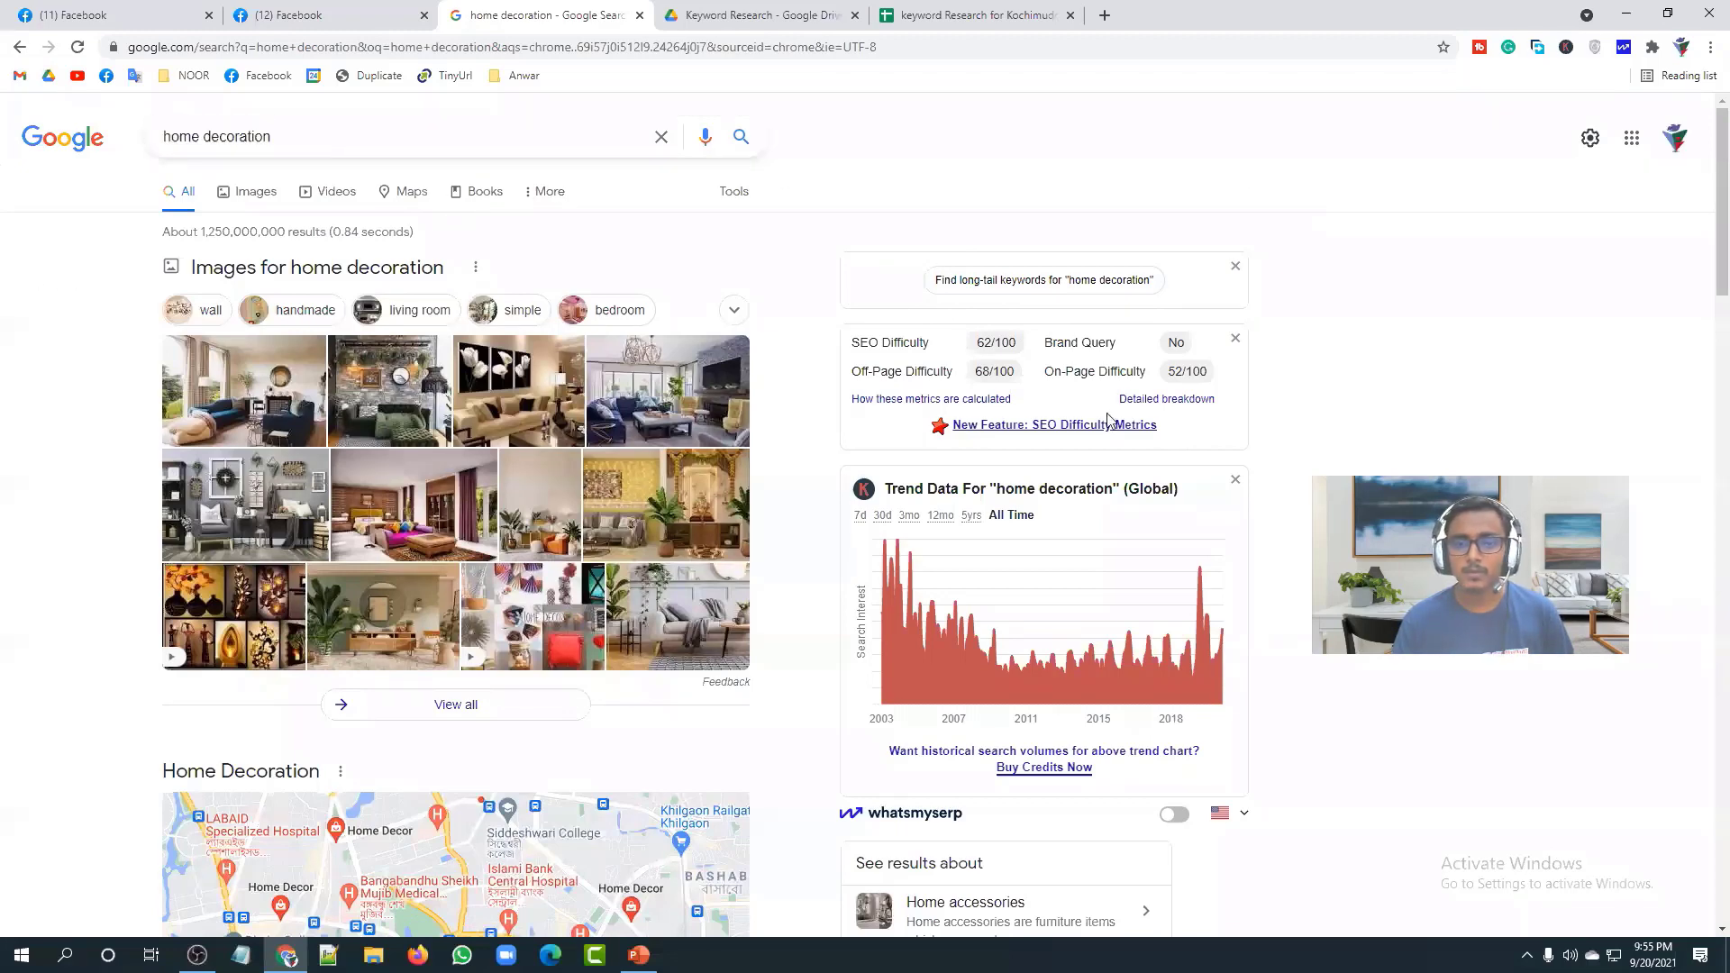
pyautogui.scroll(-2, 1038, 335)
pyautogui.scroll(-3, 1036, 387)
pyautogui.scroll(5, 1027, 278)
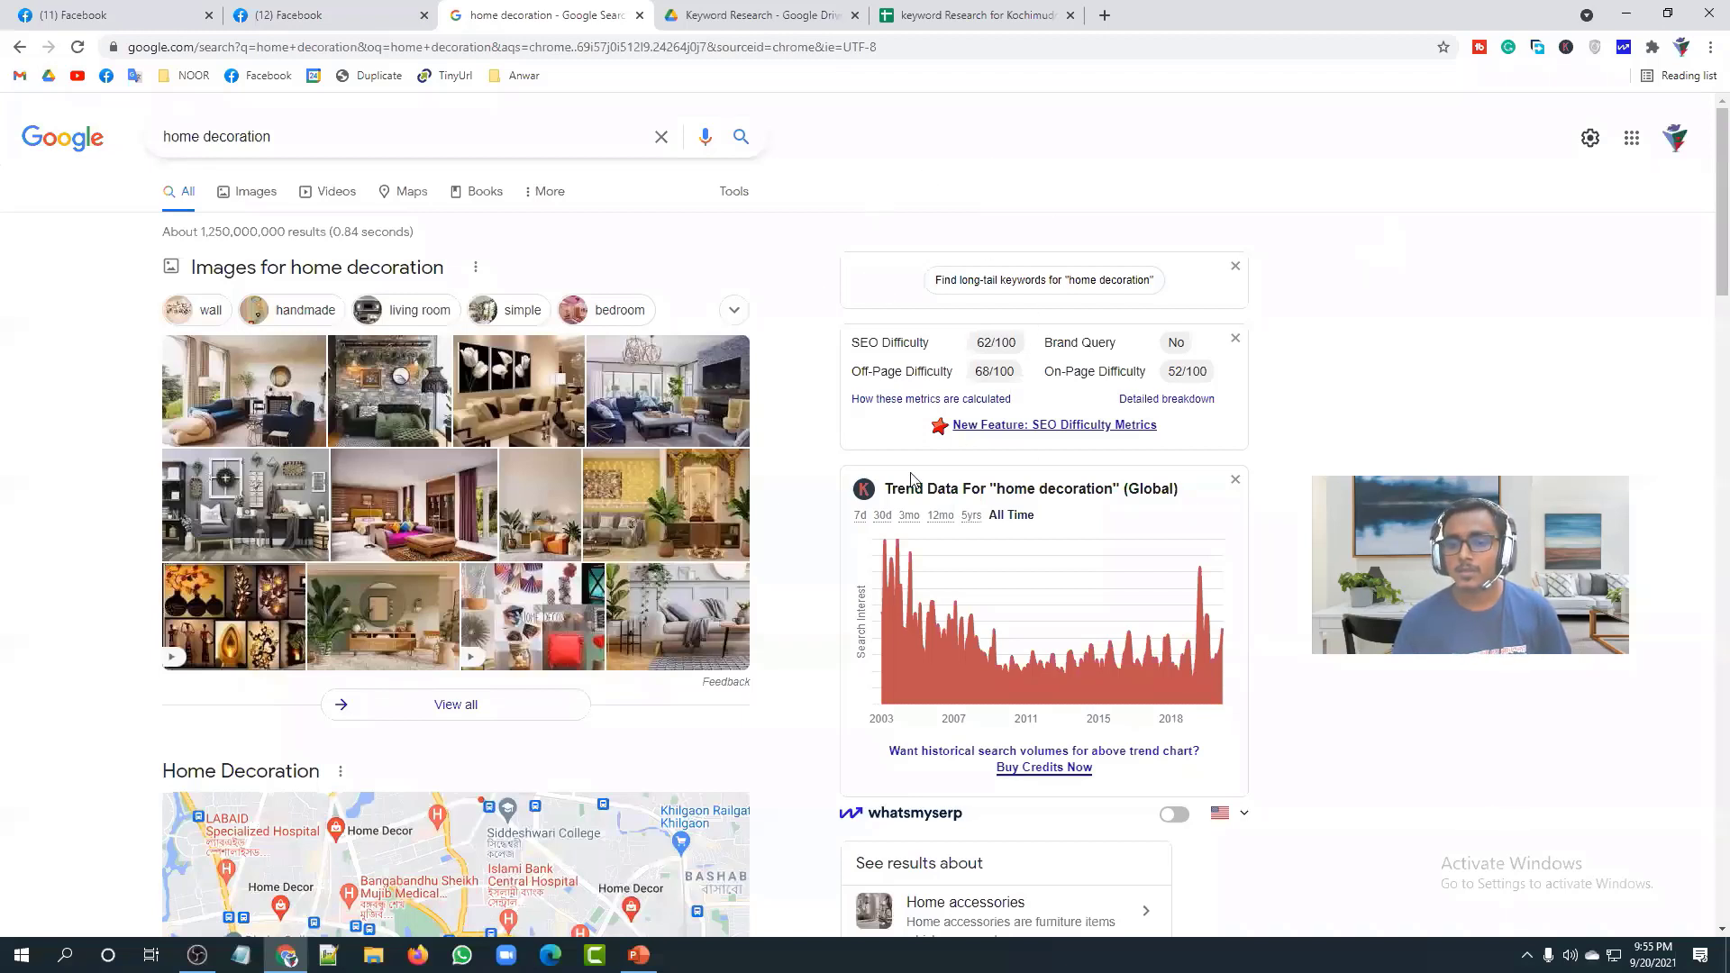
pyautogui.scroll(-1, 1077, 431)
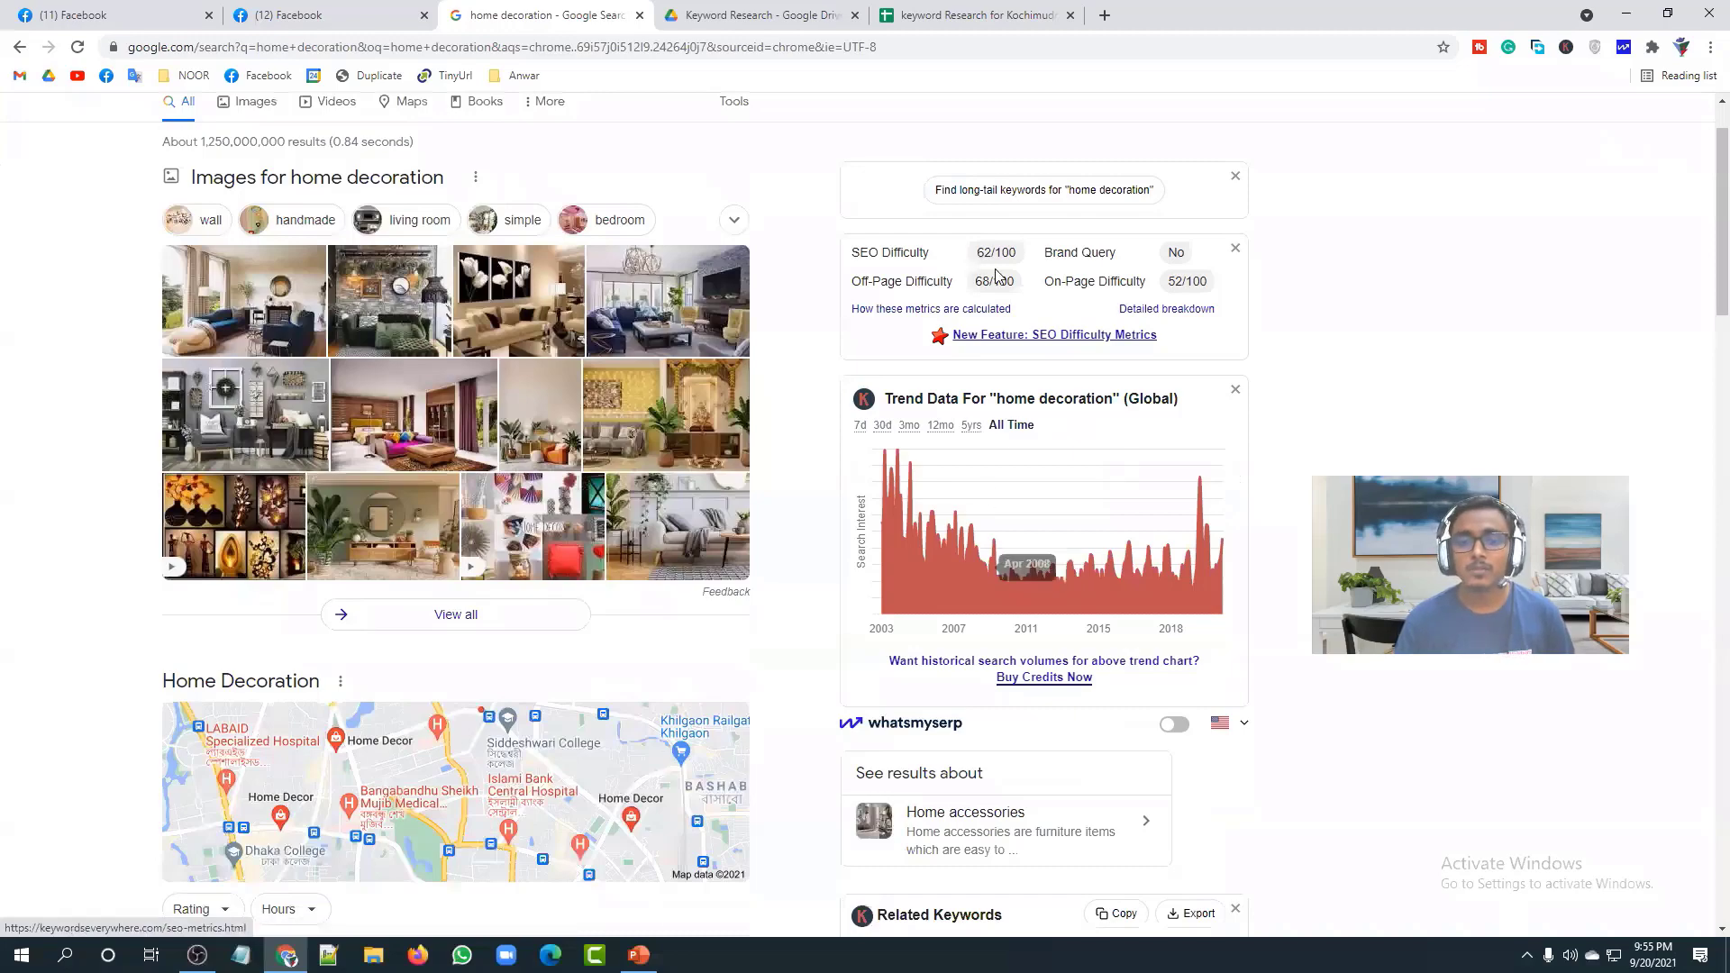
pyautogui.scroll(-12, 1055, 257)
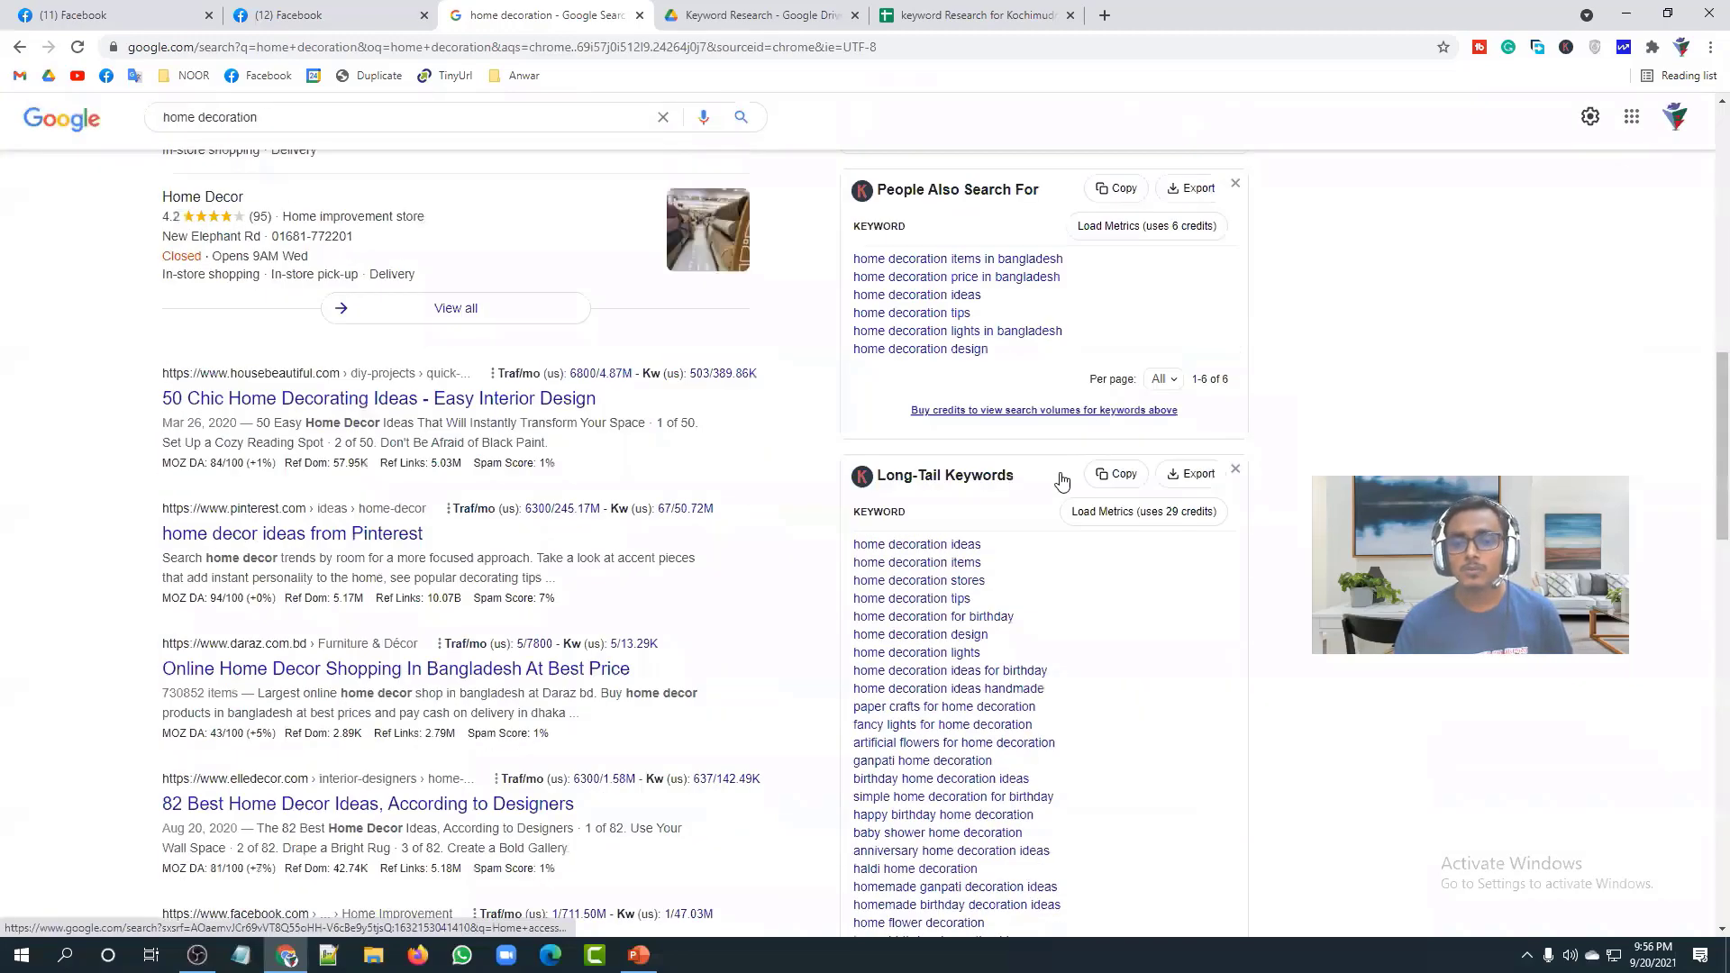
pyautogui.scroll(15, 1063, 487)
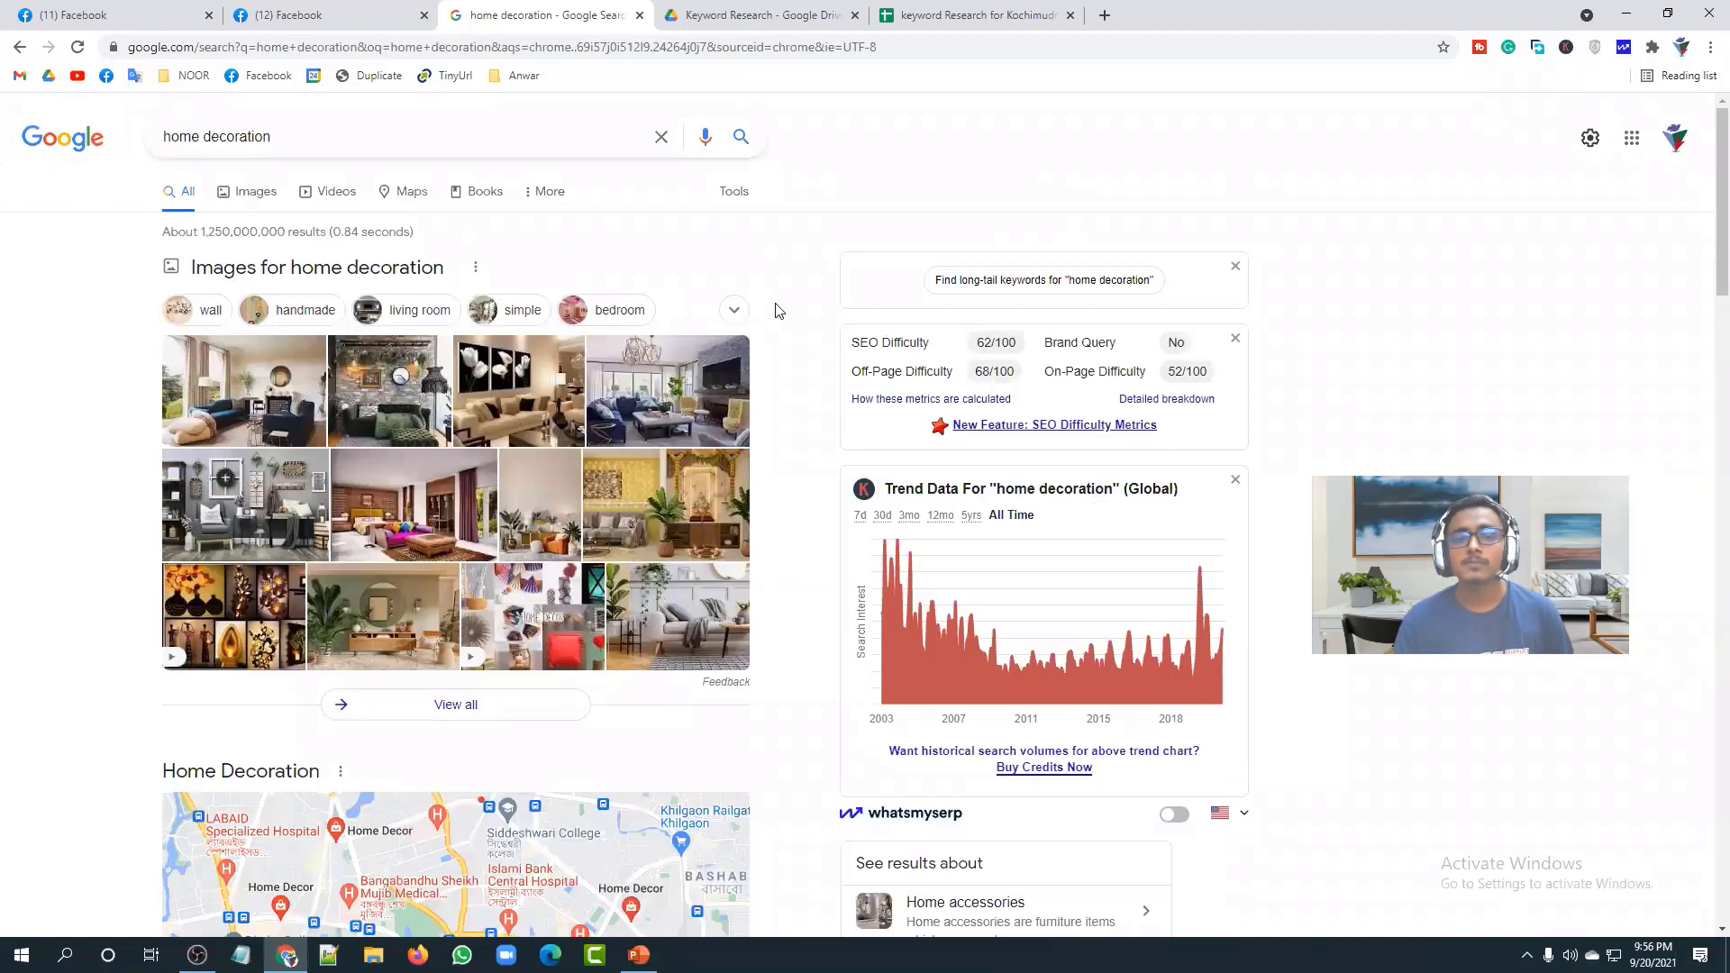
pyautogui.scroll(-2, 827, 270)
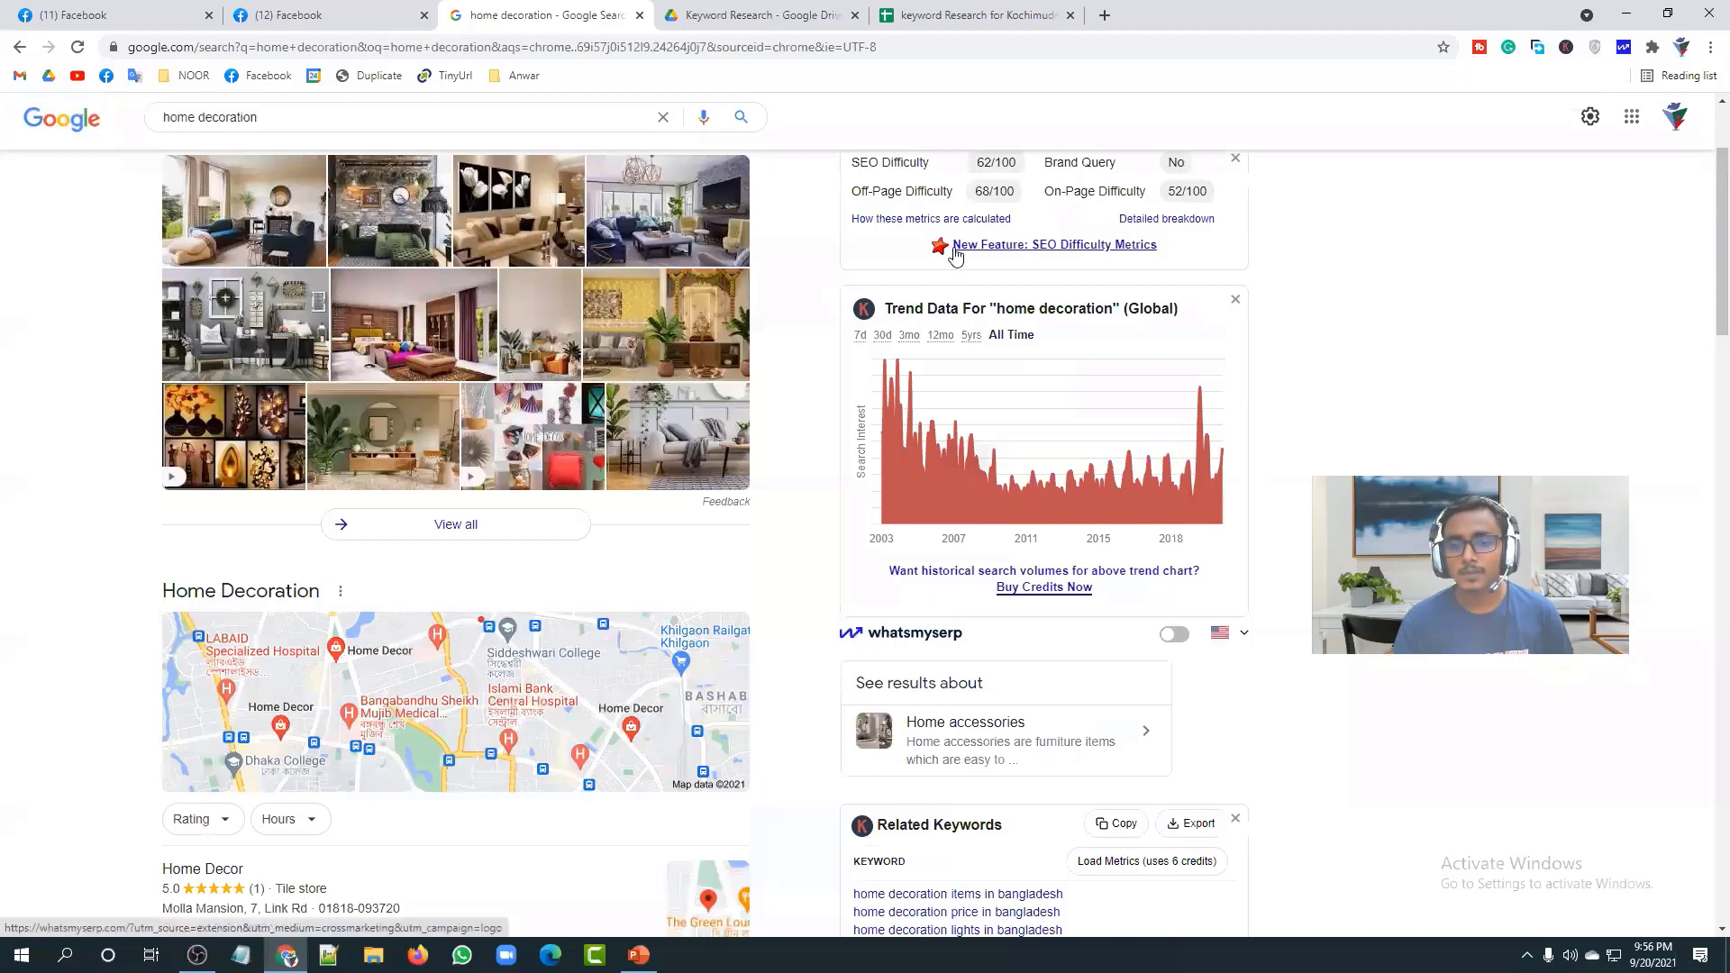
pyautogui.scroll(2, 955, 256)
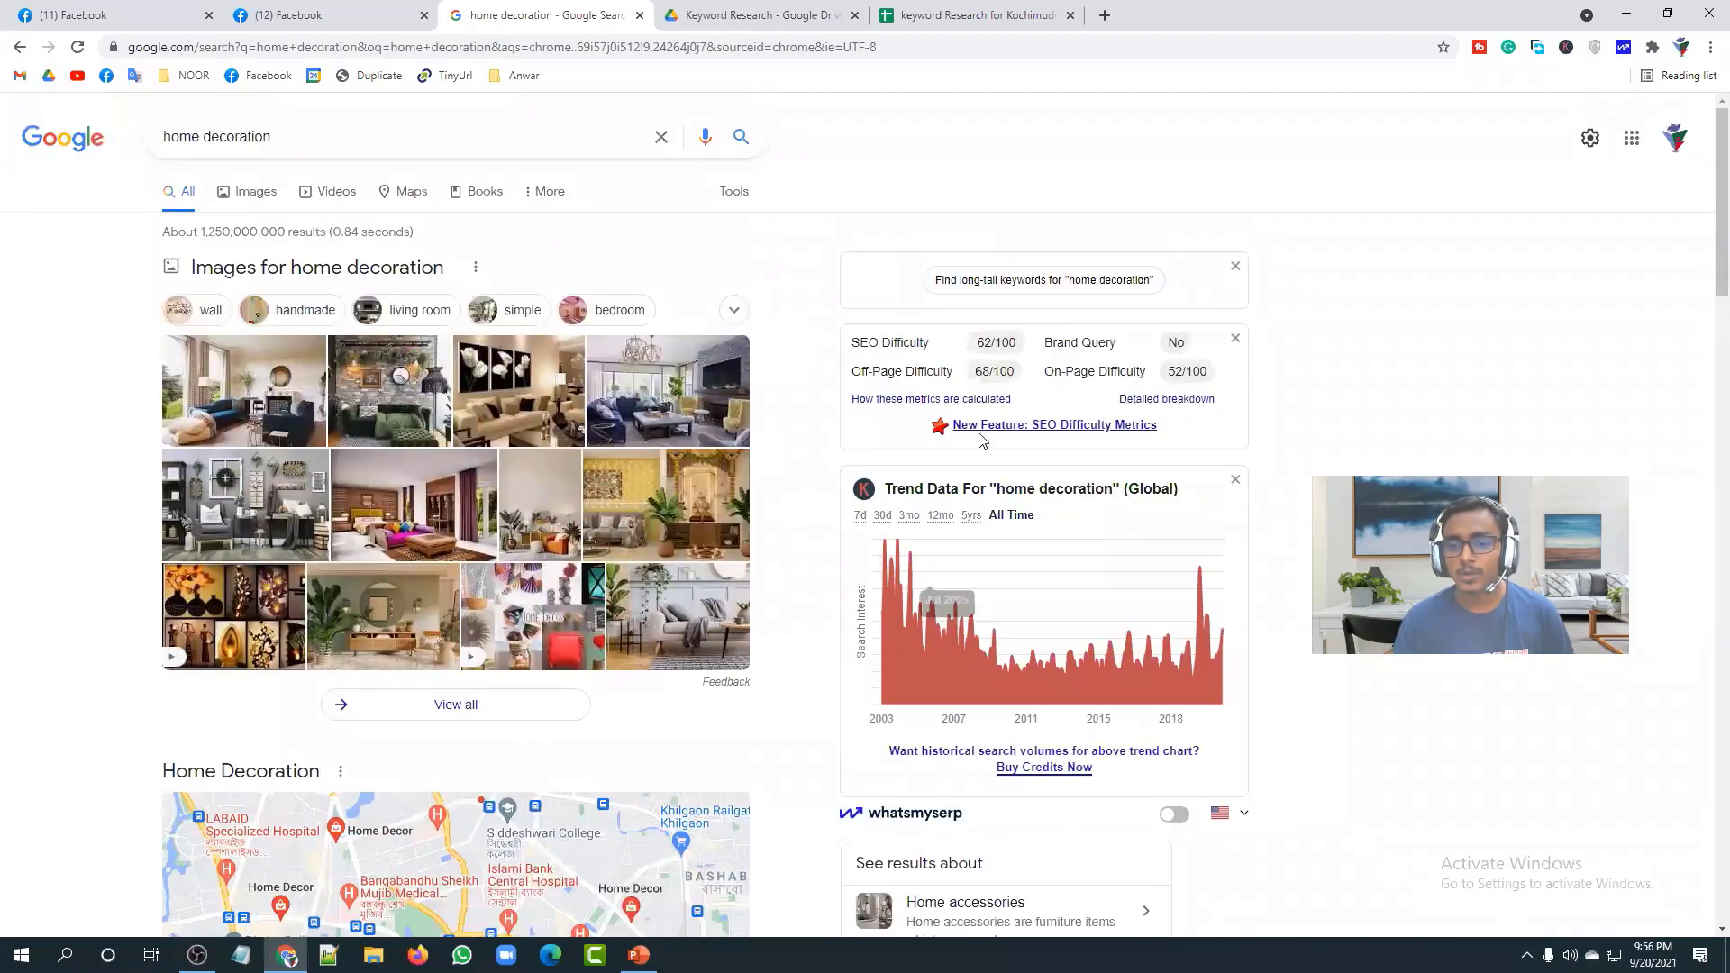
# Step: Review the Related Keywords and People Also Search For lists beside the "home decoration" results
pyautogui.scroll(-8, 937, 475)
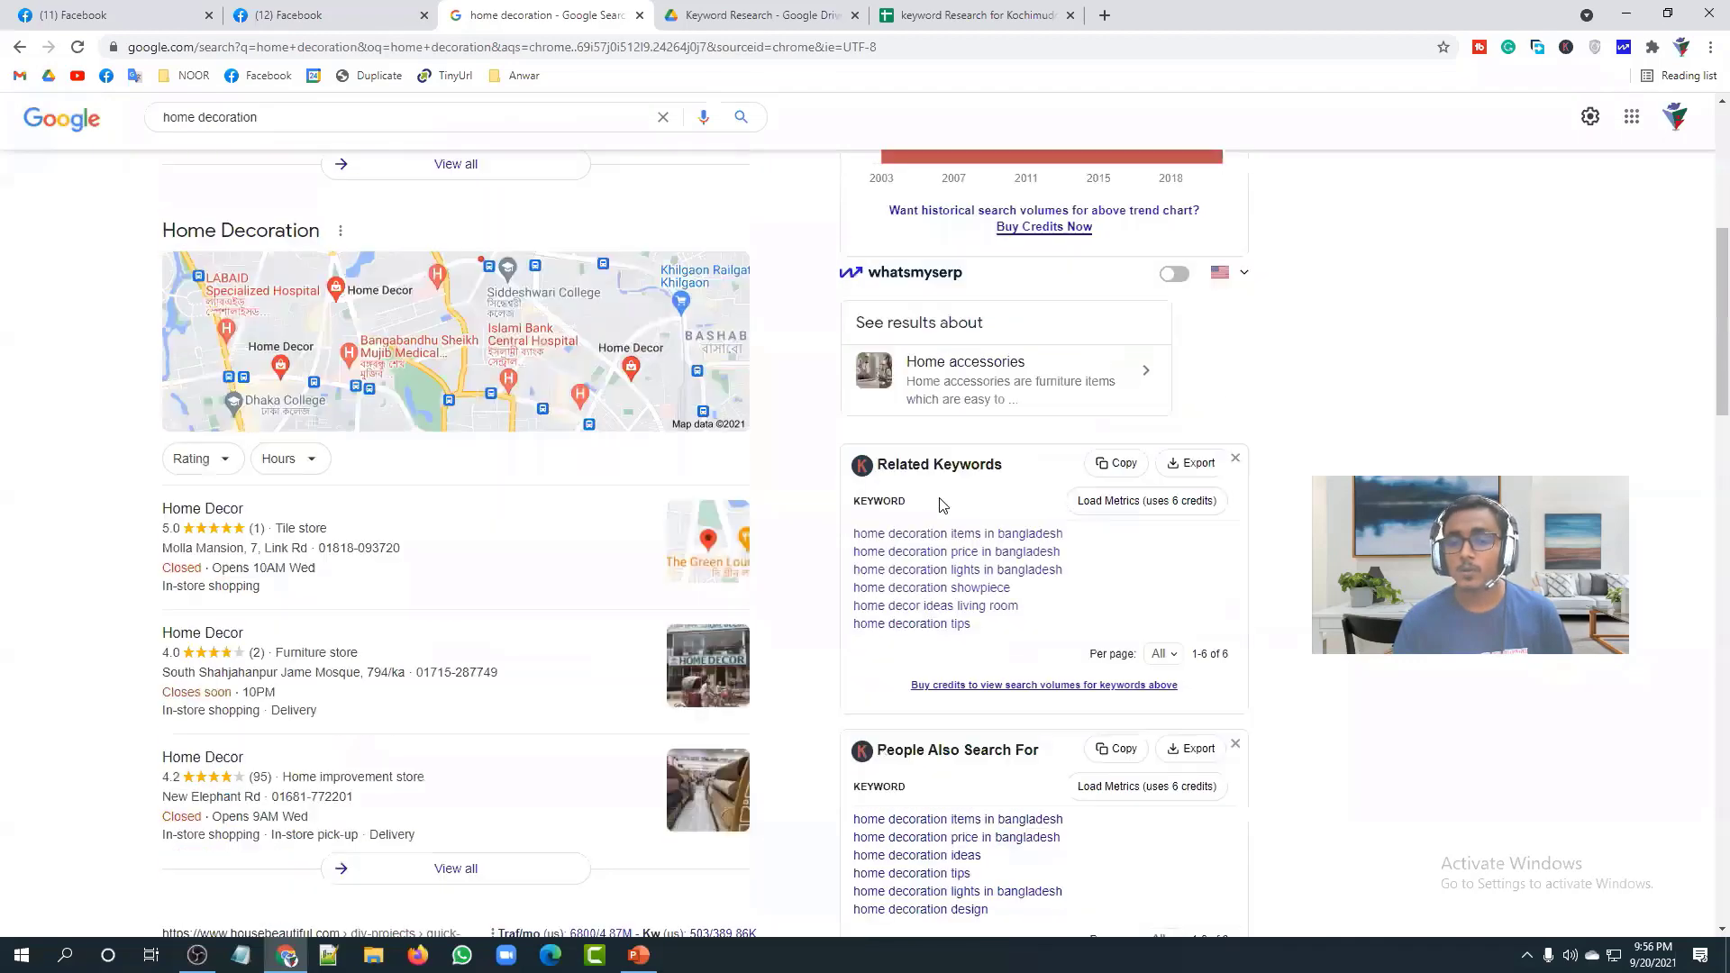
pyautogui.scroll(-1, 908, 286)
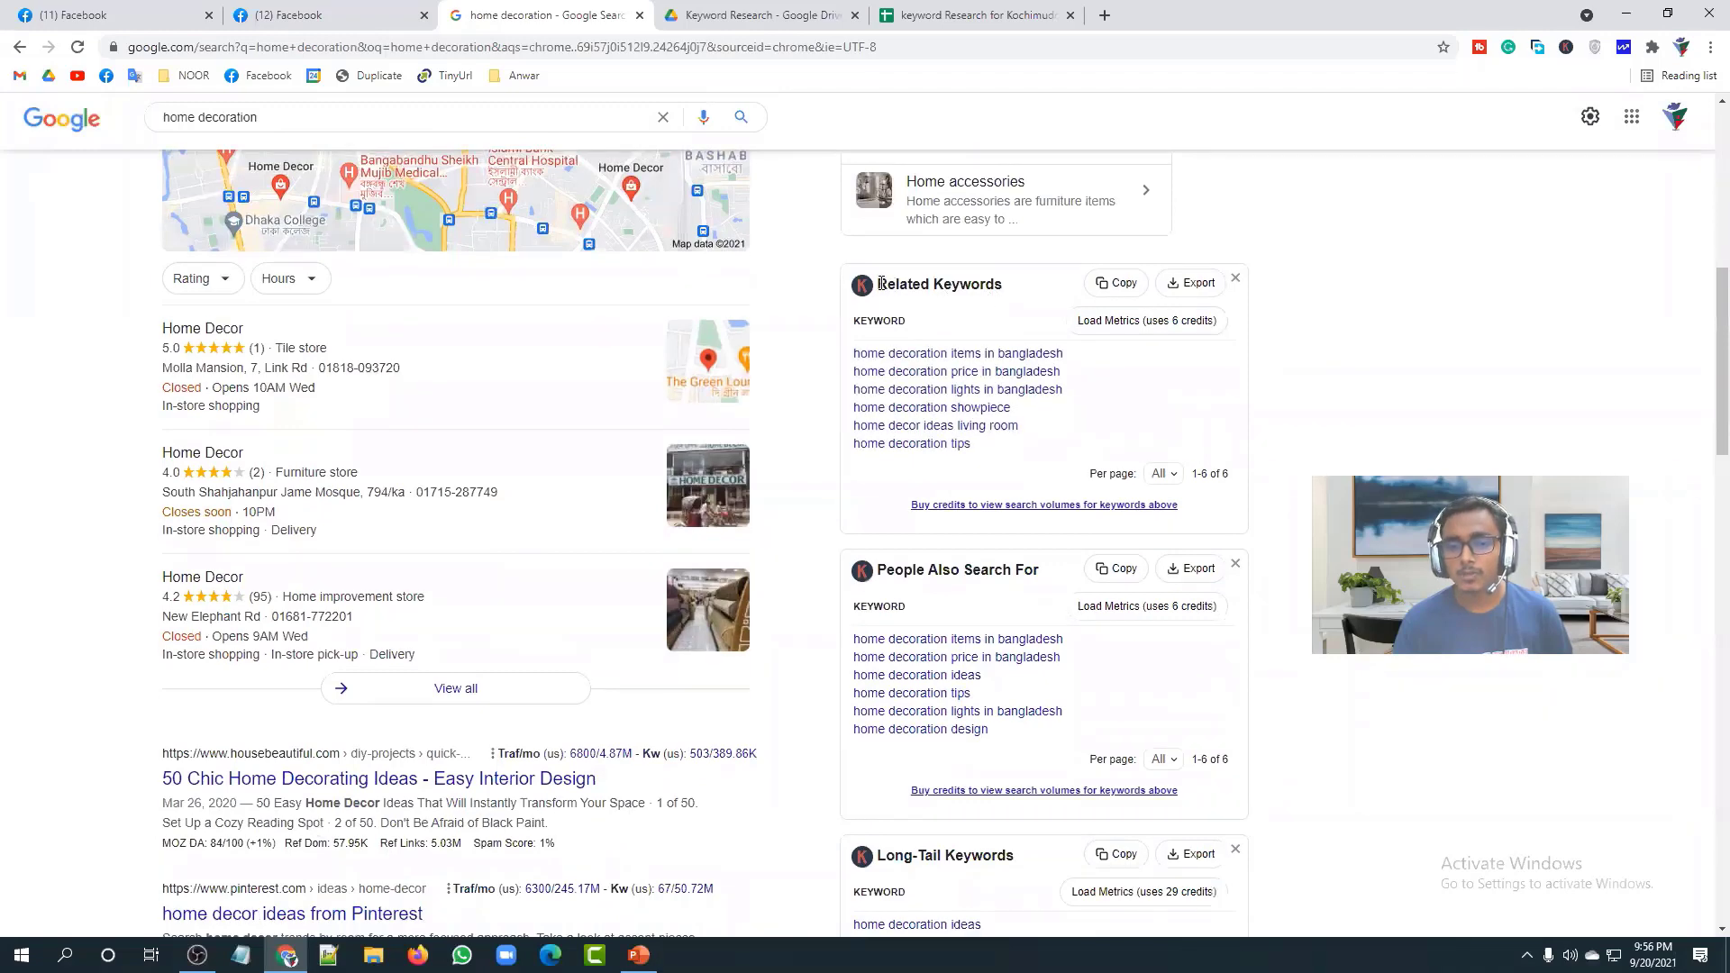
pyautogui.moveTo(880, 285); pyautogui.dragTo(1025, 288)
pyautogui.click(1022, 289)
pyautogui.scroll(-1, 911, 355)
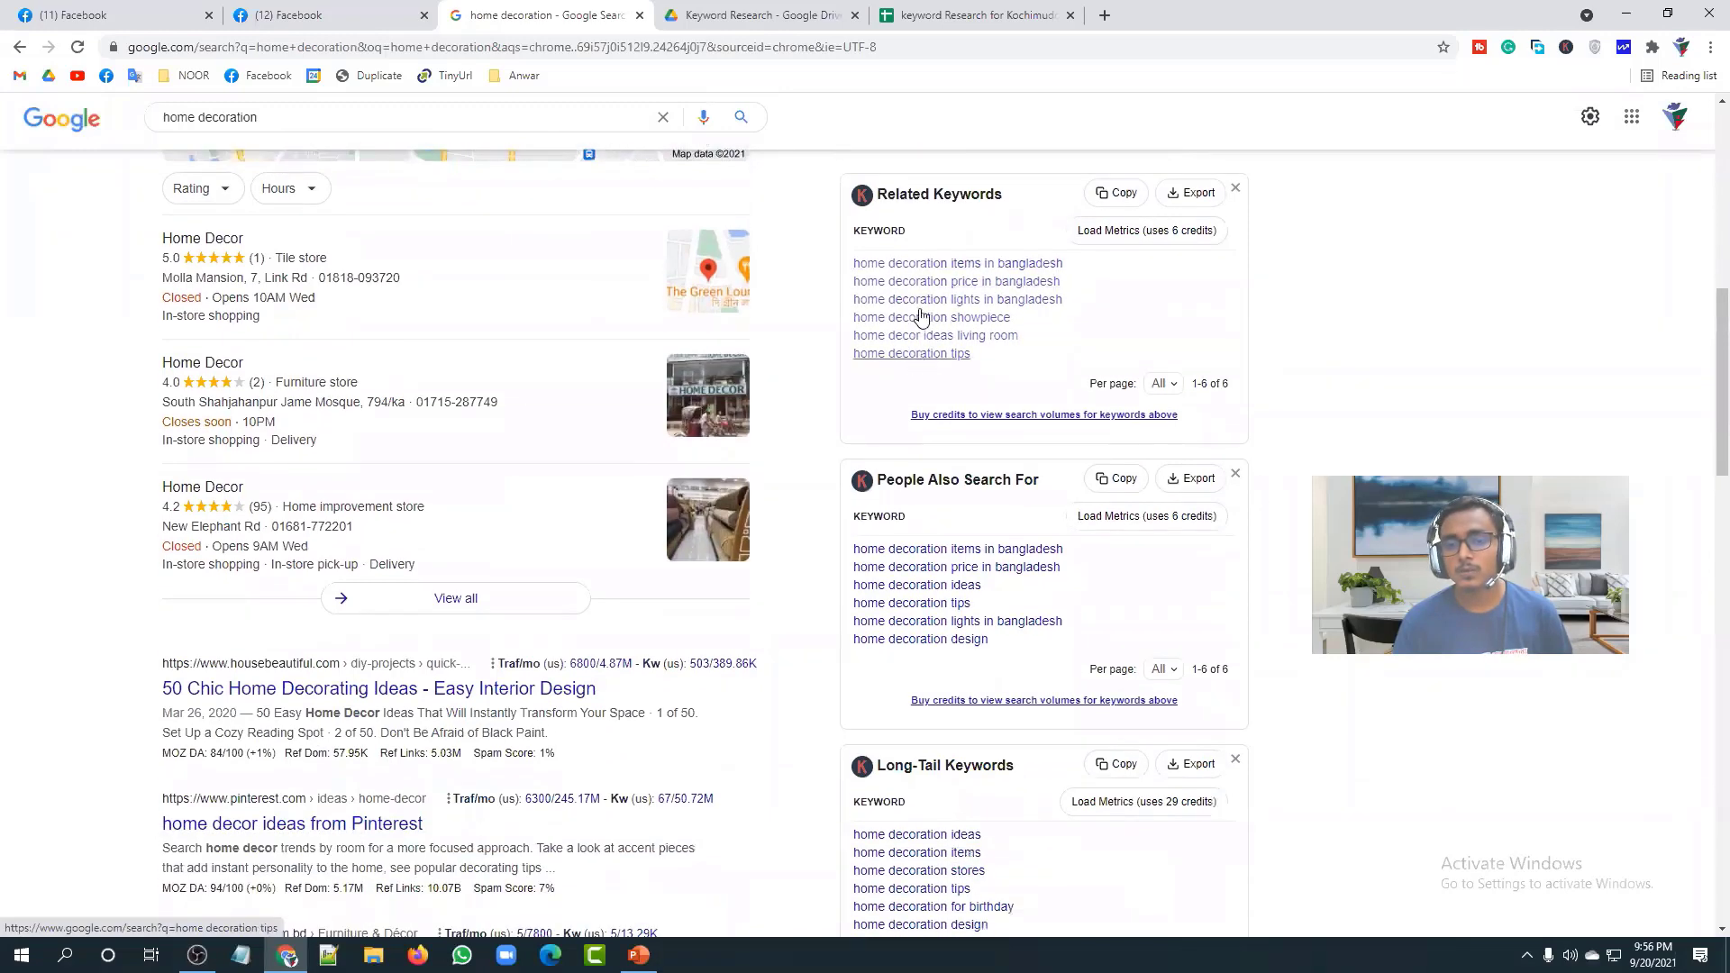
pyautogui.scroll(-2, 903, 506)
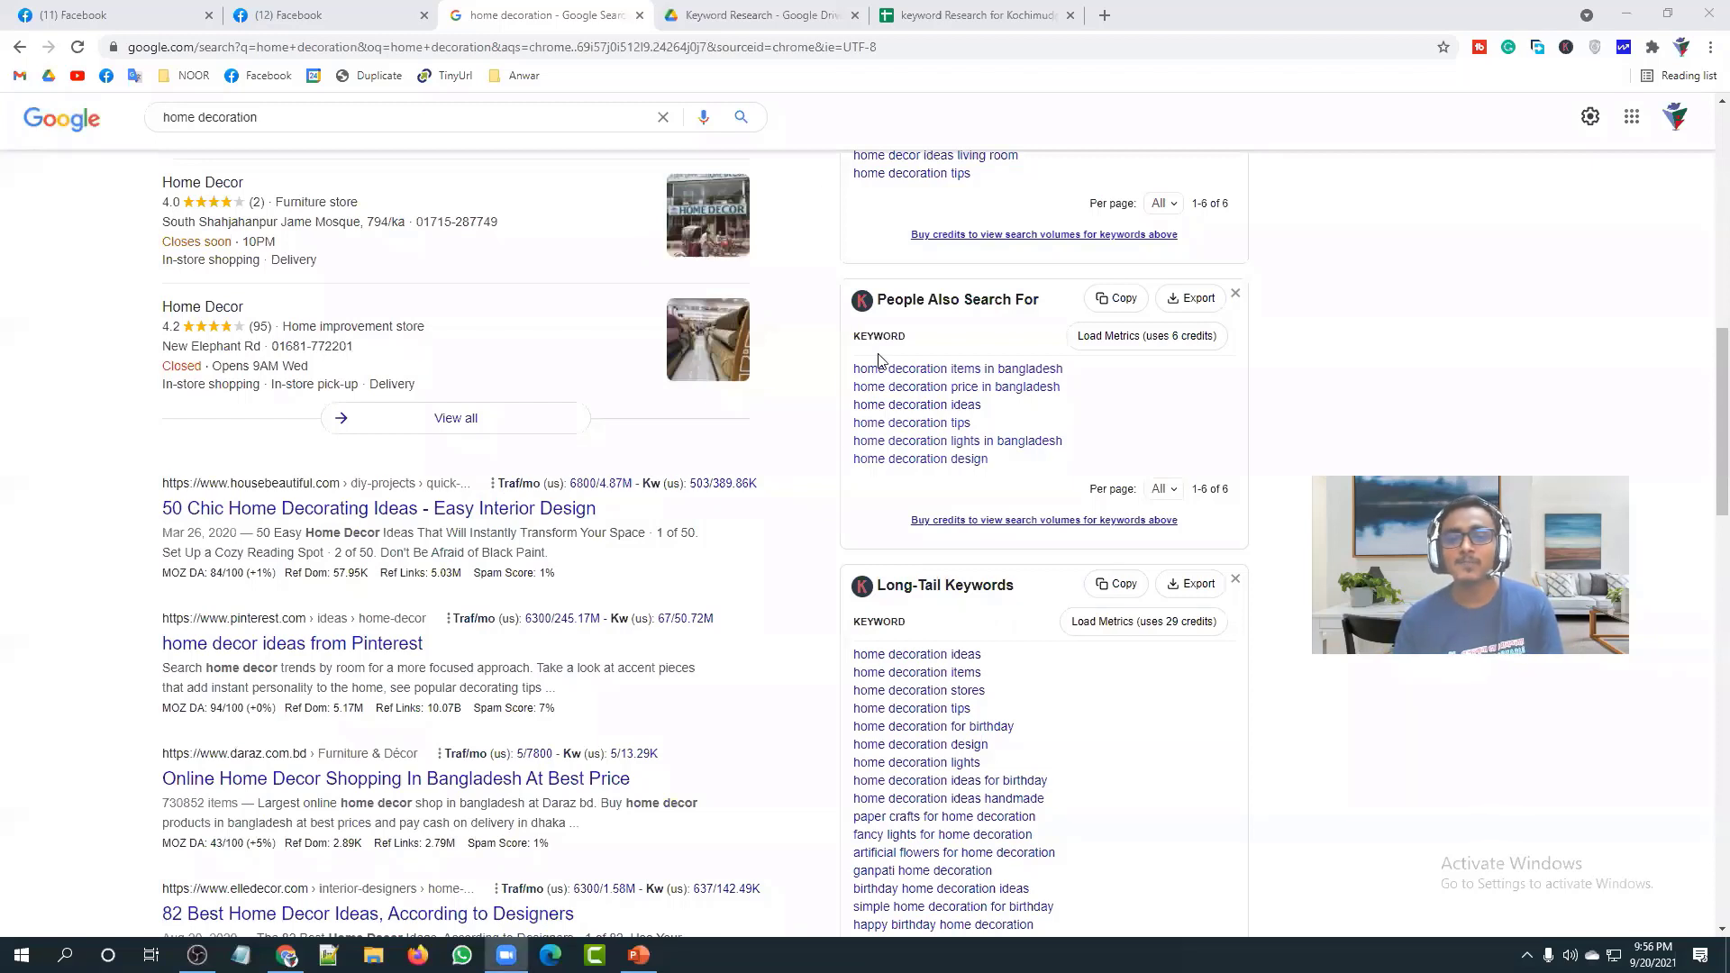
pyautogui.click(800, 394)
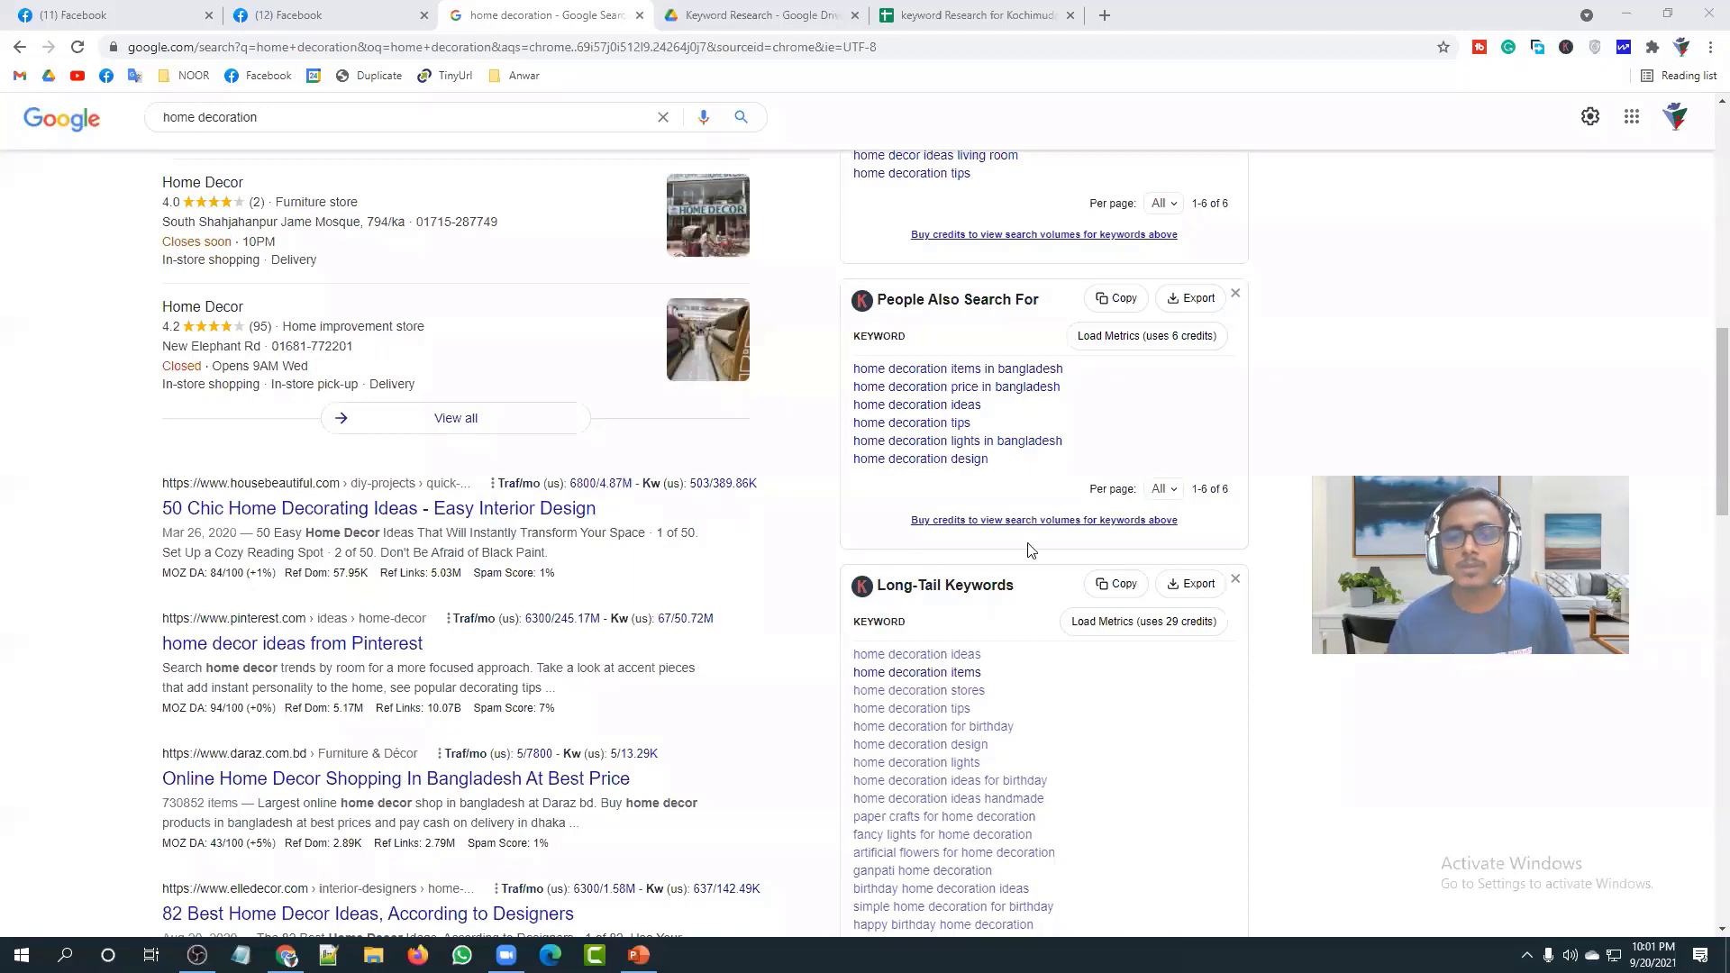
pyautogui.scroll(5, 1032, 568)
pyautogui.scroll(4, 1030, 612)
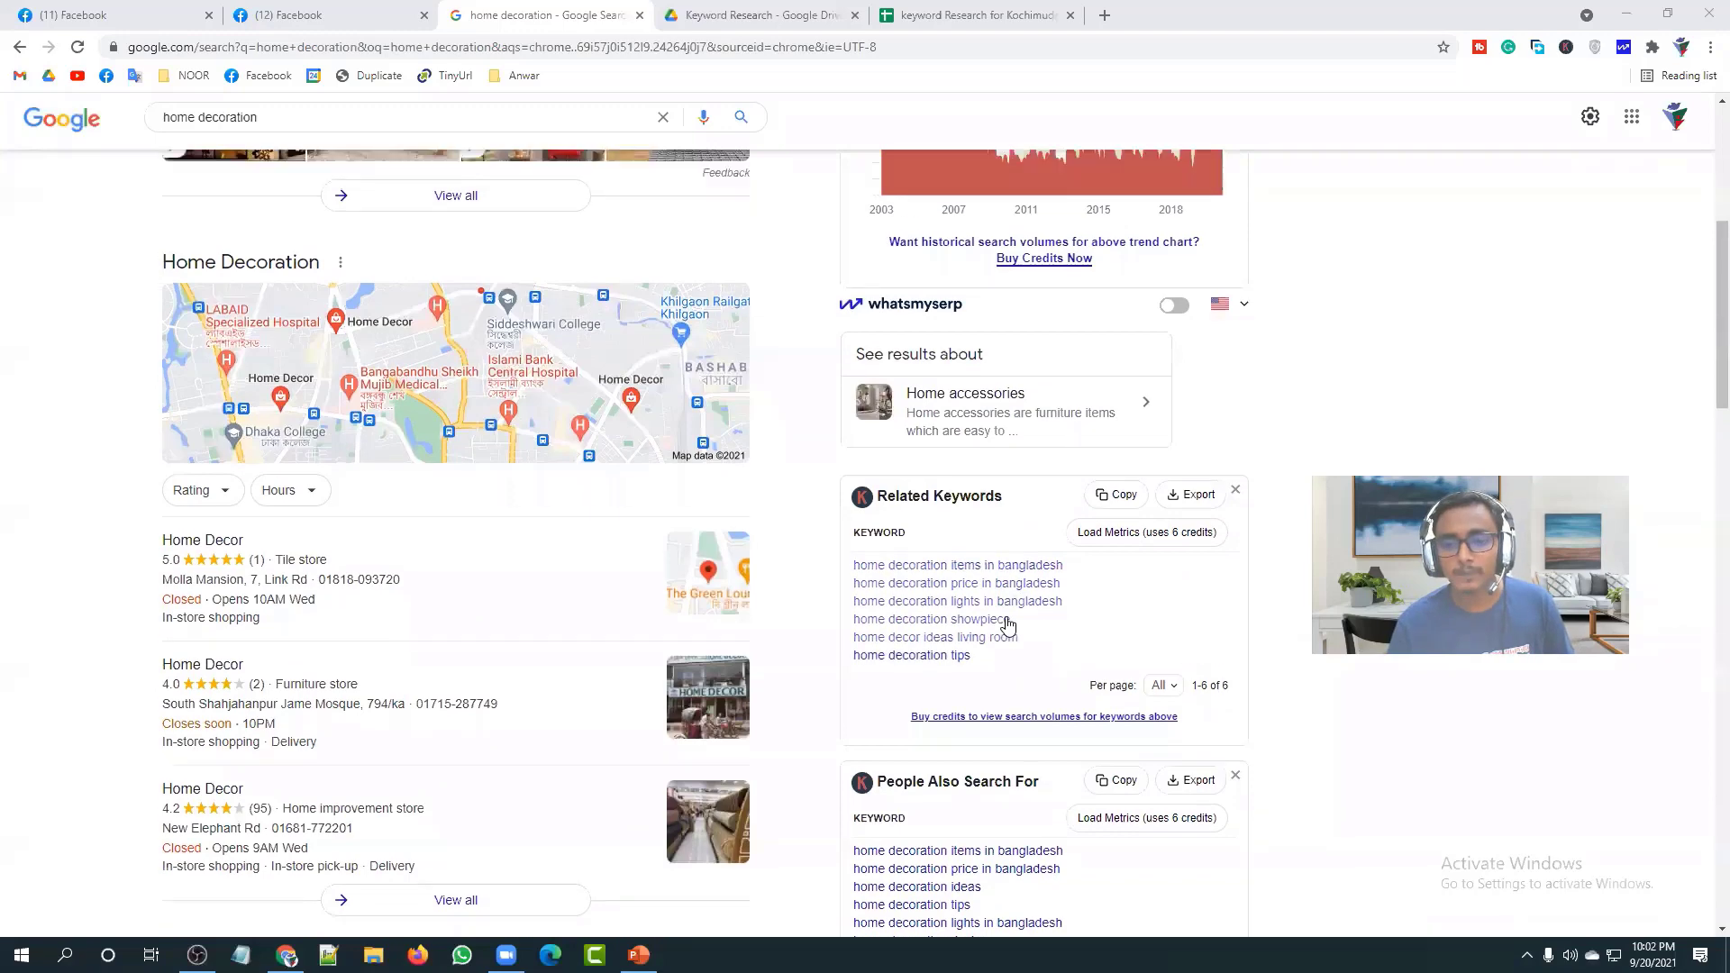
pyautogui.scroll(2, 1009, 626)
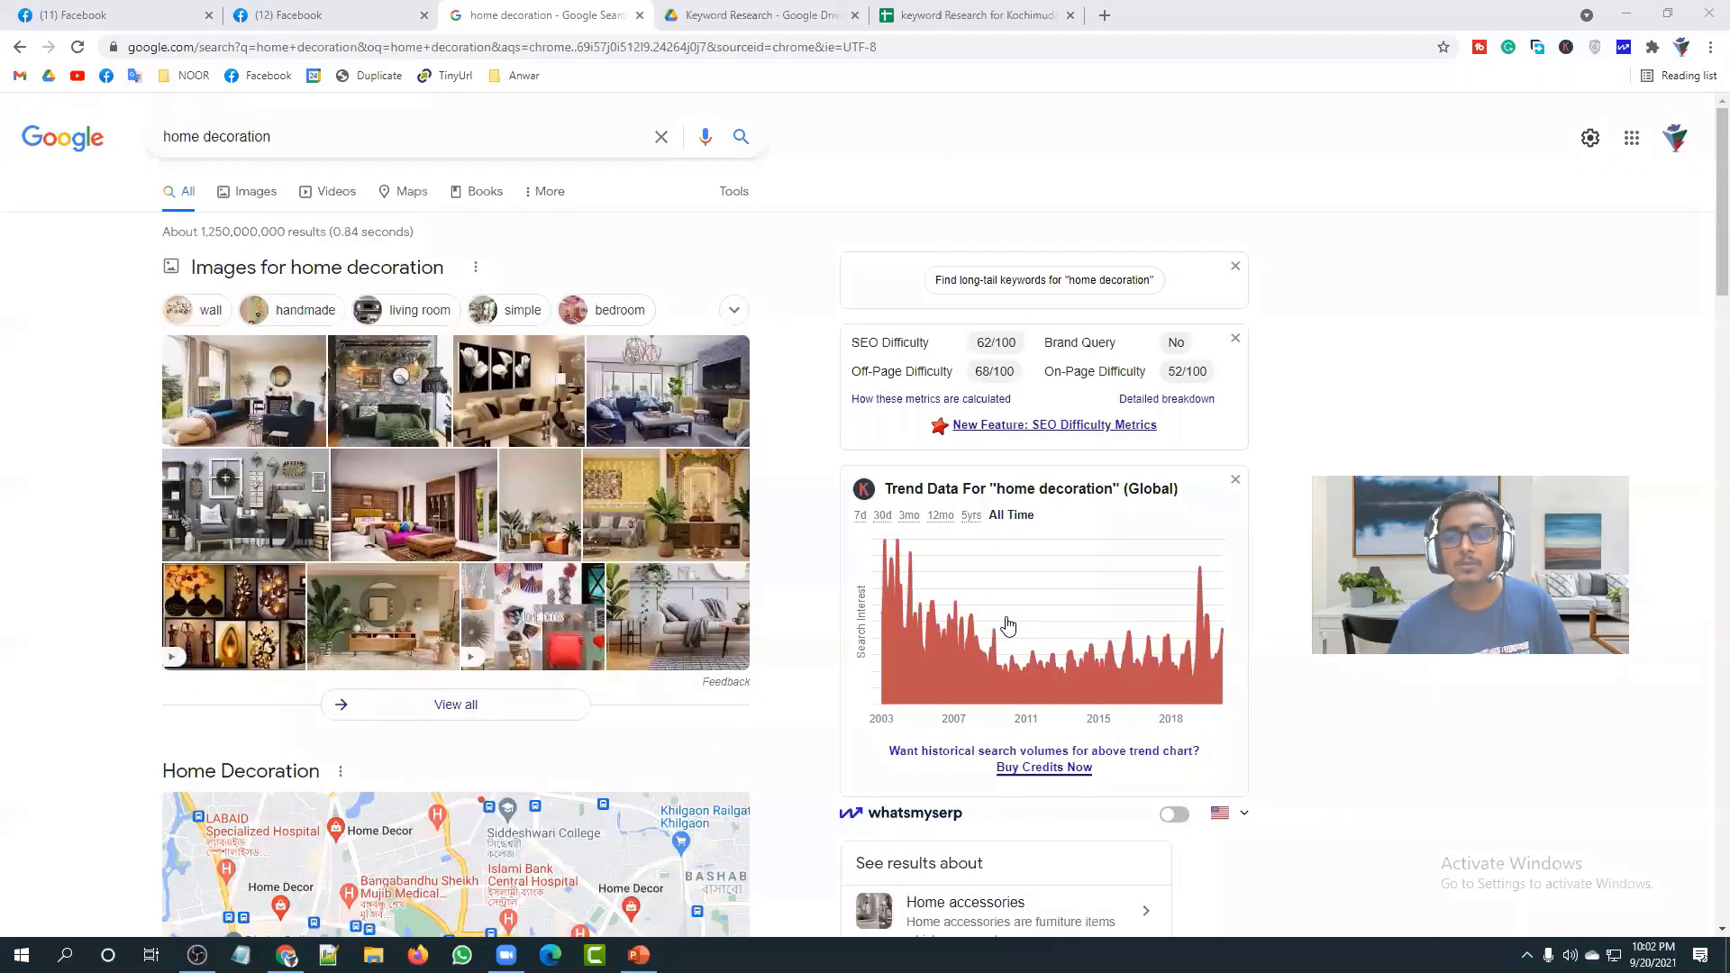
# Step: Read through the Long-Tail Keywords list for "home decoration" from its heading to its last entry
pyautogui.scroll(-20, 1008, 626)
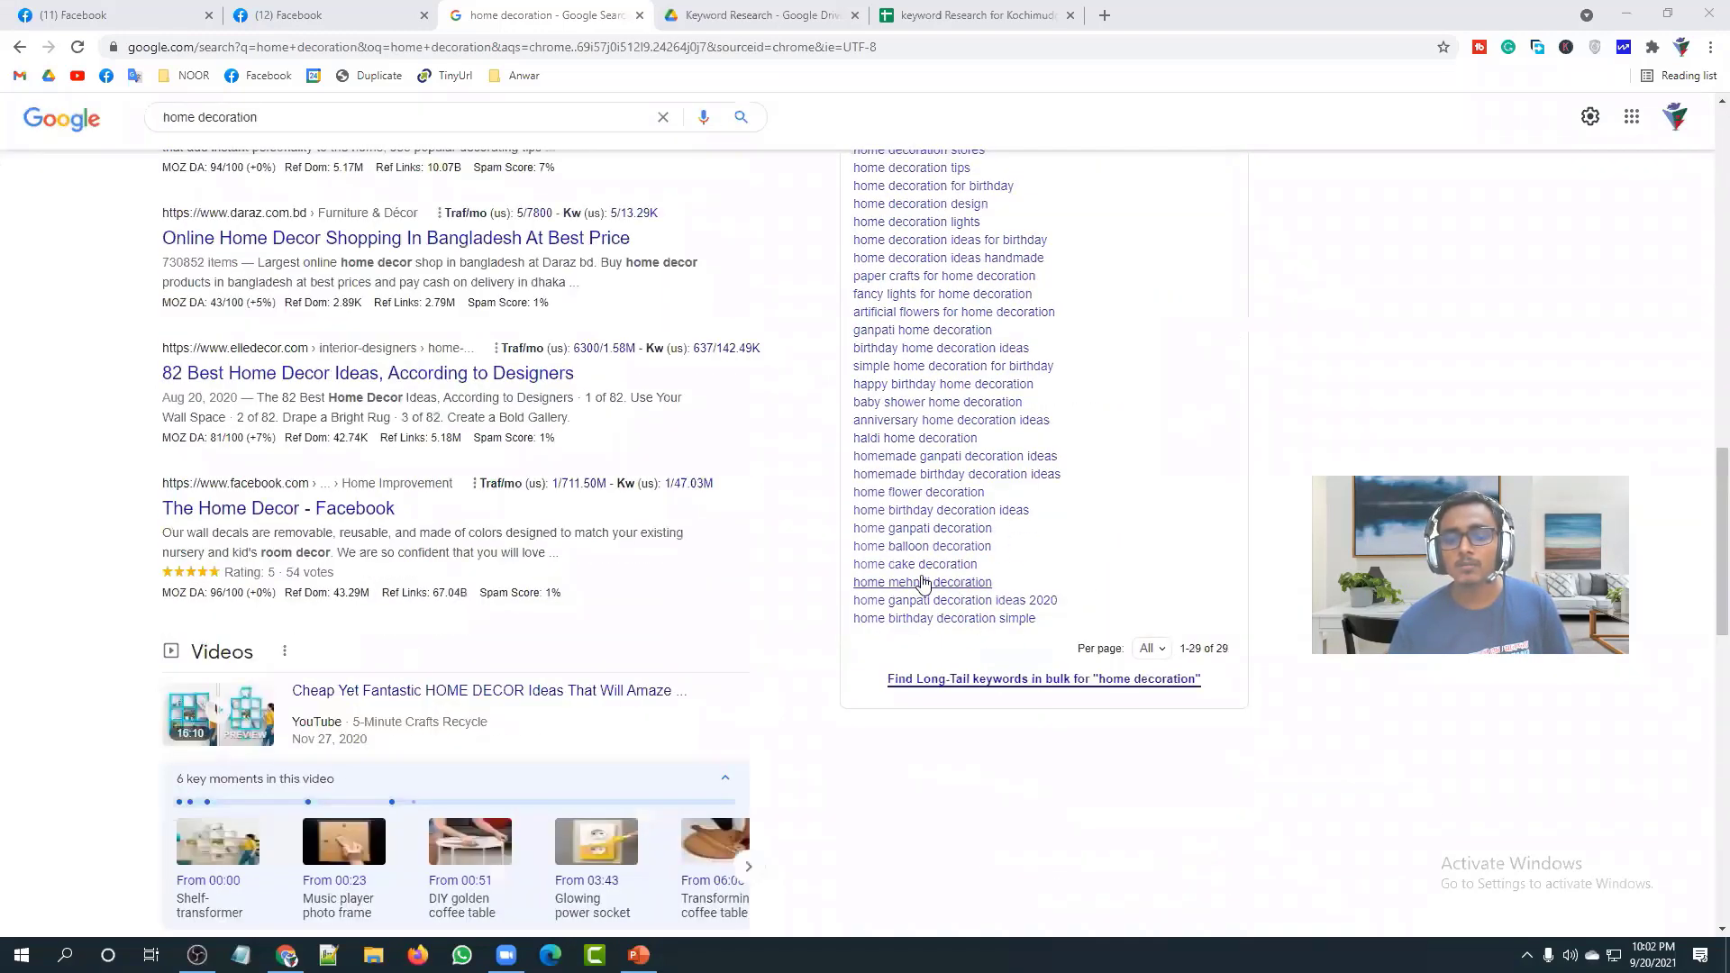
pyautogui.scroll(3, 924, 576)
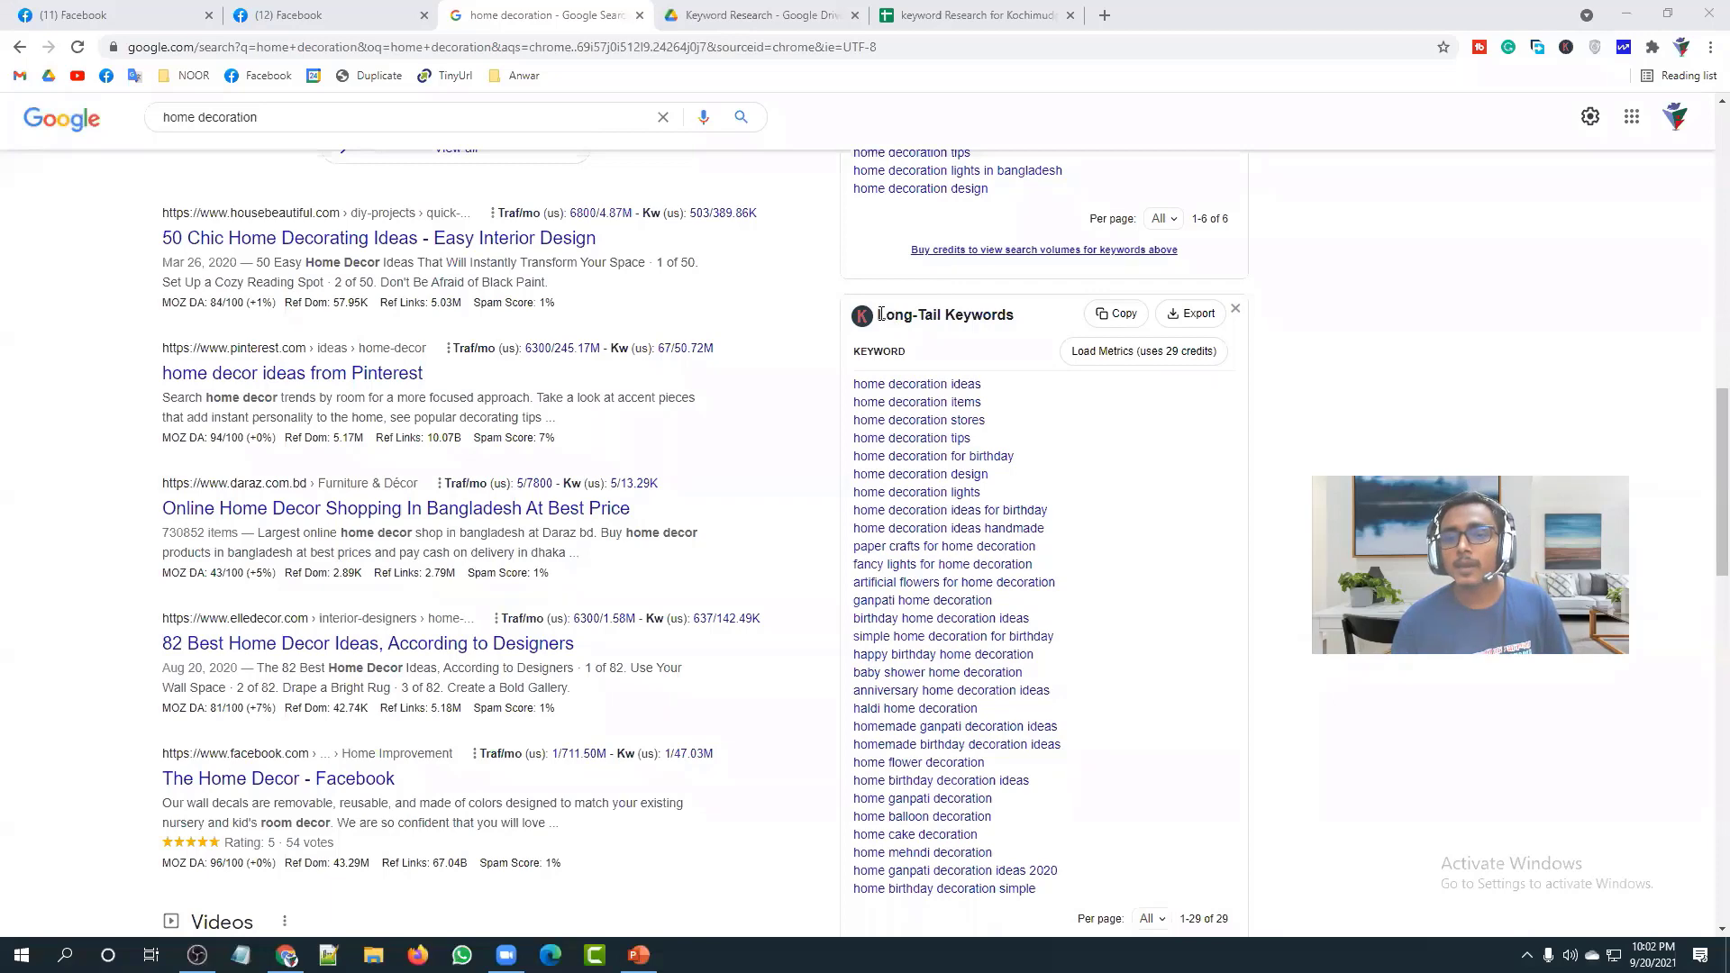
pyautogui.moveTo(878, 315); pyautogui.dragTo(1024, 322)
pyautogui.click(1024, 323)
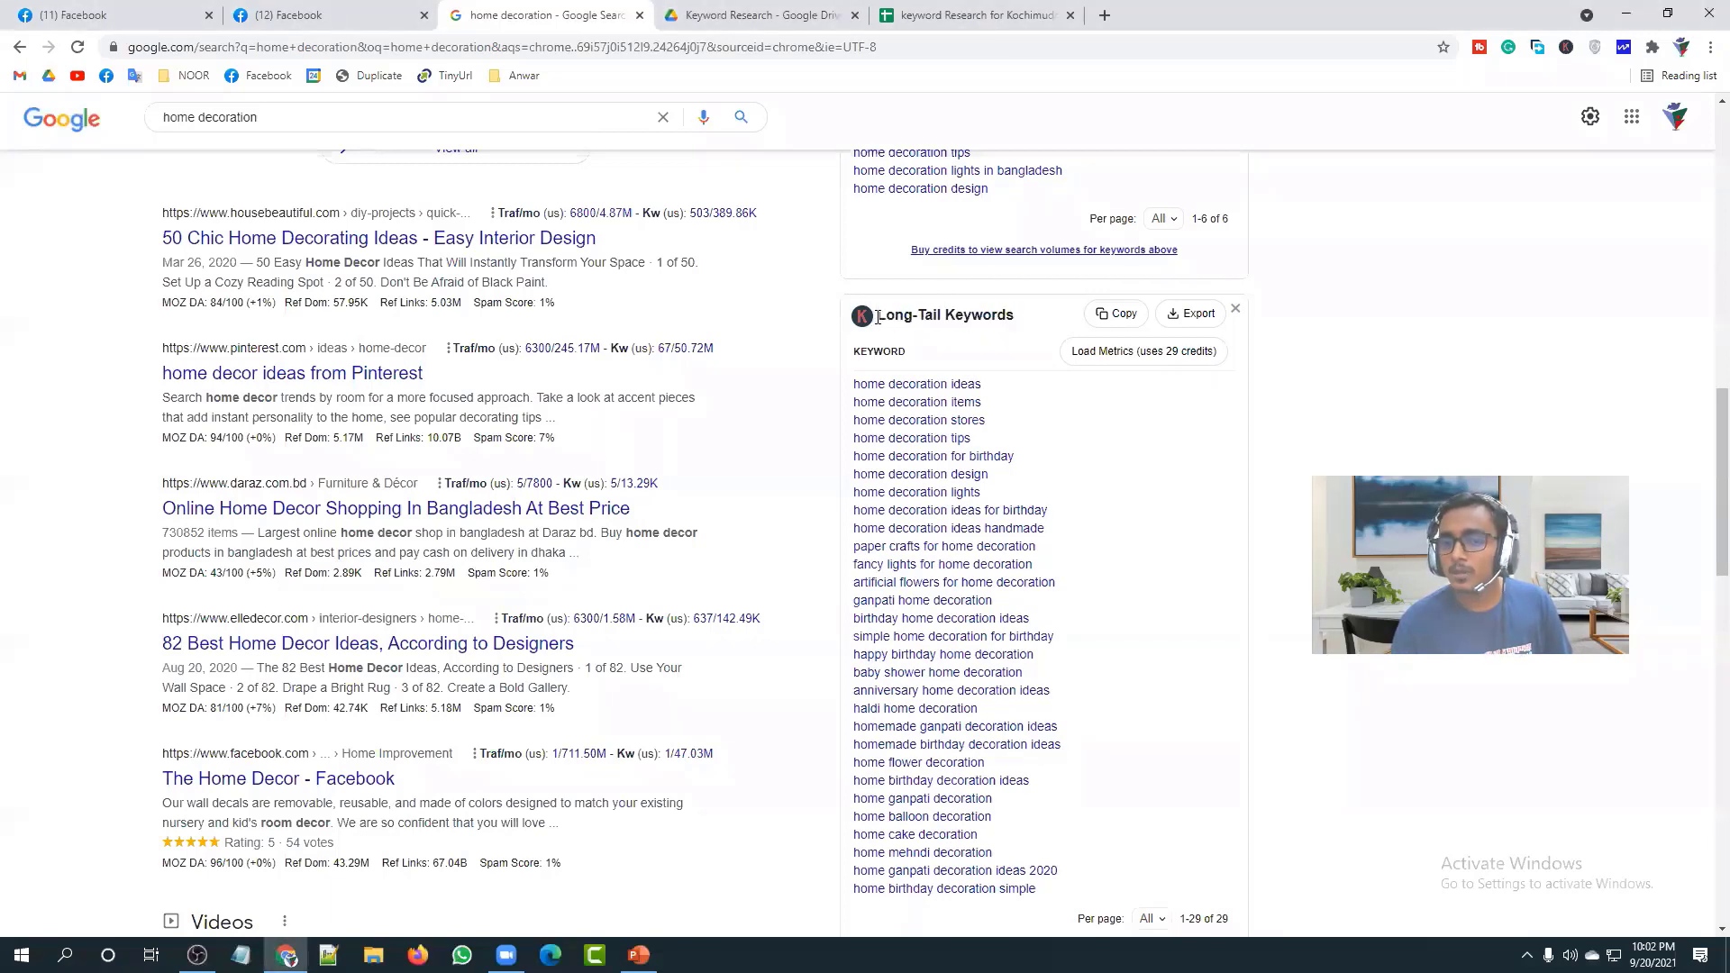
pyautogui.moveTo(879, 317); pyautogui.dragTo(1025, 323)
pyautogui.click(1026, 323)
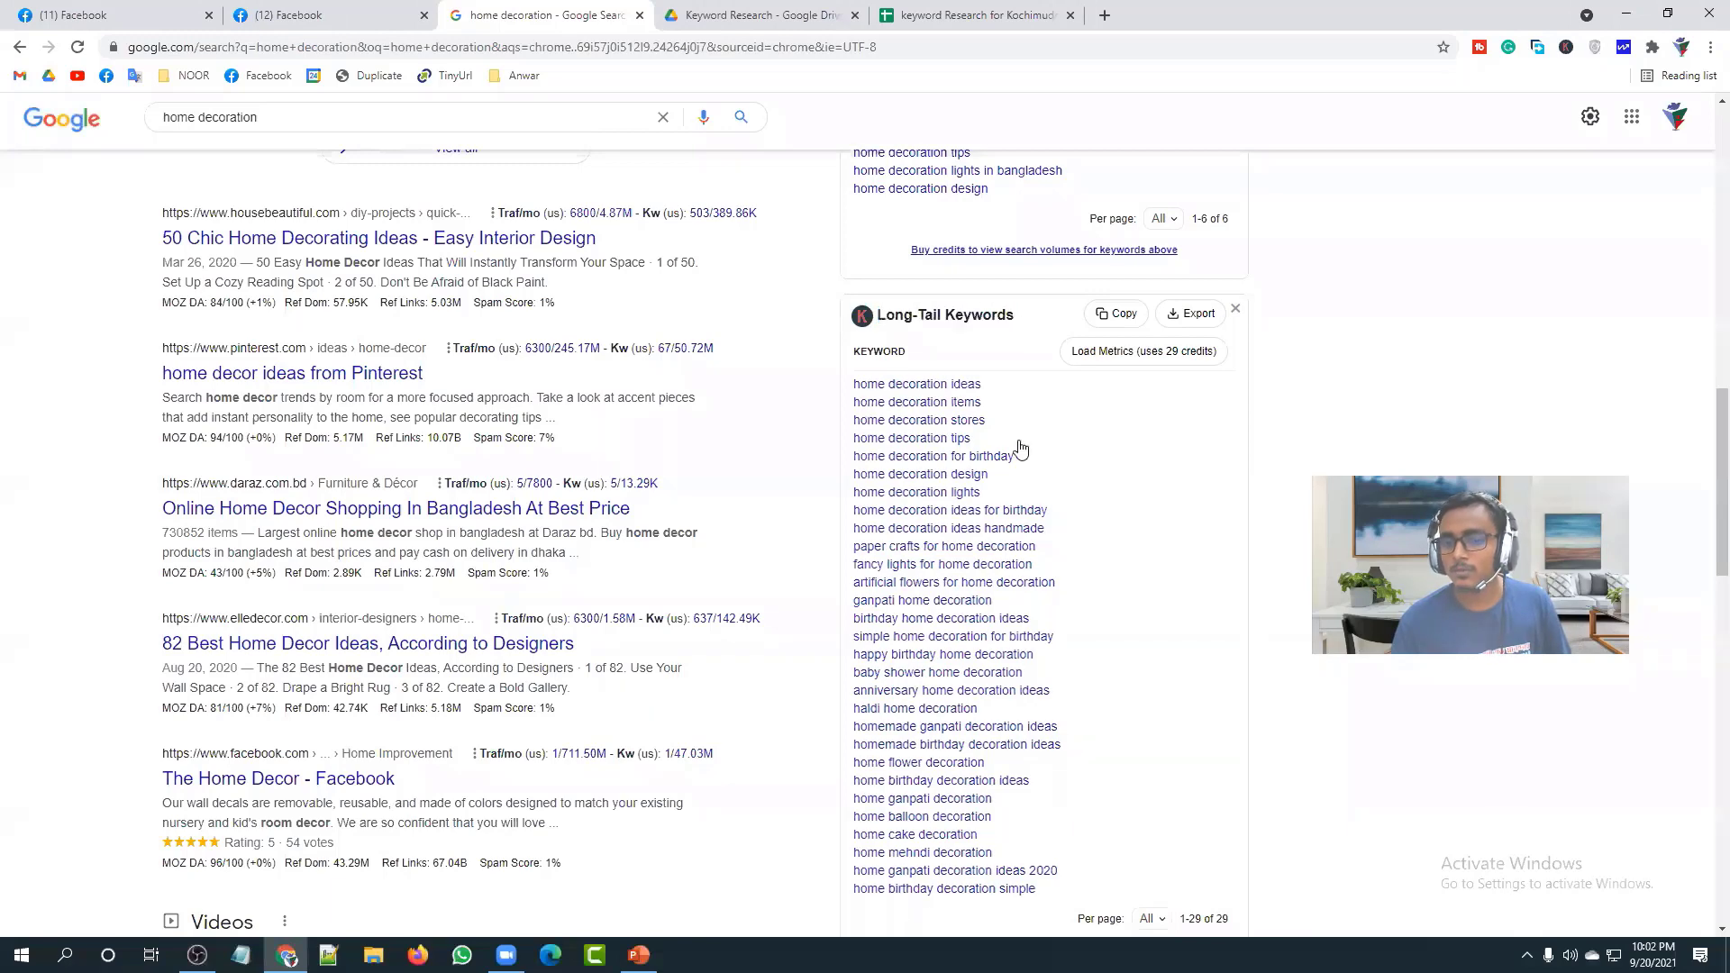
pyautogui.scroll(-2, 987, 487)
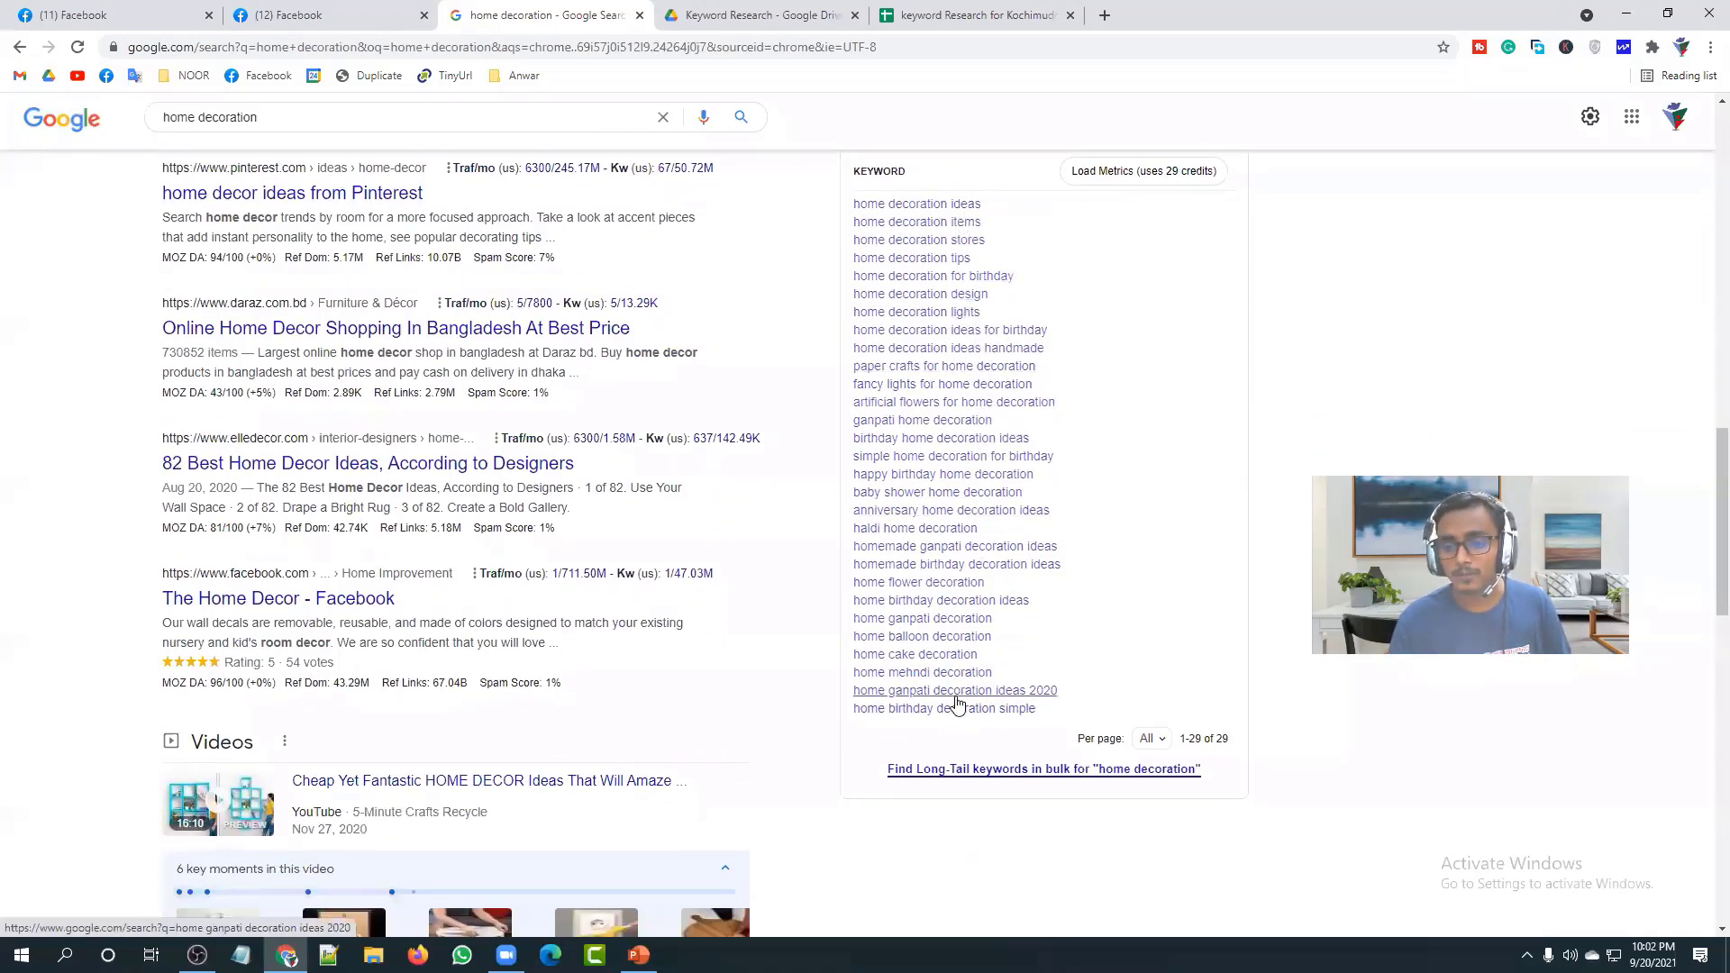
pyautogui.scroll(2, 955, 697)
pyautogui.scroll(2, 957, 699)
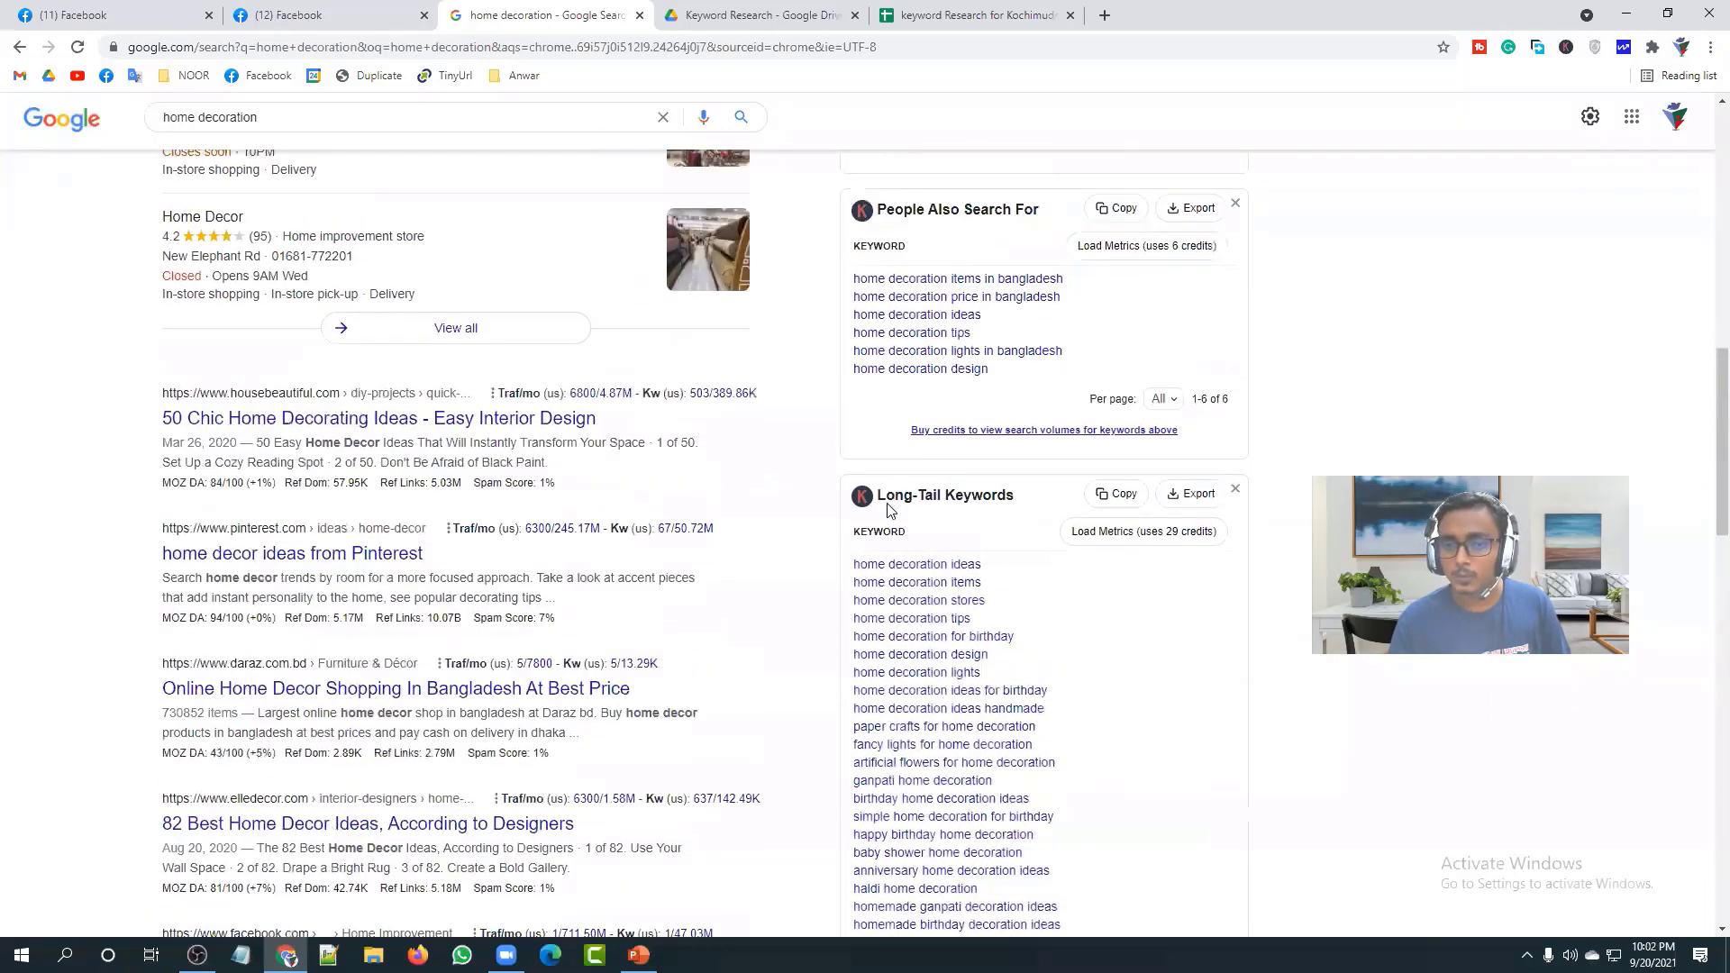
pyautogui.moveTo(875, 495); pyautogui.dragTo(1024, 503)
pyautogui.click(1024, 503)
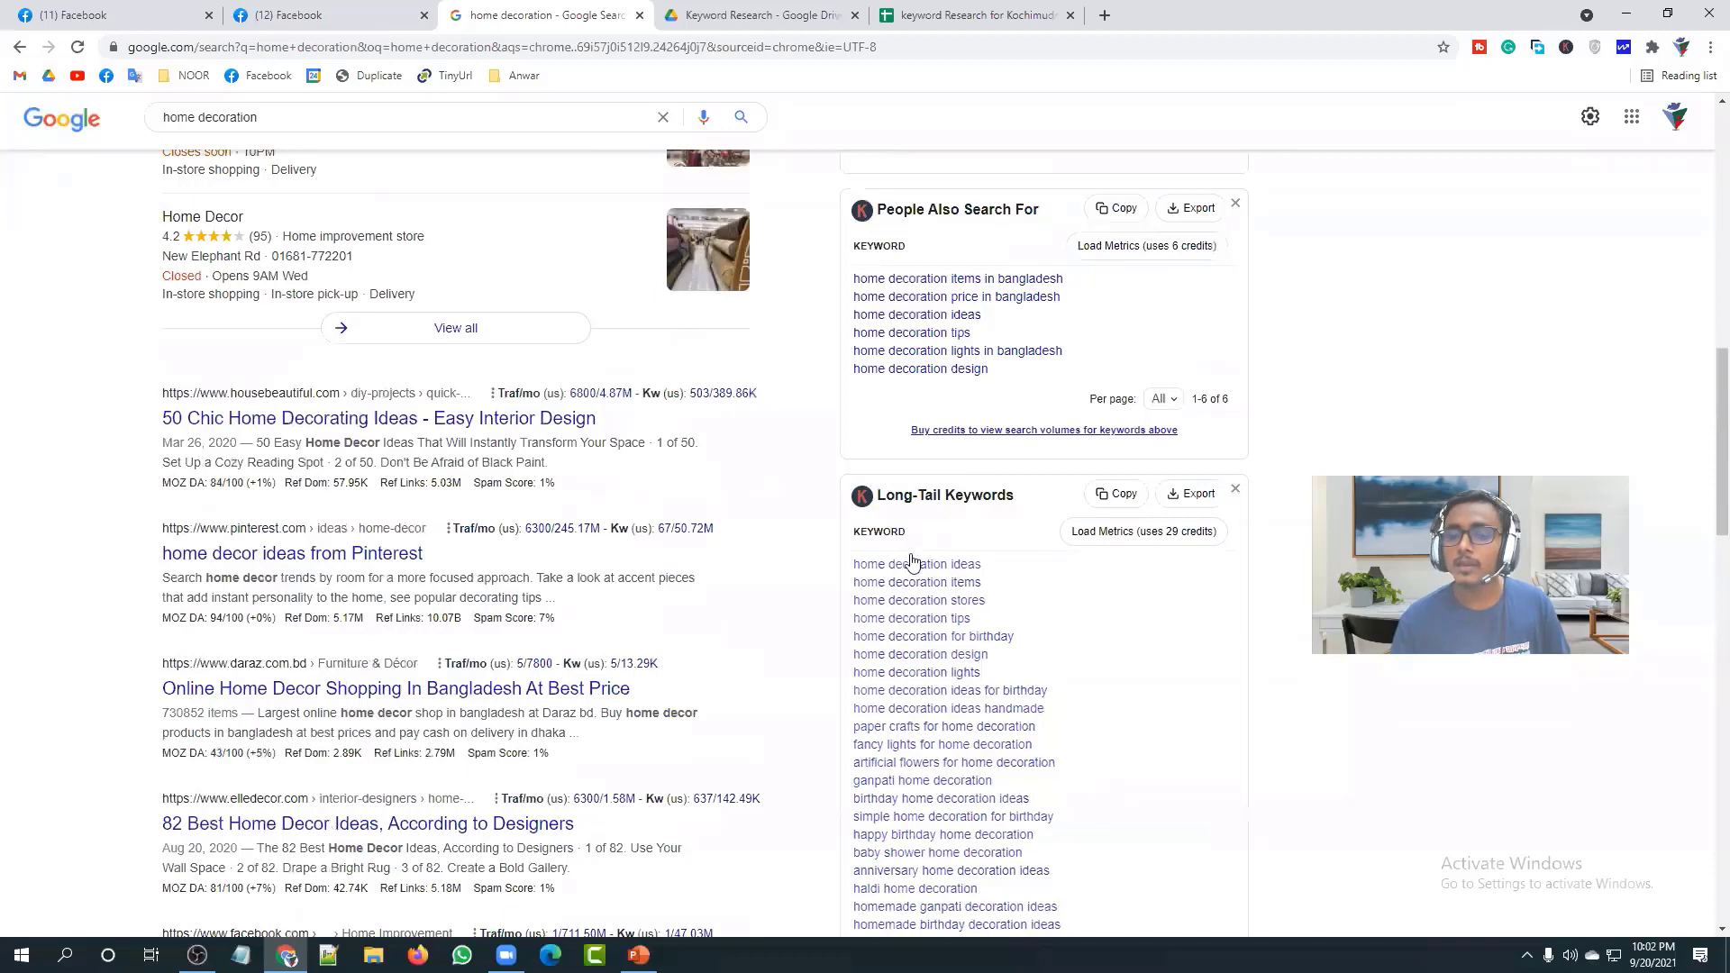
pyautogui.scroll(-4, 910, 566)
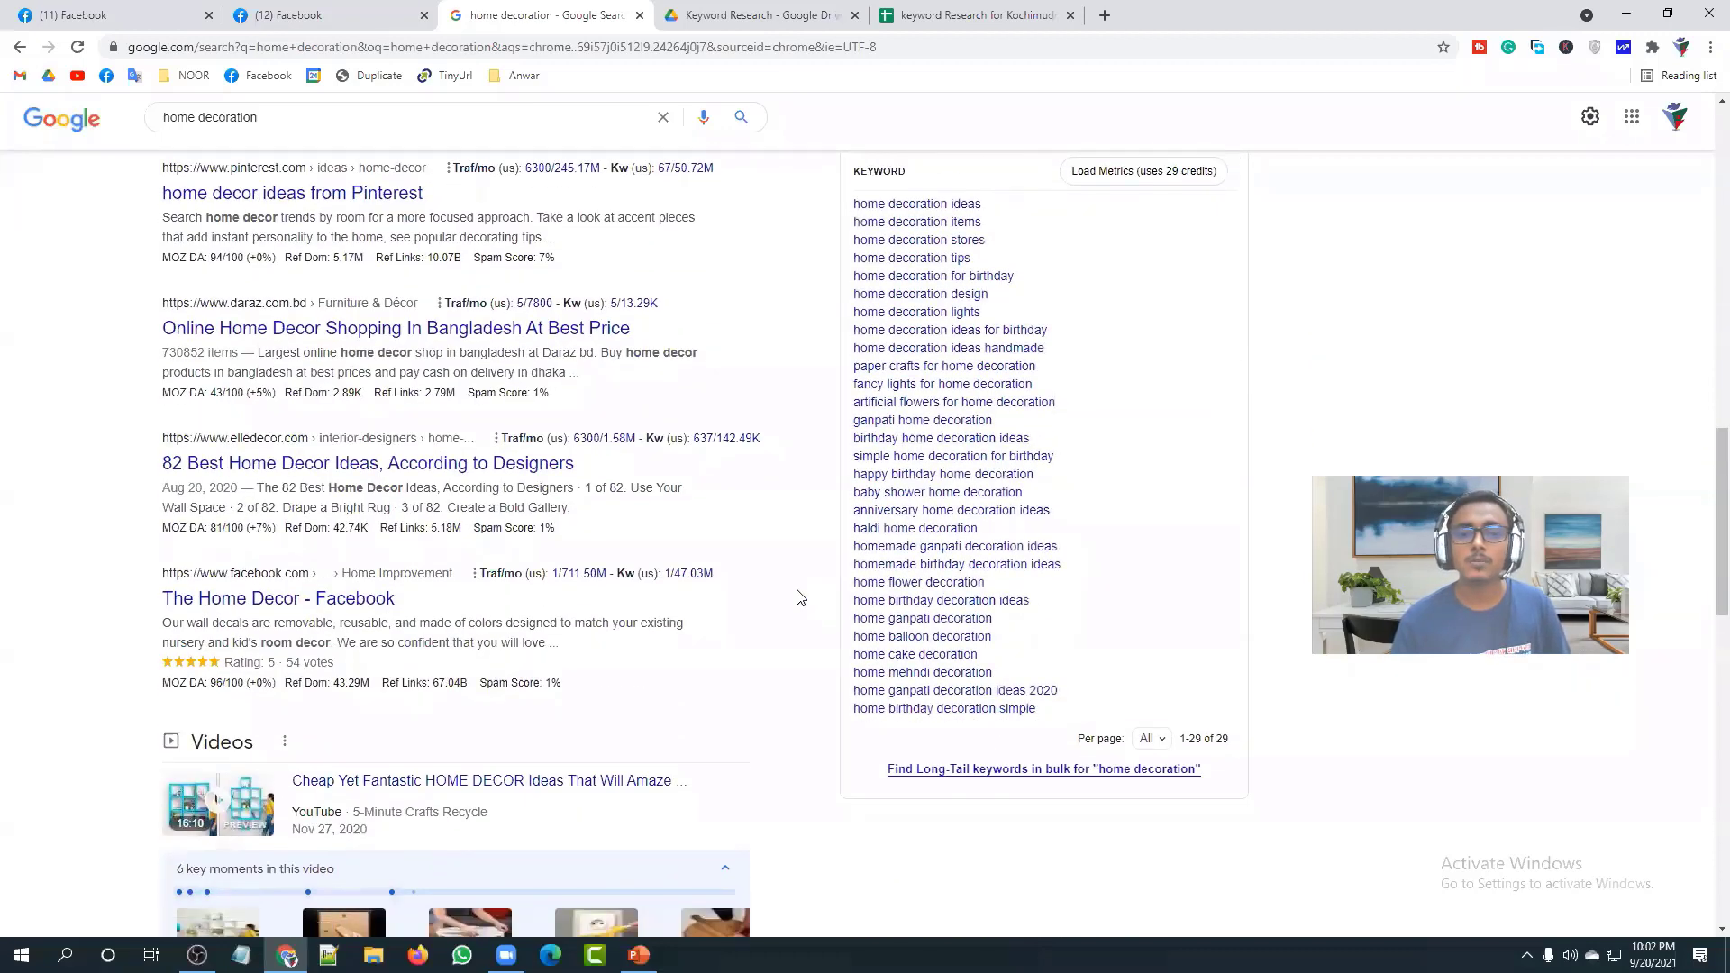
pyautogui.scroll(3, 1036, 504)
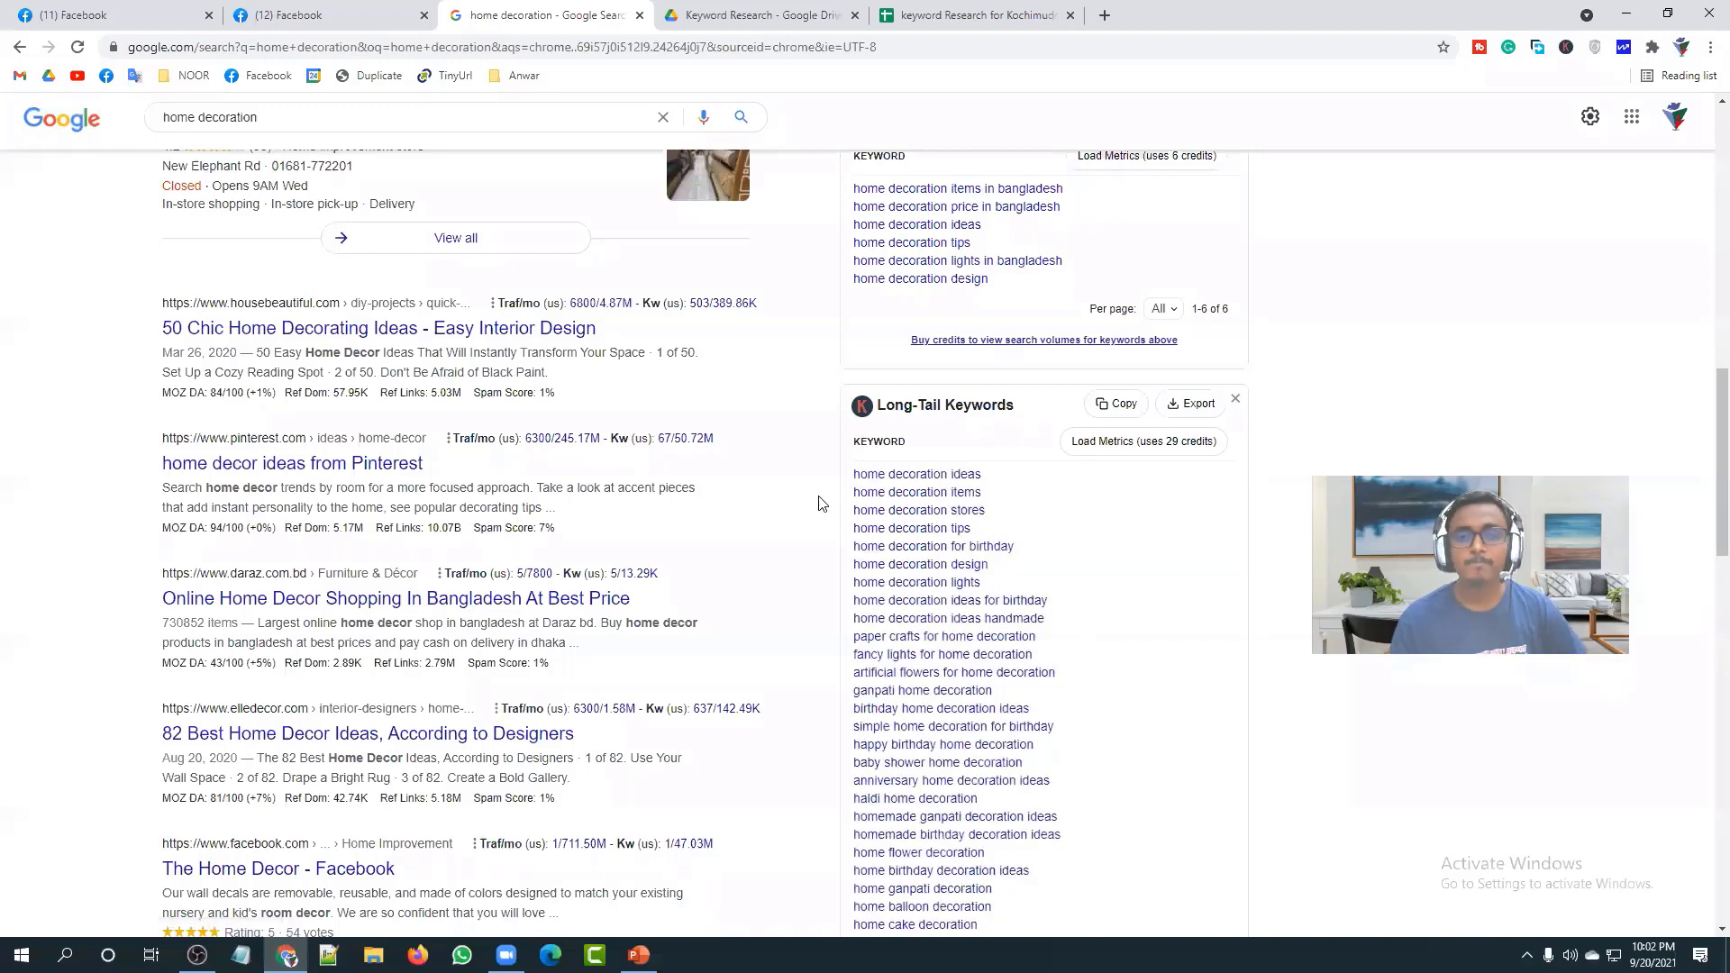
# Step: Look back over the Related Keywords list and the trend chart beside the "home decoration" results
pyautogui.hotkey('alt', 'Tab')
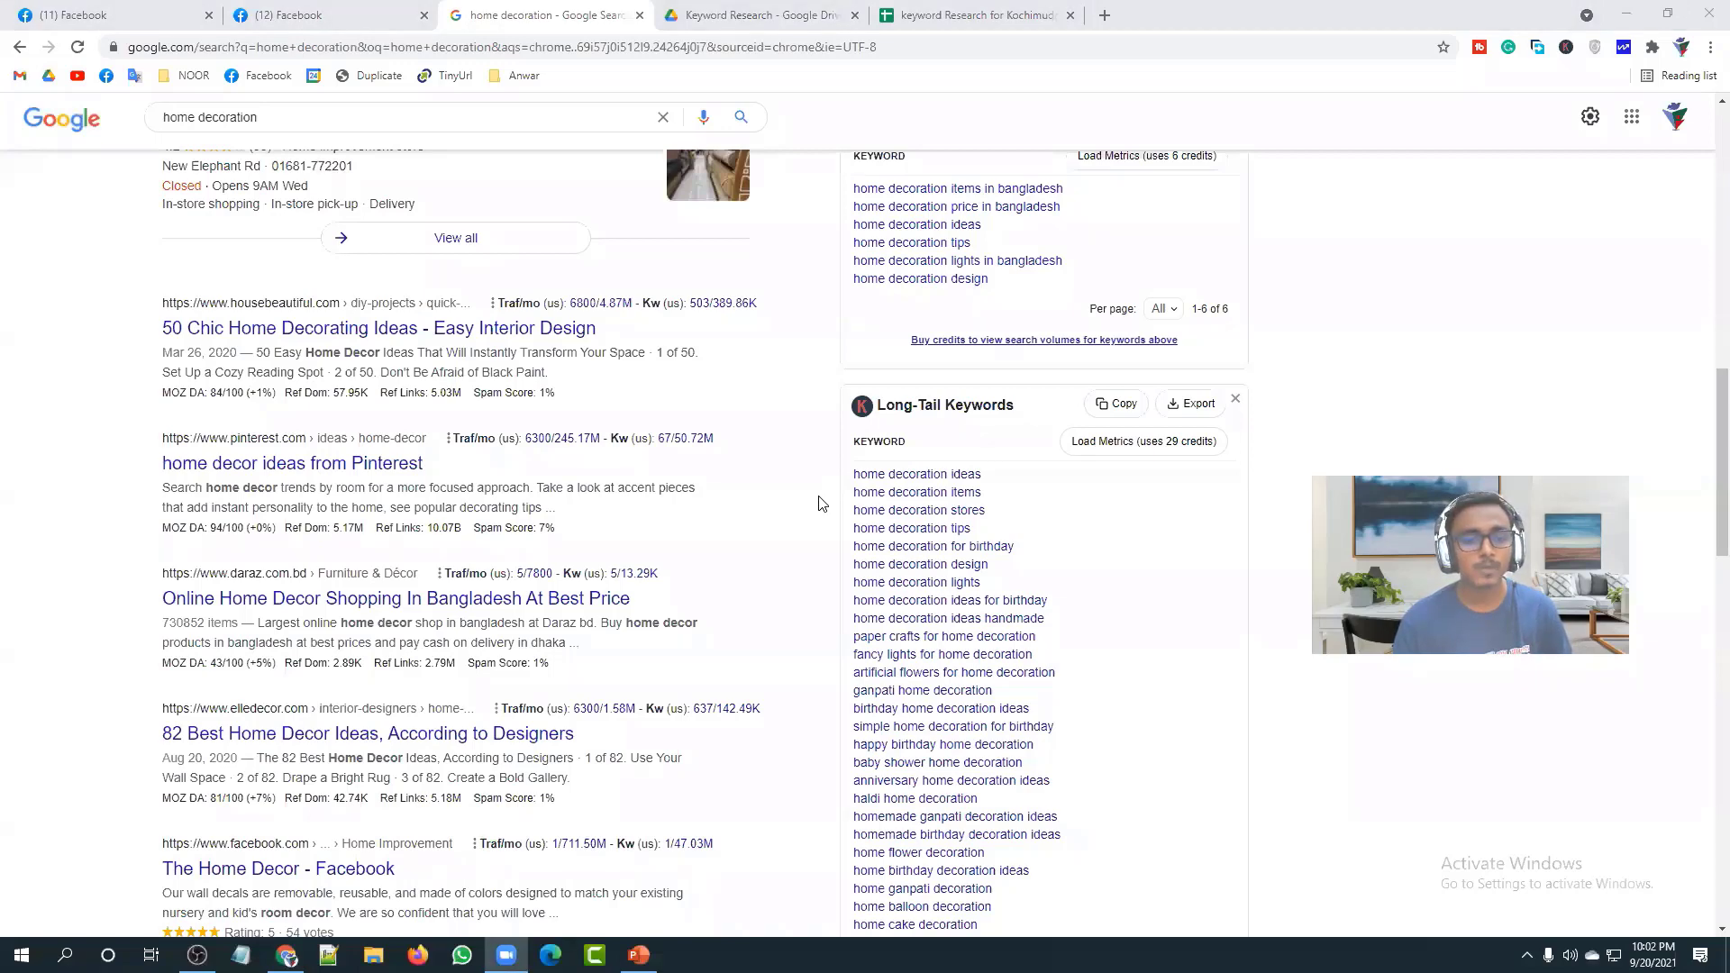
pyautogui.scroll(3, 683, 694)
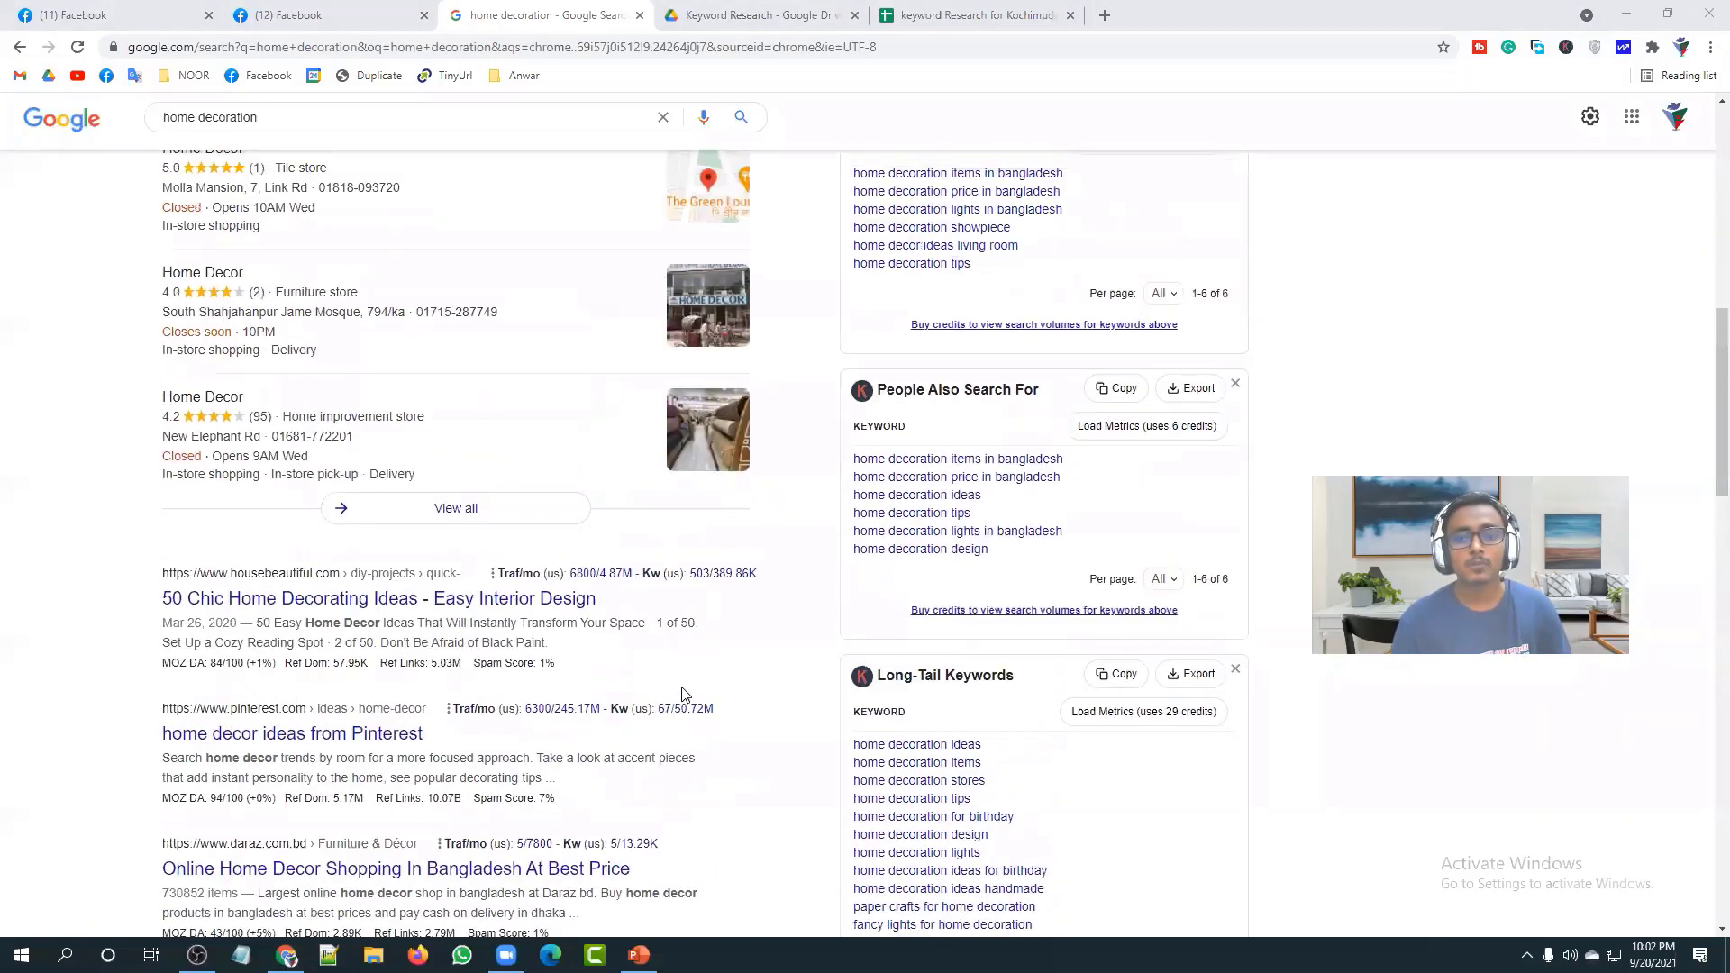
pyautogui.scroll(2, 683, 694)
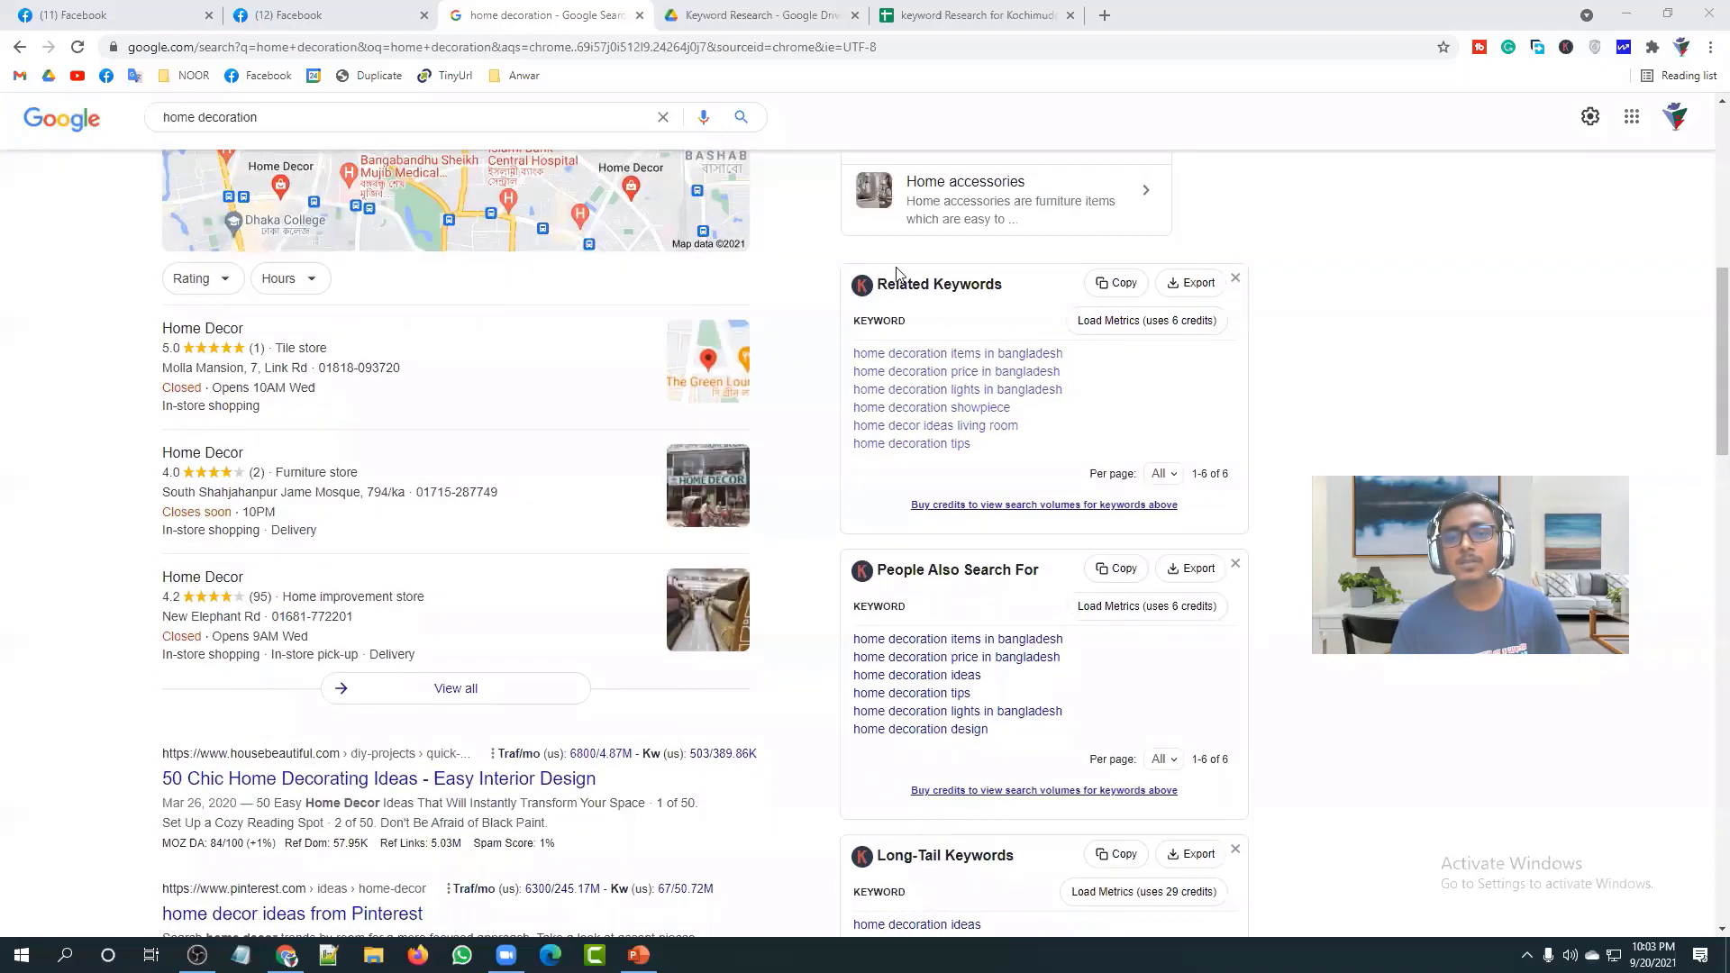
pyautogui.moveTo(877, 285); pyautogui.dragTo(1018, 287)
pyautogui.click(1017, 286)
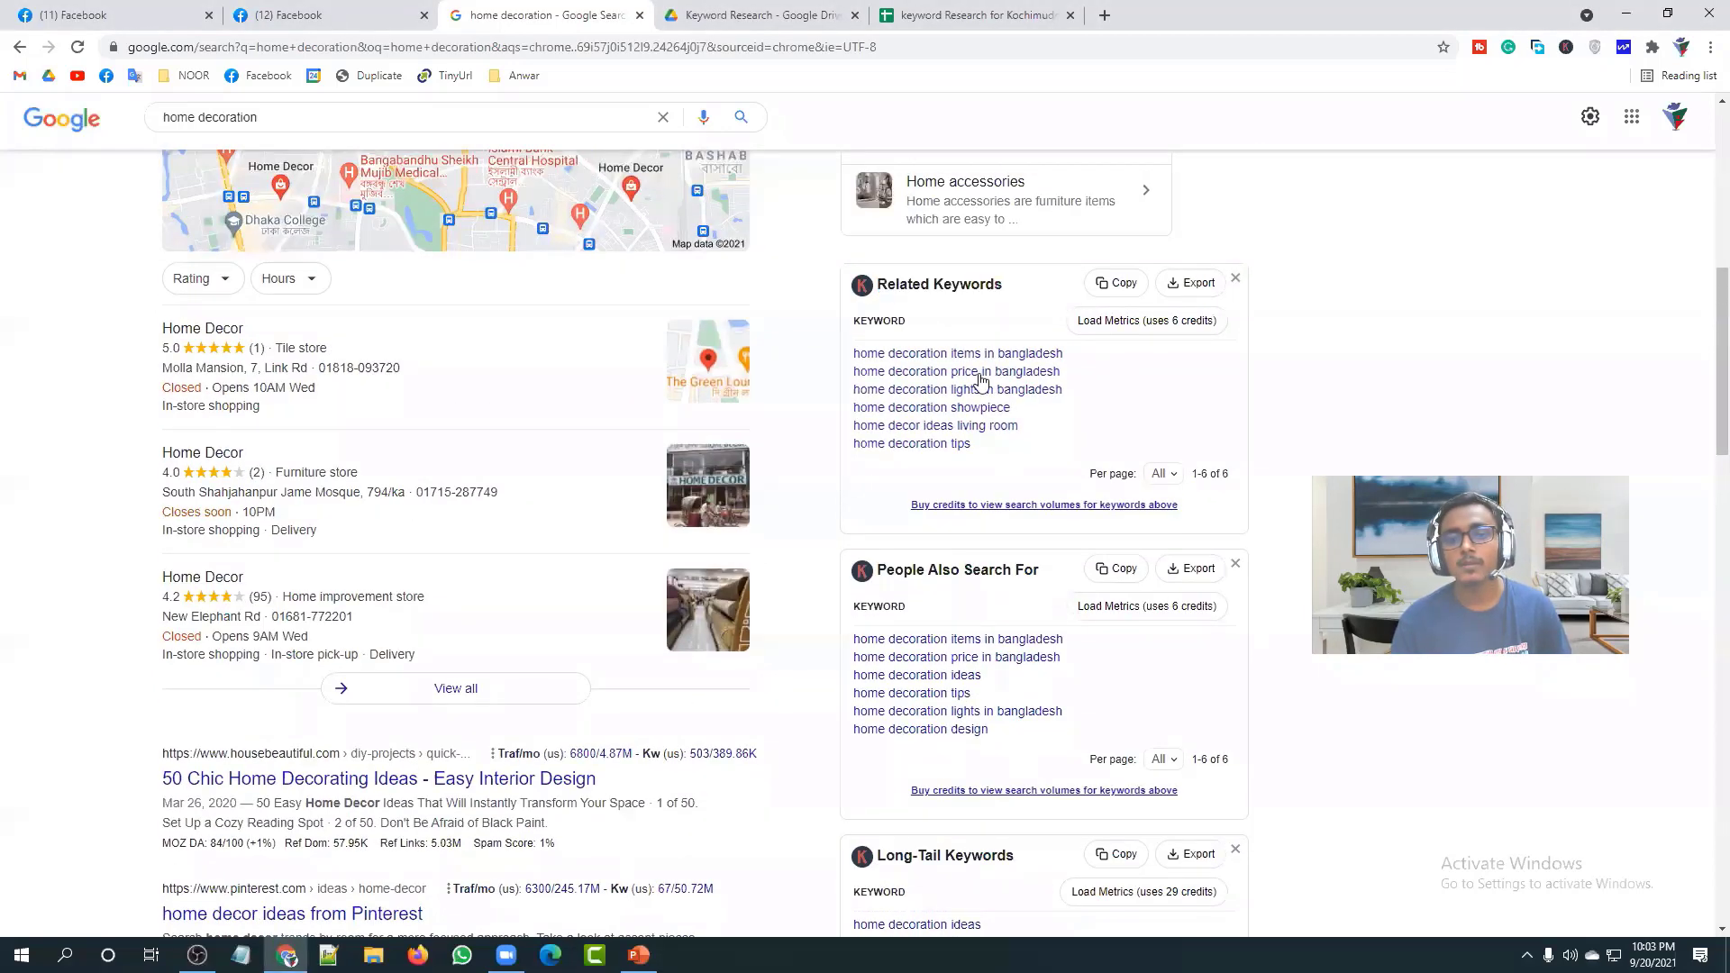
pyautogui.scroll(-6, 979, 374)
pyautogui.scroll(-7, 980, 380)
pyautogui.scroll(19, 982, 387)
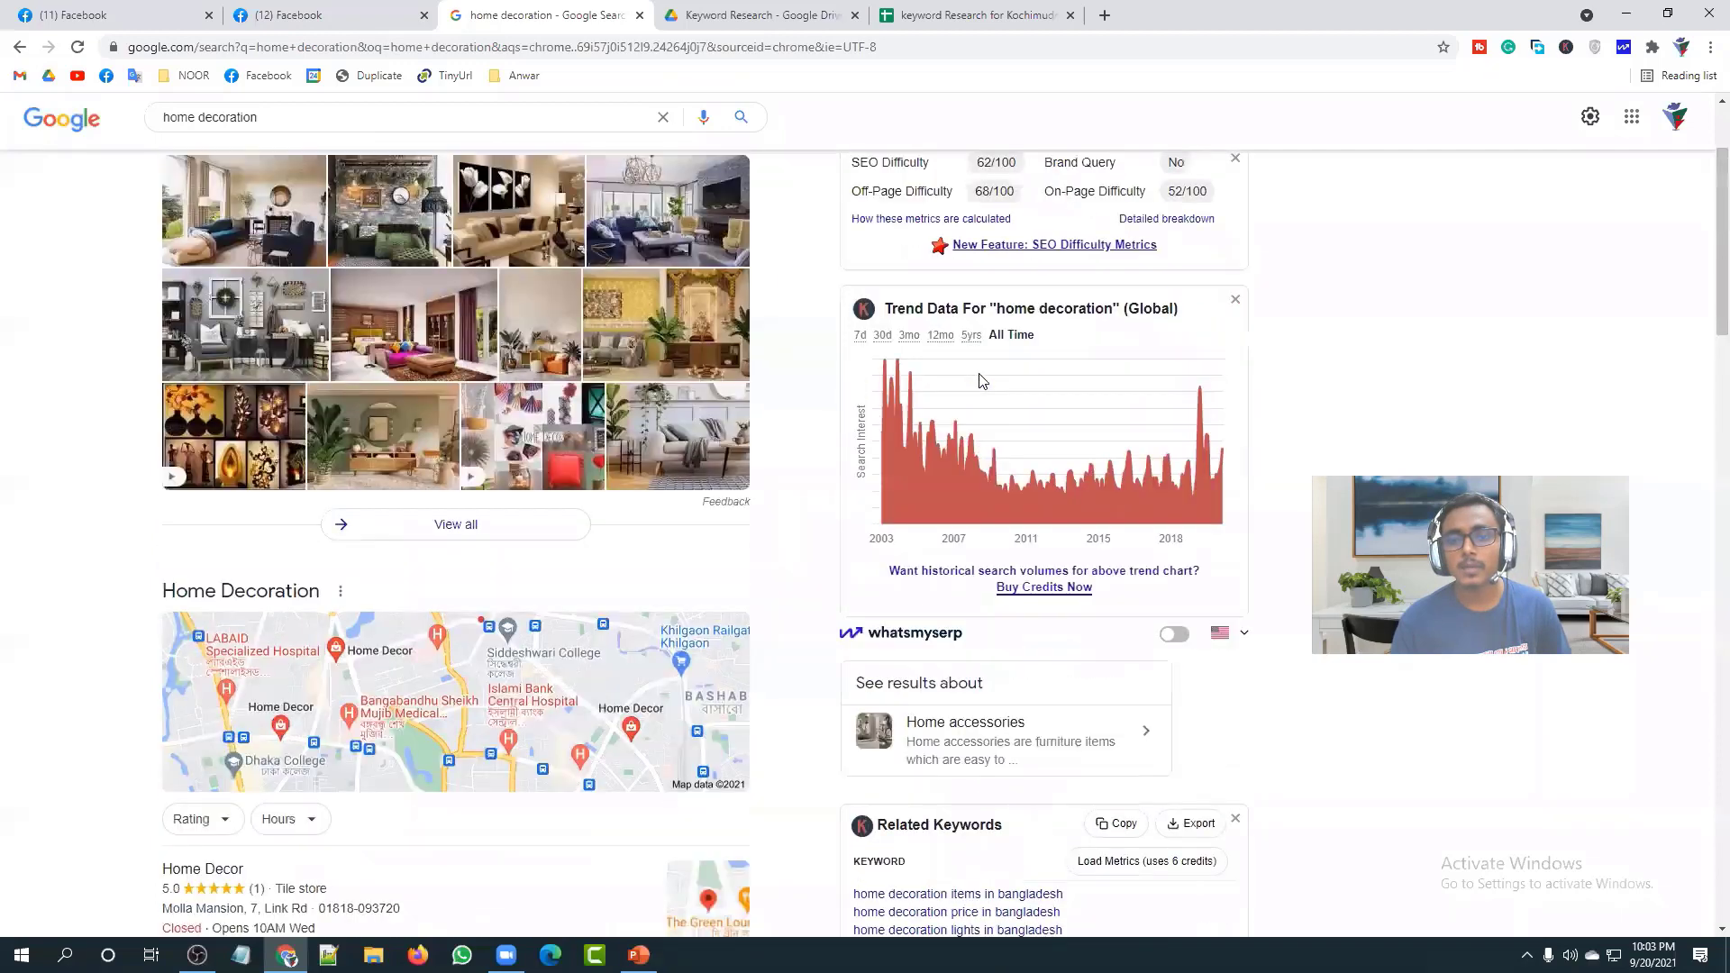
pyautogui.scroll(2, 987, 457)
pyautogui.scroll(-6, 987, 457)
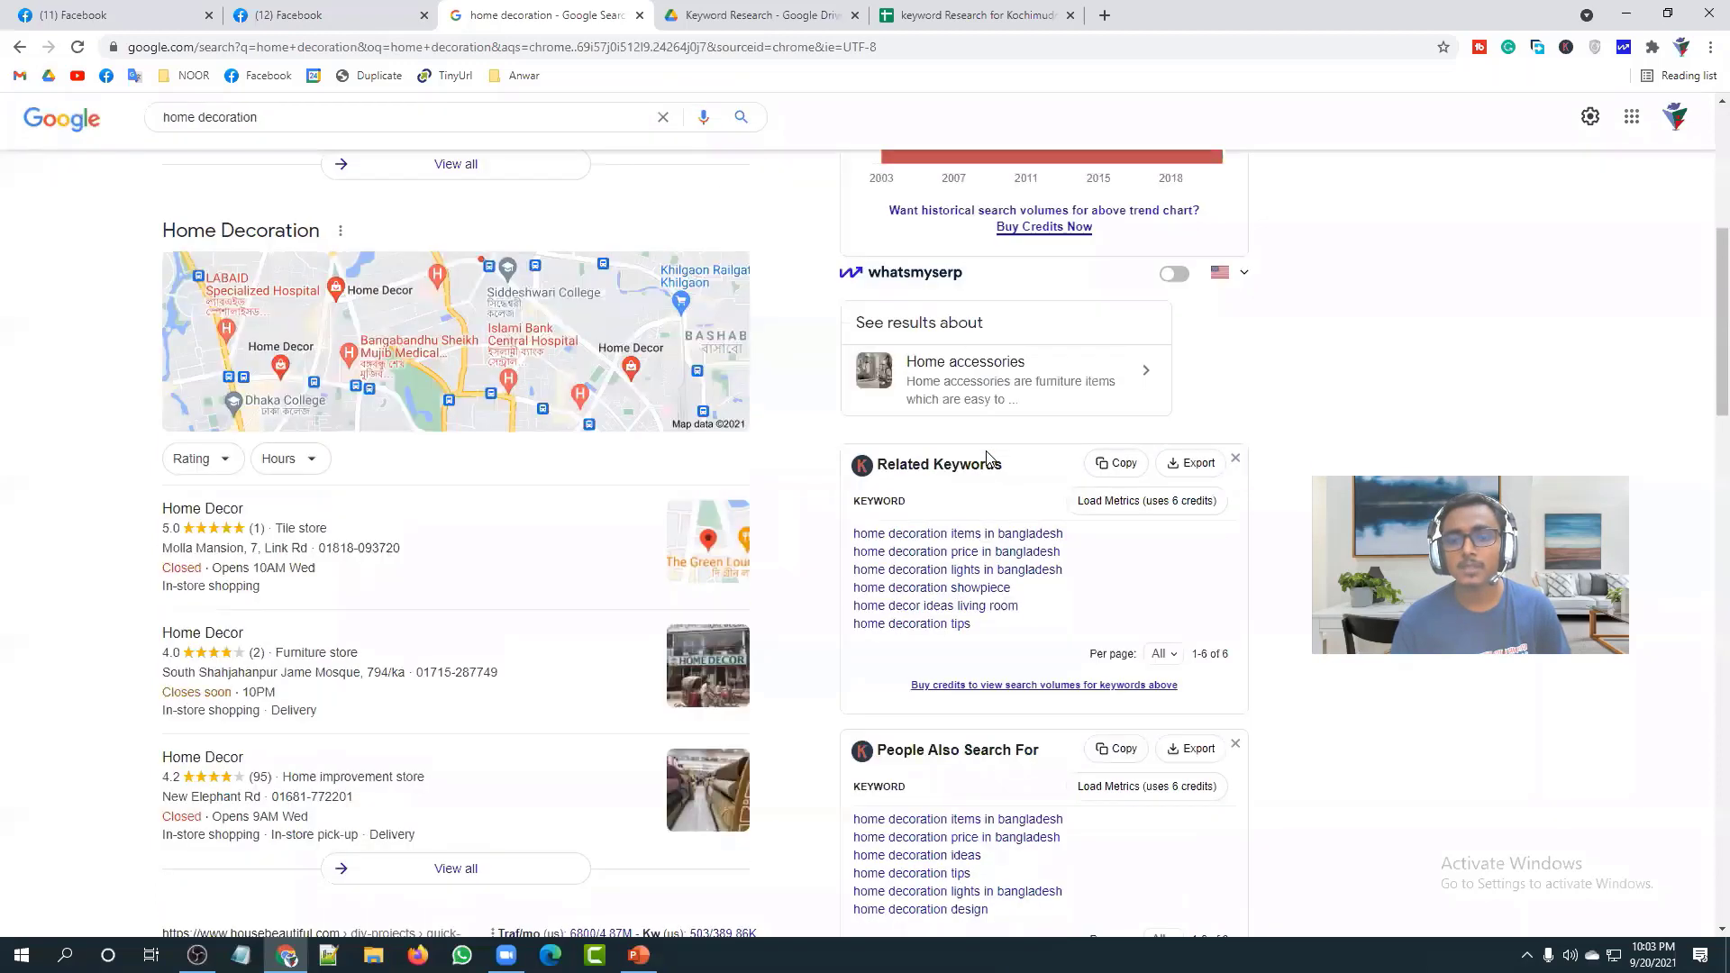
# Step: Turn on whatsmyserp for the "home decoration" results and look through its Related keywords and People also search for tables
pyautogui.click(1171, 275)
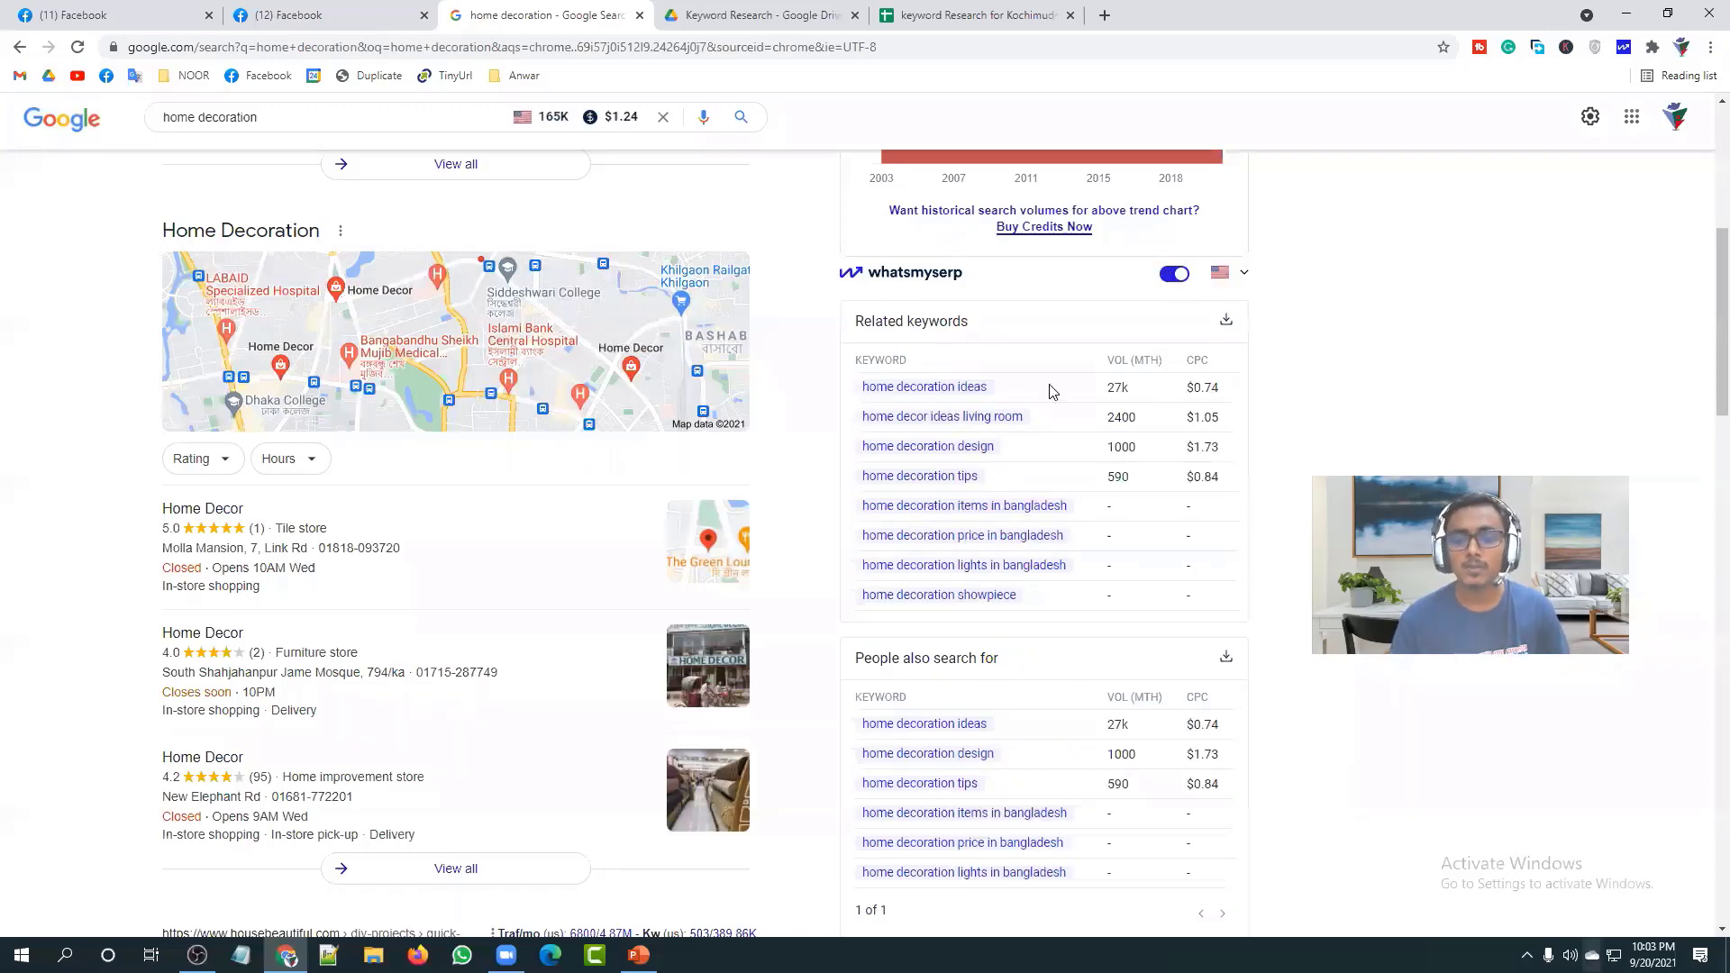
pyautogui.scroll(-2, 1048, 386)
pyautogui.scroll(-2, 1052, 385)
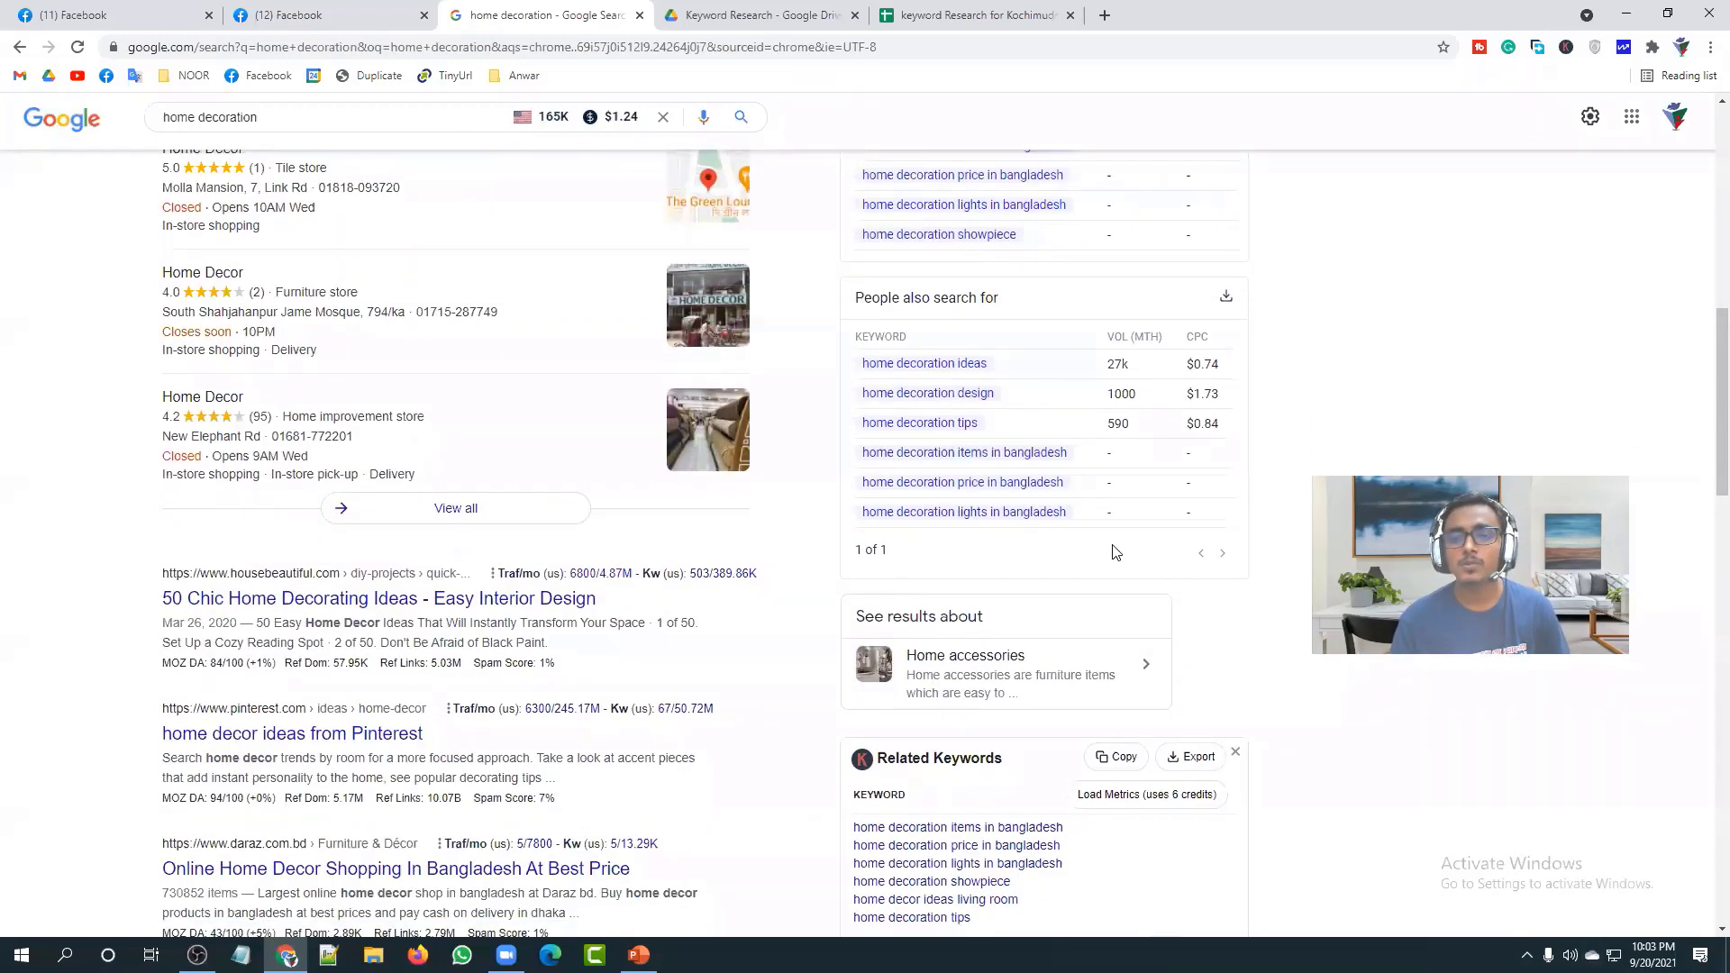
pyautogui.scroll(1, 1113, 550)
pyautogui.scroll(5, 1113, 549)
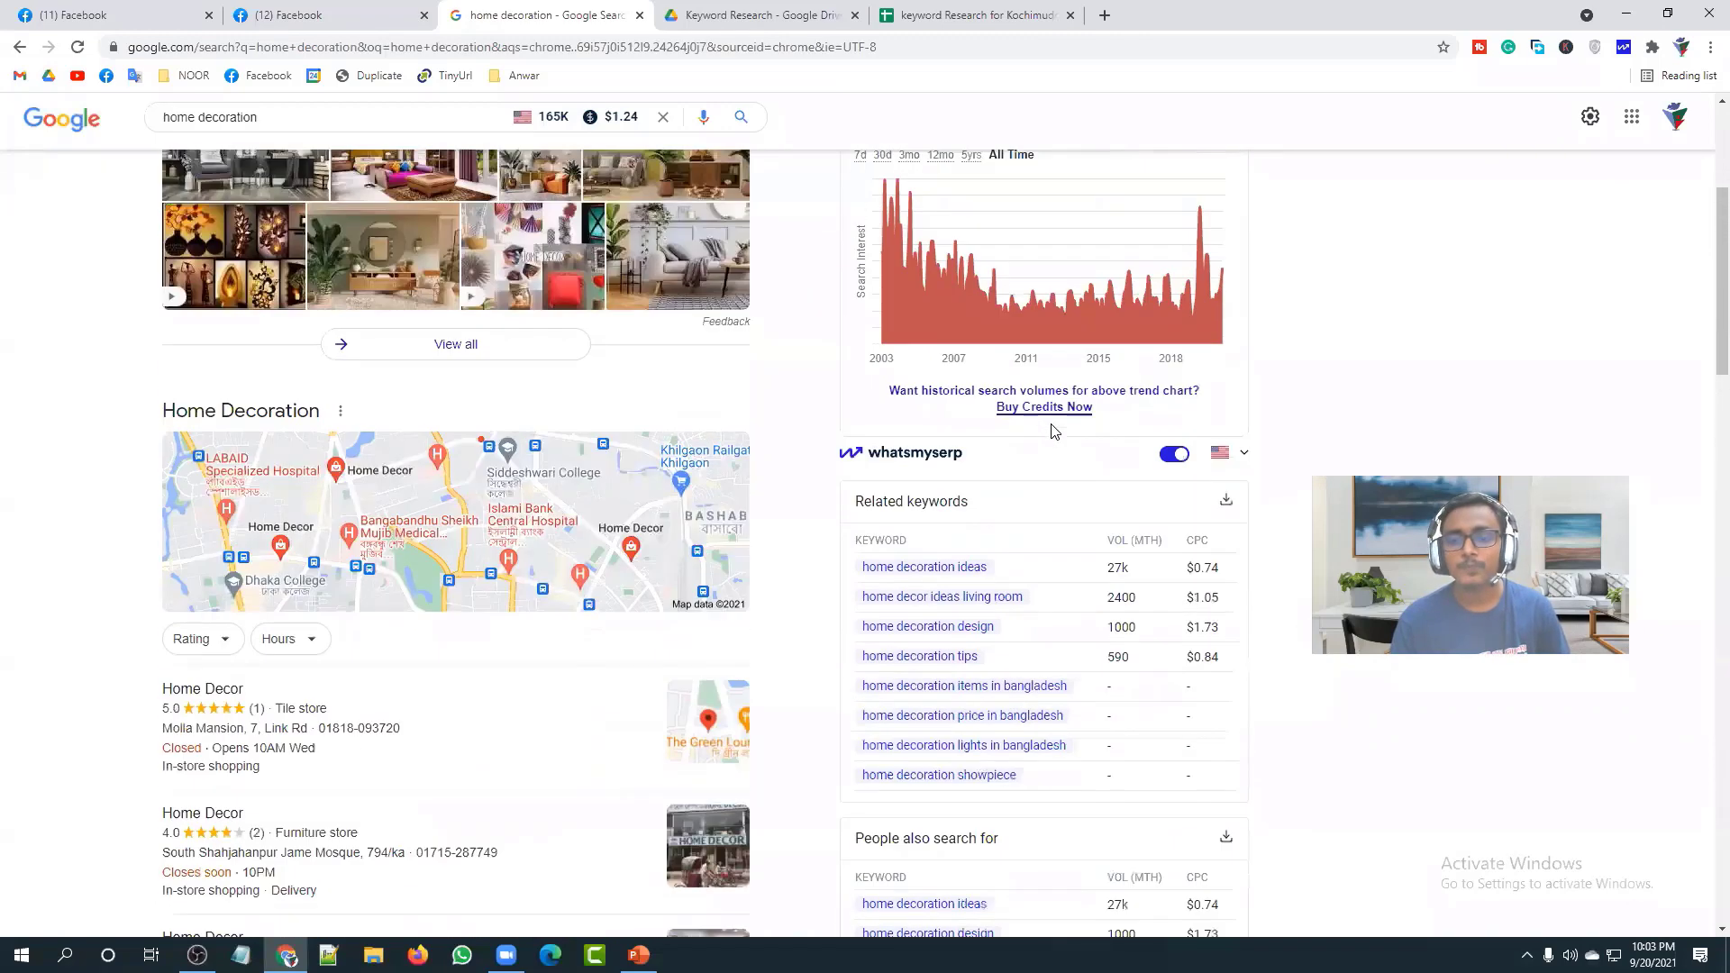
pyautogui.scroll(4, 1052, 431)
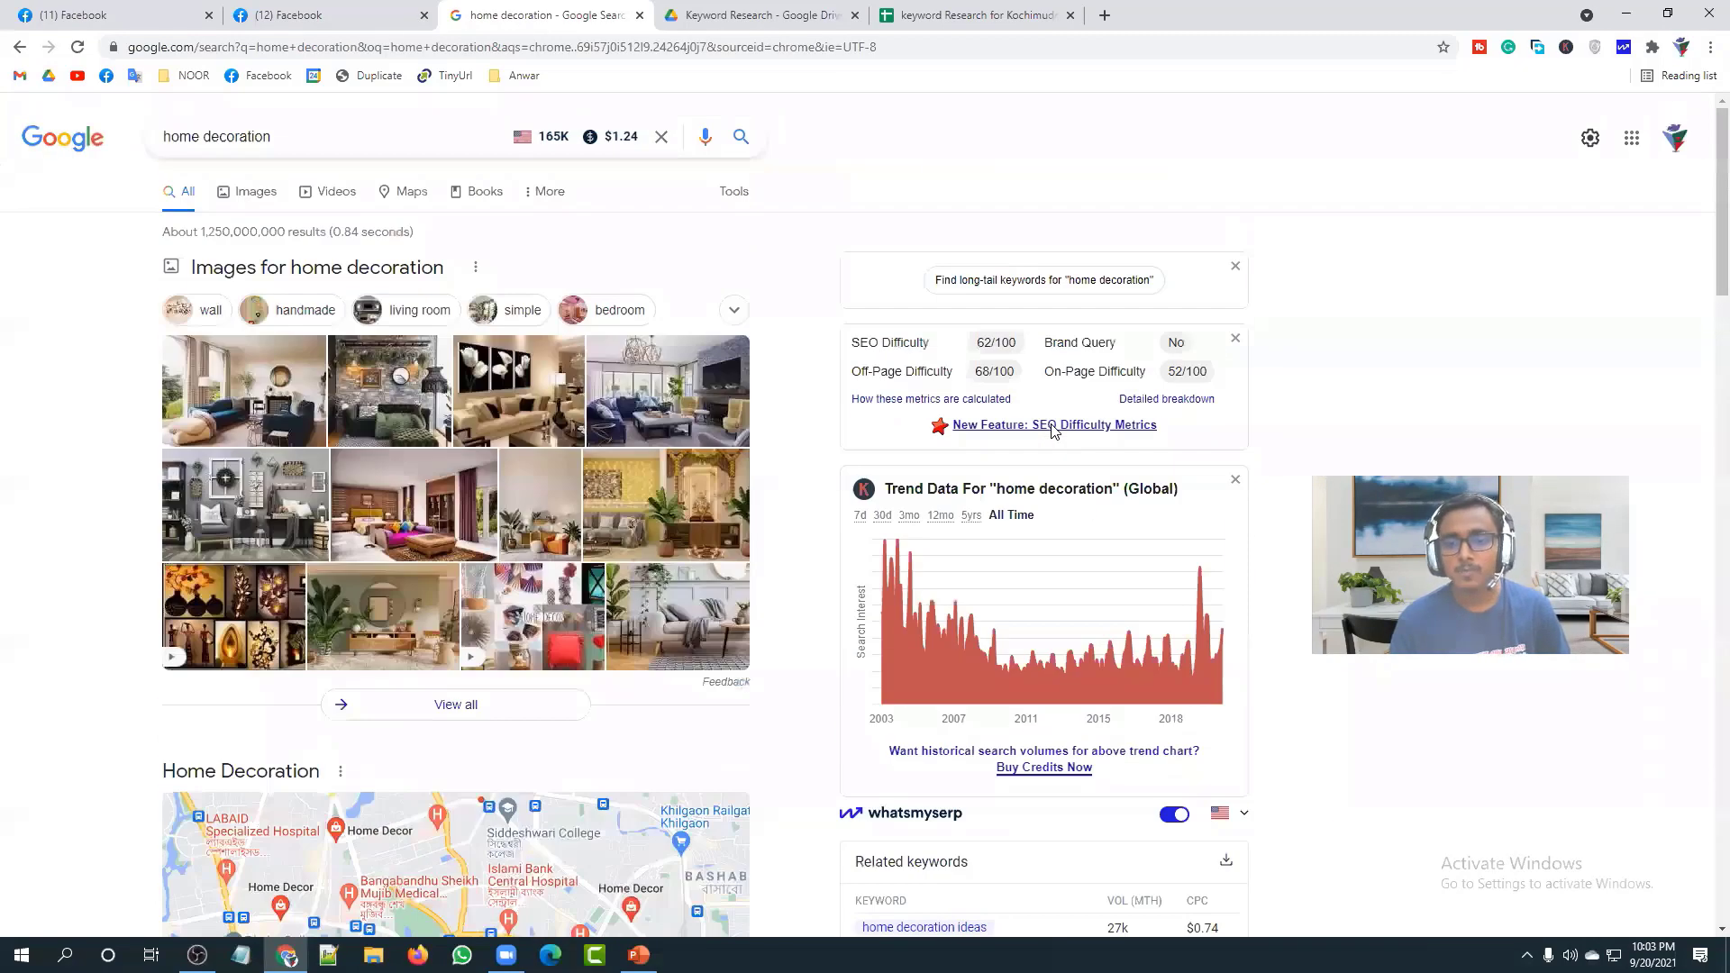
pyautogui.scroll(-8, 1052, 428)
pyautogui.scroll(3, 1131, 429)
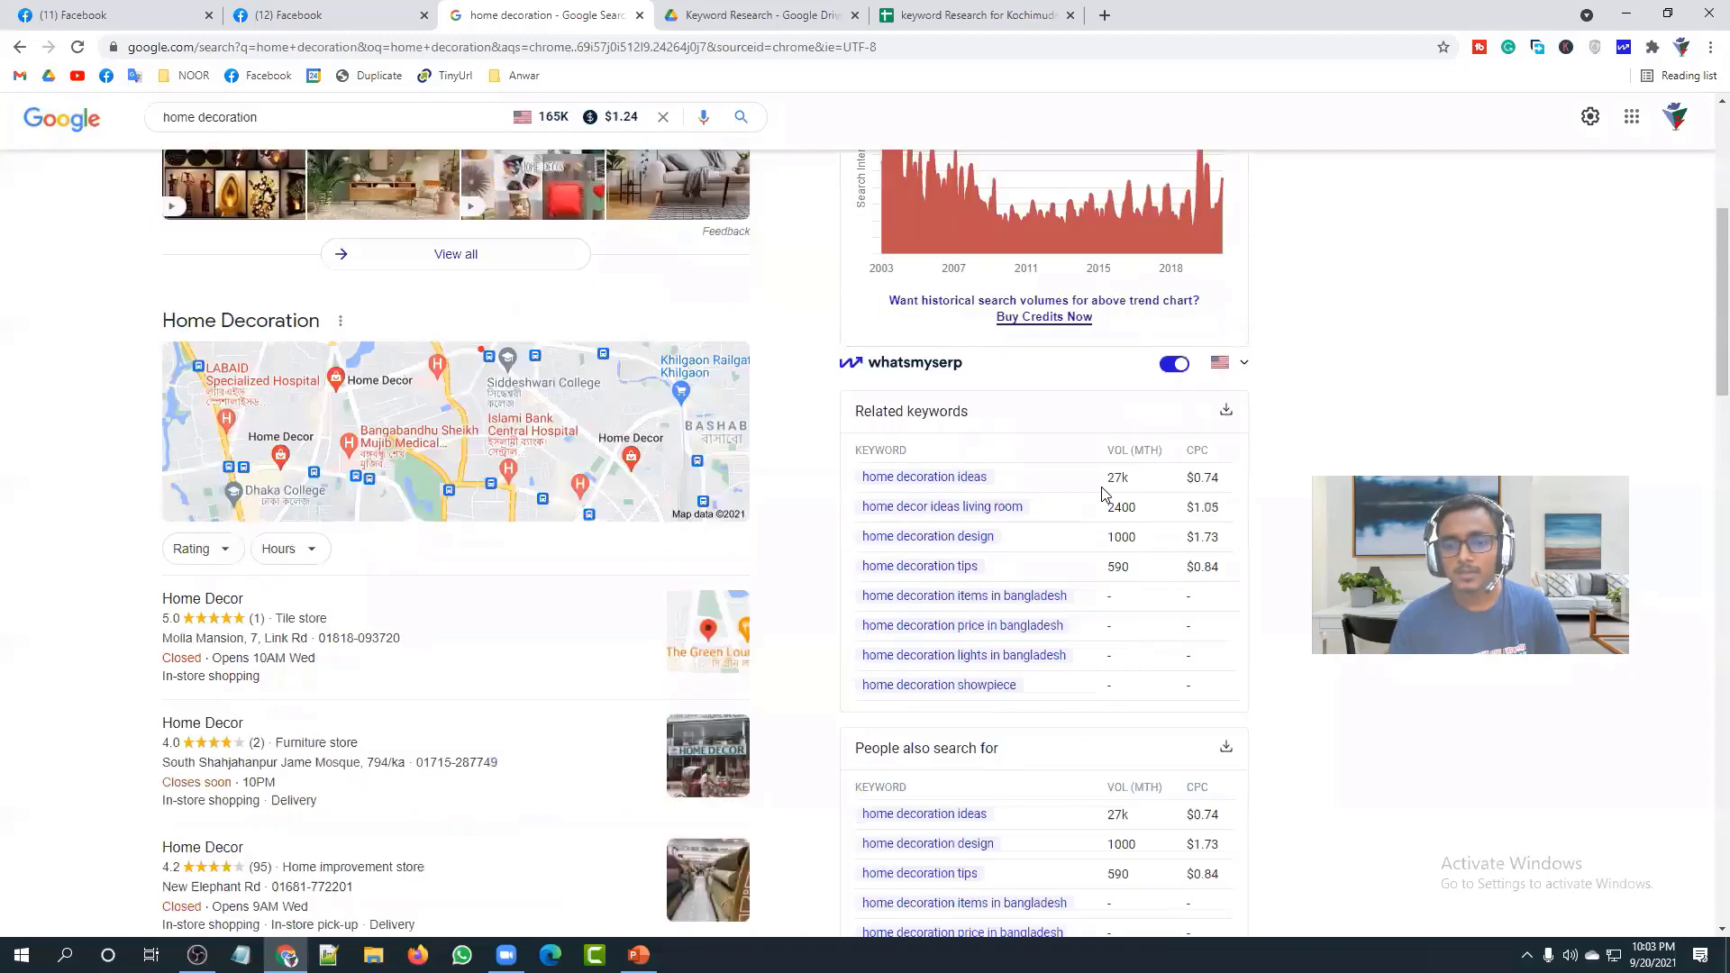
# Step: Examine the monthly US search volumes of "home decoration ideas" and "home decor ideas living room" in the whatsmyserp Related keywords table
pyautogui.moveTo(1105, 477); pyautogui.dragTo(1137, 484)
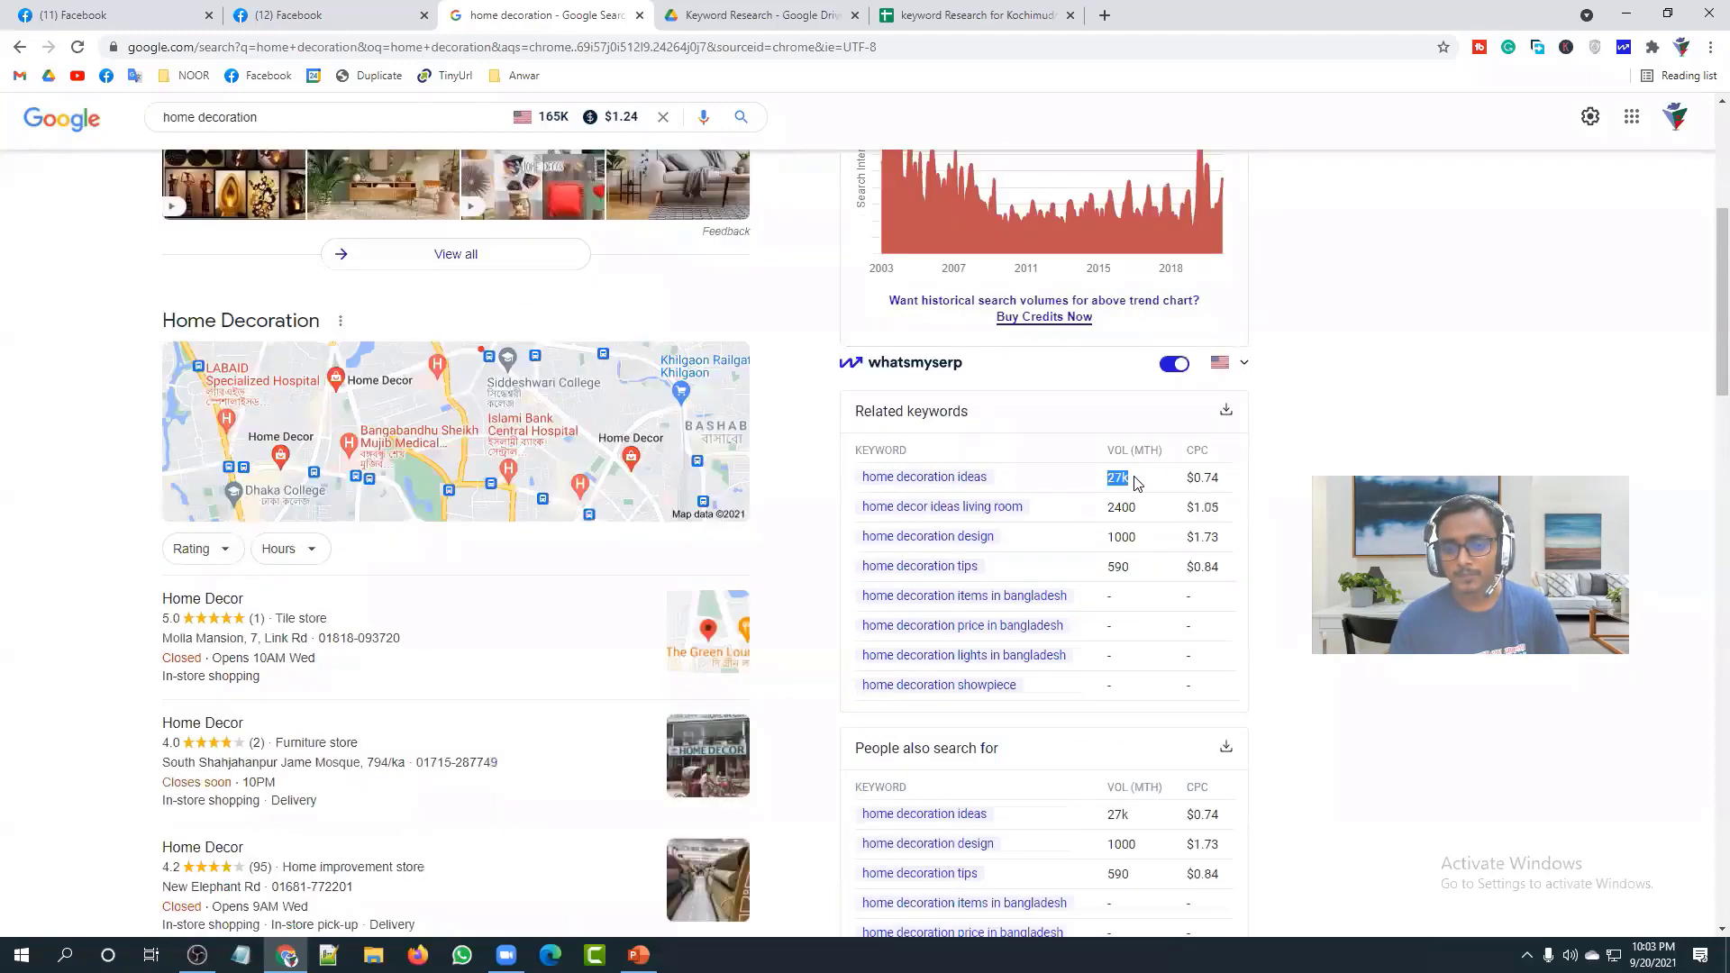
pyautogui.click(1134, 484)
pyautogui.hotkey('ctrl', '+')
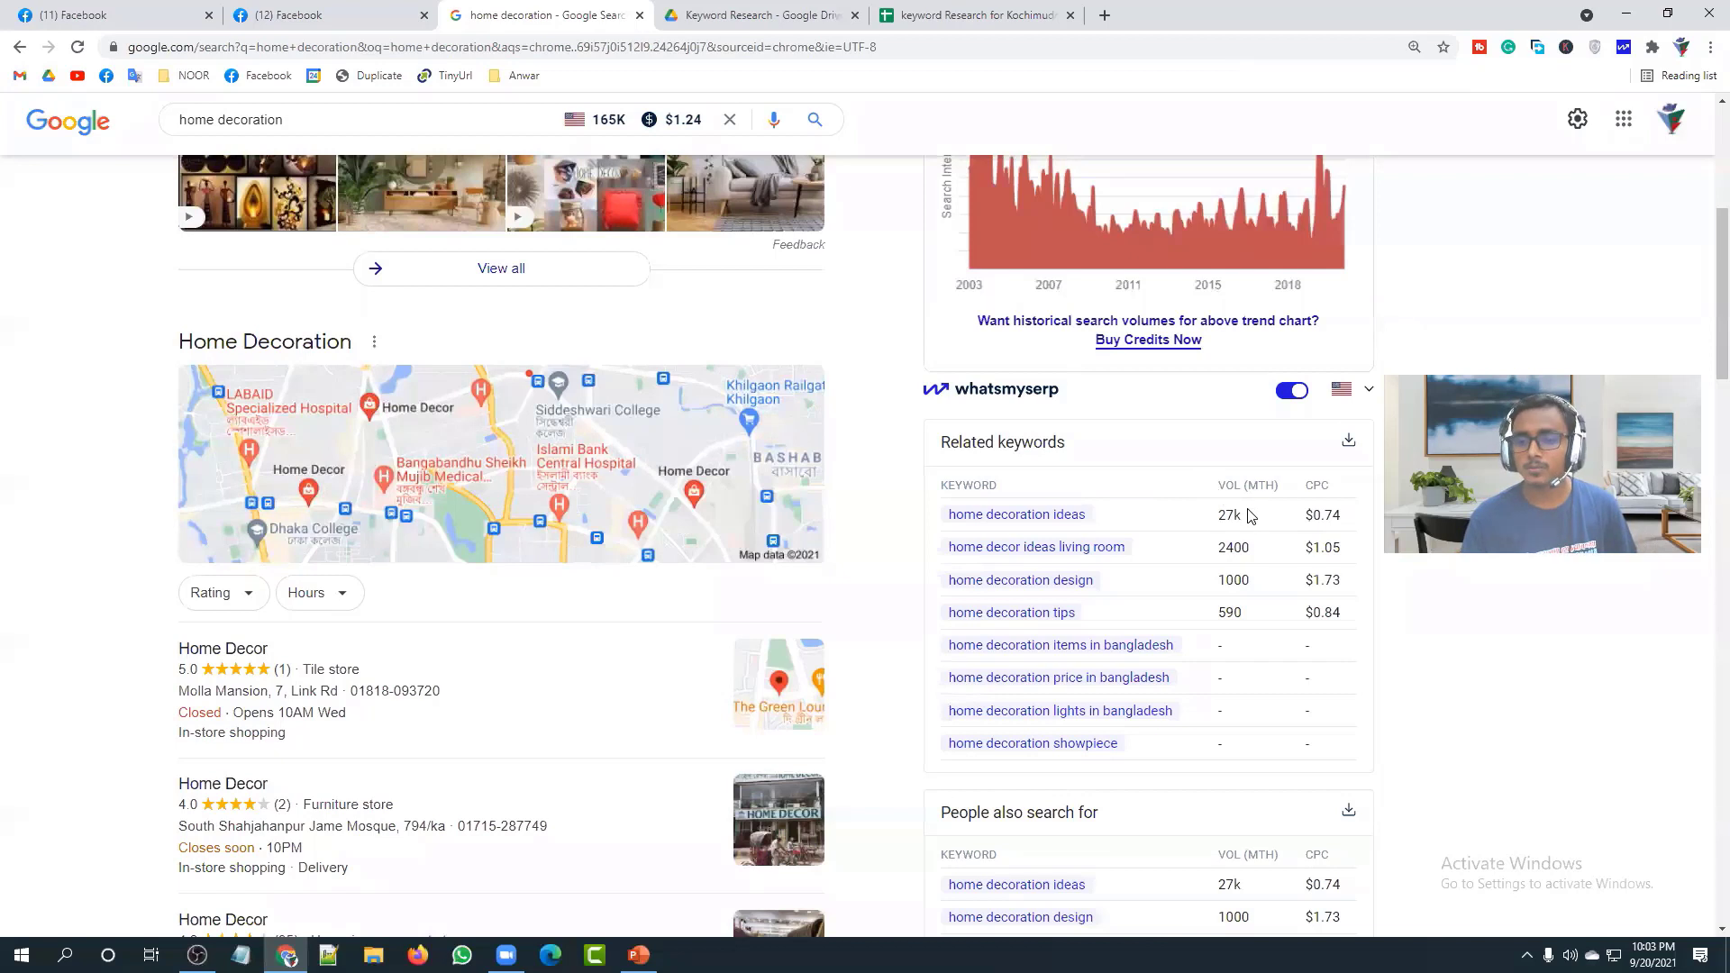
pyautogui.moveTo(1245, 518); pyautogui.dragTo(1221, 523)
pyautogui.click(1220, 523)
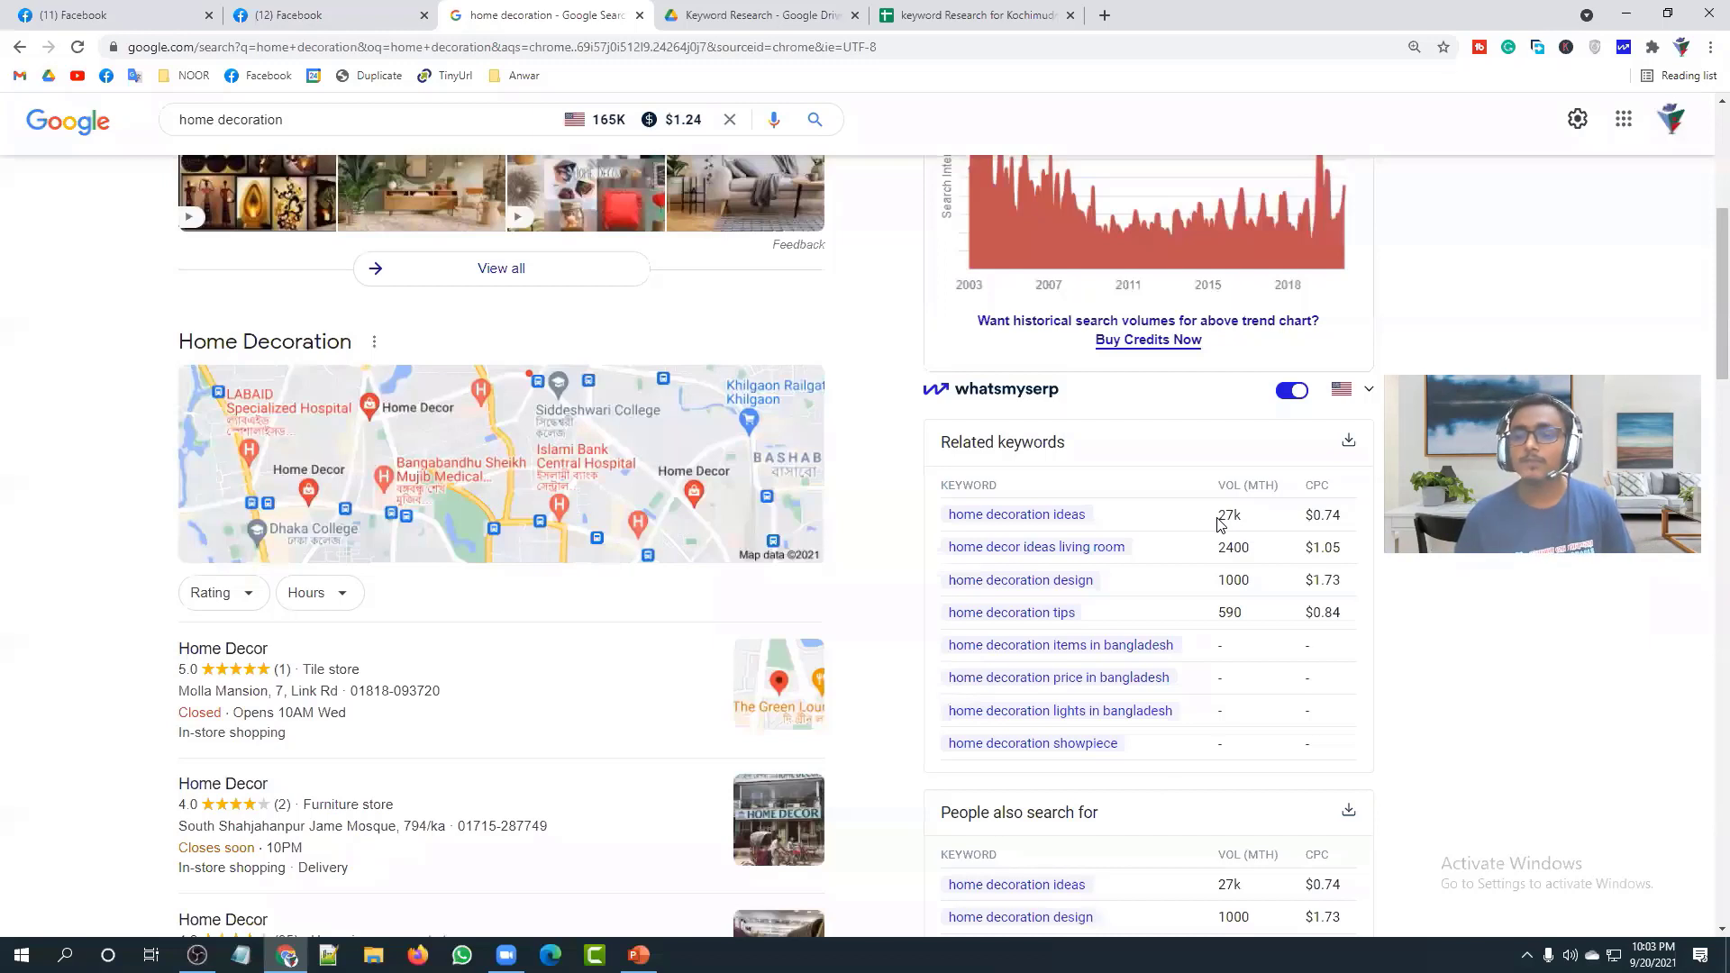
pyautogui.click(1345, 397)
pyautogui.click(1342, 394)
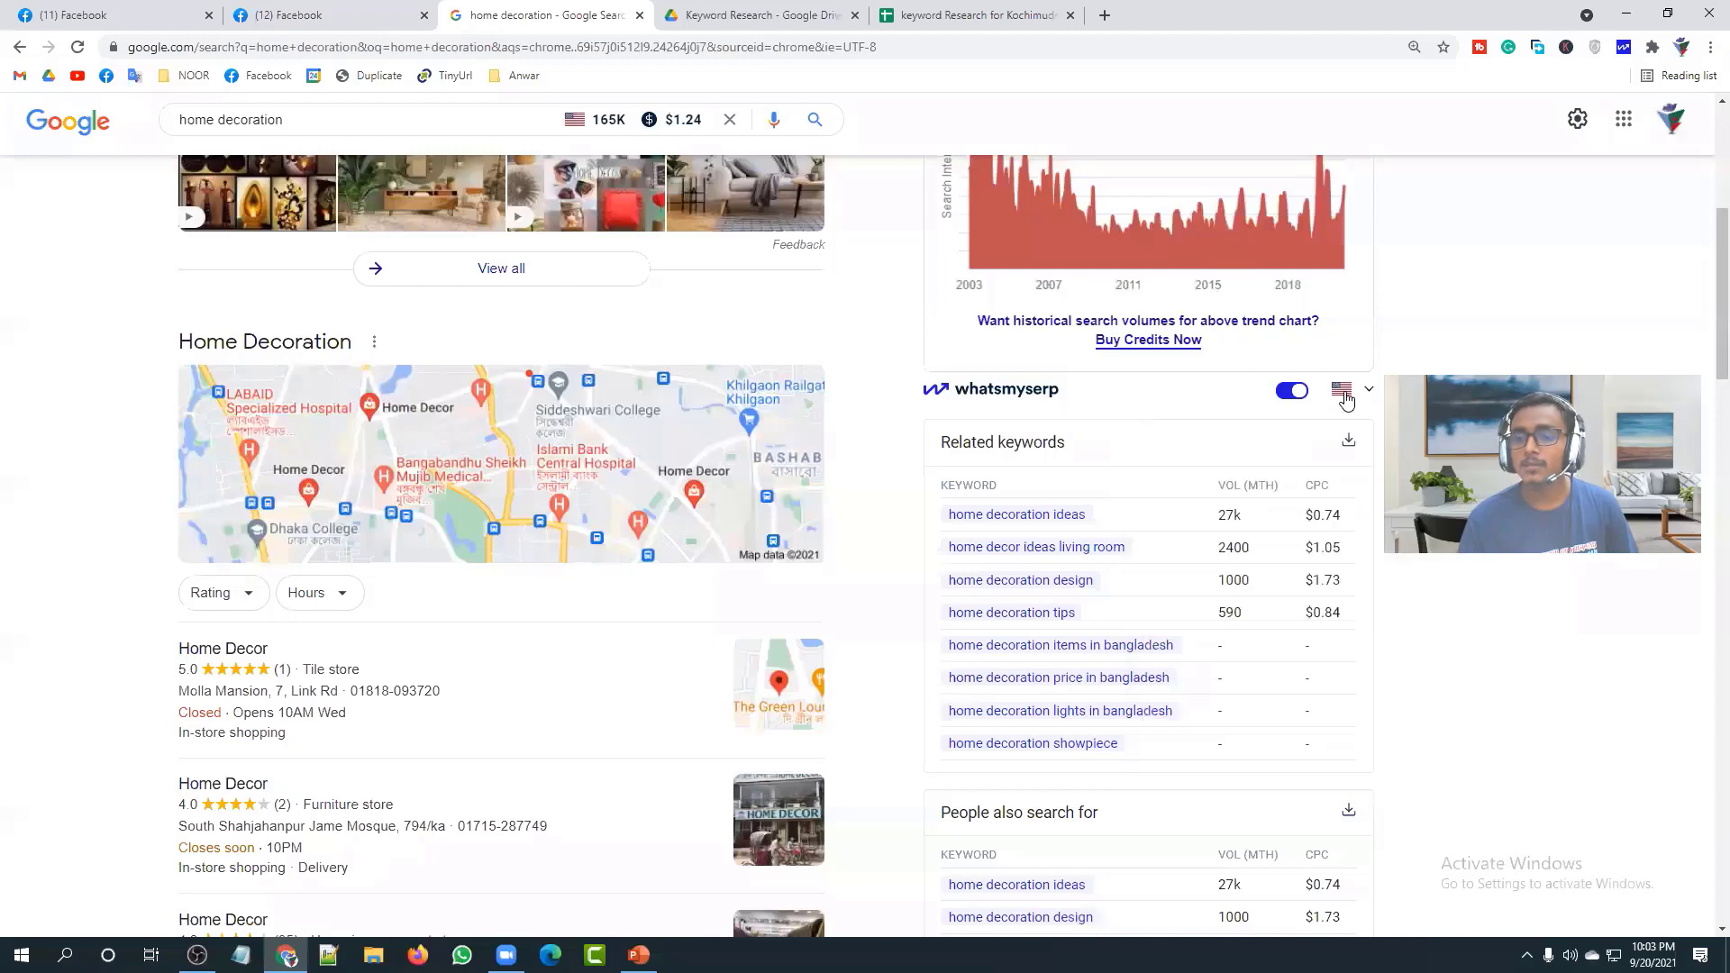
pyautogui.moveTo(1243, 515); pyautogui.dragTo(1221, 517)
pyautogui.click(1222, 517)
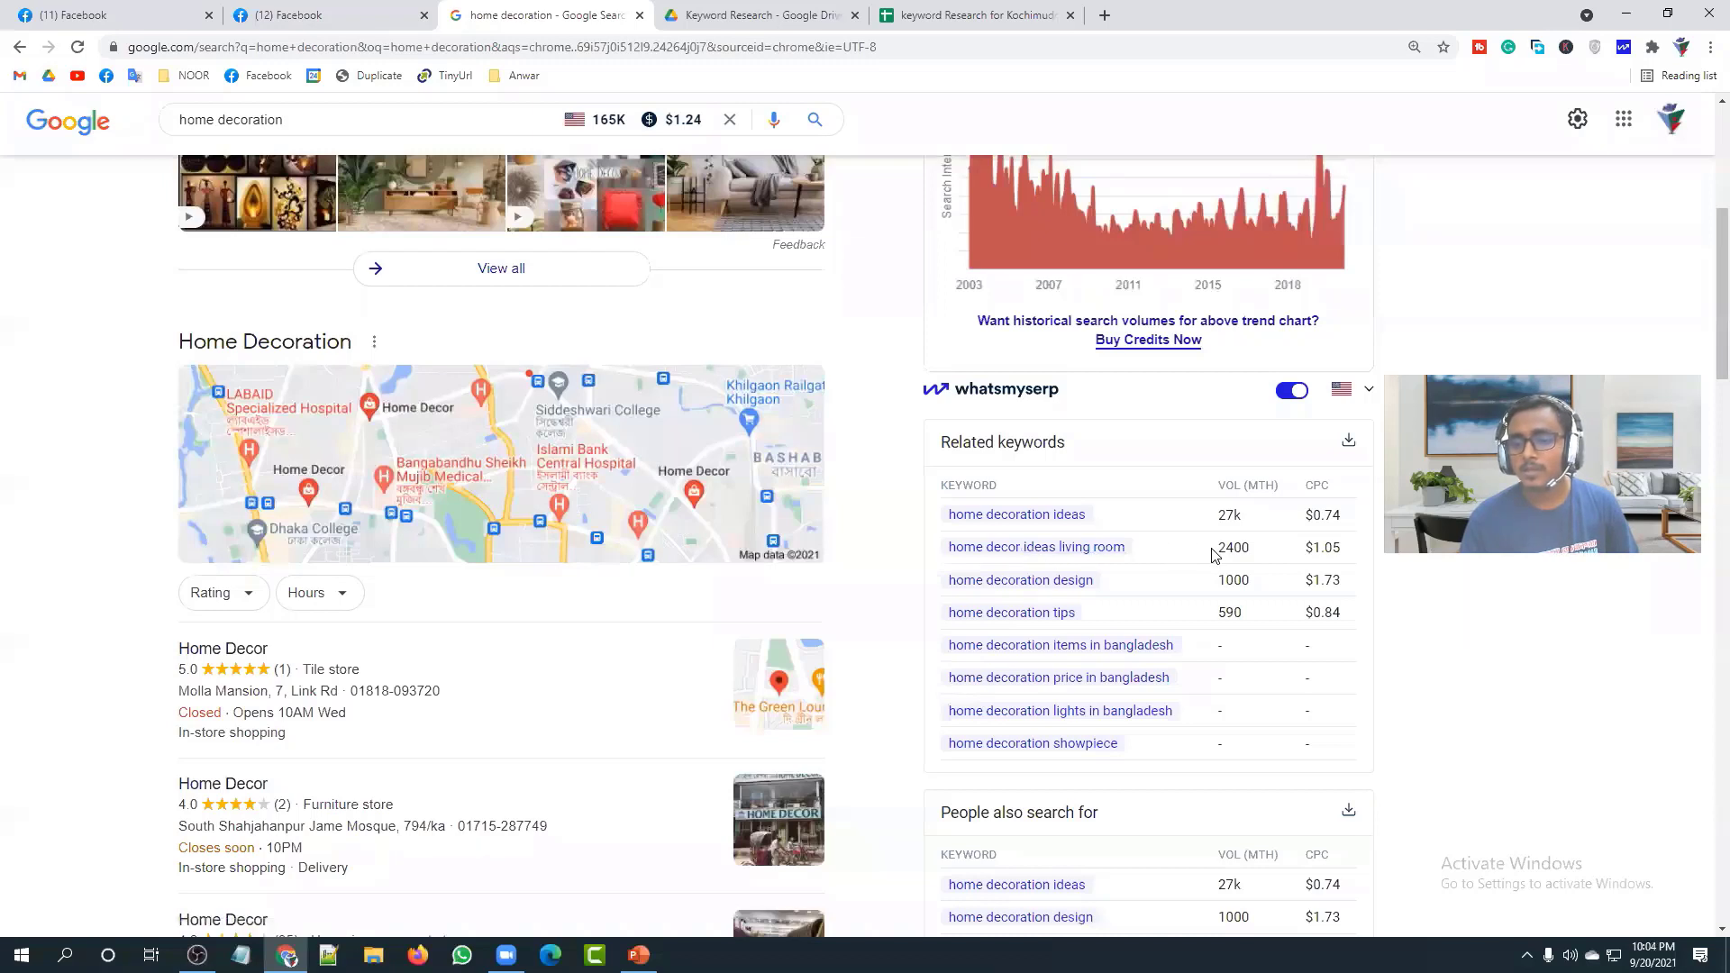
pyautogui.moveTo(1218, 551); pyautogui.dragTo(1264, 558)
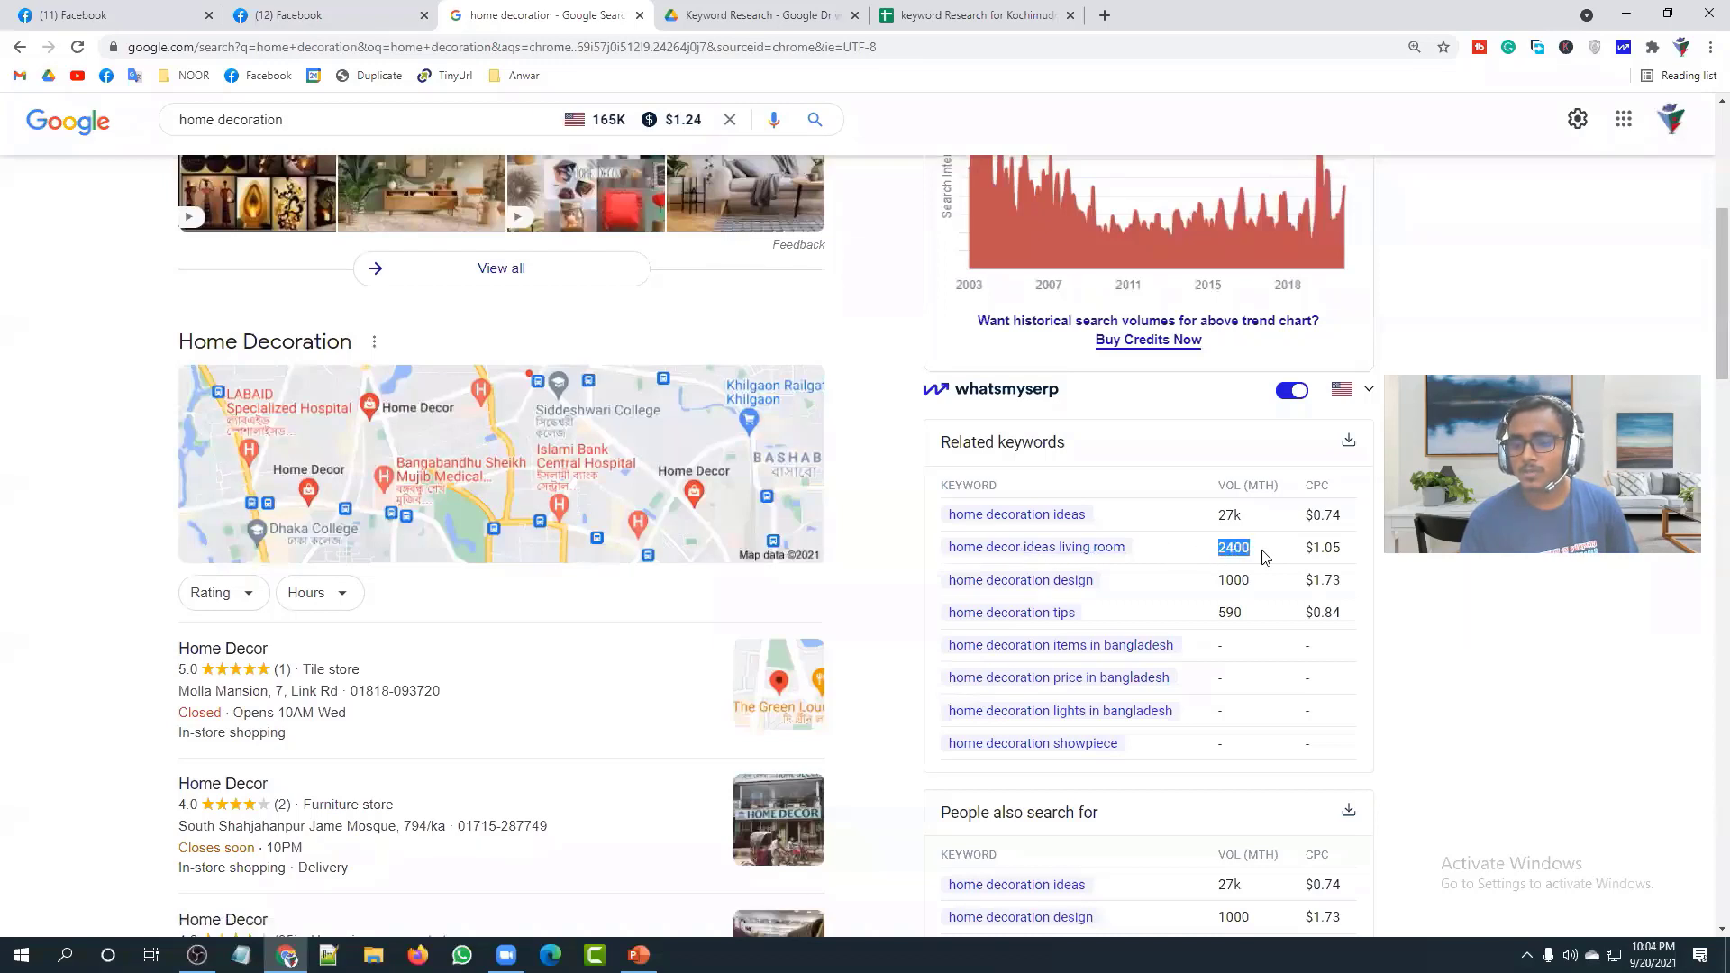
pyautogui.click(1264, 558)
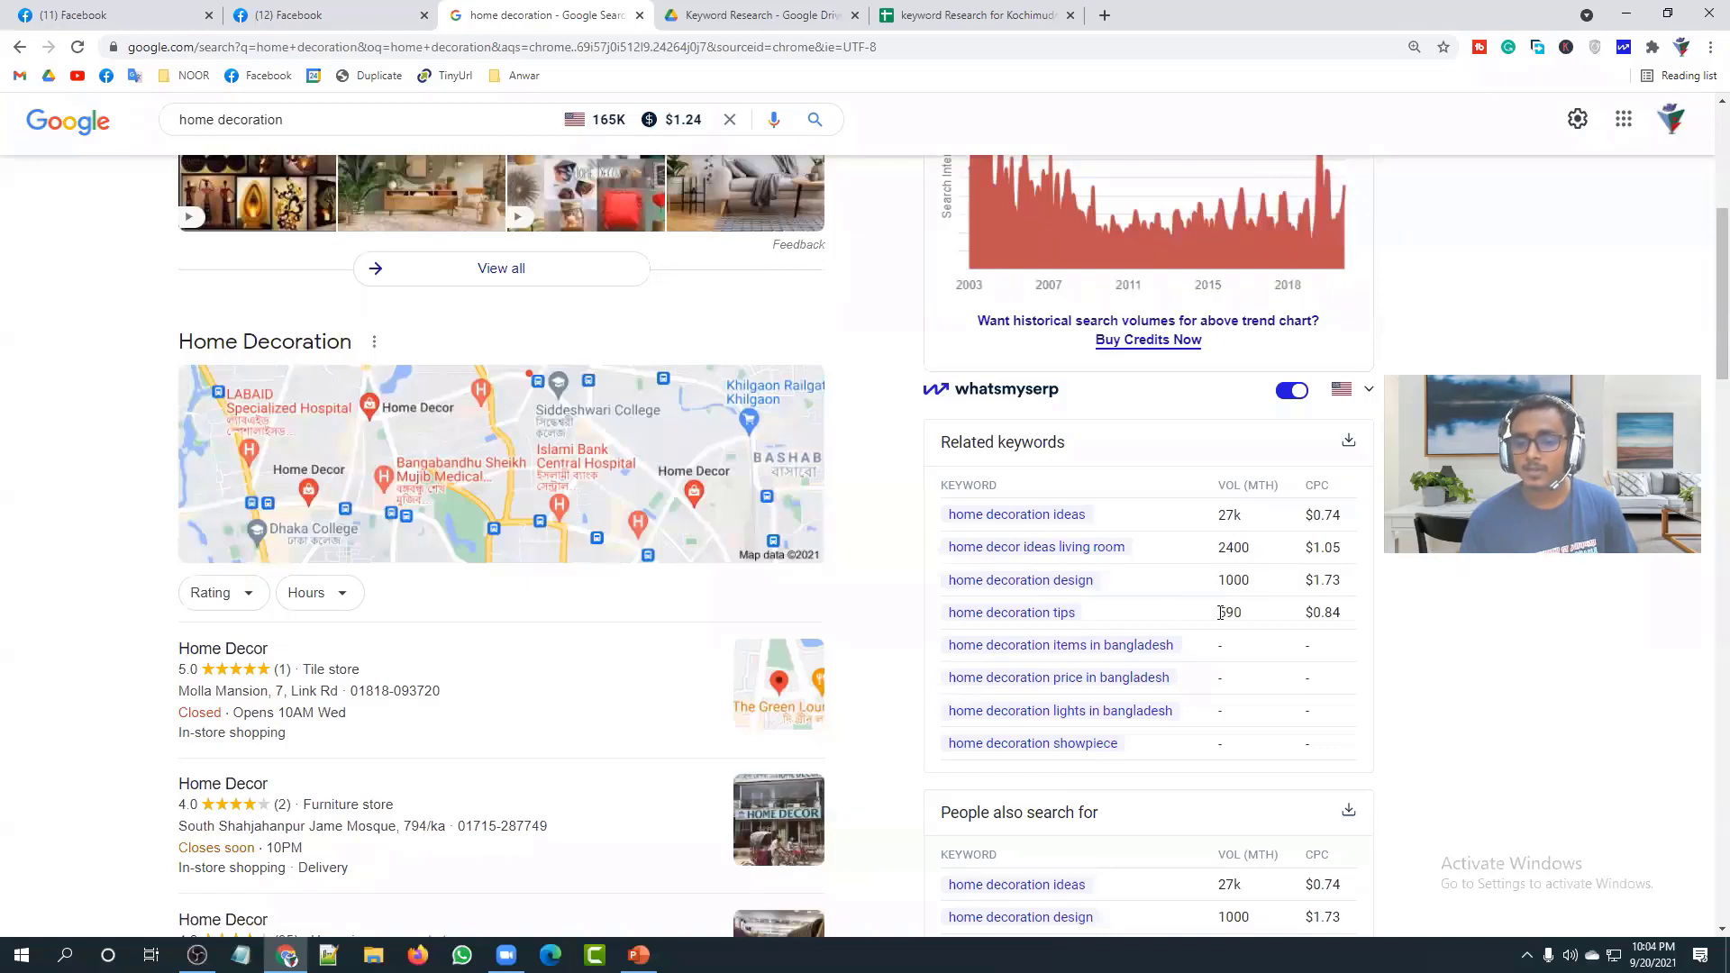
pyautogui.scroll(1, 1262, 616)
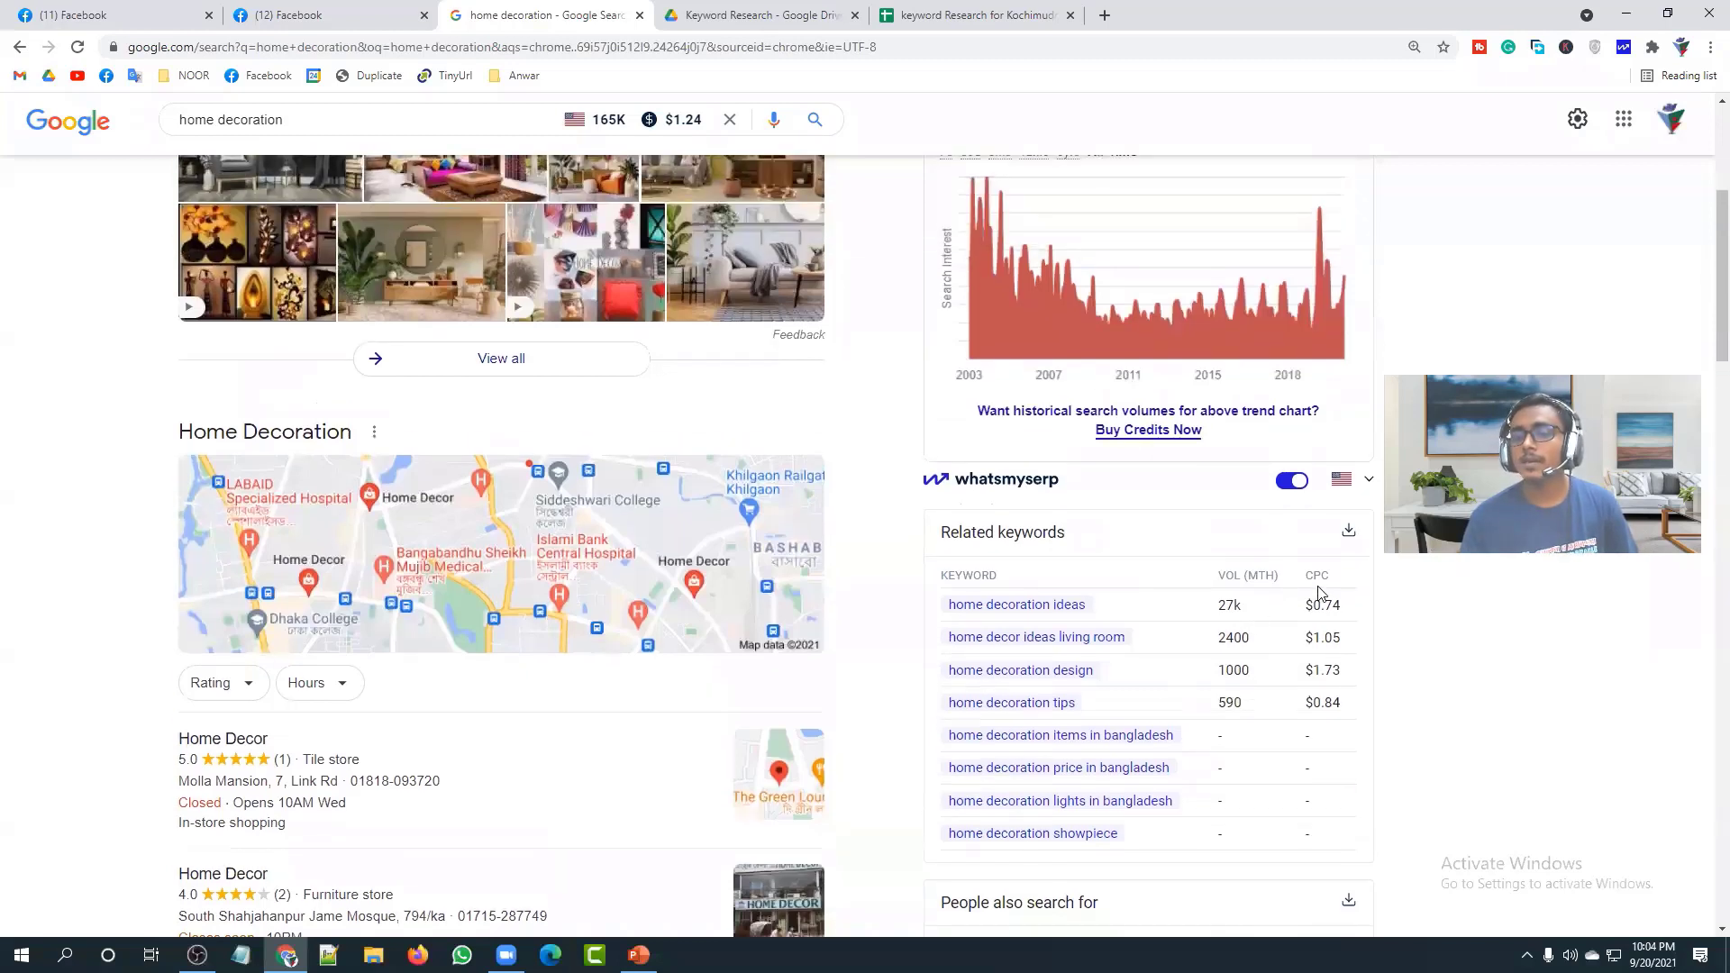
# Step: Examine the CPC value of "home decoration ideas" in the whatsmyserp Related keywords table
pyautogui.moveTo(1306, 609); pyautogui.dragTo(1346, 616)
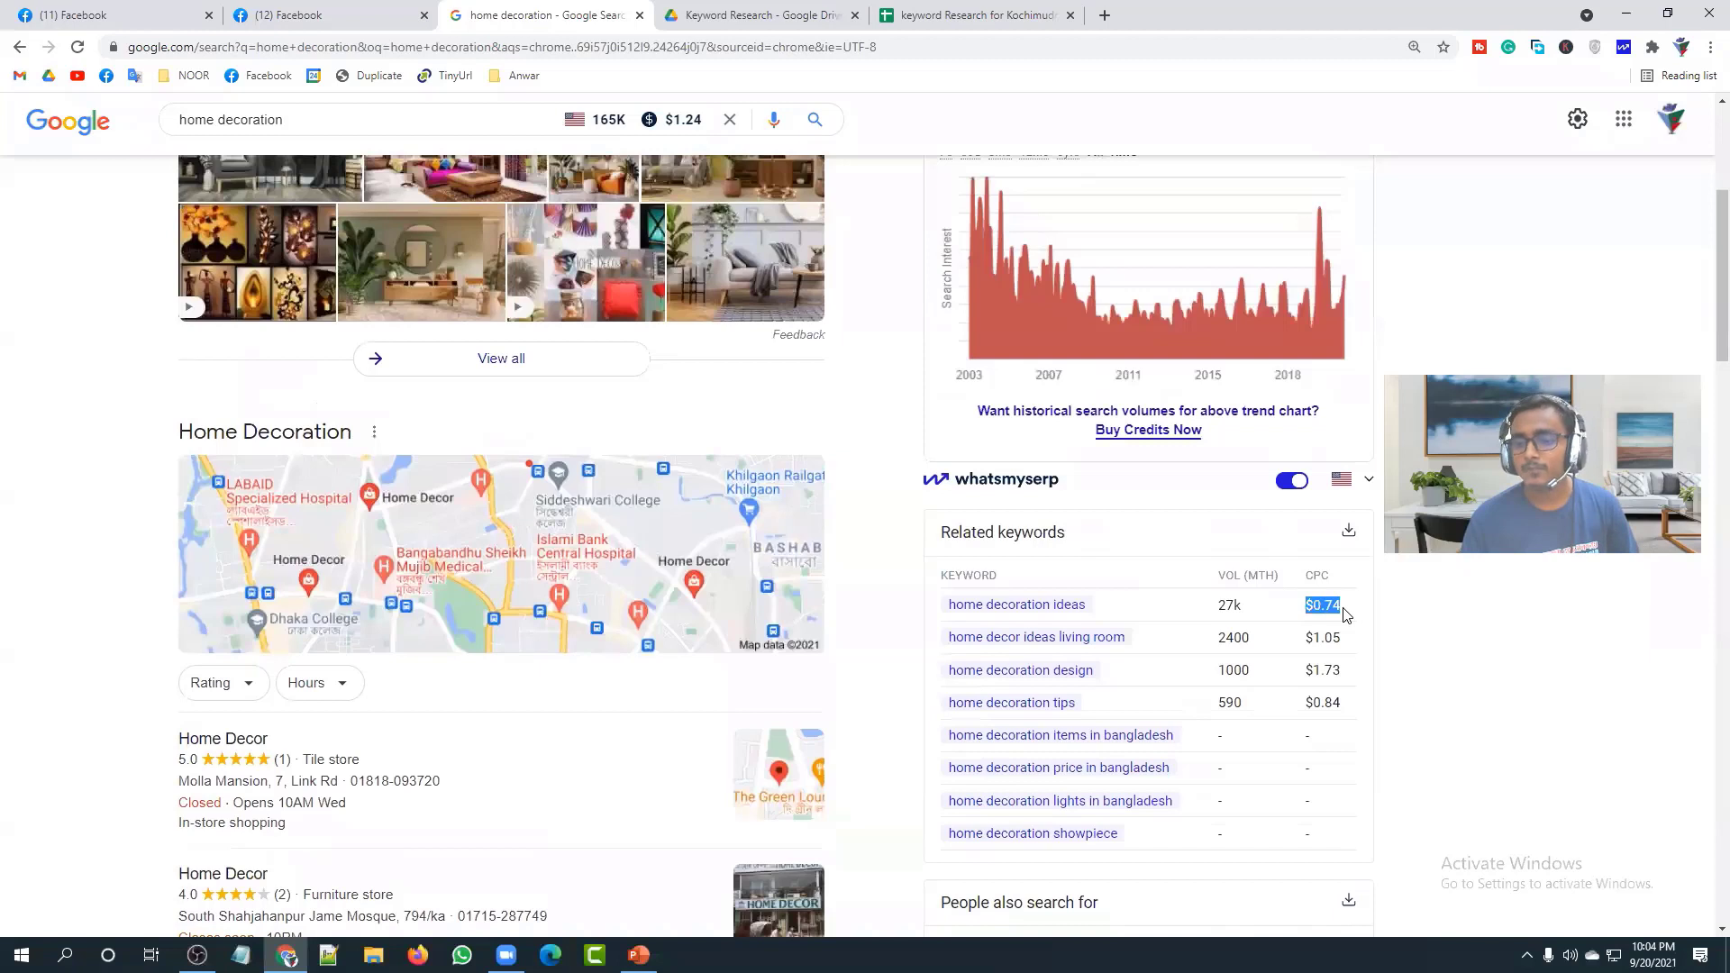
pyautogui.click(1319, 611)
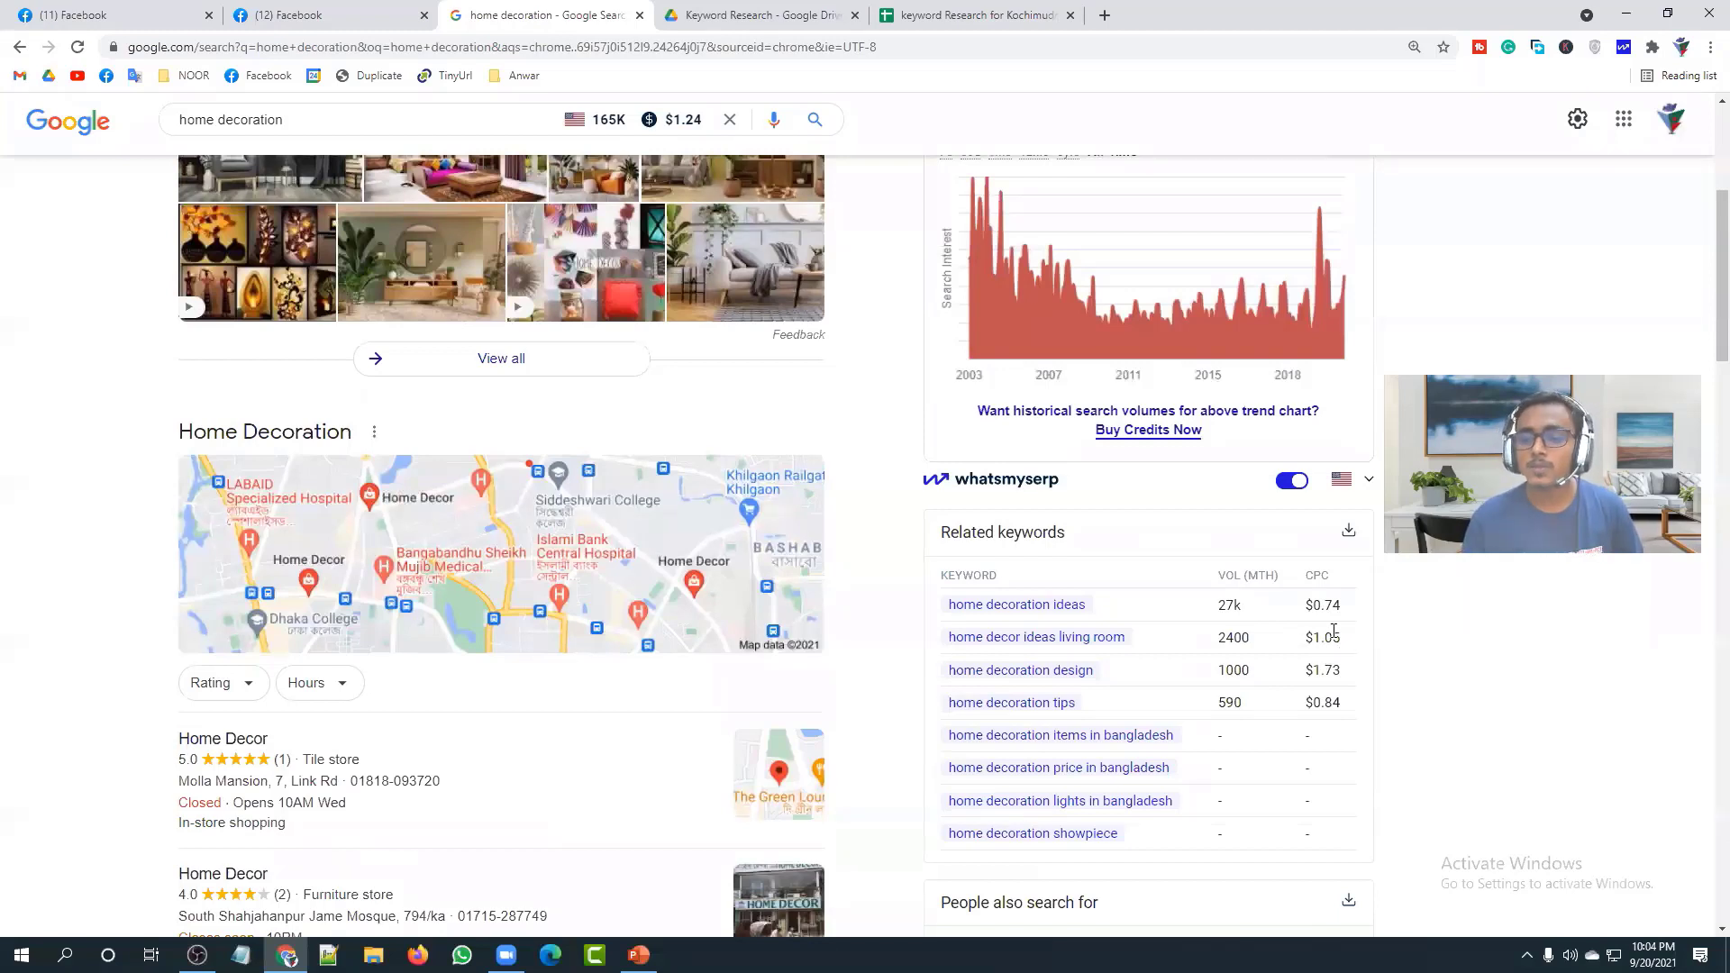
pyautogui.moveTo(1304, 609)
pyautogui.mouseDown()
pyautogui.moveTo(1351, 607)
pyautogui.moveTo(1337, 606)
pyautogui.mouseUp()
pyautogui.click(1337, 606)
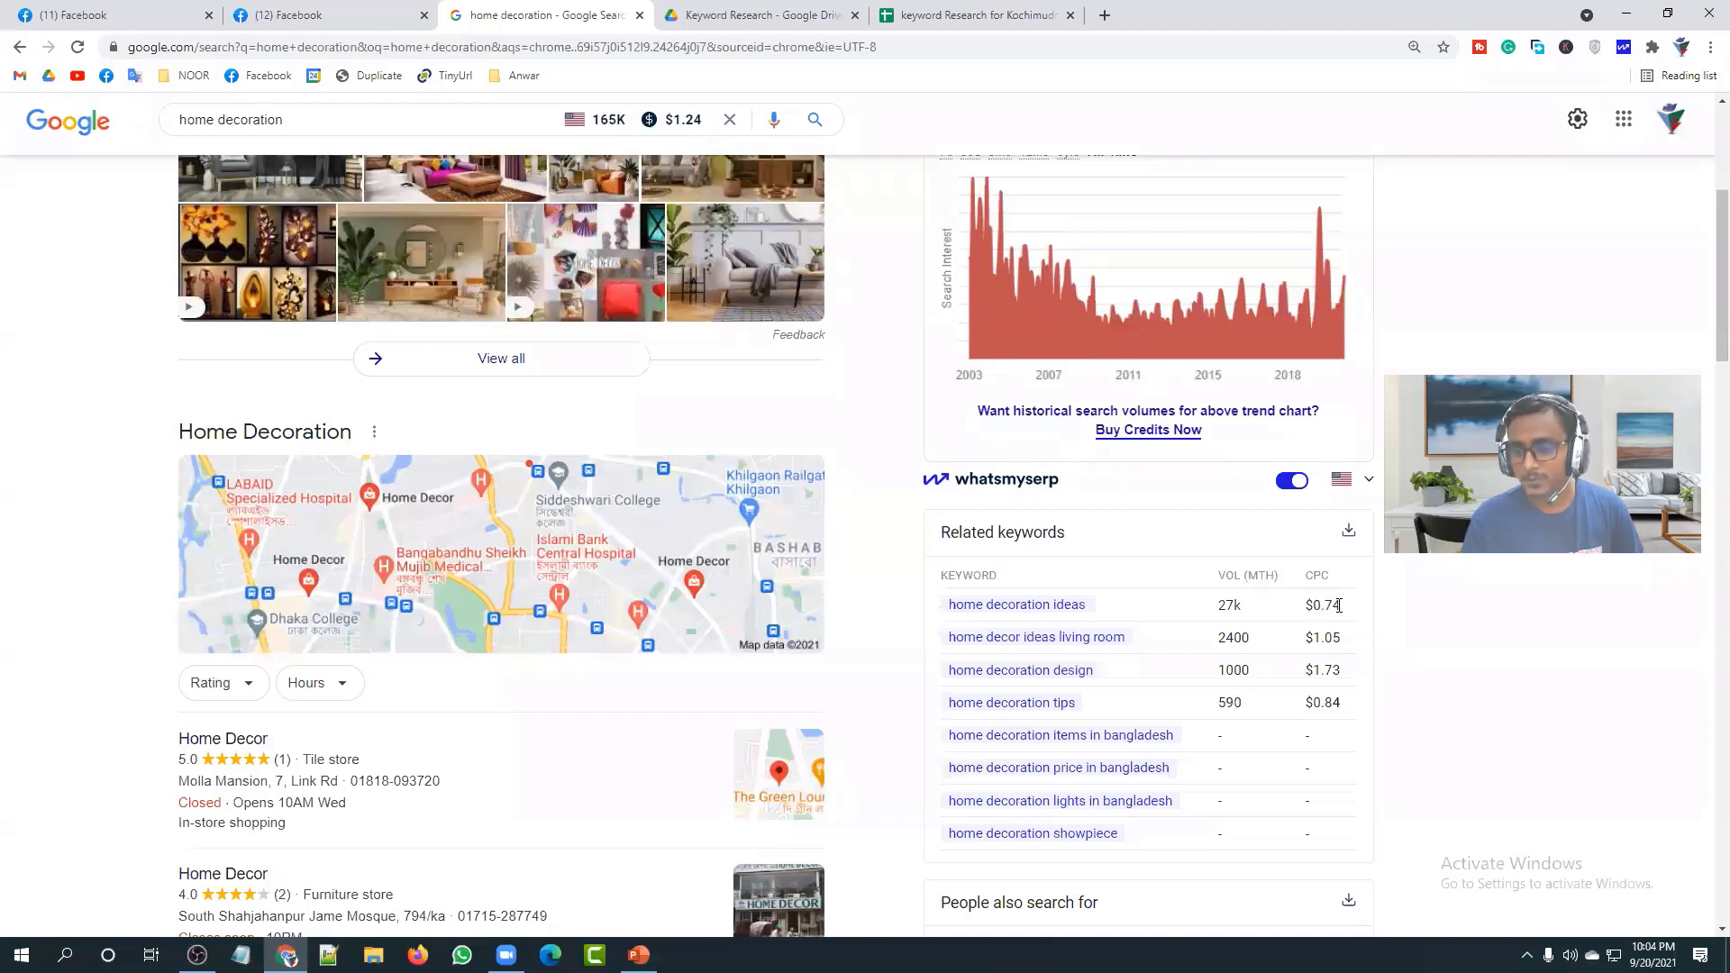
pyautogui.moveTo(1342, 608); pyautogui.dragTo(1309, 605)
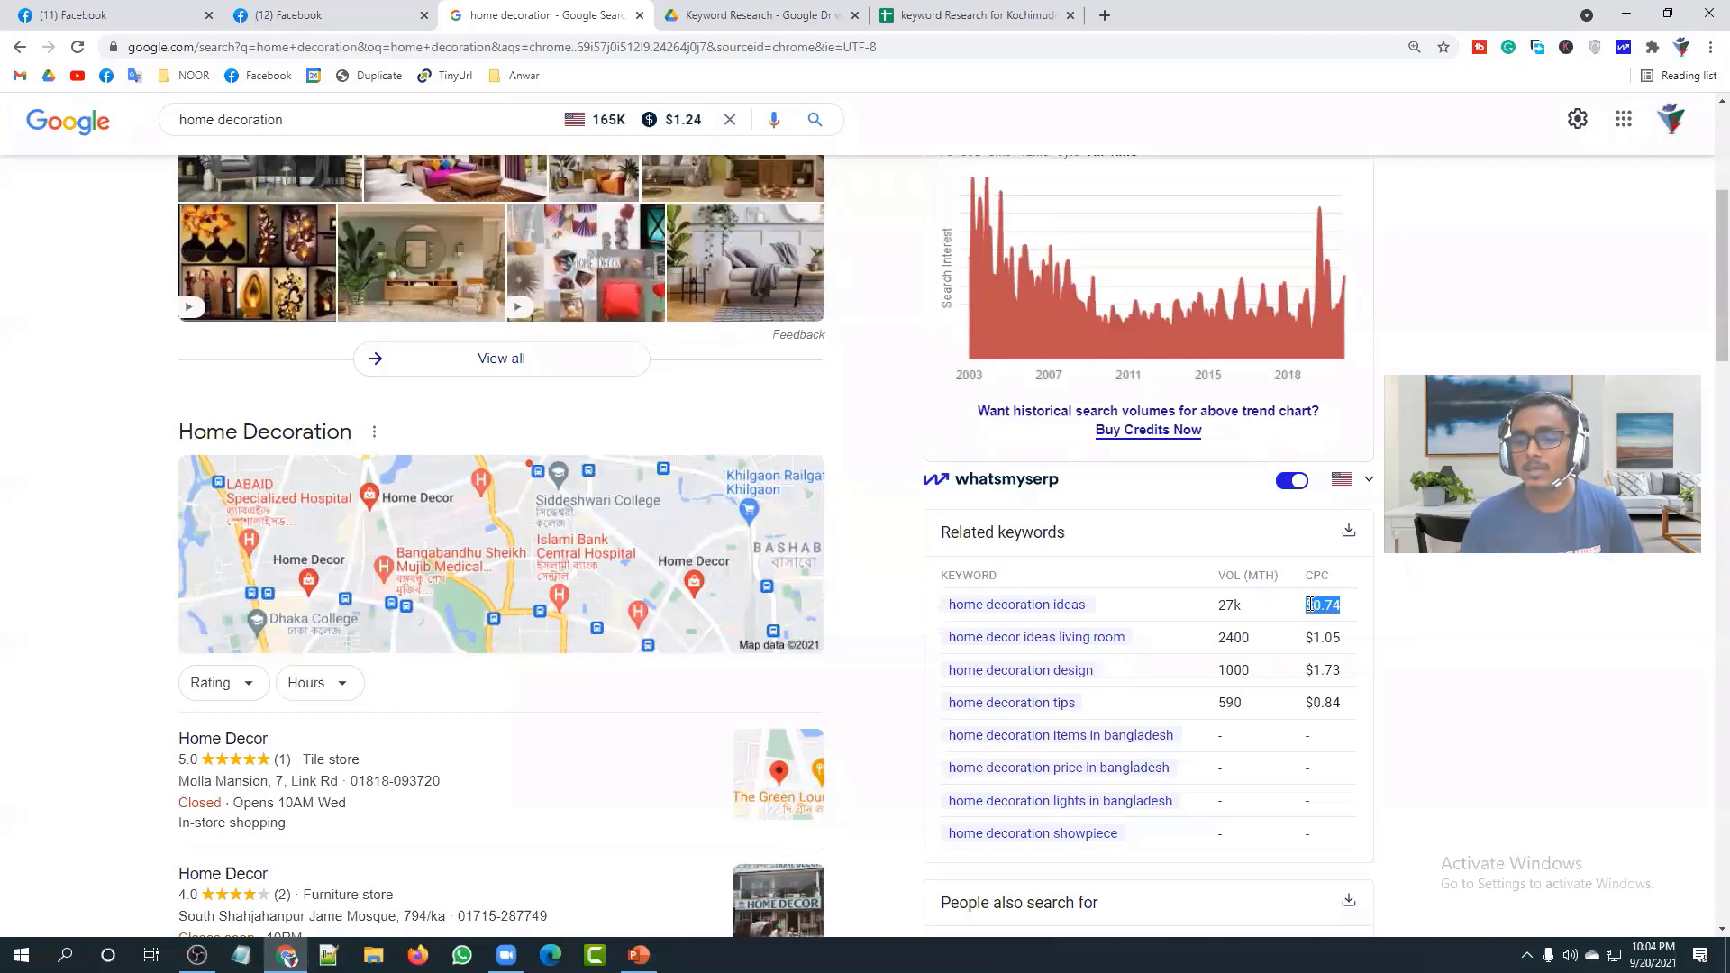
pyautogui.click(1310, 604)
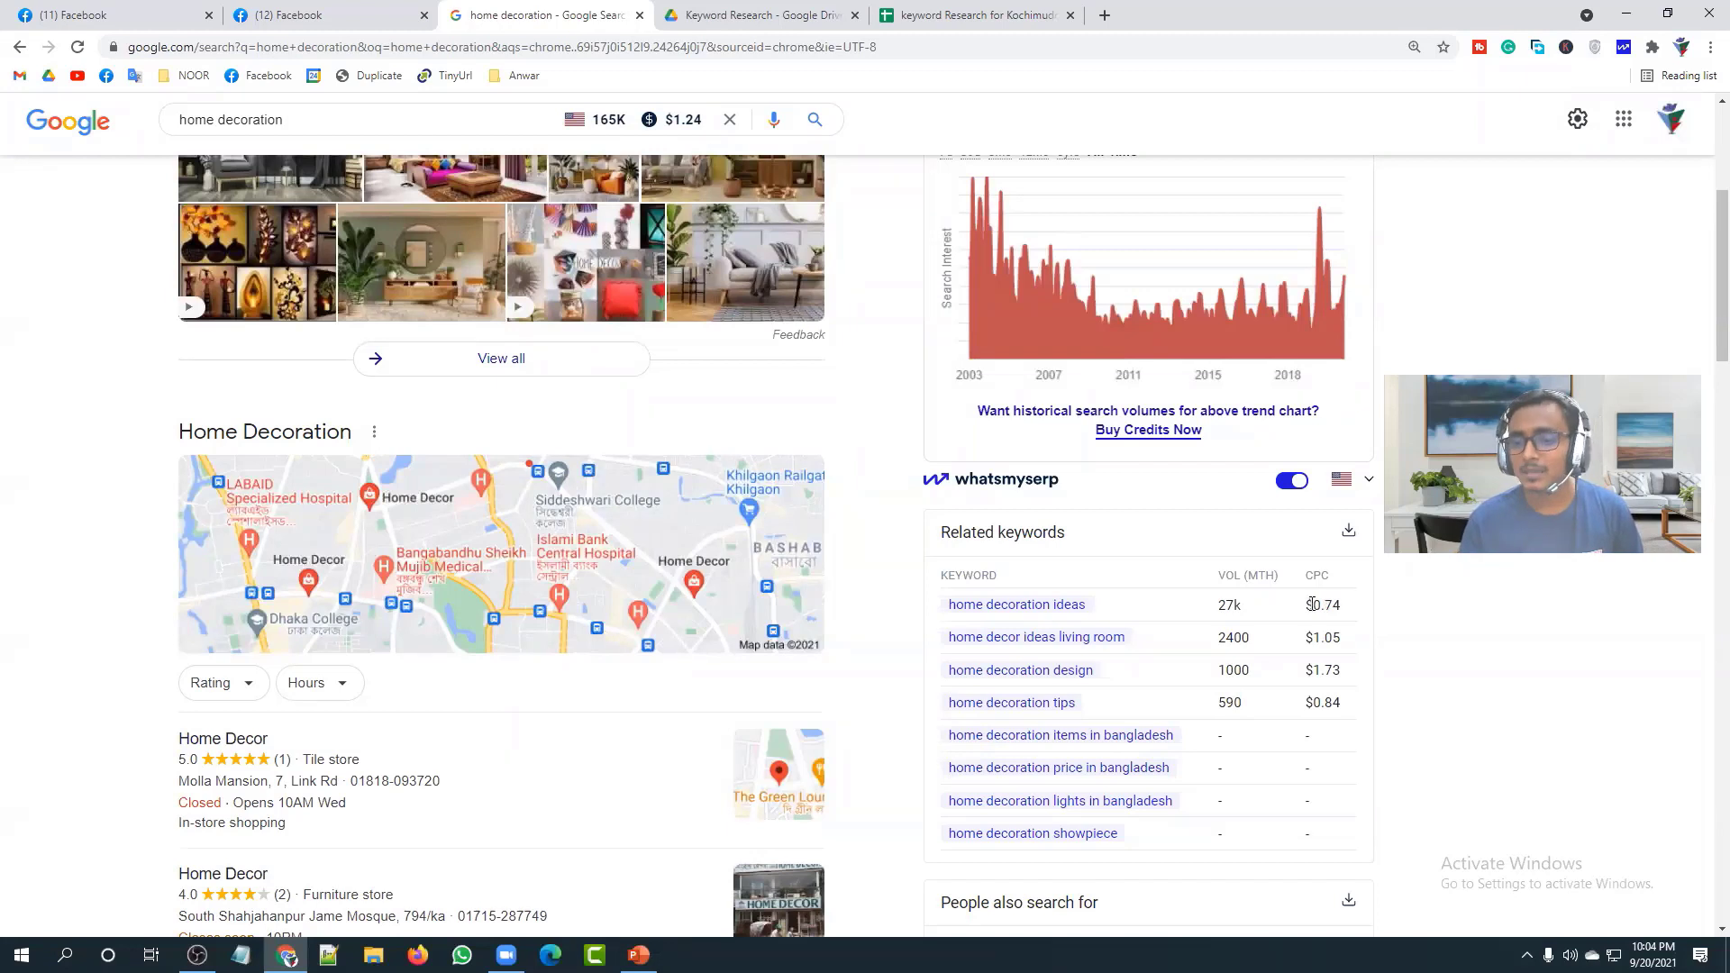
pyautogui.moveTo(1339, 609); pyautogui.dragTo(1306, 610)
pyautogui.click(1307, 611)
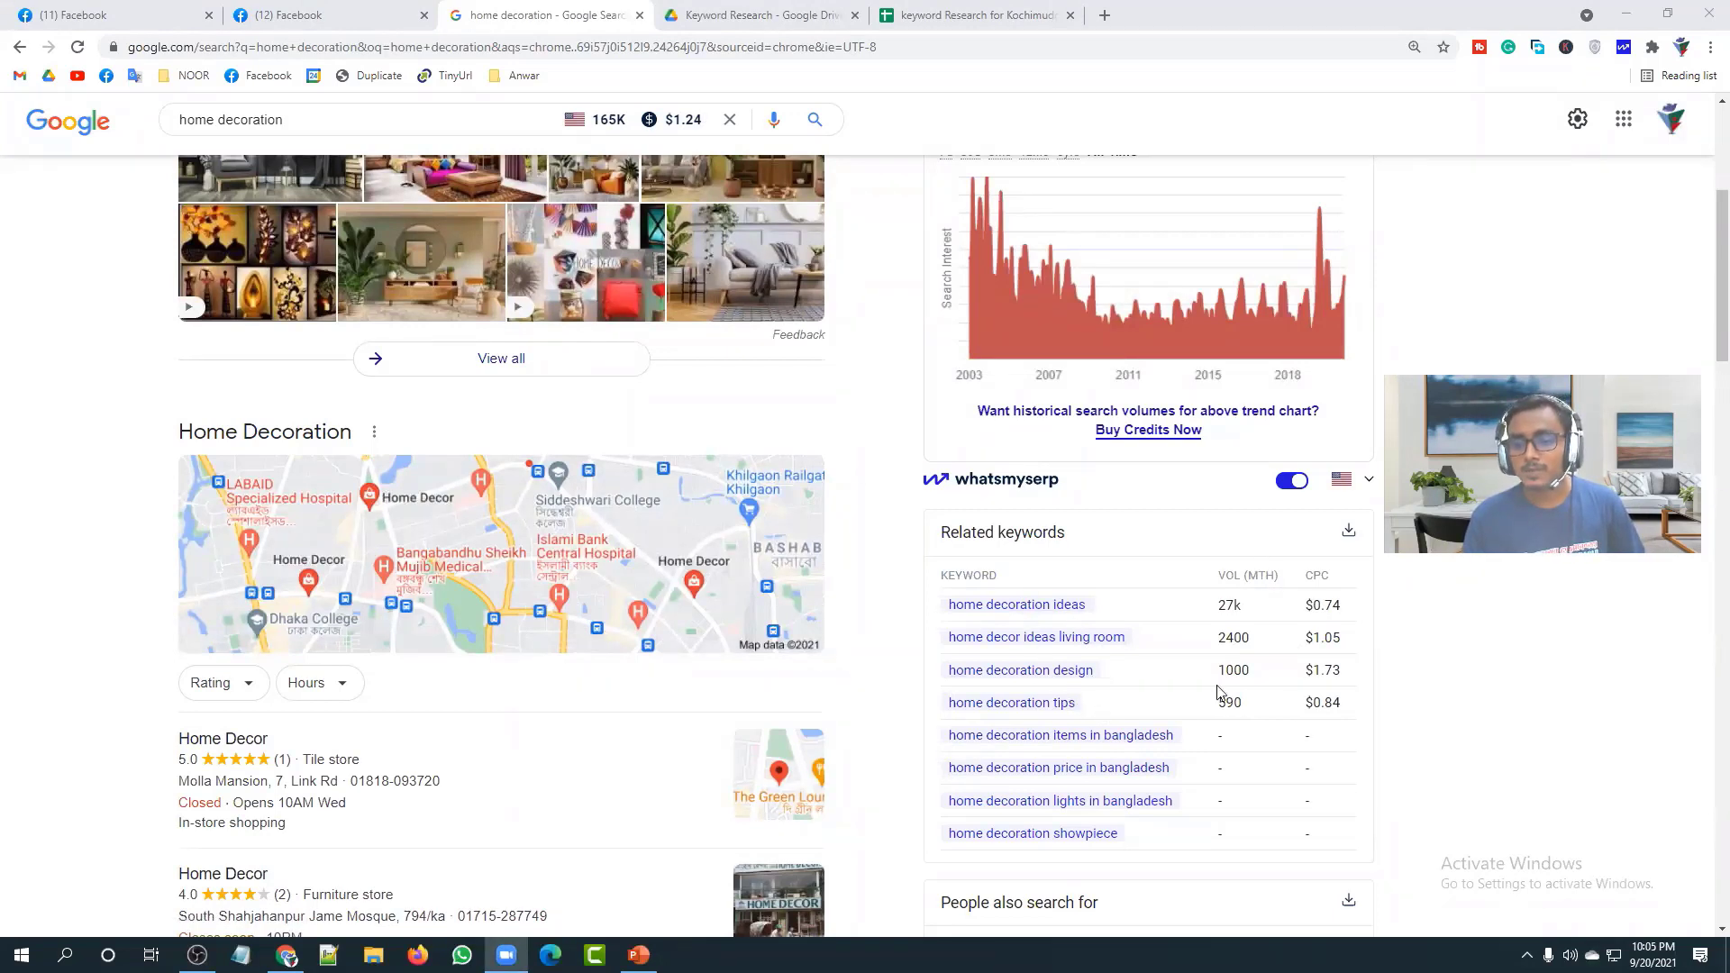
# Step: Compare the monthly volumes of the top related keywords with the CPC of "home decoration ideas"
pyautogui.moveTo(1230, 607); pyautogui.dragTo(1233, 668)
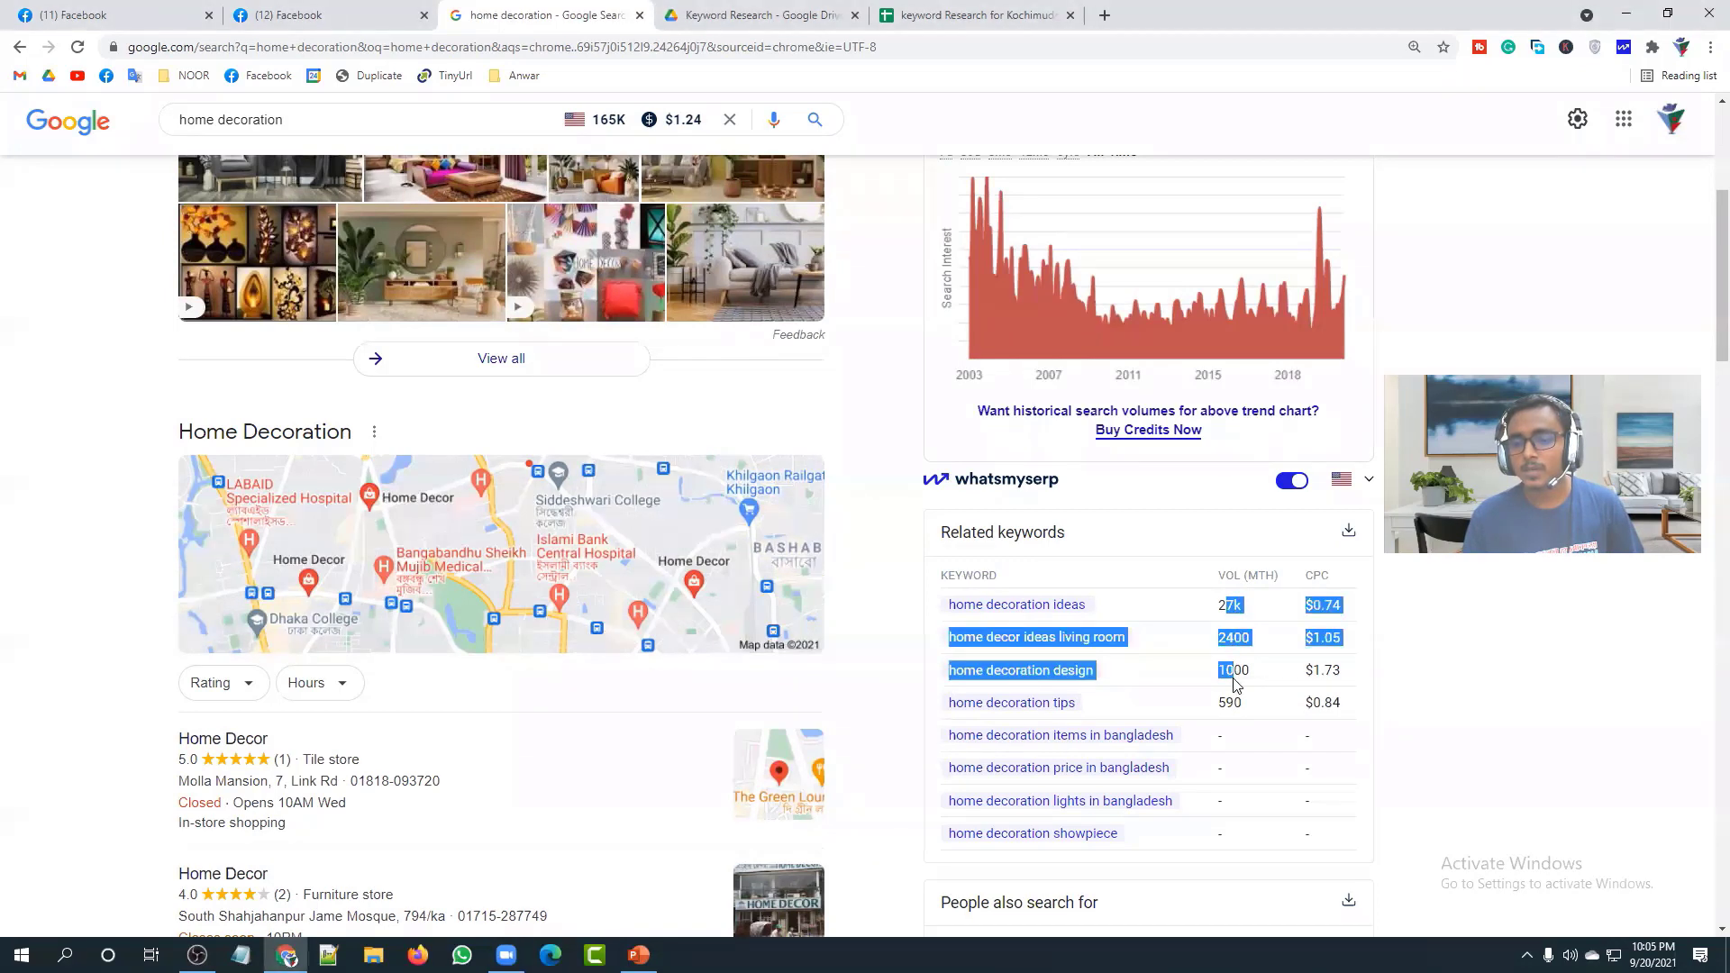
pyautogui.click(1234, 676)
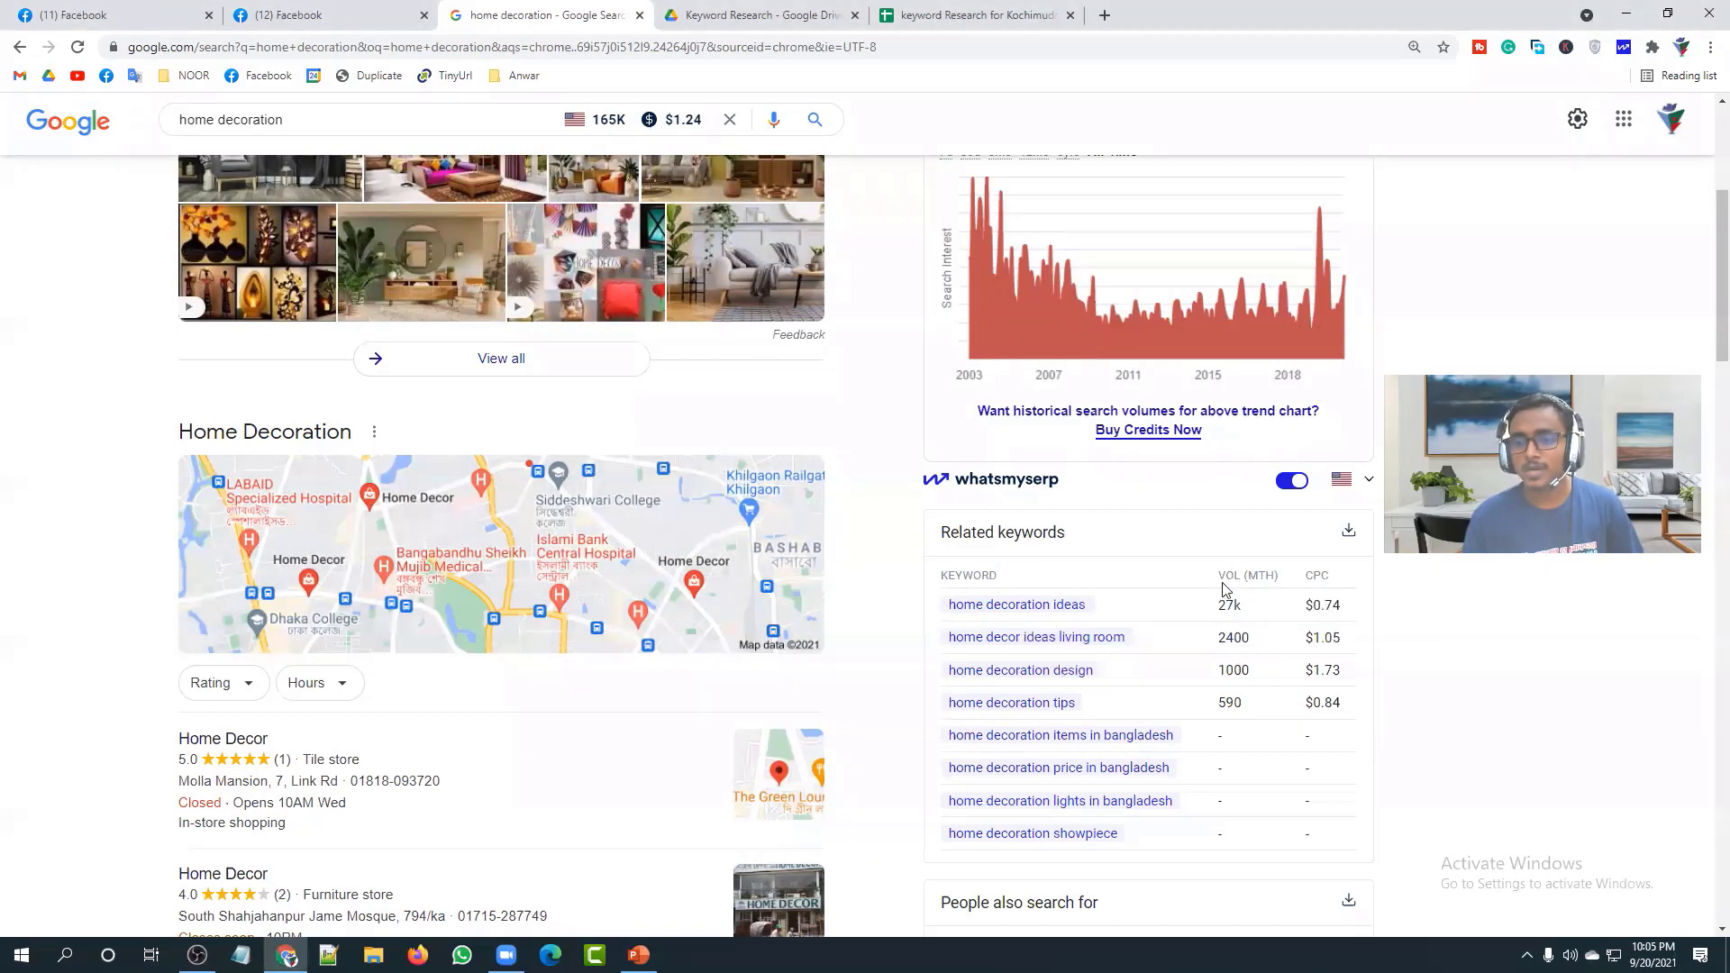
pyautogui.doubleClick(1308, 610)
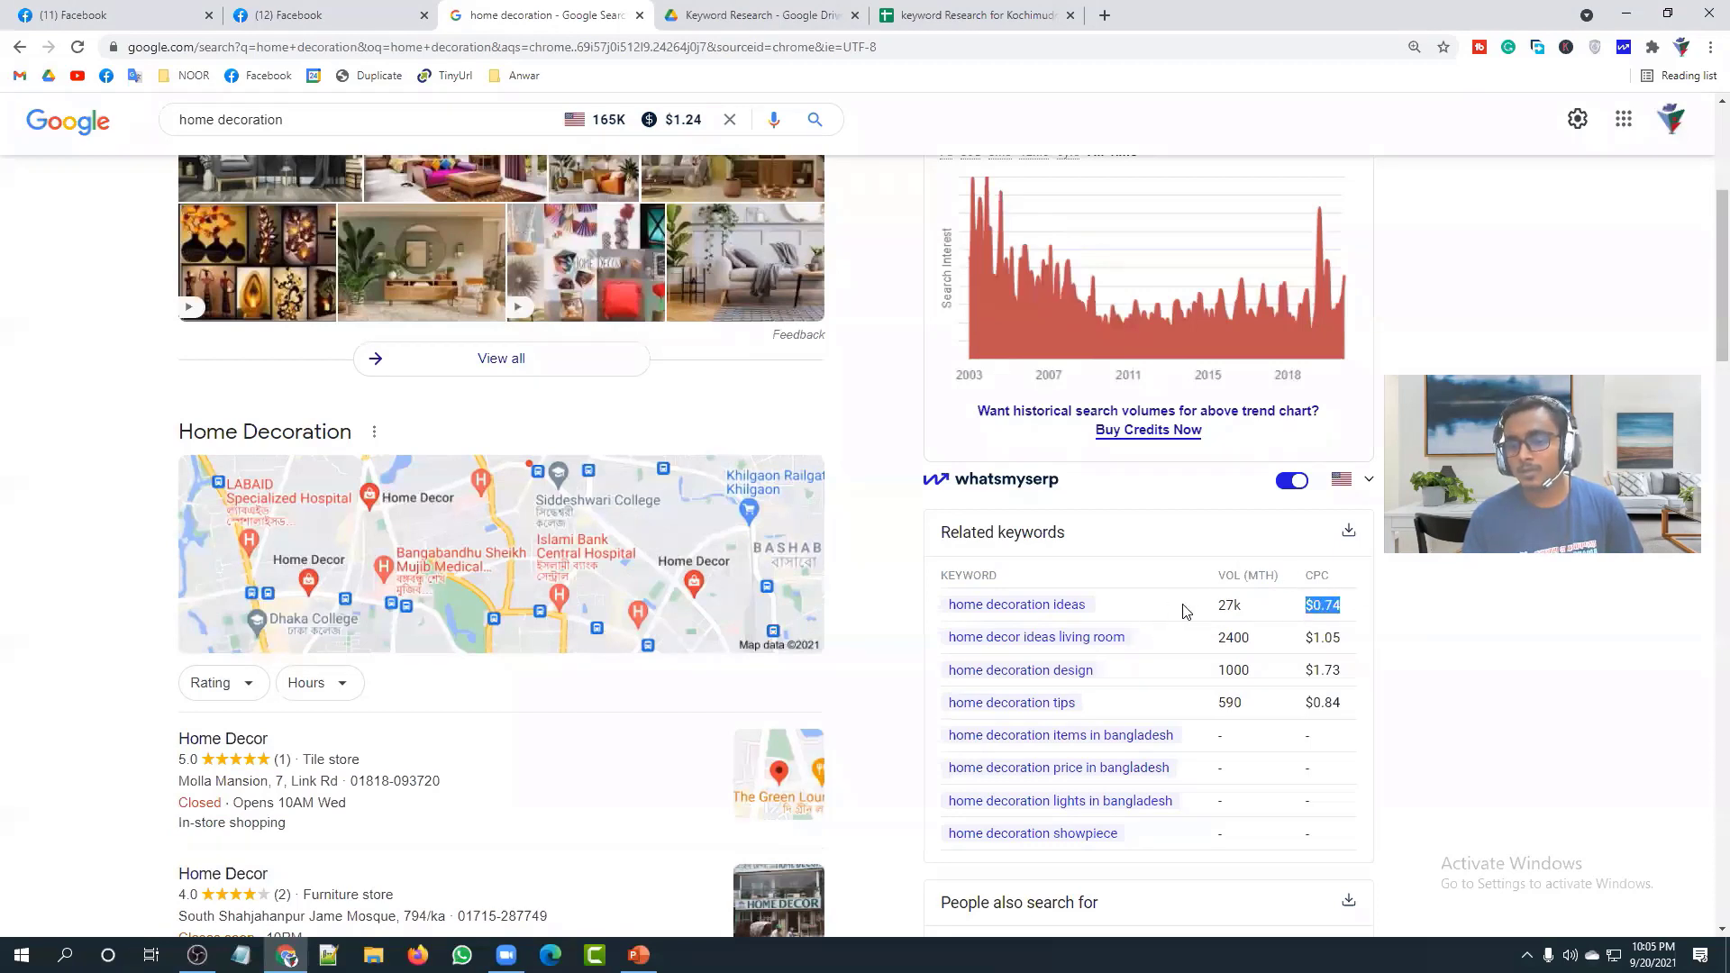
pyautogui.click(1268, 612)
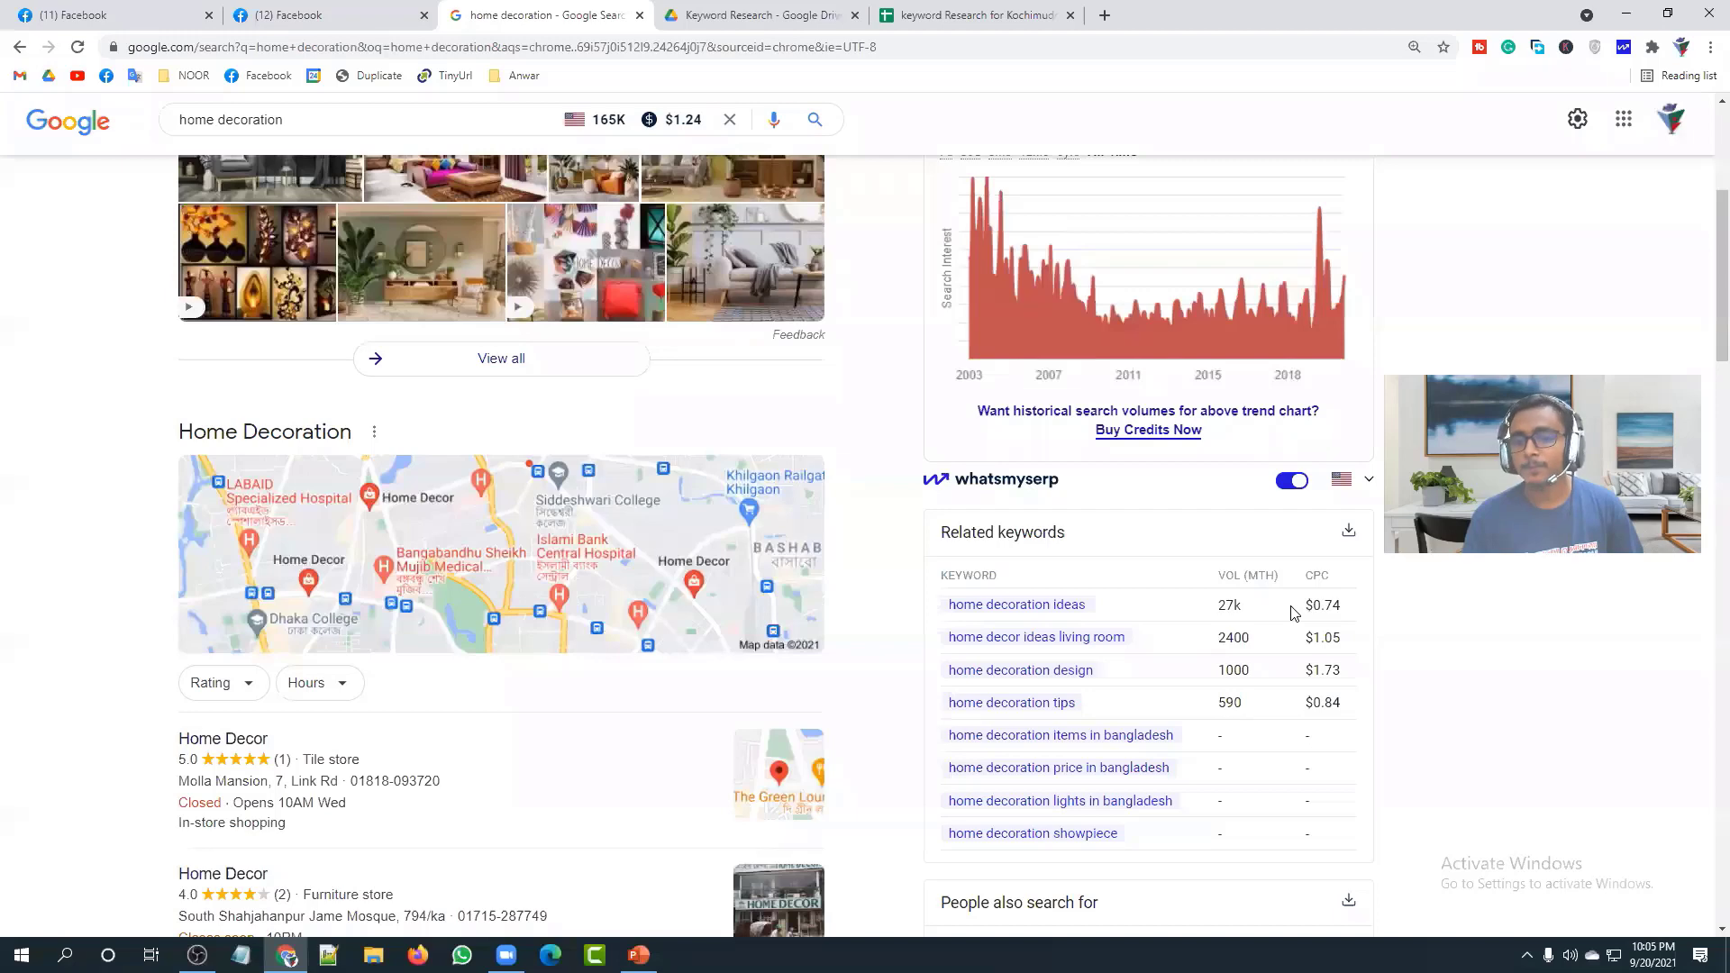
# Step: Search Google for "web hosting" in a new tab
pyautogui.scroll(5, 443, 605)
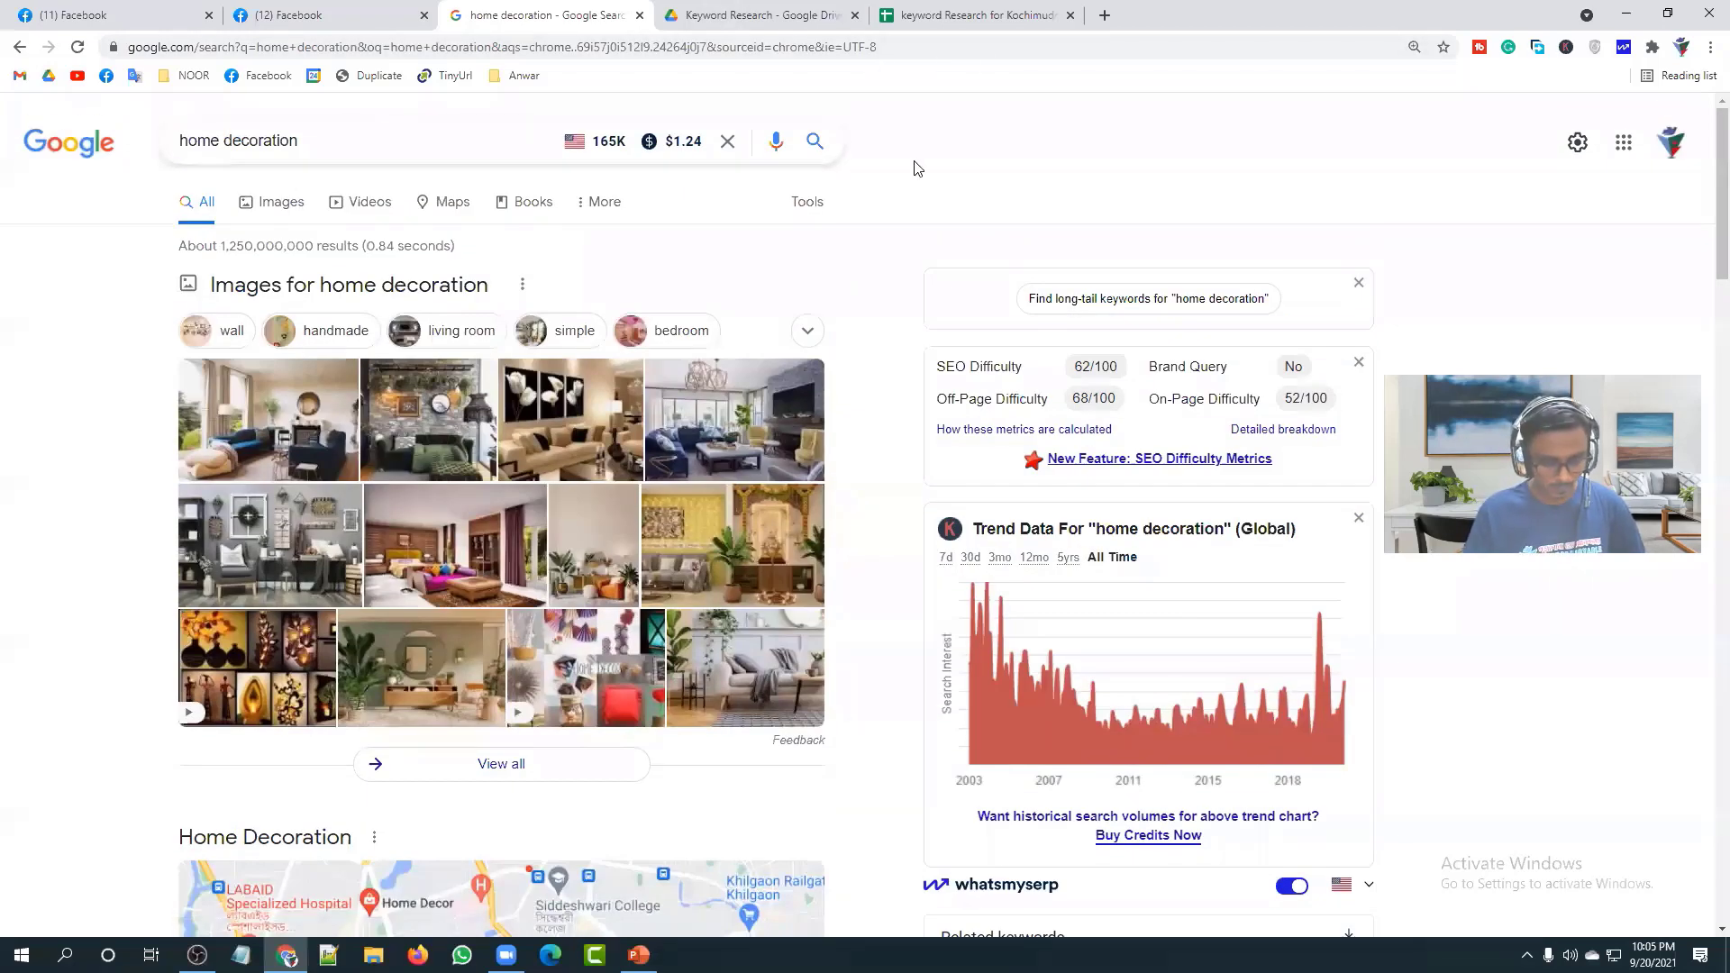
pyautogui.click(1105, 16)
pyautogui.write('we')
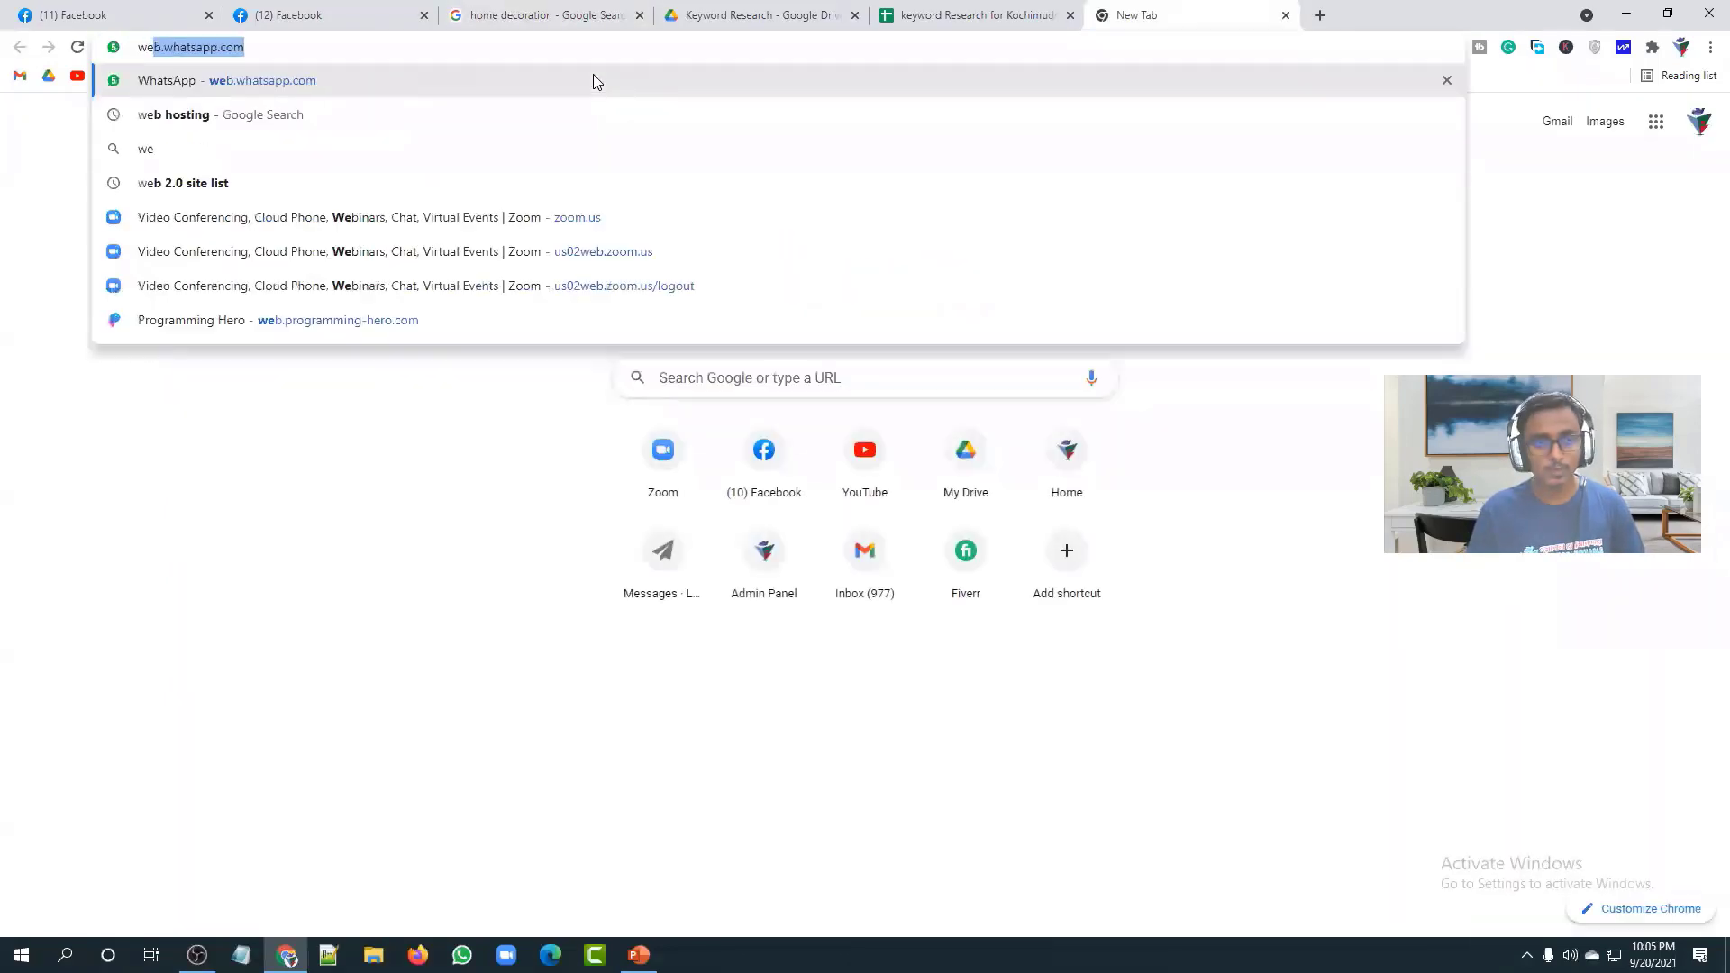
pyautogui.write('b ho')
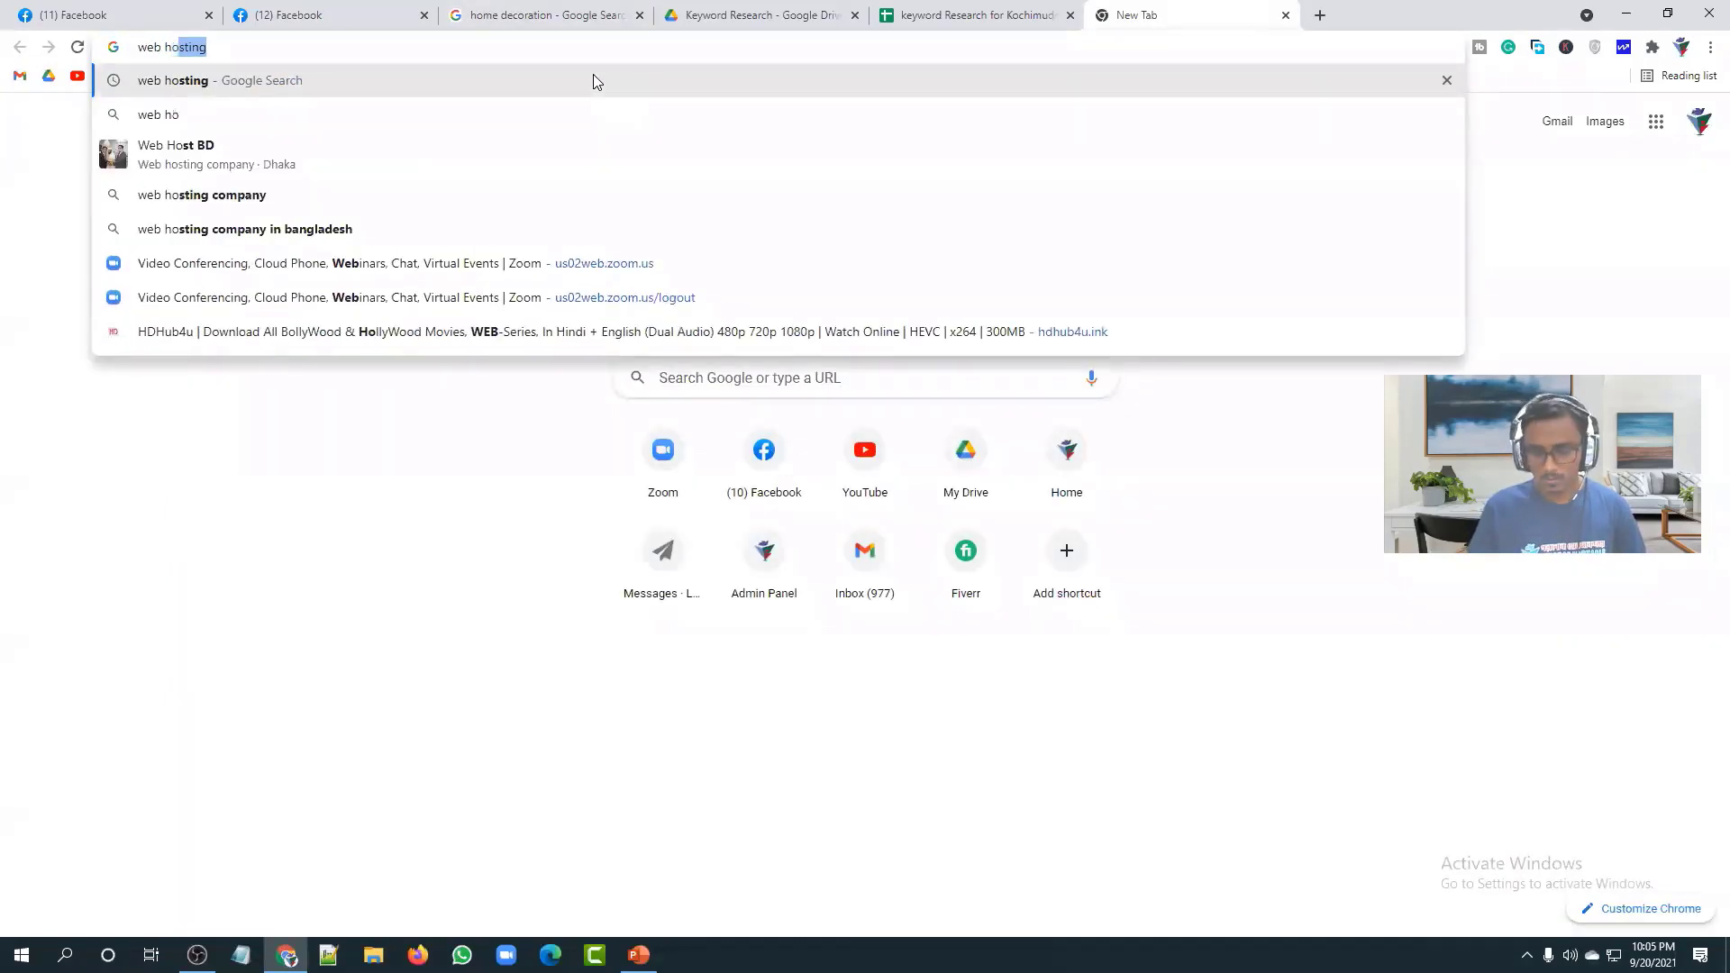
pyautogui.click(593, 80)
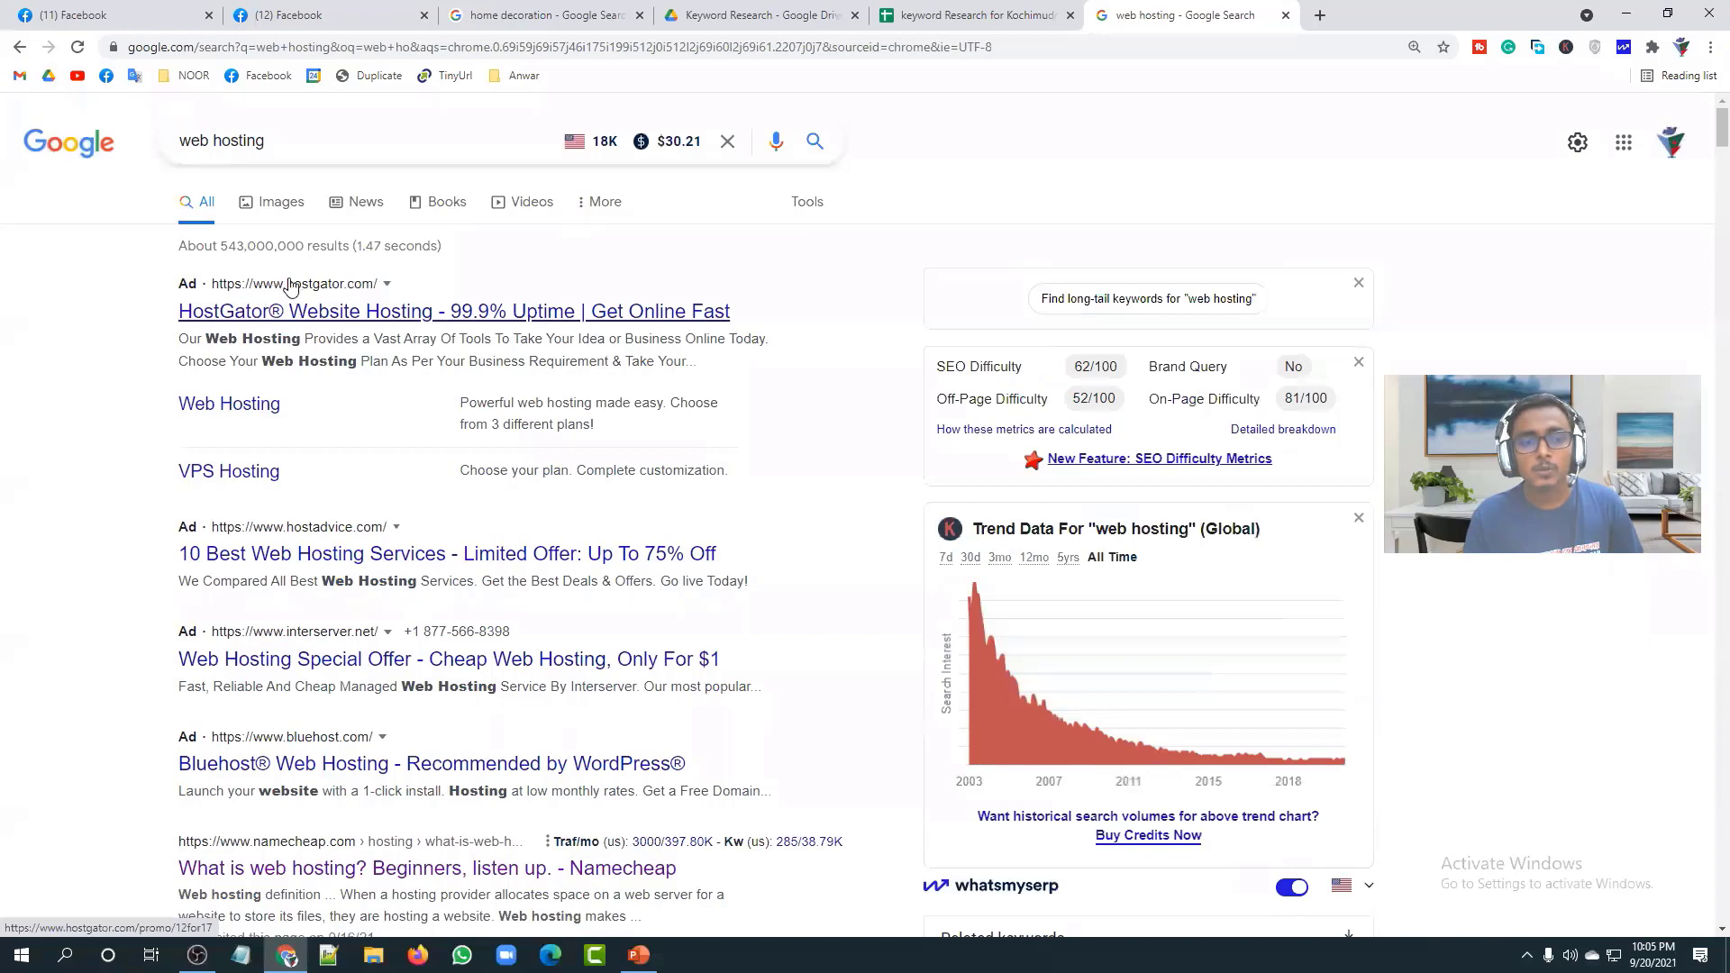
# Step: Examine the sponsored results at the start of the Google results for "web hosting"
pyautogui.scroll(-1, 187, 194)
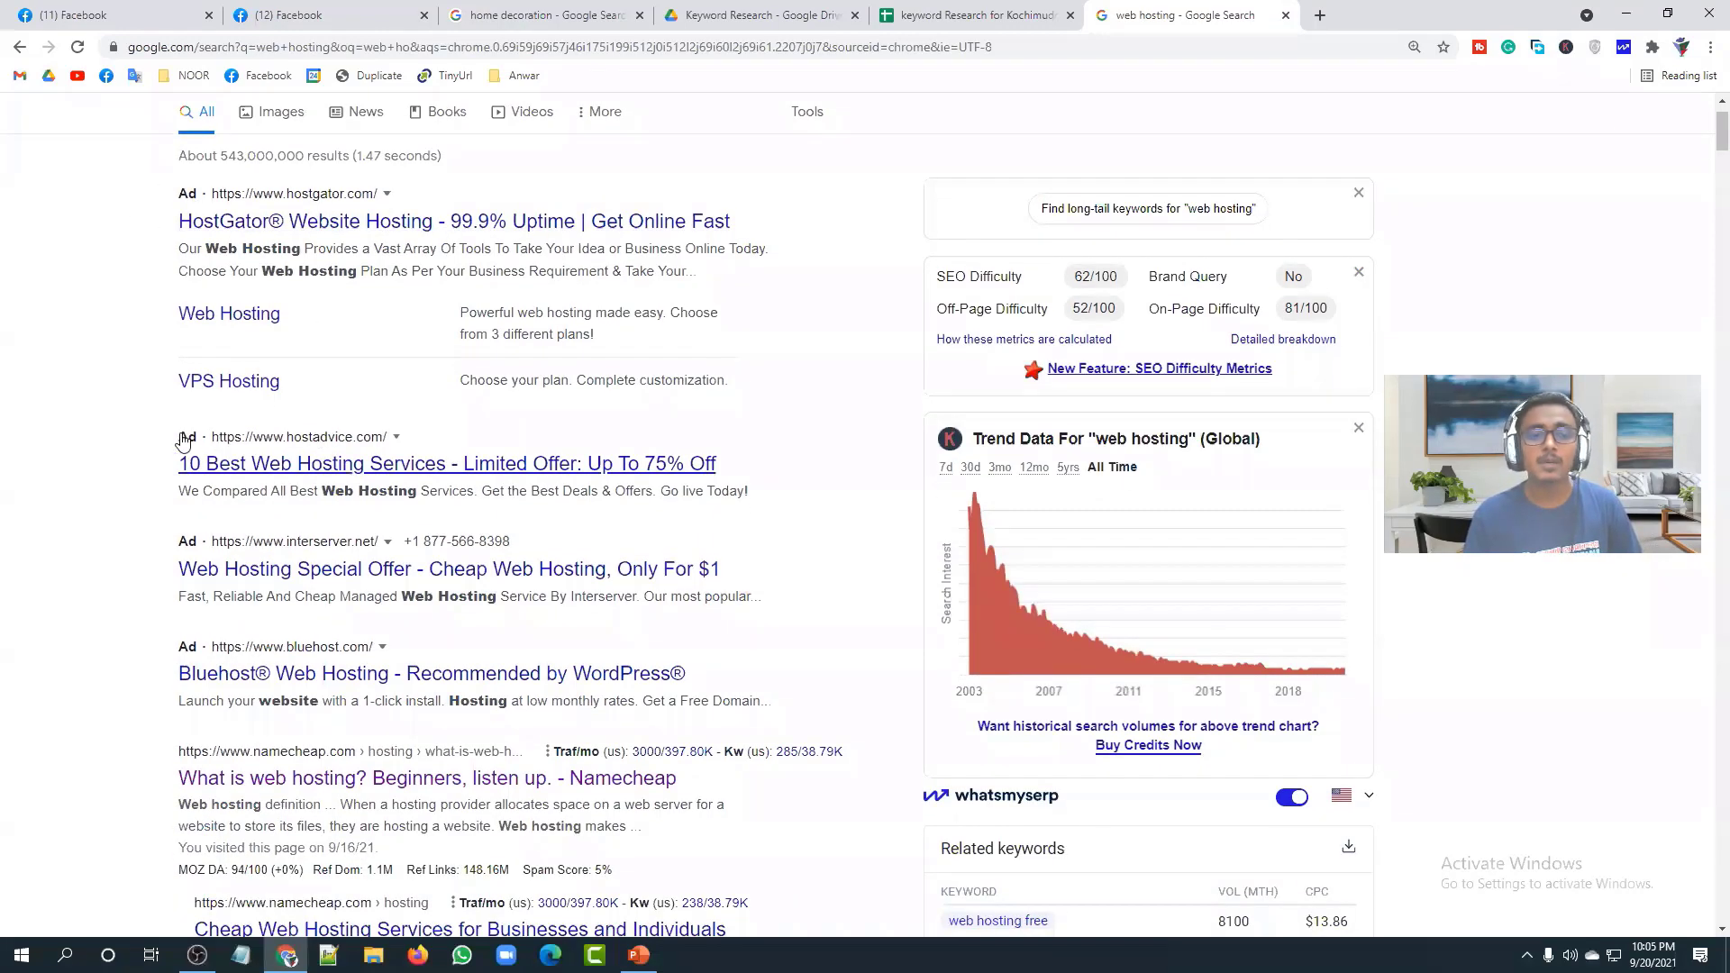
pyautogui.scroll(-1, 460, 448)
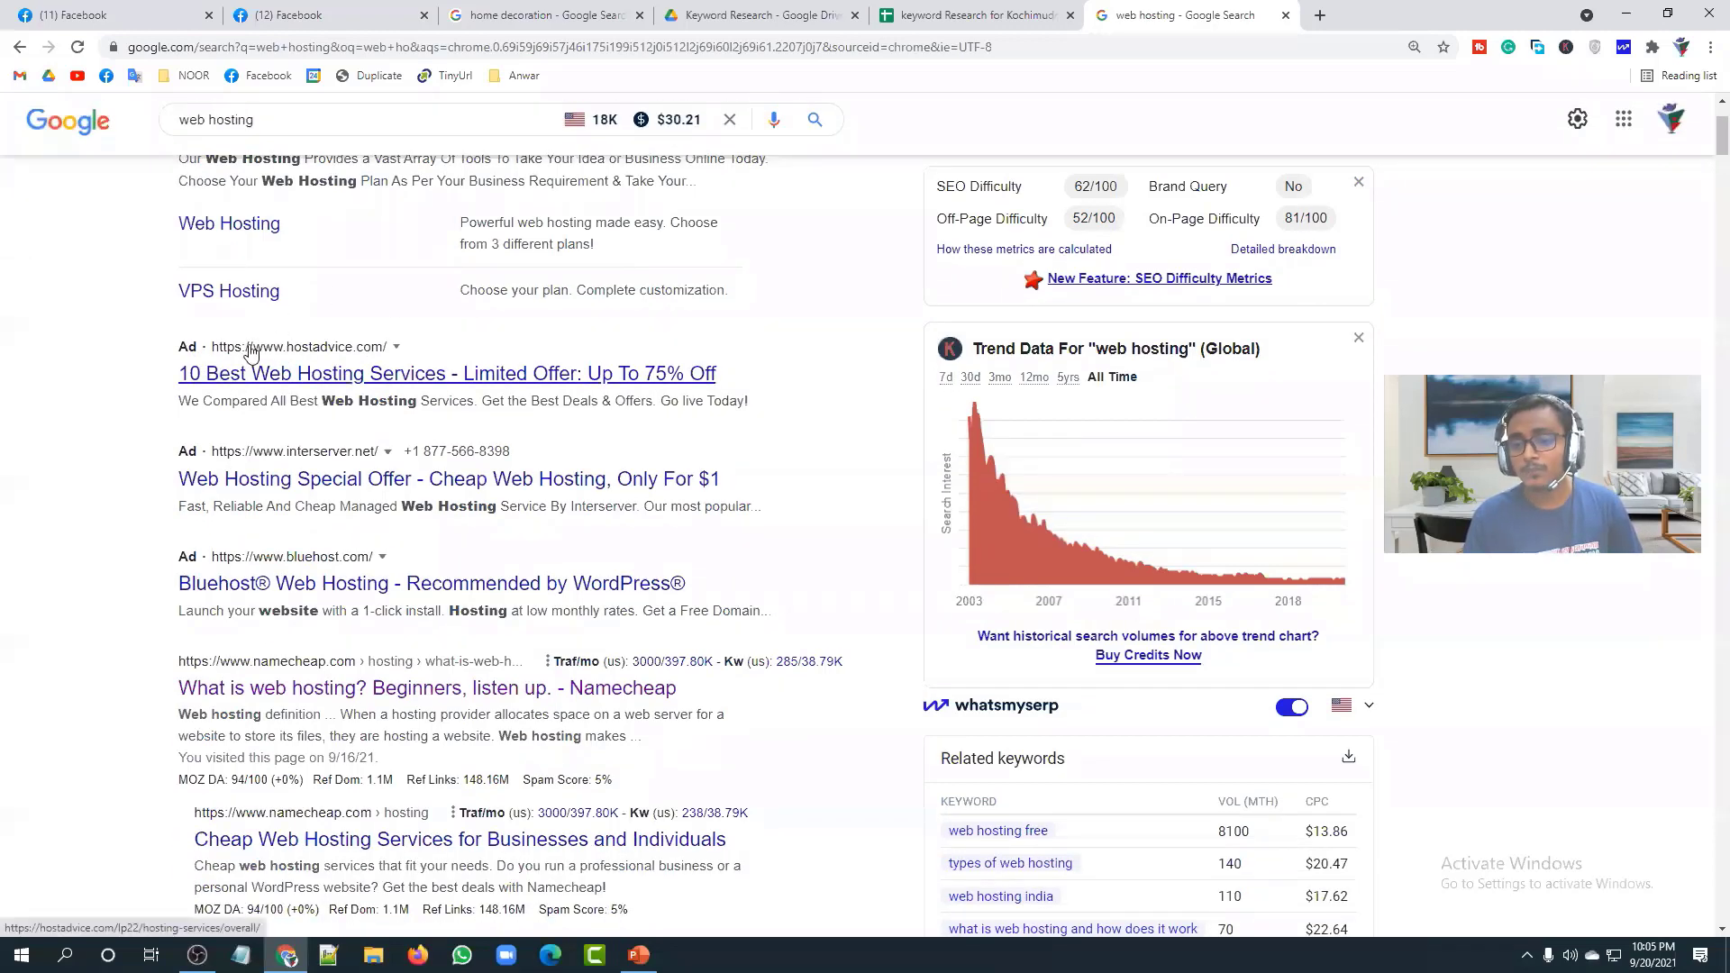
pyautogui.scroll(1, 622, 392)
pyautogui.scroll(-1, 671, 400)
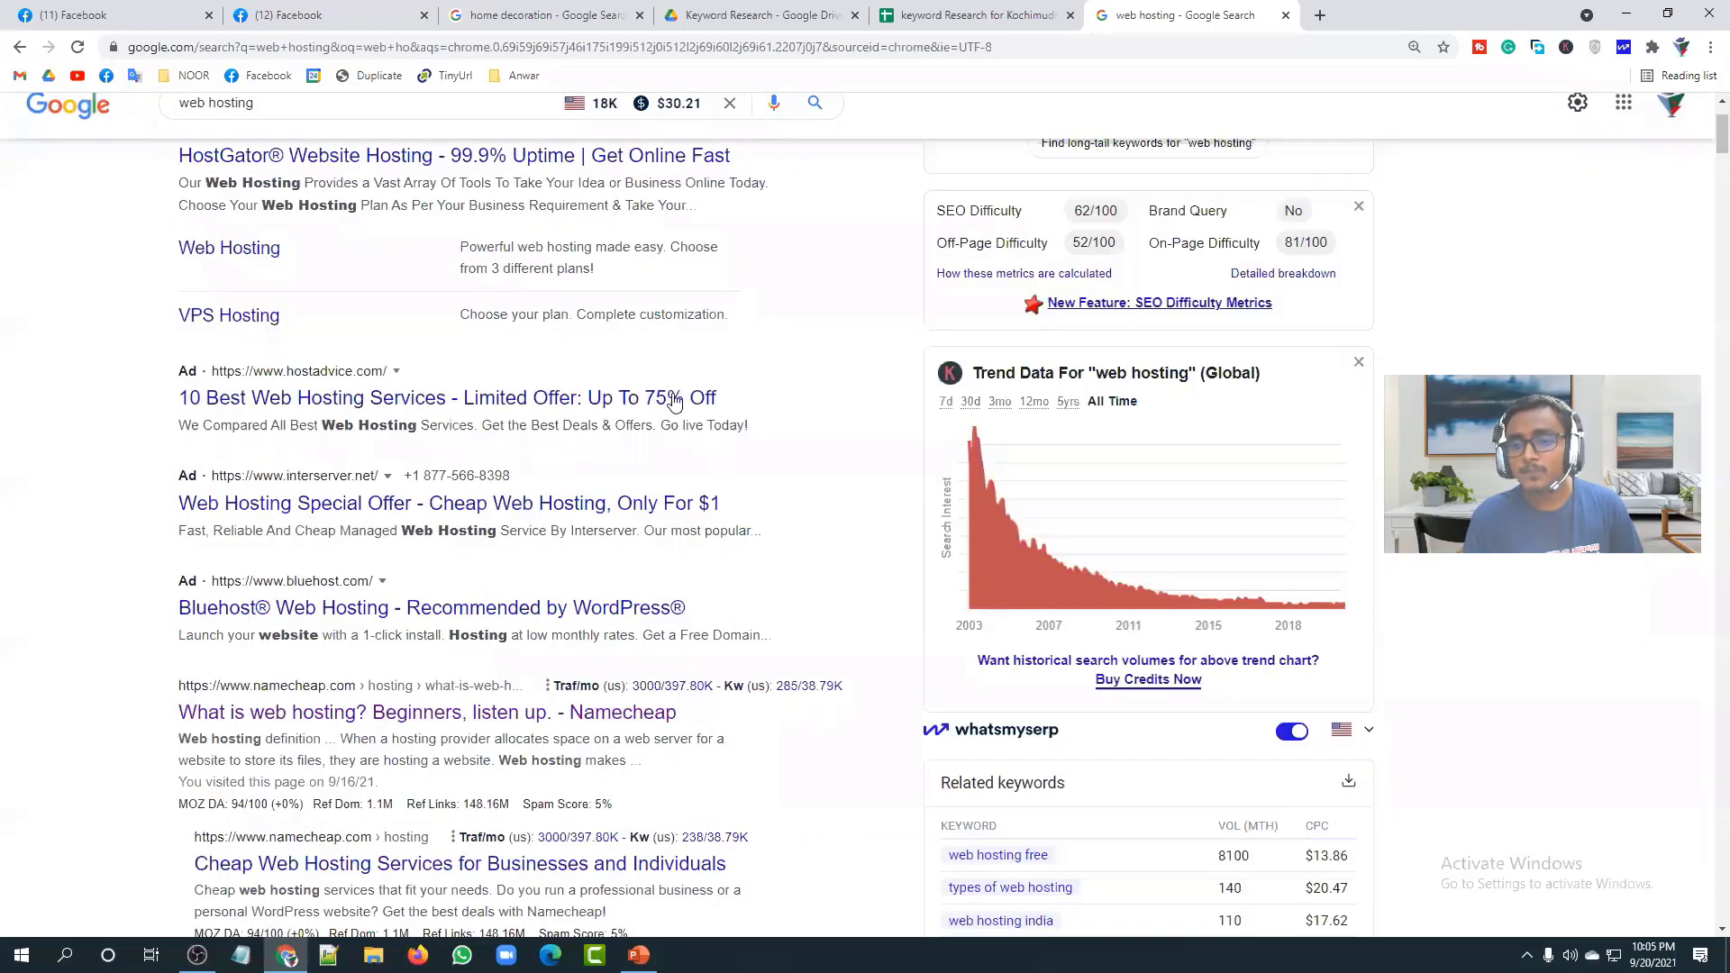
# Step: Examine the CPC of "web hosting free" in the whatsmyserp Related keywords table
pyautogui.scroll(-3, 674, 401)
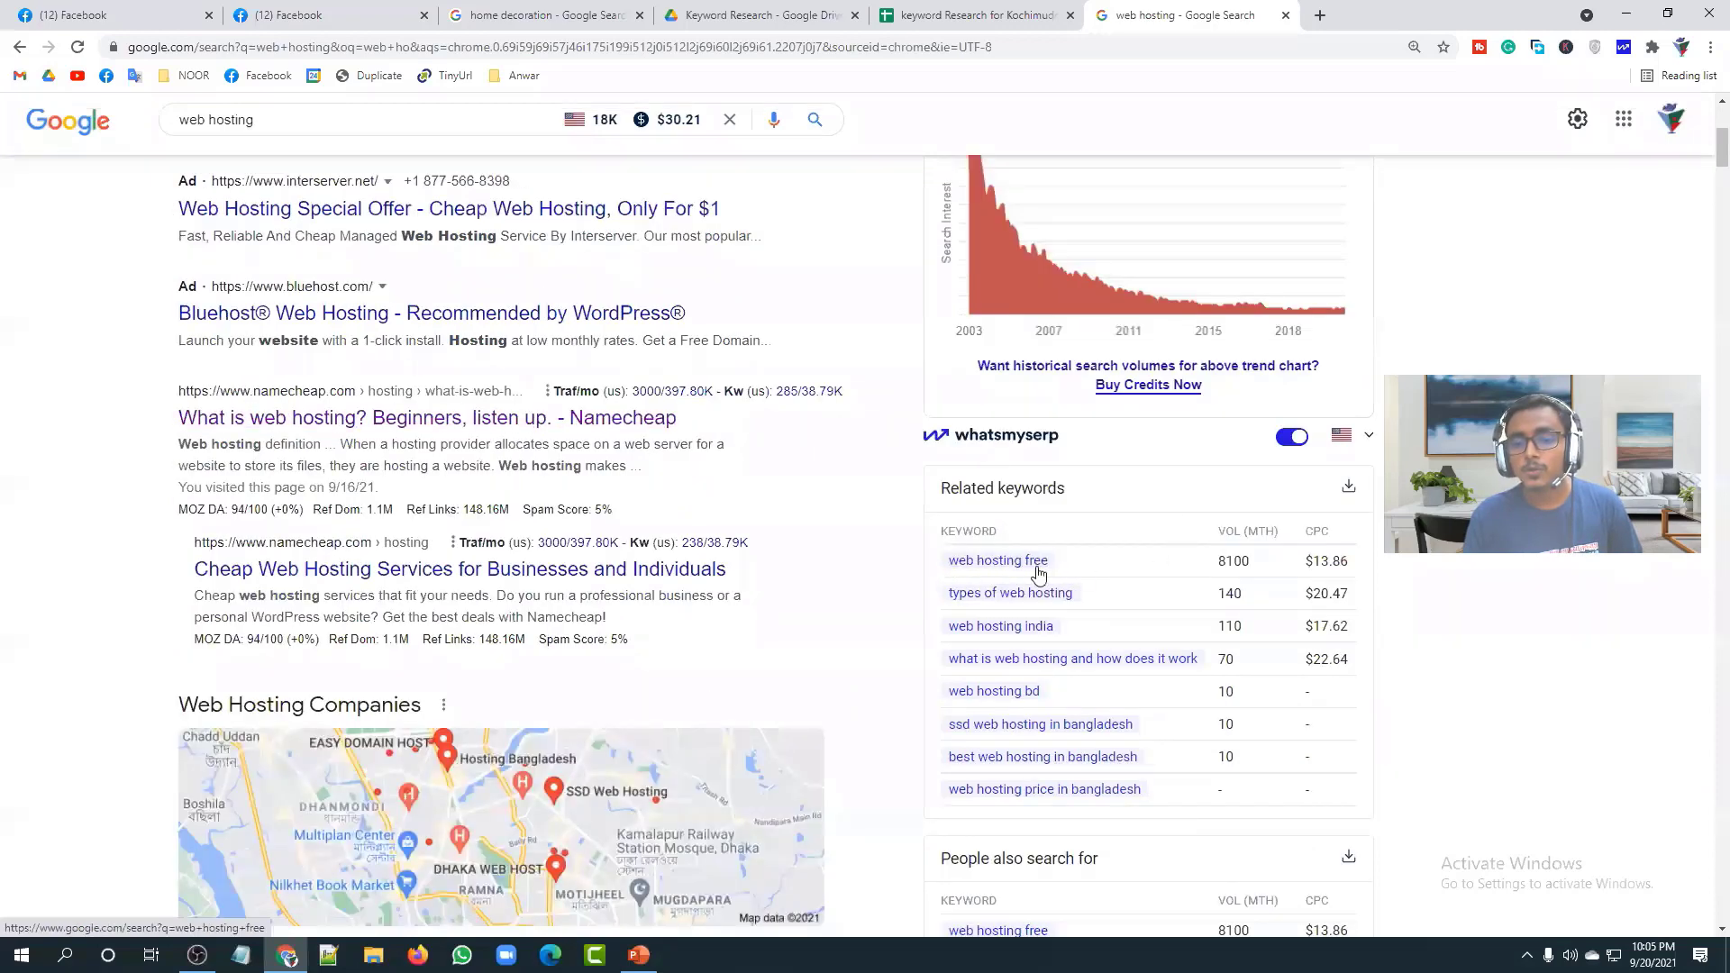
pyautogui.moveTo(1352, 565)
pyautogui.mouseDown()
pyautogui.moveTo(1303, 565)
pyautogui.moveTo(1330, 556)
pyautogui.mouseUp()
pyautogui.click(1304, 565)
pyautogui.click(1329, 559)
pyautogui.scroll(5, 1297, 451)
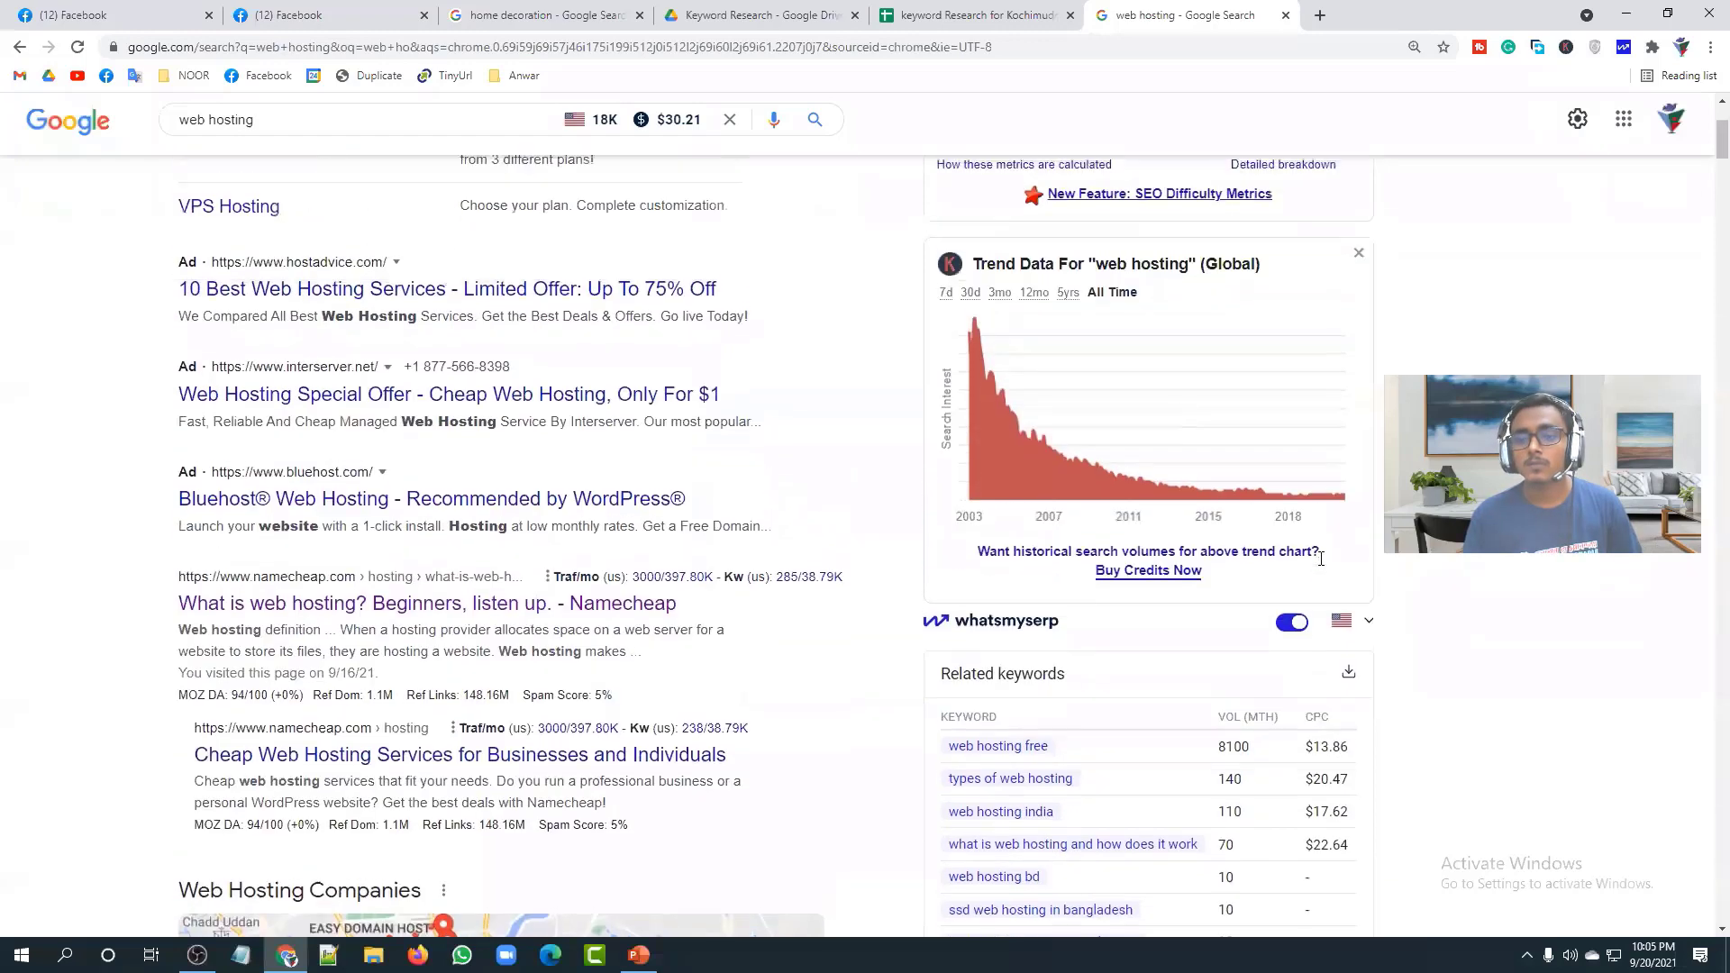
pyautogui.scroll(-5, 1290, 572)
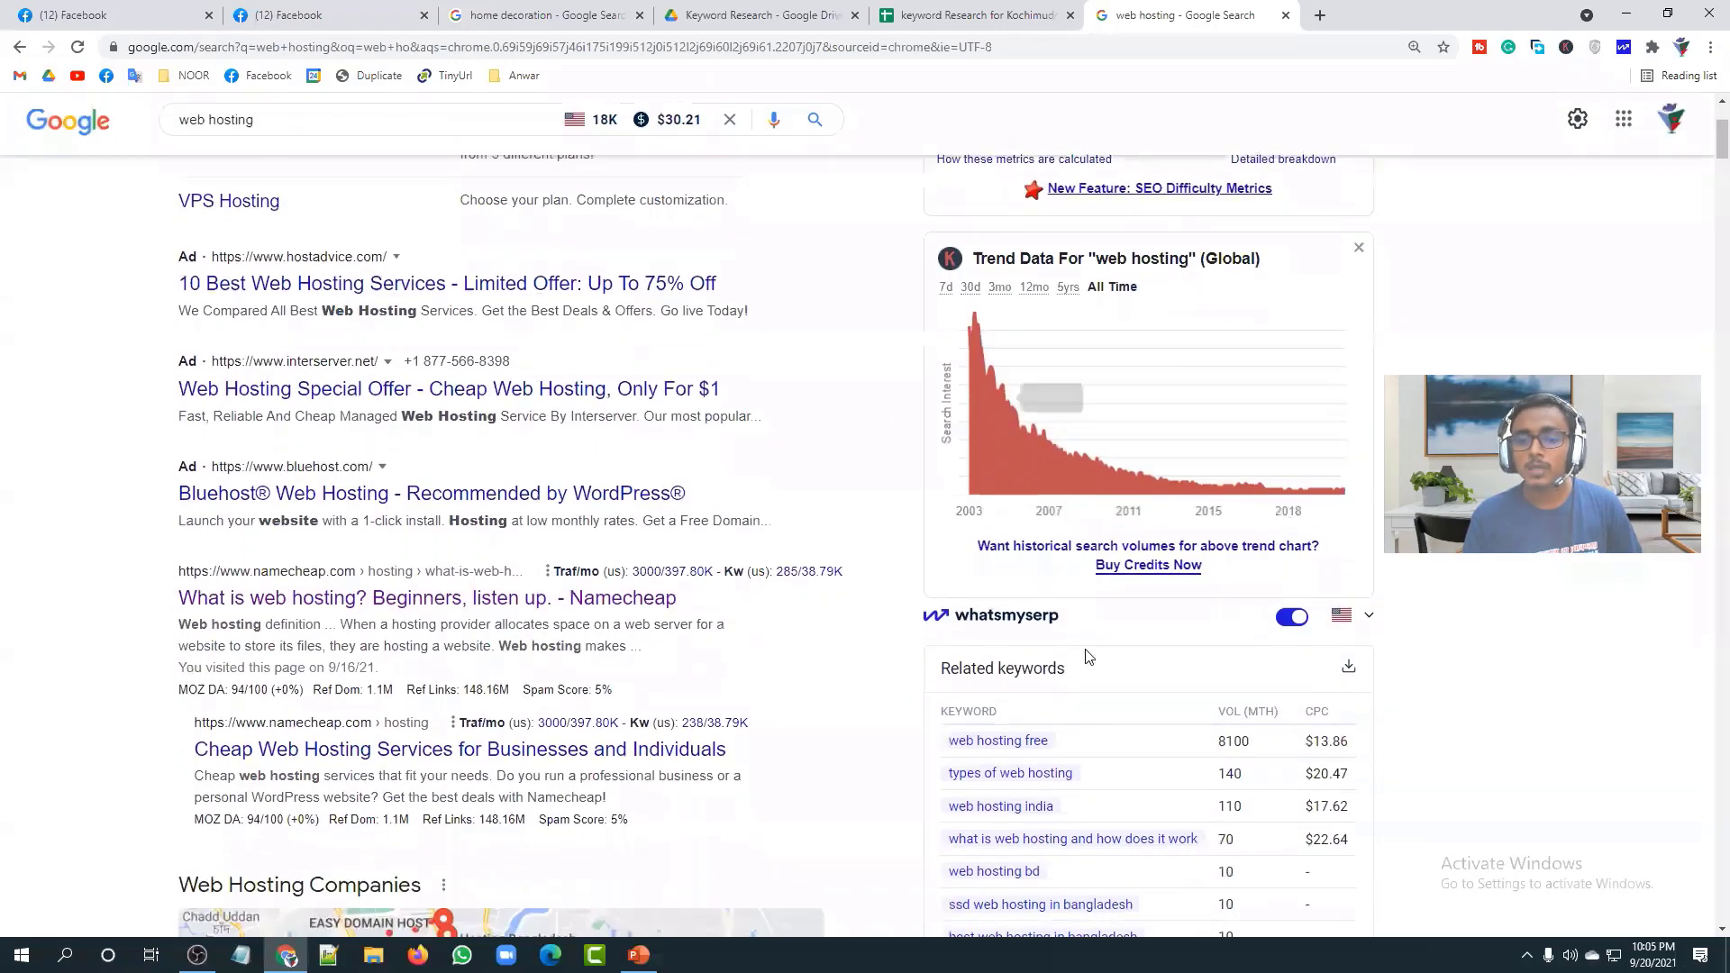
pyautogui.scroll(-1, 1306, 525)
pyautogui.moveTo(1308, 477); pyautogui.dragTo(1350, 482)
pyautogui.click(1350, 482)
pyautogui.scroll(-2, 1338, 469)
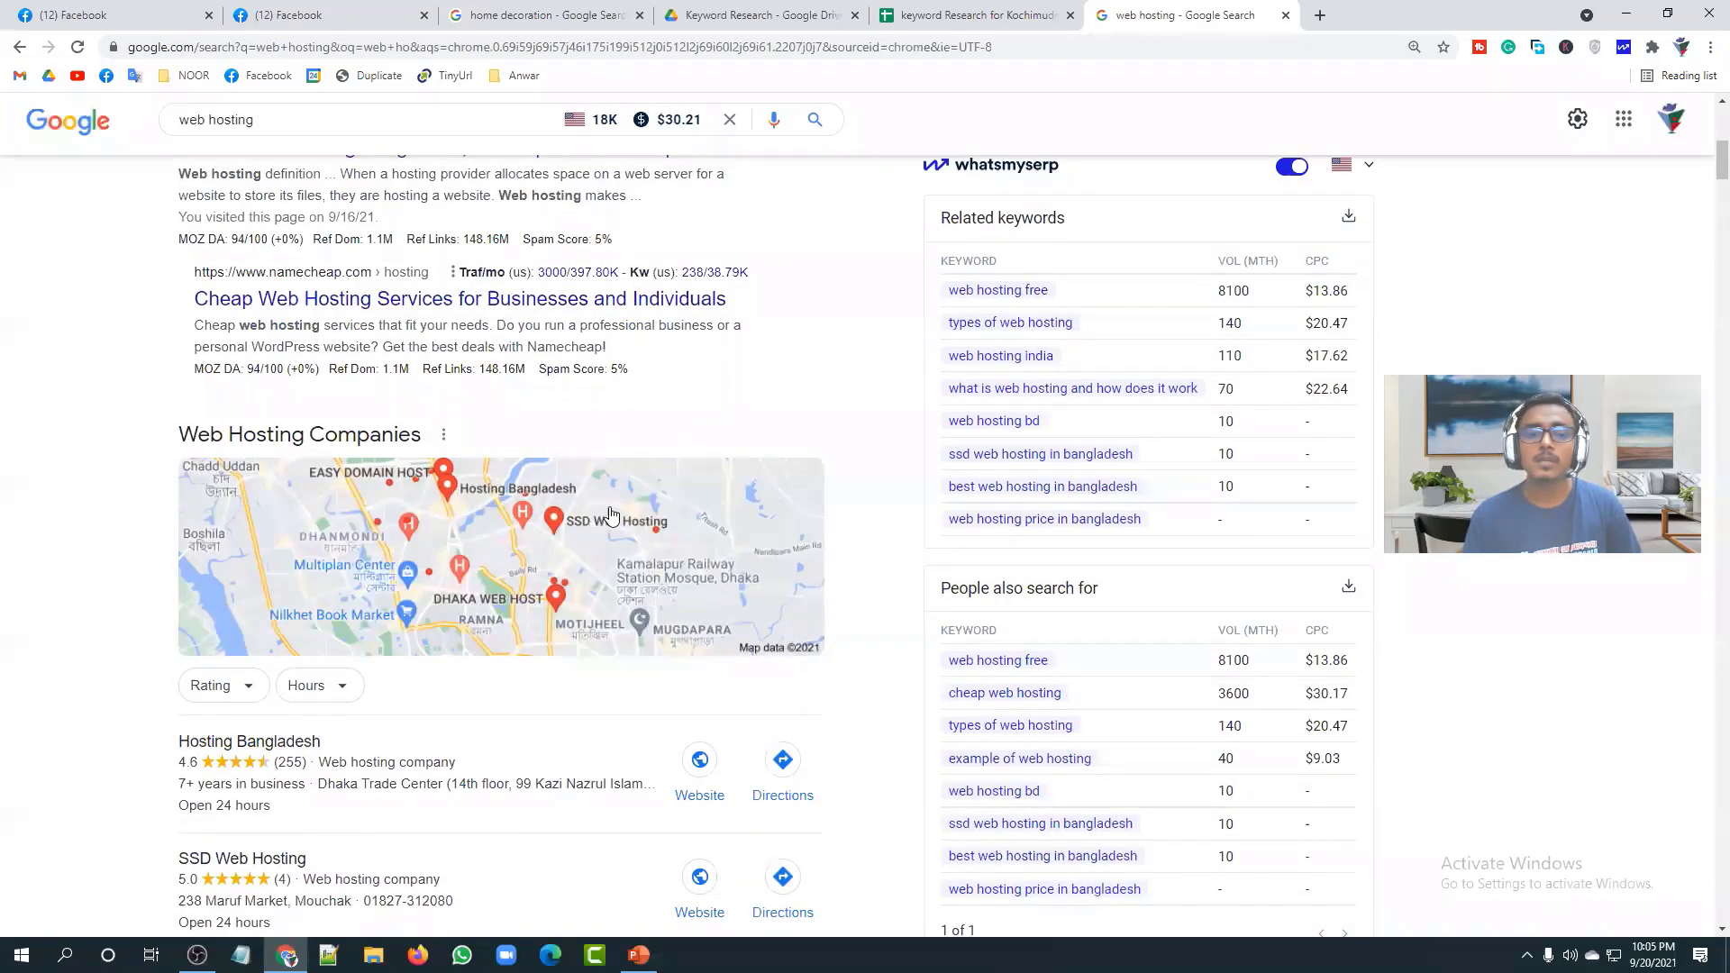
# Step: Compare the ads shown for "web hosting" with the CPC of the related keyword "web hosting free"
pyautogui.scroll(8, 612, 515)
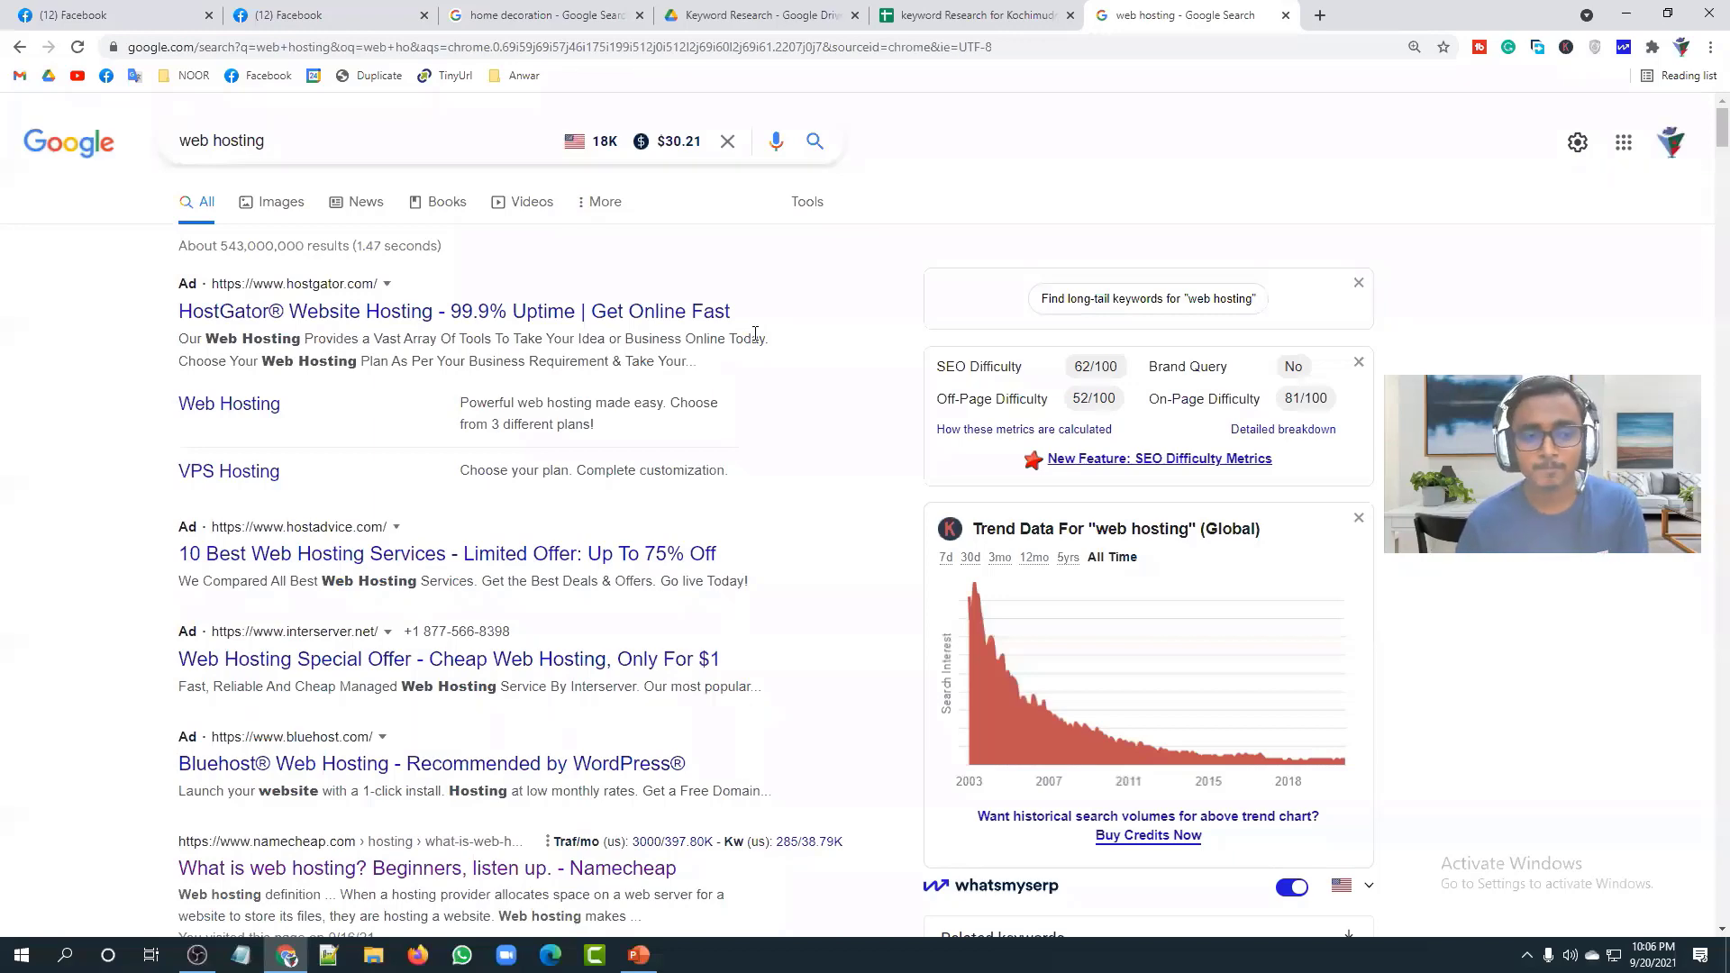
pyautogui.scroll(-3, 774, 349)
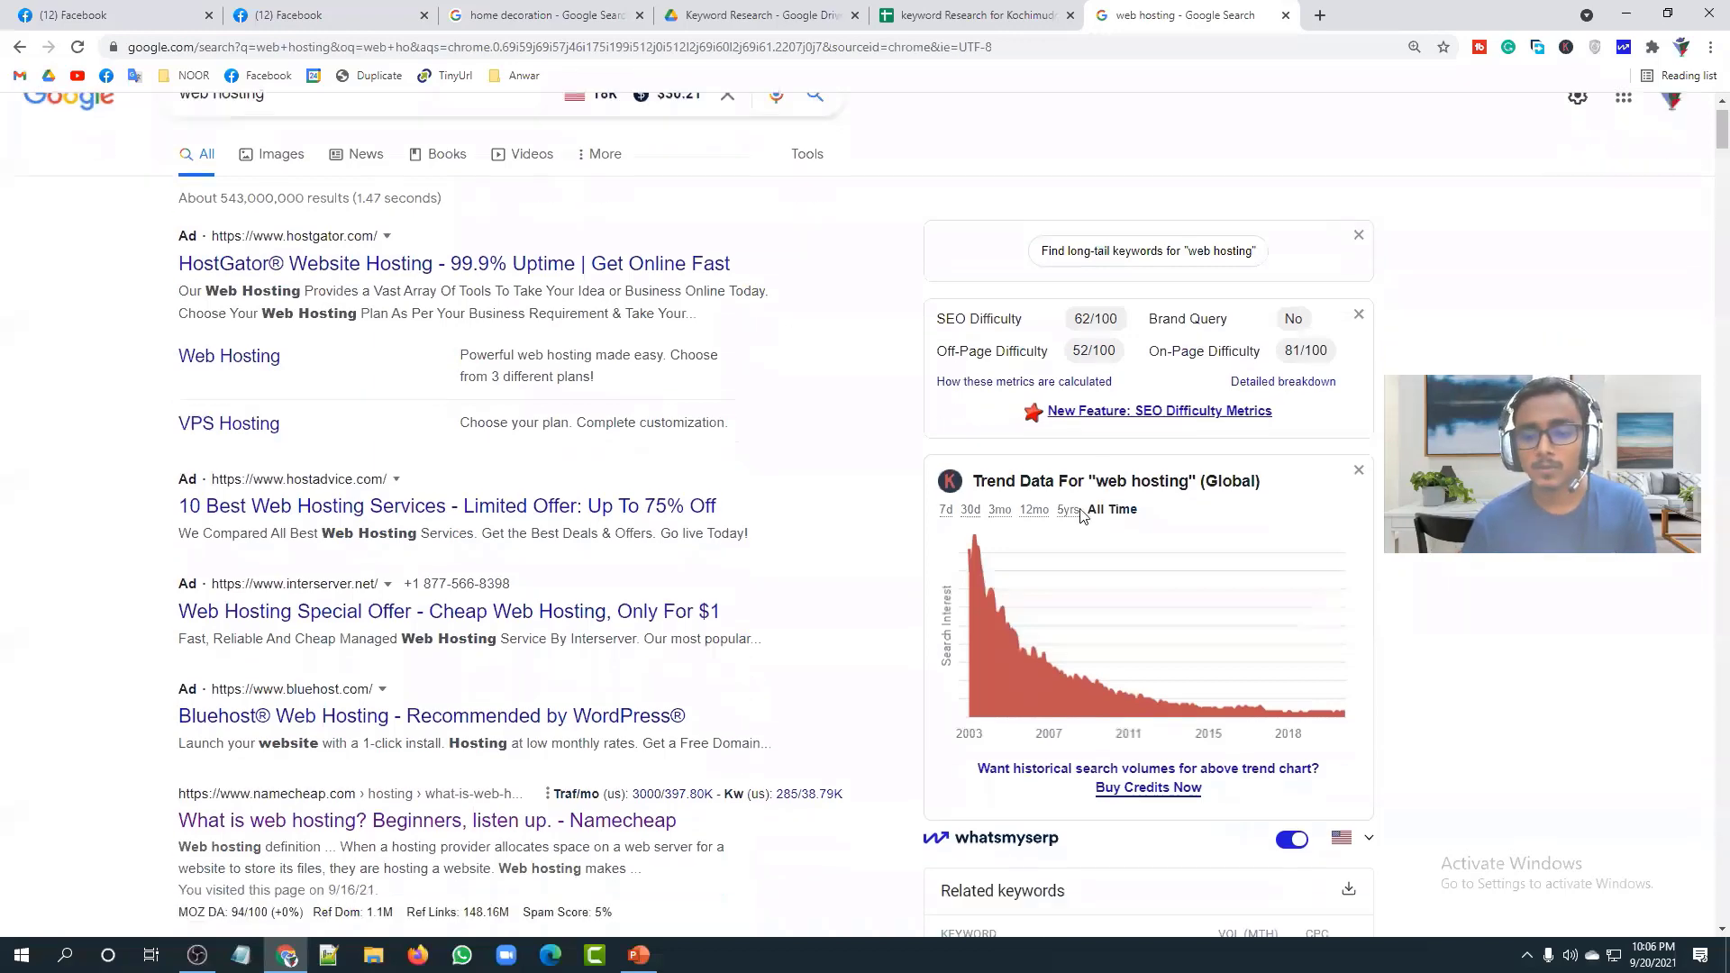
pyautogui.moveTo(1357, 753); pyautogui.dragTo(1314, 743)
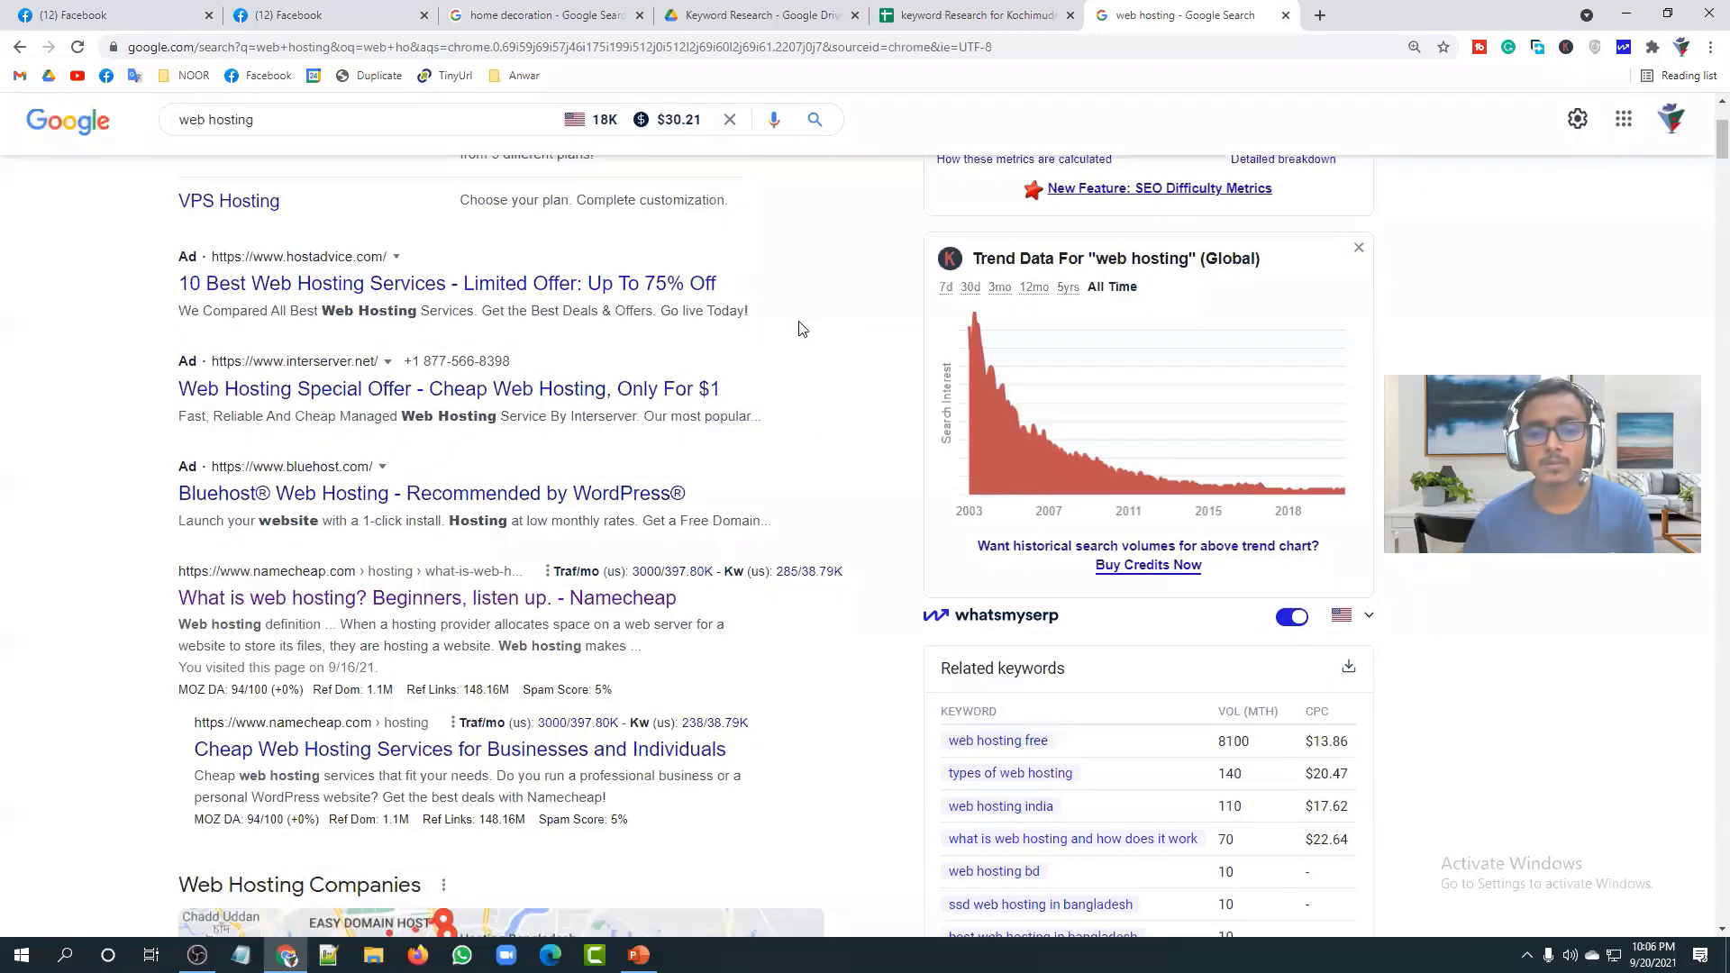
pyautogui.scroll(3, 799, 326)
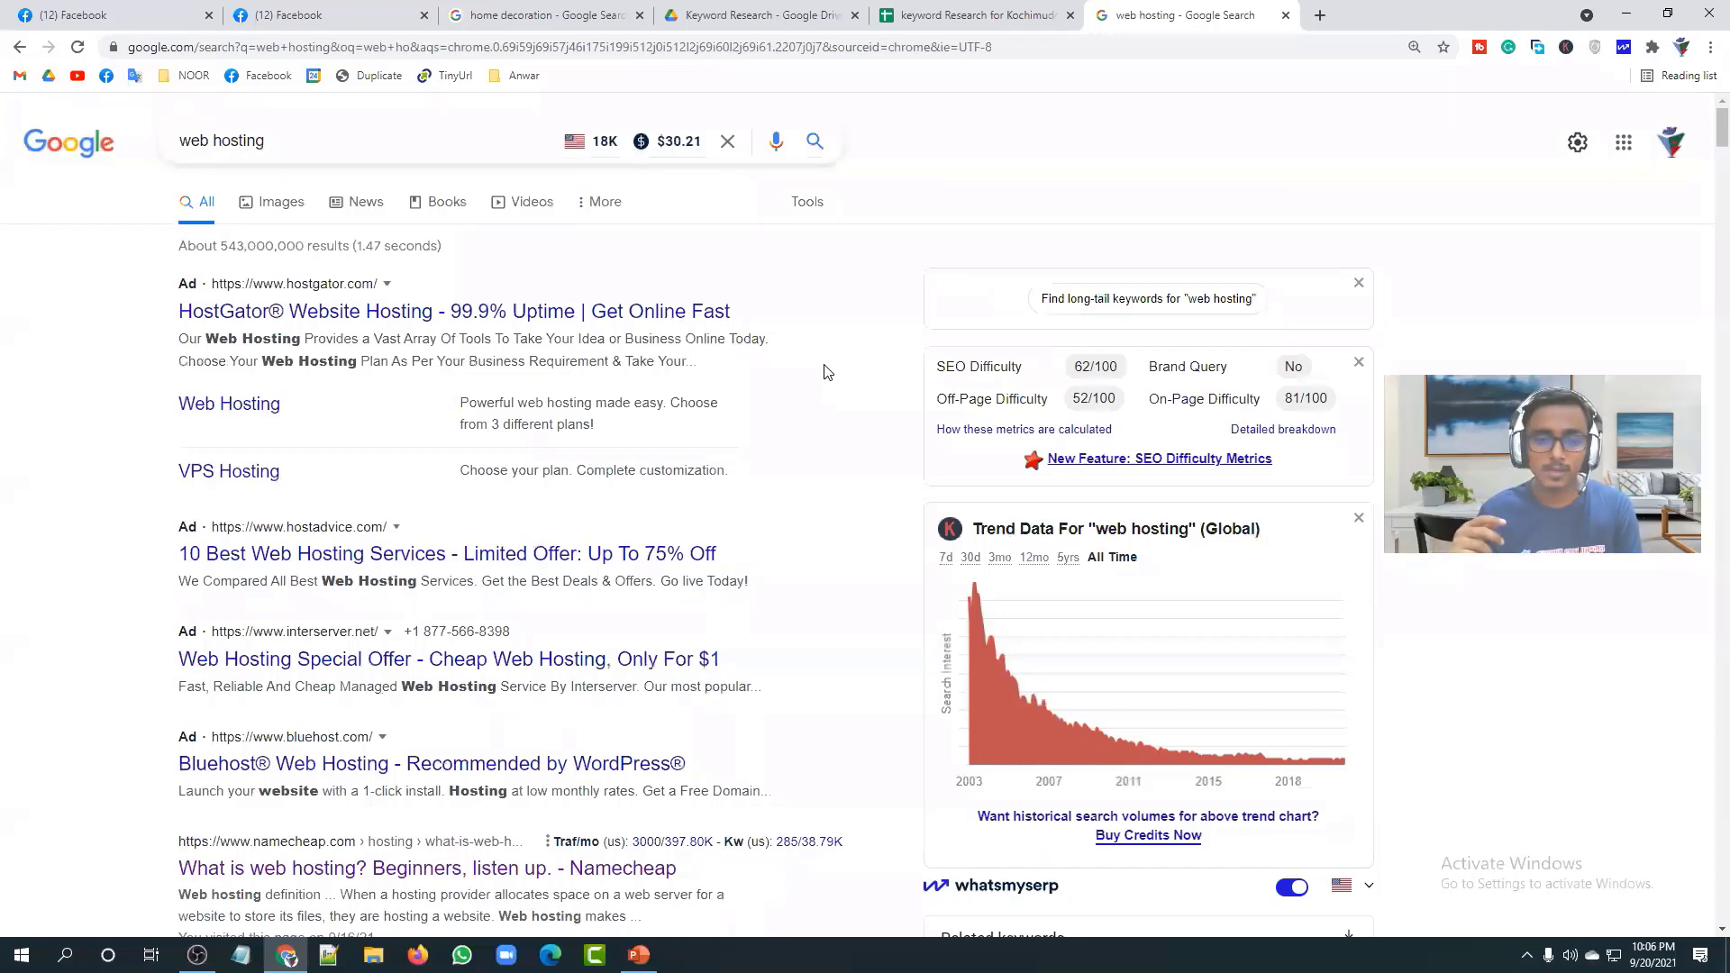
# Step: Switch to the keyword research spreadsheet, select cell F12 and dismiss the tip about cell edit history
pyautogui.click(775, 14)
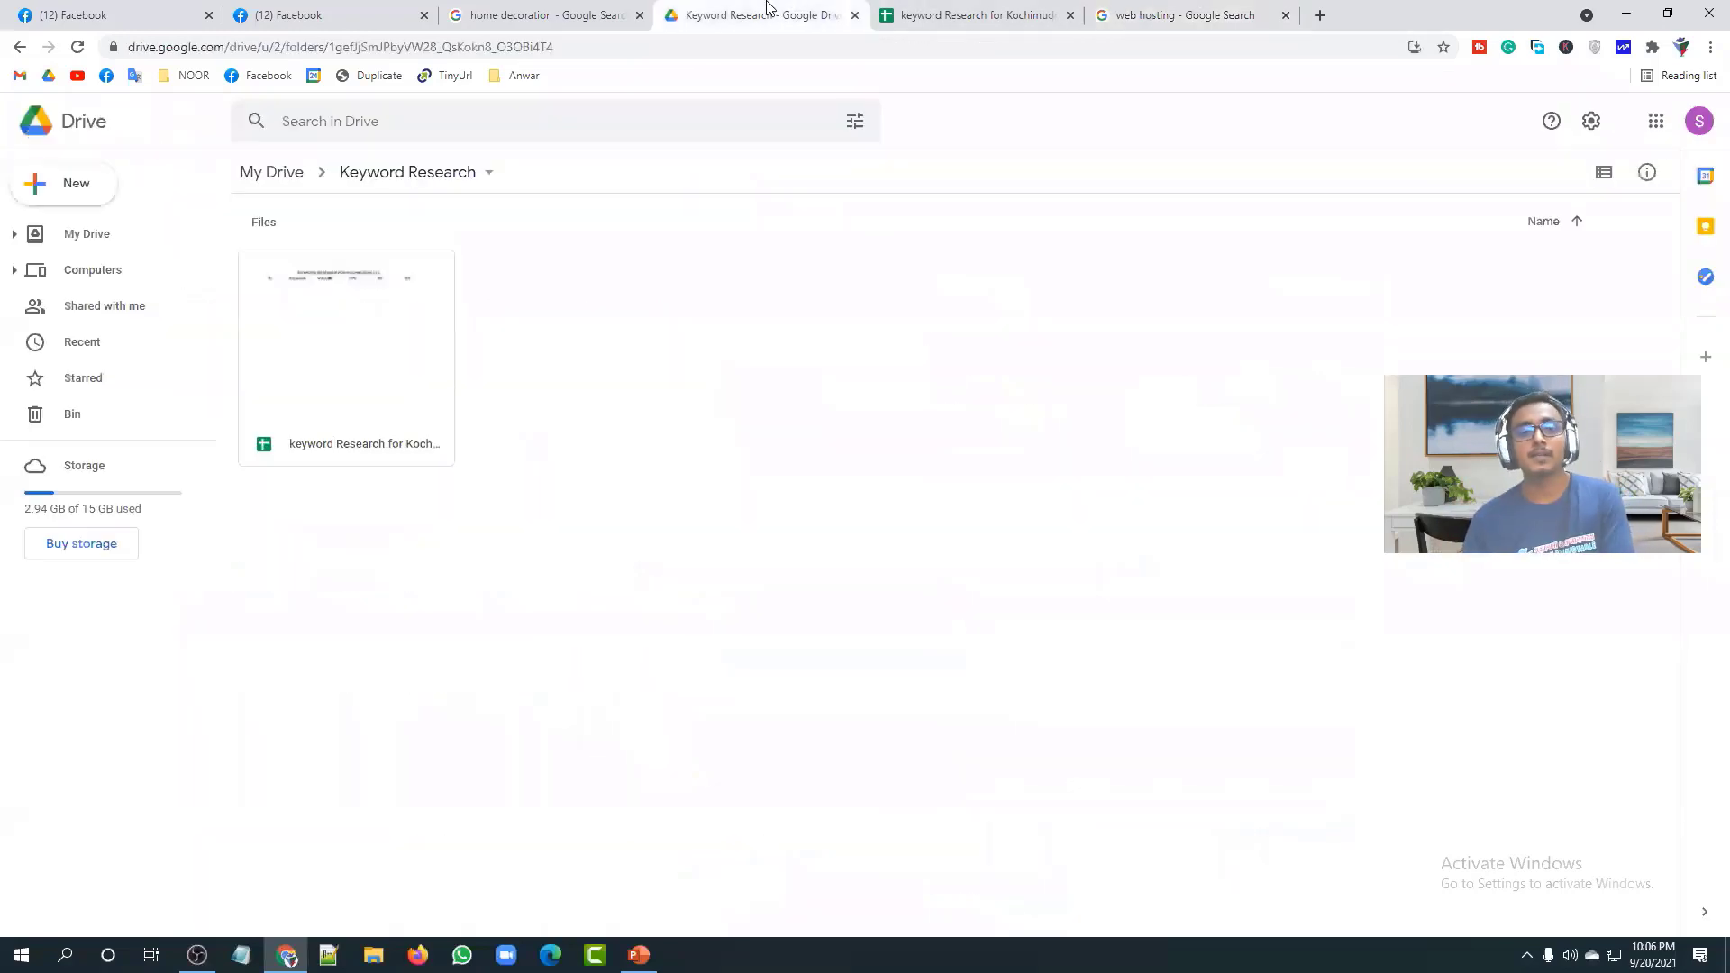
pyautogui.click(939, 7)
pyautogui.click(615, 484)
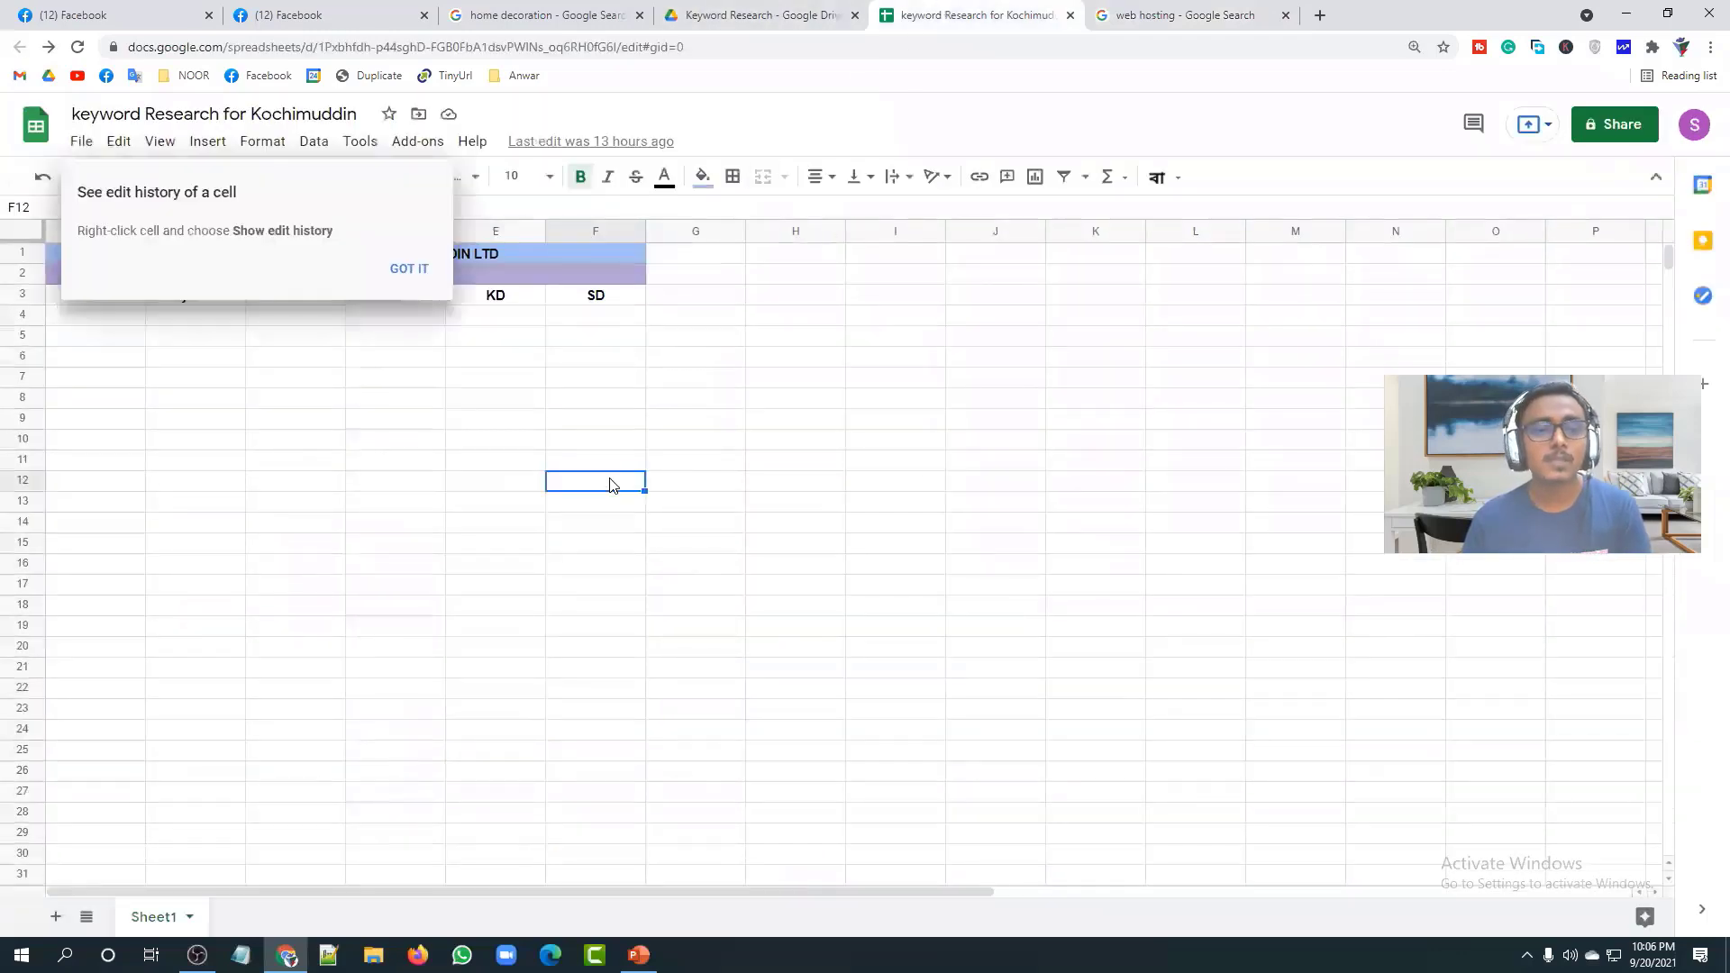
pyautogui.click(405, 270)
# Step: Return to the "home decoration" search results and review the whatsmyserp Related keywords and People also search for tables
pyautogui.click(534, 13)
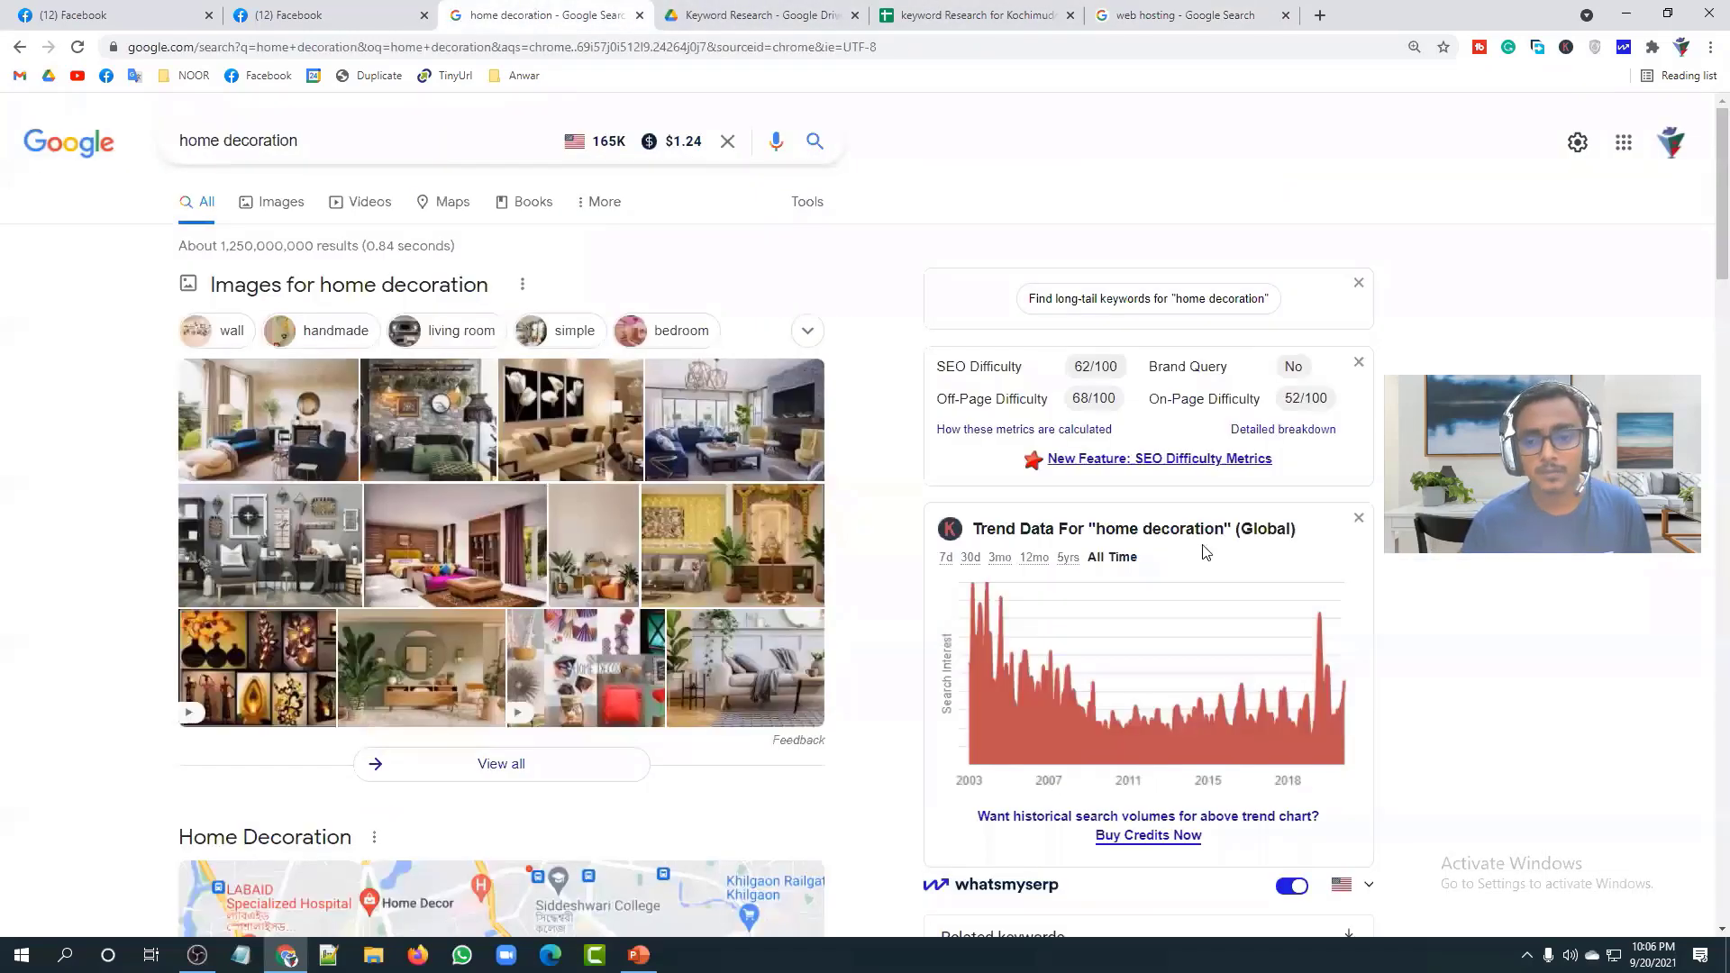
pyautogui.scroll(-4, 1189, 545)
pyautogui.scroll(-10, 1178, 541)
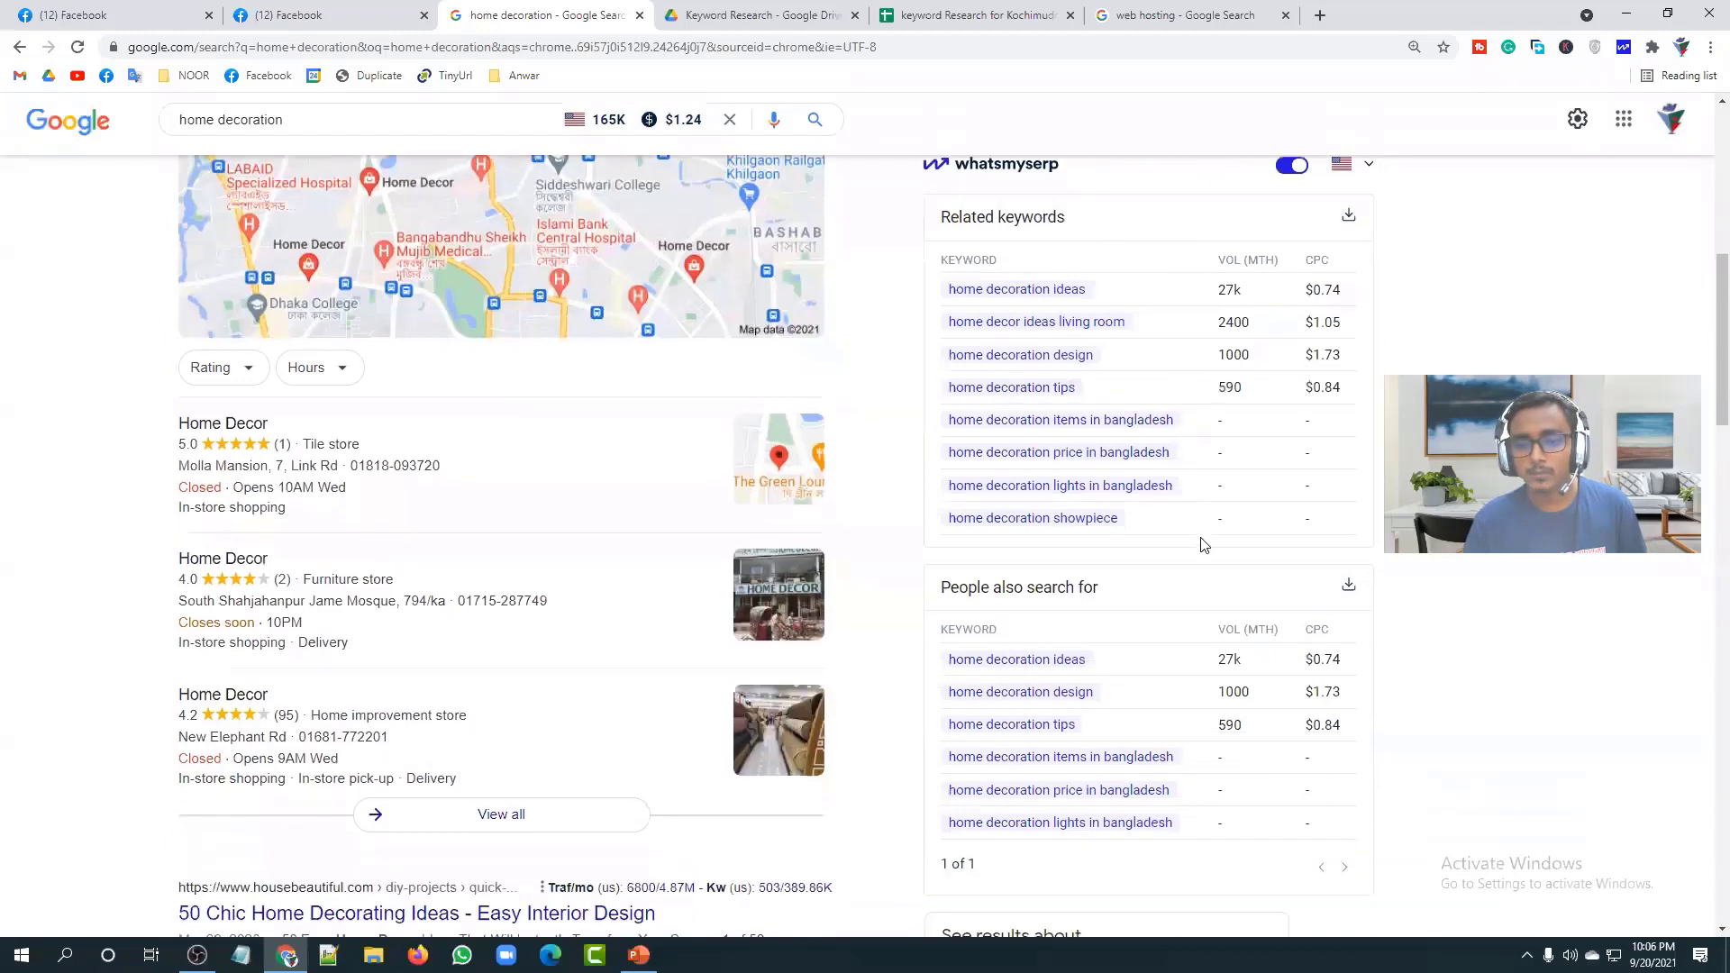
# Step: Copy the Long-Tail Keywords list for home decoration into the research spreadsheet's Keywords column, starting at cell B4
pyautogui.scroll(-7, 1199, 543)
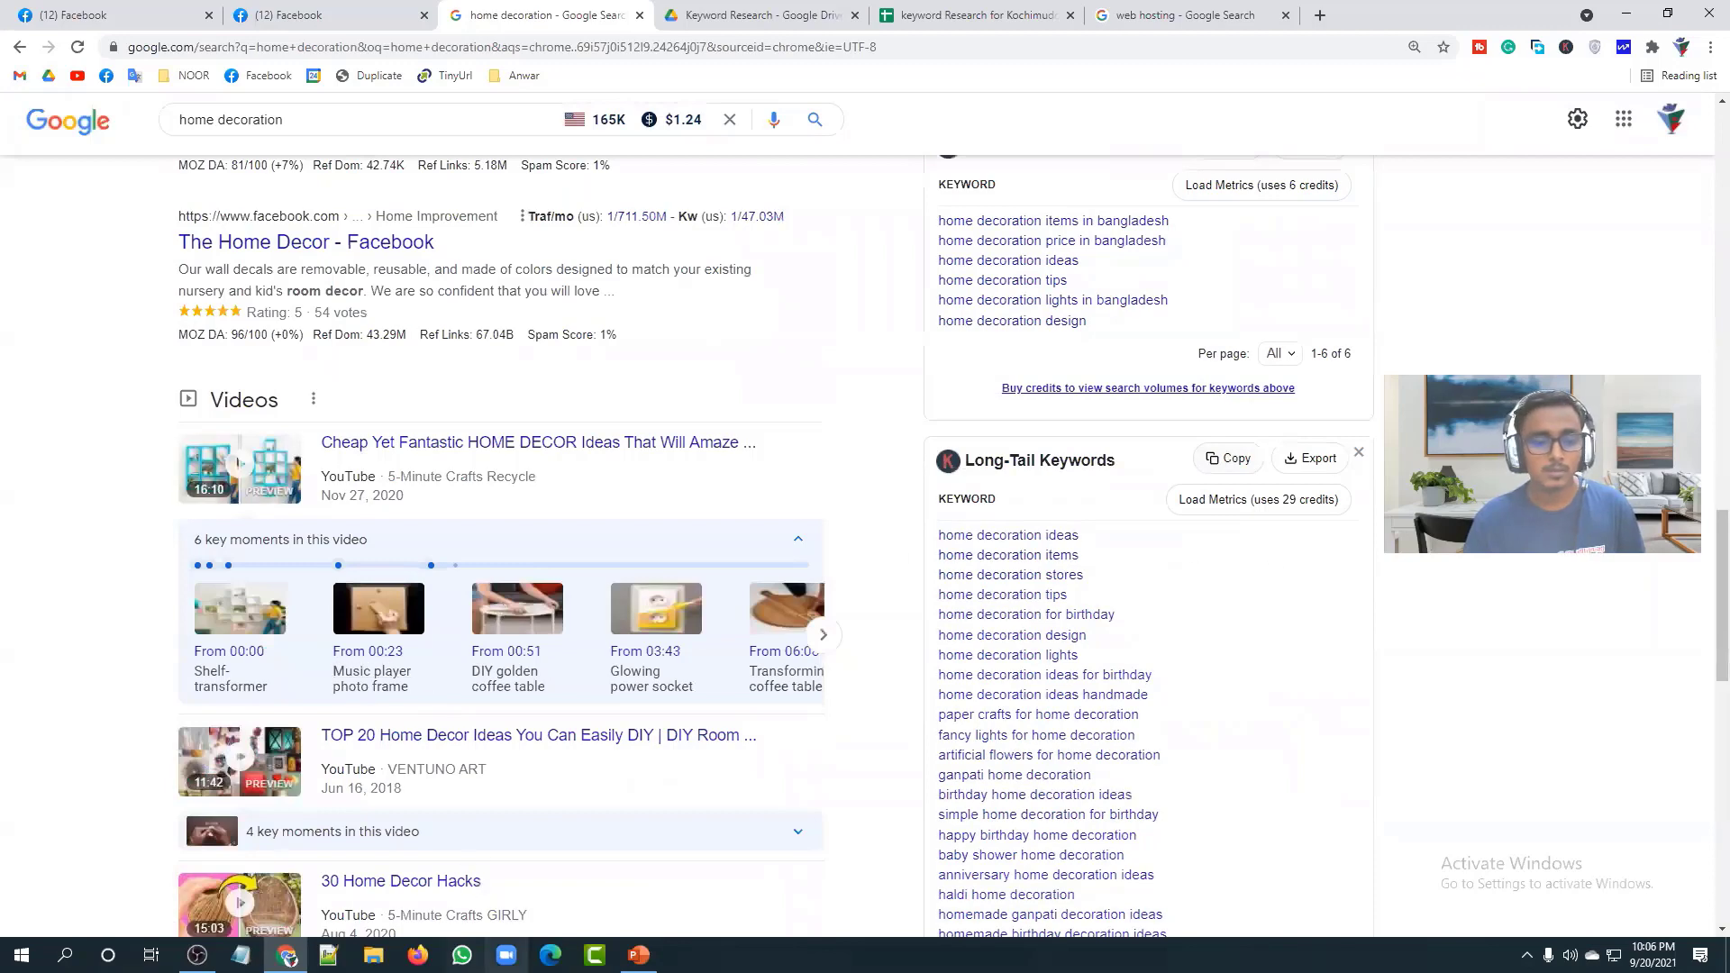
pyautogui.click(969, 11)
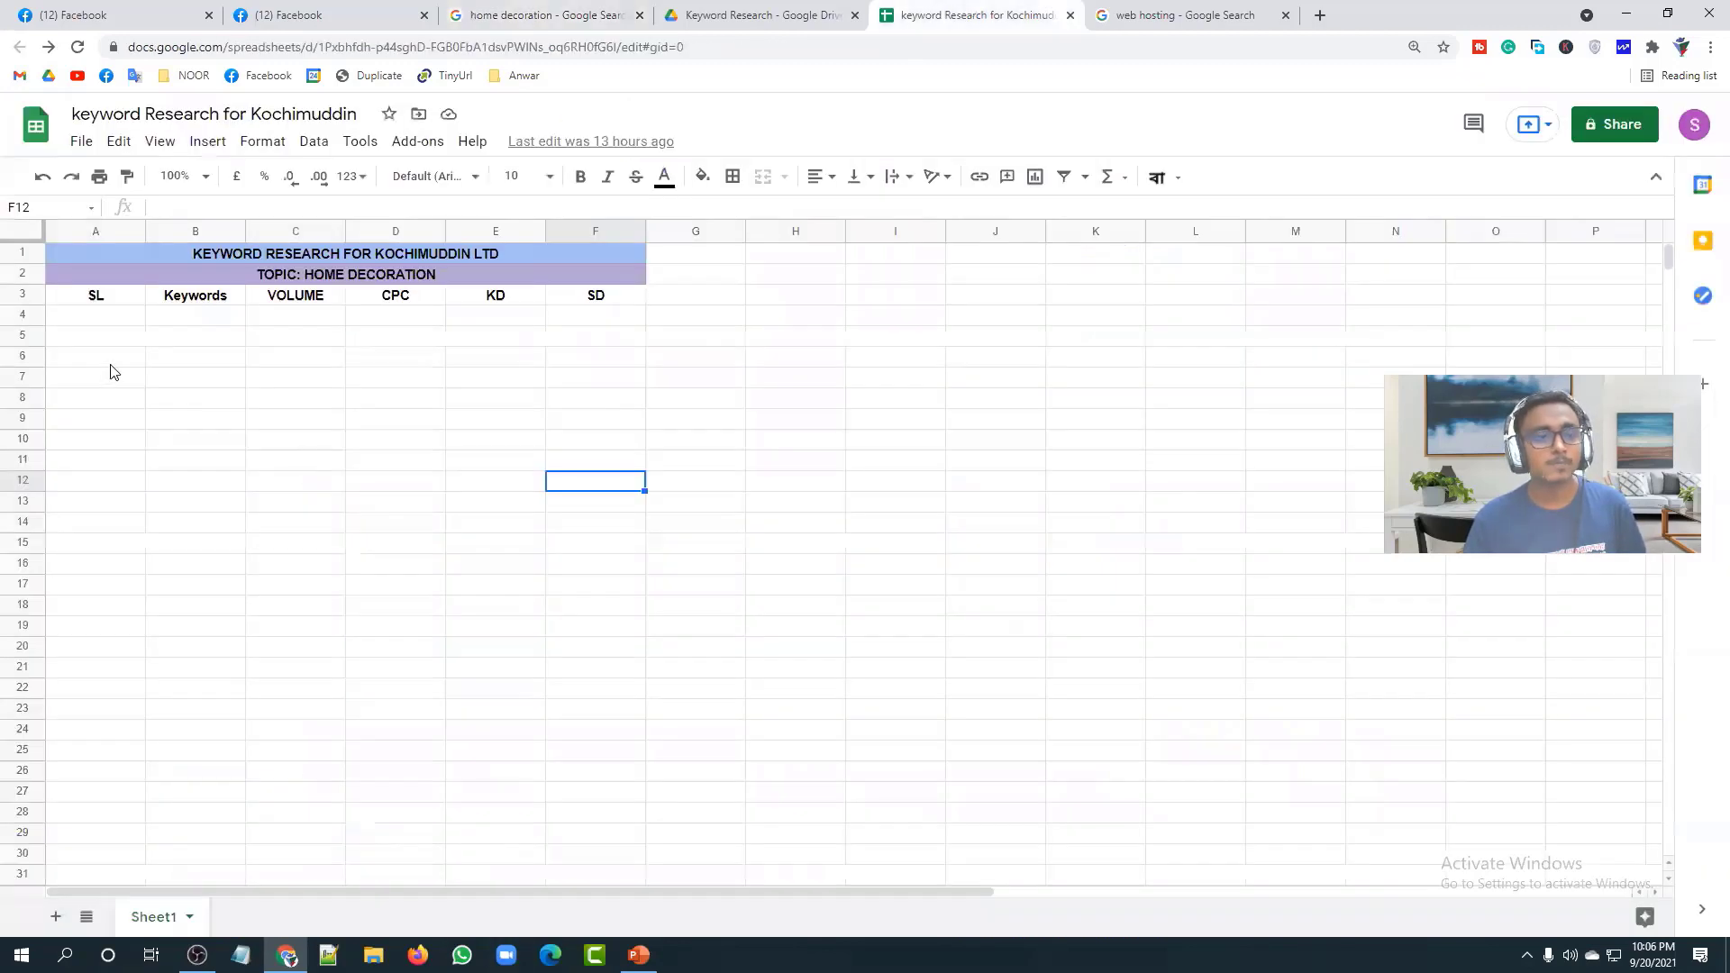
pyautogui.click(175, 322)
pyautogui.hotkey('ctrl', 'v')
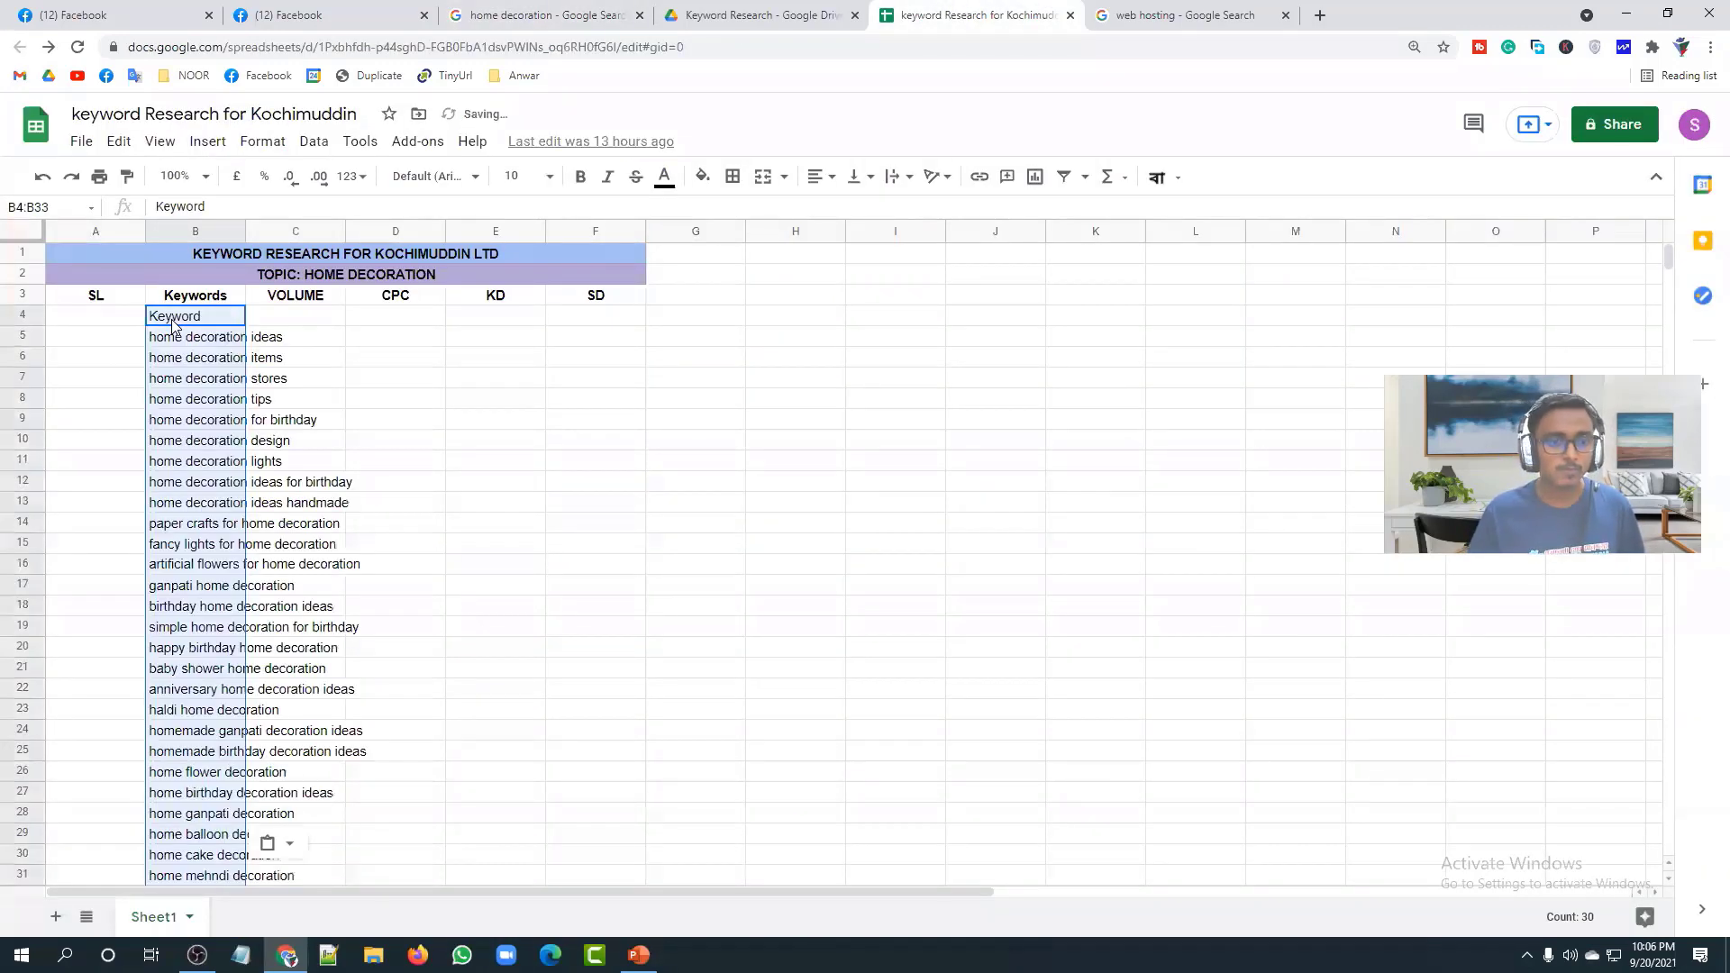
pyautogui.click(538, 547)
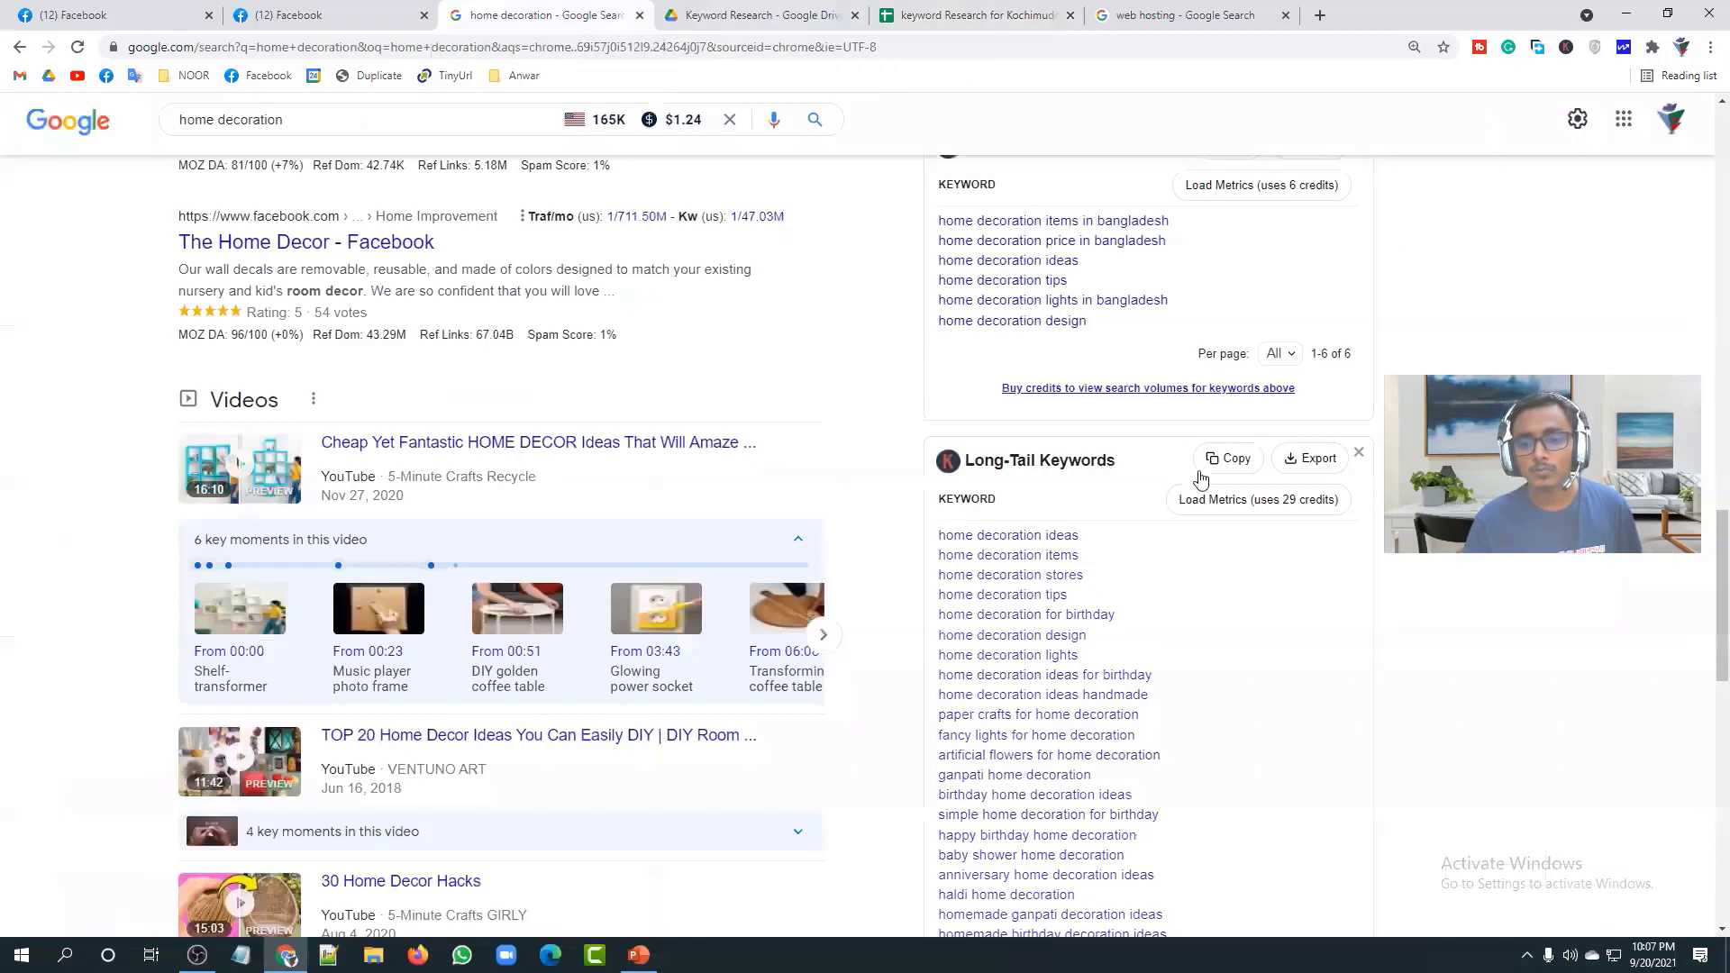
# Step: Download the whatsmyserp Related keywords list from the home decoration search results
pyautogui.scroll(1, 1179, 398)
pyautogui.scroll(-3, 1140, 430)
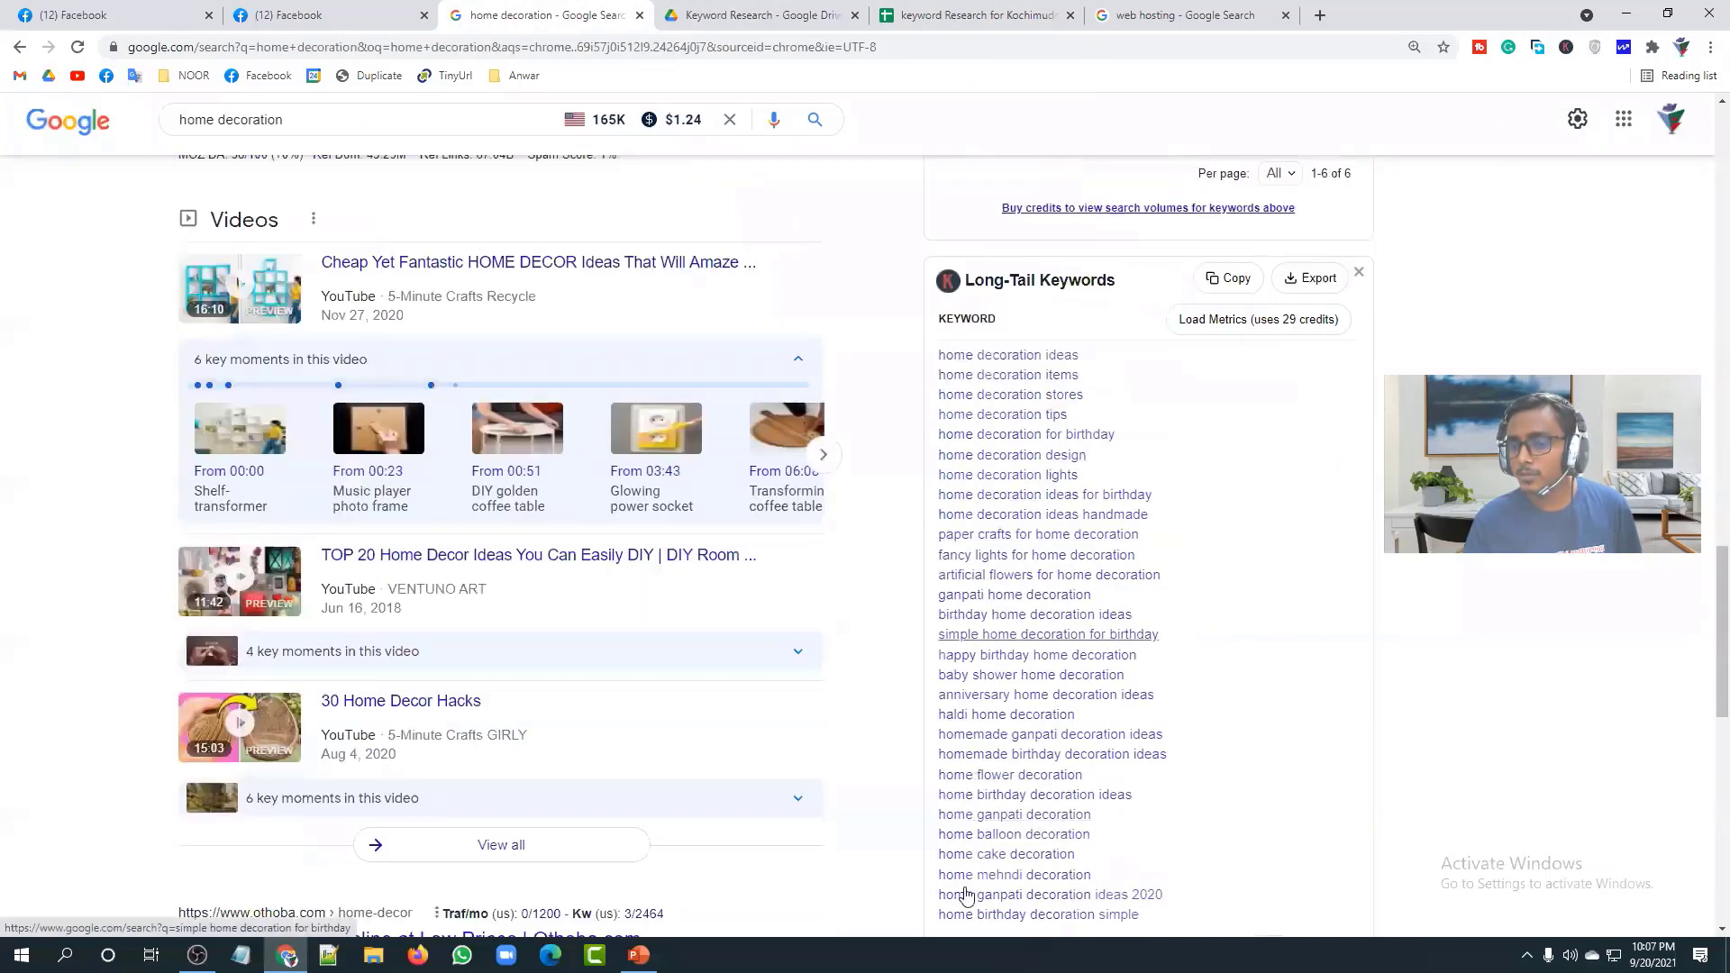
pyautogui.scroll(6, 1034, 649)
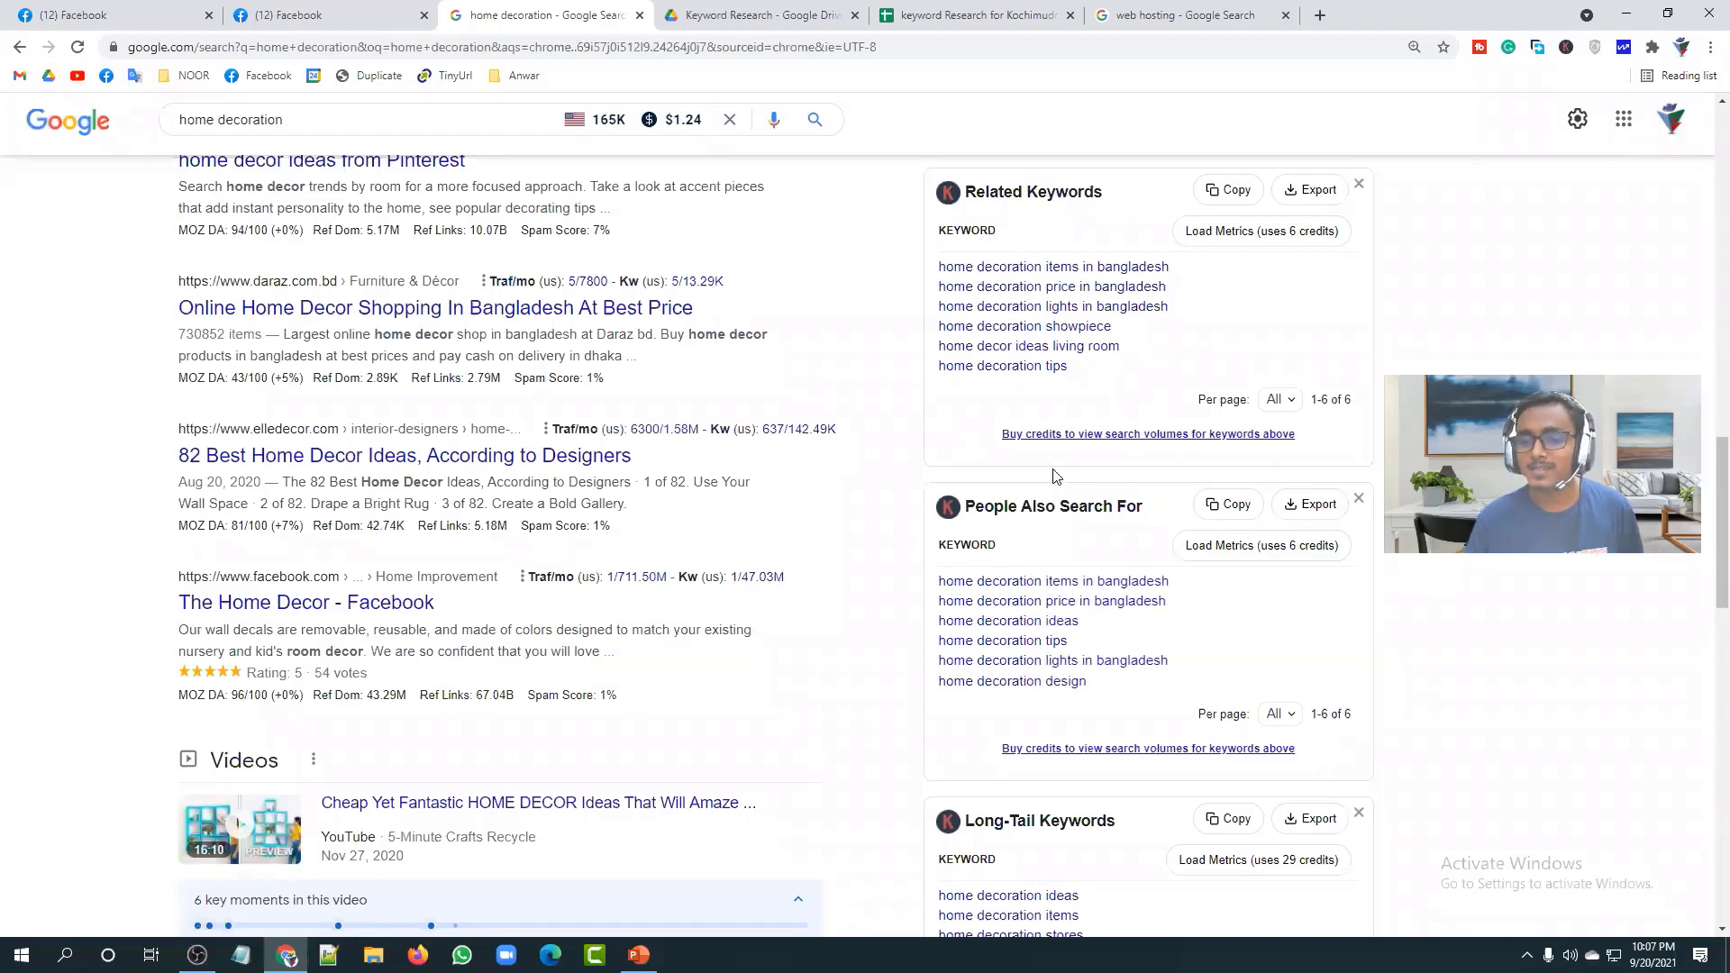
pyautogui.scroll(3, 1058, 476)
pyautogui.scroll(6, 1061, 516)
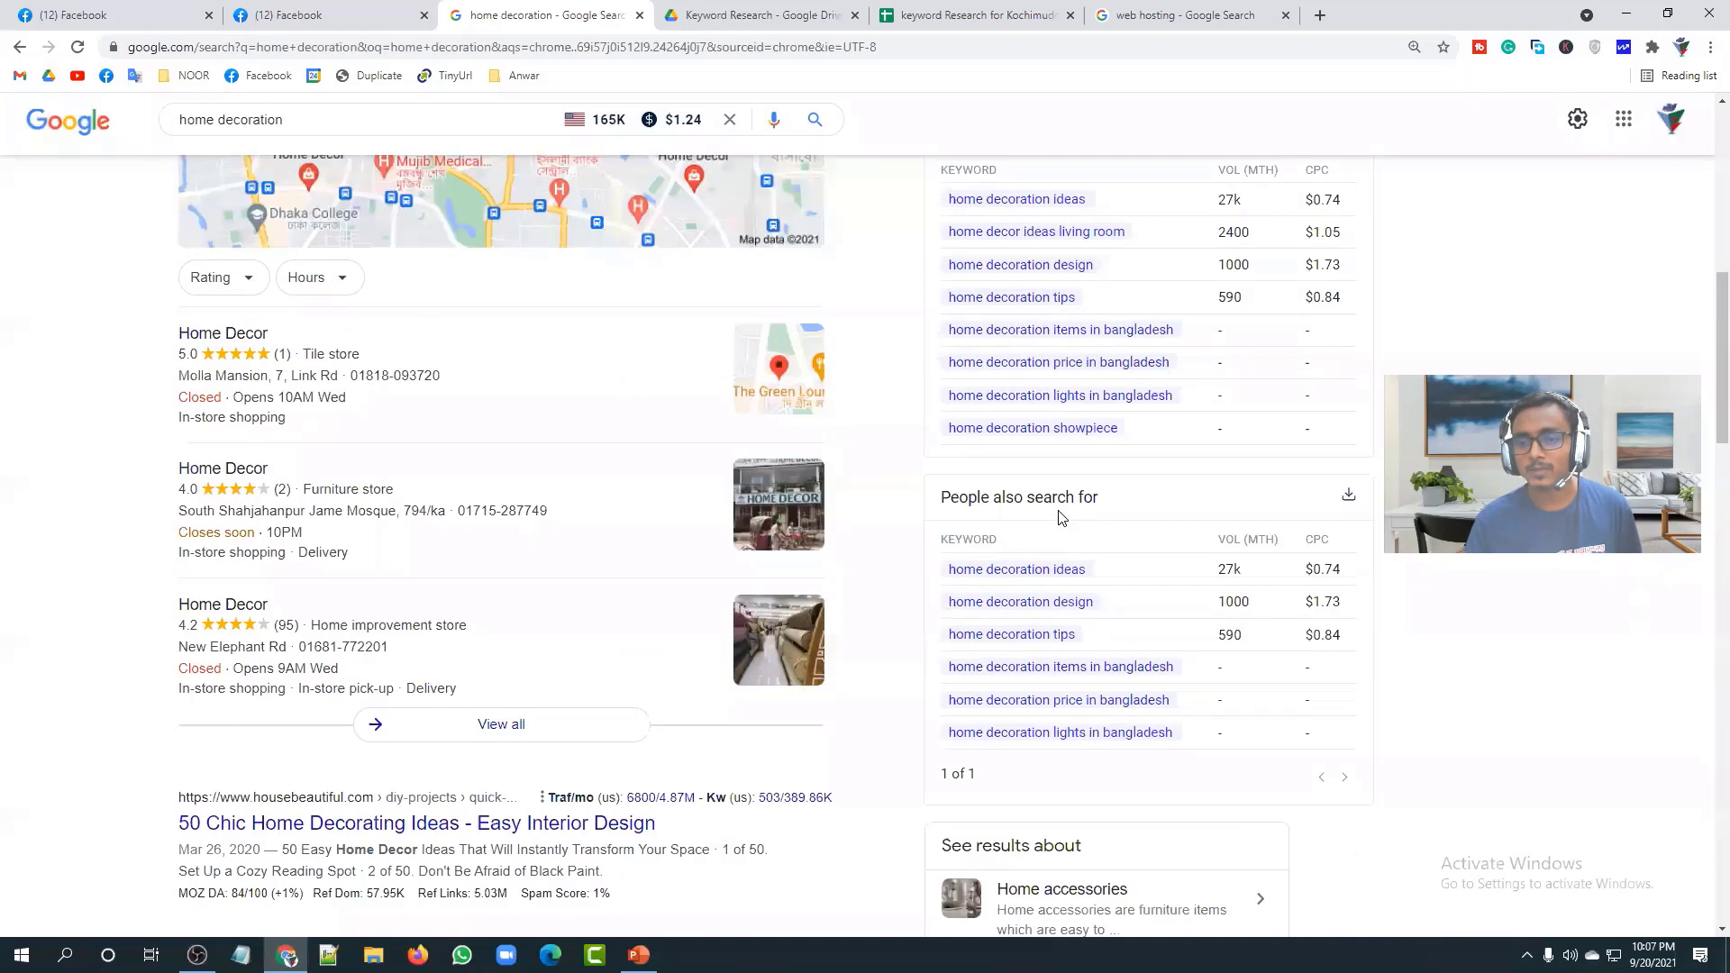
pyautogui.scroll(2, 1059, 540)
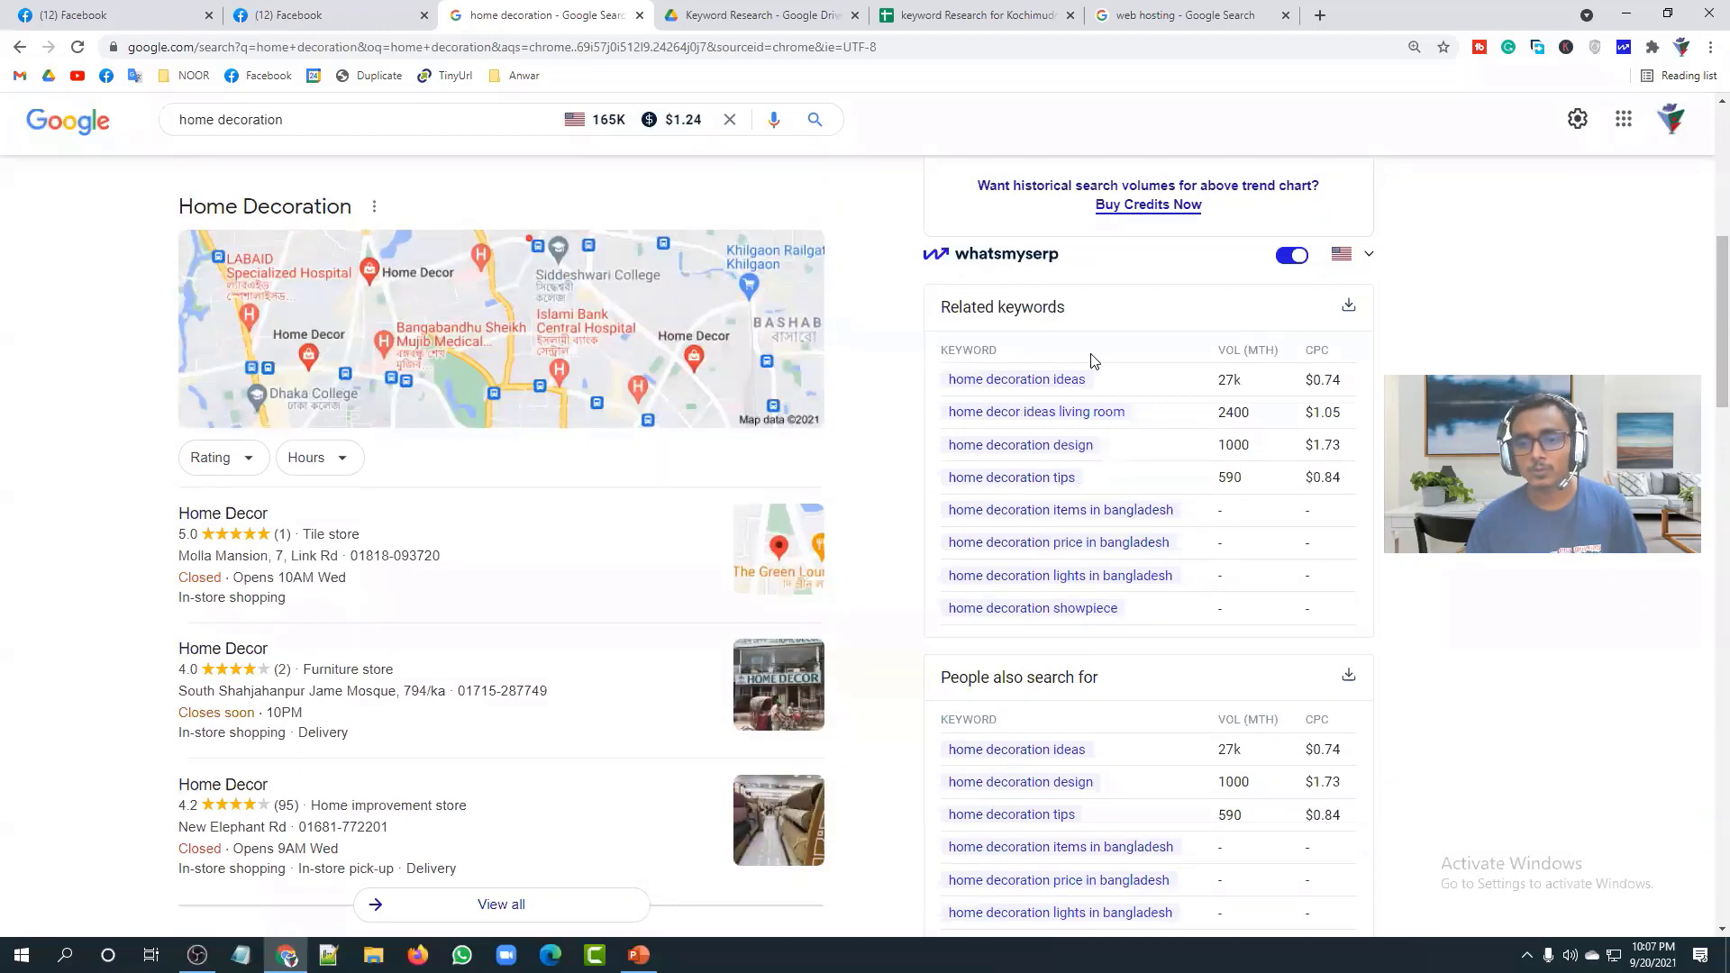
pyautogui.click(1348, 309)
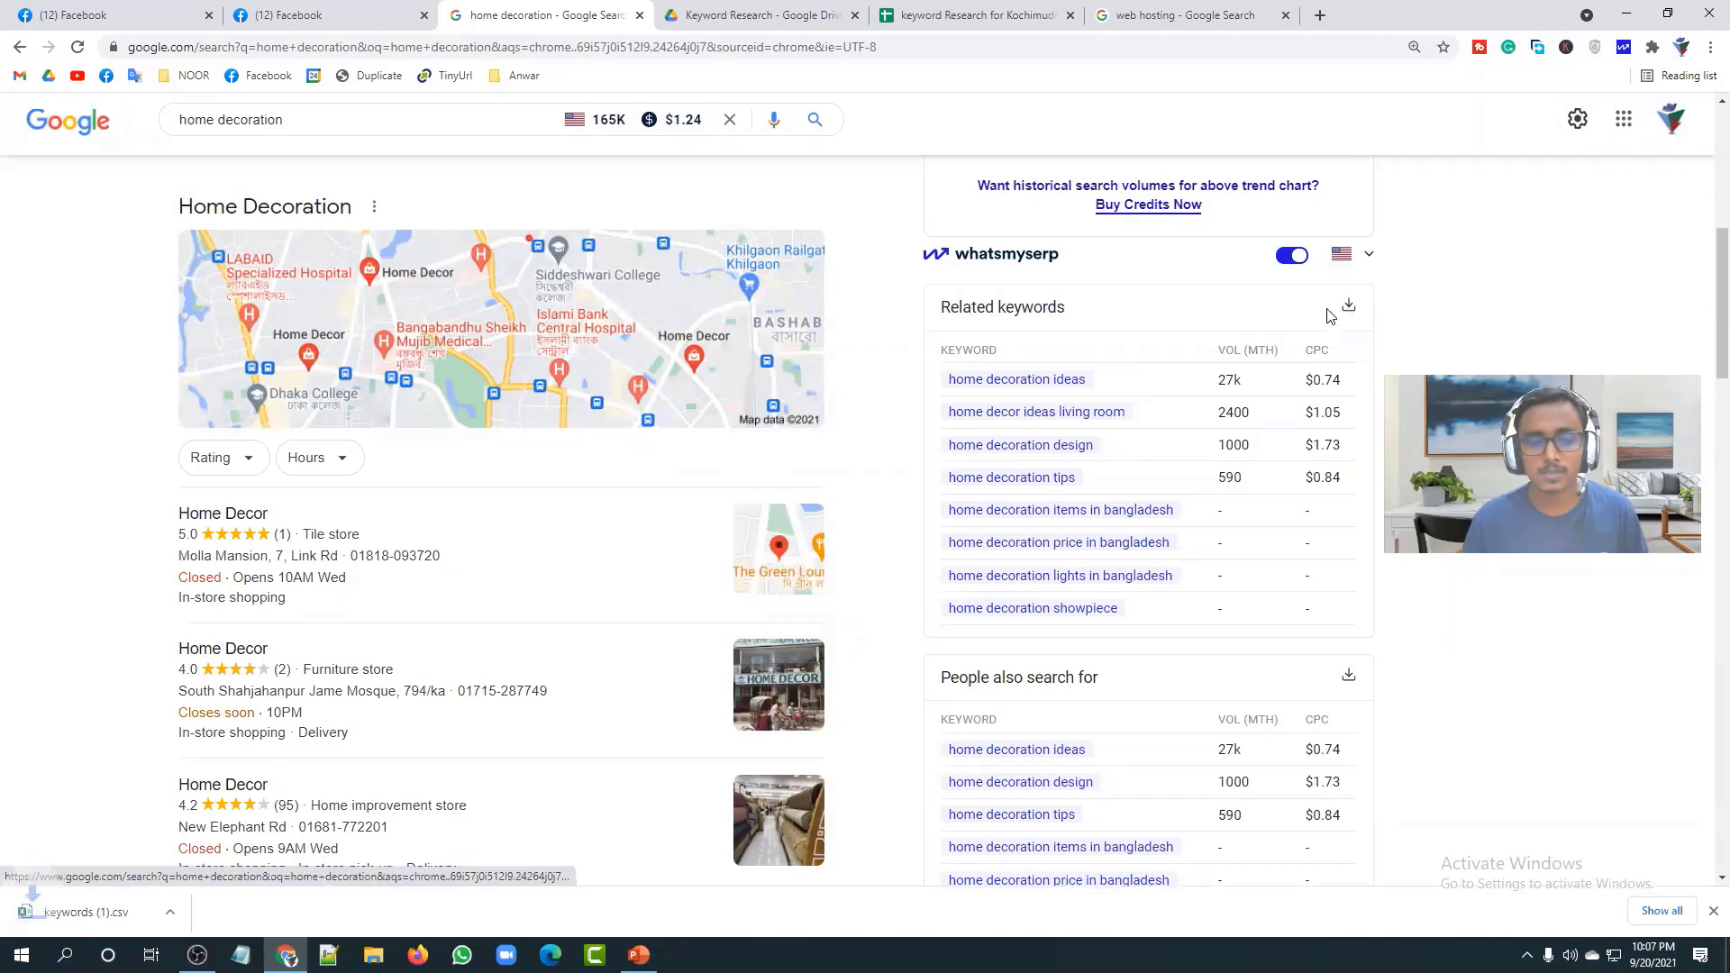
# Step: Show the downloaded keywords (1).csv in its folder and open it in a maximized Excel window
pyautogui.click(191, 912)
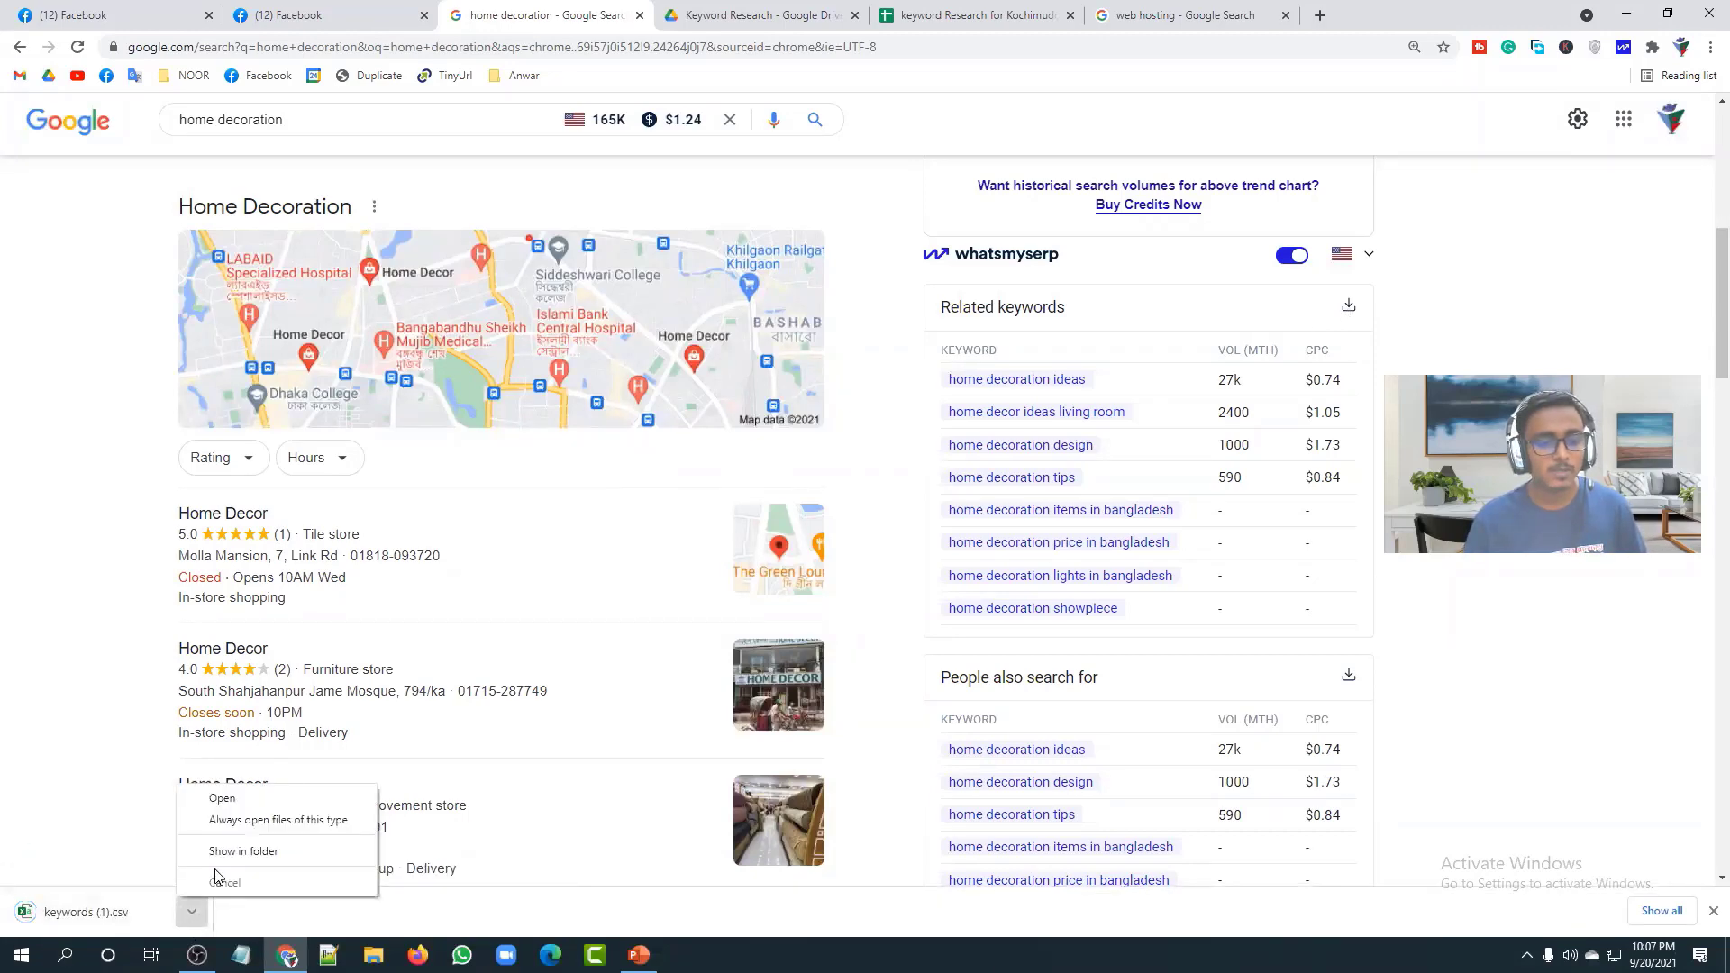
pyautogui.click(216, 850)
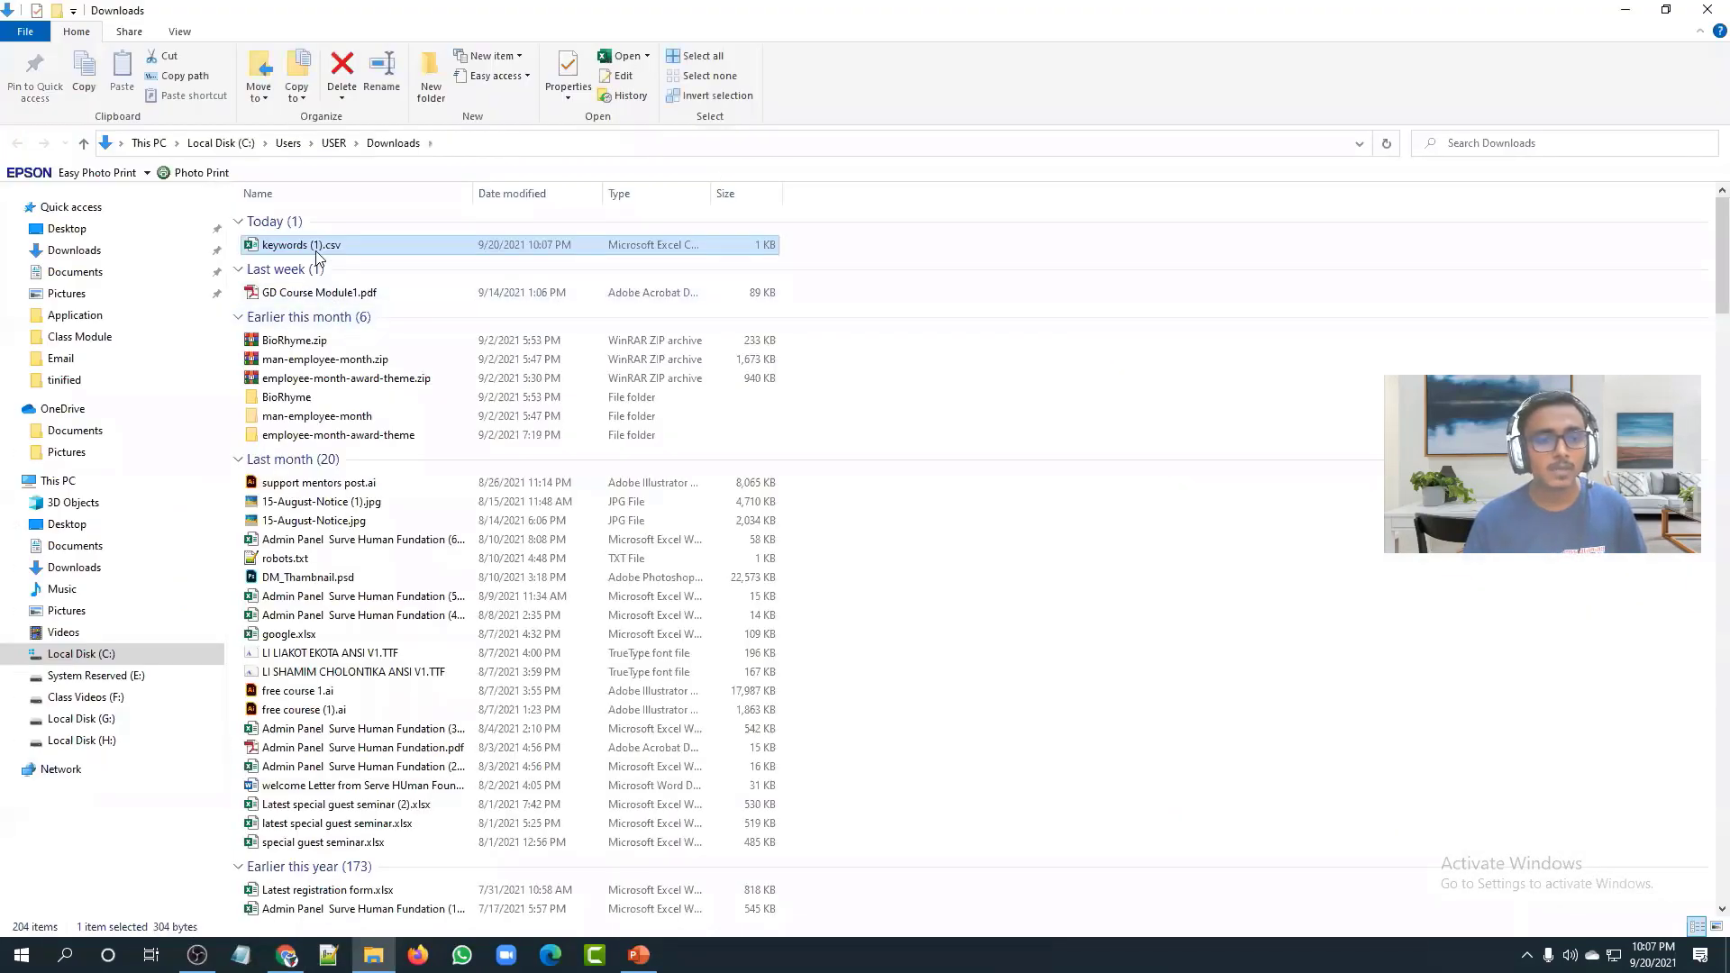
pyautogui.doubleClick(316, 249)
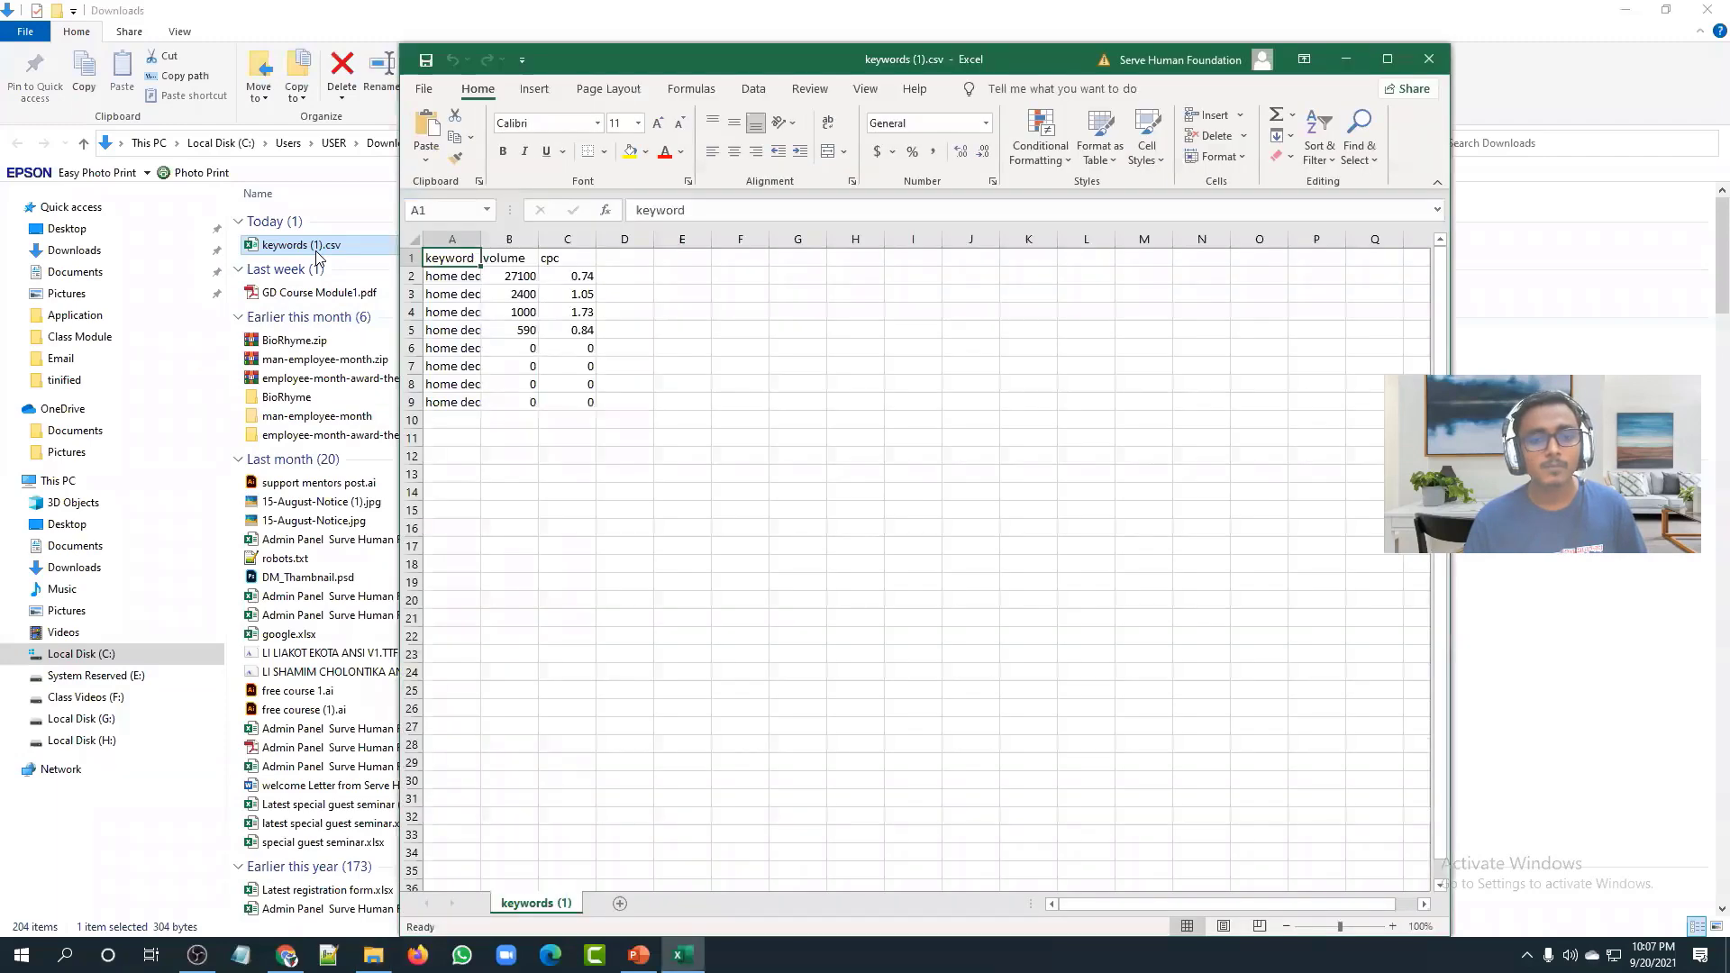
pyautogui.click(1400, 56)
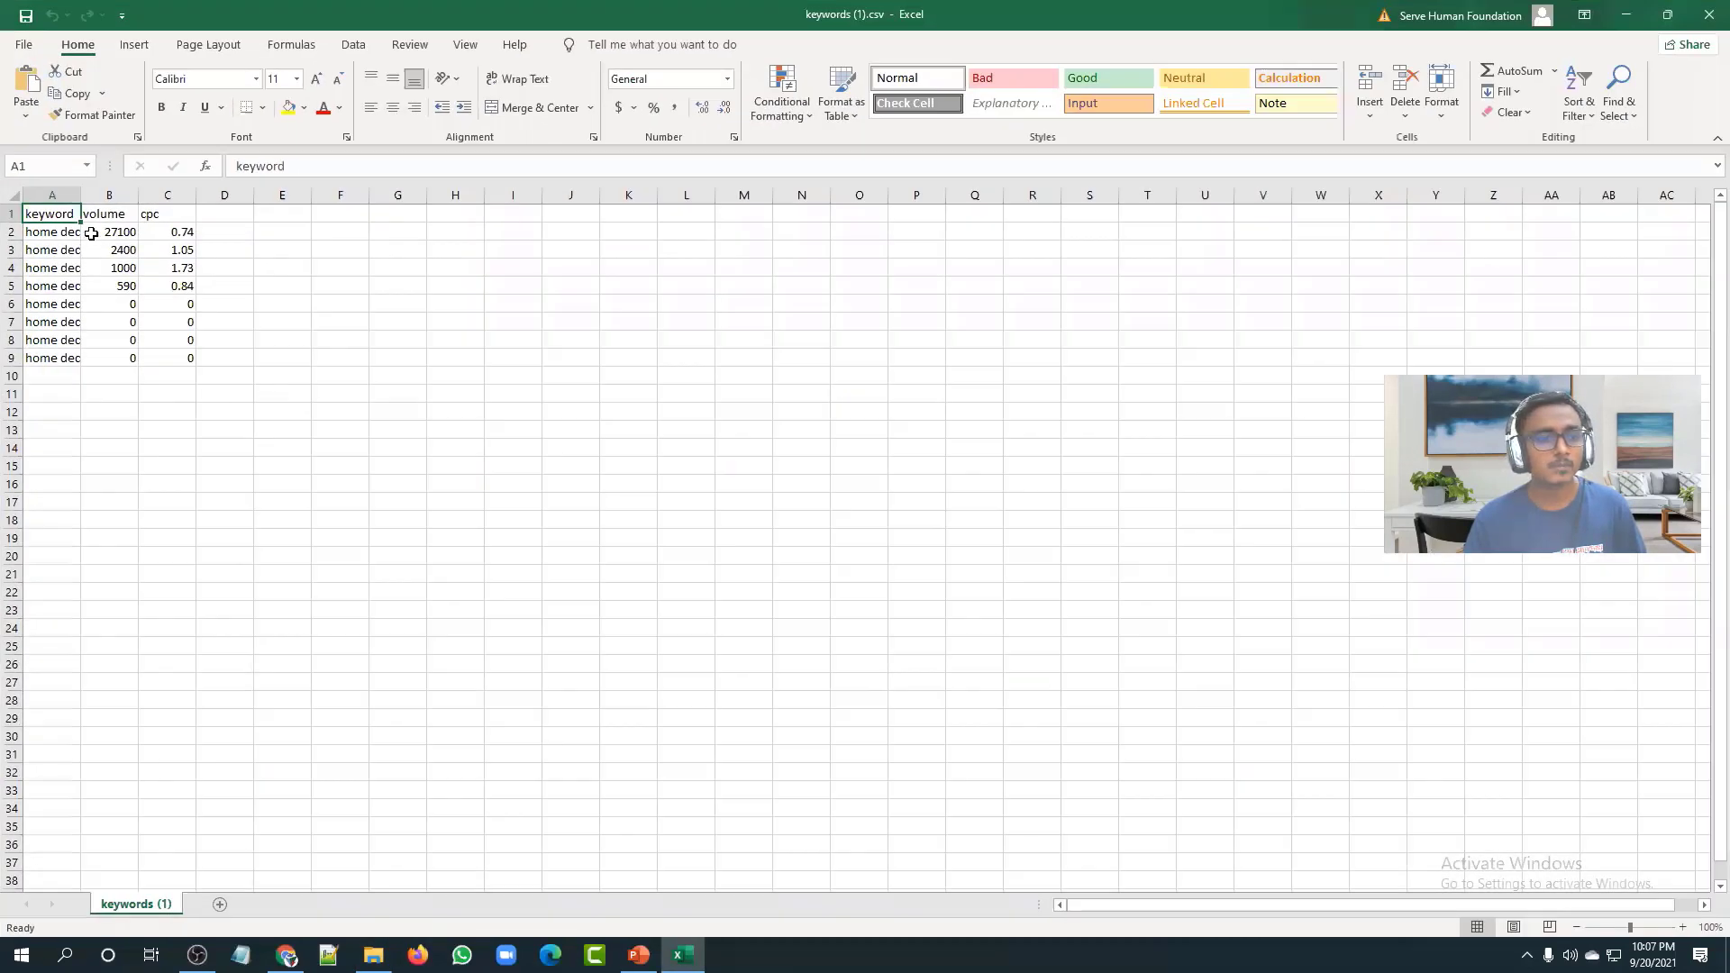
# Step: Centre all cell contents in the sheet and widen columns A to C so the keywords, volume and cpc are readable
pyautogui.moveTo(138, 195); pyautogui.dragTo(416, 194)
pyautogui.click(397, 515)
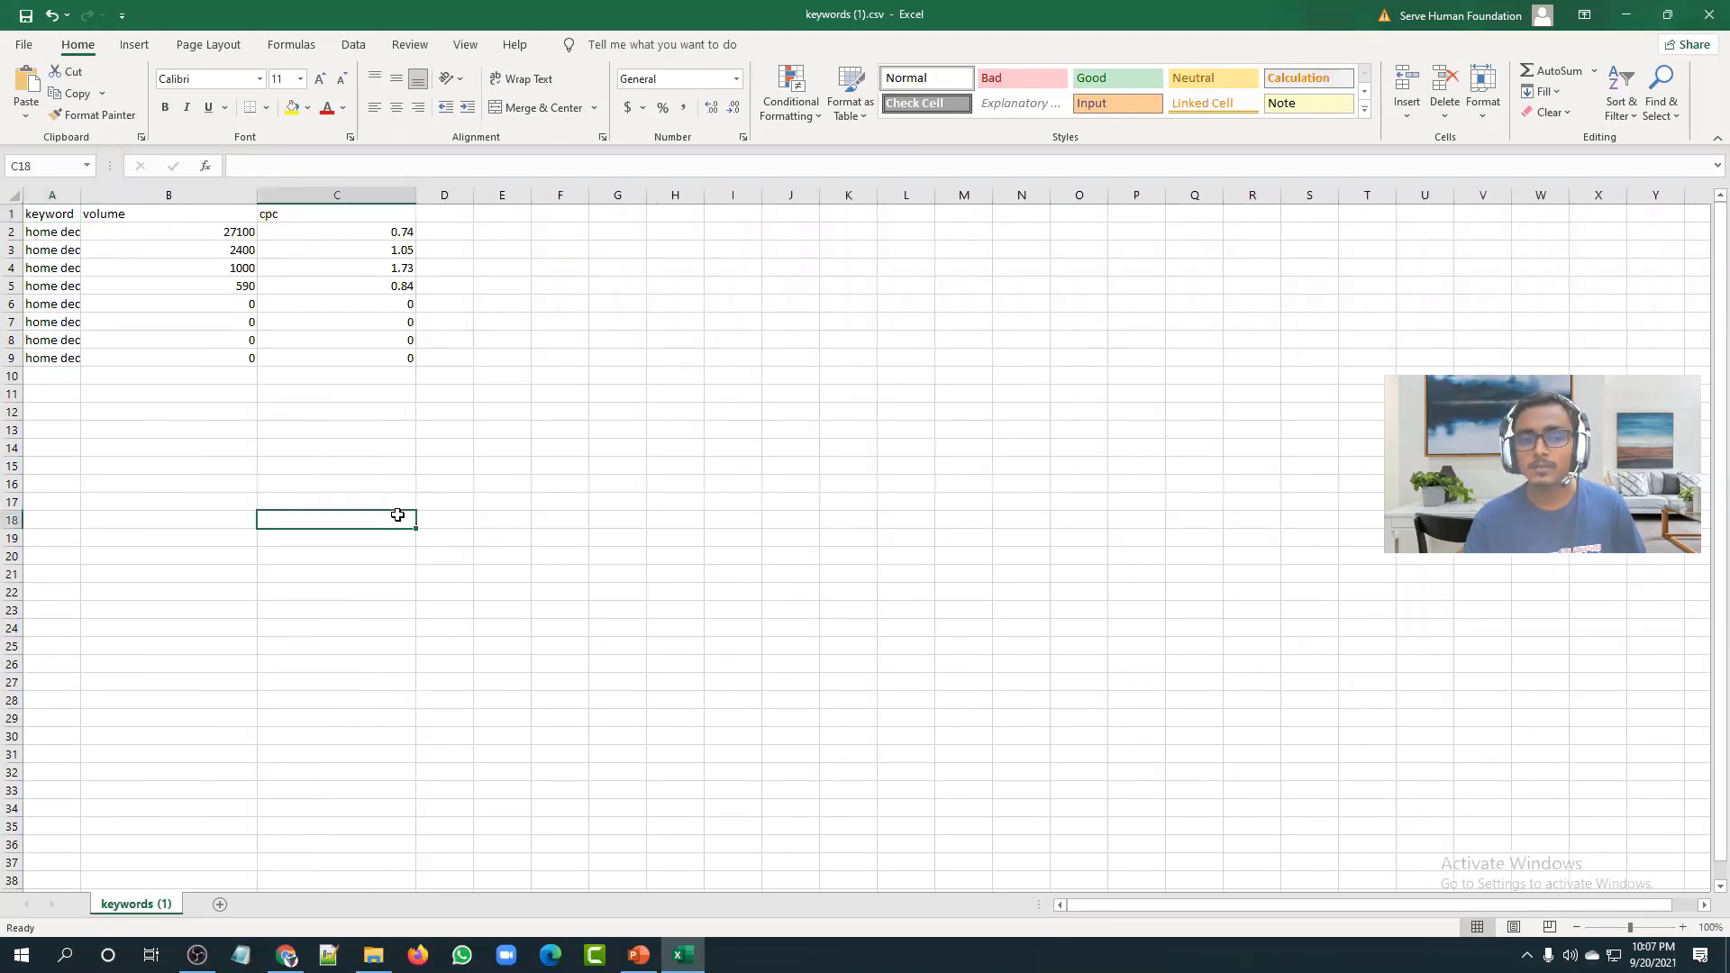
pyautogui.click(12, 200)
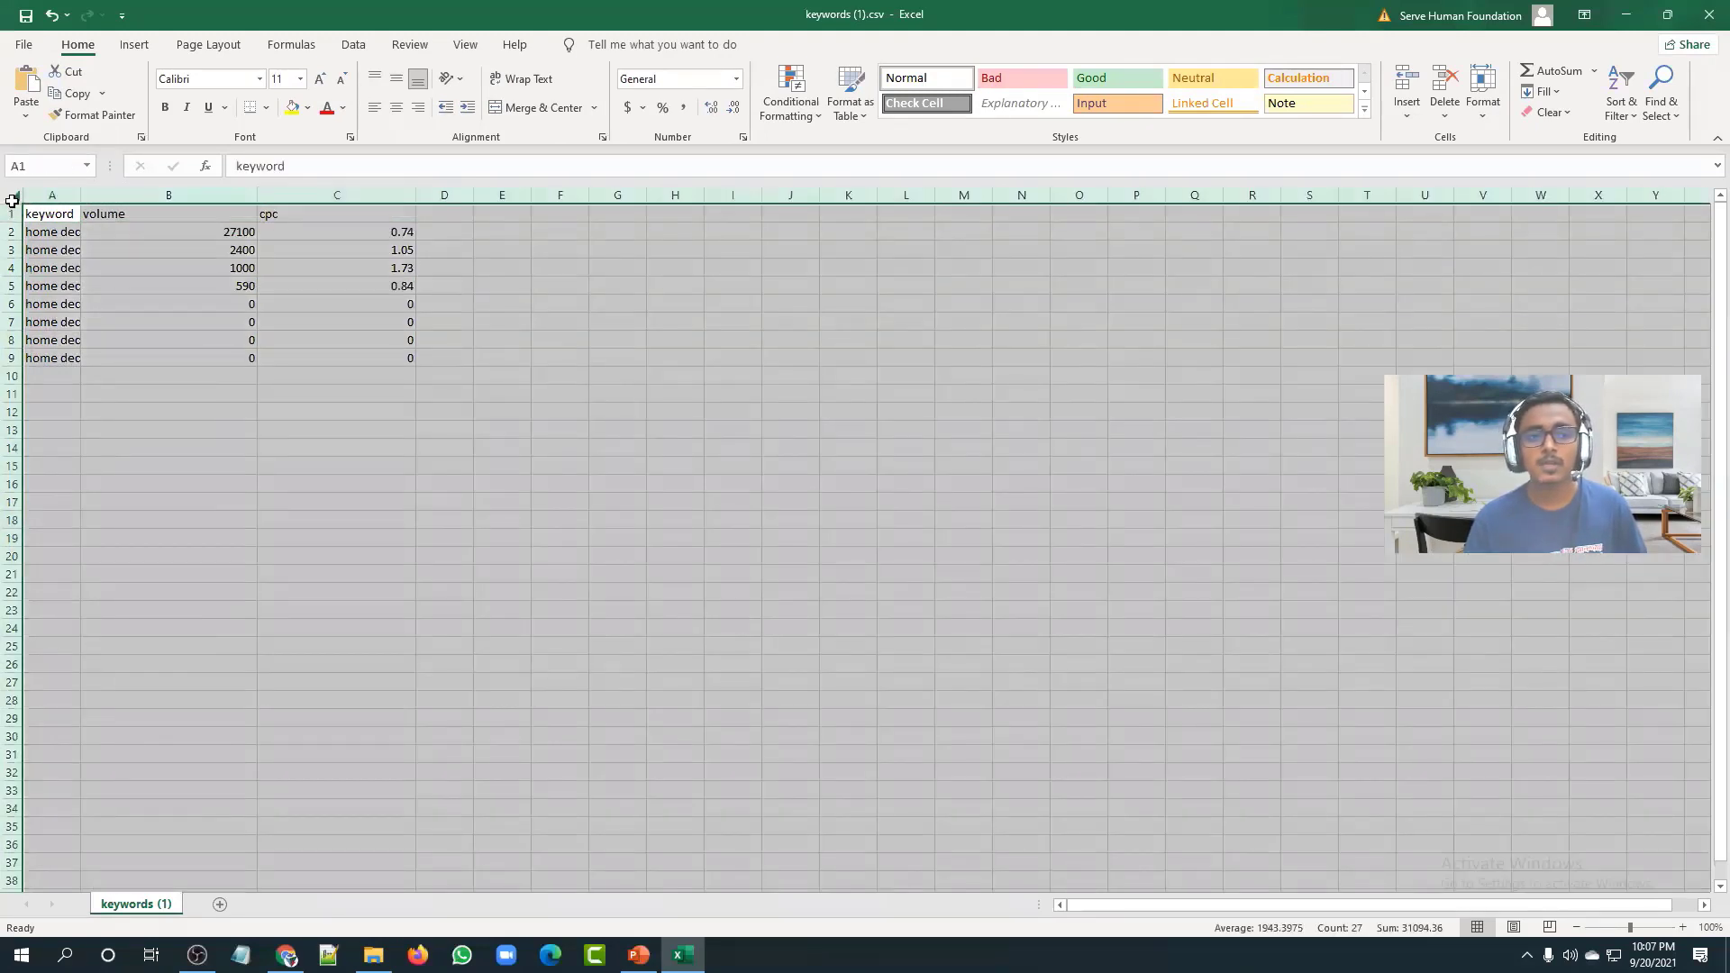
pyautogui.click(396, 107)
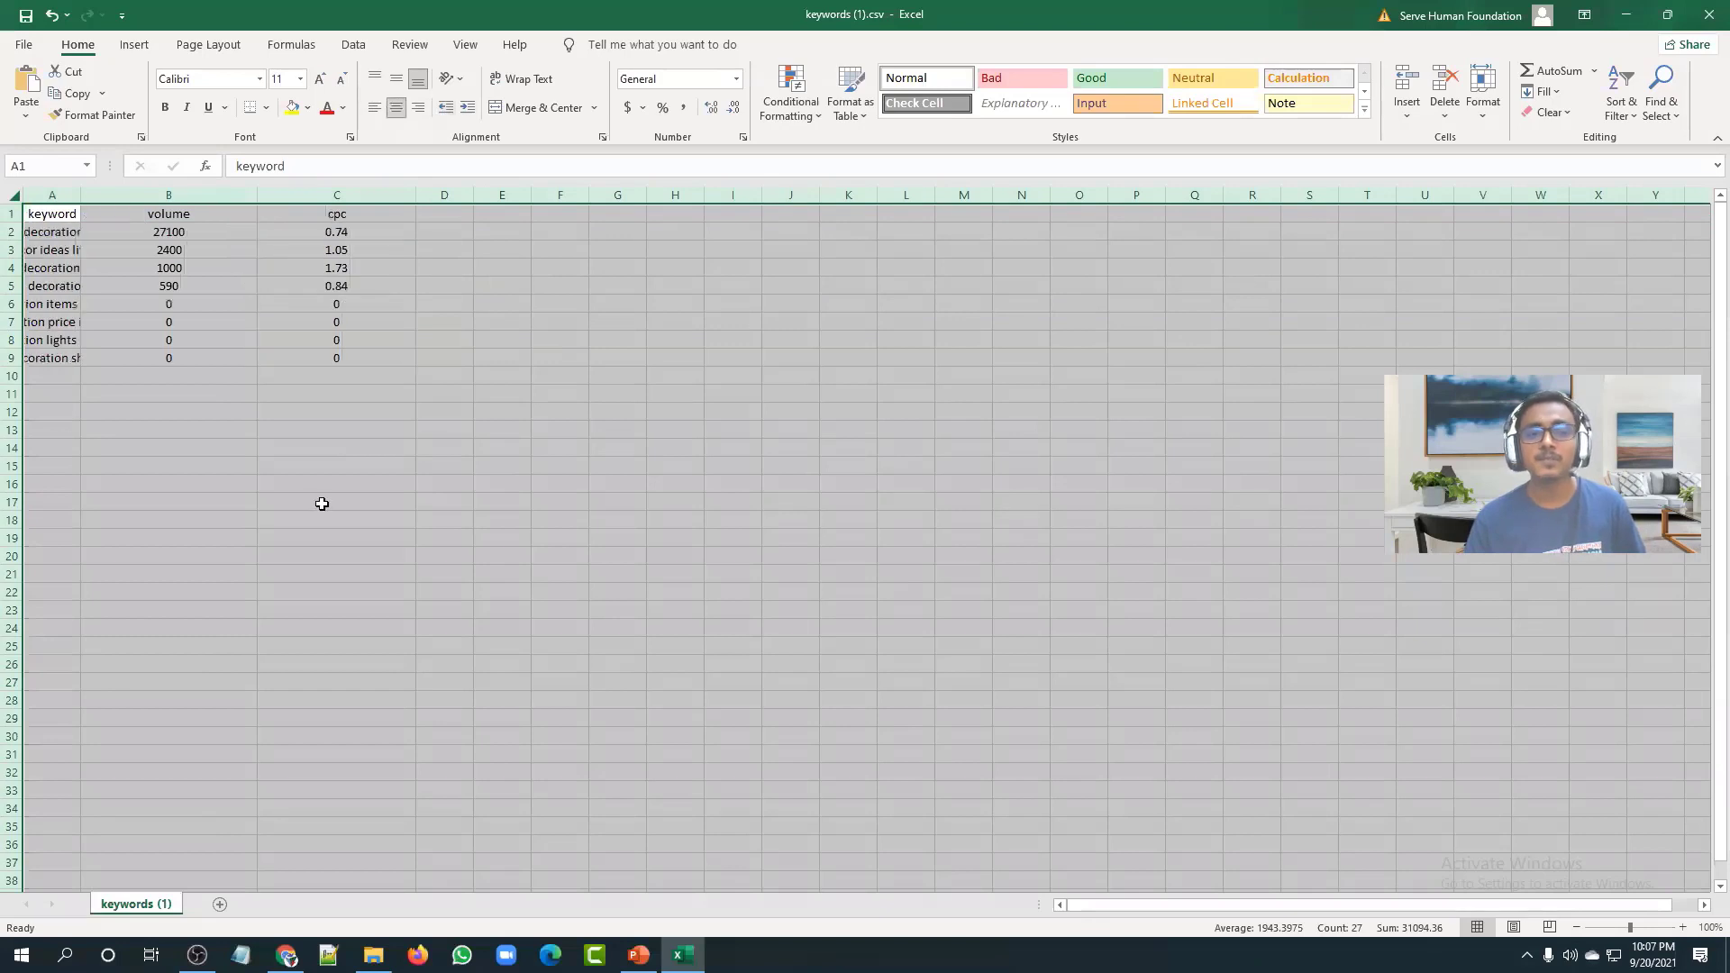
pyautogui.click(322, 503)
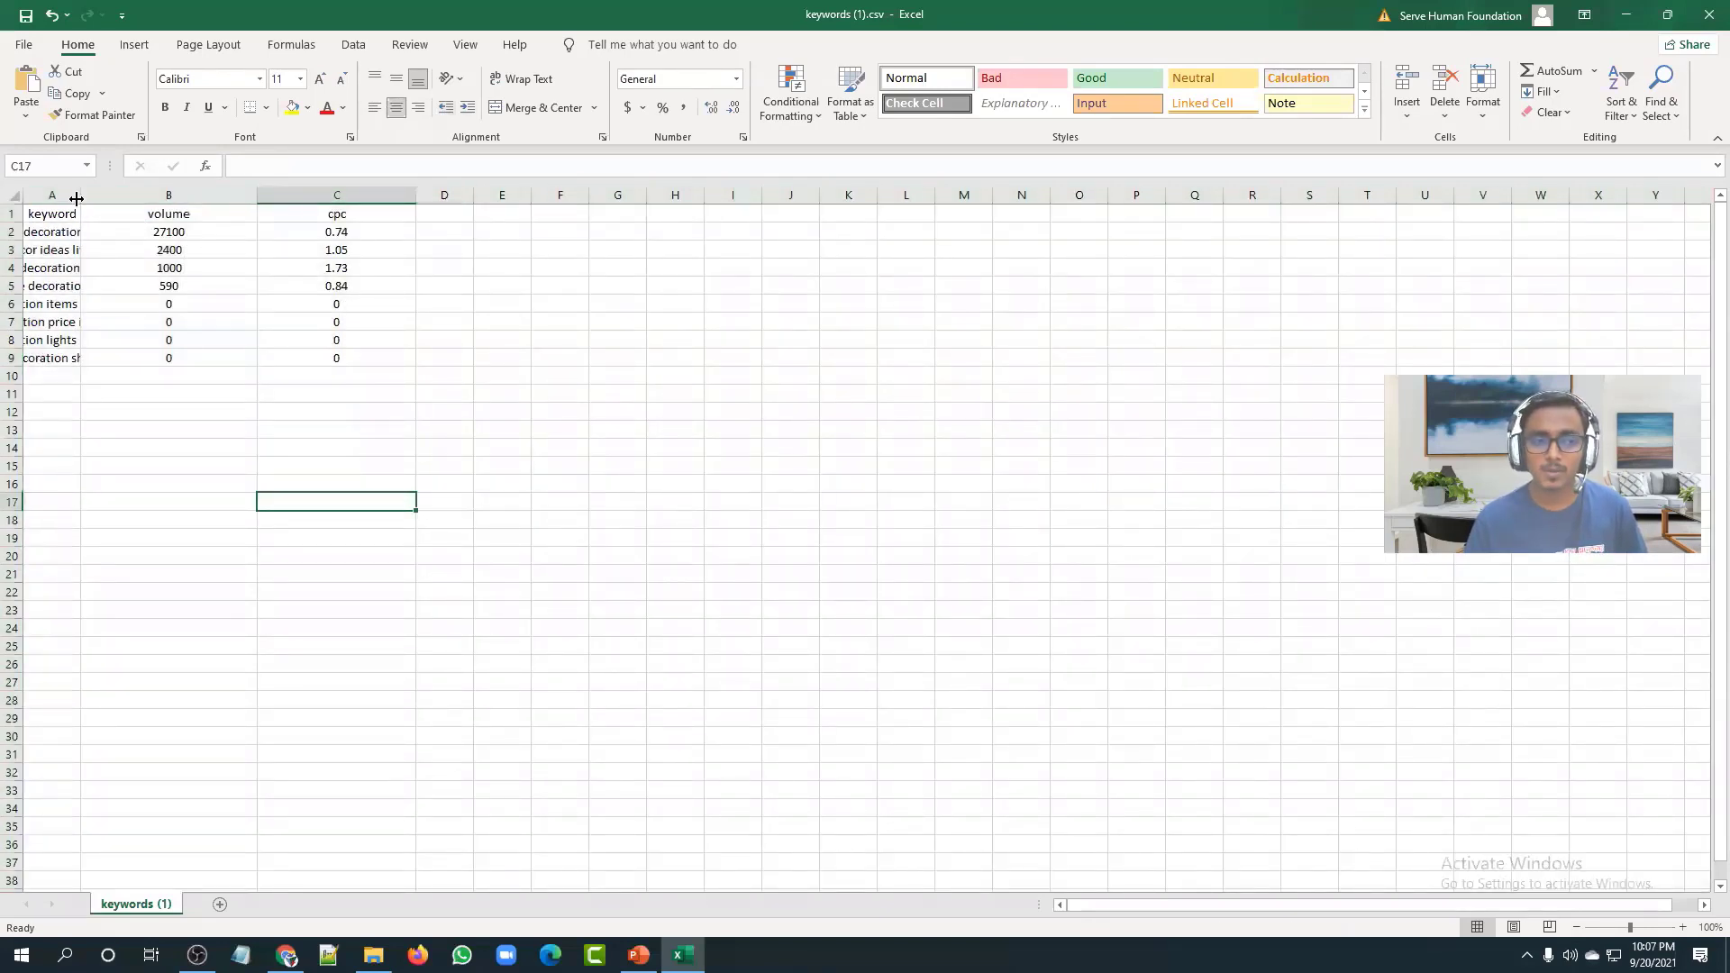
pyautogui.moveTo(76, 198); pyautogui.dragTo(191, 197)
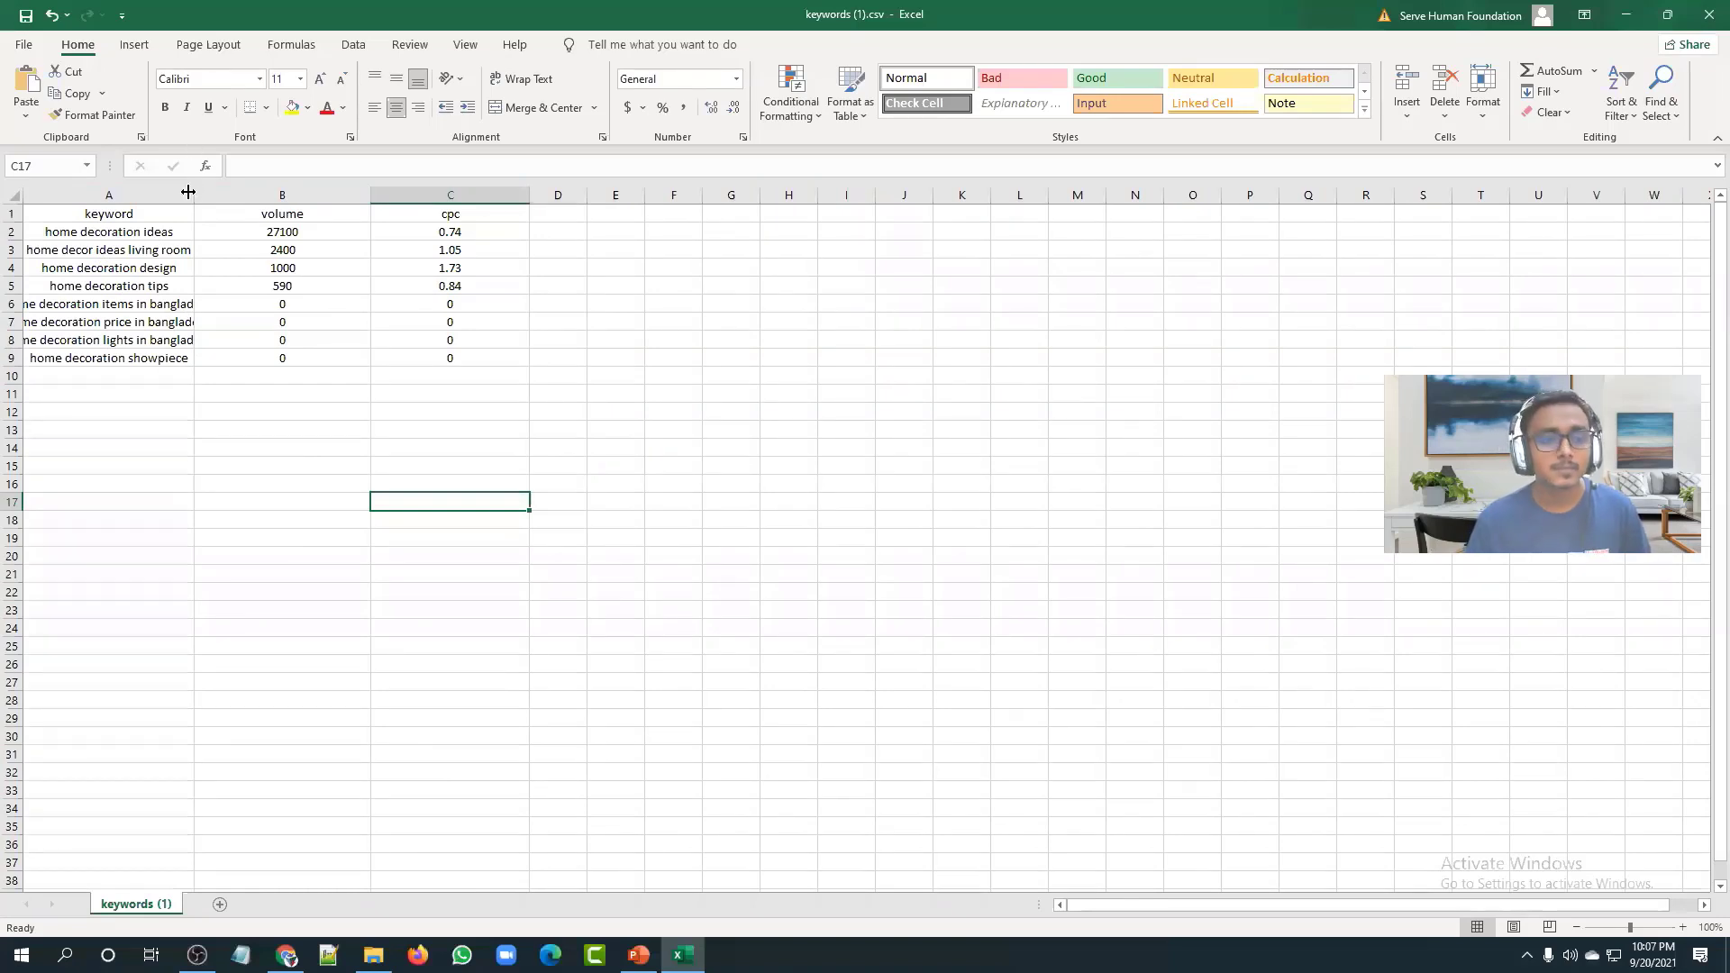
pyautogui.moveTo(189, 192); pyautogui.dragTo(289, 193)
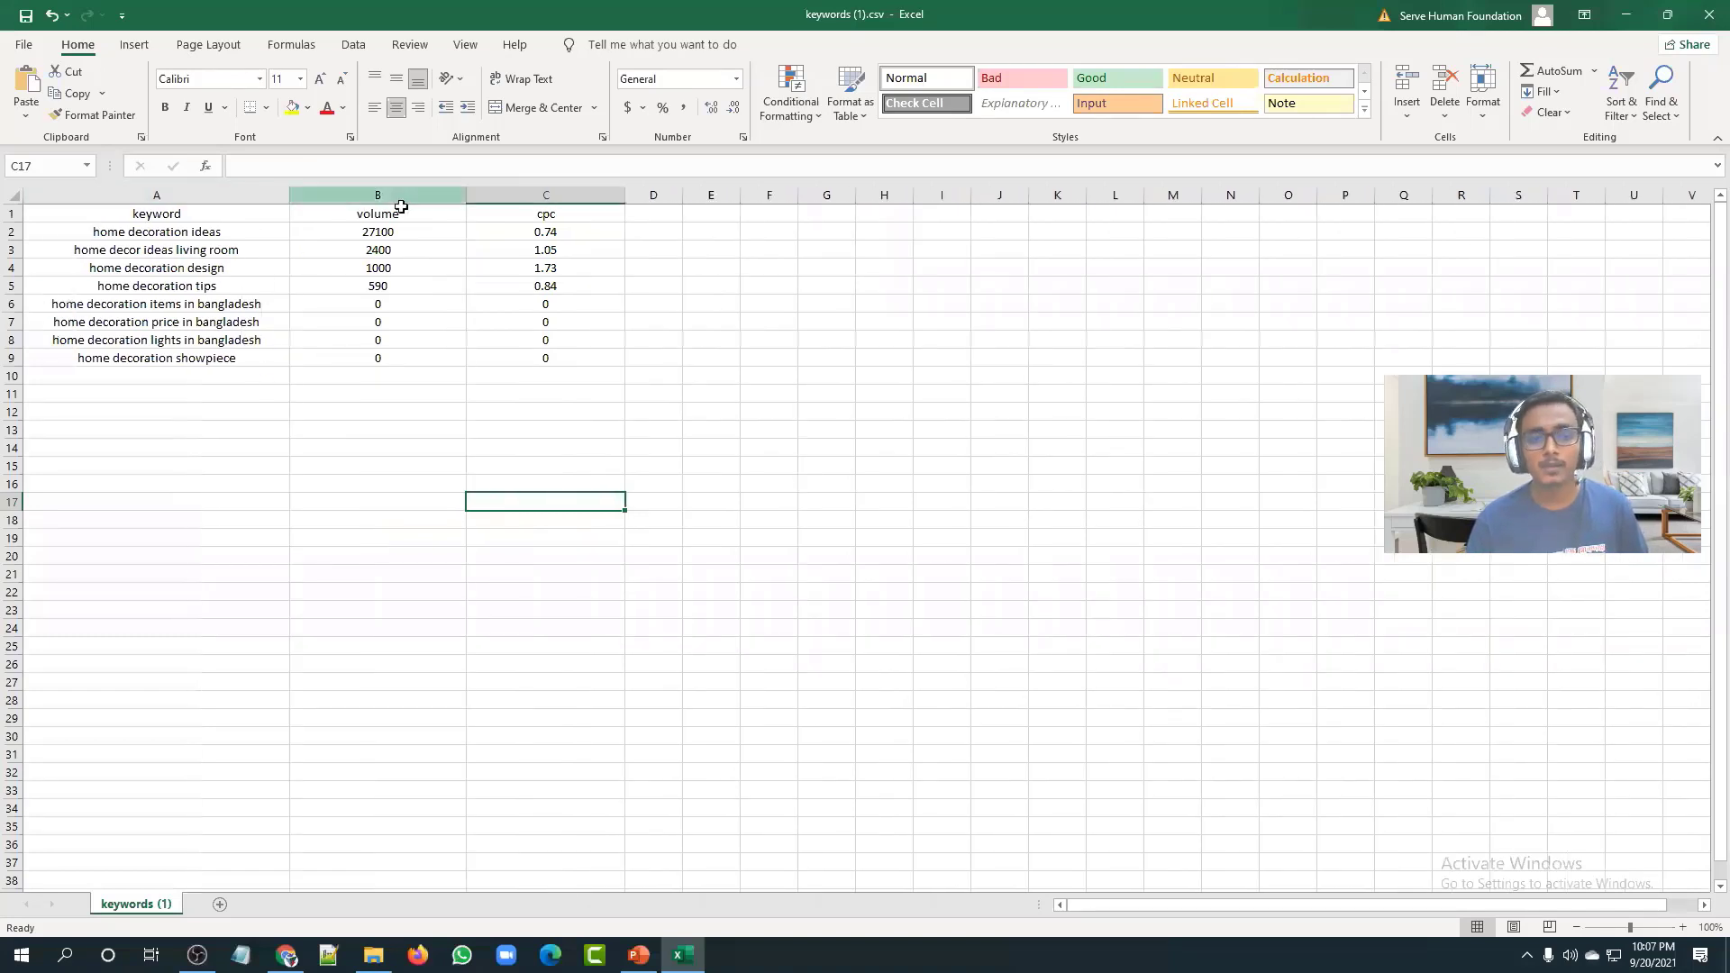
# Step: Examine the keyword and volume entries in columns A and B of the exported list
pyautogui.moveTo(401, 231); pyautogui.dragTo(402, 365)
pyautogui.click(402, 376)
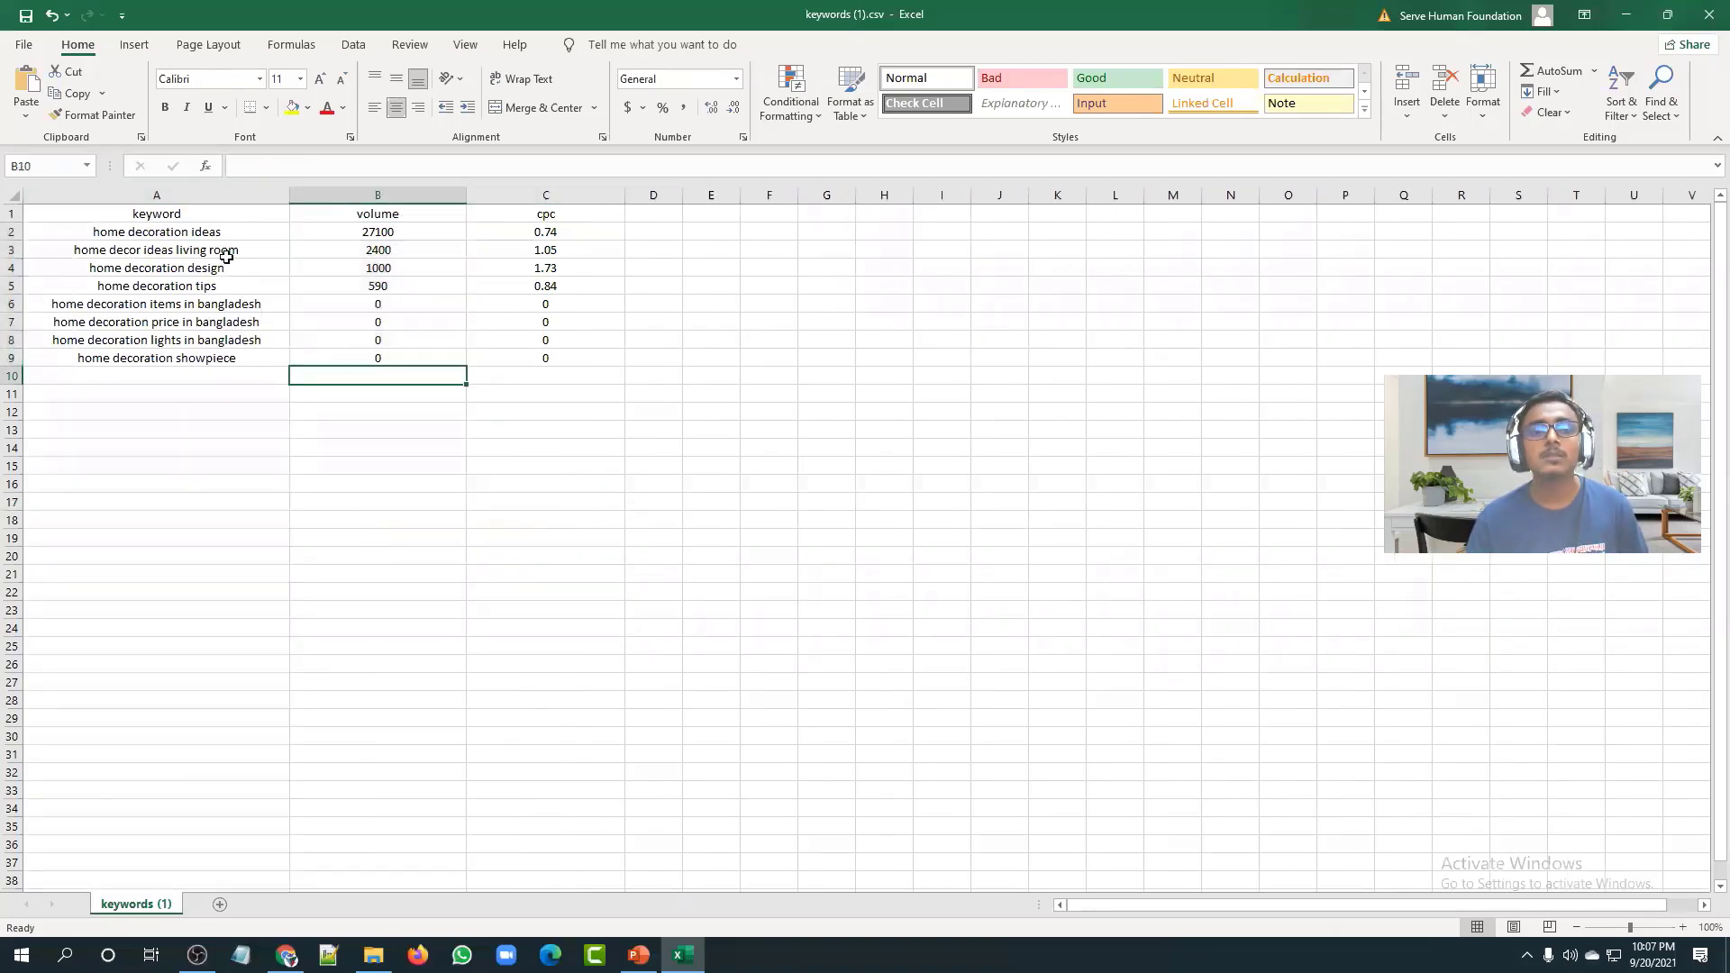
pyautogui.moveTo(228, 224); pyautogui.dragTo(243, 376)
pyautogui.click(264, 519)
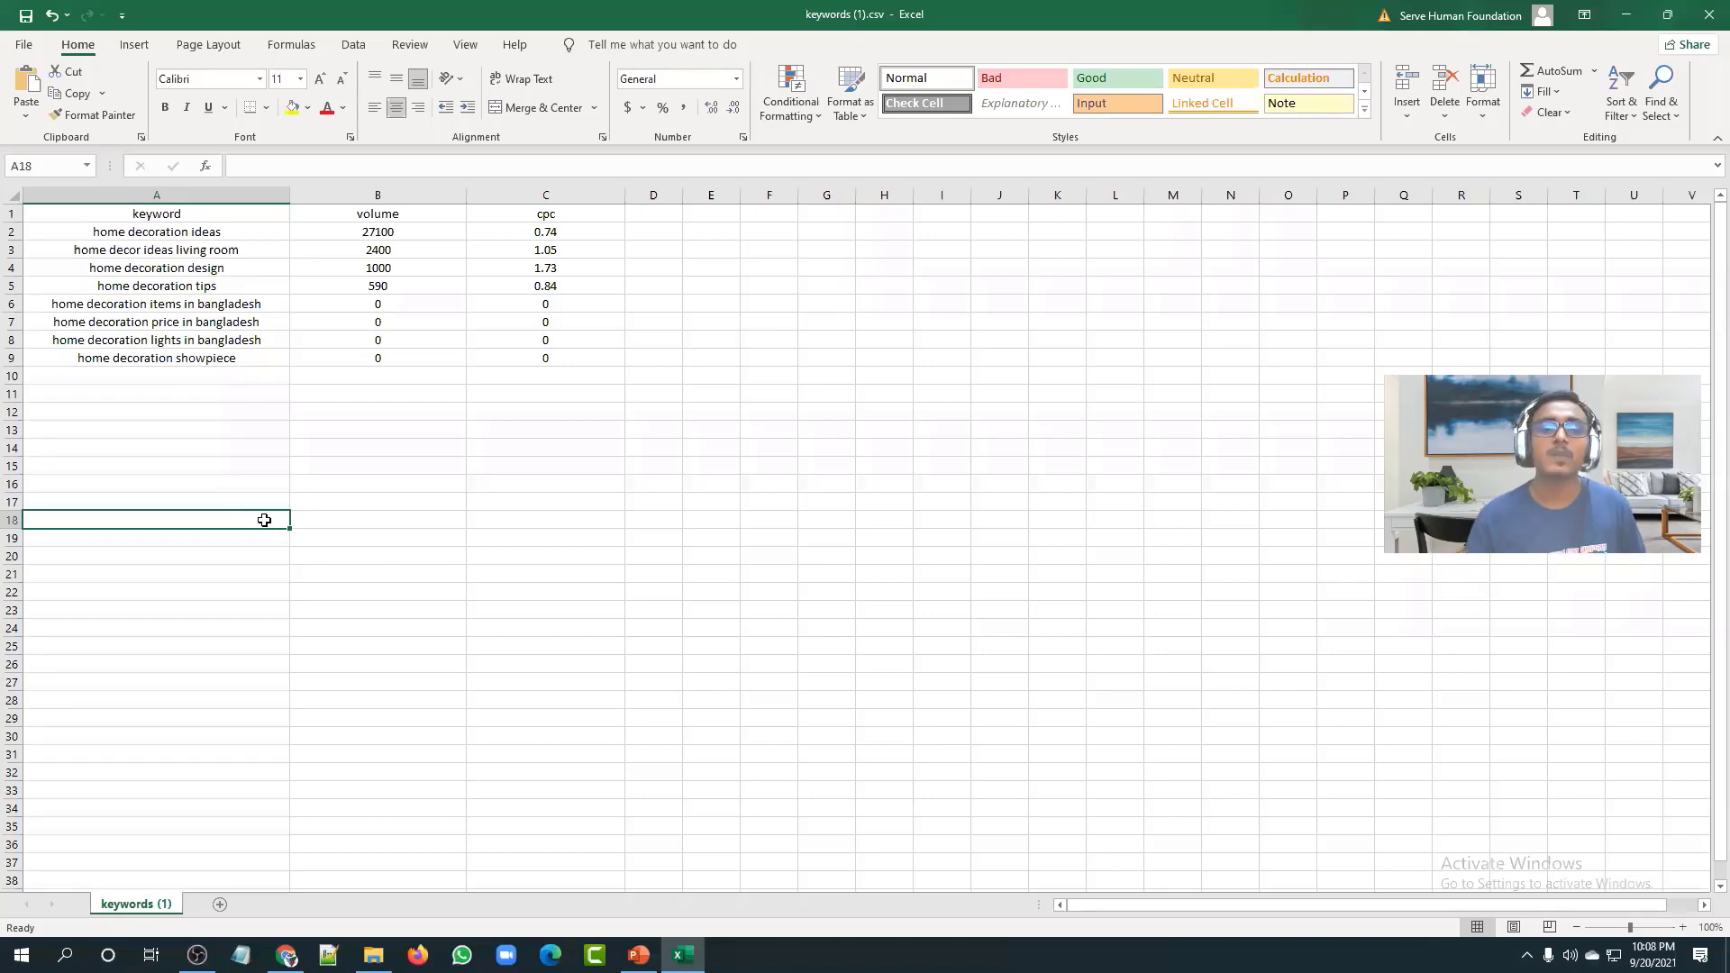
pyautogui.moveTo(274, 232); pyautogui.dragTo(238, 530)
pyautogui.moveTo(444, 235); pyautogui.dragTo(444, 416)
pyautogui.click(419, 473)
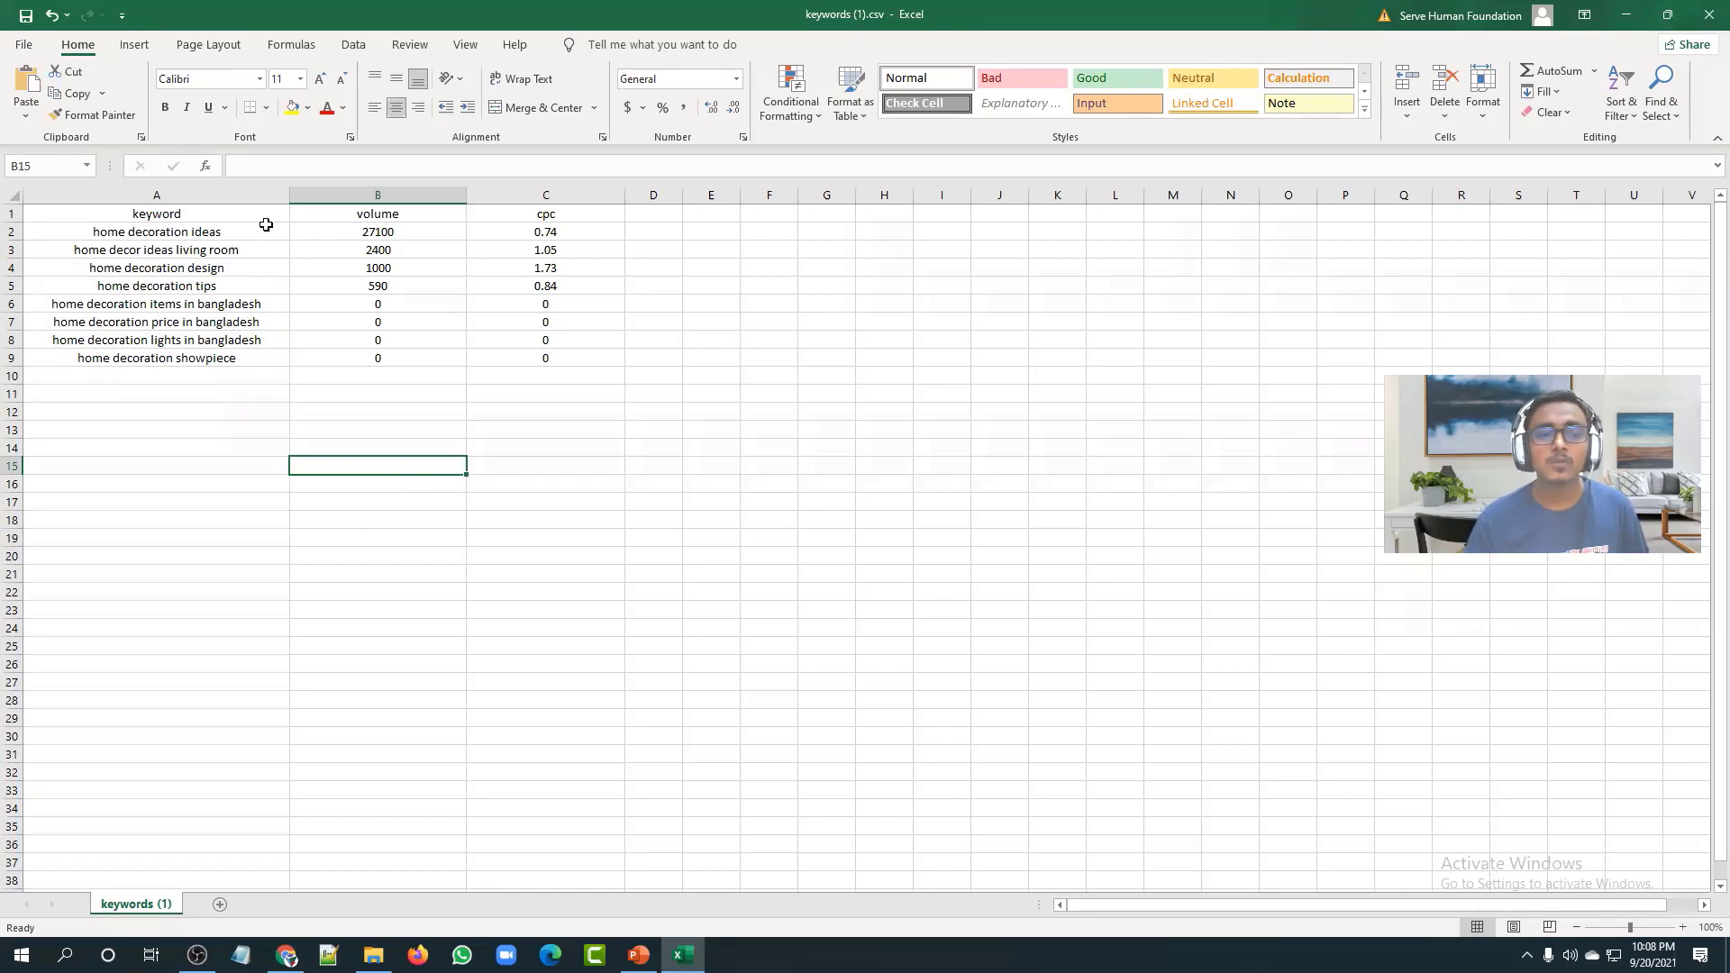
pyautogui.moveTo(266, 225); pyautogui.dragTo(225, 752)
pyautogui.click(212, 730)
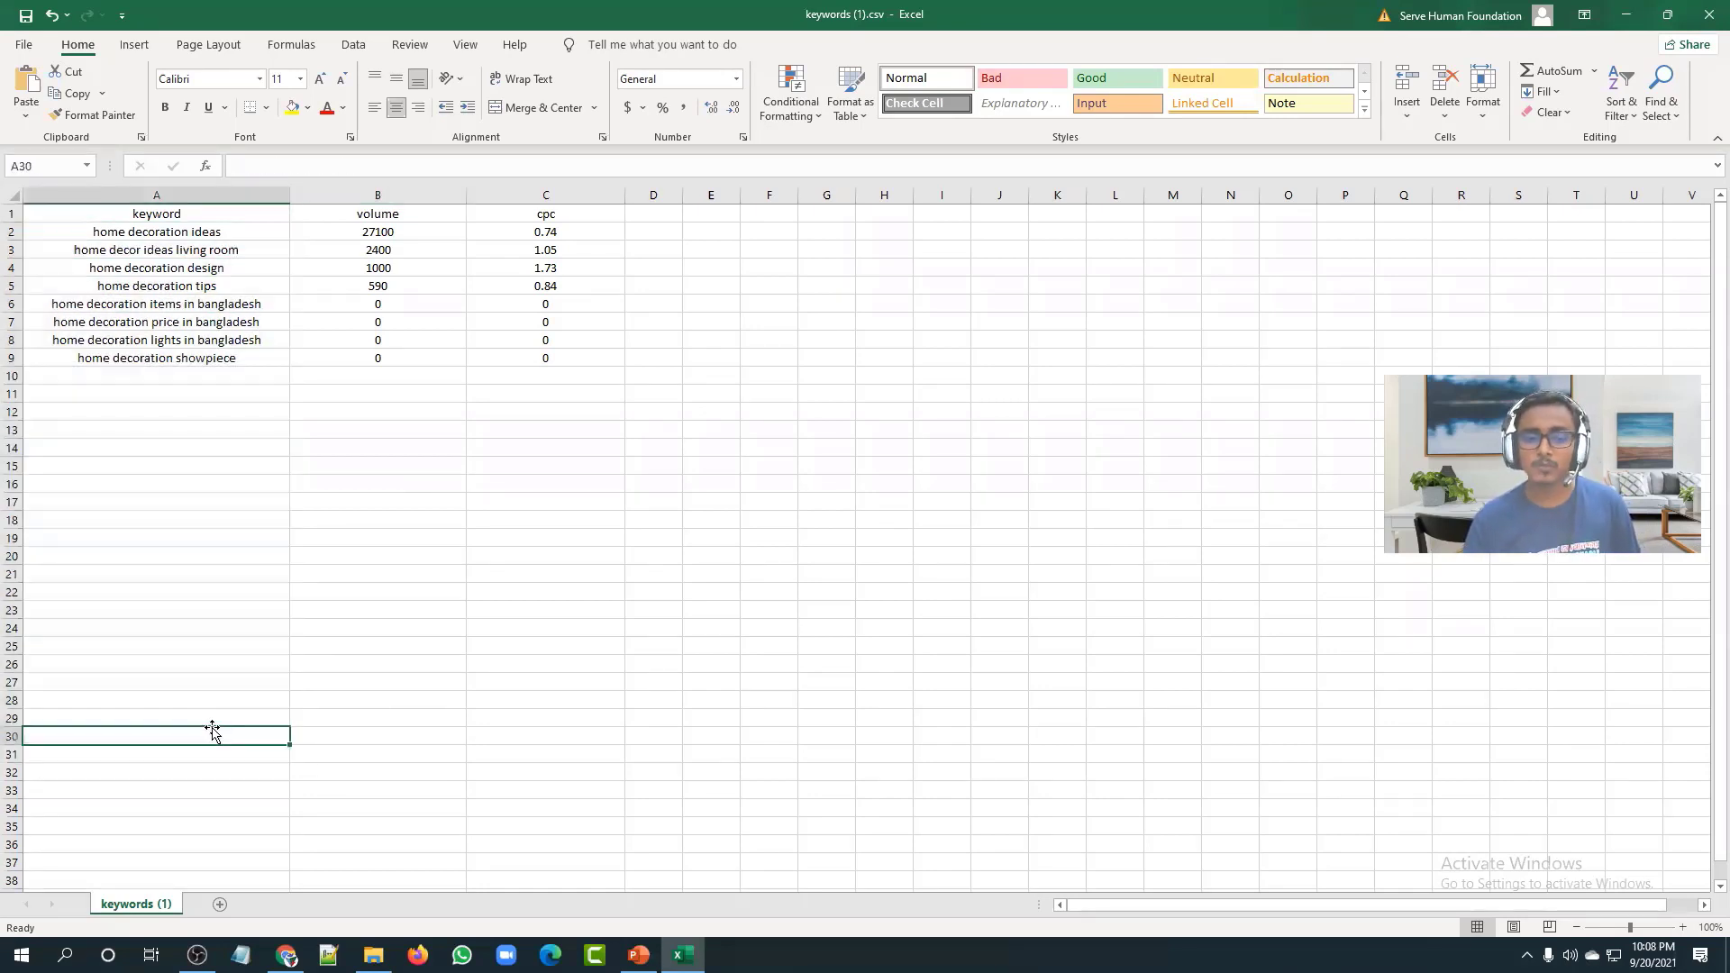
# Step: Switch back to Chrome, show All entries of the Long-Tail Keywords list, and view its bulk keyword finder page before closing it
pyautogui.click(287, 955)
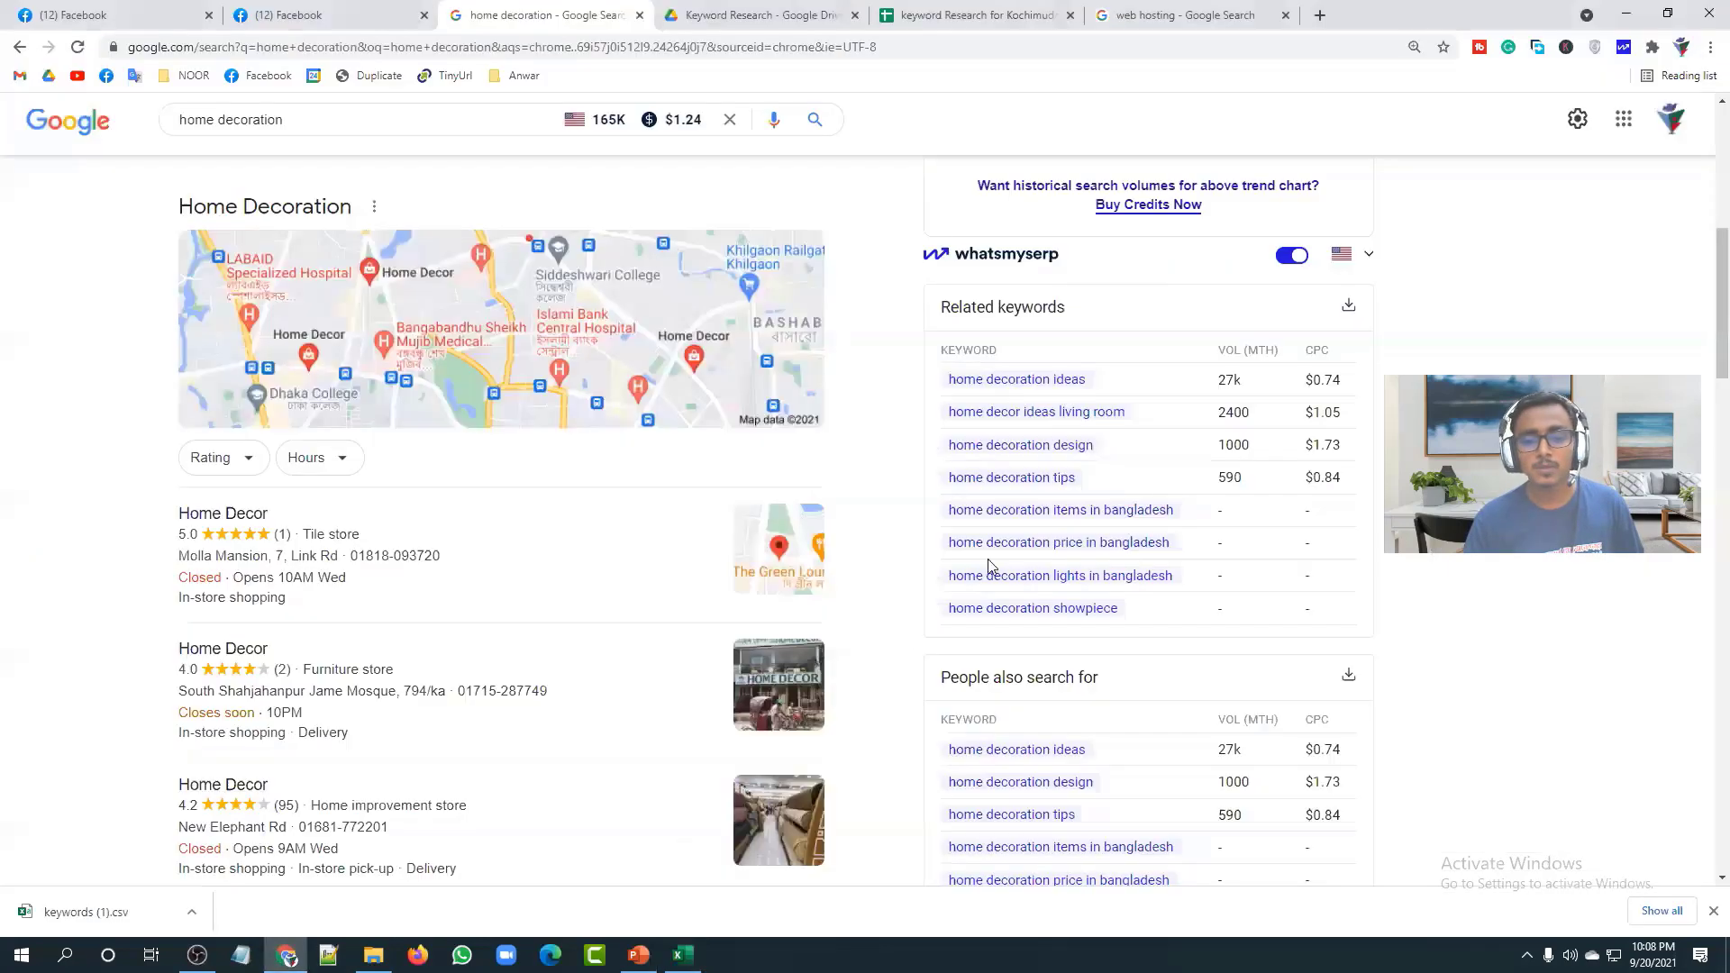
pyautogui.scroll(-15, 1072, 594)
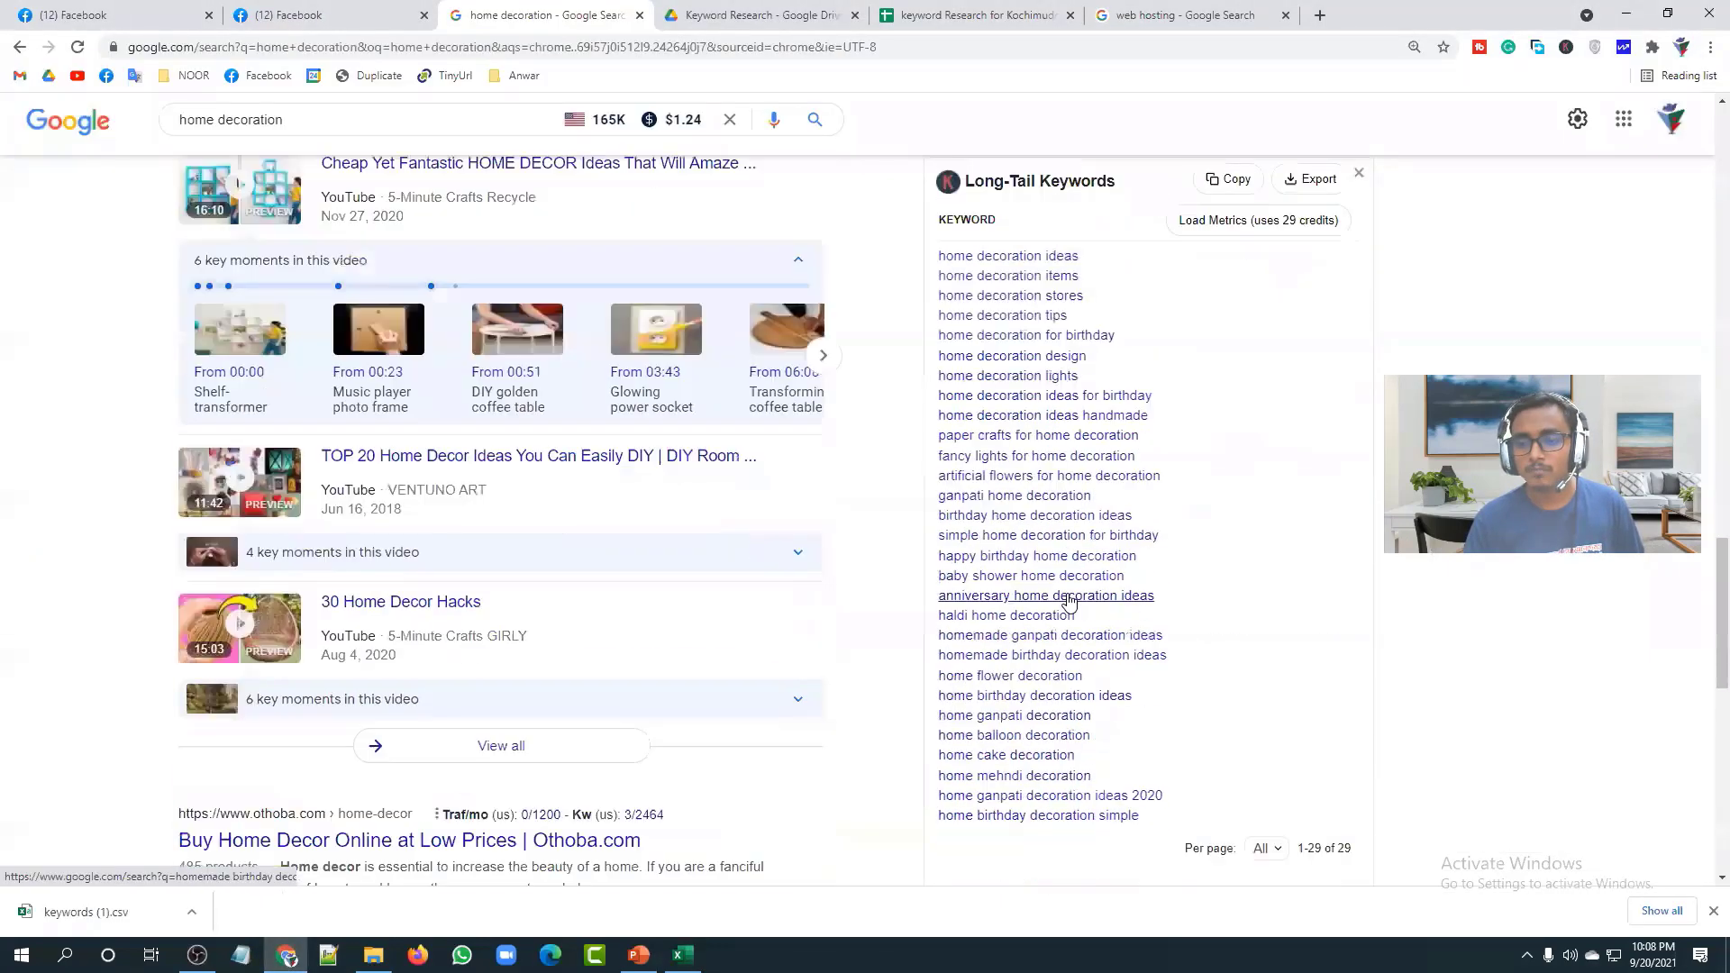
pyautogui.scroll(-1, 1216, 675)
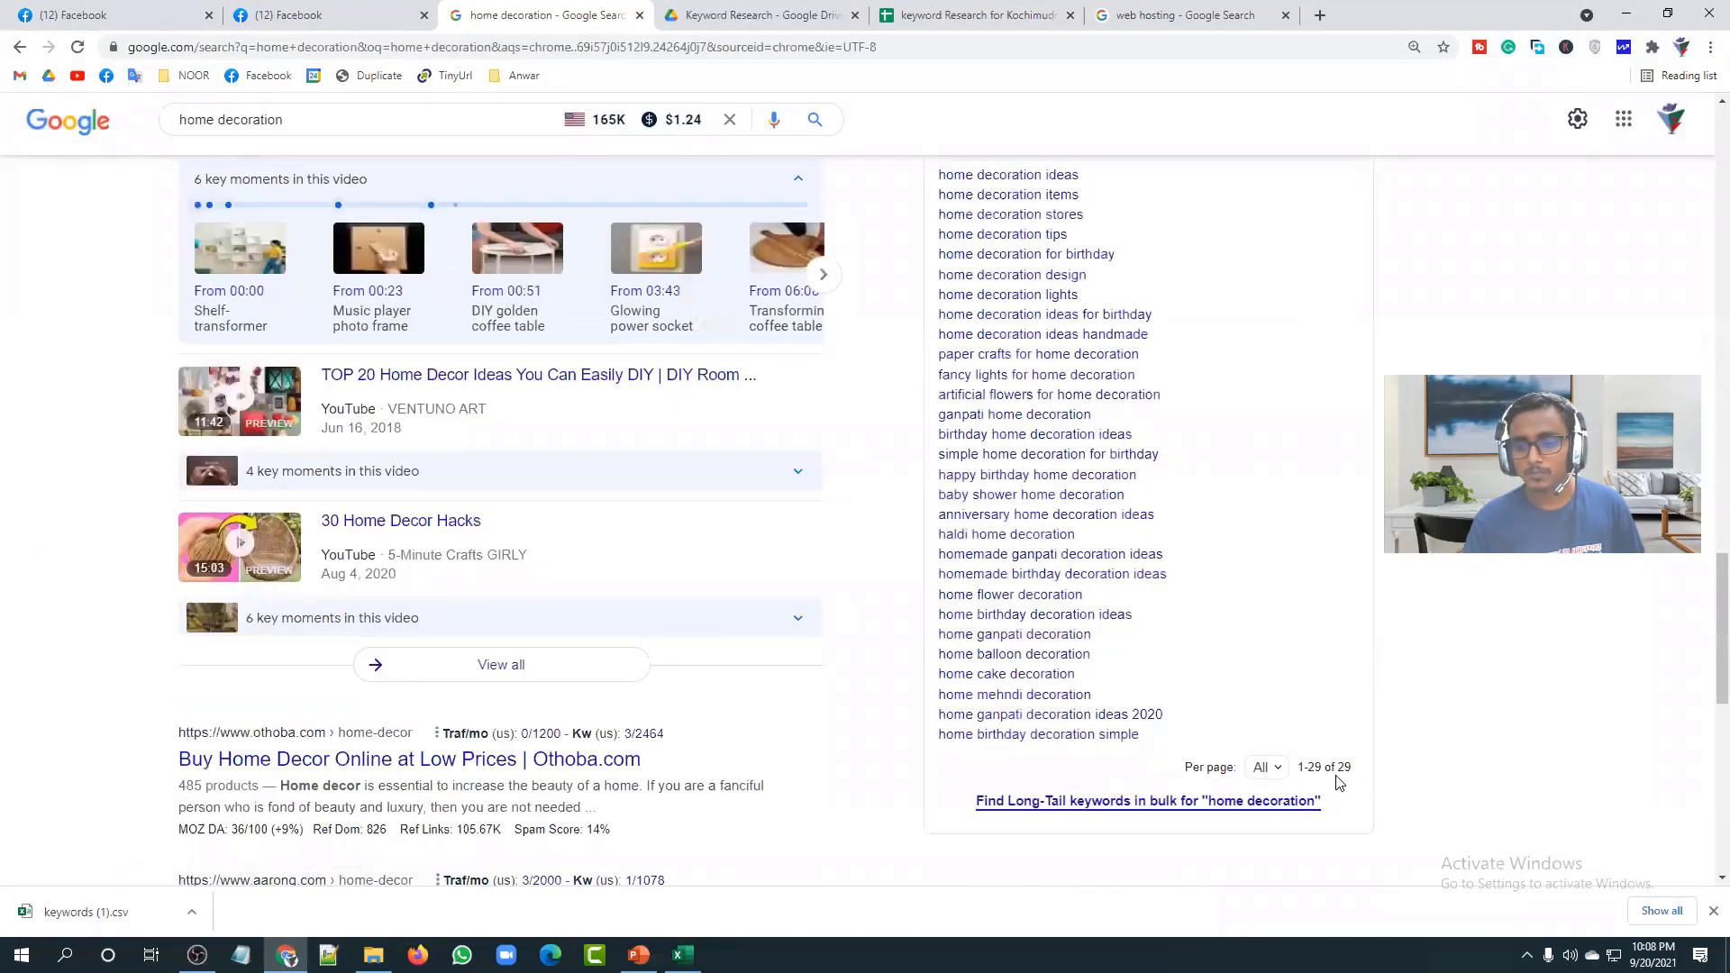
pyautogui.click(1283, 773)
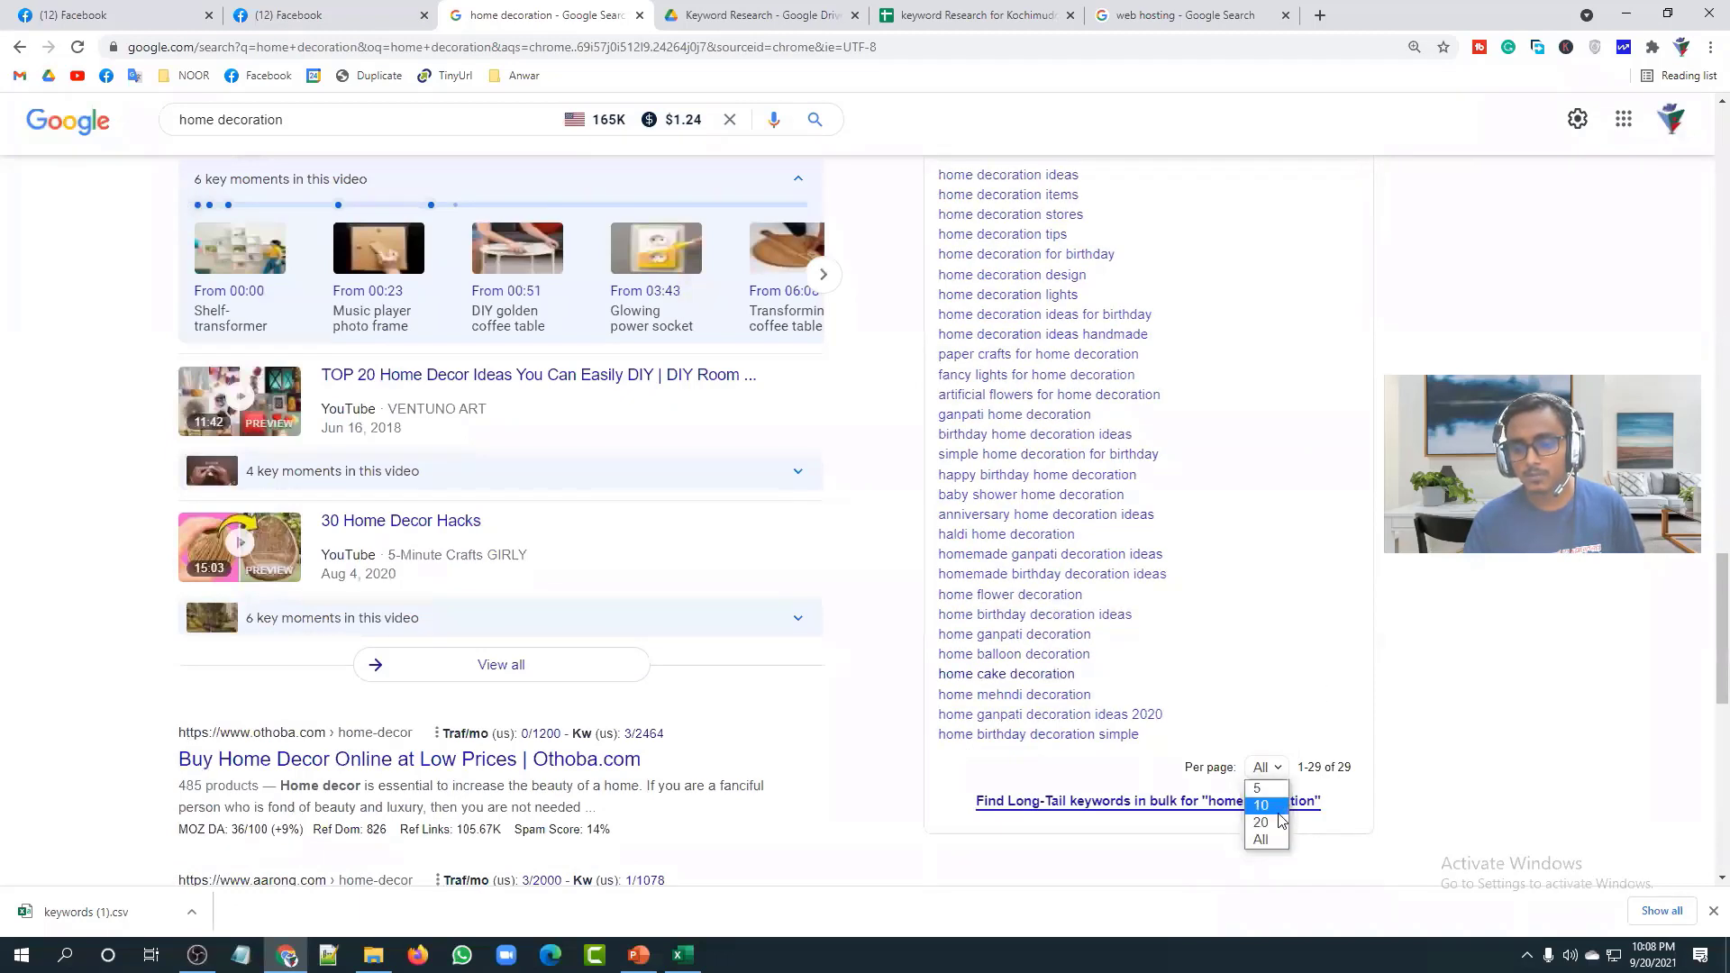
pyautogui.click(1262, 840)
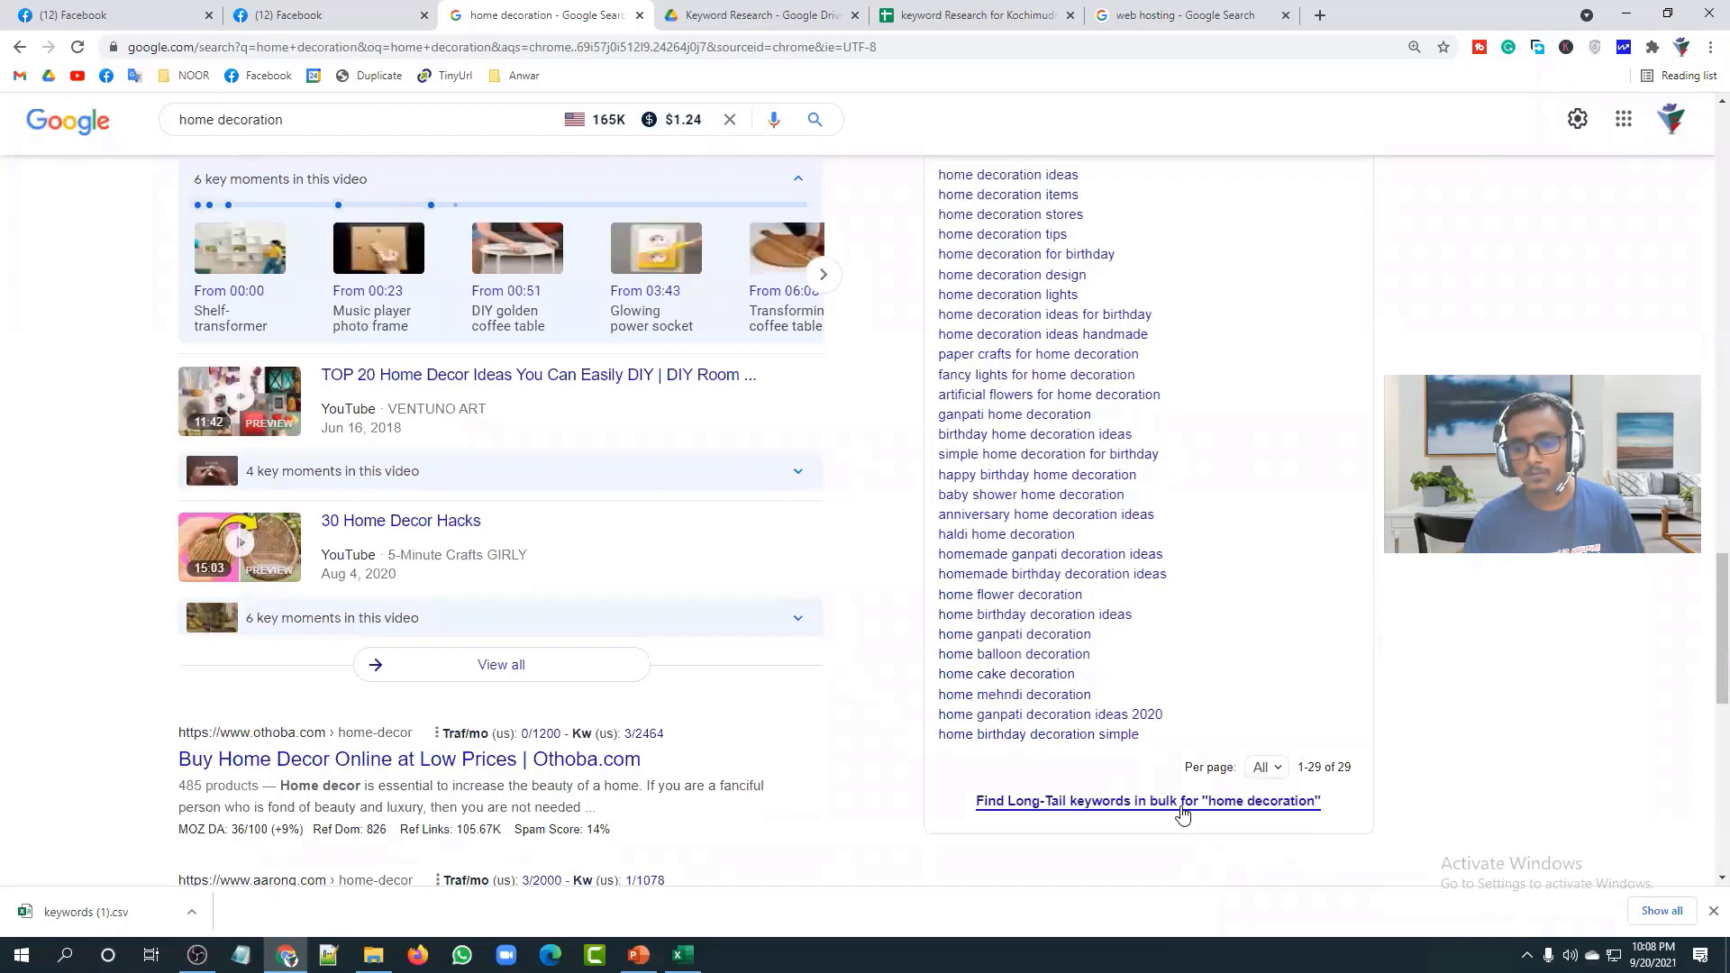
pyautogui.click(1181, 807)
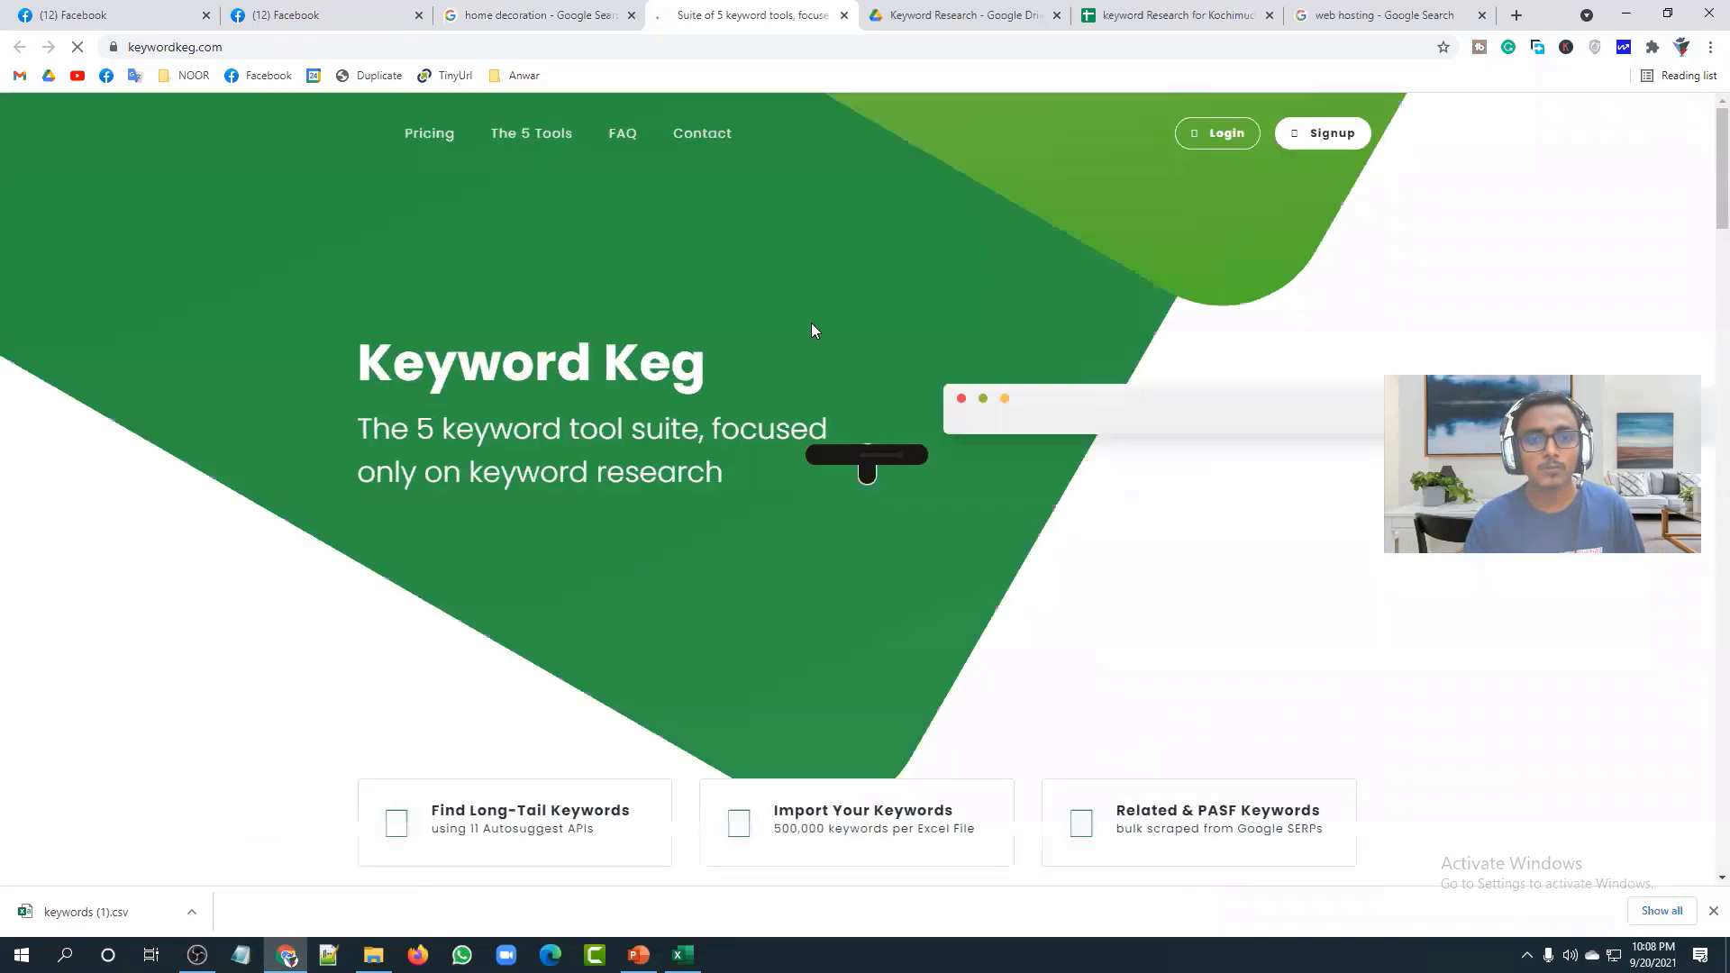
pyautogui.click(844, 22)
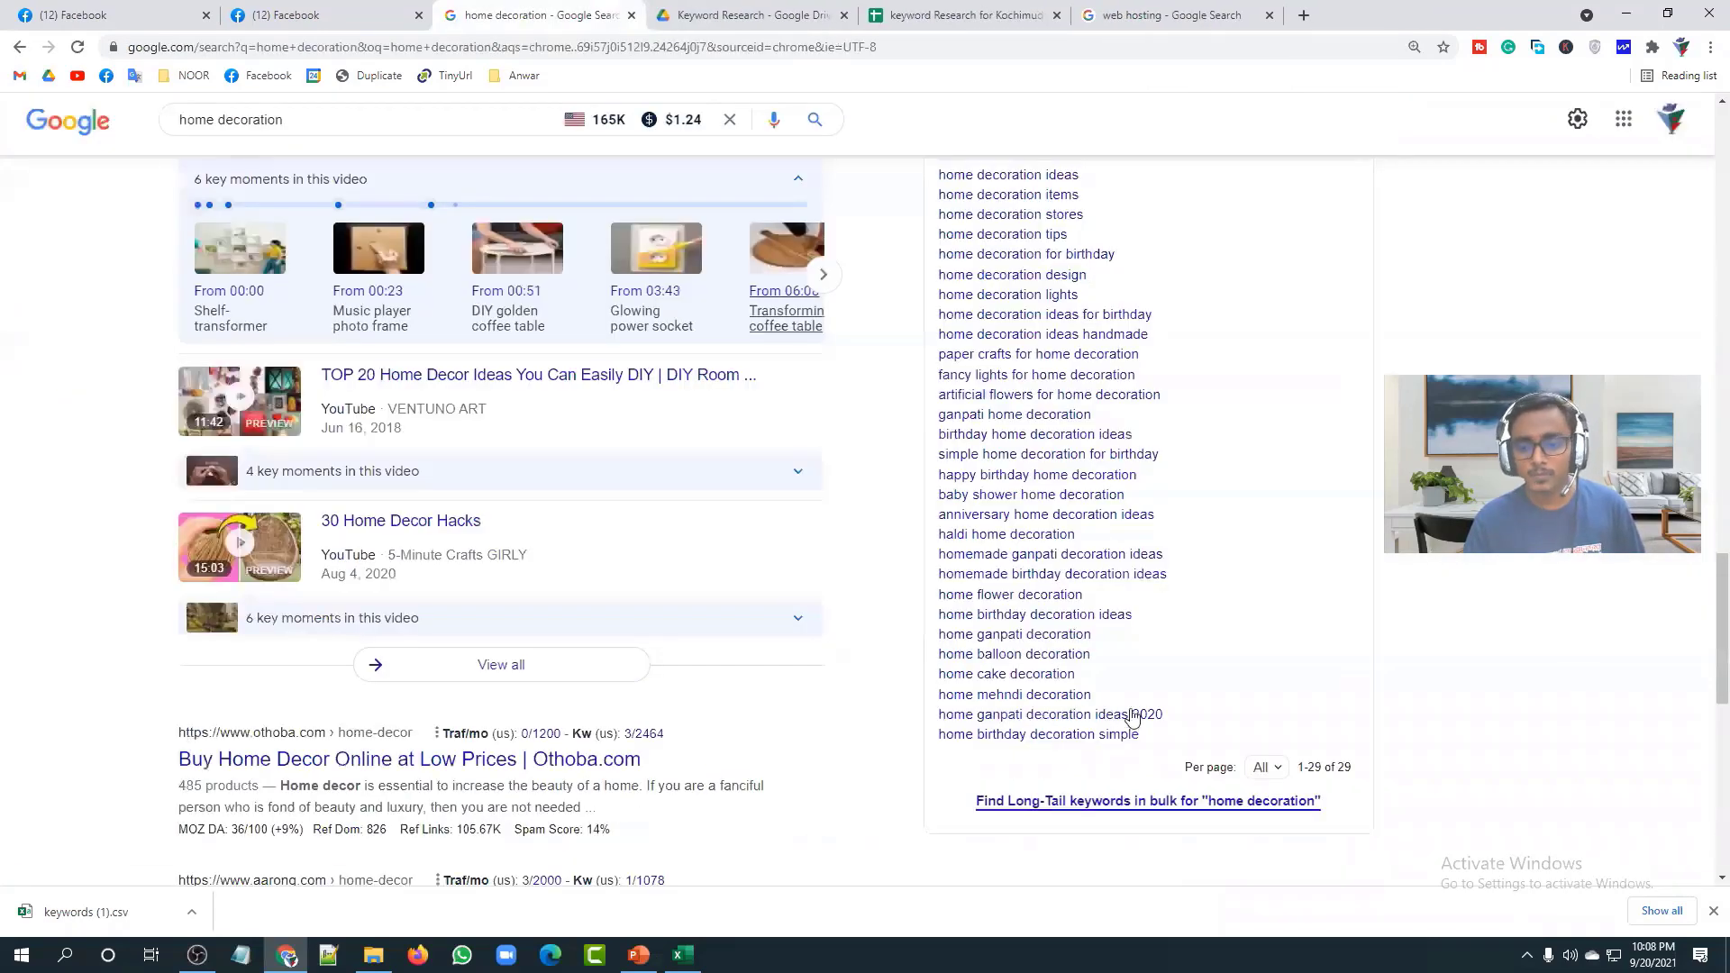
# Step: Try showing 5 and 20 long-tail keywords per page, and return the list to All
pyautogui.click(1283, 775)
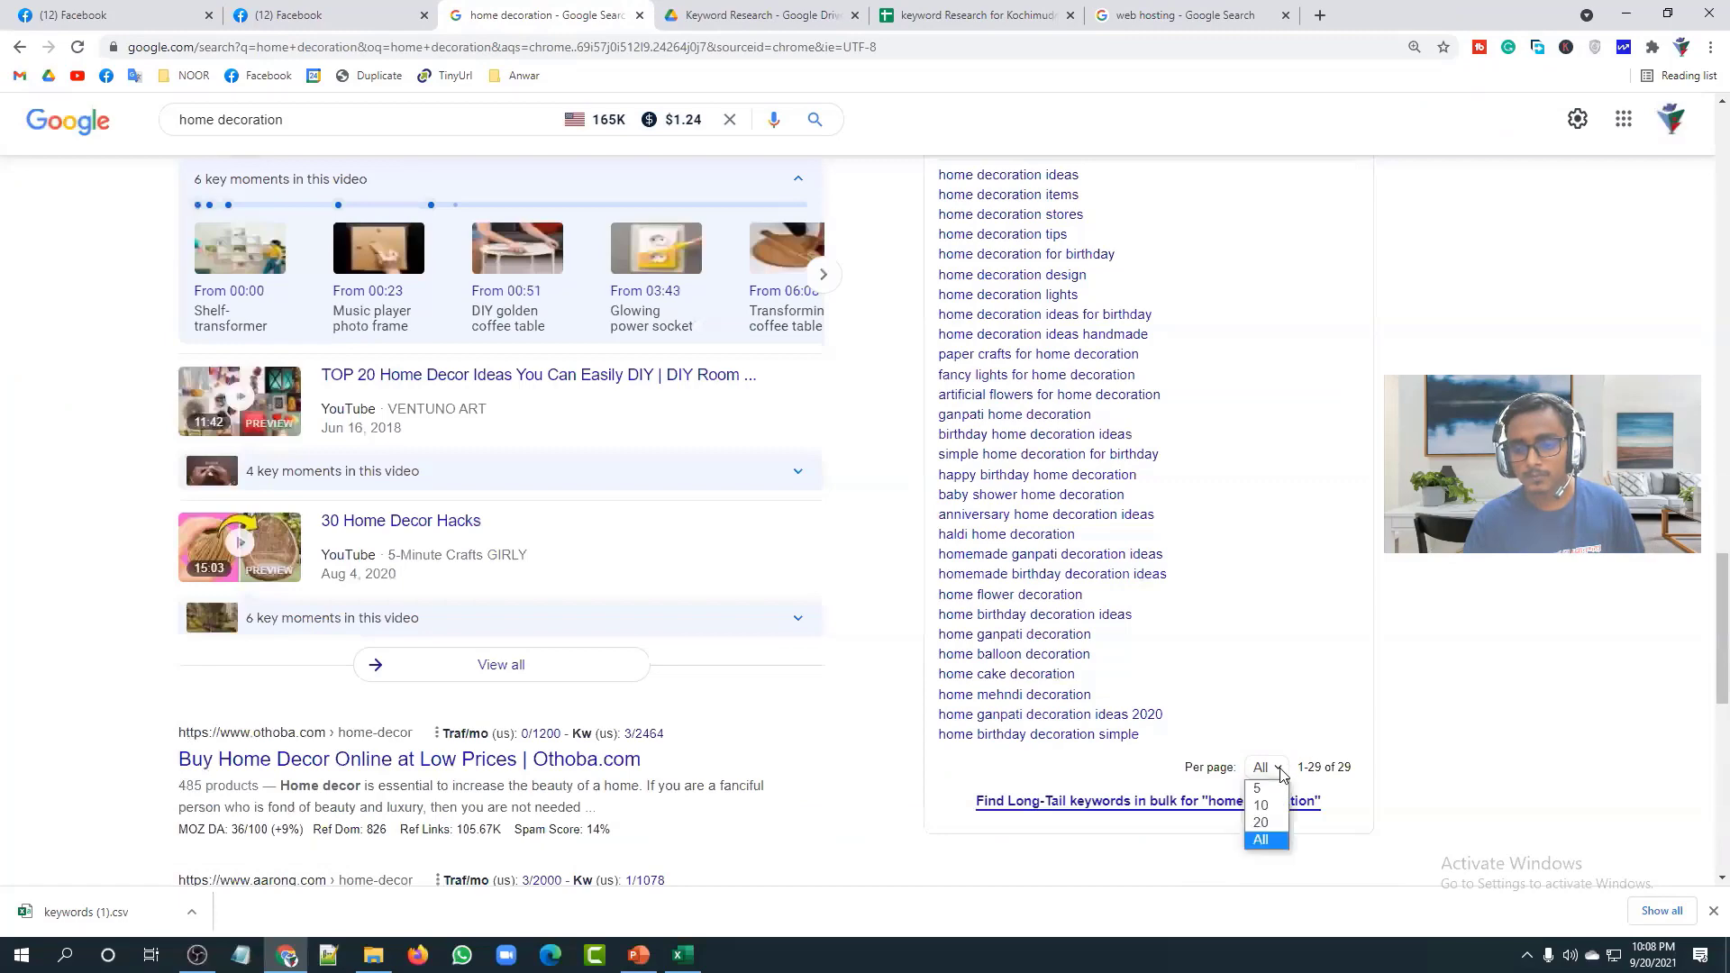
pyautogui.click(1266, 802)
pyautogui.scroll(3, 1185, 513)
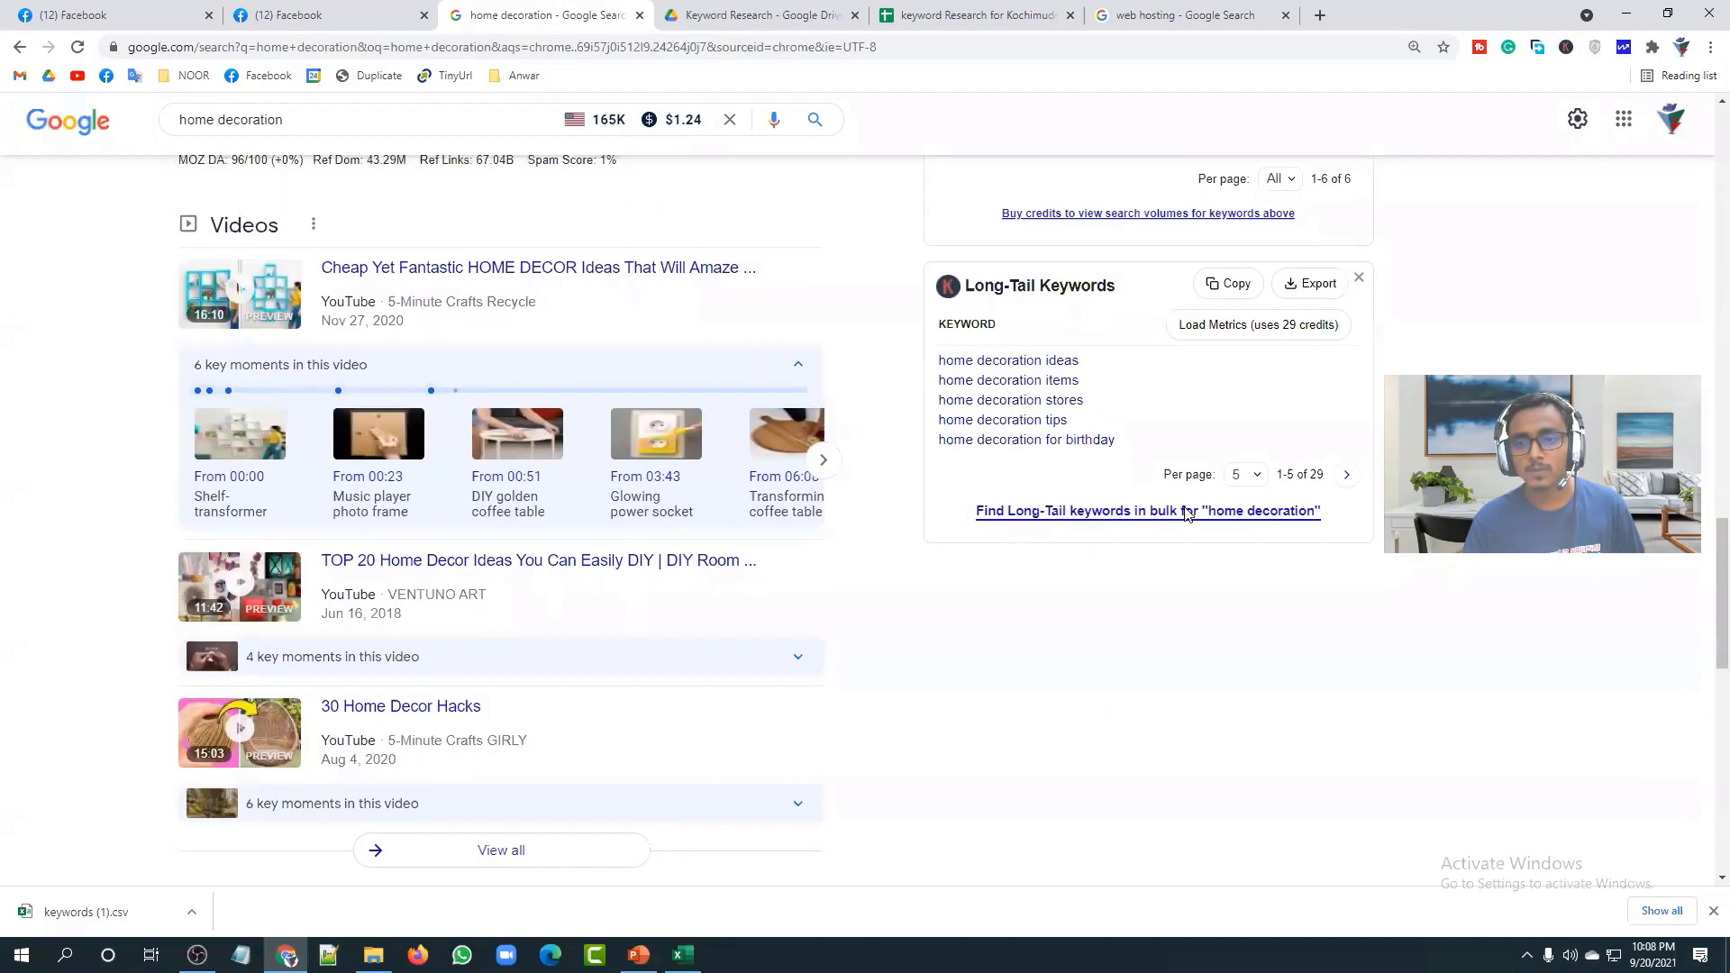
pyautogui.click(1260, 560)
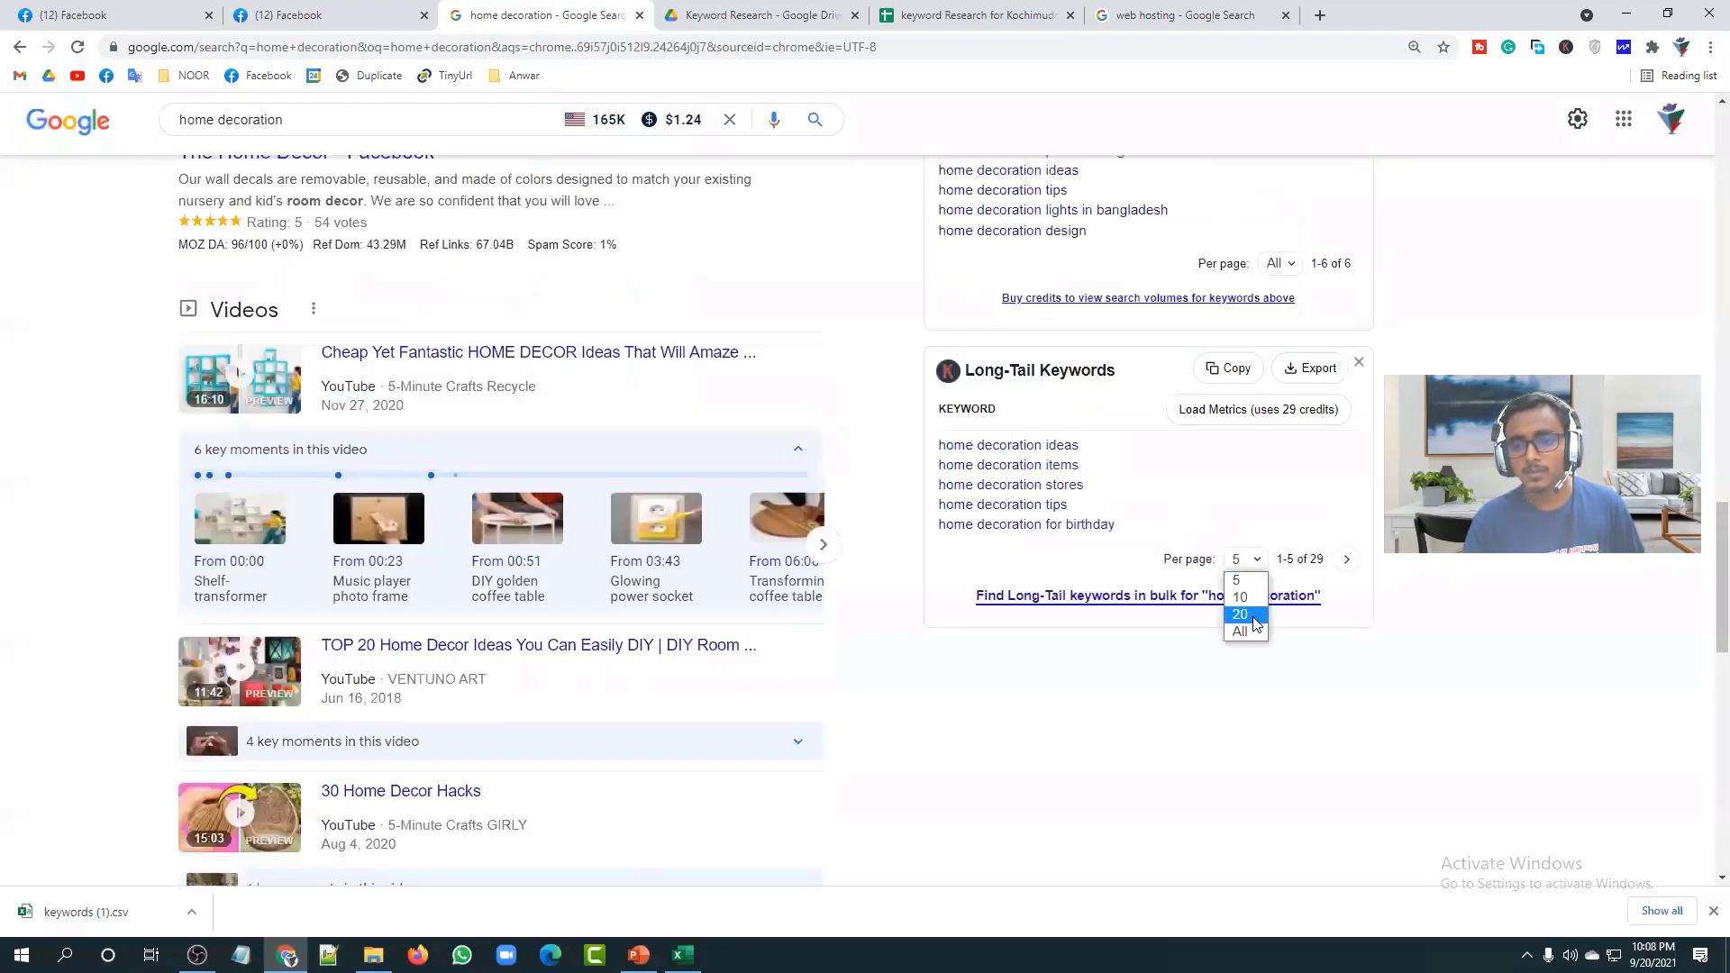
pyautogui.click(1239, 613)
pyautogui.scroll(-2, 1186, 586)
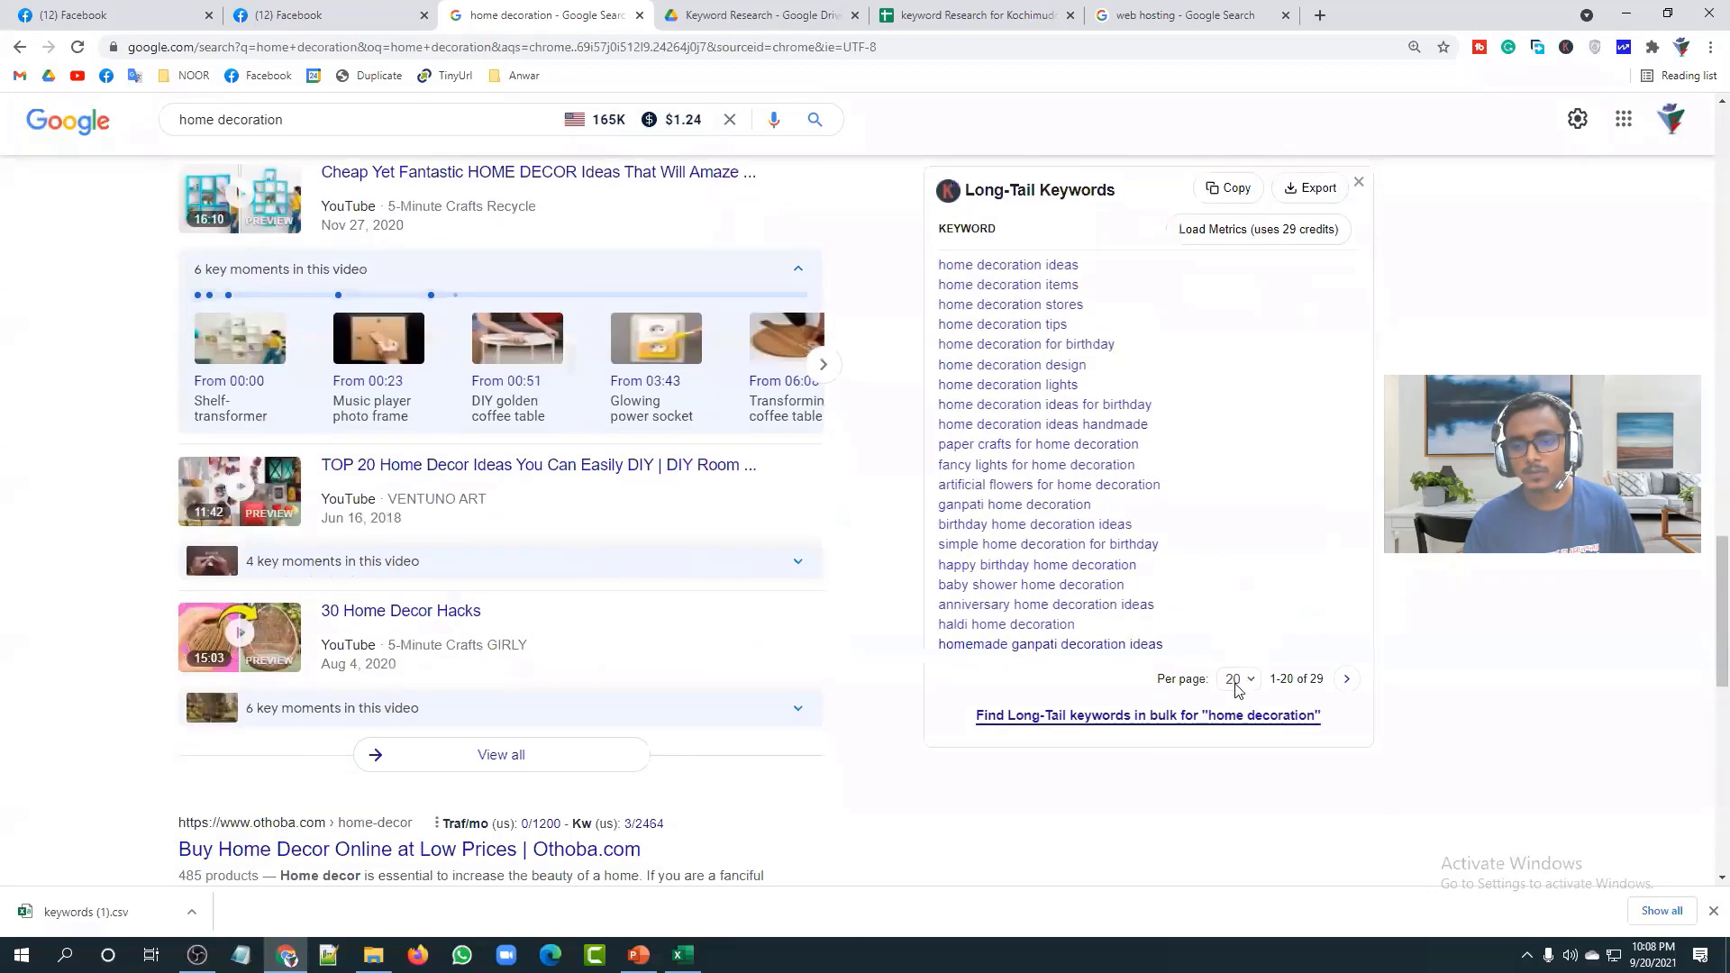
pyautogui.click(1238, 678)
pyautogui.click(1238, 751)
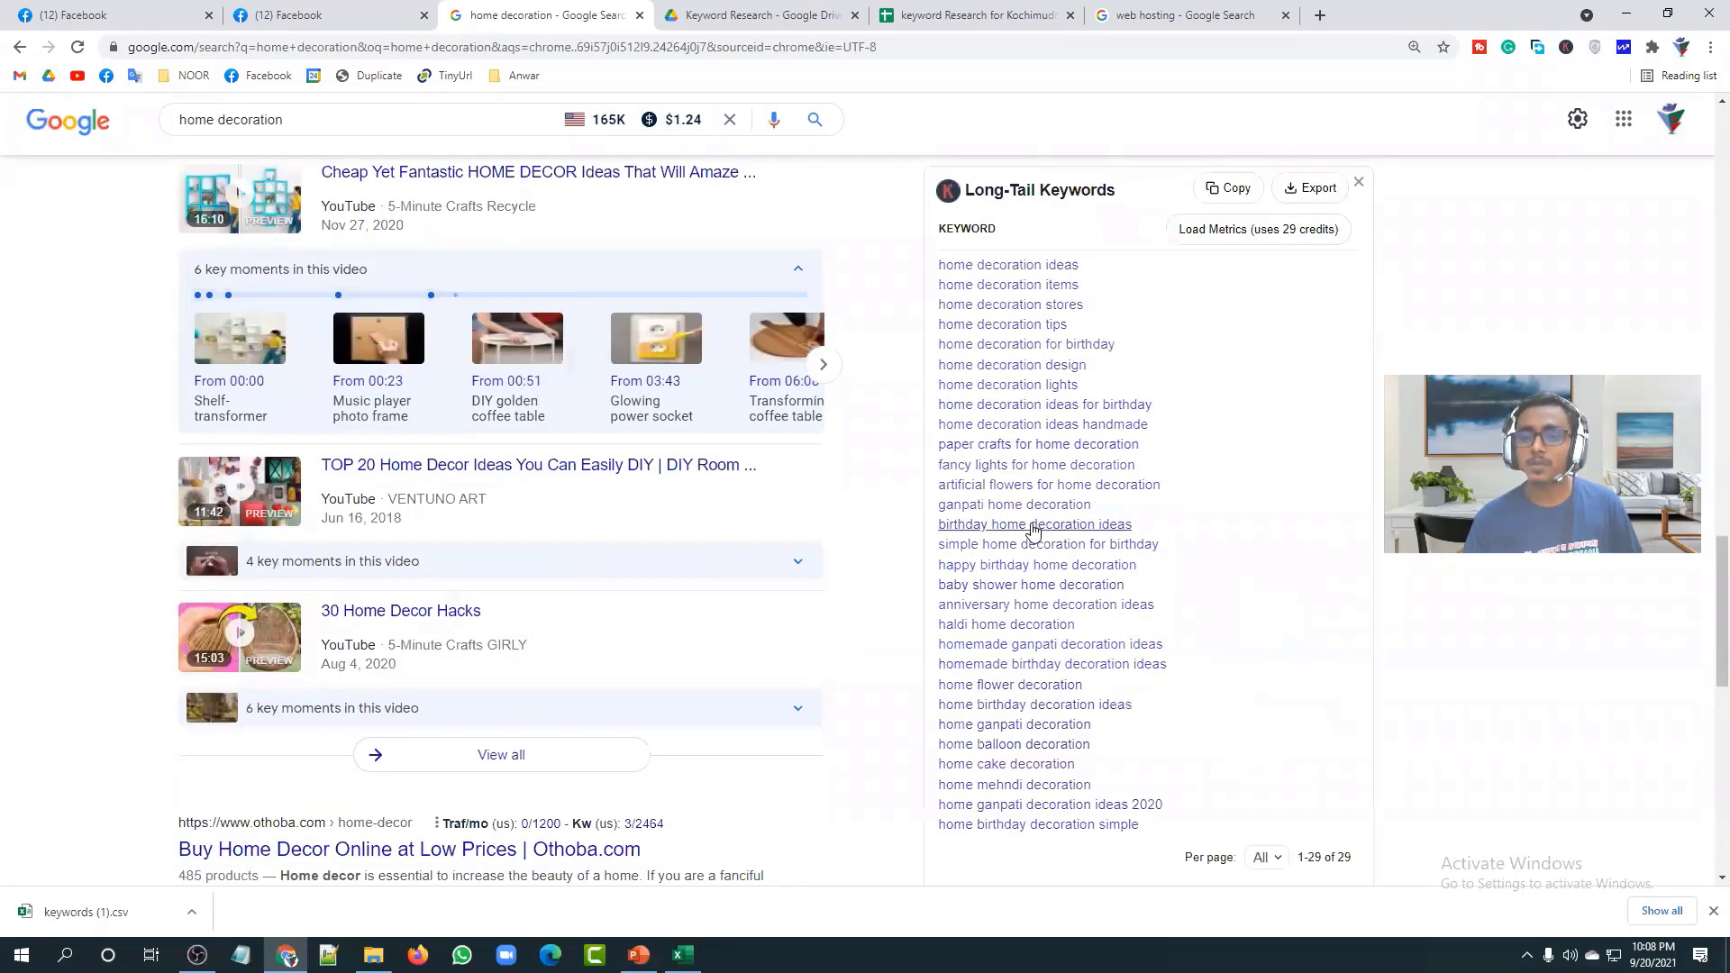
# Step: Look over the Long-Tail Keywords list and locate the People Also Search For keywords on the results page
pyautogui.scroll(-3, 1003, 669)
pyautogui.scroll(2, 1002, 669)
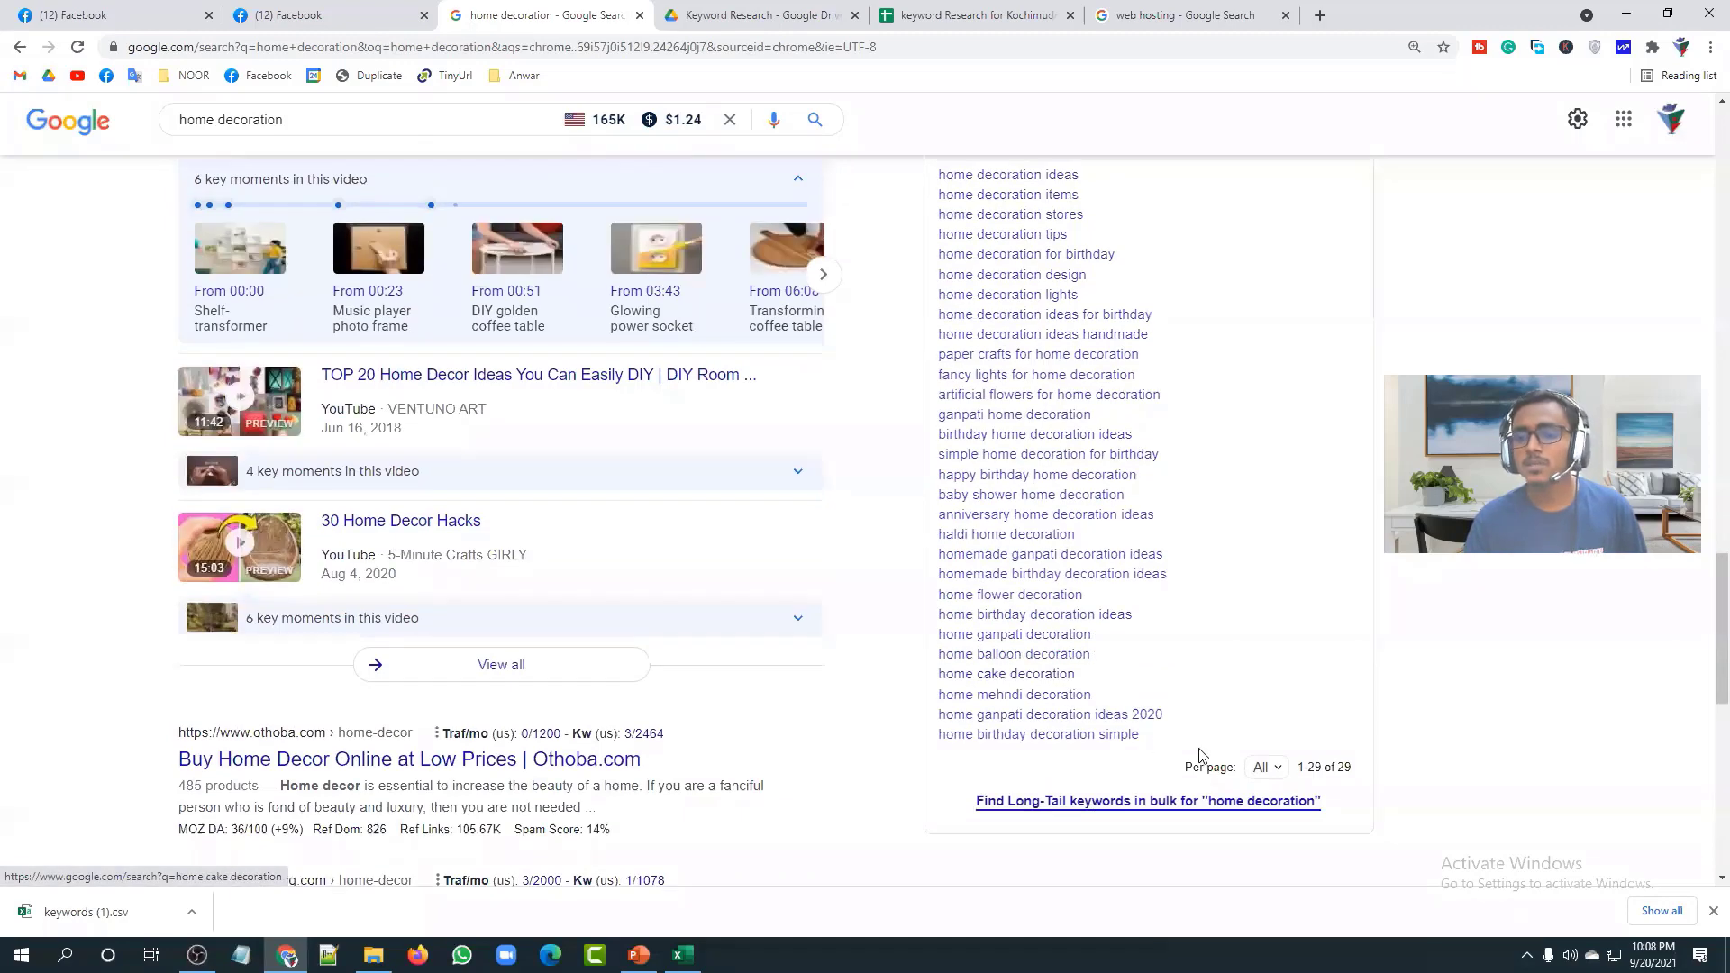
pyautogui.scroll(2, 1100, 383)
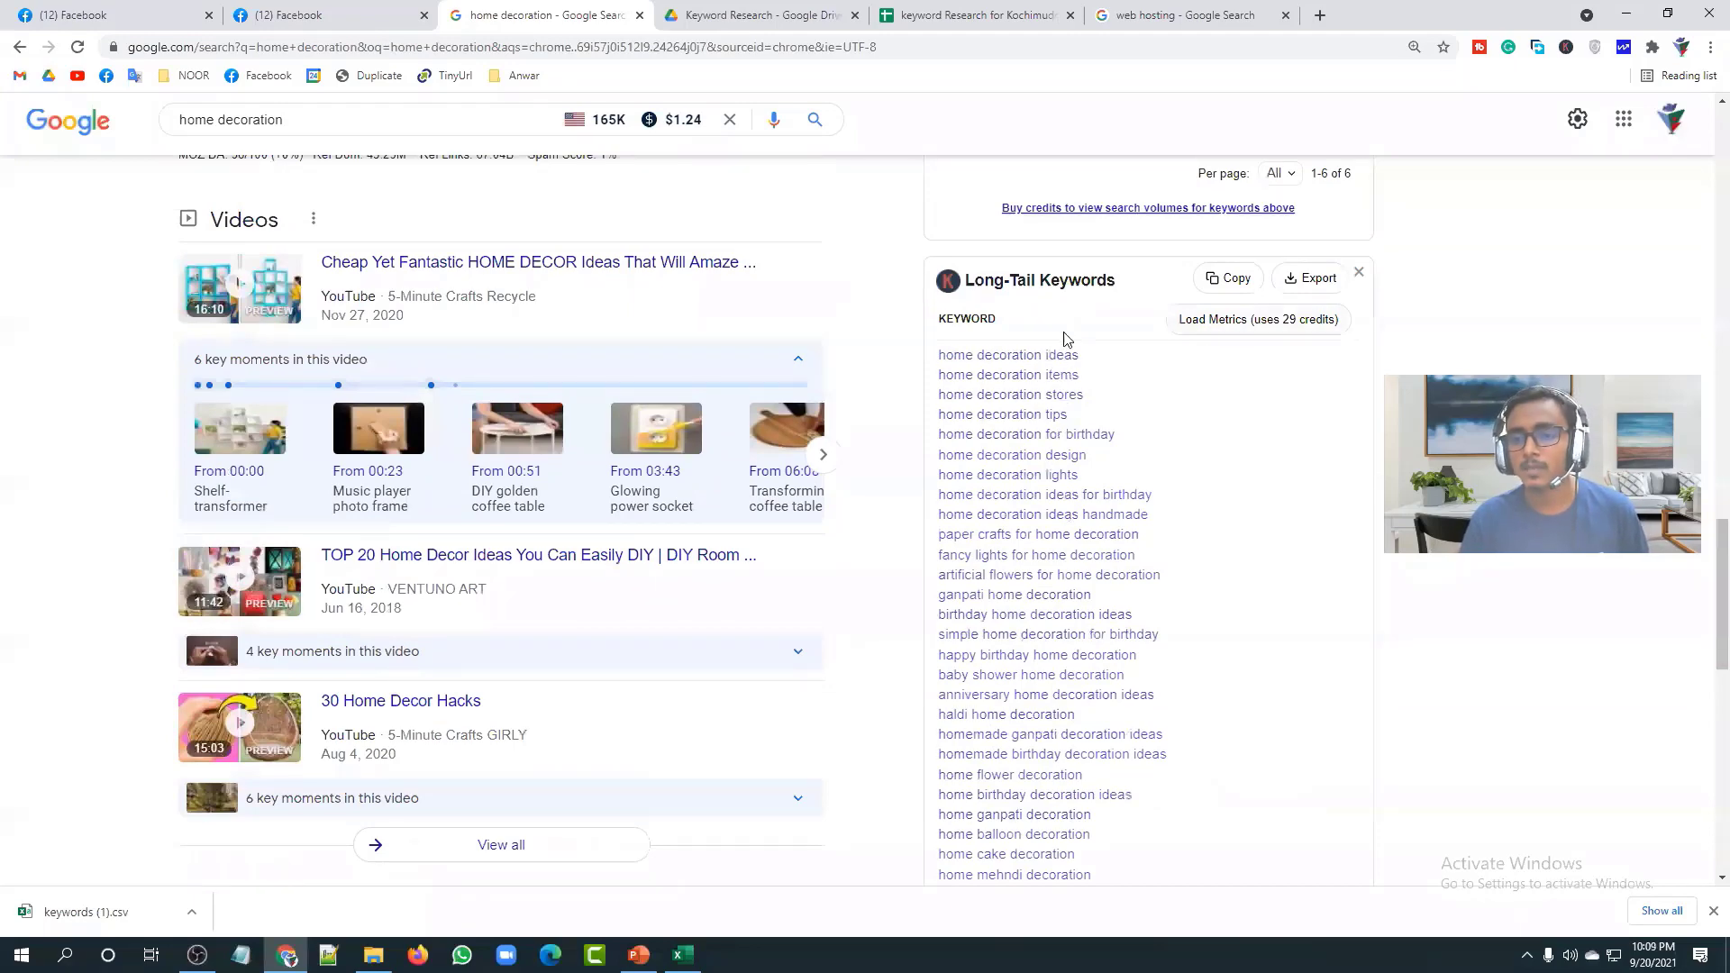
pyautogui.scroll(4, 1036, 378)
pyautogui.scroll(1, 1012, 400)
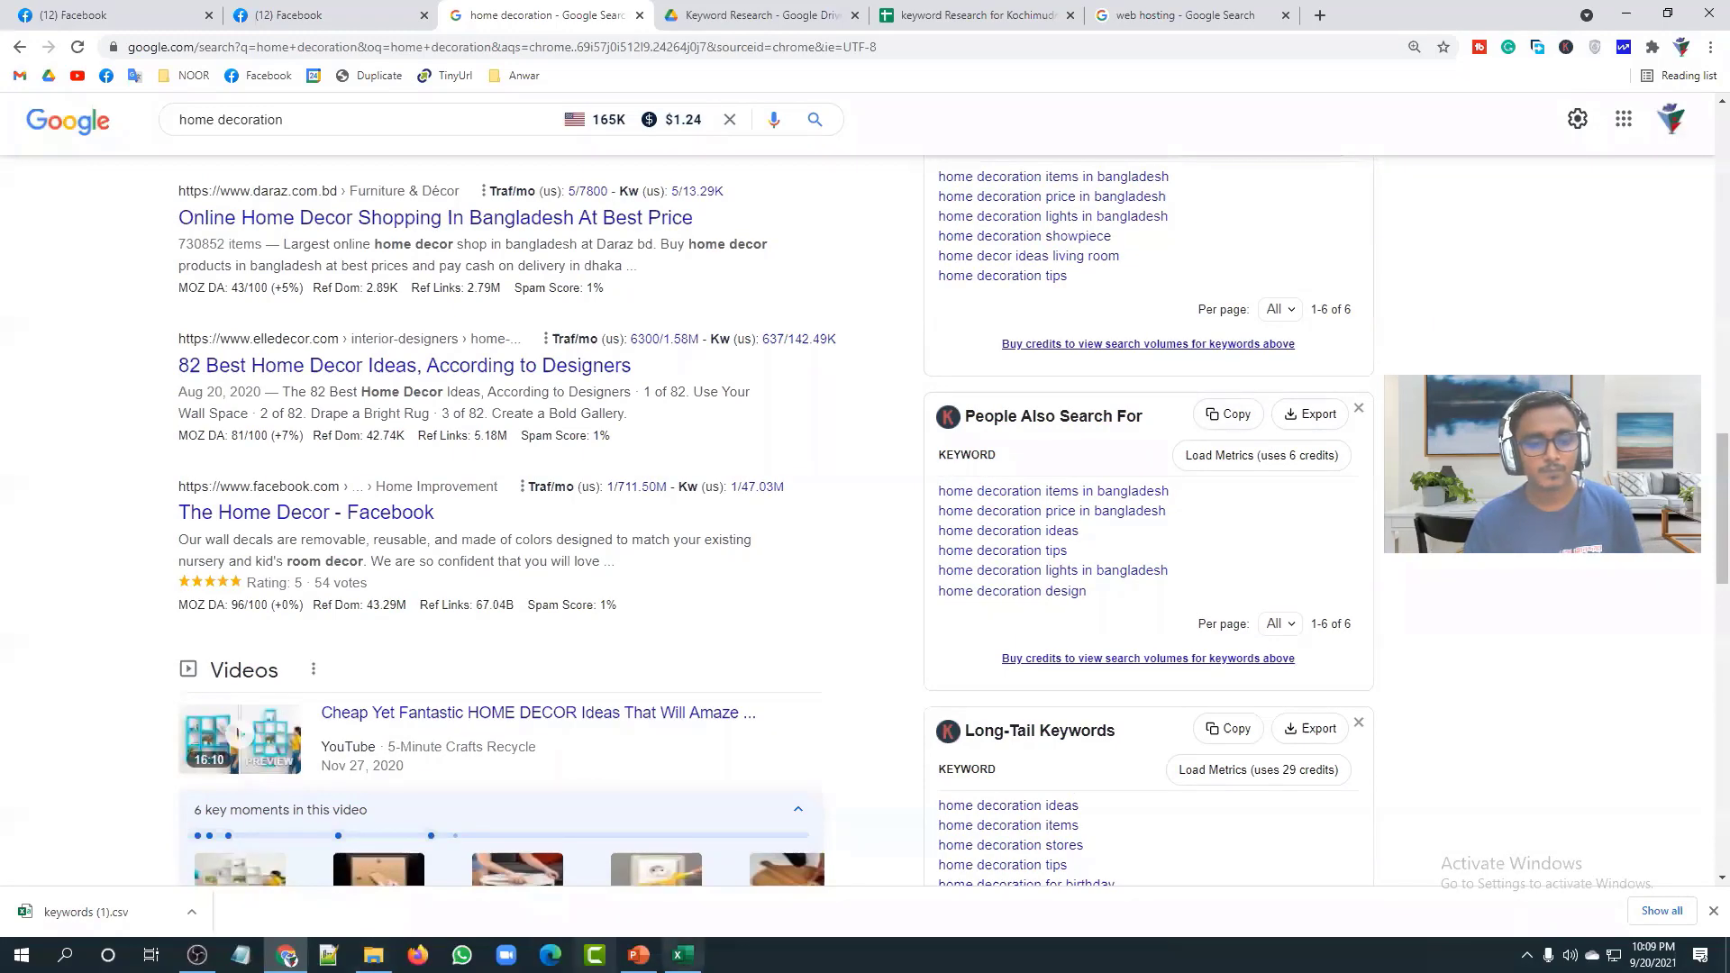
# Step: Switch to Excel and close keywords (1).csv without saving the changes
pyautogui.click(682, 955)
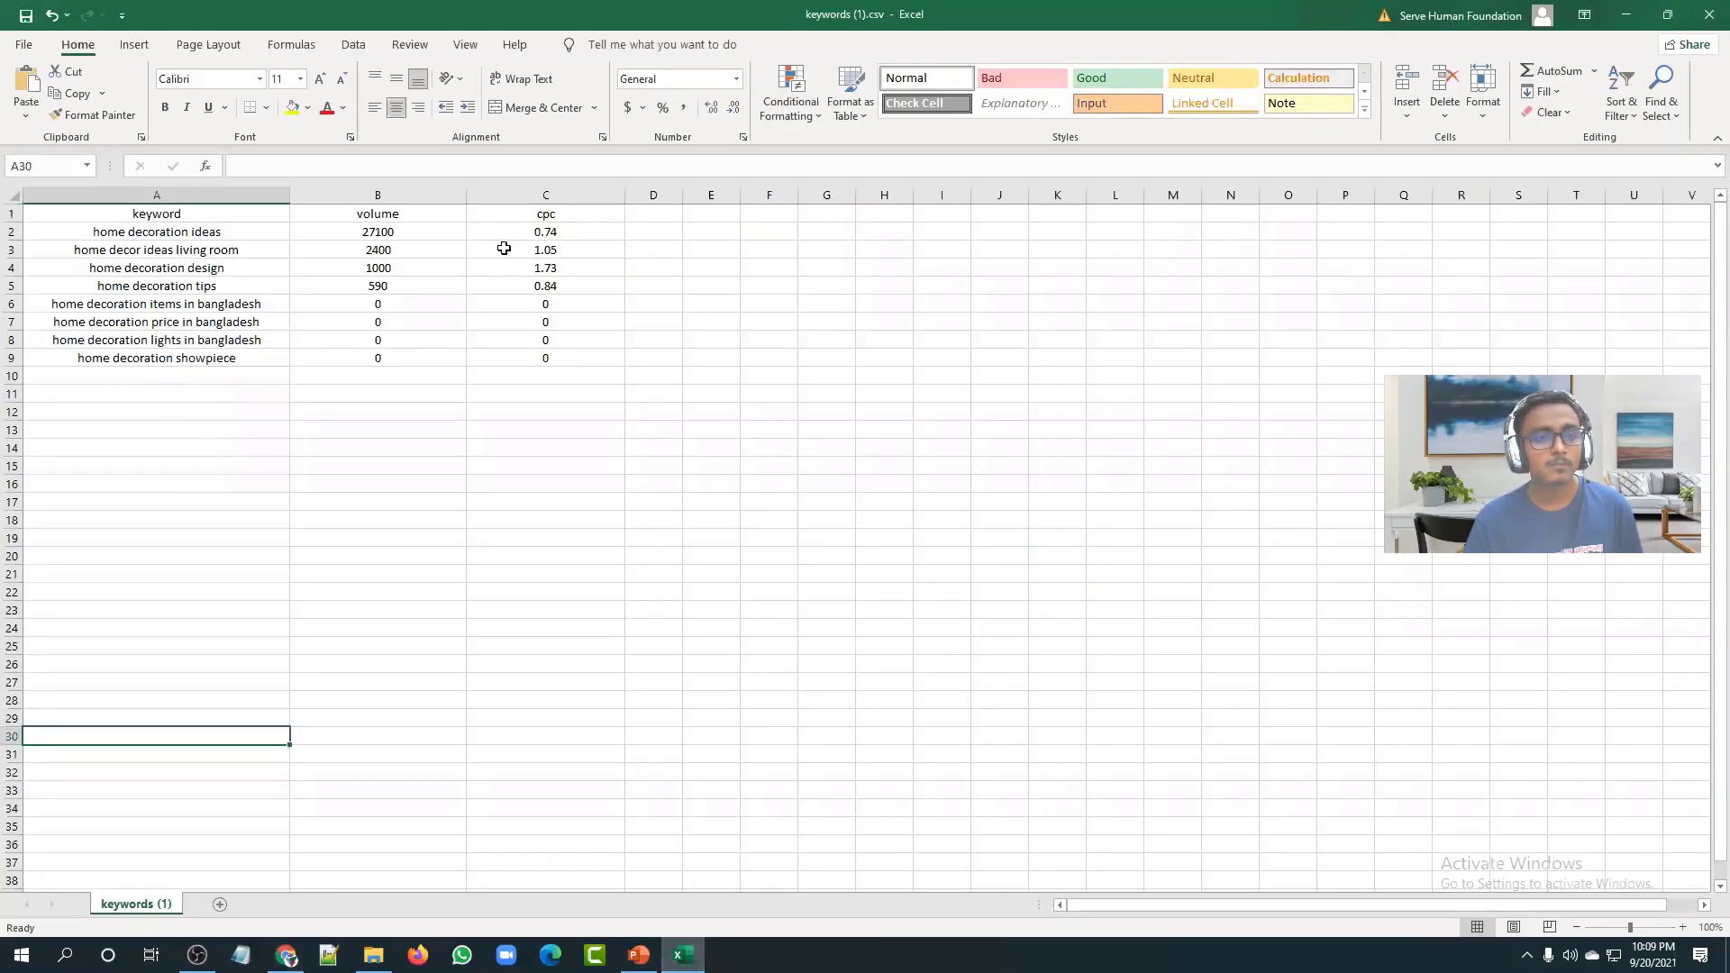
pyautogui.click(1709, 14)
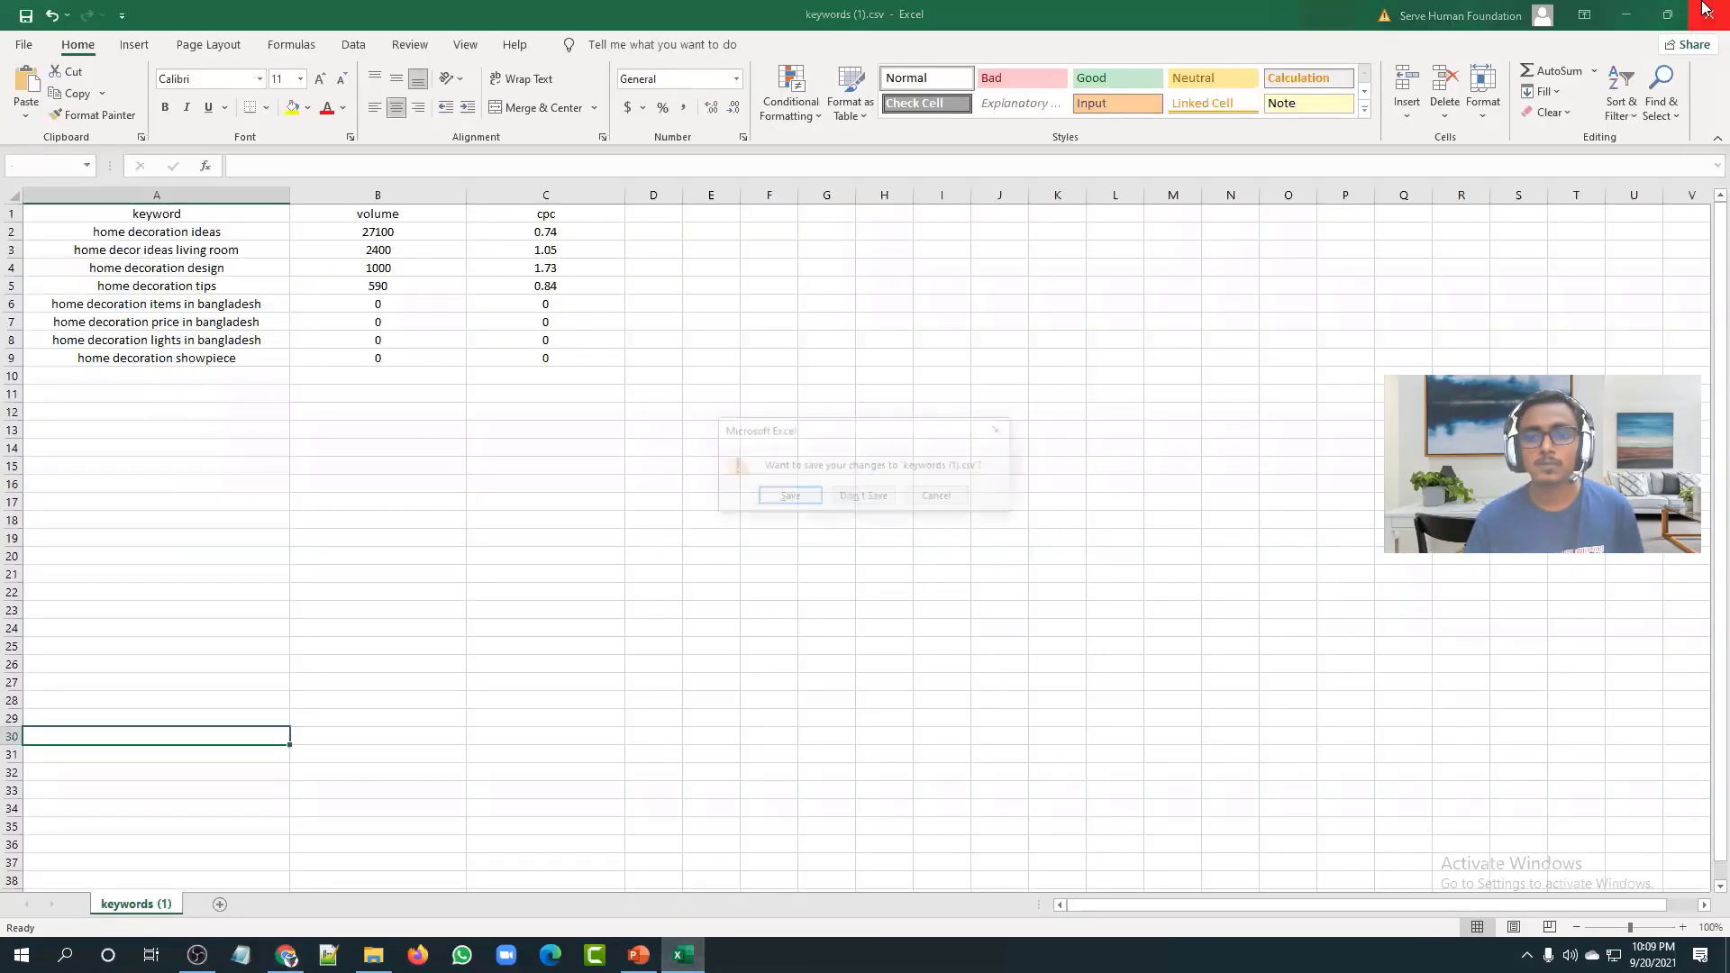
pyautogui.click(870, 495)
# Step: In the keyword Research Google Sheet, paste the People Also Search For keywords from cell B34 downward
pyautogui.click(903, 20)
pyautogui.scroll(-5, 340, 531)
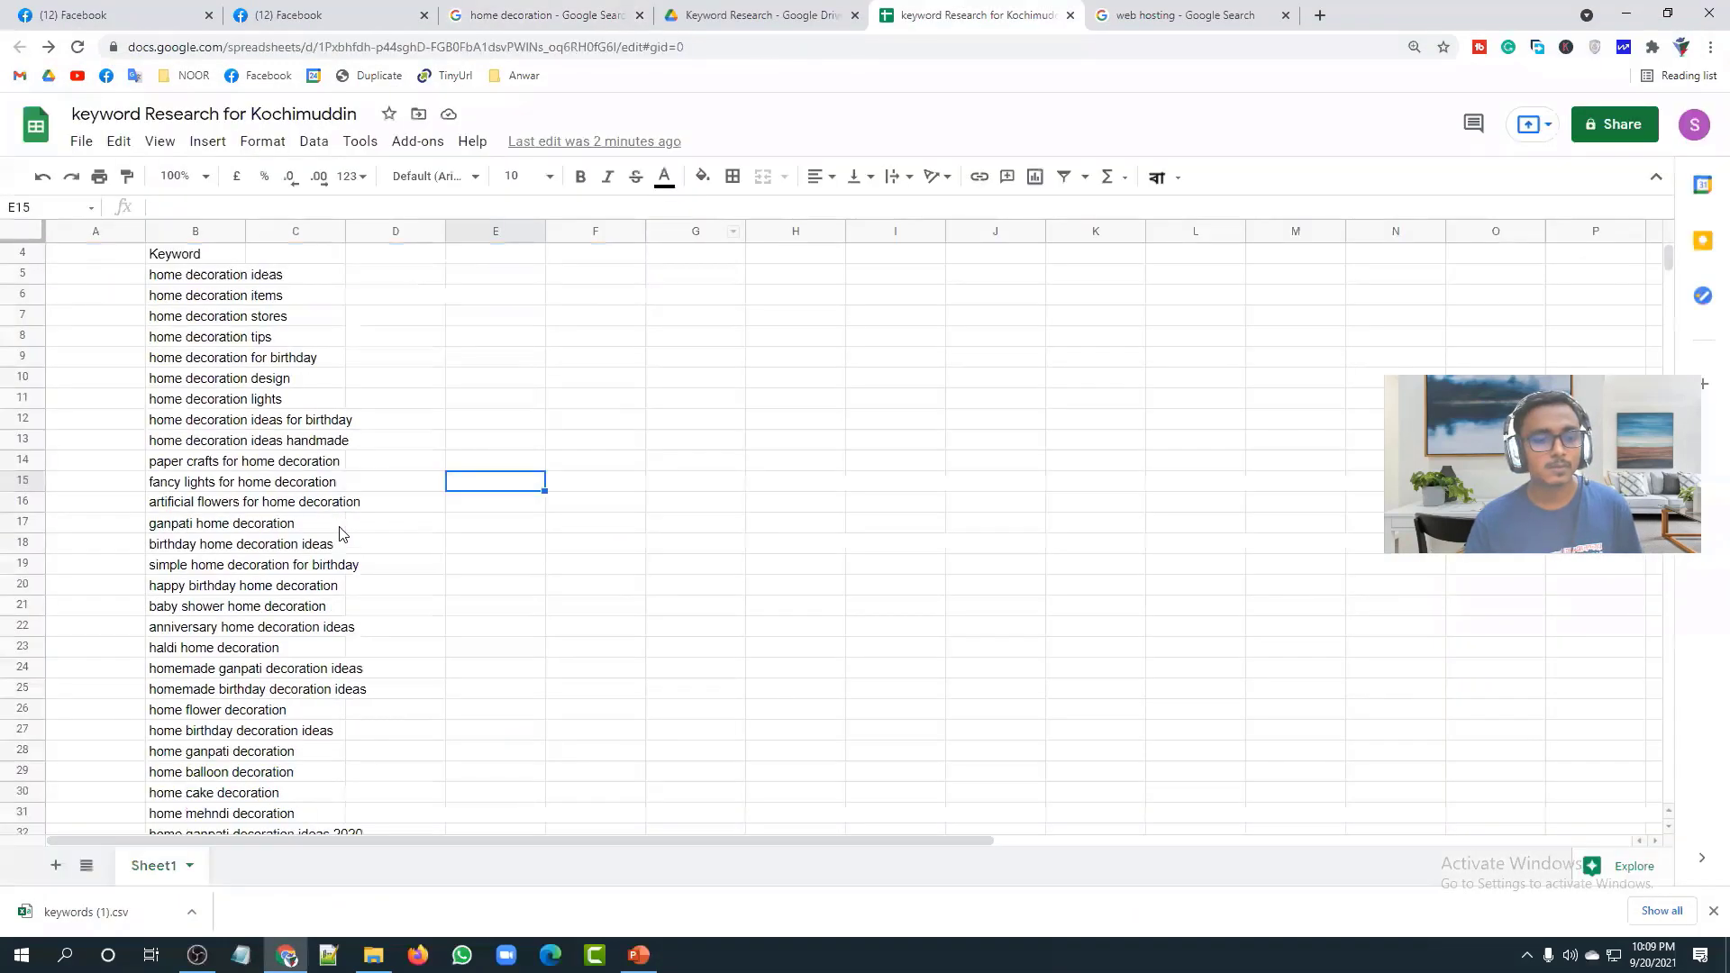
pyautogui.click(160, 448)
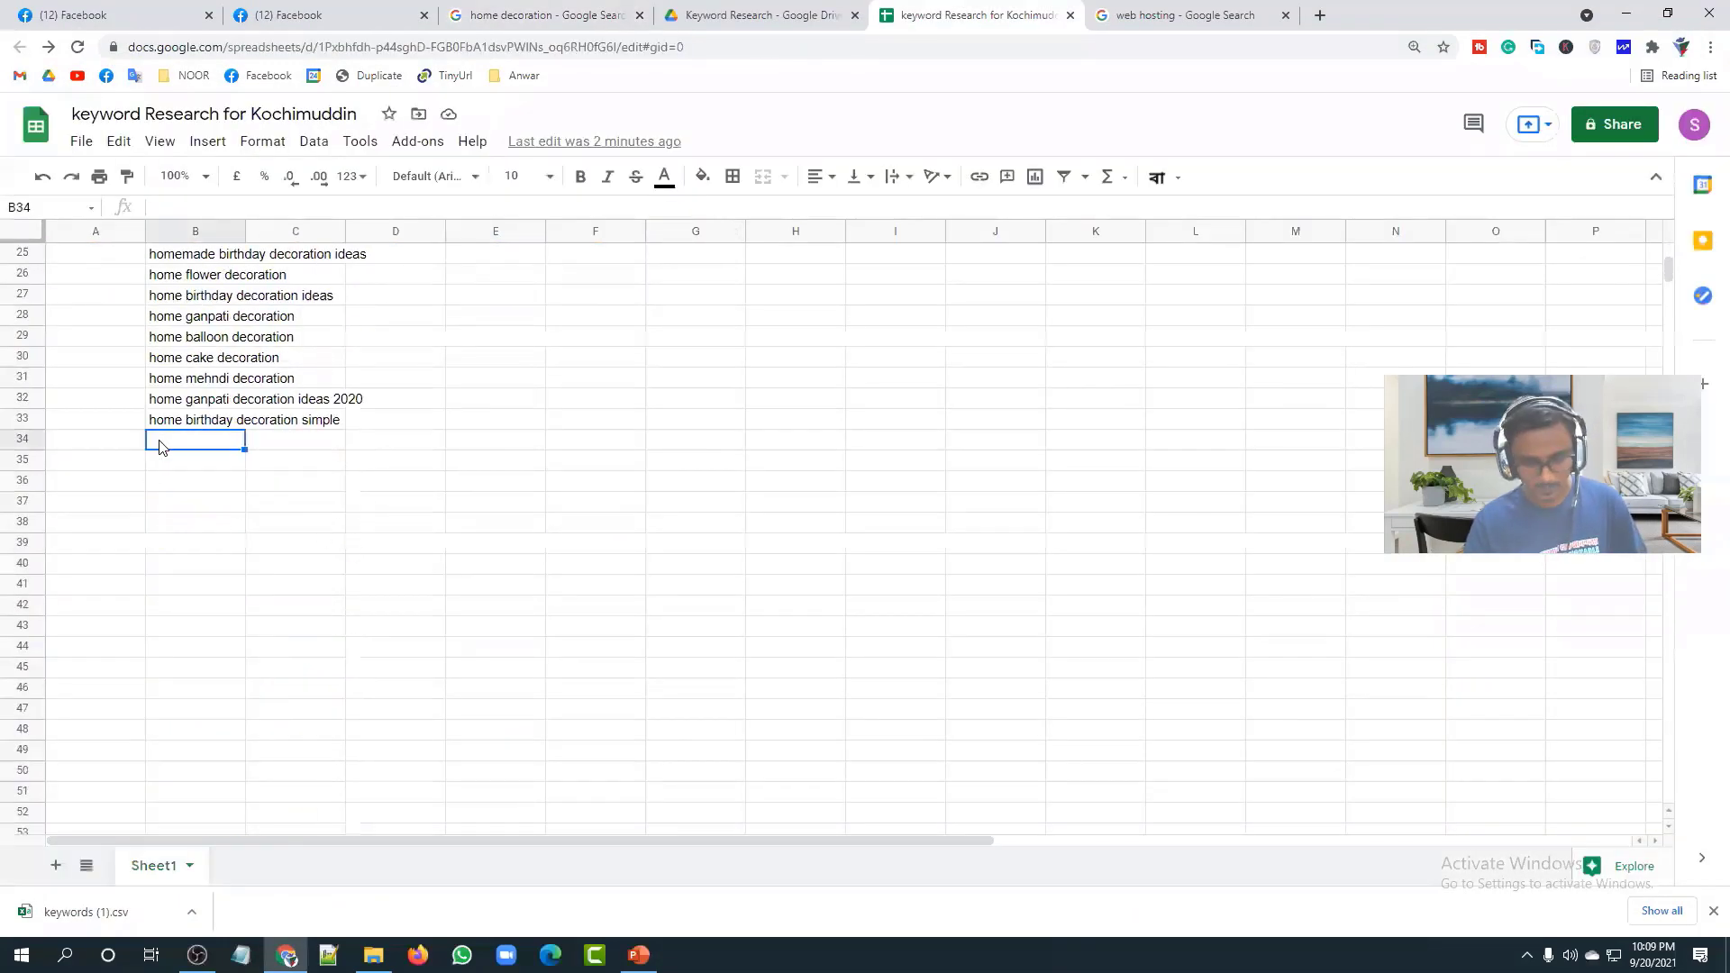
pyautogui.write('Keyword home decoration items in bangladesh home decoration price in bangladesh home decoration ideas home decoration tips home decoration lights in bangladesh home decoration design')
pyautogui.click(425, 651)
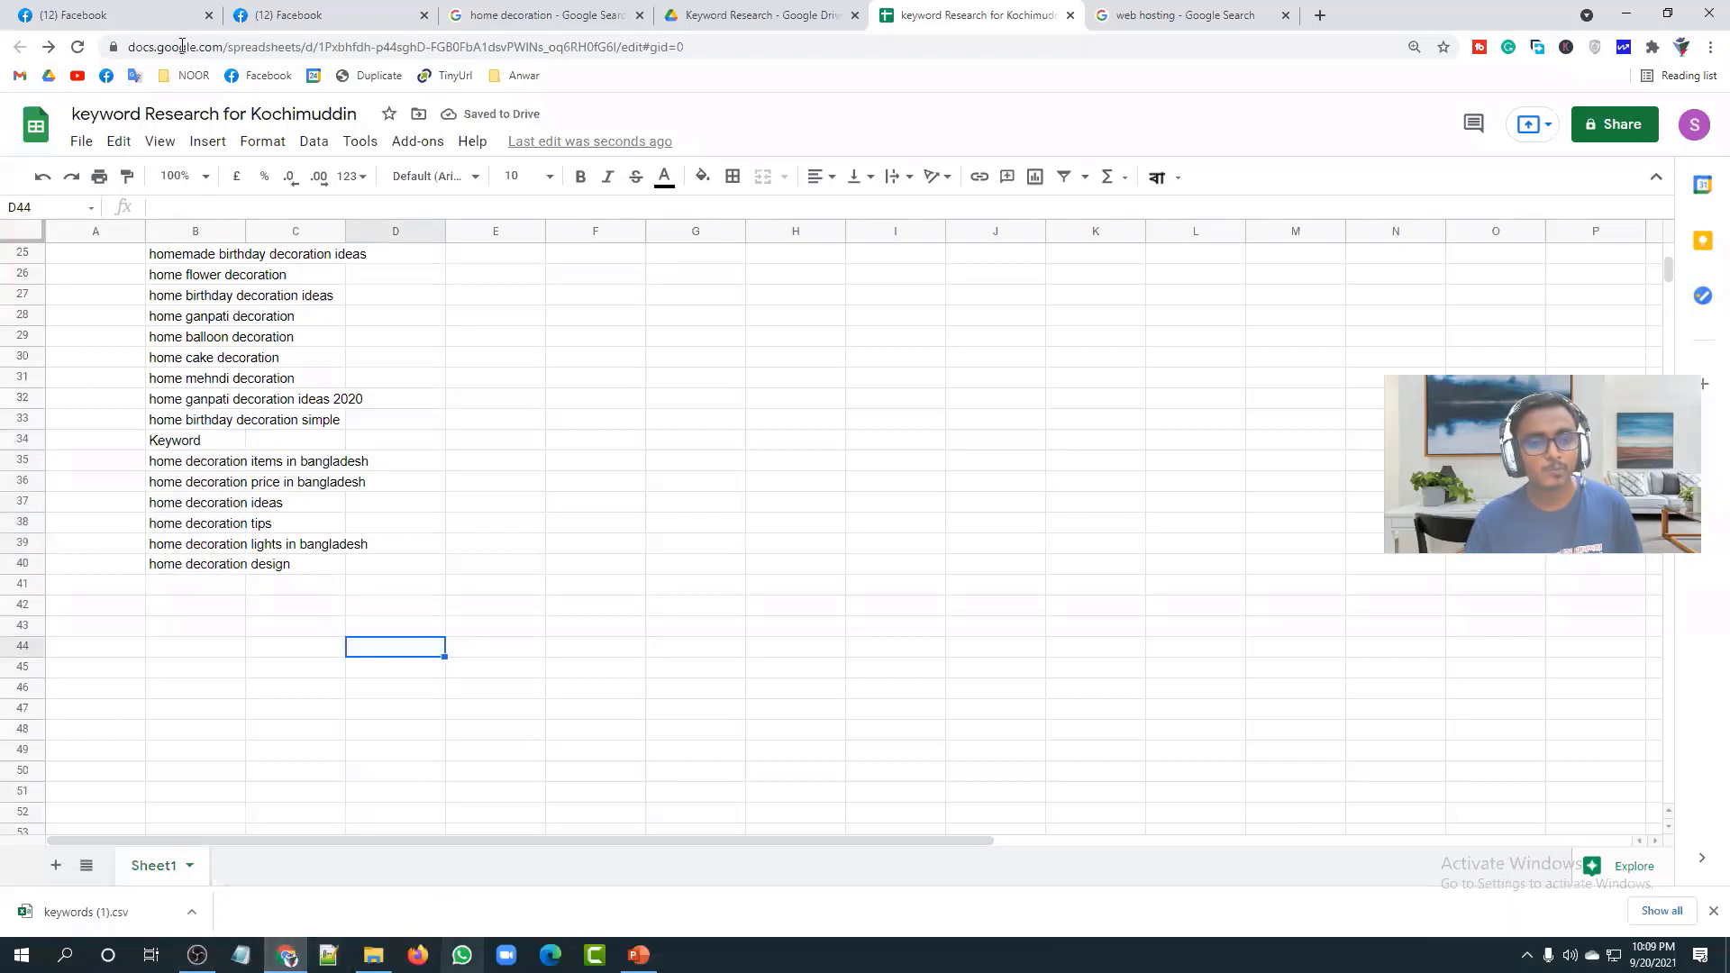
# Step: Copy the Related Keywords list from the home decoration search results and paste it into the sheet from cell B41
pyautogui.click(501, 16)
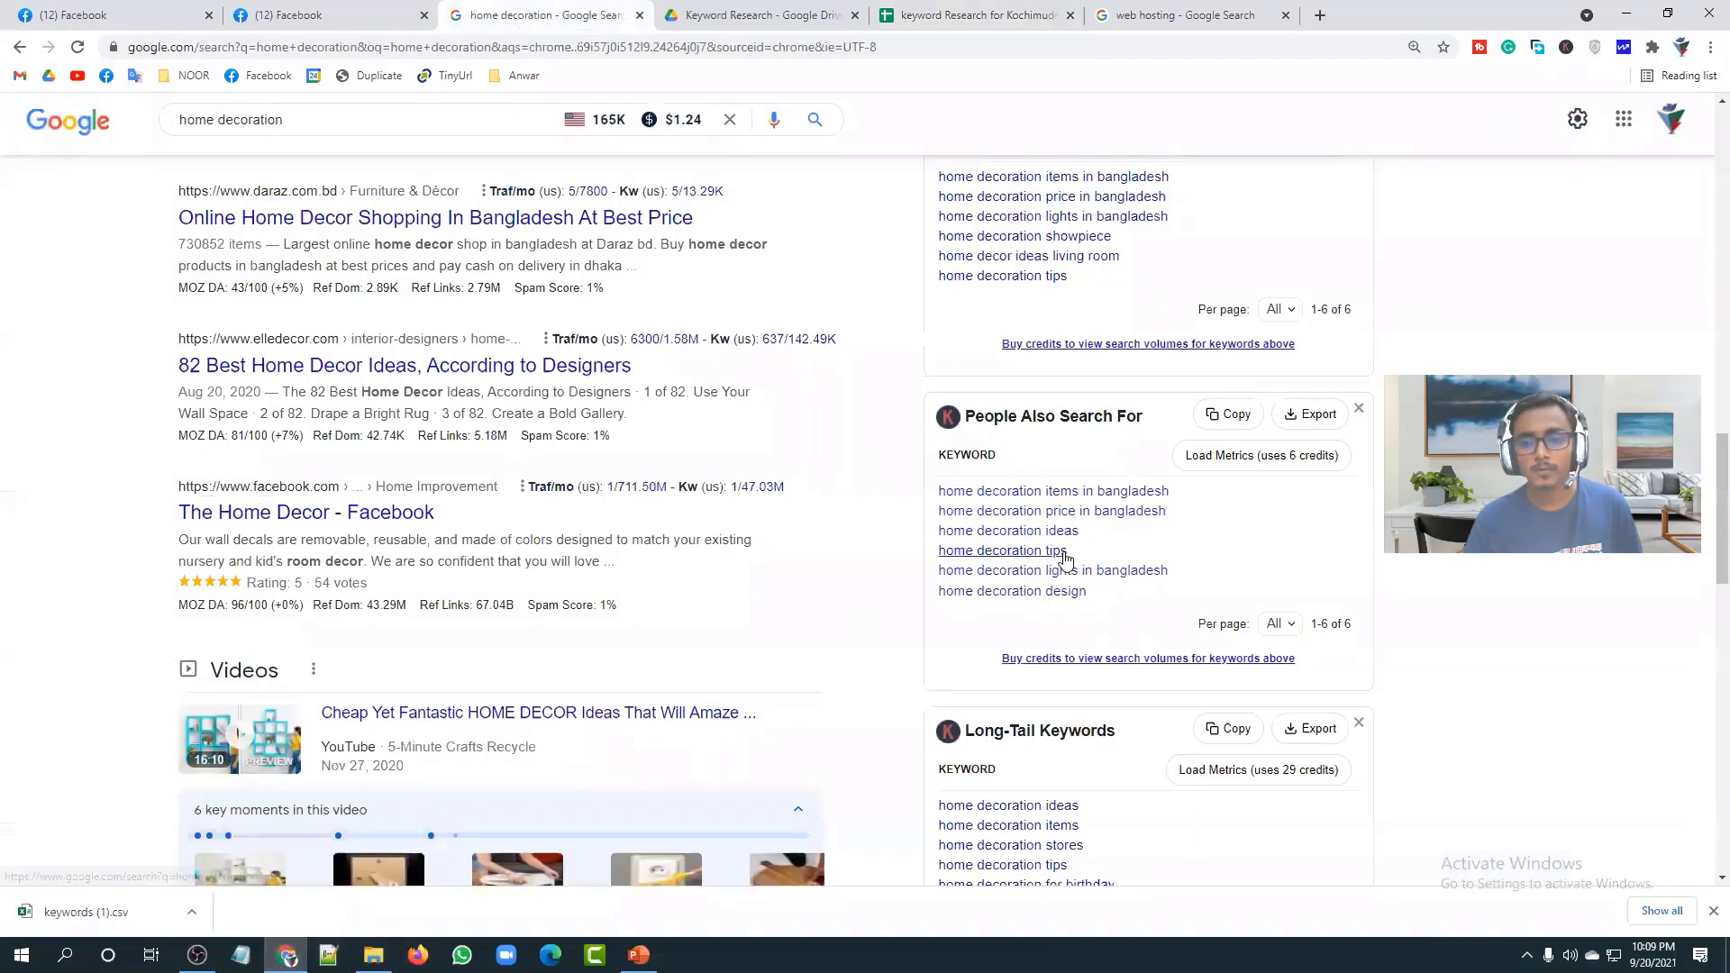
pyautogui.scroll(4, 1064, 559)
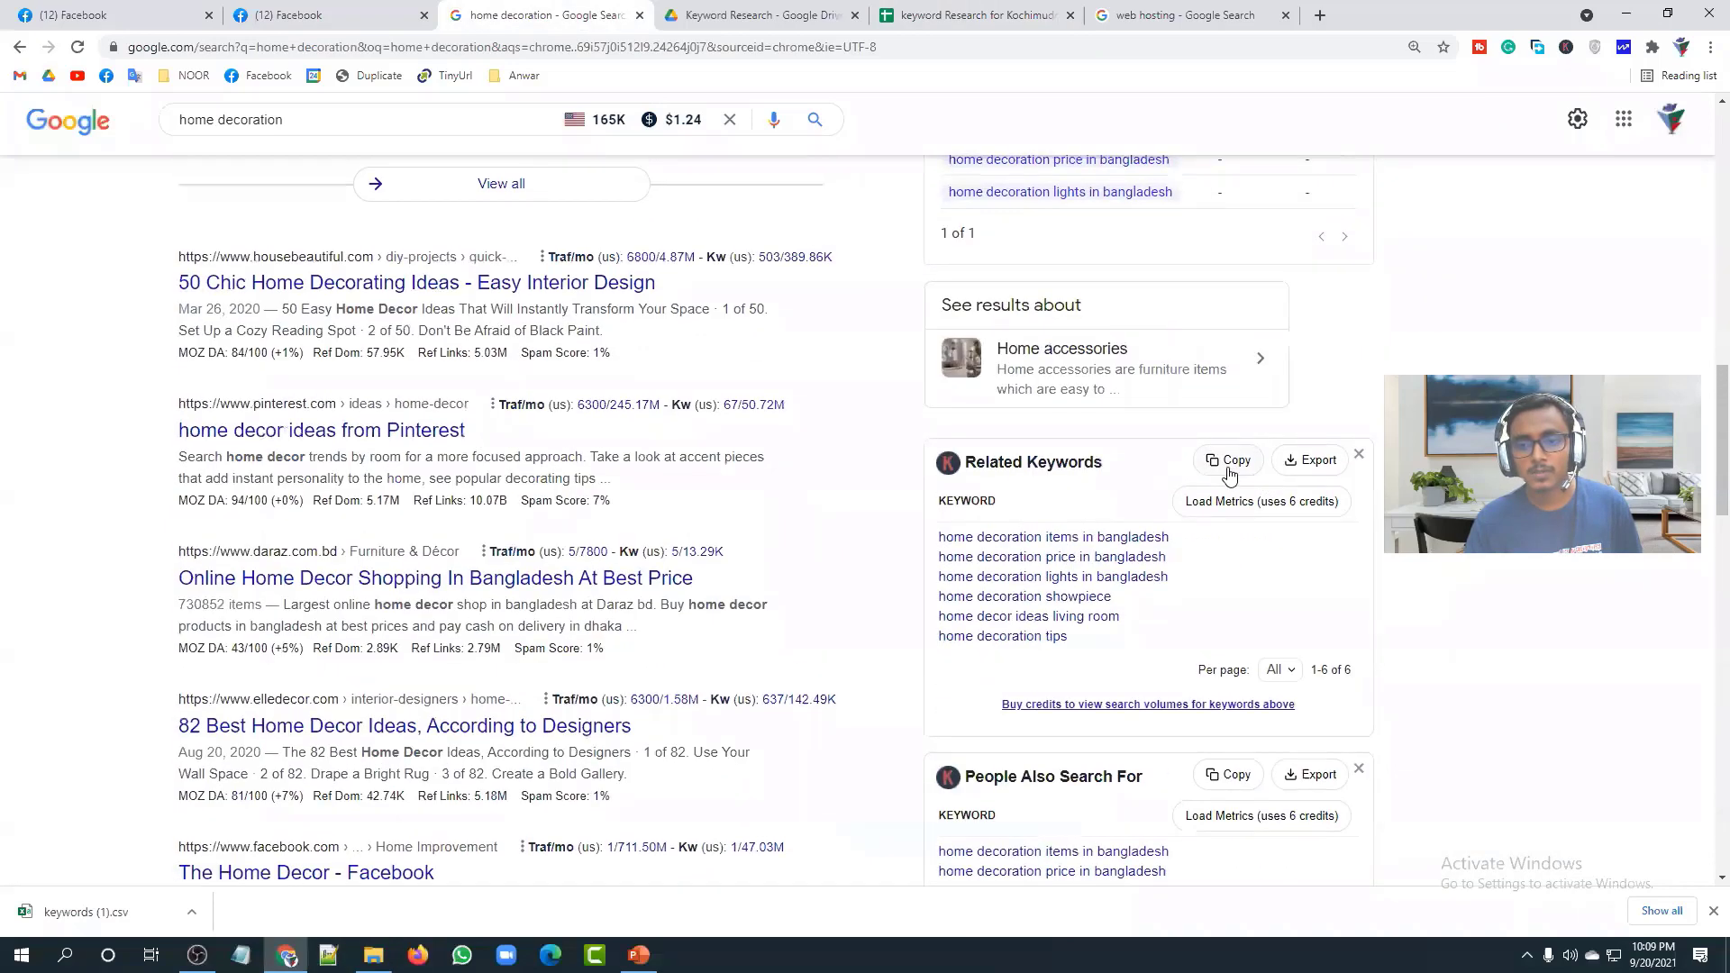
pyautogui.click(1229, 471)
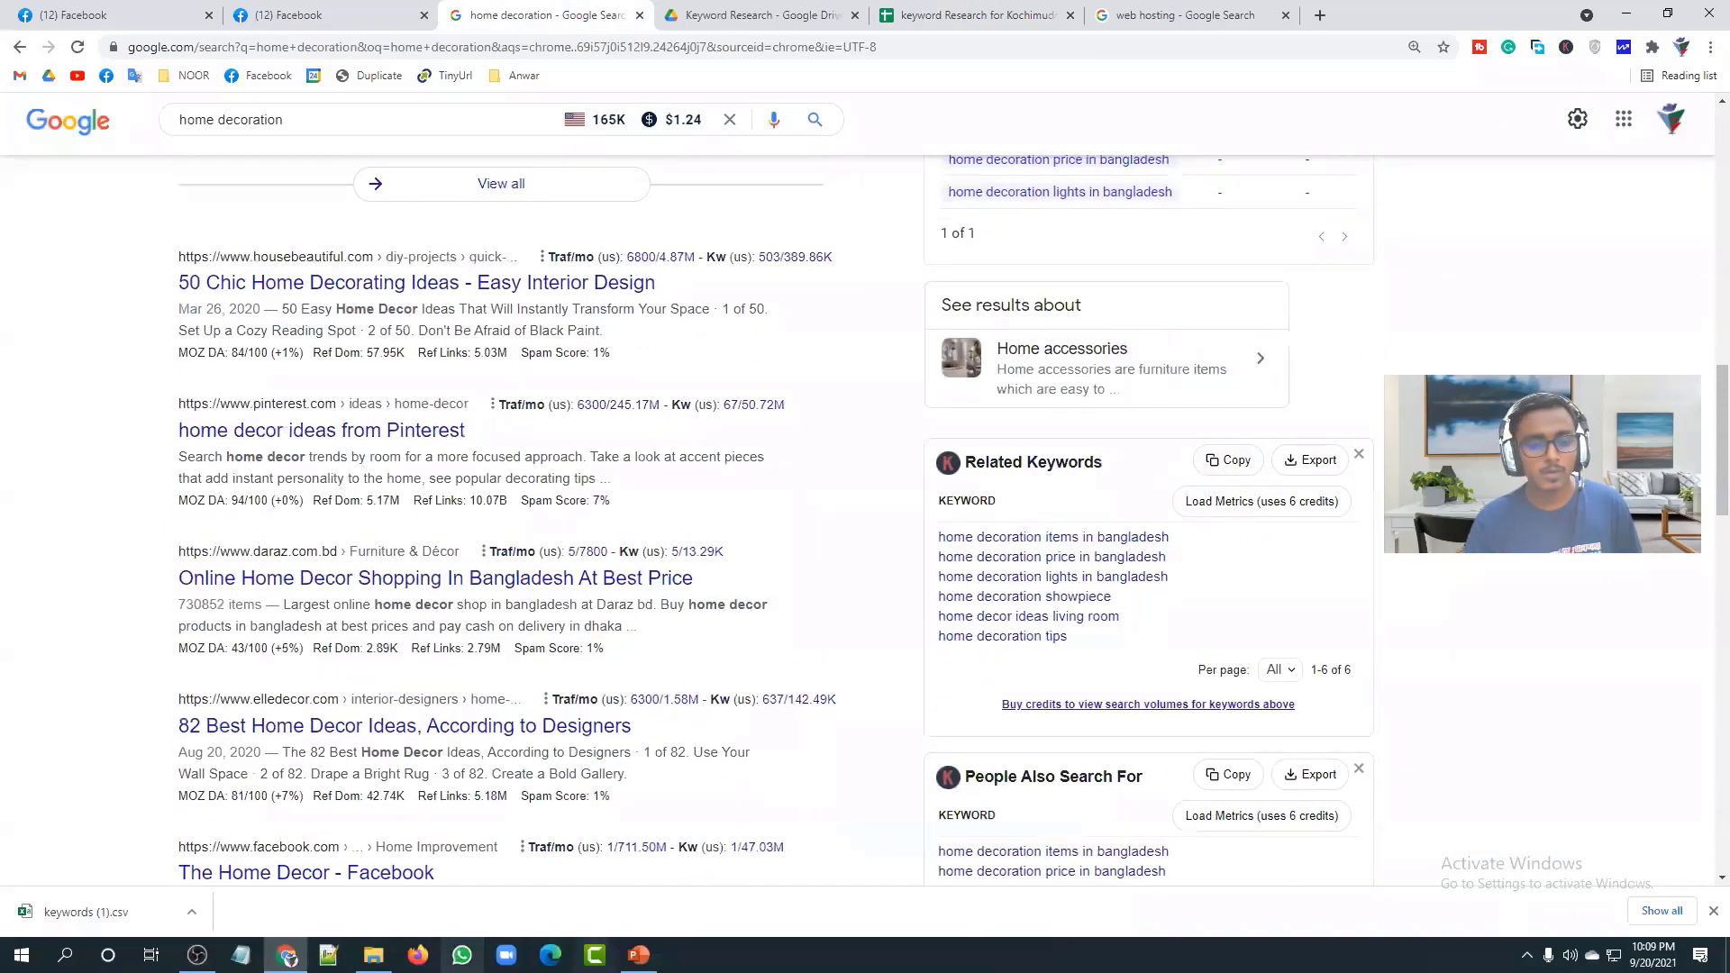
pyautogui.click(968, 13)
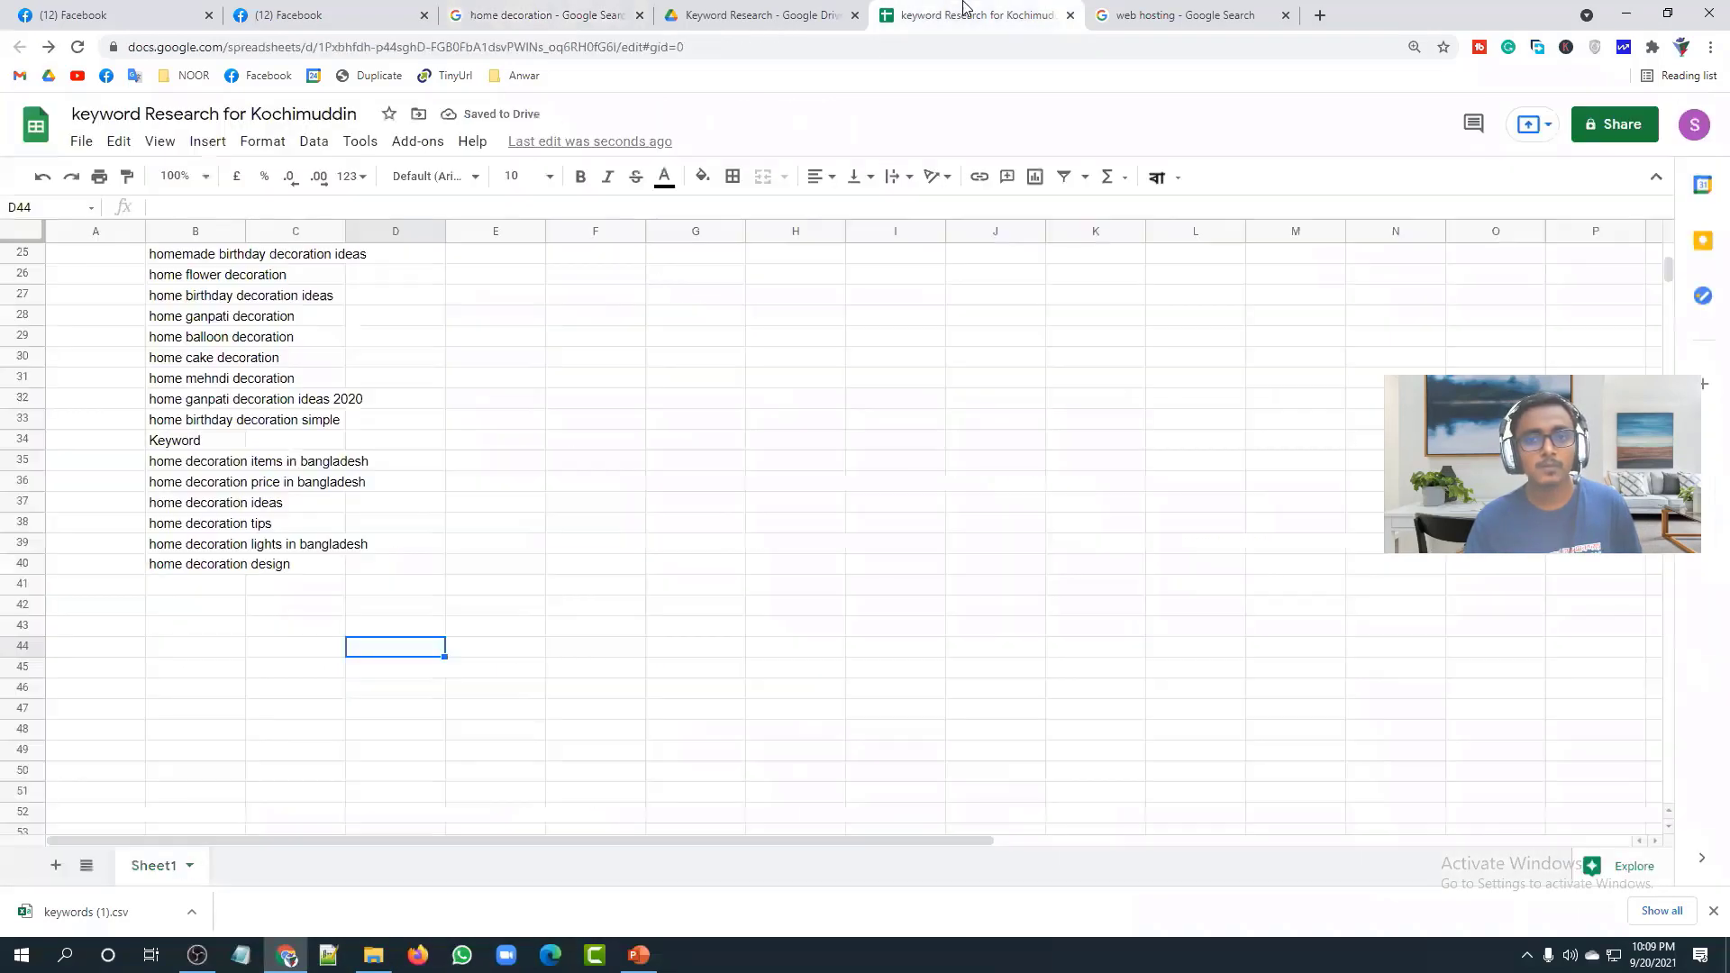
pyautogui.click(190, 586)
pyautogui.hotkey('ctrl', 'v')
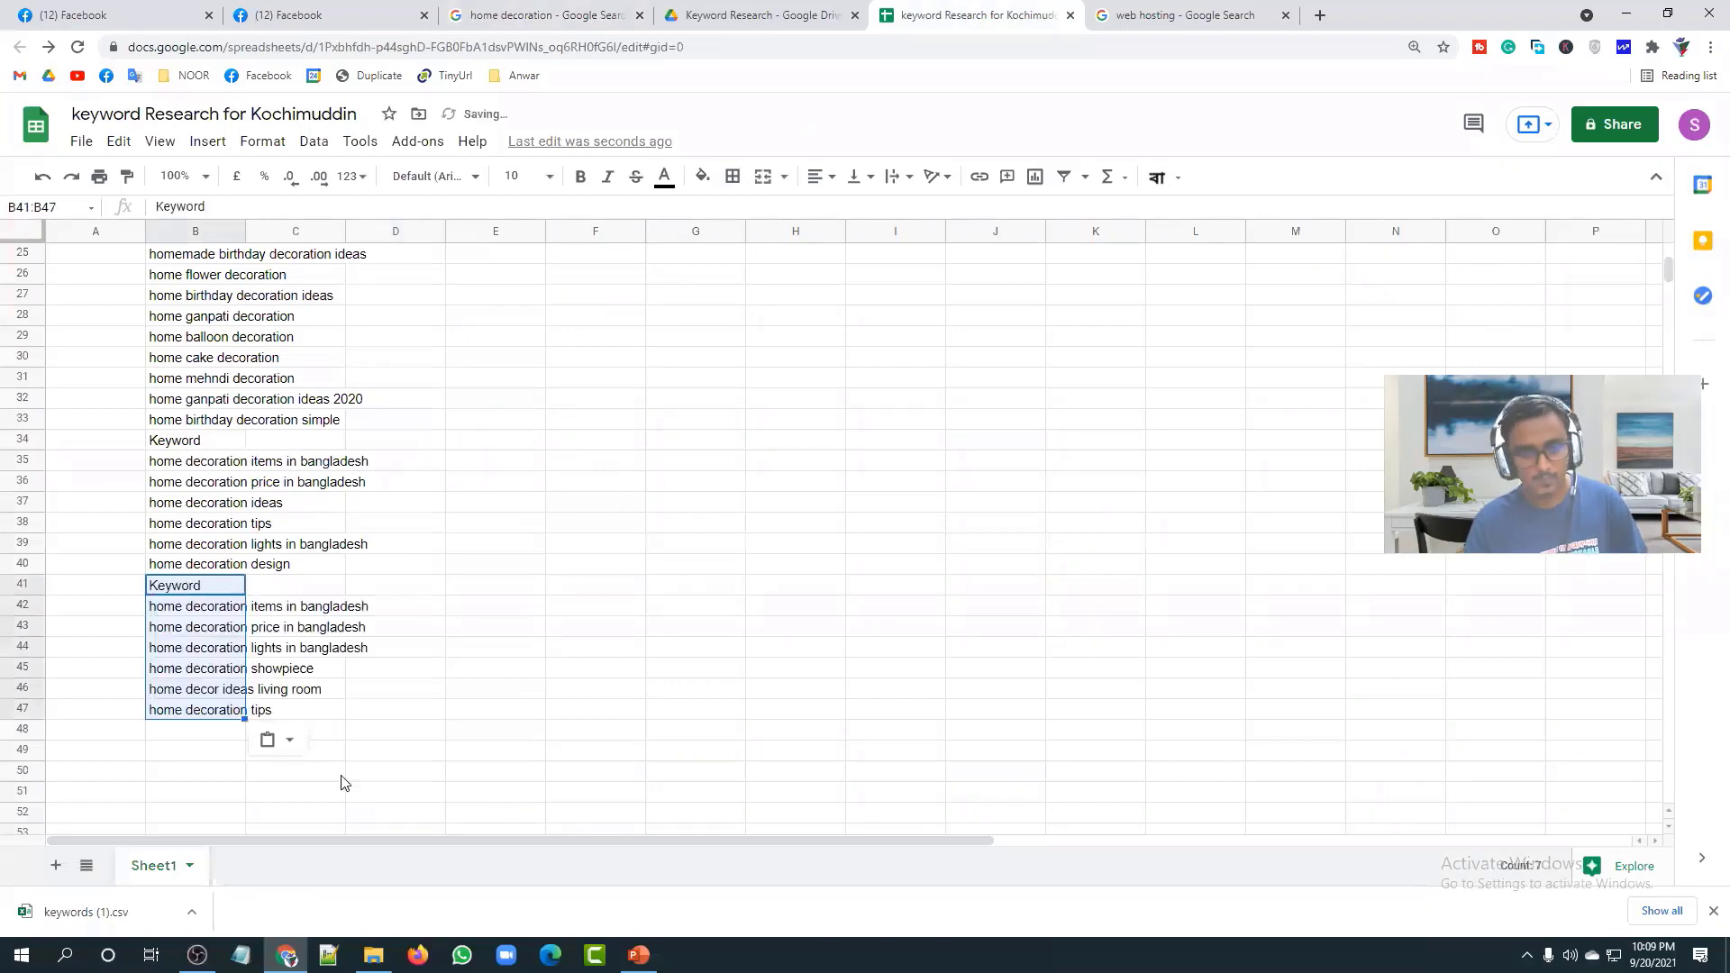
pyautogui.click(448, 775)
# Step: Delete rows 41 and 34, which hold the pasted "Keyword" headers between the lists
pyautogui.click(218, 594)
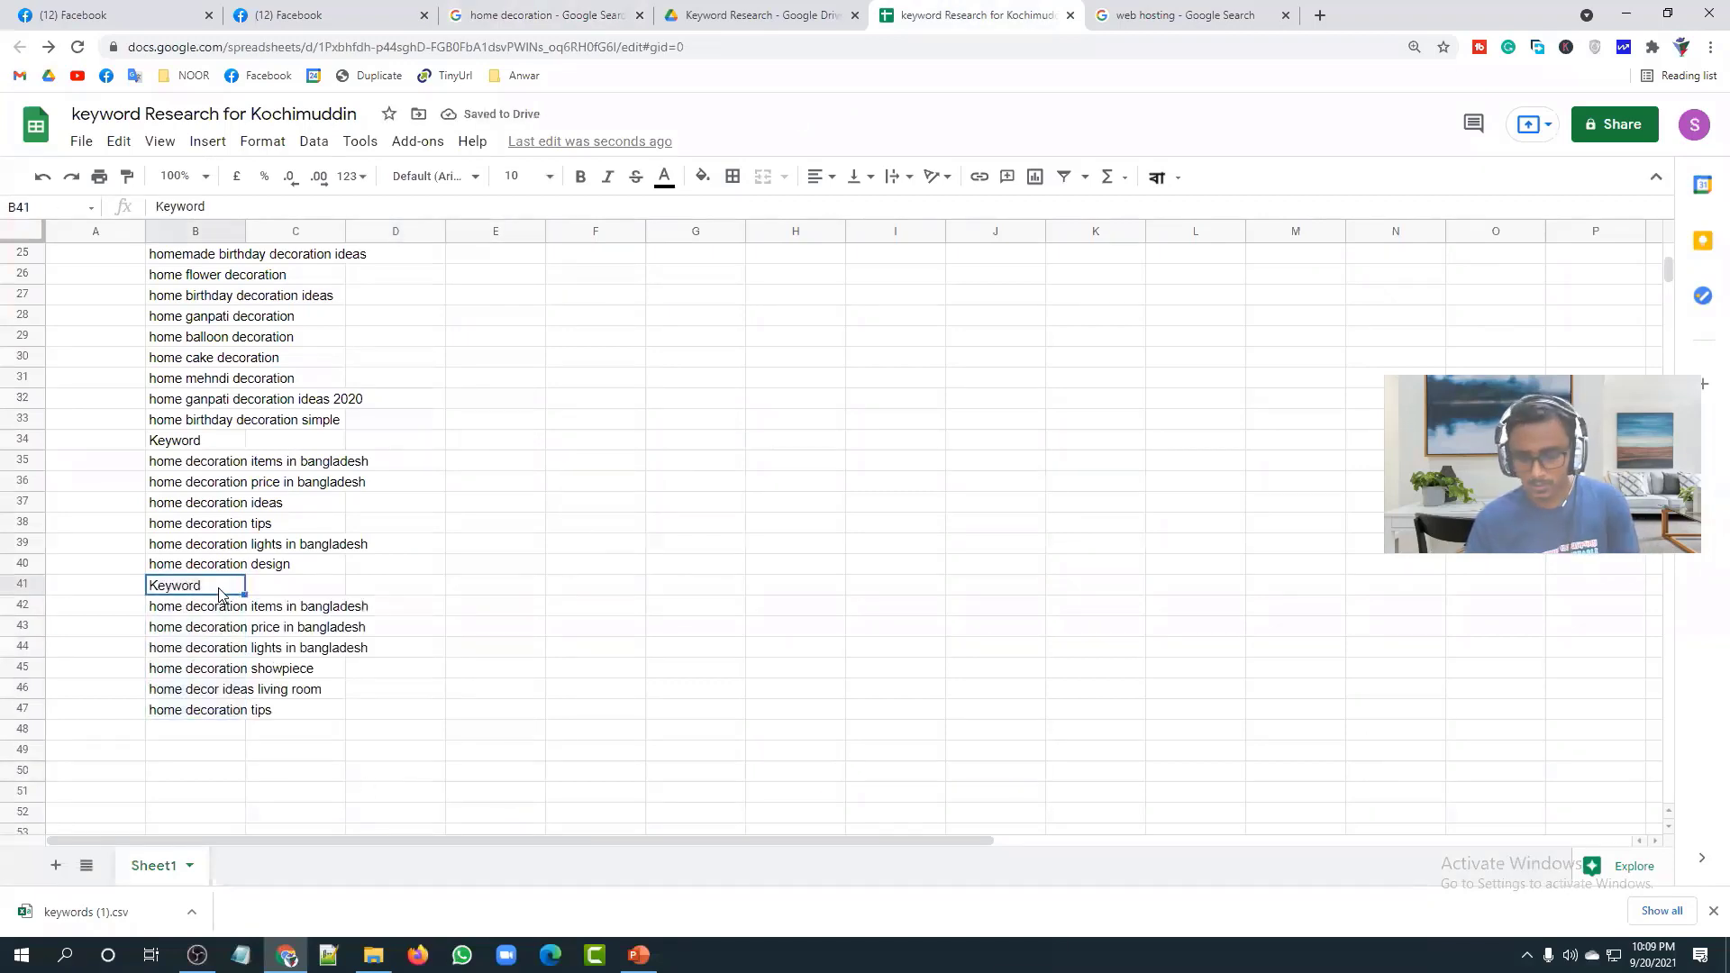
pyautogui.click(26, 586)
pyautogui.rightClick(27, 590)
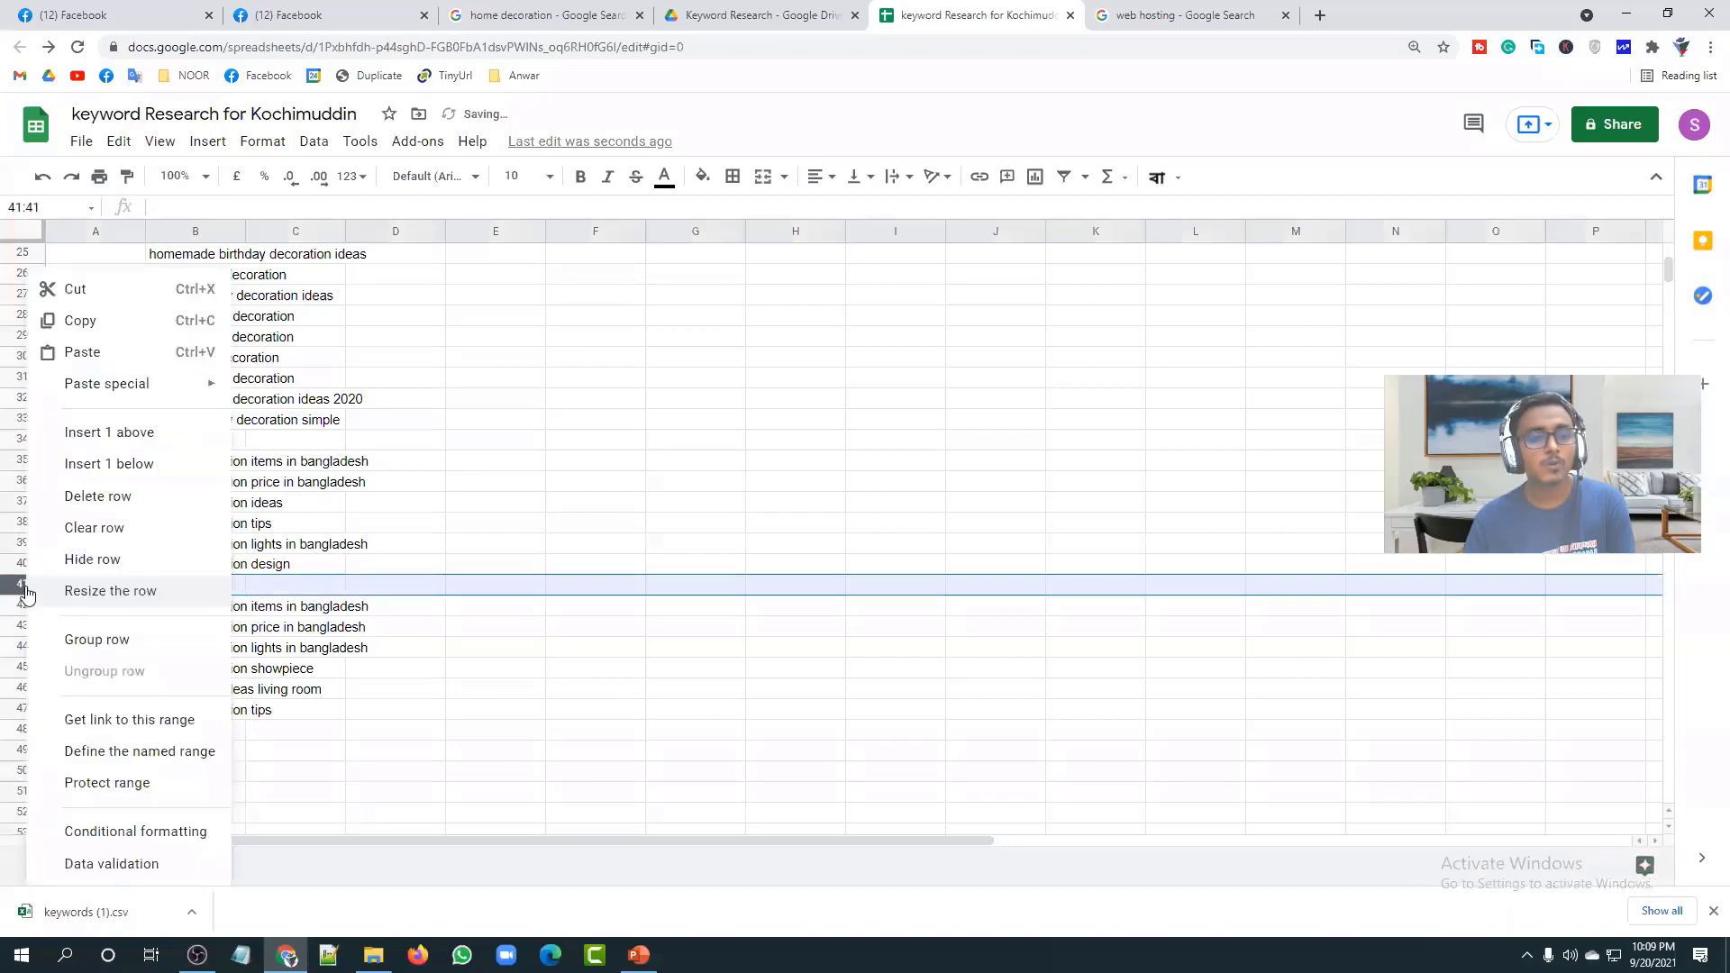
pyautogui.click(96, 496)
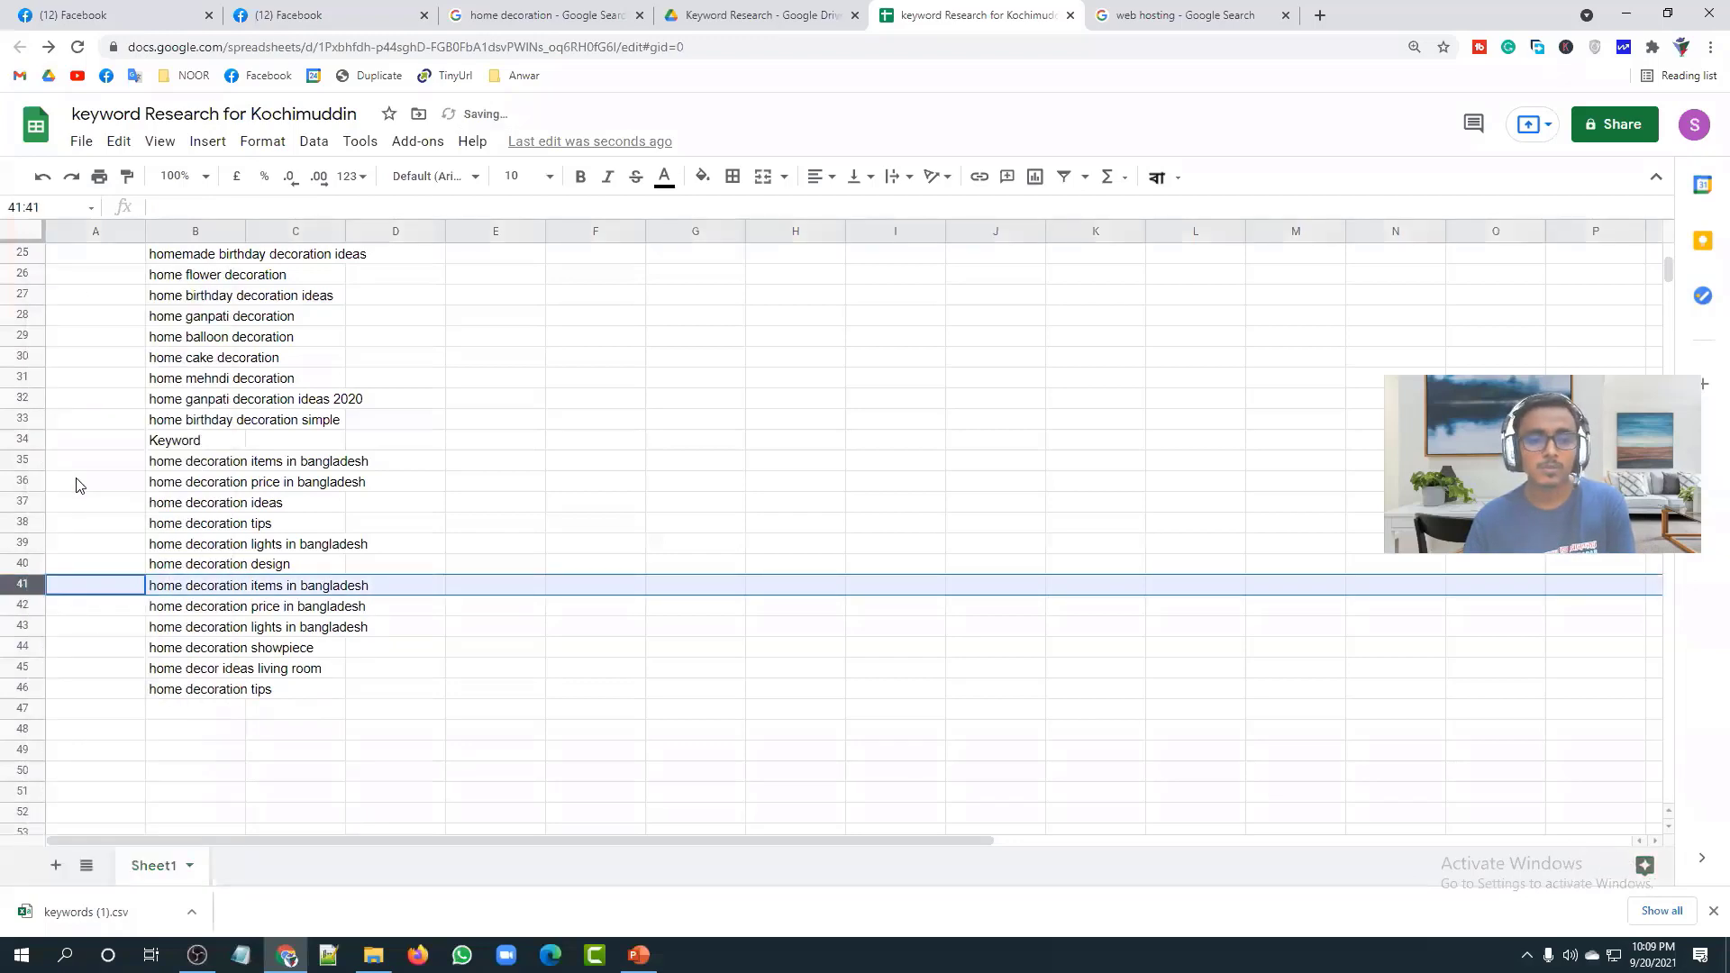
pyautogui.click(20, 439)
pyautogui.rightClick(19, 441)
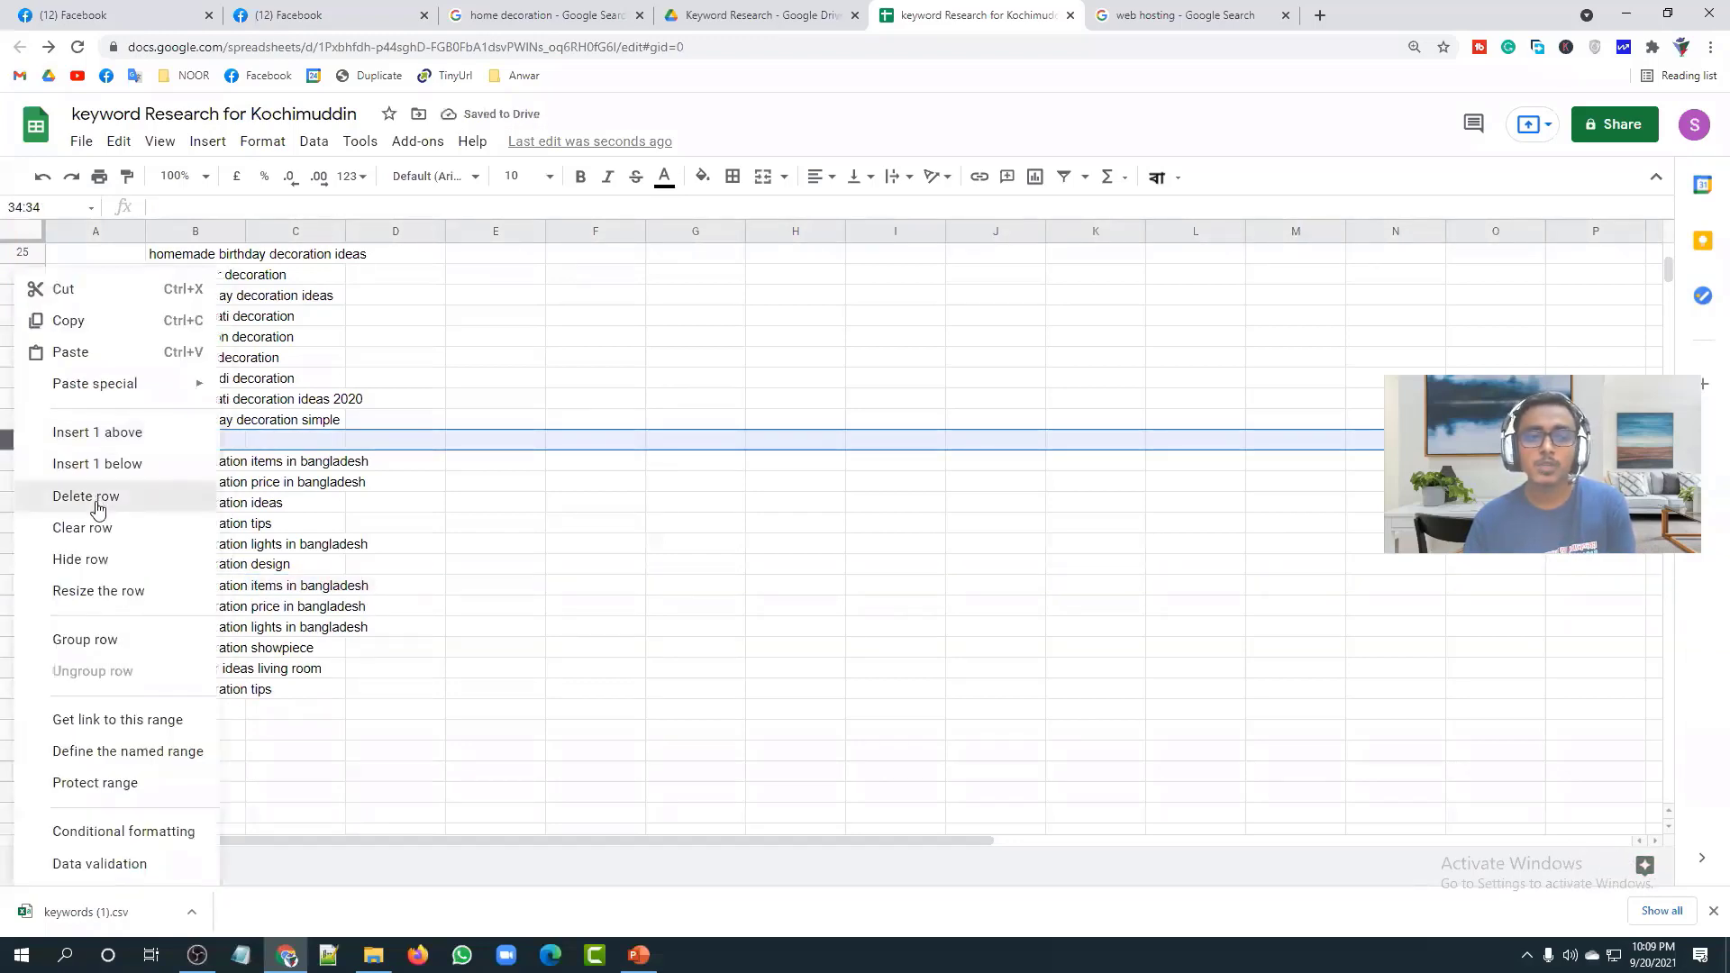
pyautogui.click(93, 495)
pyautogui.click(602, 561)
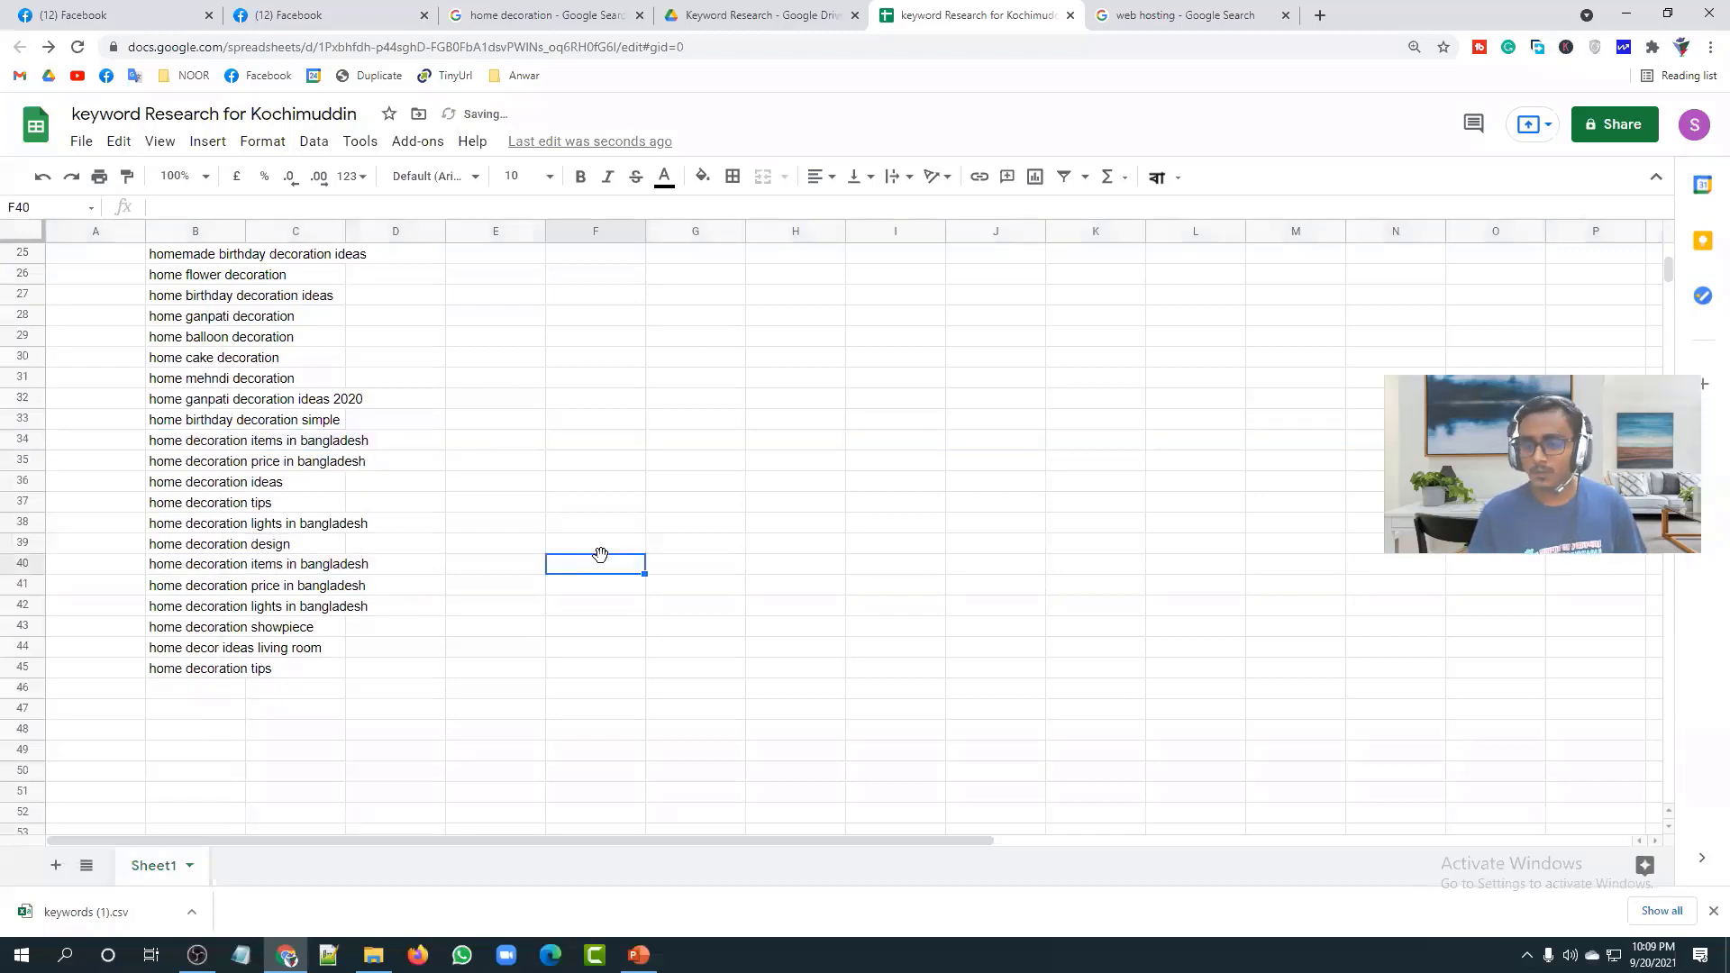
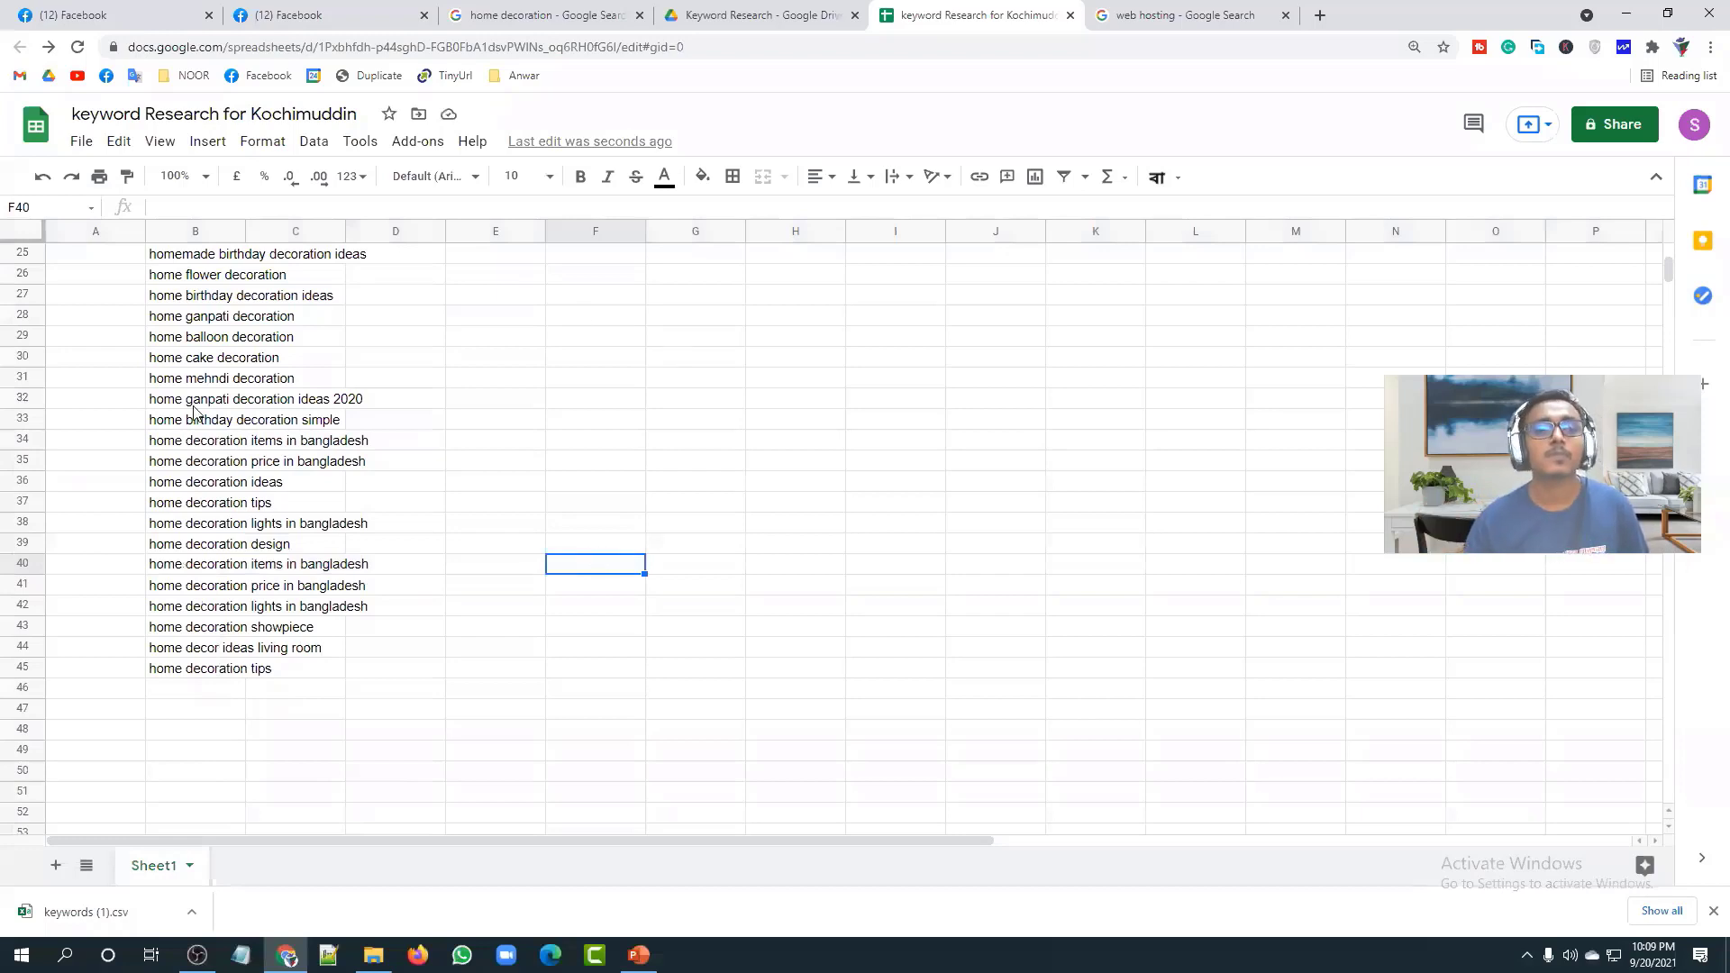
# Step: Delete the redundant "Keyword" row 4 and widen column B so the longest keywords fit
pyautogui.scroll(6, 238, 420)
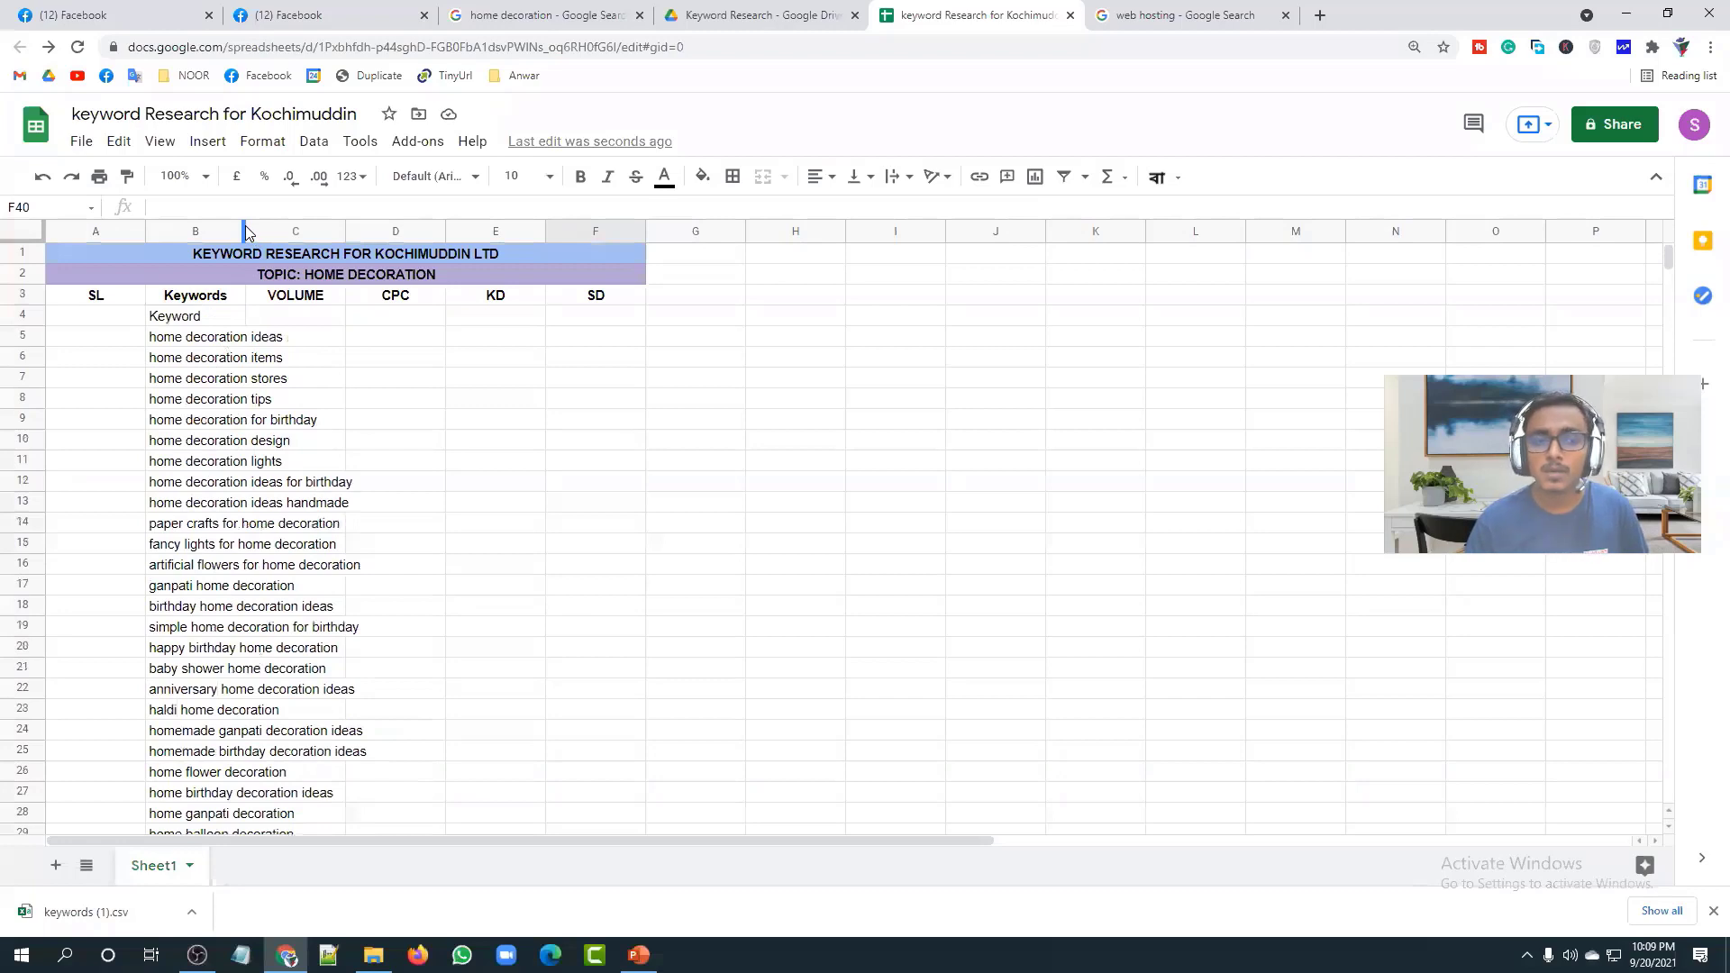
pyautogui.click(18, 313)
pyautogui.rightClick(18, 314)
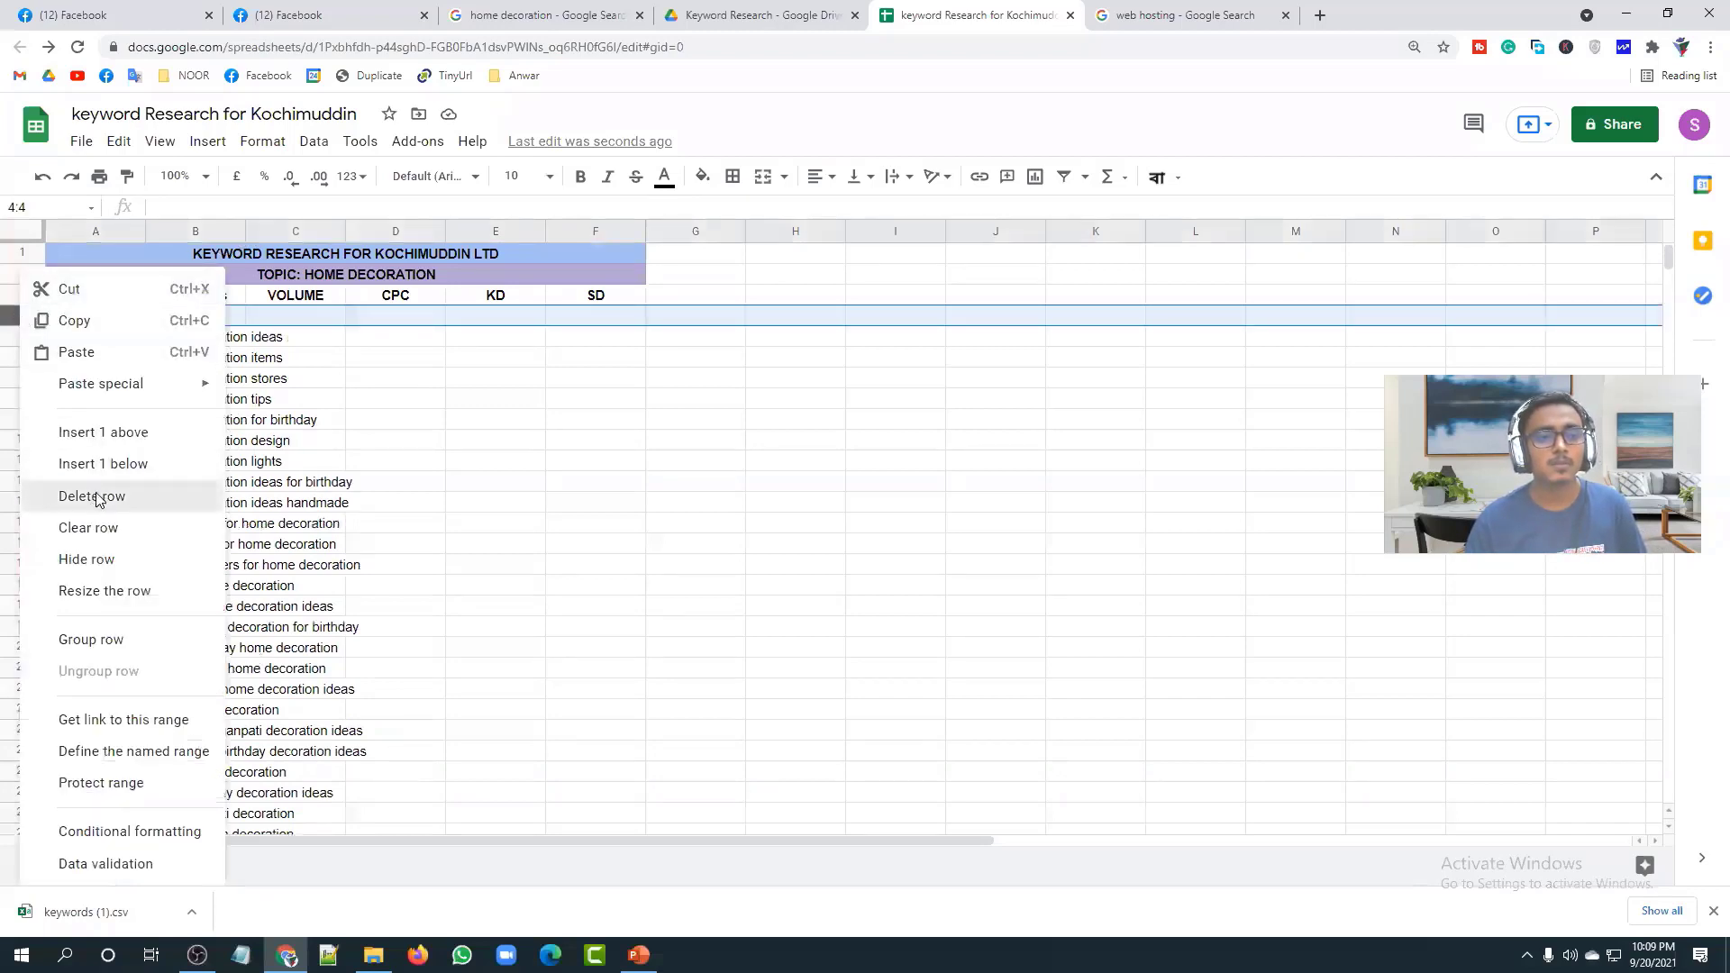
pyautogui.click(106, 496)
pyautogui.click(445, 398)
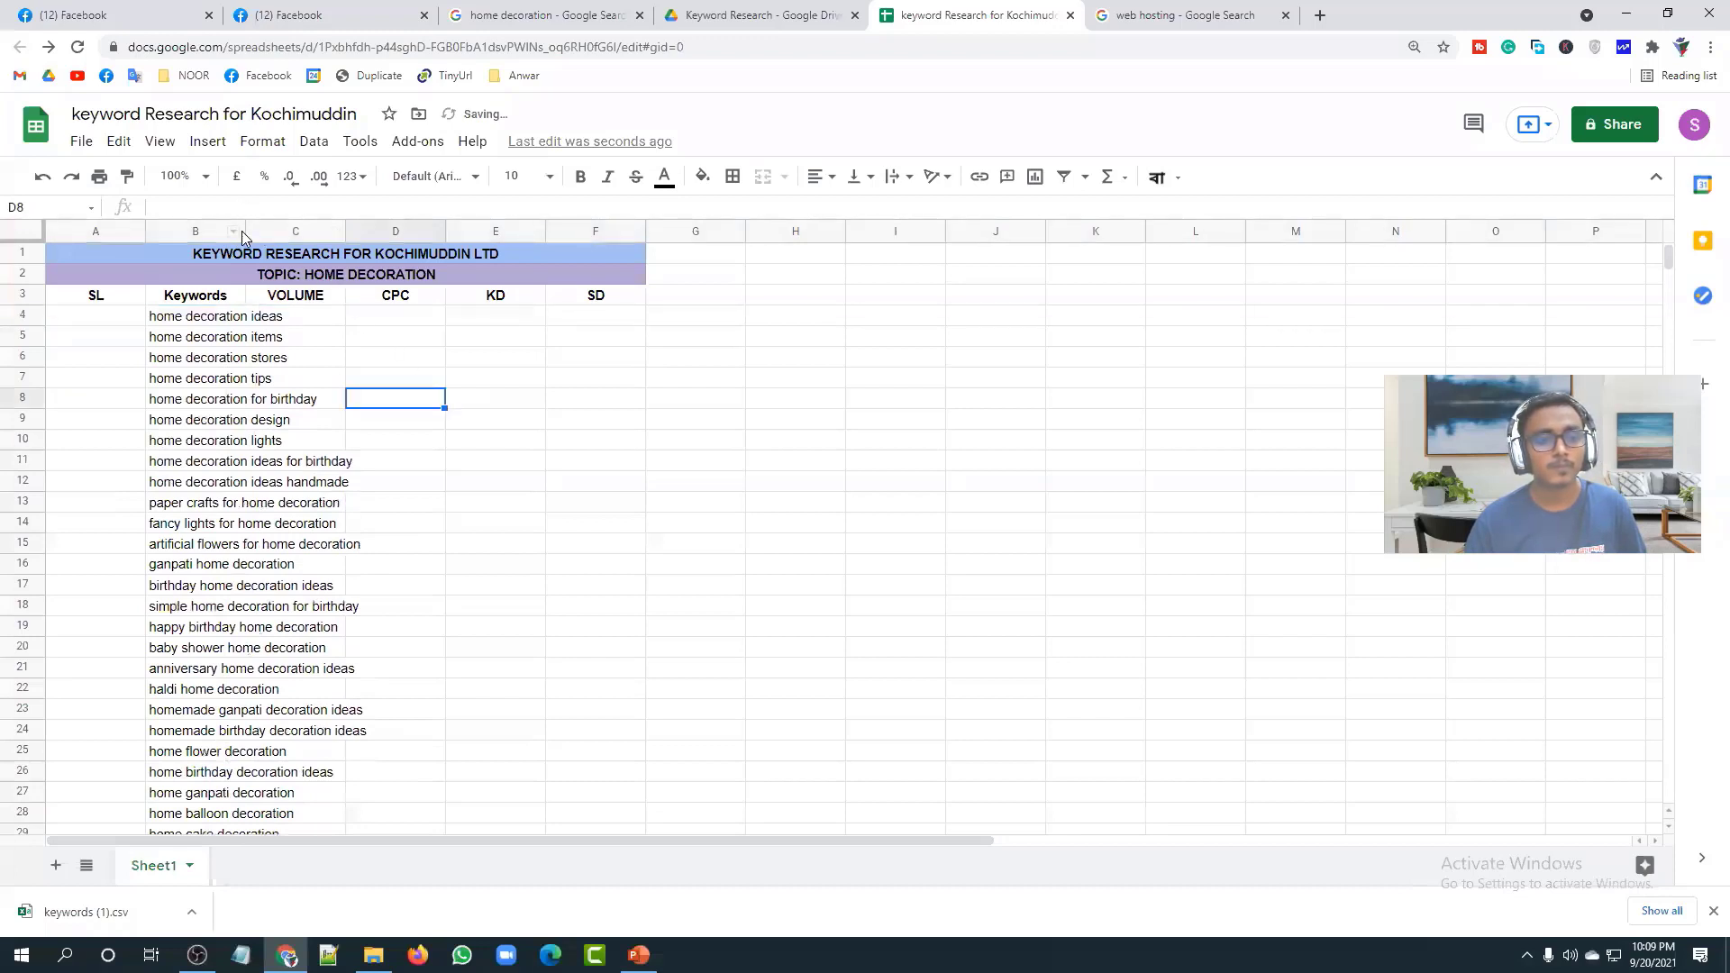
pyautogui.moveTo(244, 232); pyautogui.dragTo(393, 232)
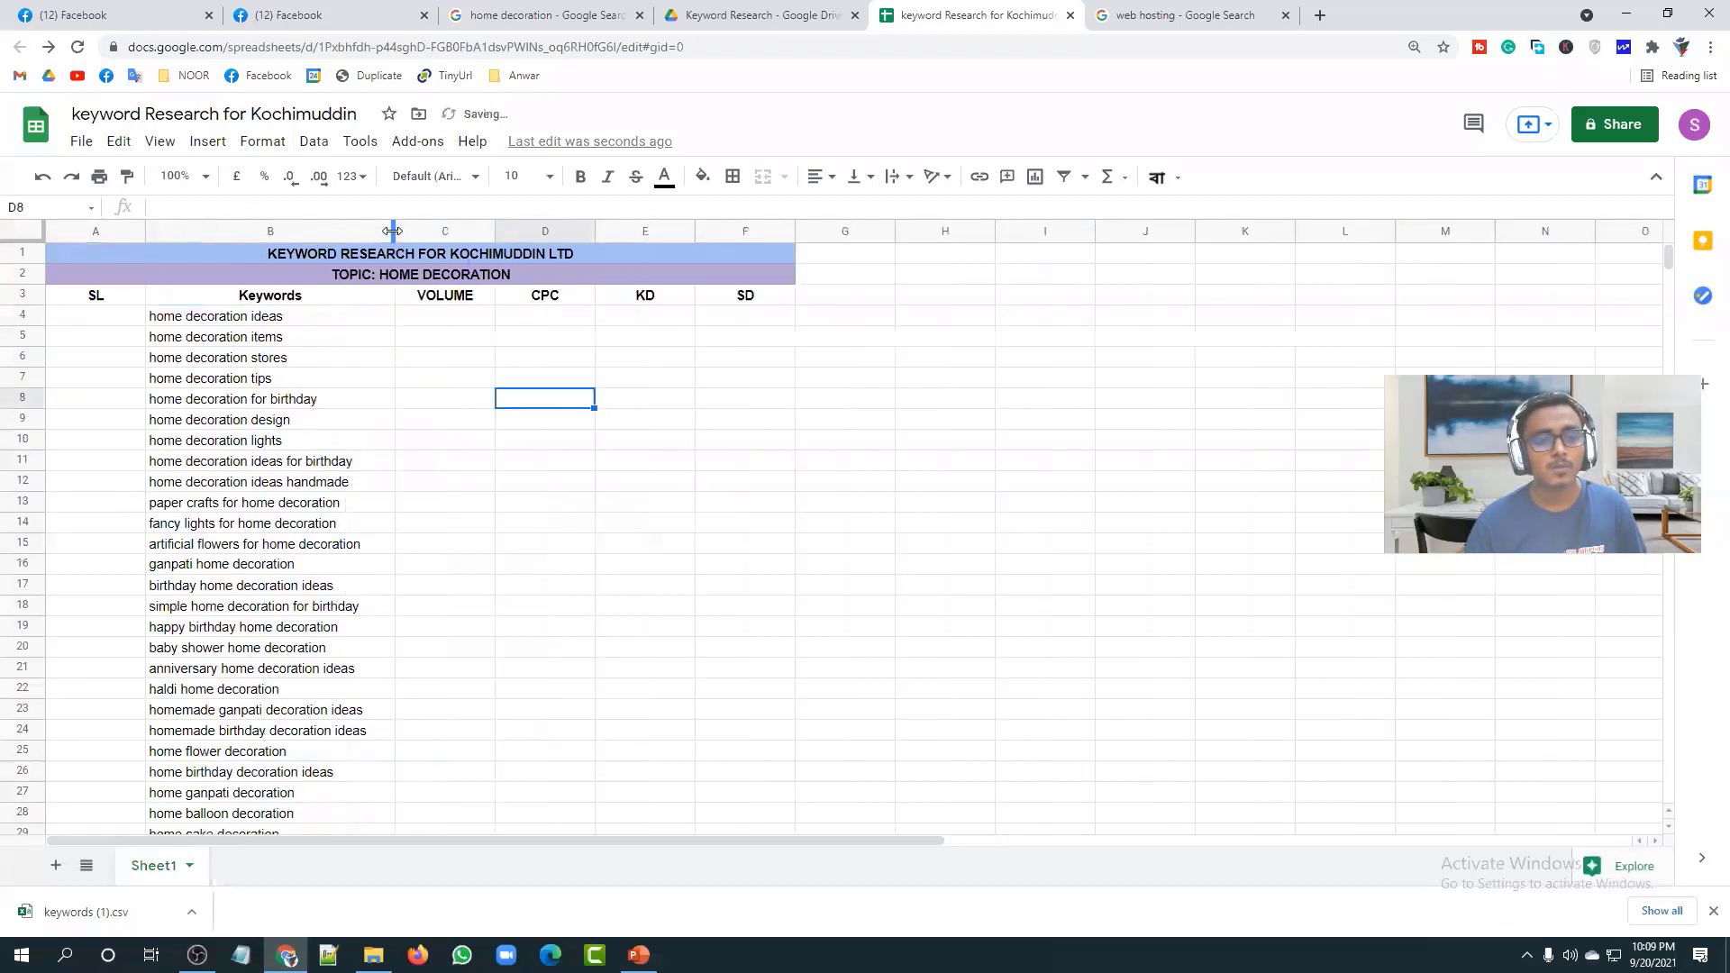
pyautogui.click(243, 231)
# Step: Examine the collected home decoration keywords in column B from the first entry to the last
pyautogui.scroll(-7, 386, 525)
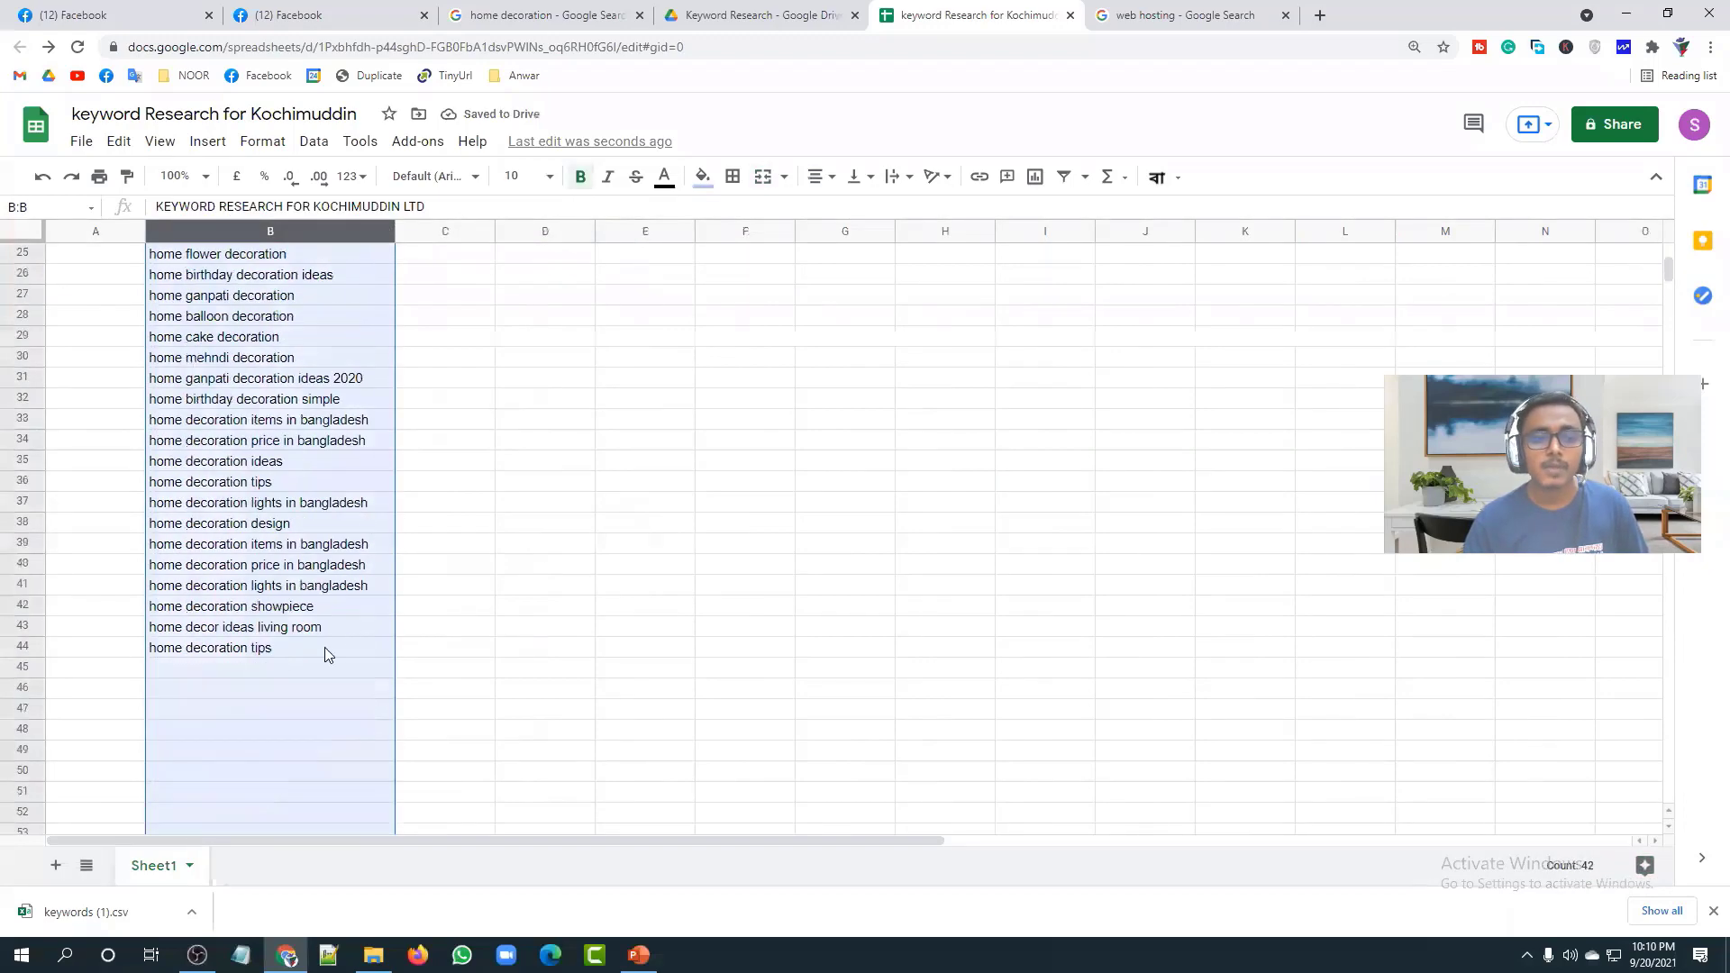
pyautogui.click(324, 647)
pyautogui.scroll(1, 315, 631)
pyautogui.scroll(7, 314, 630)
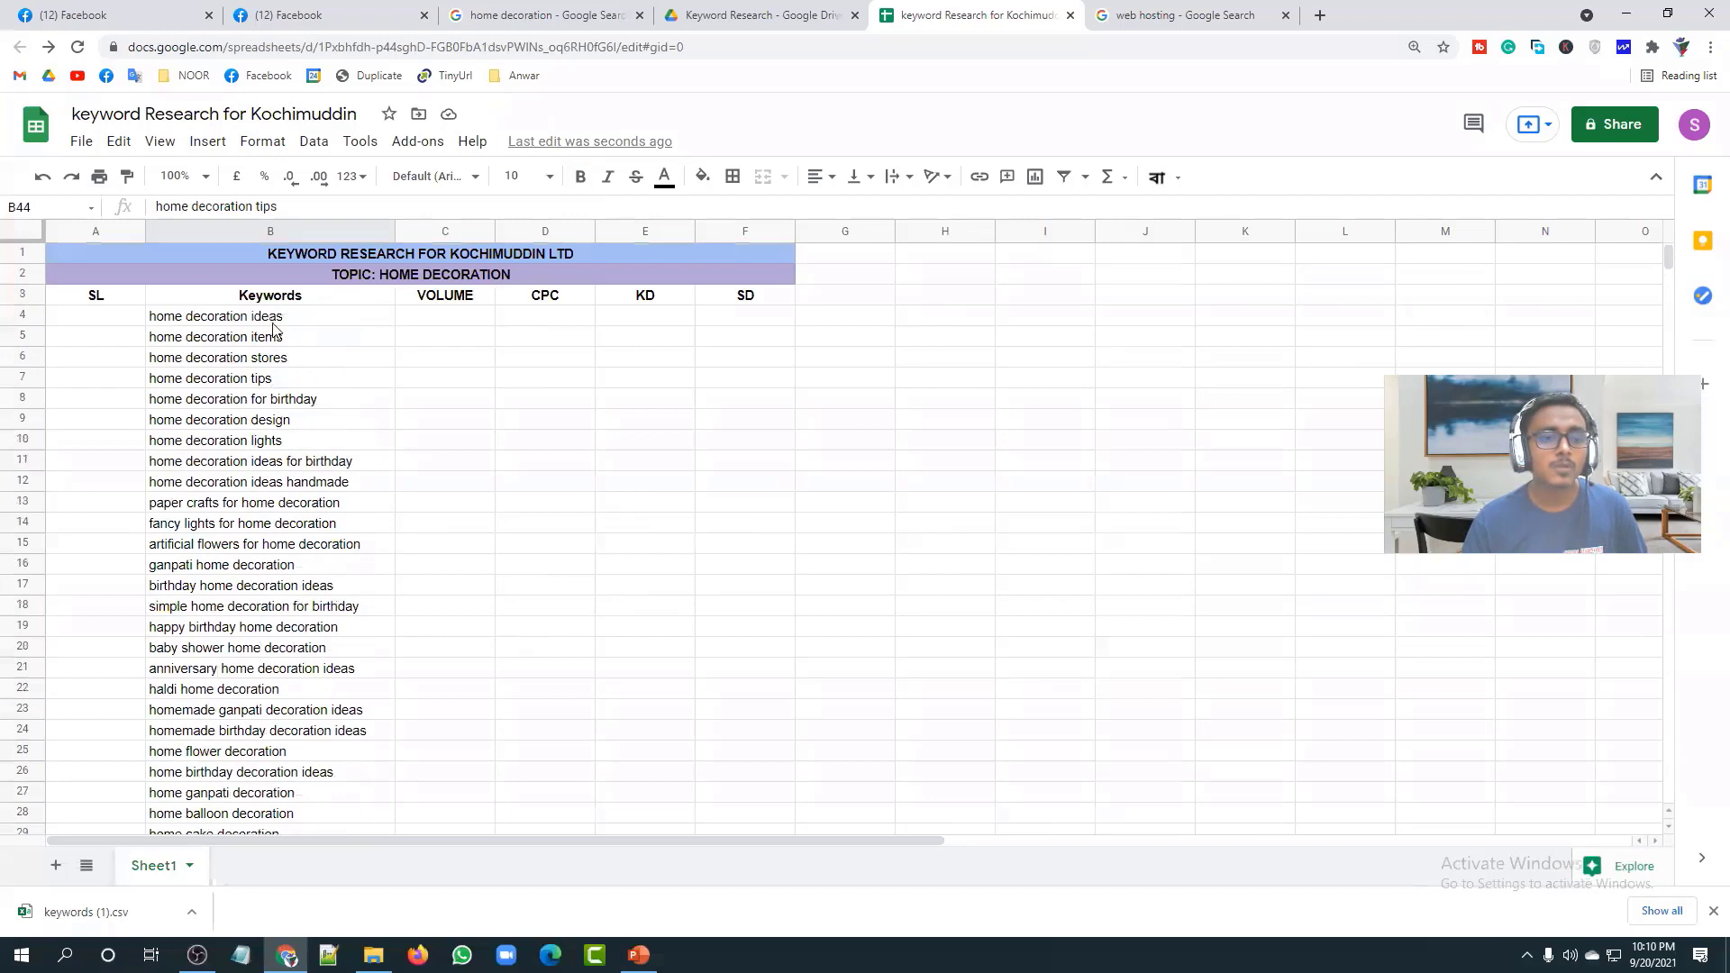
pyautogui.click(273, 325)
pyautogui.click(297, 359)
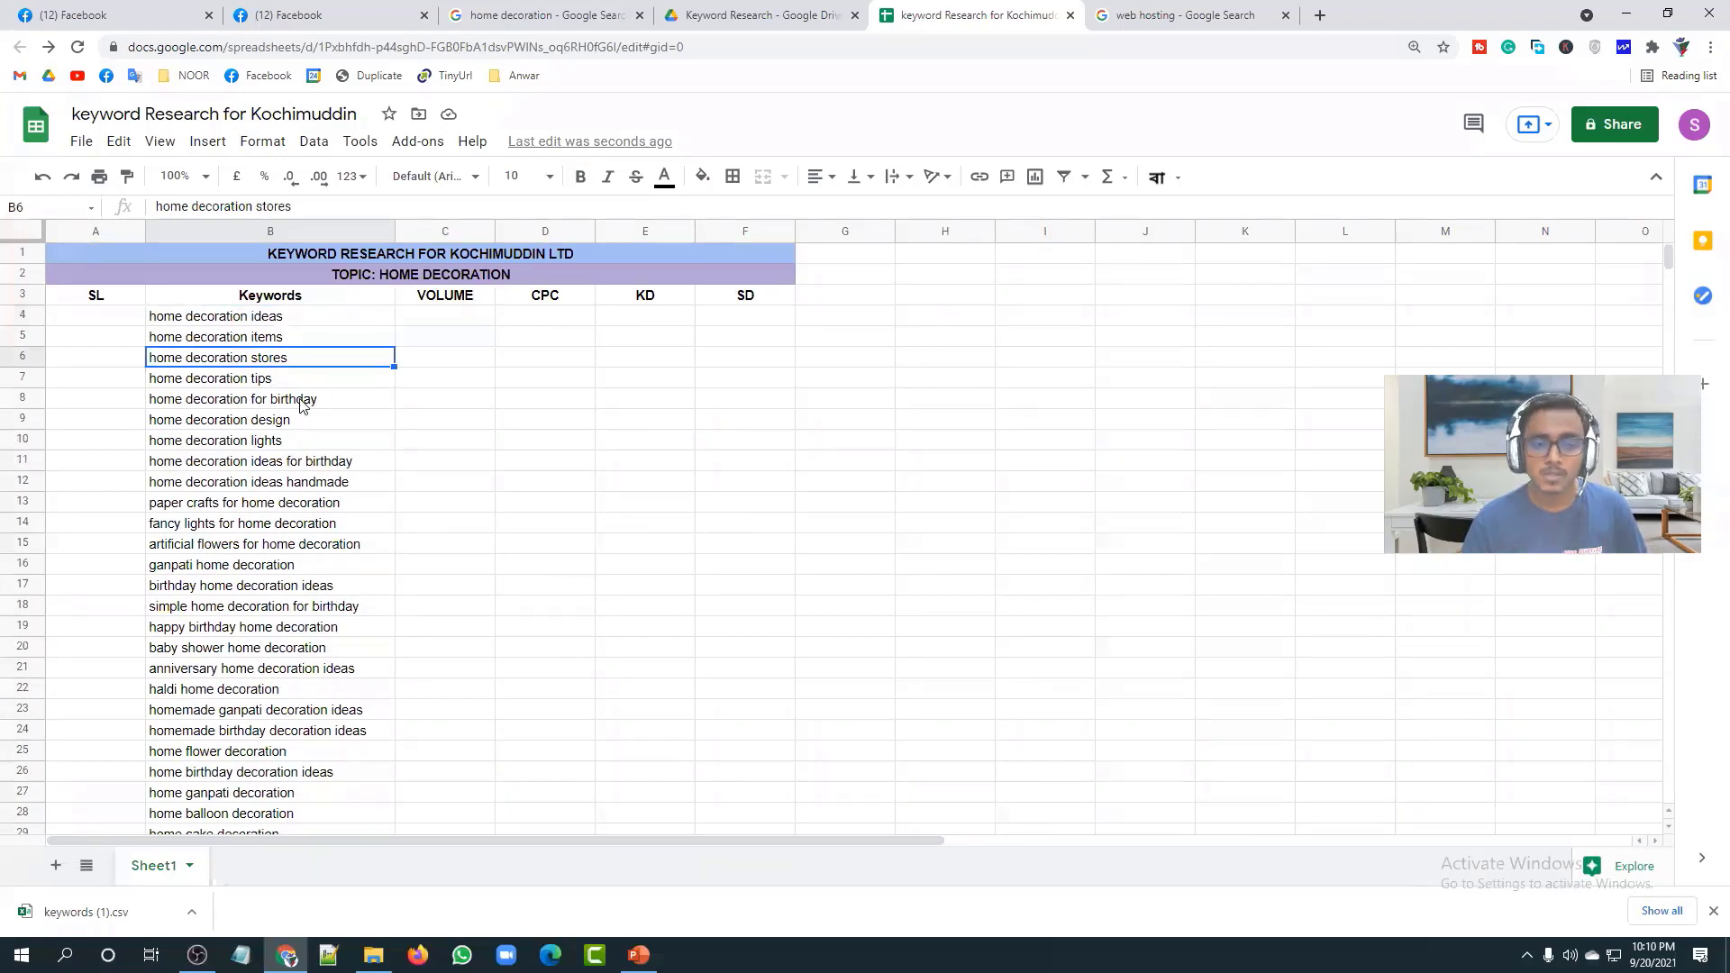
pyautogui.click(301, 402)
pyautogui.click(352, 484)
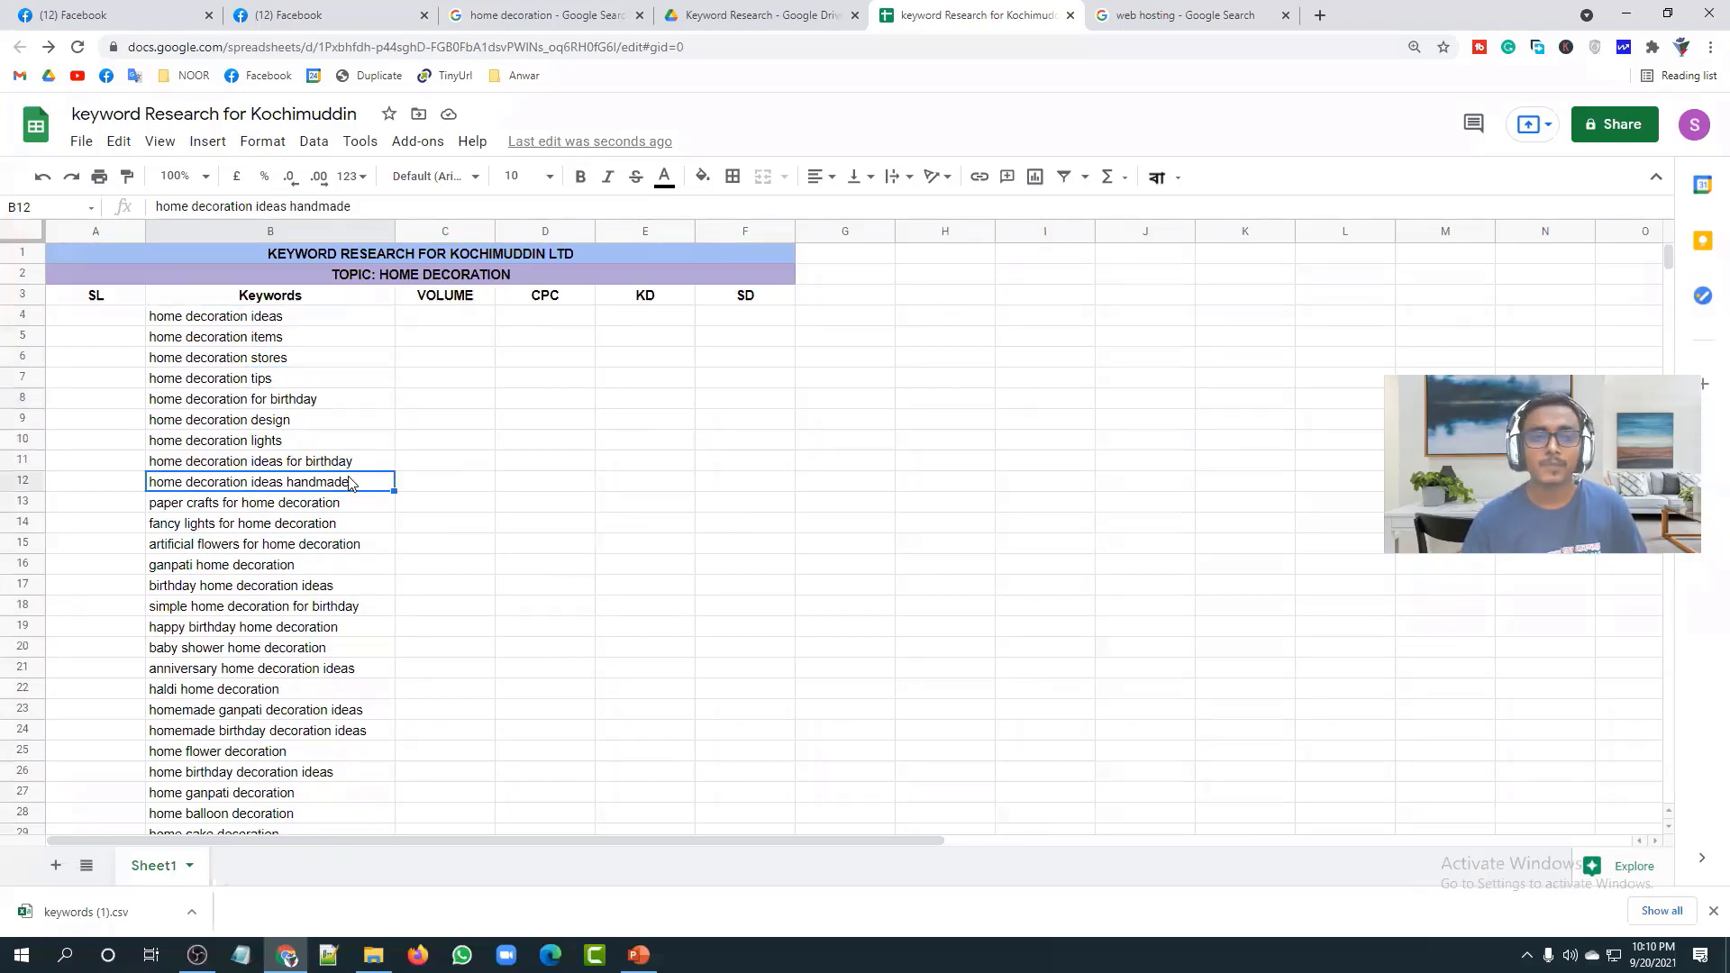
pyautogui.click(350, 505)
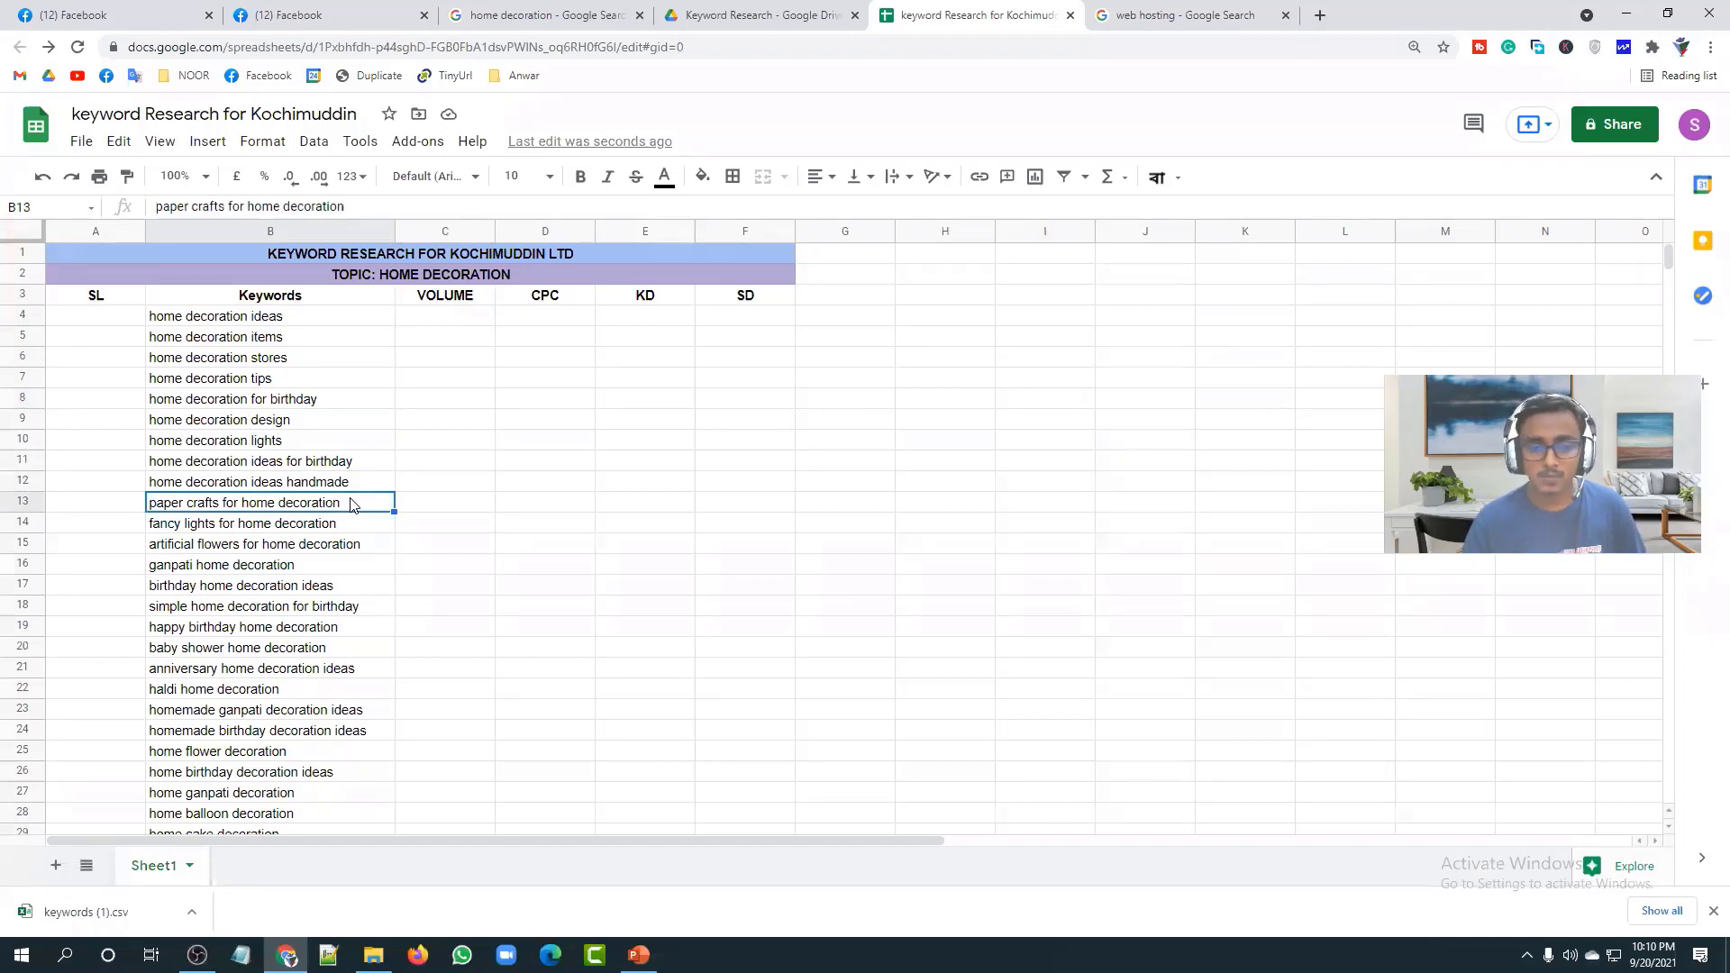
pyautogui.scroll(-1, 350, 505)
pyautogui.click(341, 503)
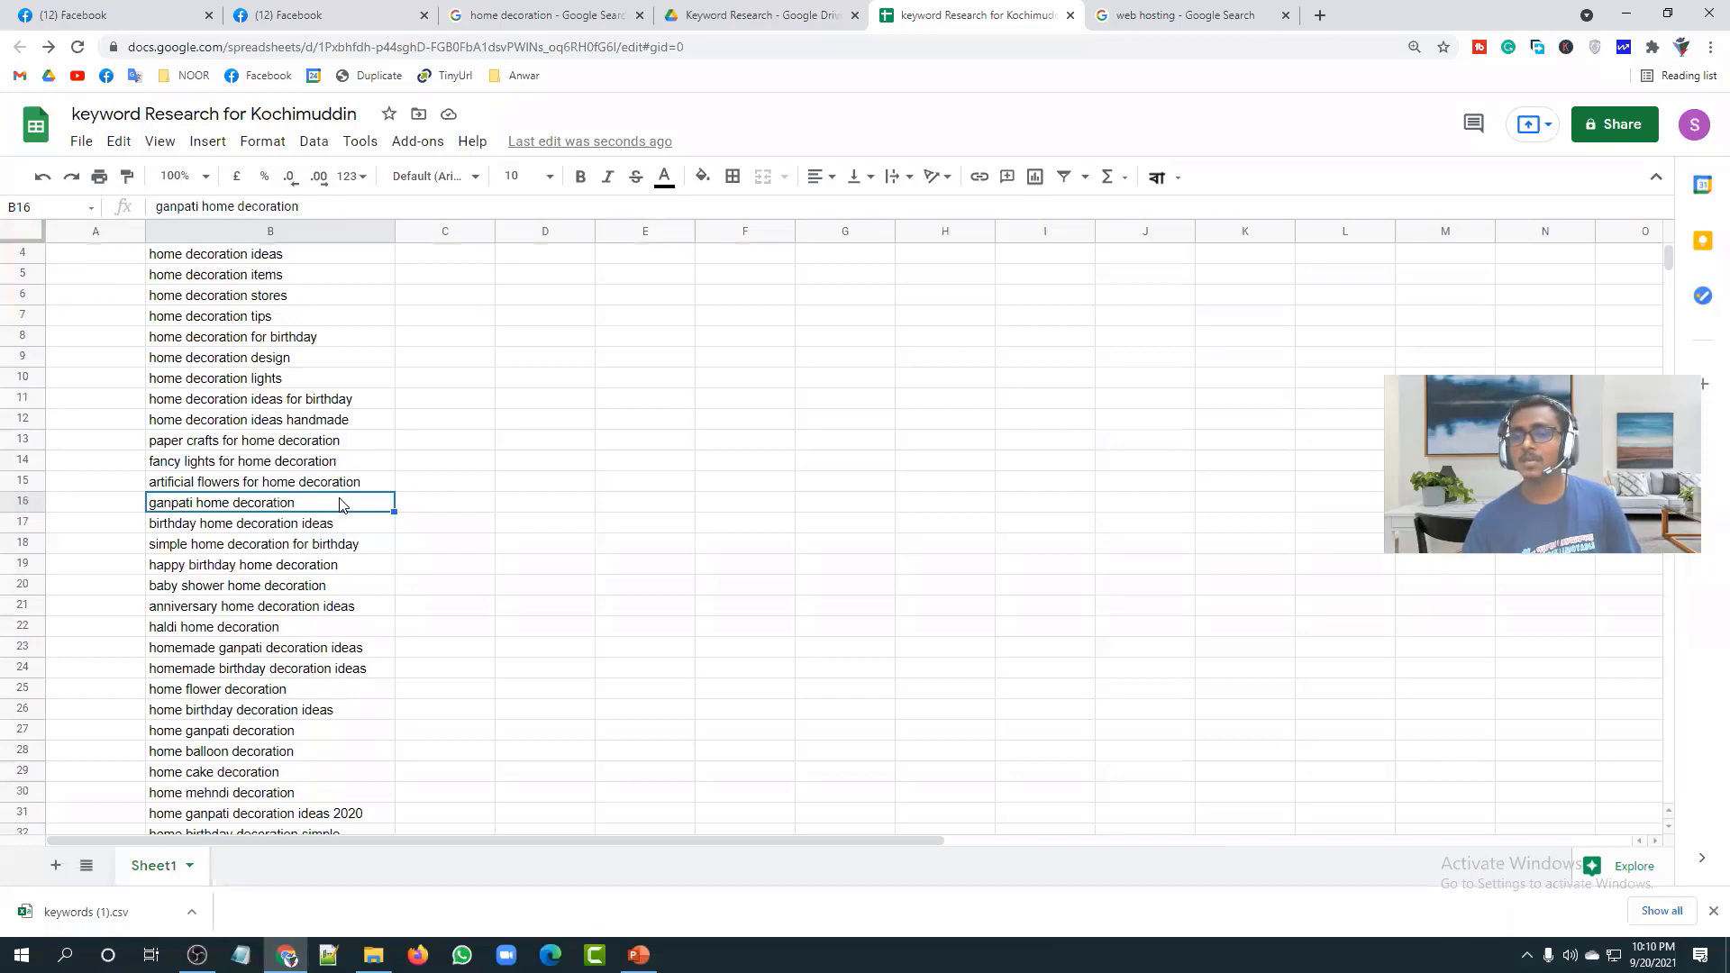
pyautogui.scroll(1, 285, 480)
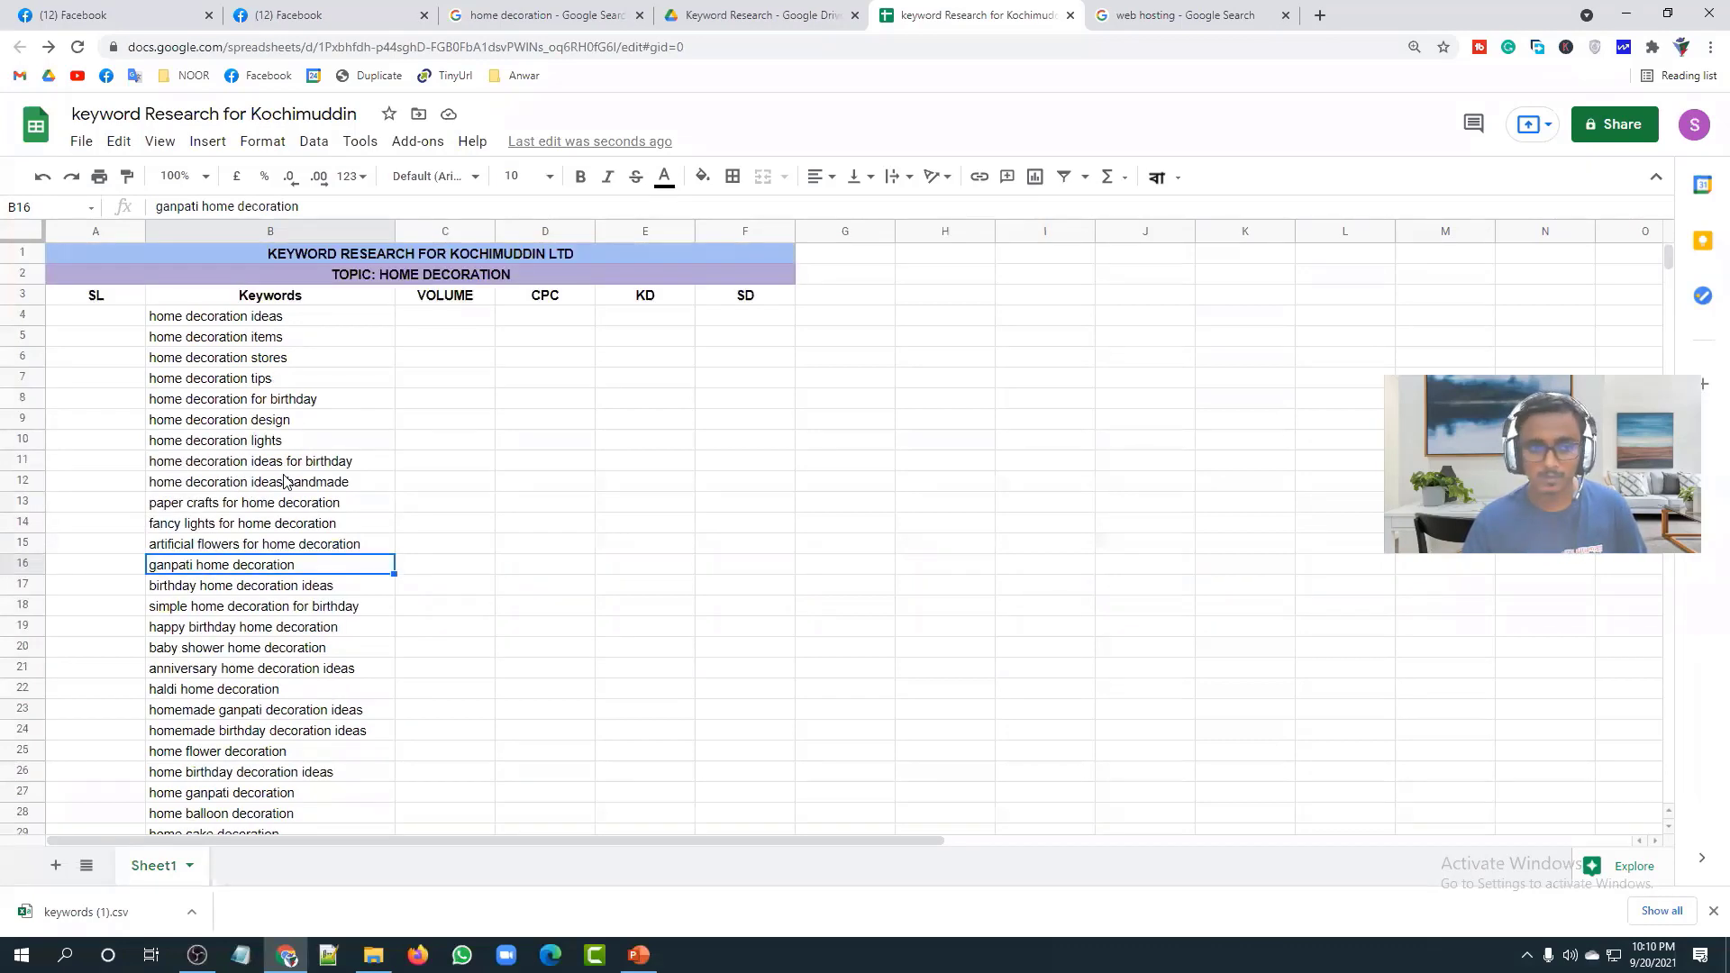
pyautogui.click(598, 444)
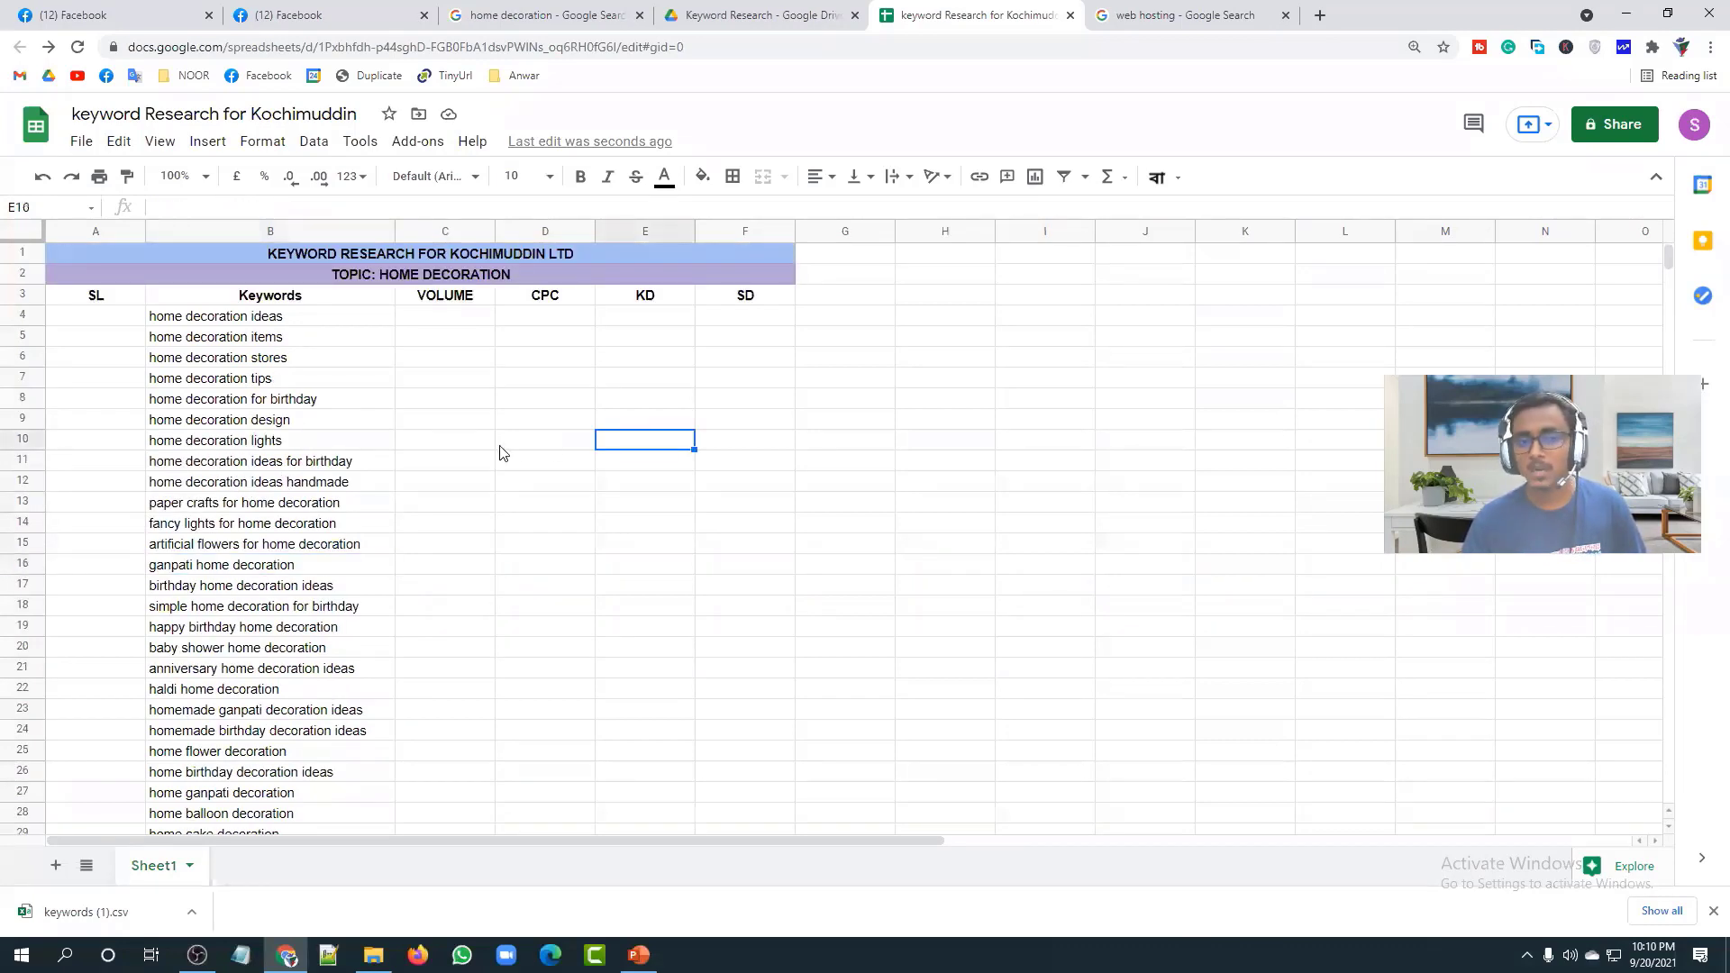
pyautogui.scroll(-5, 499, 451)
pyautogui.scroll(5, 495, 451)
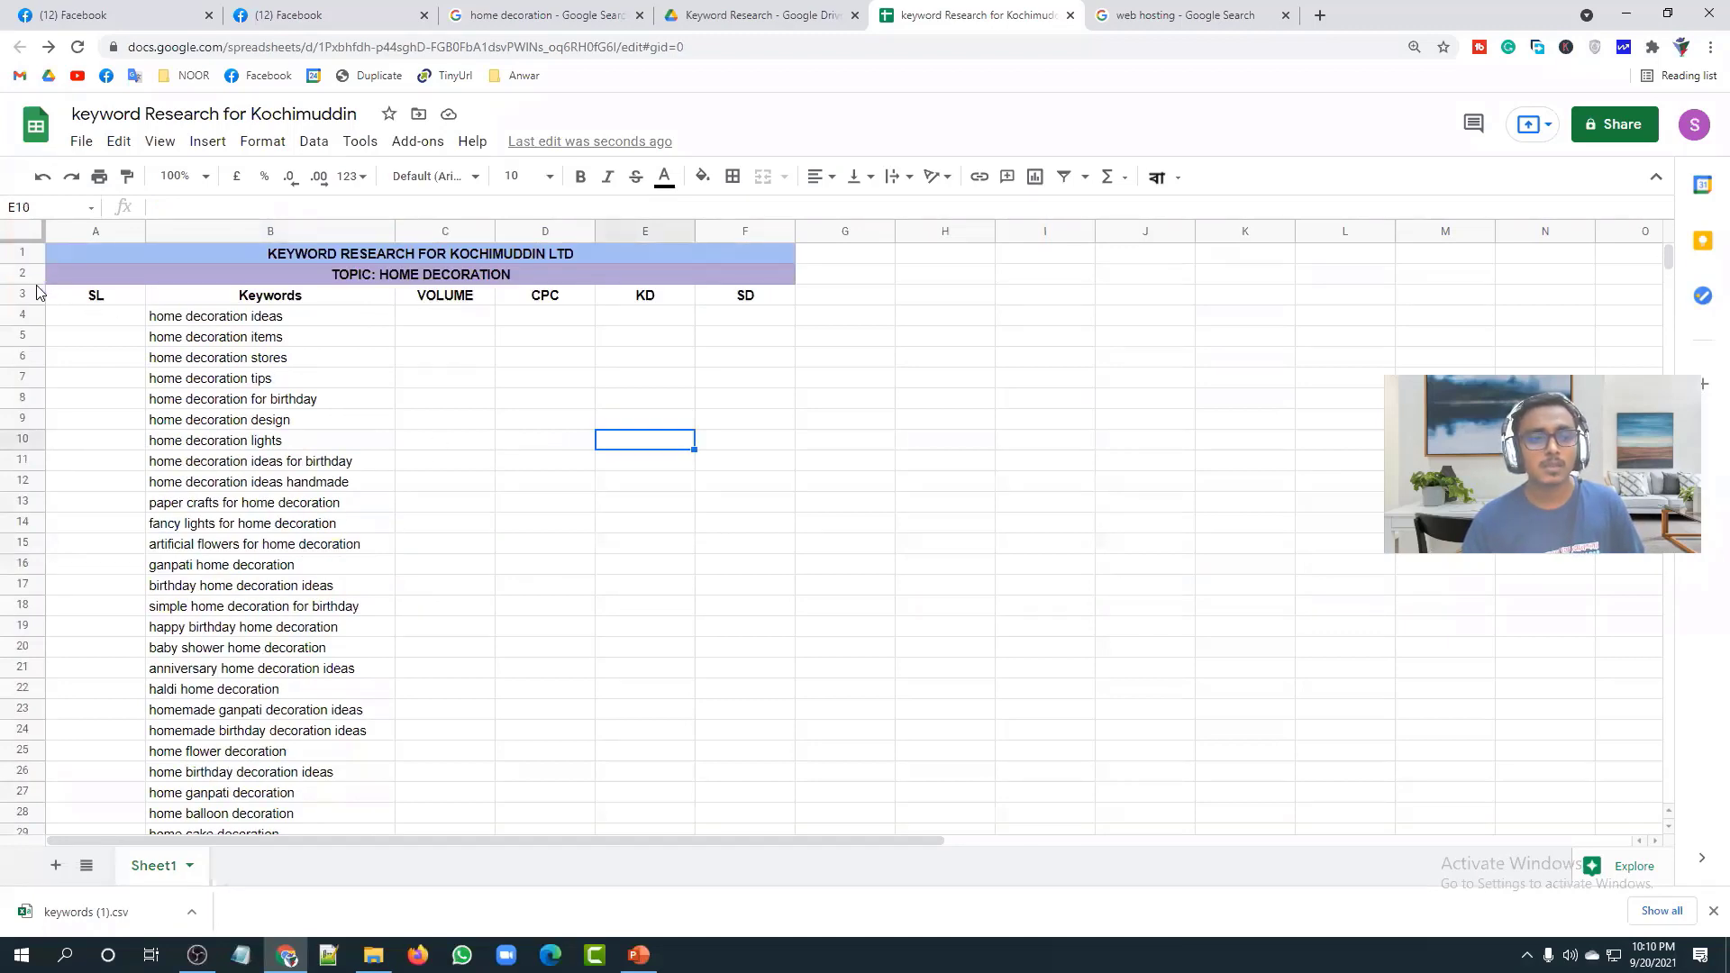
pyautogui.moveTo(21, 274); pyautogui.dragTo(54, 766)
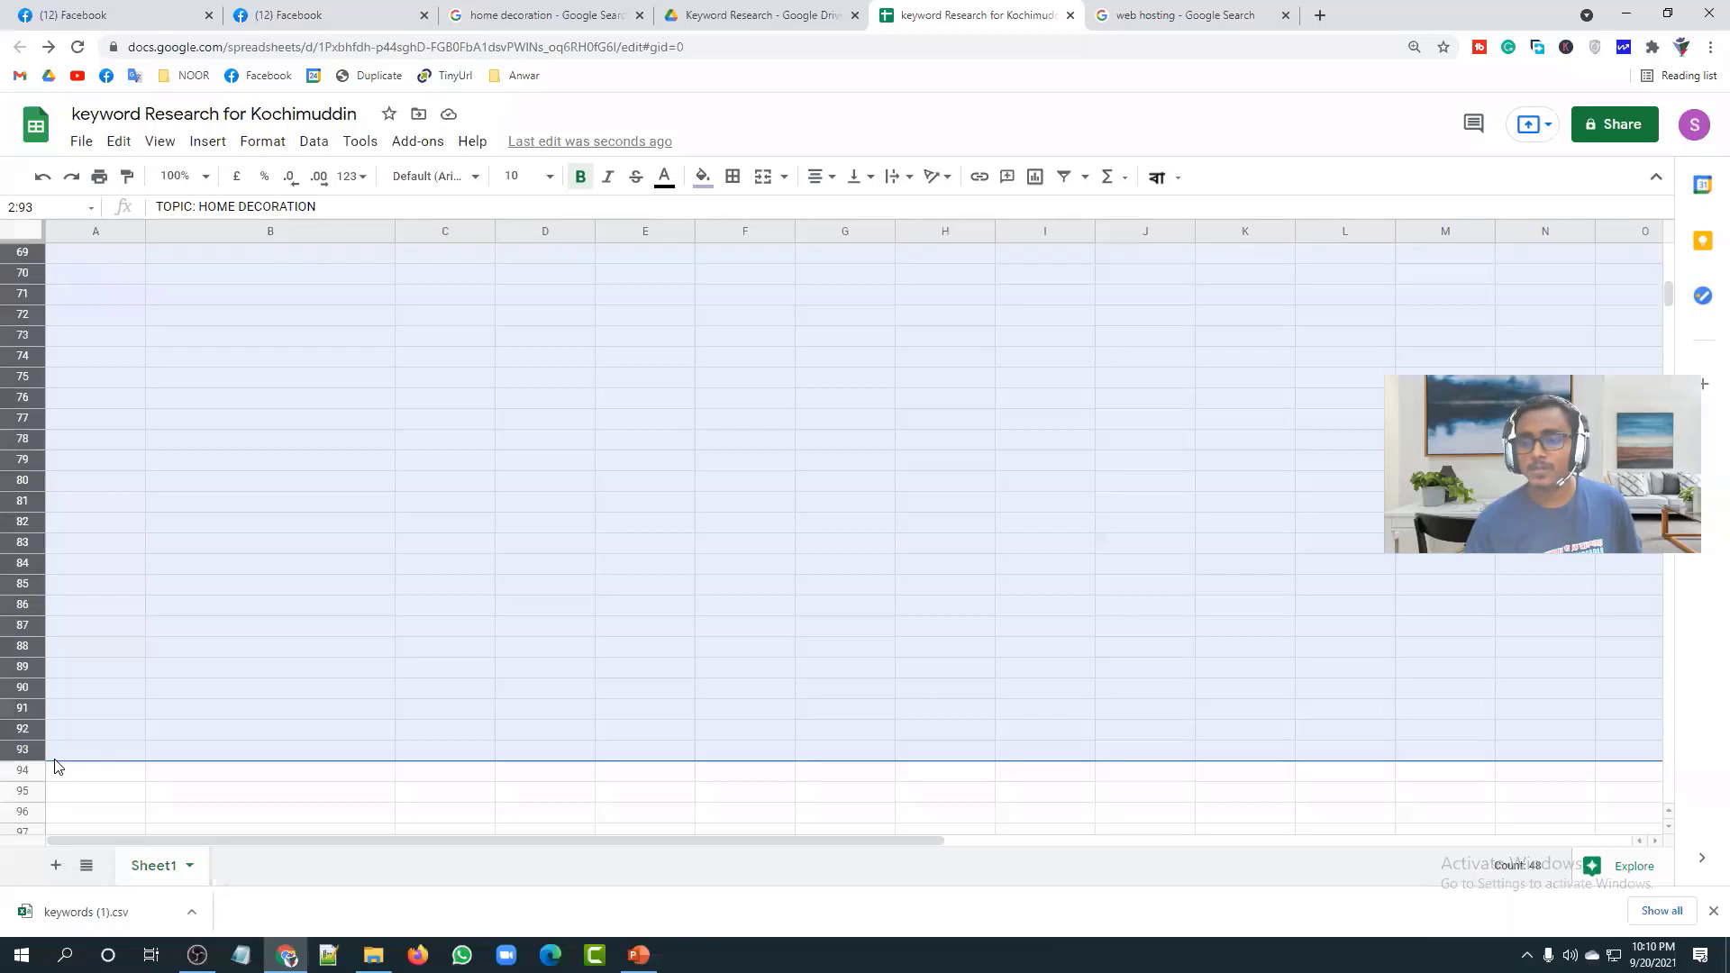
pyautogui.scroll(8, 357, 542)
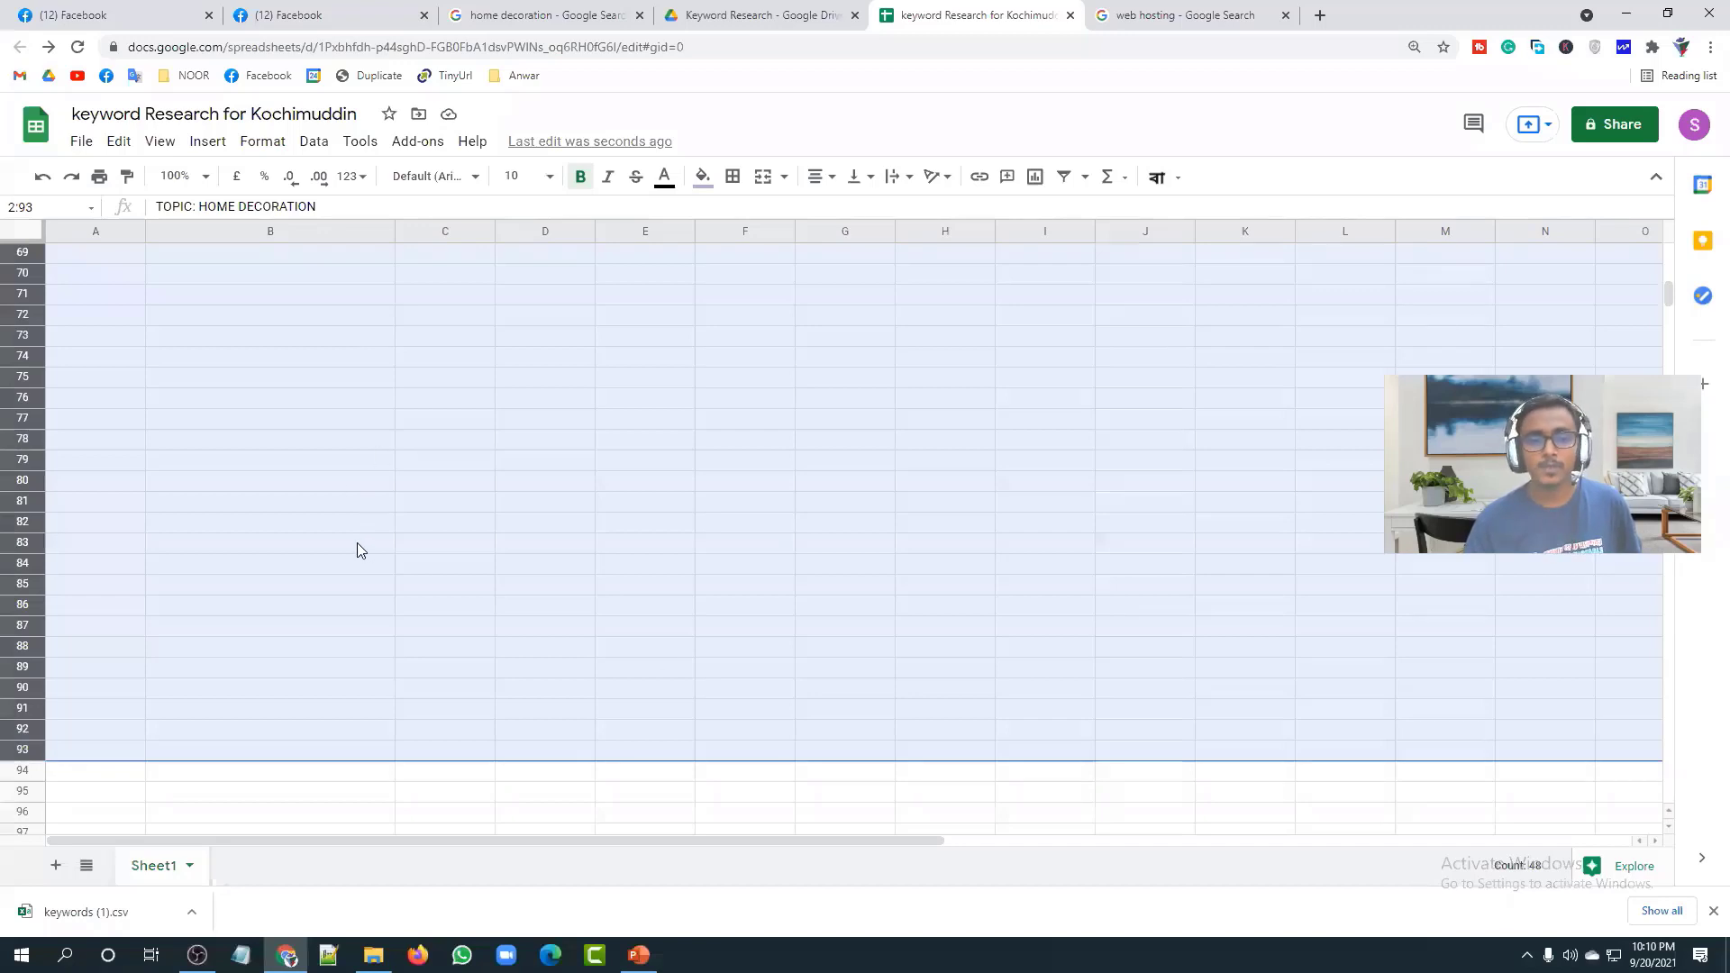
pyautogui.scroll(-10, 397, 532)
pyautogui.scroll(-3, 393, 529)
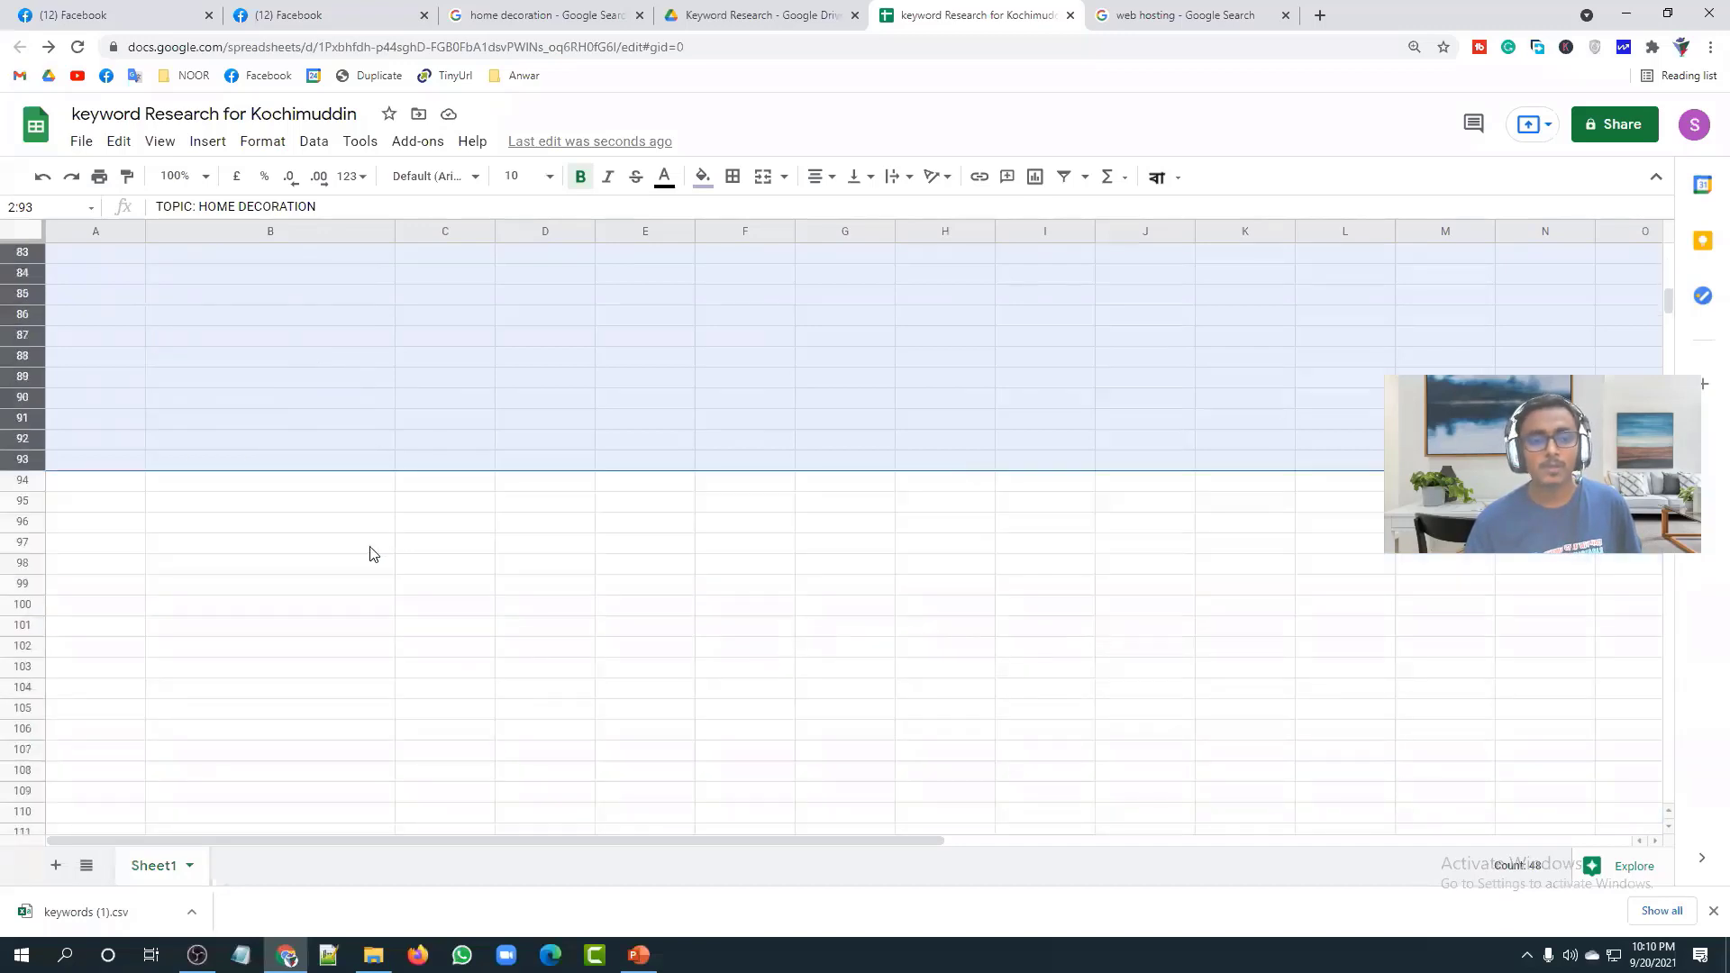
pyautogui.click(369, 542)
pyautogui.scroll(-3, 370, 543)
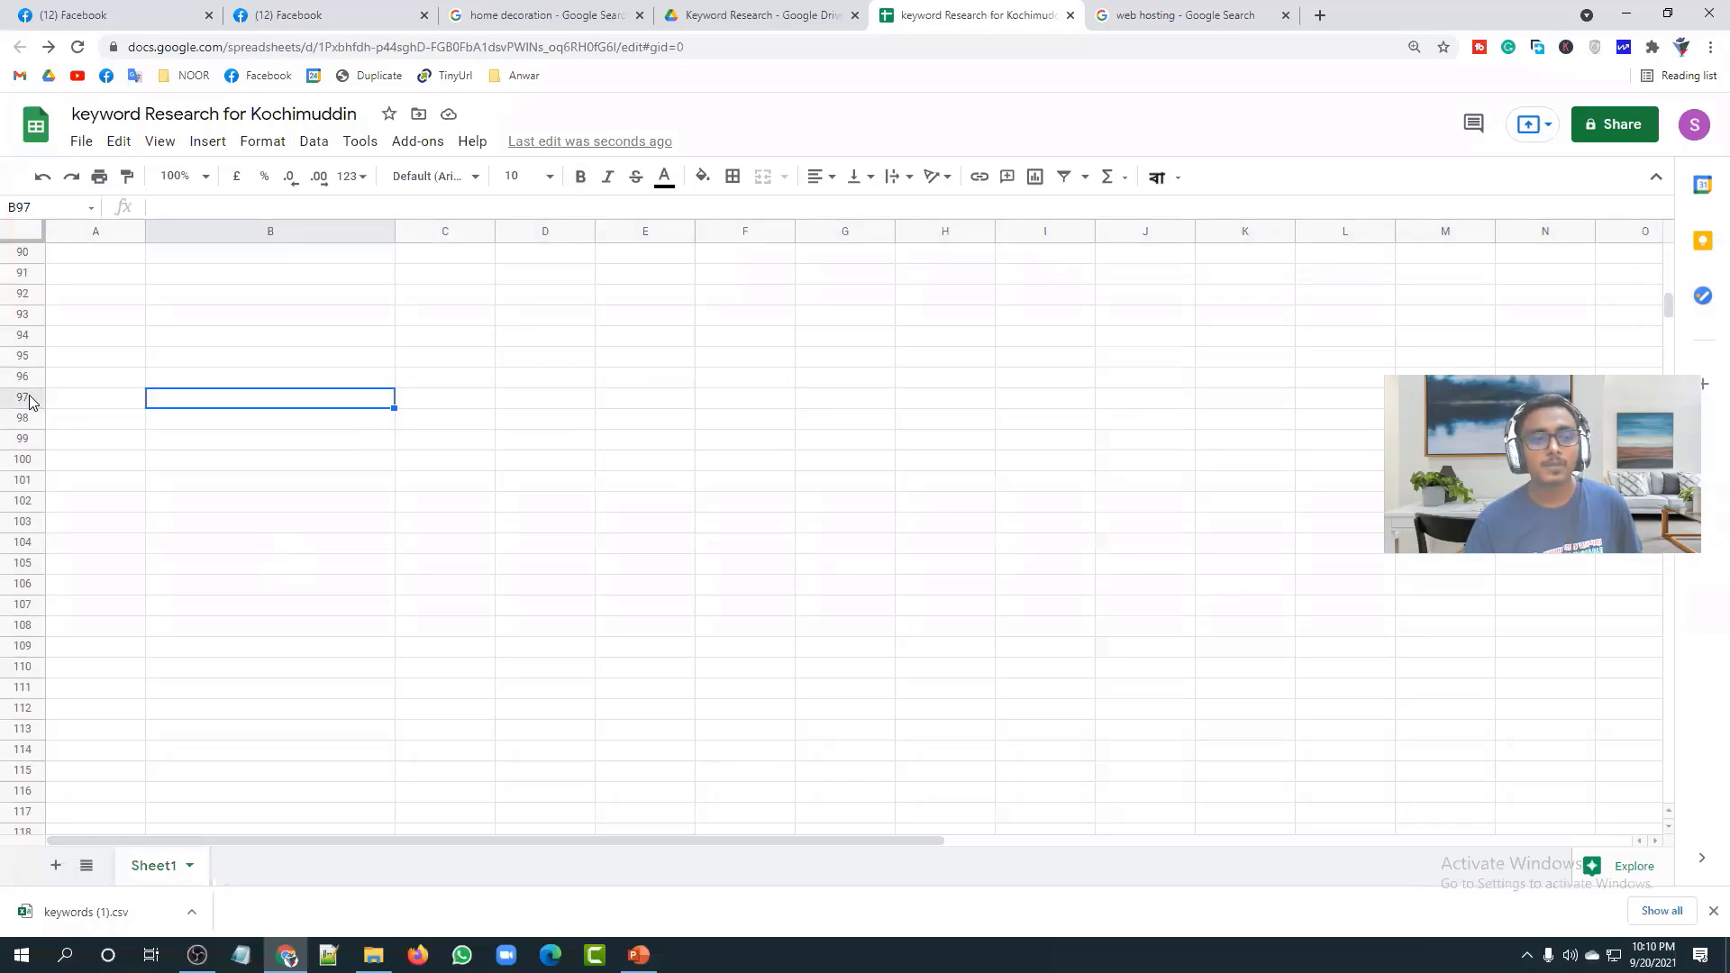
pyautogui.moveTo(27, 396); pyautogui.dragTo(253, 813)
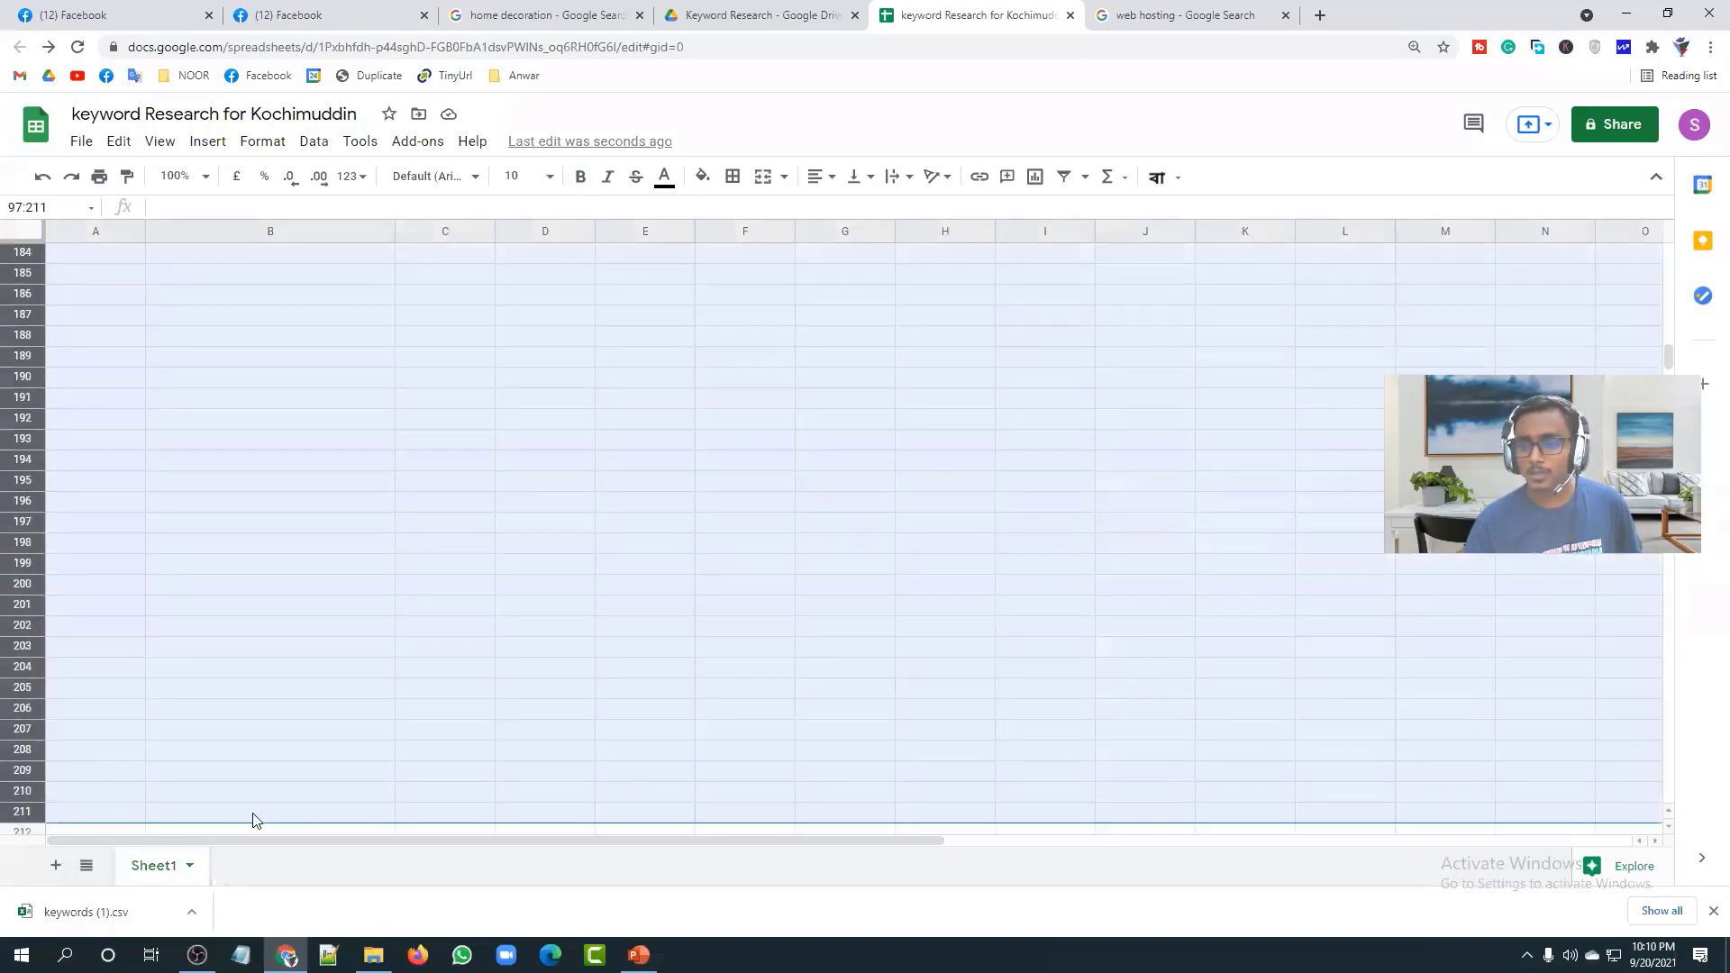
pyautogui.click(552, 690)
pyautogui.scroll(15, 552, 703)
pyautogui.scroll(20, 566, 594)
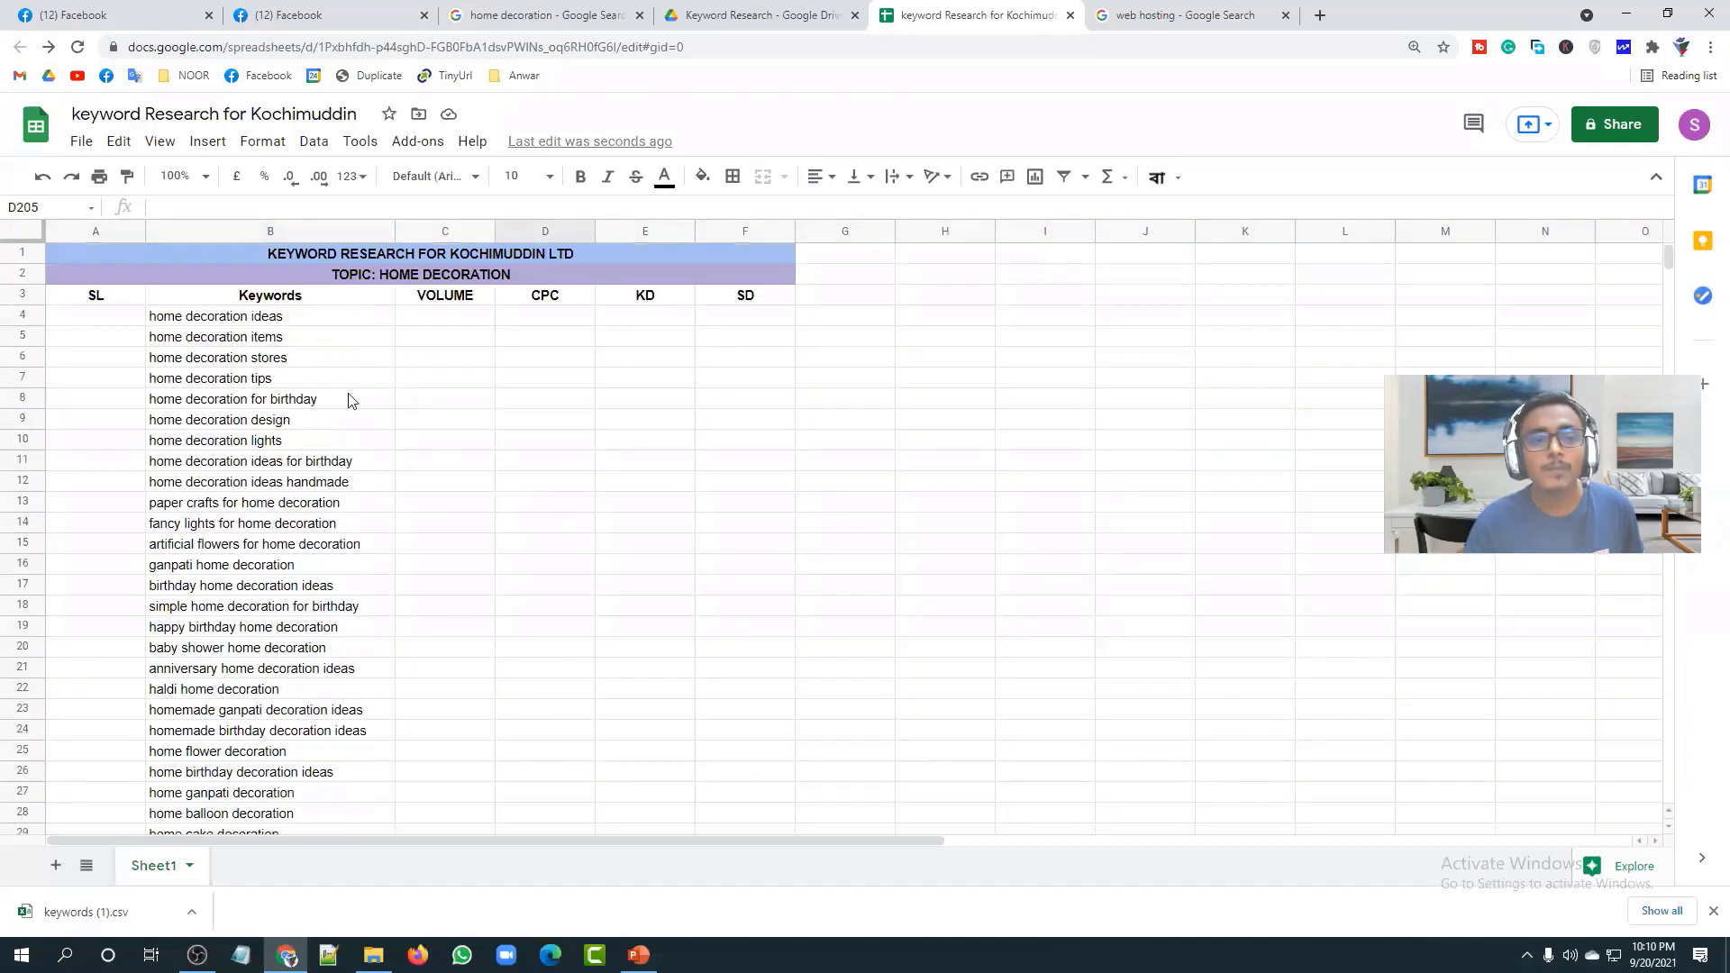
# Step: Insert a row above the column headers in row 3 and merge cells A3:F3
pyautogui.rightClick(21, 297)
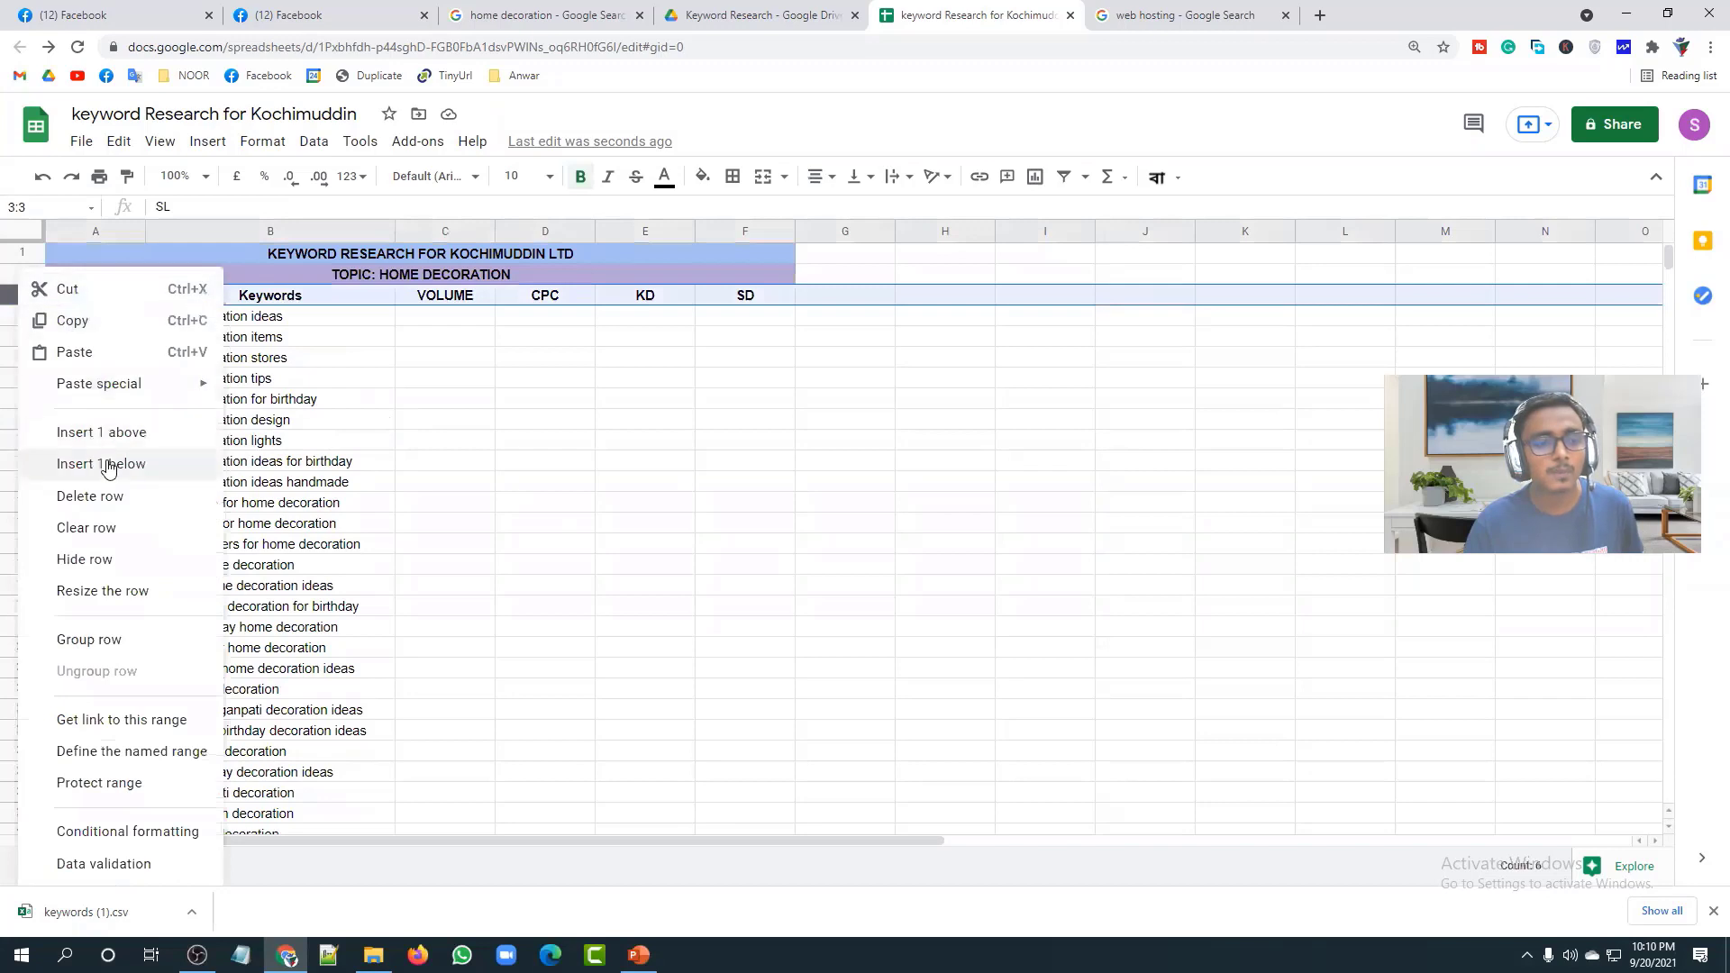
pyautogui.click(101, 433)
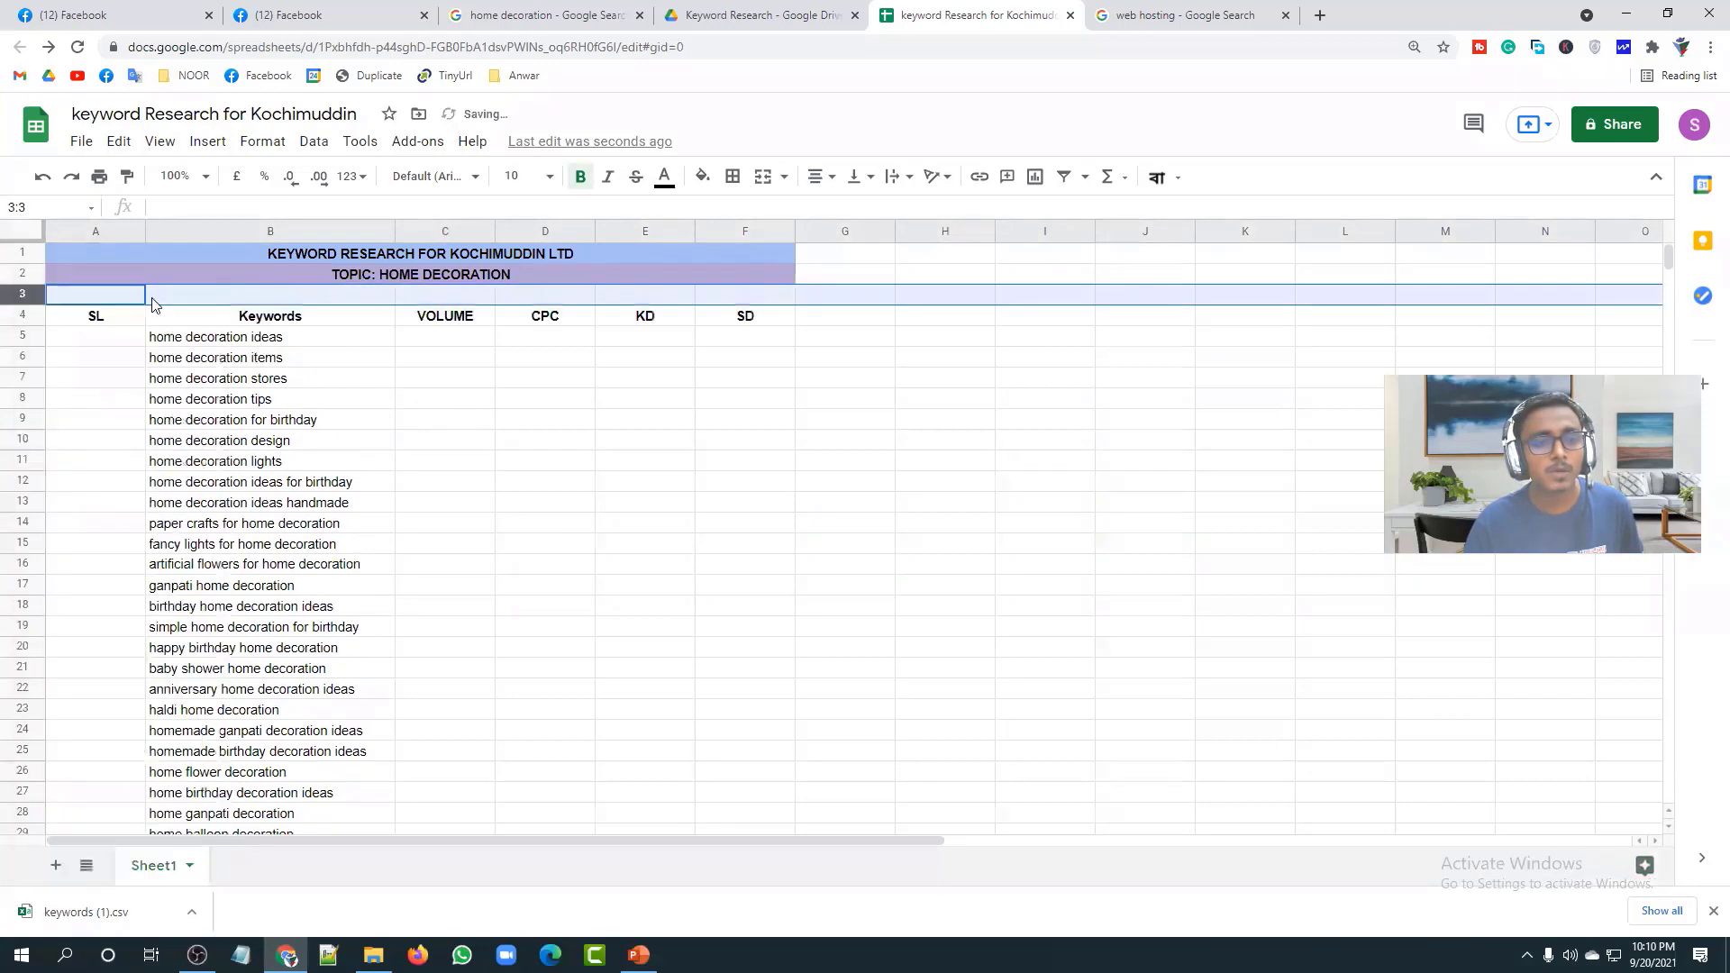
pyautogui.moveTo(140, 294); pyautogui.dragTo(717, 302)
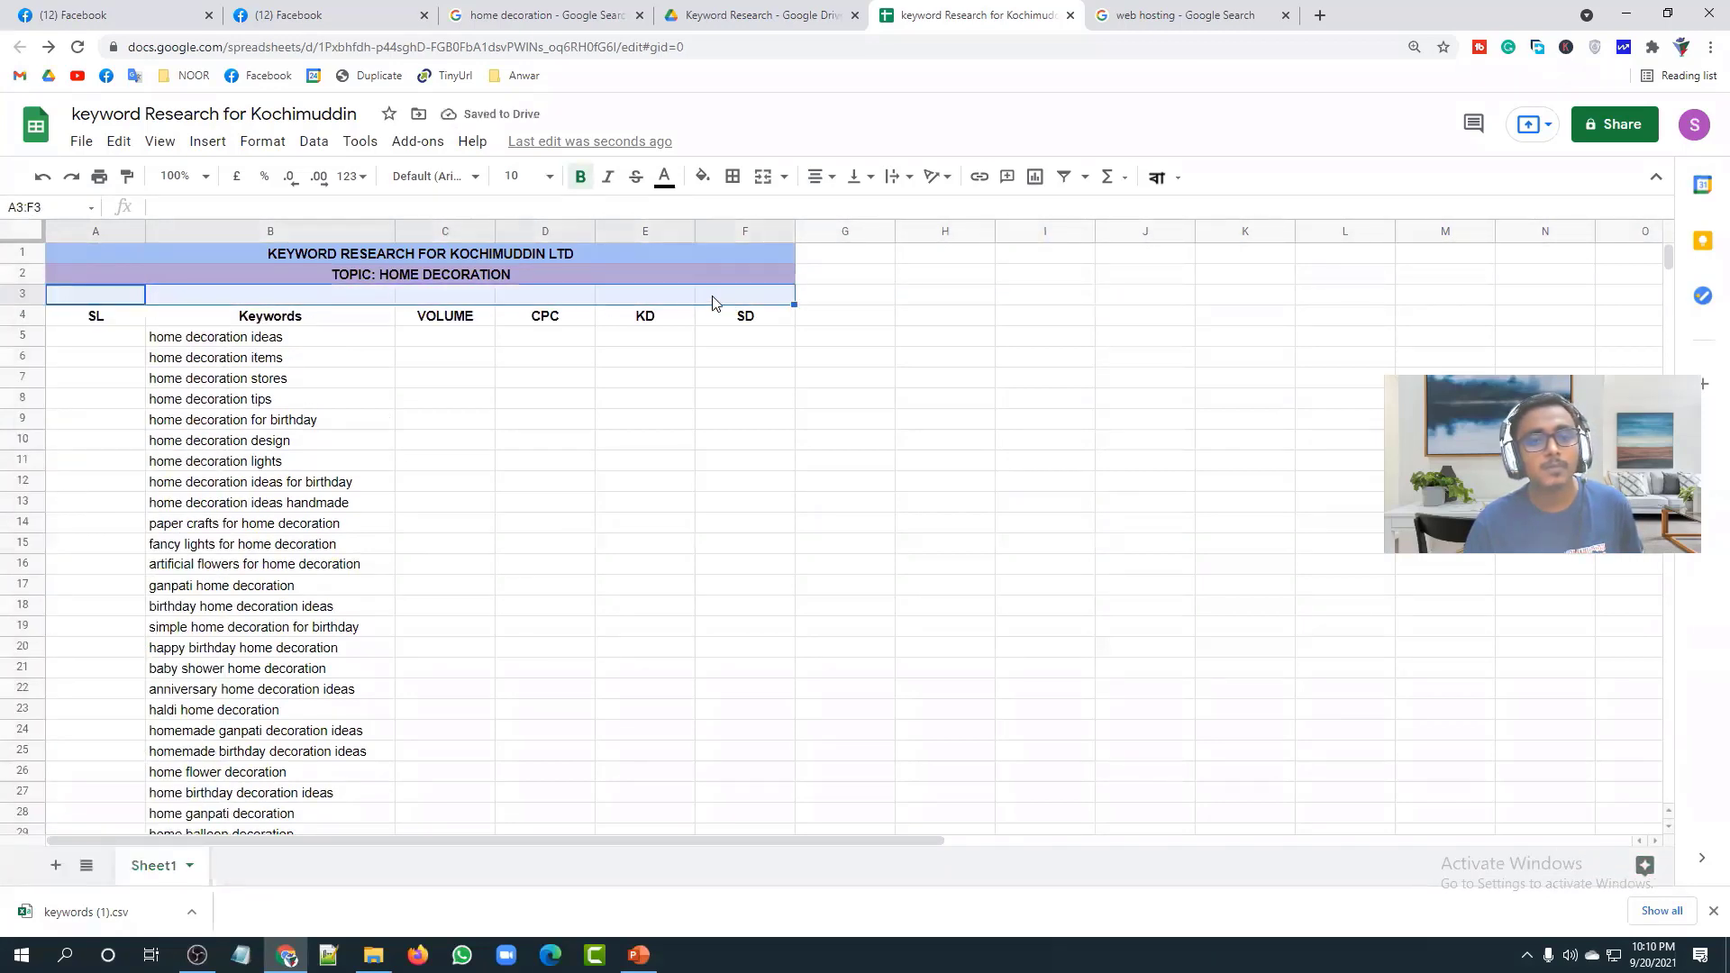
pyautogui.click(763, 177)
# Step: Enter the section heading "Broad Match Keywords" in the merged cell of row 3
pyautogui.doubleClick(391, 299)
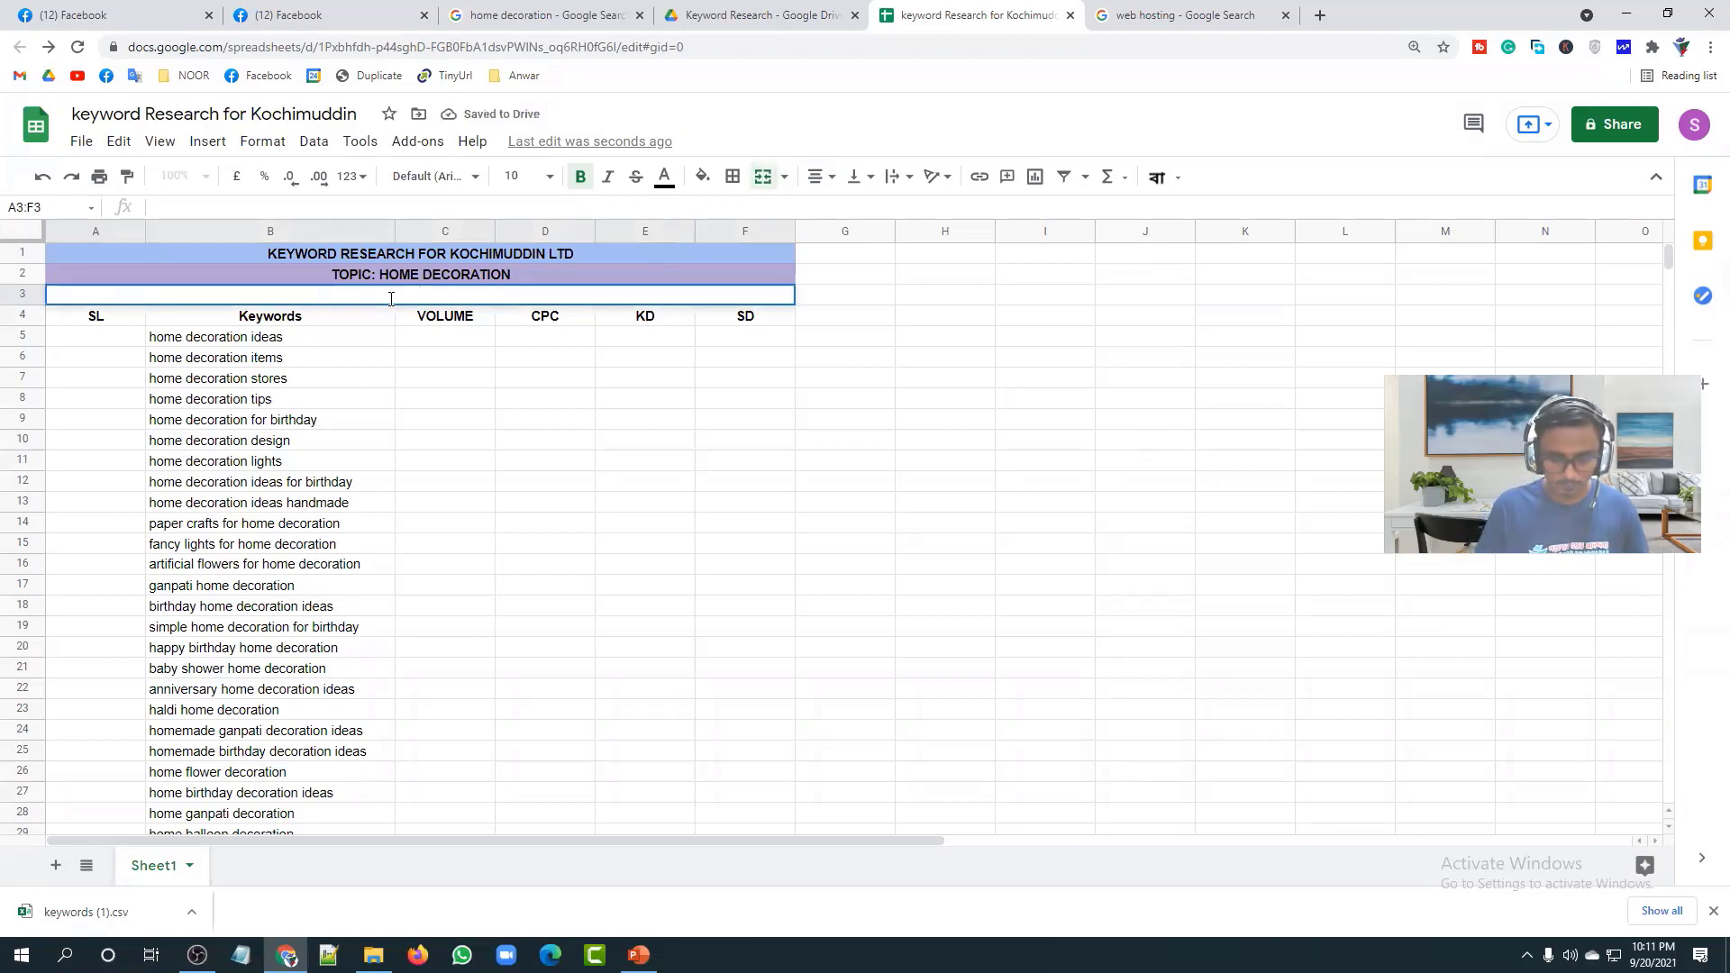
pyautogui.write('Bo')
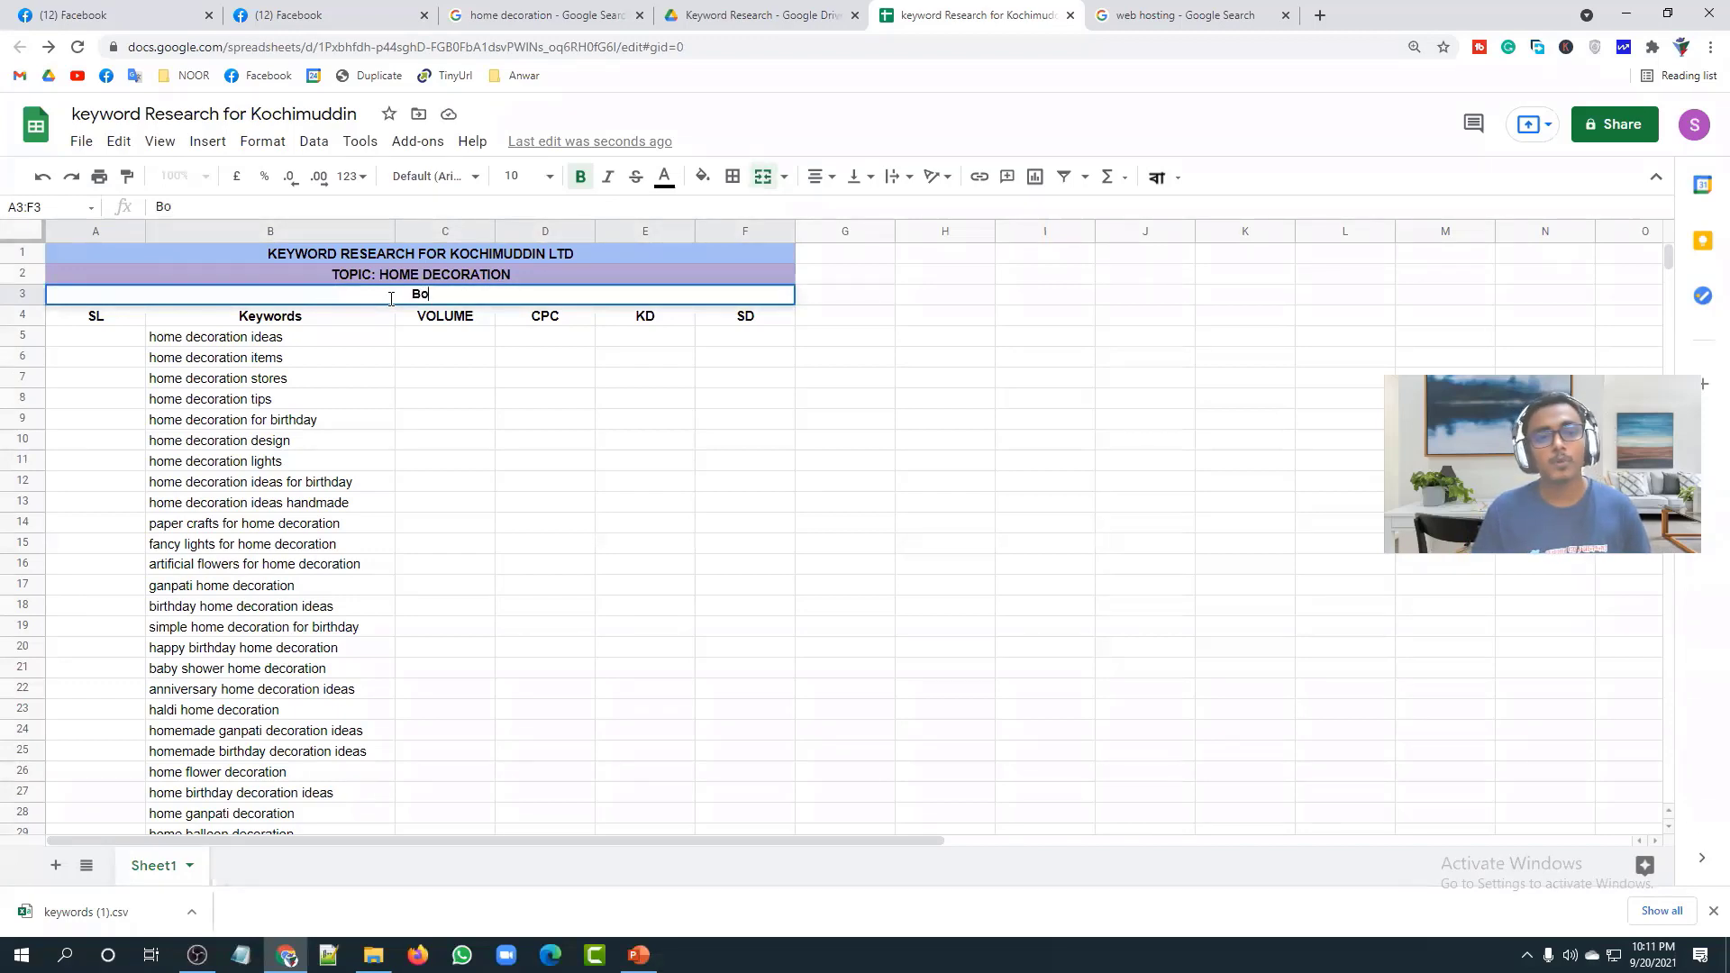
pyautogui.press('BackSpace')
pyautogui.write('road ')
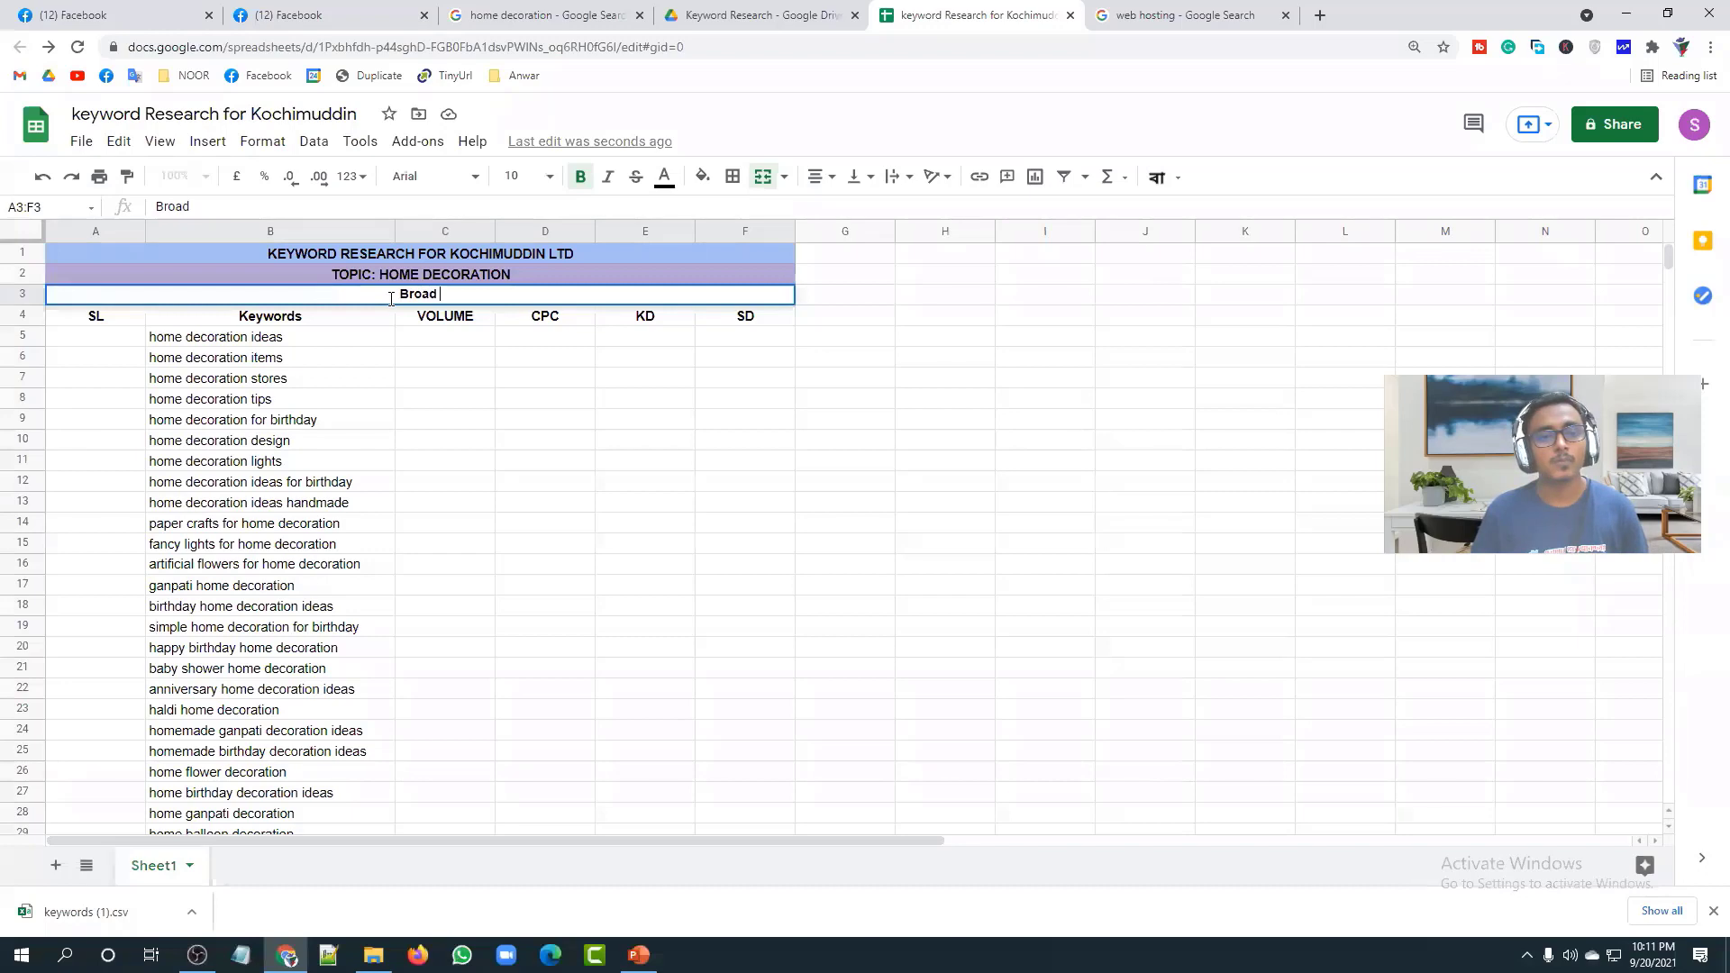
pyautogui.write('Match ')
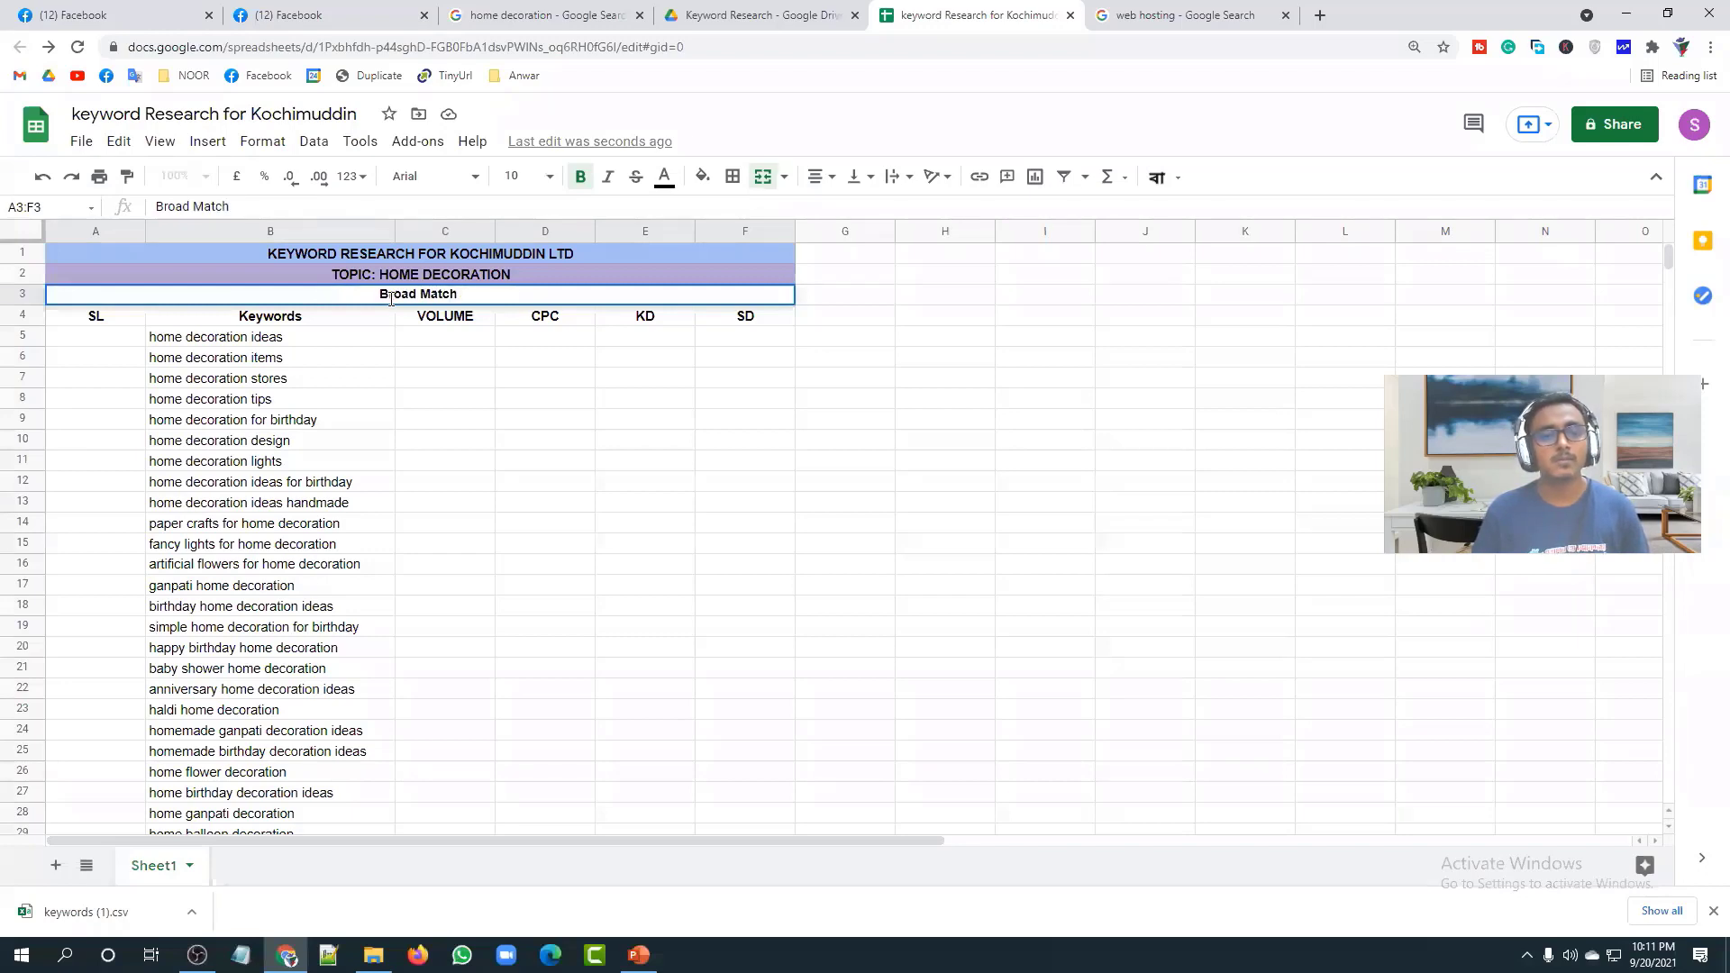
pyautogui.write('Keywordds')
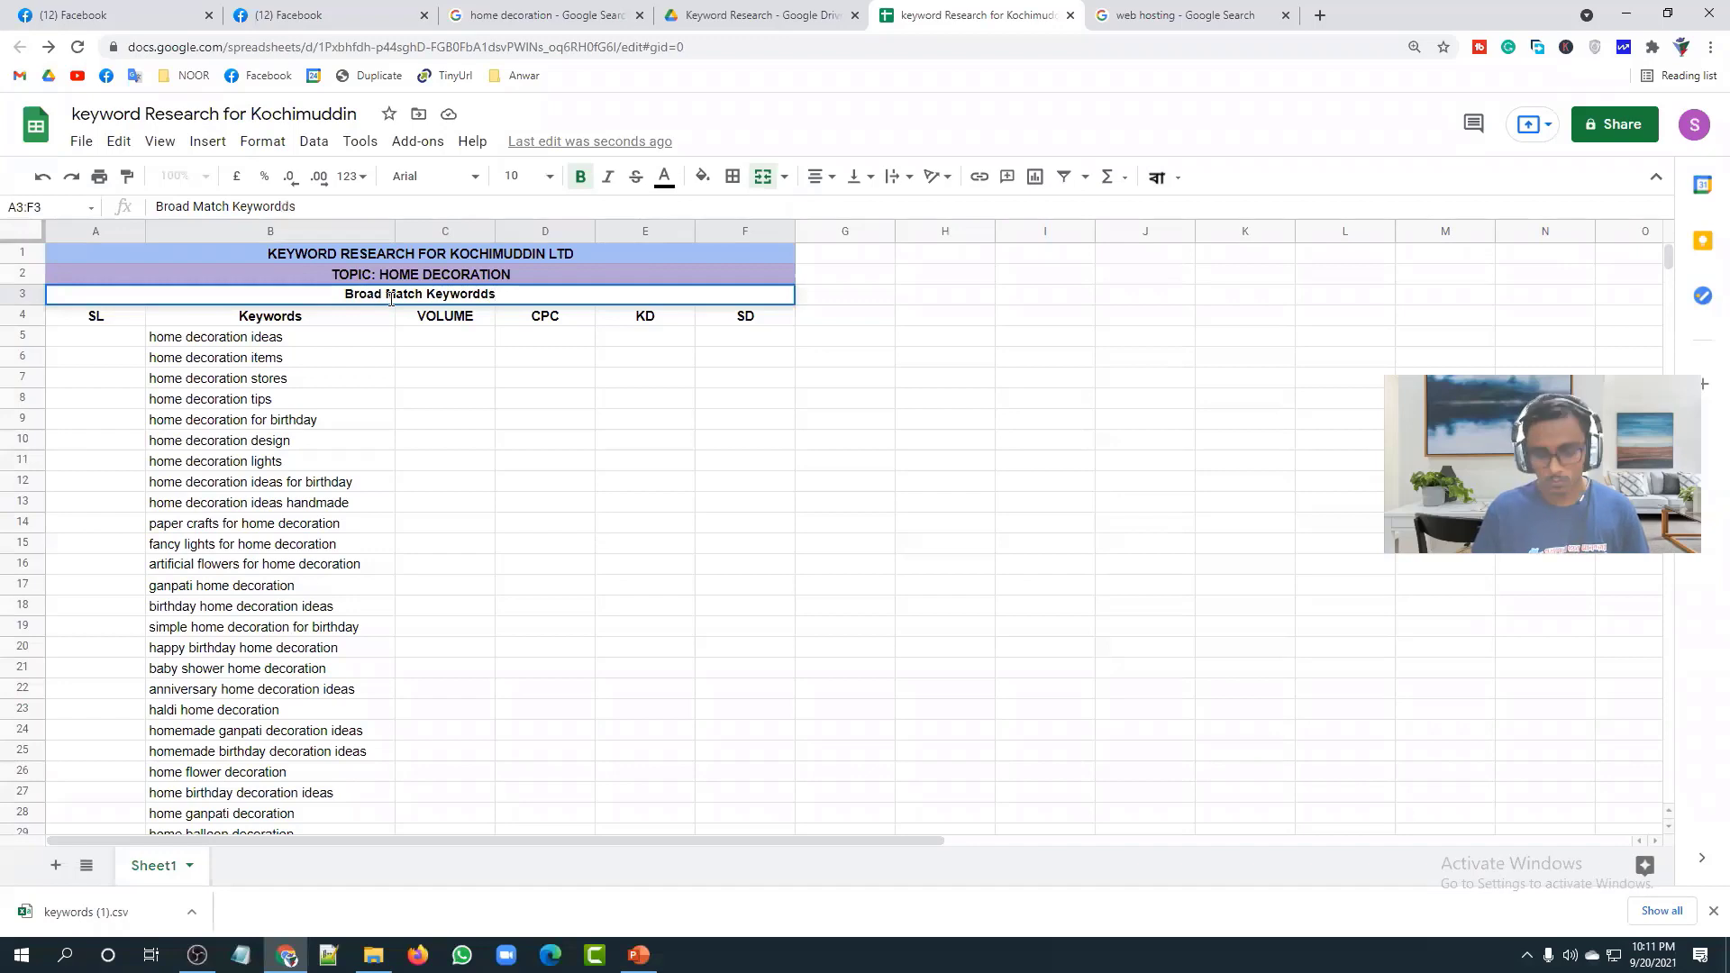
pyautogui.press('BackSpace')
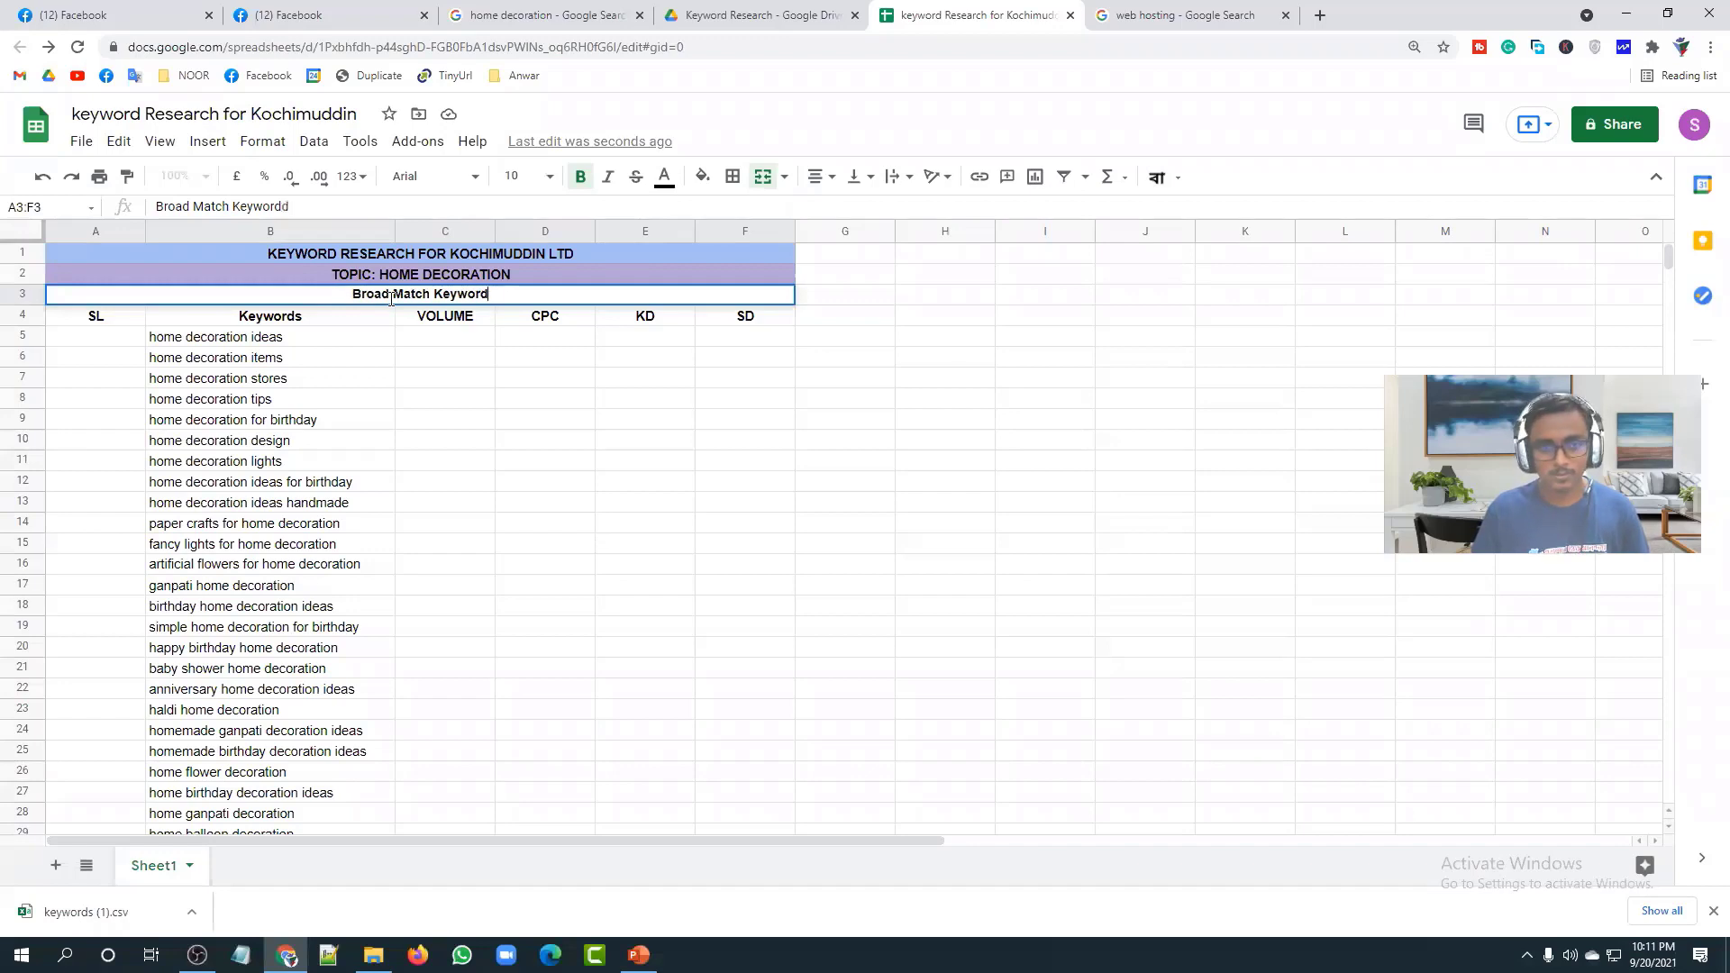
pyautogui.write('s')
pyautogui.press('Return')
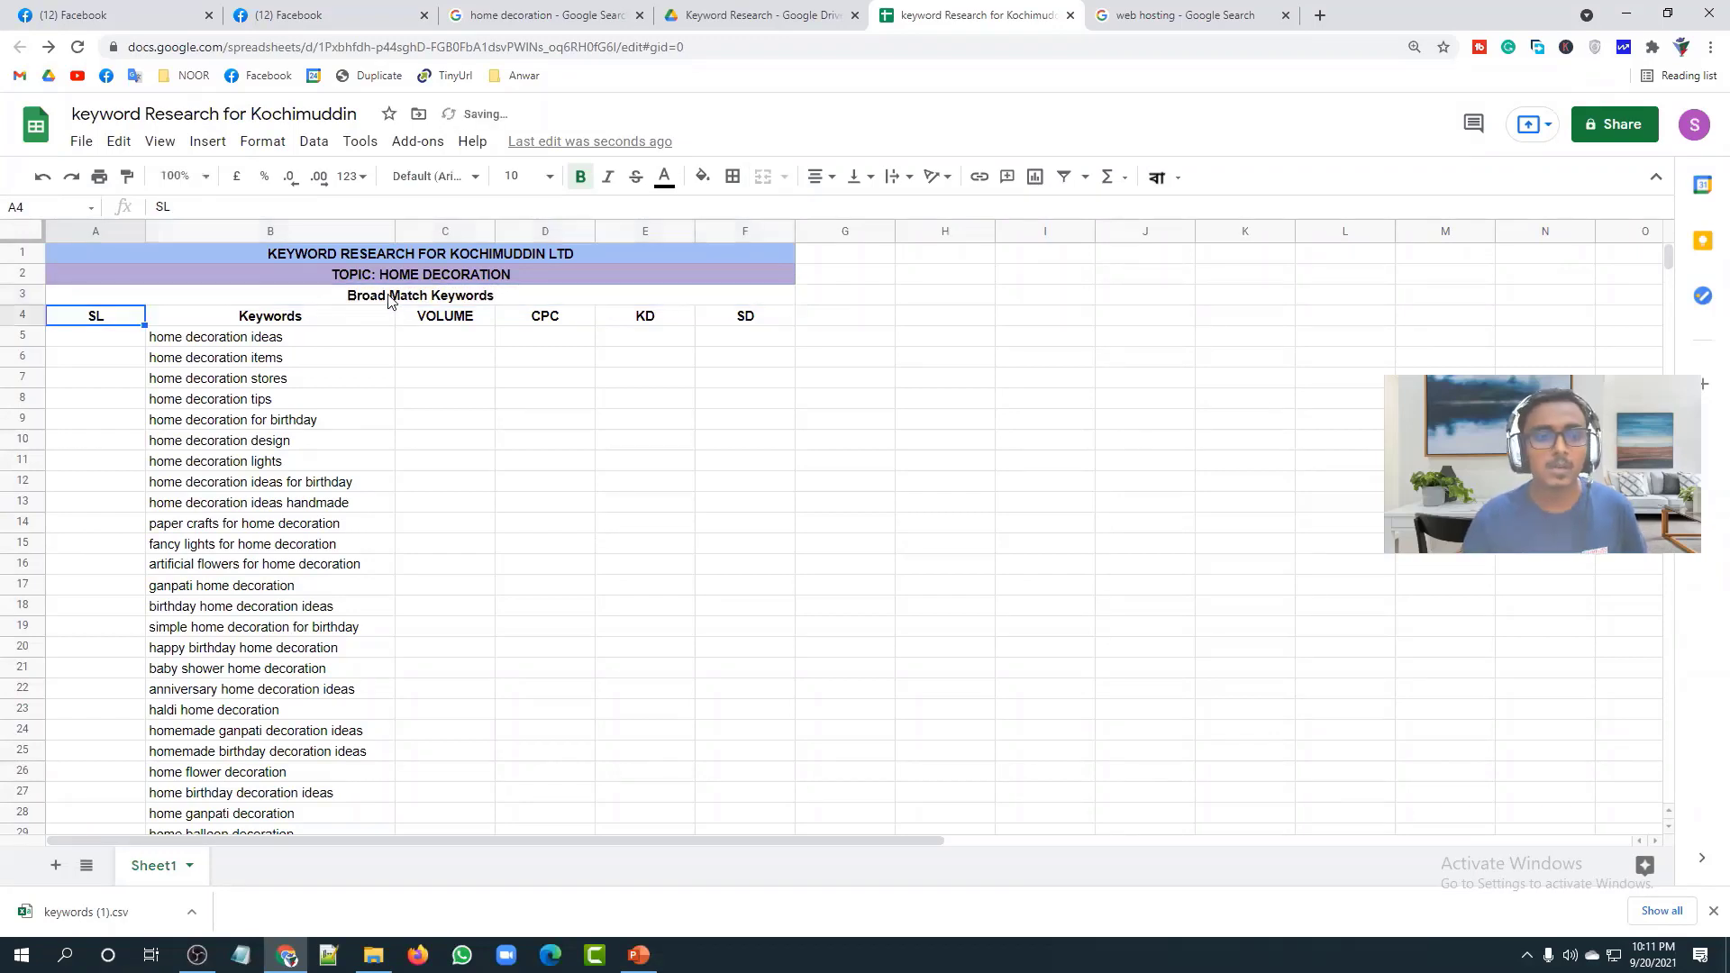
# Step: Give the "Broad Match Keywords" heading a red fill and white text
pyautogui.click(390, 301)
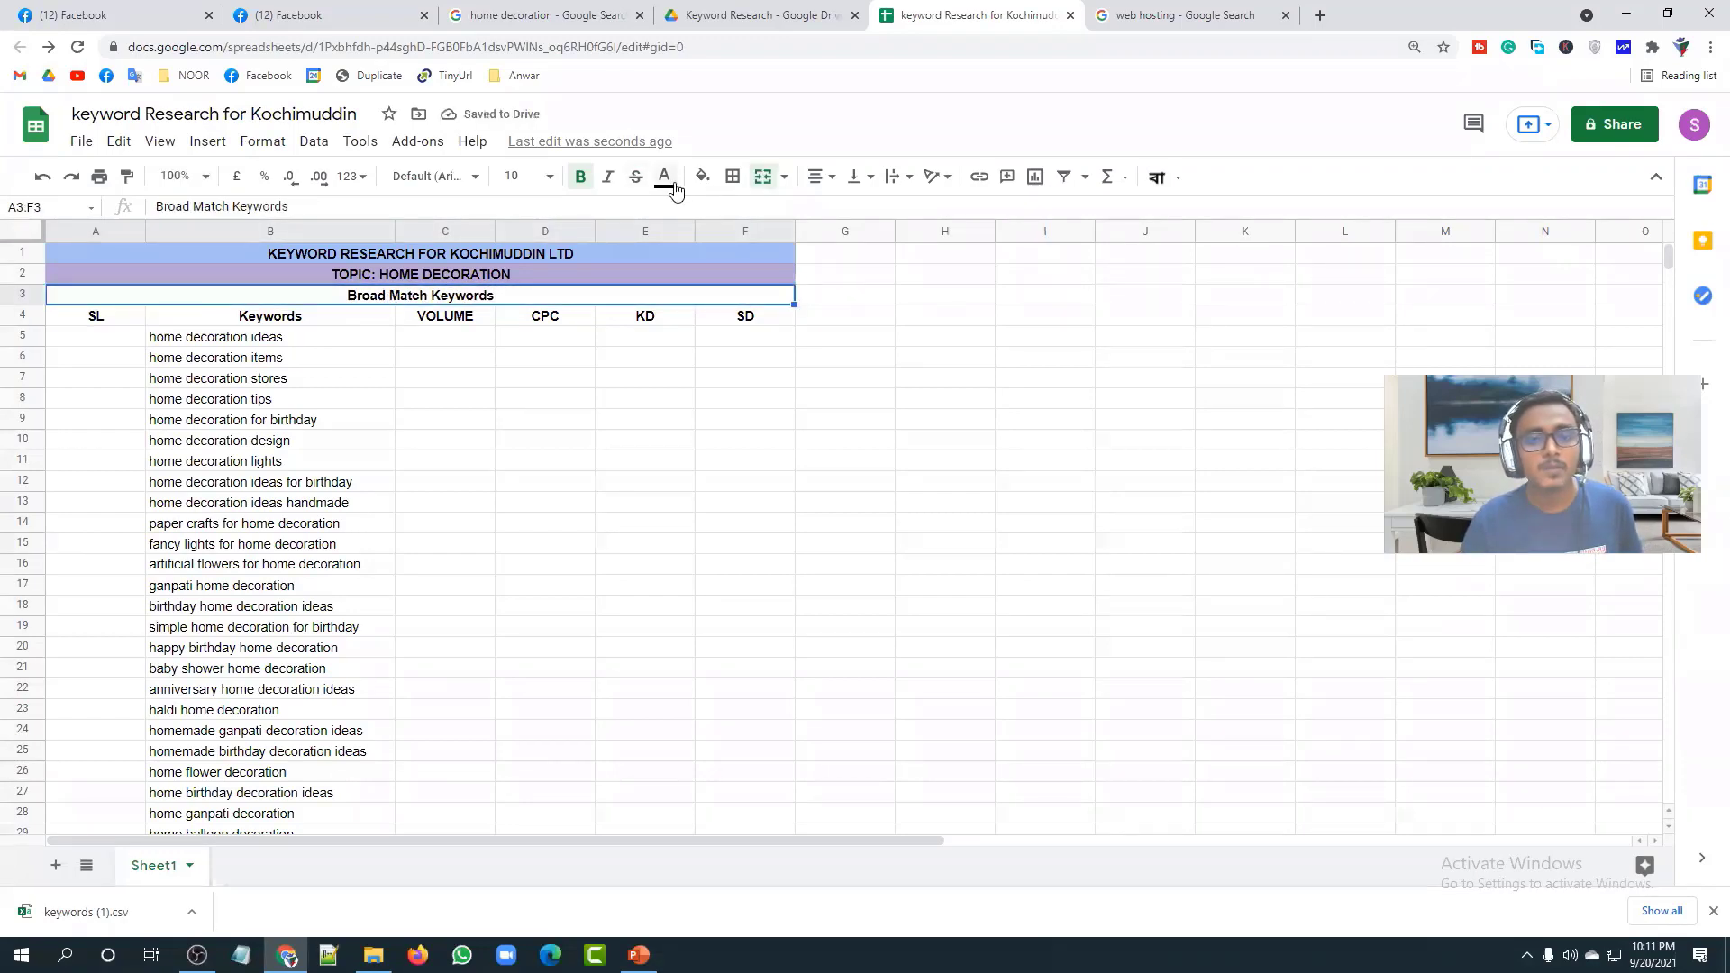
pyautogui.click(703, 176)
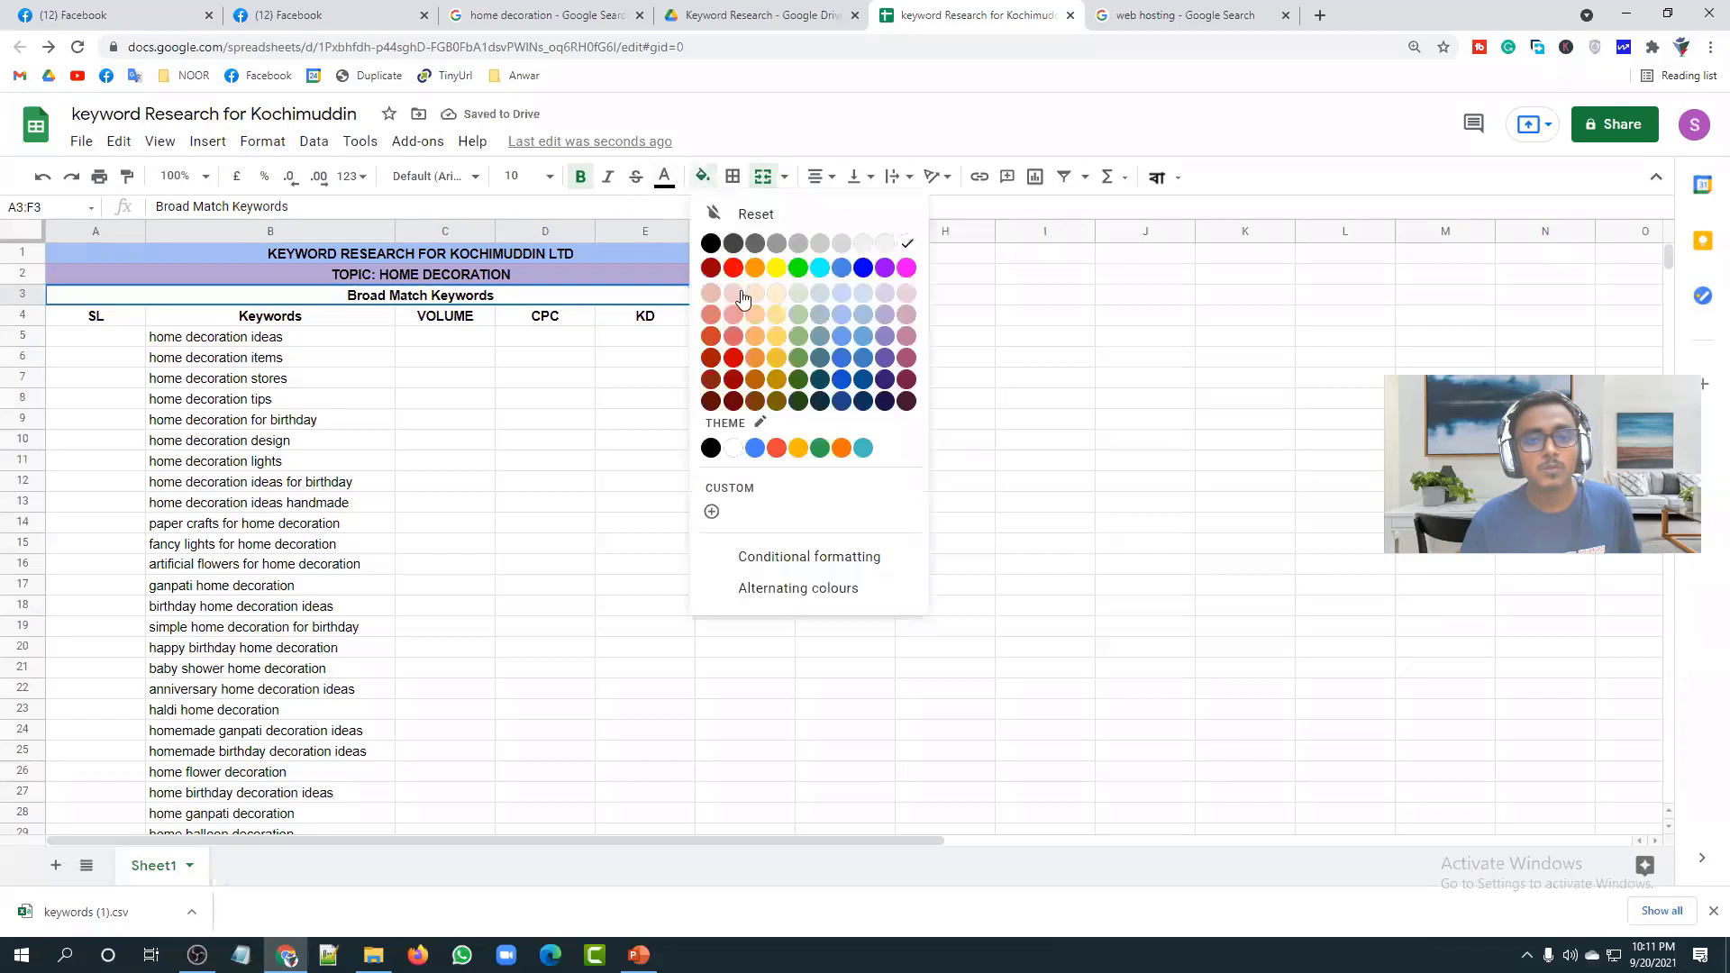
pyautogui.click(730, 358)
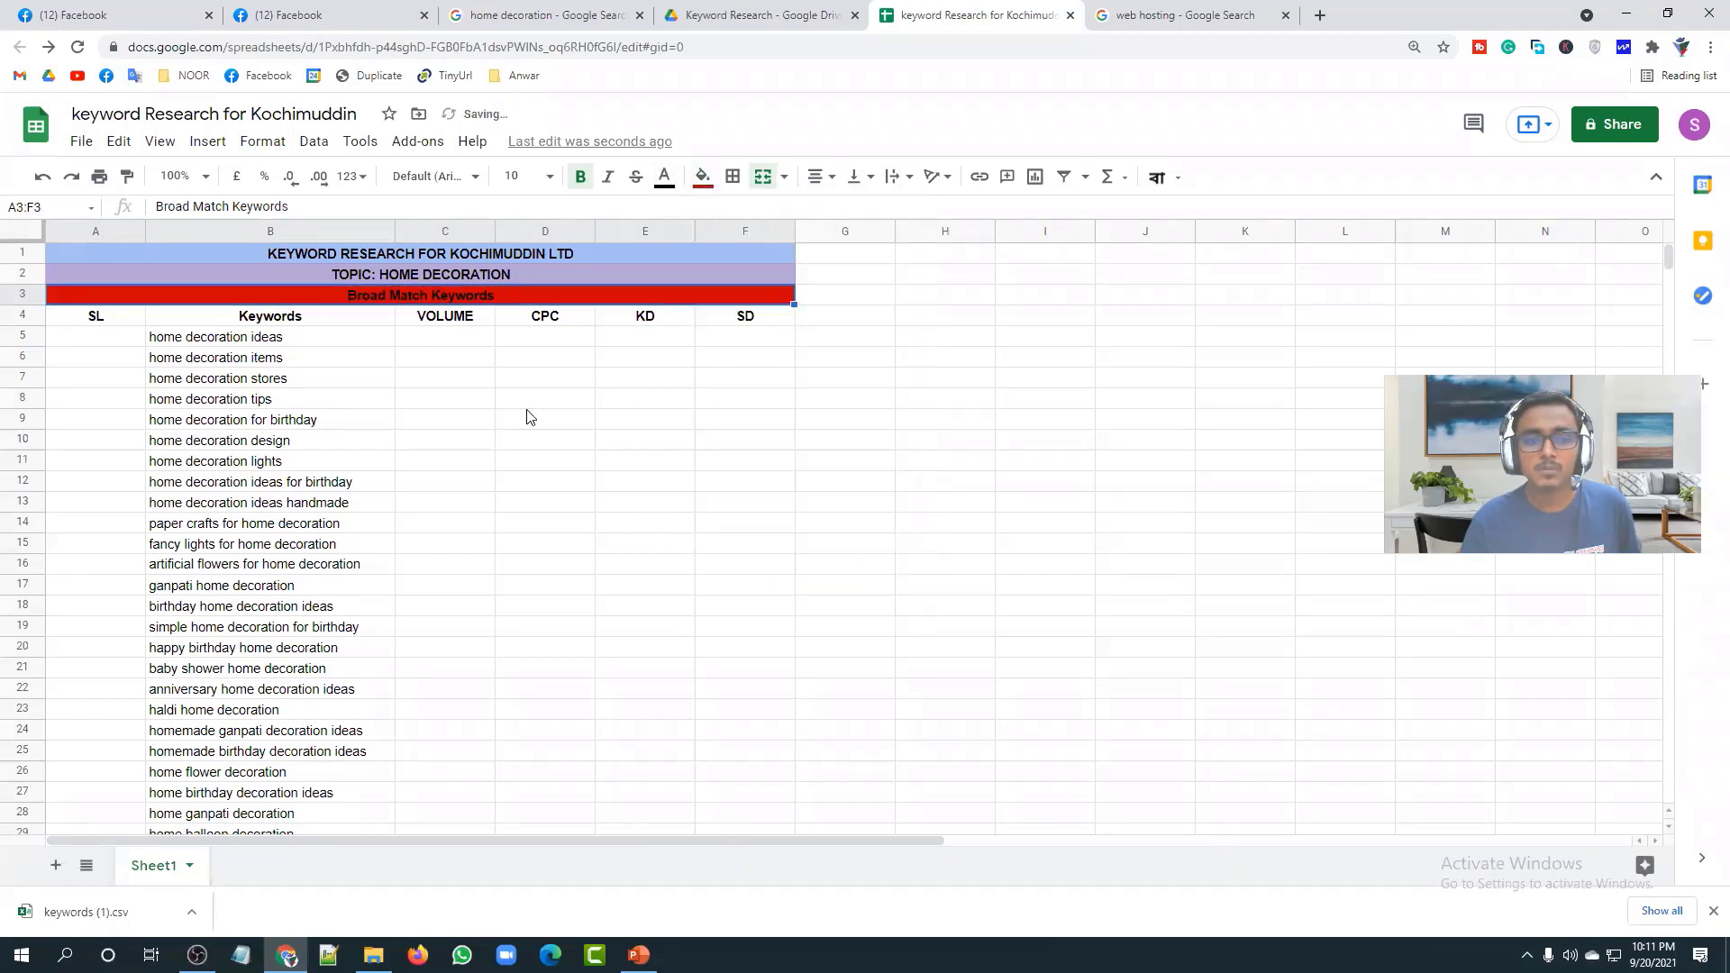
pyautogui.click(664, 177)
pyautogui.click(867, 244)
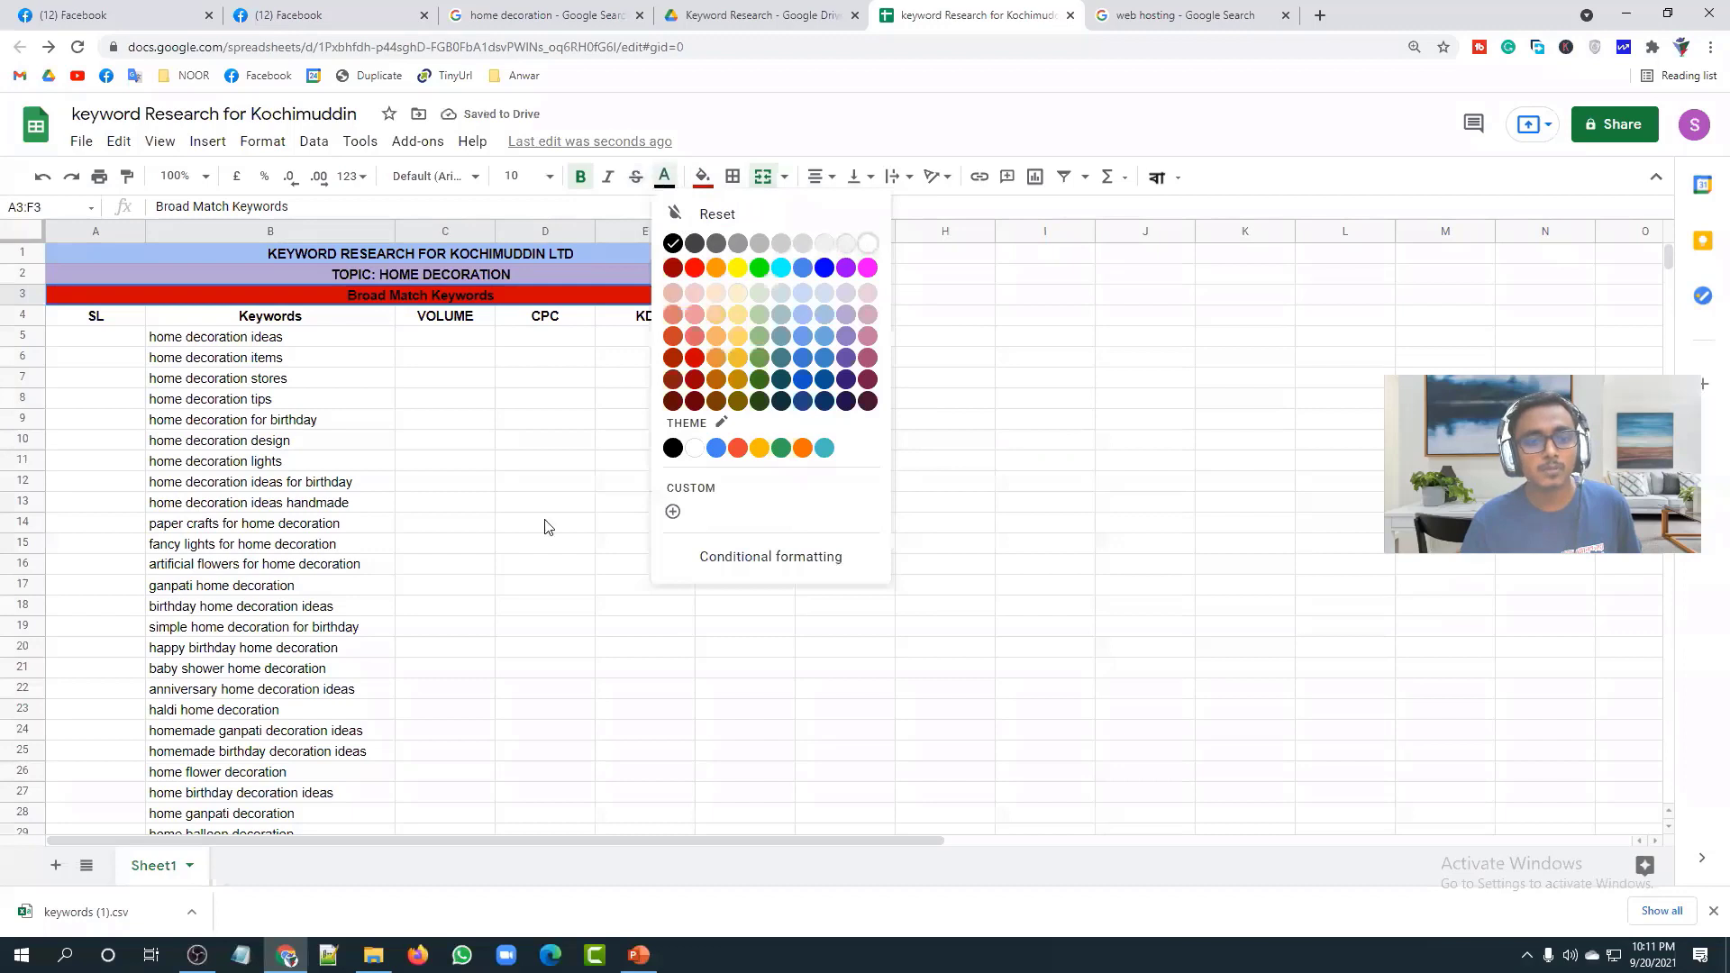
pyautogui.click(494, 485)
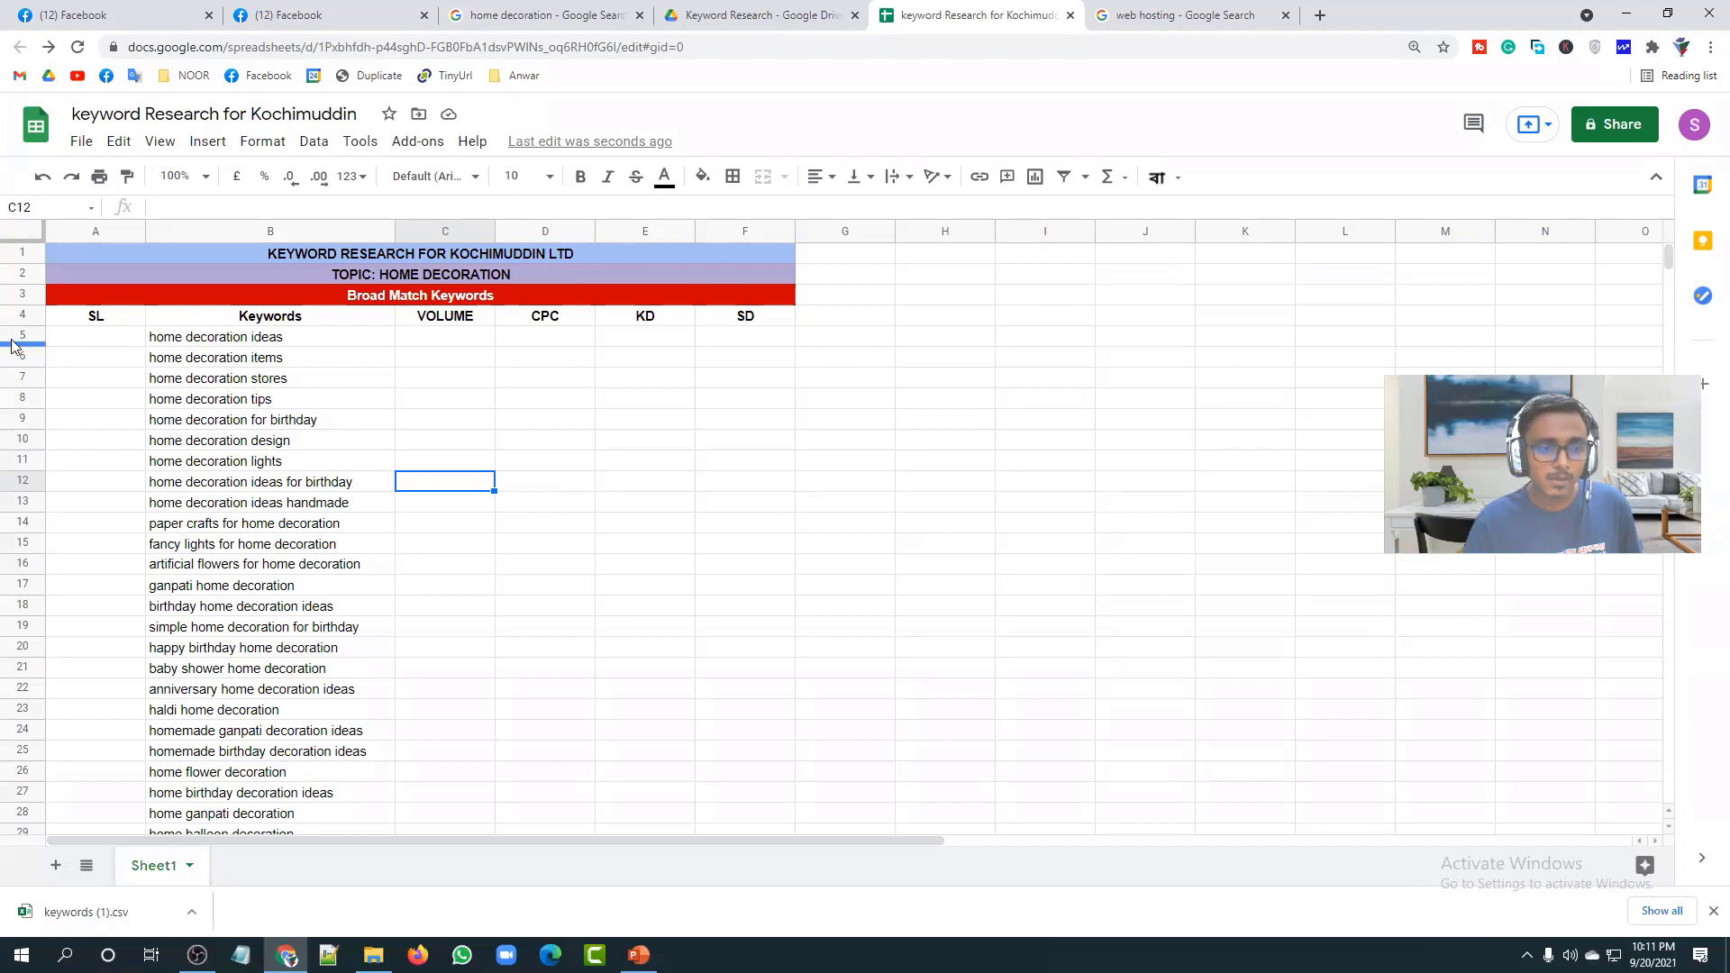
# Step: Insert a blank row above "home decoration ideas for birthday" in row 12 to separate the first seven keywords
pyautogui.moveTo(18, 342); pyautogui.dragTo(16, 483)
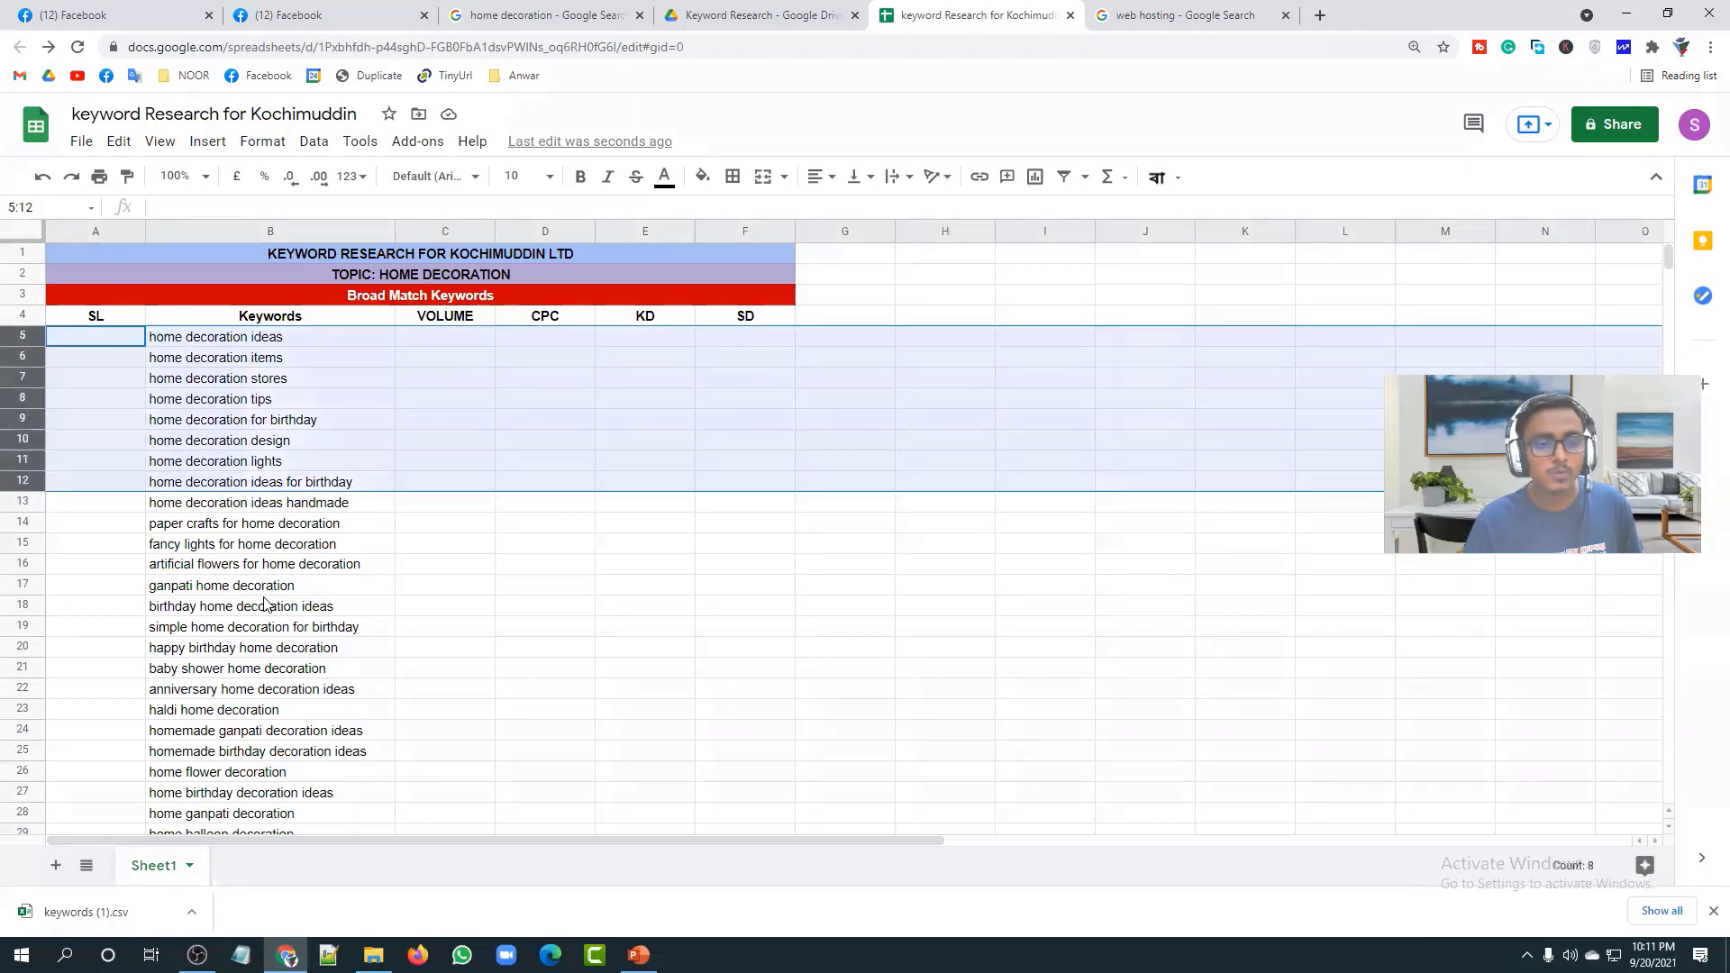
pyautogui.scroll(-5, 266, 604)
pyautogui.scroll(7, 266, 603)
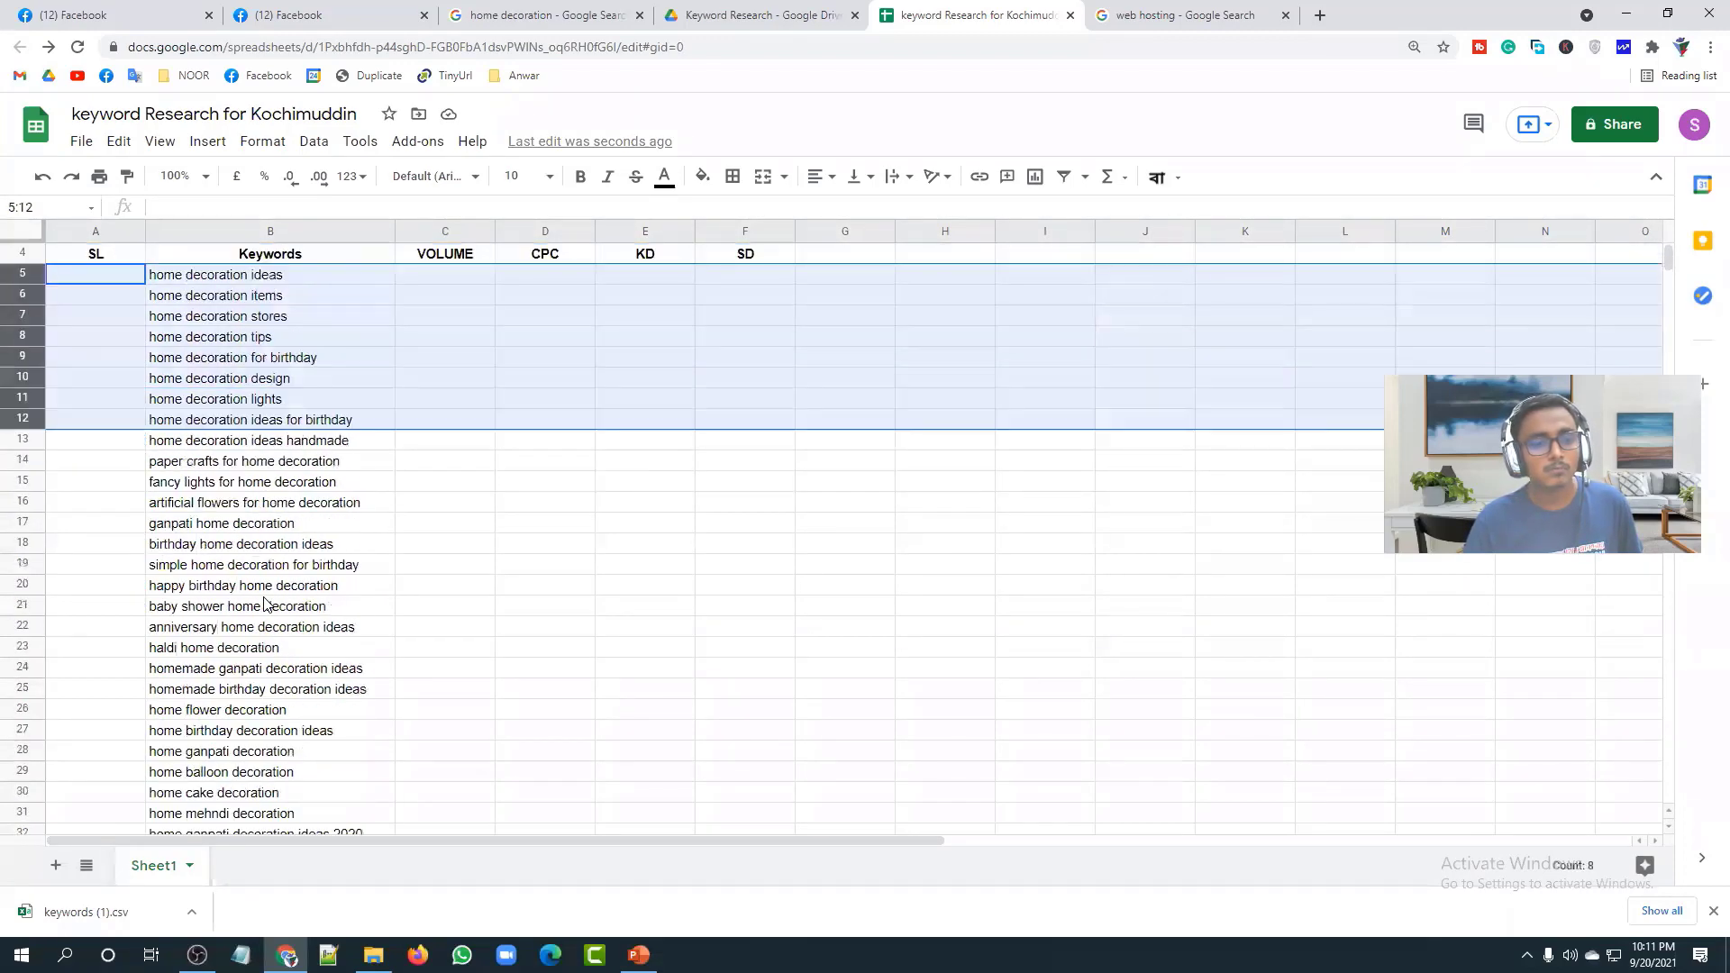
pyautogui.click(471, 607)
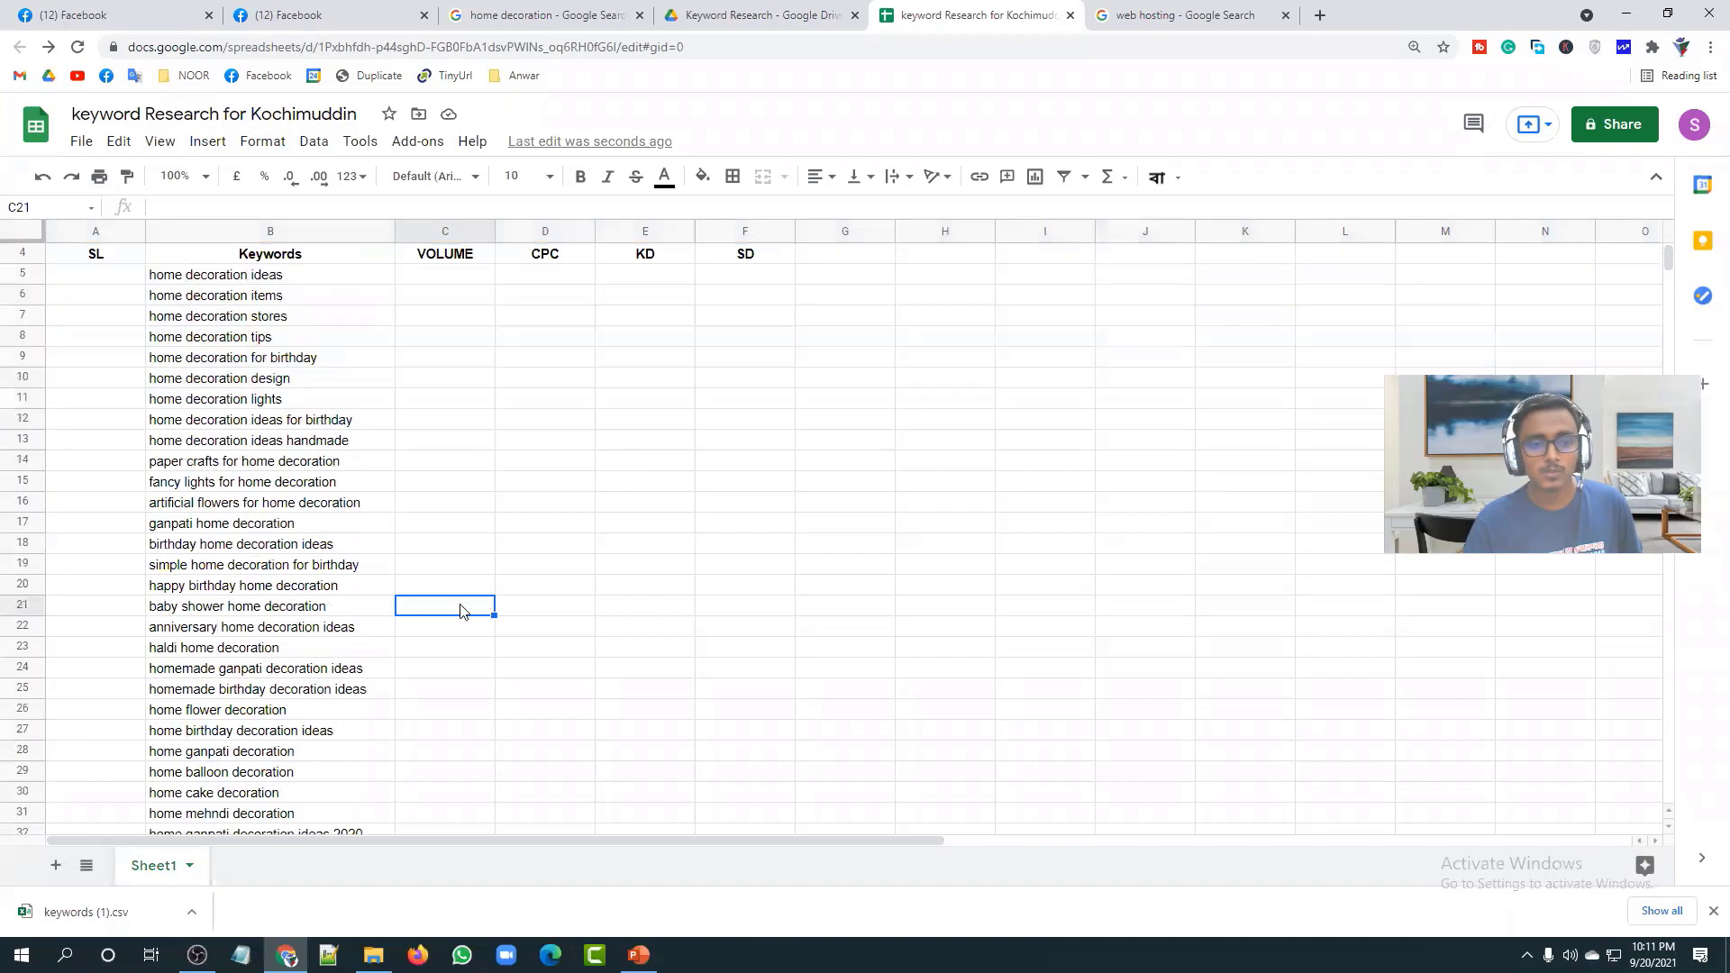
pyautogui.rightClick(21, 419)
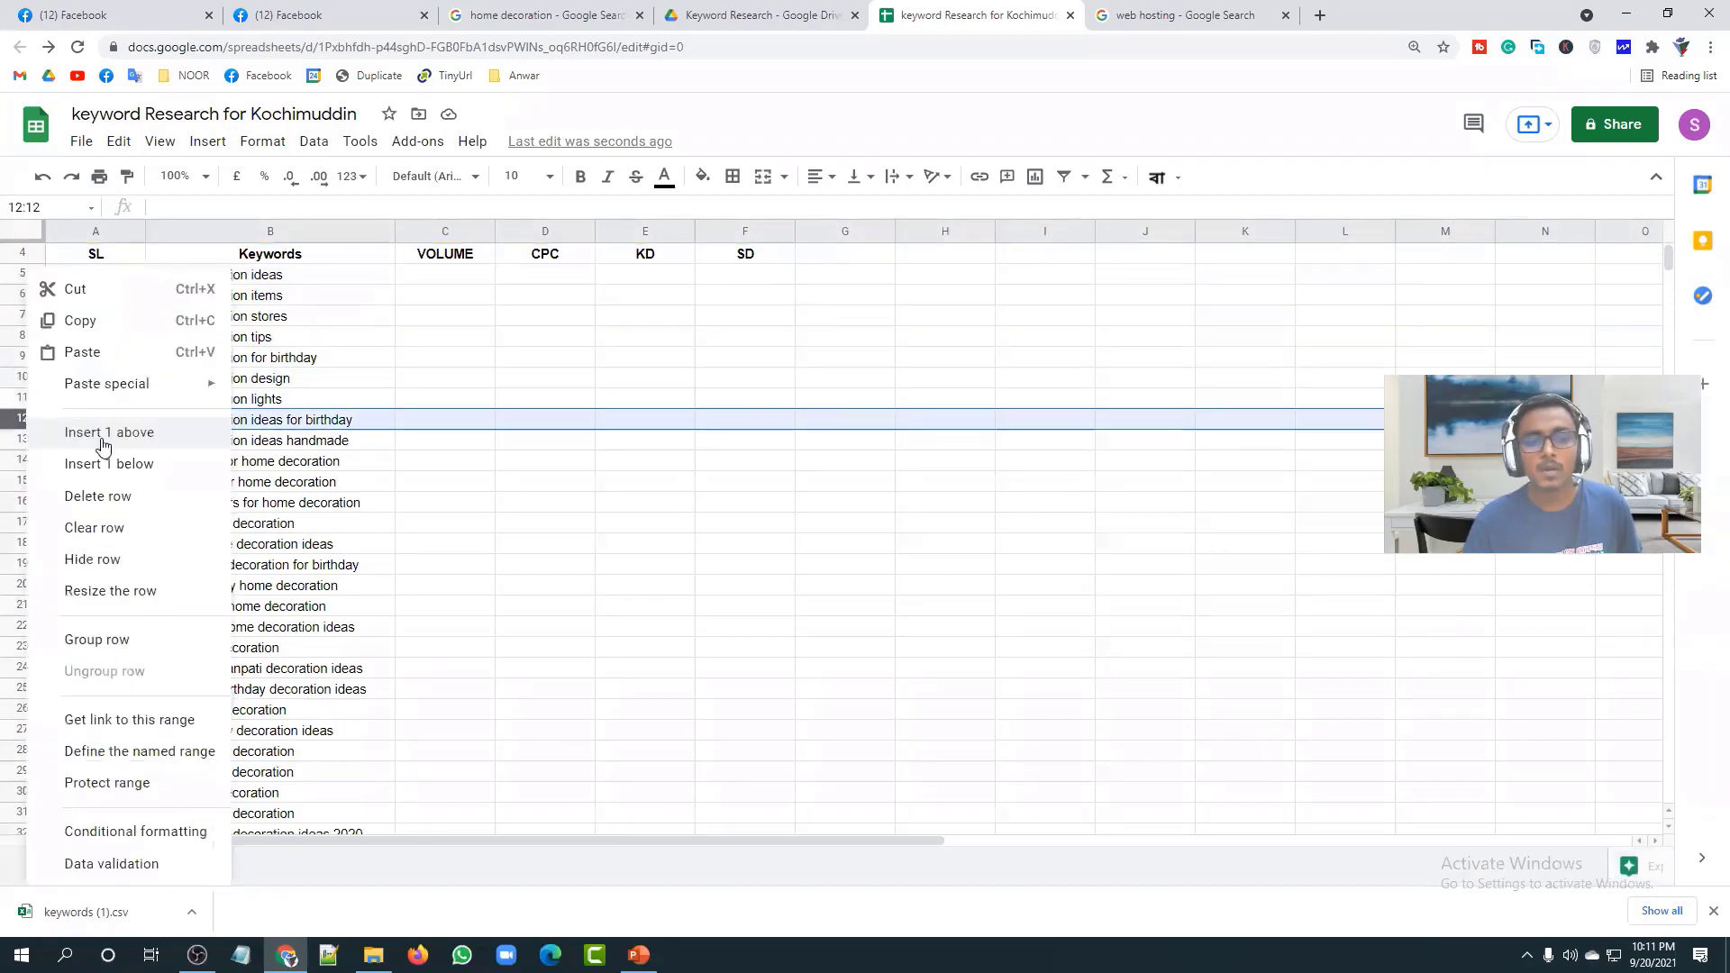
pyautogui.click(104, 437)
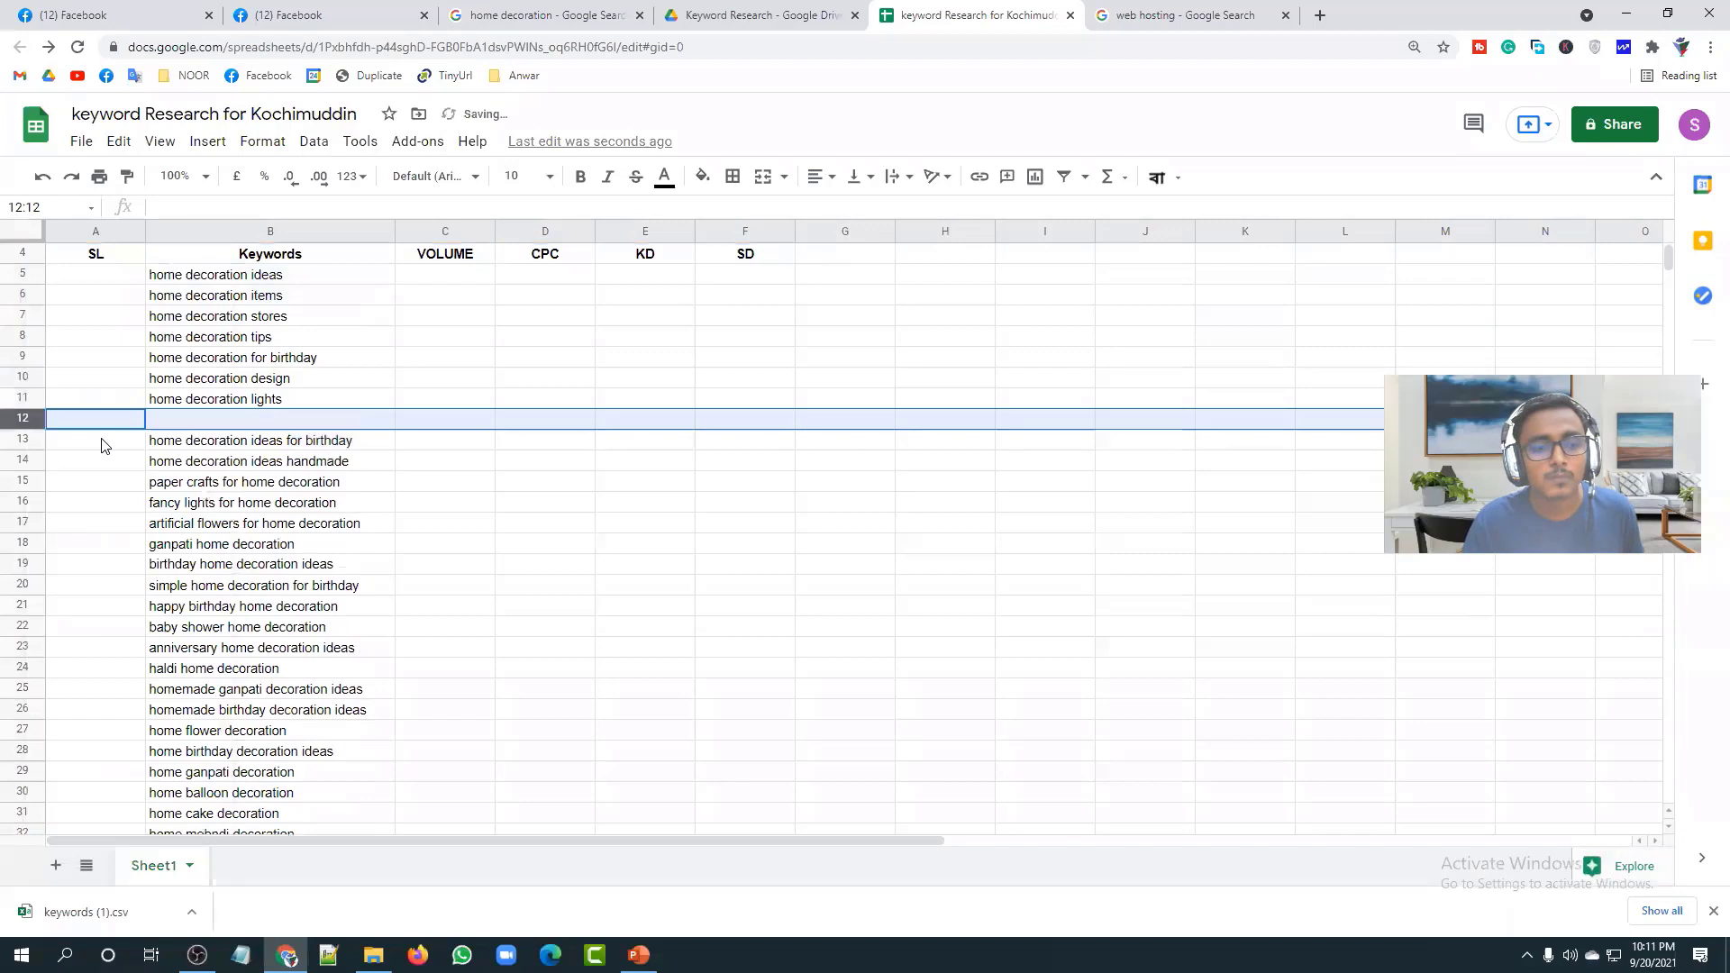
pyautogui.click(583, 463)
pyautogui.scroll(2, 360, 433)
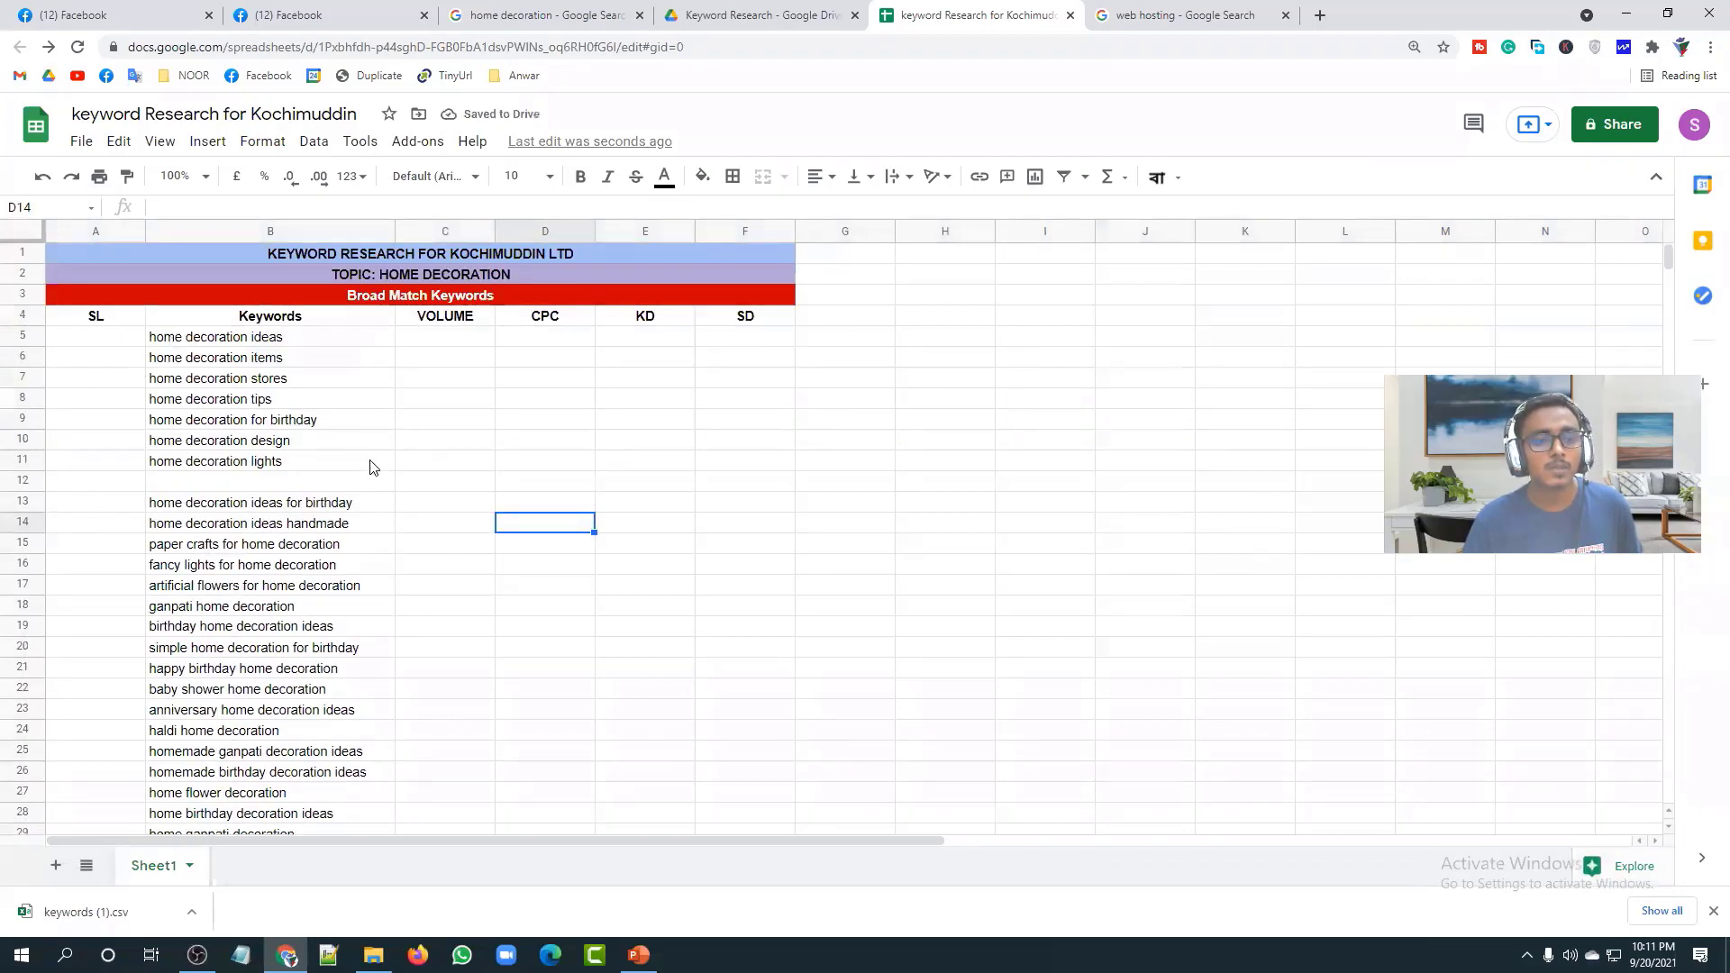
# Step: Fill the blank separator cells A12:F12 with light red
pyautogui.moveTo(370, 461); pyautogui.dragTo(331, 342)
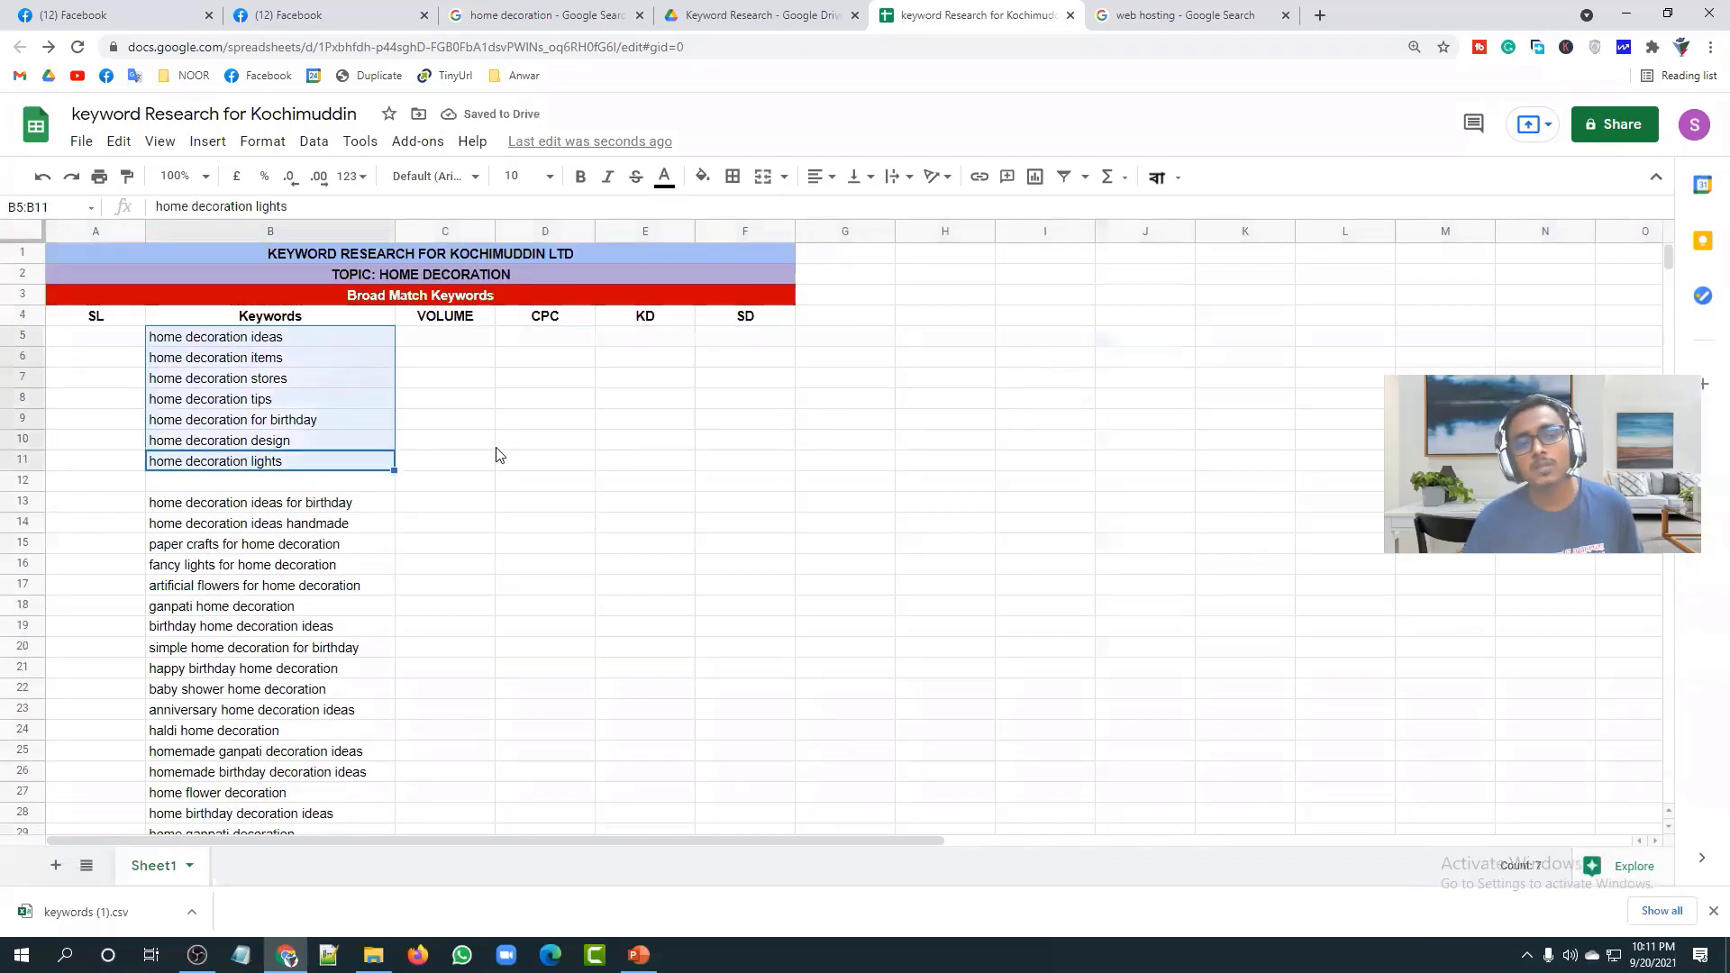
pyautogui.click(537, 475)
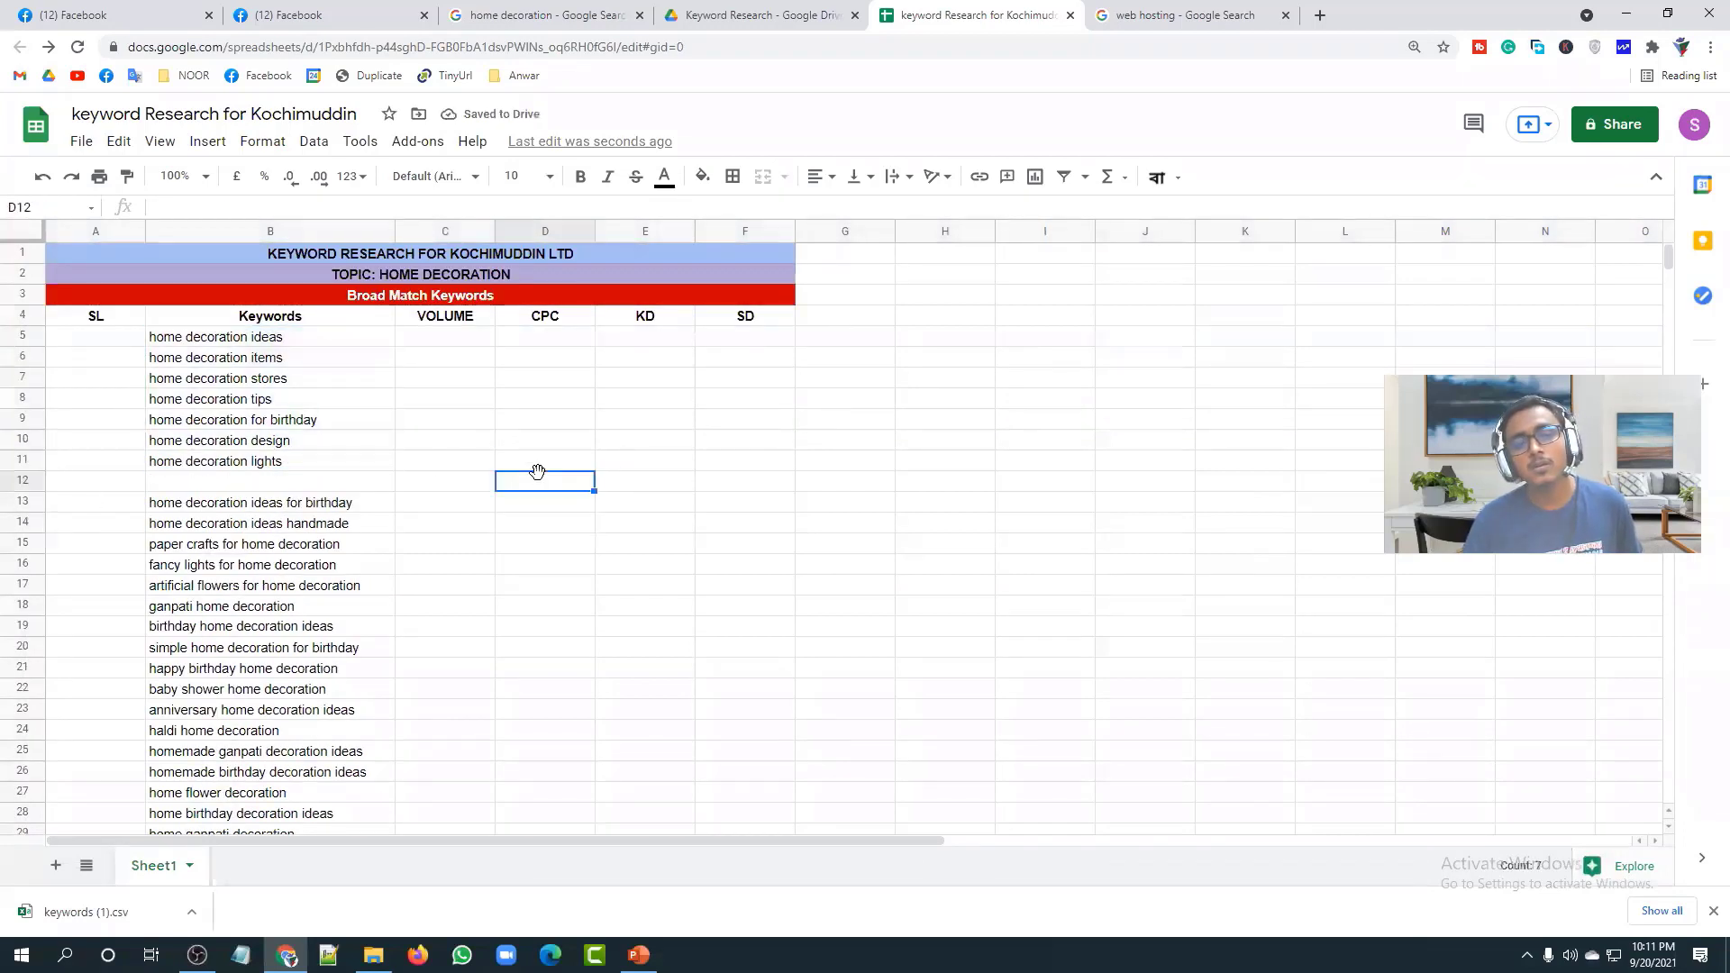
pyautogui.click(27, 480)
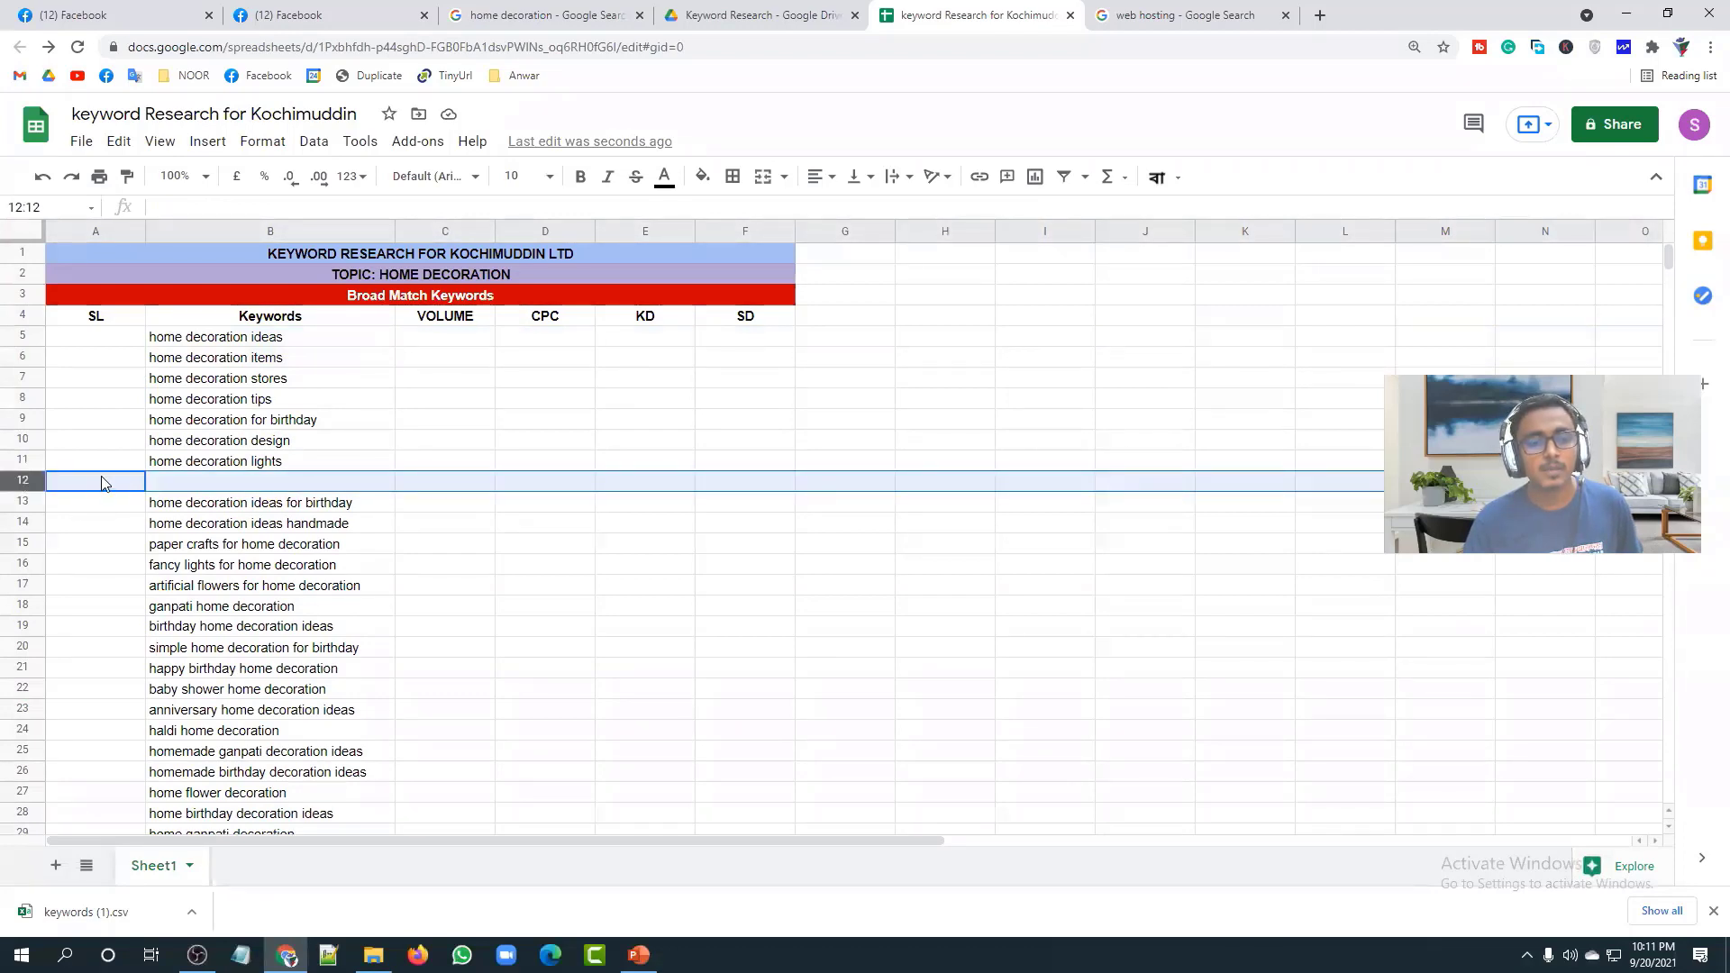
pyautogui.moveTo(105, 489); pyautogui.dragTo(782, 485)
pyautogui.click(703, 176)
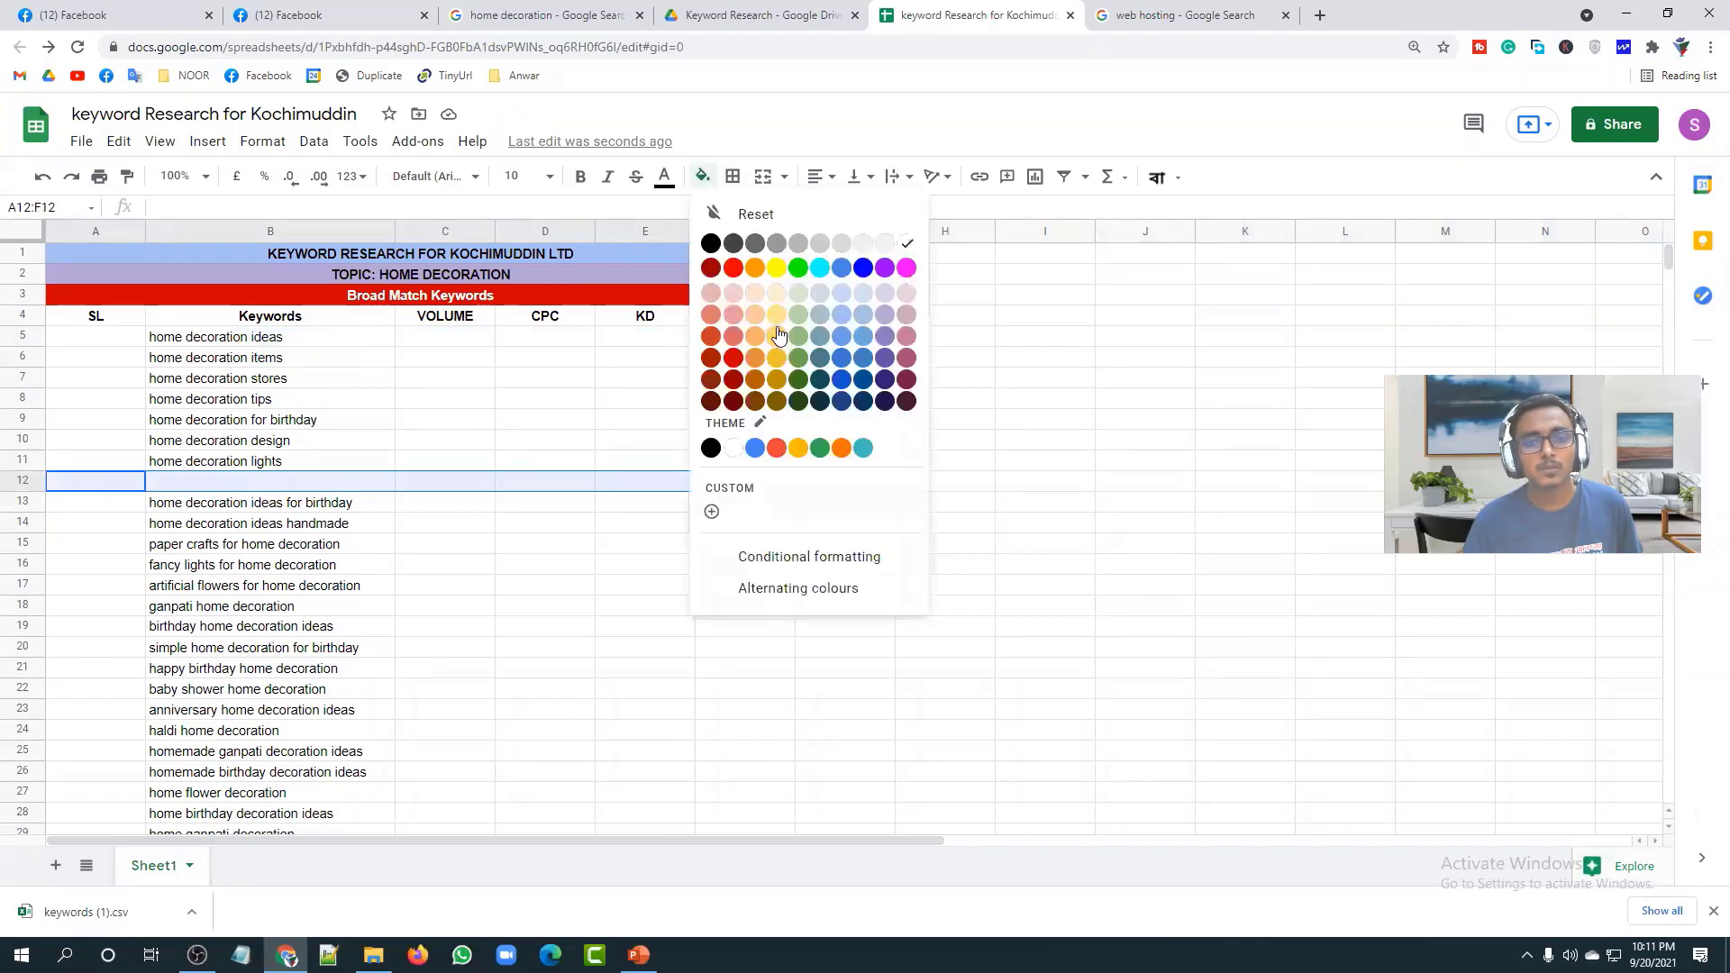
pyautogui.click(731, 338)
pyautogui.click(645, 584)
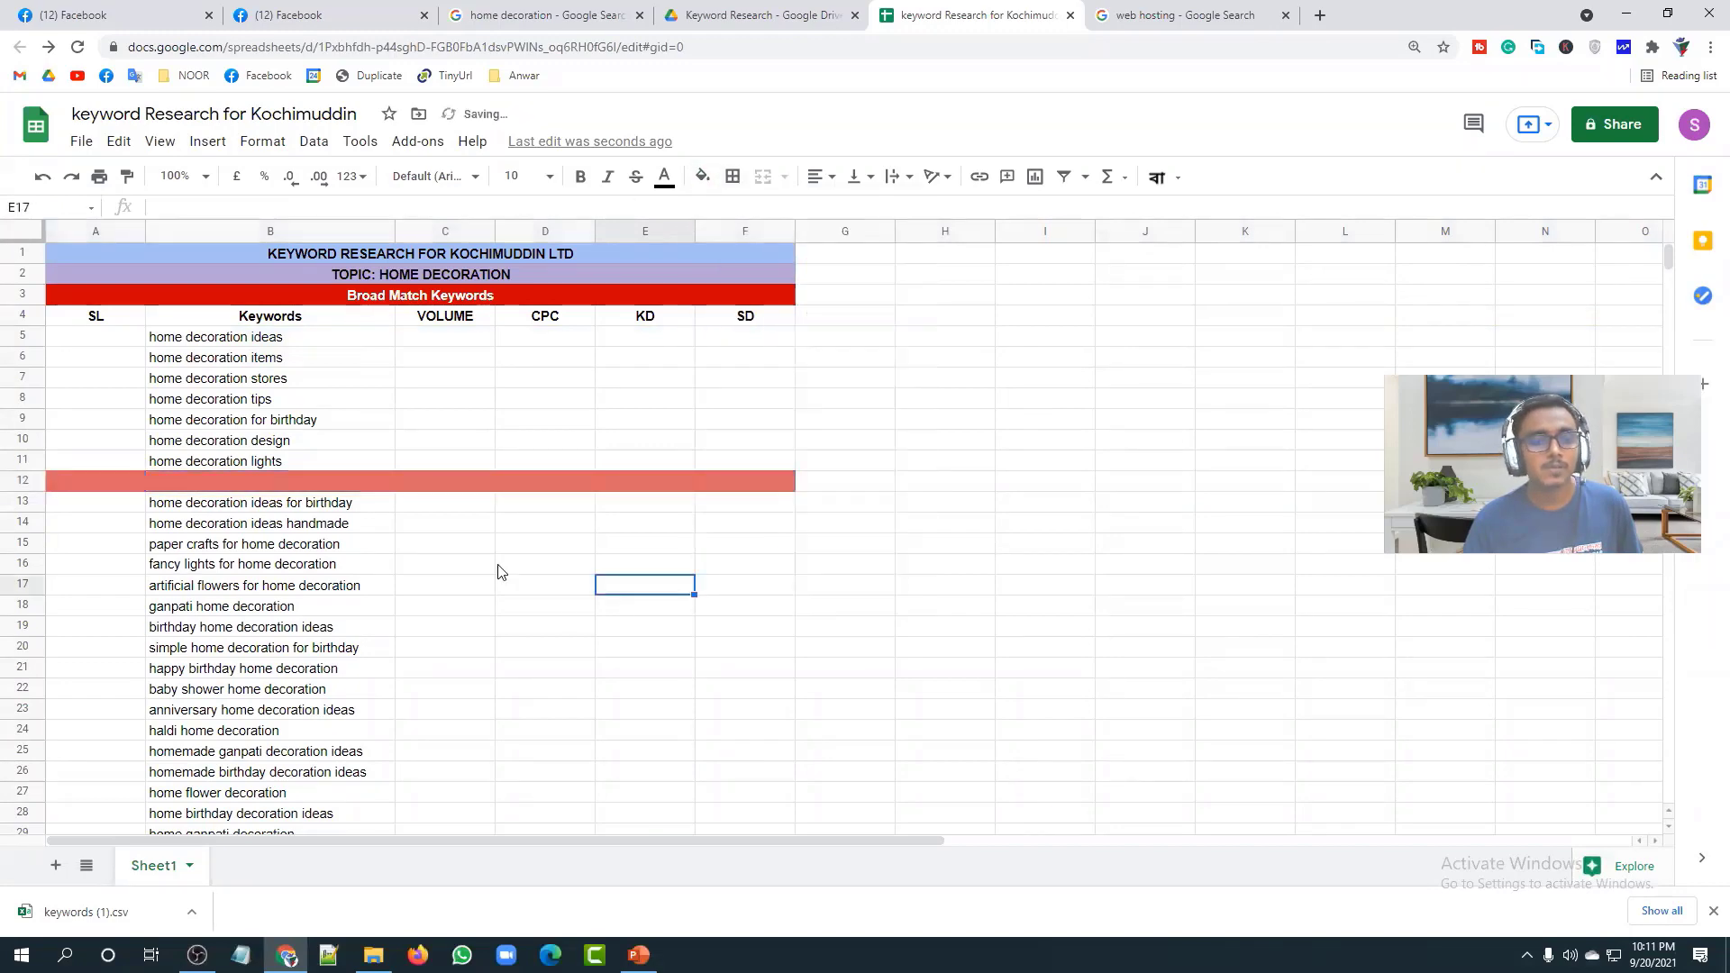
# Step: Insert a row directly below the light red separator and merge cells A13:F13
pyautogui.scroll(-2, 444, 558)
pyautogui.rightClick(29, 357)
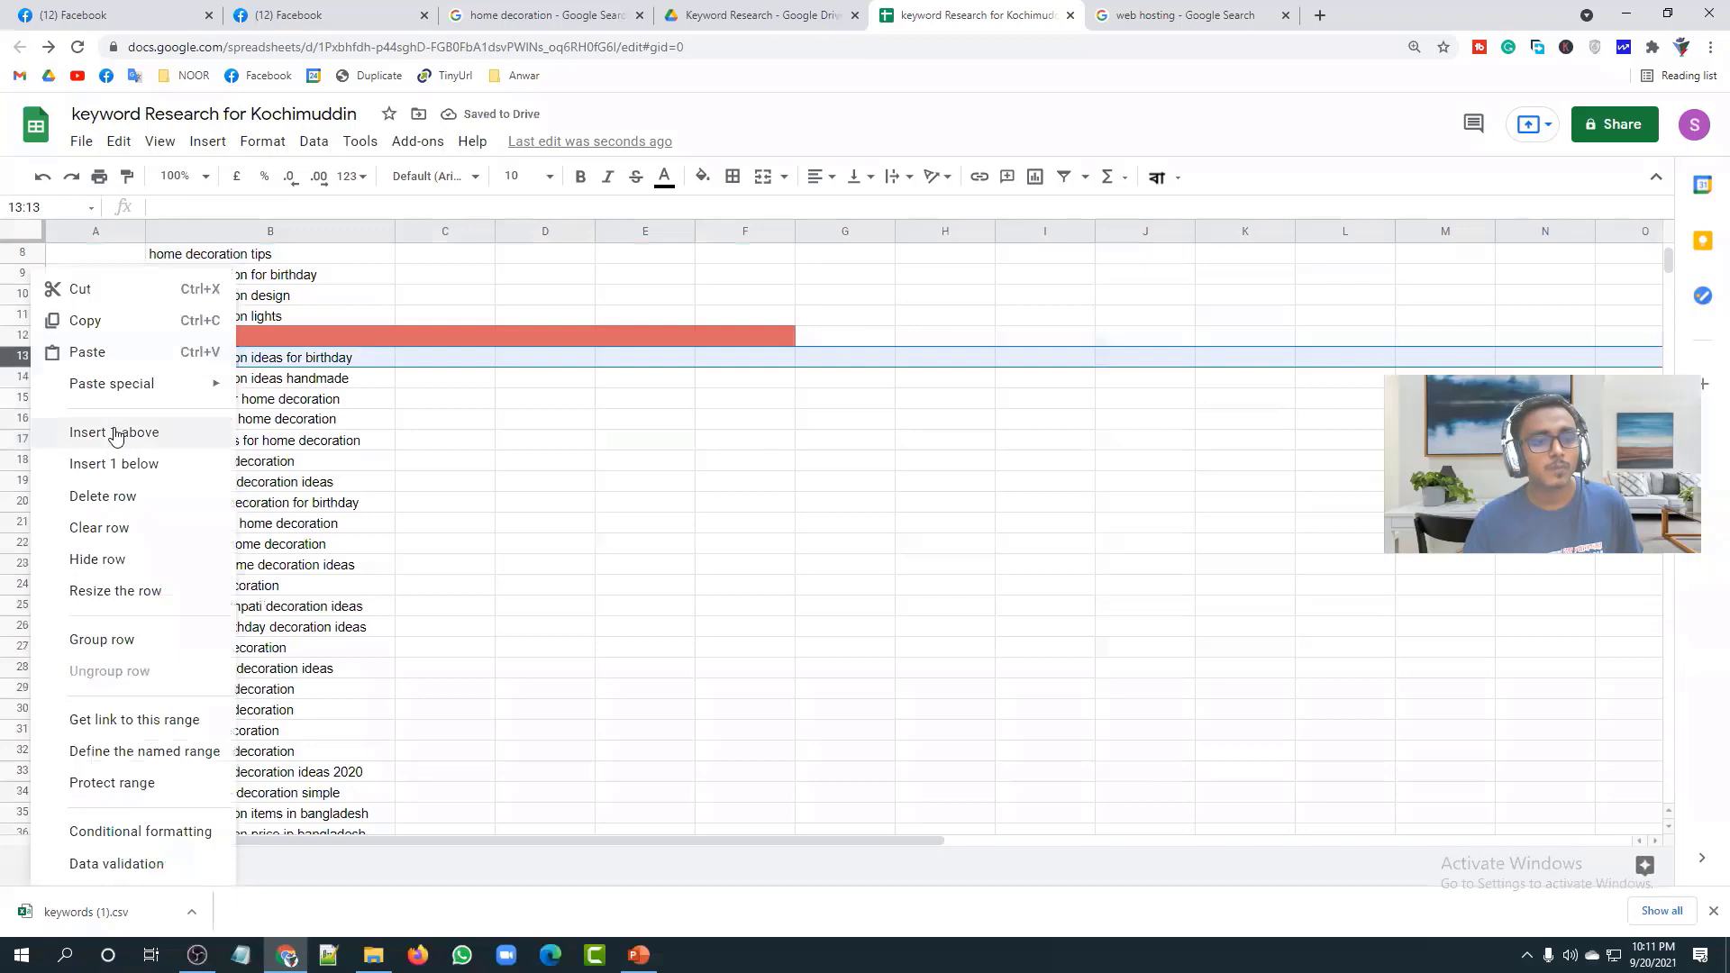
pyautogui.click(123, 432)
pyautogui.moveTo(127, 367); pyautogui.dragTo(714, 368)
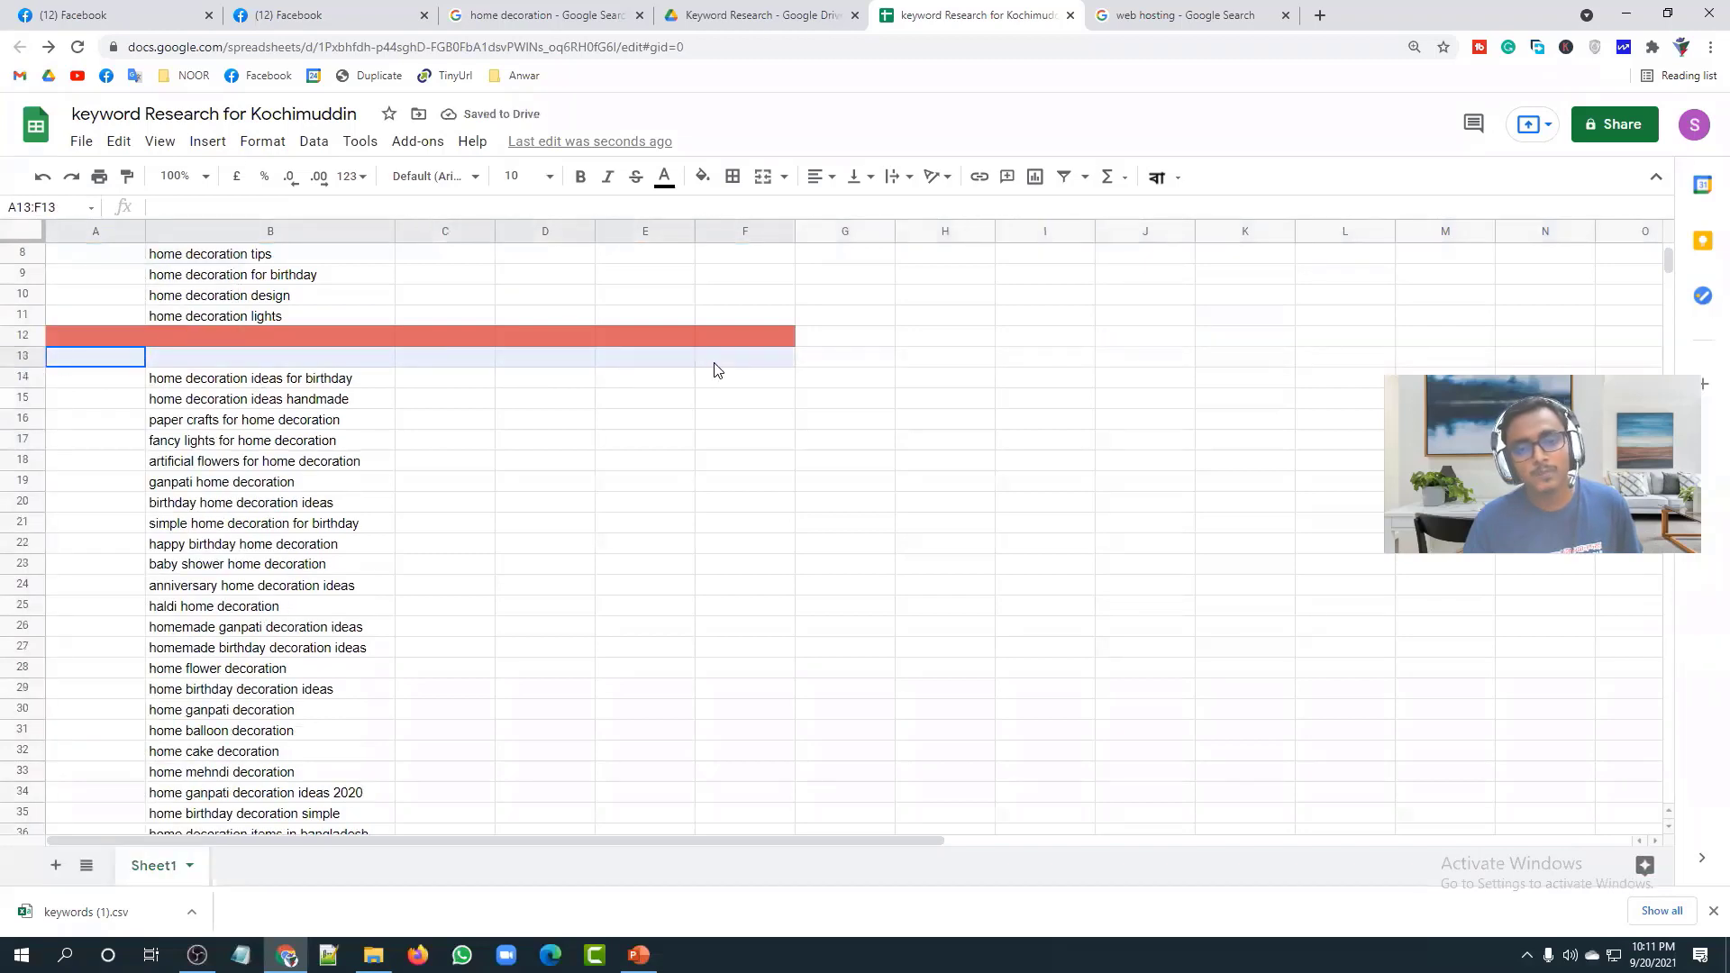
pyautogui.click(766, 178)
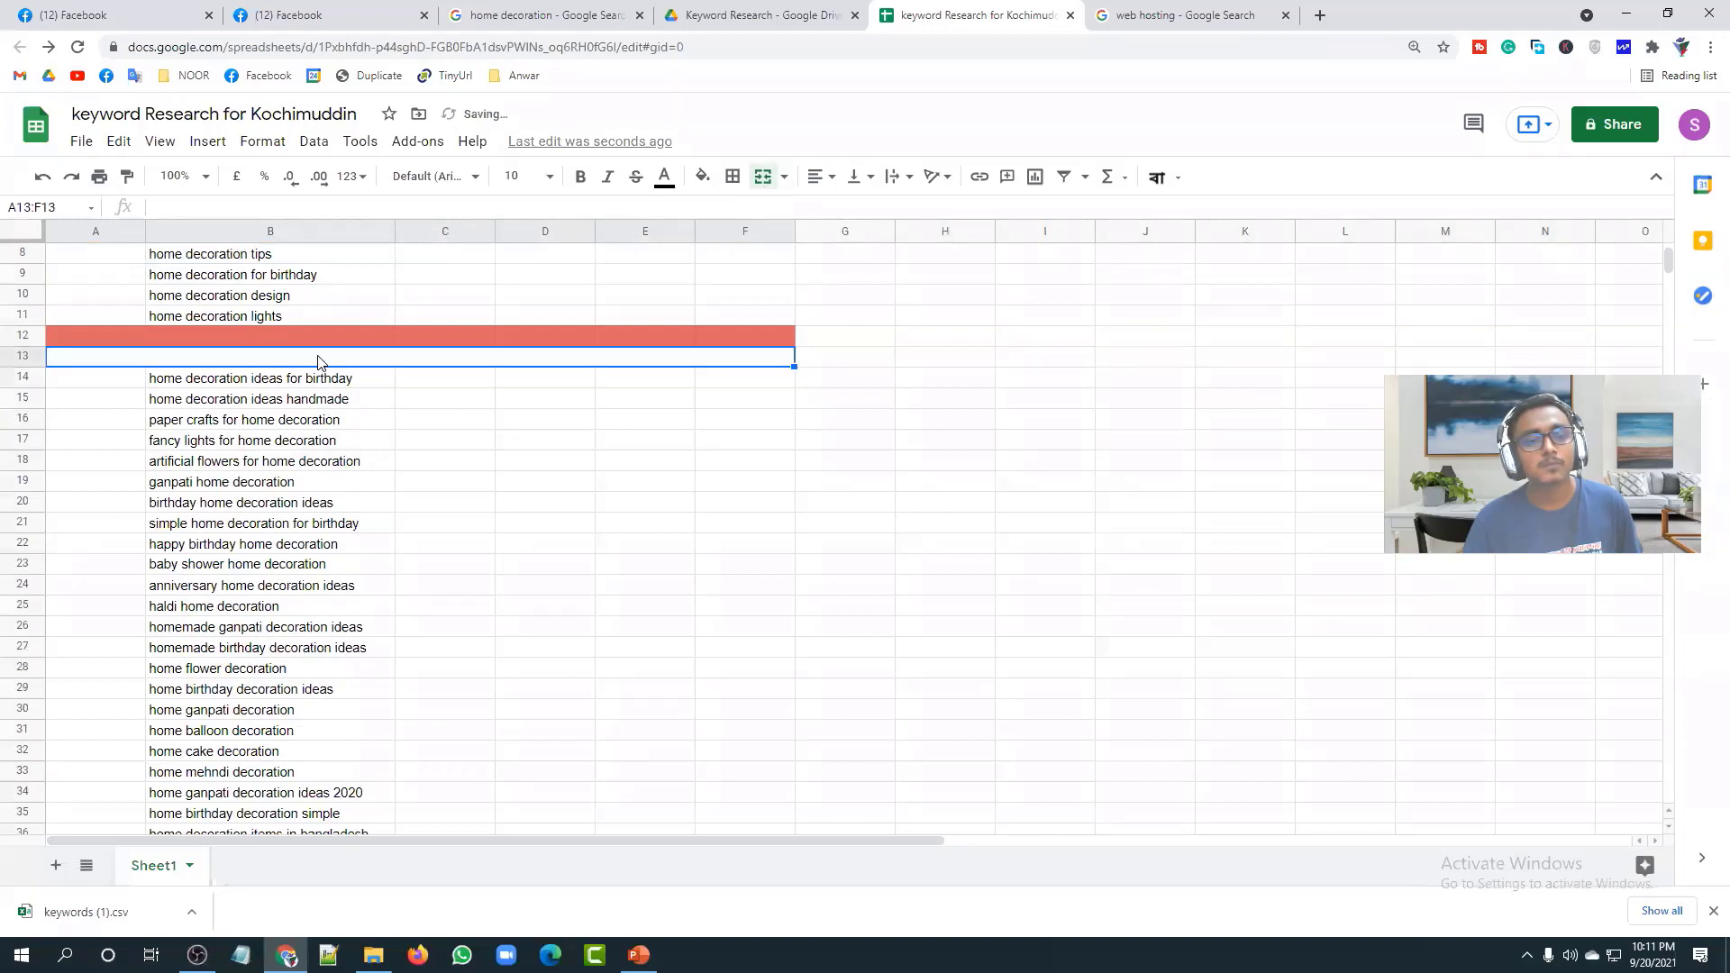
# Step: Enter the heading "Long Tail Keywords" in merged cell A13:F13 and centre it horizontally
pyautogui.doubleClick(319, 354)
pyautogui.write('Lon')
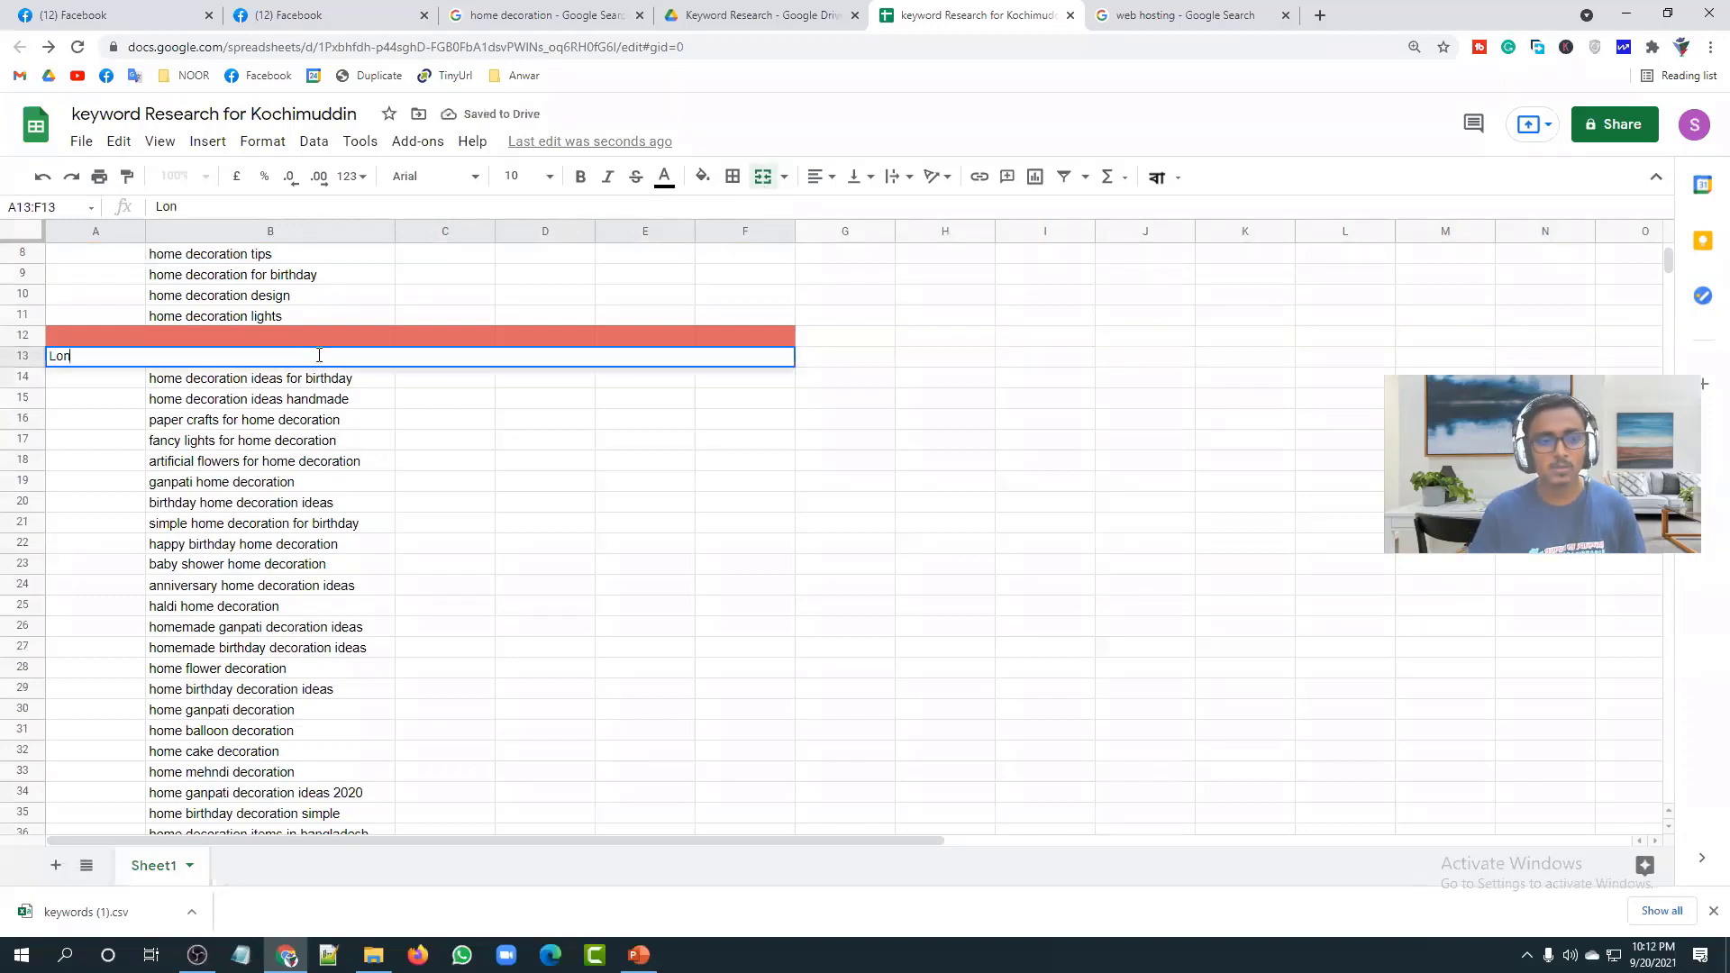
pyautogui.write('g Tail')
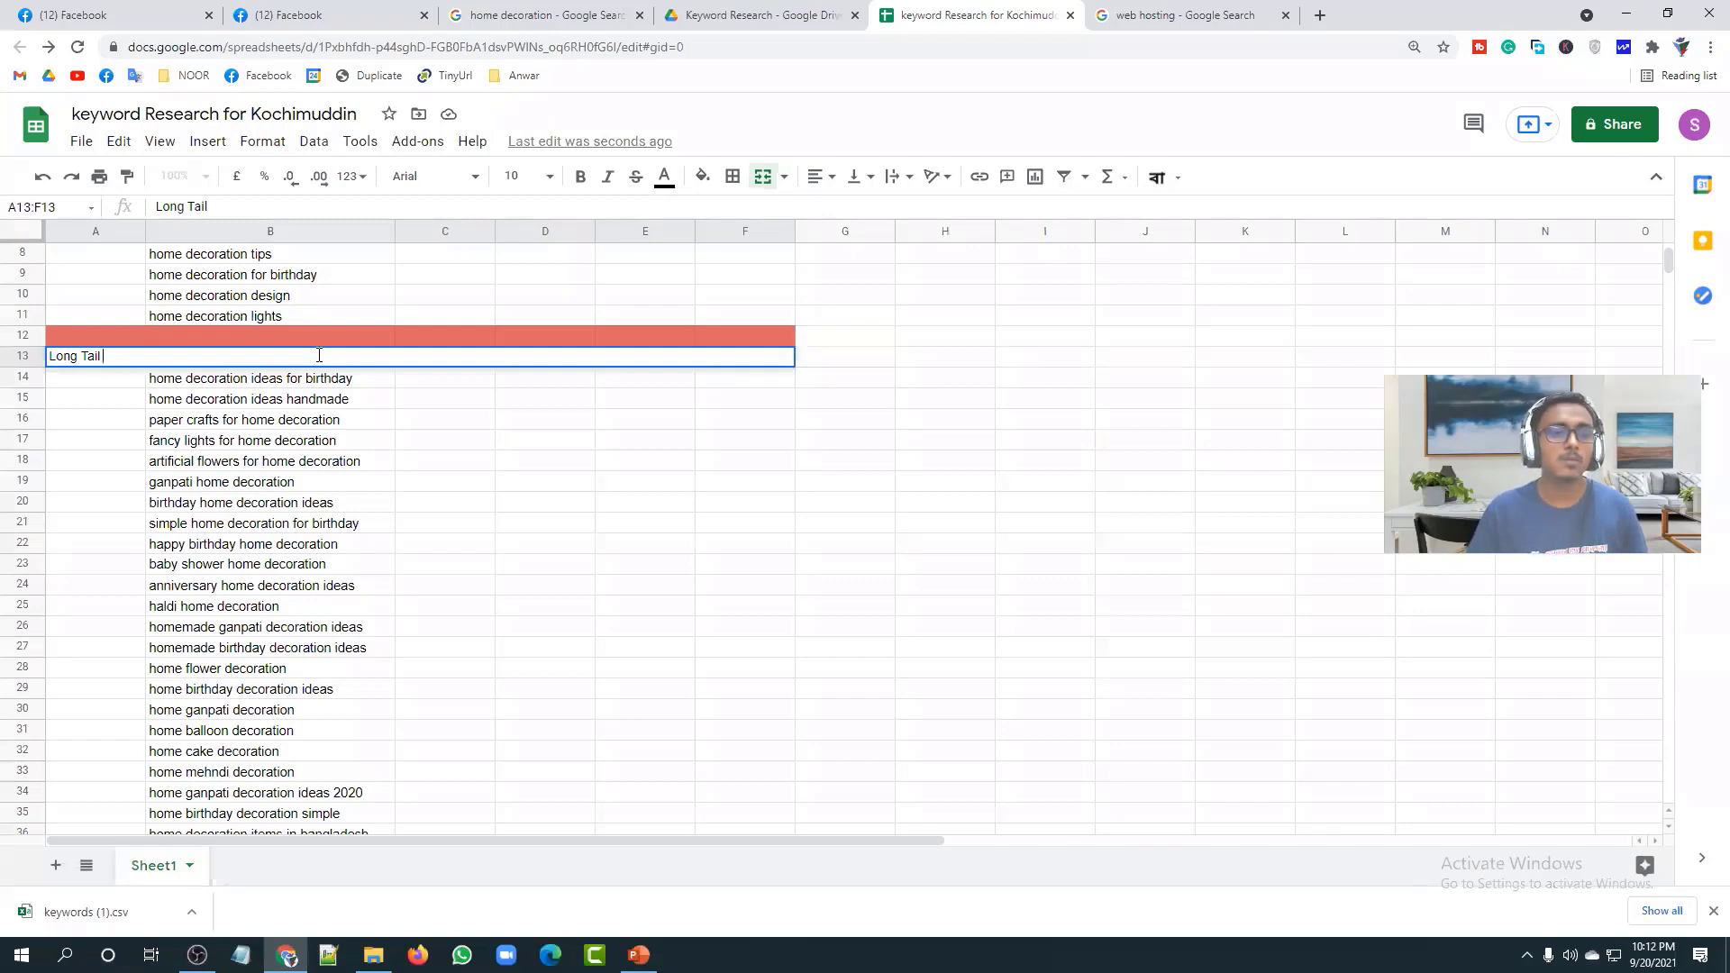
pyautogui.write(' Keywo')
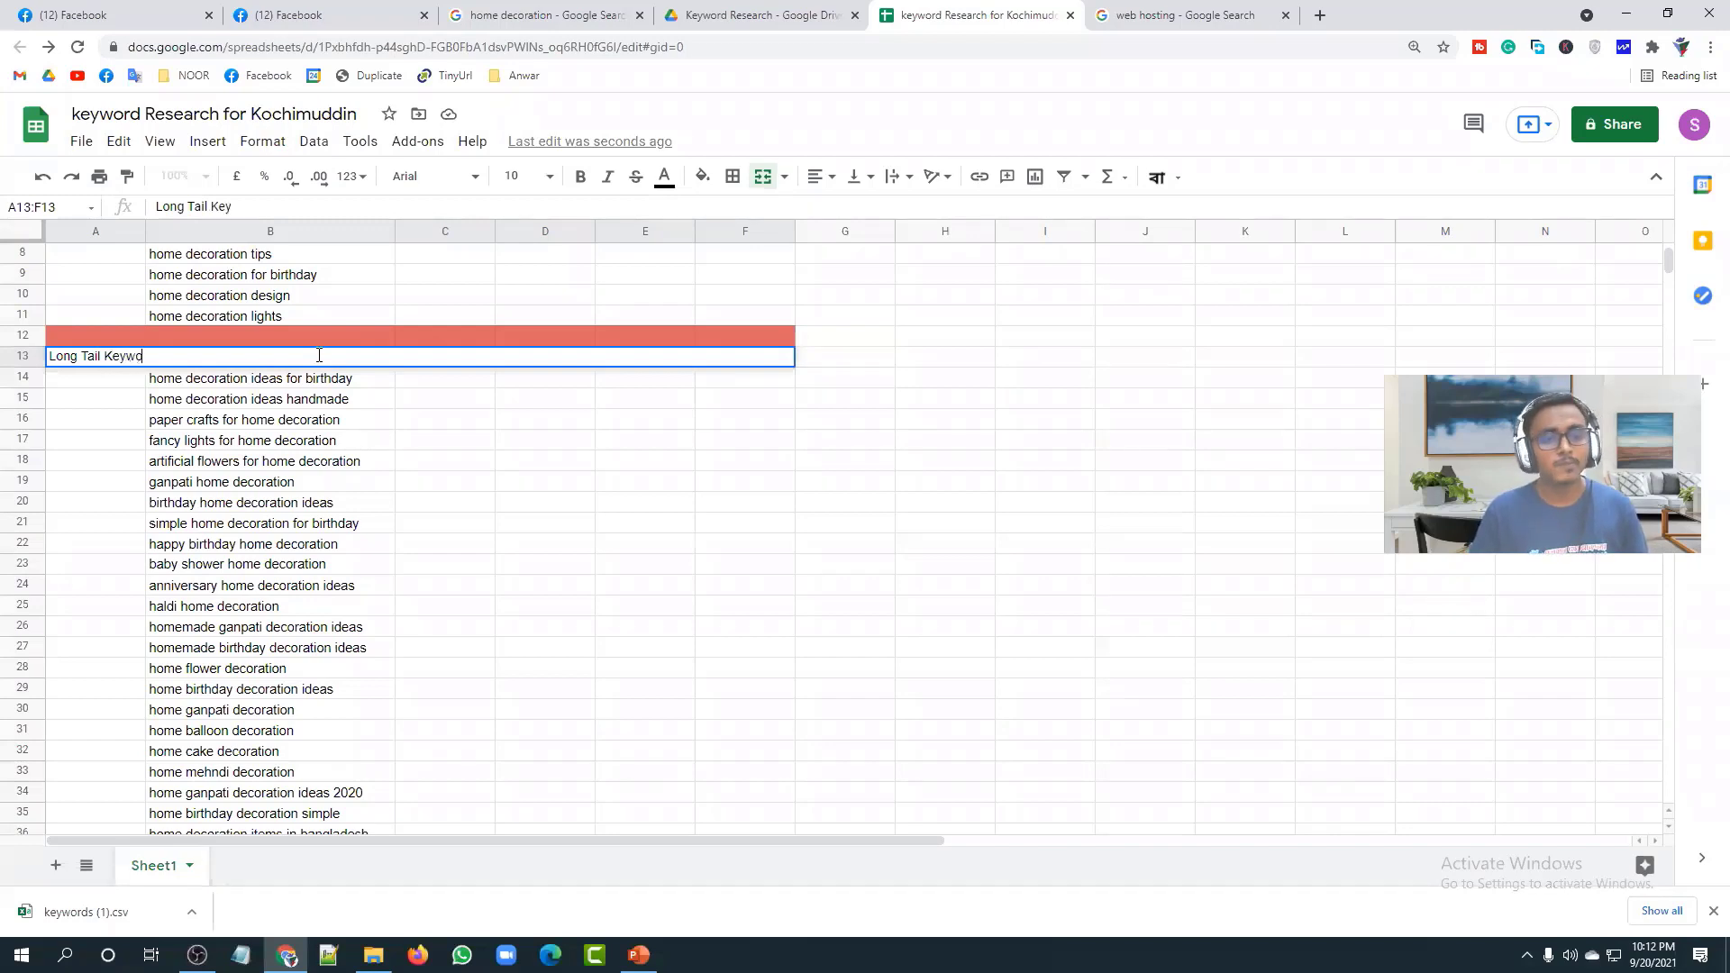
pyautogui.write('rds')
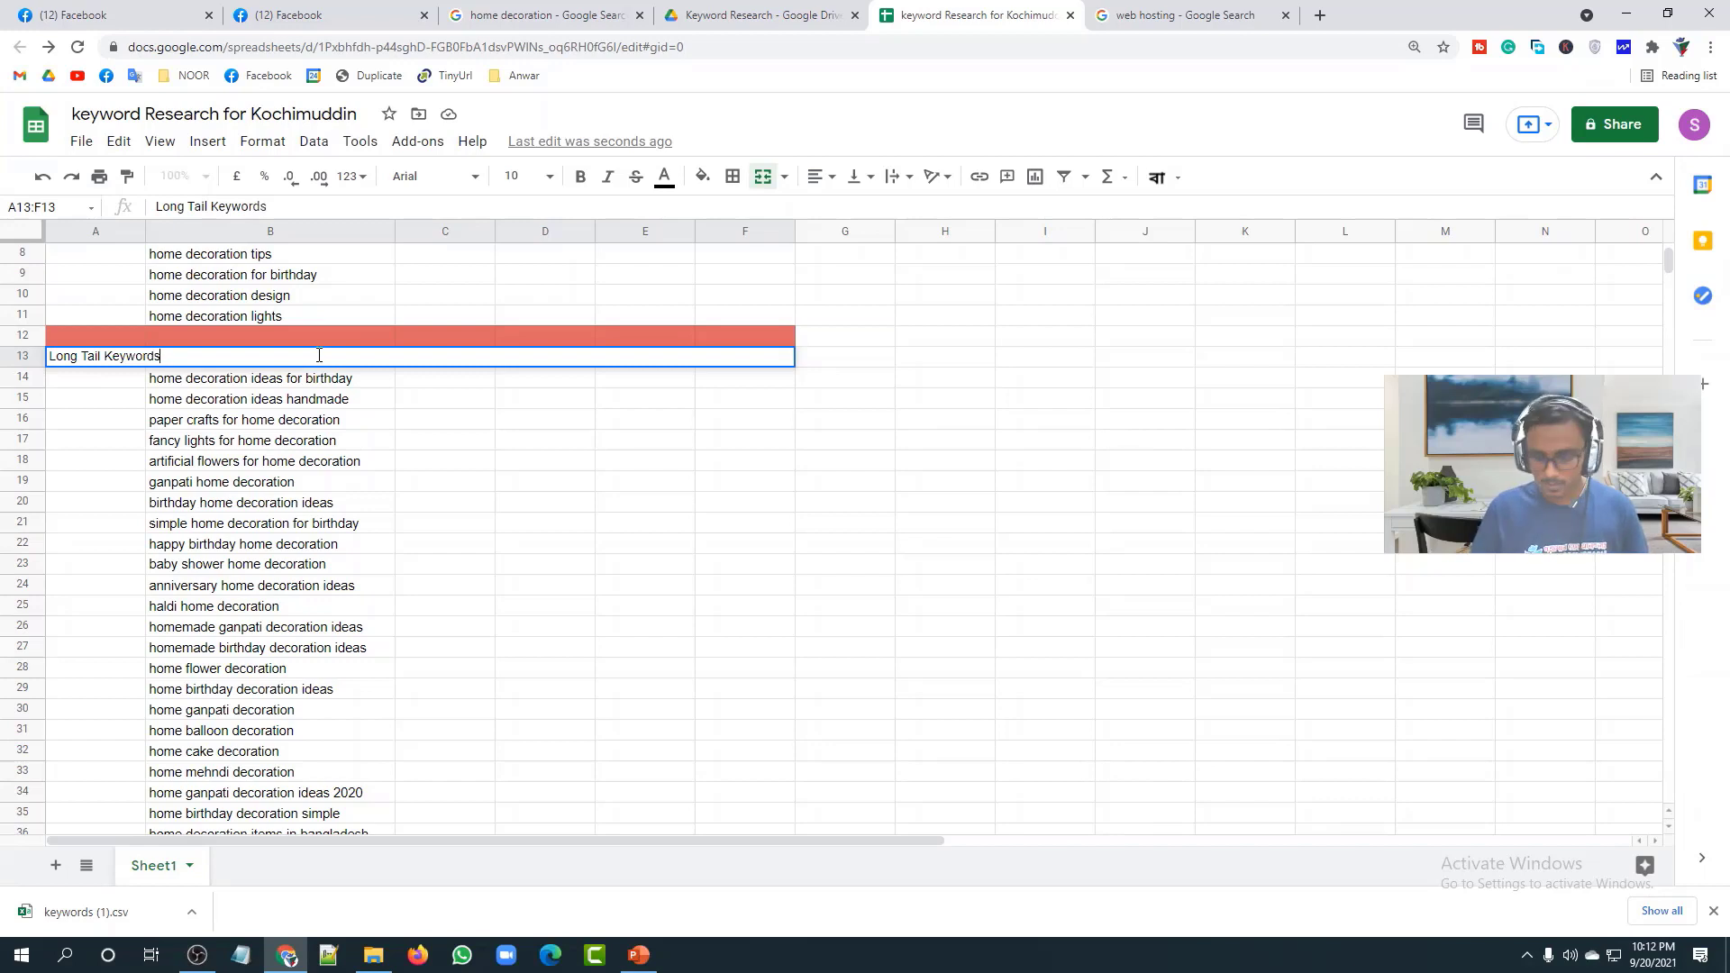
pyautogui.press('Return')
pyautogui.click(317, 362)
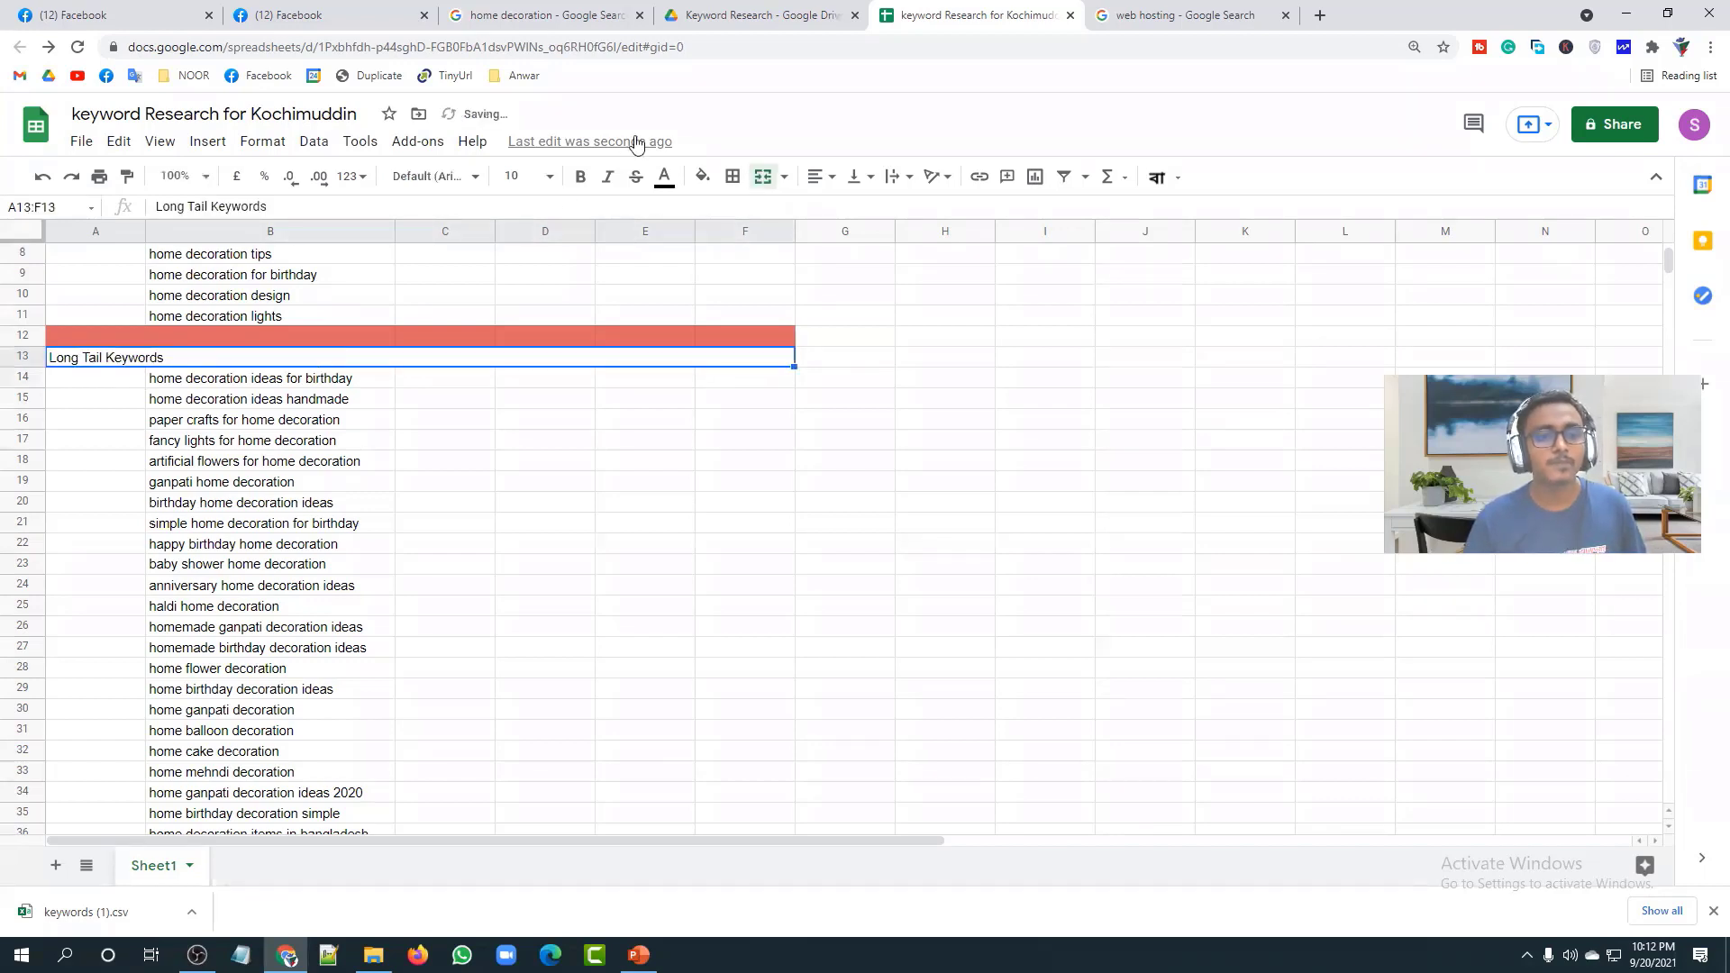
pyautogui.click(822, 177)
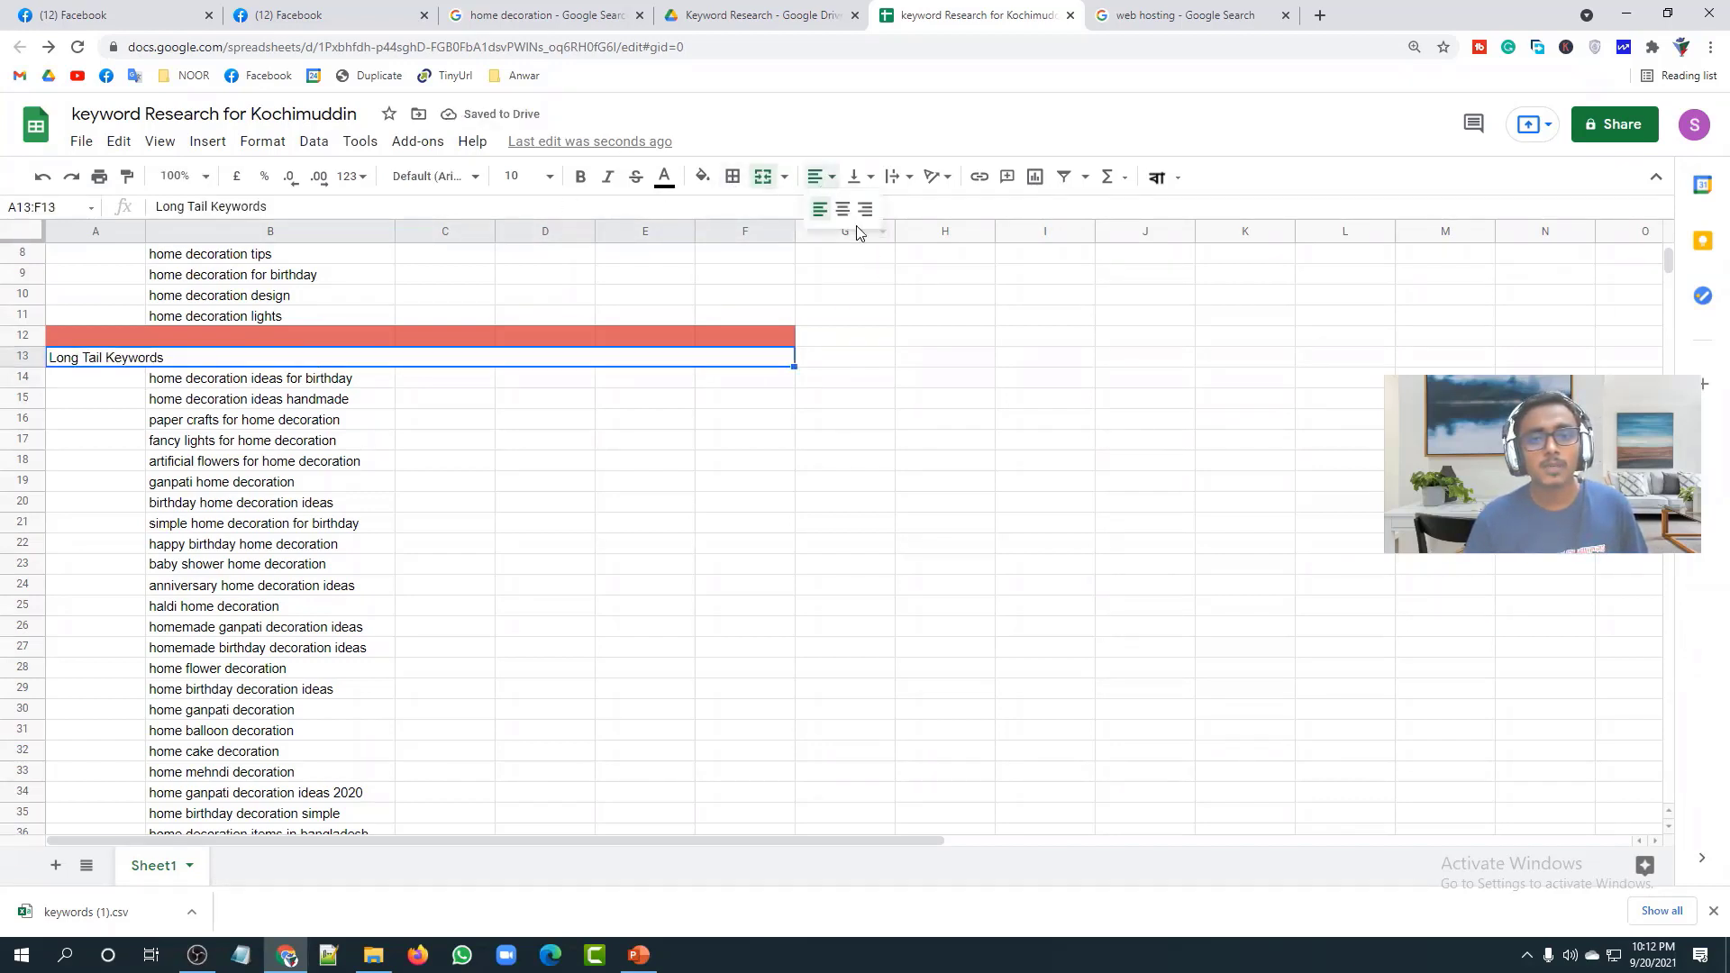
pyautogui.click(844, 210)
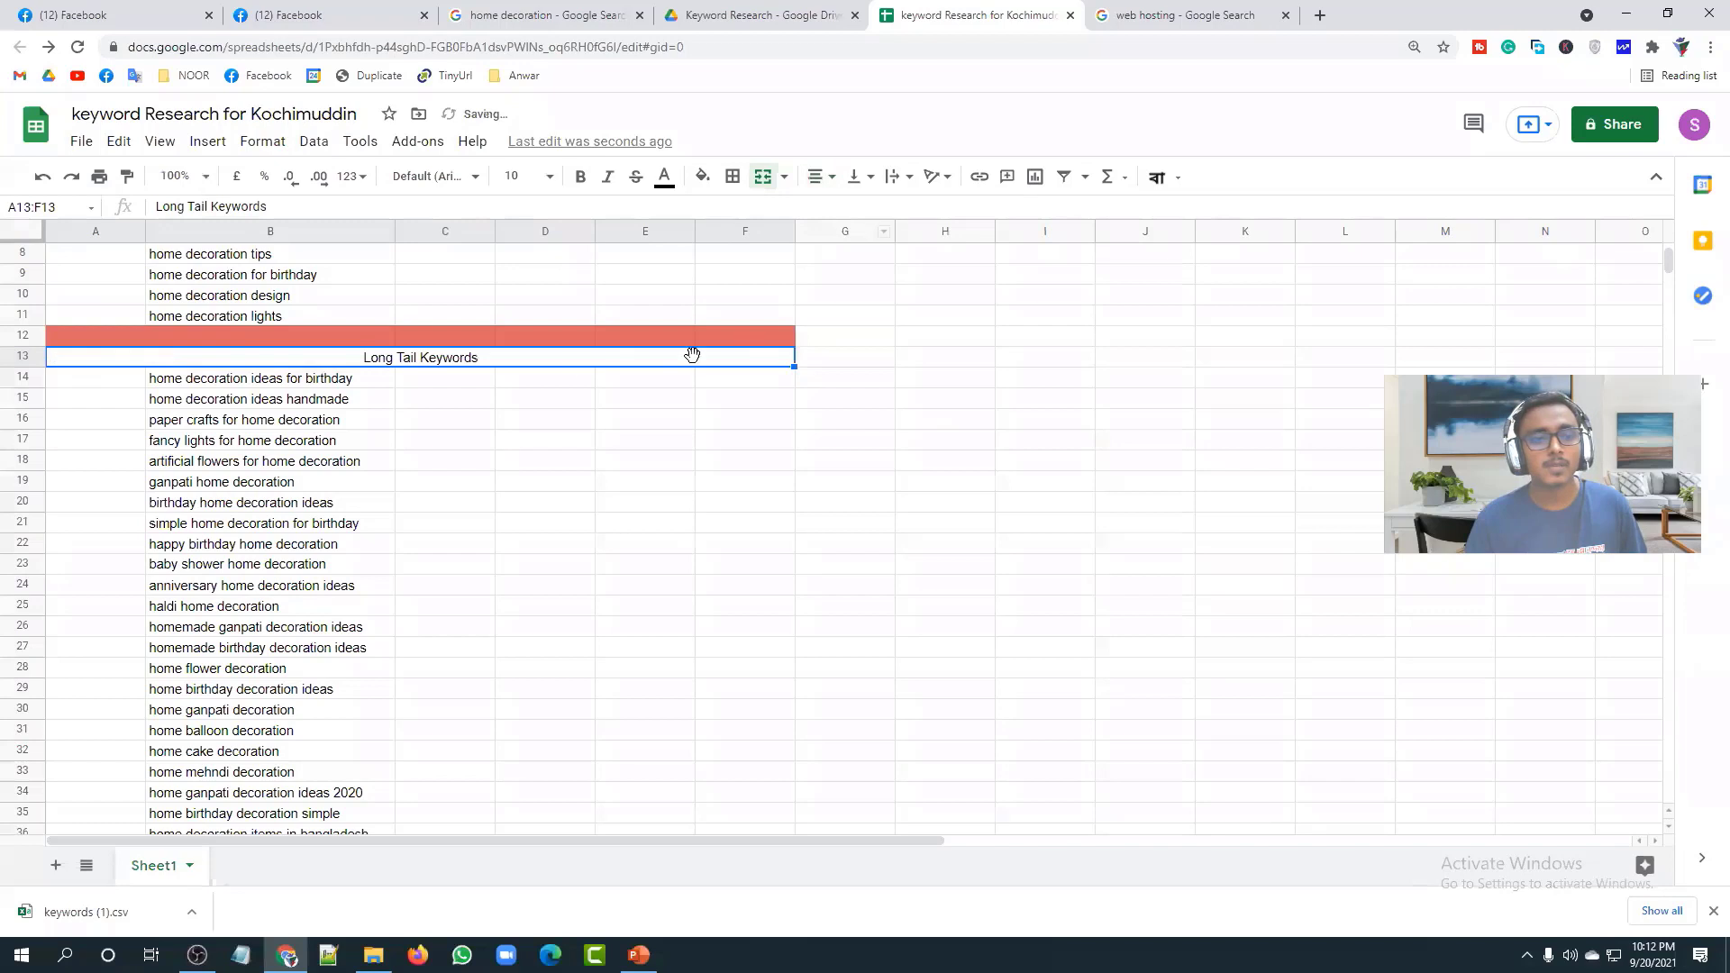
# Step: Give the "Long Tail Keywords" heading a dark yellow fill and bold white text
pyautogui.click(702, 177)
pyautogui.click(780, 381)
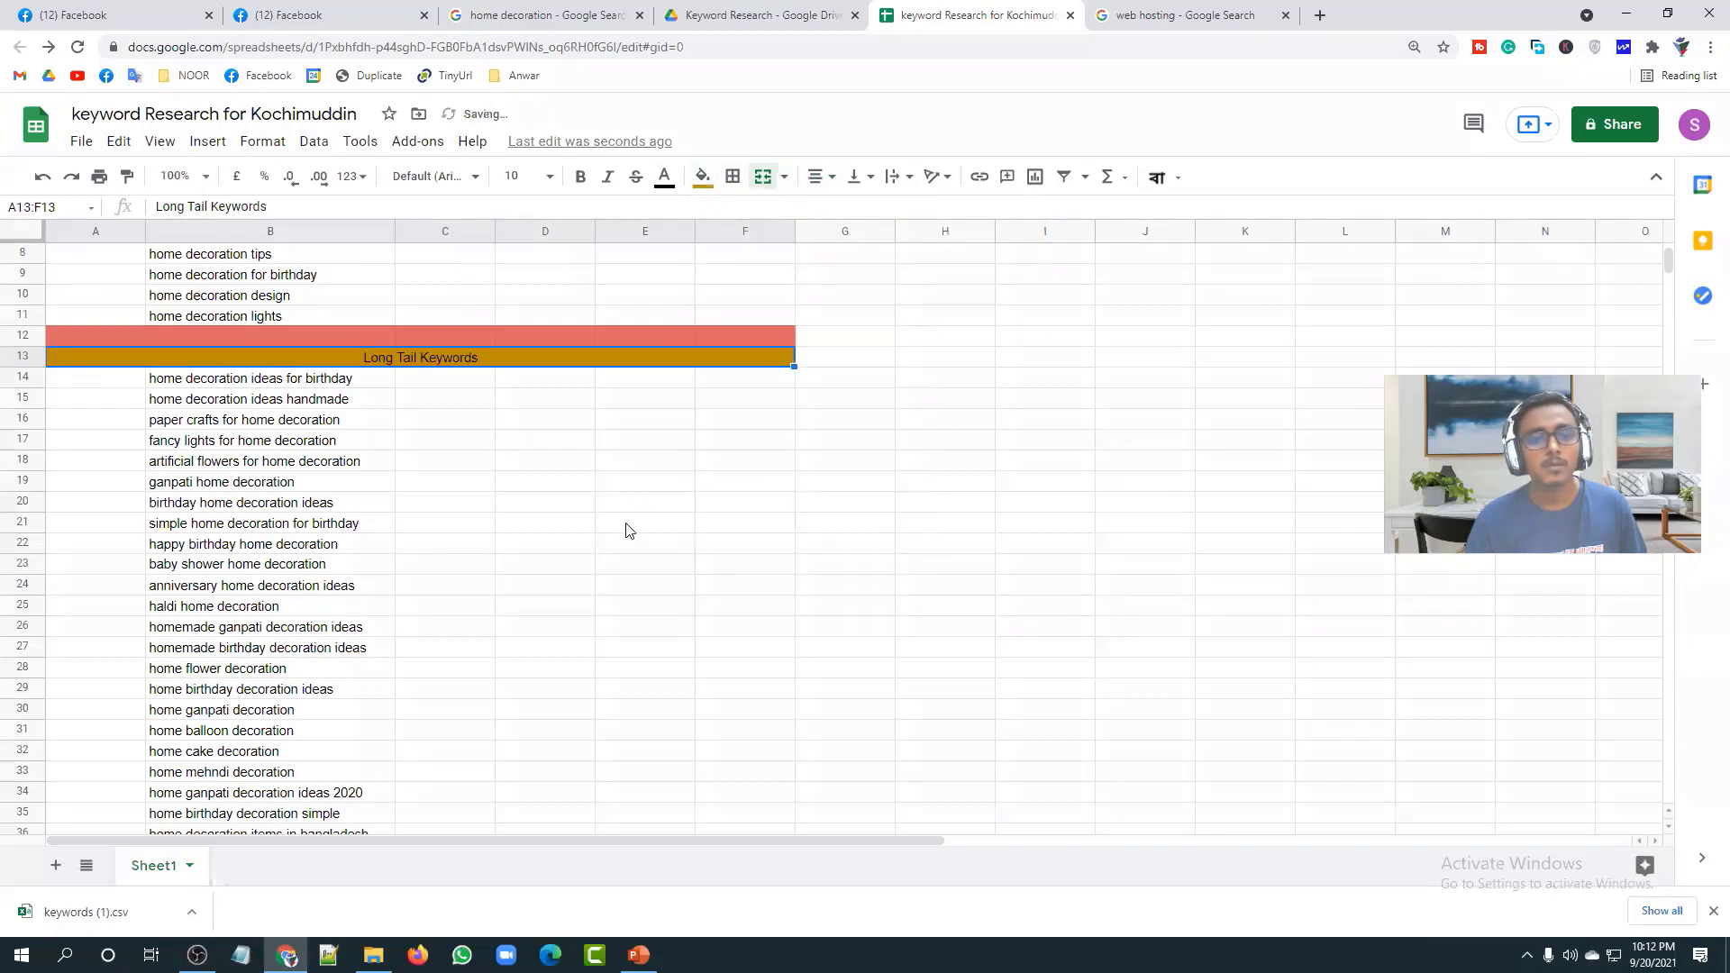
pyautogui.click(580, 176)
pyautogui.click(664, 176)
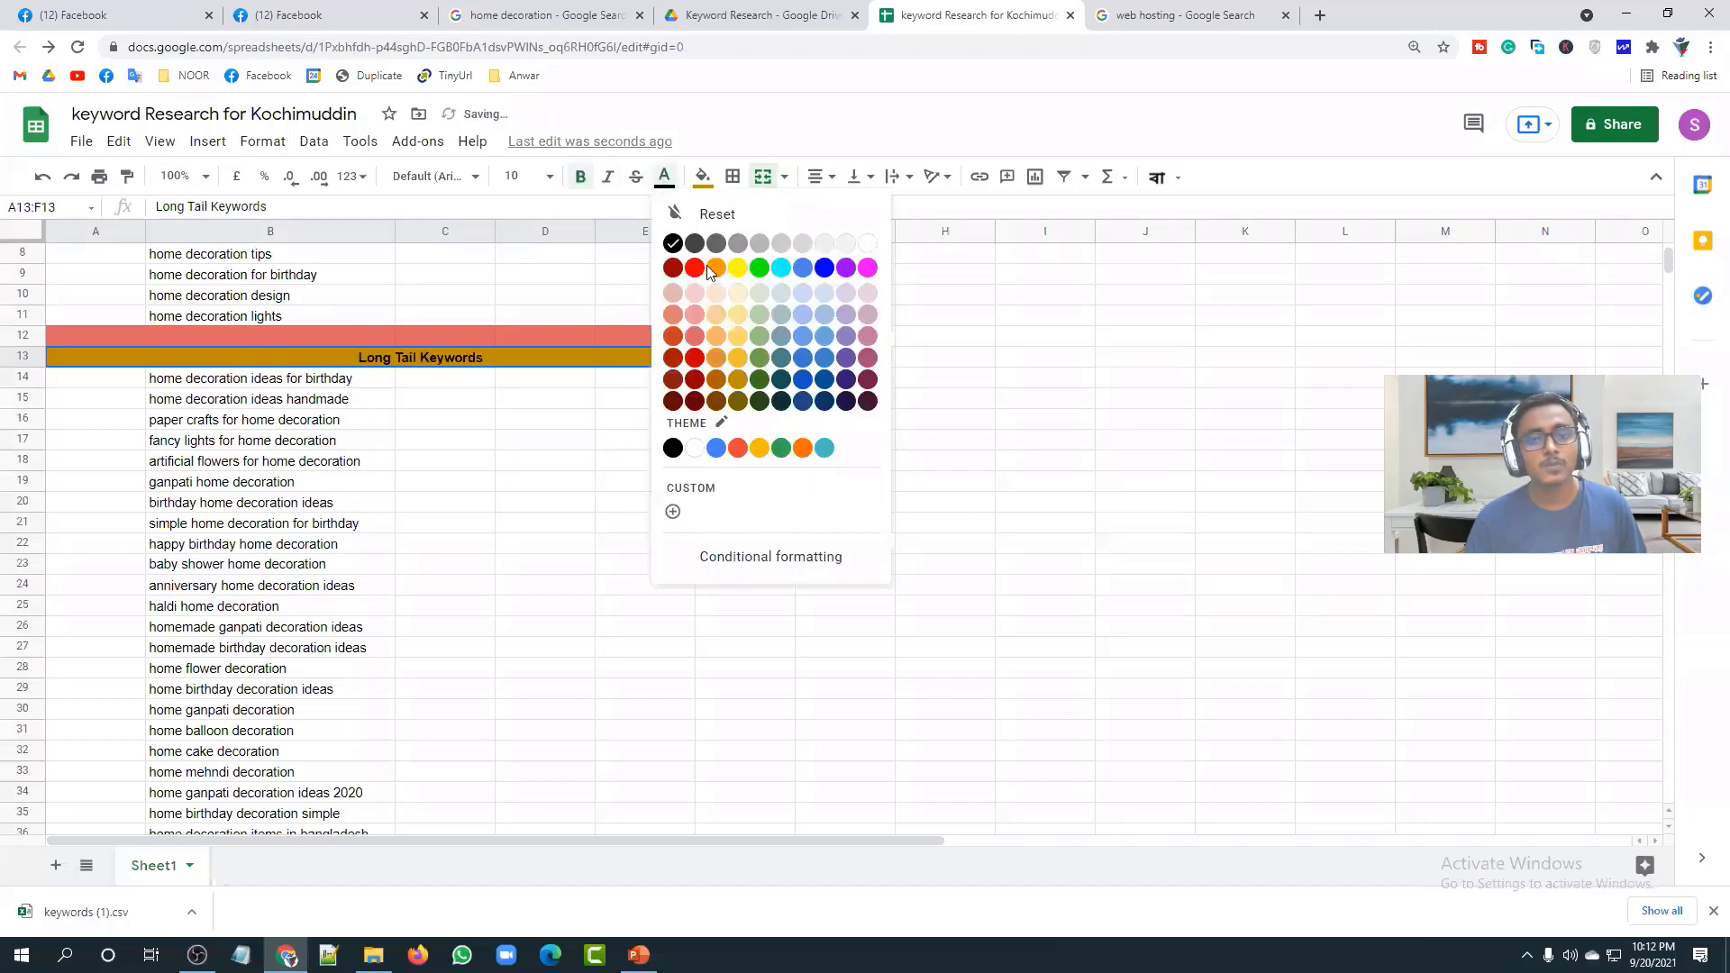
pyautogui.click(878, 244)
pyautogui.click(552, 547)
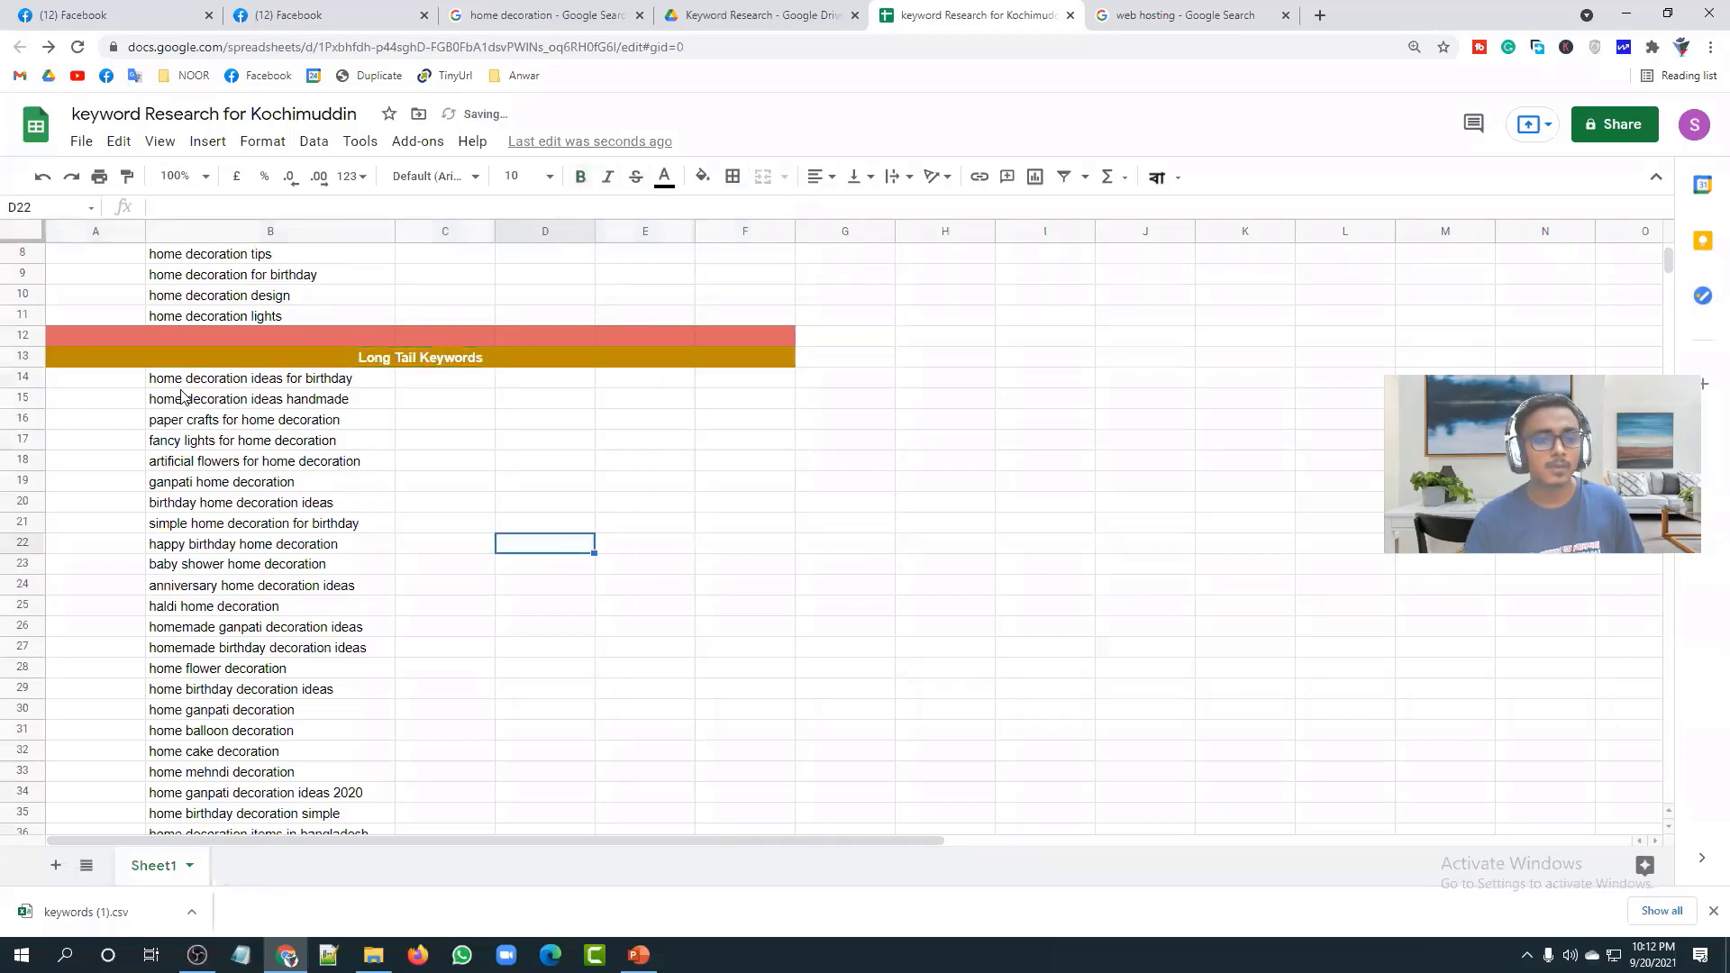
# Step: Review the sectioned keyword sheet from the title rows down to the last long tail keyword in row 47
pyautogui.scroll(-5, 181, 397)
pyautogui.scroll(8, 371, 587)
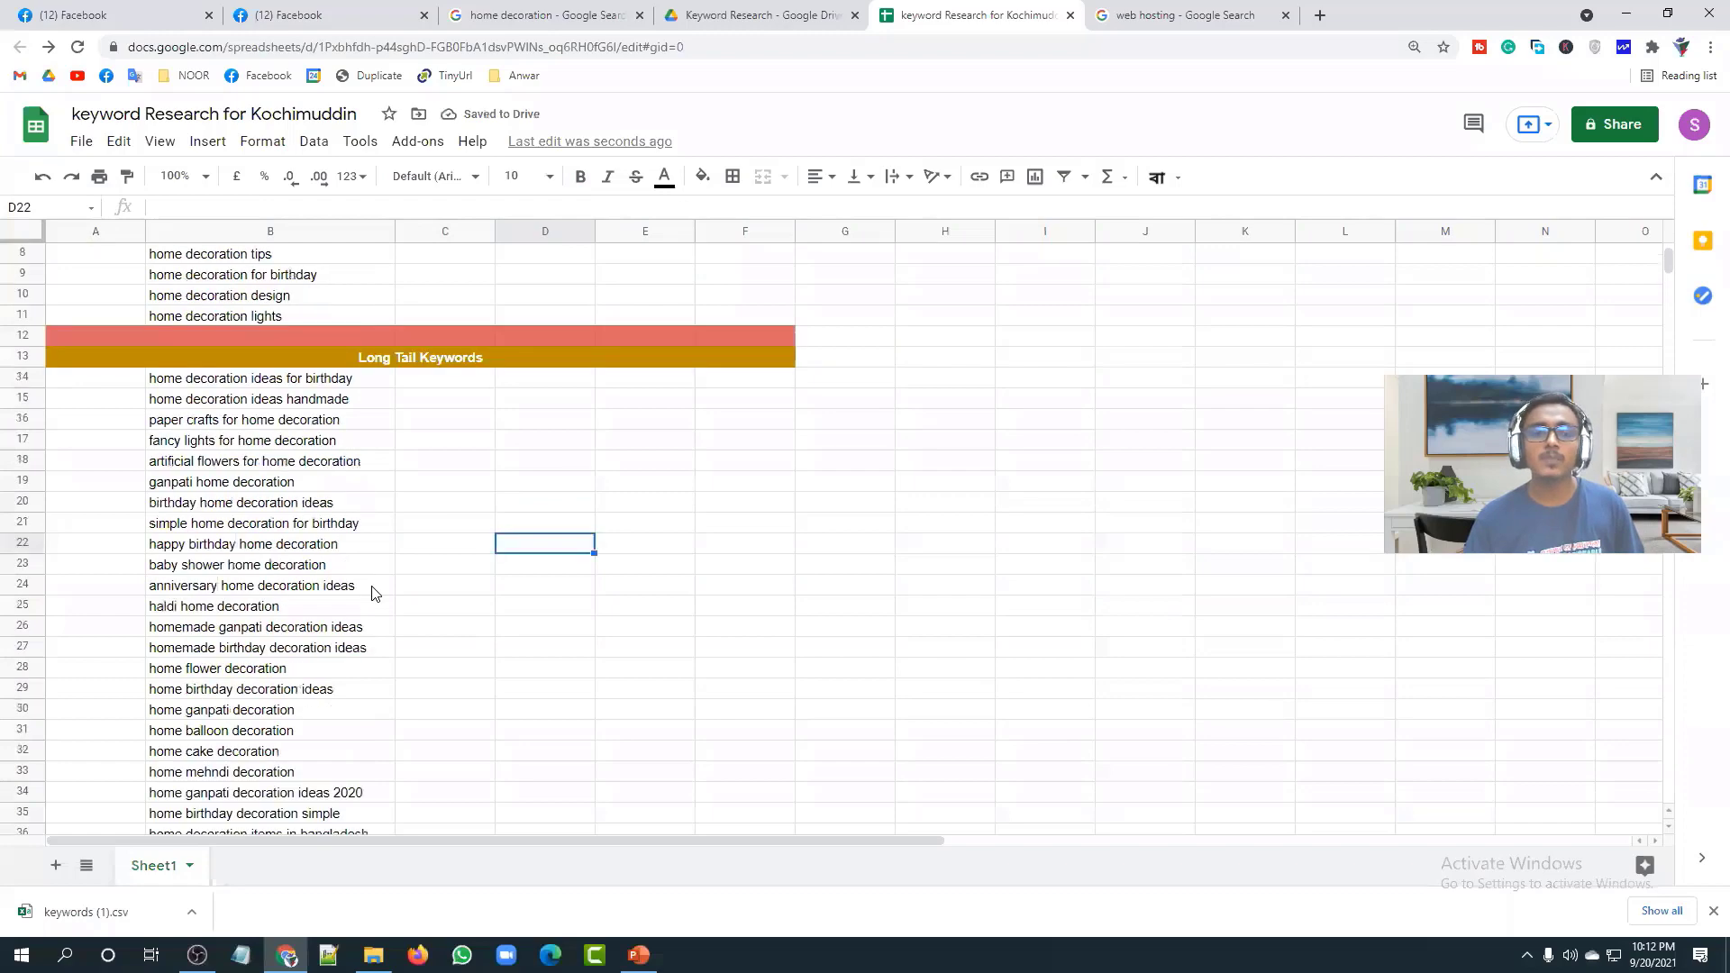
pyautogui.scroll(-1, 367, 602)
pyautogui.scroll(-9, 397, 552)
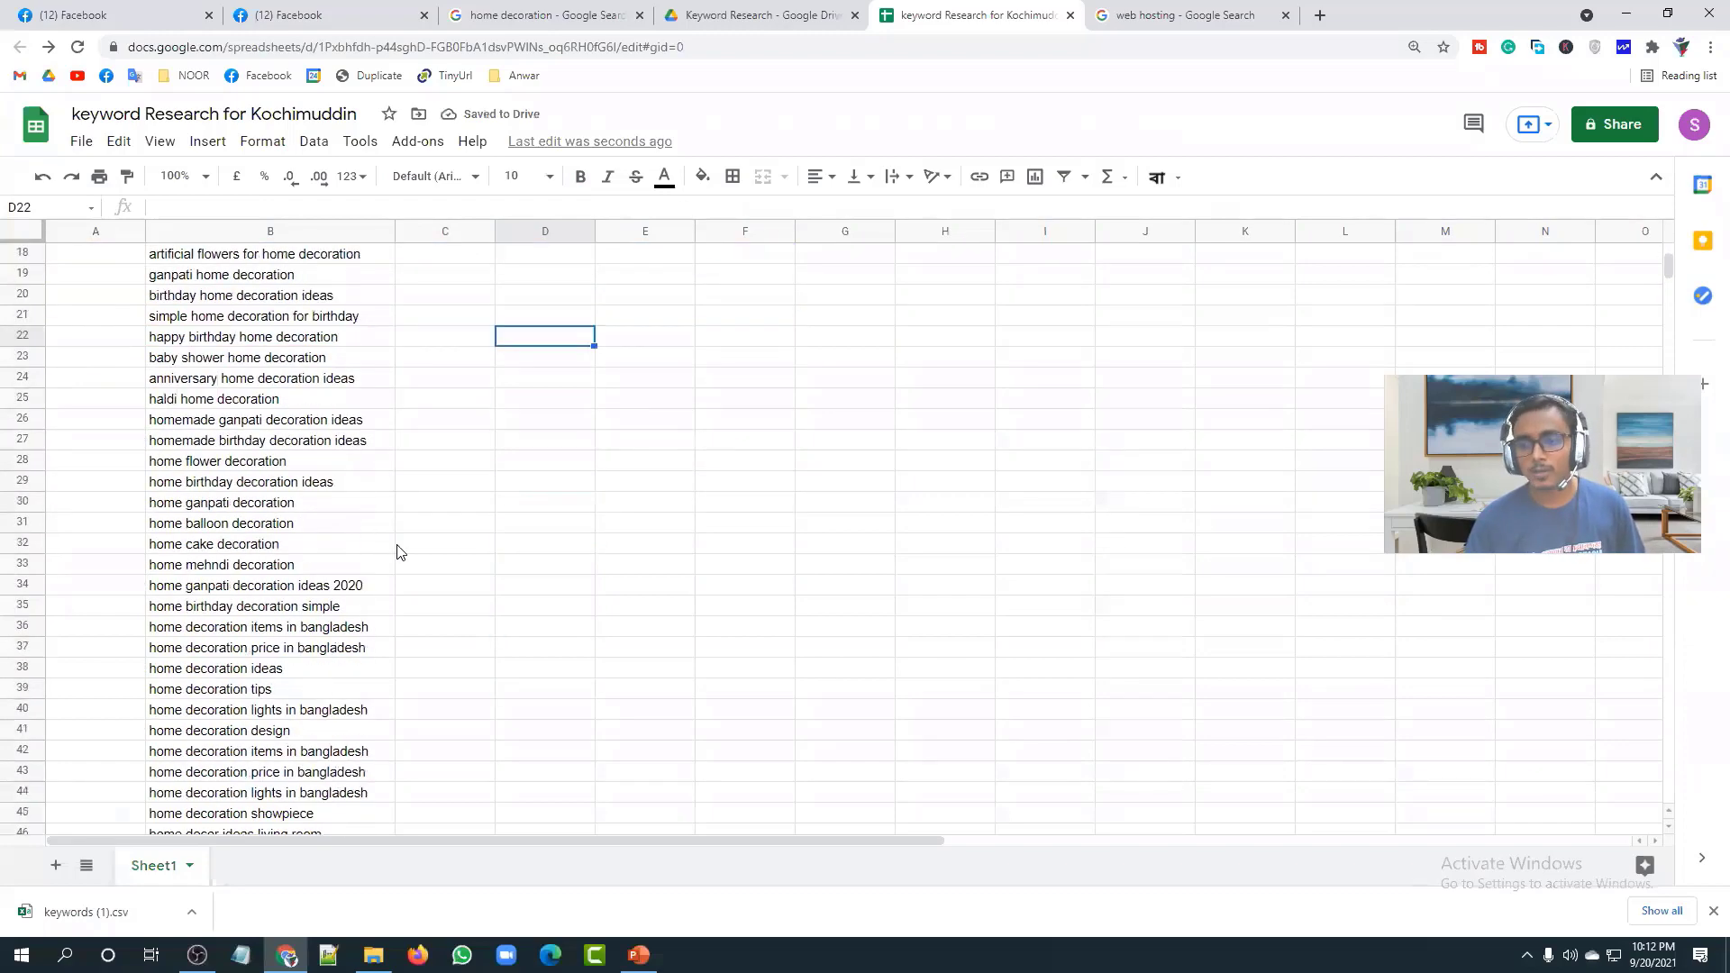
pyautogui.scroll(10, 399, 551)
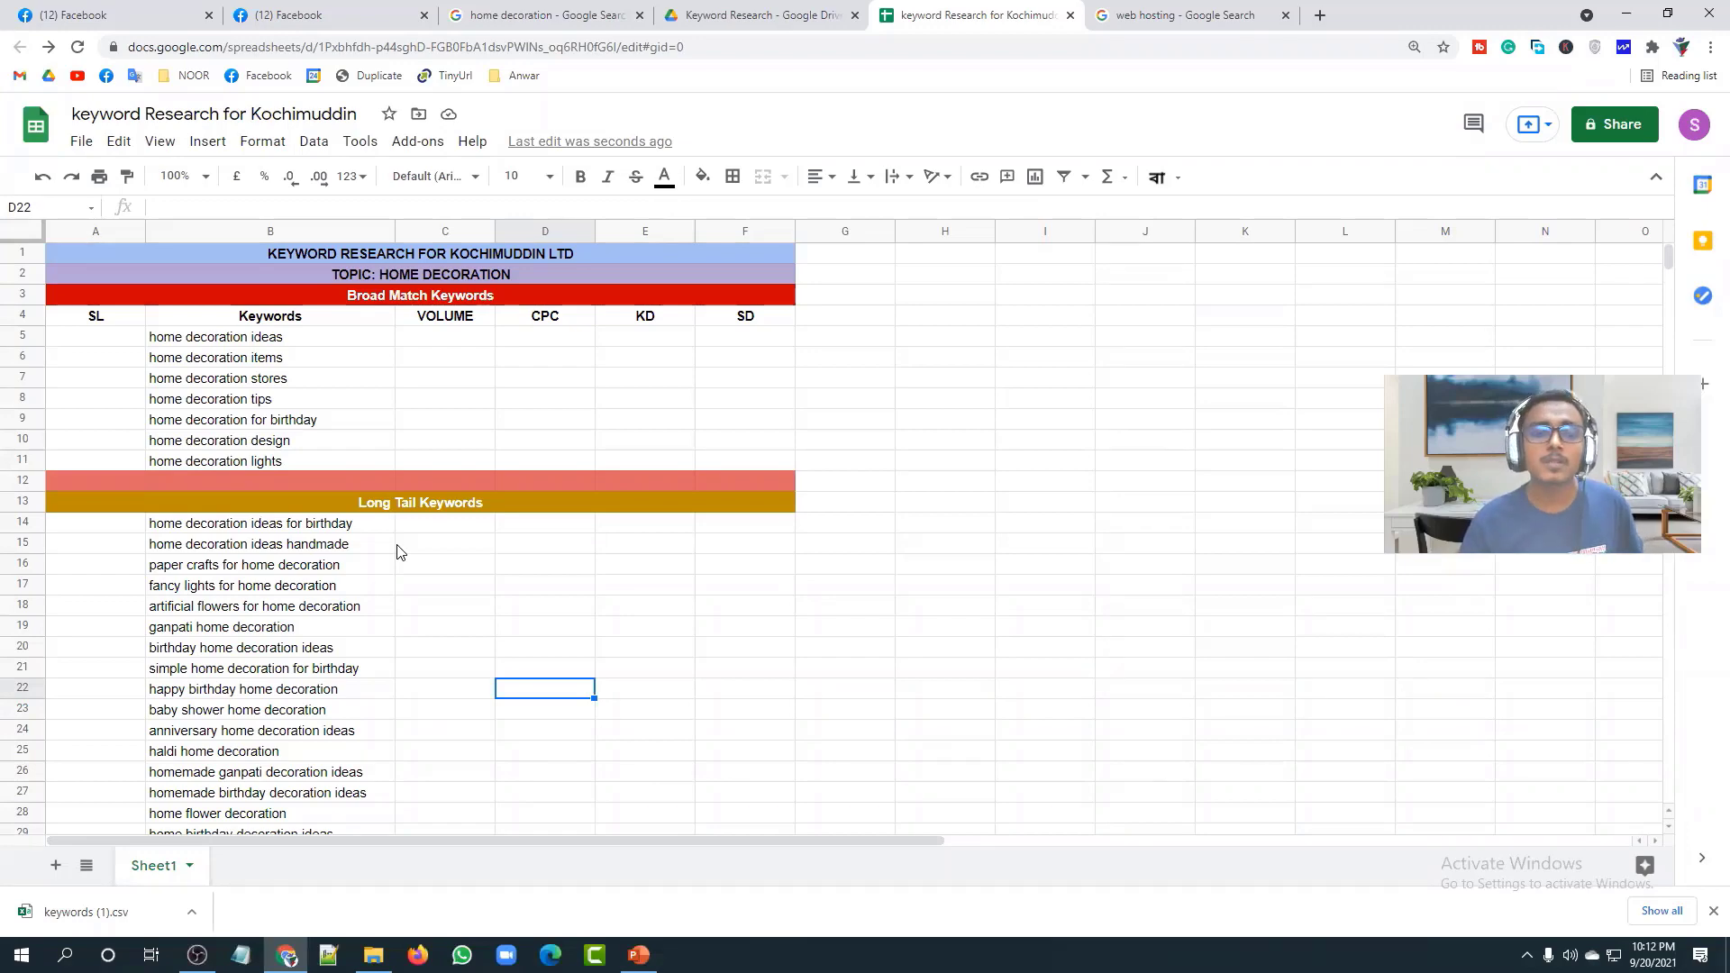
pyautogui.scroll(-3, 308, 656)
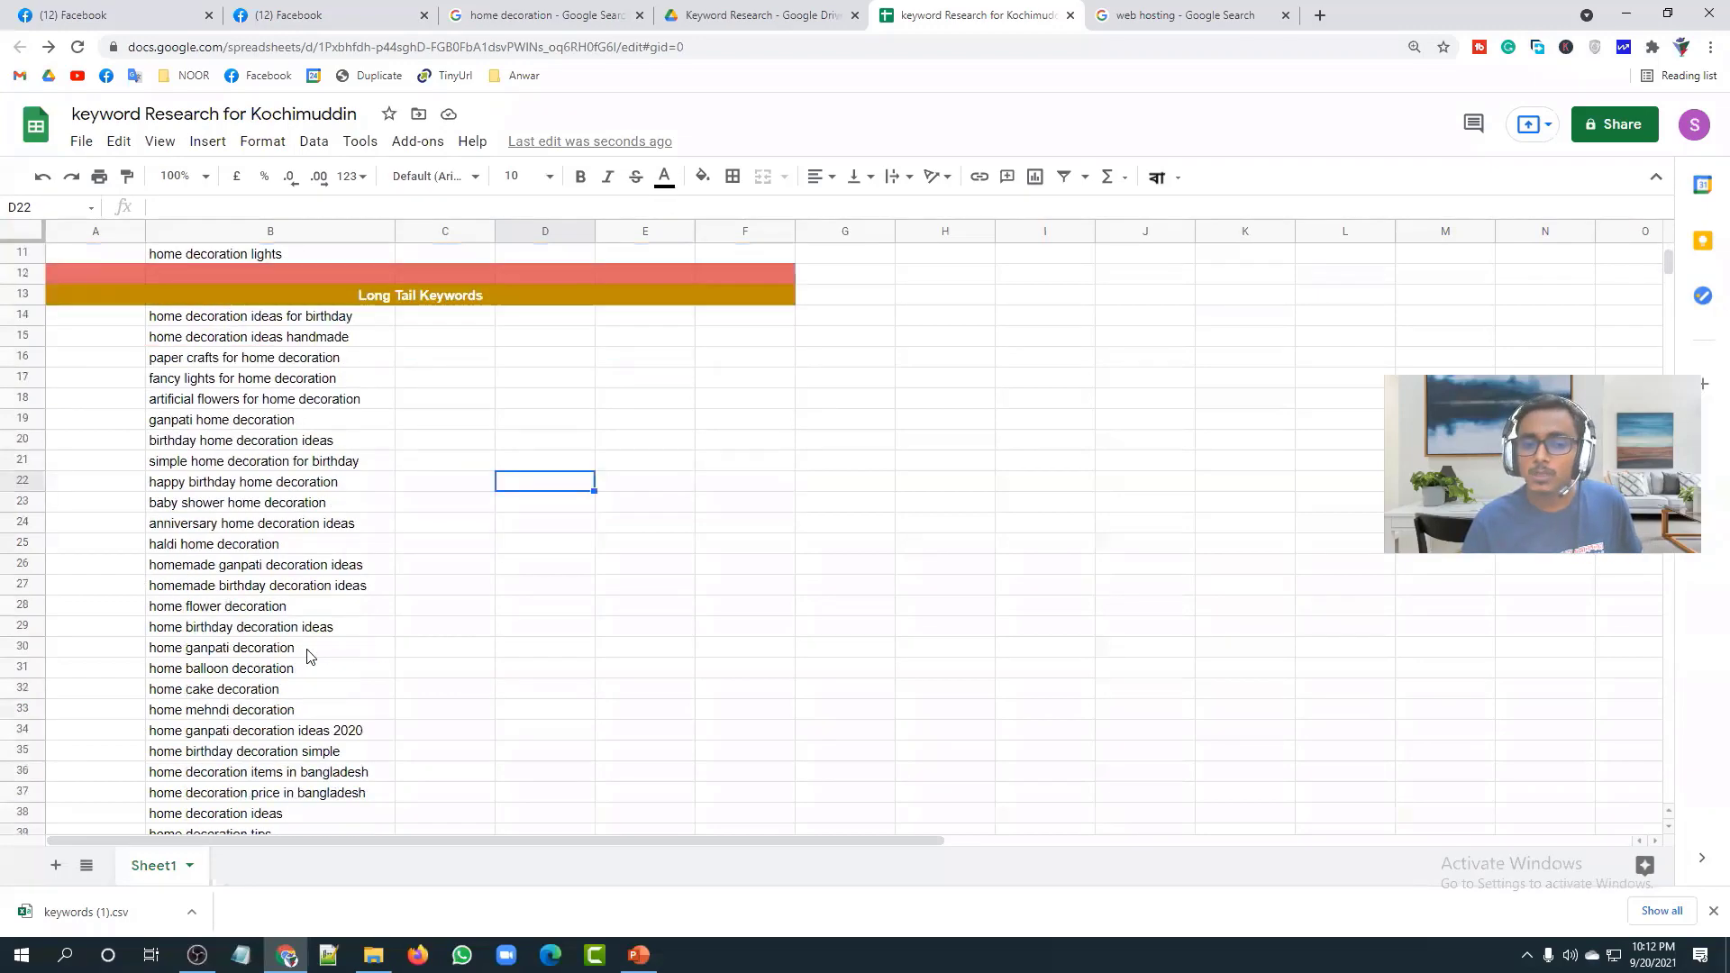
pyautogui.scroll(-6, 308, 656)
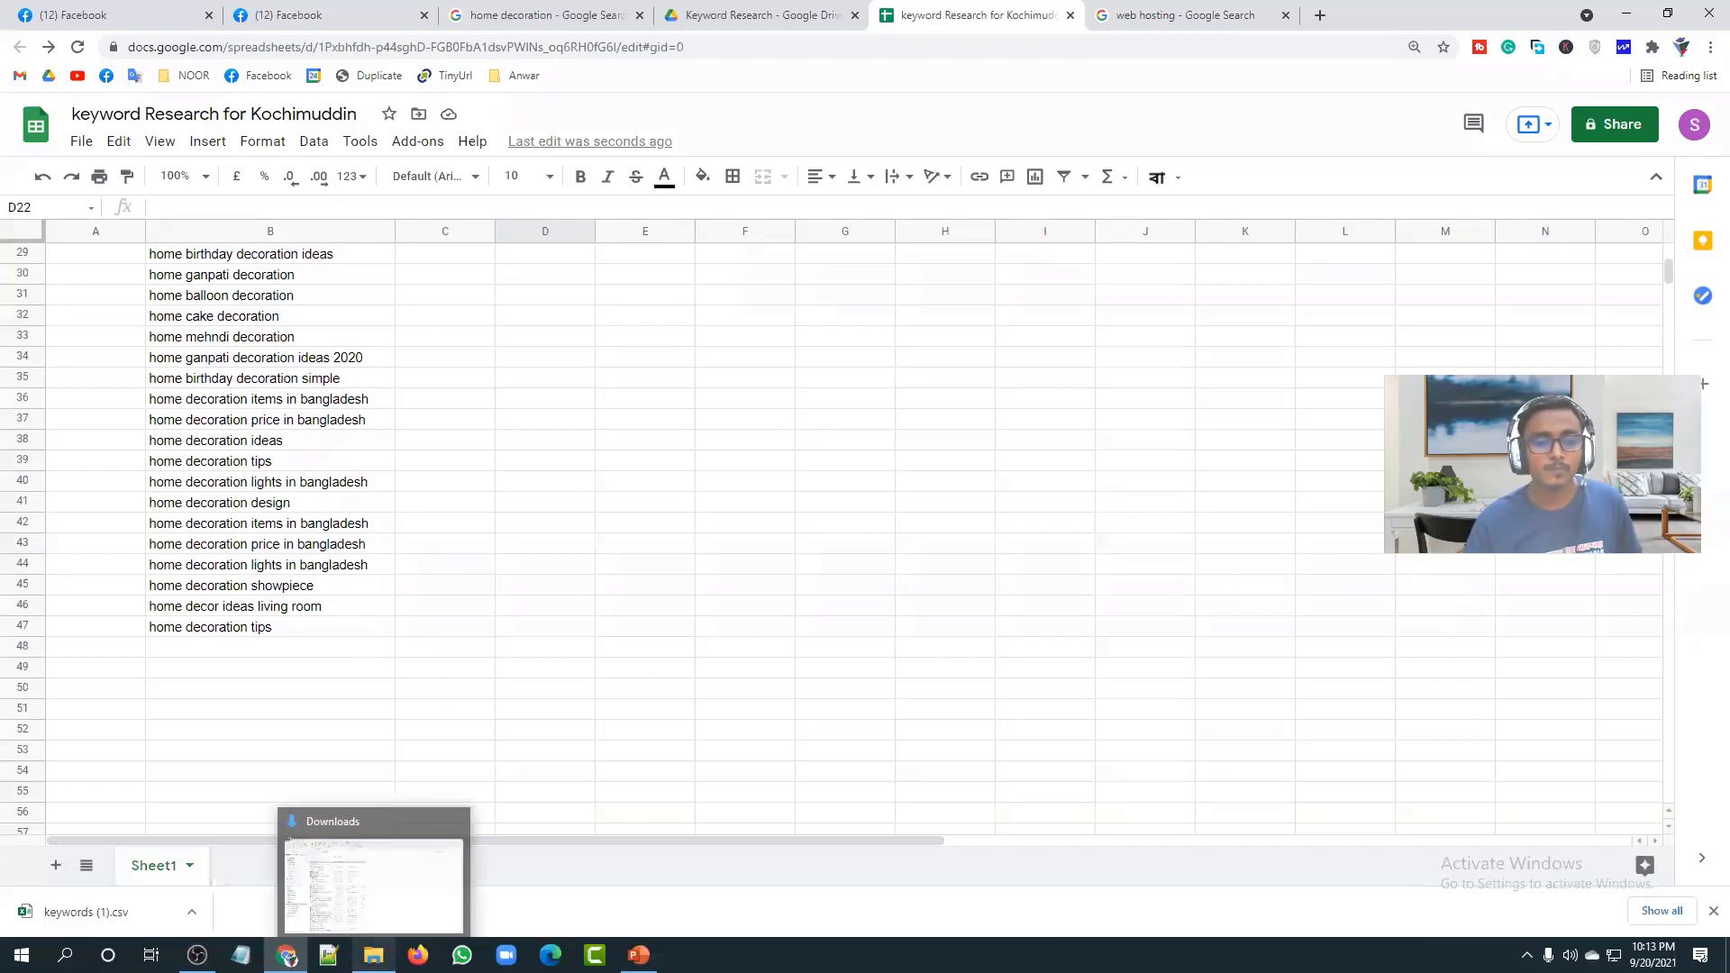
# Step: Switch to the "home decoration" Google results and return to the search query at the start of the page
pyautogui.click(547, 13)
pyautogui.scroll(4, 799, 556)
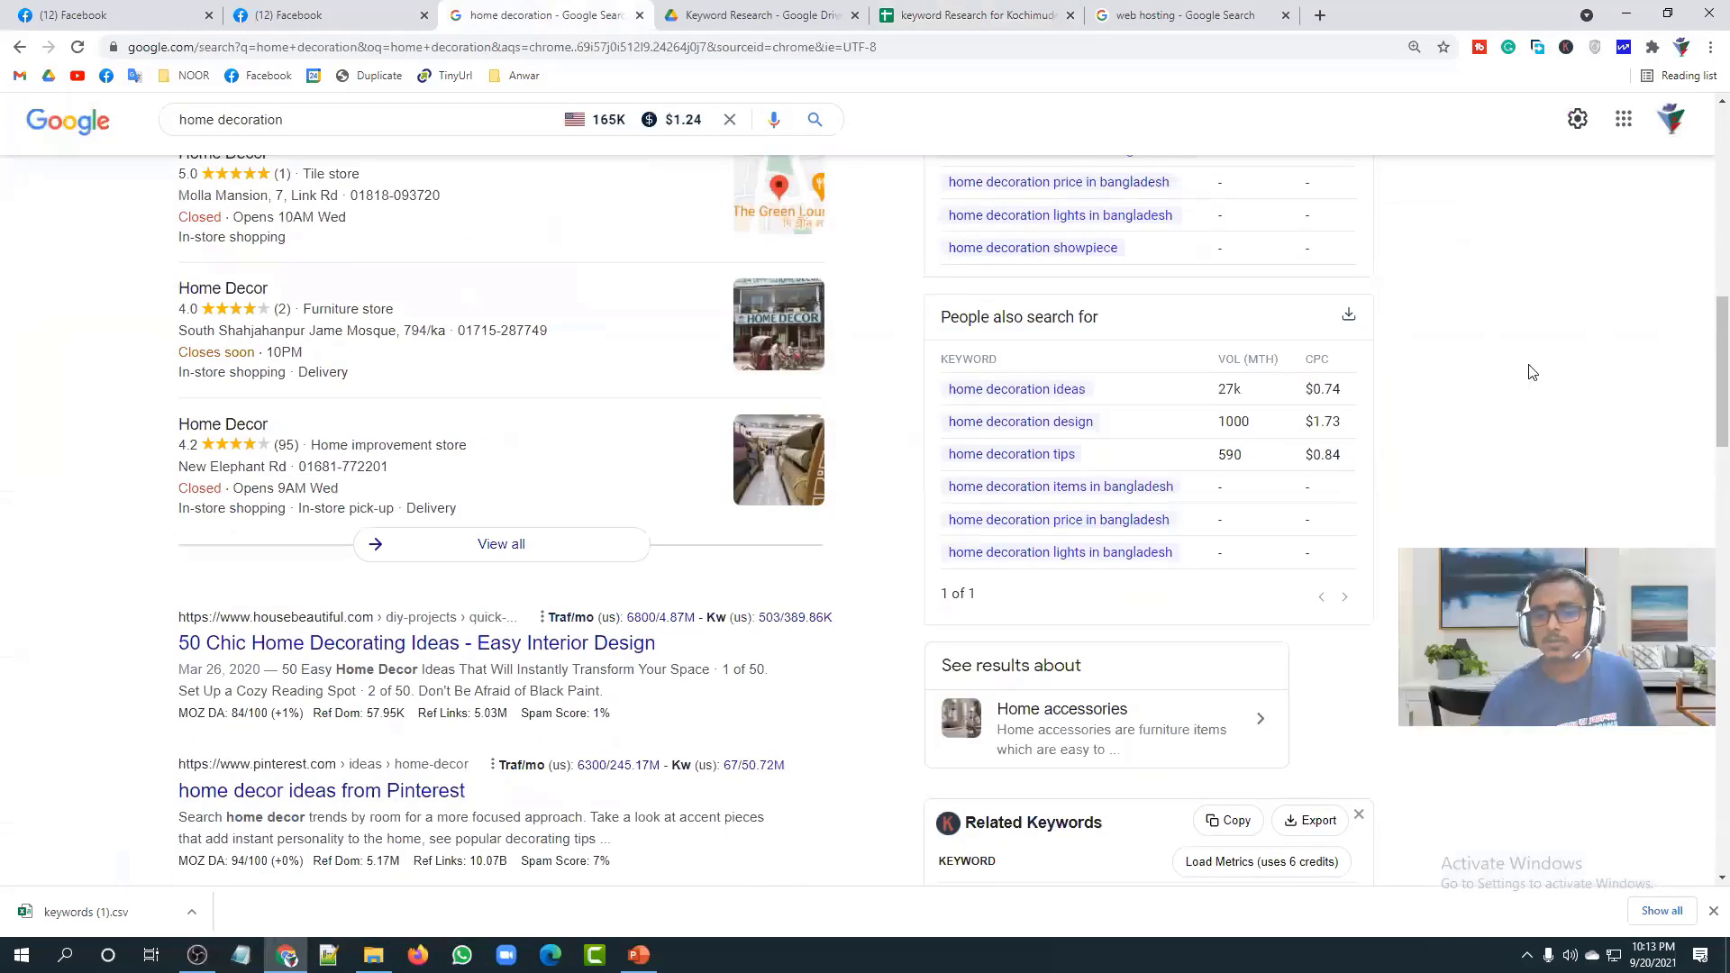
pyautogui.scroll(10, 810, 271)
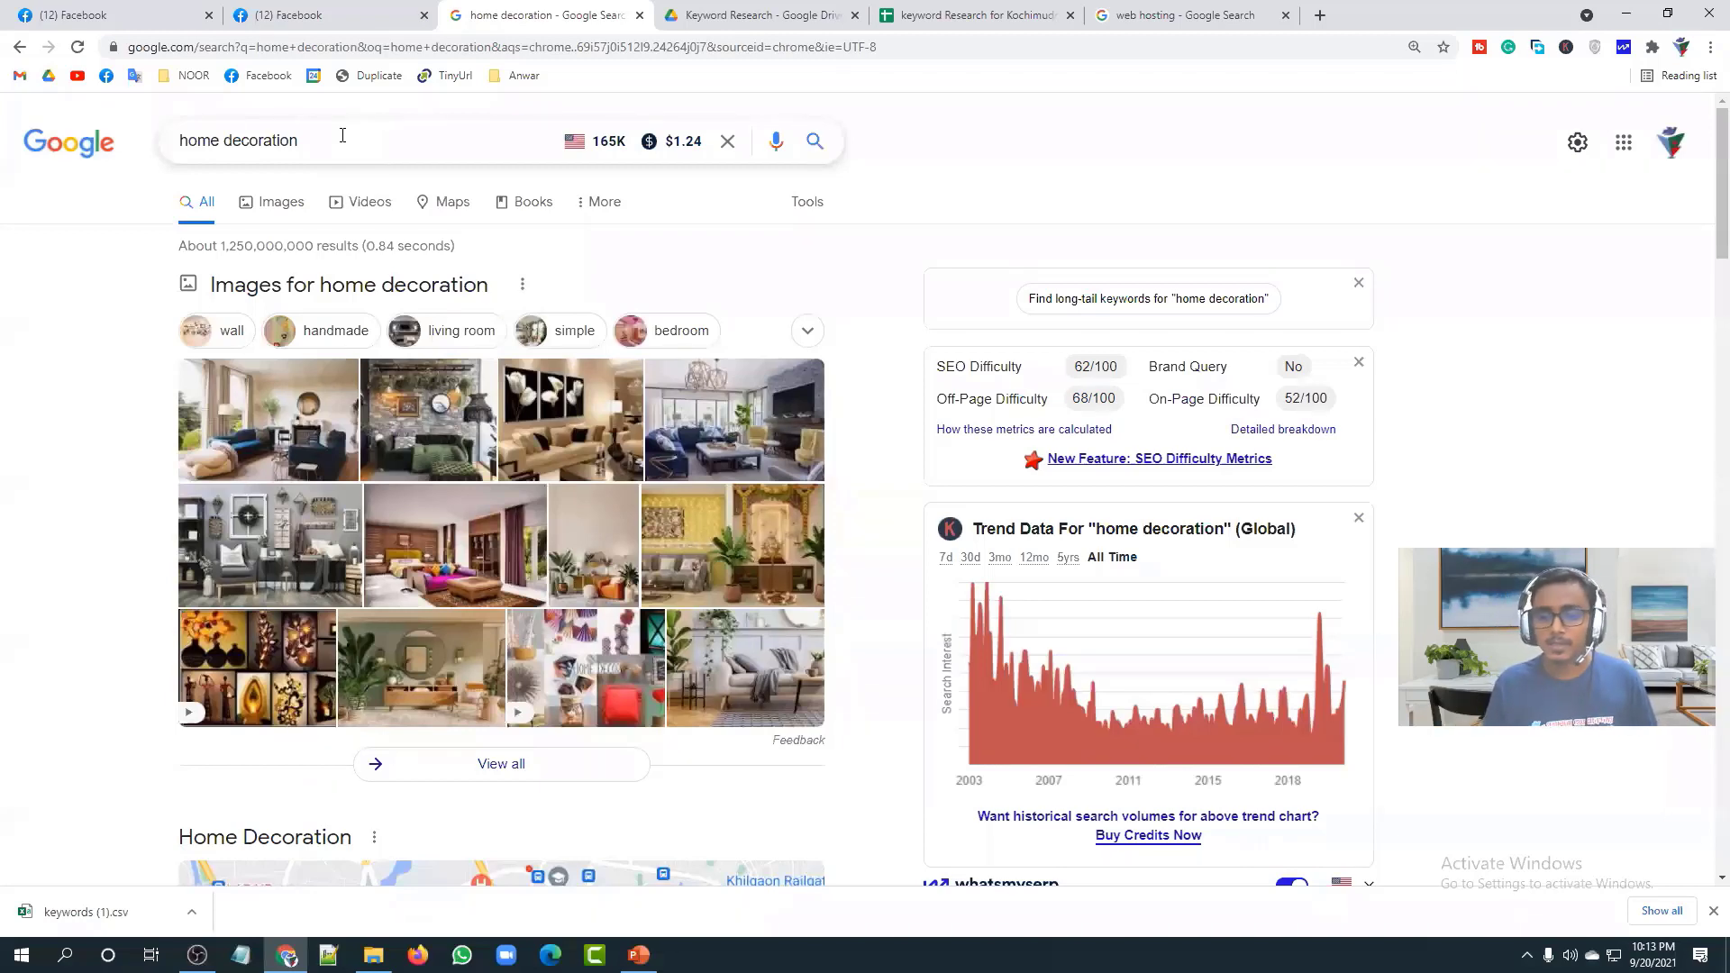
# Step: Switch to the SEO presentation in PowerPoint and read the Informational query words on slide 16, "3 Basic stages of Query intent"
pyautogui.click(638, 953)
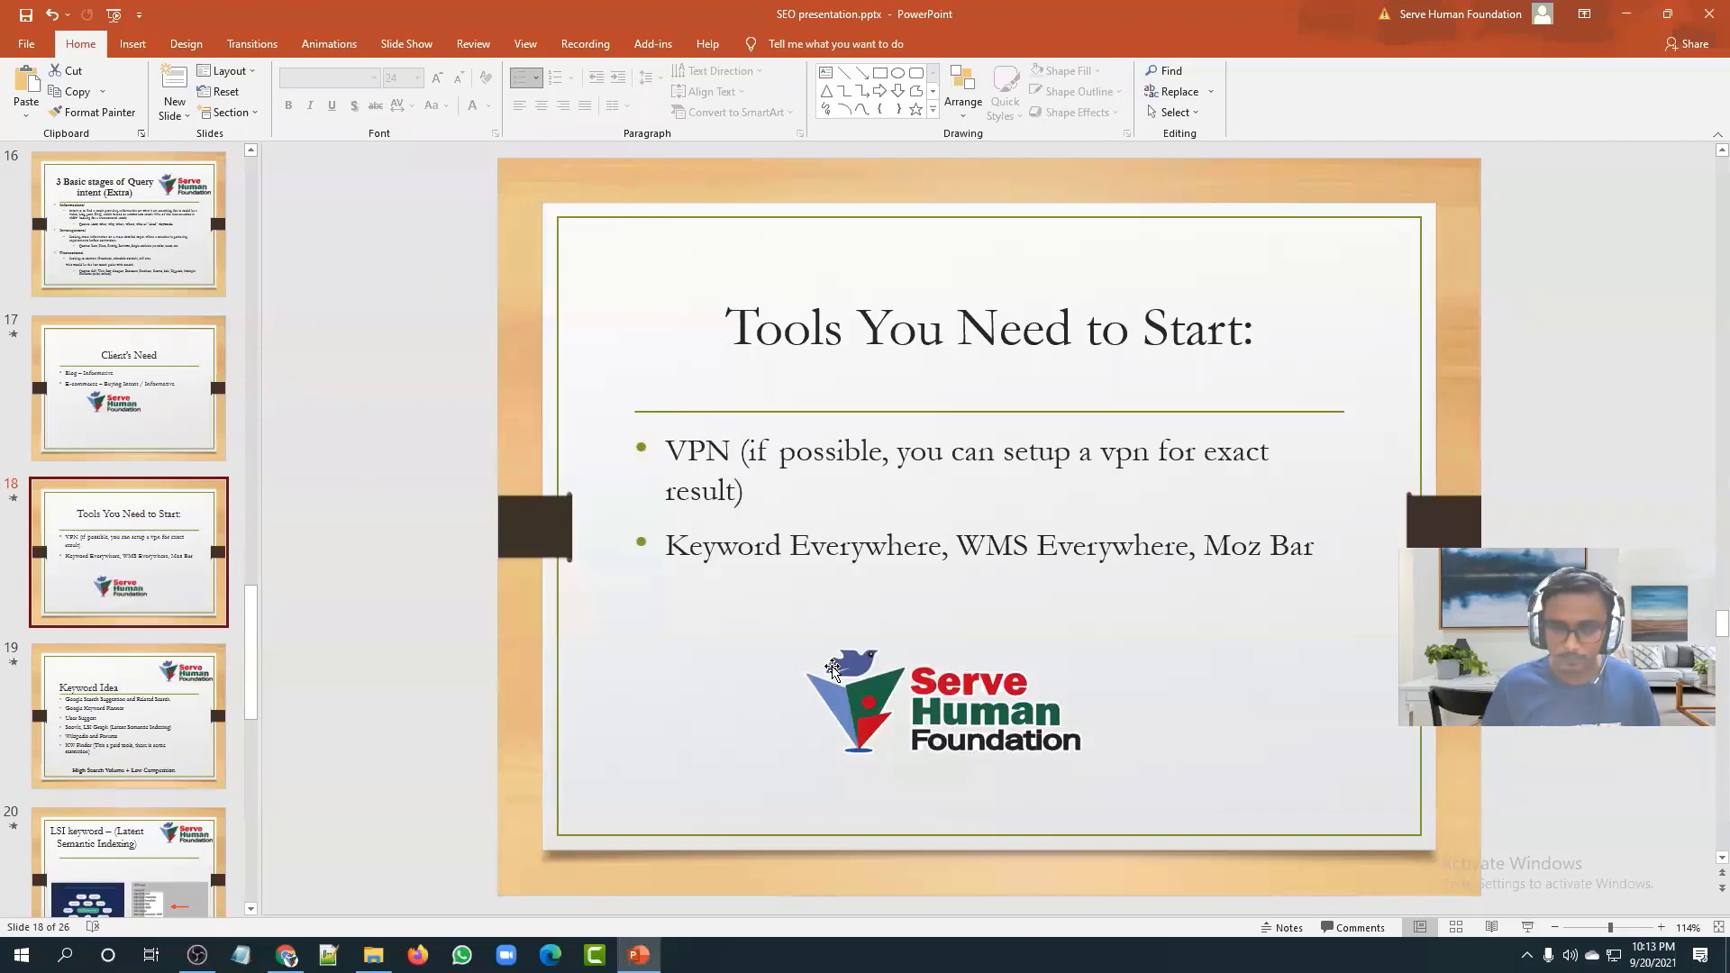
pyautogui.scroll(2, 831, 669)
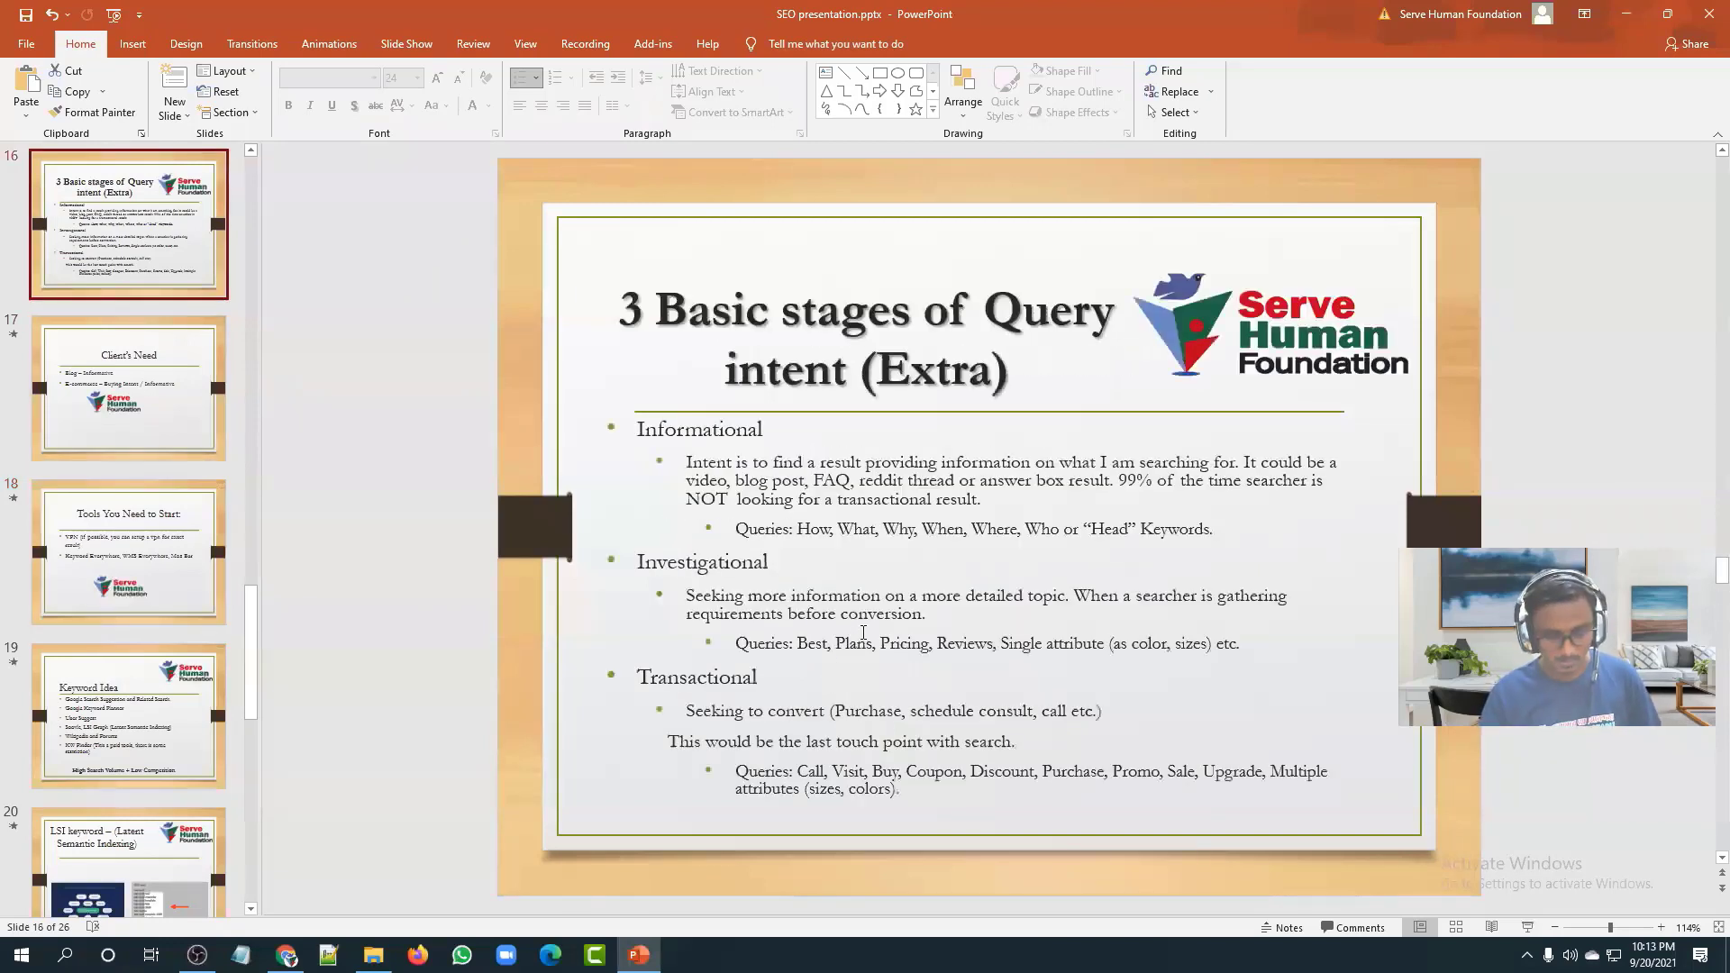
pyautogui.click(820, 529)
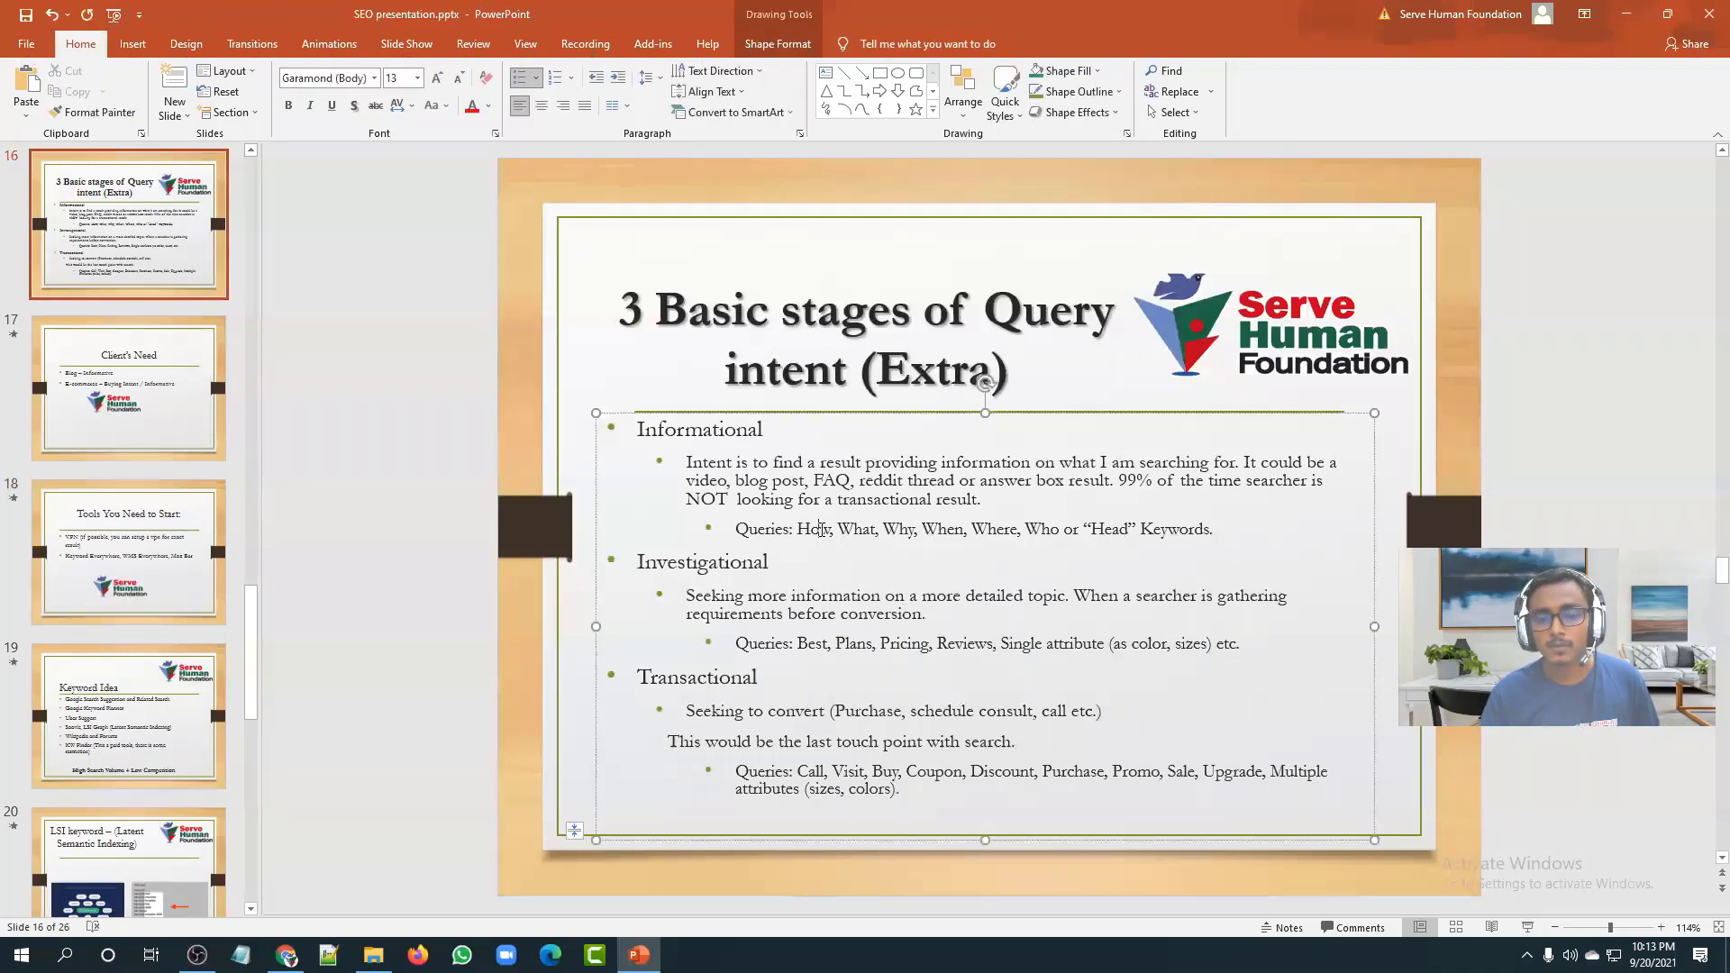
pyautogui.doubleClick(821, 528)
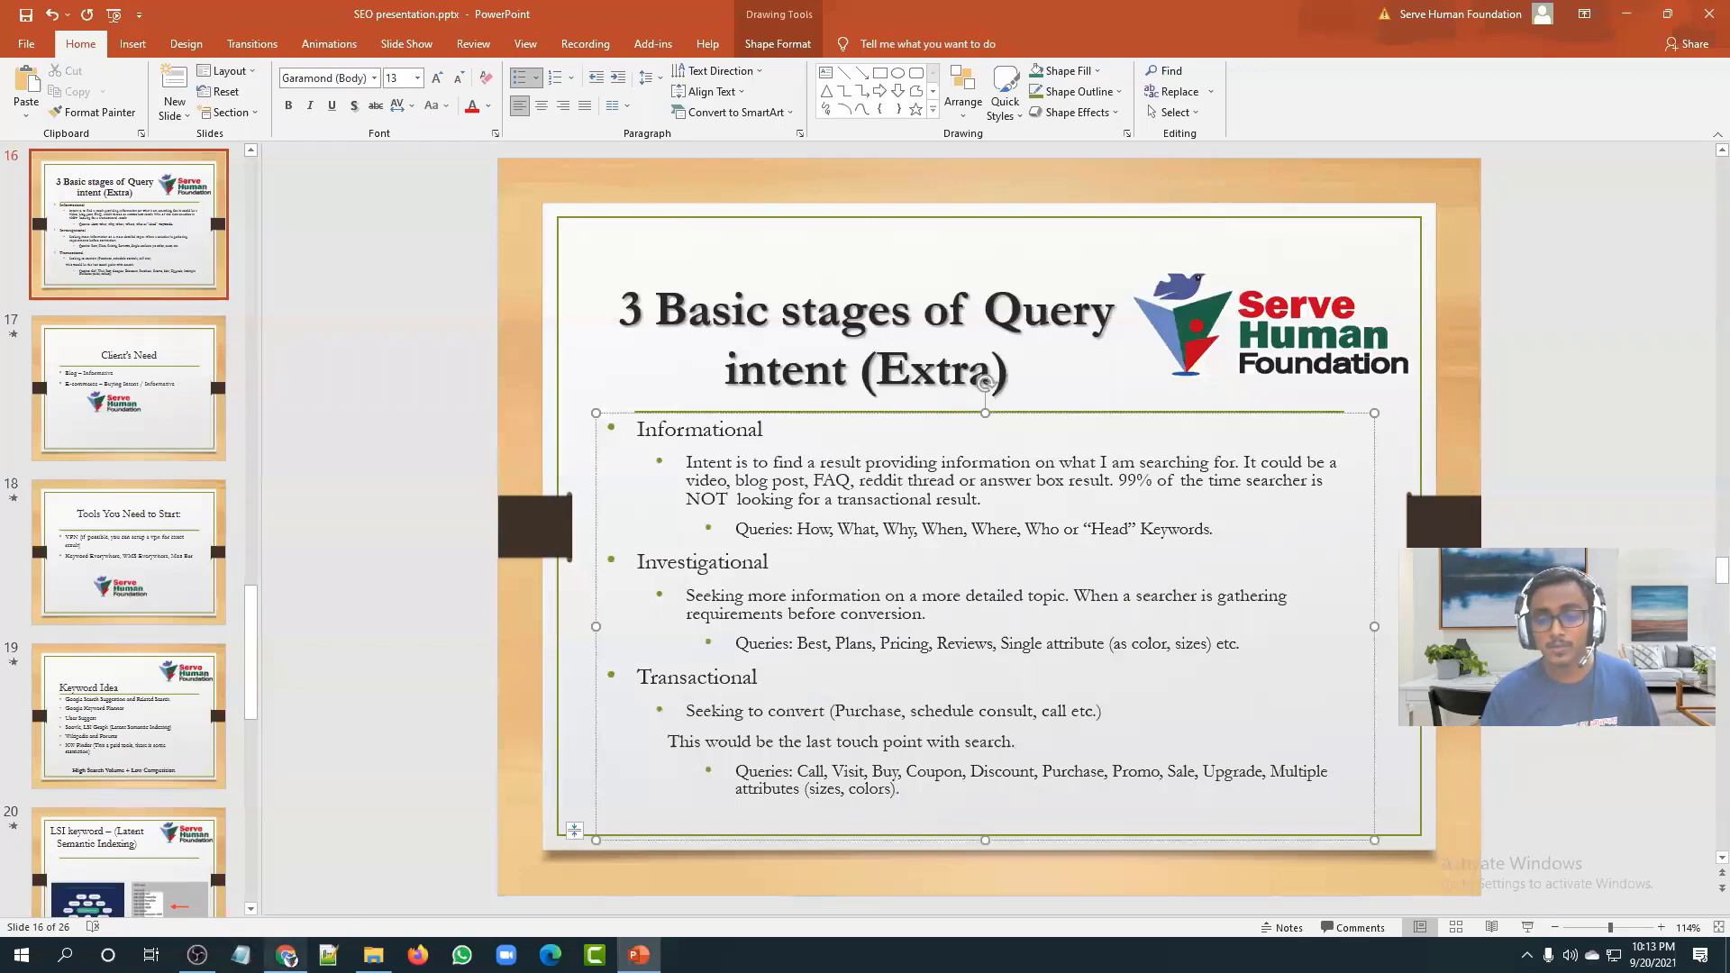
# Step: Switch back to Chrome, search Google for "what home decoration" and examine the related and long-tail keyword suggestions
pyautogui.hotkey('alt', 'Tab')
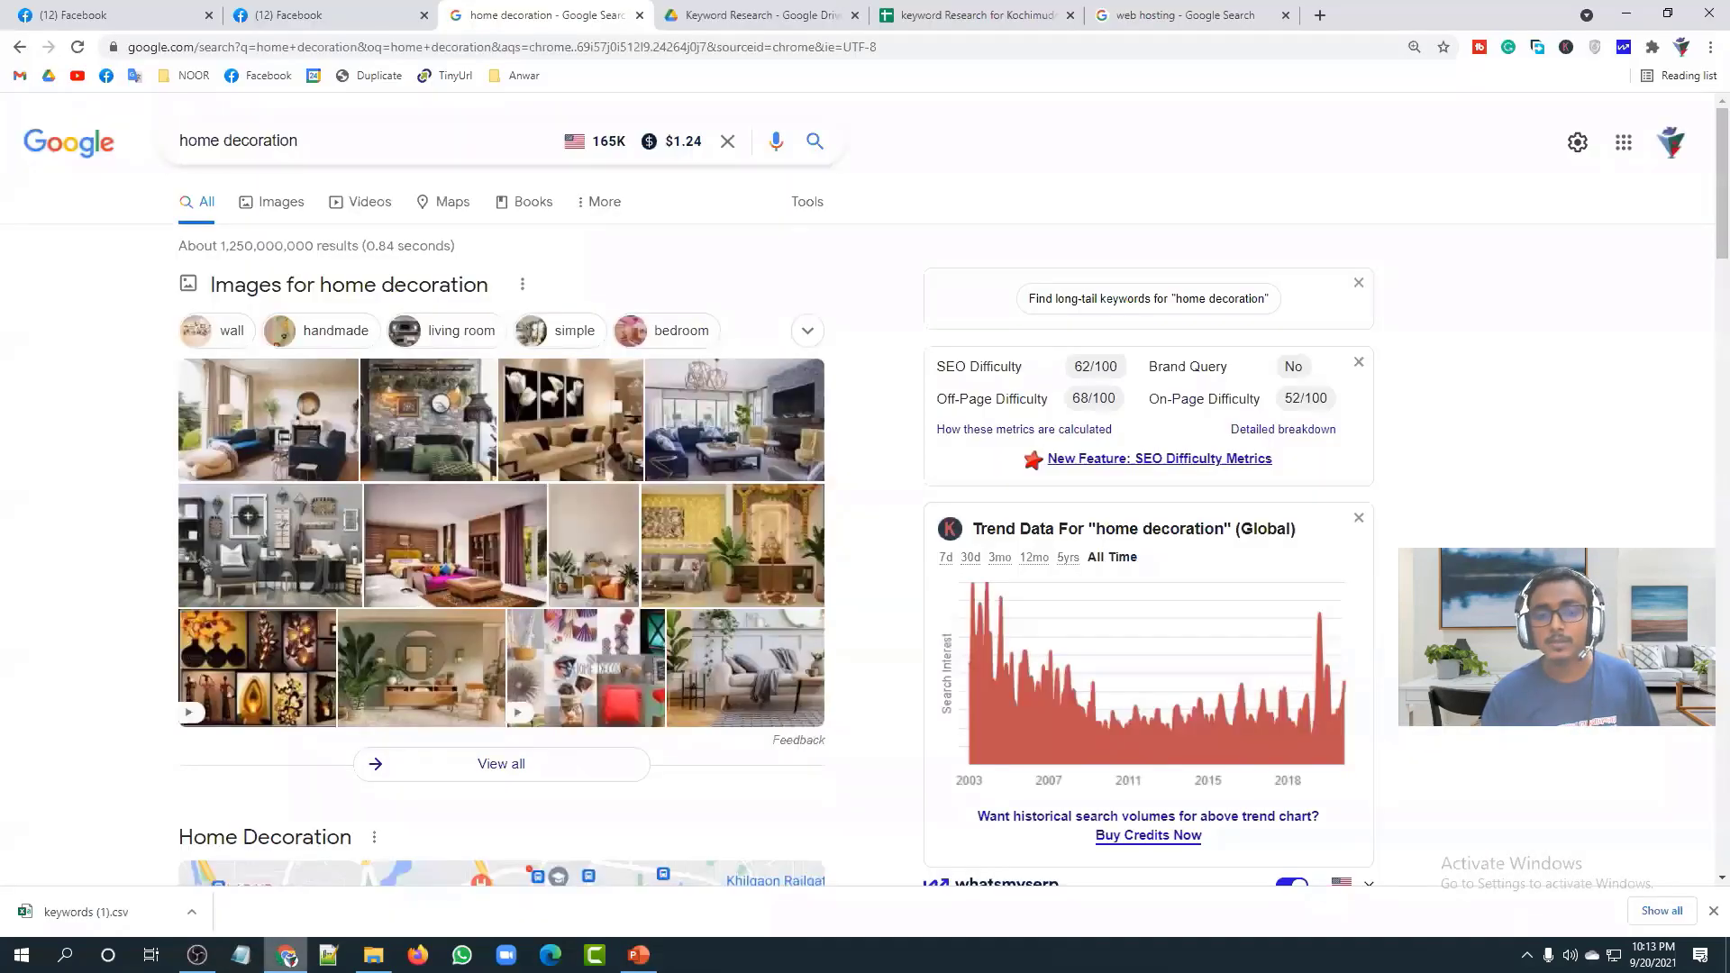
pyautogui.click(181, 144)
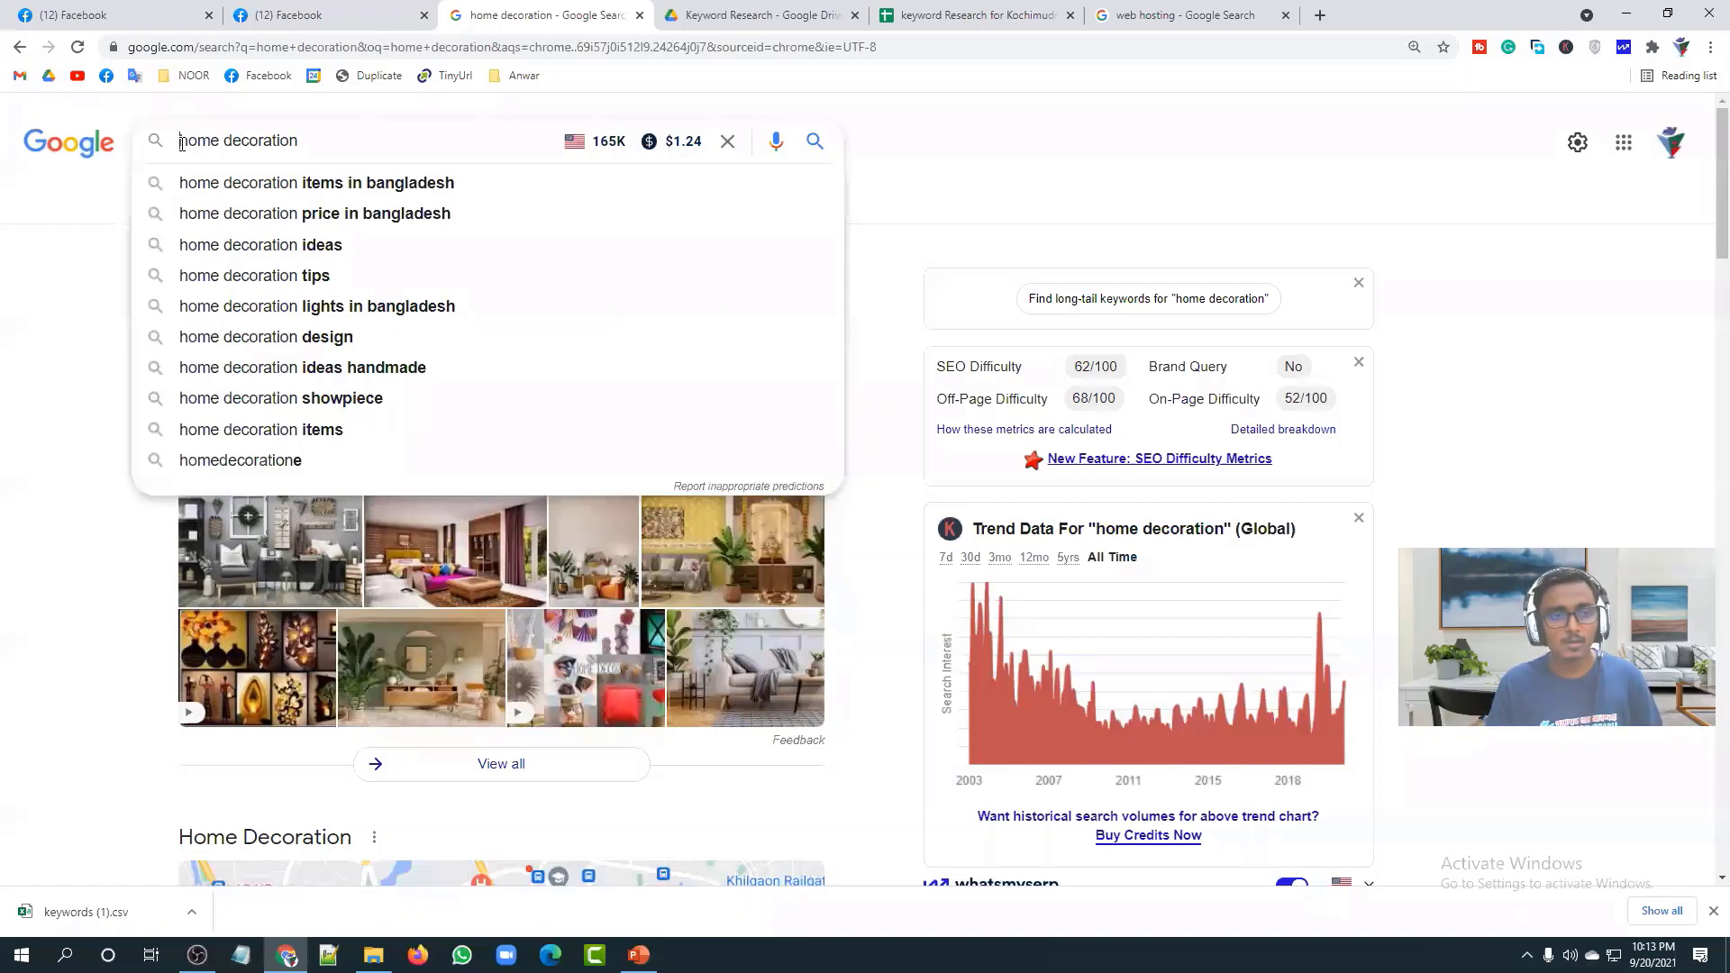
pyautogui.write('what')
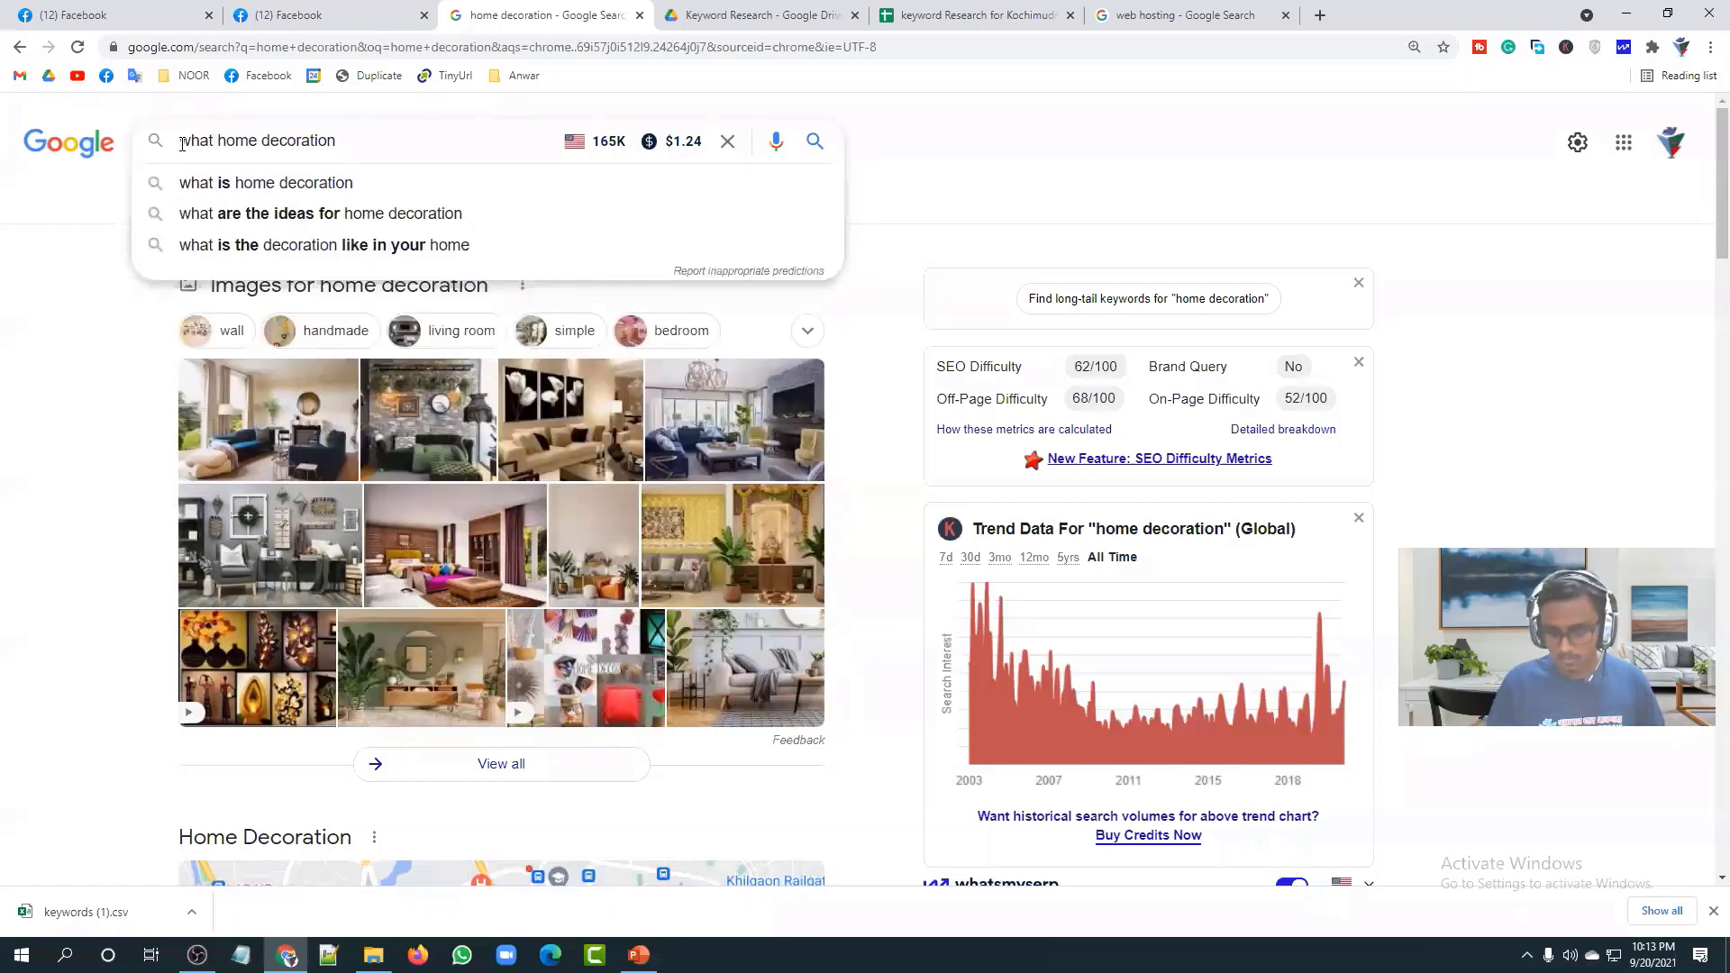
pyautogui.press('Return')
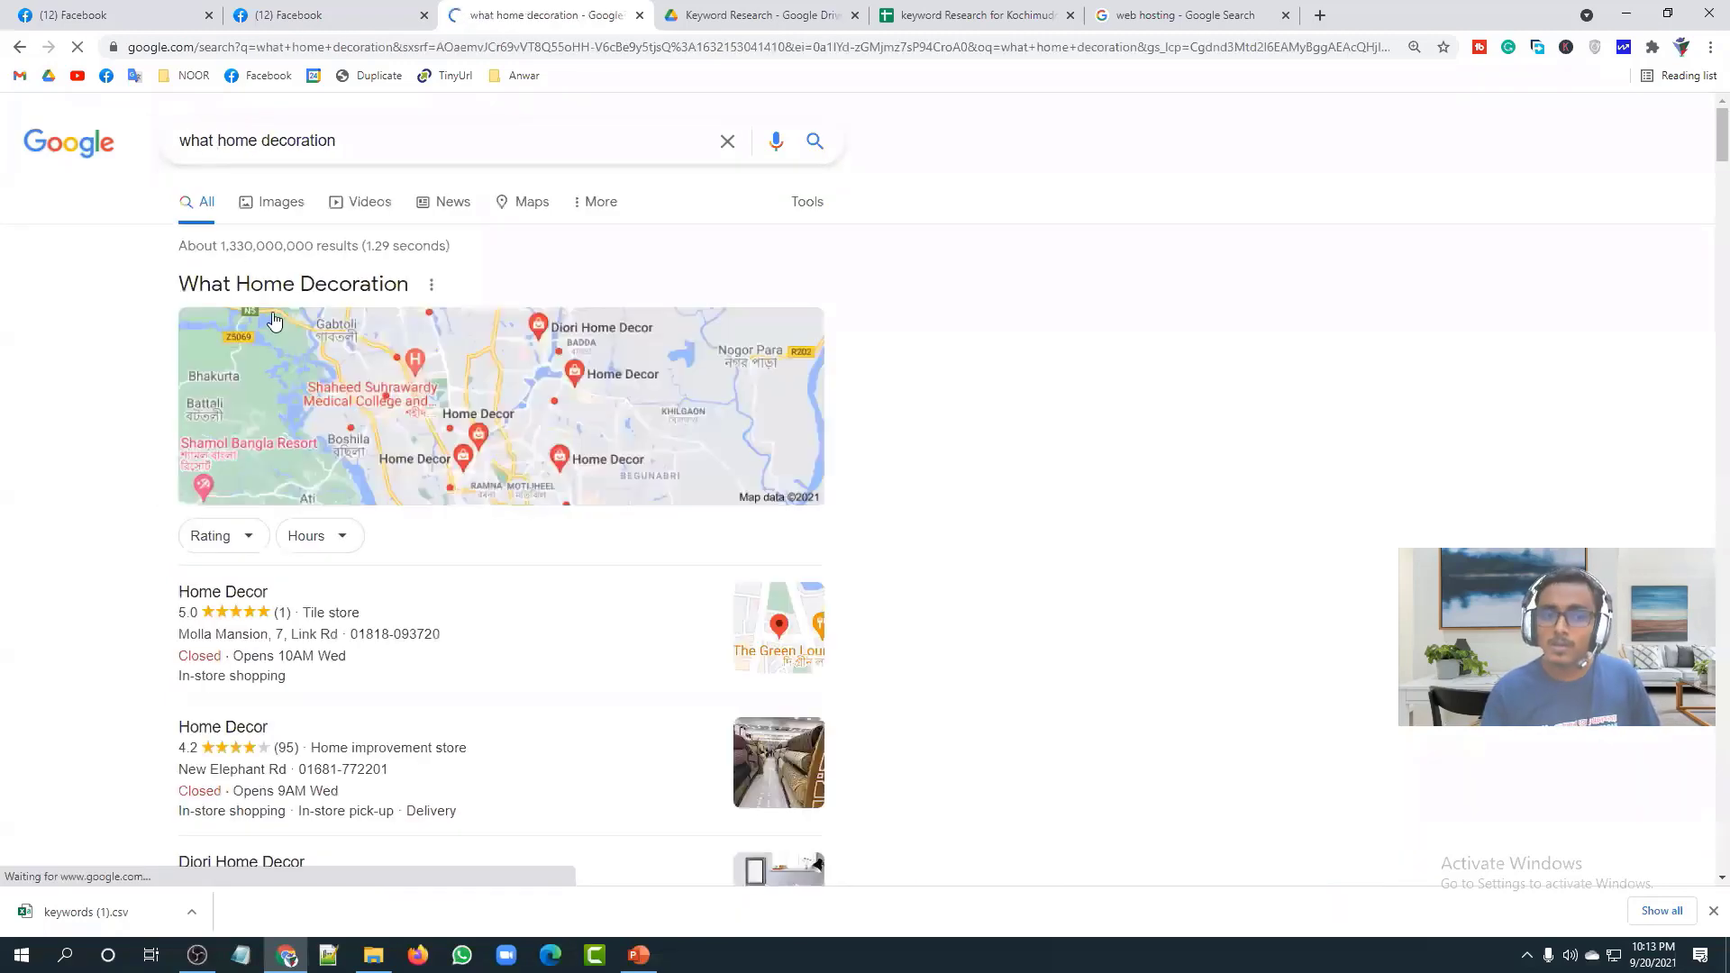
pyautogui.scroll(-1, 1113, 414)
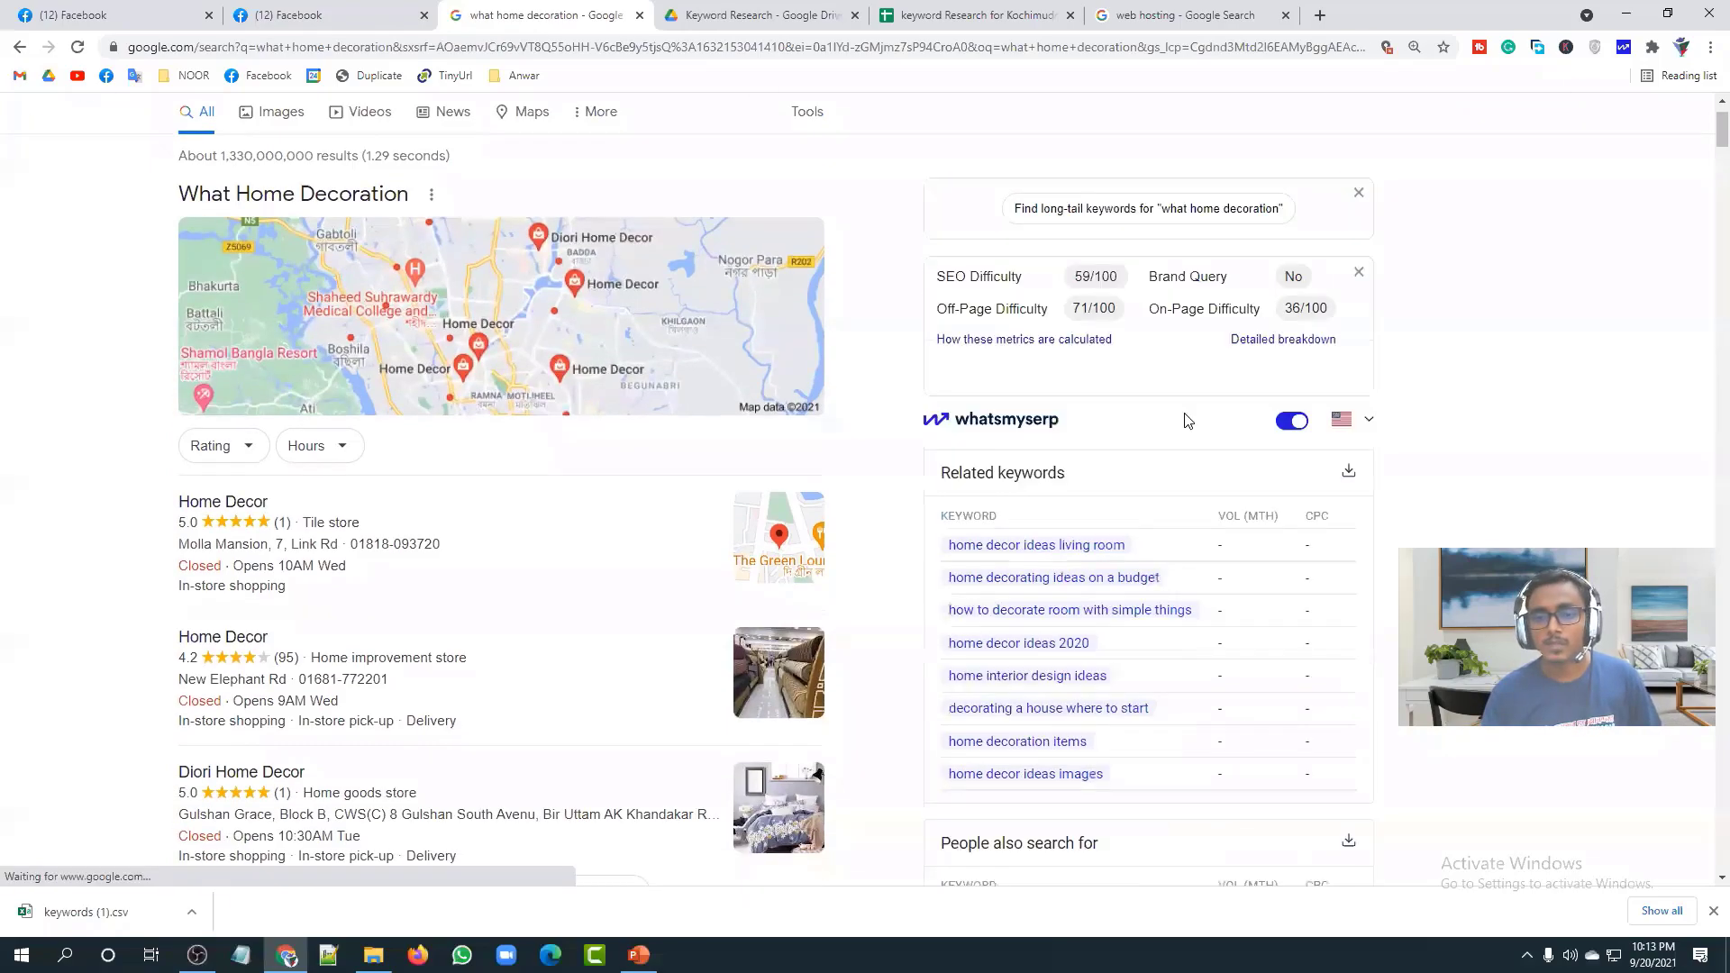
pyautogui.scroll(-10, 1185, 420)
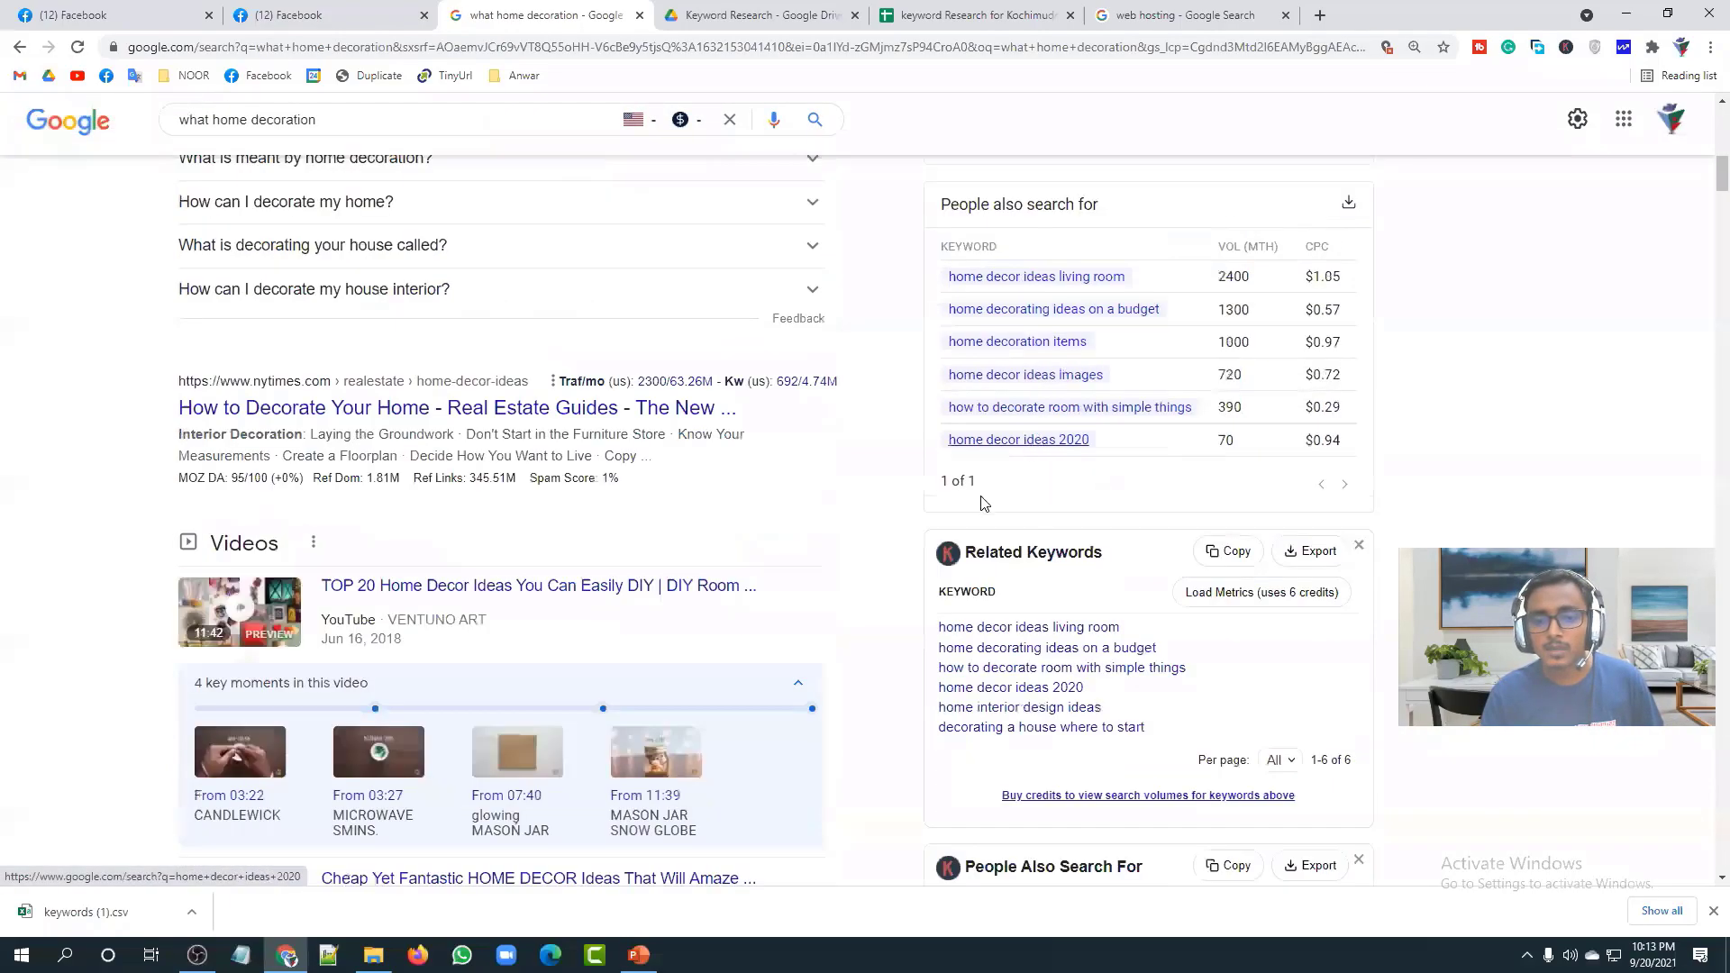
pyautogui.scroll(-3, 982, 502)
pyautogui.scroll(-7, 962, 494)
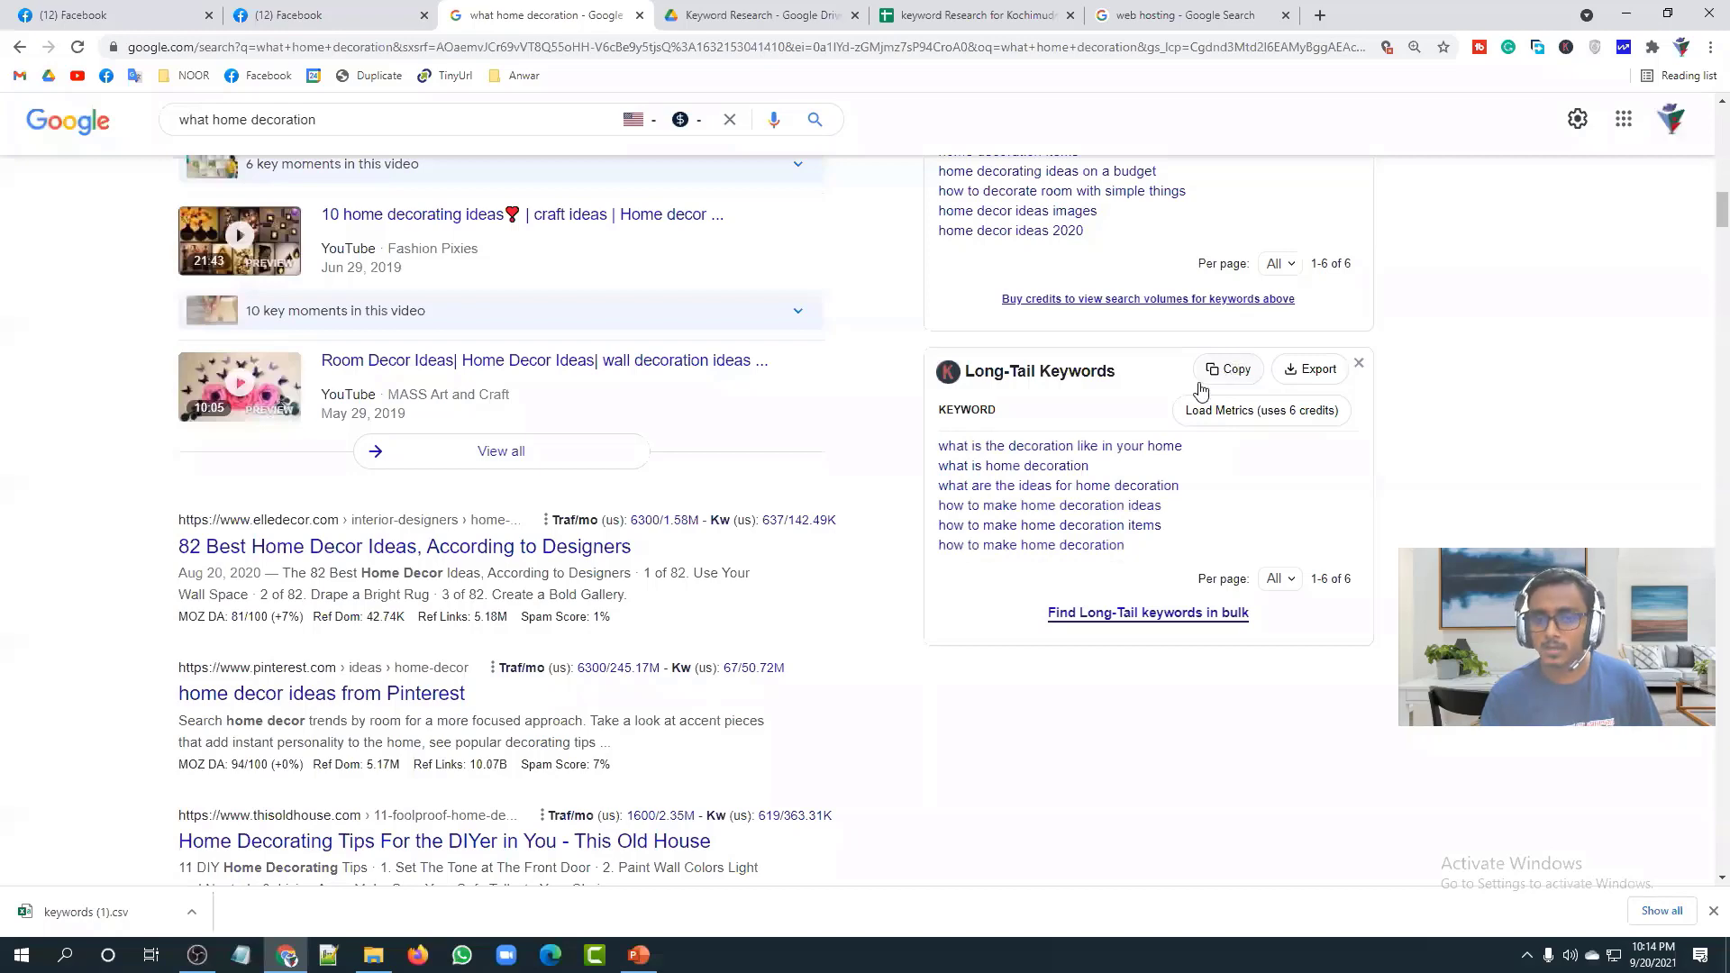
# Step: Refine the Google search to "what is home decoration" and examine its related keywords, metrics and trend data
pyautogui.scroll(15, 1199, 397)
pyautogui.click(210, 118)
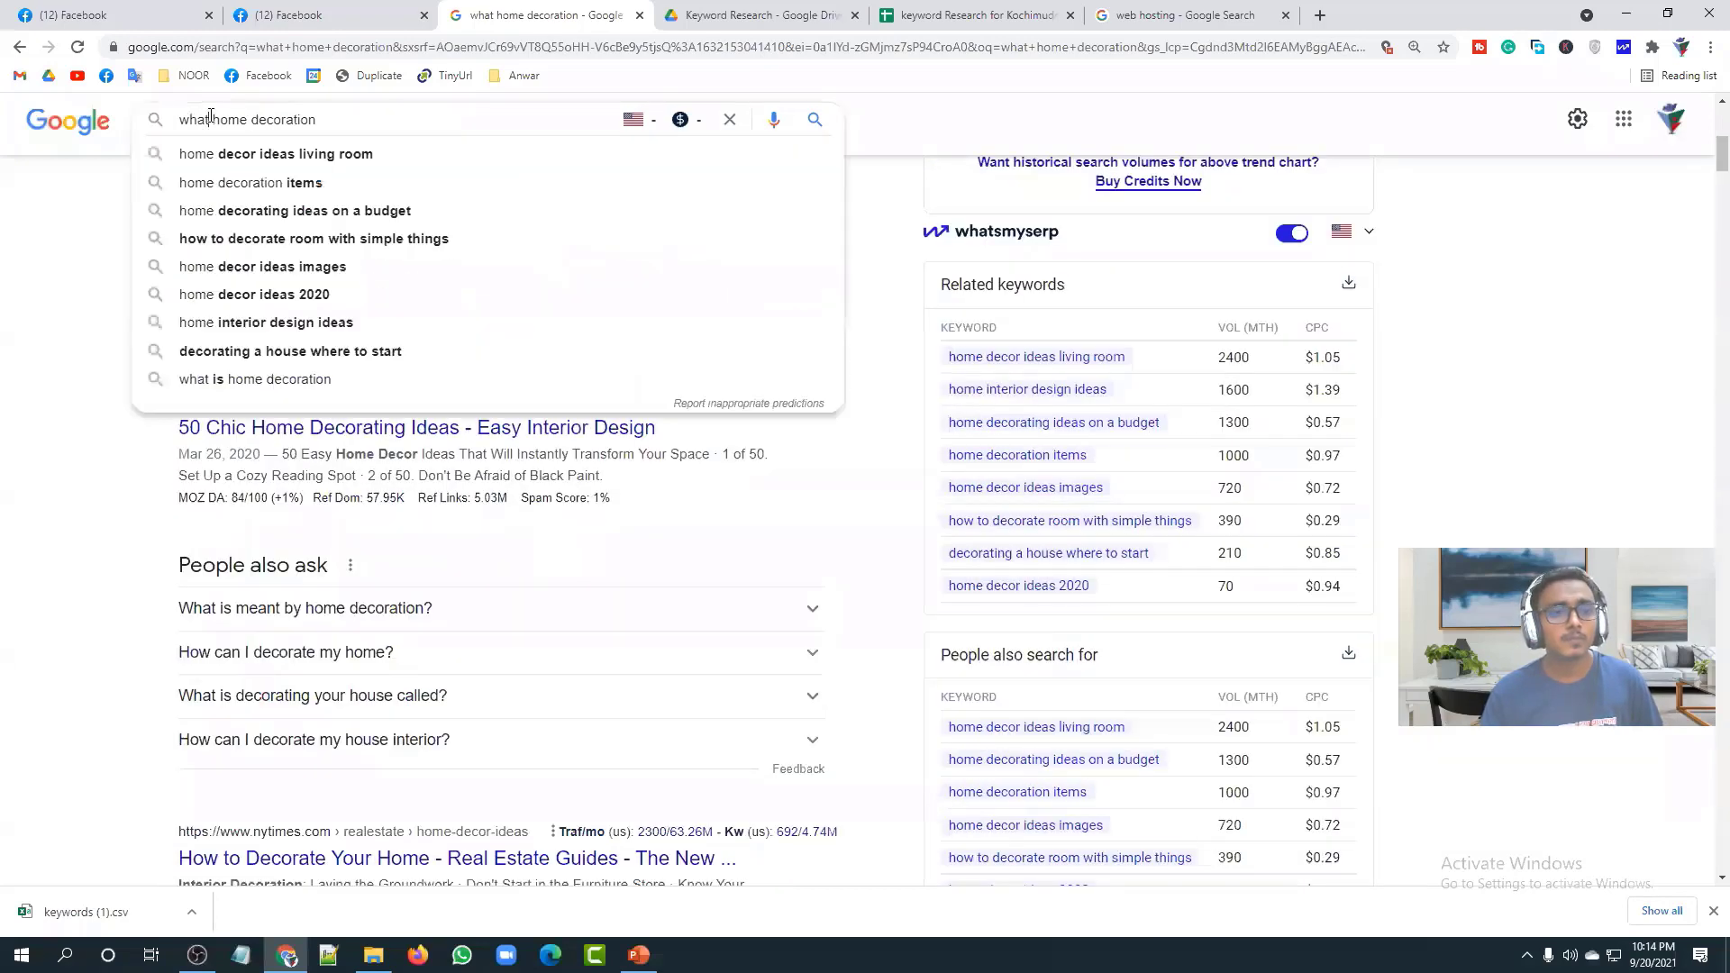
pyautogui.write('is')
pyautogui.press('Return')
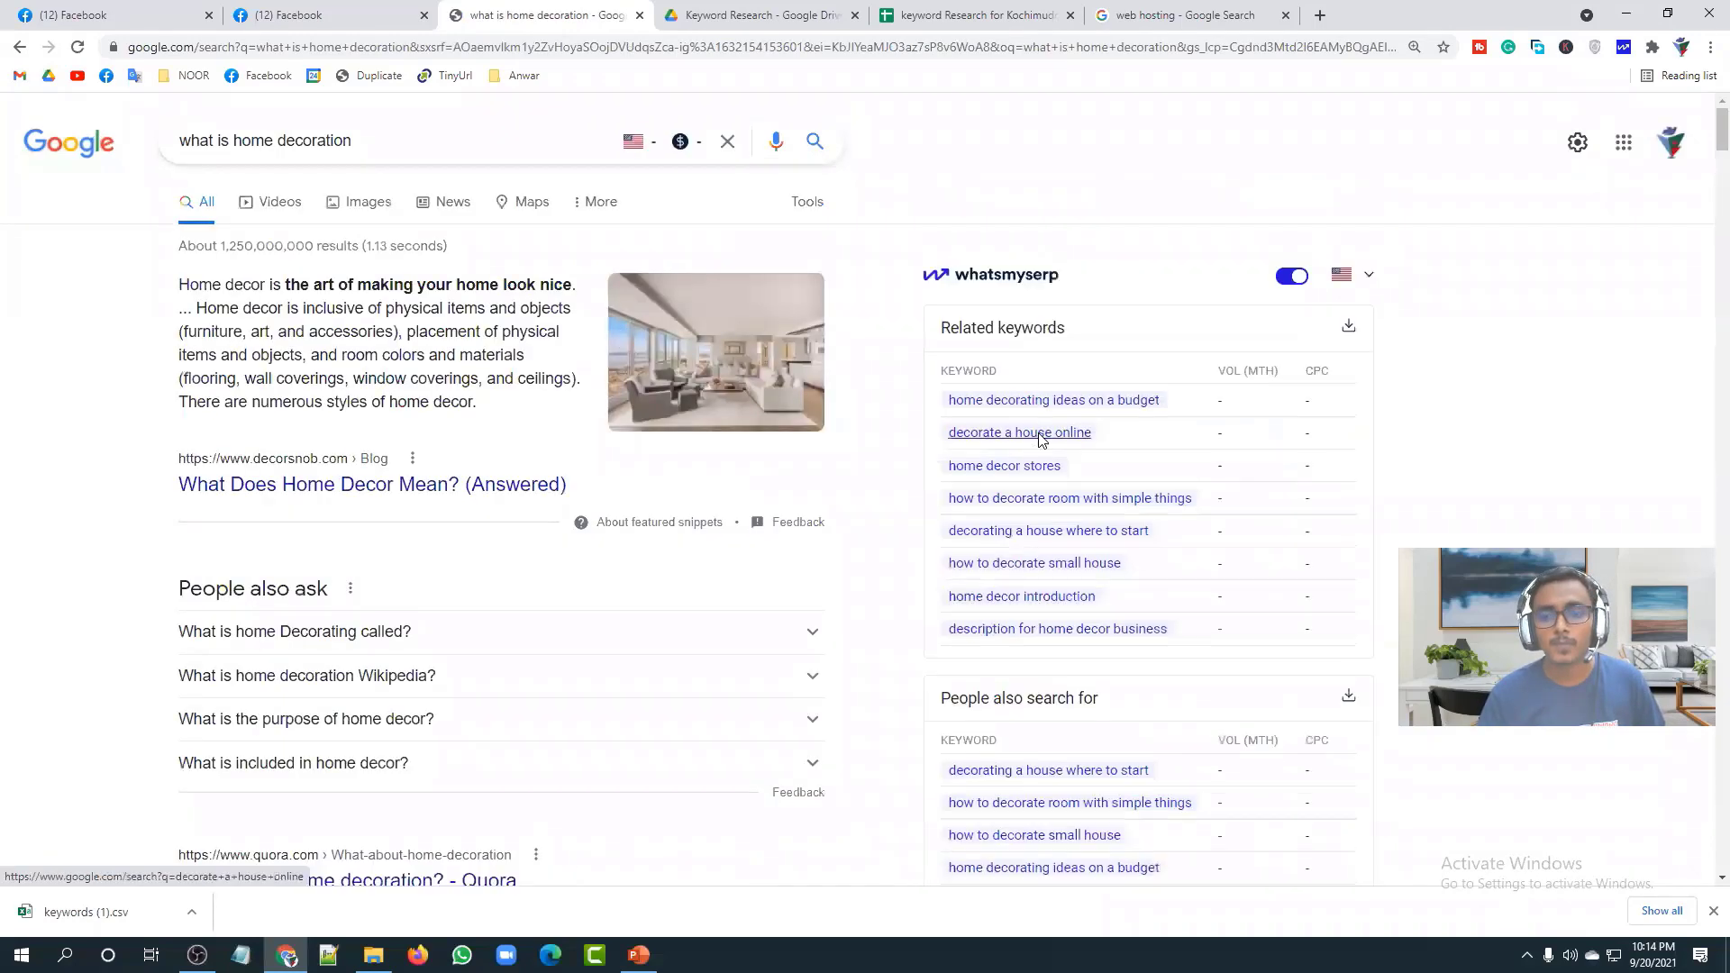
pyautogui.scroll(-1, 1018, 405)
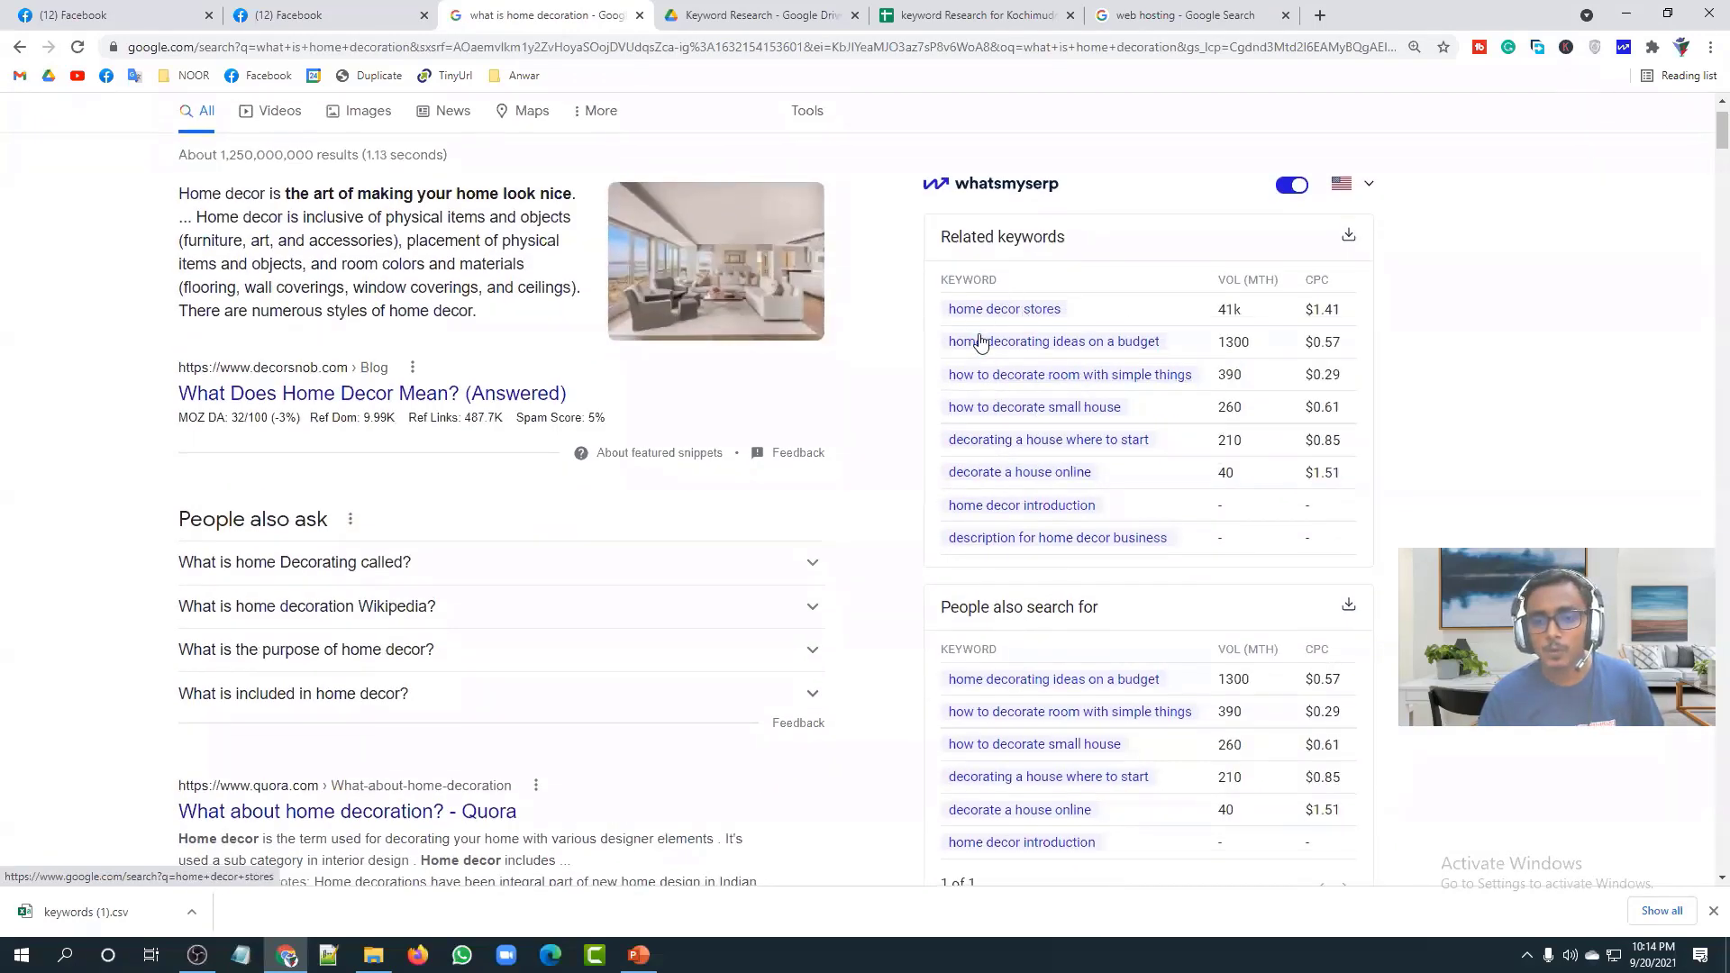
pyautogui.scroll(-3, 991, 388)
pyautogui.scroll(-5, 995, 423)
pyautogui.scroll(-4, 1014, 621)
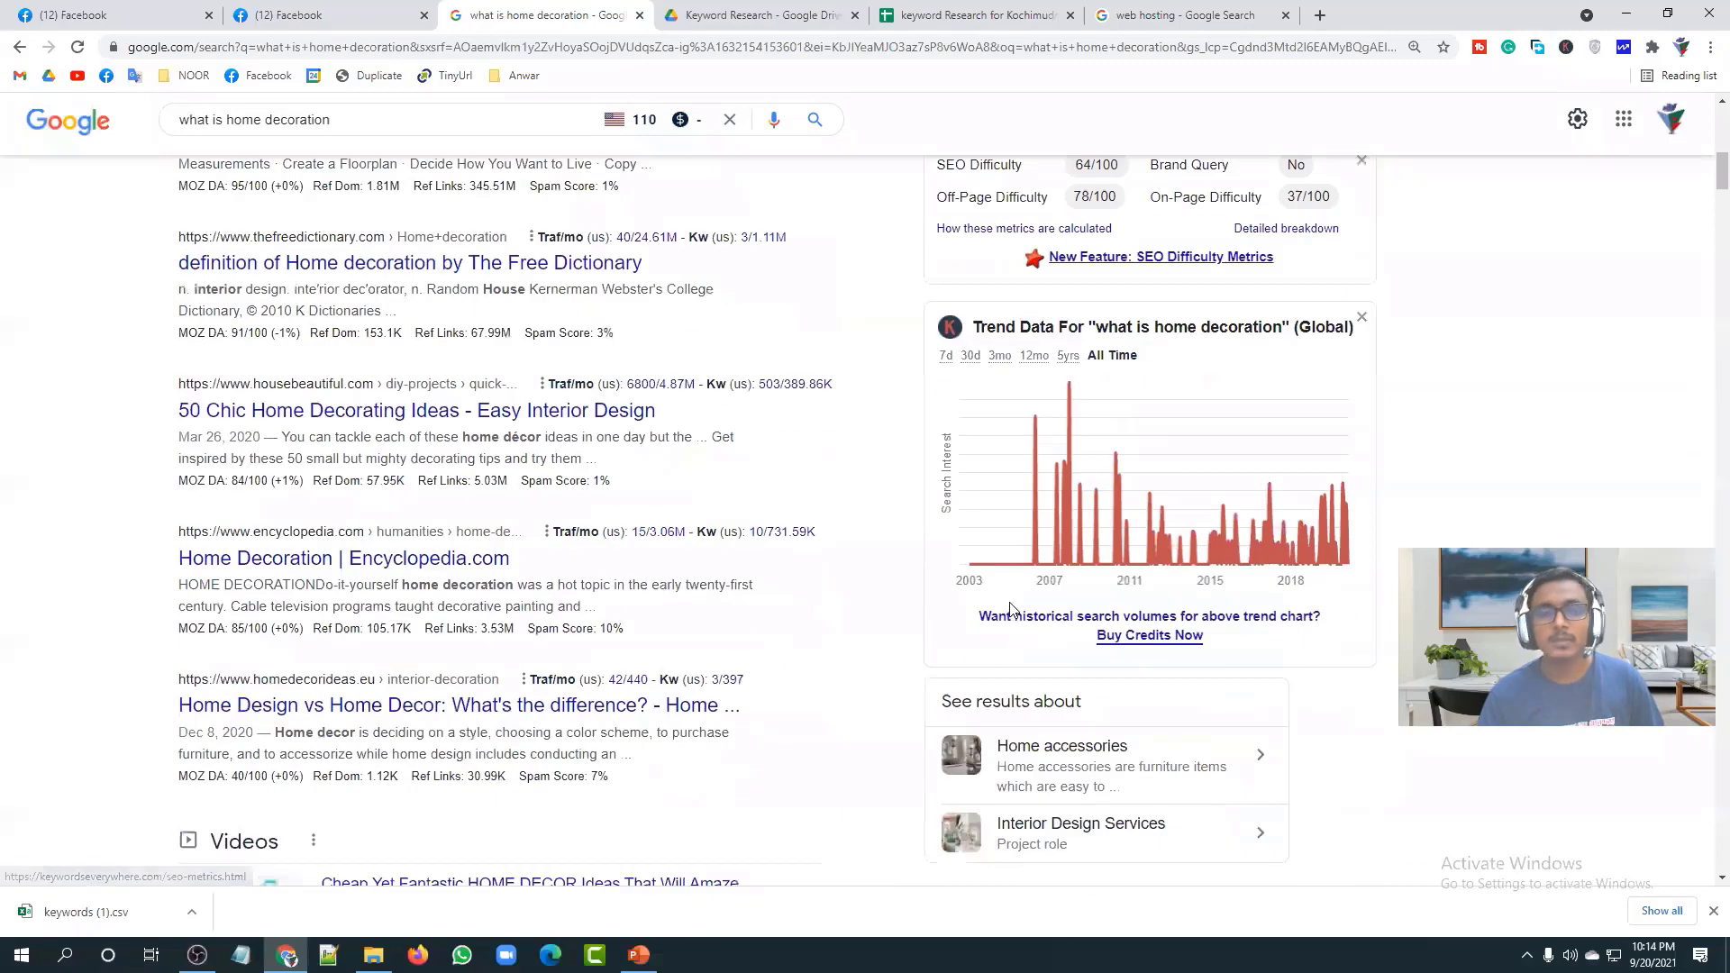
# Step: Highlight "what is" in the search query and switch to PowerPoint to compare it with the Informational query words
pyautogui.scroll(12, 1009, 608)
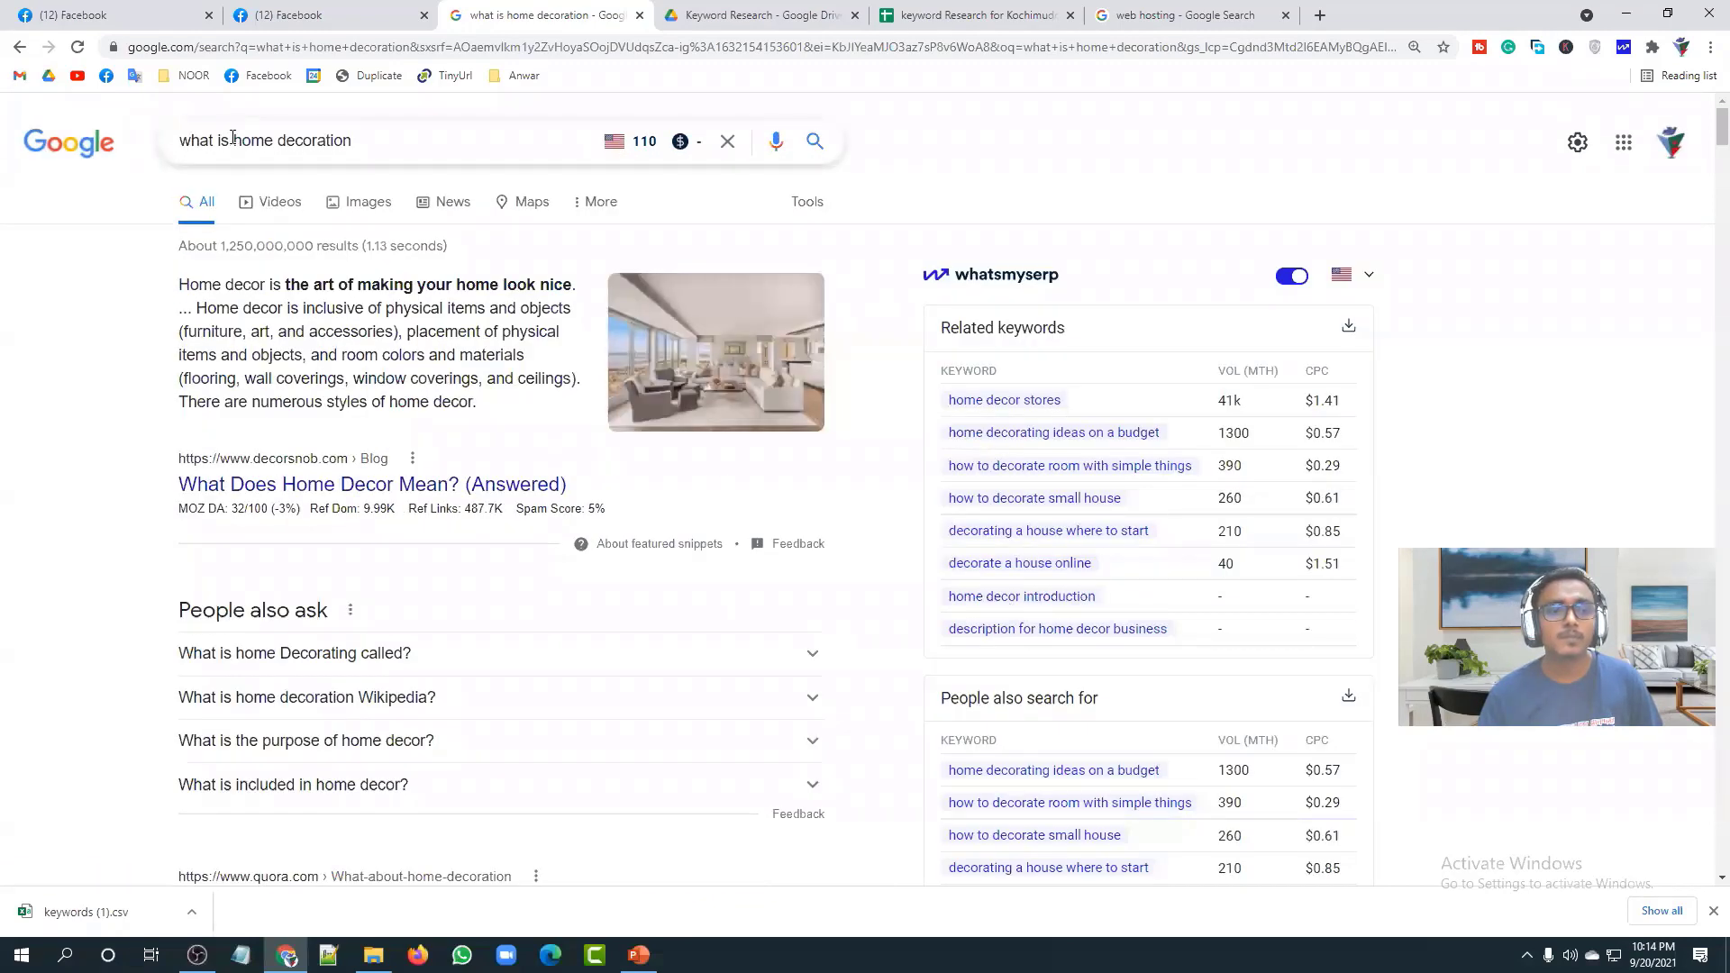
pyautogui.moveTo(229, 140); pyautogui.dragTo(129, 144)
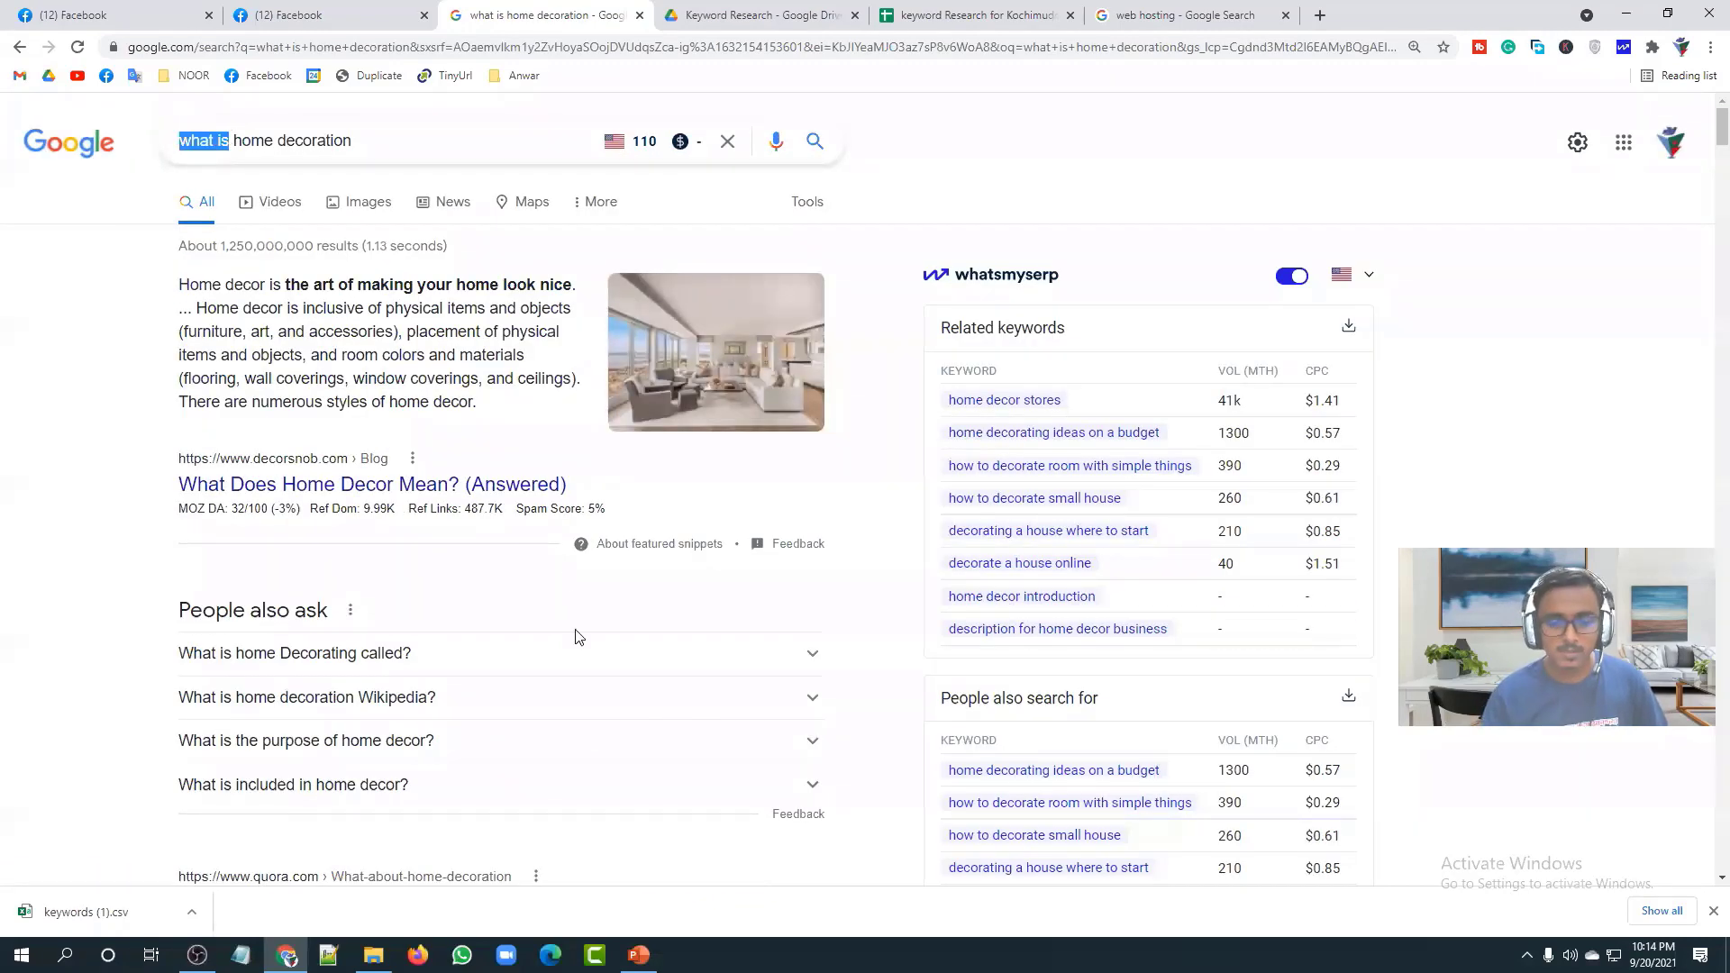
pyautogui.click(639, 954)
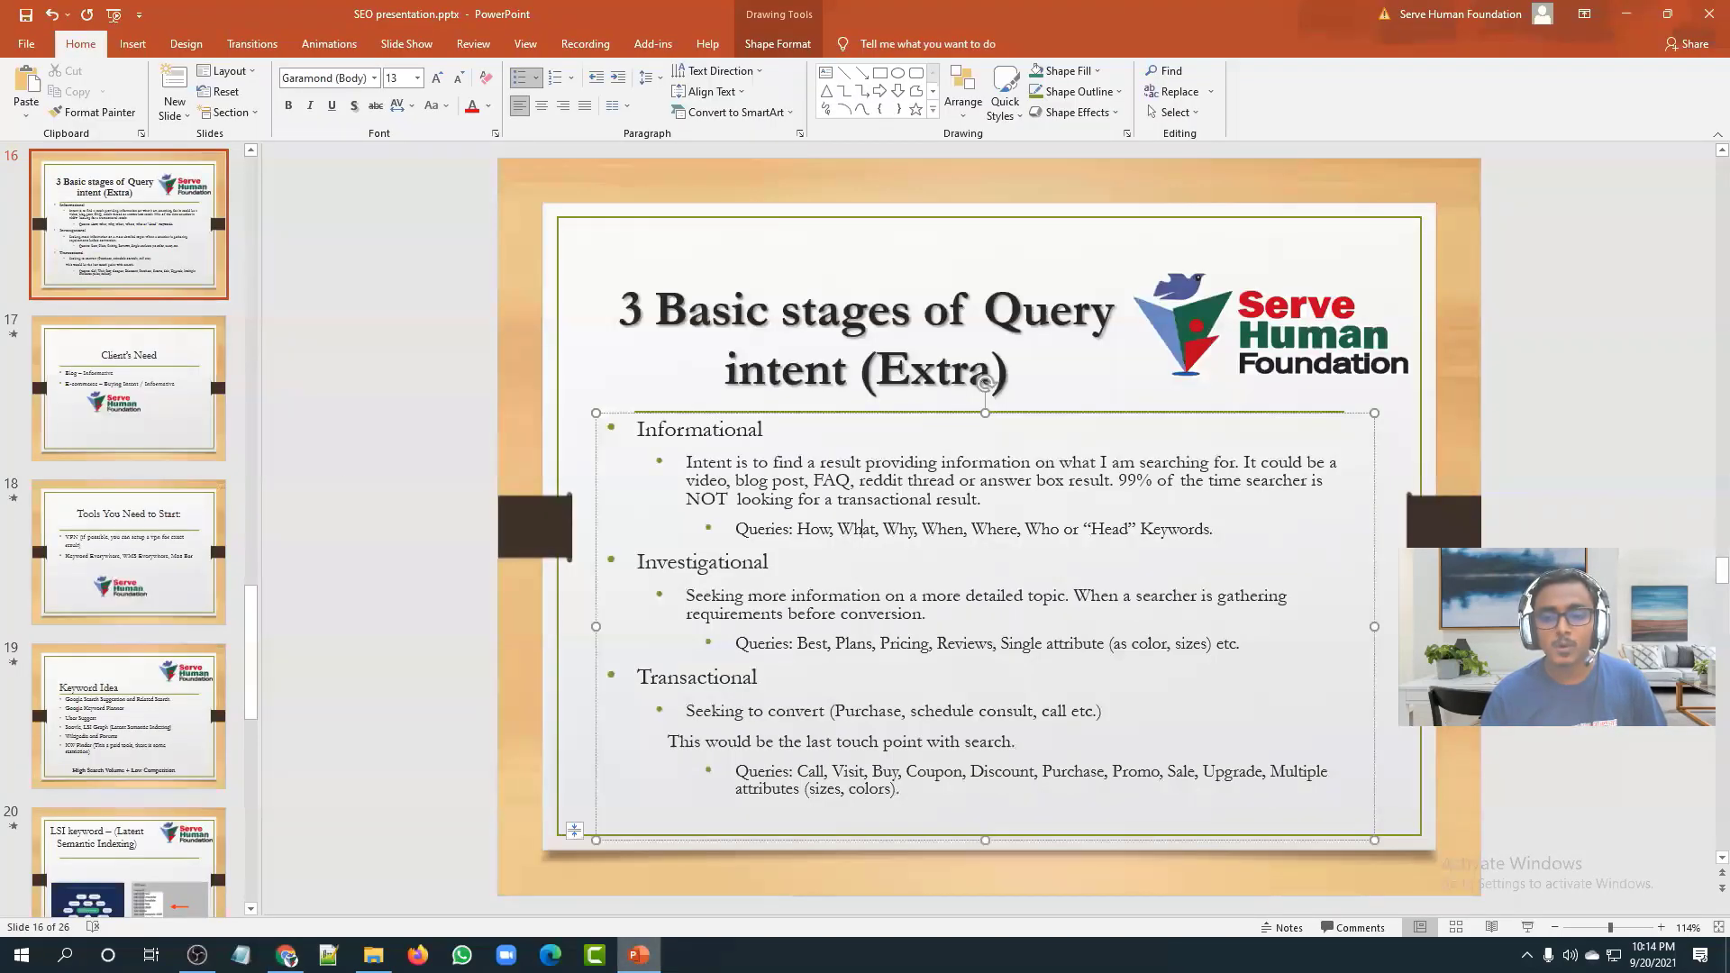
# Step: Switch back to Chrome, search Google for "where home decoration" and examine its related keywords, long-tail keywords and search suggestions
pyautogui.hotkey('alt', 'Tab')
pyautogui.write('where')
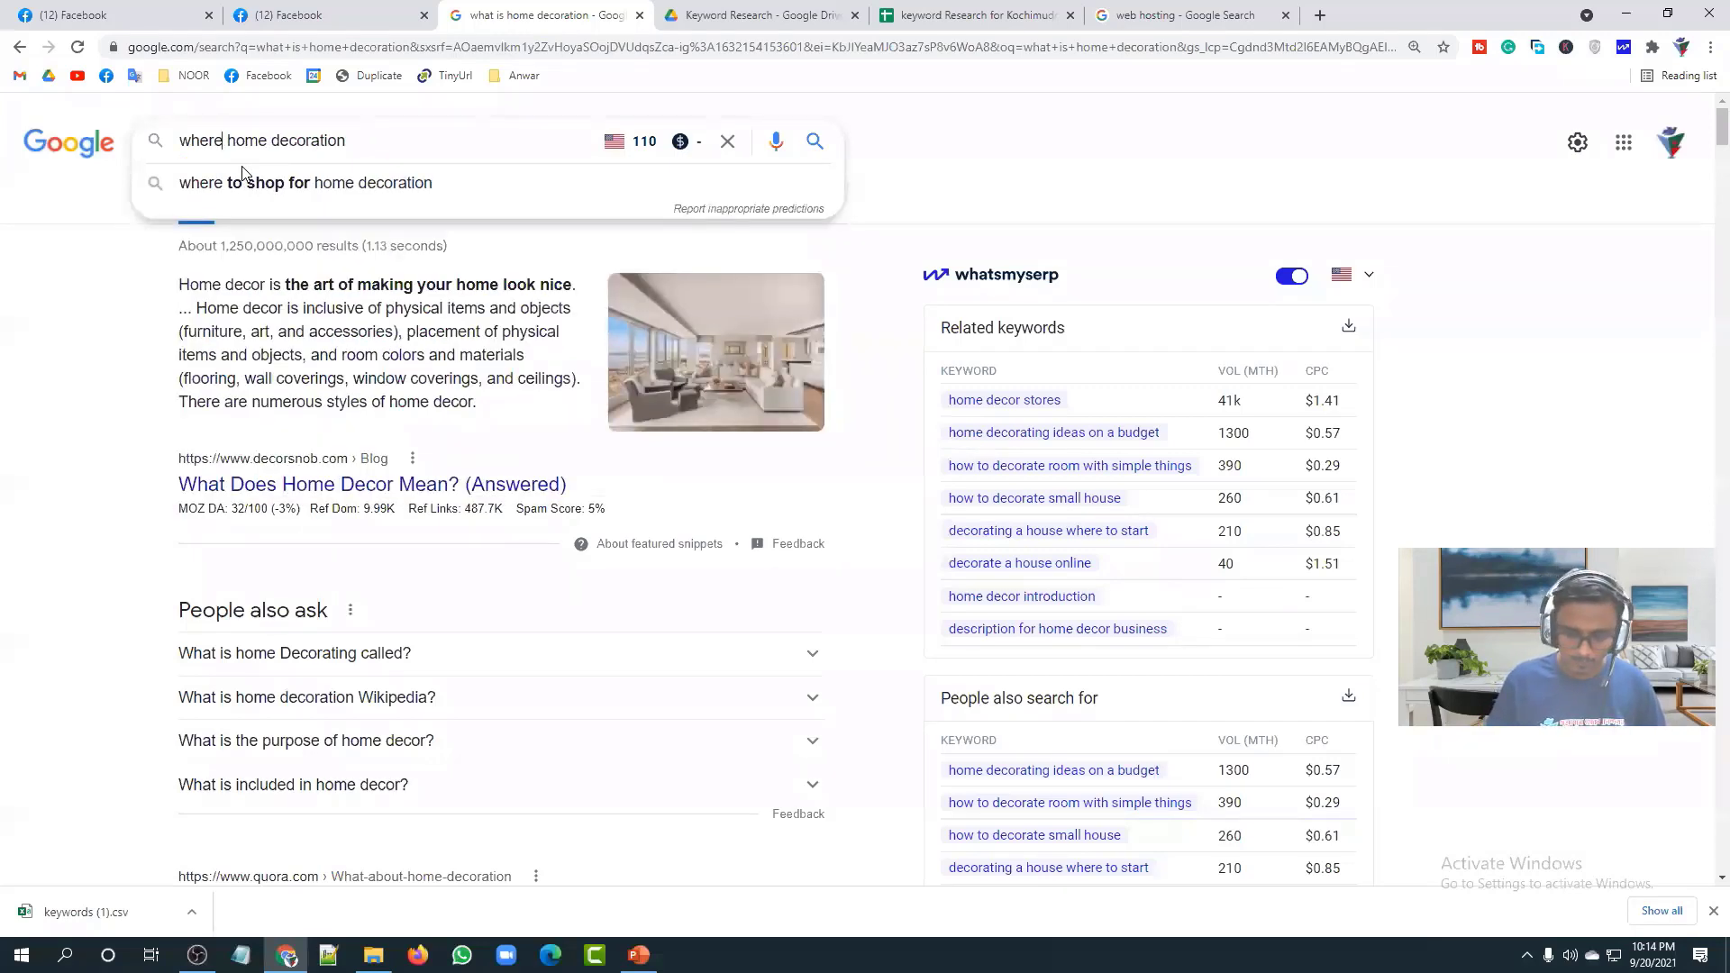
pyautogui.press('Return')
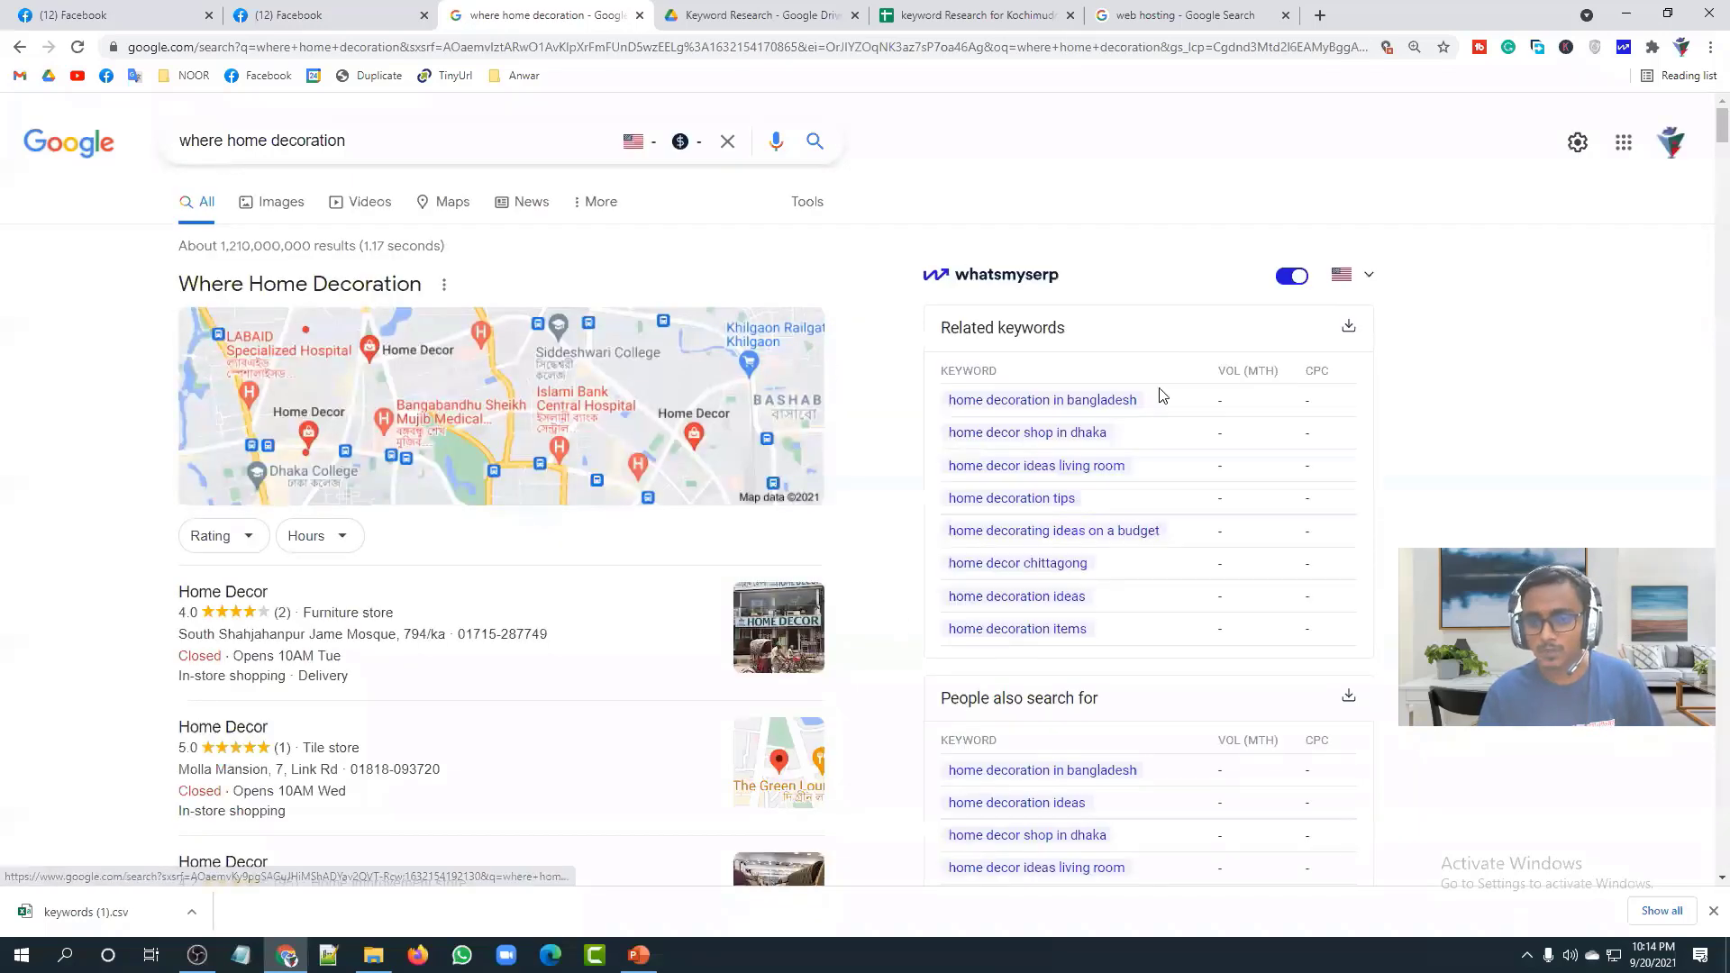
pyautogui.scroll(-7, 953, 570)
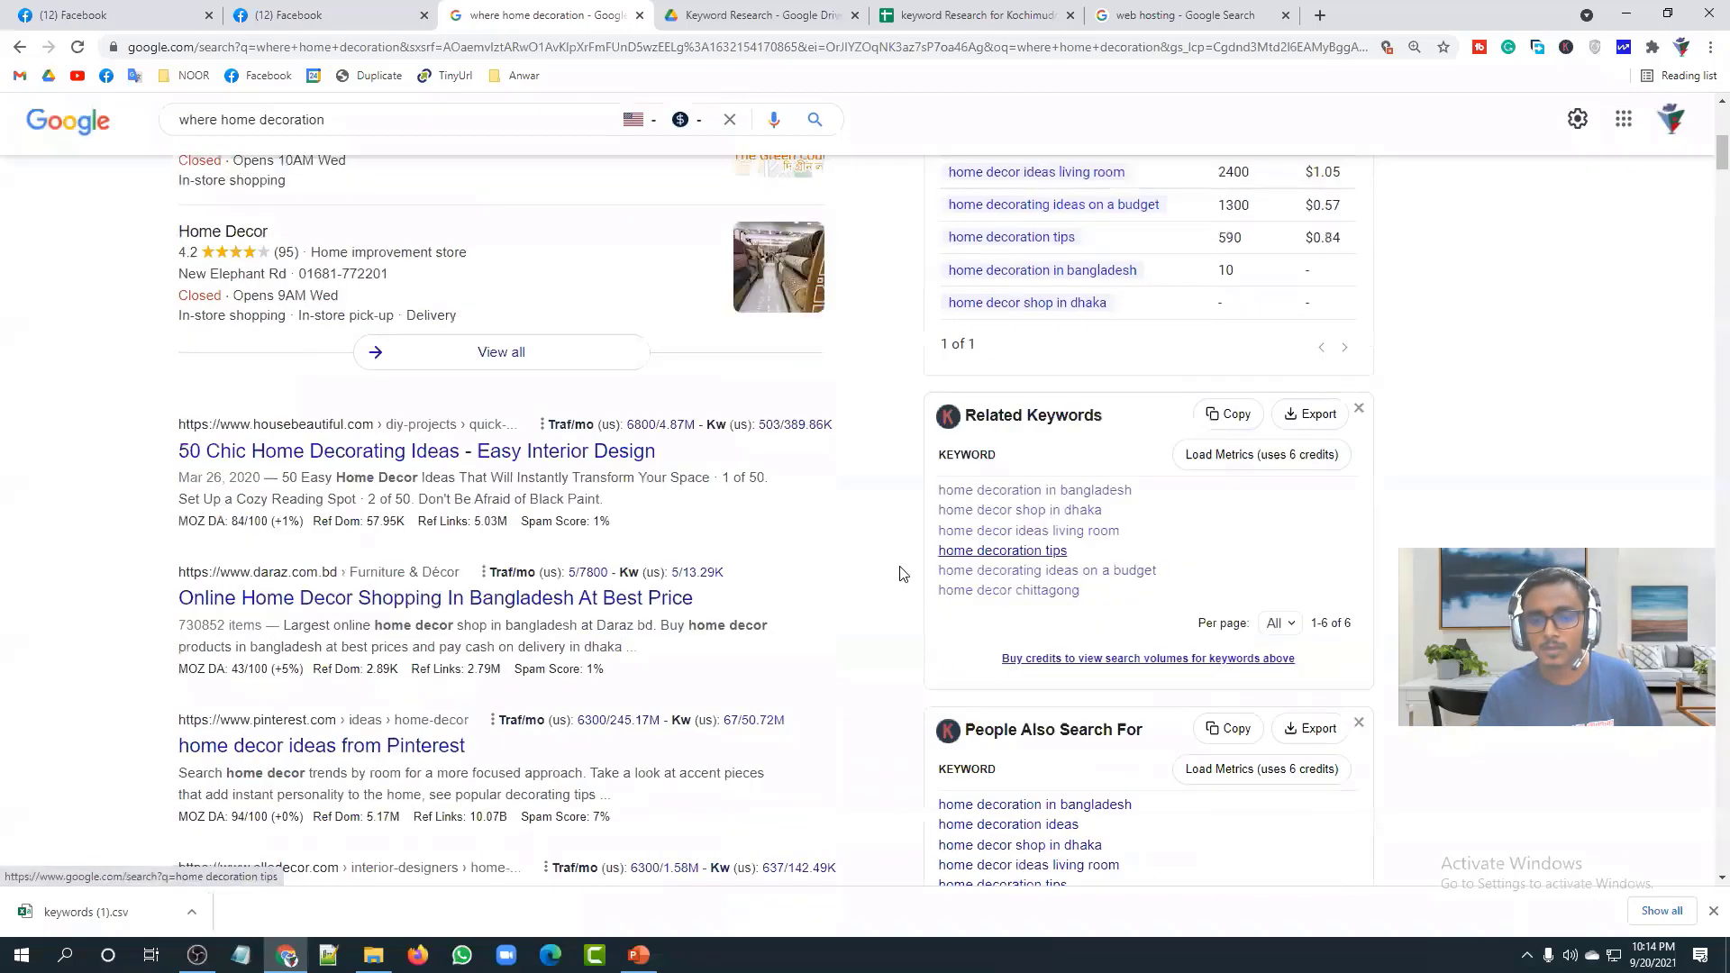
pyautogui.scroll(-7, 900, 574)
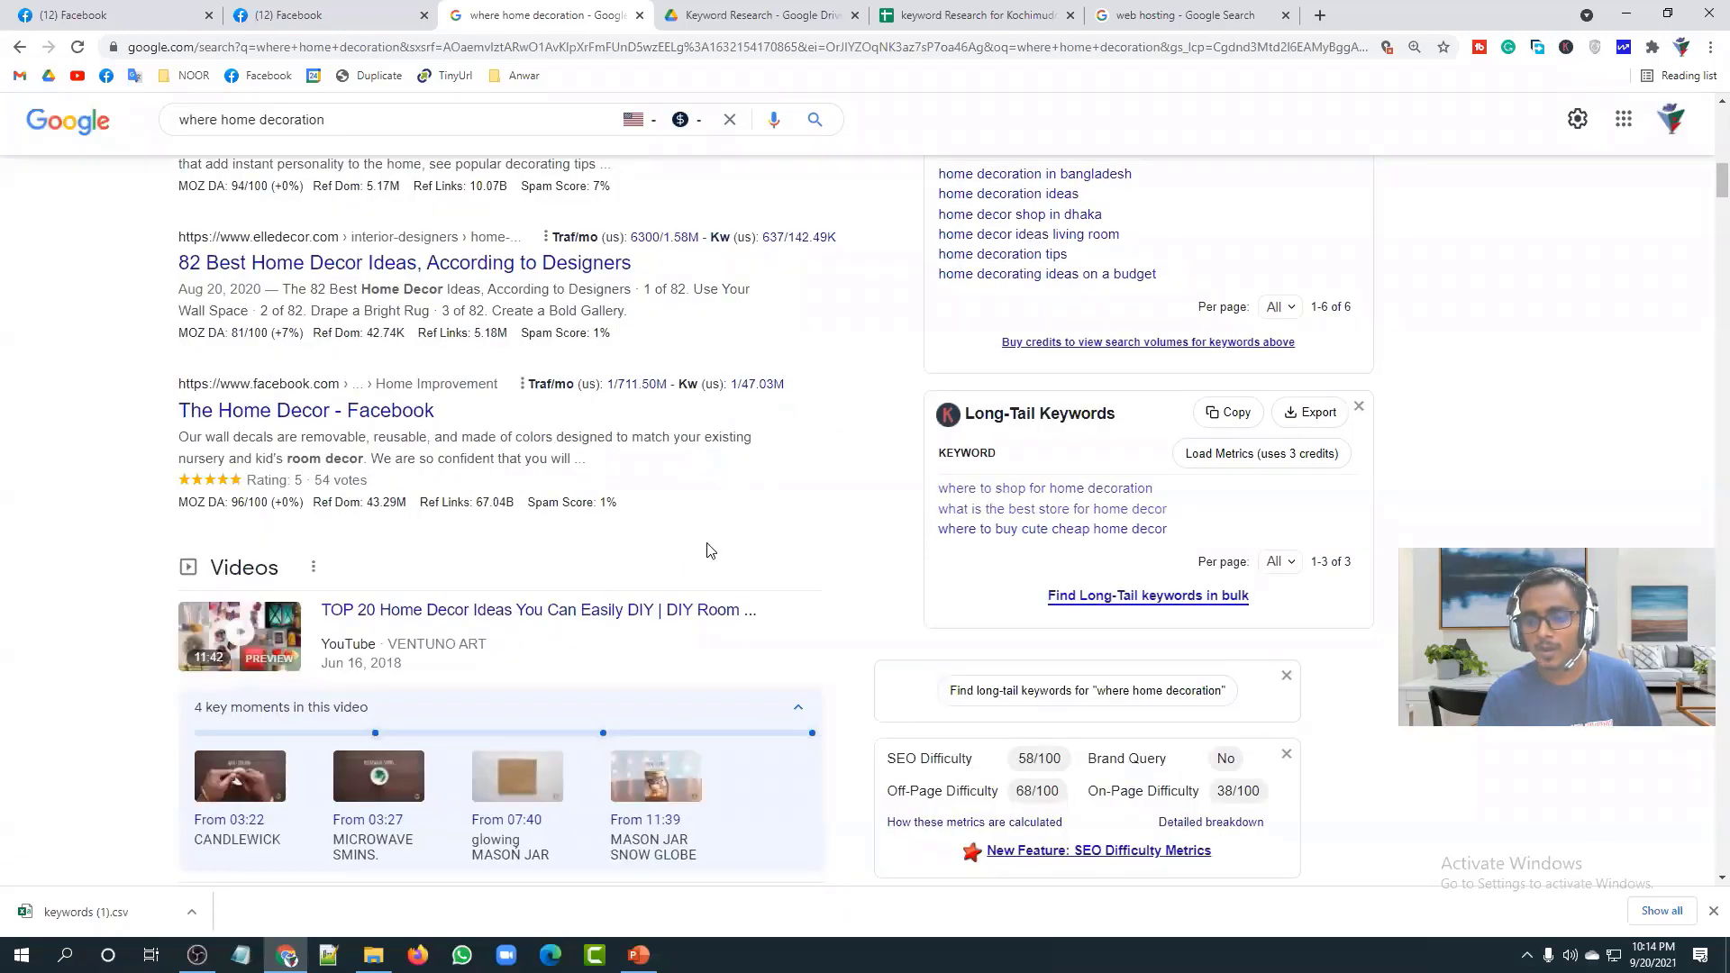
pyautogui.scroll(14, 707, 550)
pyautogui.click(386, 143)
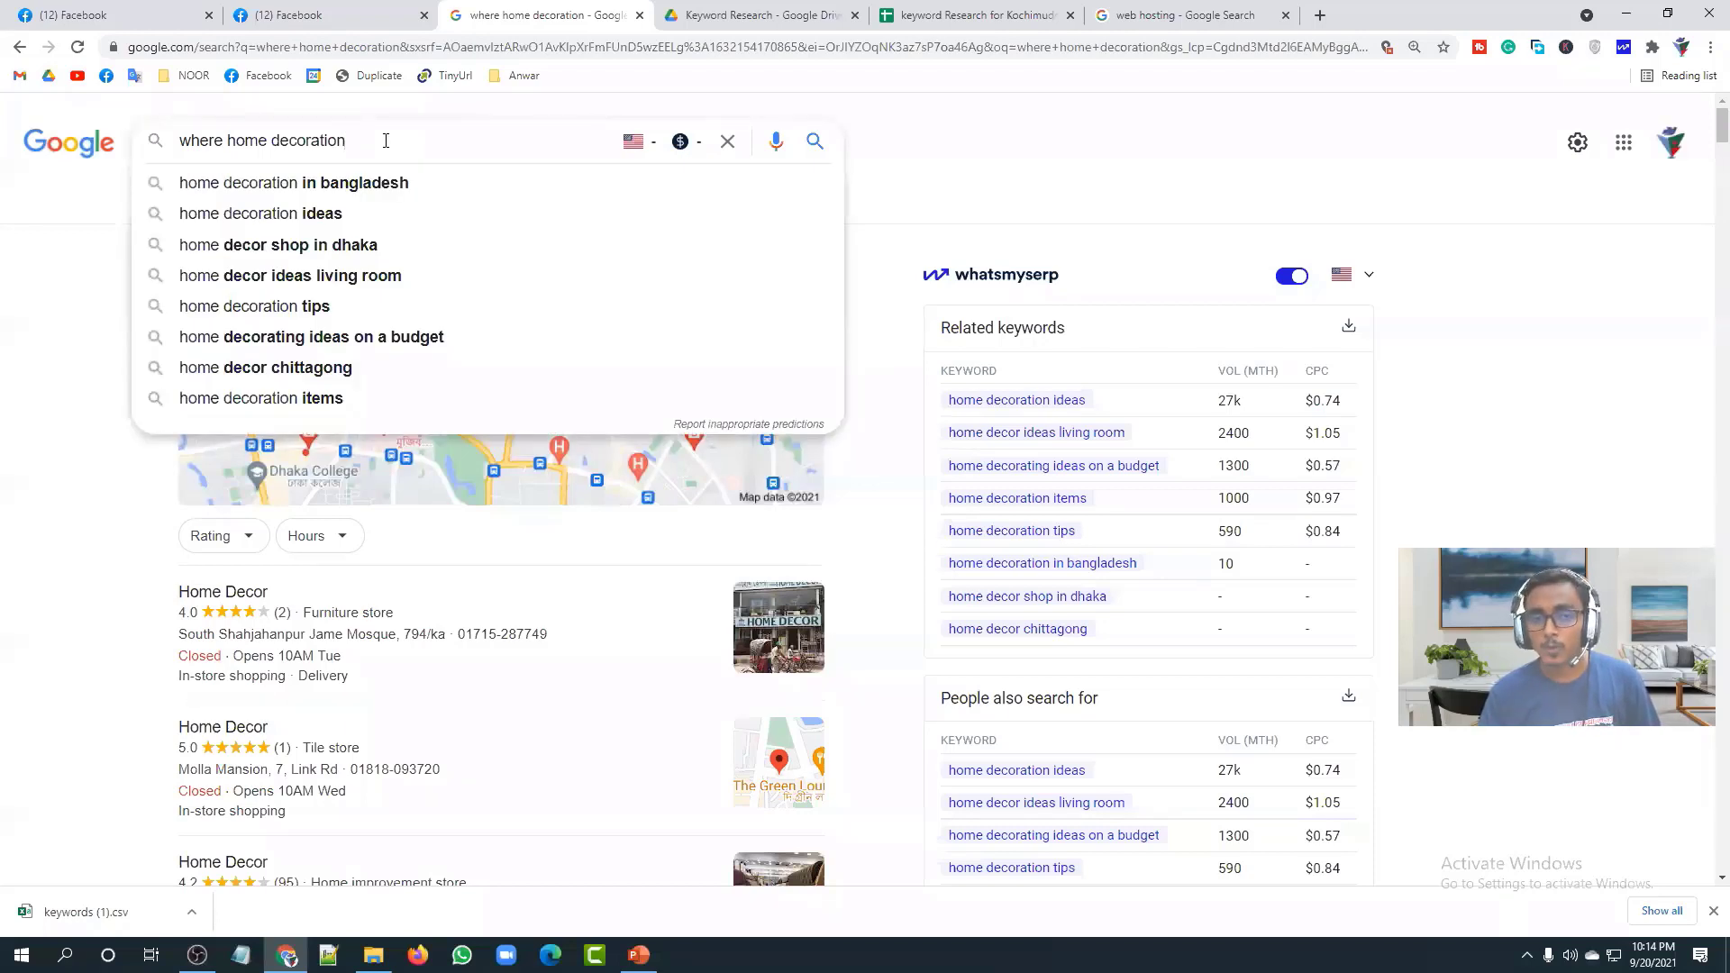
pyautogui.click(912, 154)
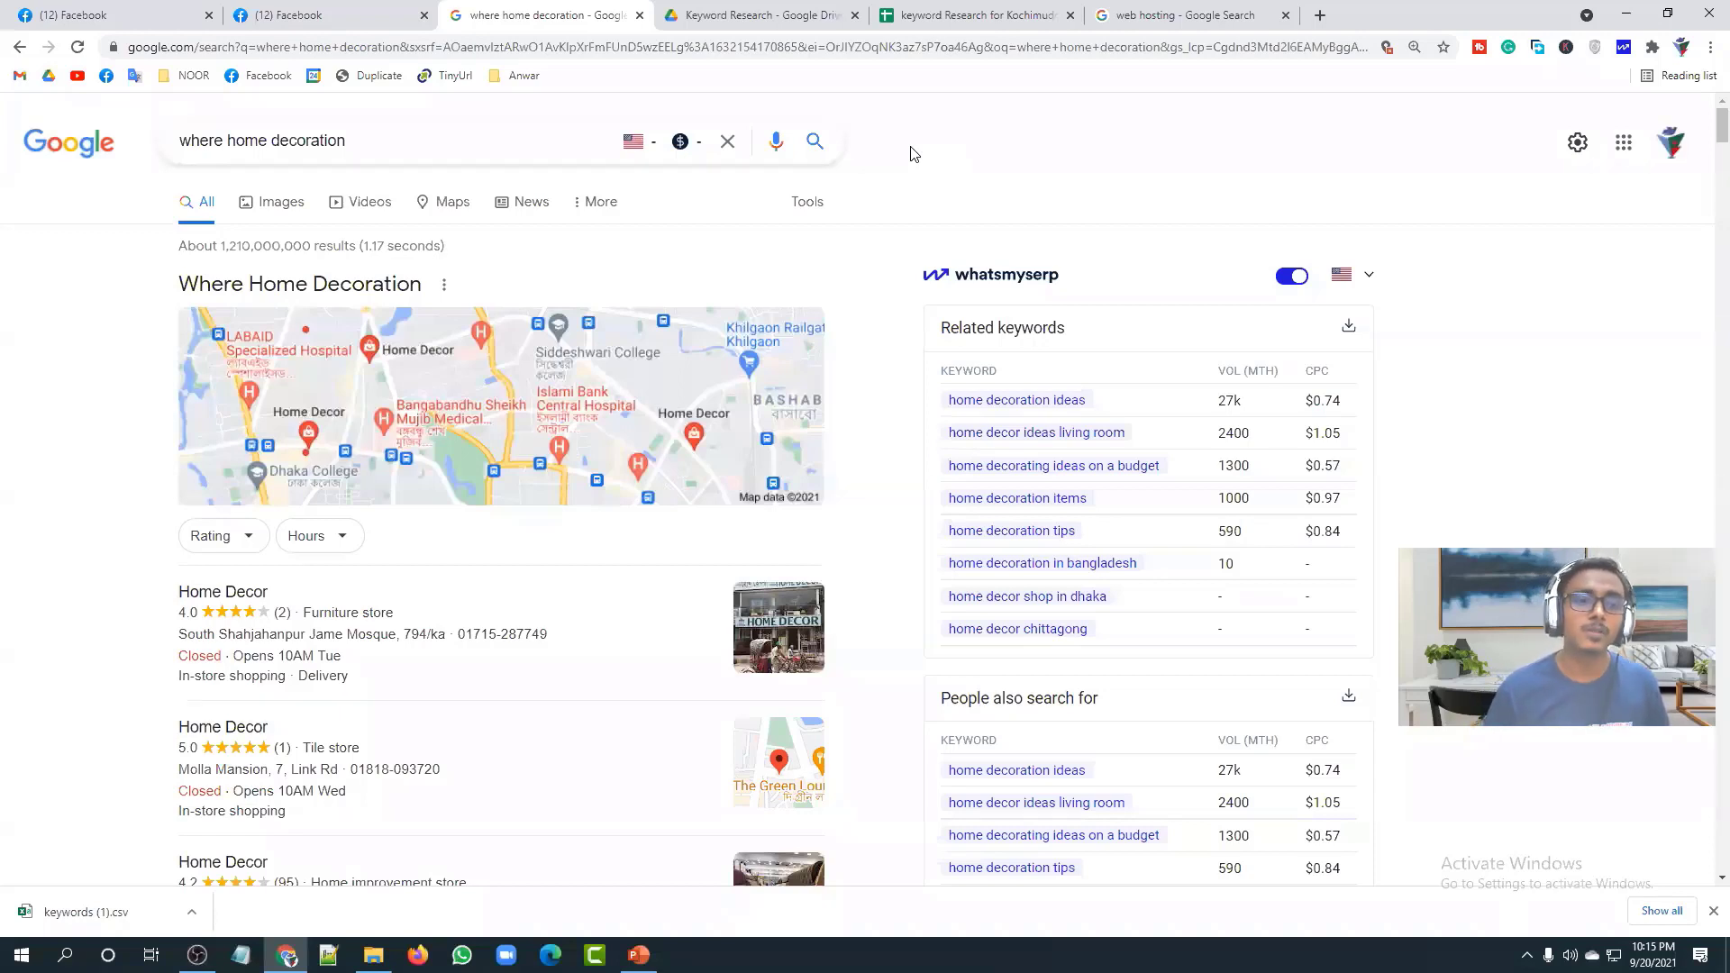
# Step: Replace the Google query with "best home decoration" and examine its related and long-tail keyword suggestions
pyautogui.click(387, 135)
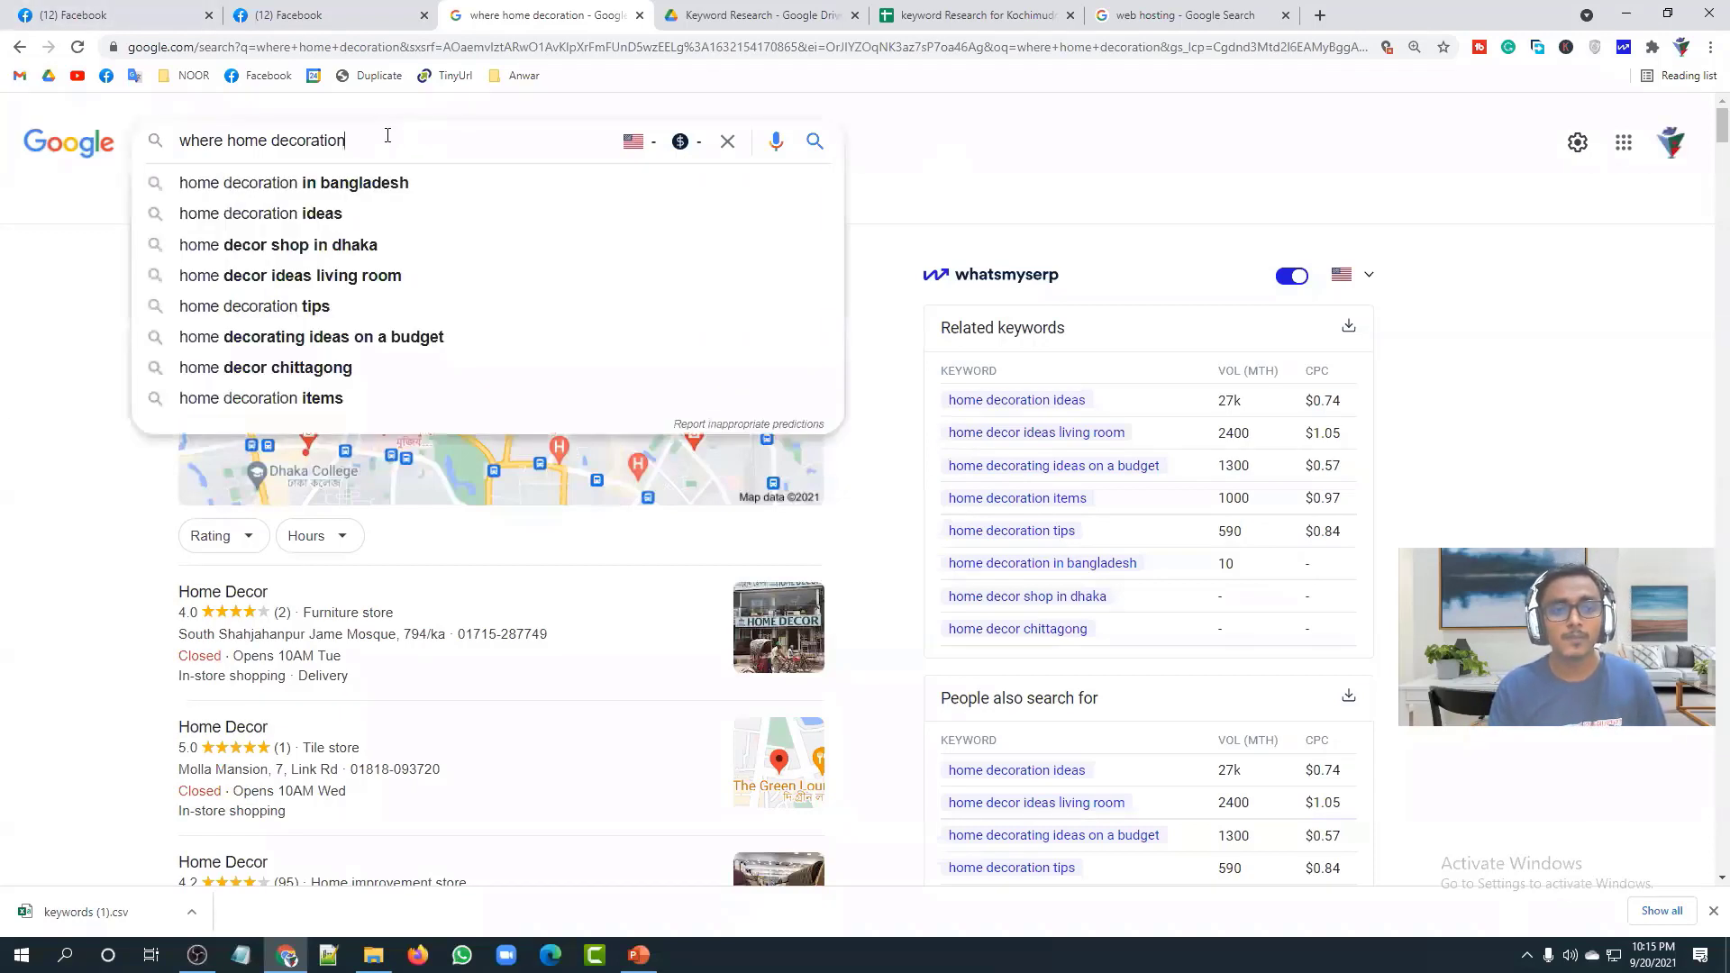
pyautogui.moveTo(386, 135); pyautogui.dragTo(153, 144)
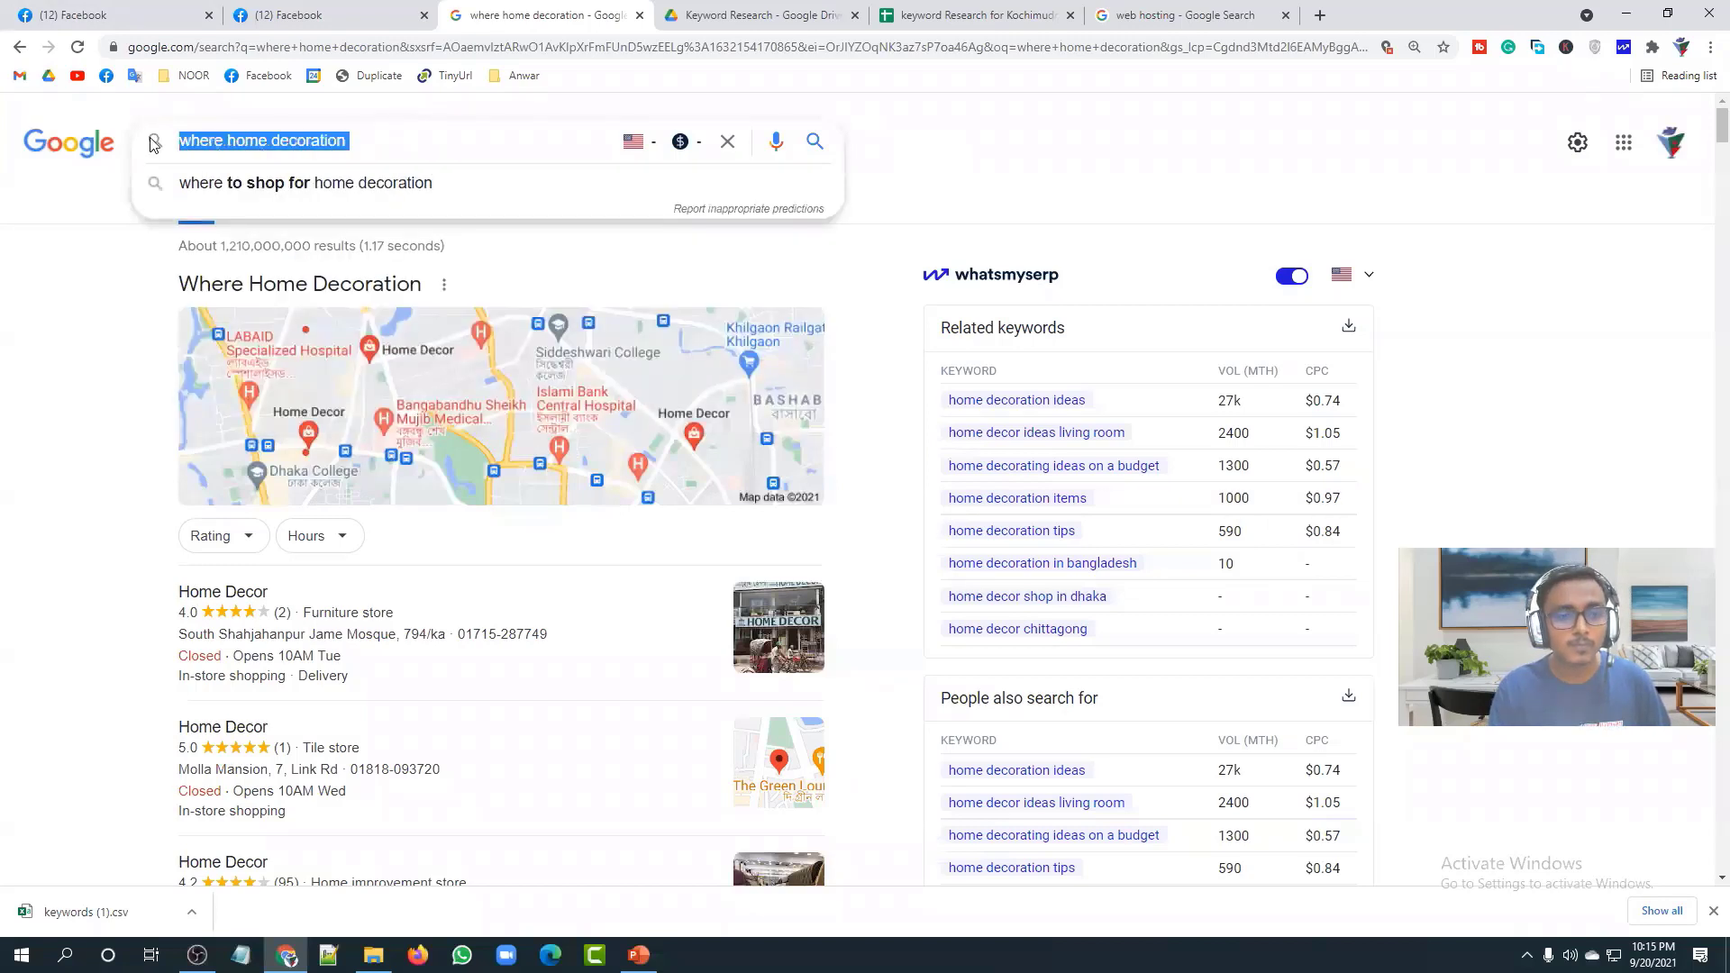
pyautogui.press('BackSpace')
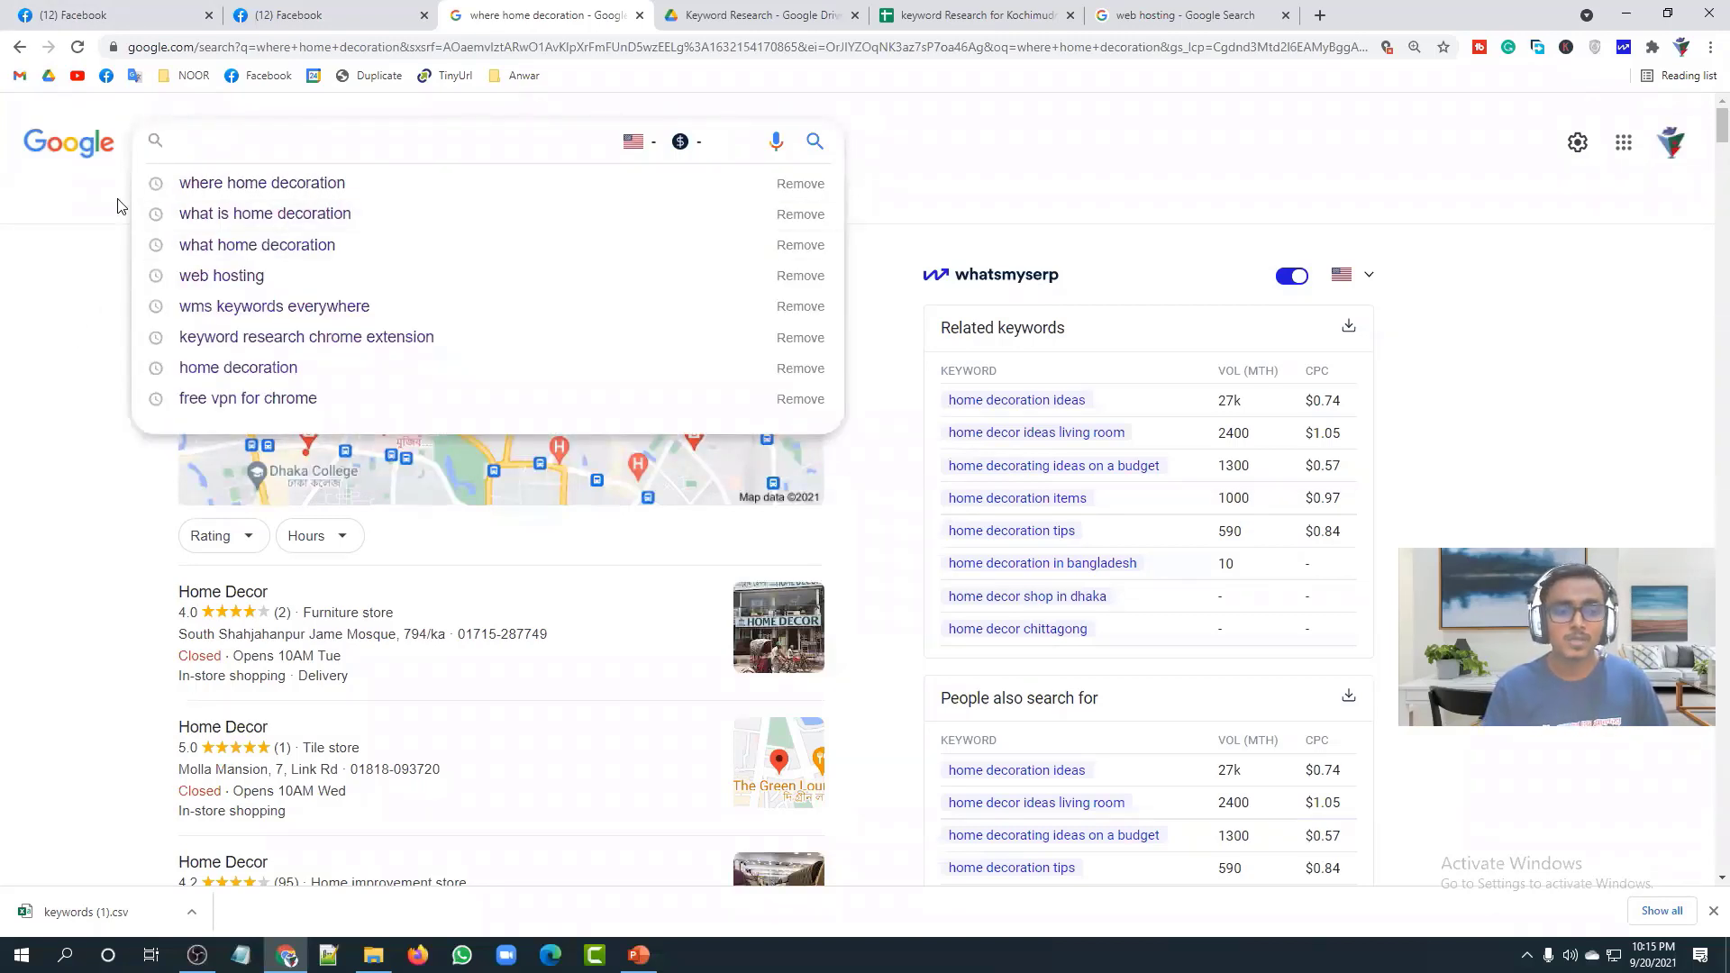
pyautogui.write('best')
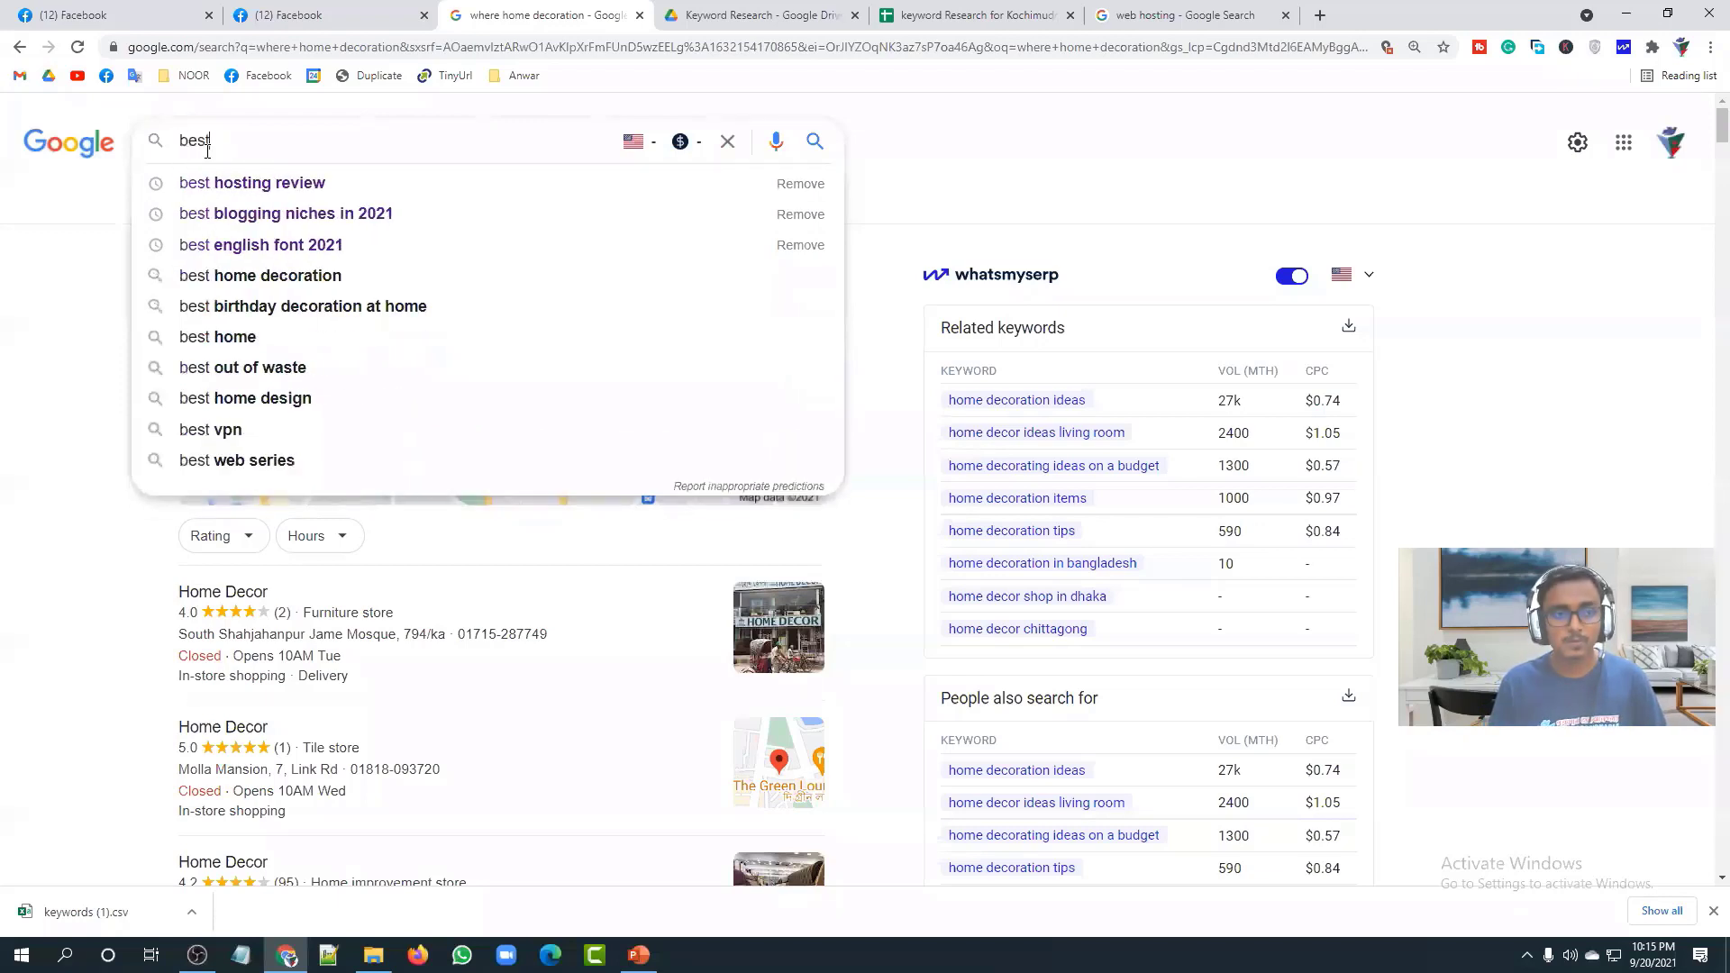
pyautogui.write(' home decoration')
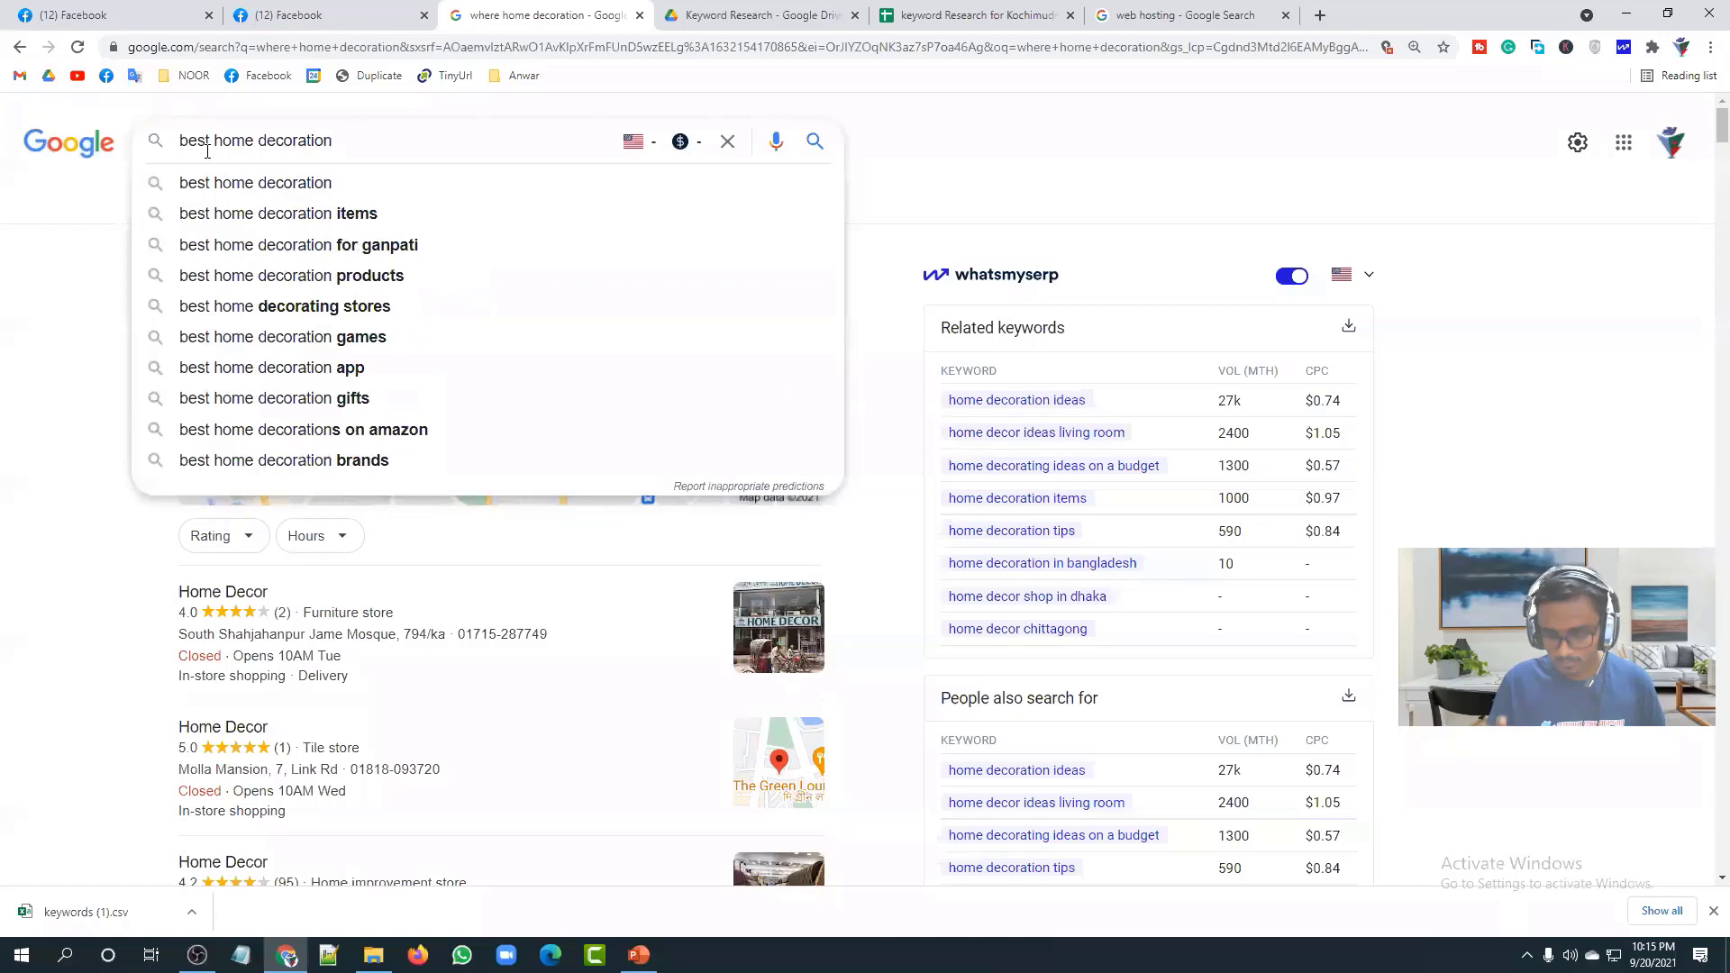
pyautogui.press('Return')
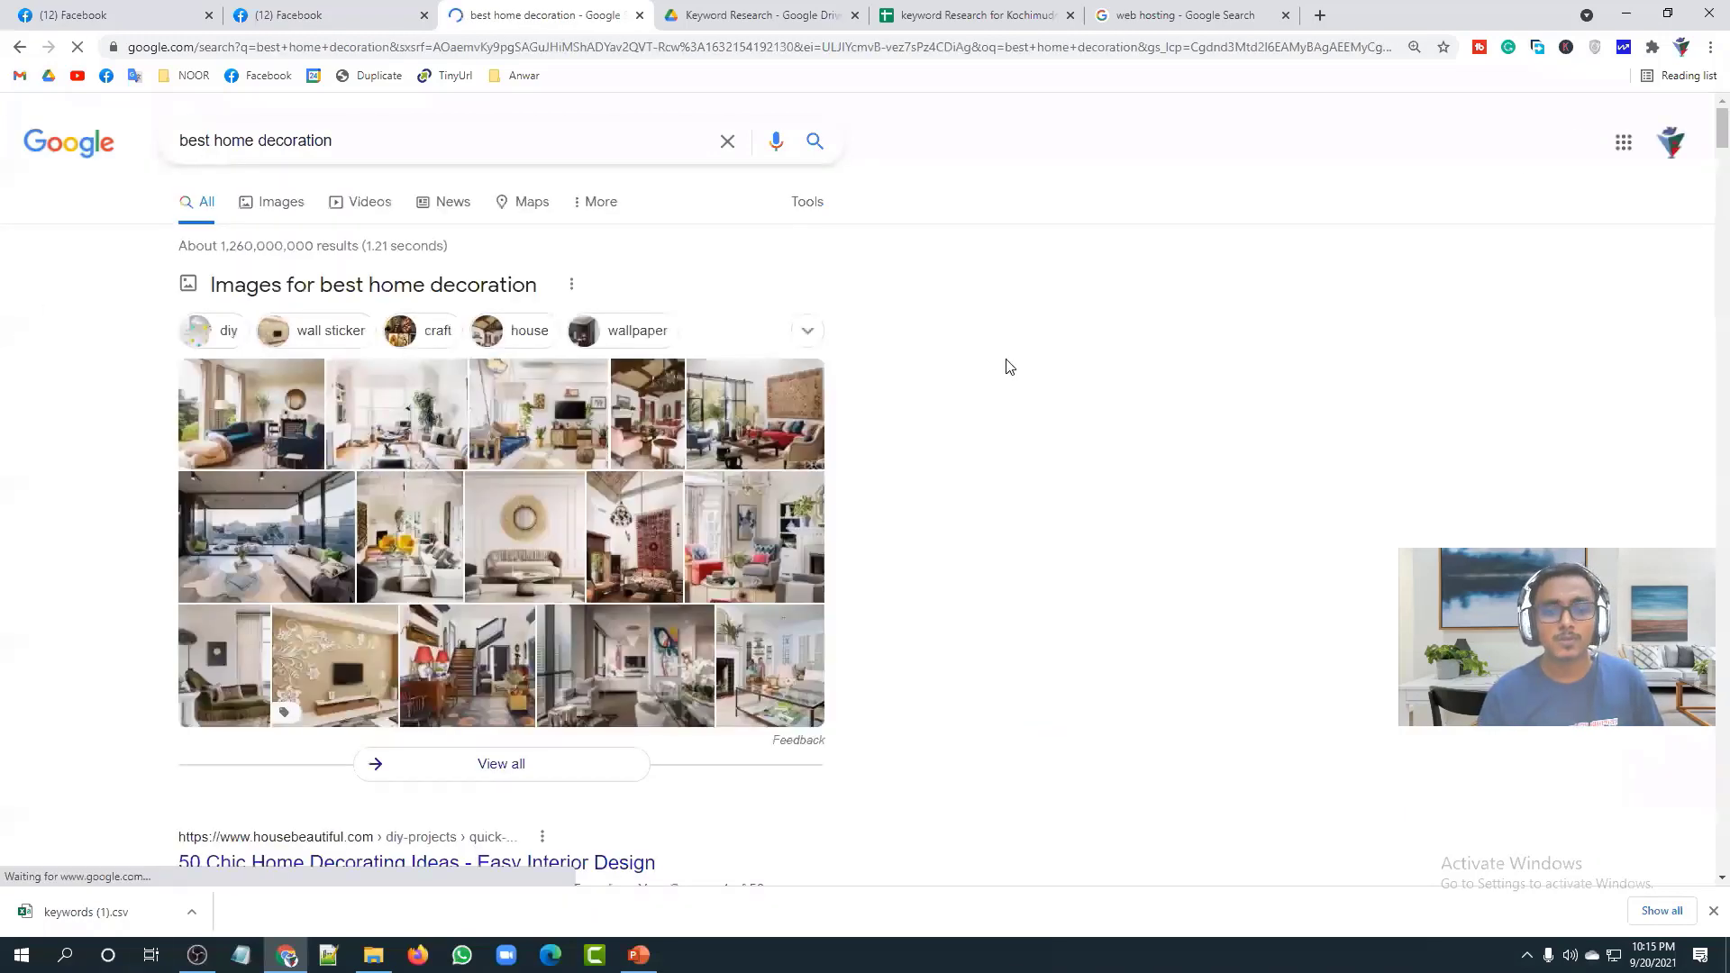
pyautogui.scroll(-9, 1090, 361)
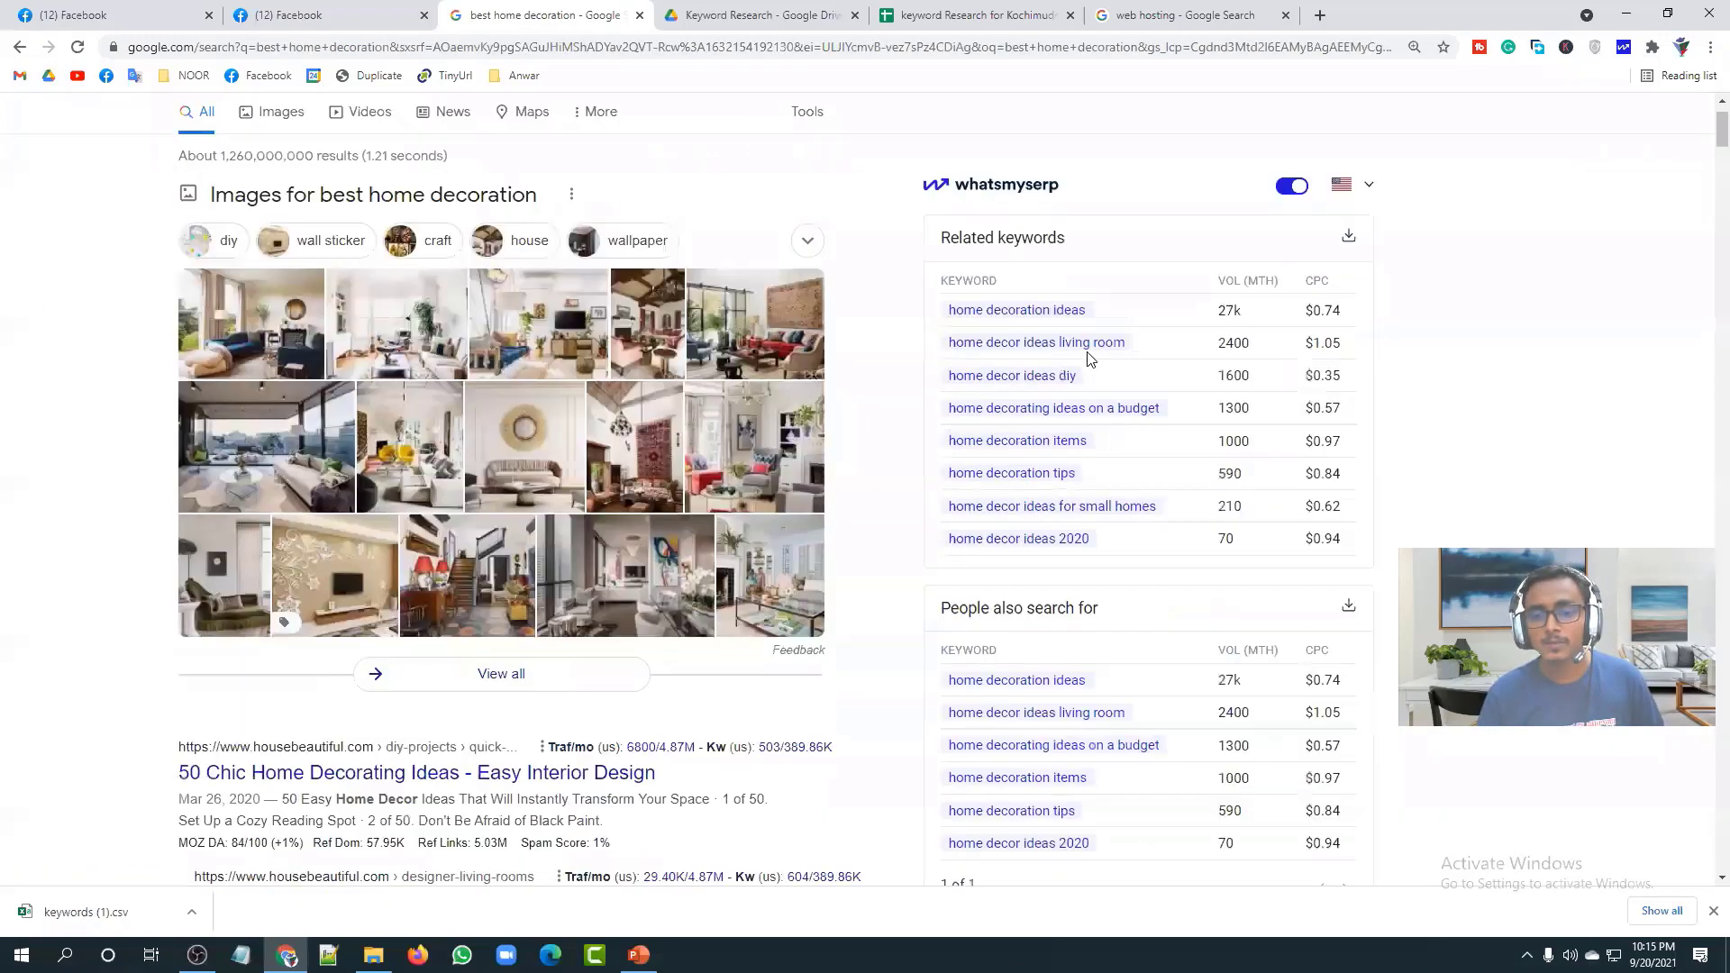
pyautogui.scroll(-5, 1075, 397)
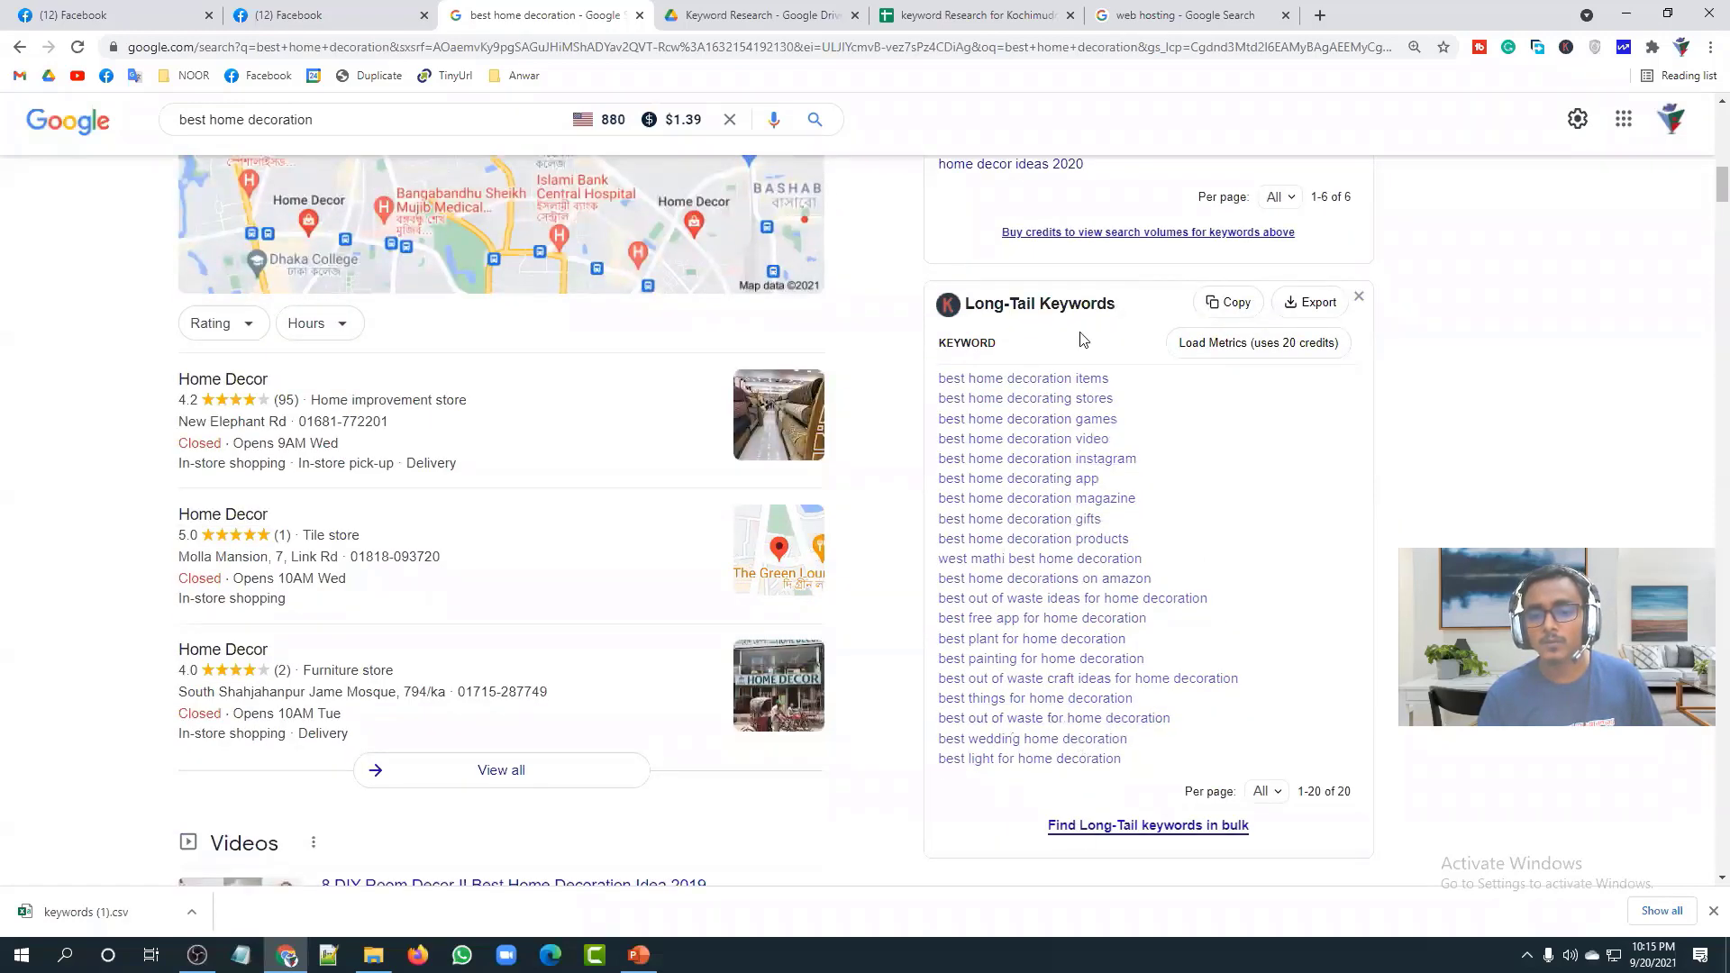
pyautogui.scroll(6, 928, 544)
pyautogui.scroll(5, 194, 130)
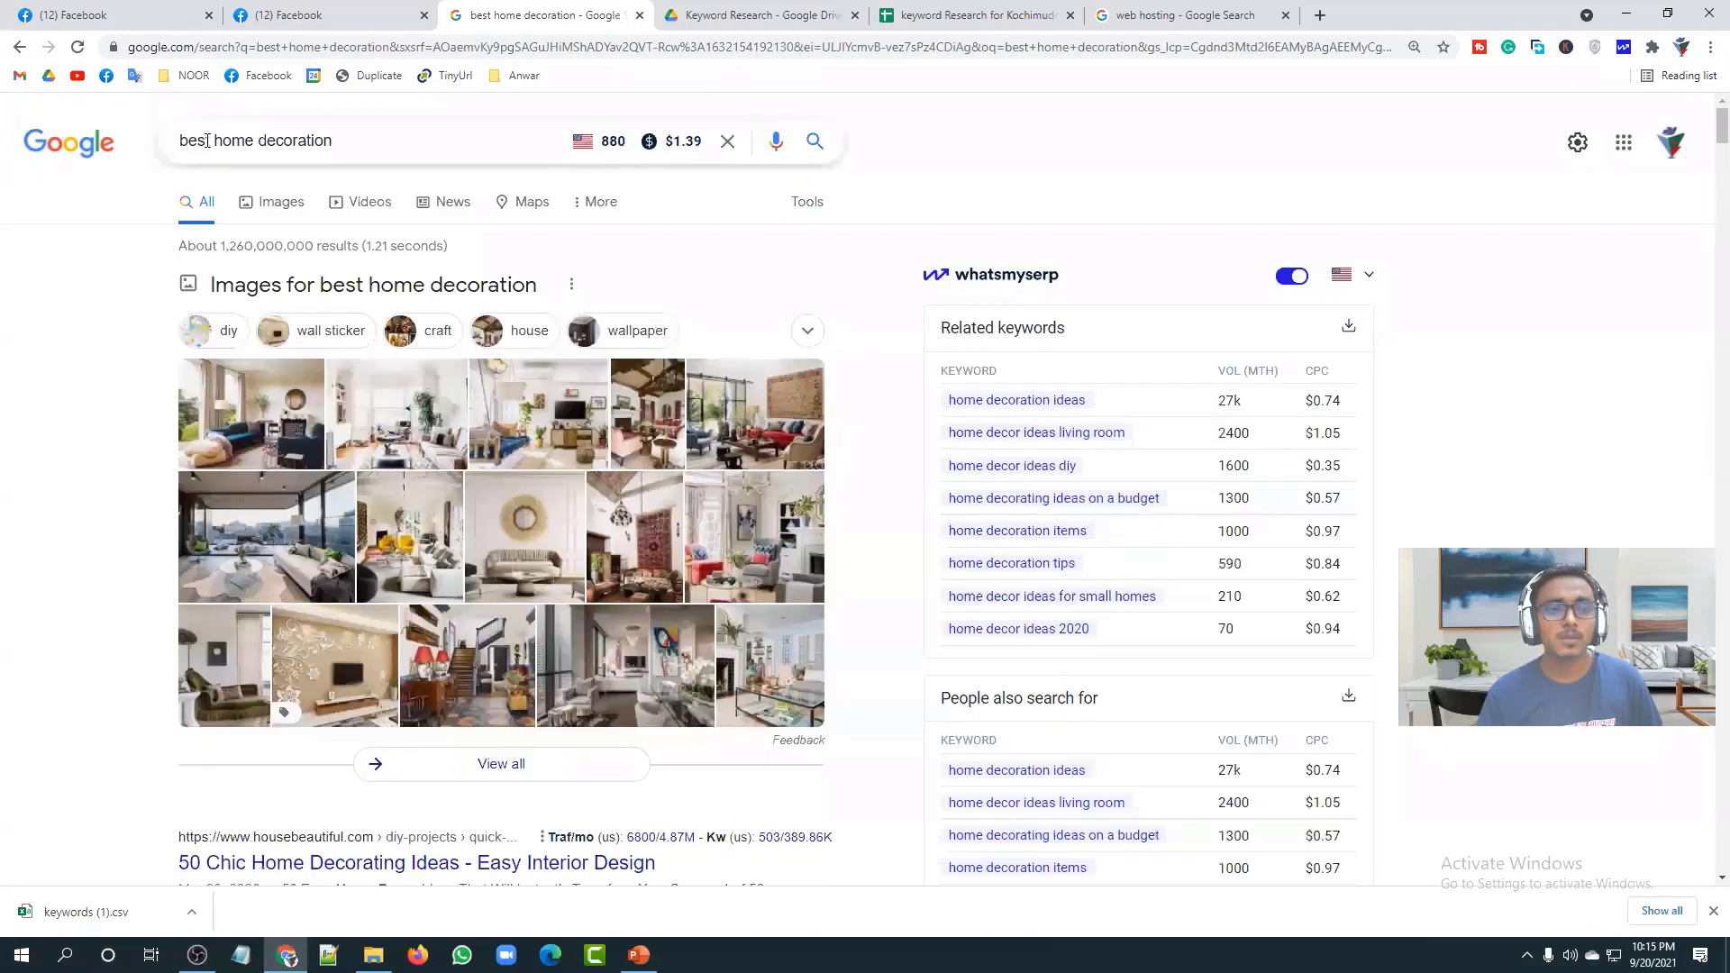
# Step: Change the Google search to "home decoration review" and examine the related keywords with their volume and CPC
pyautogui.doubleClick(203, 140)
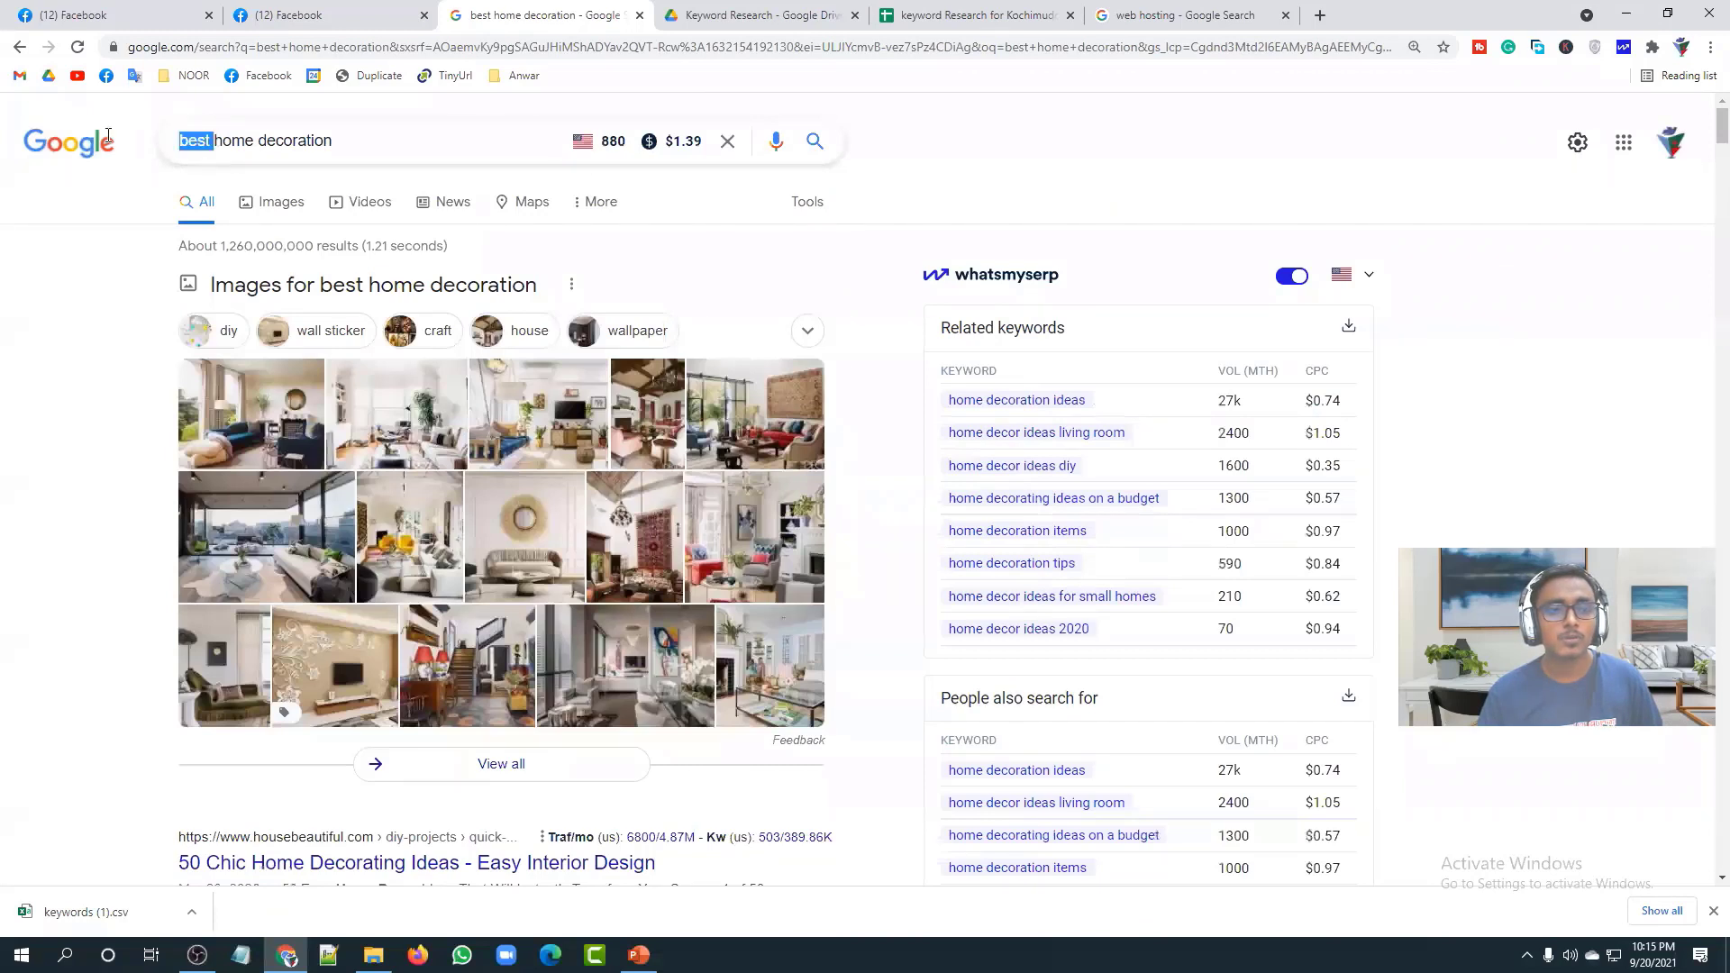
pyautogui.press('BackSpace')
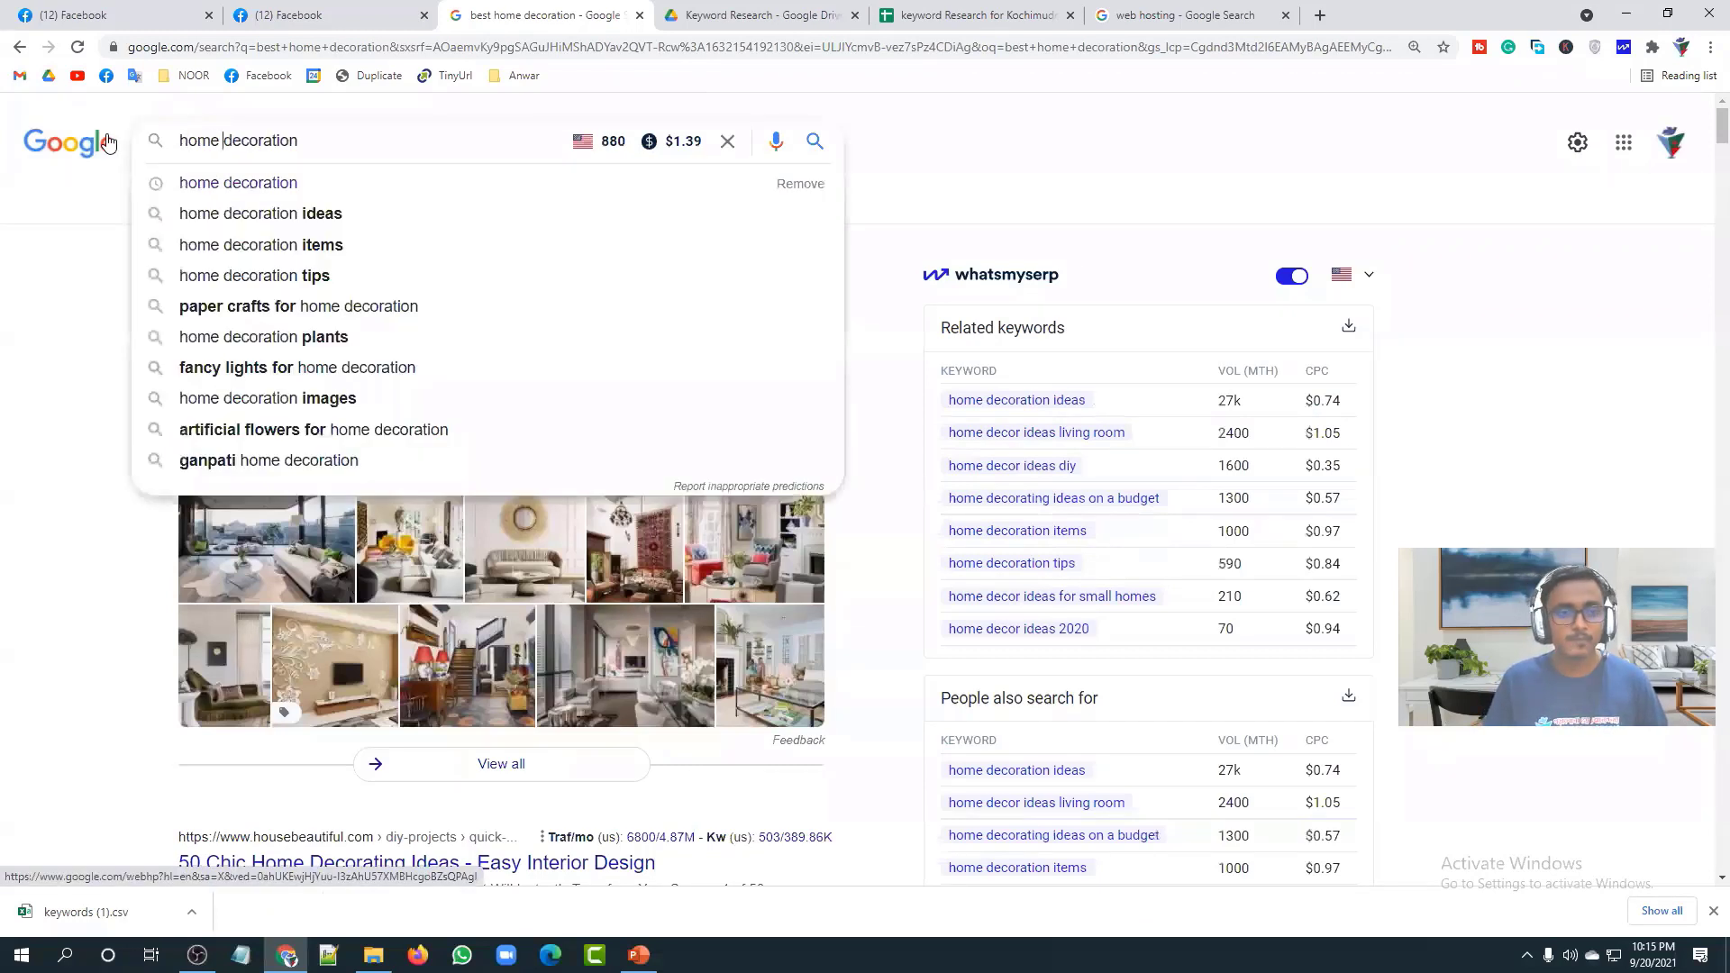
pyautogui.write('review')
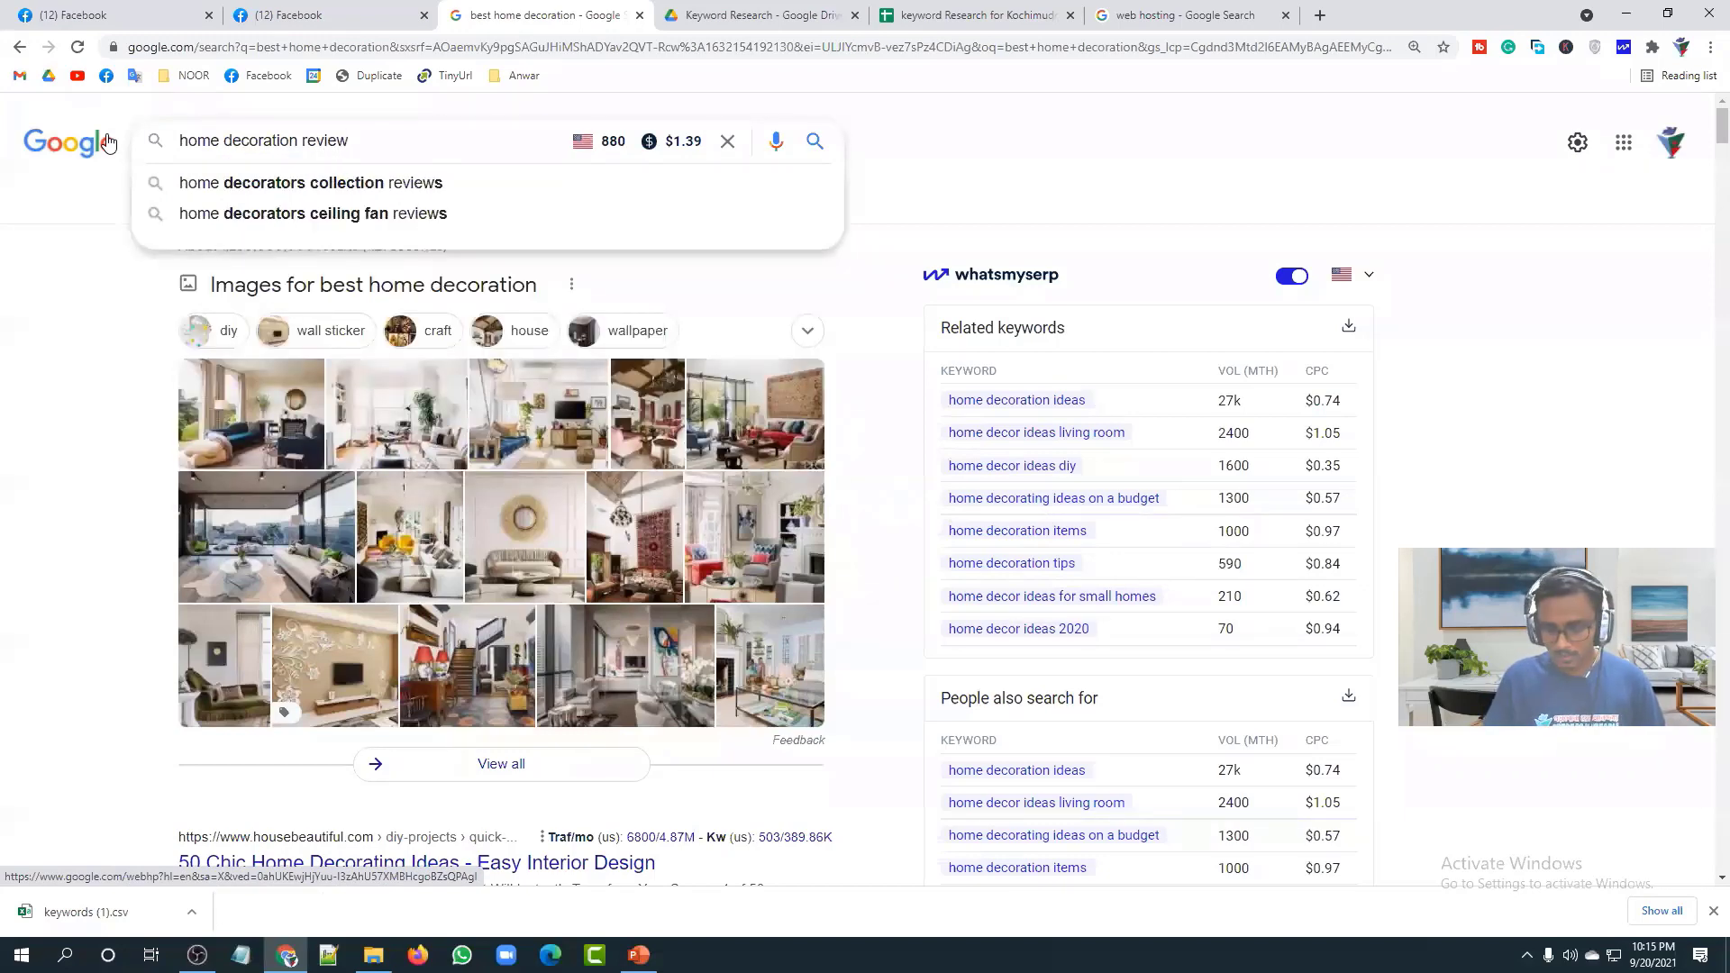
pyautogui.press('Return')
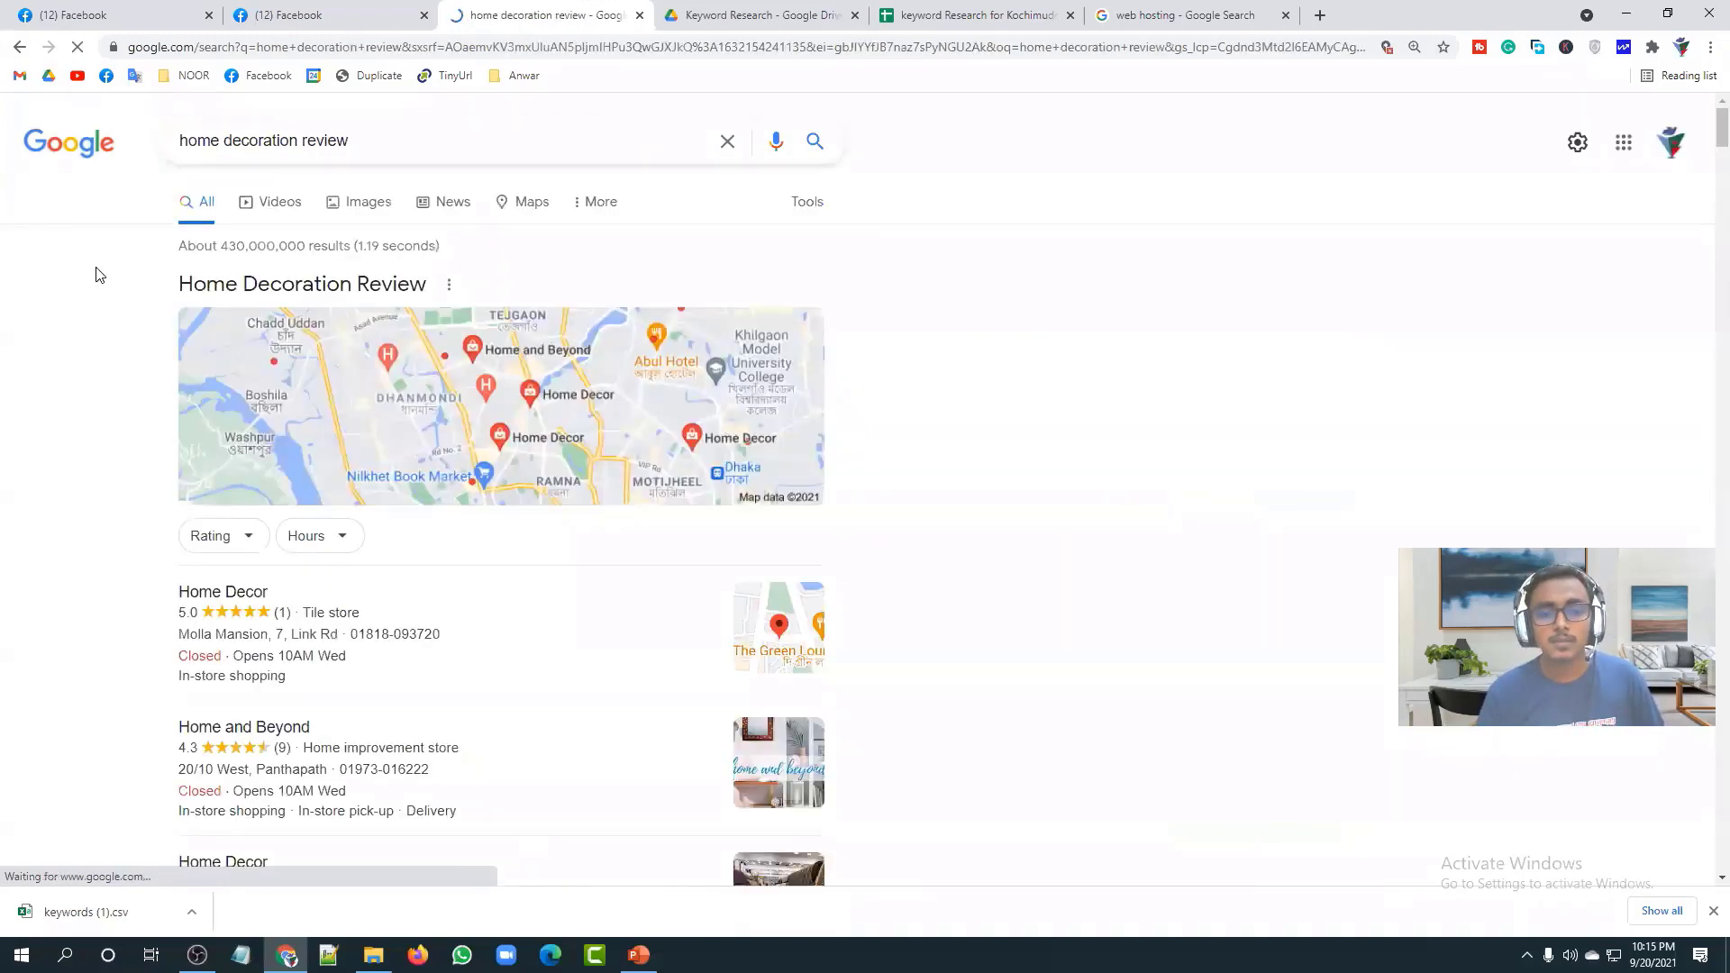
pyautogui.scroll(-2, 872, 348)
pyautogui.scroll(-3, 872, 348)
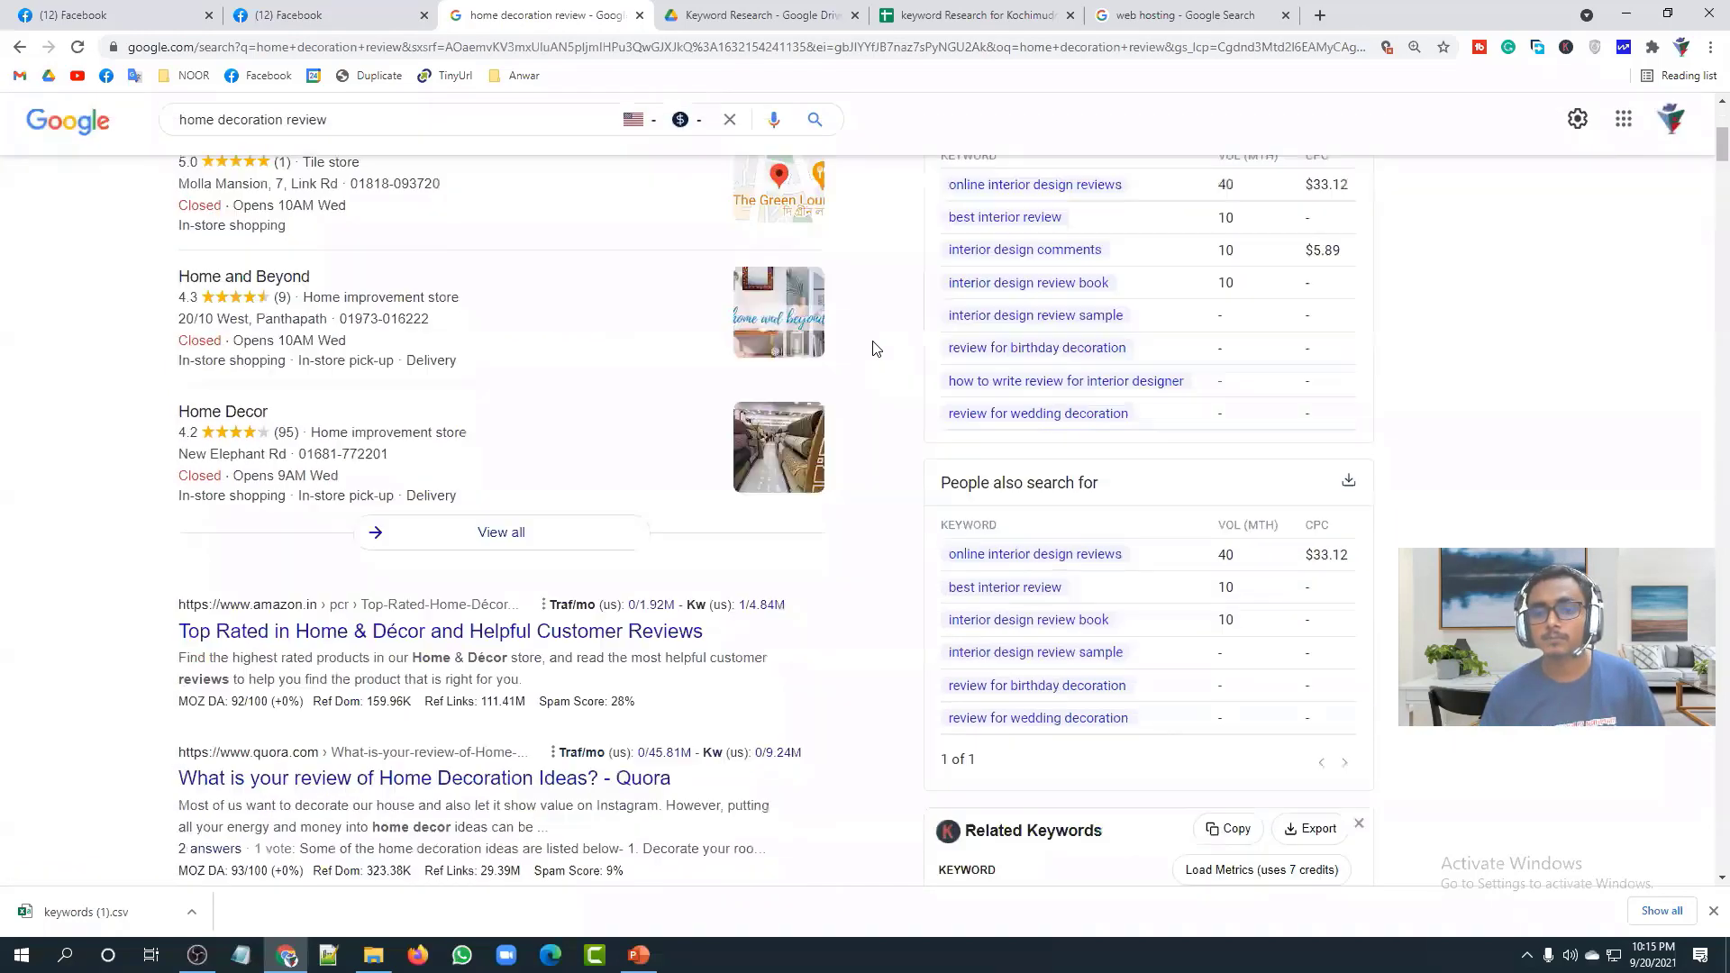
pyautogui.scroll(1, 872, 349)
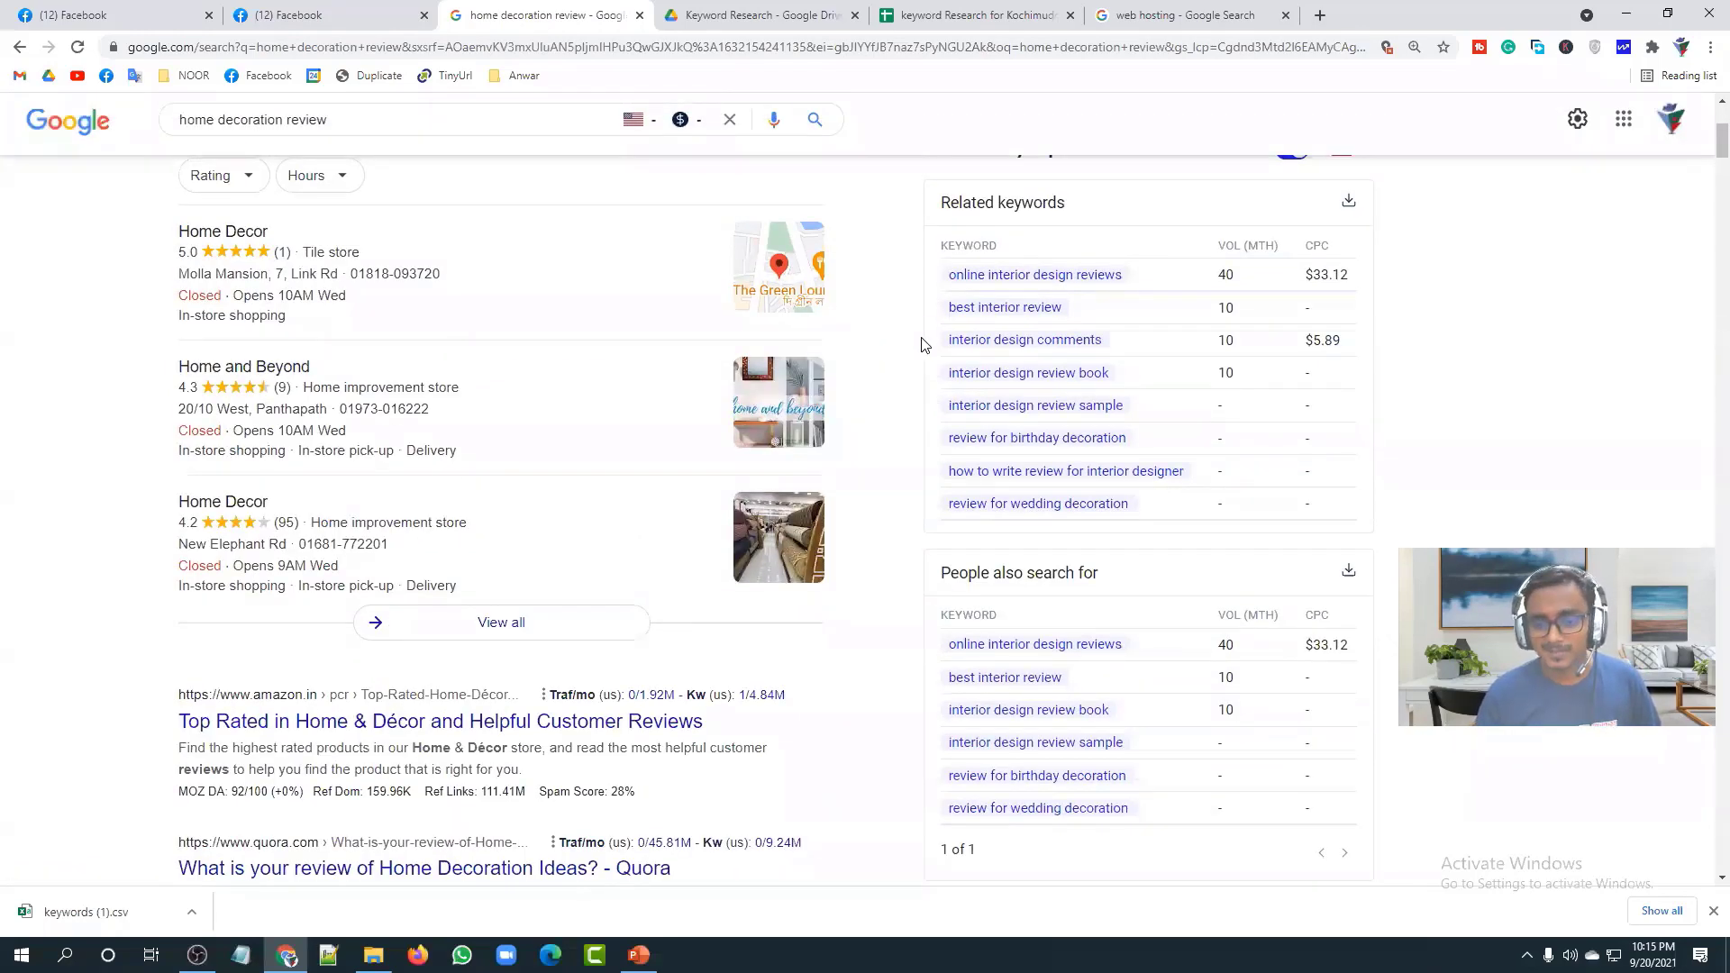
pyautogui.scroll(-2, 1041, 329)
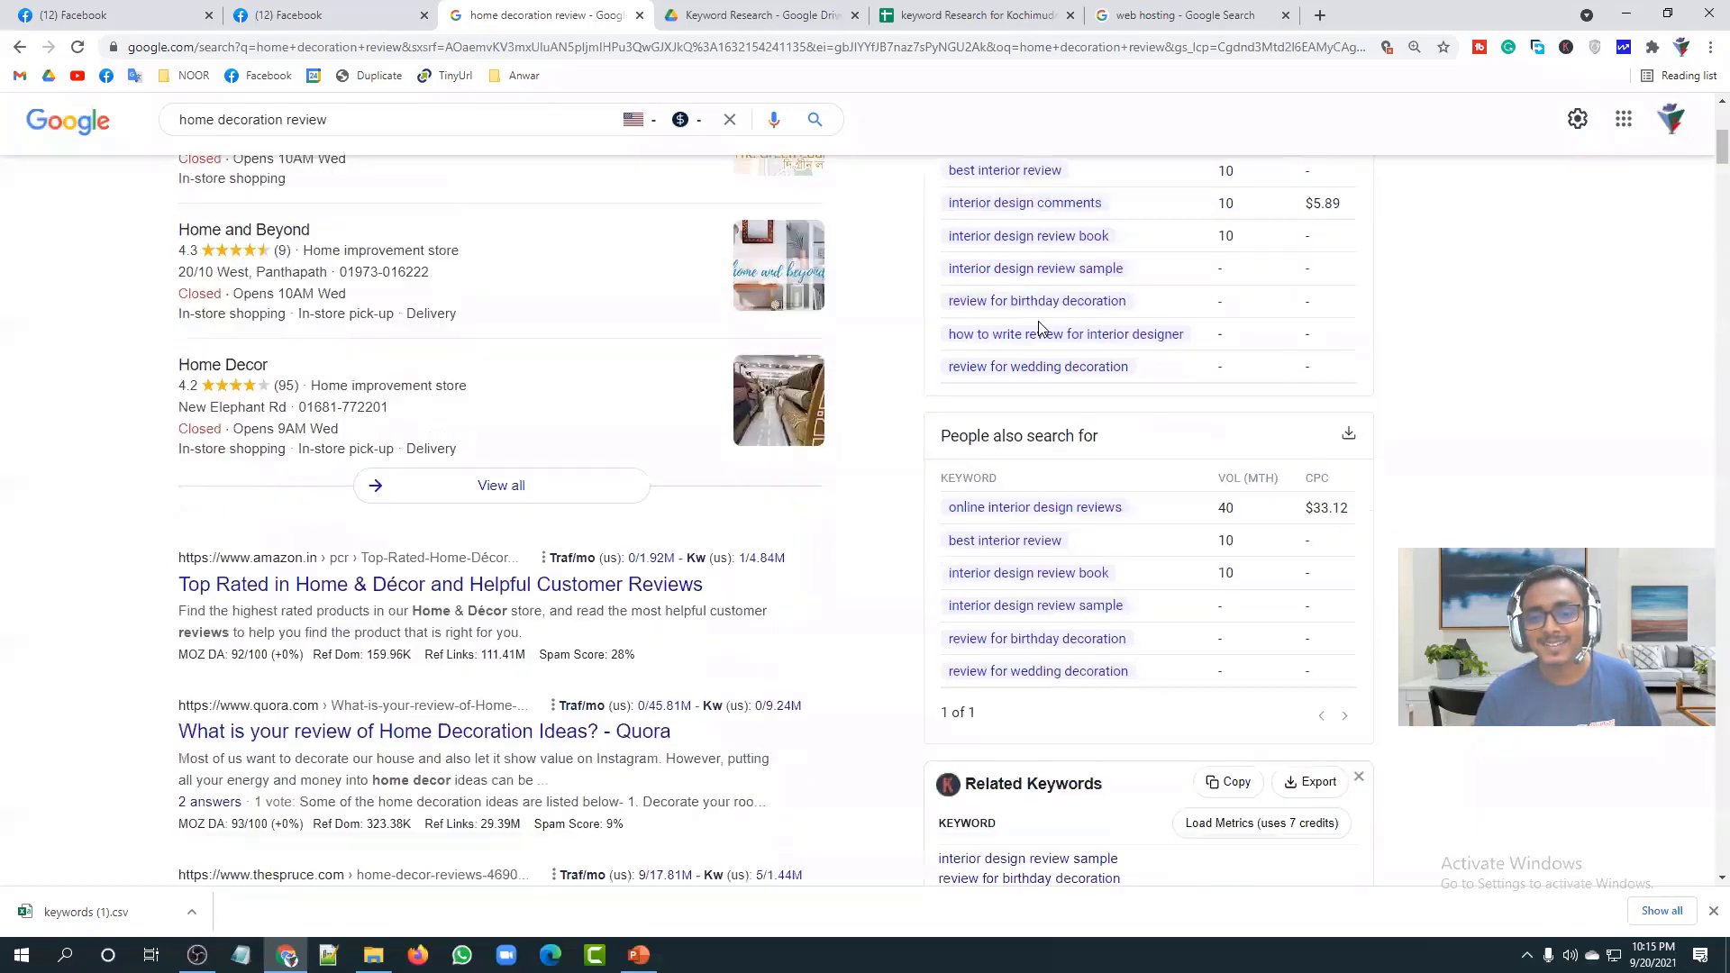
# Step: Examine the long-tail keywords, SEO difficulty metrics and search suggestions for "home decoration review"
pyautogui.scroll(-10, 1040, 329)
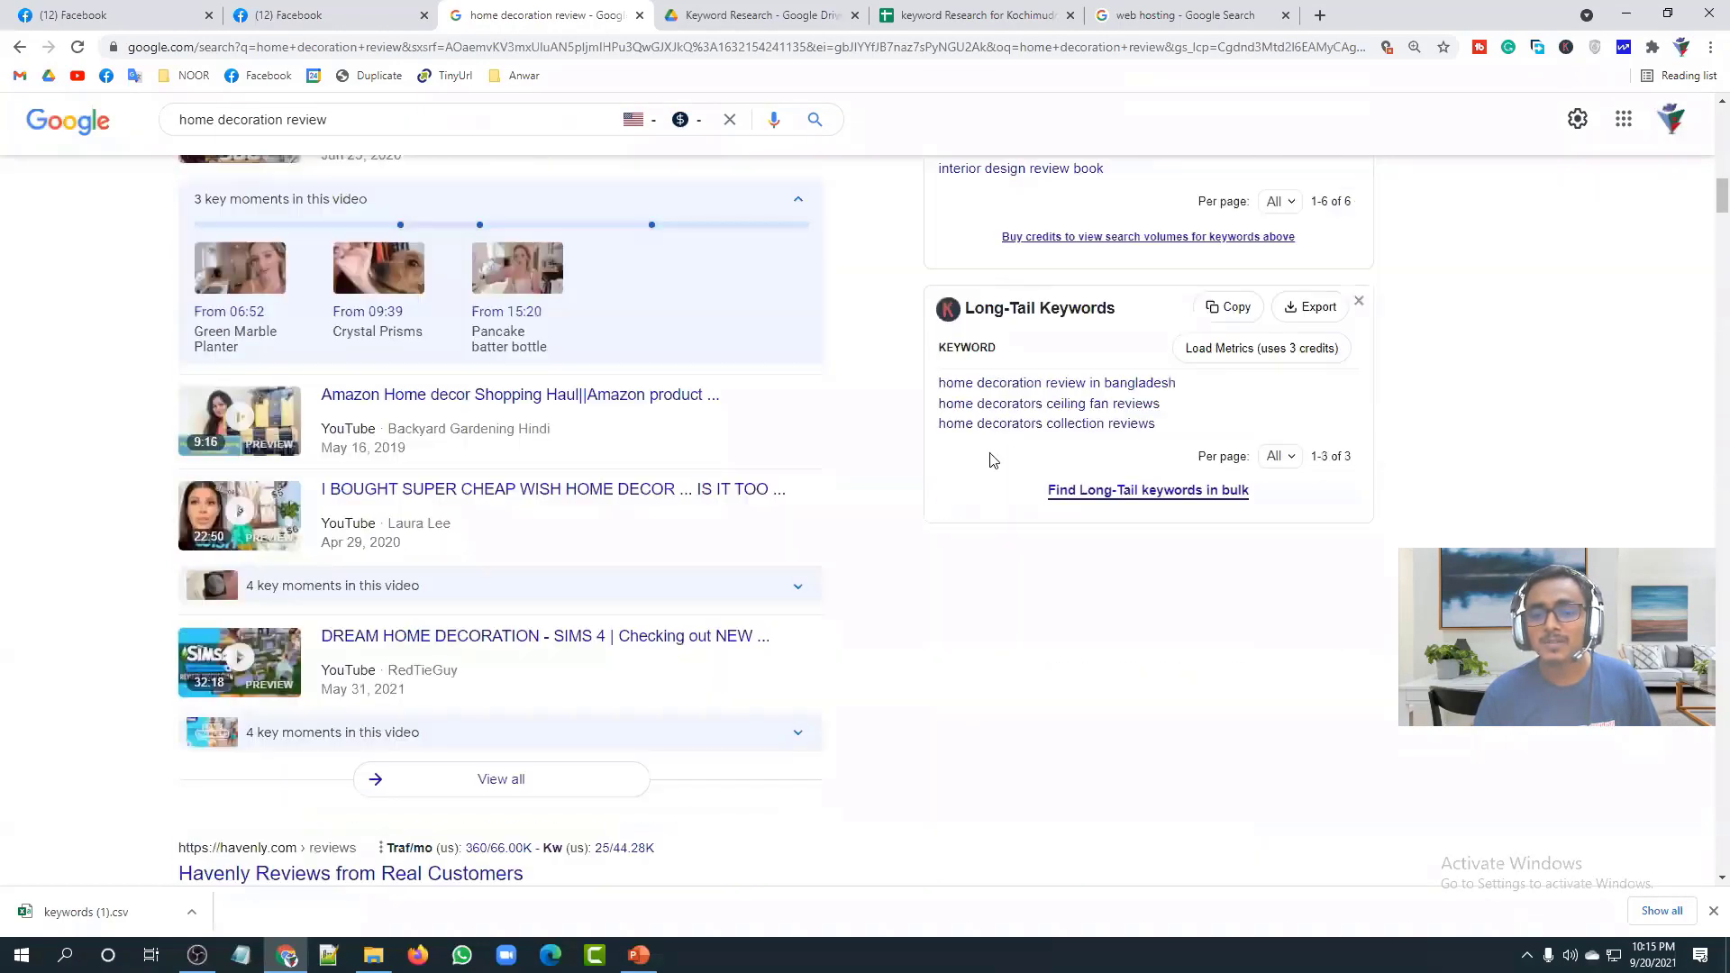
pyautogui.scroll(8, 1080, 430)
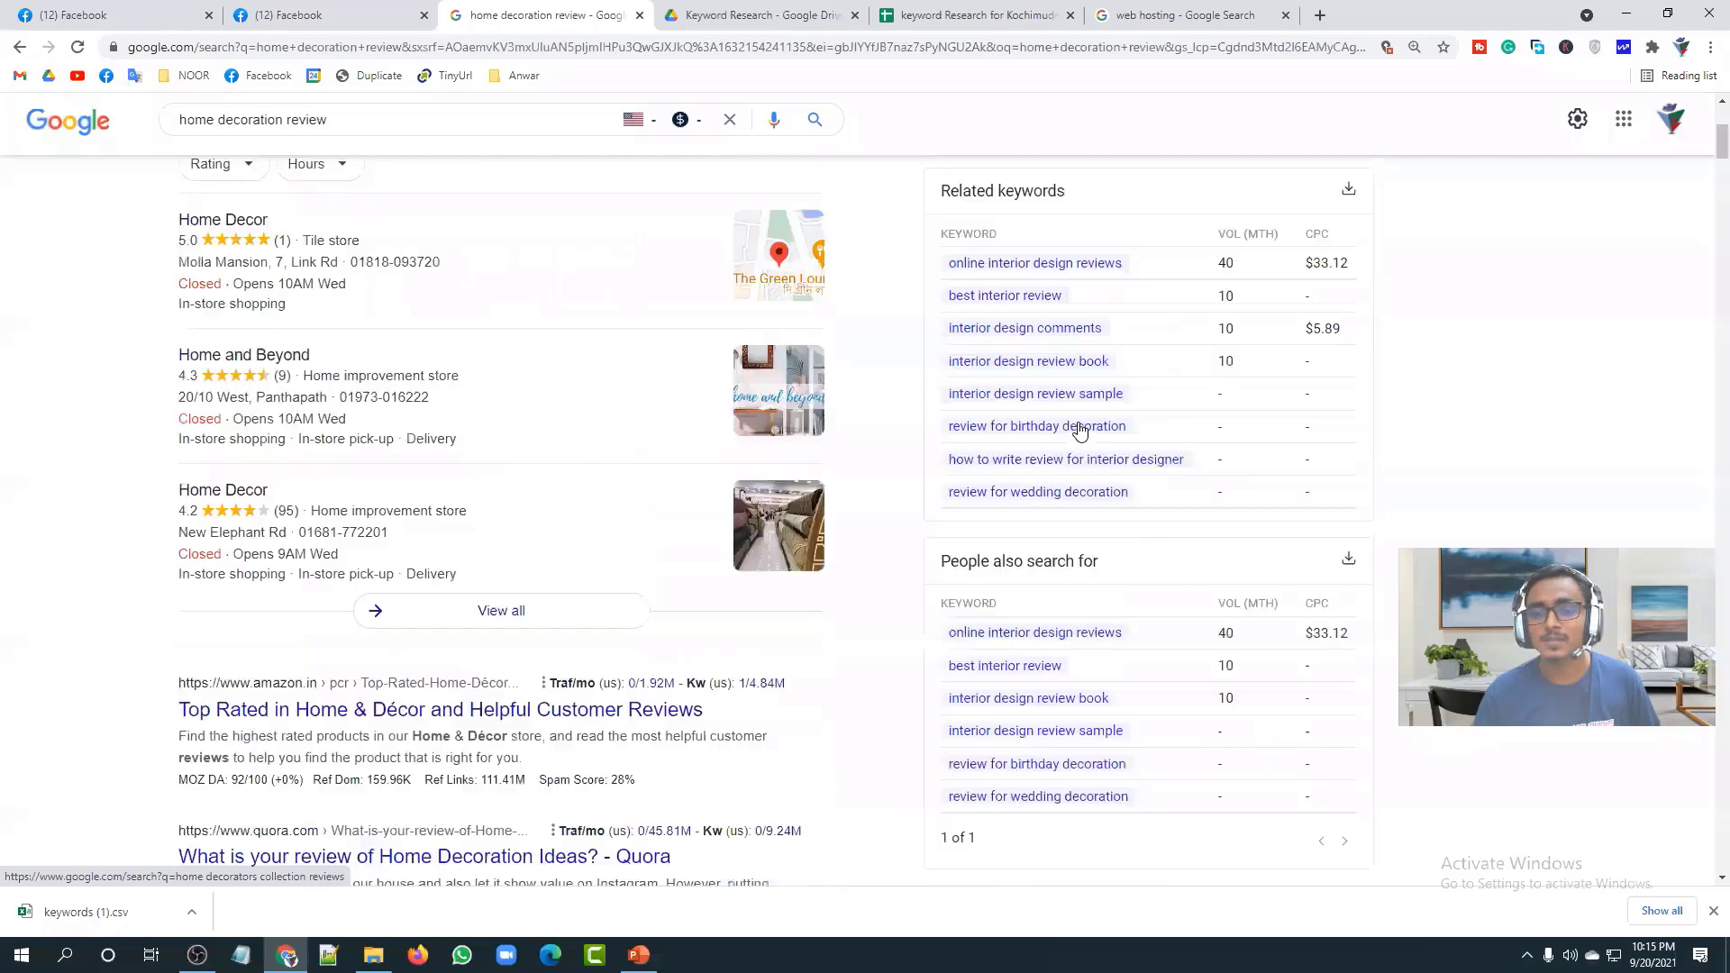
pyautogui.scroll(4, 1085, 564)
pyautogui.scroll(-2, 1090, 559)
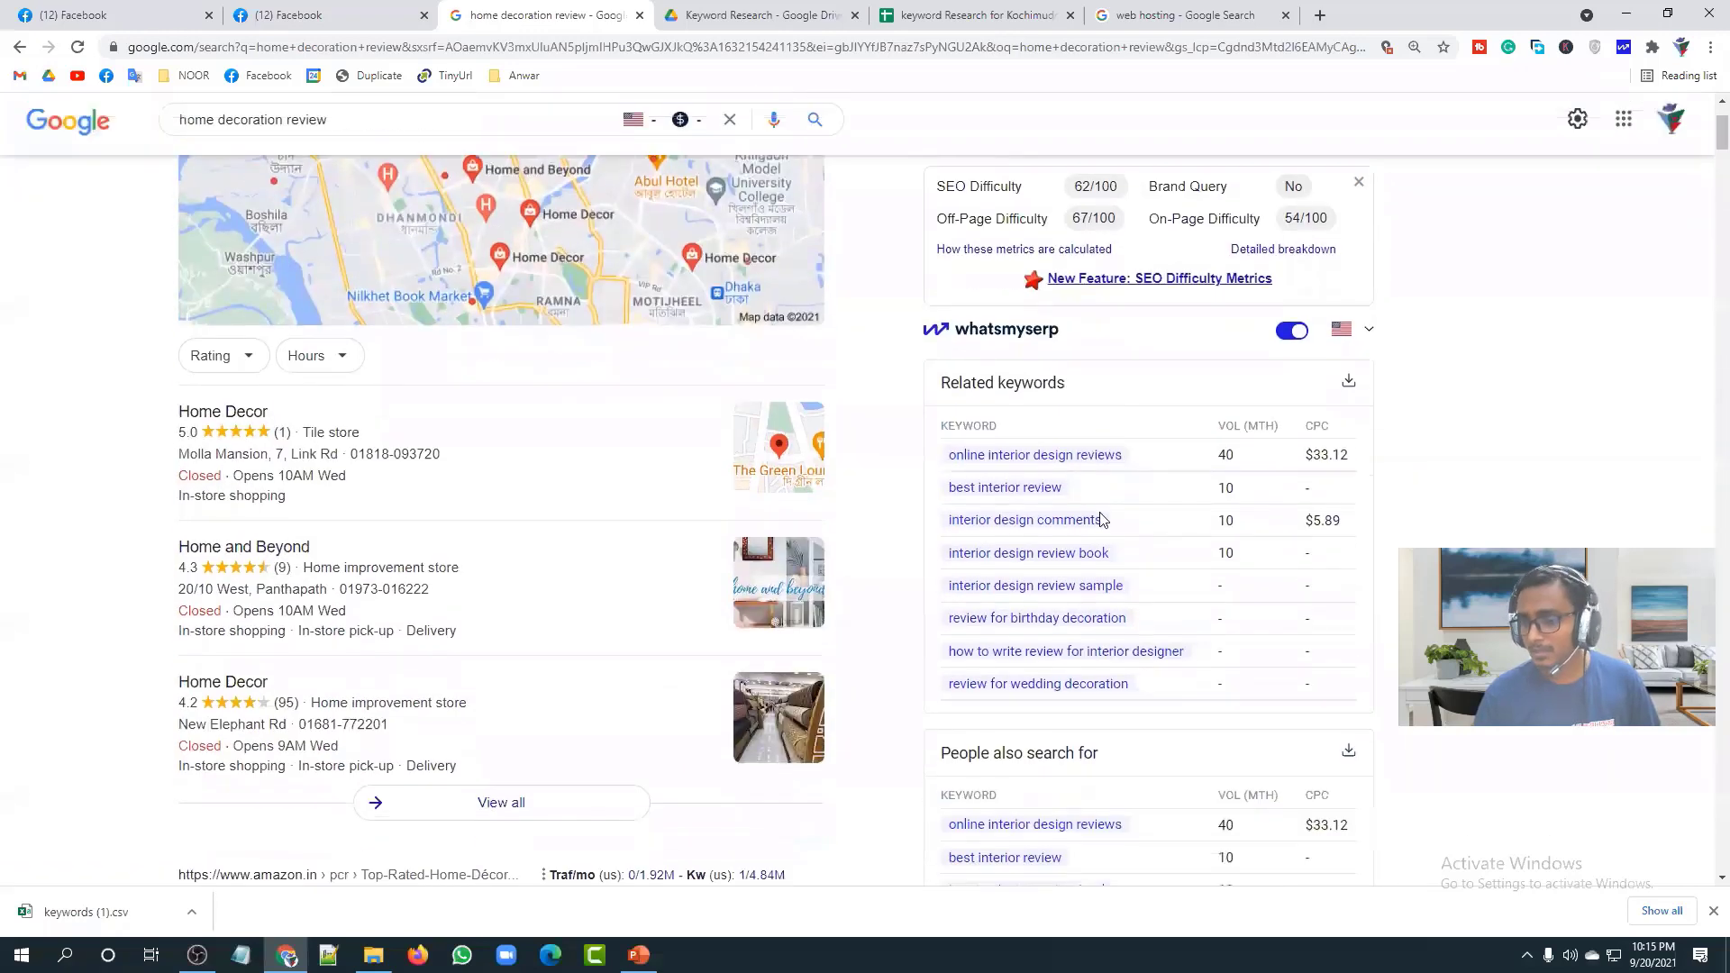
pyautogui.scroll(-1, 1096, 524)
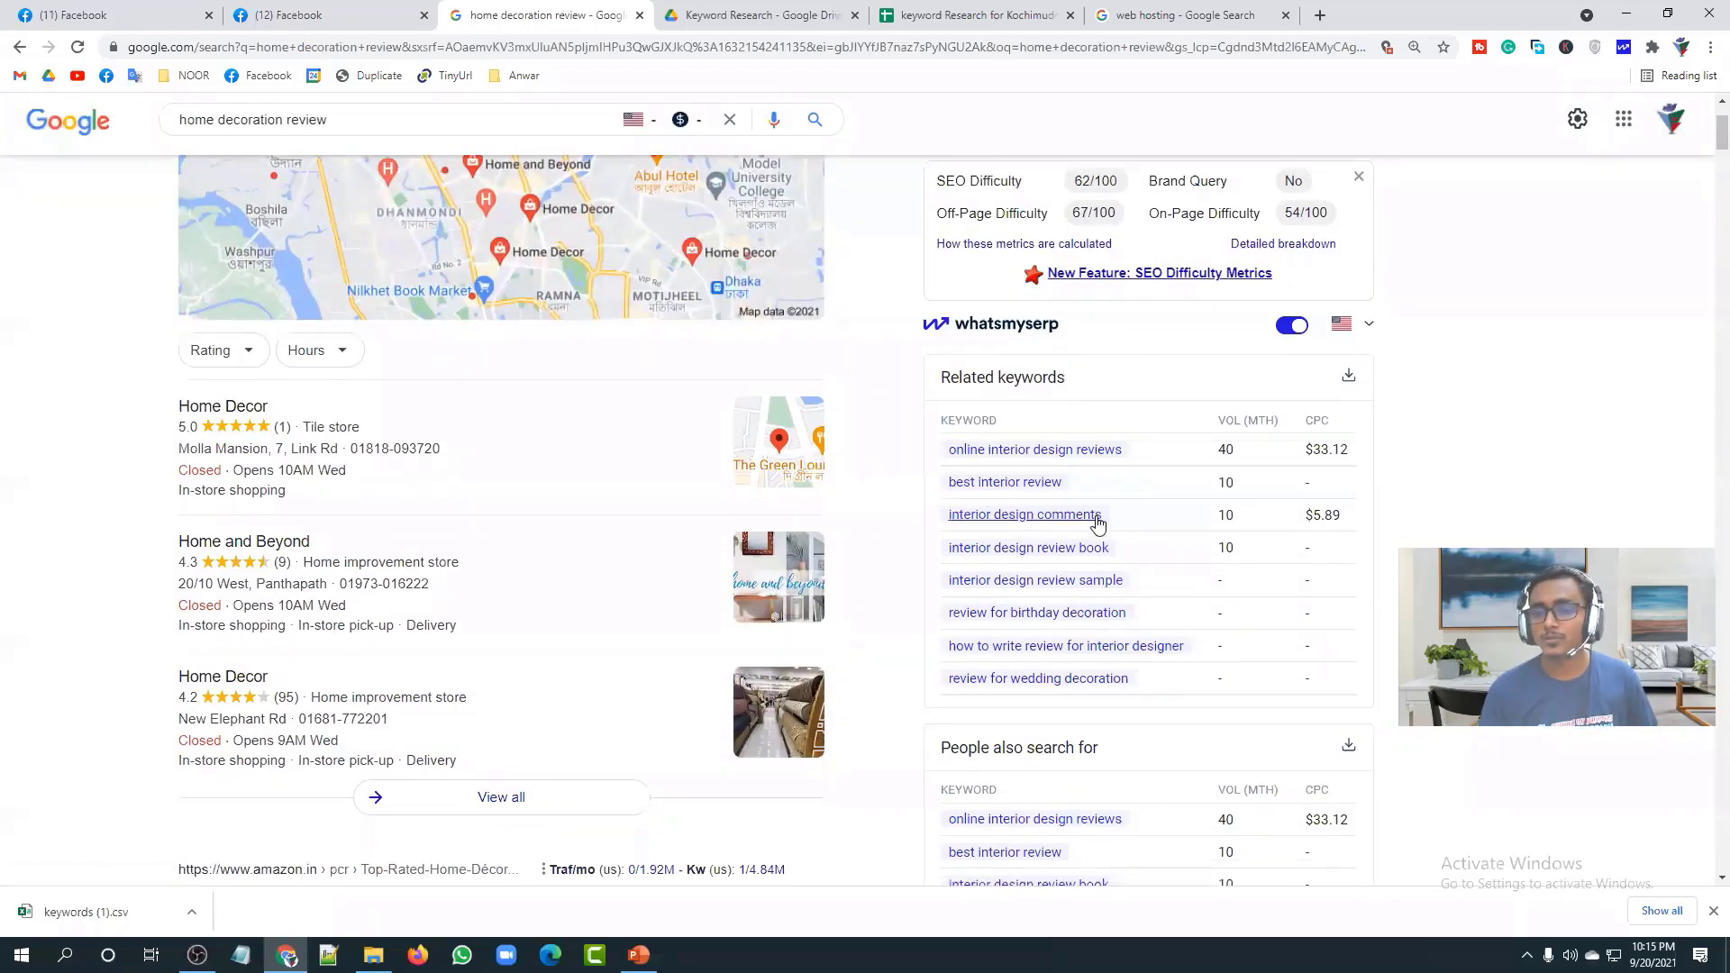
pyautogui.scroll(-10, 1097, 523)
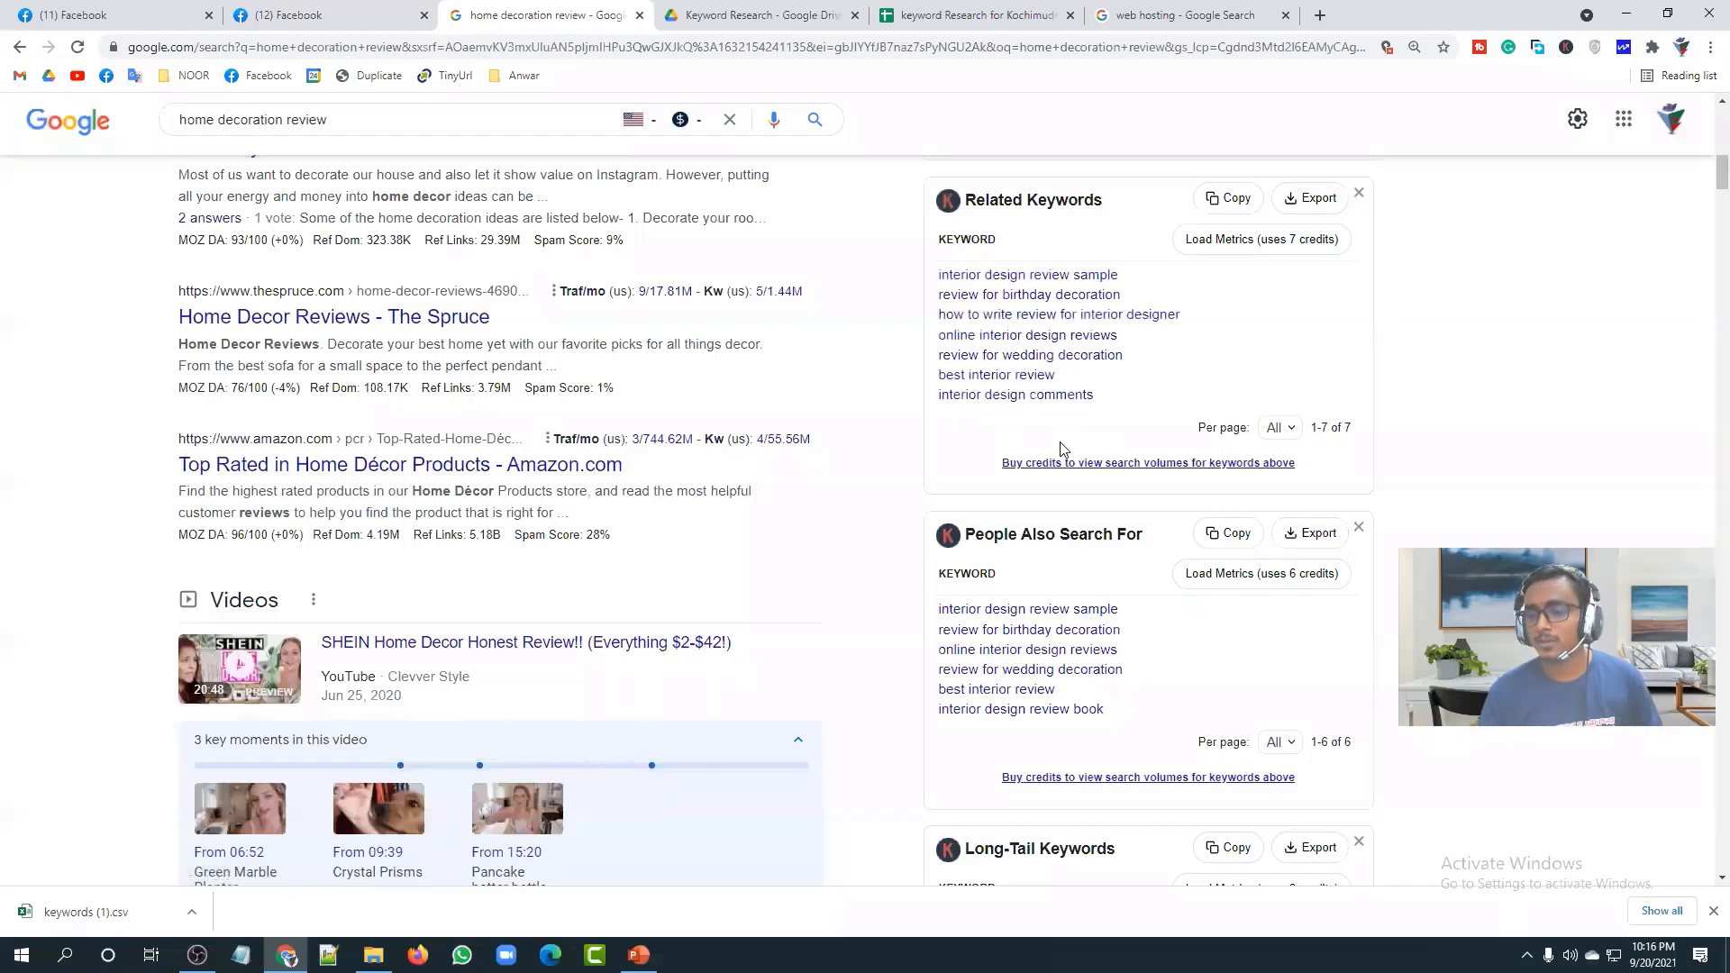
pyautogui.scroll(15, 1061, 448)
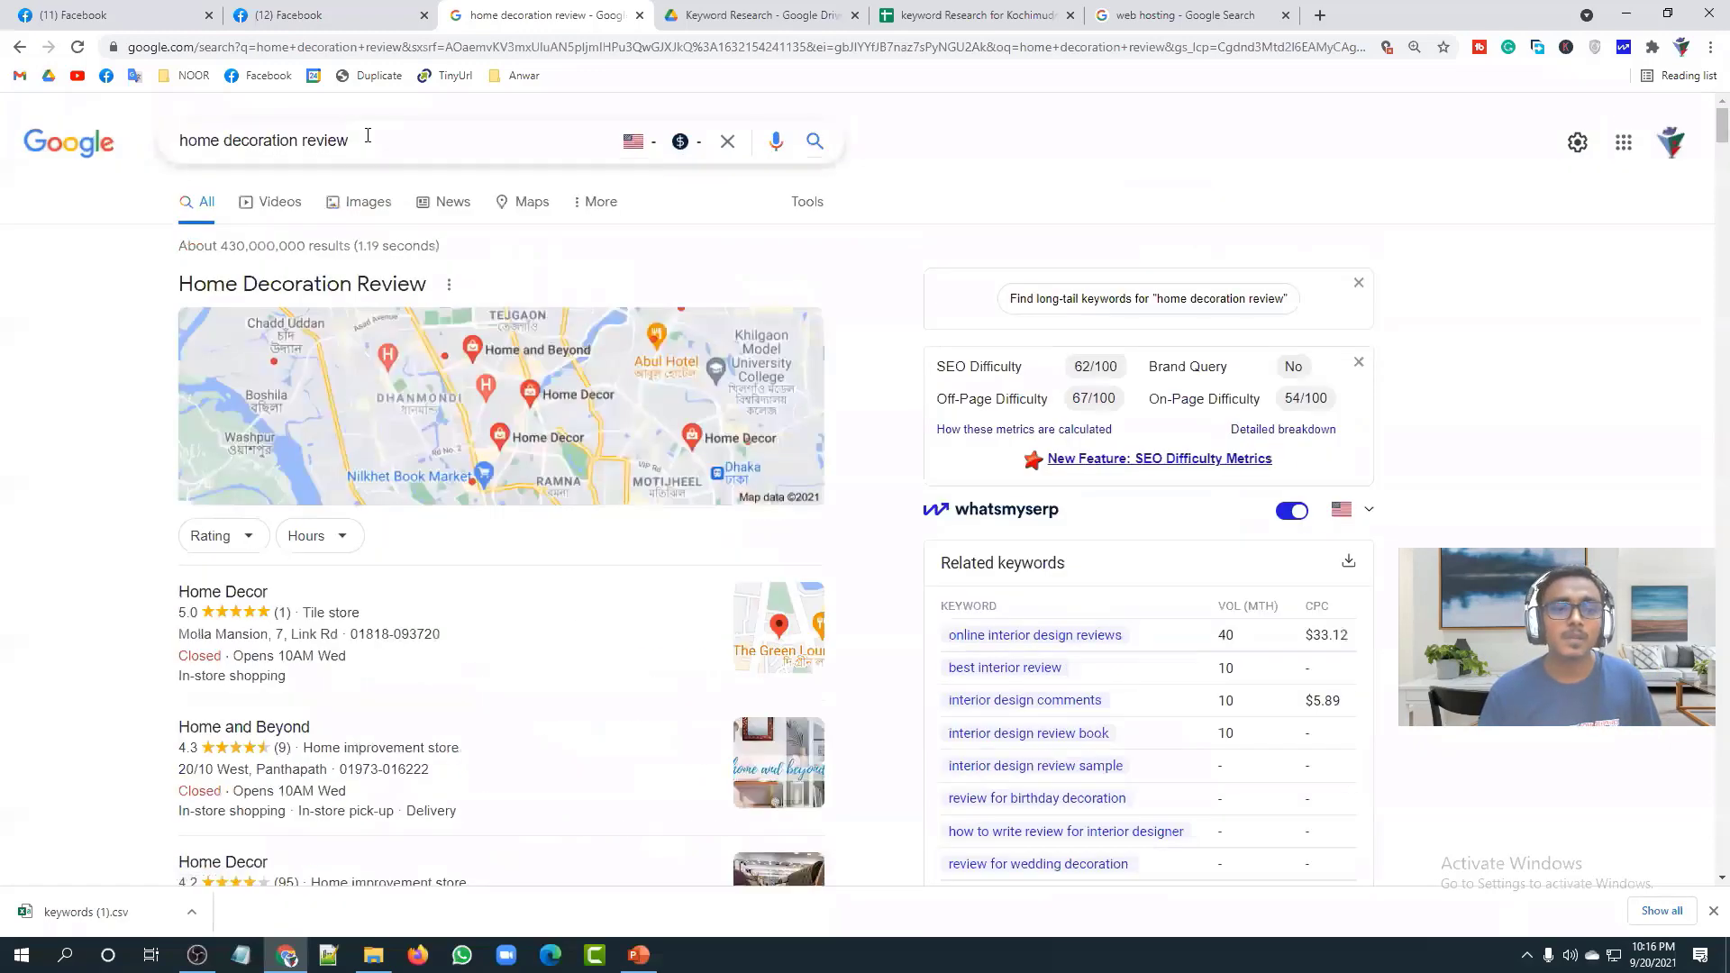
pyautogui.moveTo(357, 136); pyautogui.dragTo(311, 135)
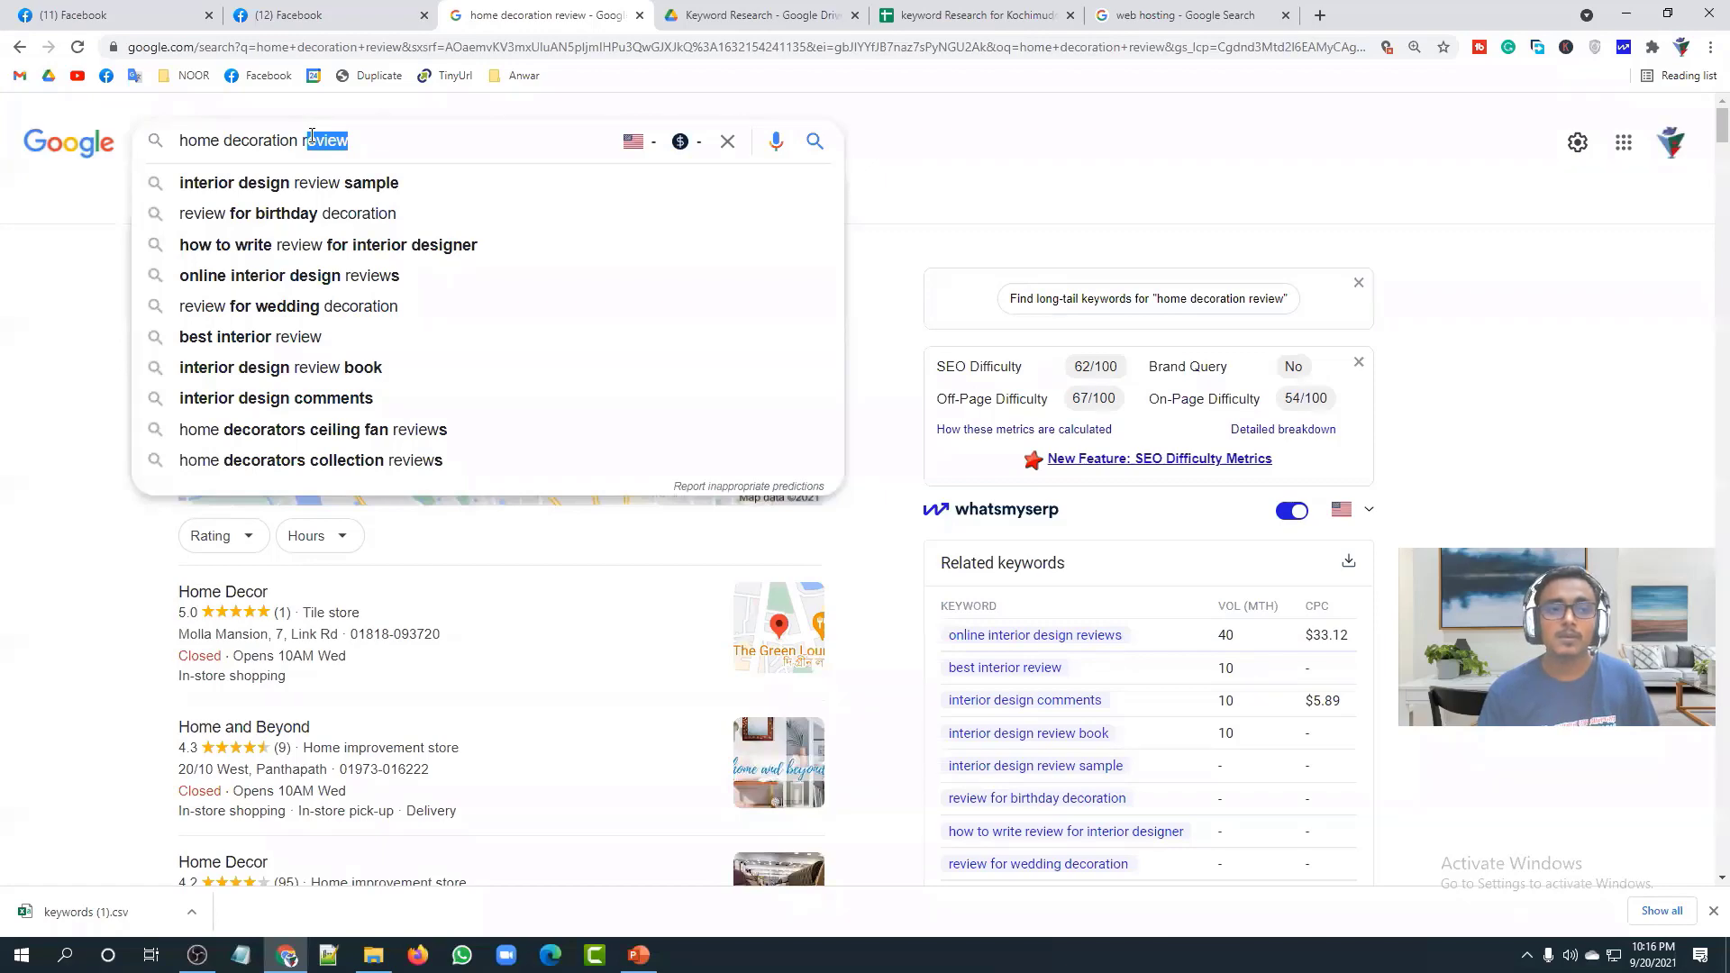
pyautogui.click(413, 128)
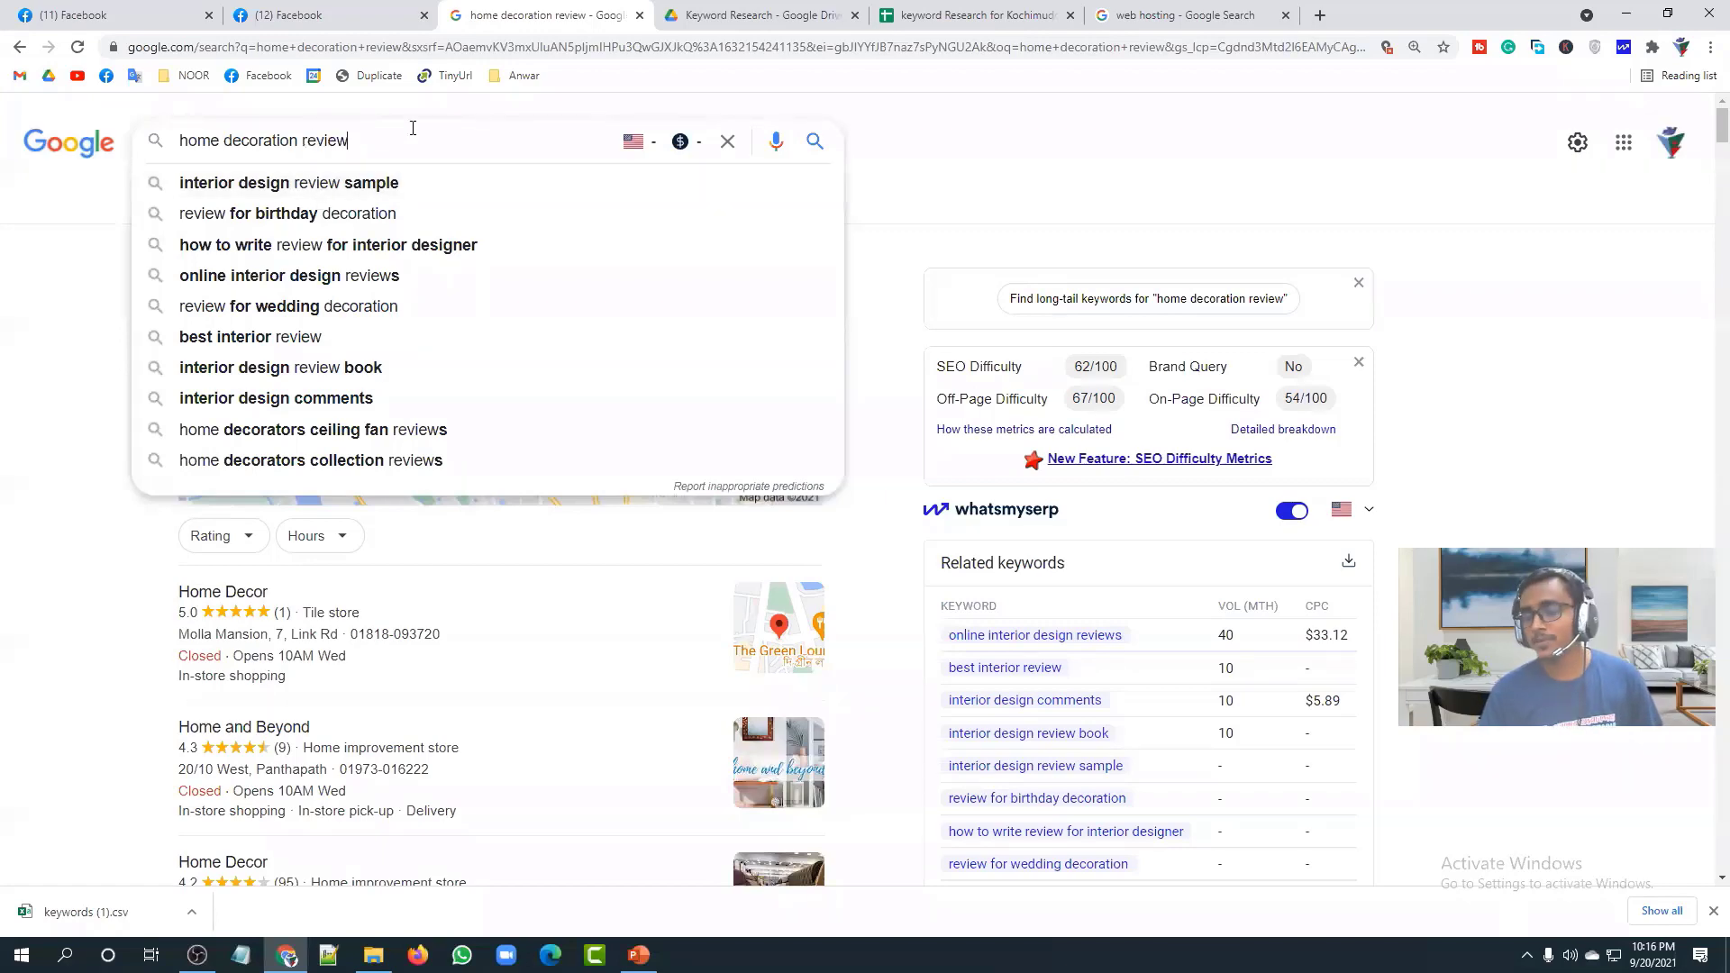
# Step: Switch to PowerPoint to read the Transactional query words on slide 16, including Buy and Coupon, and return to Chrome
pyautogui.click(638, 954)
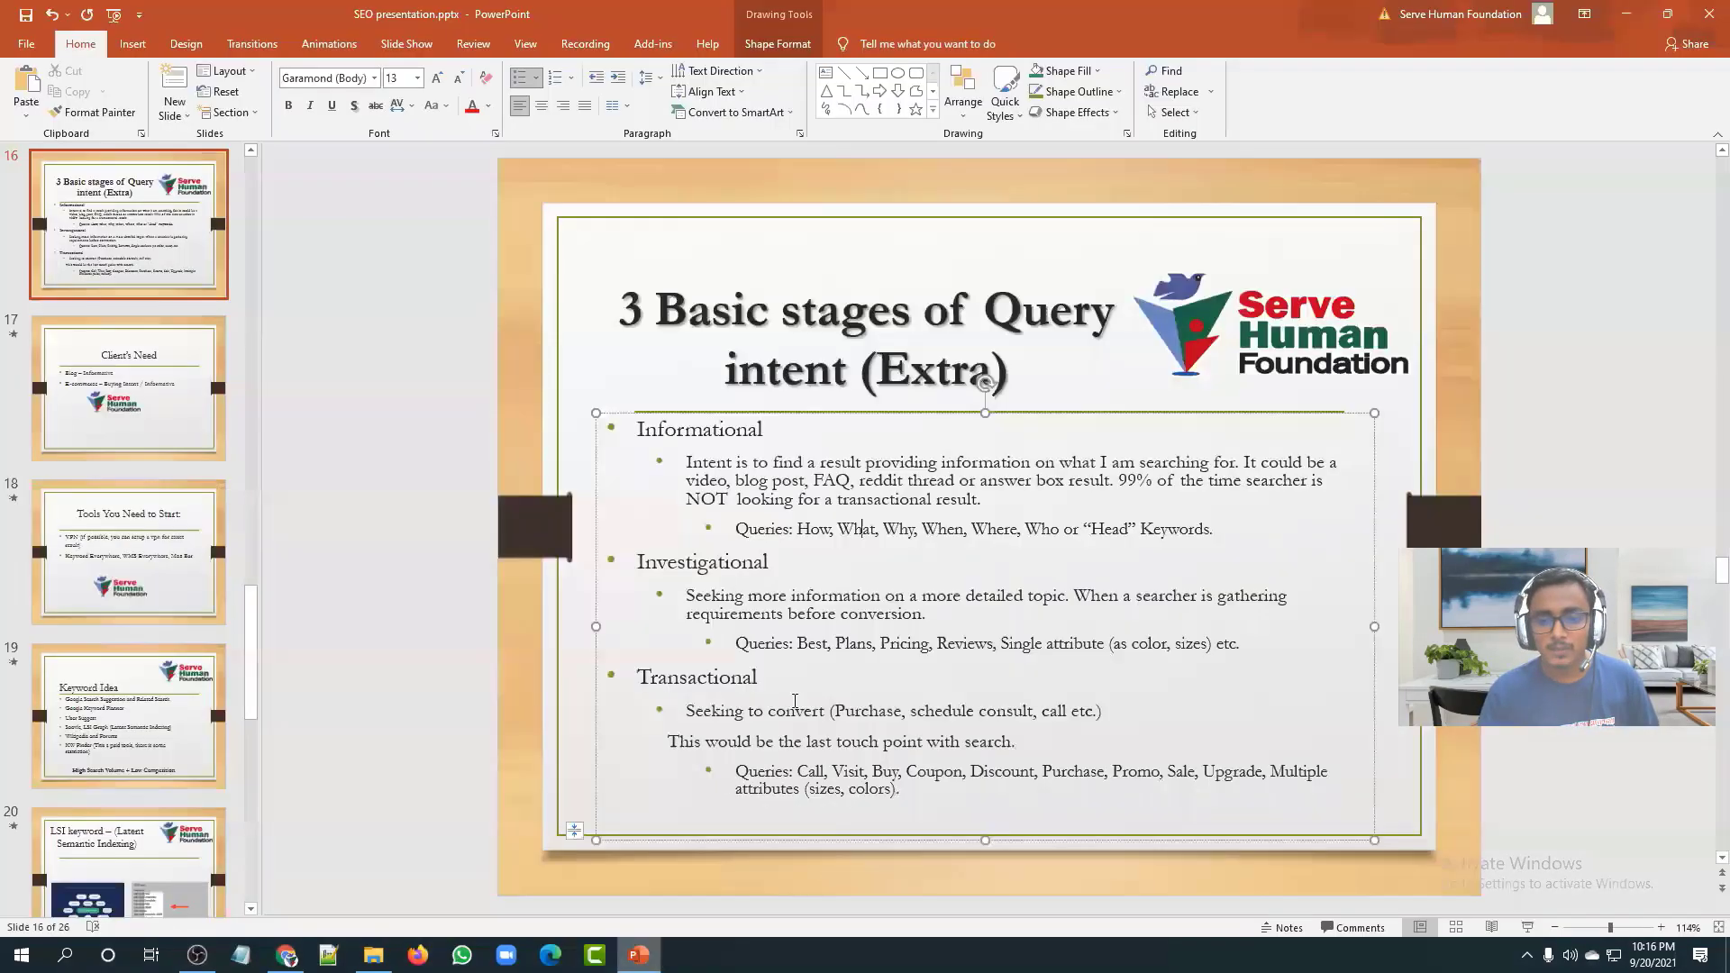
pyautogui.click(821, 740)
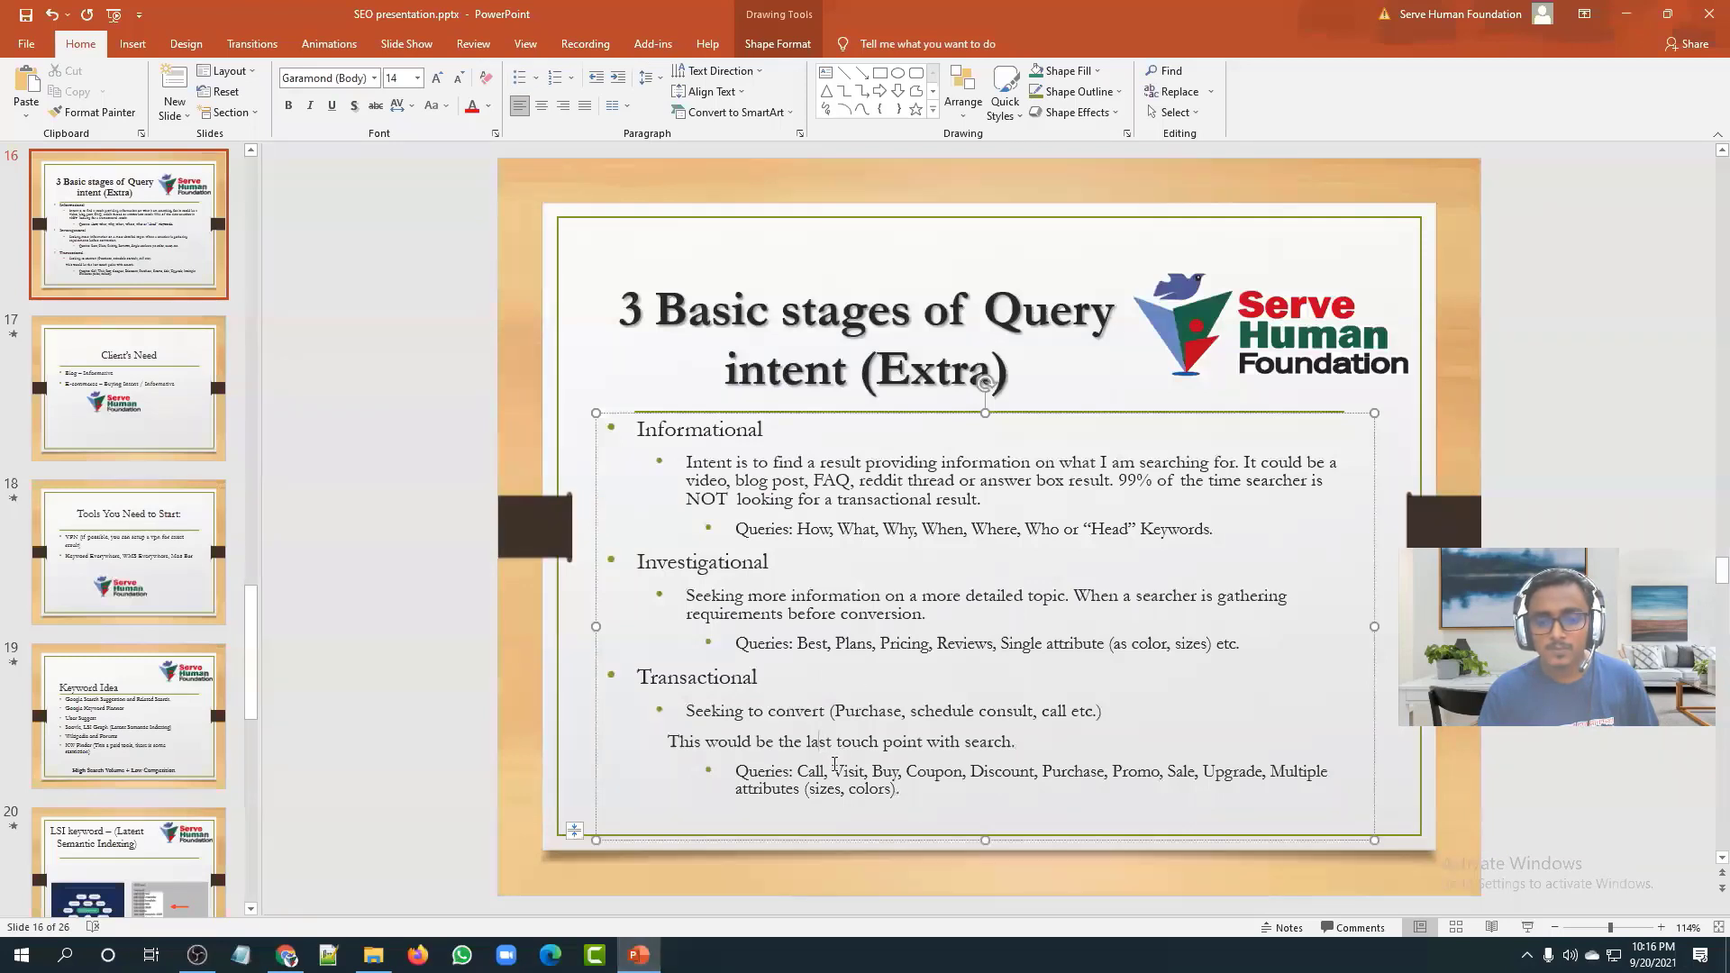
pyautogui.doubleClick(903, 766)
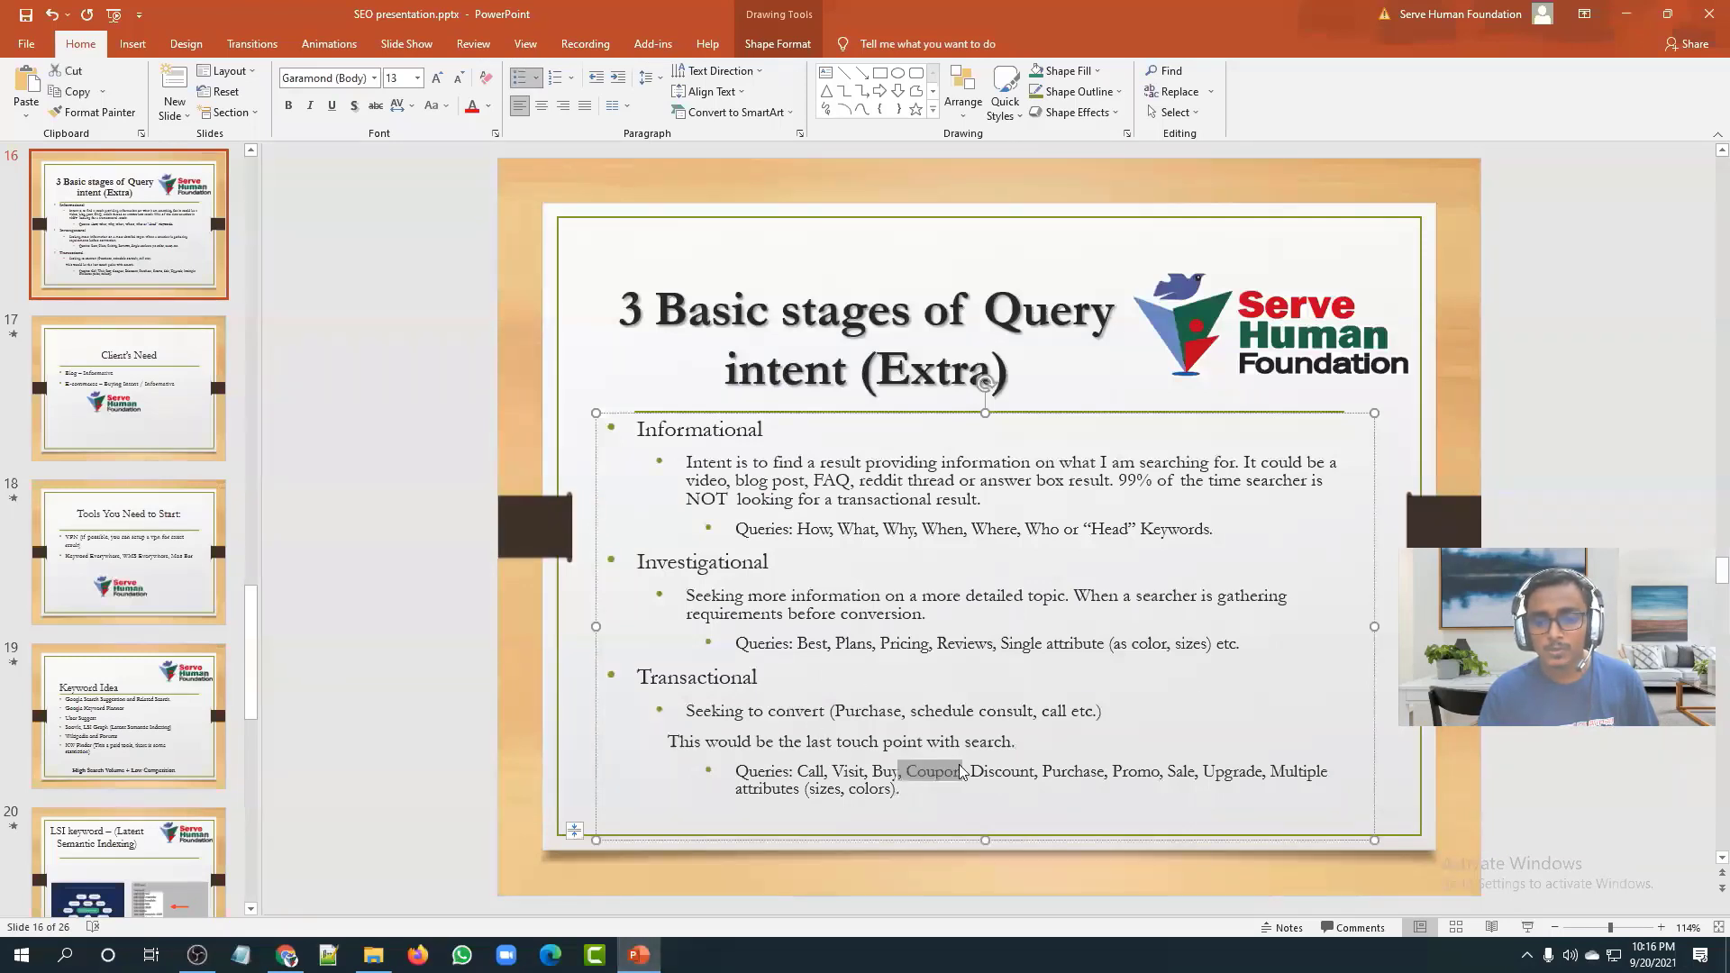
pyautogui.moveTo(1113, 772); pyautogui.dragTo(1125, 777)
pyautogui.click(1214, 772)
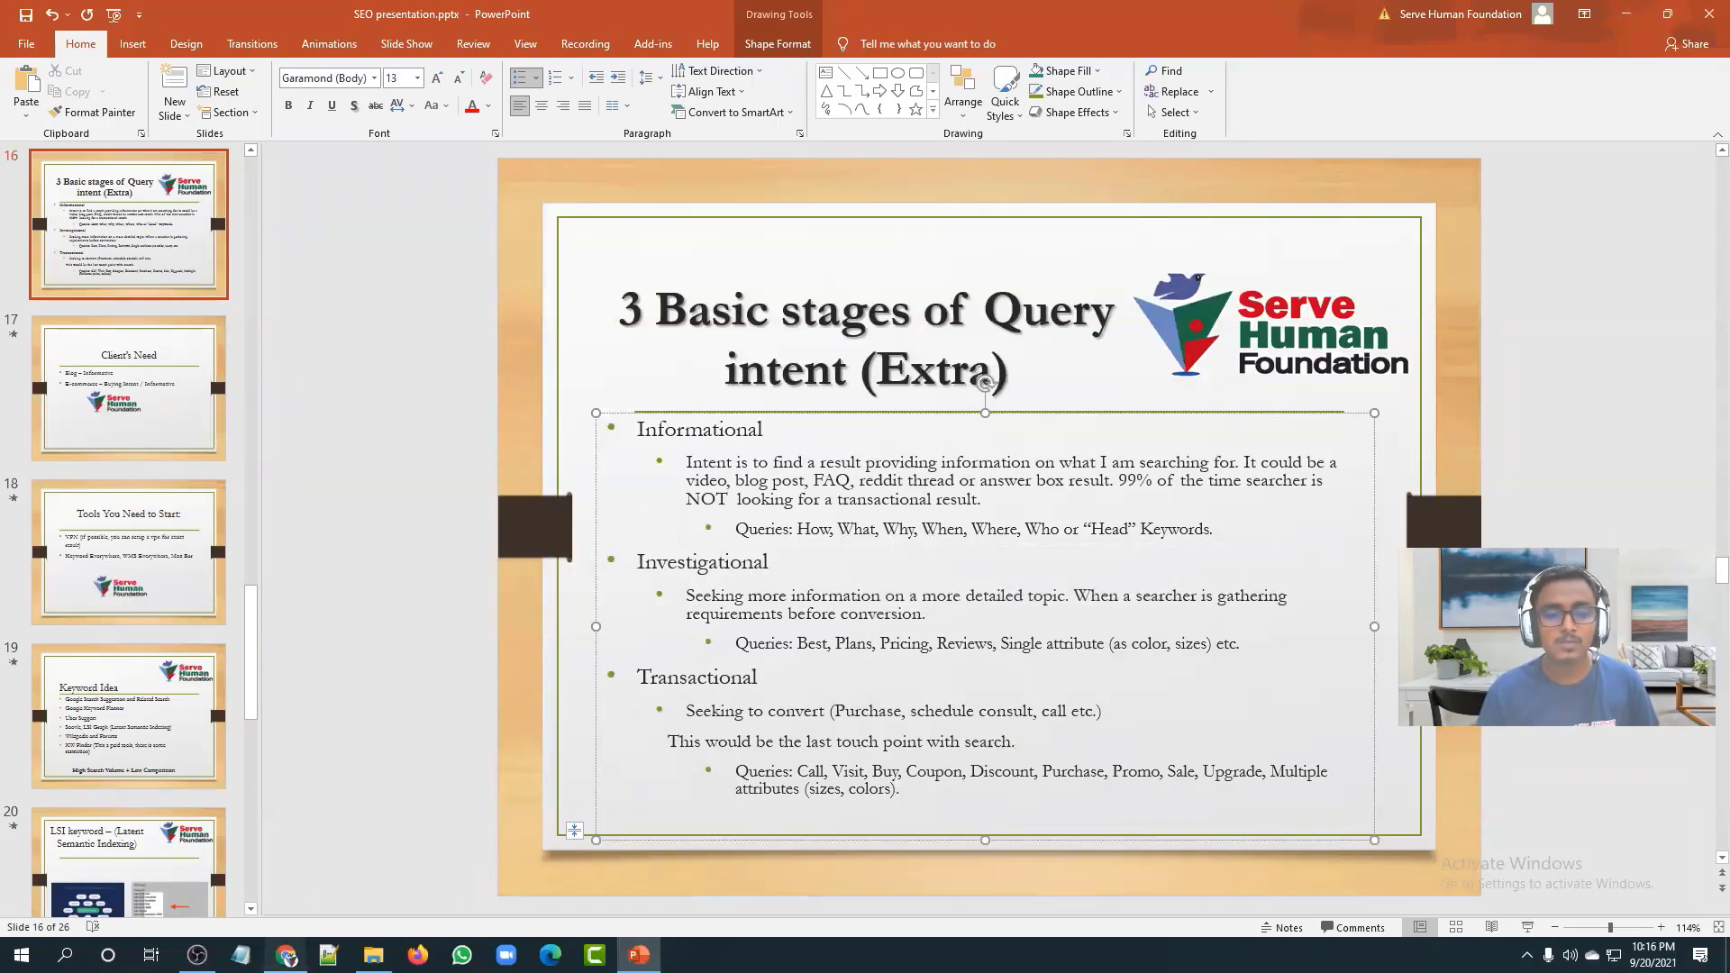
pyautogui.click(287, 954)
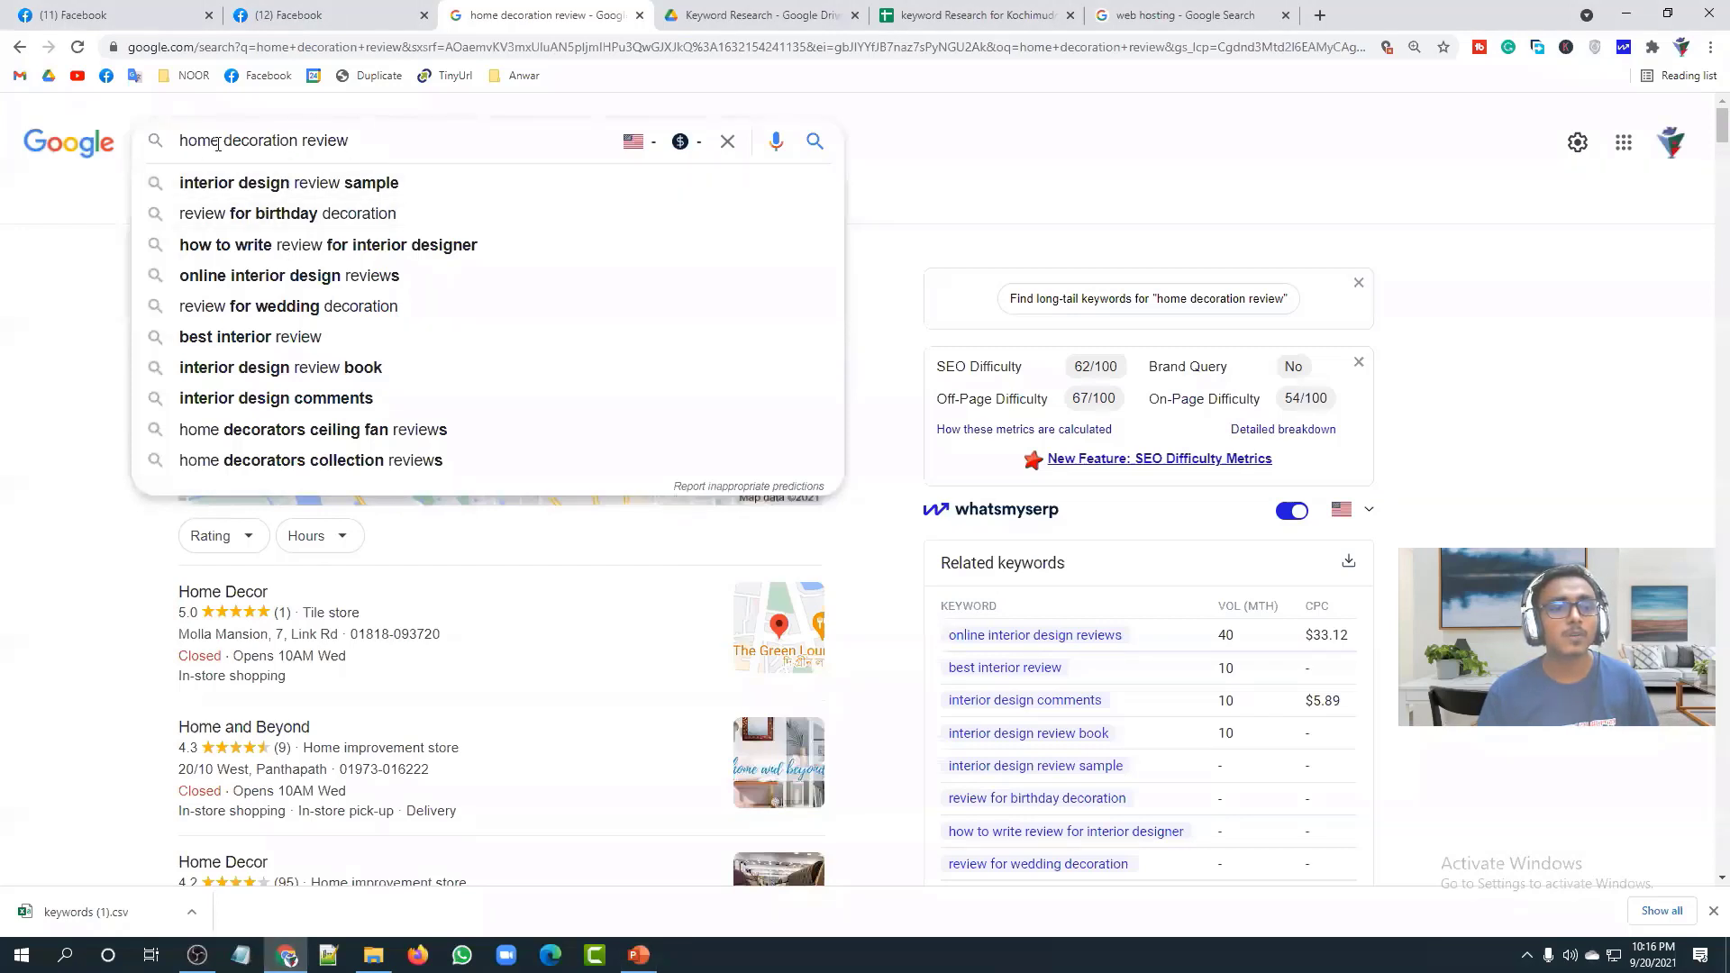
# Step: Change the Google search to "planning home decoration" and examine its related and people-also-search-for keywords
pyautogui.moveTo(374, 139); pyautogui.dragTo(297, 134)
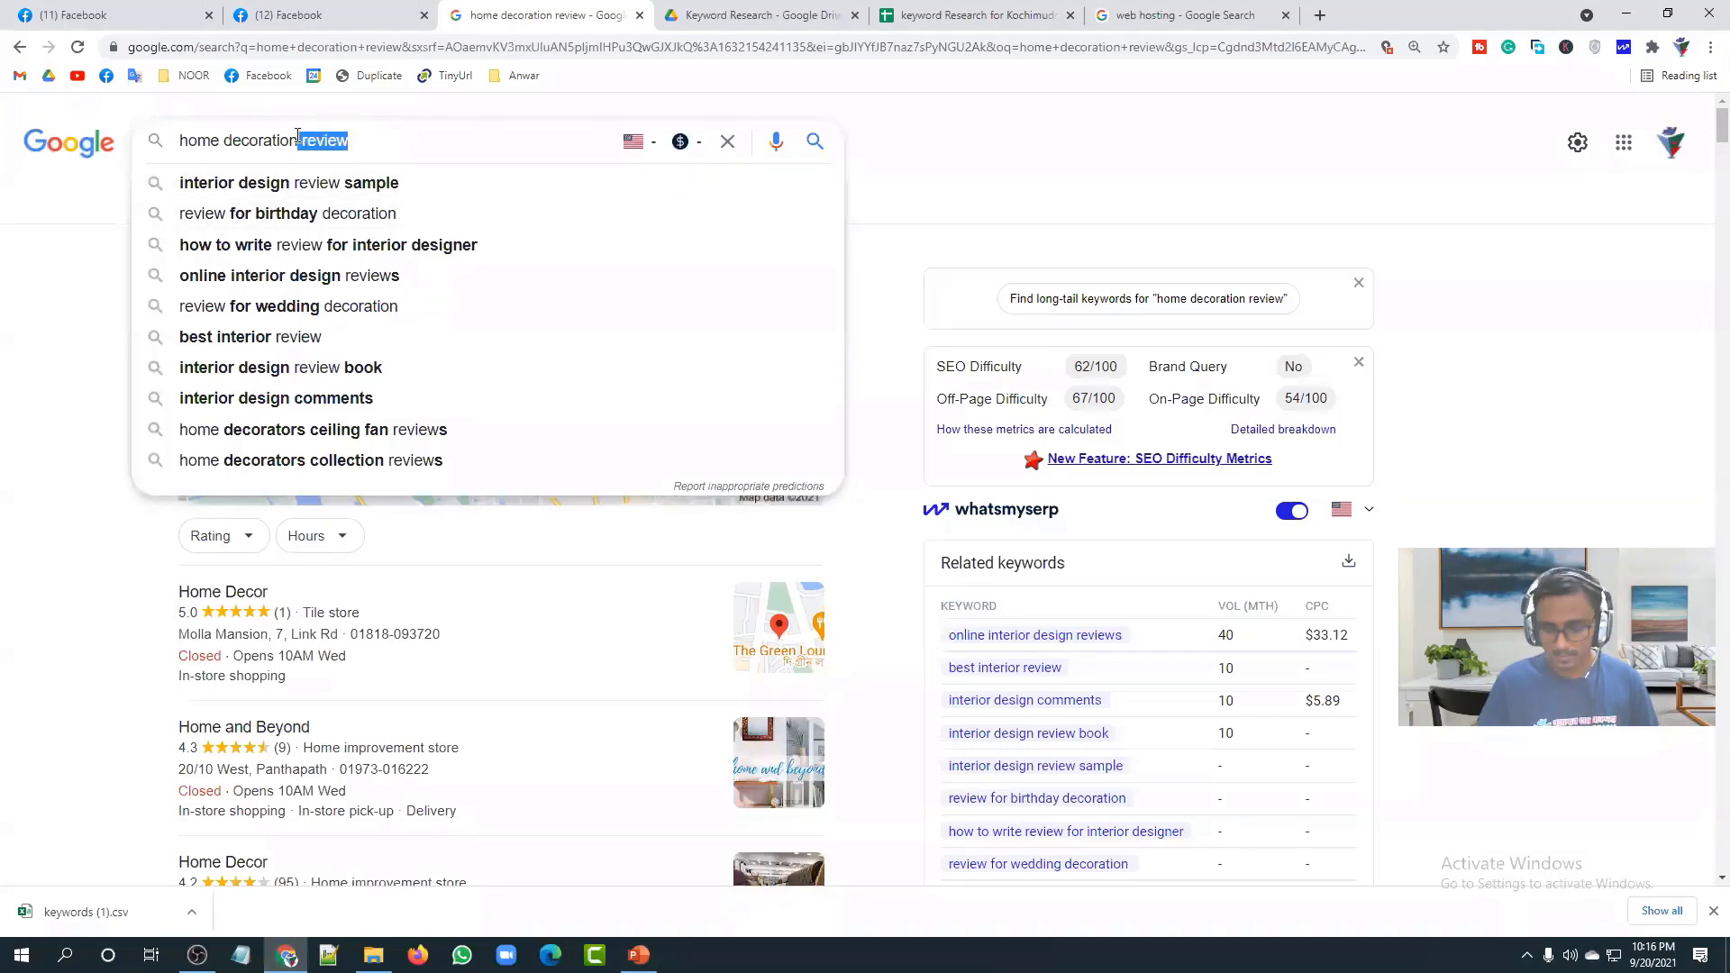
pyautogui.press('BackSpace')
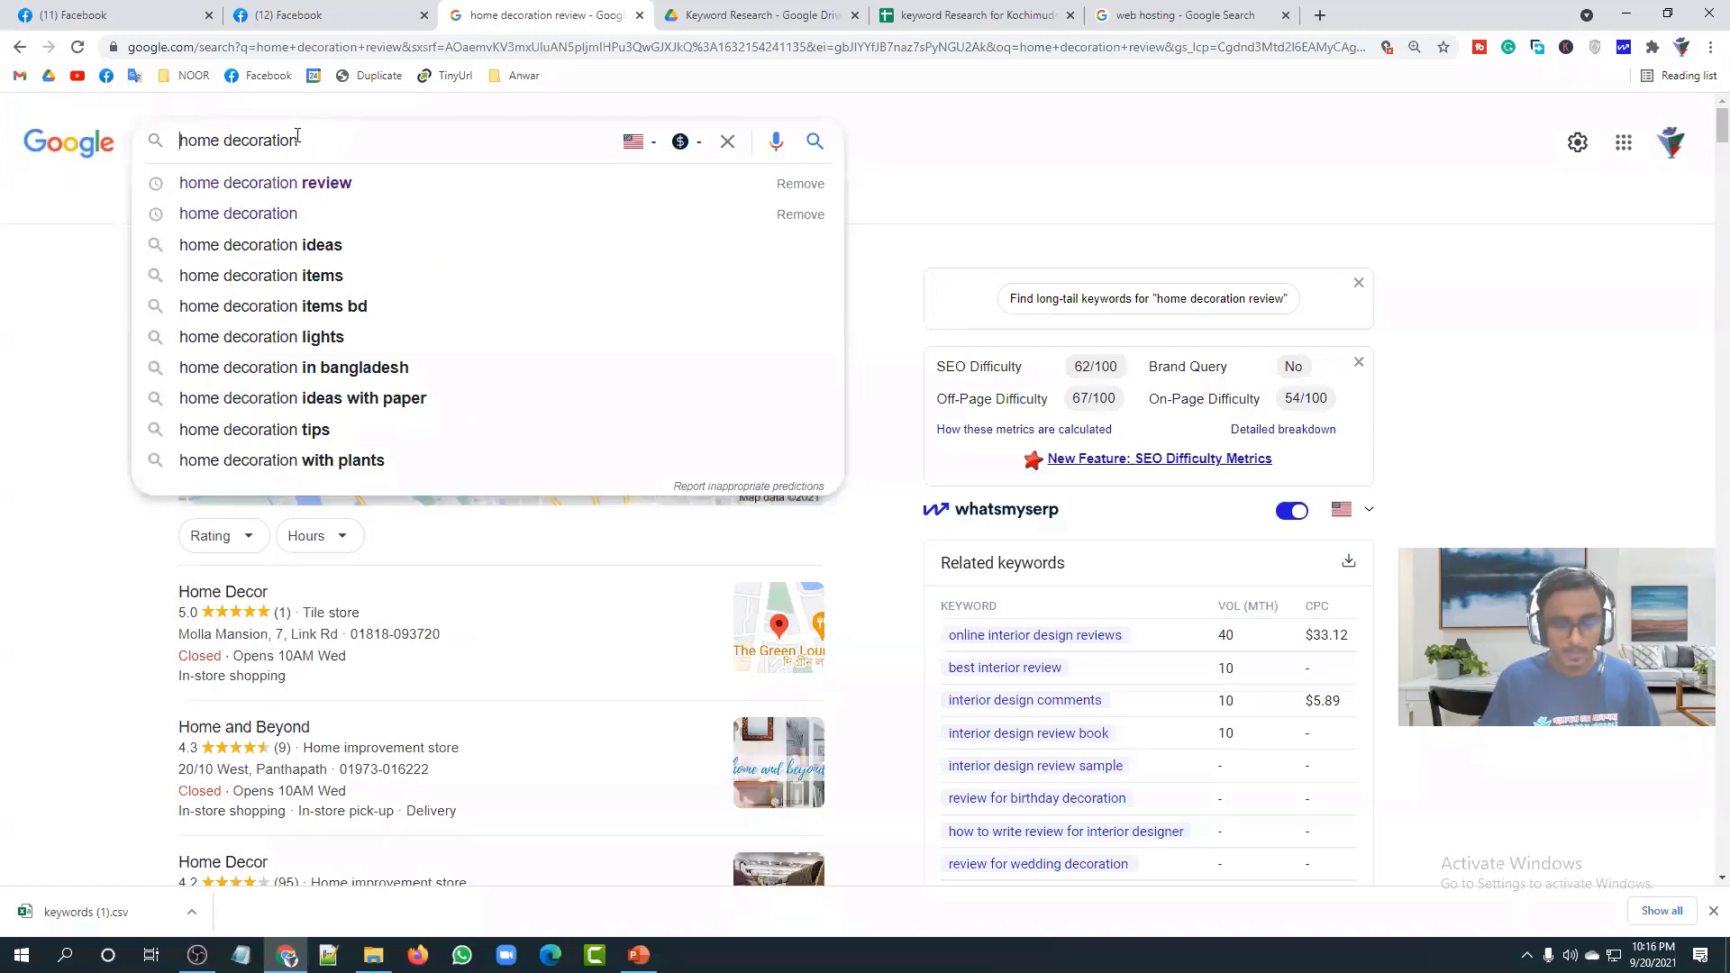
pyautogui.press('Home')
pyautogui.write('plann')
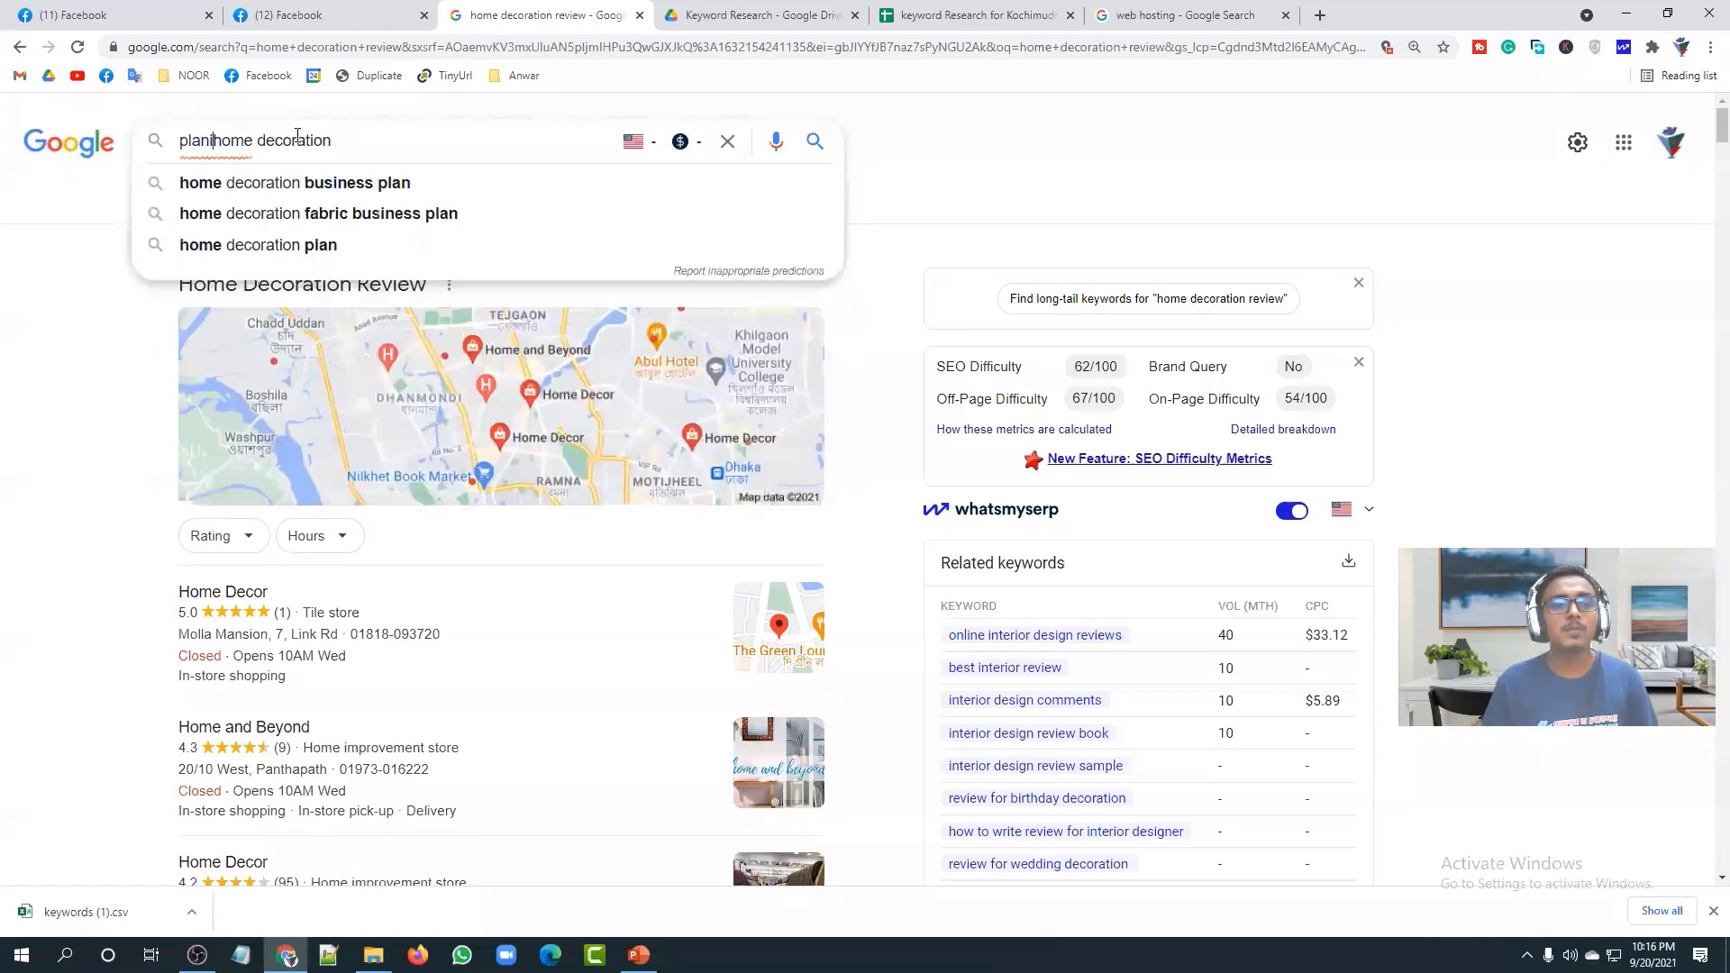
pyautogui.write('ing')
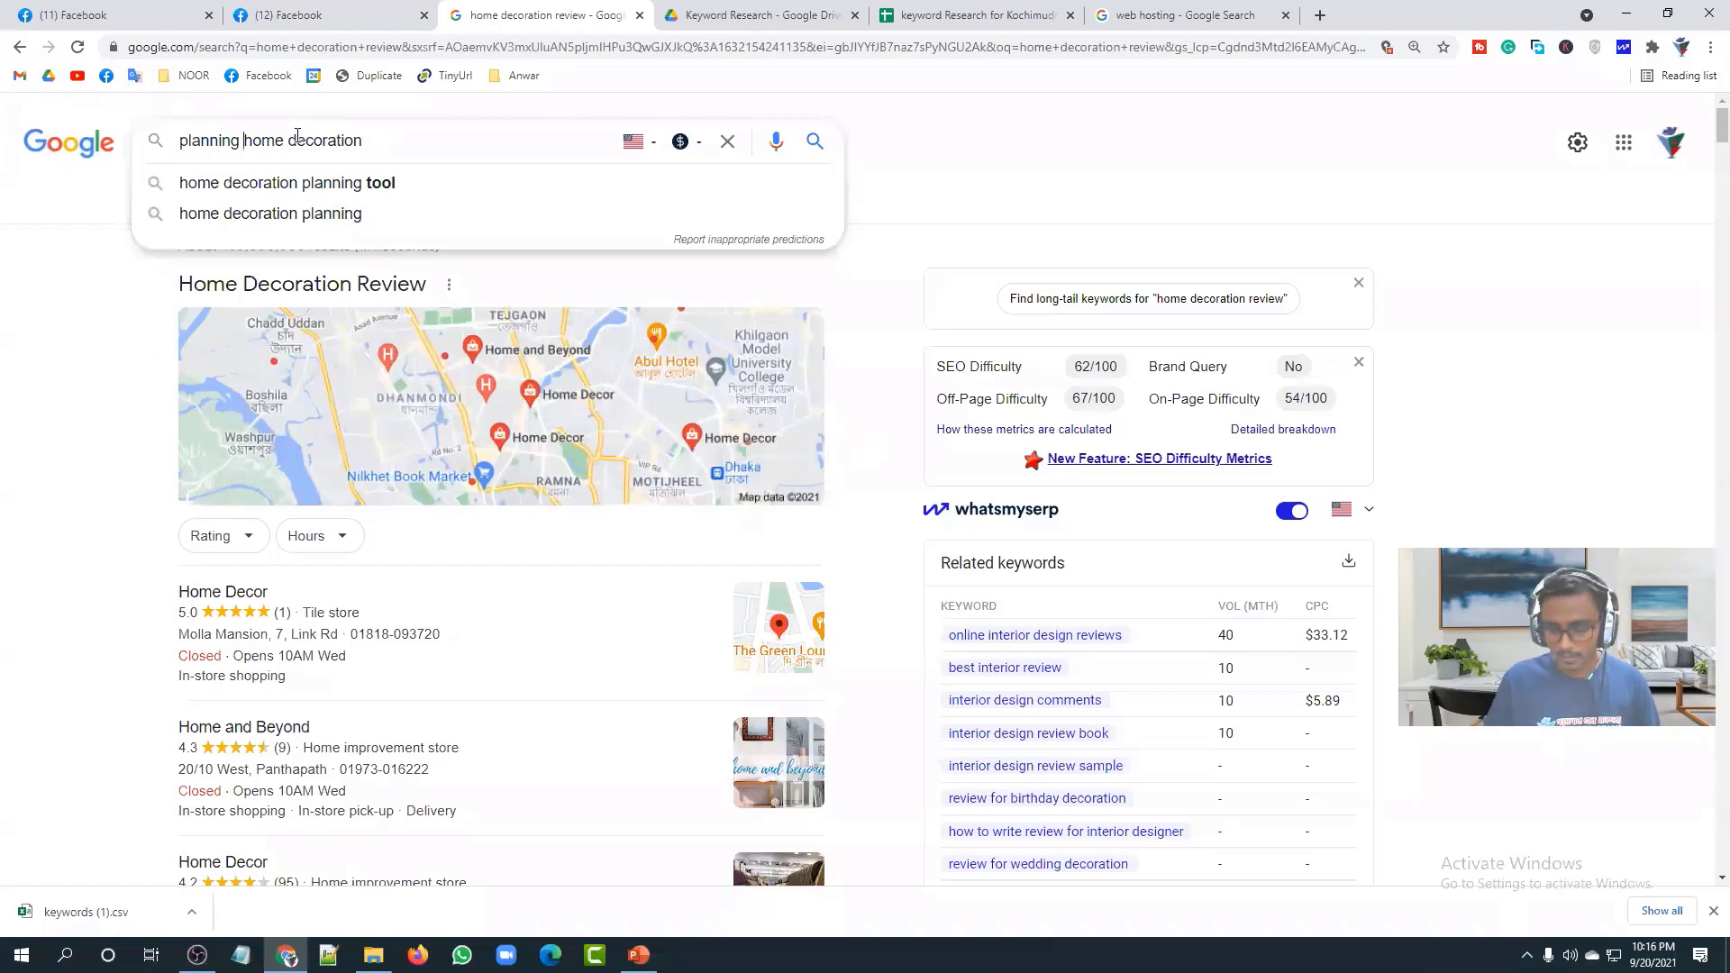
pyautogui.press('Return')
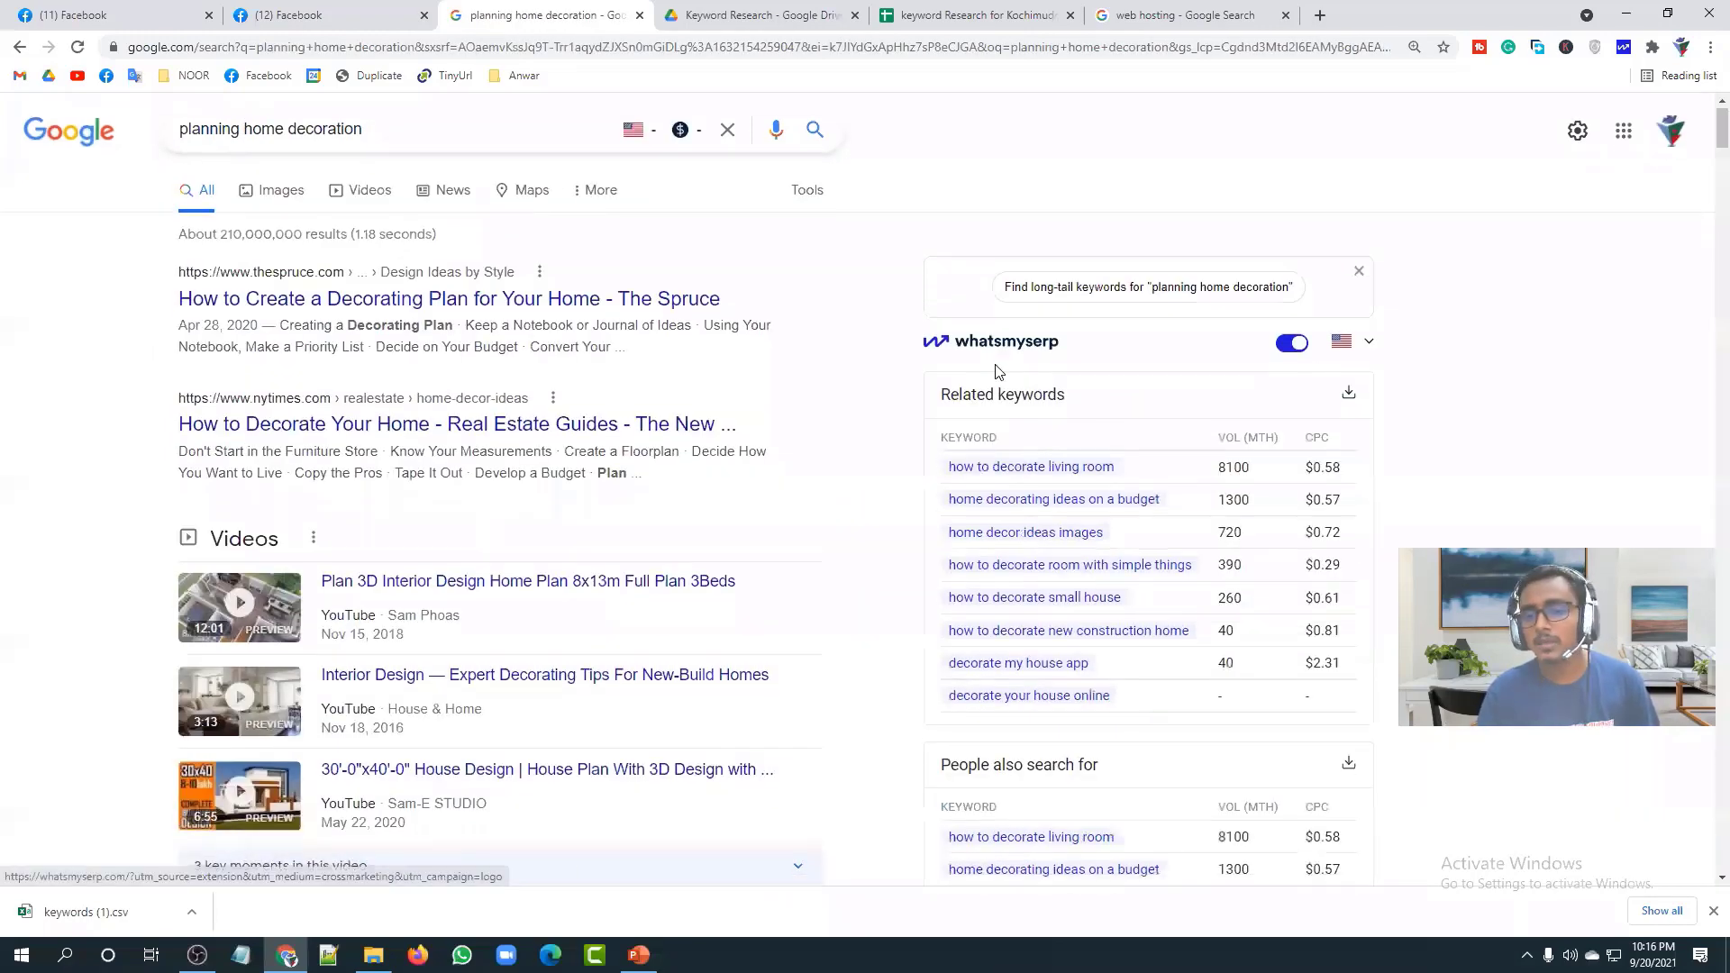
pyautogui.scroll(-3, 946, 414)
pyautogui.scroll(-2, 966, 410)
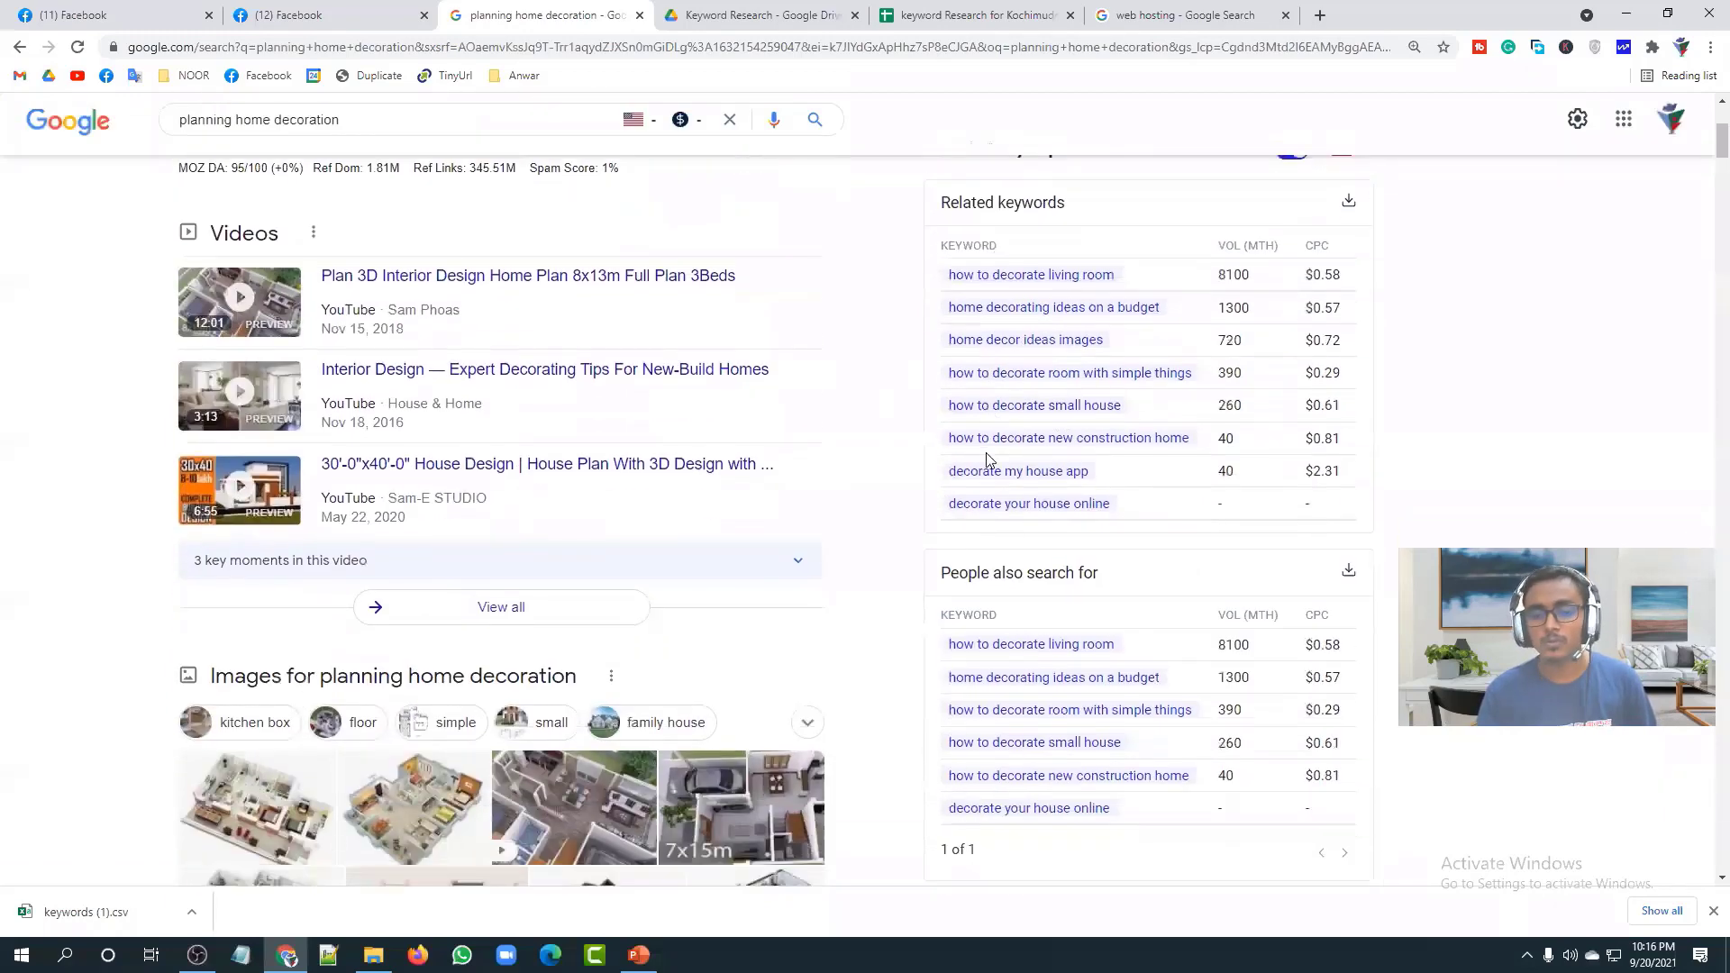
pyautogui.scroll(-3, 965, 410)
pyautogui.scroll(8, 942, 360)
# Step: Change the Google search to "home decoration plan" and examine the related keywords with their volume and CPC
pyautogui.click(244, 139)
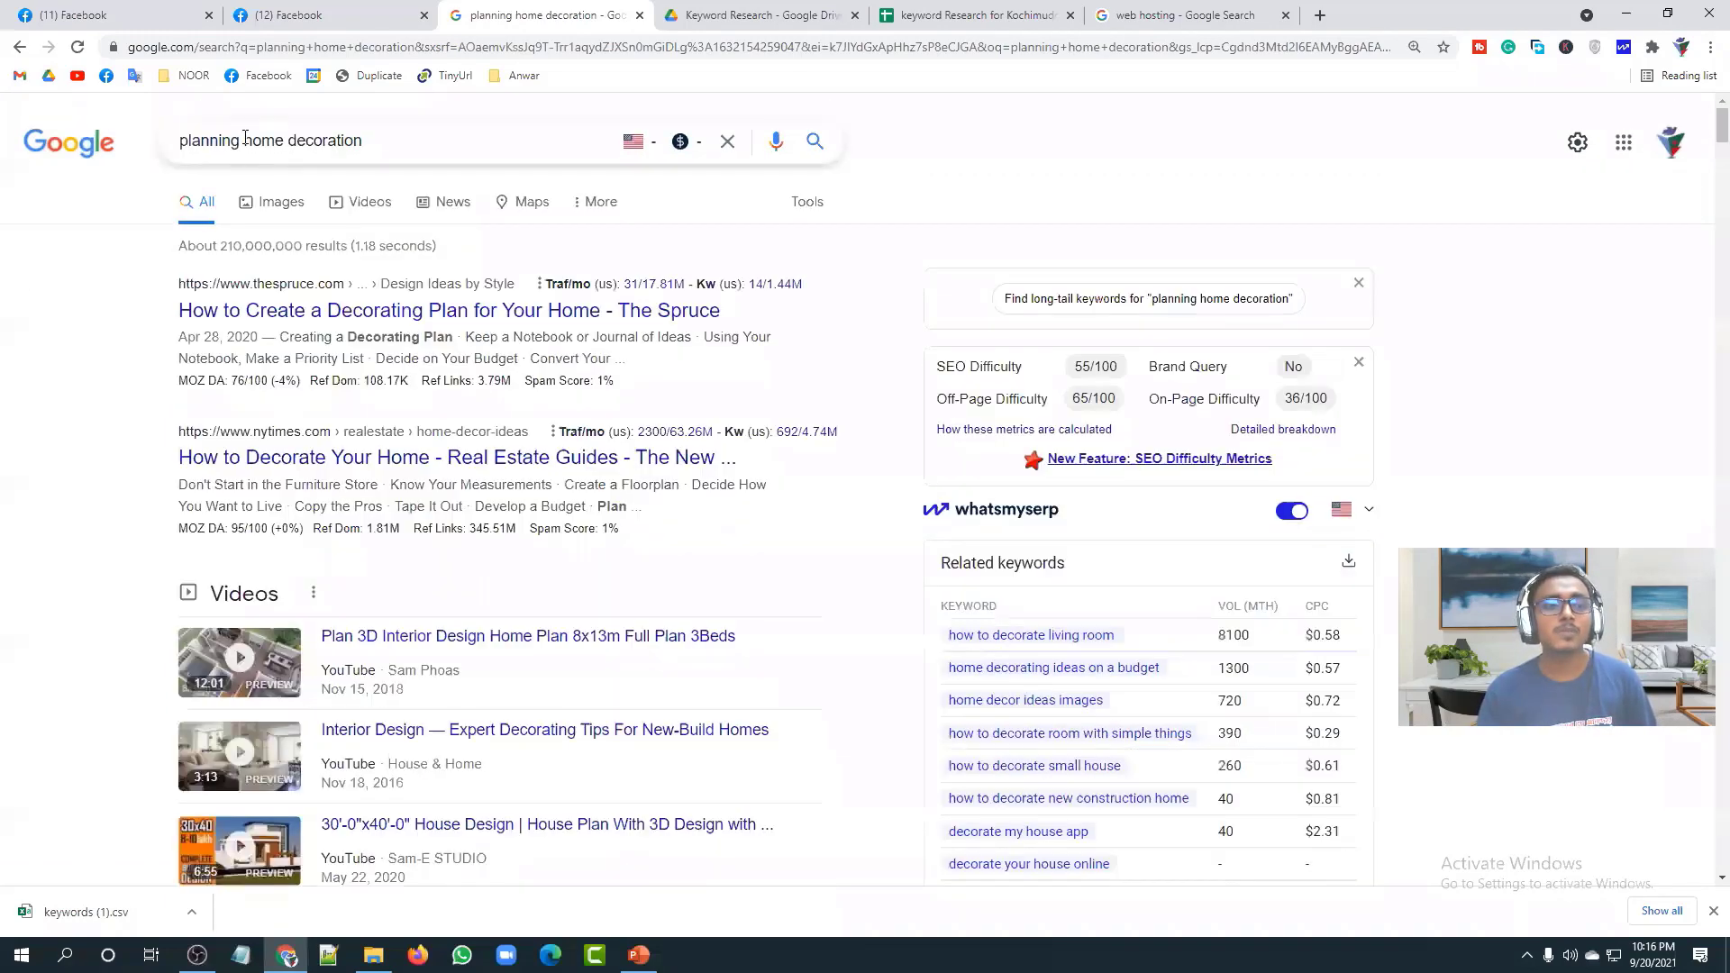
pyautogui.doubleClick(194, 137)
pyautogui.write('pa')
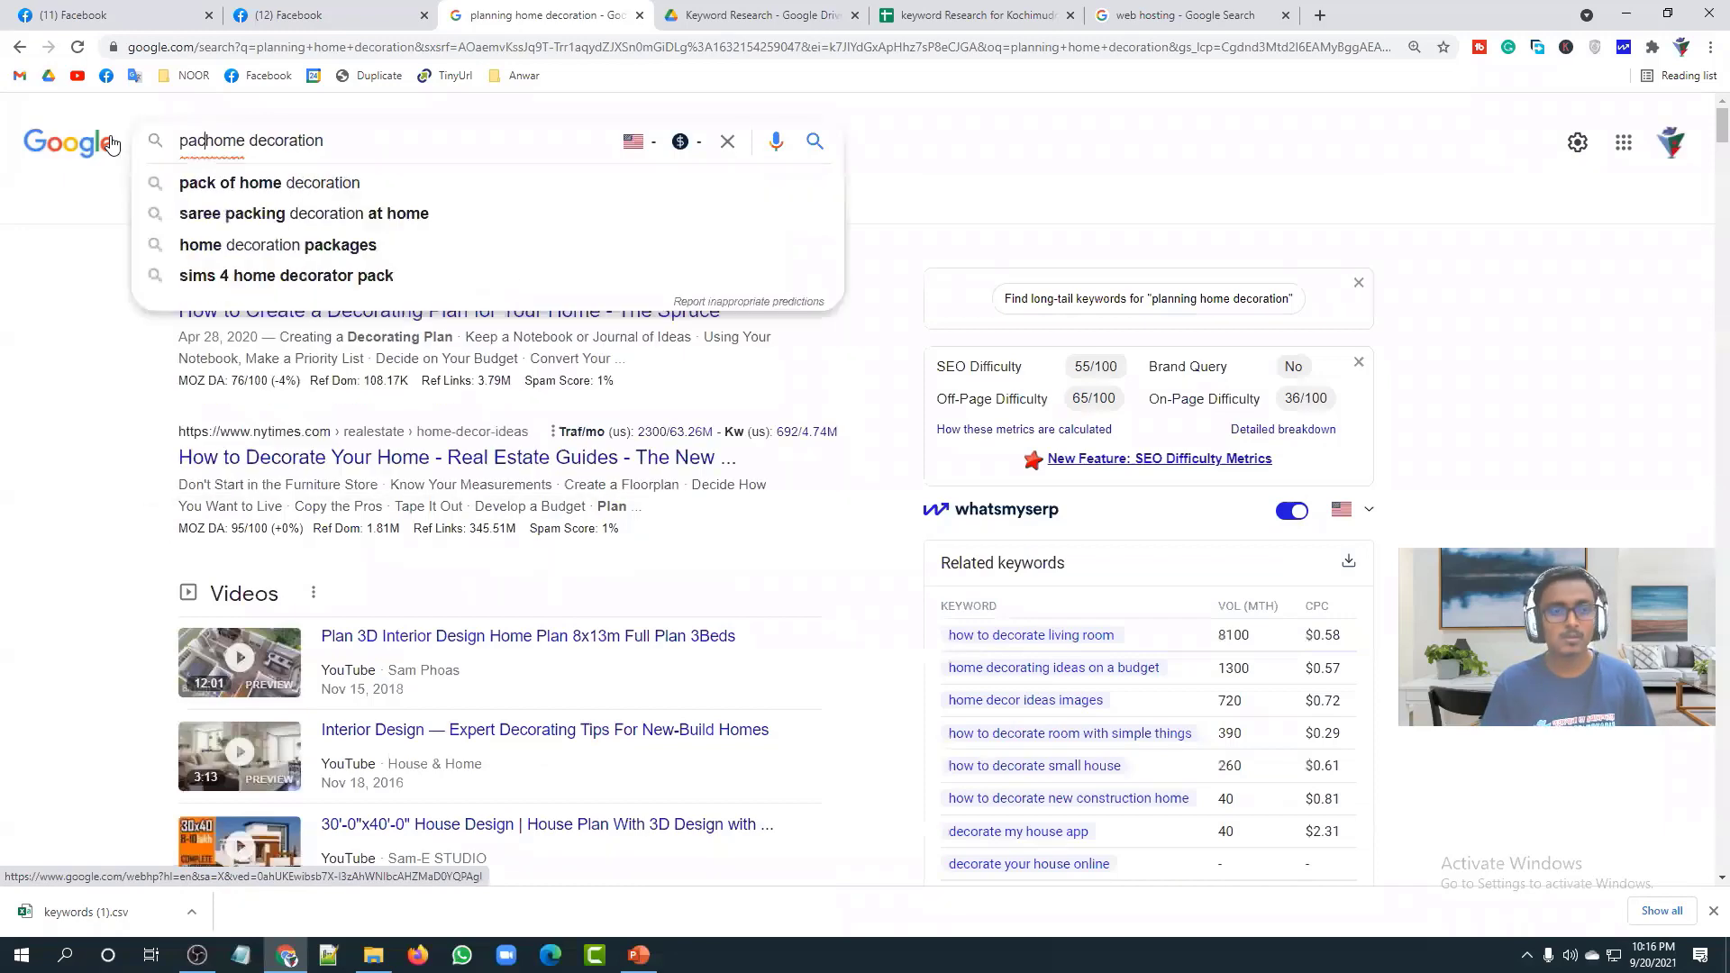
pyautogui.press('BackSpace')
pyautogui.press('BackSpace')
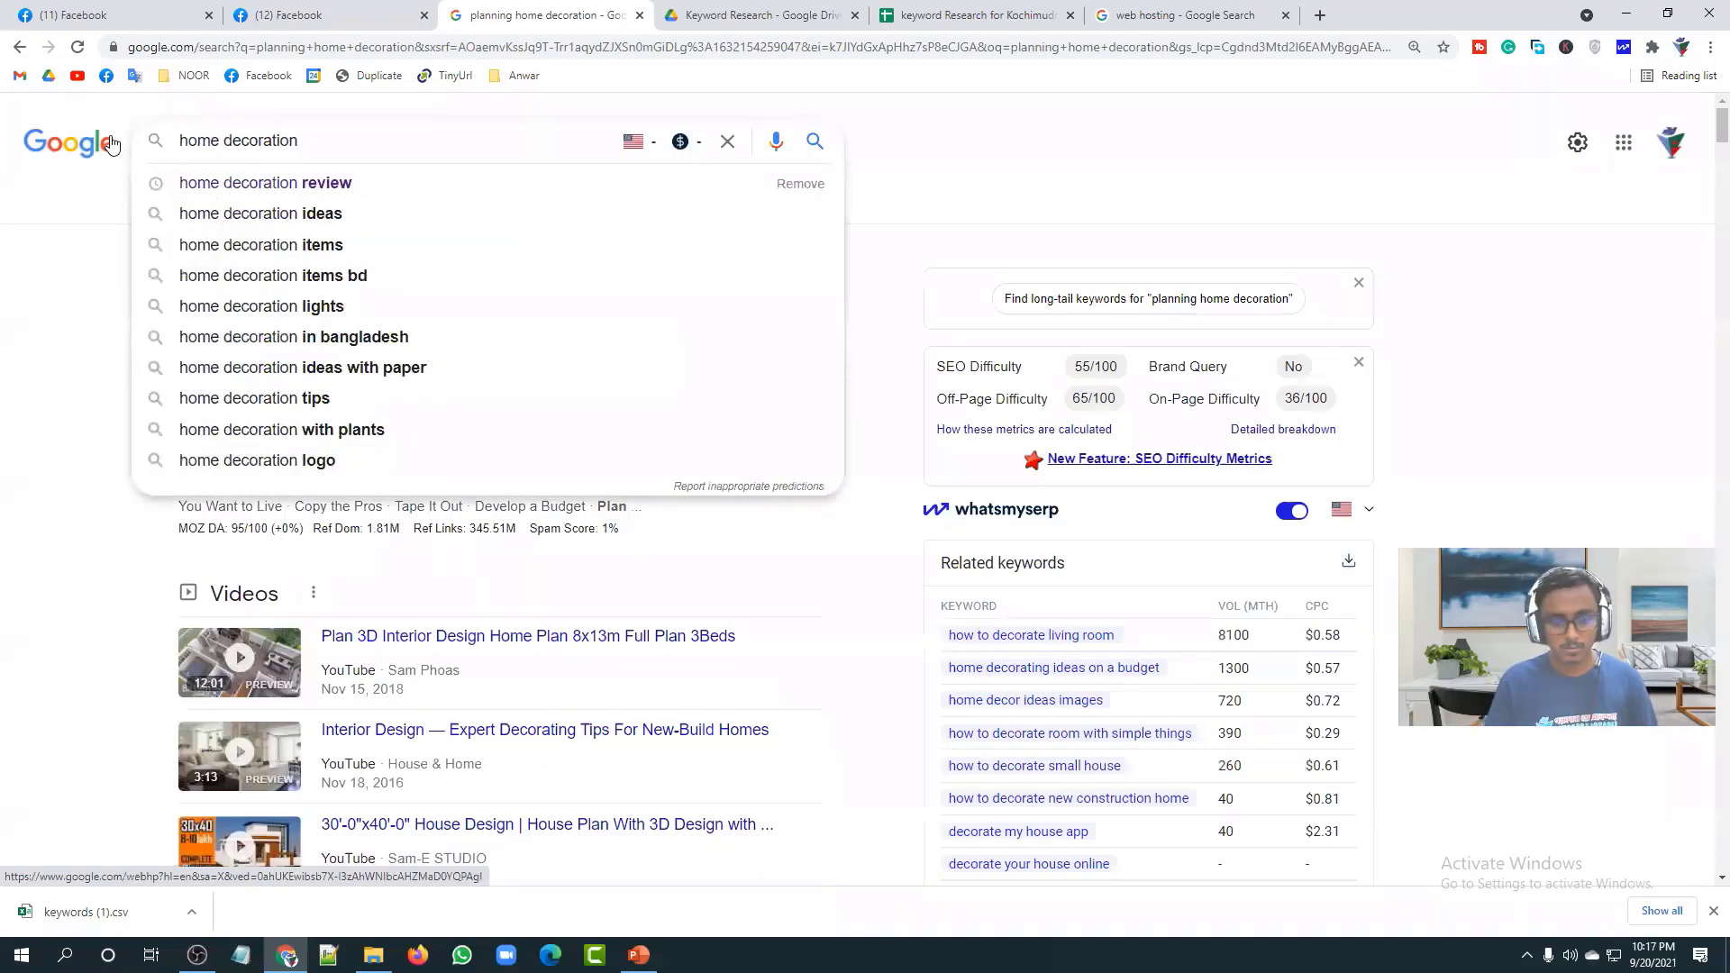
pyautogui.write('plan')
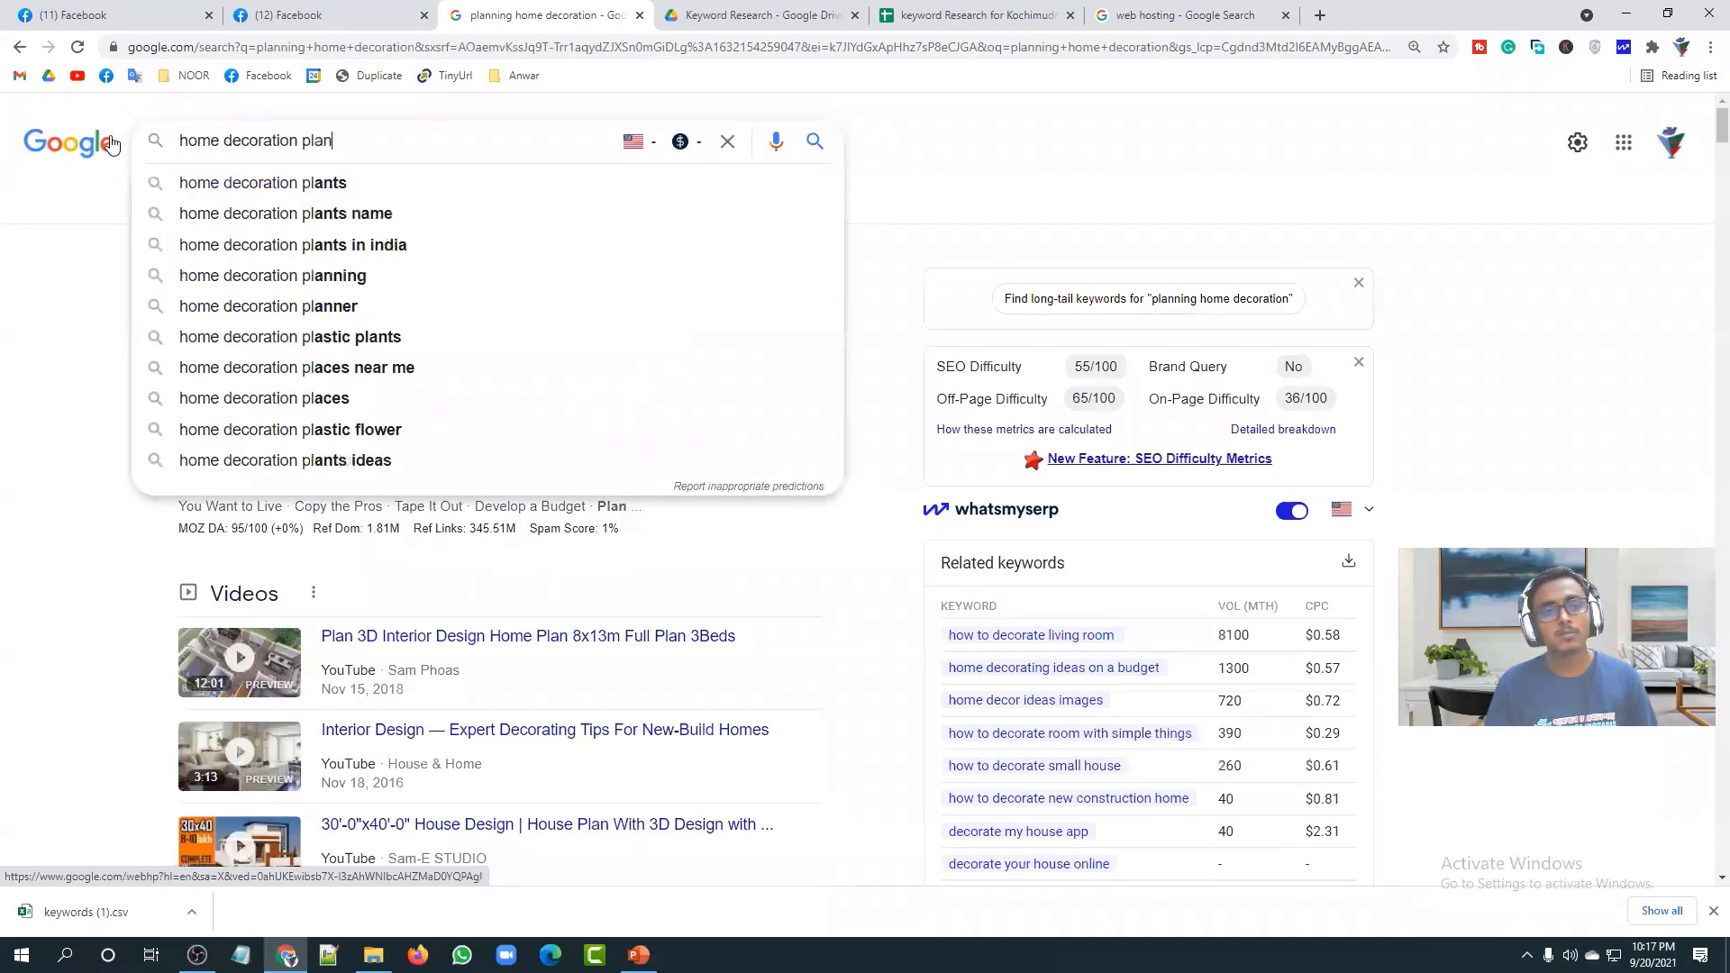
pyautogui.press('Return')
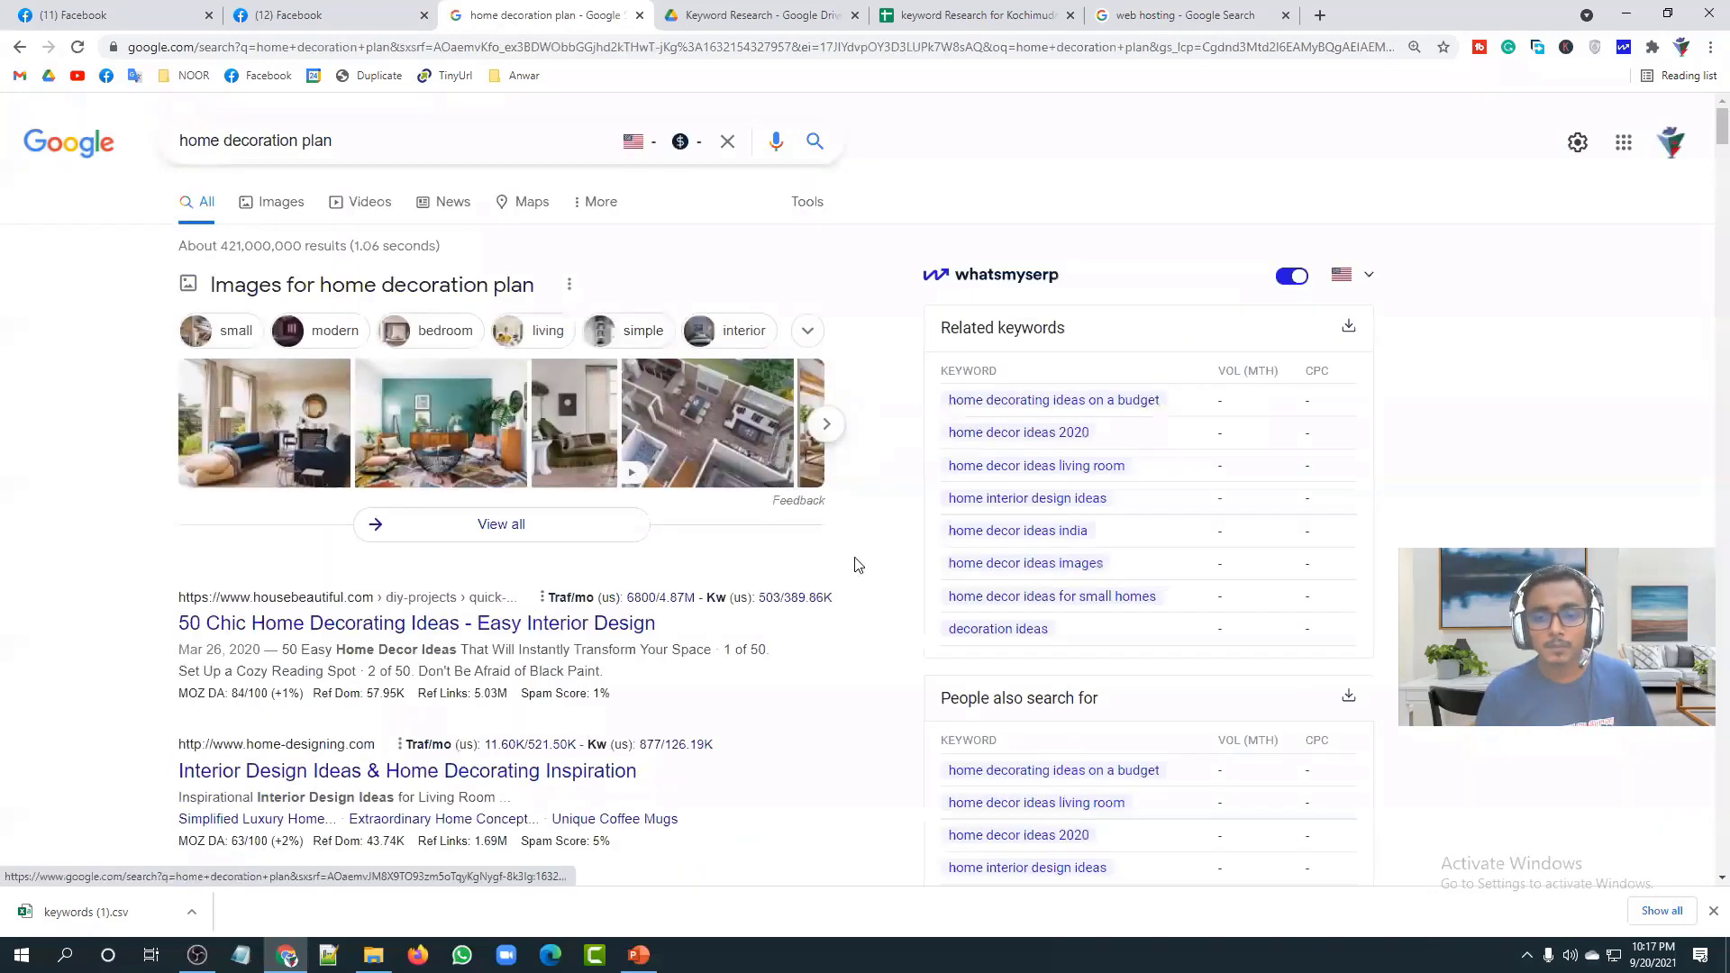
pyautogui.scroll(-4, 1107, 501)
pyautogui.scroll(4, 833, 382)
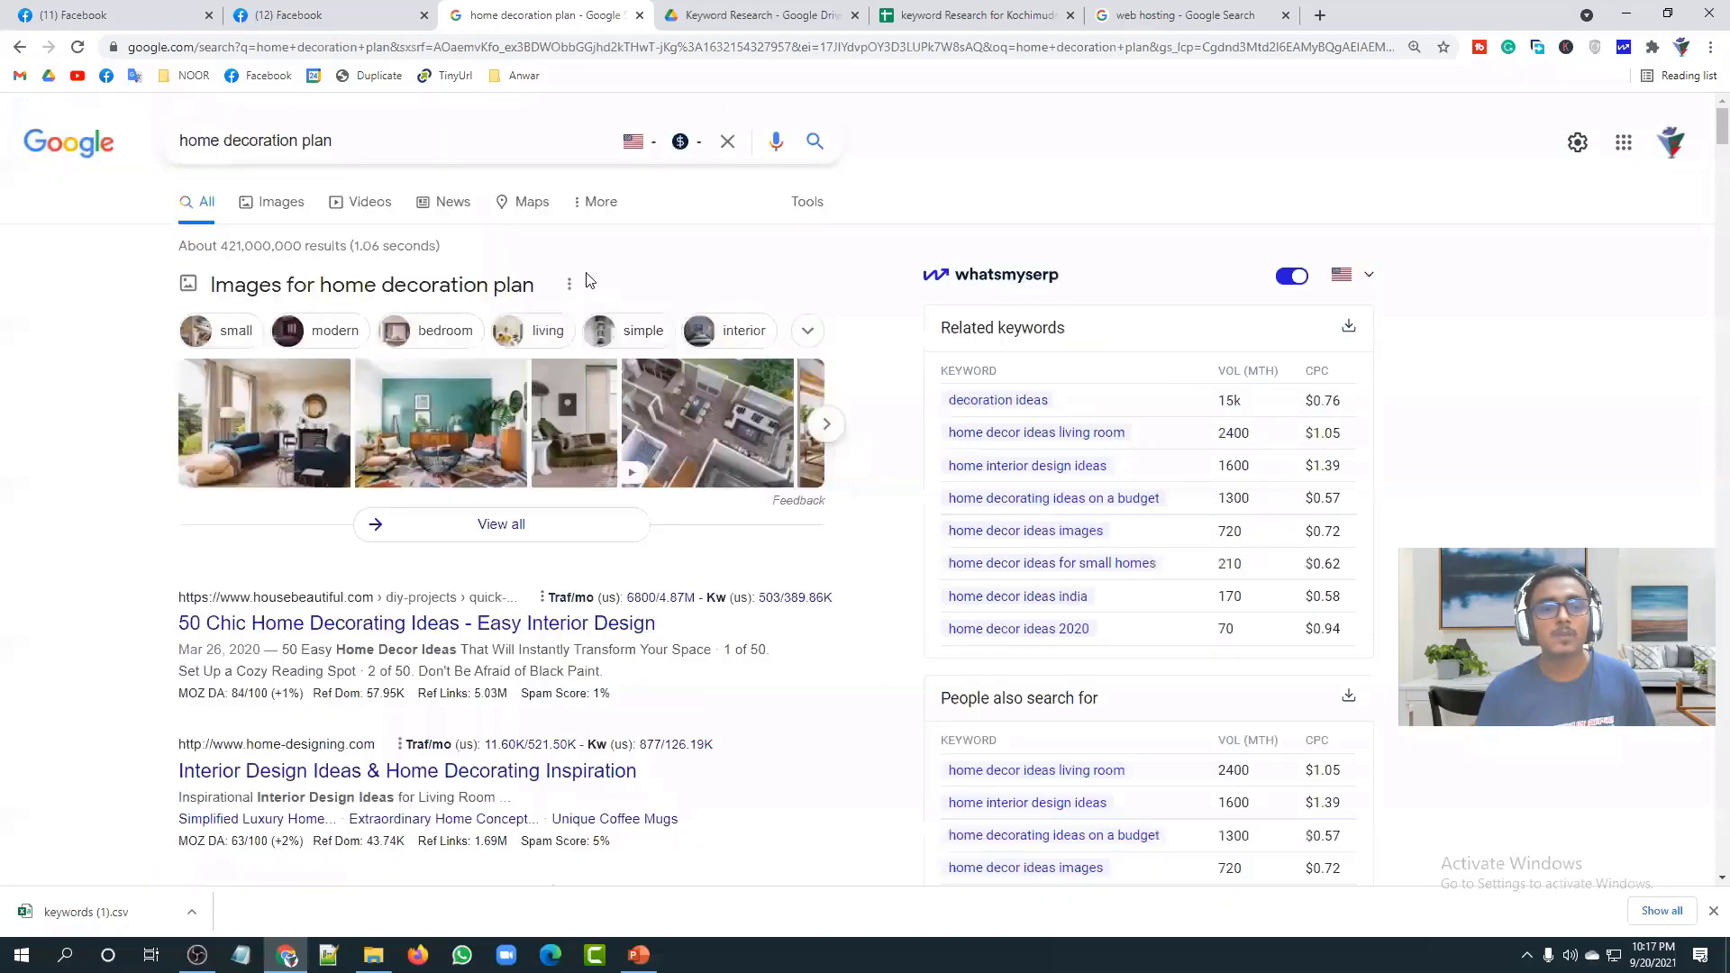
# Step: Replace "plan" in the query and search Google for the suggested "home decoration packages"
pyautogui.click(406, 132)
pyautogui.press('BackSpace')
pyautogui.press('BackSpace')
pyautogui.press('BackSpace')
pyautogui.press('BackSpace')
pyautogui.press('BackSpace')
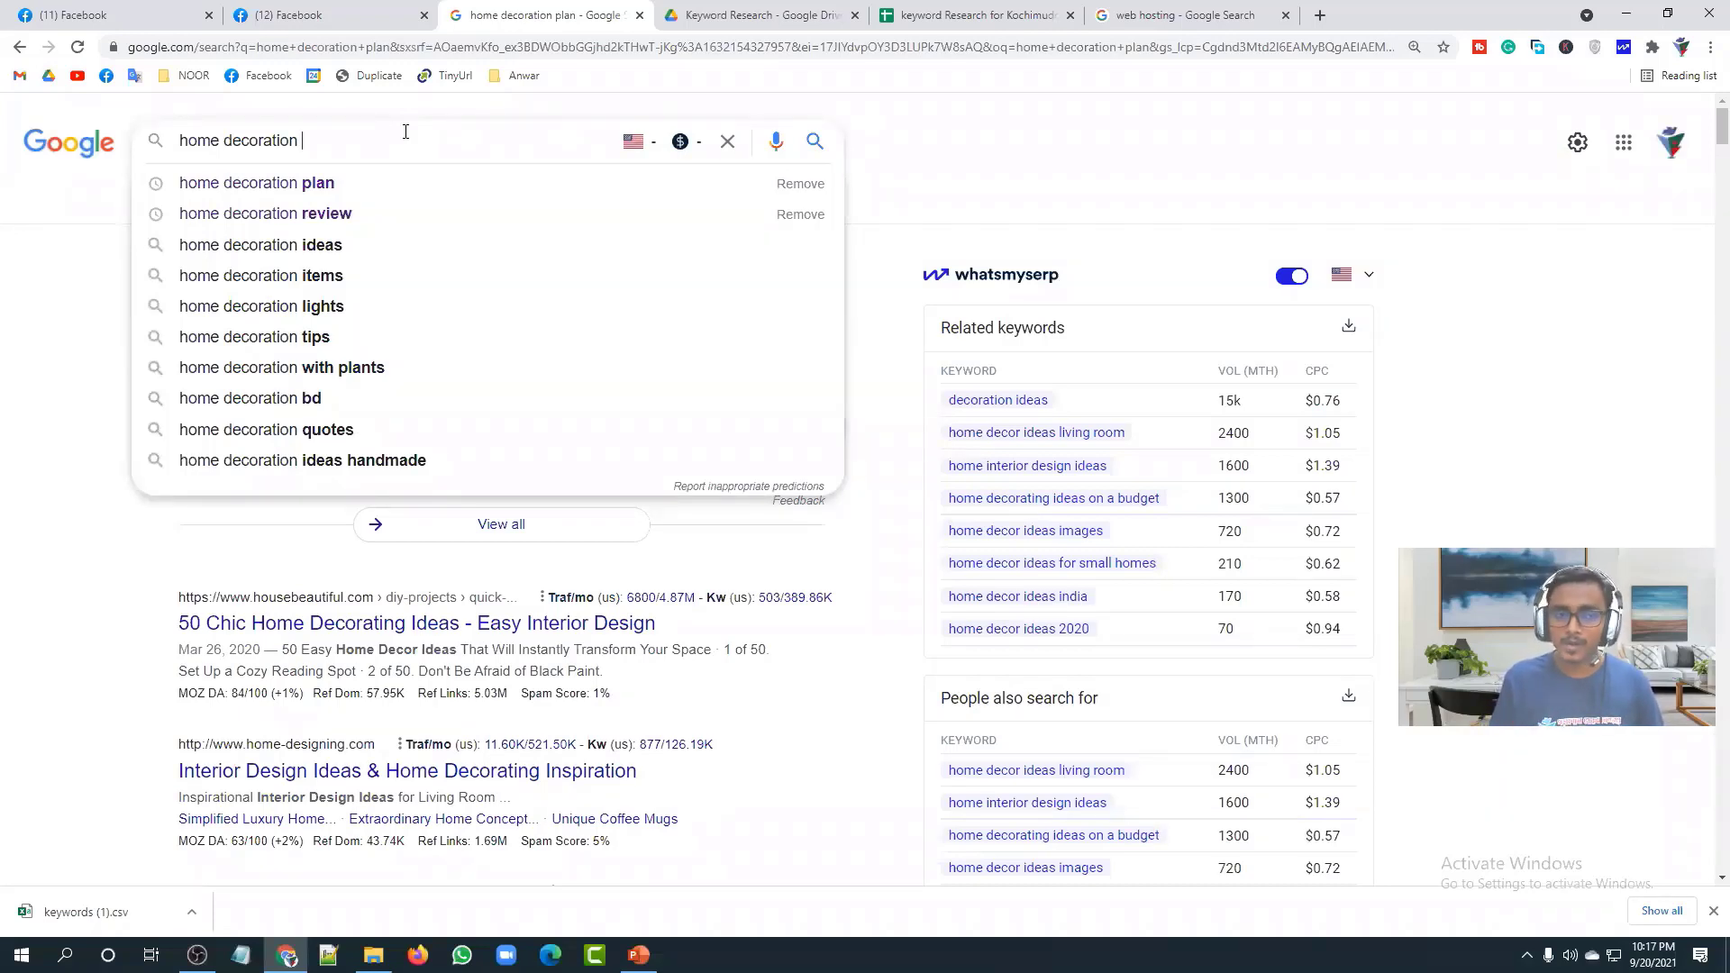
pyautogui.write('packag')
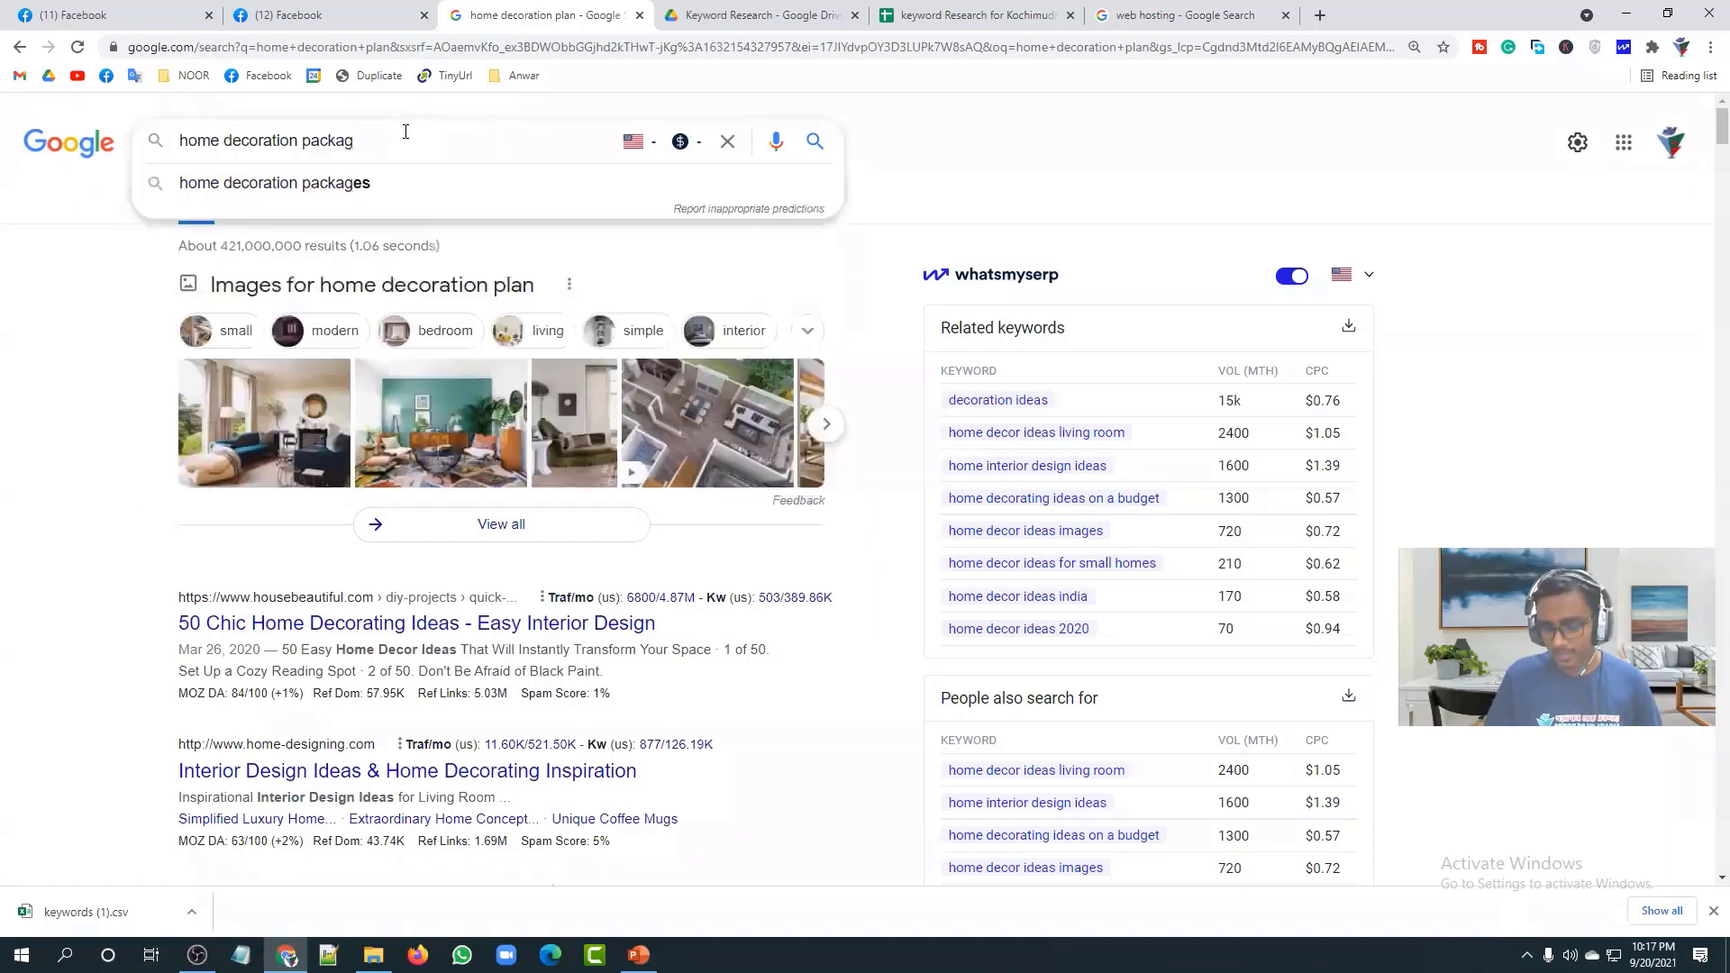
pyautogui.press('Down')
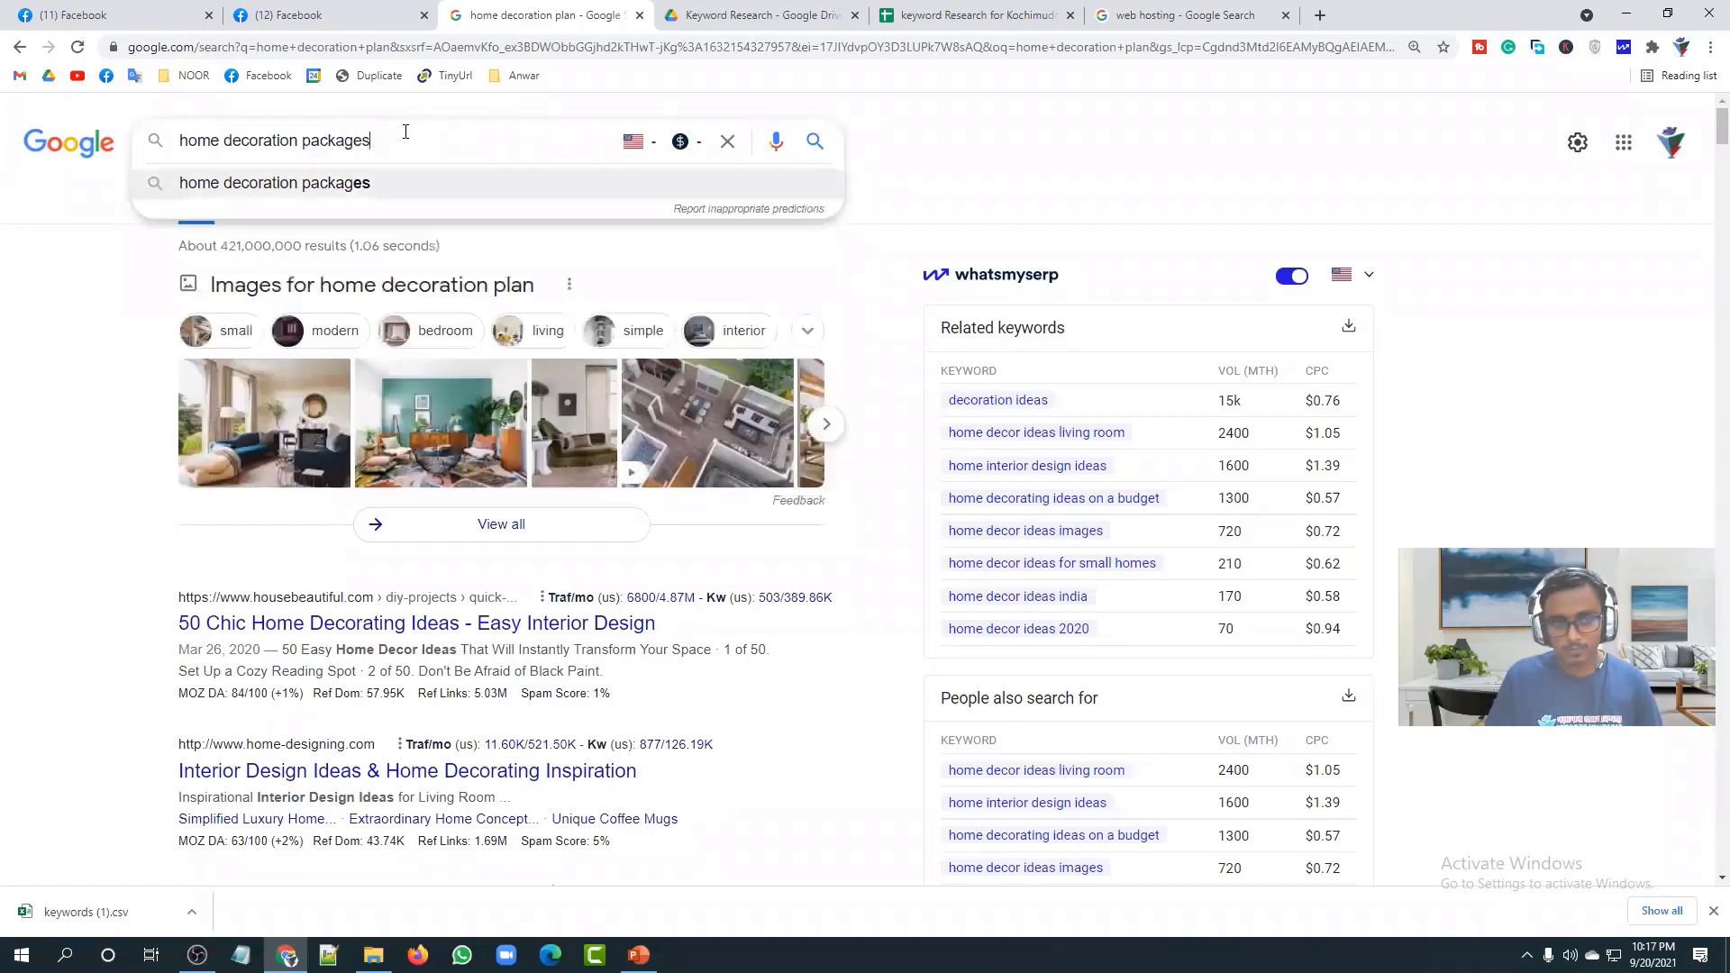
pyautogui.press('Return')
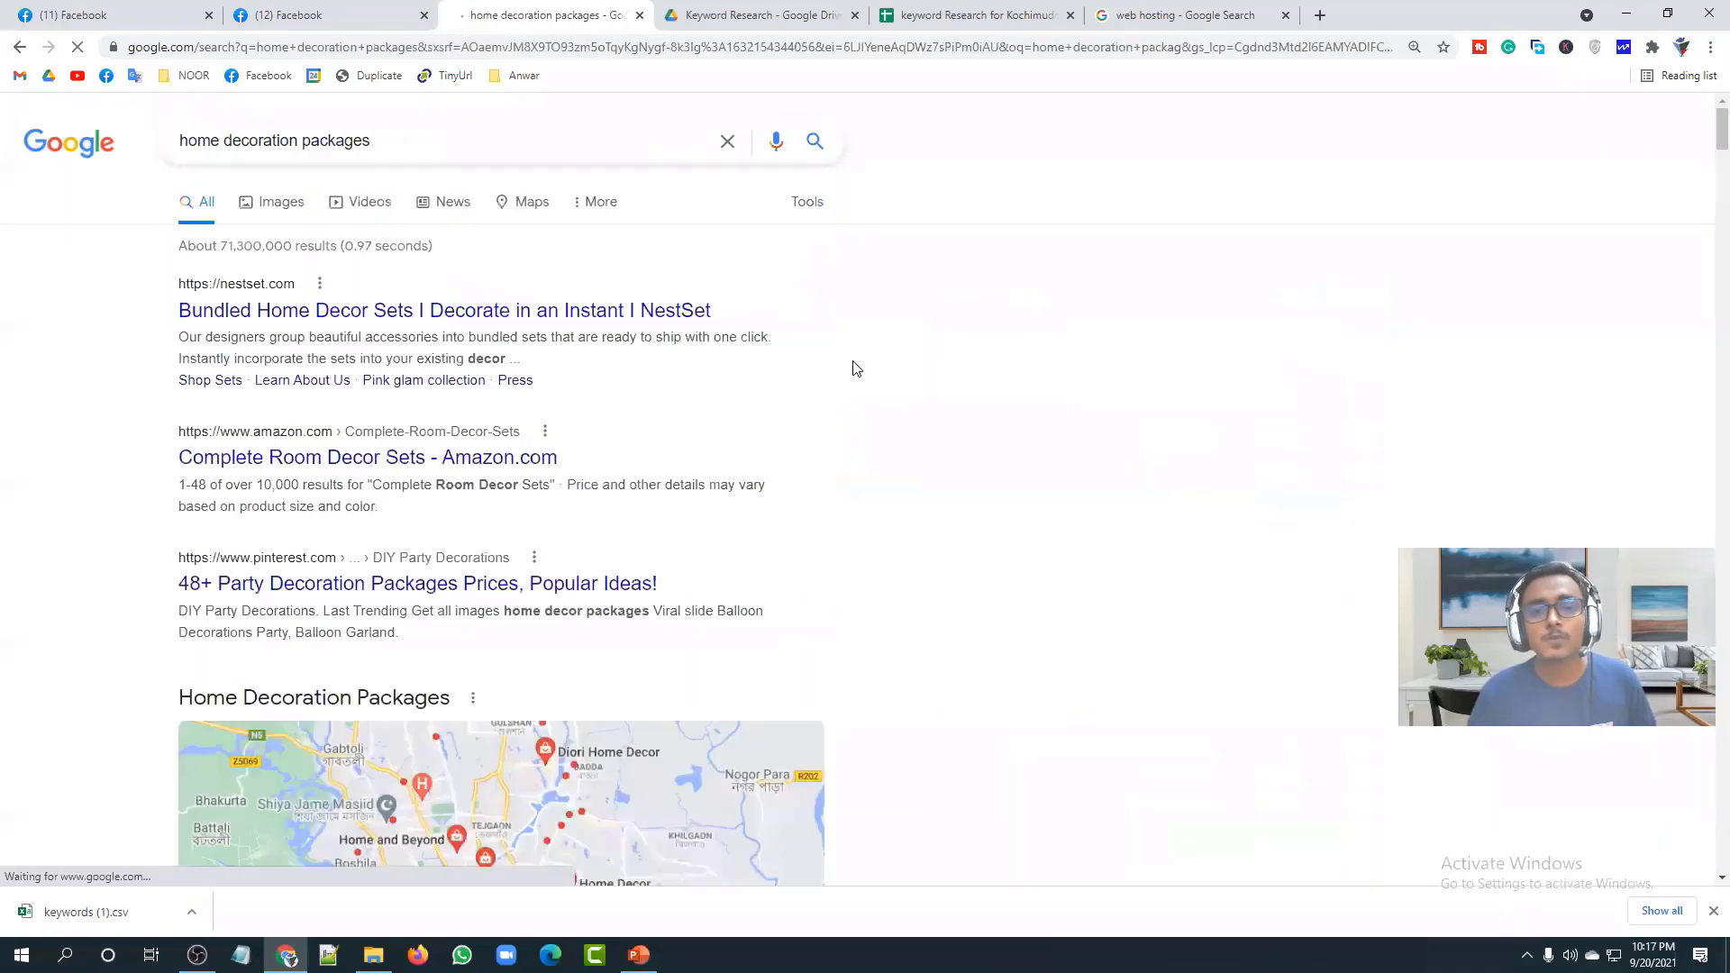
# Step: Examine the related keywords, people-also-search-for lists and SEO difficulty metrics for "home decoration packages"
pyautogui.scroll(-10, 916, 378)
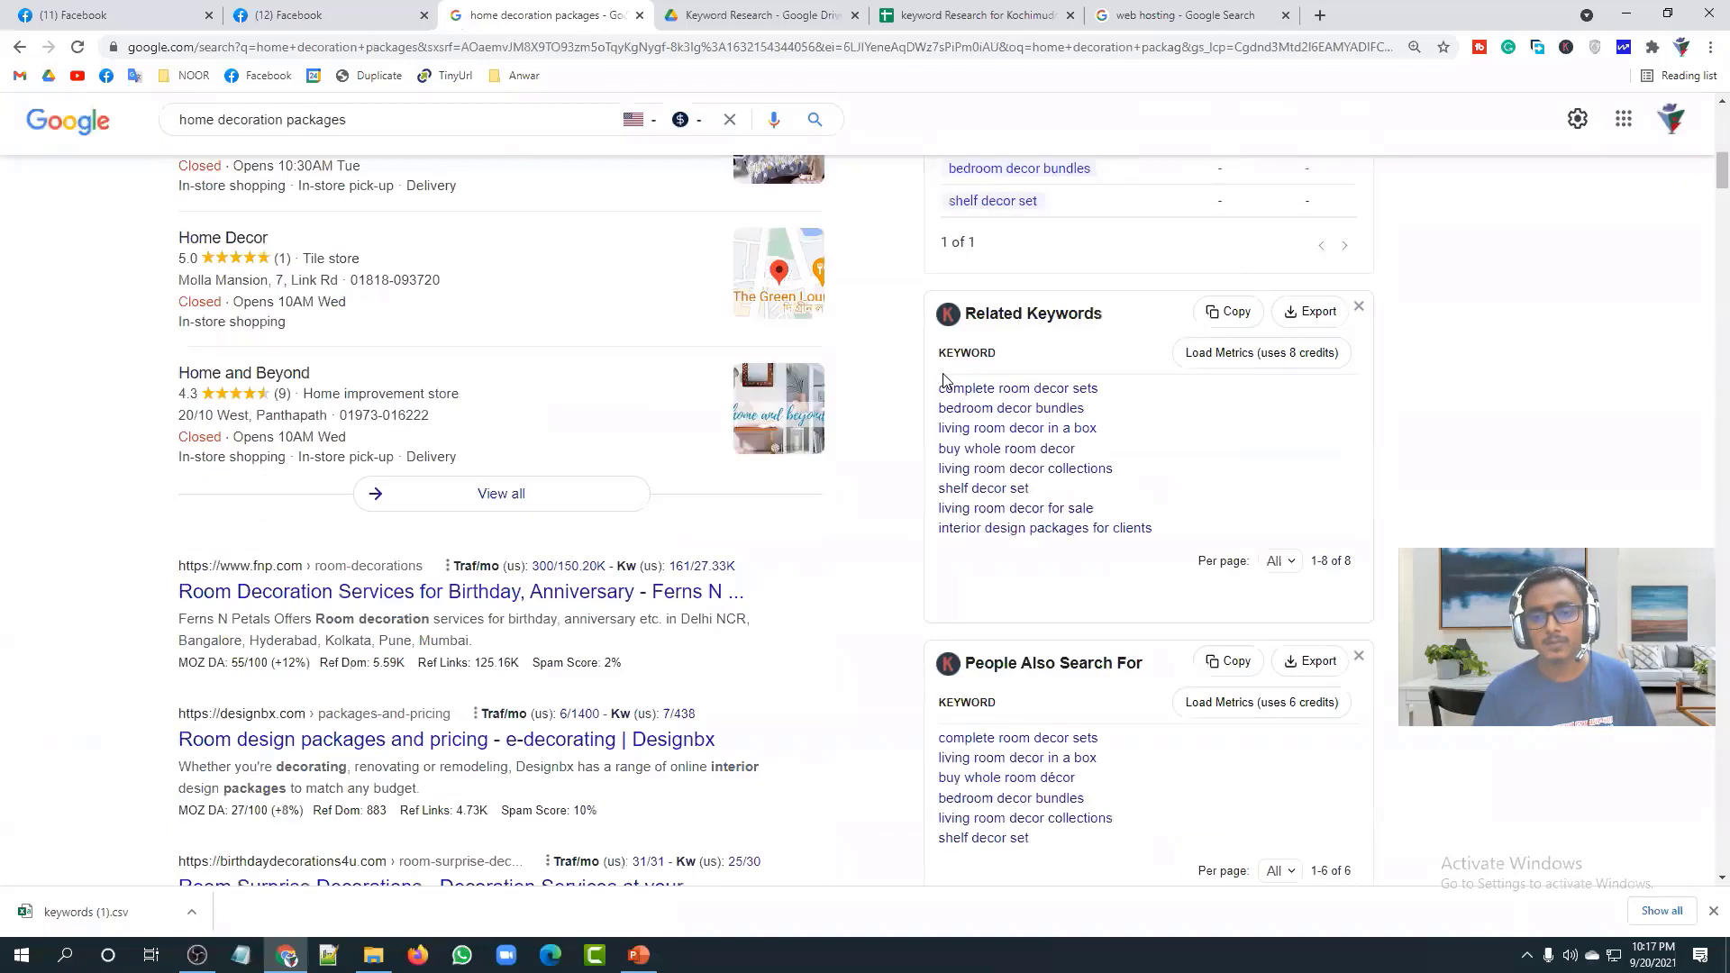
pyautogui.scroll(7, 941, 405)
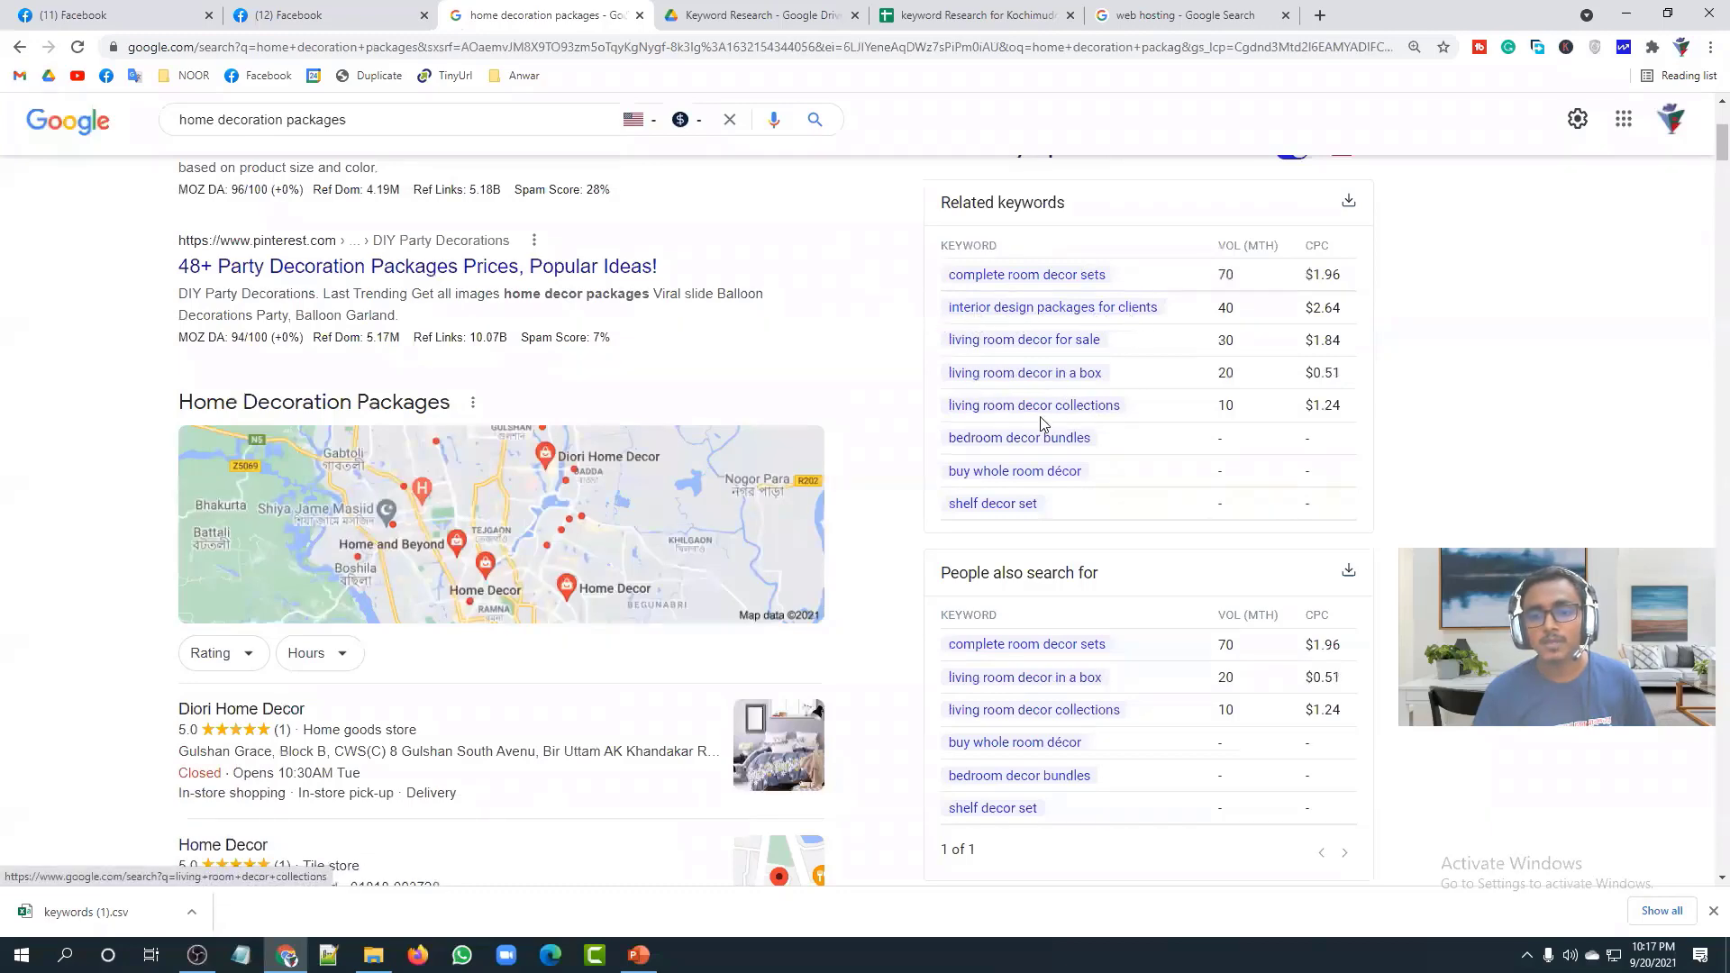
pyautogui.scroll(2, 1108, 415)
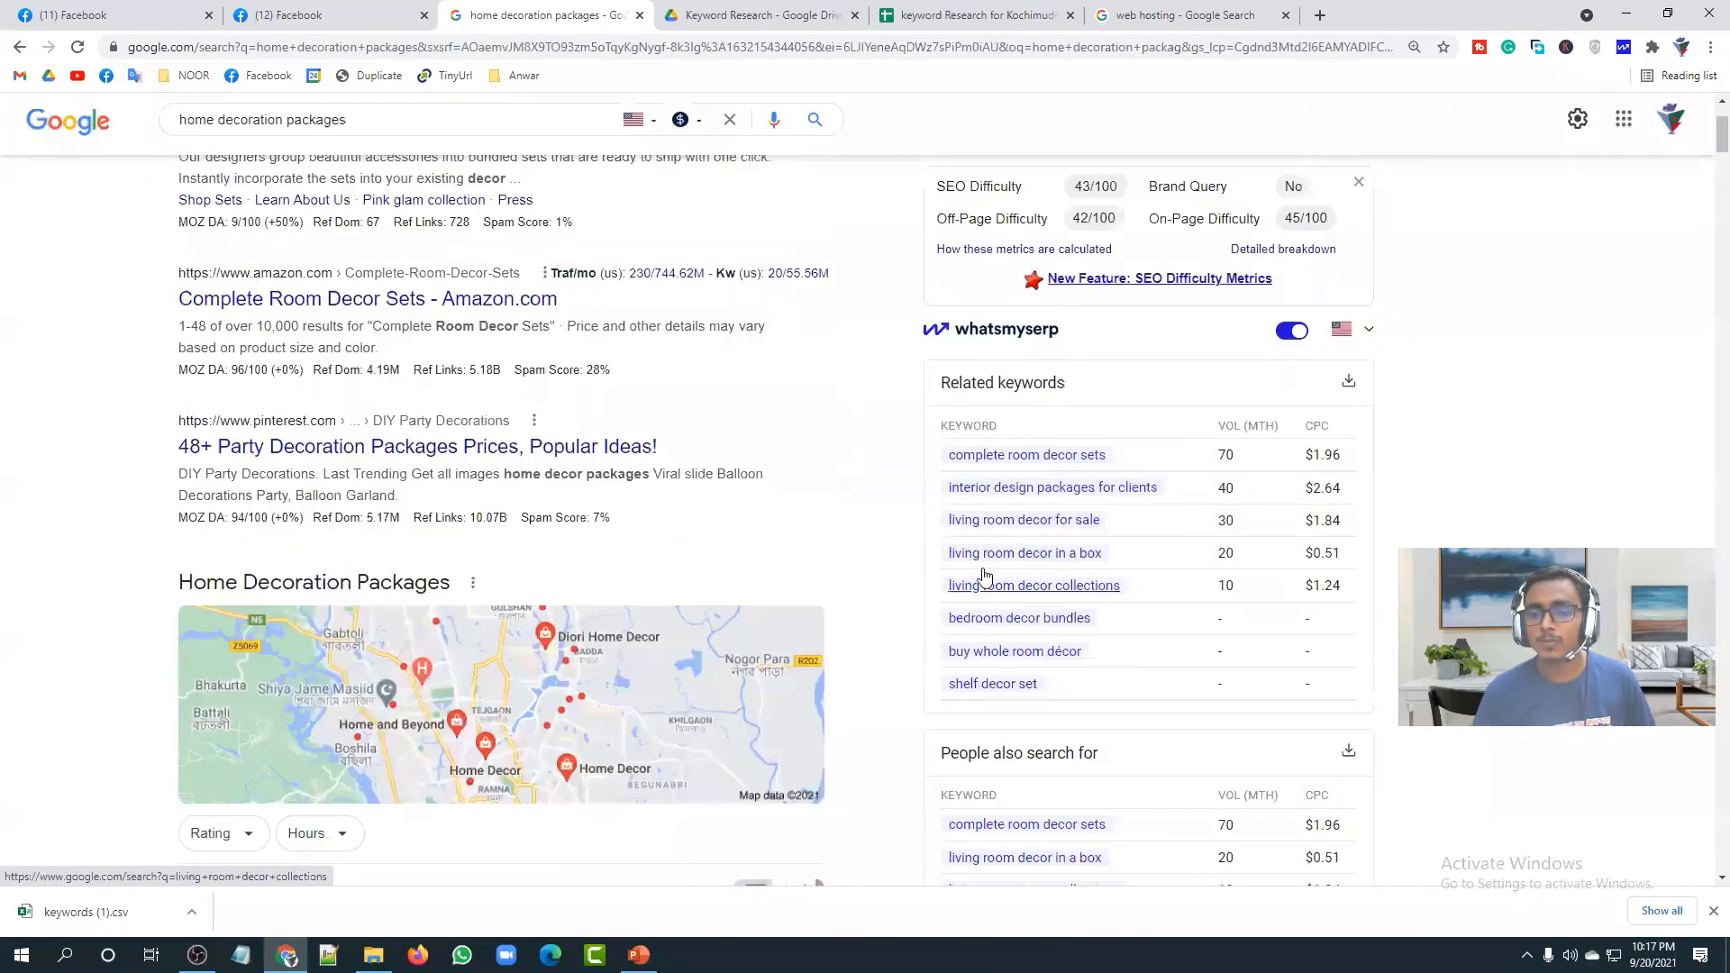
pyautogui.scroll(-4, 1098, 560)
pyautogui.scroll(-8, 1095, 563)
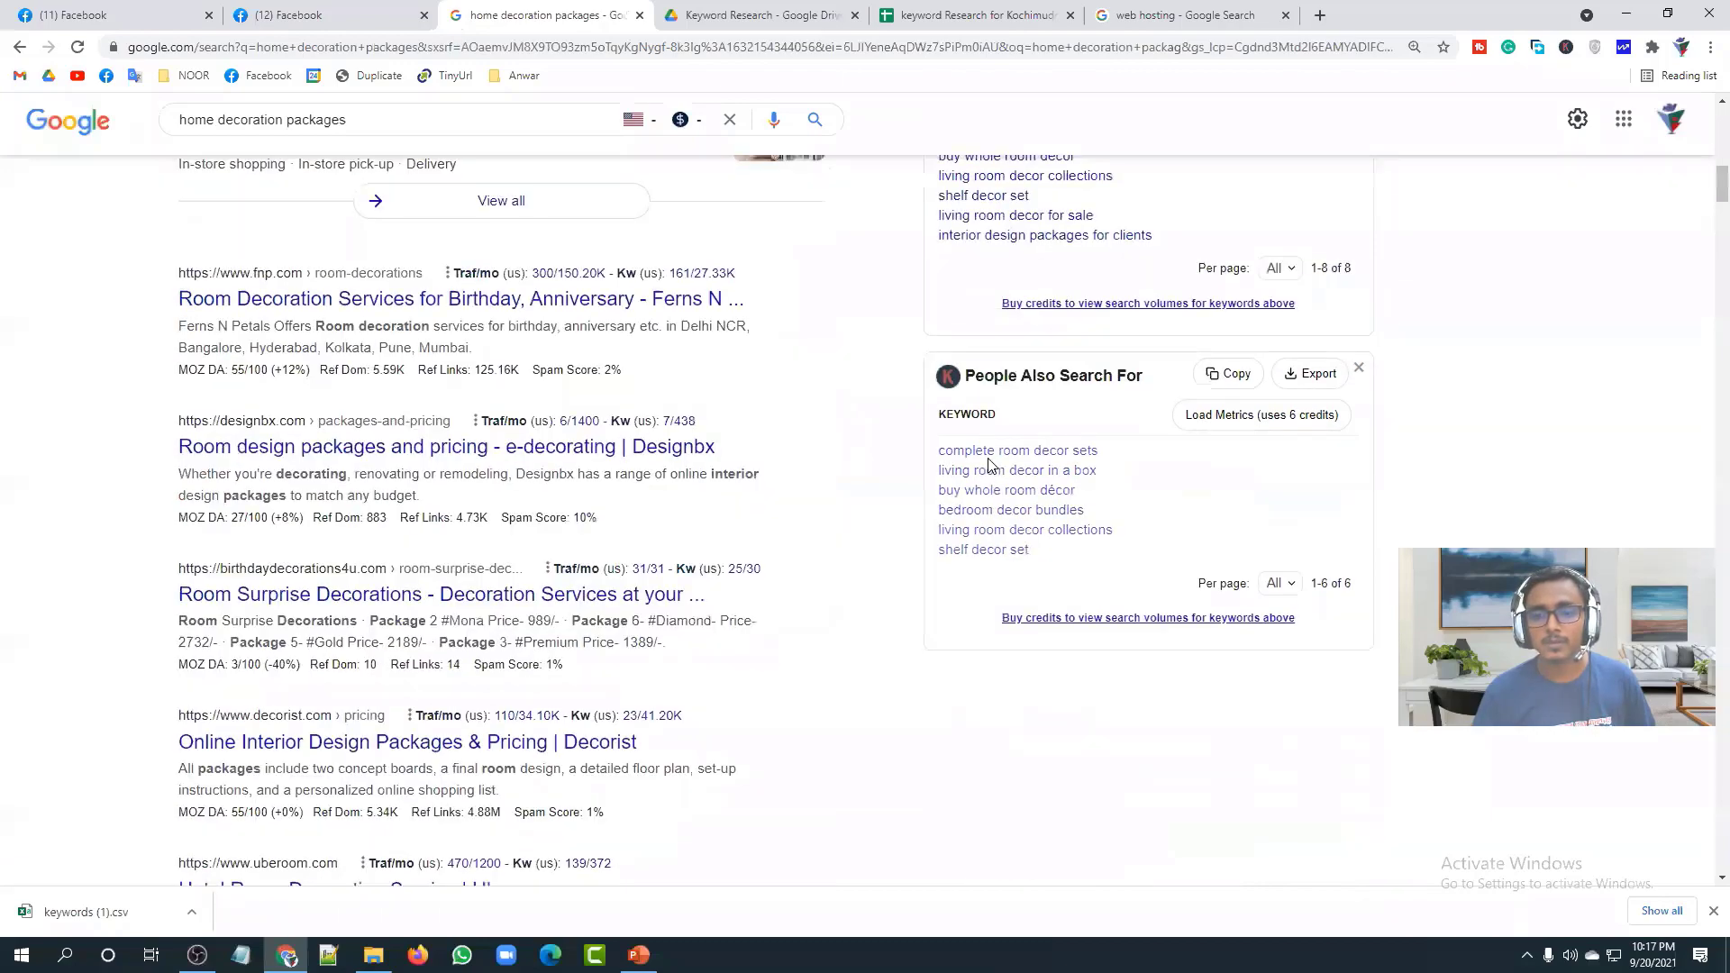
pyautogui.scroll(3, 1081, 550)
pyautogui.scroll(-6, 781, 612)
pyautogui.scroll(15, 782, 586)
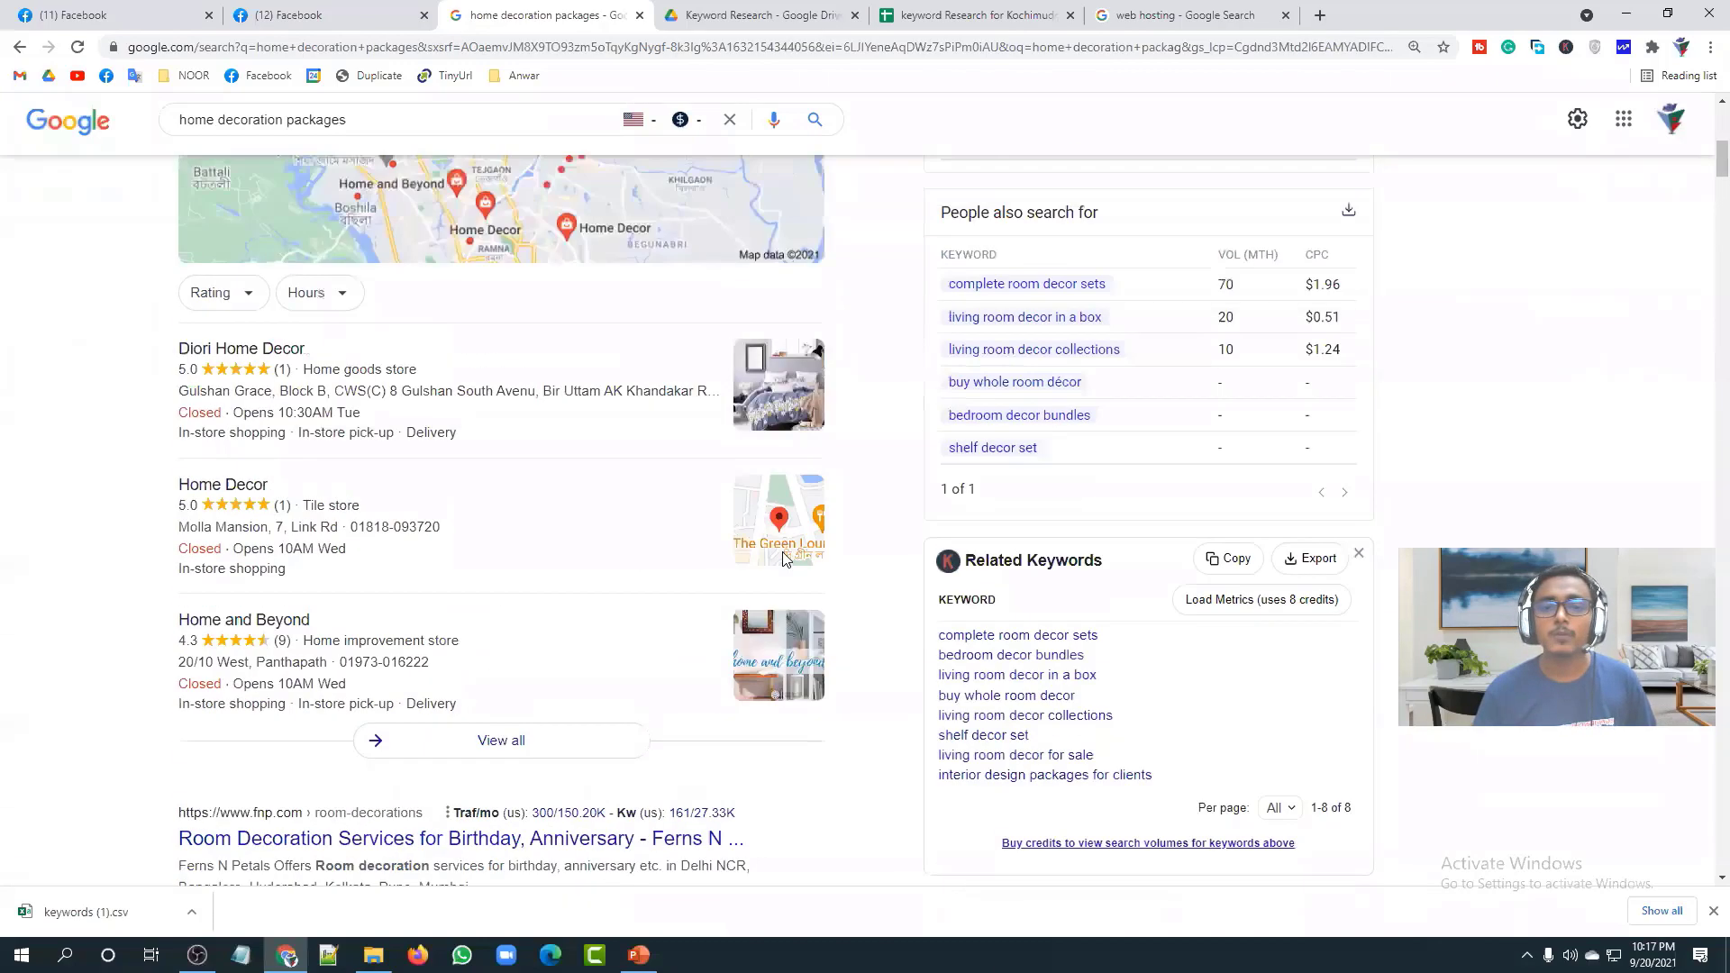
pyautogui.scroll(3, 782, 558)
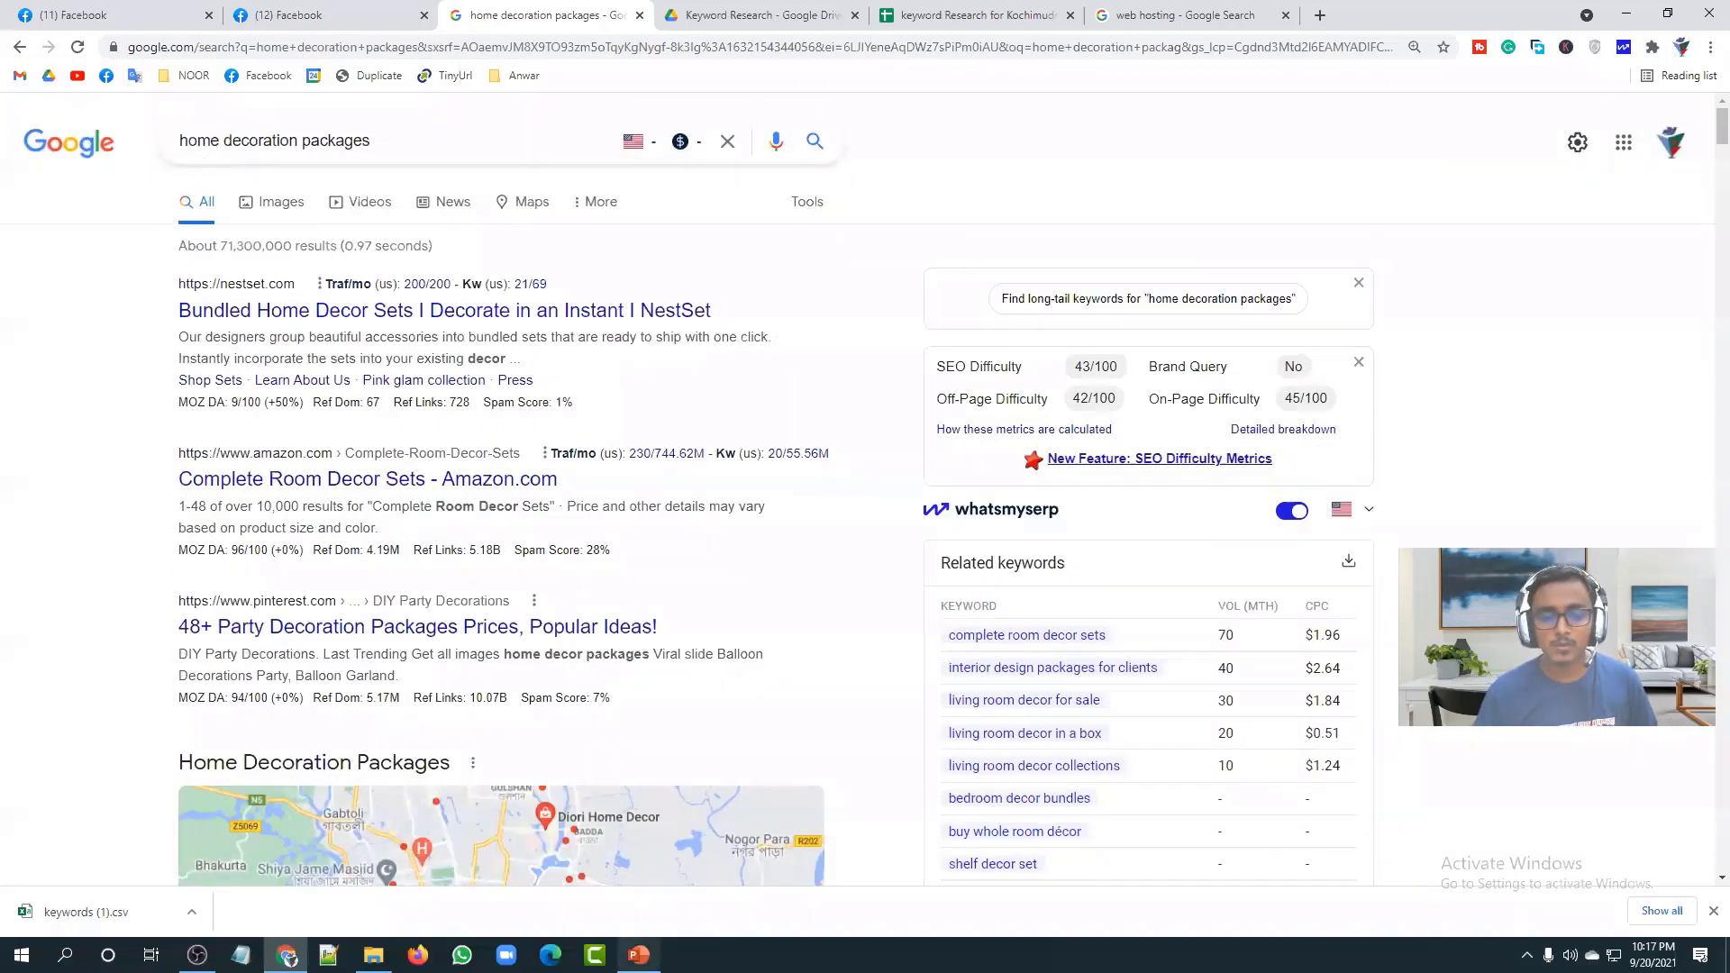
# Step: Switch to PowerPoint to review the three query intent stages and their query words on slide 16, and return to Chrome
pyautogui.click(639, 954)
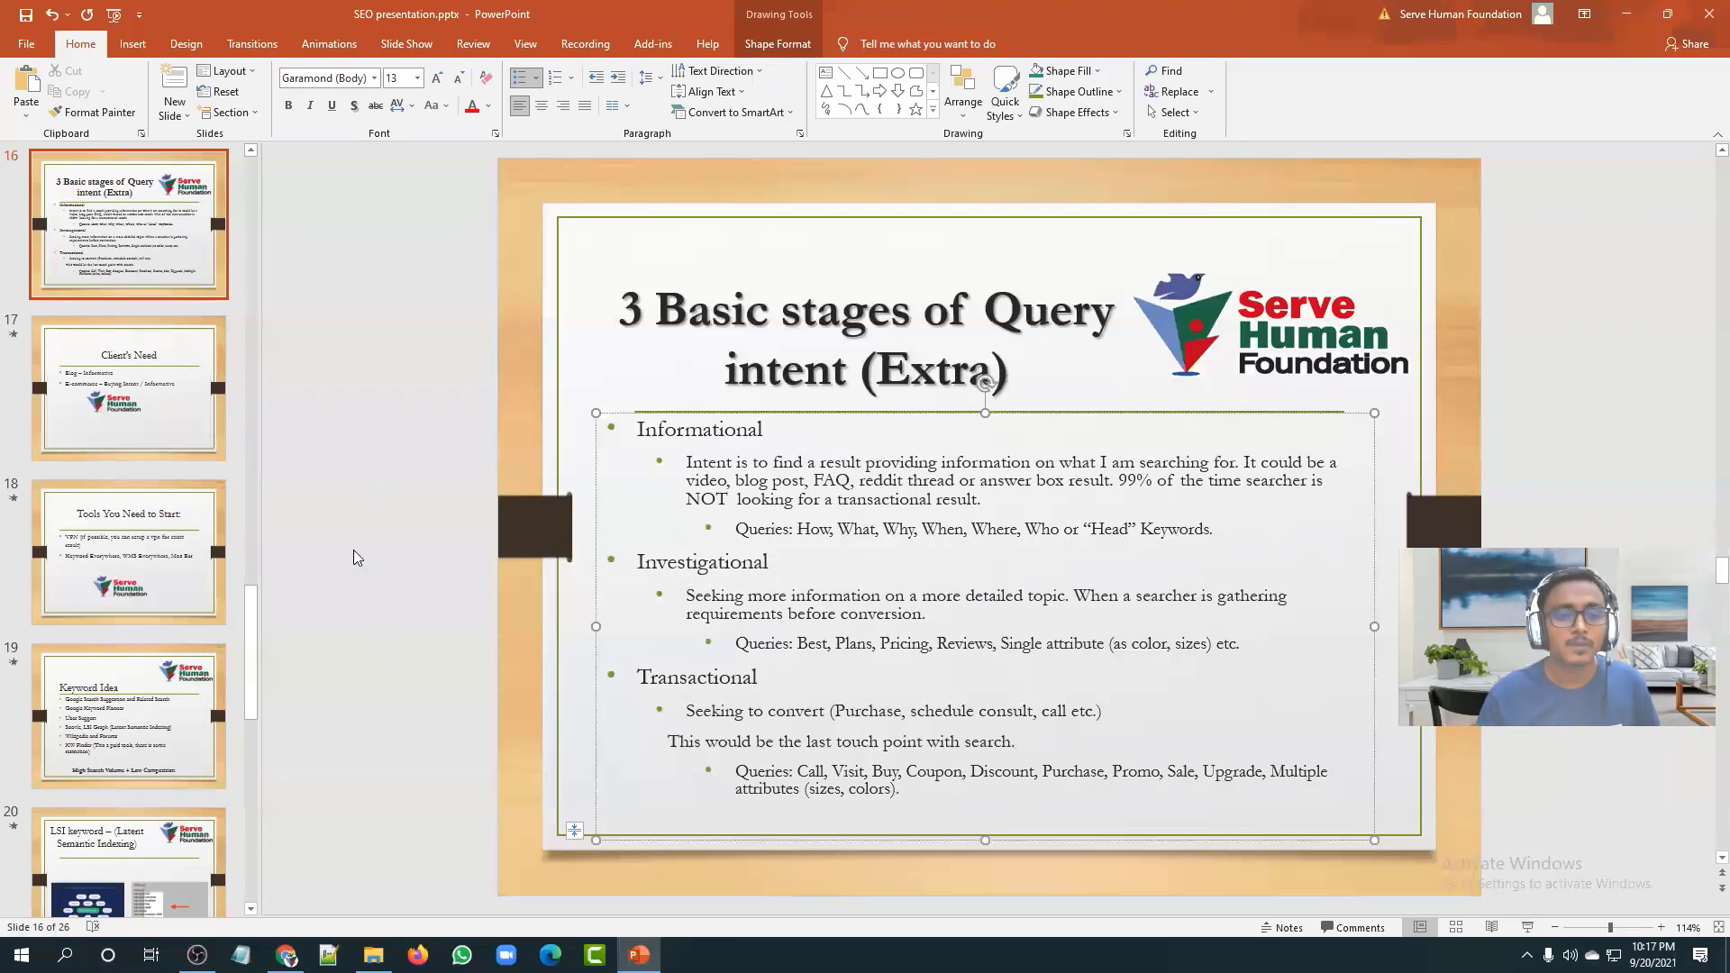
pyautogui.click(424, 423)
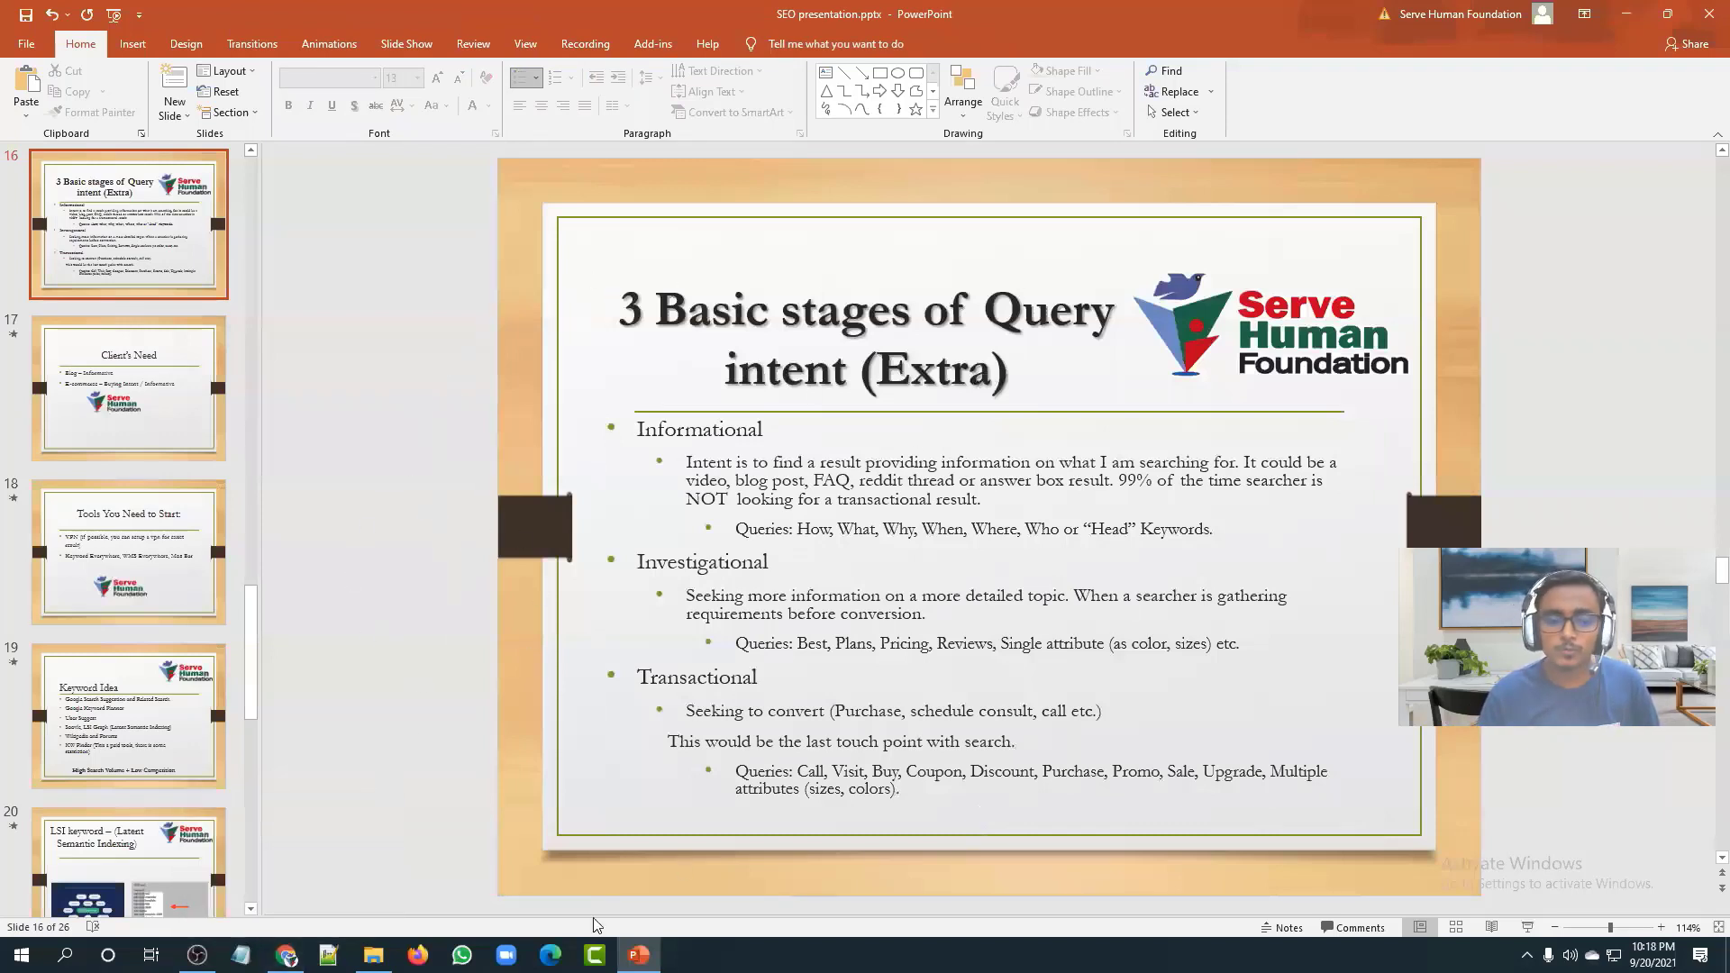
pyautogui.click(286, 955)
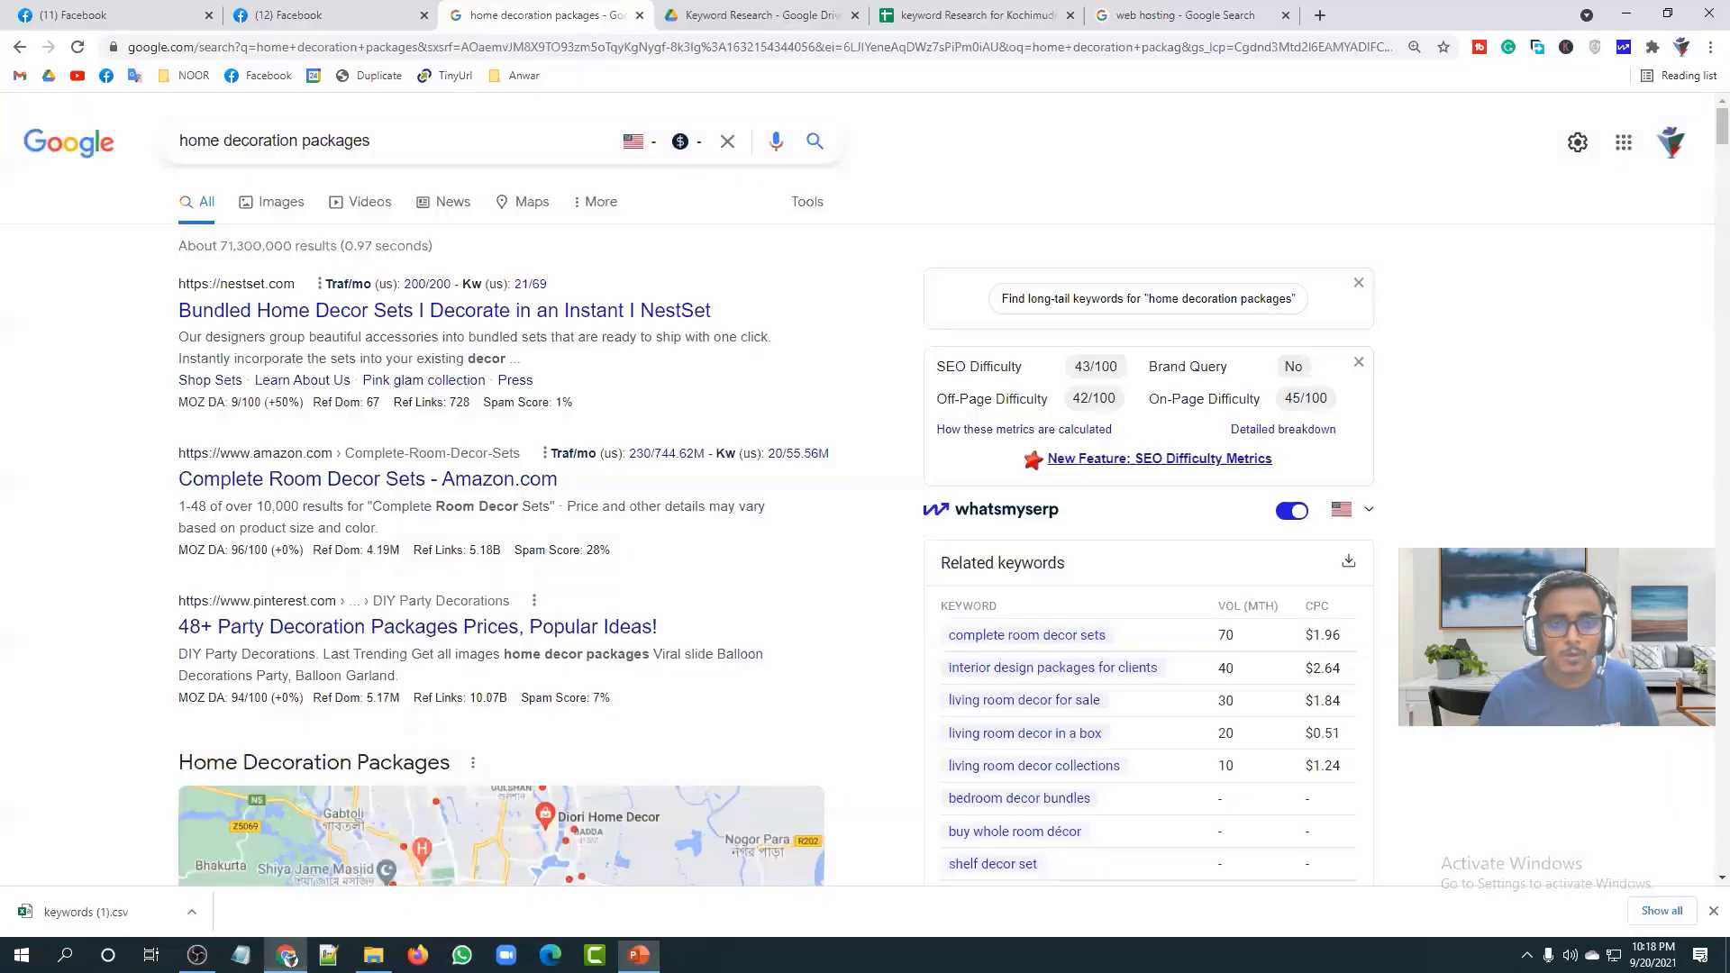
# Step: Highlight the related keywords table for "home decoration packages" to review its keyword, volume and CPC columns, and clear the highlighting
pyautogui.scroll(-1, 1004, 556)
pyautogui.scroll(-2, 1003, 557)
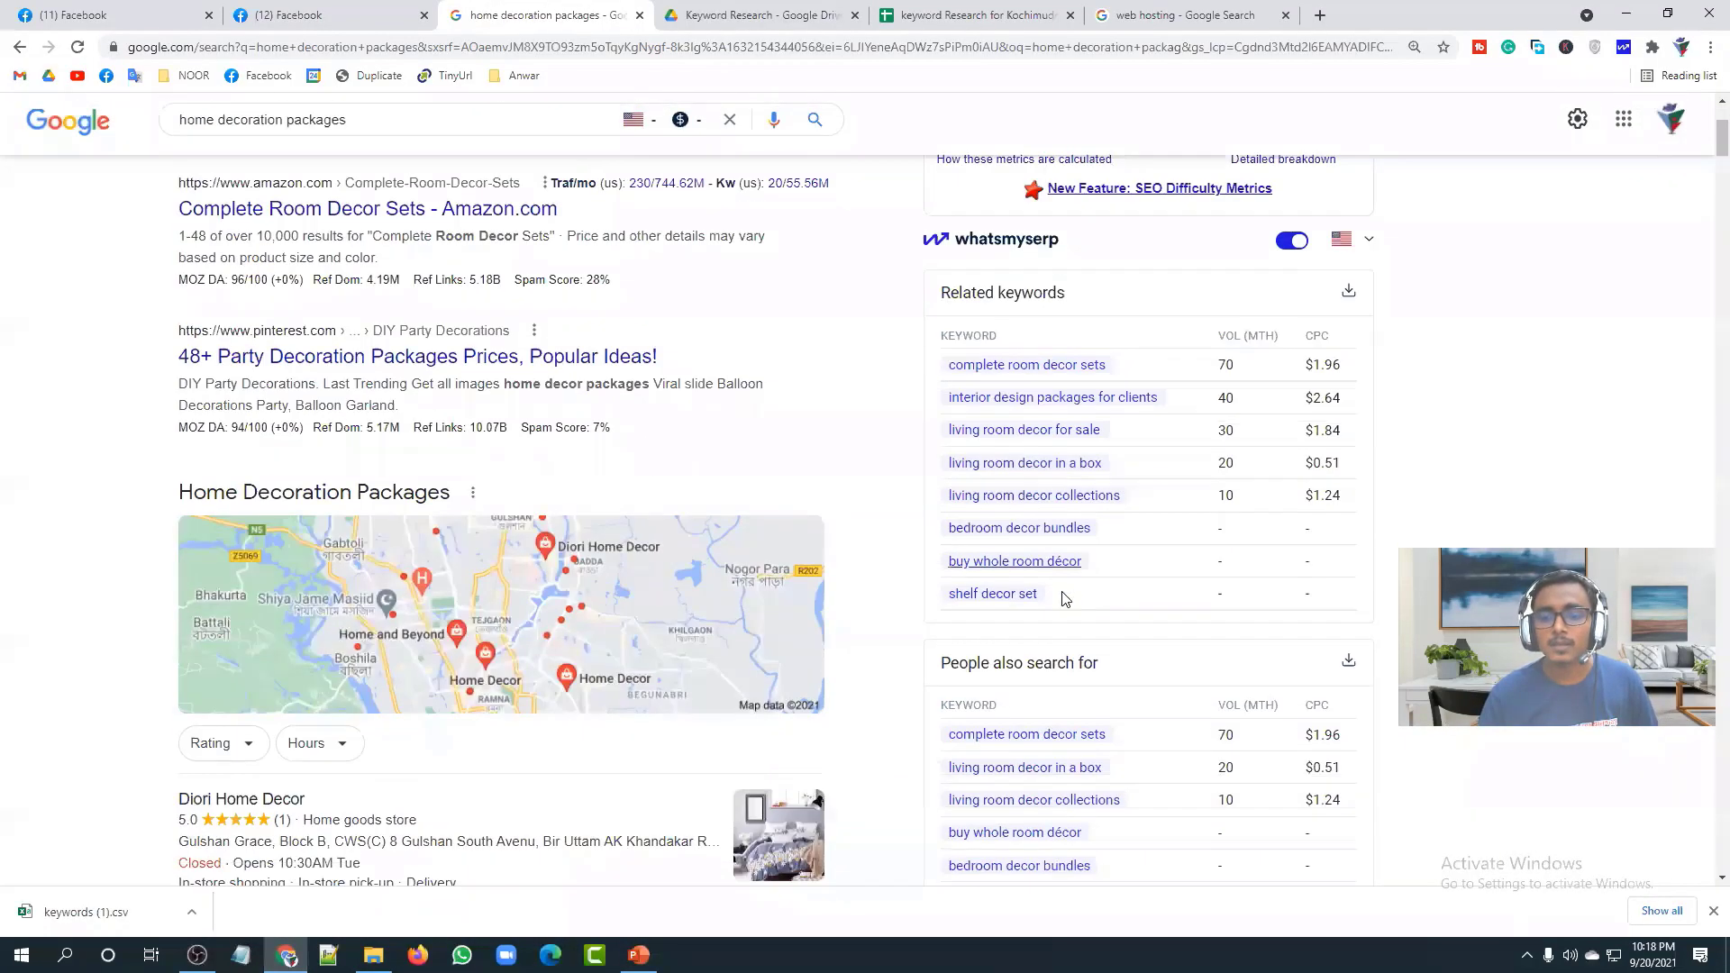
pyautogui.moveTo(1040, 593); pyautogui.dragTo(935, 337)
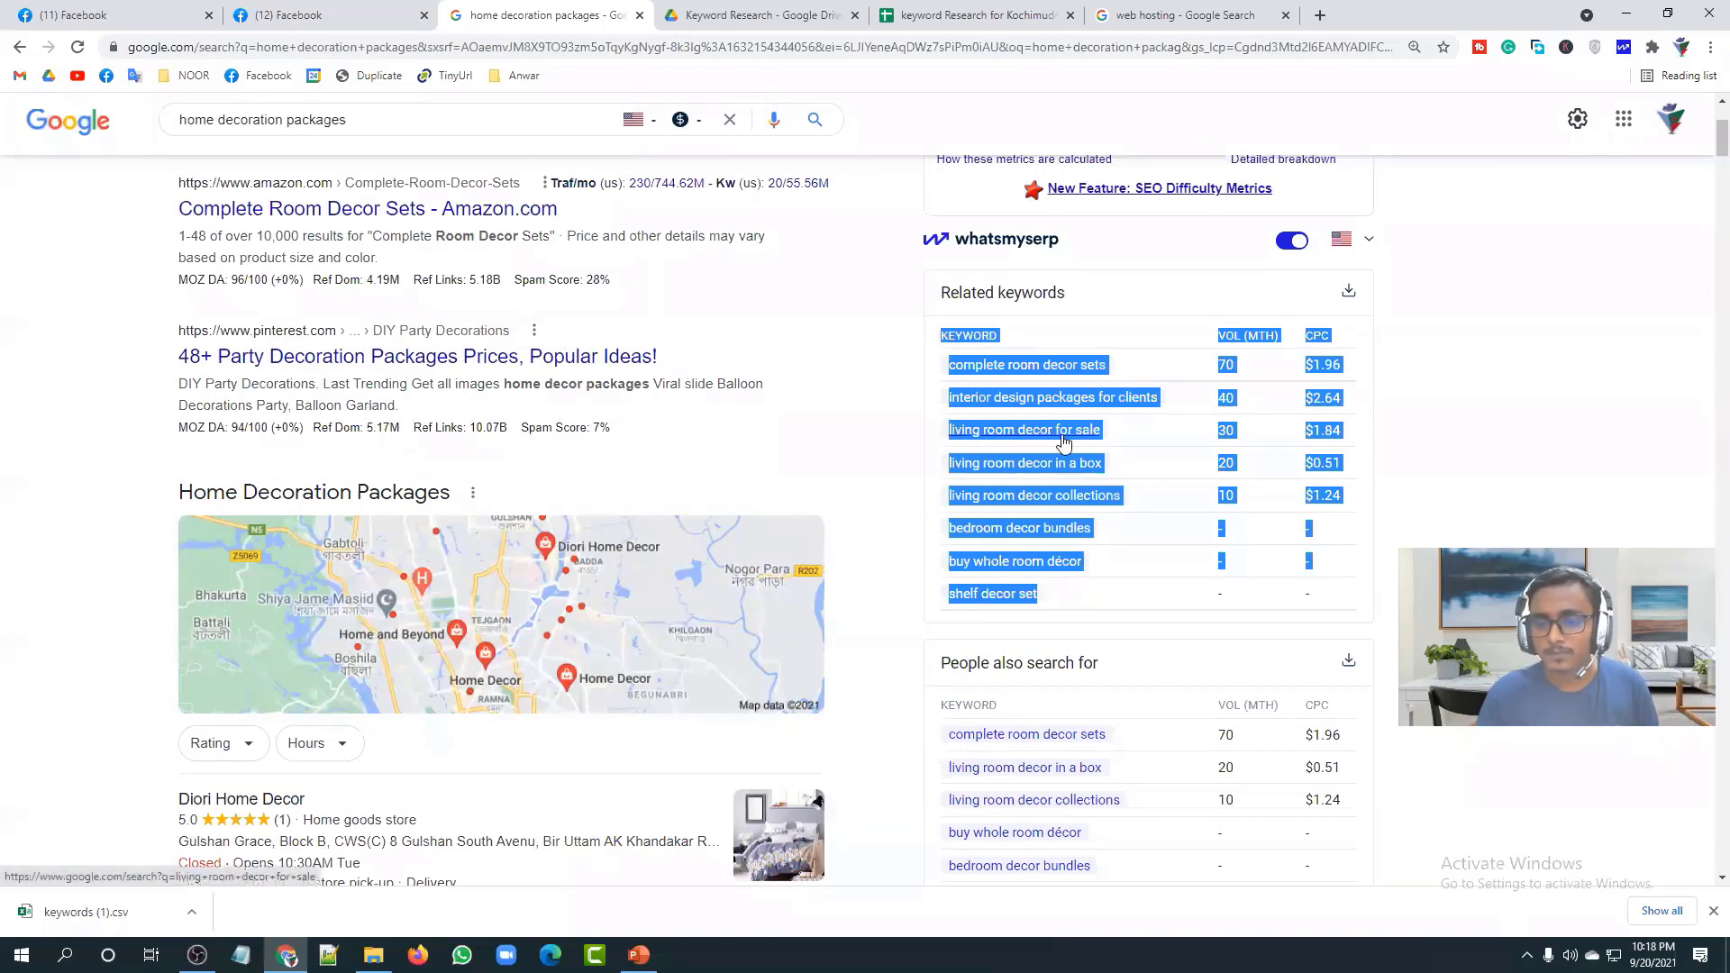
pyautogui.click(1447, 411)
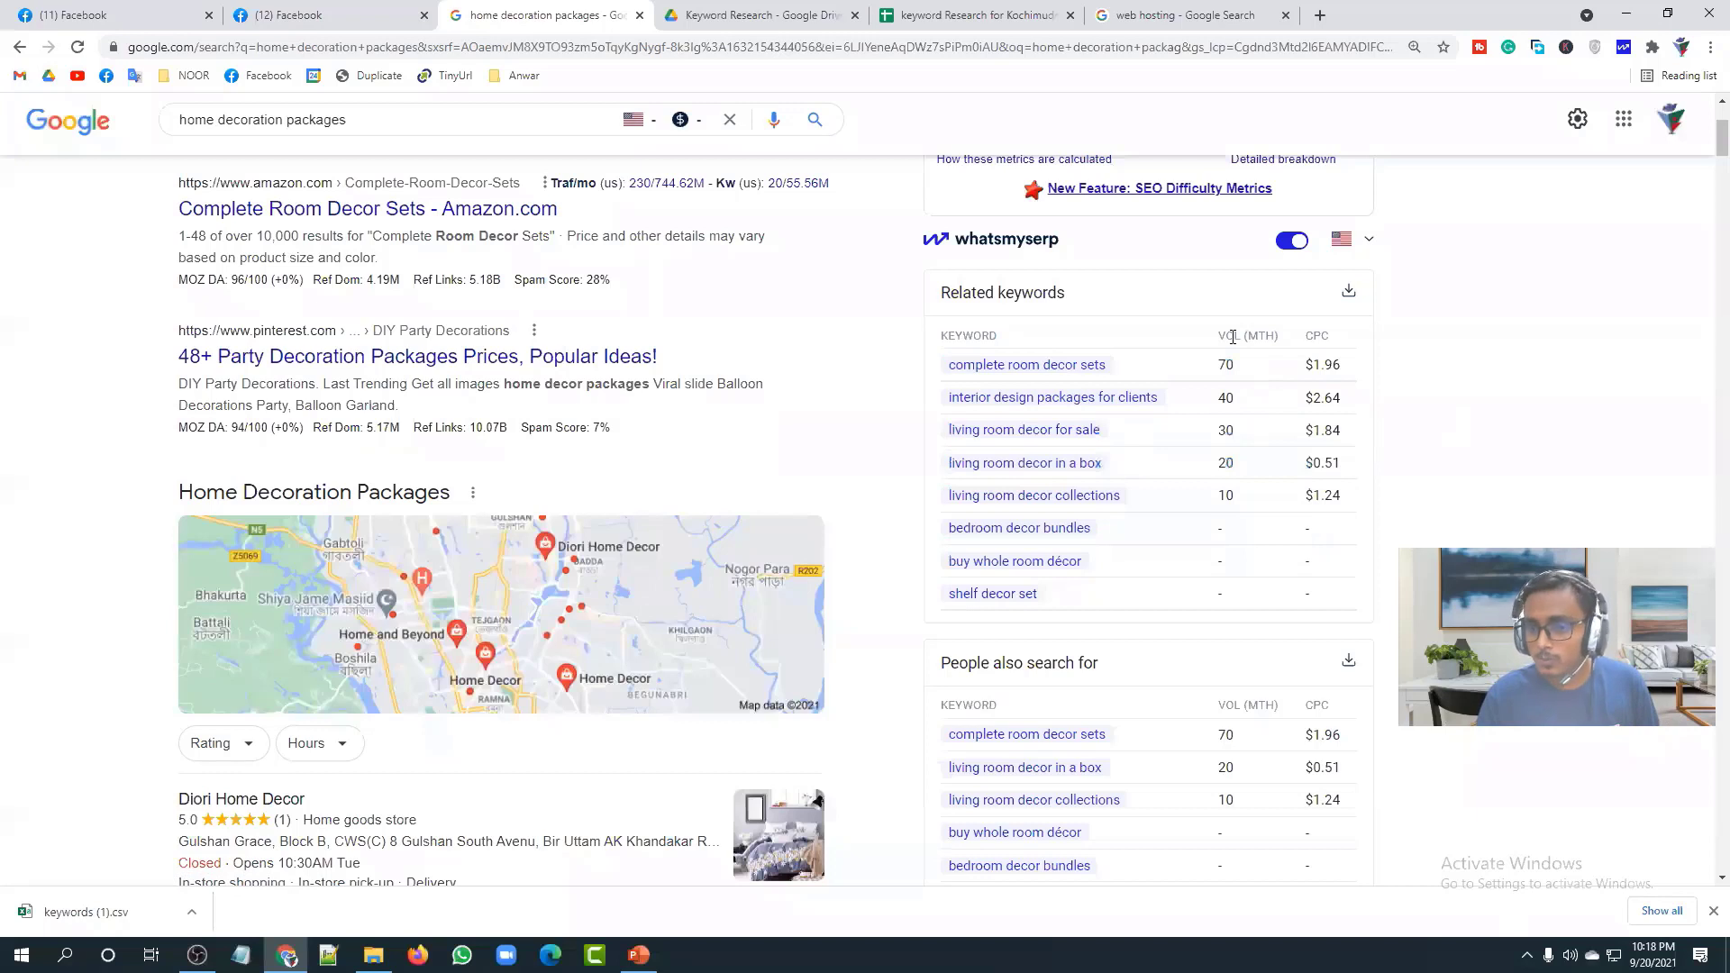
pyautogui.moveTo(1233, 336); pyautogui.dragTo(1359, 483)
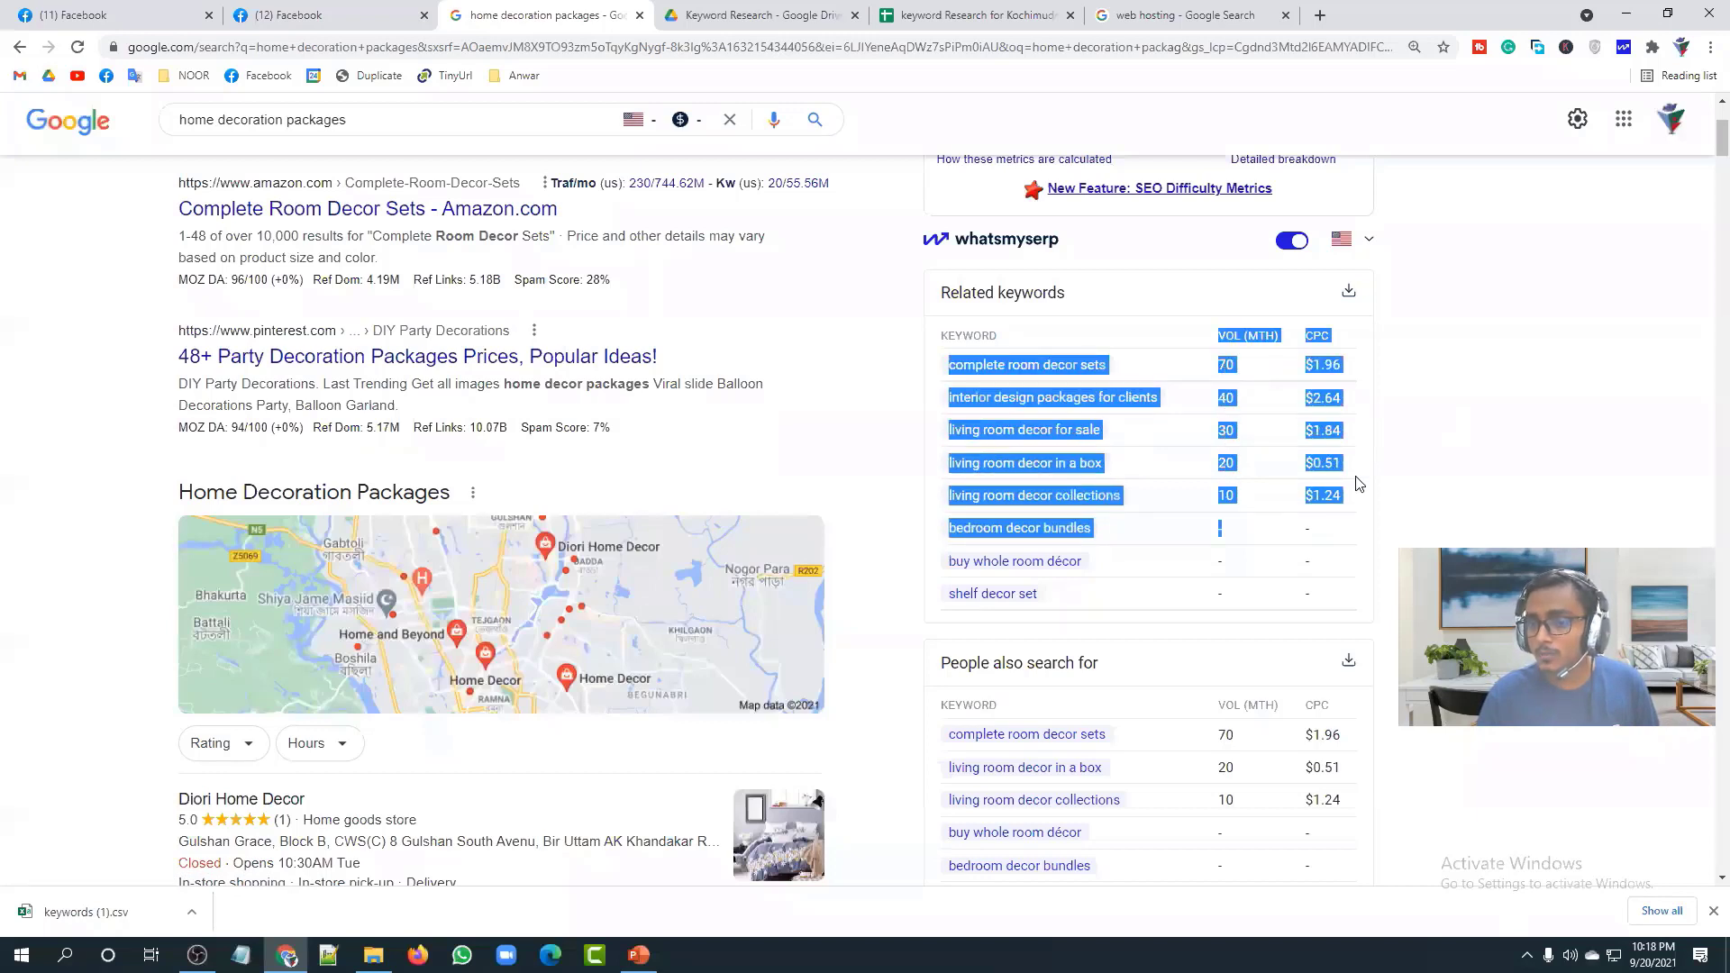
pyautogui.click(1422, 467)
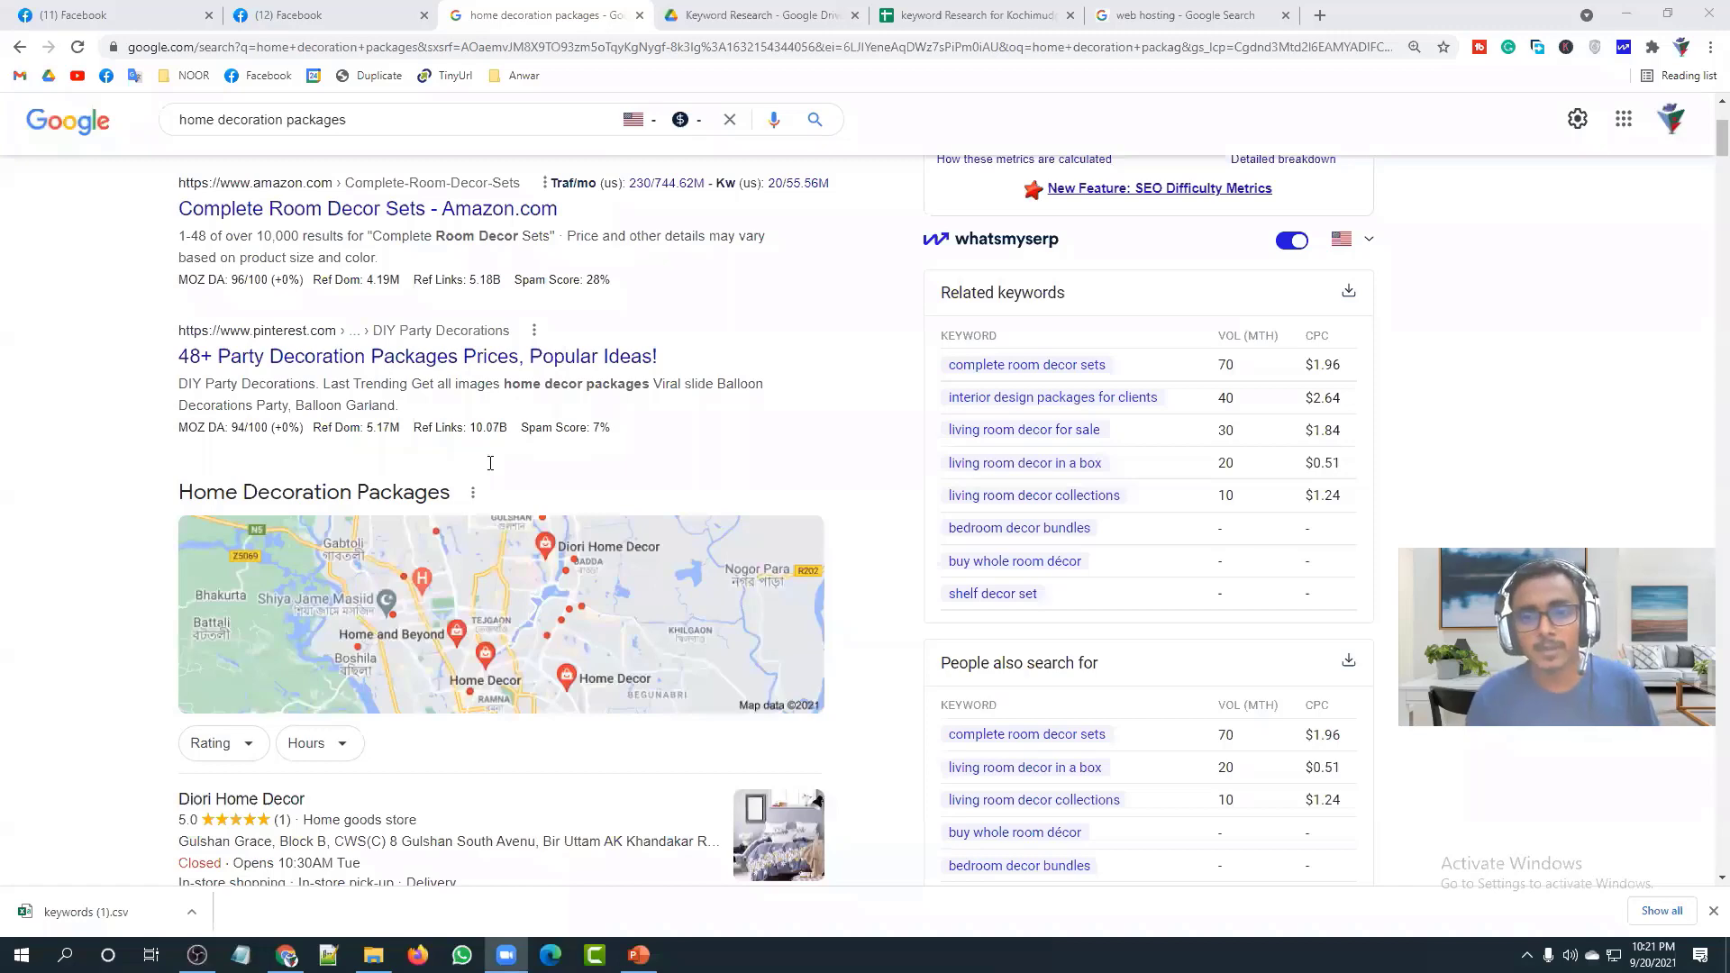
# Step: Switch to the keyword research spreadsheet and review the Broad Match and Long Tail keyword lists
pyautogui.click(1022, 12)
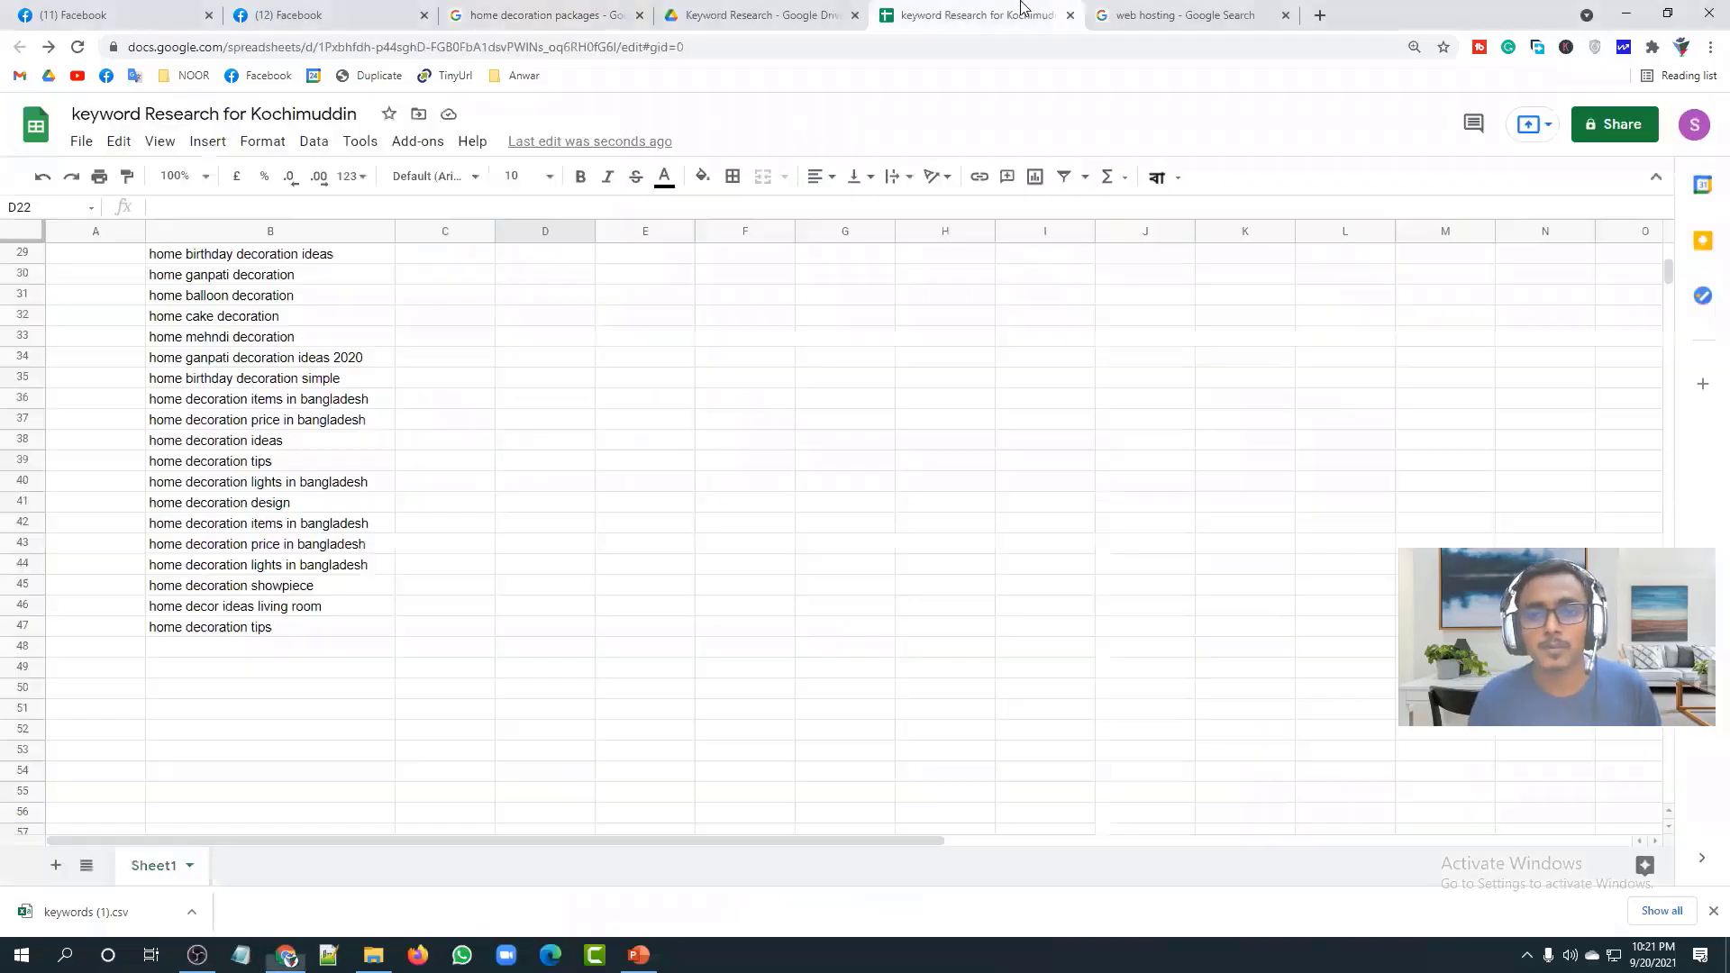
pyautogui.click(469, 657)
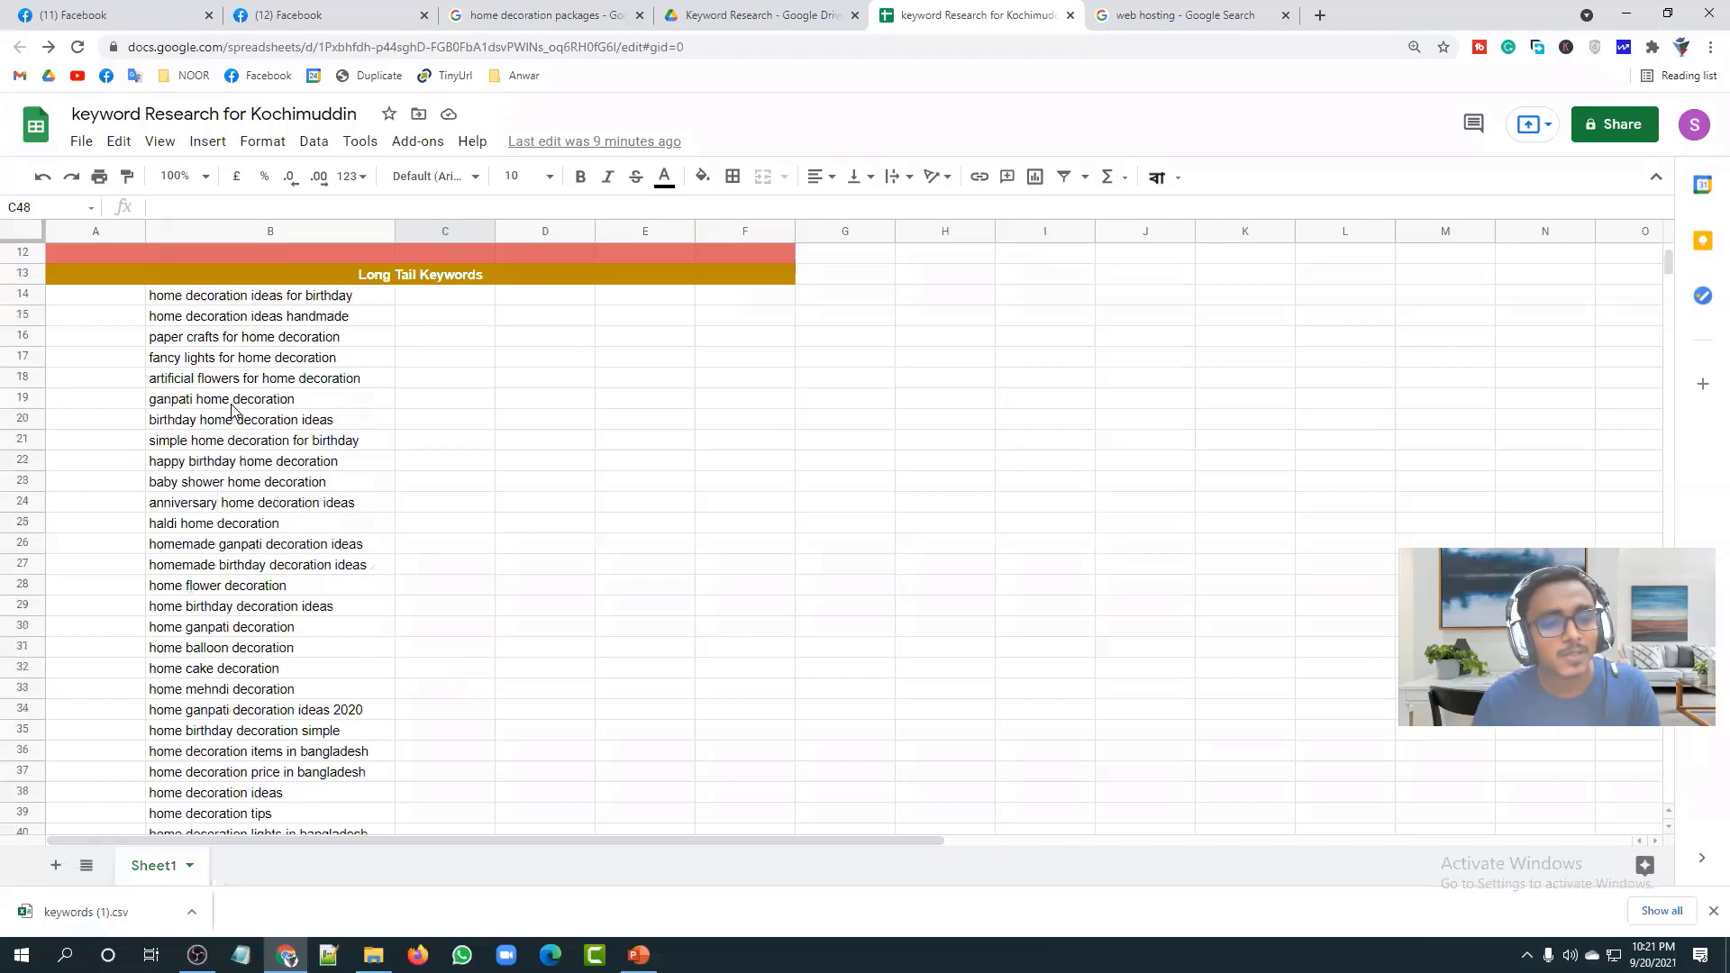
pyautogui.scroll(4, 236, 412)
pyautogui.scroll(-1, 311, 315)
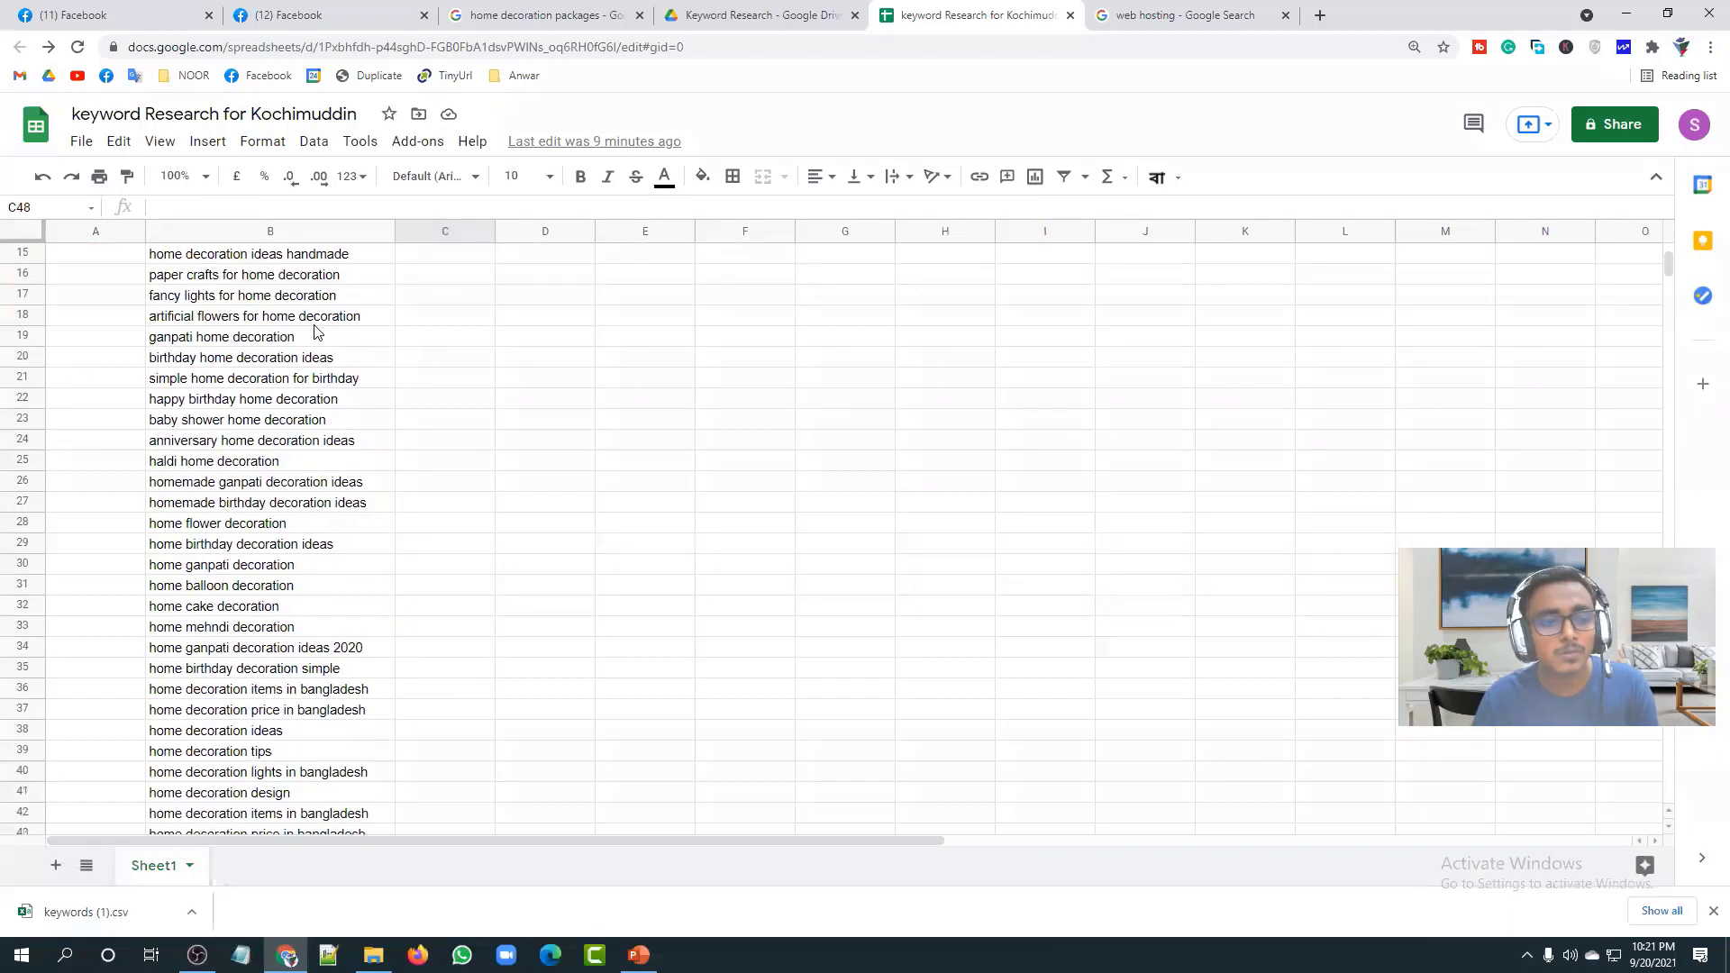
pyautogui.scroll(2, 316, 336)
pyautogui.scroll(2, 326, 425)
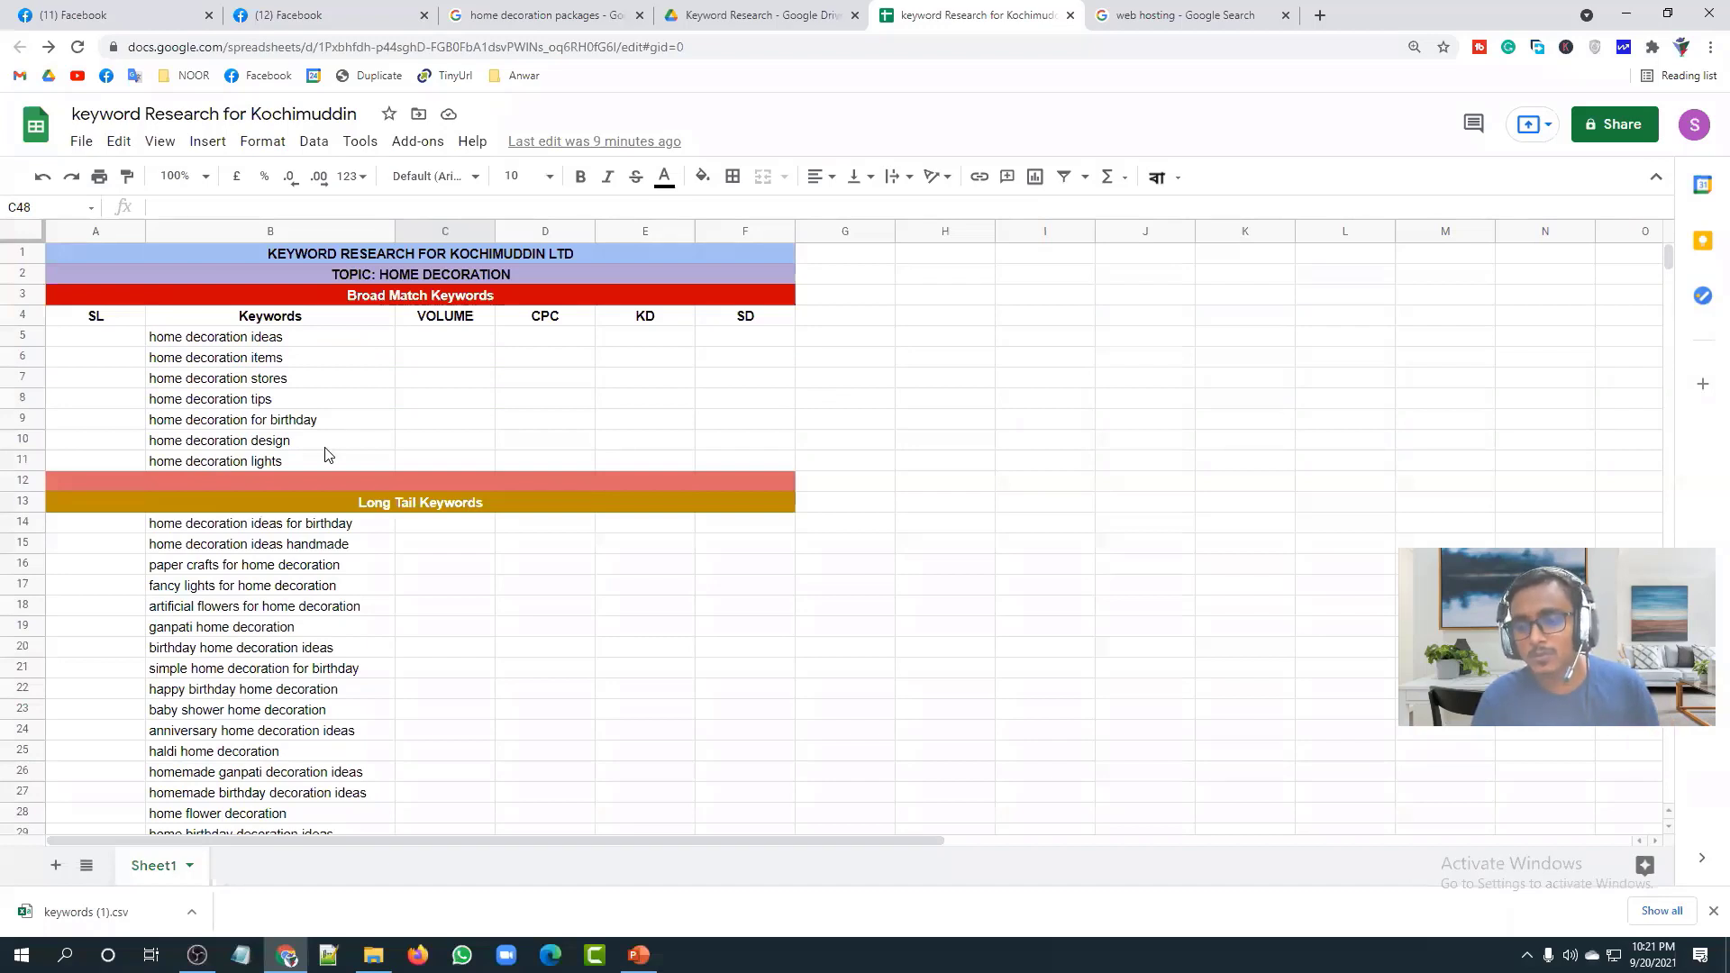
pyautogui.scroll(-3, 324, 451)
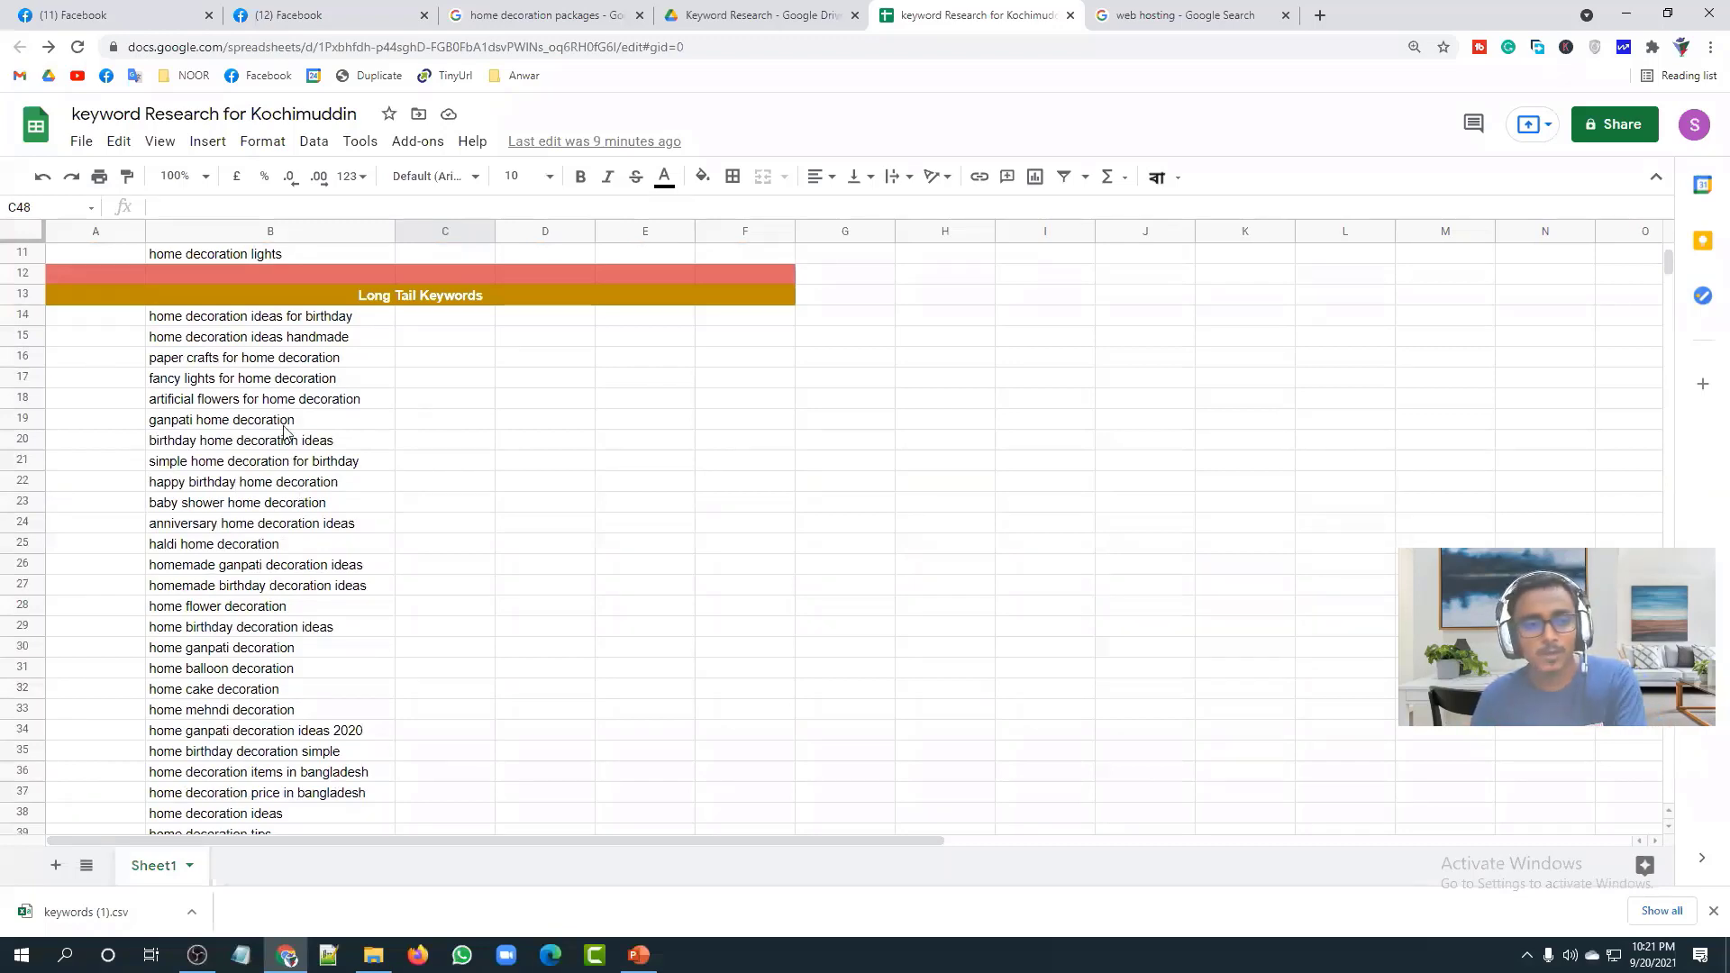
# Step: Delete the "home decoration tips" row from the Broad Match Keywords list
pyautogui.scroll(-4, 227, 645)
pyautogui.scroll(-5, 227, 645)
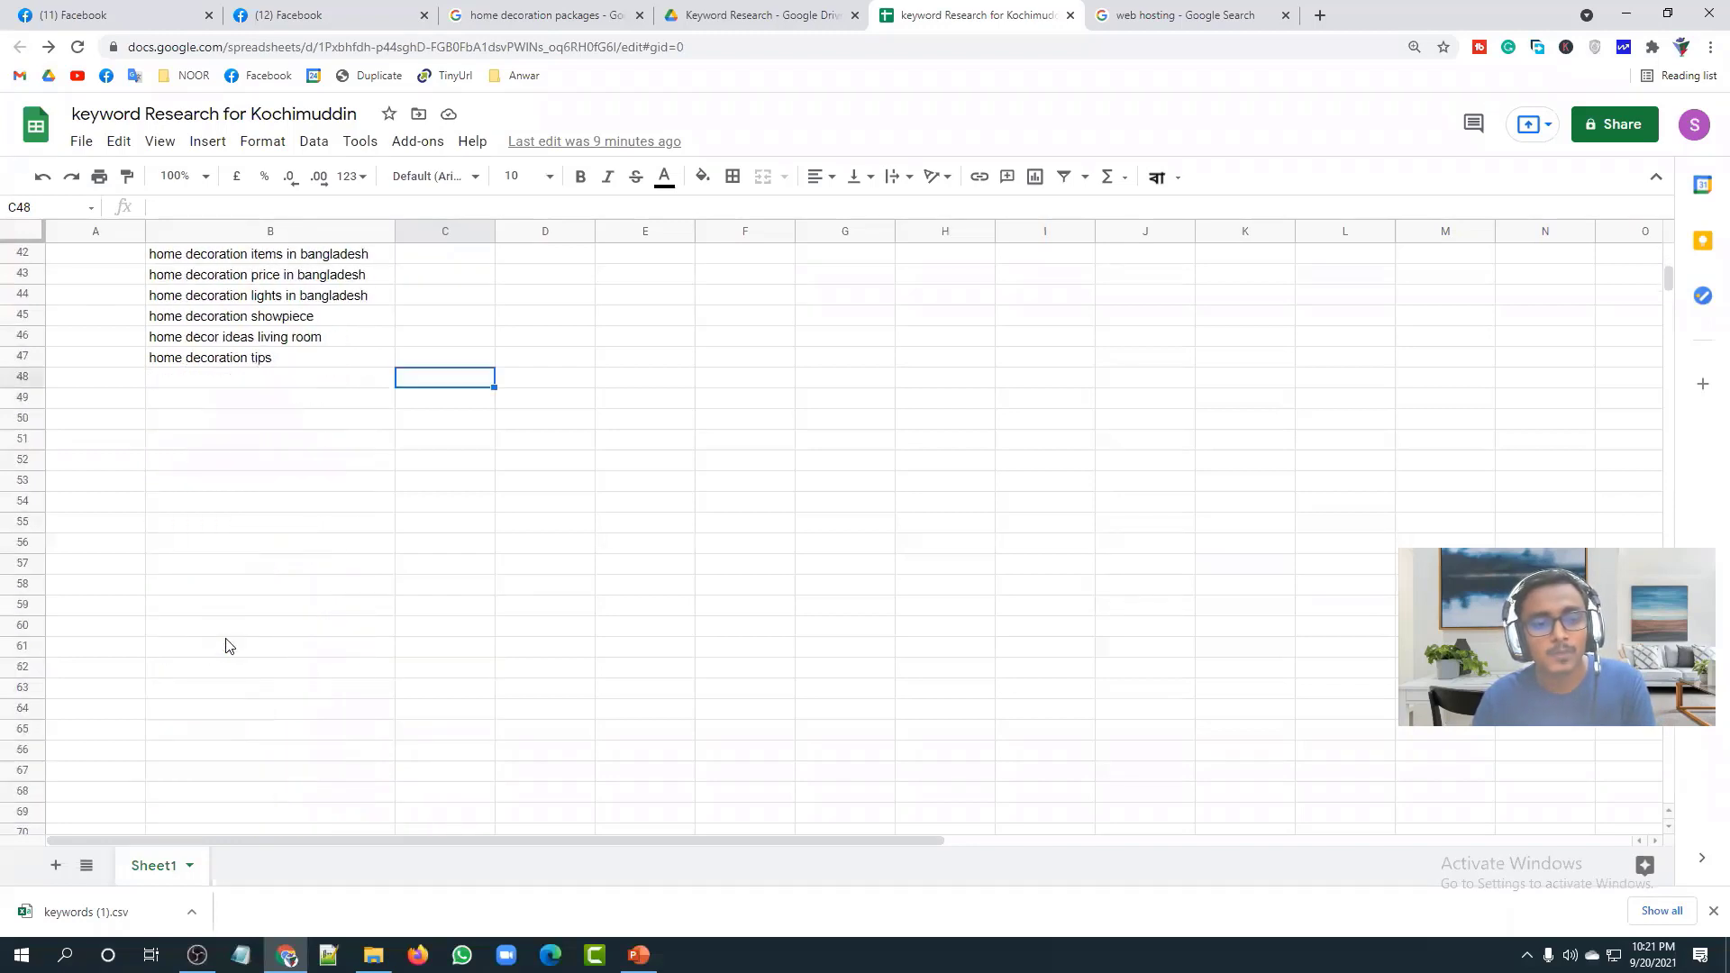
pyautogui.scroll(2, 227, 645)
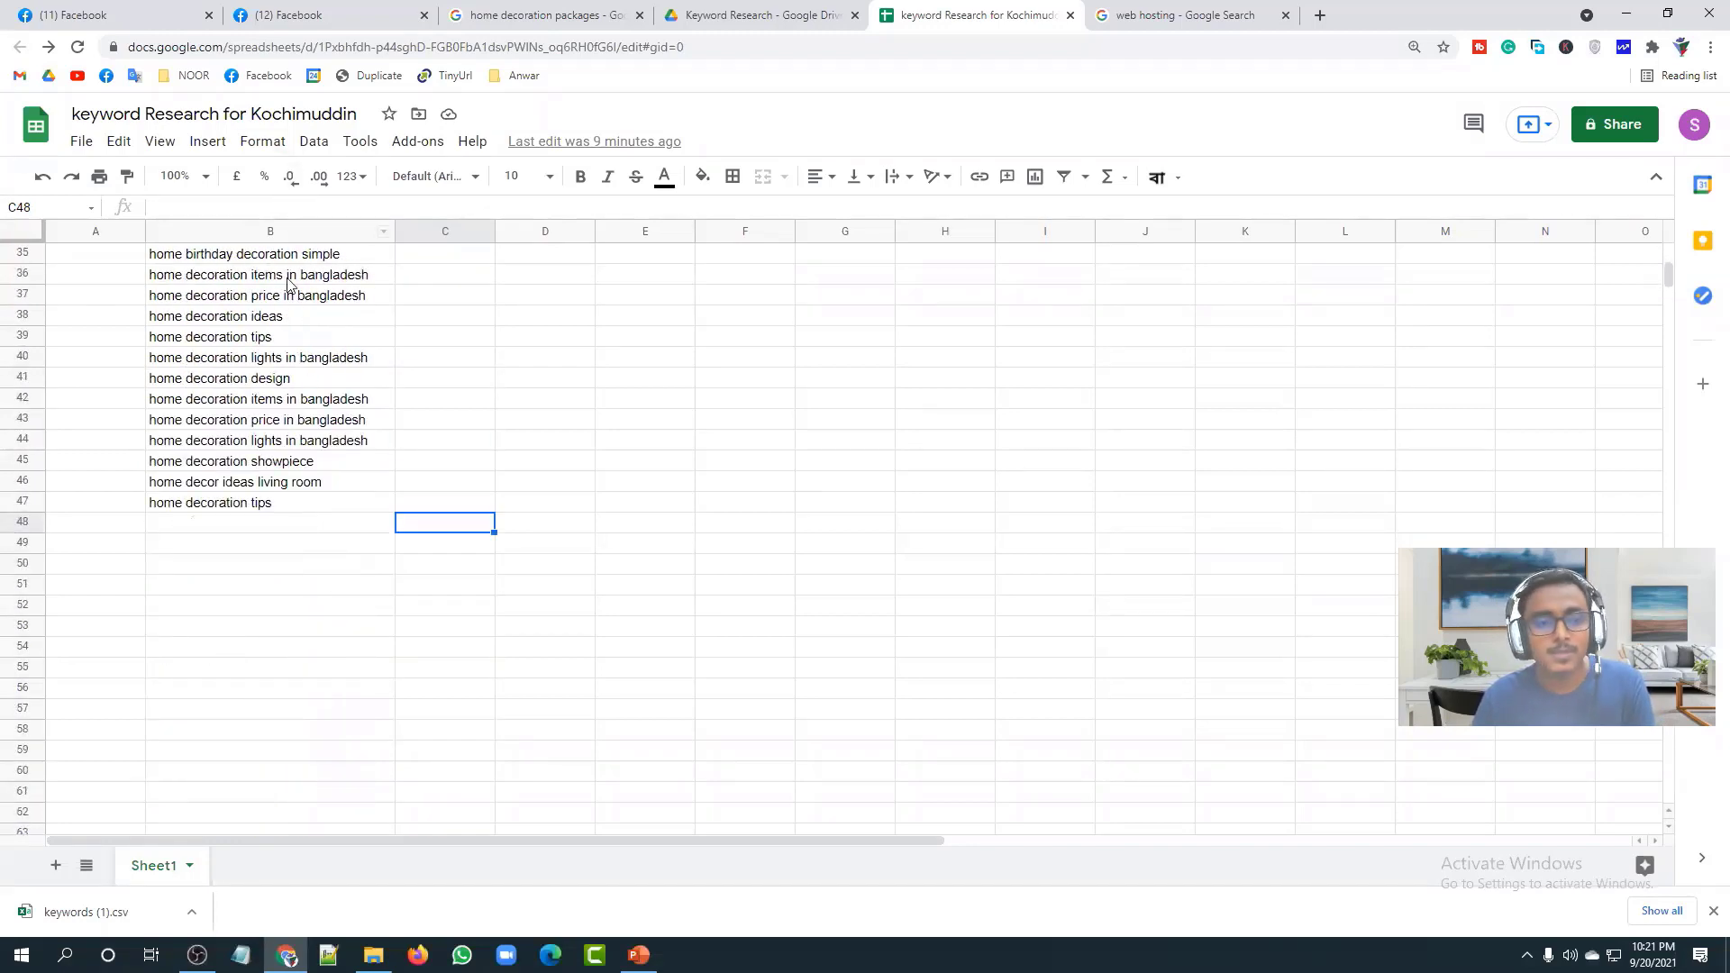
pyautogui.scroll(10, 275, 409)
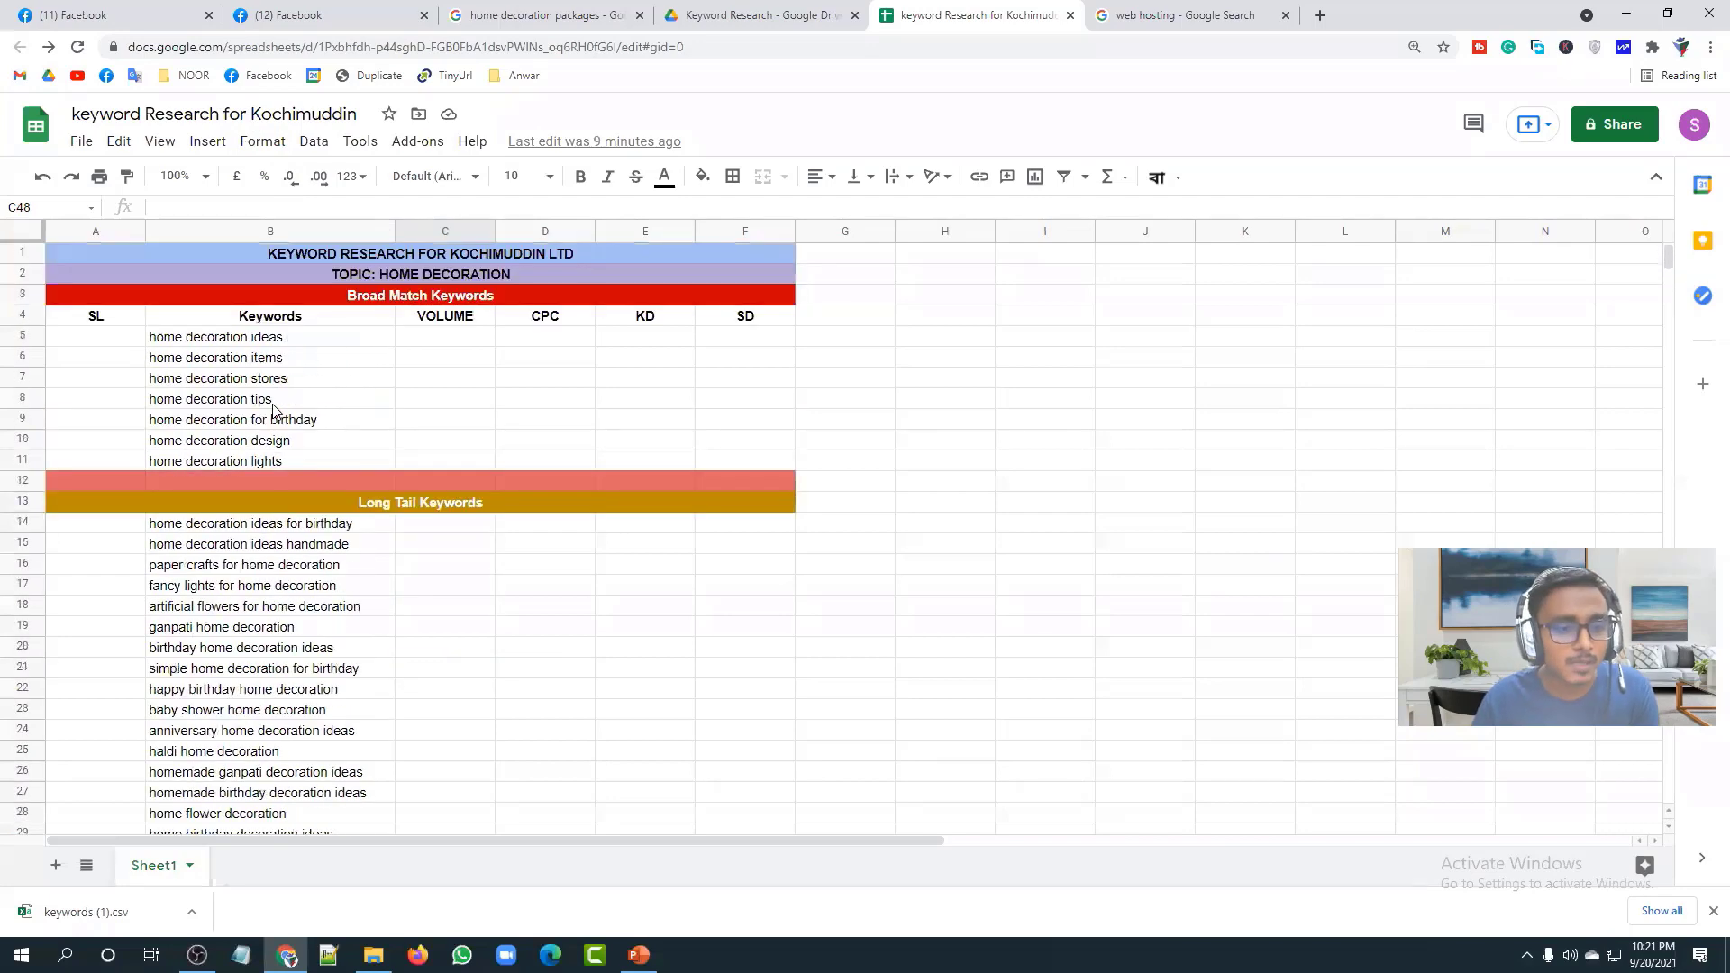
pyautogui.click(223, 401)
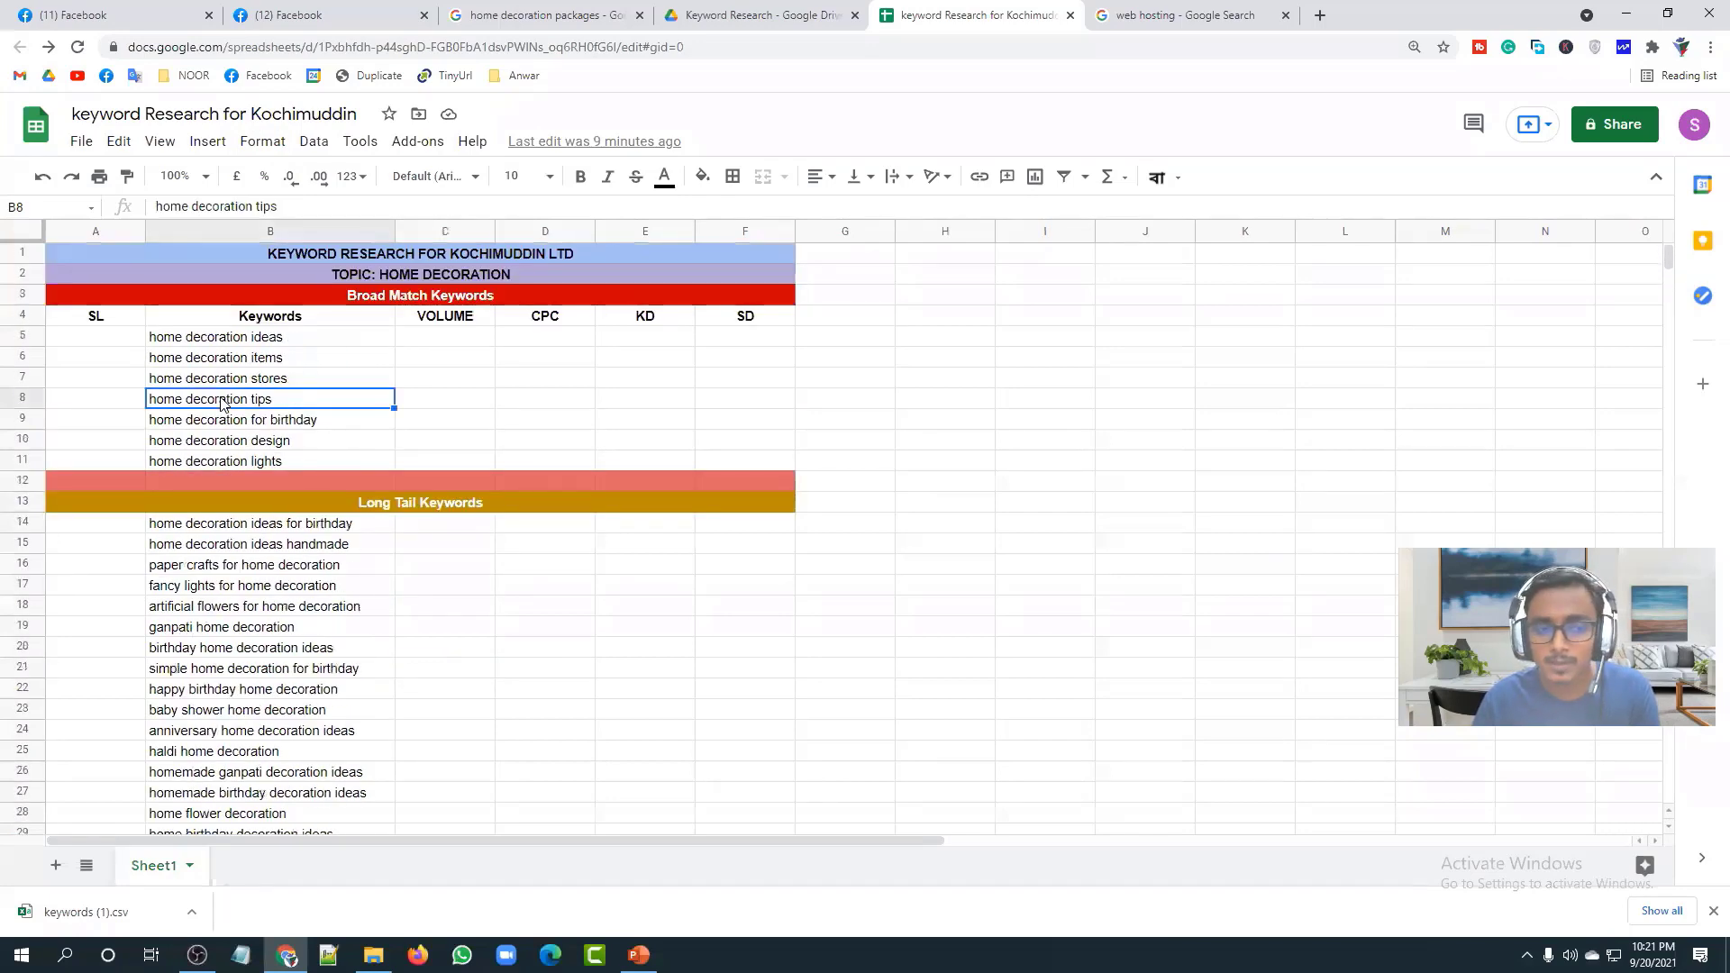
pyautogui.rightClick(28, 399)
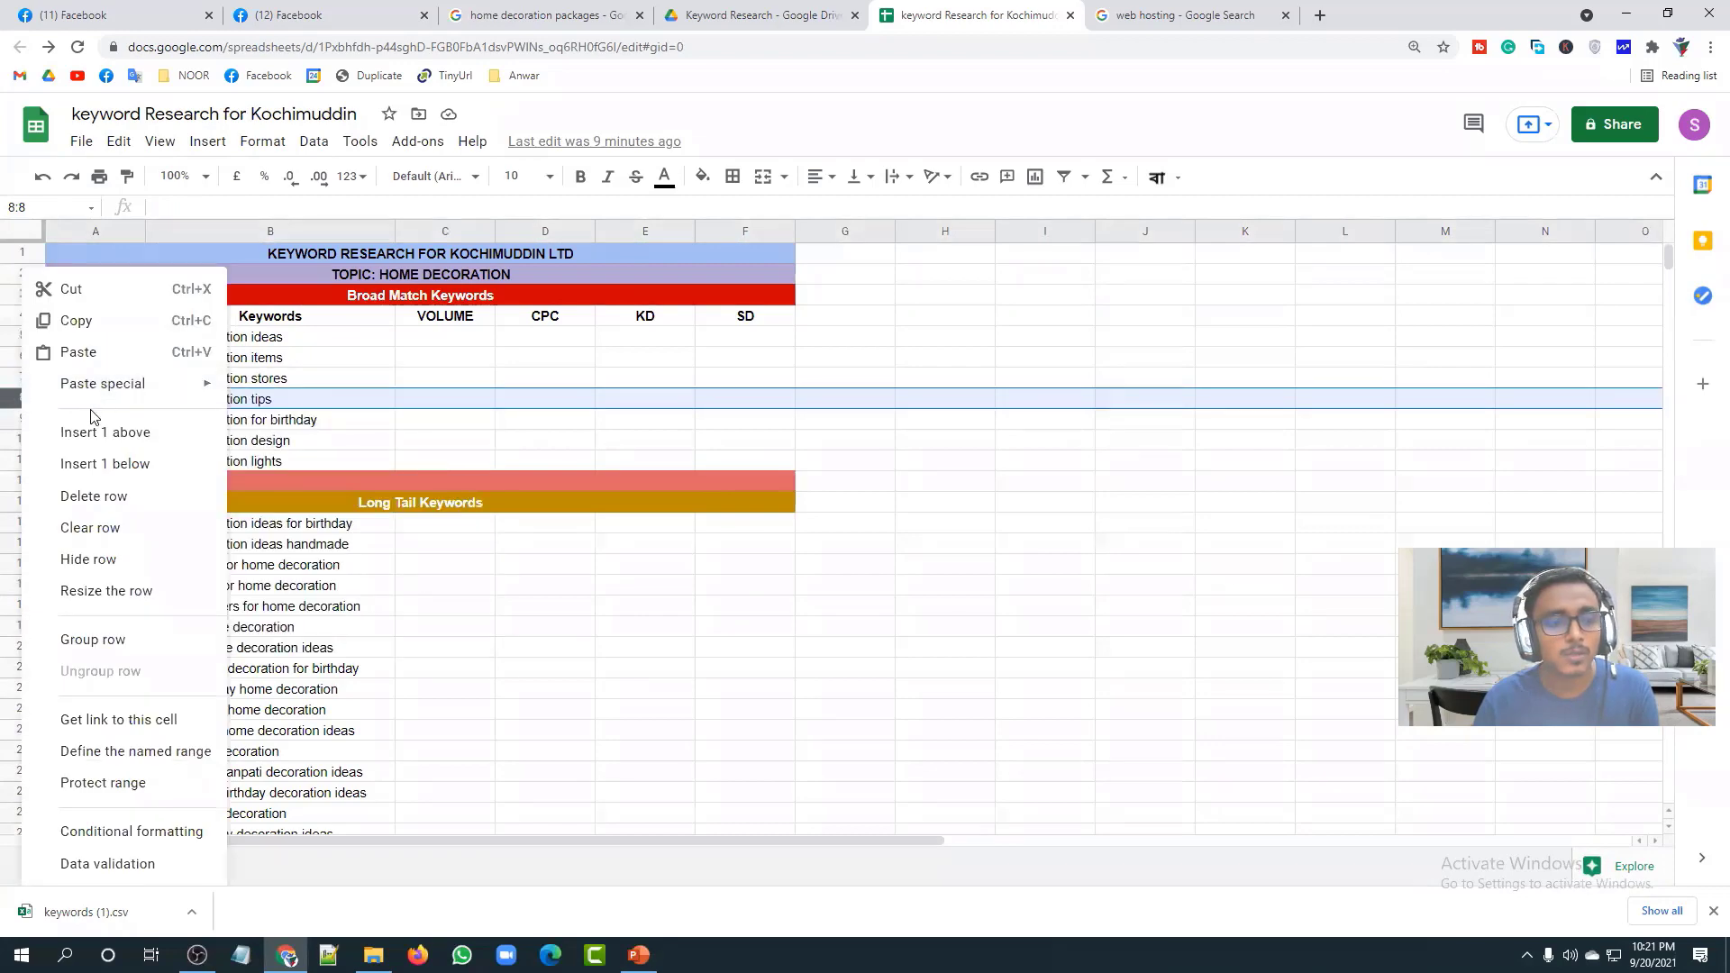
pyautogui.click(106, 493)
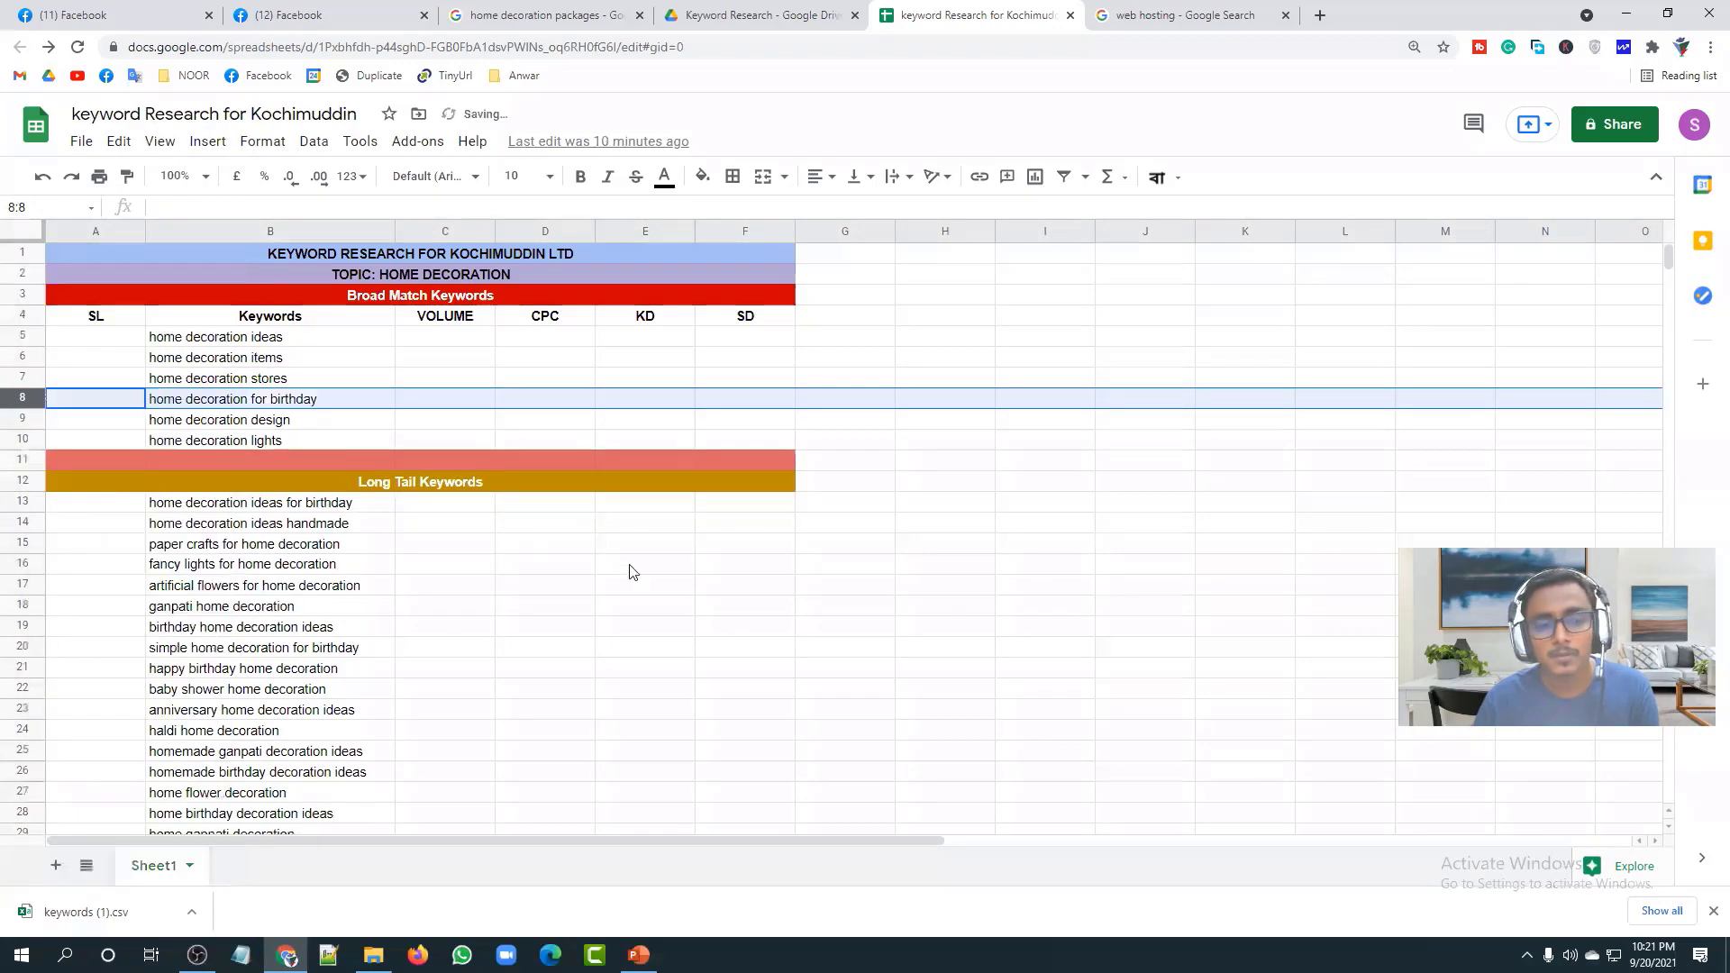
pyautogui.click(674, 588)
# Step: Clear the last ten keywords of the Long Tail list, cells B37 to B46
pyautogui.scroll(-7, 674, 600)
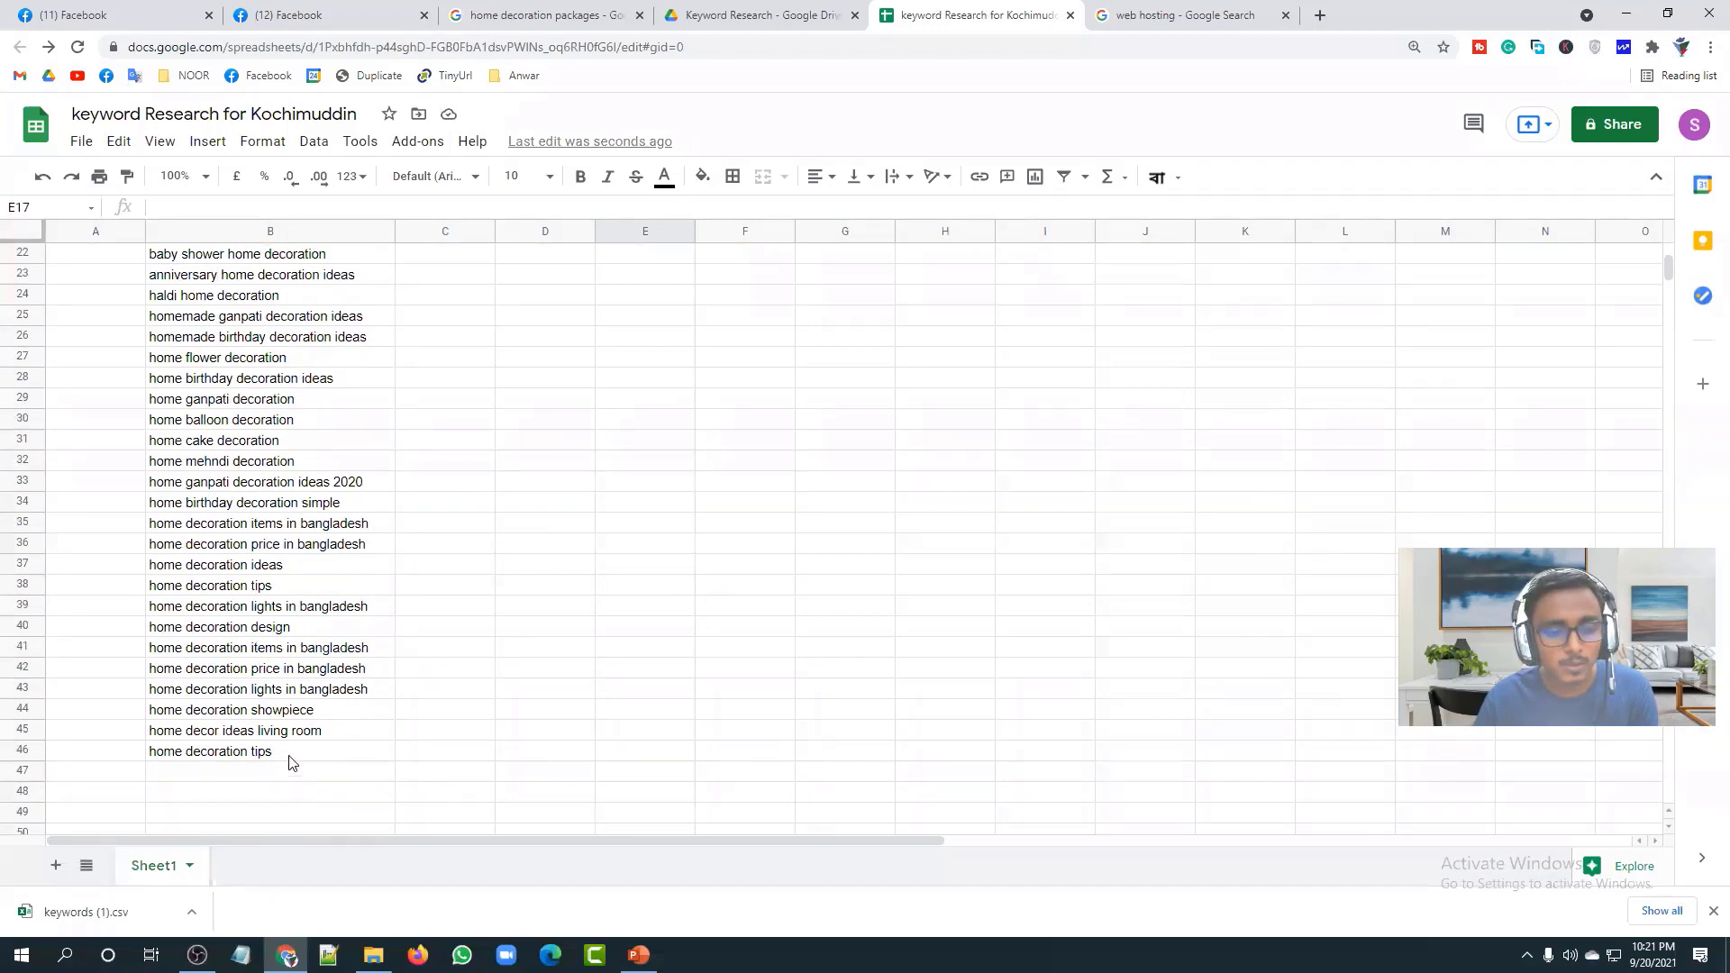
pyautogui.moveTo(286, 751); pyautogui.dragTo(216, 566)
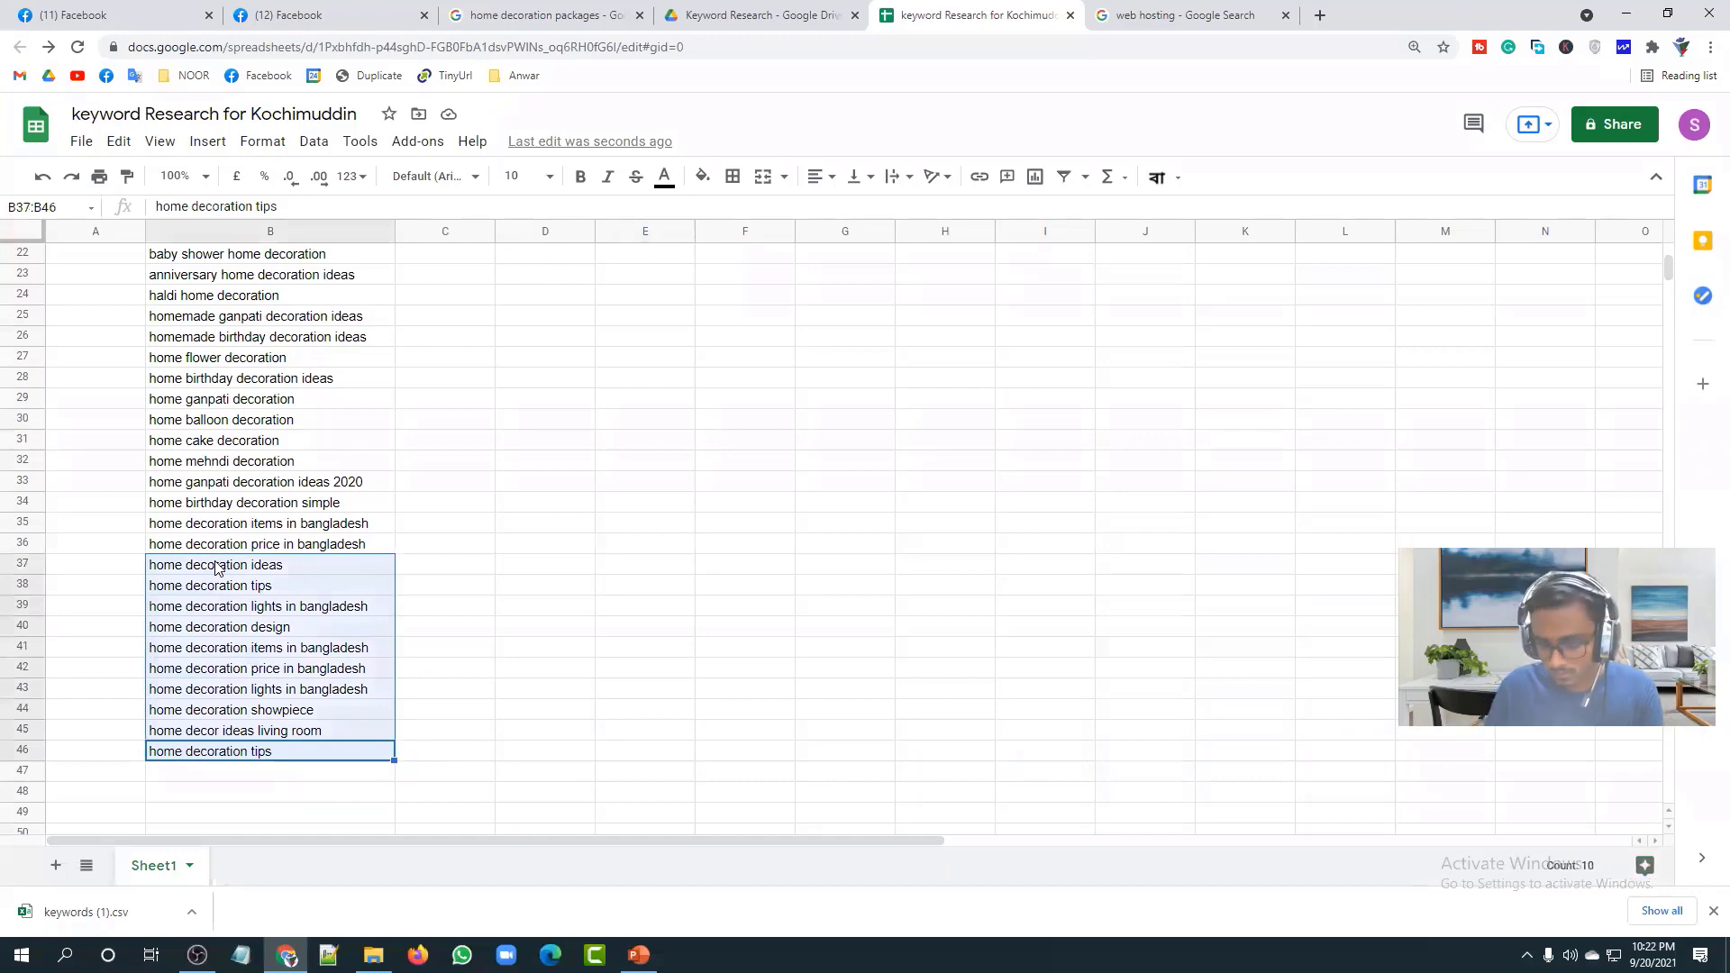
pyautogui.press('Delete')
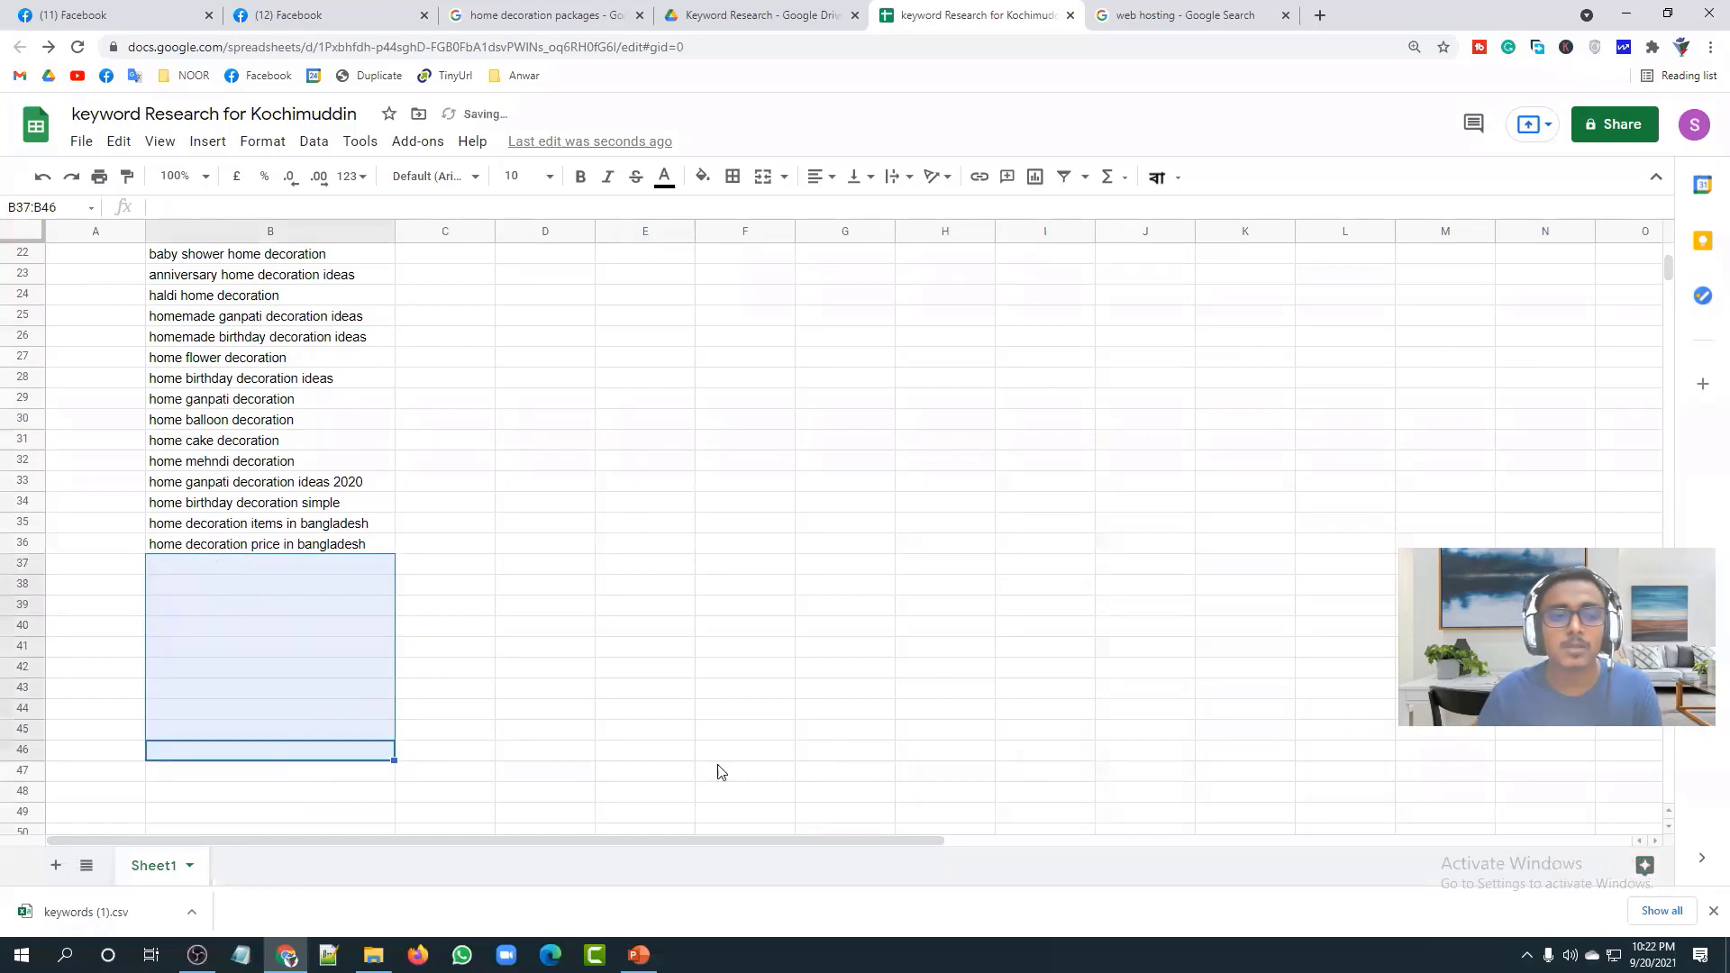
pyautogui.click(661, 671)
# Step: Review the remaining Broad Match and Long Tail keywords, returning from the Sheets home page to the keyword research spreadsheet
pyautogui.scroll(7, 660, 671)
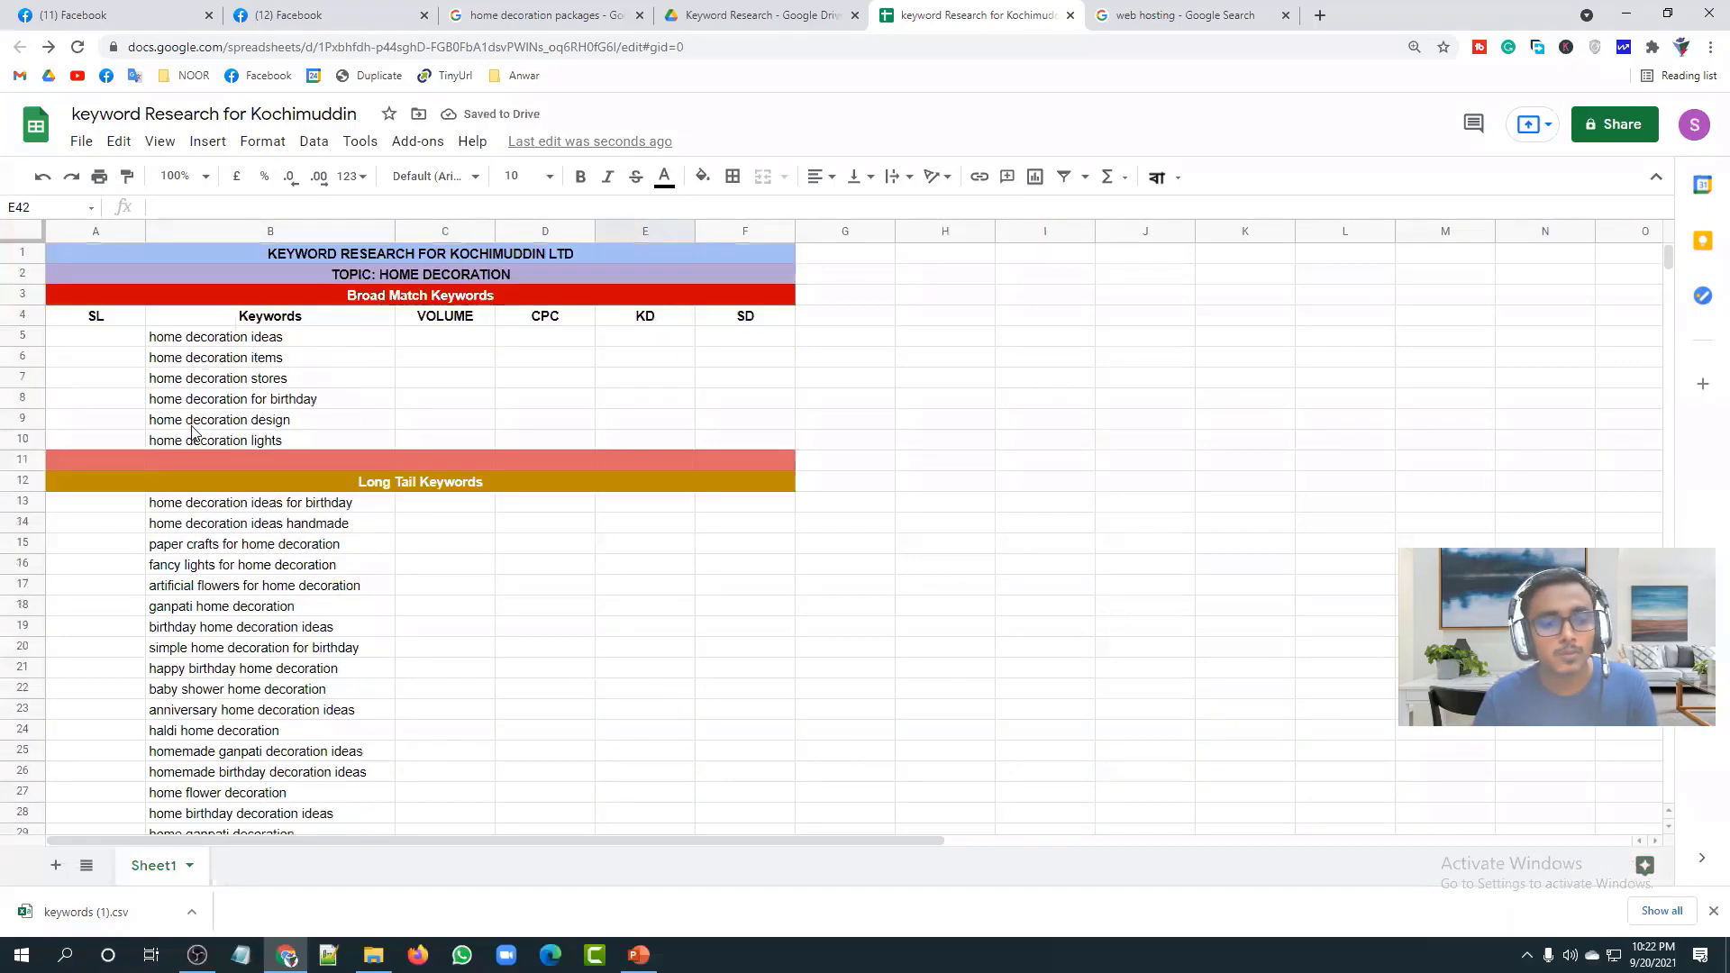
pyautogui.click(221, 341)
pyautogui.click(262, 381)
pyautogui.click(271, 425)
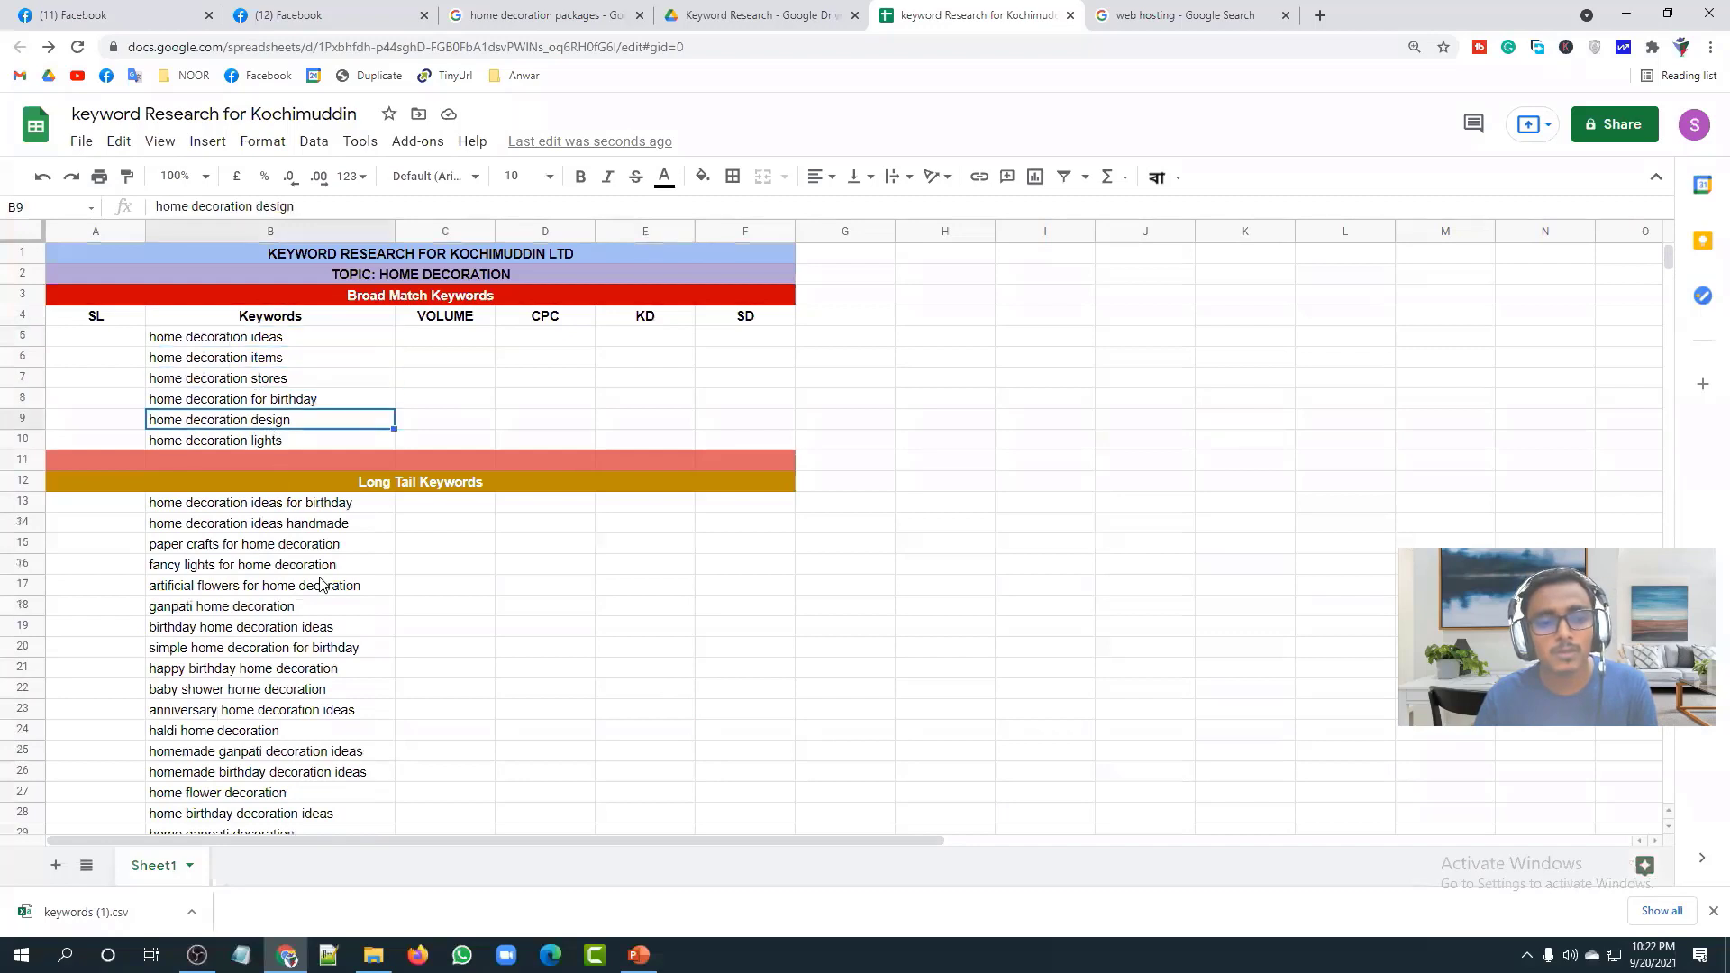
pyautogui.click(330, 606)
pyautogui.click(408, 673)
pyautogui.scroll(-2, 409, 682)
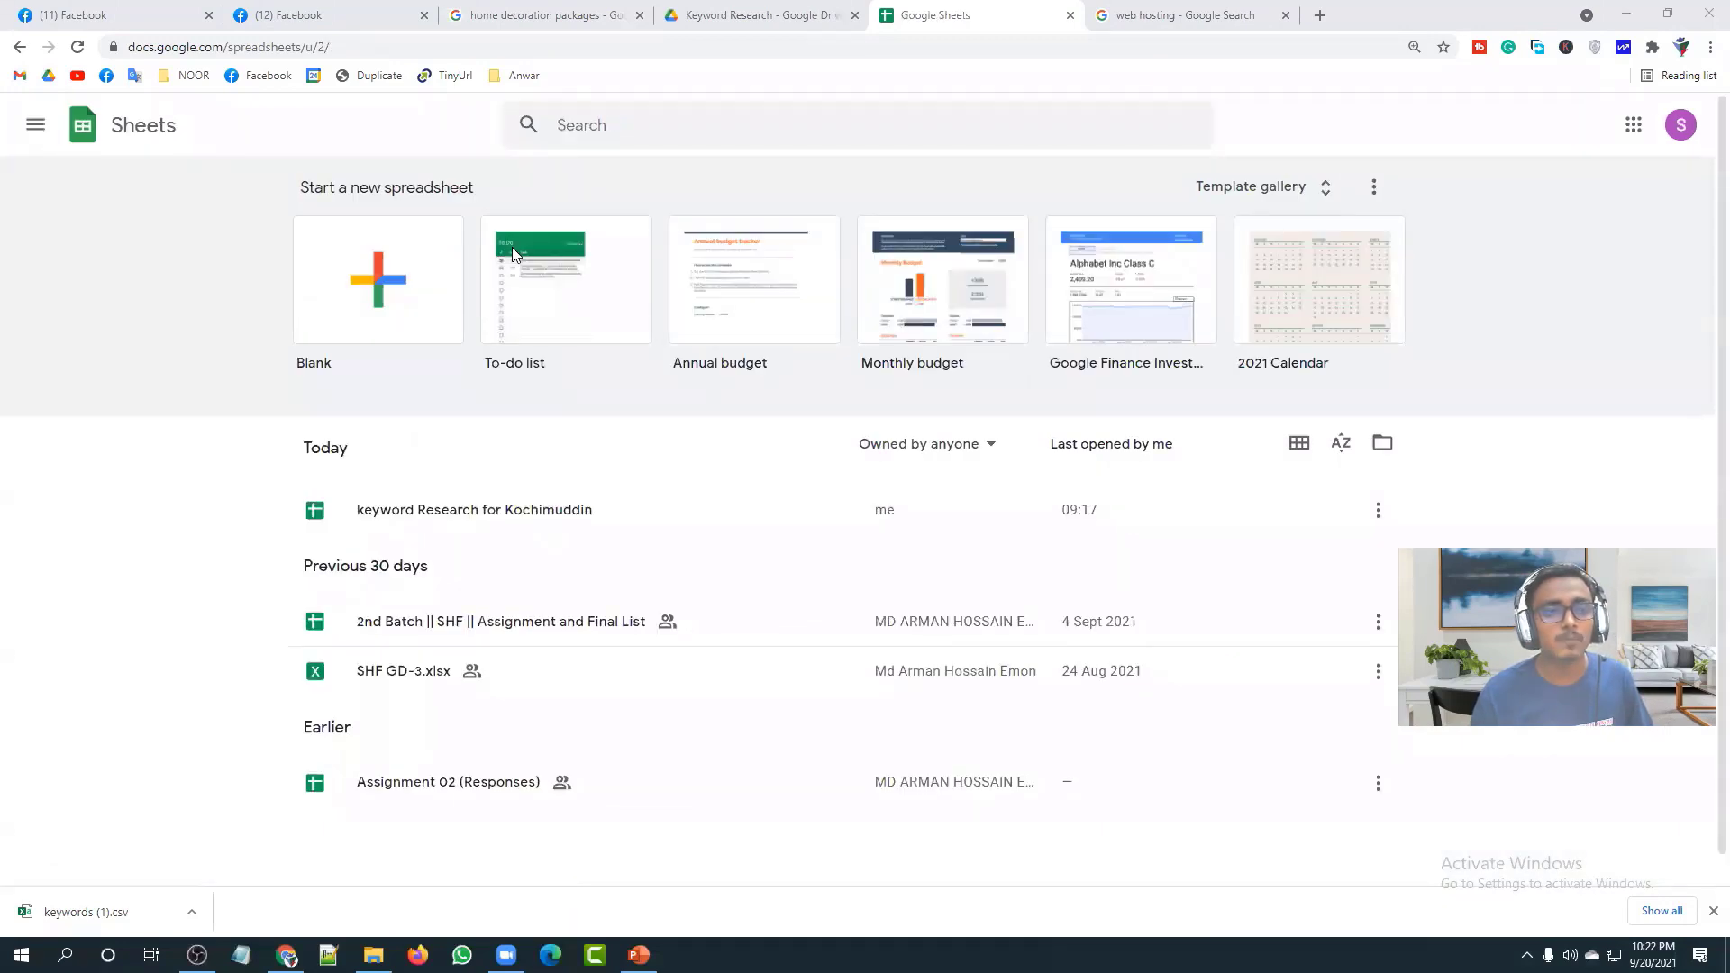
pyautogui.click(19, 46)
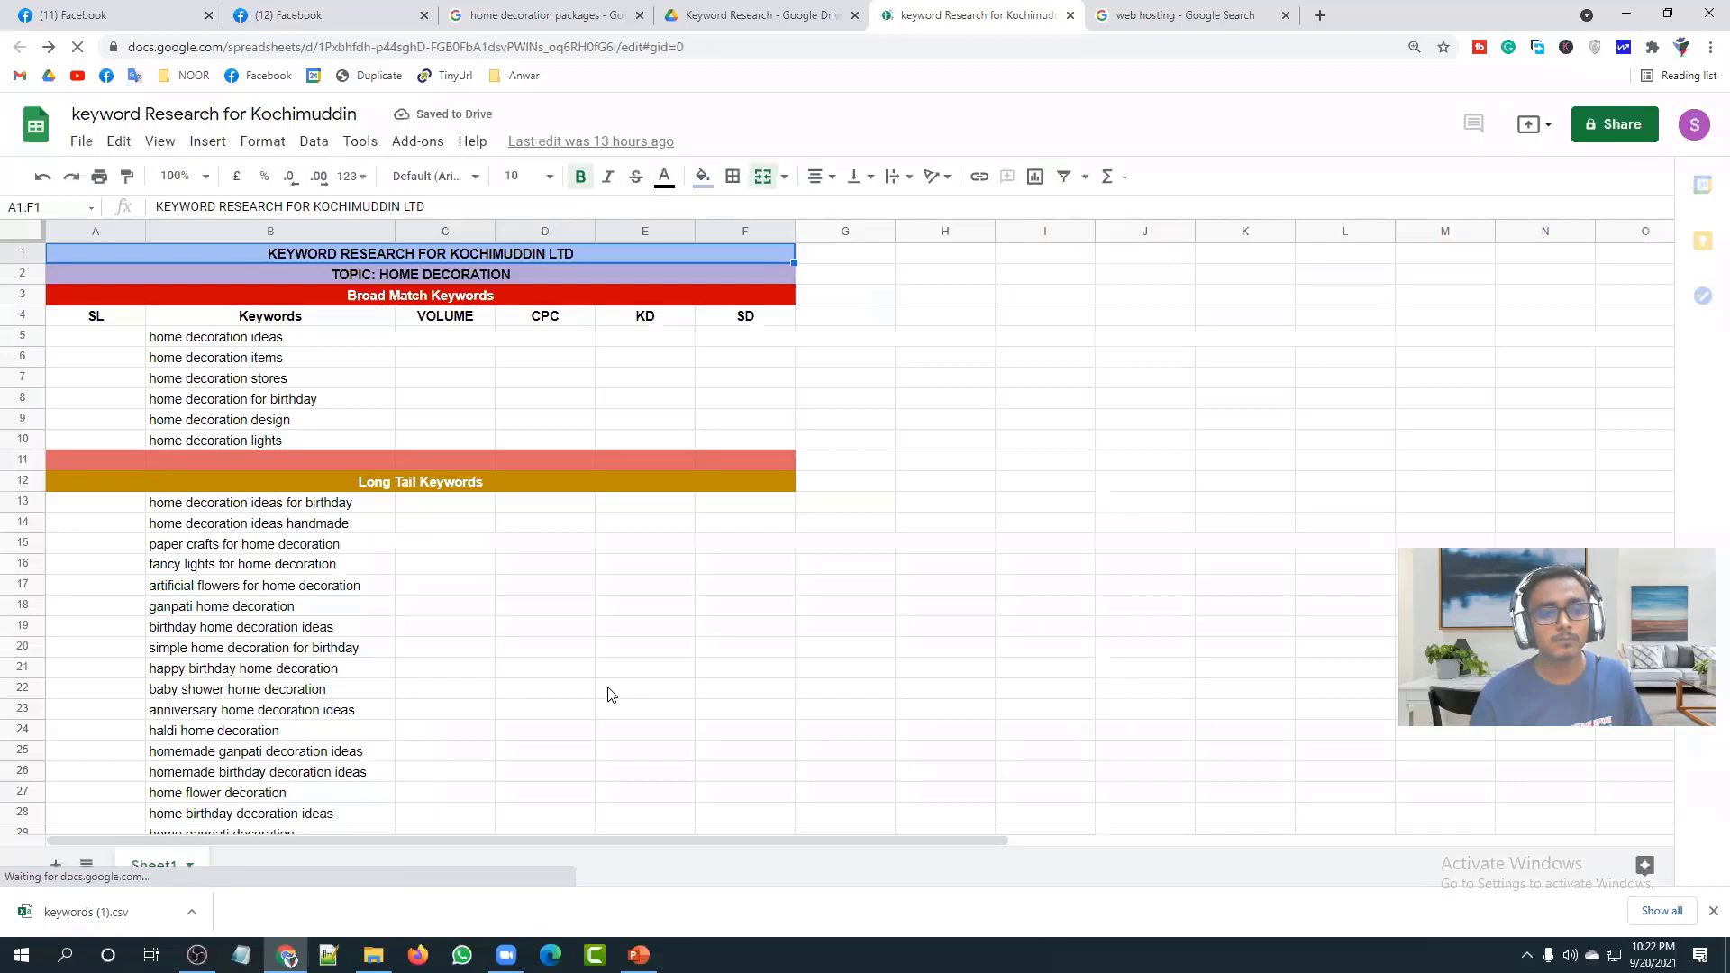
pyautogui.click(610, 693)
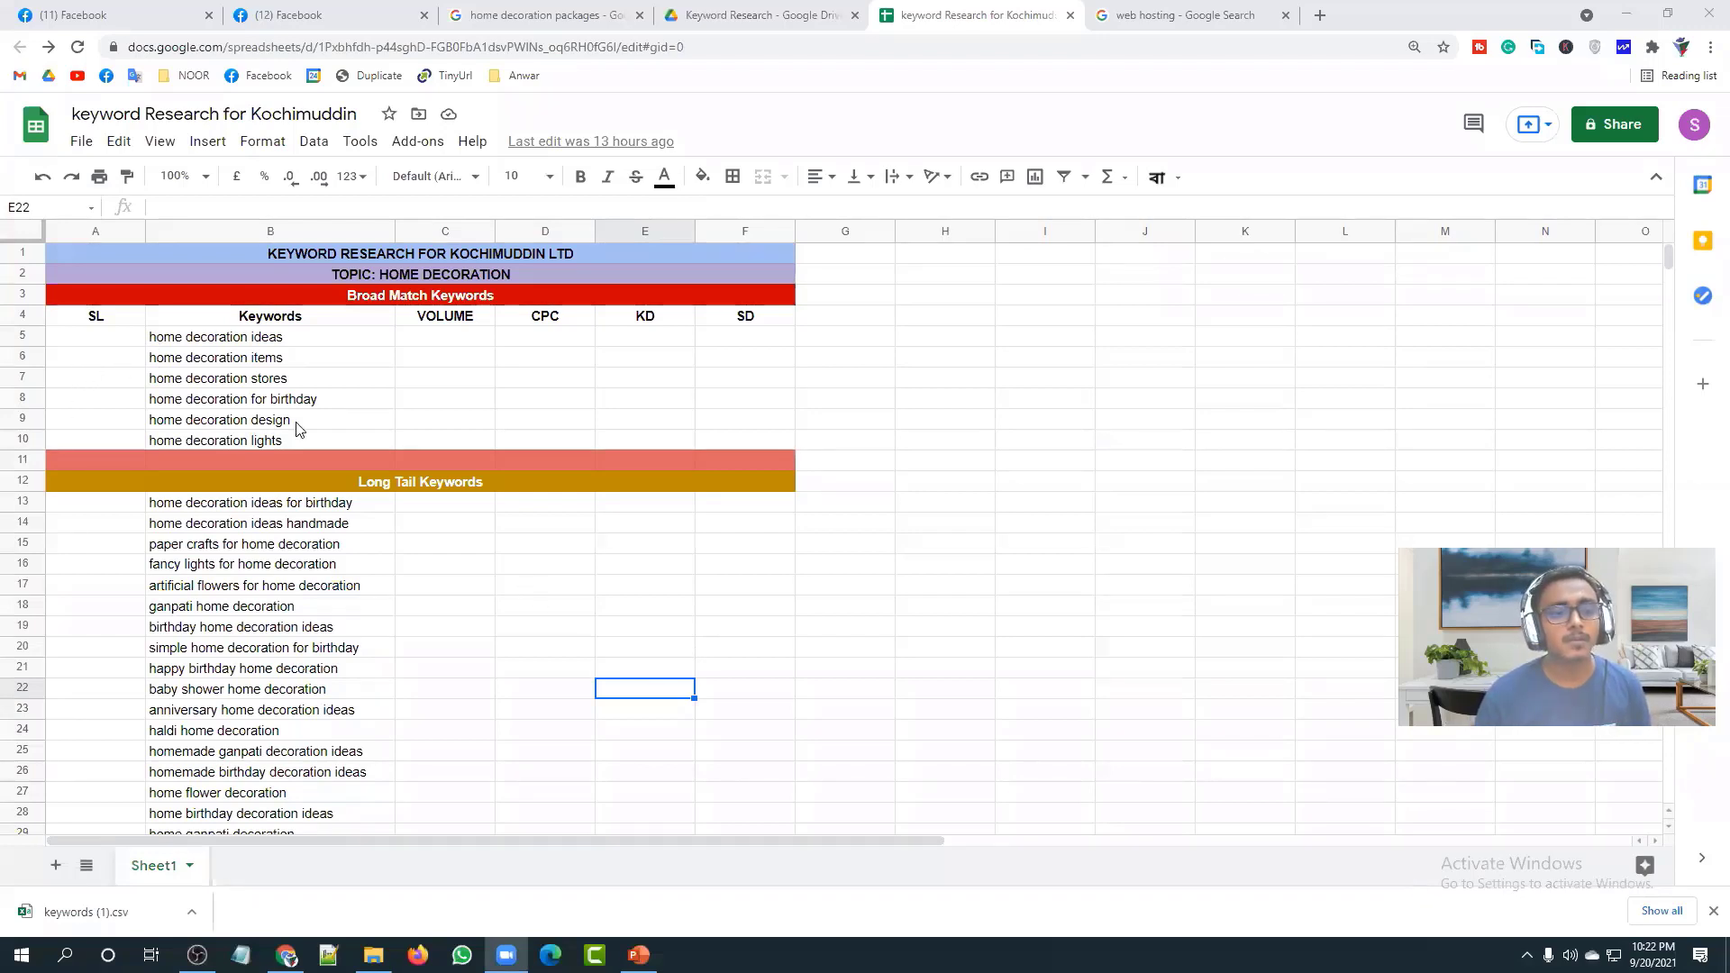
# Step: Try a very dark grey fill on the Broad Match keyword cells A5:B10 and undo it
pyautogui.moveTo(94, 336); pyautogui.dragTo(302, 439)
pyautogui.click(703, 176)
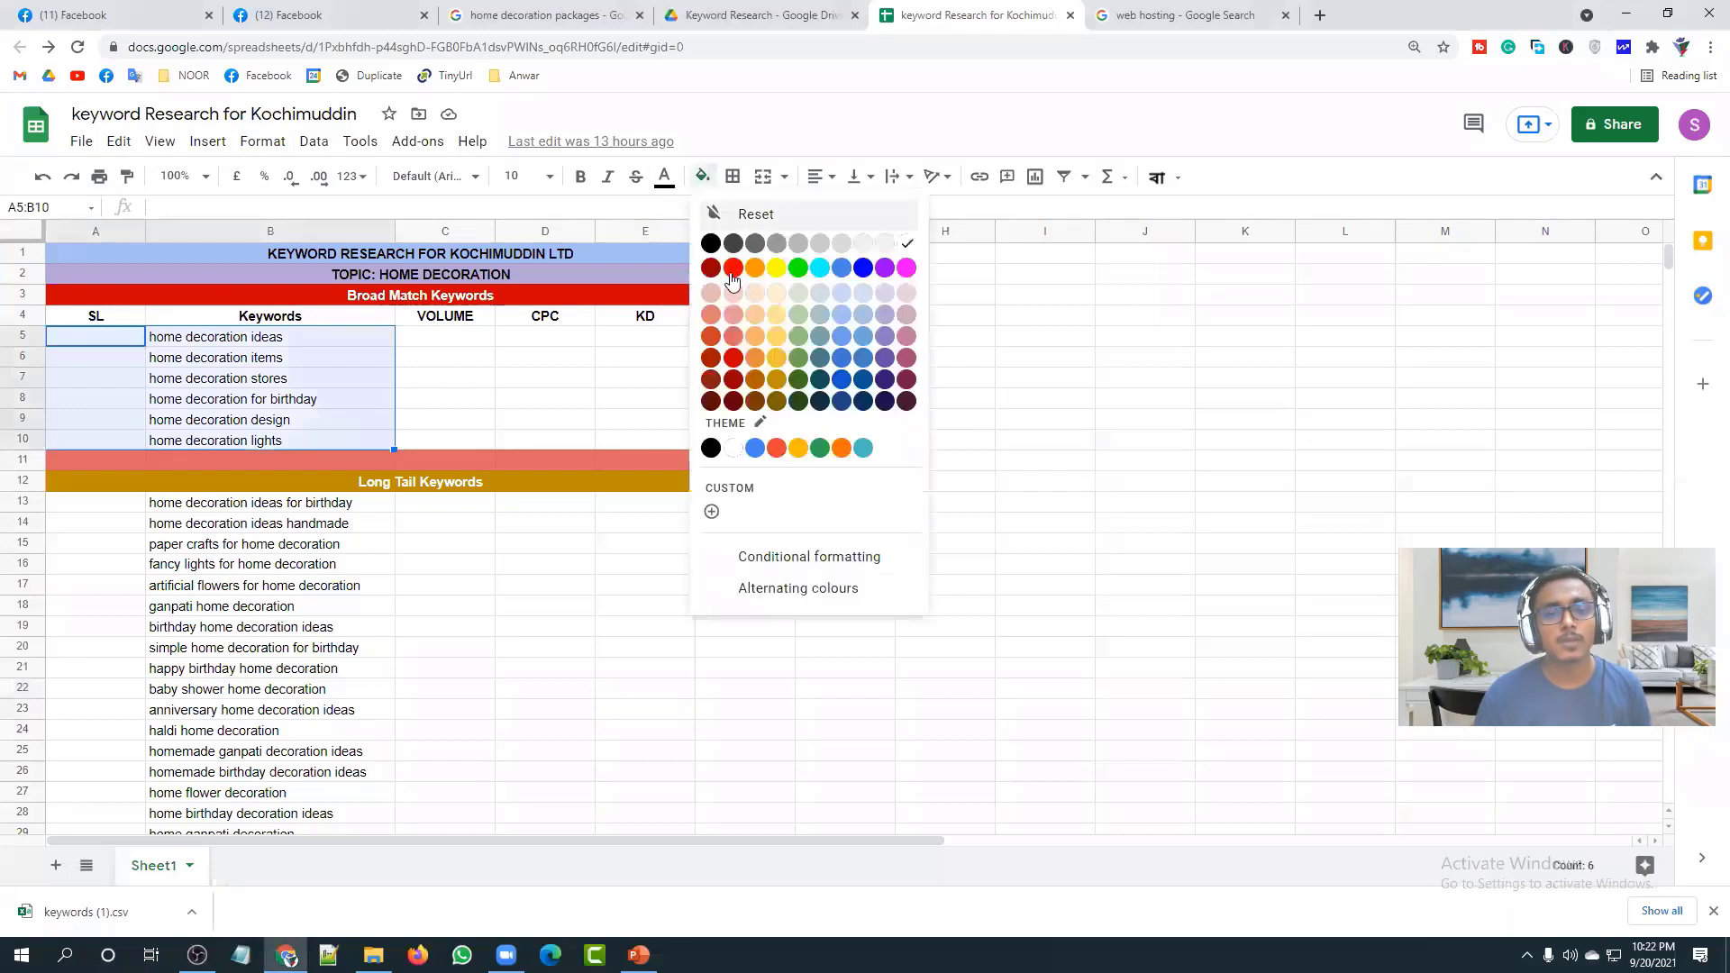
pyautogui.click(734, 243)
pyautogui.click(684, 590)
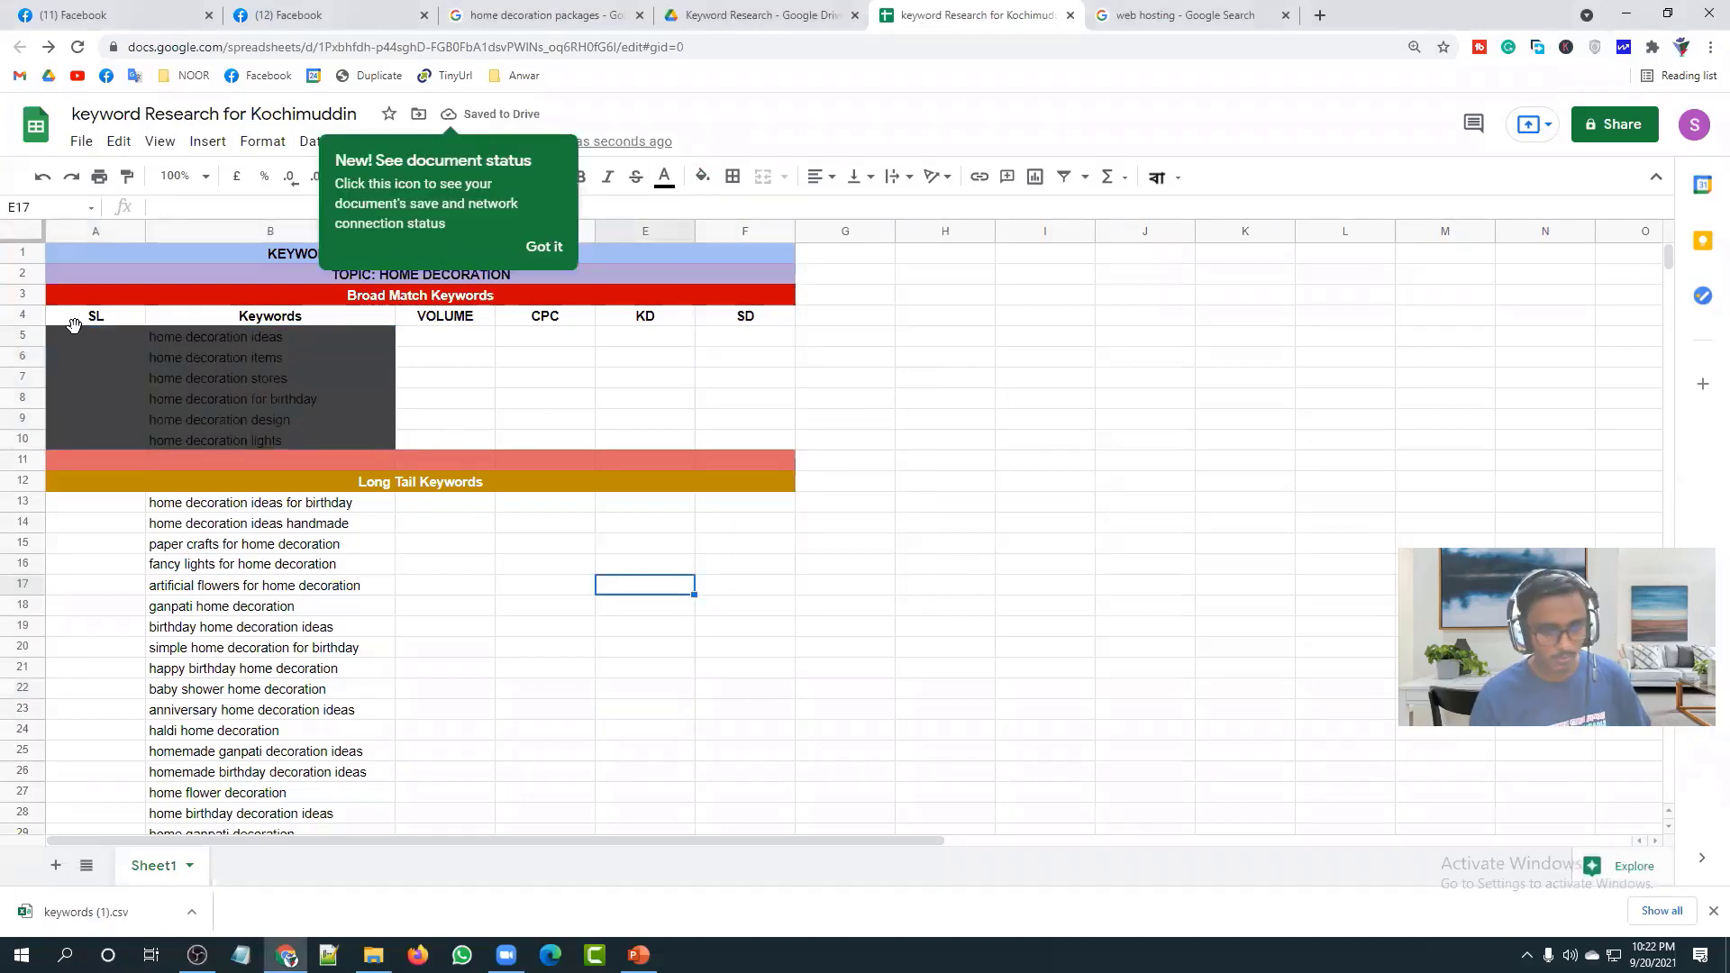
pyautogui.hotkey('ctrl', 'z')
# Step: Fill the Broad Match keyword cells A5:B10 with a medium grey
pyautogui.click(703, 177)
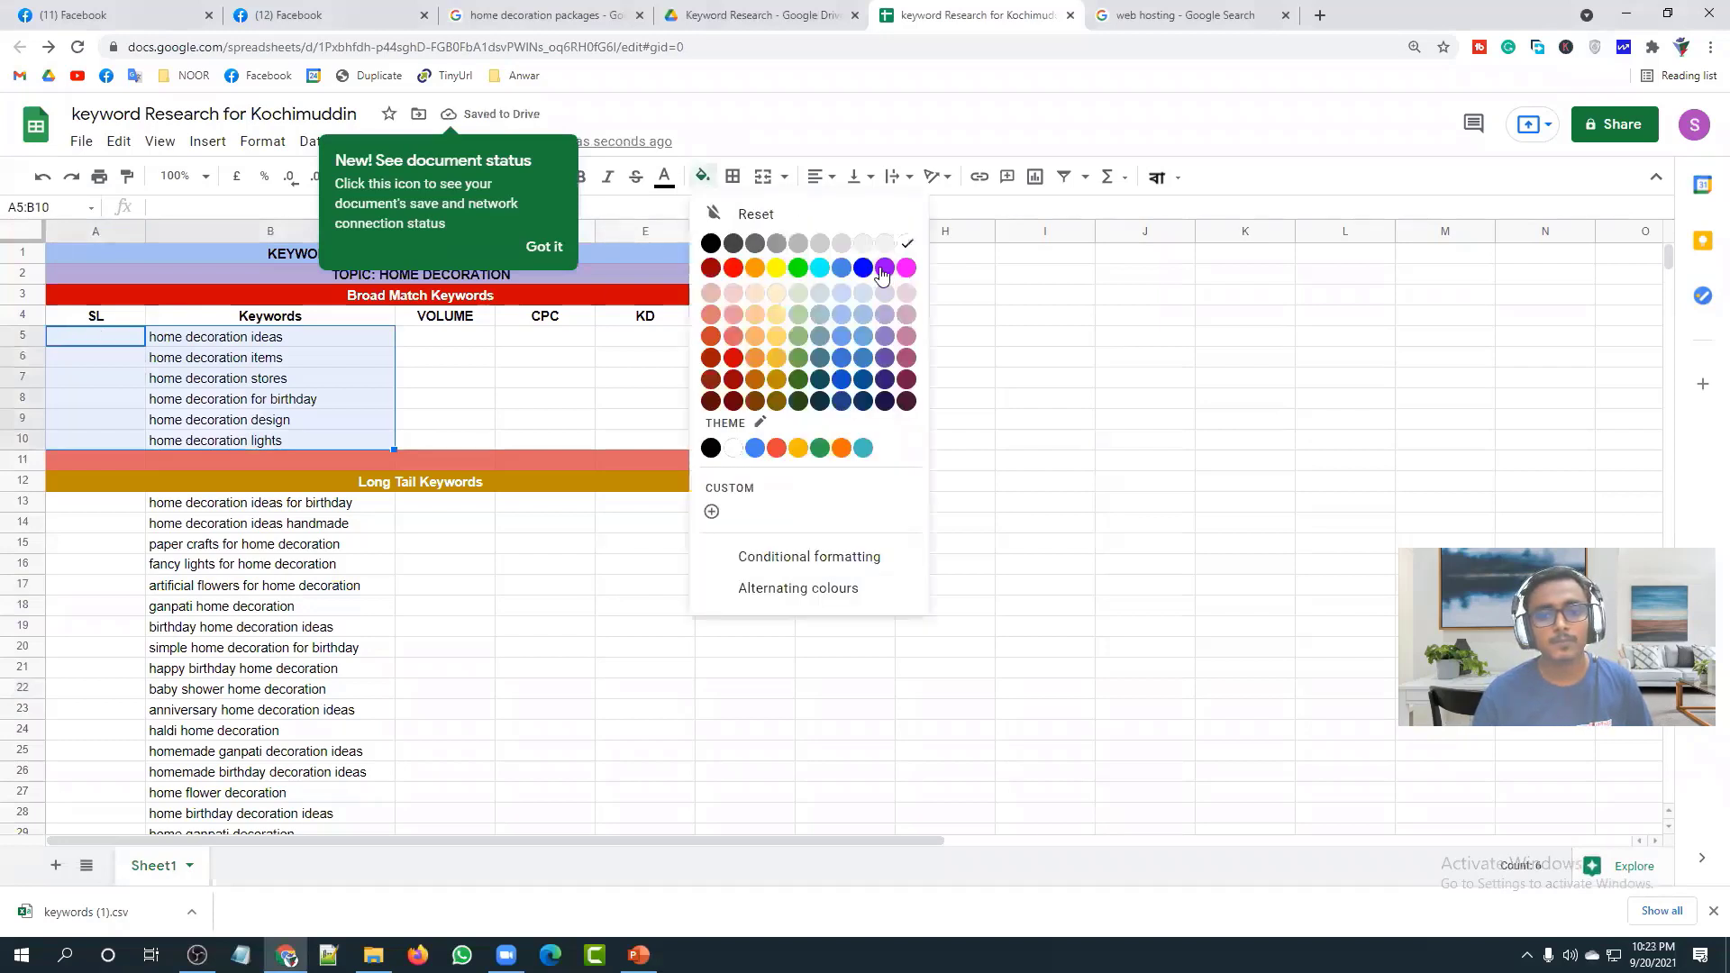
pyautogui.click(797, 243)
pyautogui.click(941, 532)
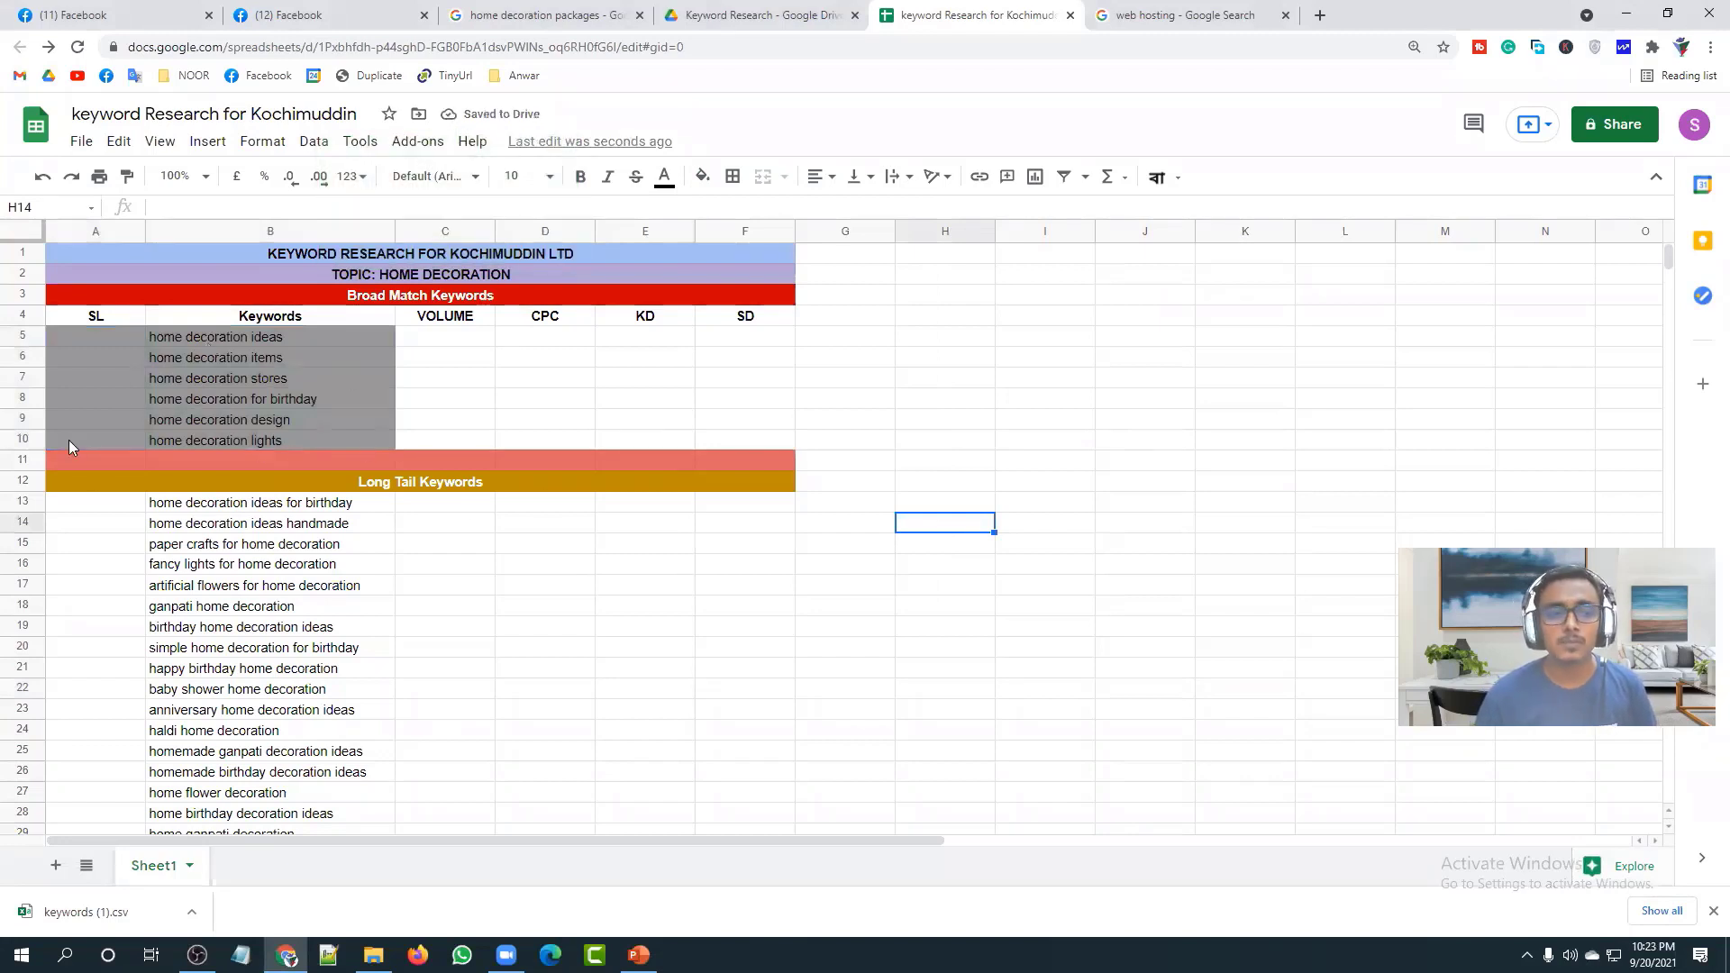
# Step: Reset the fill colour of the Broad Match keyword rows 5 to 10
pyautogui.click(27, 336)
pyautogui.moveTo(31, 354); pyautogui.dragTo(274, 443)
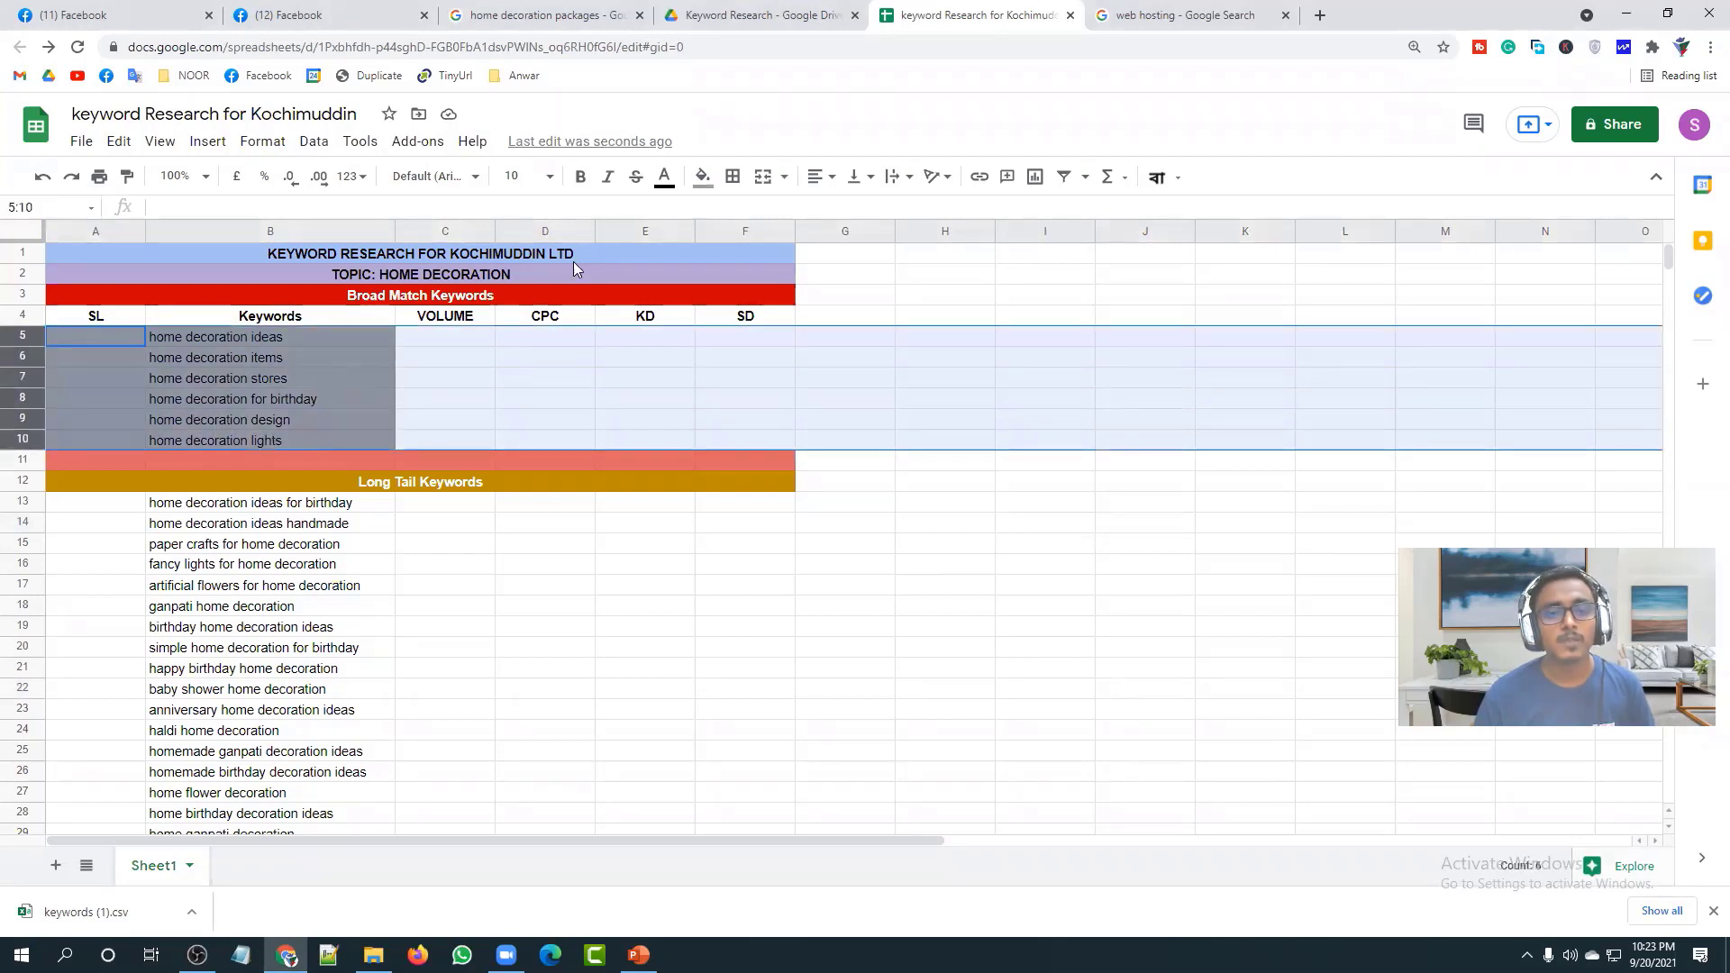
pyautogui.click(710, 187)
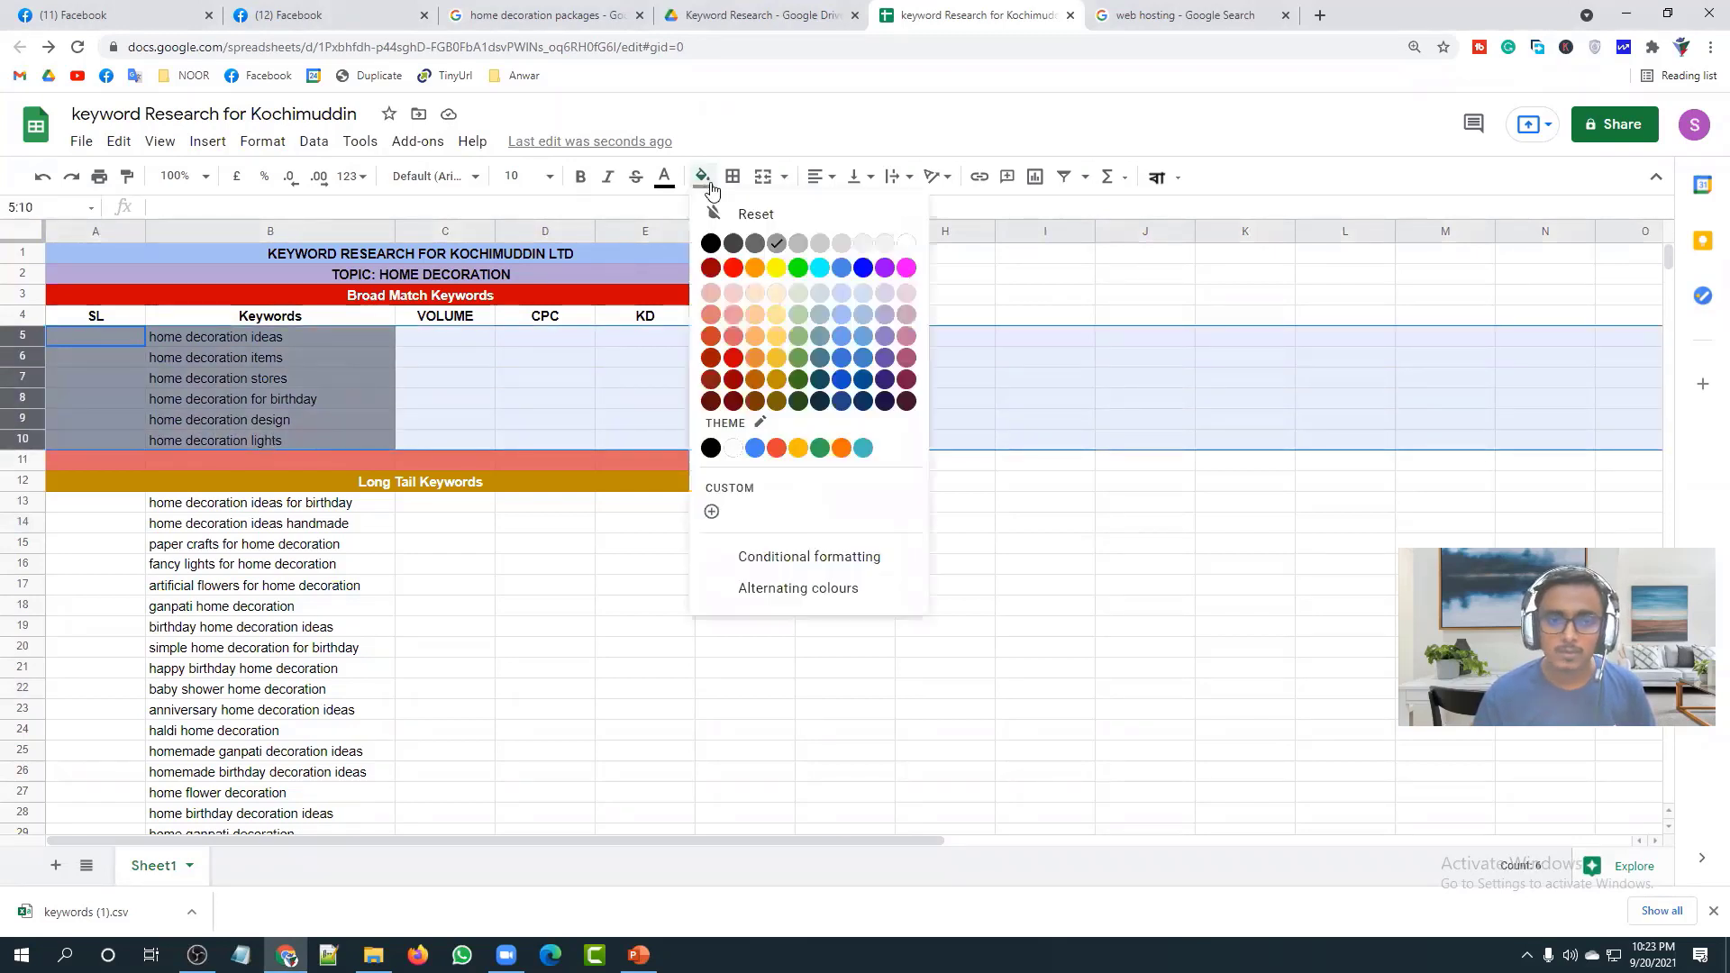
pyautogui.click(749, 216)
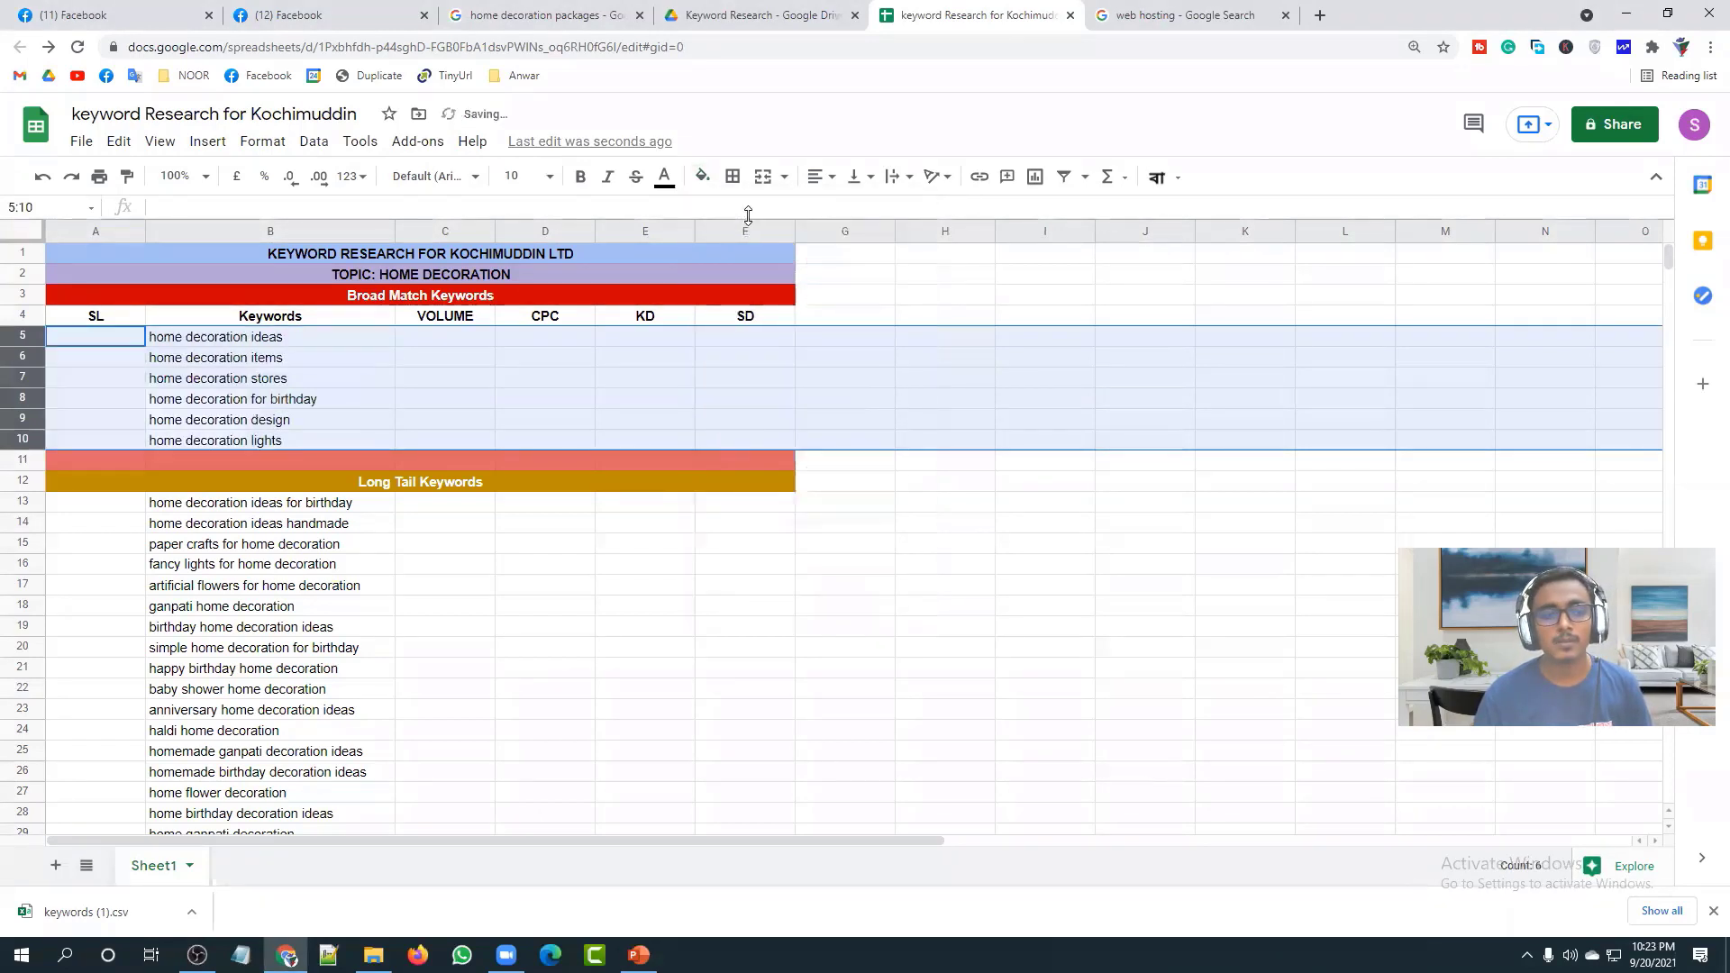
pyautogui.click(804, 780)
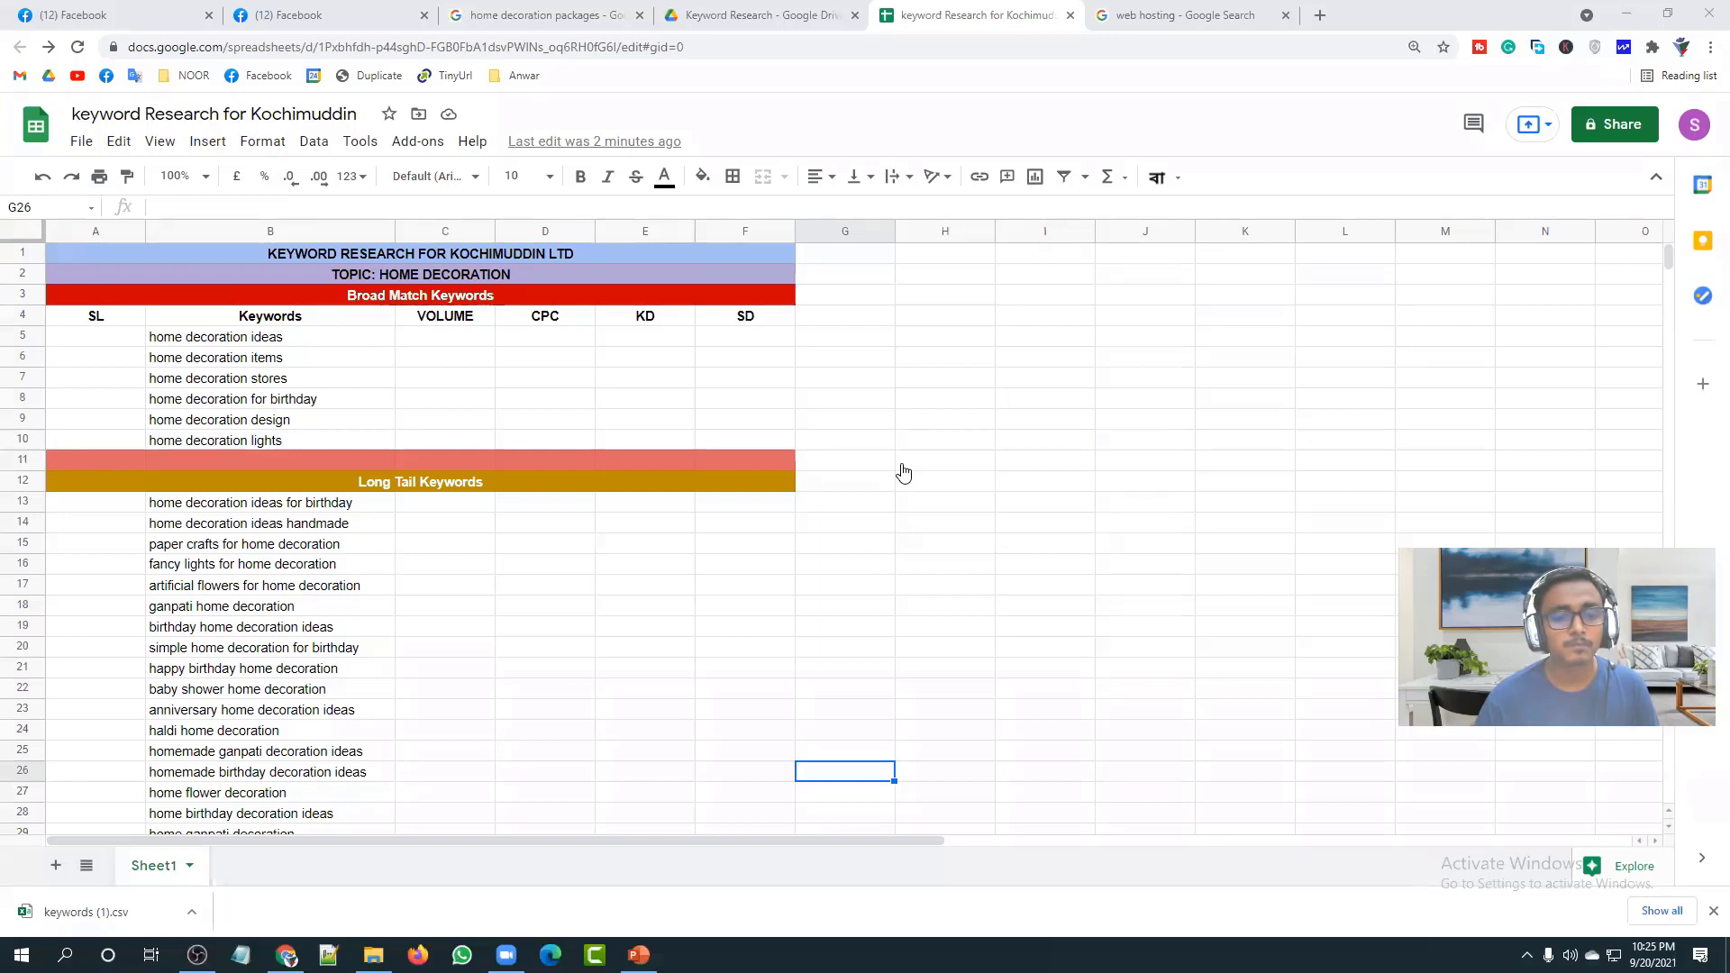
pyautogui.click(891, 652)
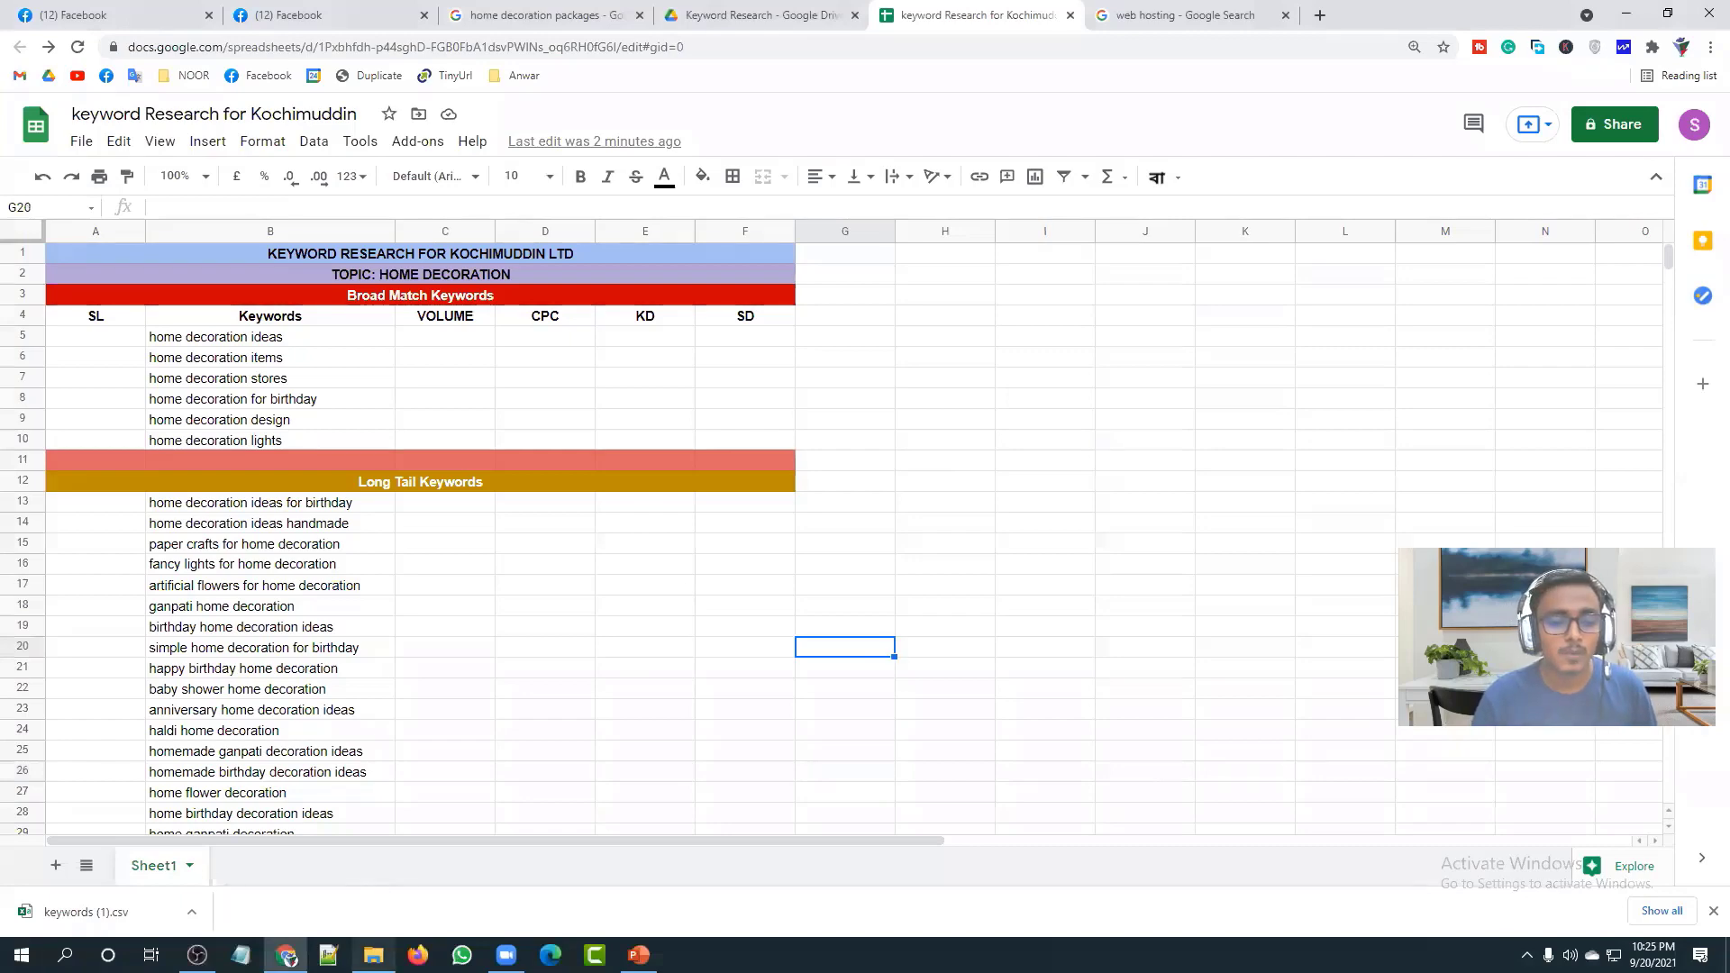
pyautogui.click(373, 954)
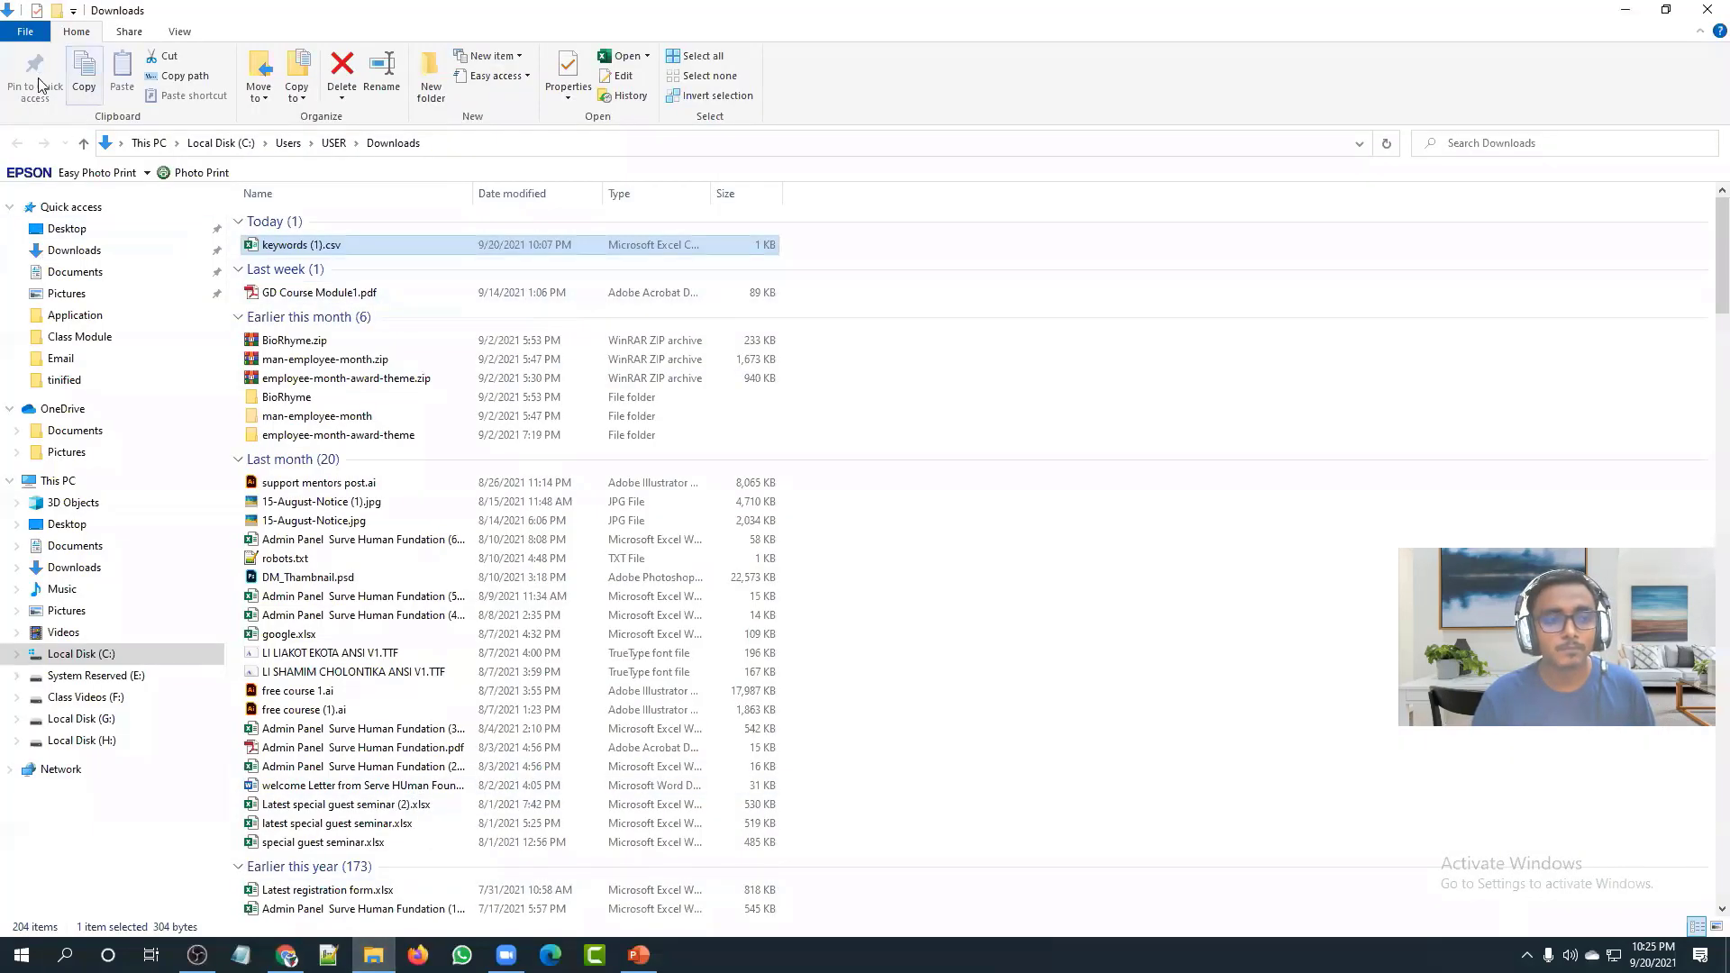
pyautogui.click(1707, 9)
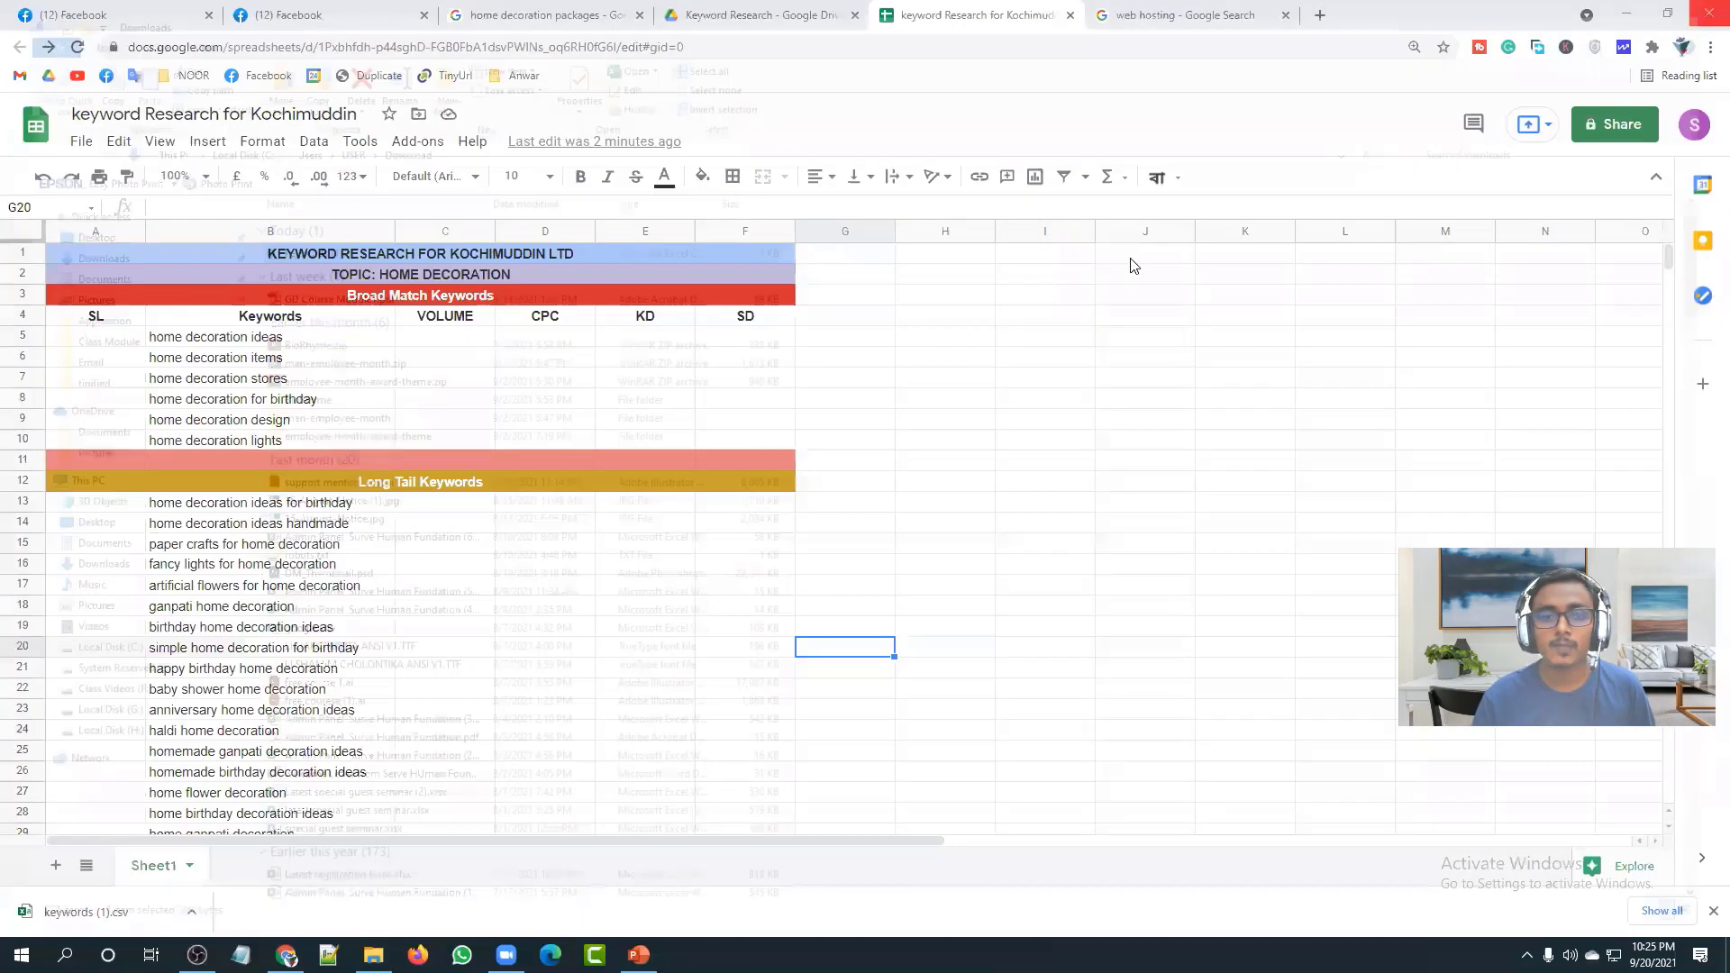
# Step: Return to the Google results for "home decoration packages" and clear the search query
pyautogui.click(476, 13)
pyautogui.scroll(5, 198, 209)
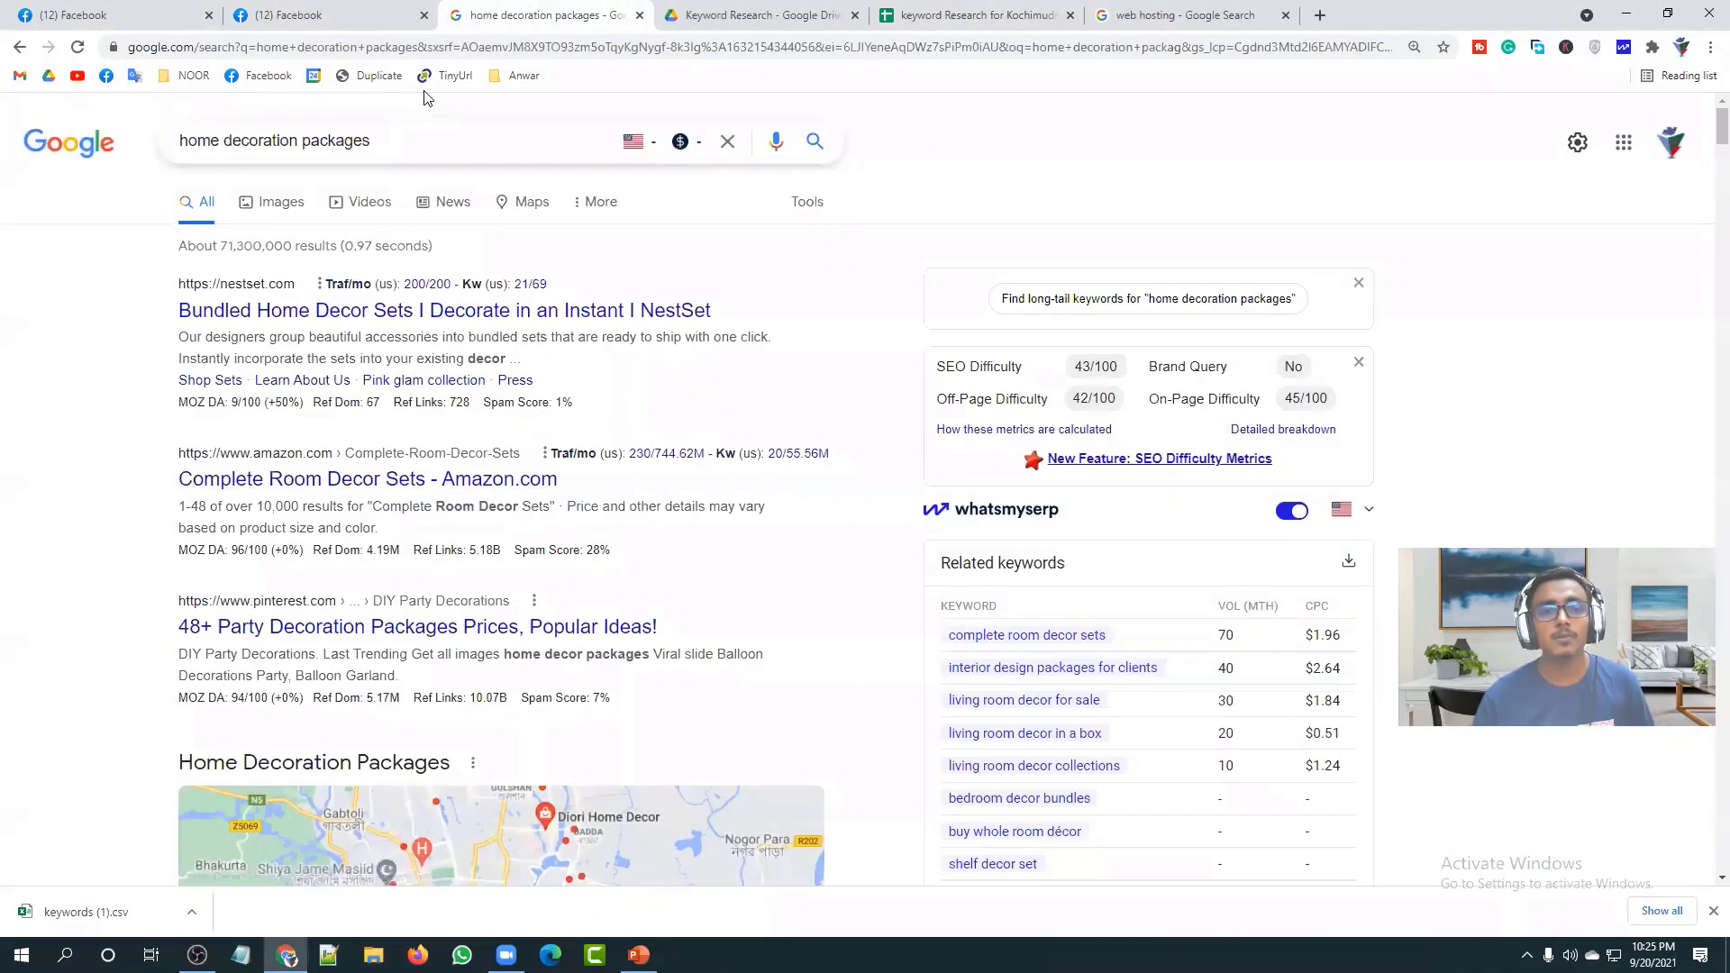
pyautogui.click(727, 142)
pyautogui.click(3, 226)
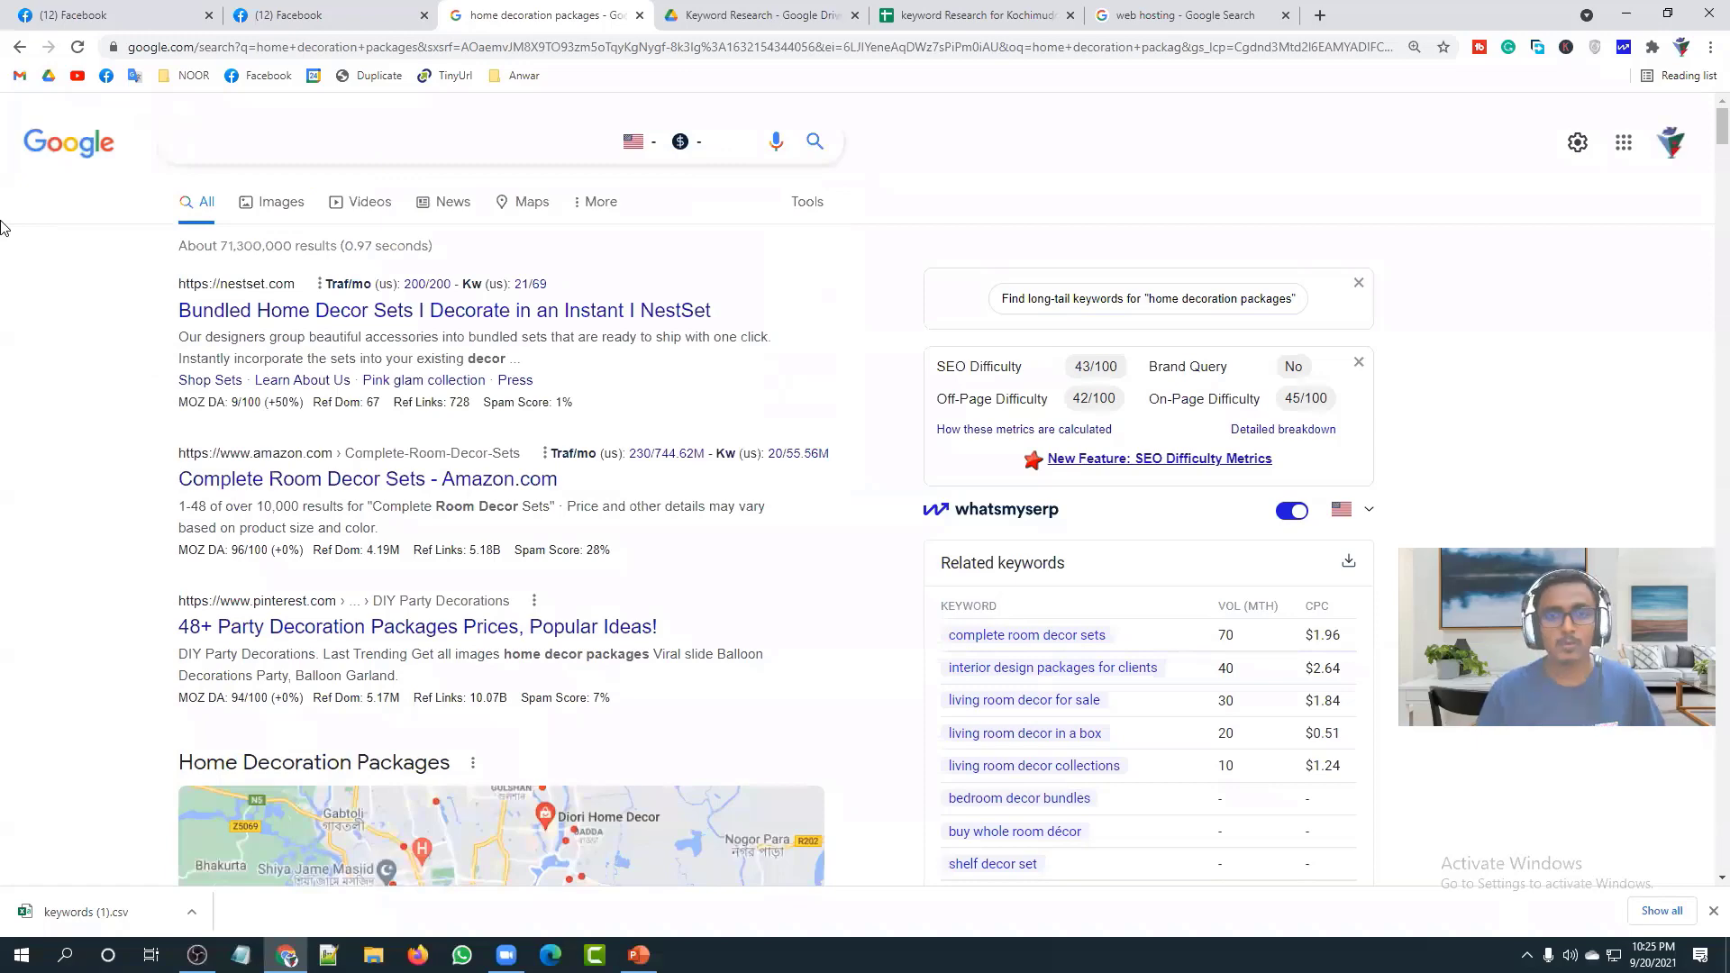
# Step: Open a new incognito window, load google.com and switch the Google page language to English
pyautogui.click(1709, 47)
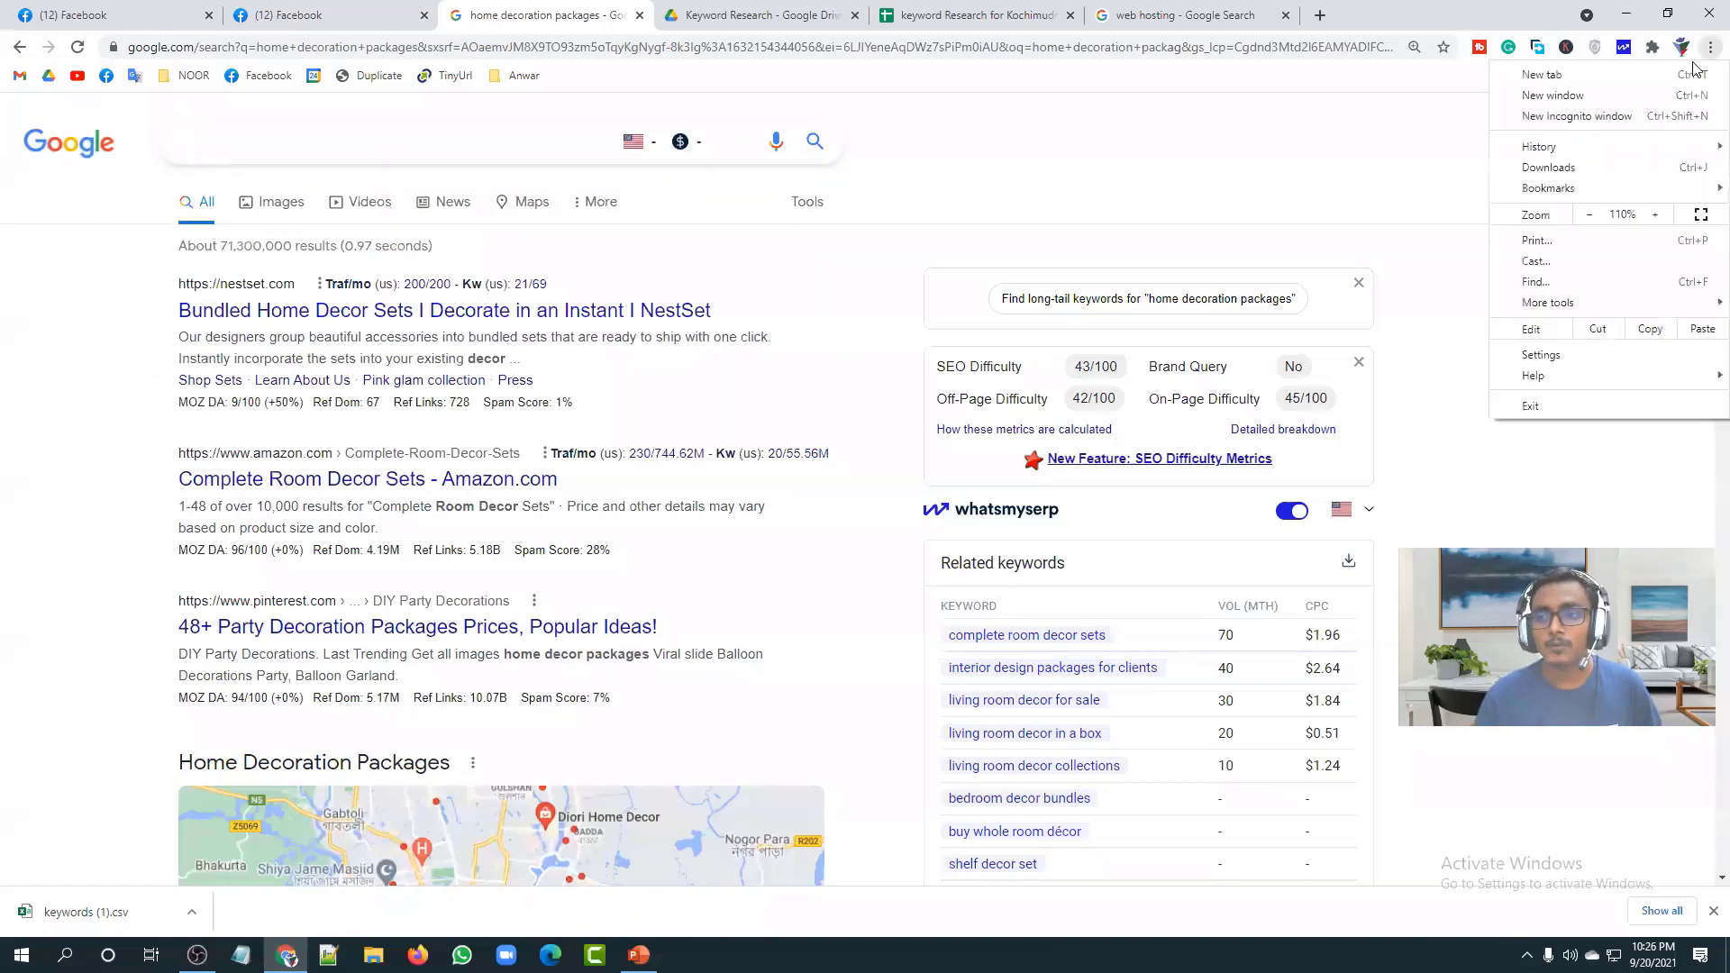
pyautogui.click(1576, 115)
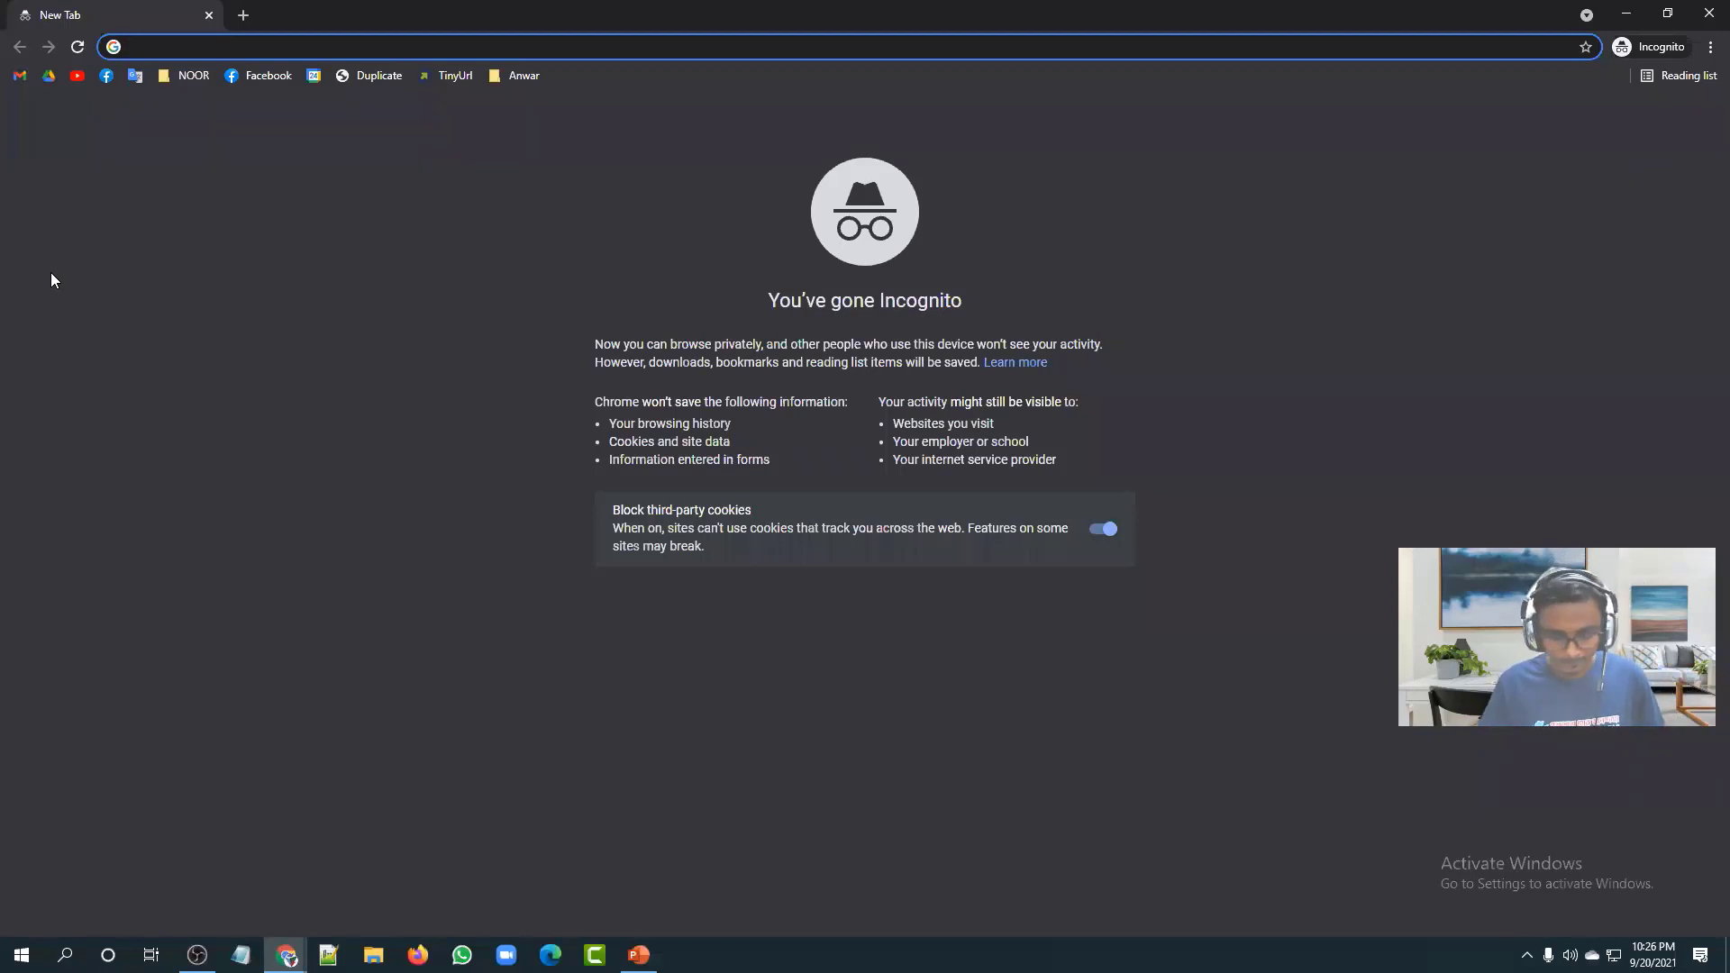
pyautogui.write('google.com')
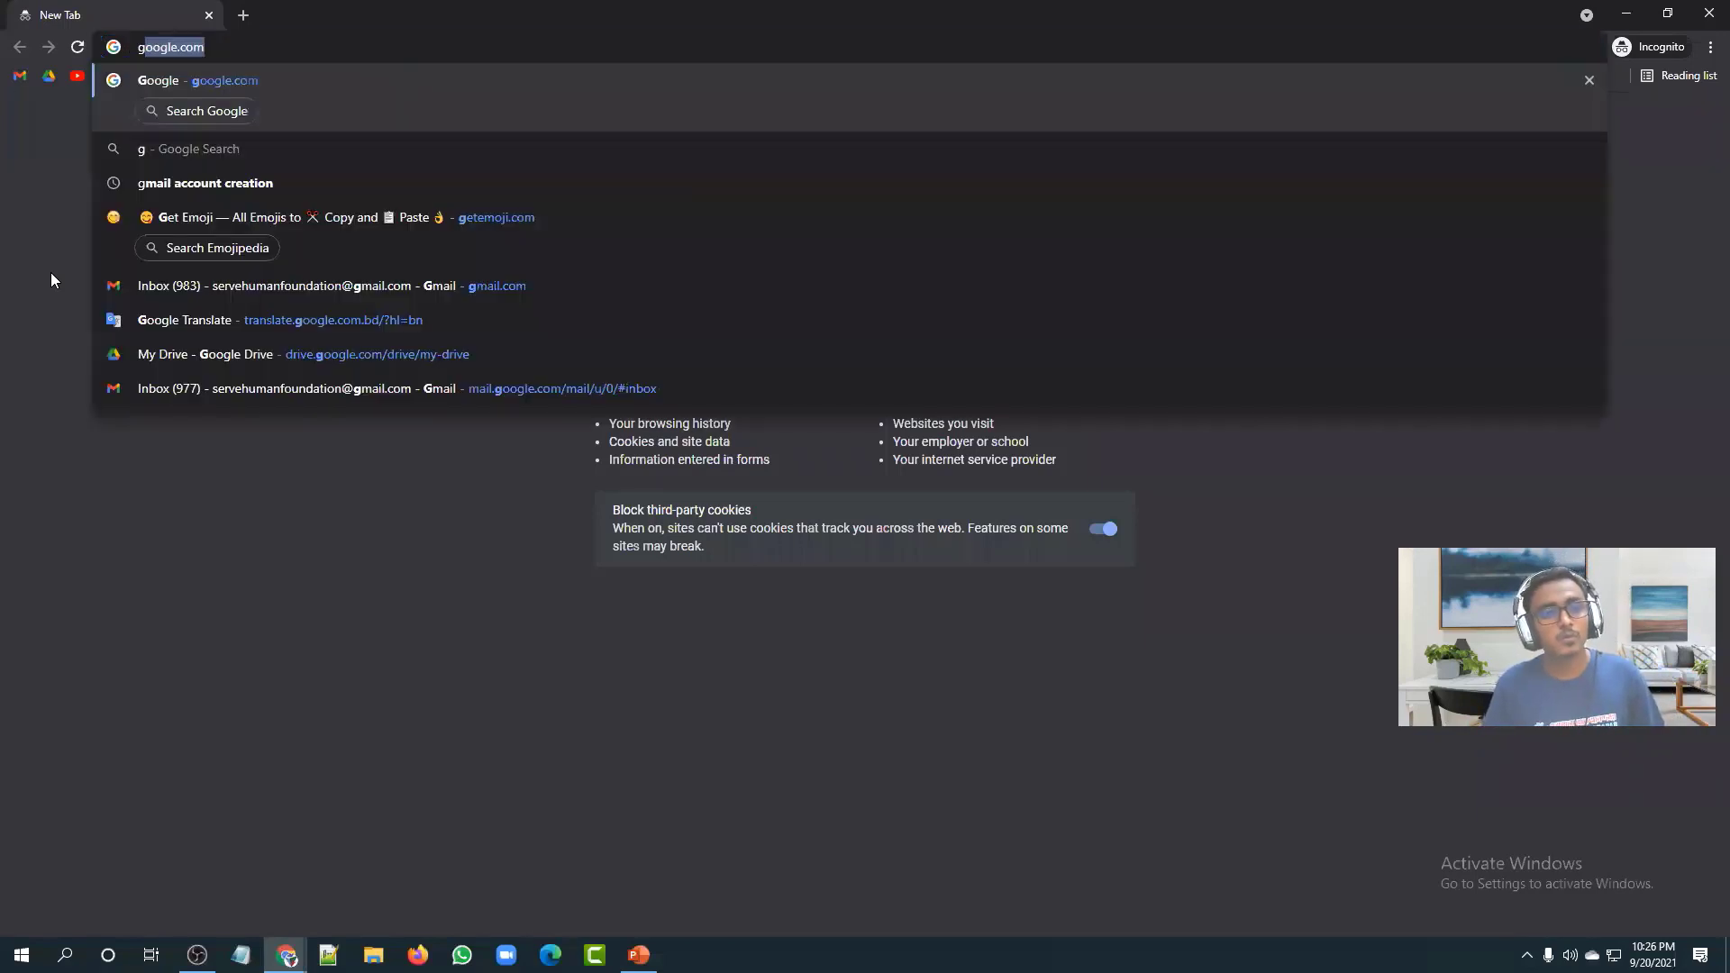
pyautogui.press('Return')
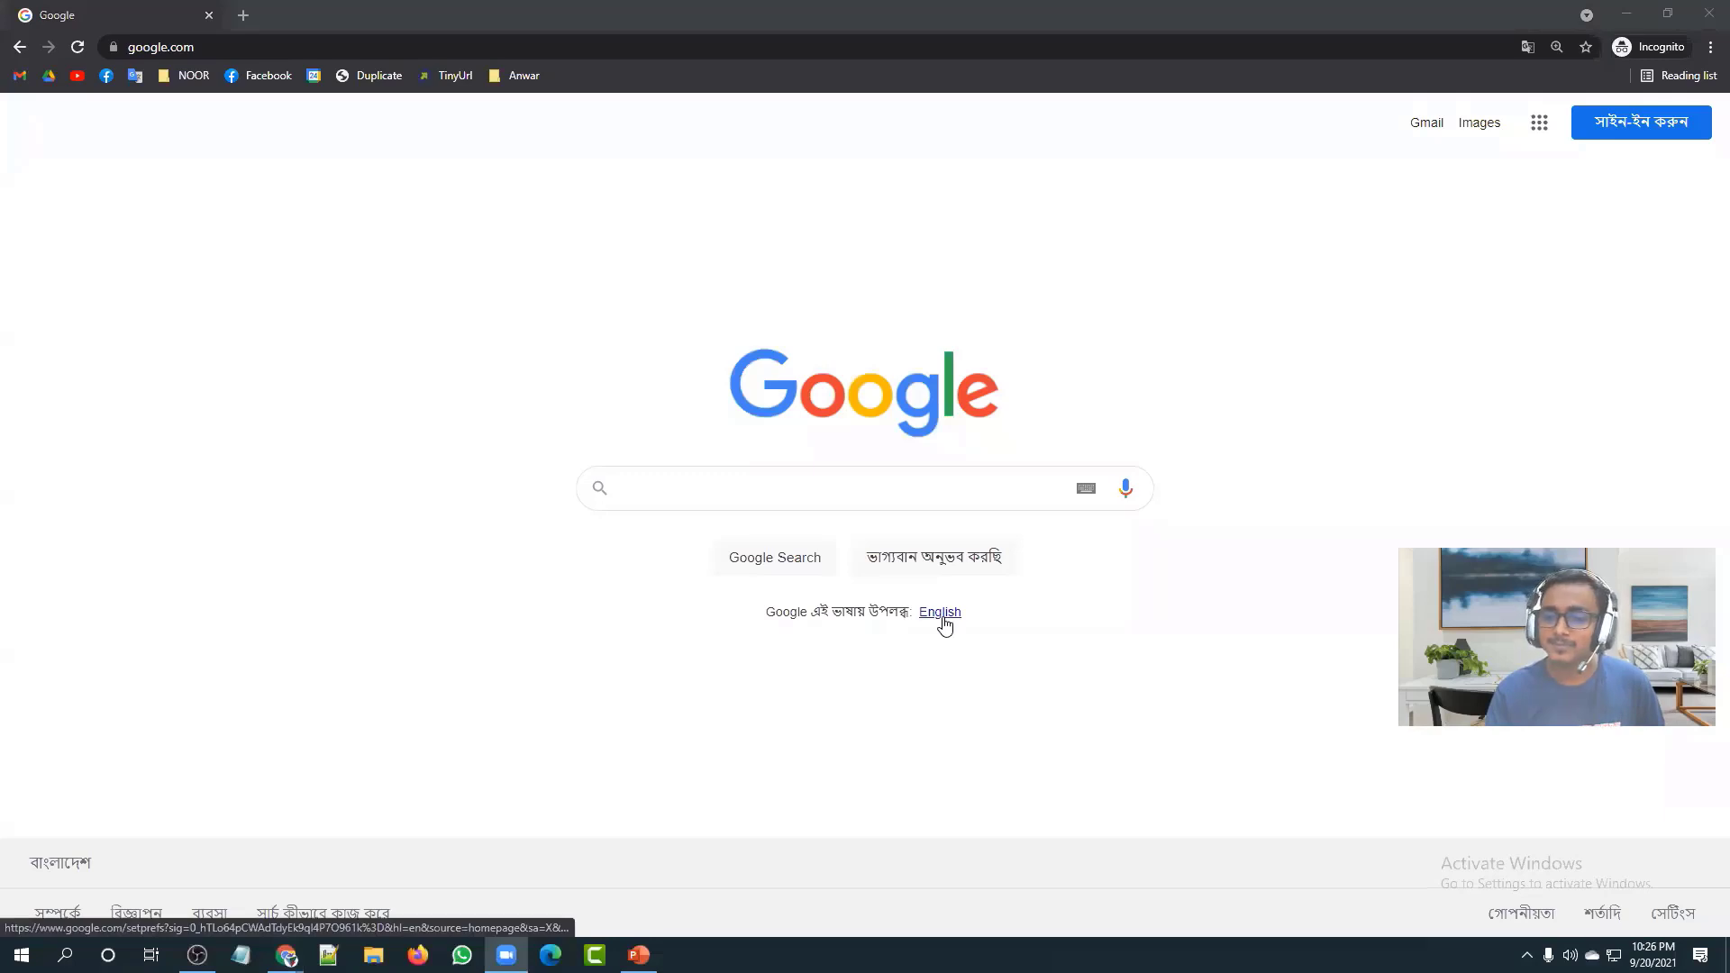
pyautogui.click(940, 613)
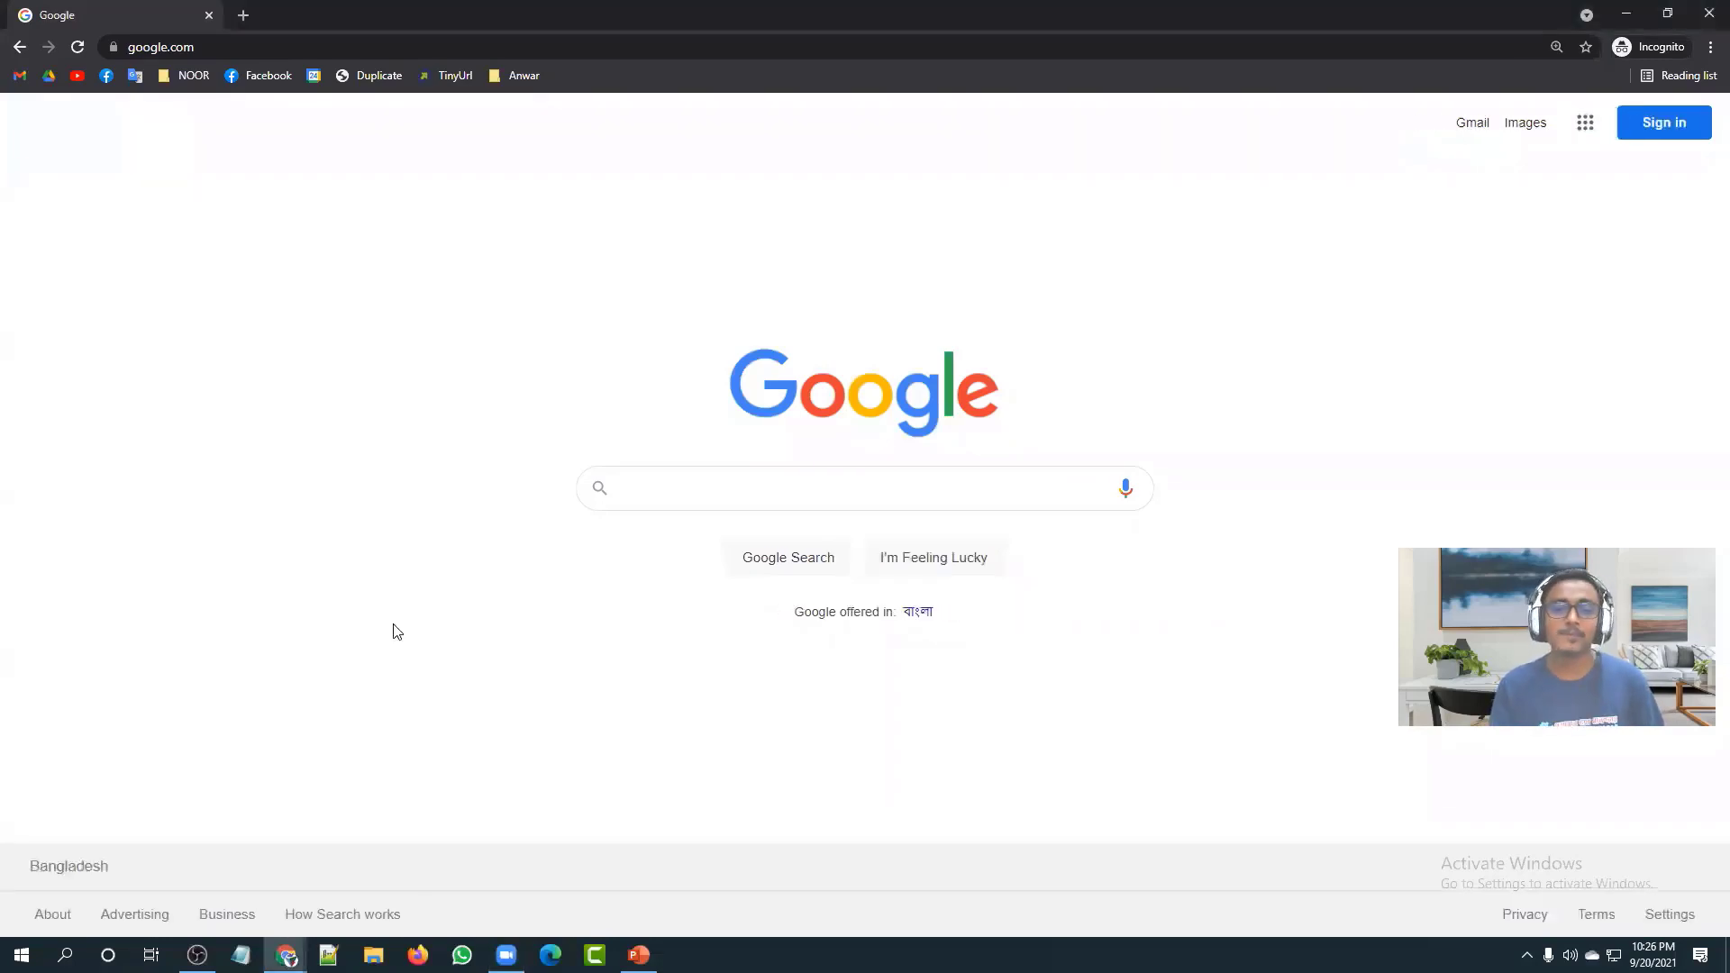
# Step: Enter "home decoration" in the Google search field to bring up its autocomplete suggestions
pyautogui.click(758, 493)
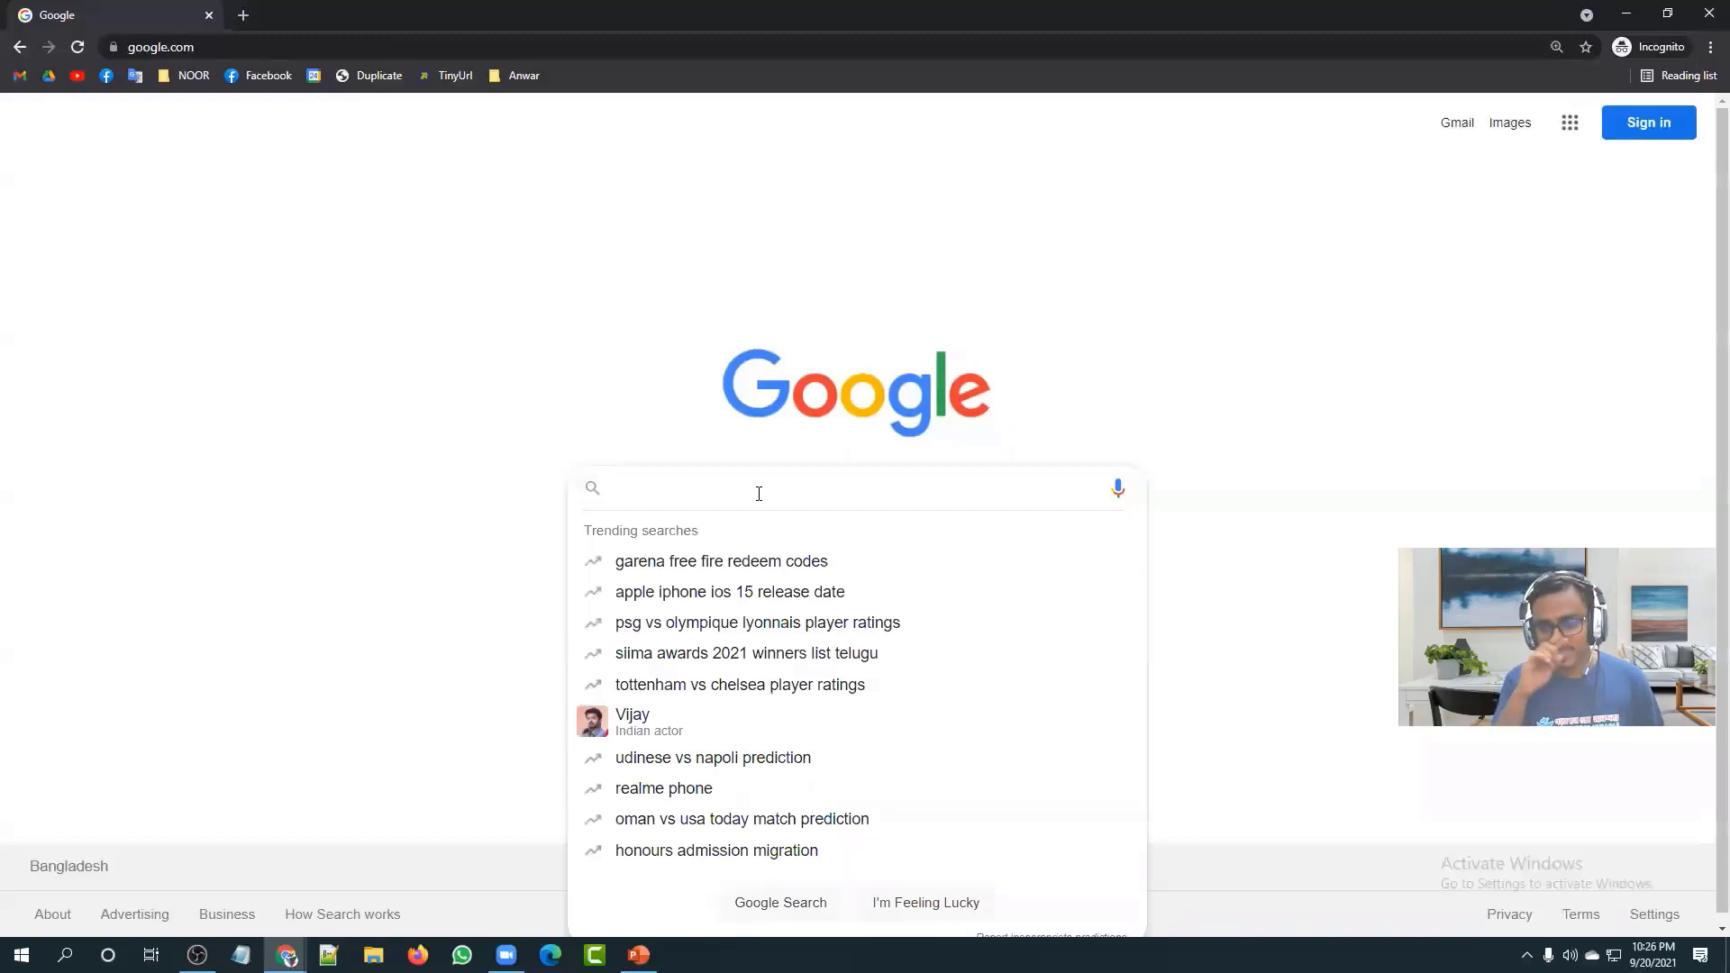
pyautogui.write('hom')
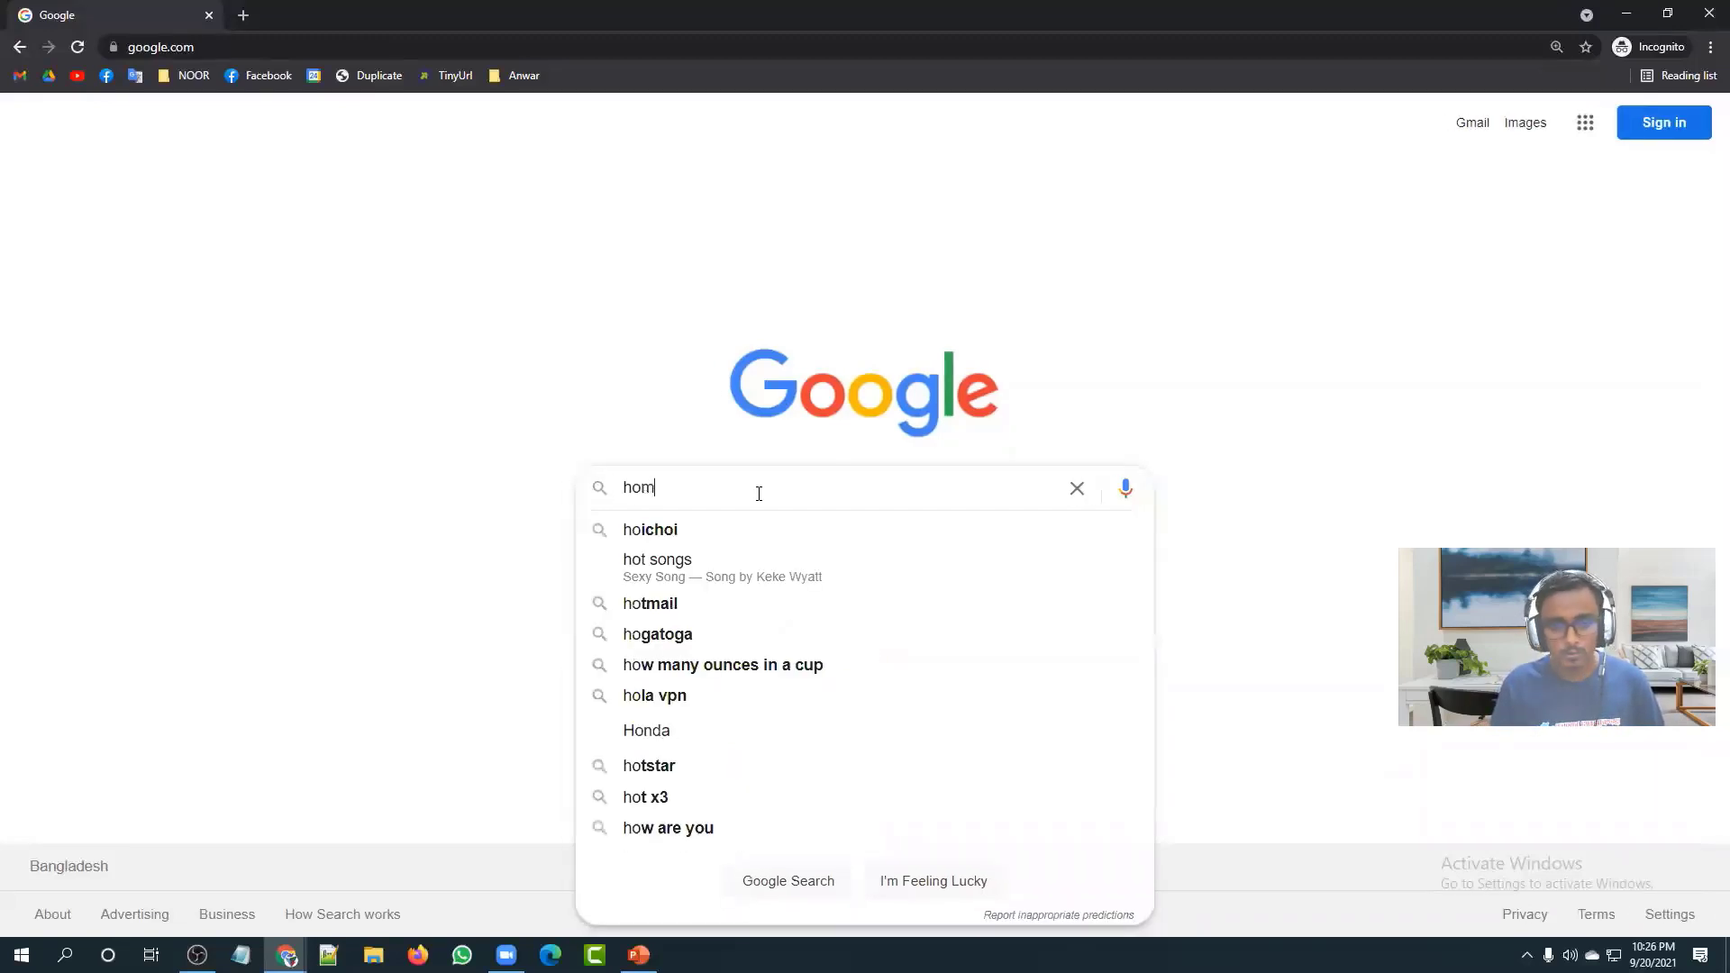
pyautogui.write('e decoration')
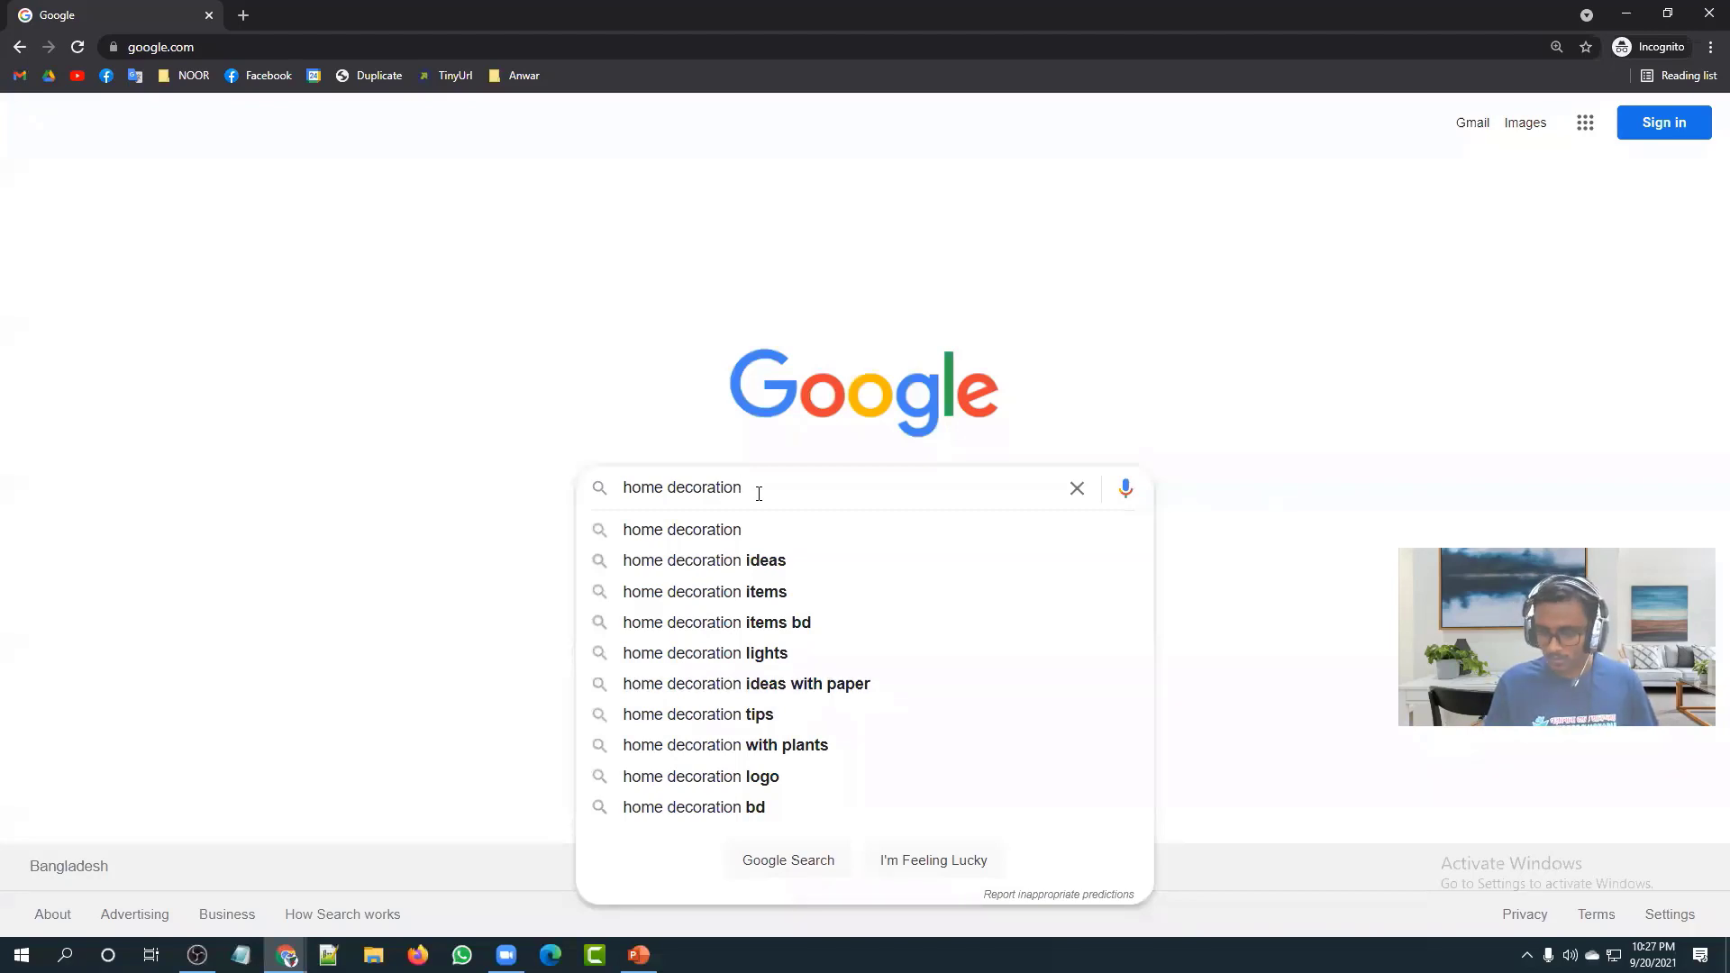
# Step: Replace the search query with "web hosting" to bring up its autocomplete suggestions
pyautogui.hotkey('ctrl', '+')
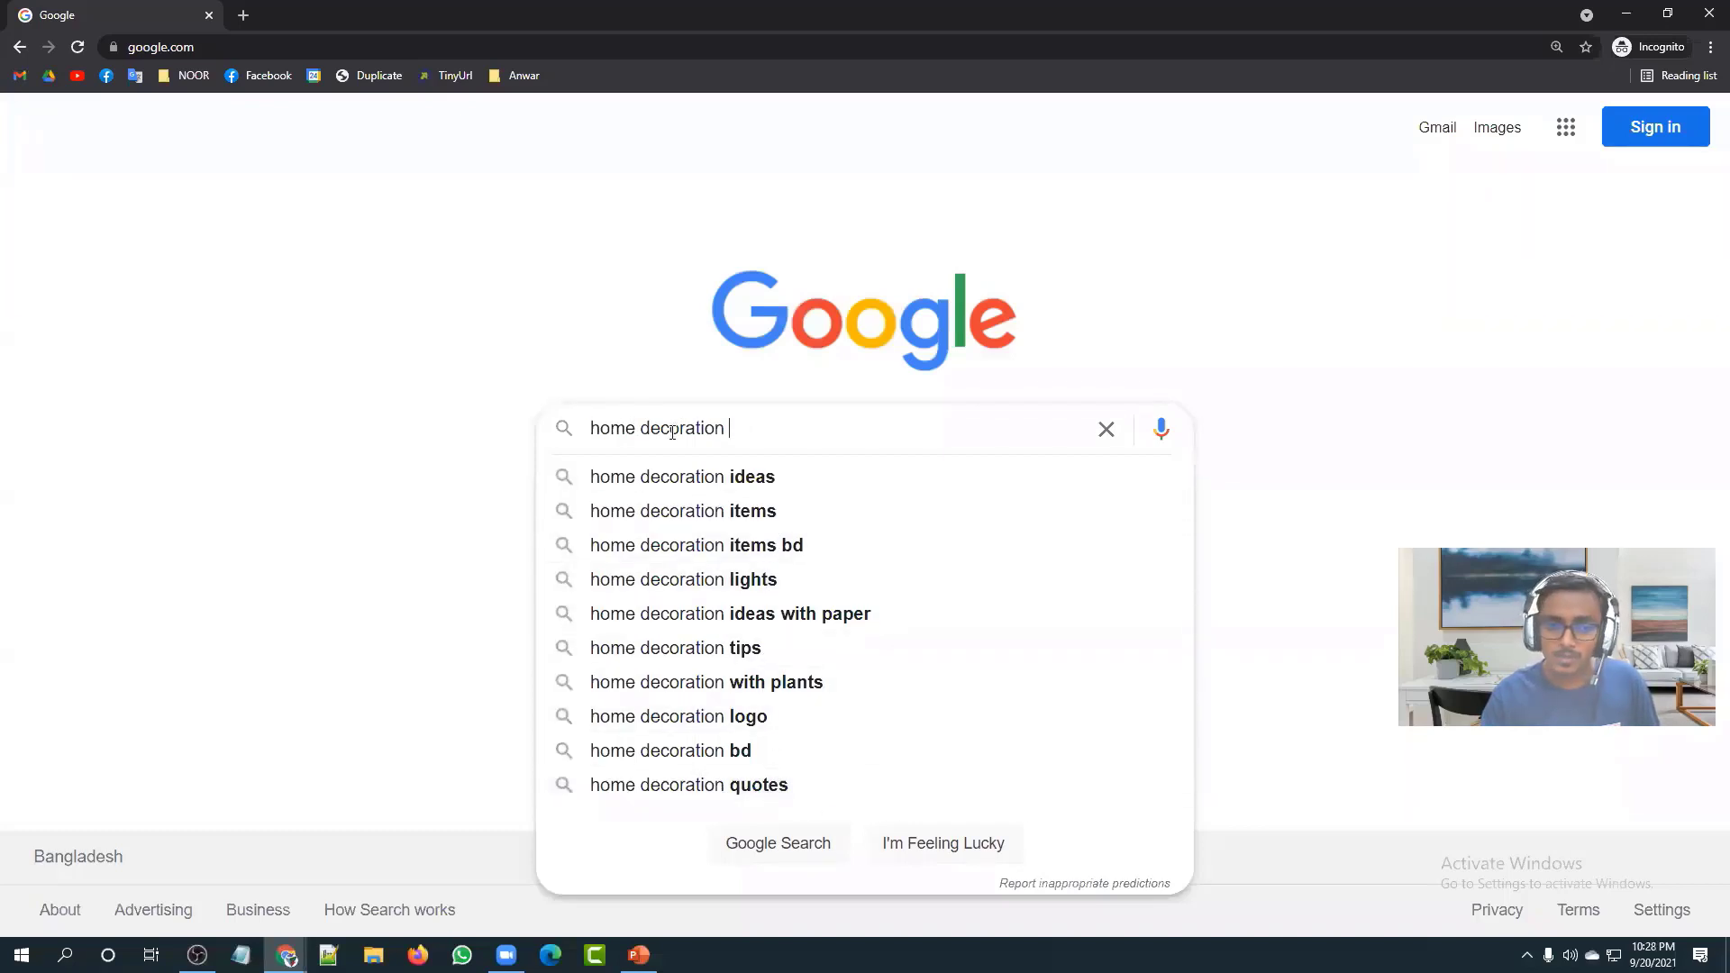
pyautogui.moveTo(731, 430); pyautogui.dragTo(584, 437)
pyautogui.write('we')
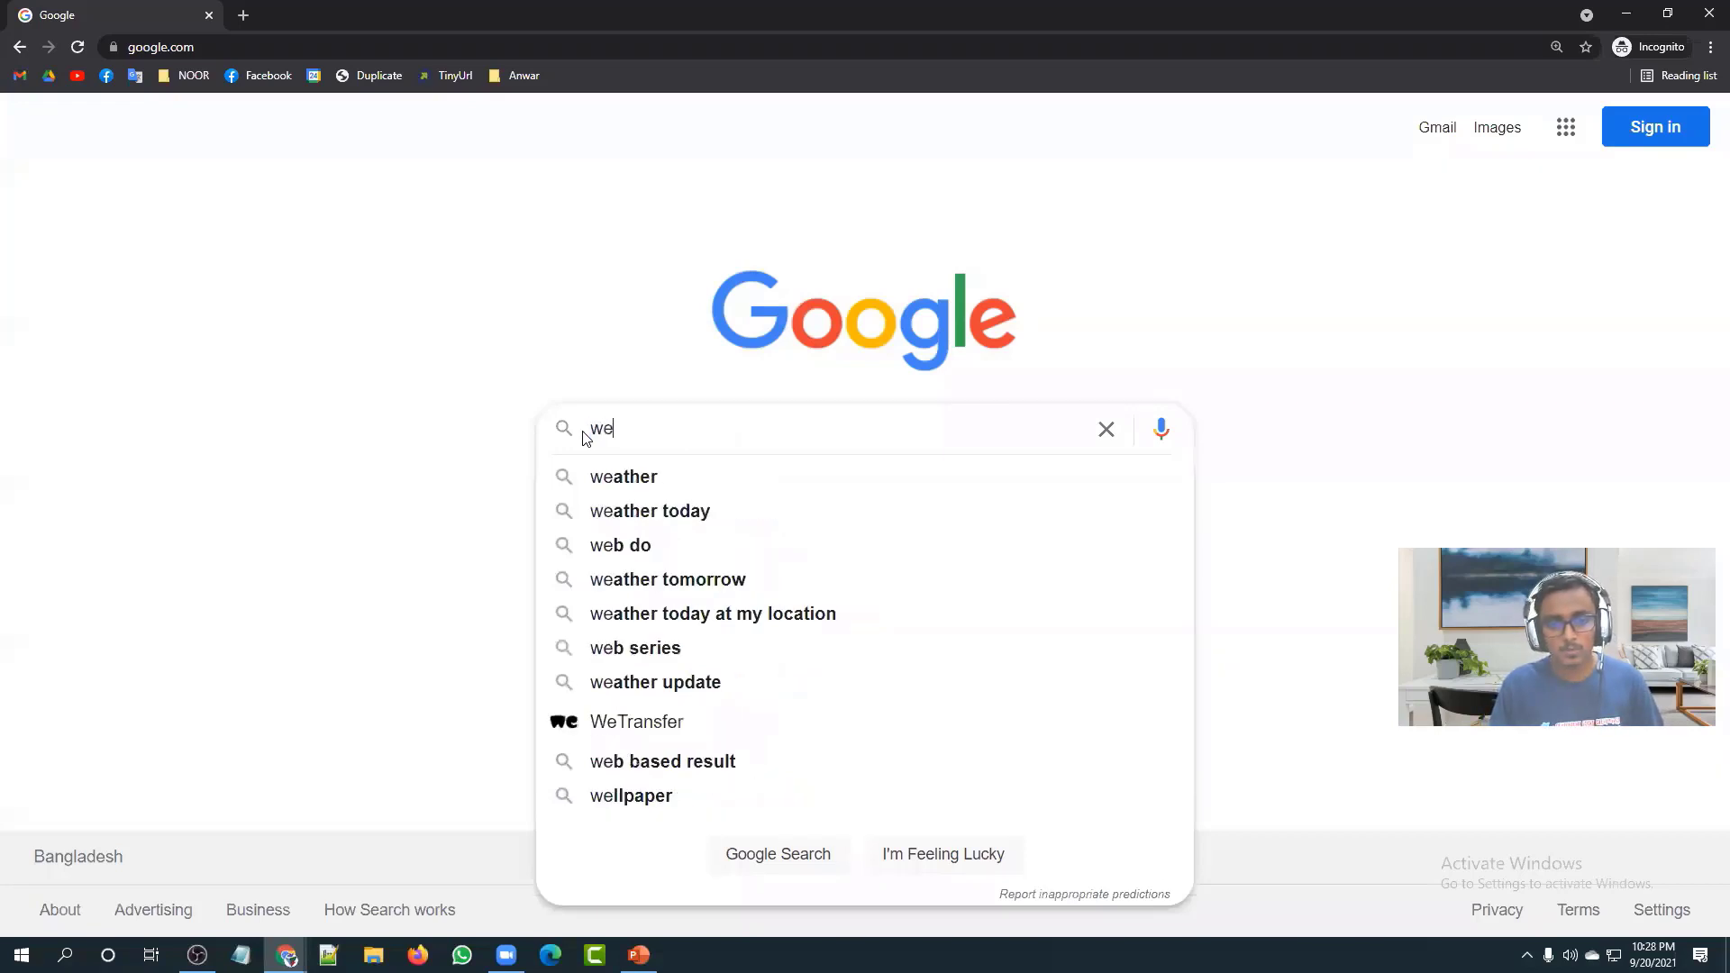
pyautogui.write('b hosting')
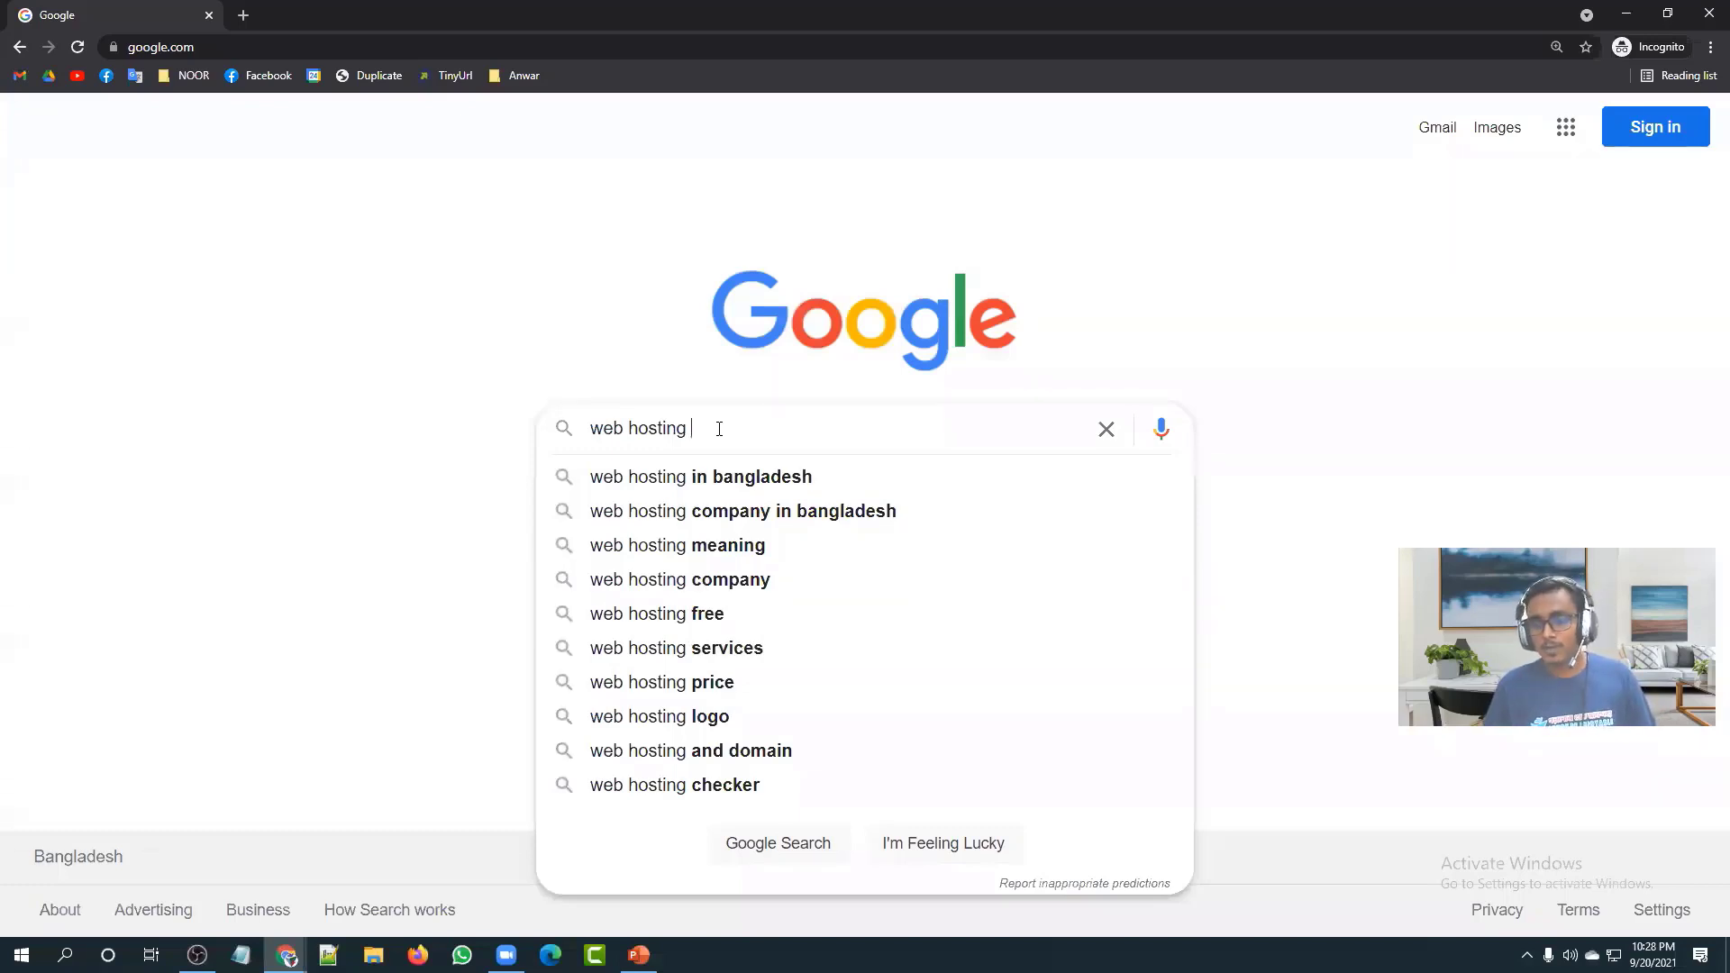
# Step: Rewrite the query as the single word "webhosting" to check the suggestions for that spelling
pyautogui.press('BackSpace')
pyautogui.press('BackSpace')
pyautogui.press('BackSpace')
pyautogui.press('BackSpace')
pyautogui.press('BackSpace')
pyautogui.press('BackSpace')
pyautogui.press('BackSpace')
pyautogui.press('BackSpace')
pyautogui.press('BackSpace')
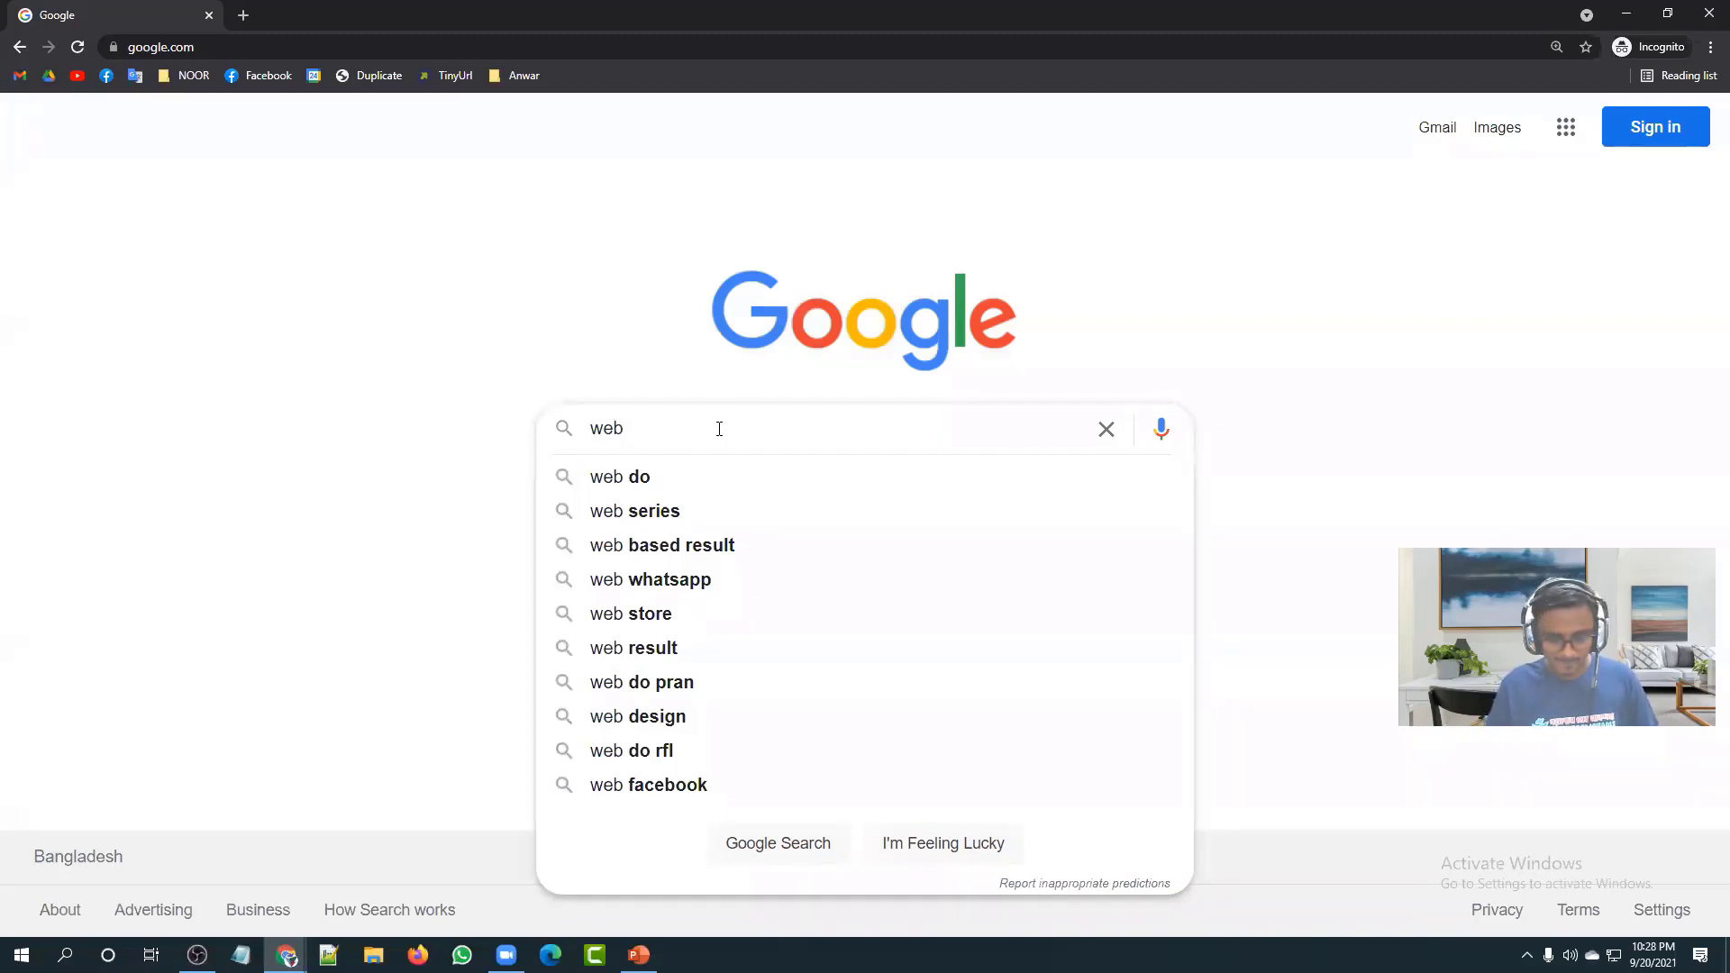
pyautogui.press('BackSpace')
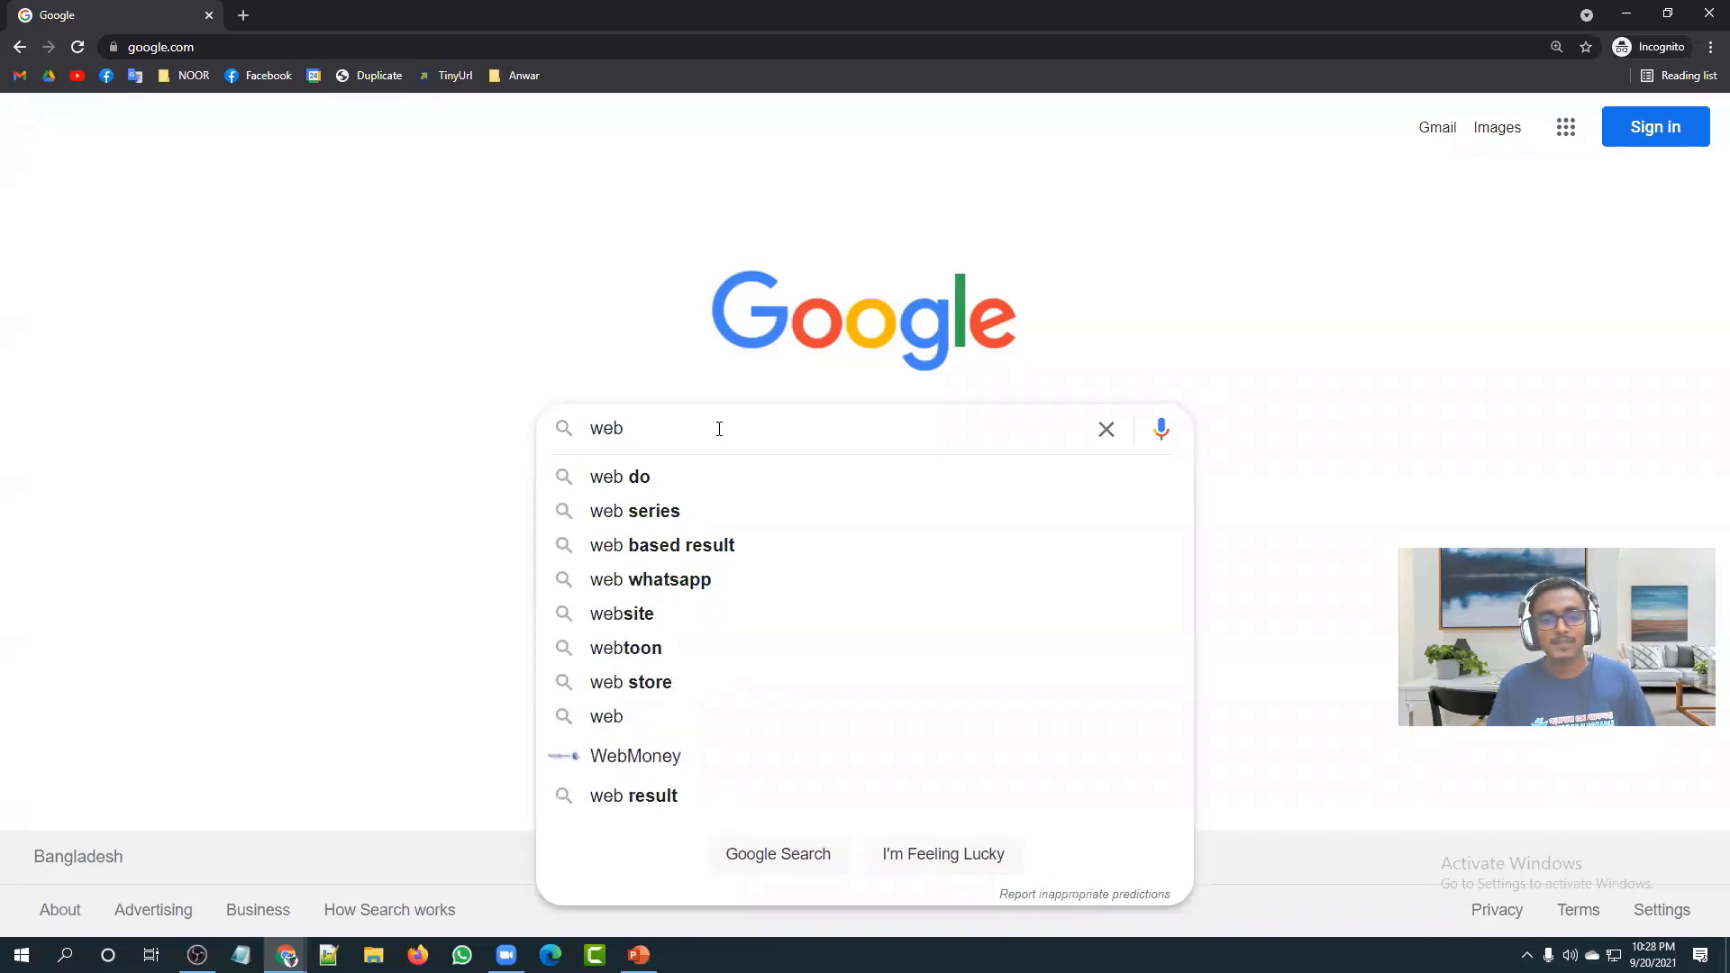
pyautogui.write('hos')
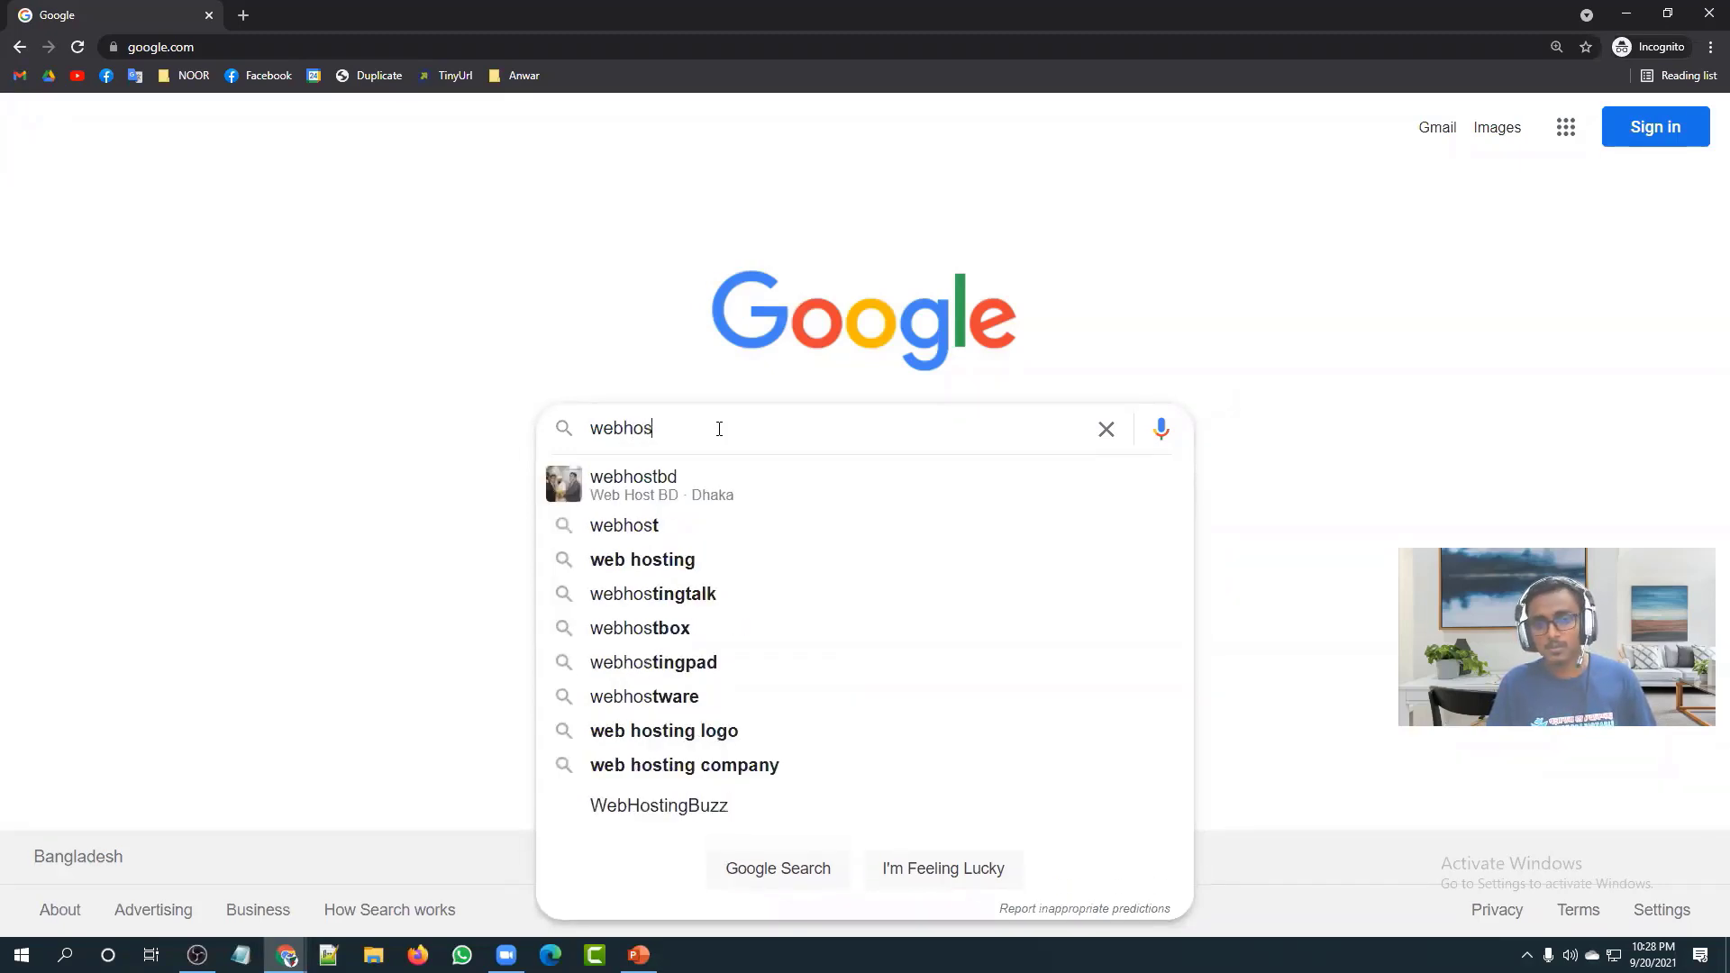
pyautogui.write('ting')
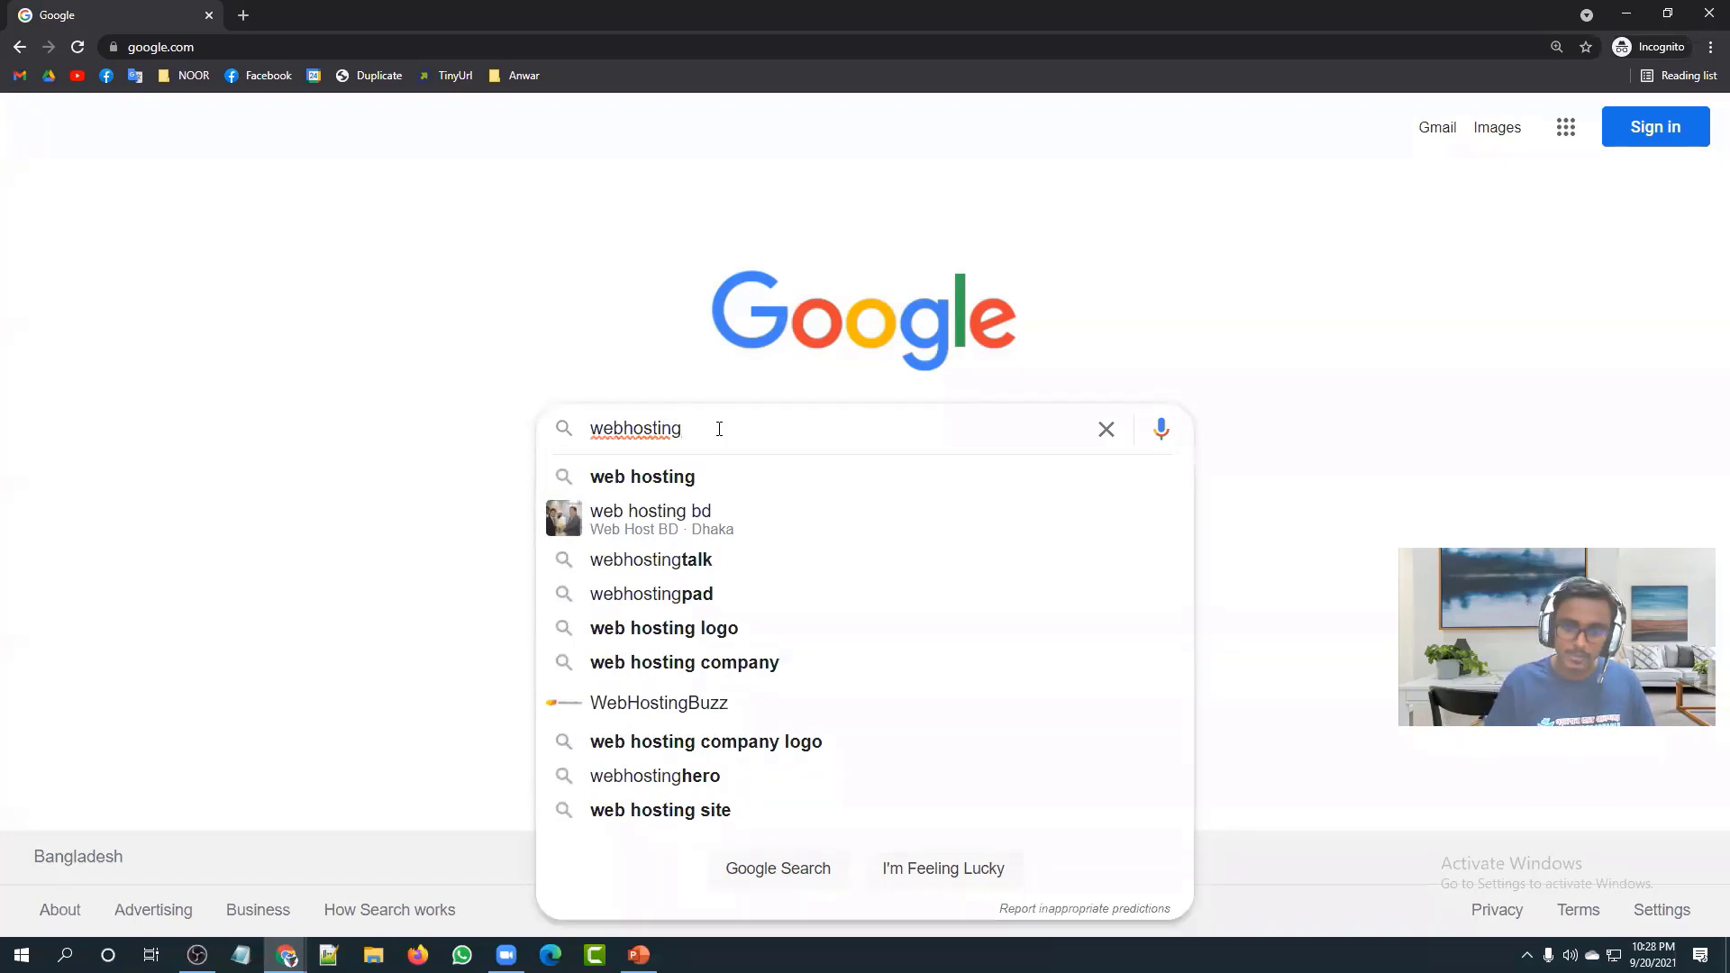
# Step: Restore the space in "web hosting" and add a leading space to list suggestions with words in front of it
pyautogui.press('Left')
pyautogui.press('Left')
pyautogui.press('Left')
pyautogui.press('Left')
pyautogui.press('Left')
pyautogui.press('Left')
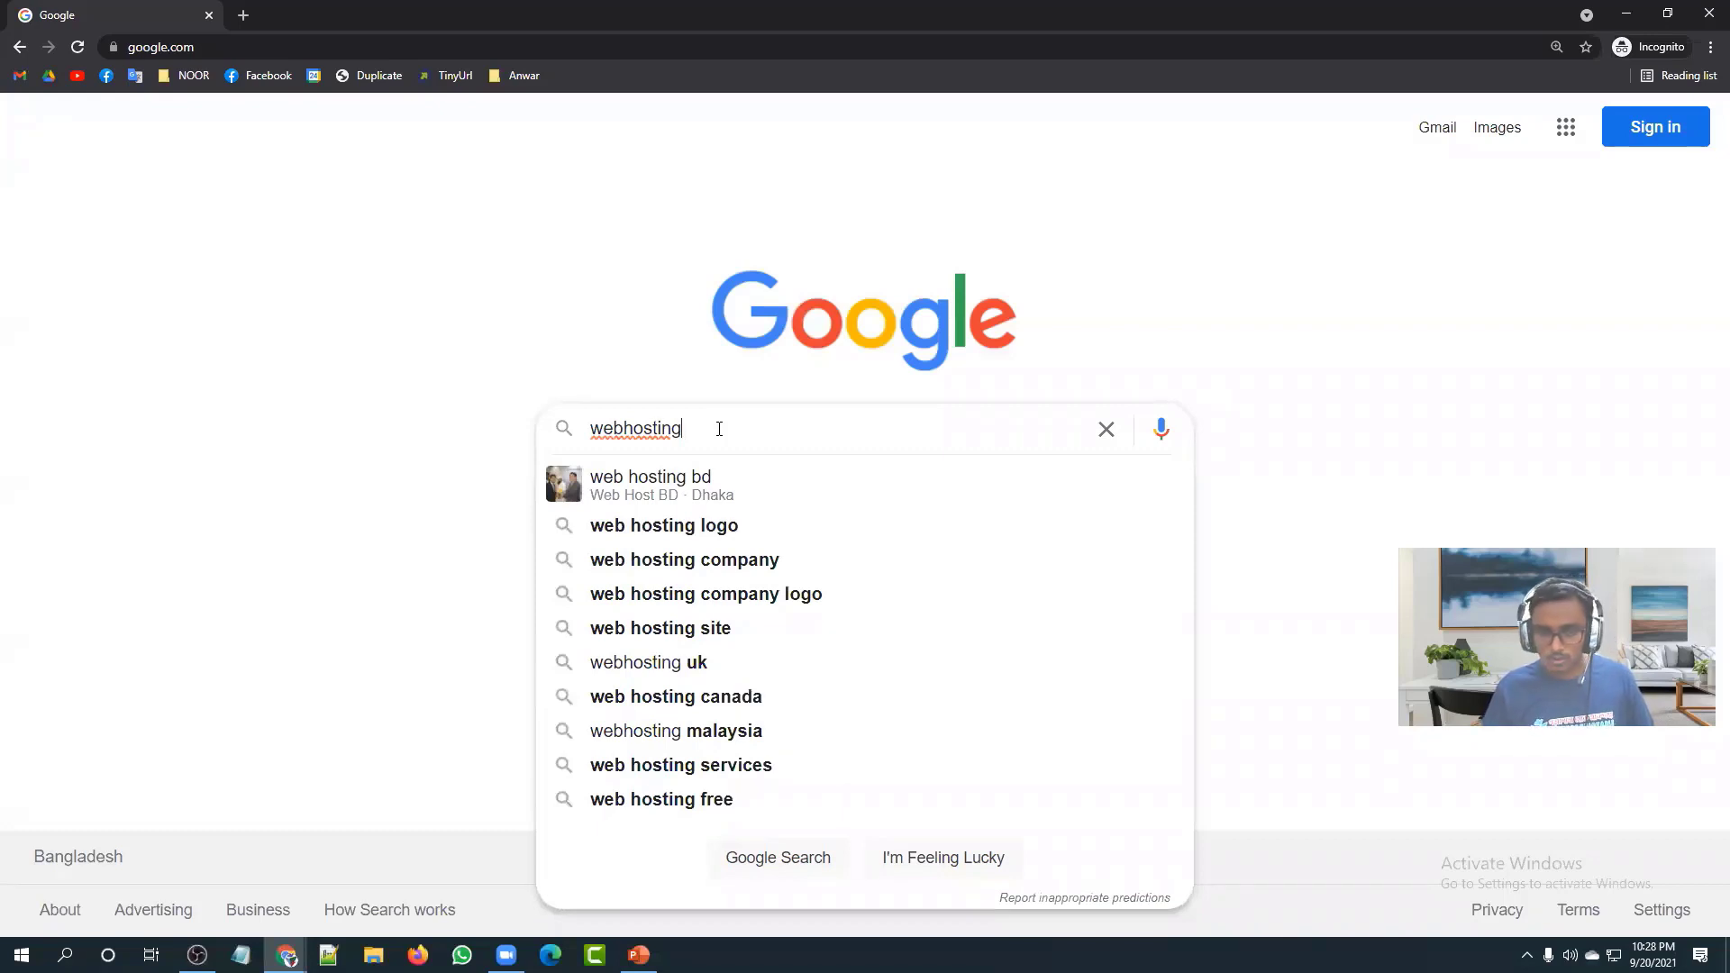
pyautogui.press('Left')
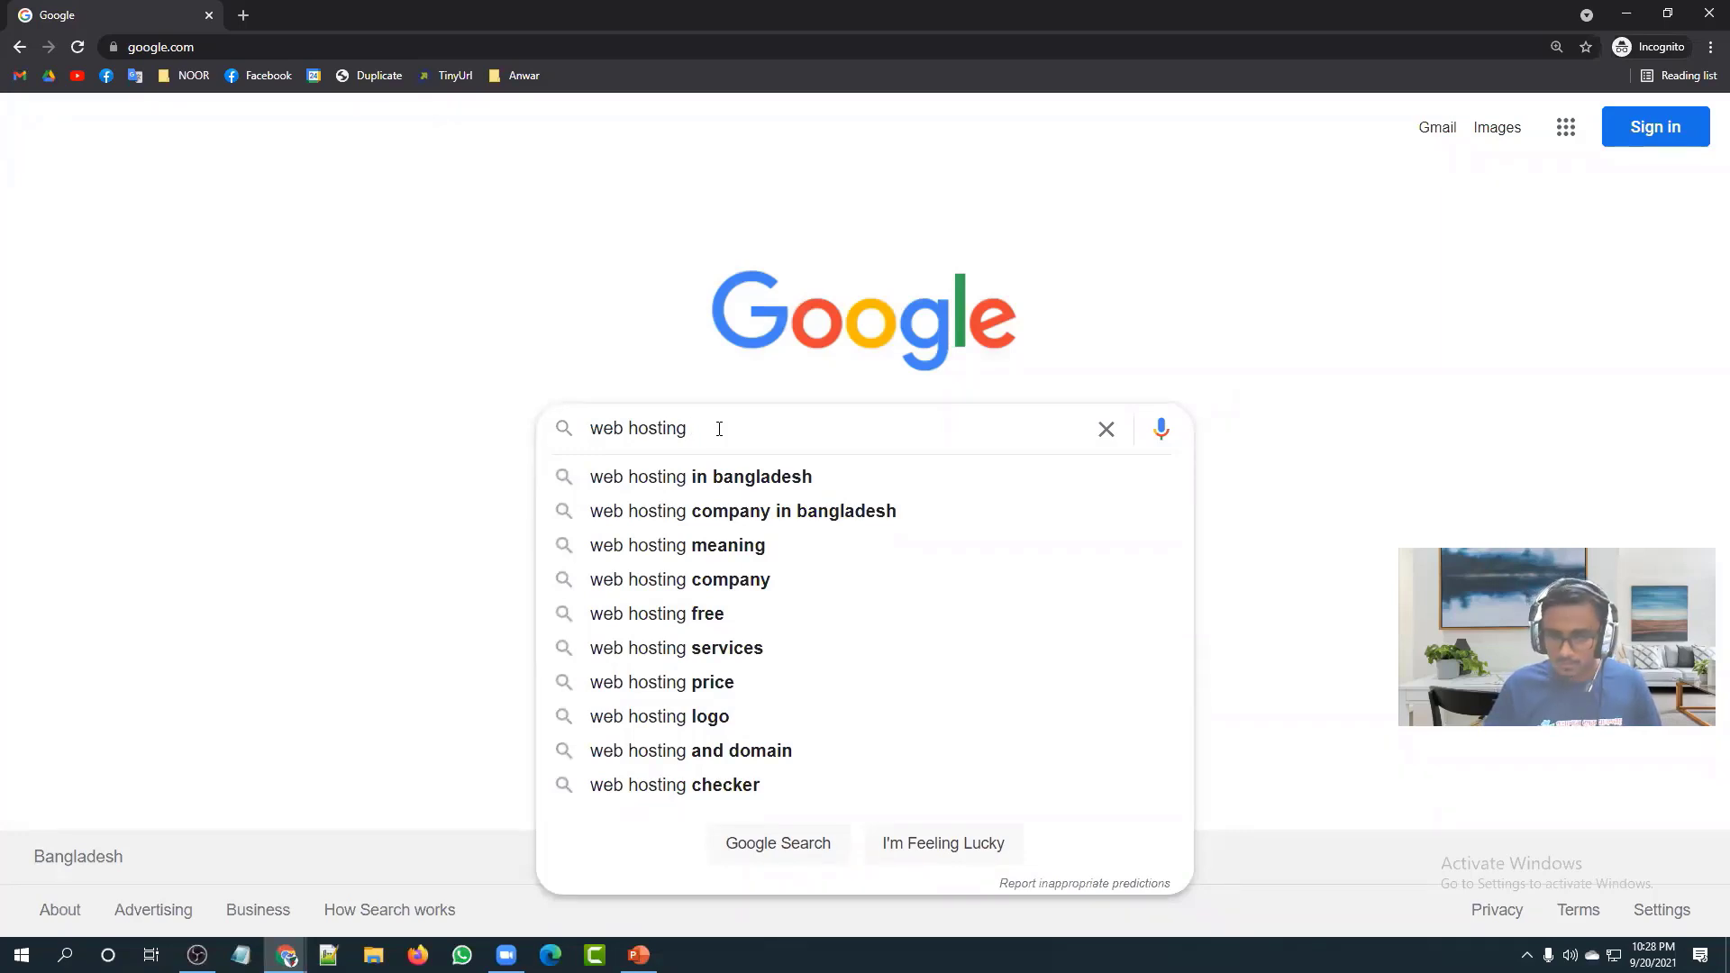
pyautogui.press('Left')
pyautogui.press('Left')
pyautogui.press('Left')
pyautogui.press('Left')
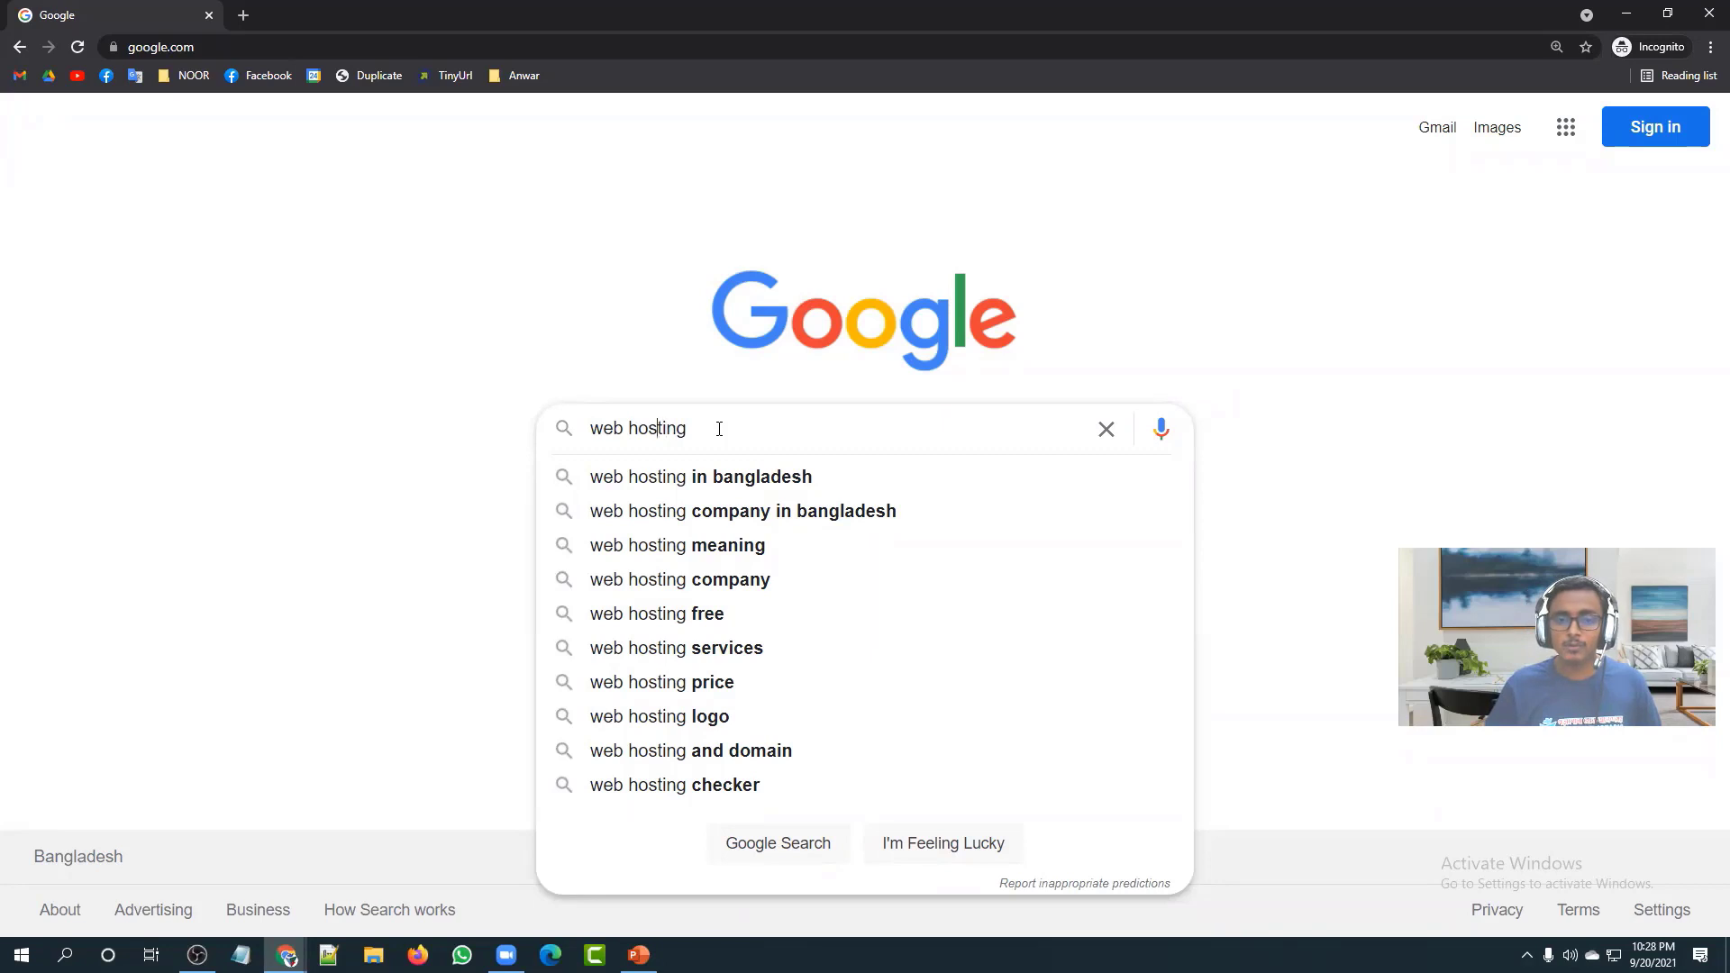
pyautogui.press('Left')
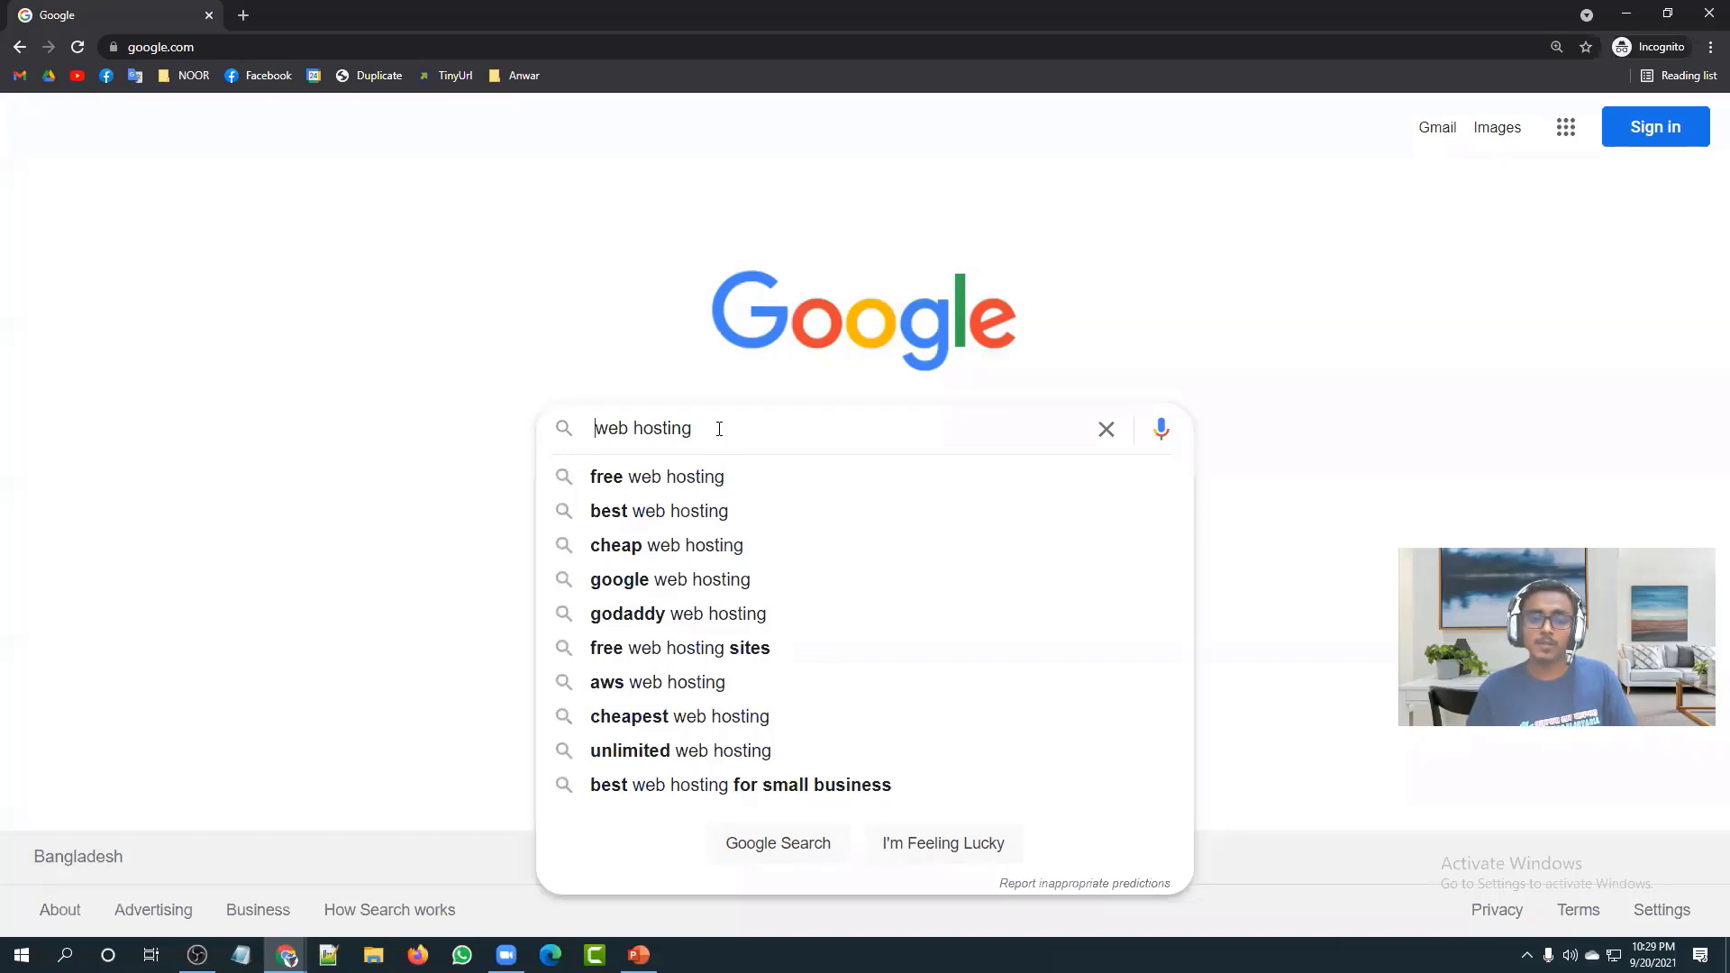
# Step: Put "what" in front of "web hosting" to bring up question-style suggestions
pyautogui.press('Right')
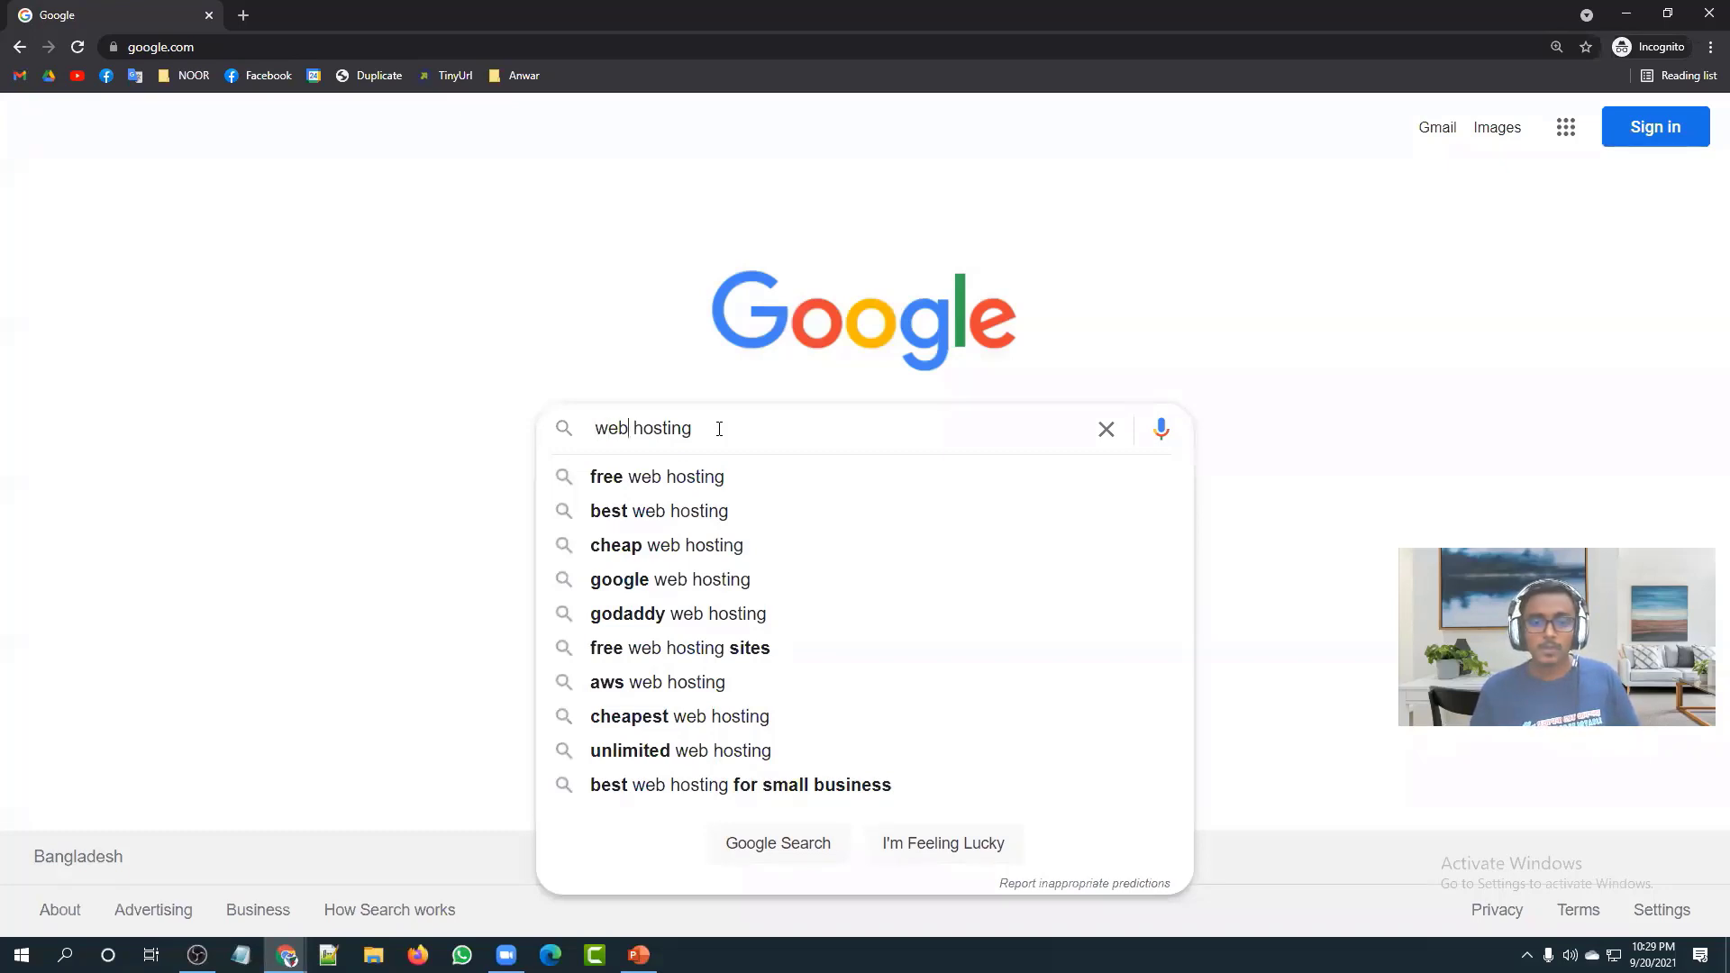
pyautogui.press('Right')
pyautogui.press('Right')
pyautogui.press('Right')
pyautogui.press('Right')
pyautogui.press('Right')
pyautogui.press('Right')
pyautogui.press('Right')
pyautogui.press('Right')
pyautogui.press('Right')
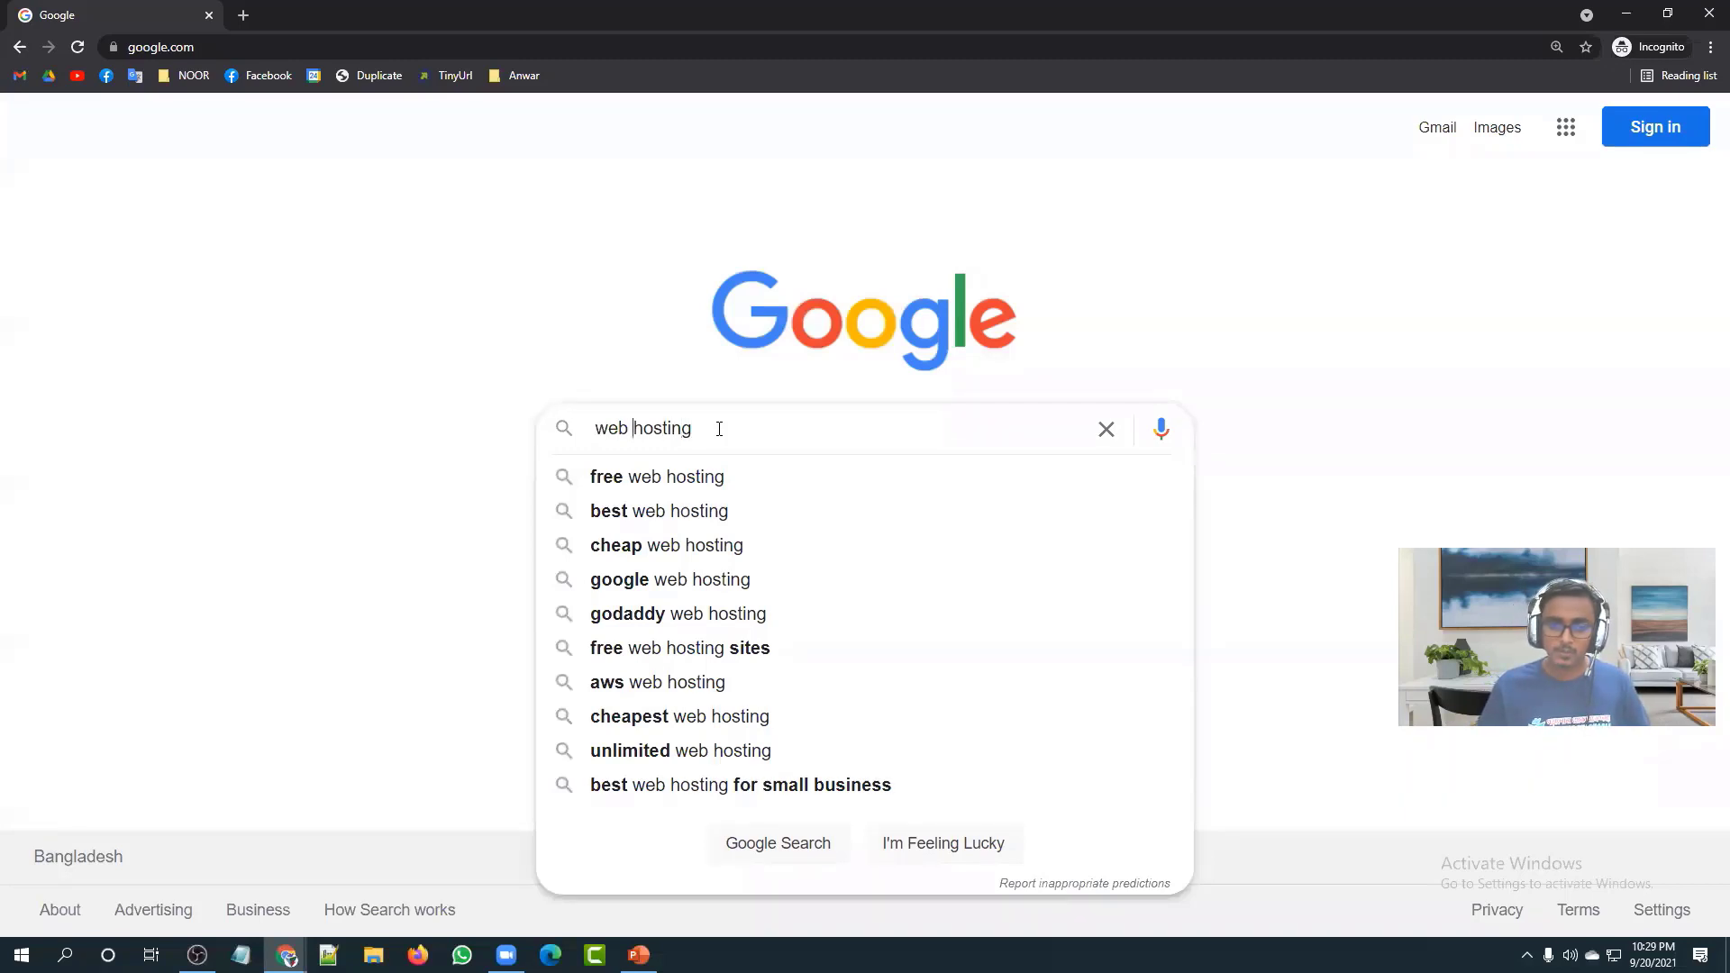
pyautogui.press('Home')
pyautogui.write('what')
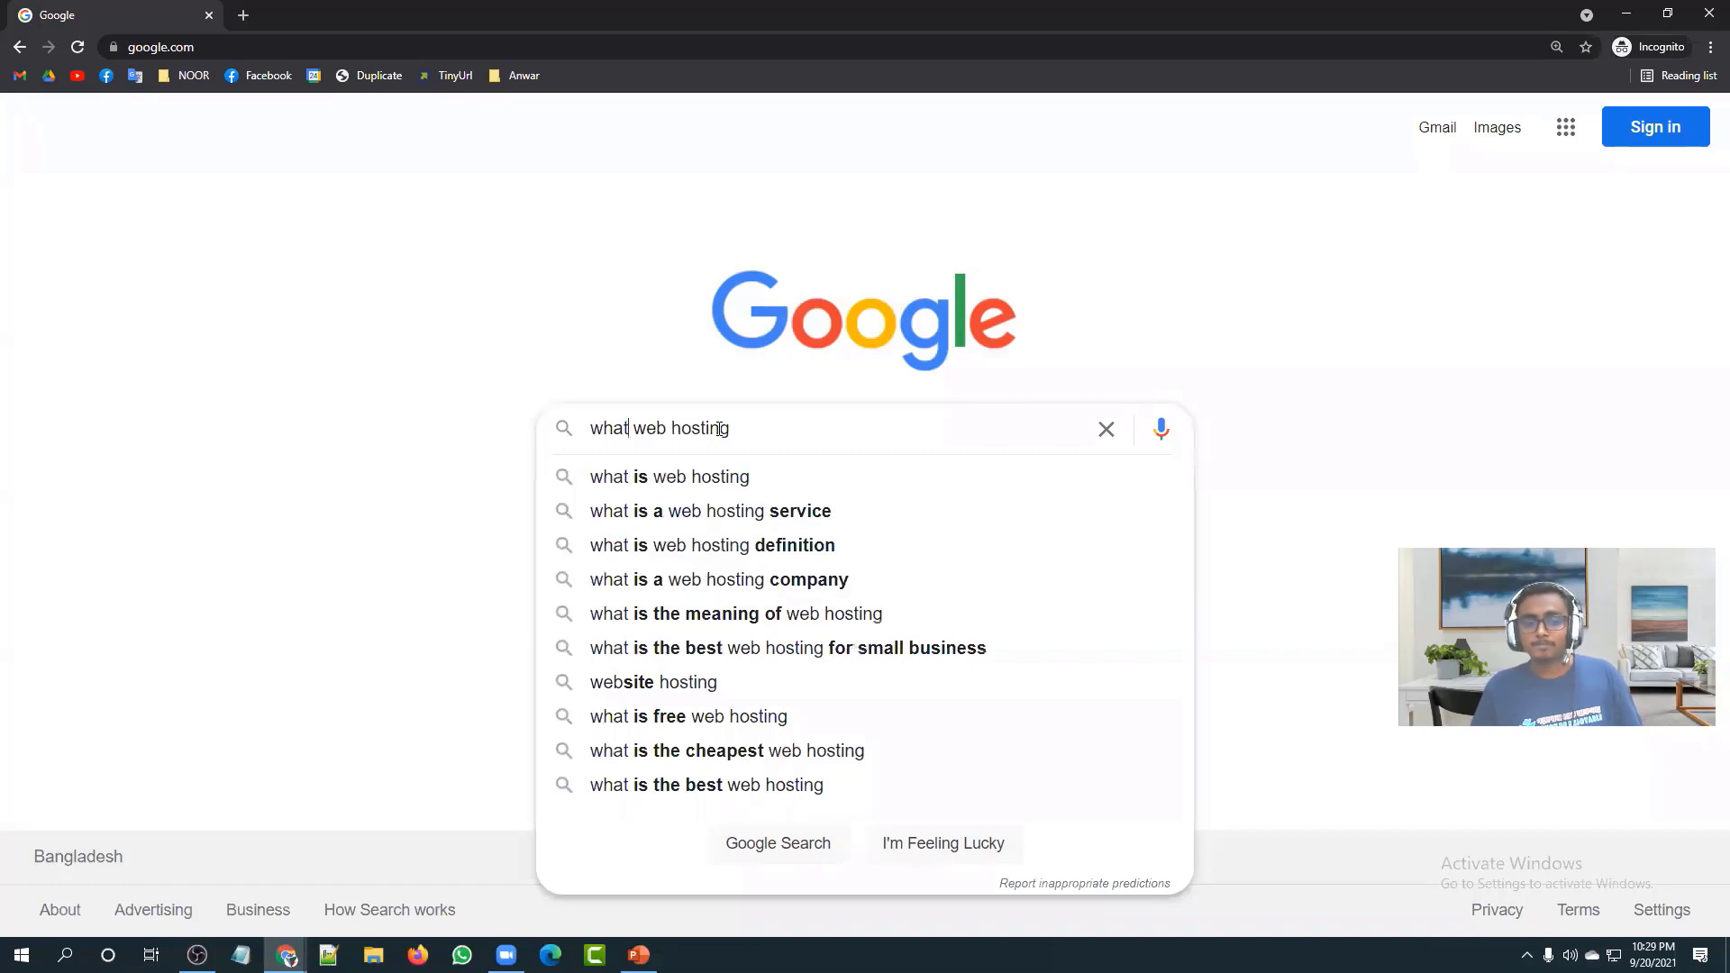
# Step: Change the query to "what decoration" to check its autocomplete suggestions
pyautogui.press('Delete')
pyautogui.press('Delete')
pyautogui.press('Delete')
pyautogui.press('Delete')
pyautogui.press('Delete')
pyautogui.press('Delete')
pyautogui.press('Delete')
pyautogui.press('Delete')
pyautogui.press('Delete')
pyautogui.press('Delete')
pyautogui.press('Delete')
pyautogui.press('Delete')
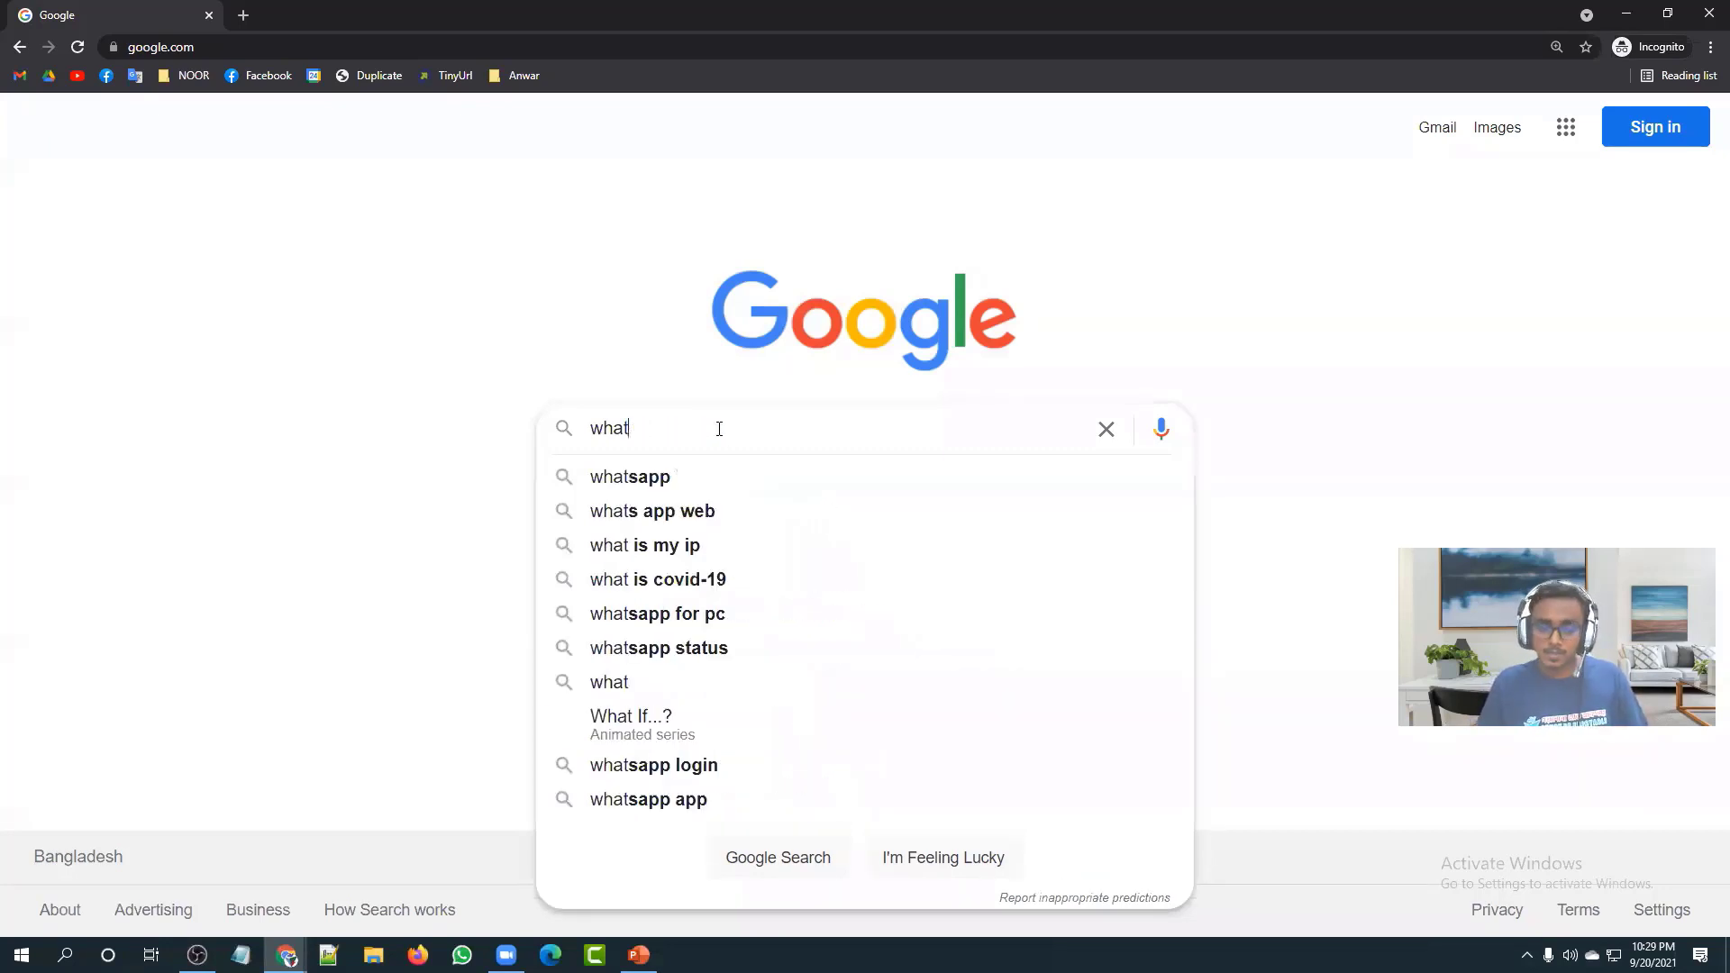
pyautogui.write('deco')
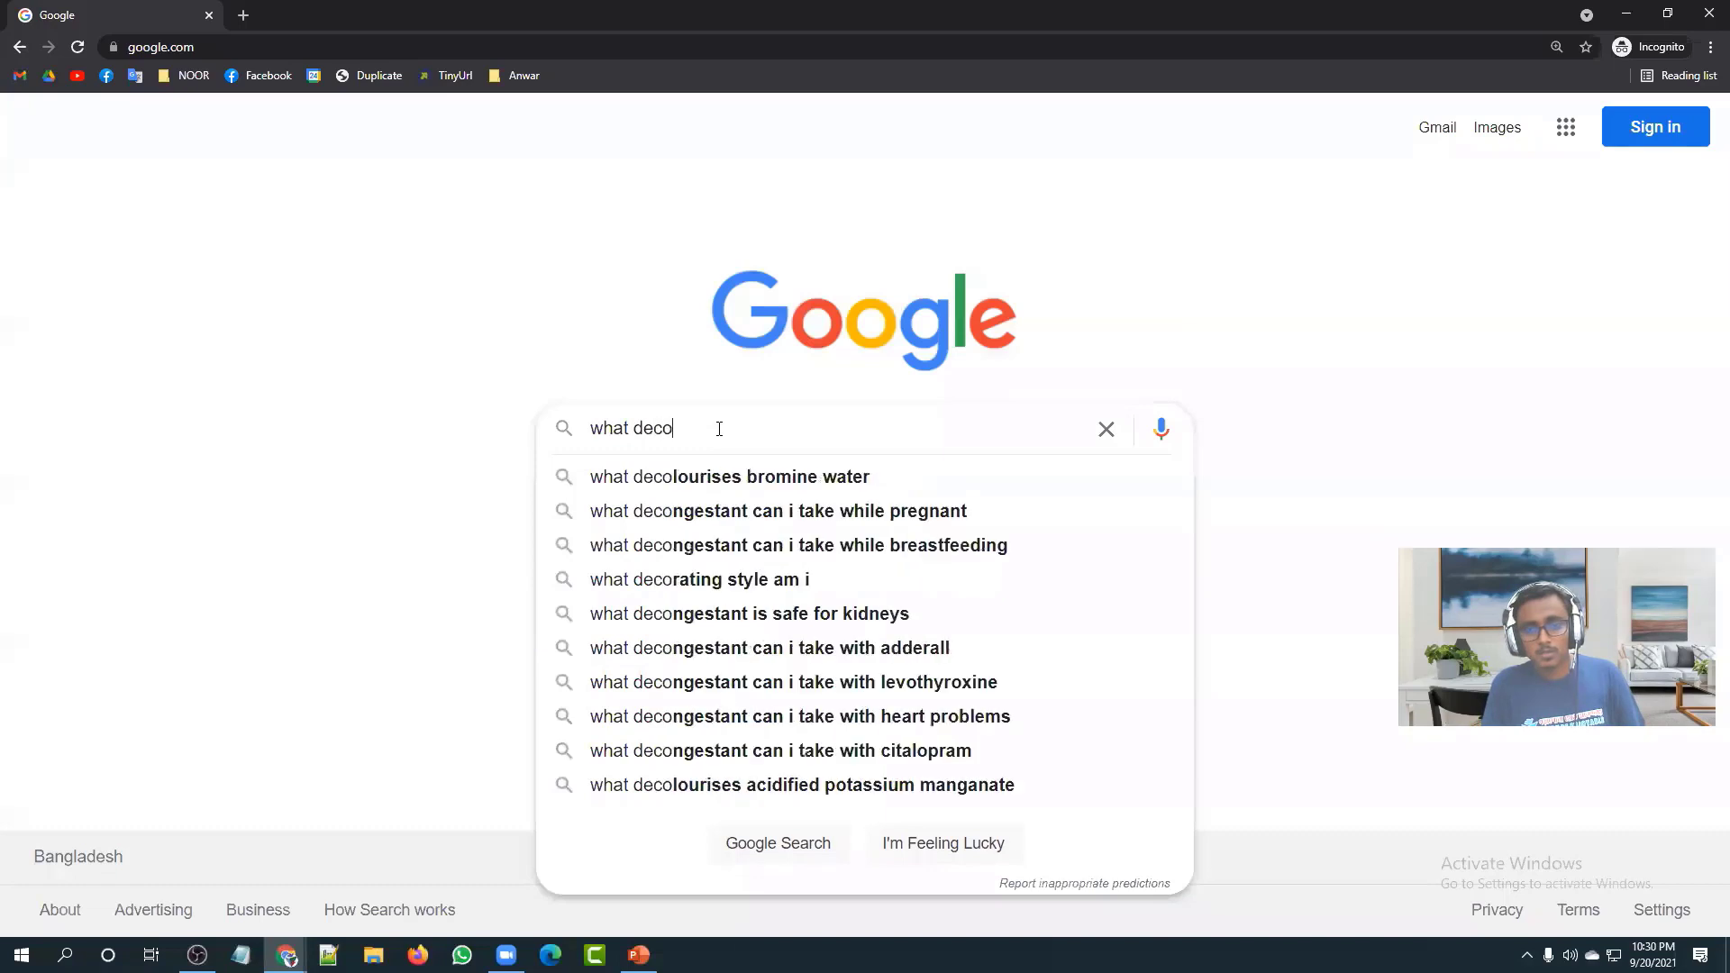
pyautogui.write('ration')
# Step: Change the query to "what home decoration" to check its autocomplete suggestions
pyautogui.press('BackSpace')
pyautogui.press('BackSpace')
pyautogui.press('BackSpace')
pyautogui.press('BackSpace')
pyautogui.press('BackSpace')
pyautogui.press('BackSpace')
pyautogui.press('BackSpace')
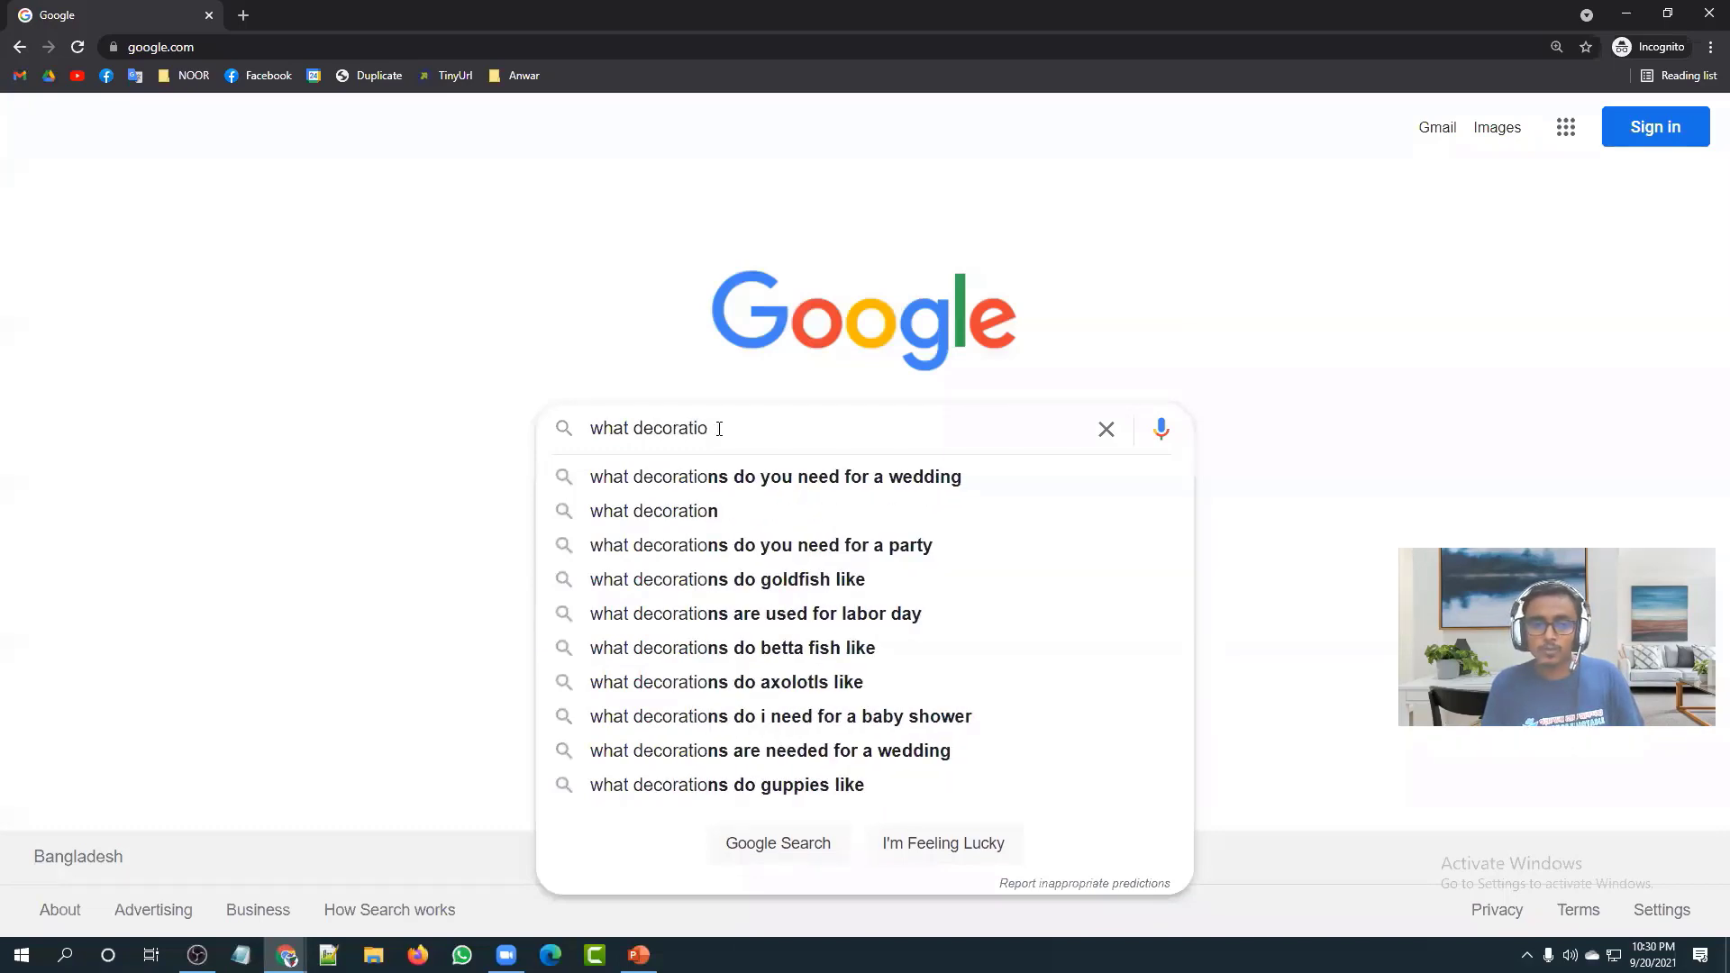
pyautogui.press('BackSpace')
pyautogui.press('BackSpace')
pyautogui.press('BackSpace')
pyautogui.write('ho')
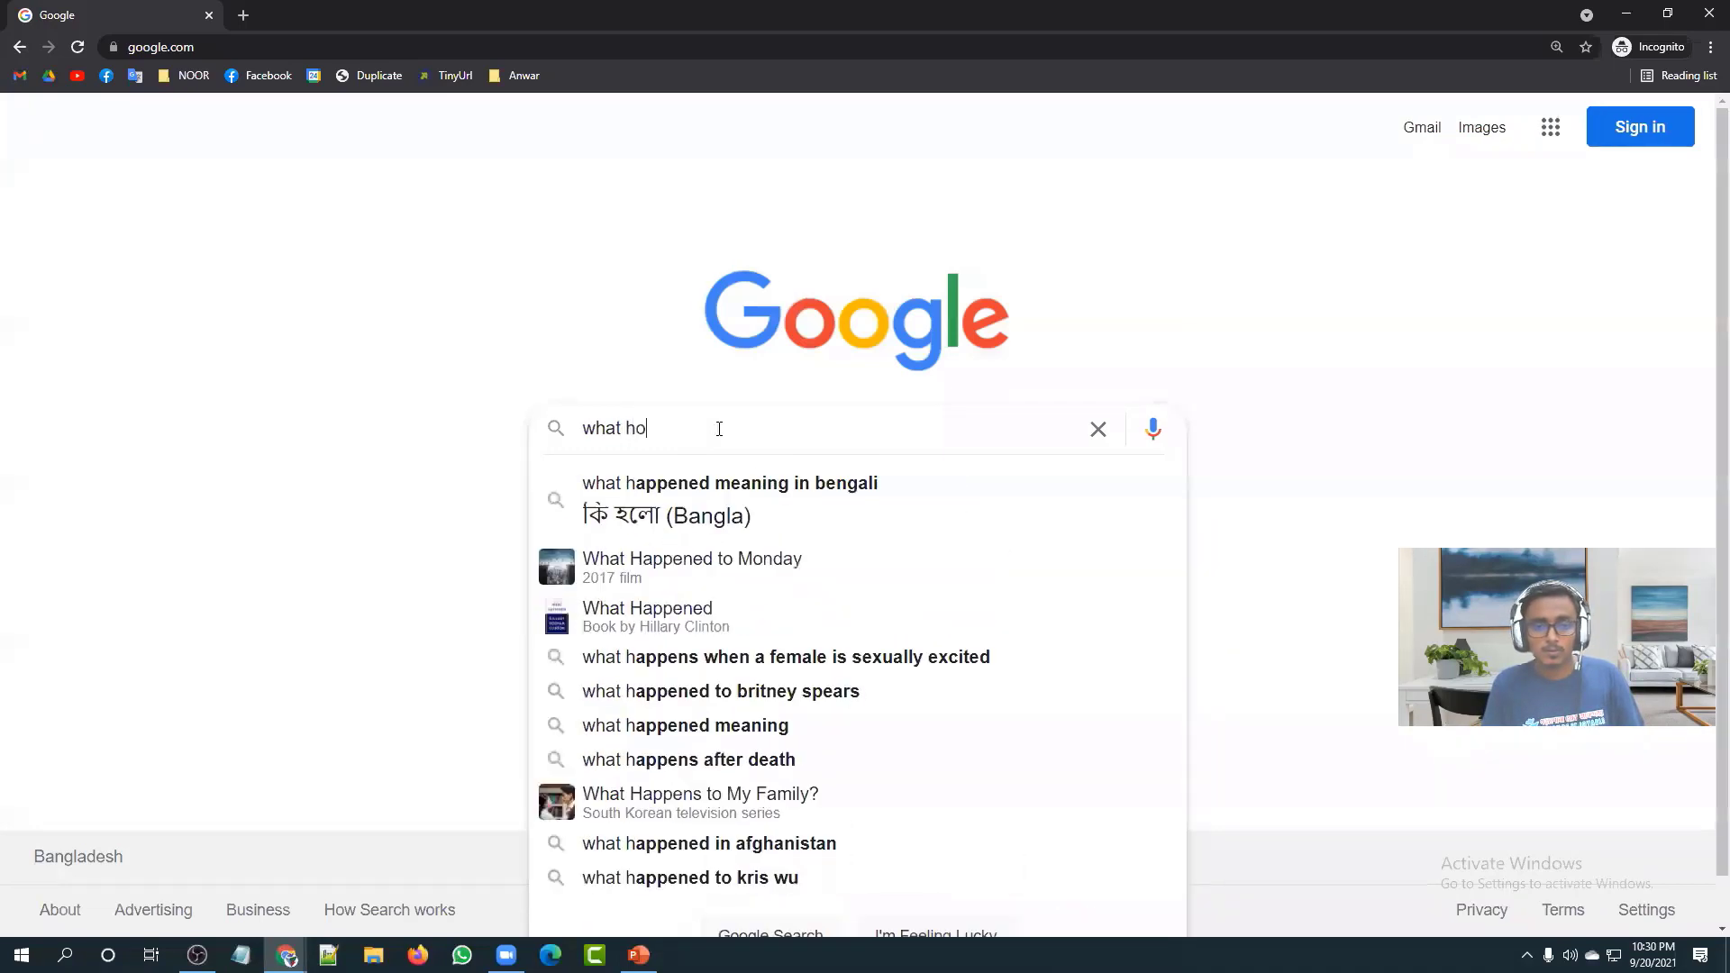
pyautogui.write('me decoration')
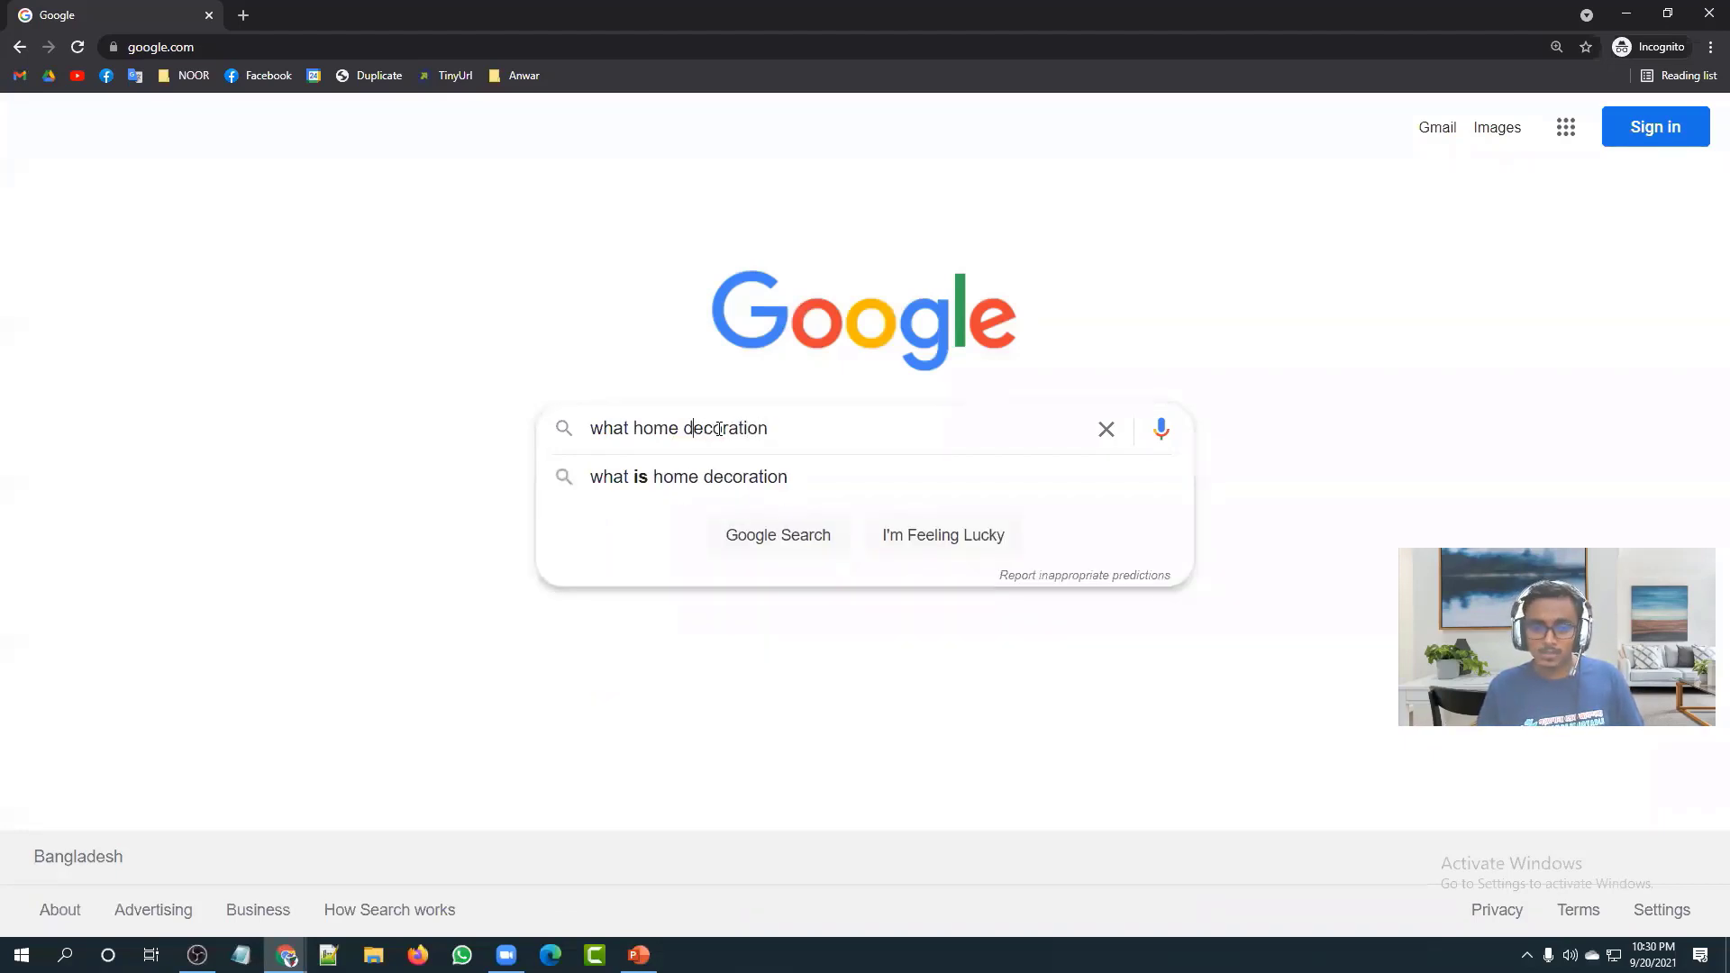
# Step: Remove "what" from the query and list suggestions with words in front of "home decoration"
pyautogui.press('Left')
pyautogui.press('Left')
pyautogui.press('Left')
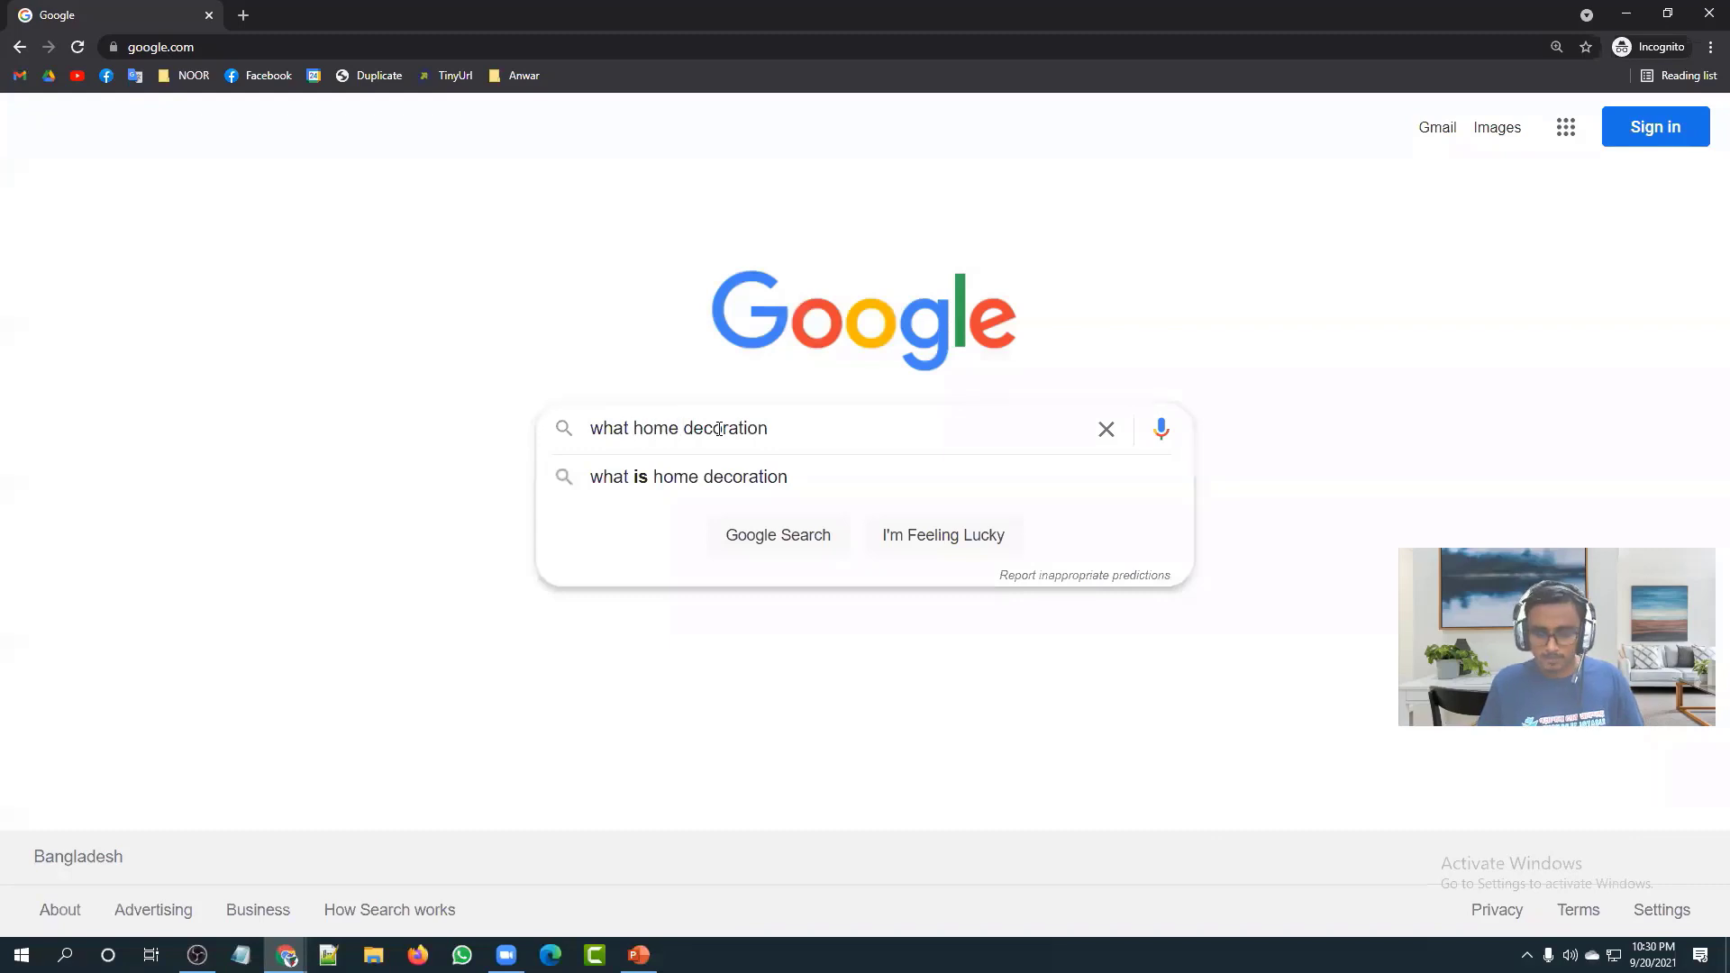
pyautogui.press('BackSpace')
pyautogui.press('BackSpace')
pyautogui.press('BackSpace')
pyautogui.press('BackSpace')
pyautogui.press('BackSpace')
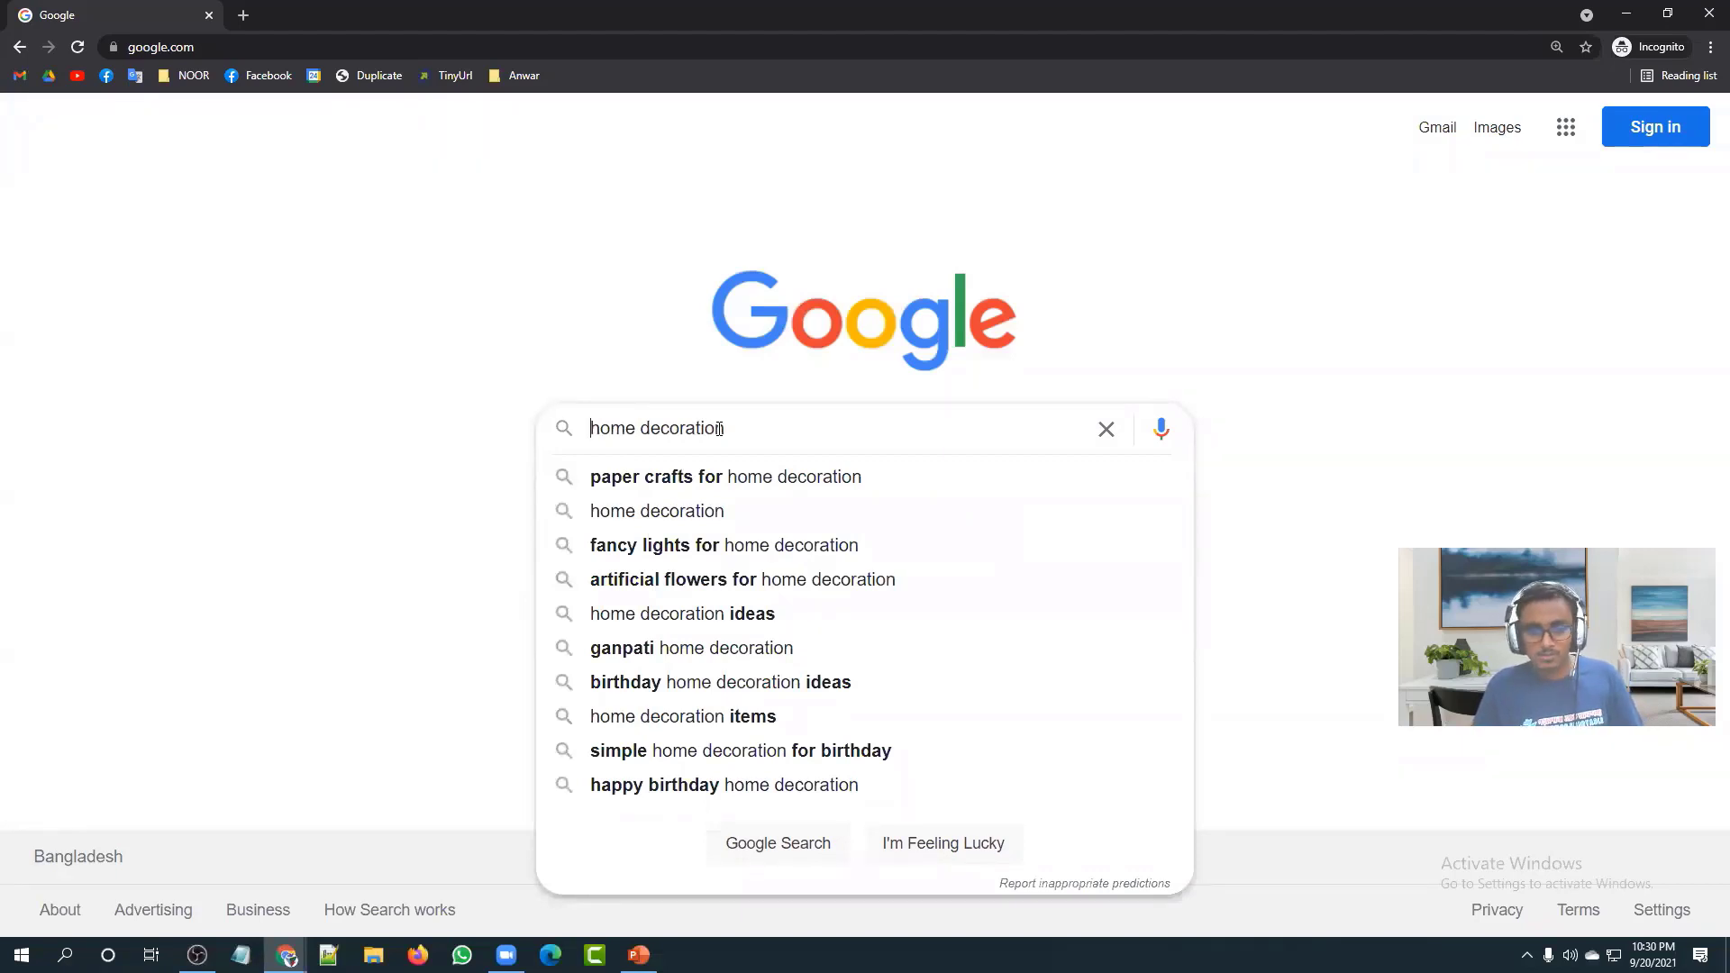
pyautogui.press('BackSpace')
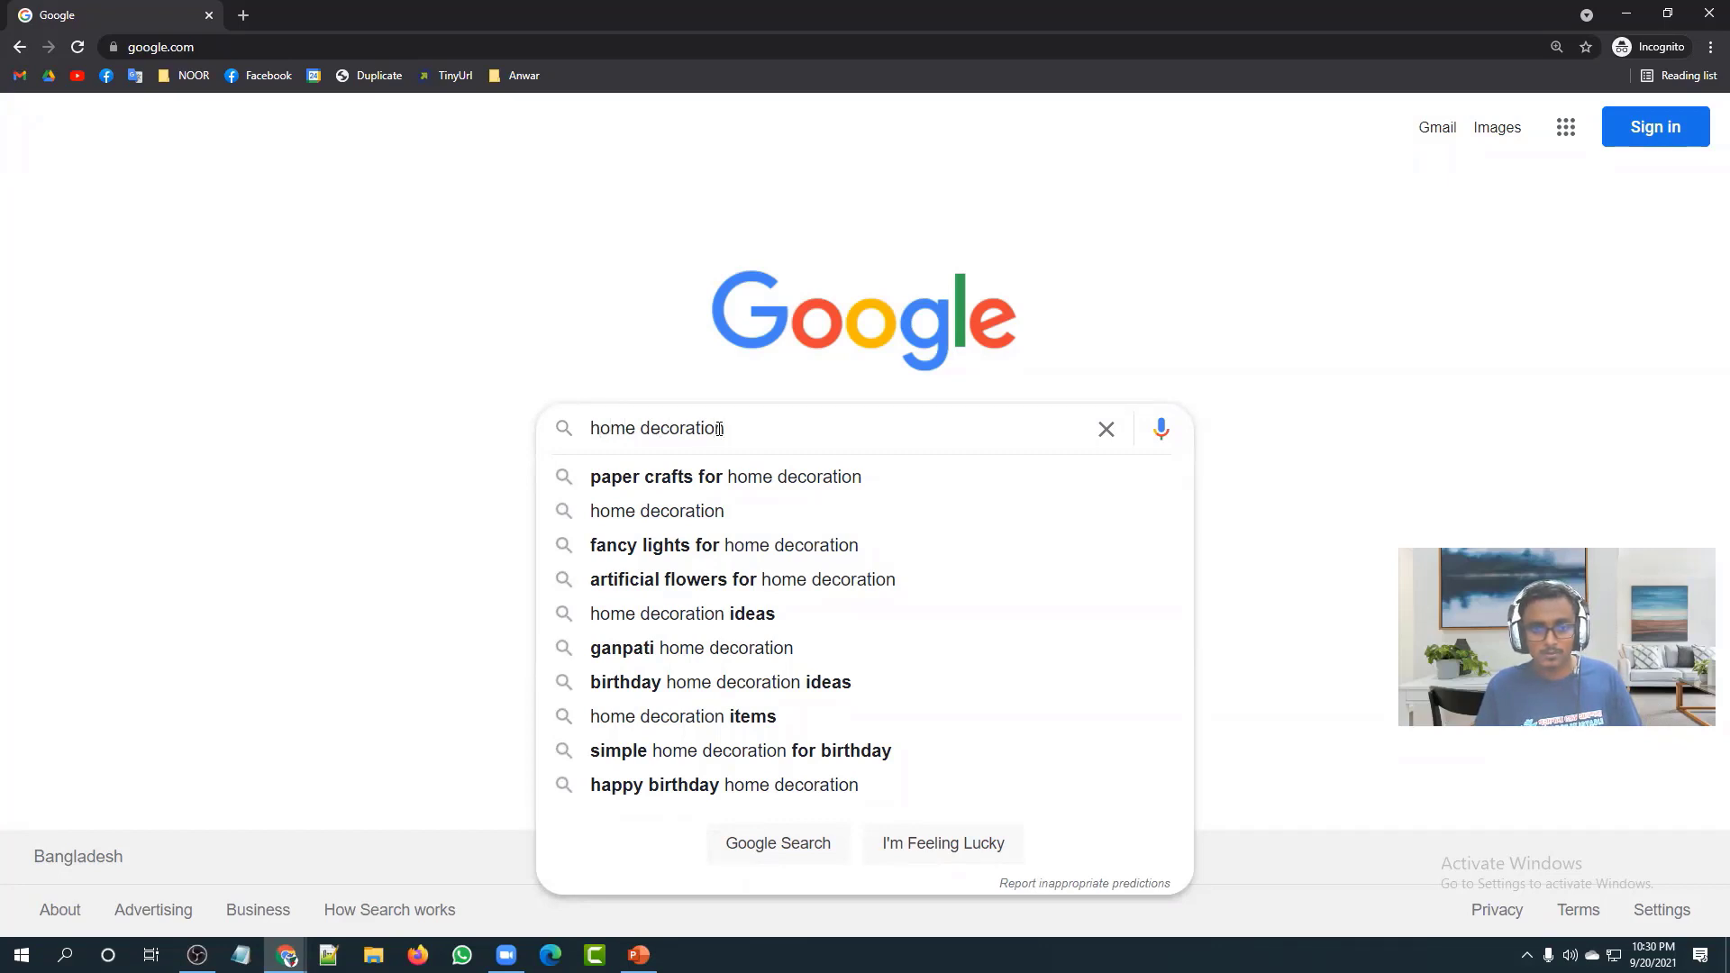
pyautogui.click(719, 429)
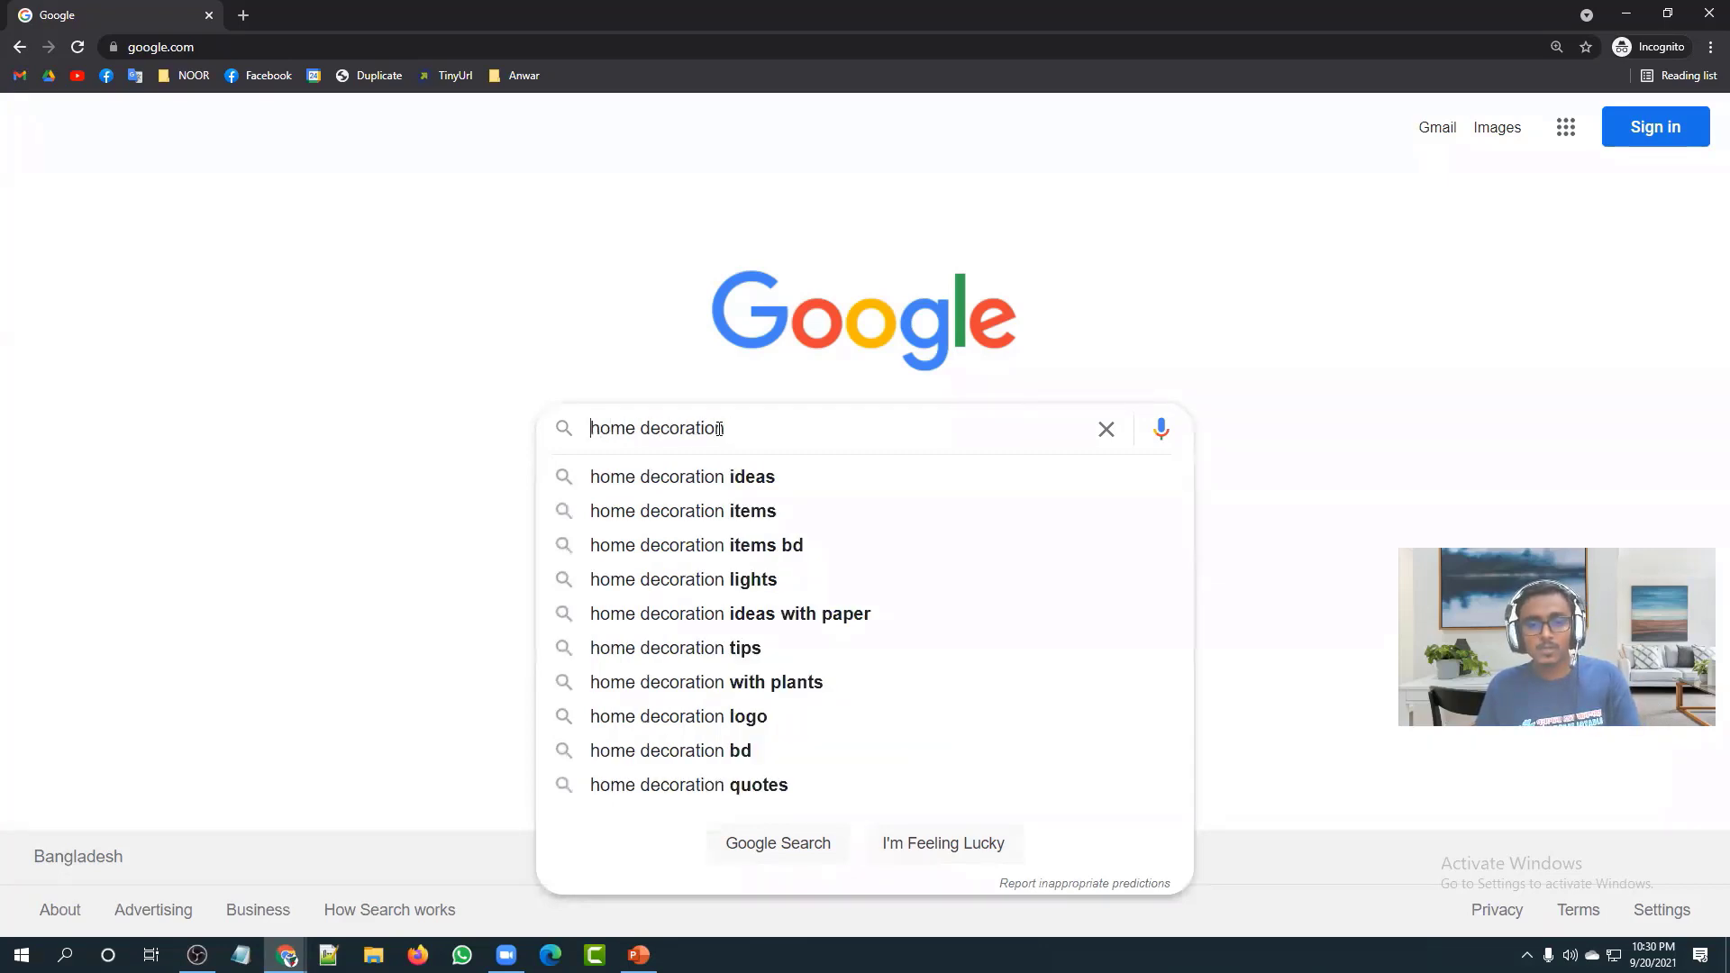
pyautogui.press('Home')
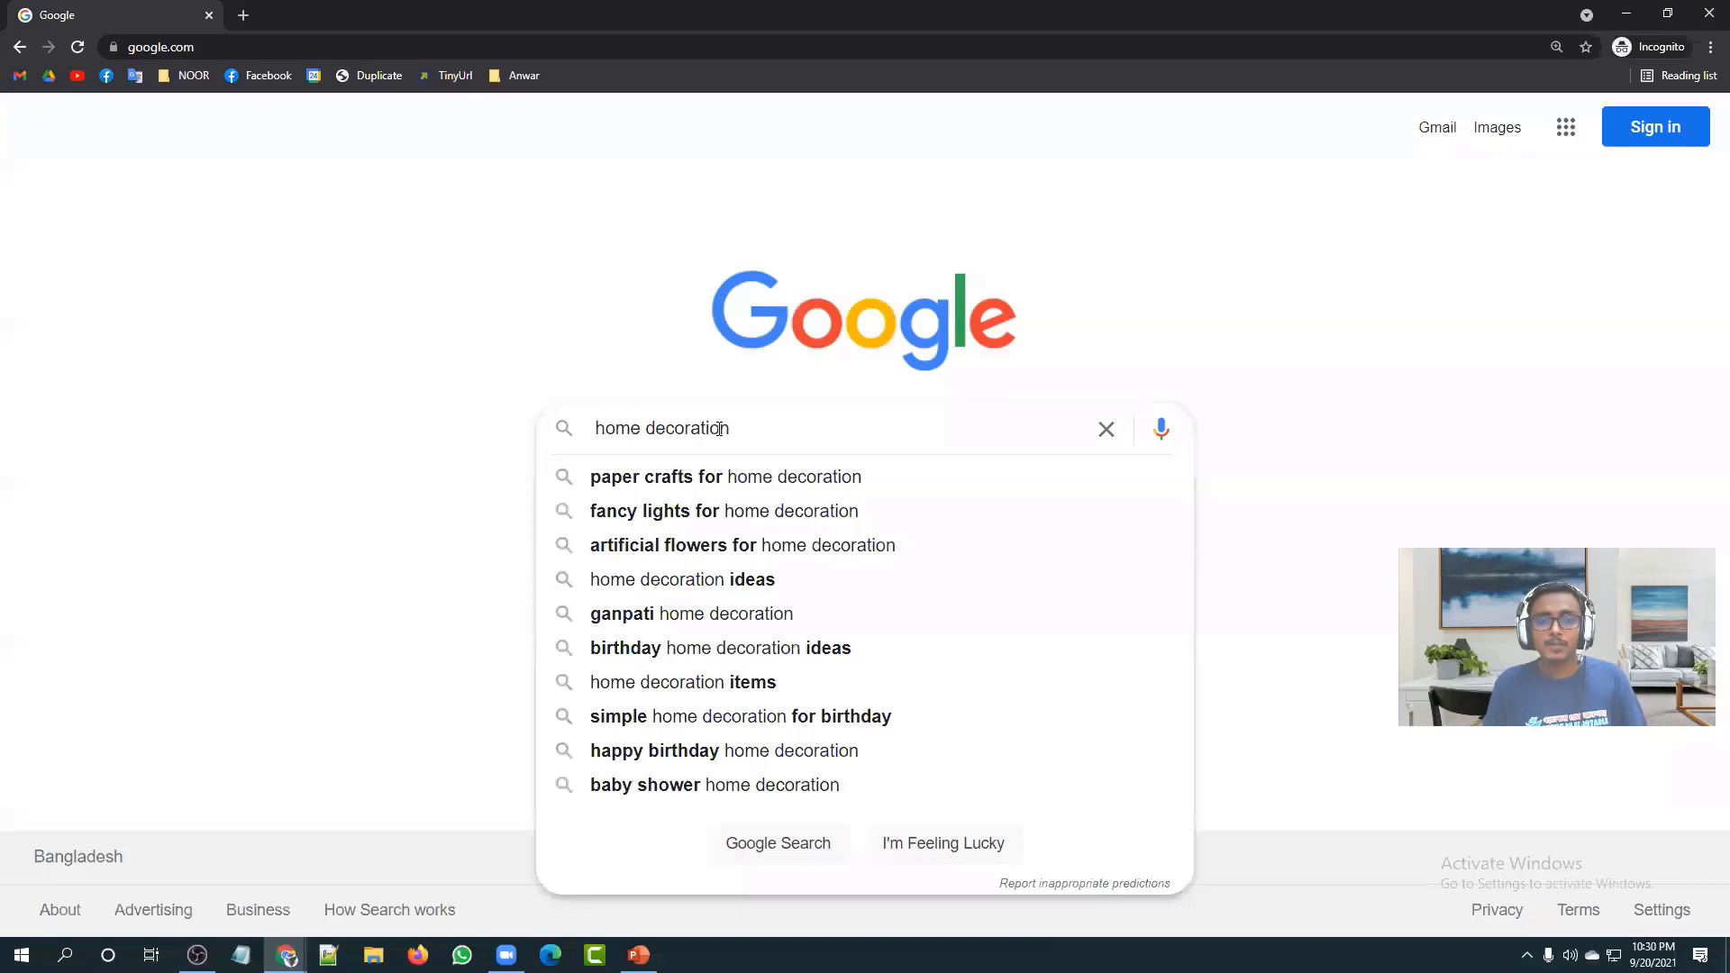
# Step: Check the suggestions with "free" in front of "home decoration" and remove that word again
pyautogui.write('free')
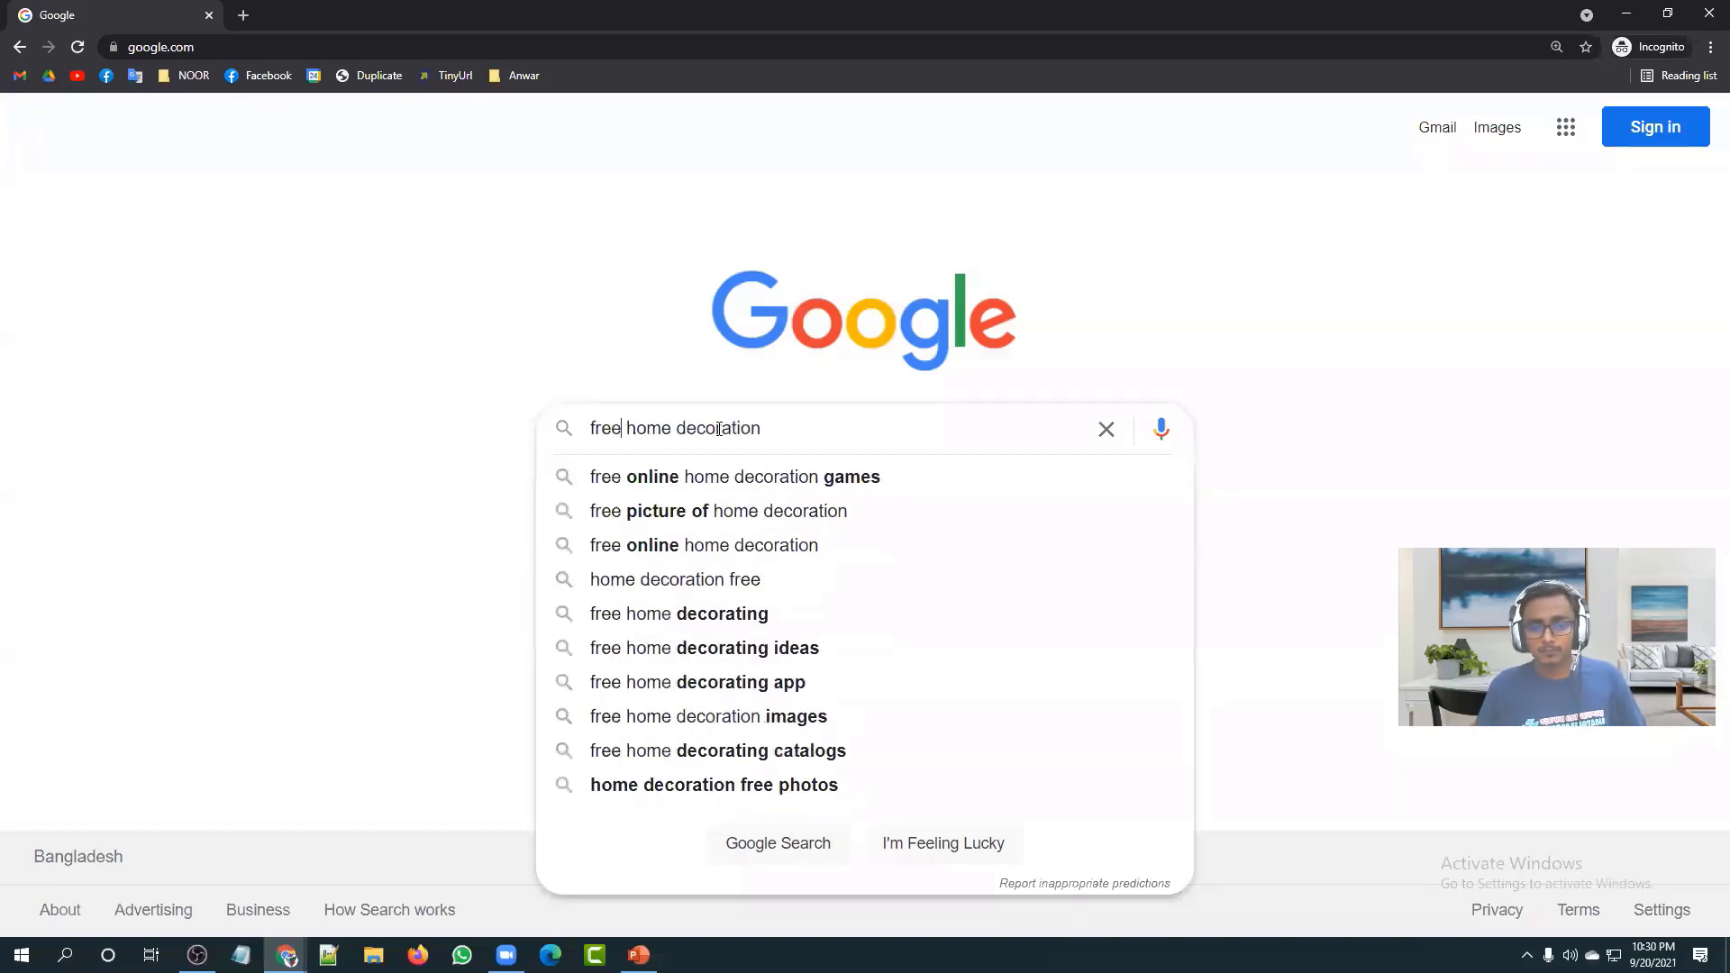
pyautogui.press('BackSpace')
pyautogui.press('BackSpace')
pyautogui.press('BackSpace')
pyautogui.press('BackSpace')
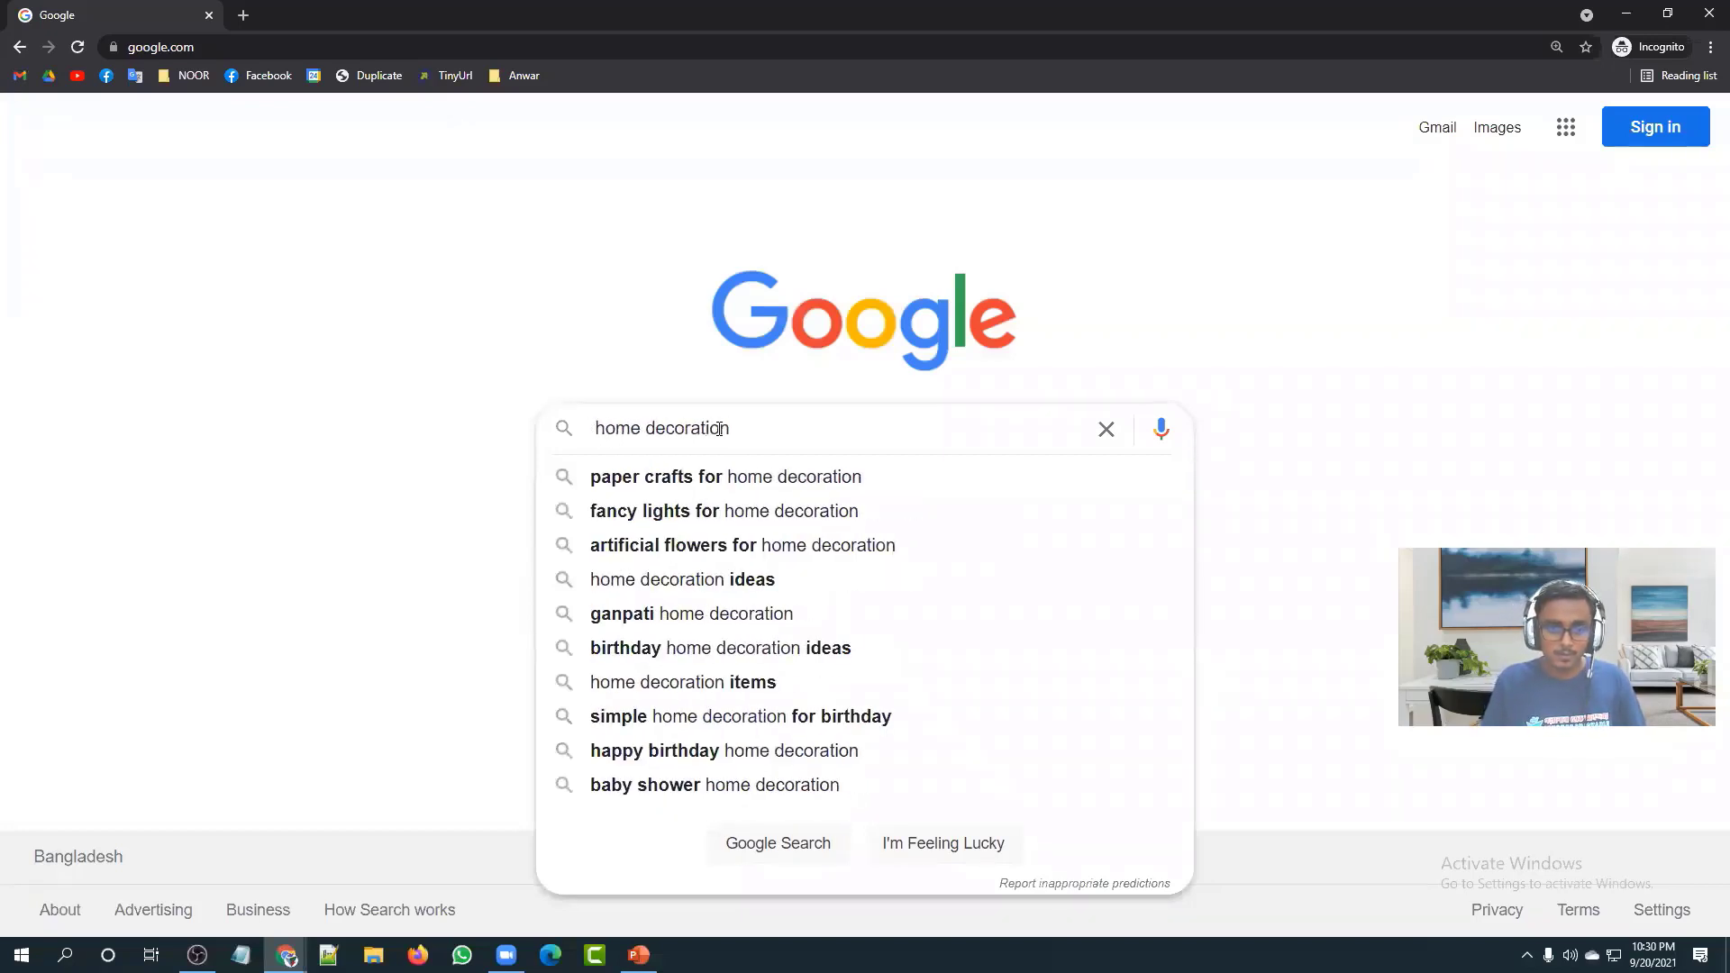
# Step: Check the suggestions with "tips" in front of "home decoration" and remove that word again
pyautogui.write('tips')
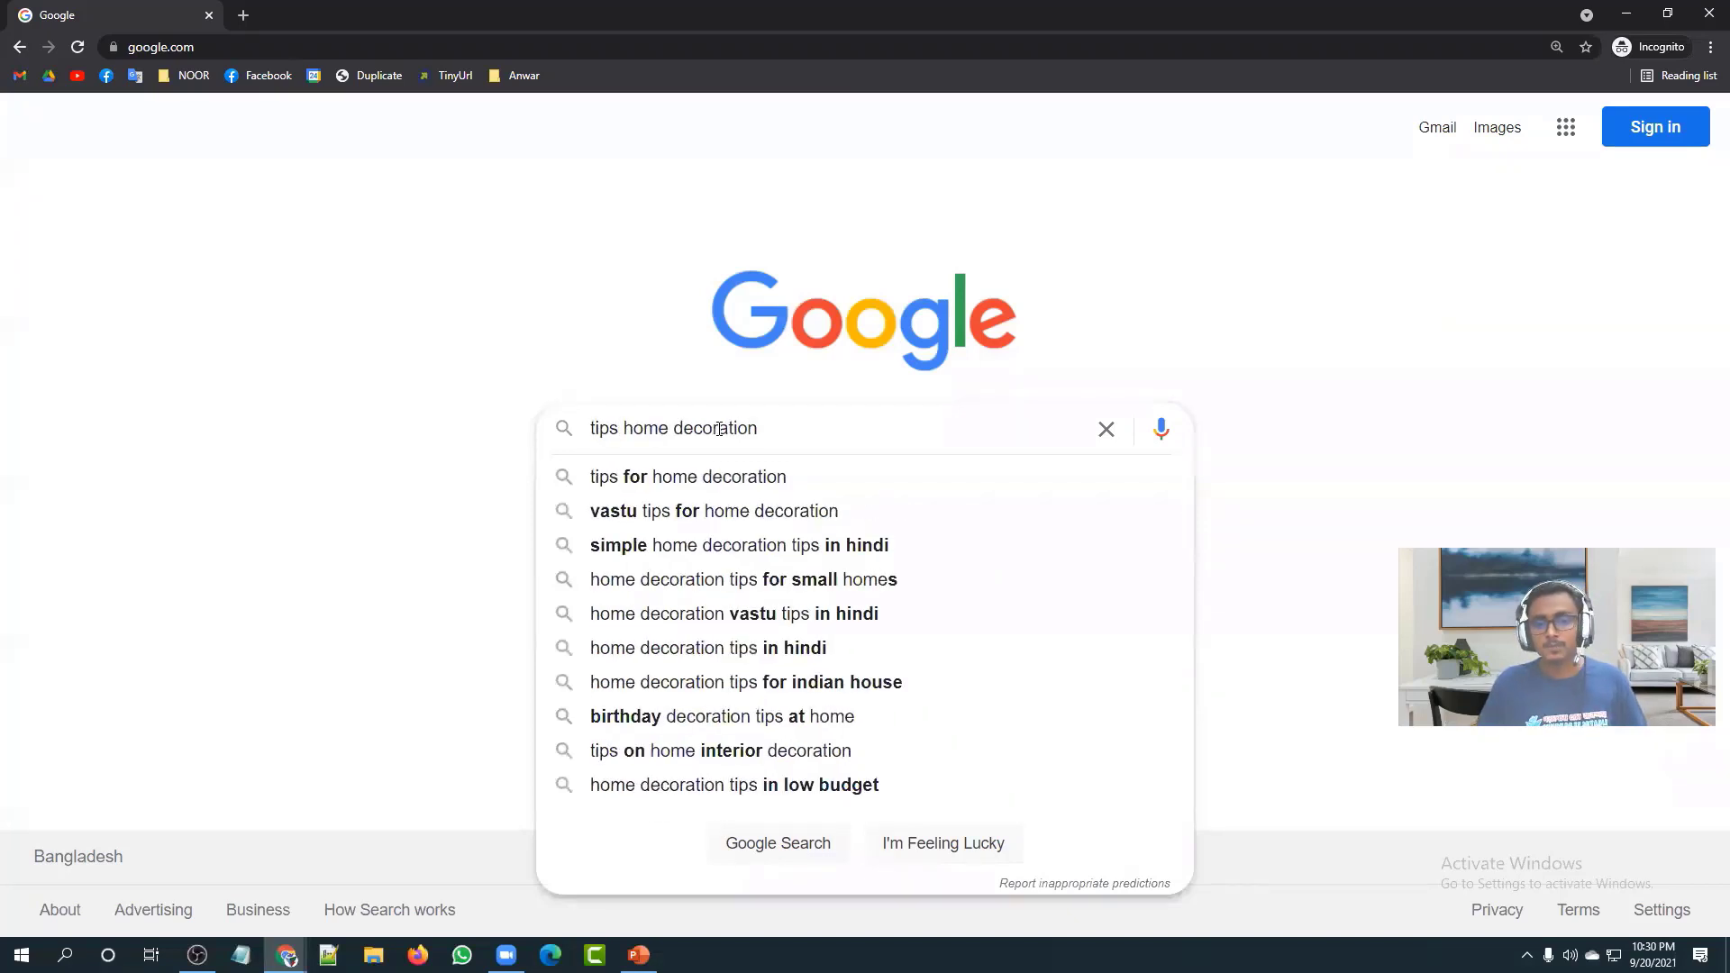
pyautogui.press('BackSpace')
pyautogui.press('BackSpace')
pyautogui.press('BackSpace')
pyautogui.press('BackSpace')
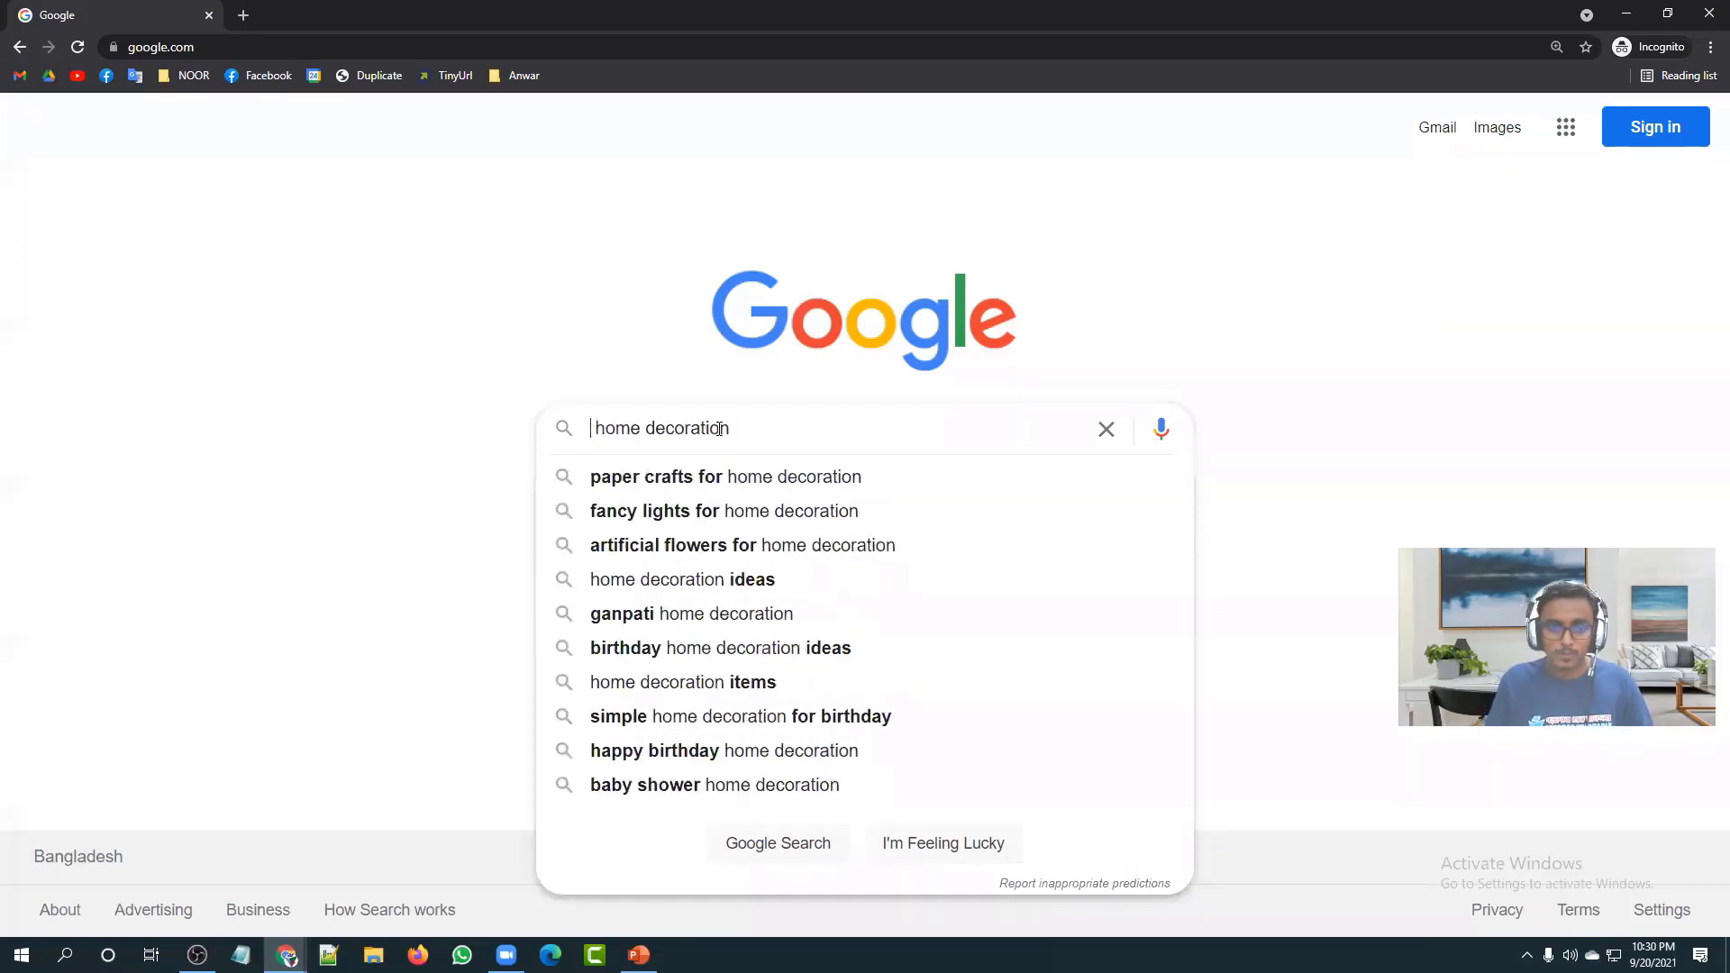
# Step: Check the autocomplete suggestions for "what home decoration" and for "how home decoration"
pyautogui.write('what')
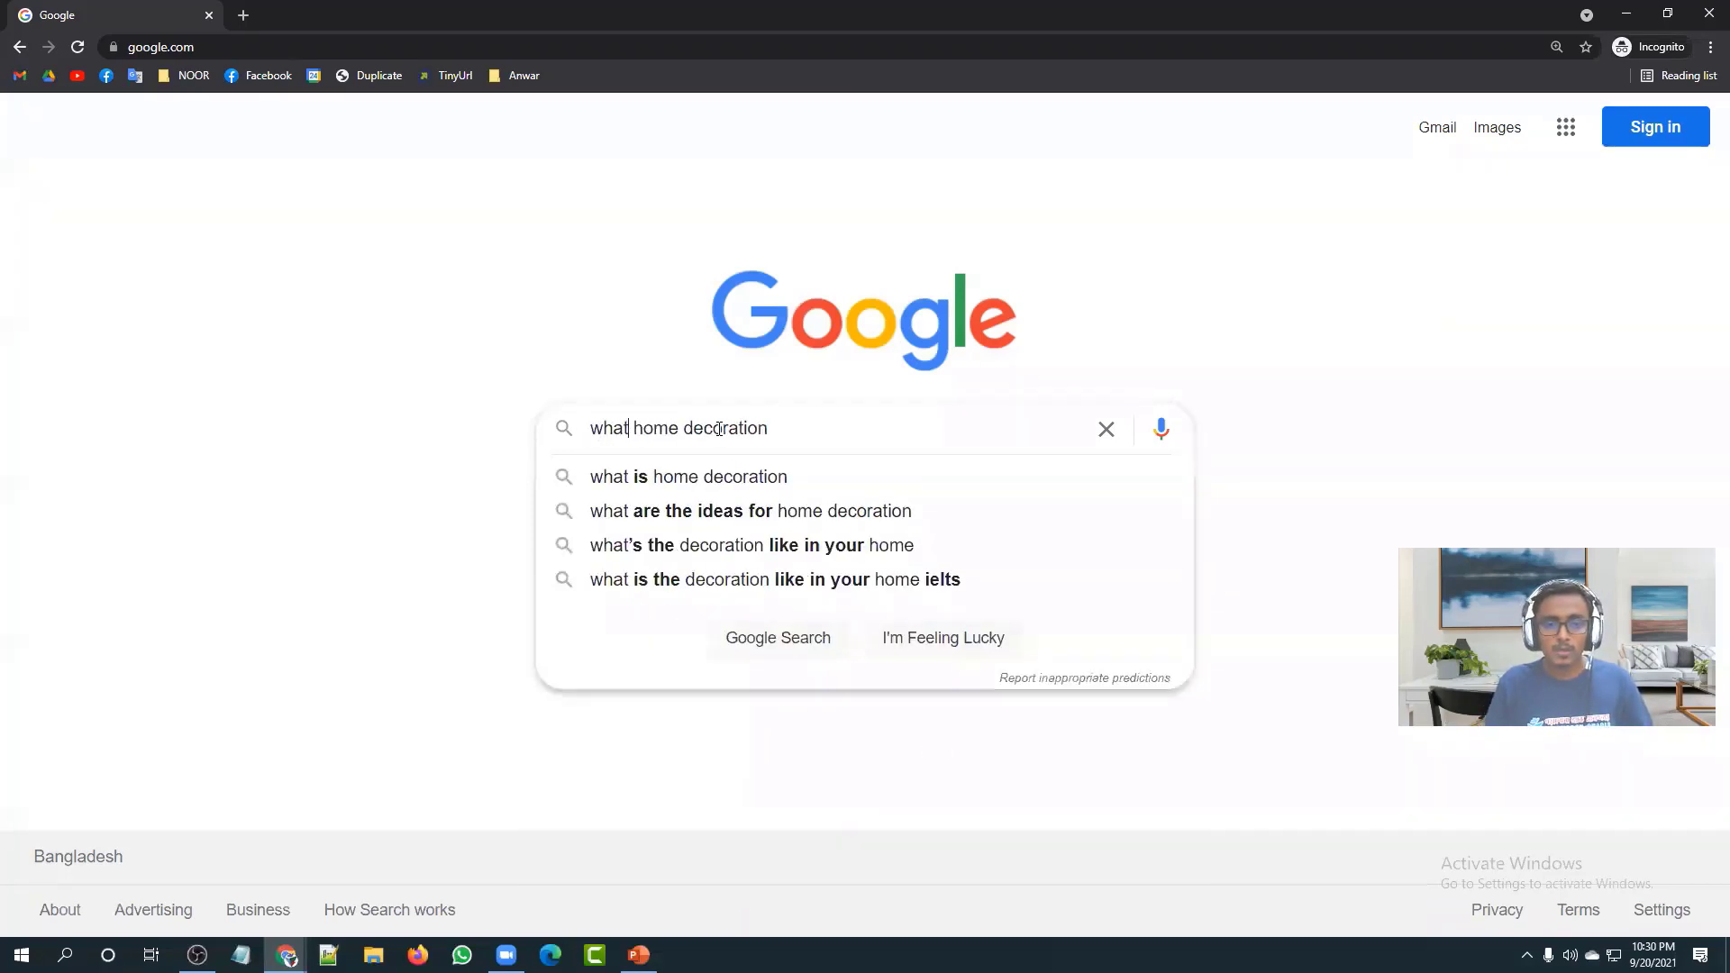
pyautogui.press('BackSpace')
pyautogui.press('BackSpace')
pyautogui.press('BackSpace')
pyautogui.press('BackSpace')
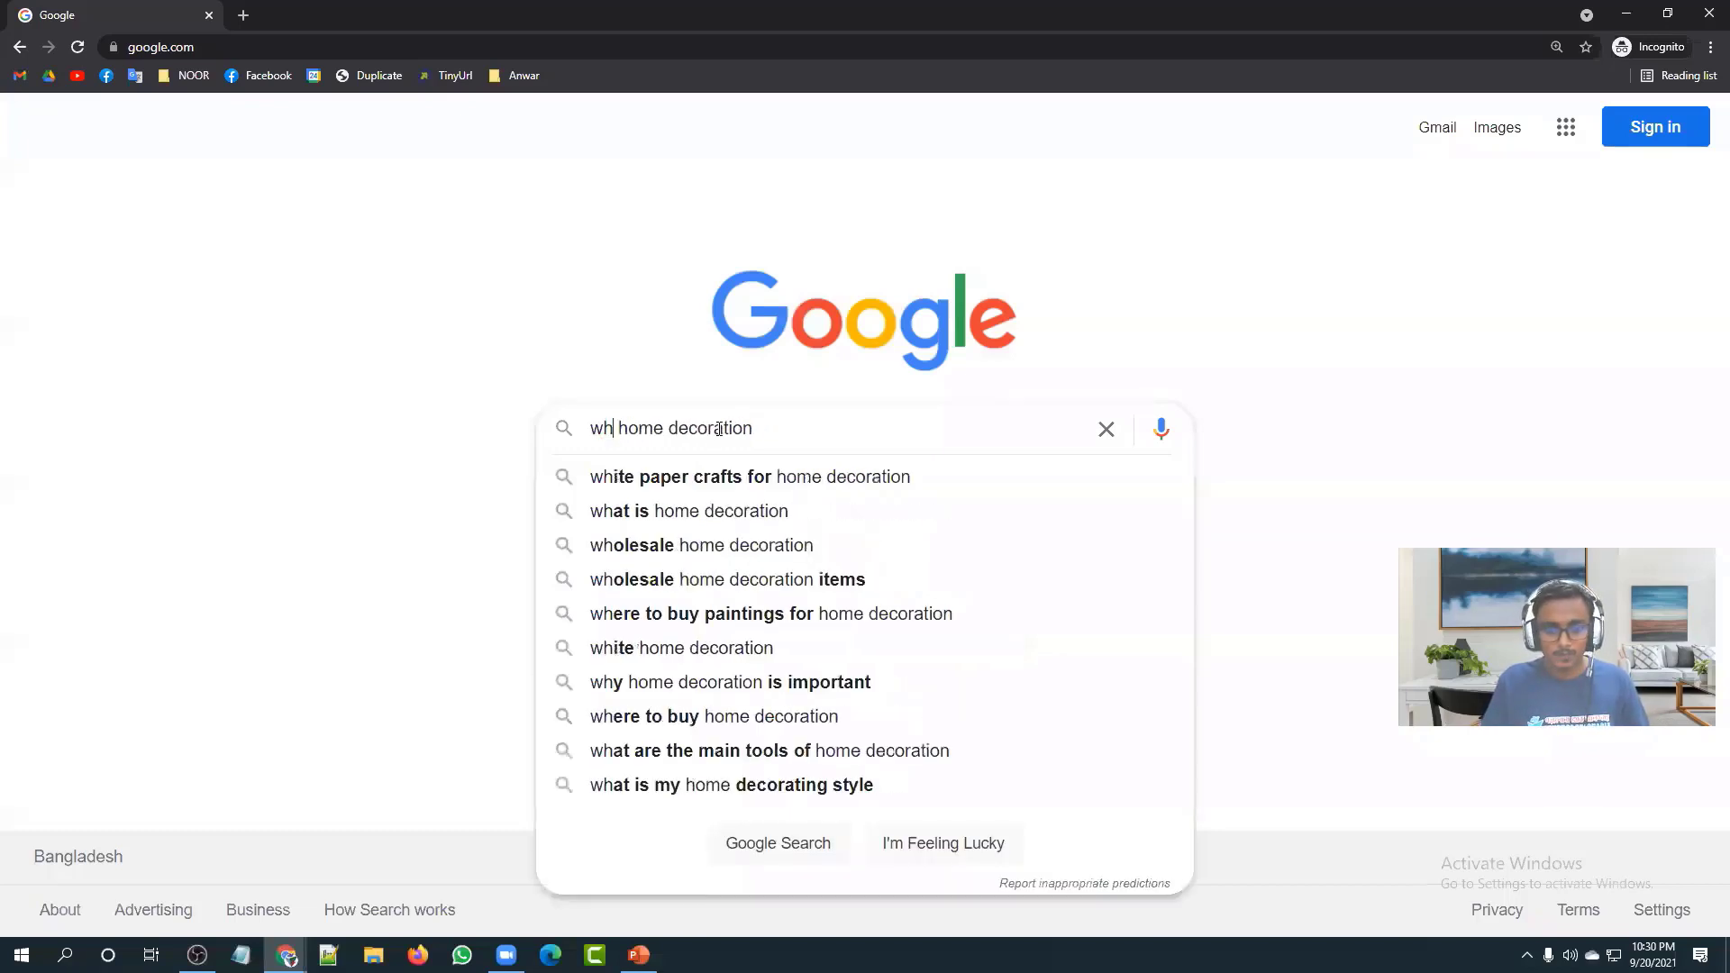
pyautogui.write('how')
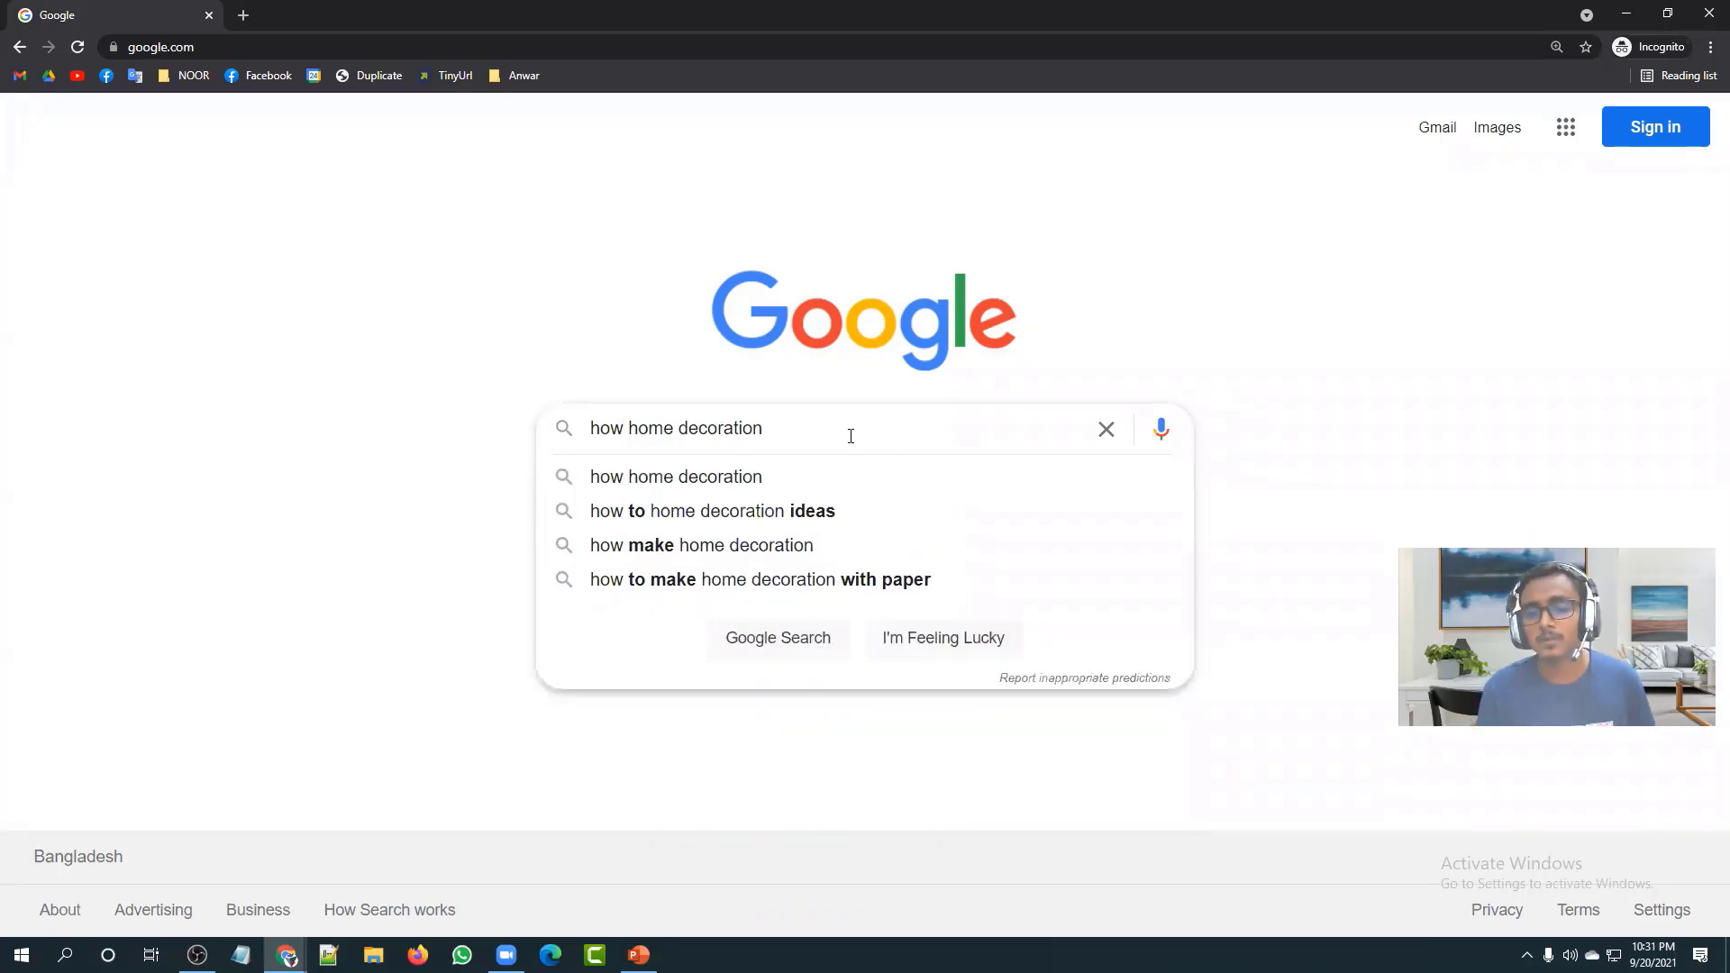
# Step: Clear the search field and enter "home decoration" followed by a space to list its suggestions
pyautogui.click(1106, 428)
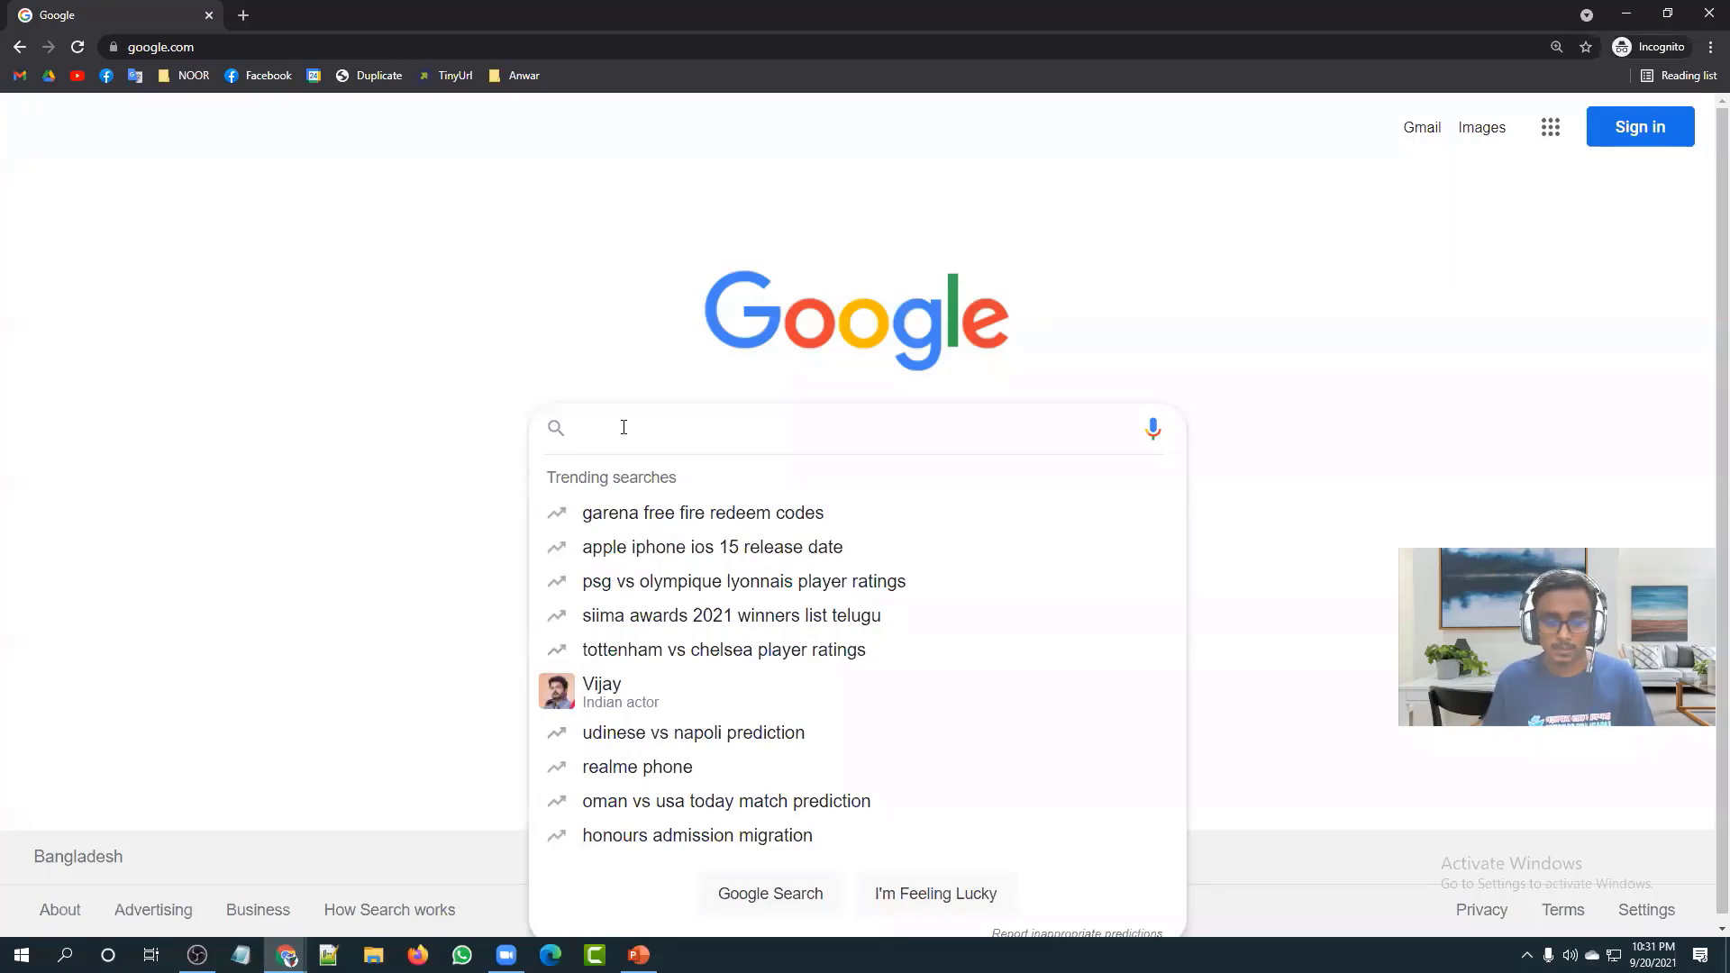
pyautogui.write('home hosi')
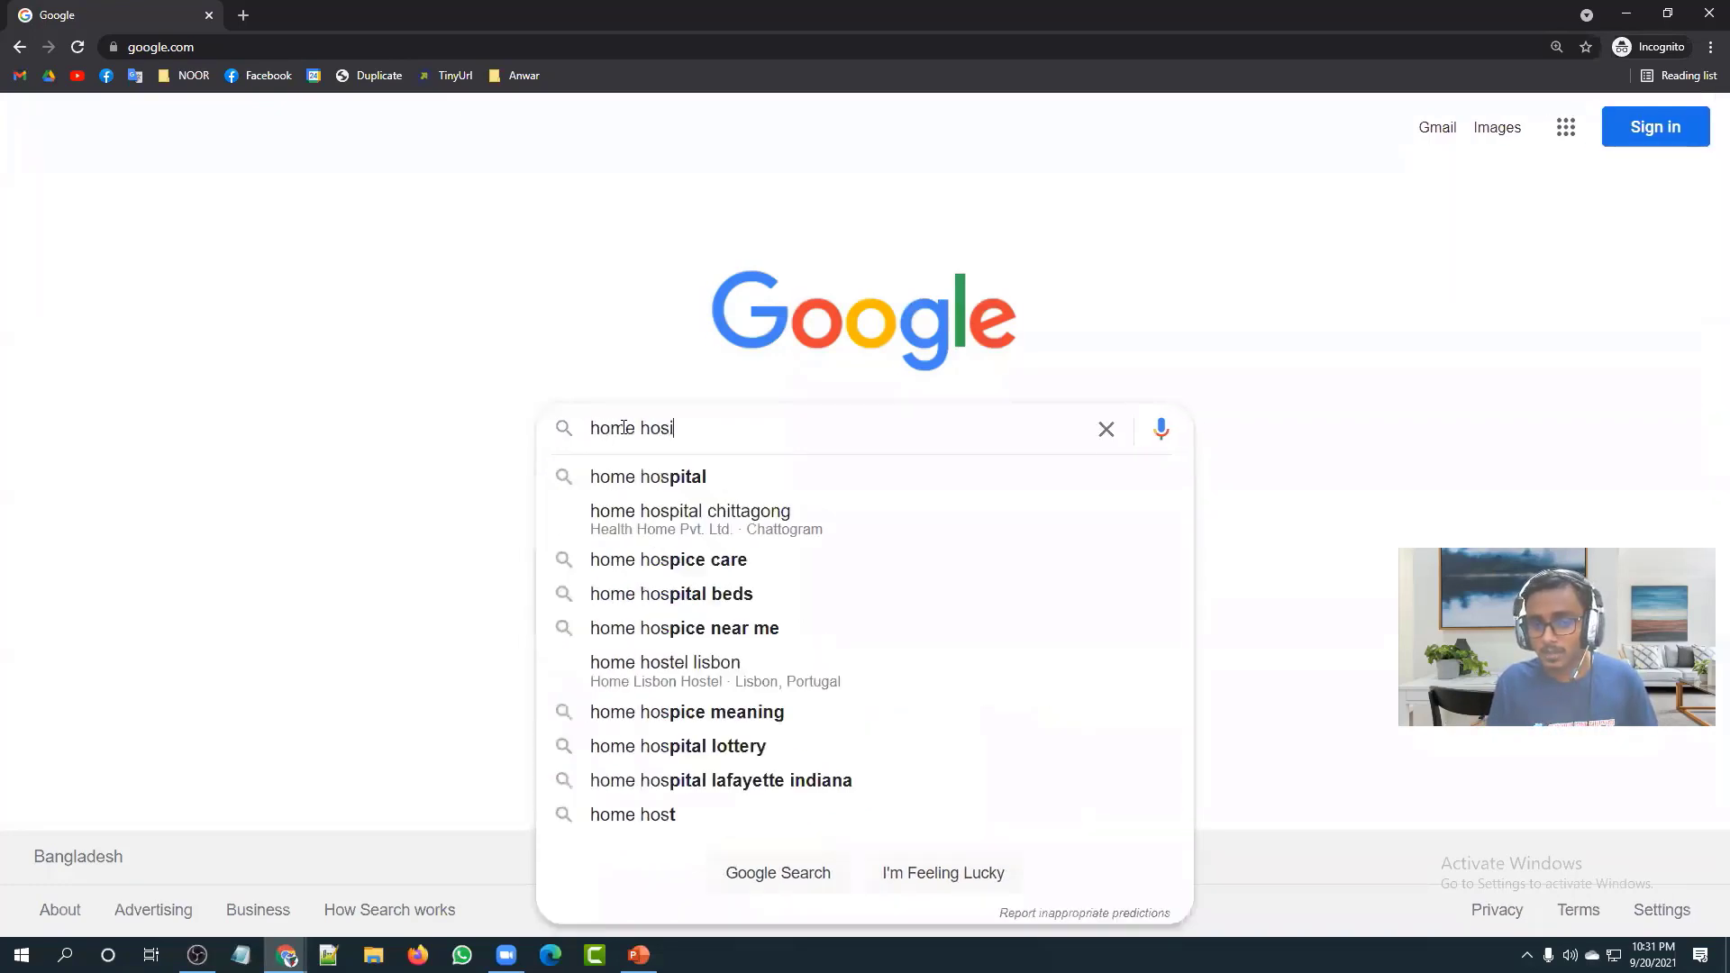
pyautogui.press('BackSpace')
pyautogui.press('BackSpace')
pyautogui.press('BackSpace')
pyautogui.write('d')
pyautogui.press('BackSpace')
pyautogui.press('BackSpace')
pyautogui.write('de')
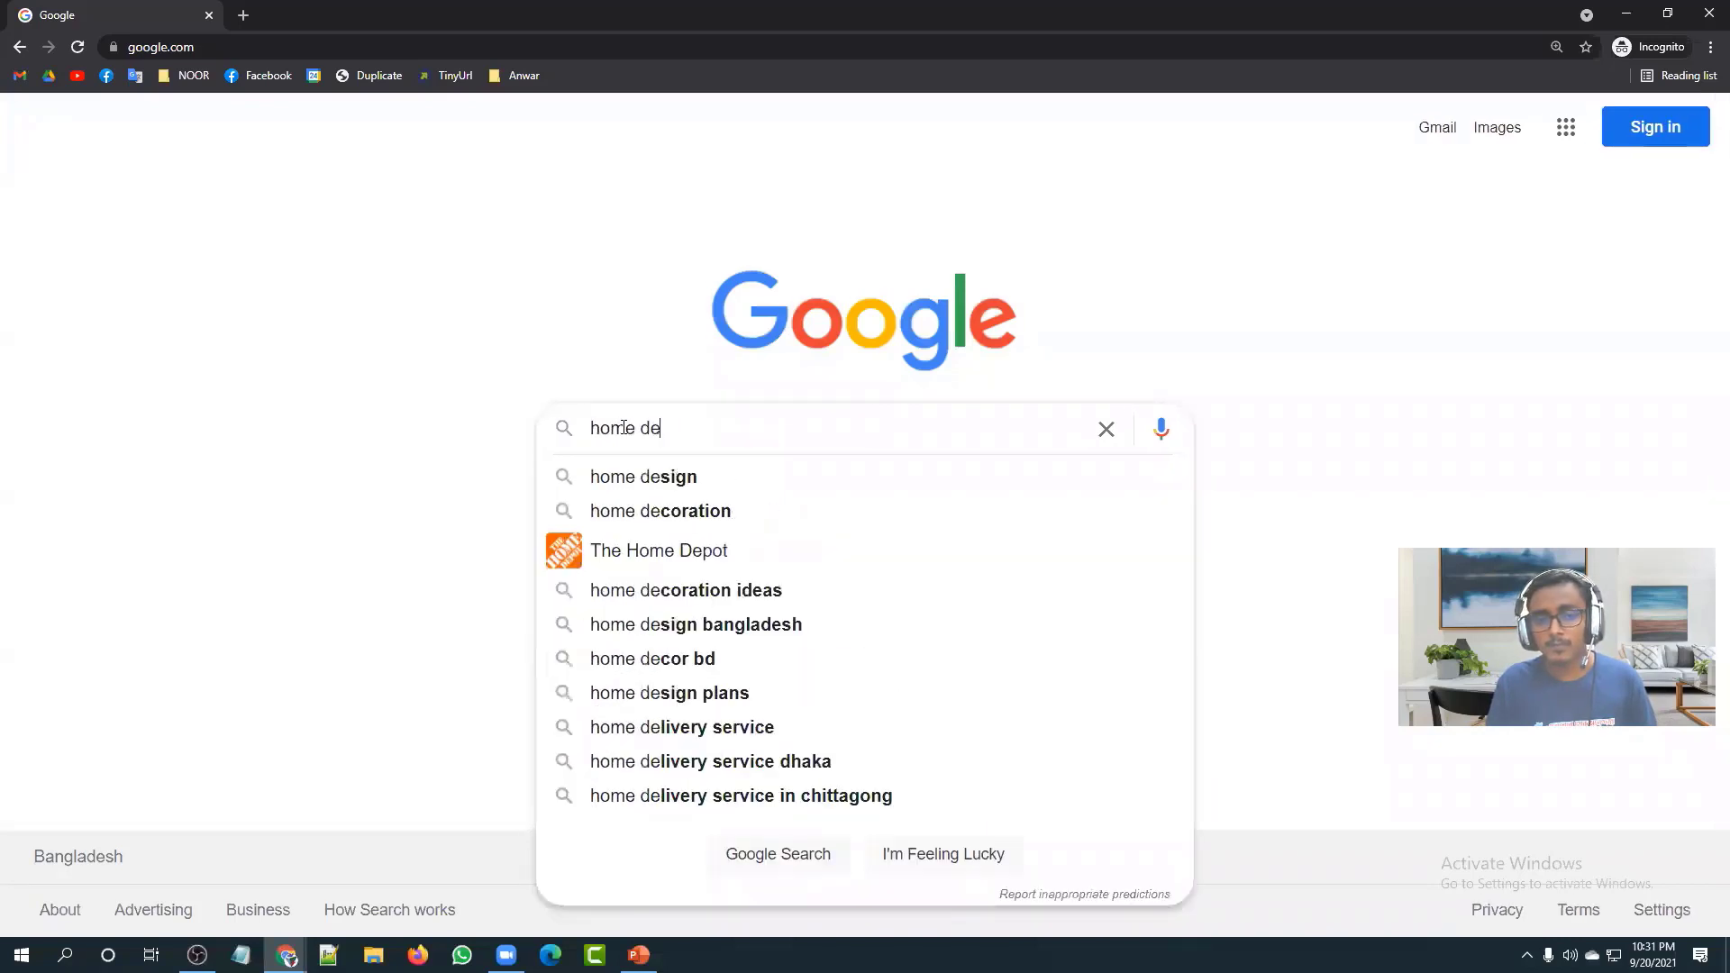
pyautogui.write('coration')
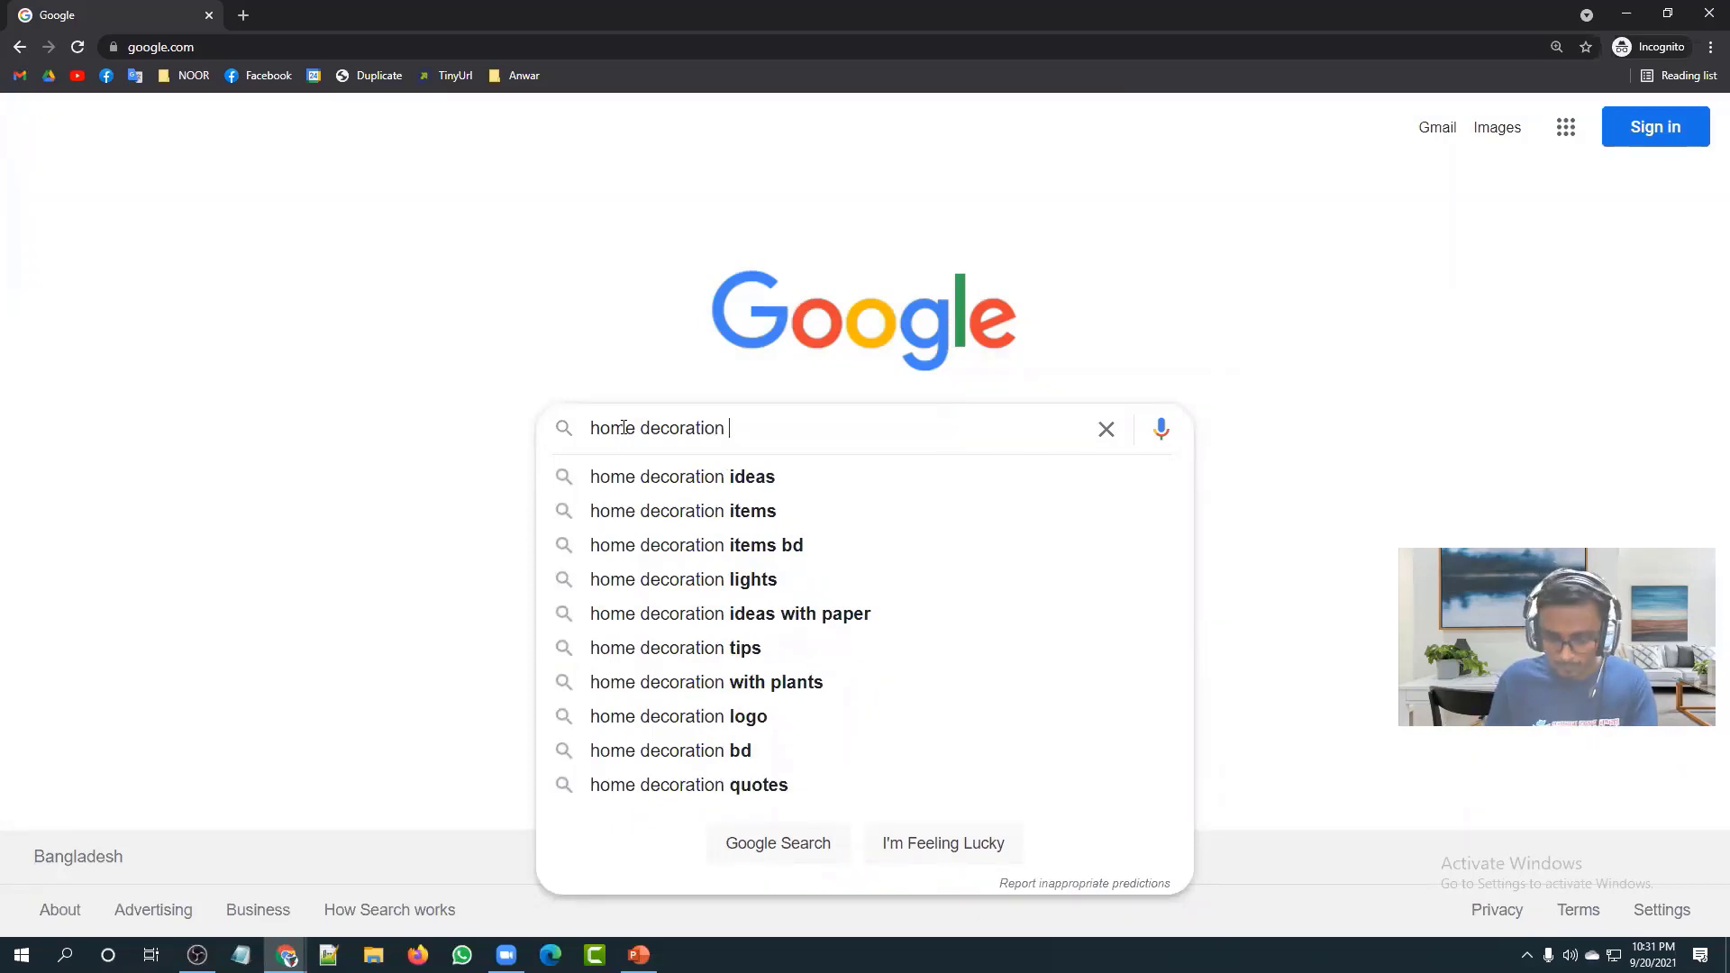
# Step: Try "in" and "on" after "home decoration" to check the autocomplete suggestions, removing each word again
pyautogui.write(' in')
pyautogui.press('BackSpace')
pyautogui.press('BackSpace')
pyautogui.press('BackSpace')
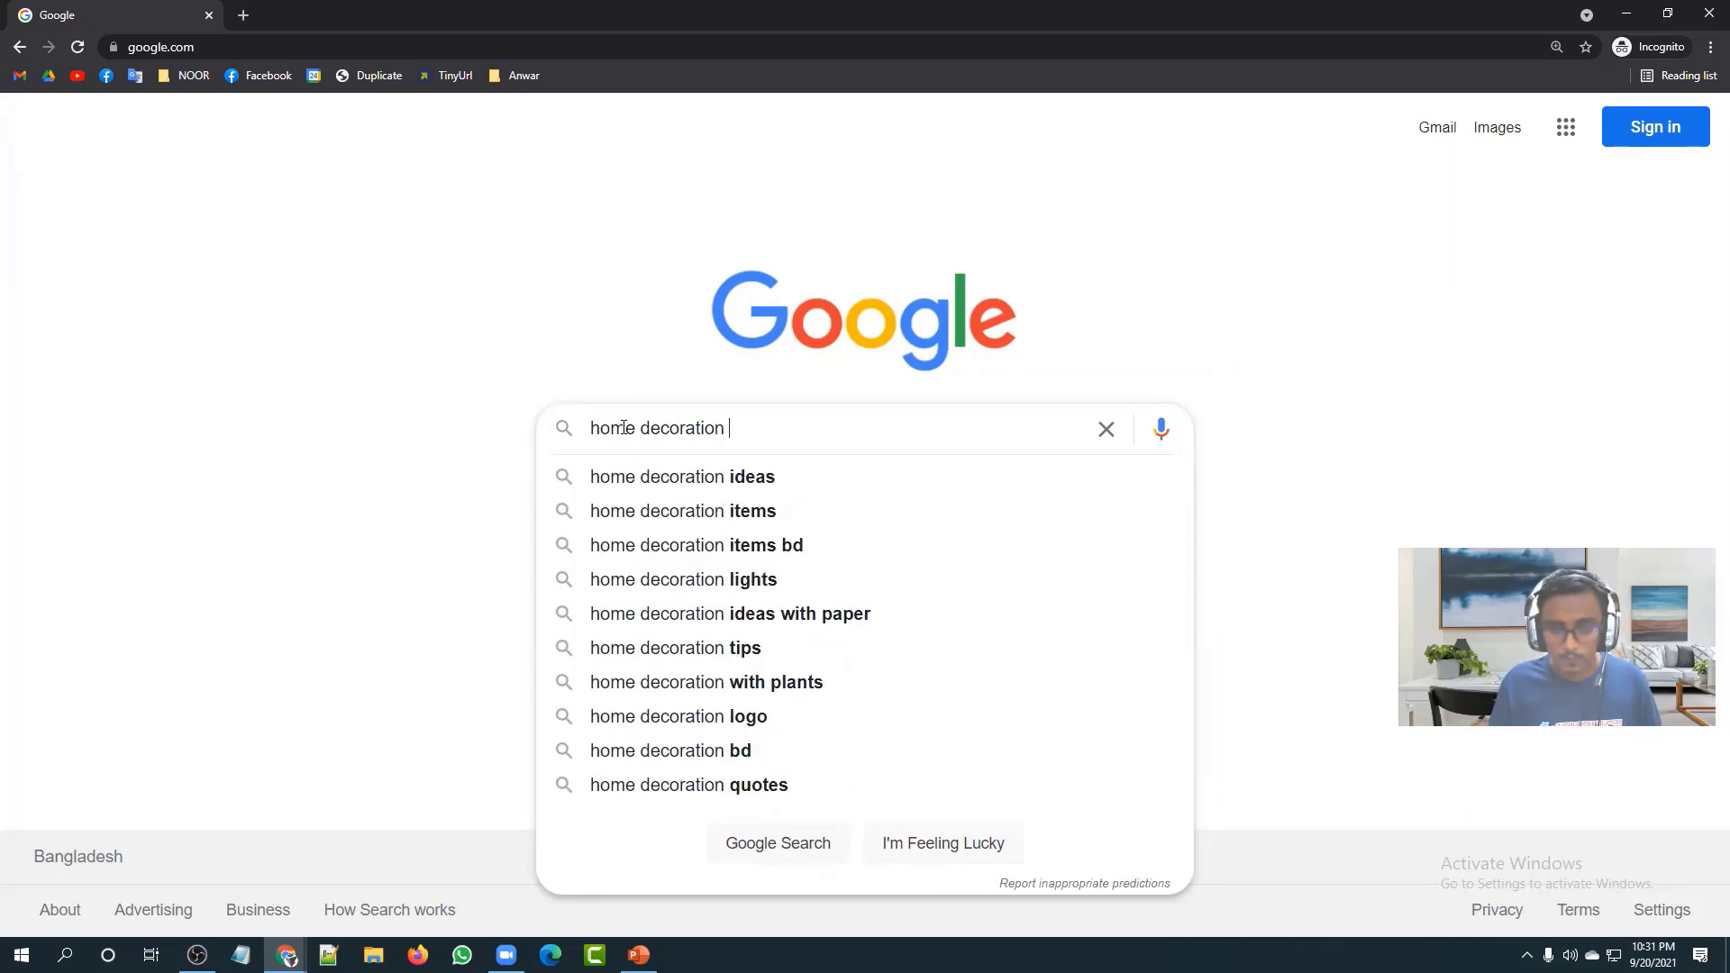
pyautogui.write('on')
pyautogui.press('BackSpace')
pyautogui.press('BackSpace')
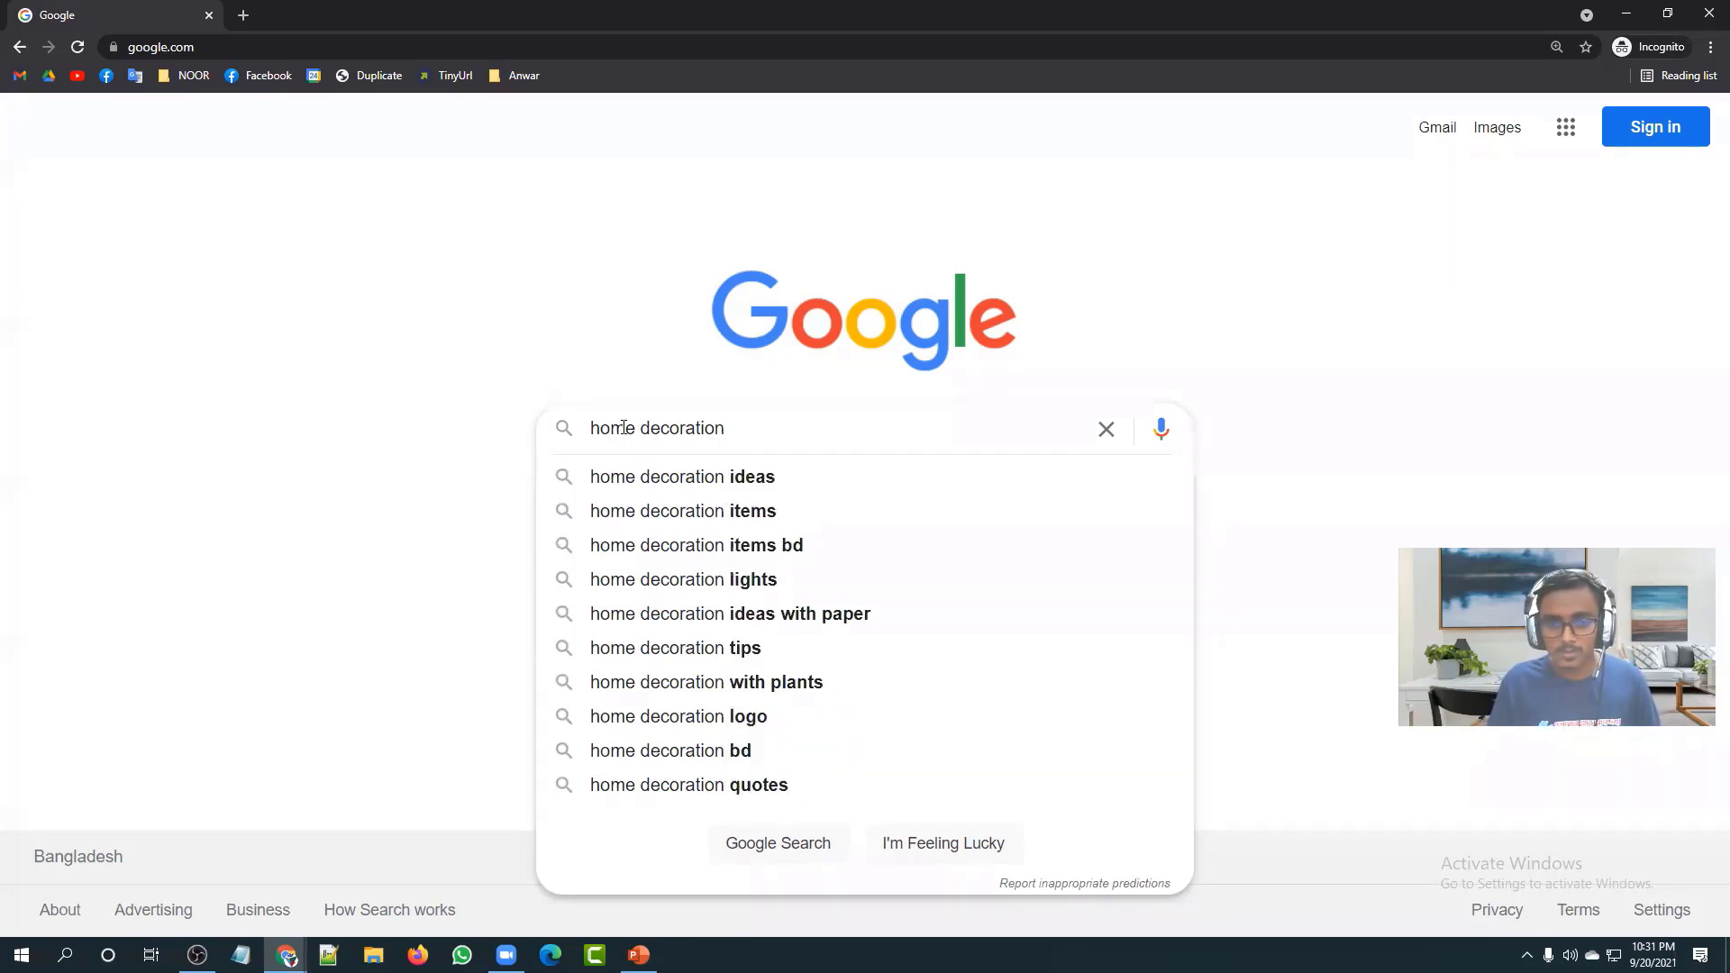
# Step: Check the autocomplete suggestions for "home decoration pa" and remove the added letters again
pyautogui.write('pa')
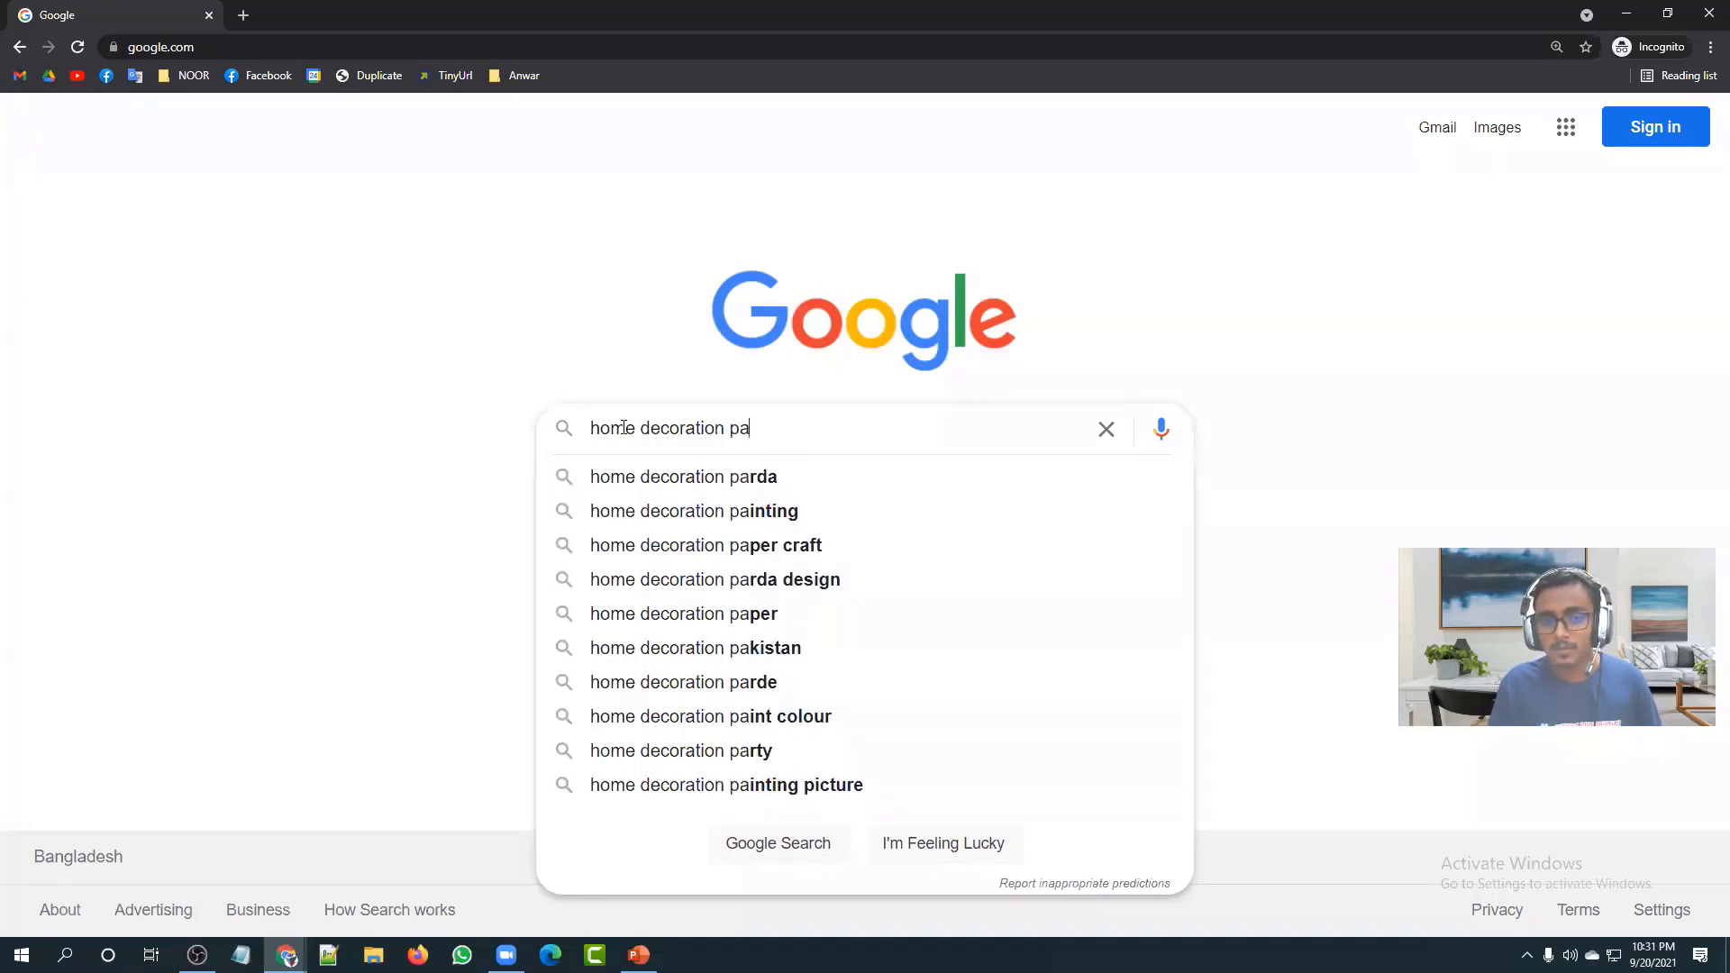
pyautogui.write('d')
pyautogui.press('BackSpace')
pyautogui.press('BackSpace')
pyautogui.press('BackSpace')
# Step: Check the suggestions for "home decoration" followed by the letters a, b, c and d in turn, removing each letter
pyautogui.write('a')
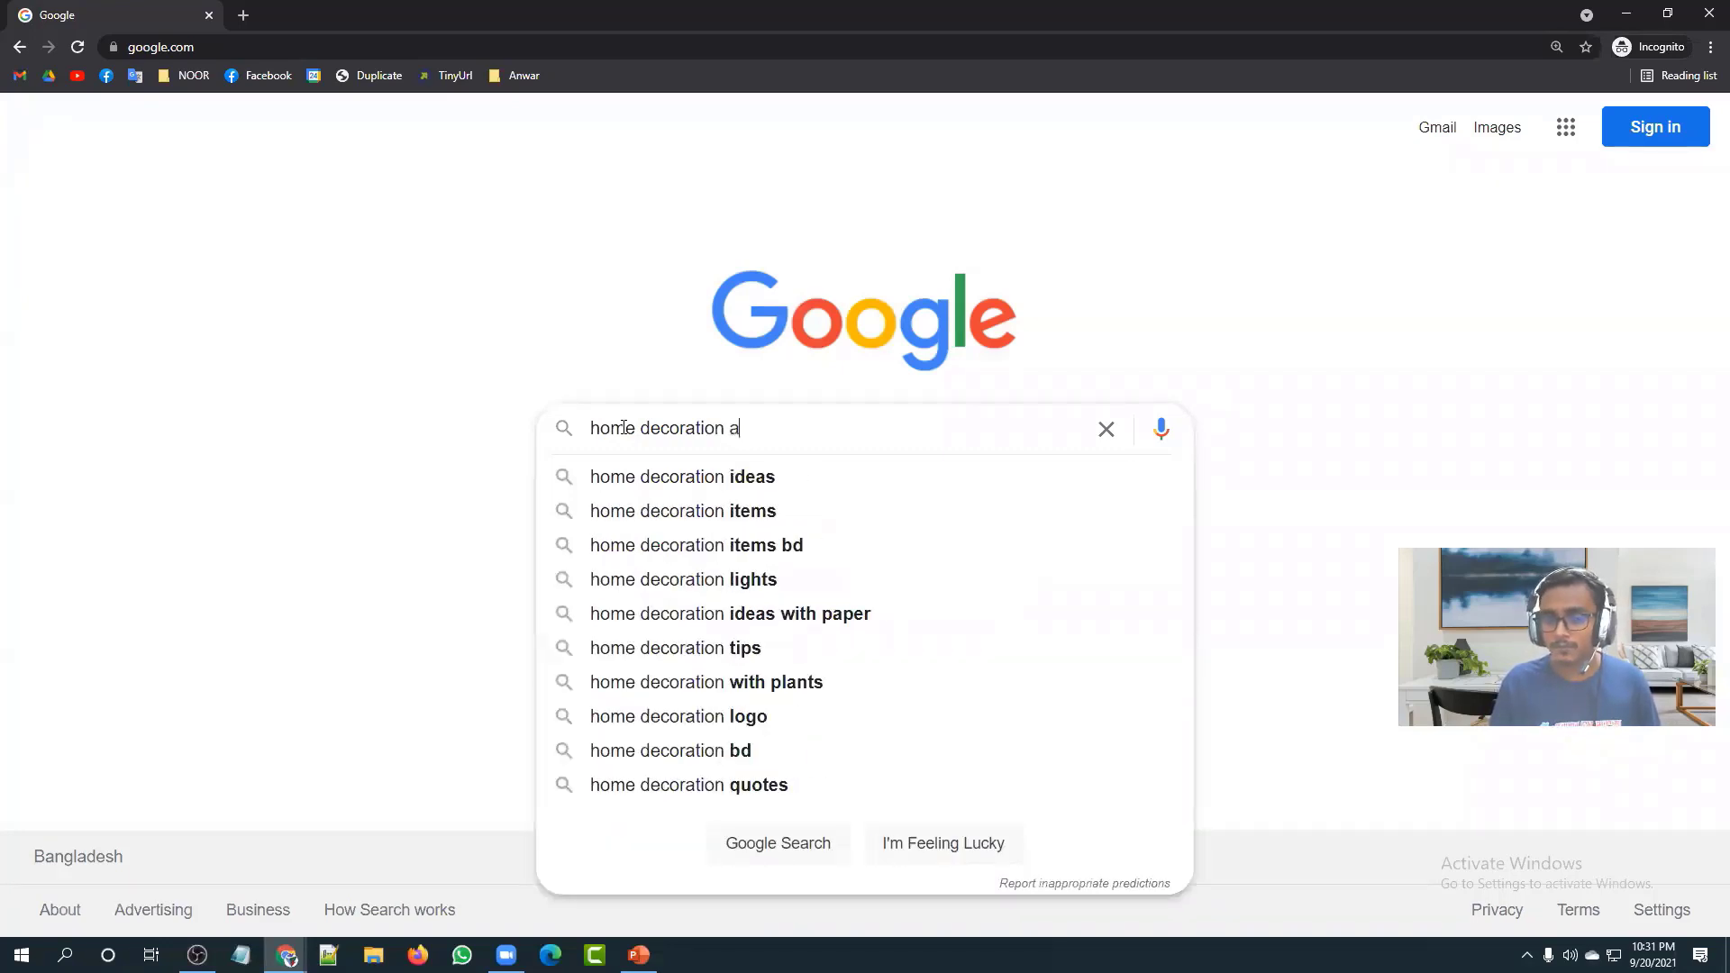
pyautogui.press('BackSpace')
pyautogui.write('b')
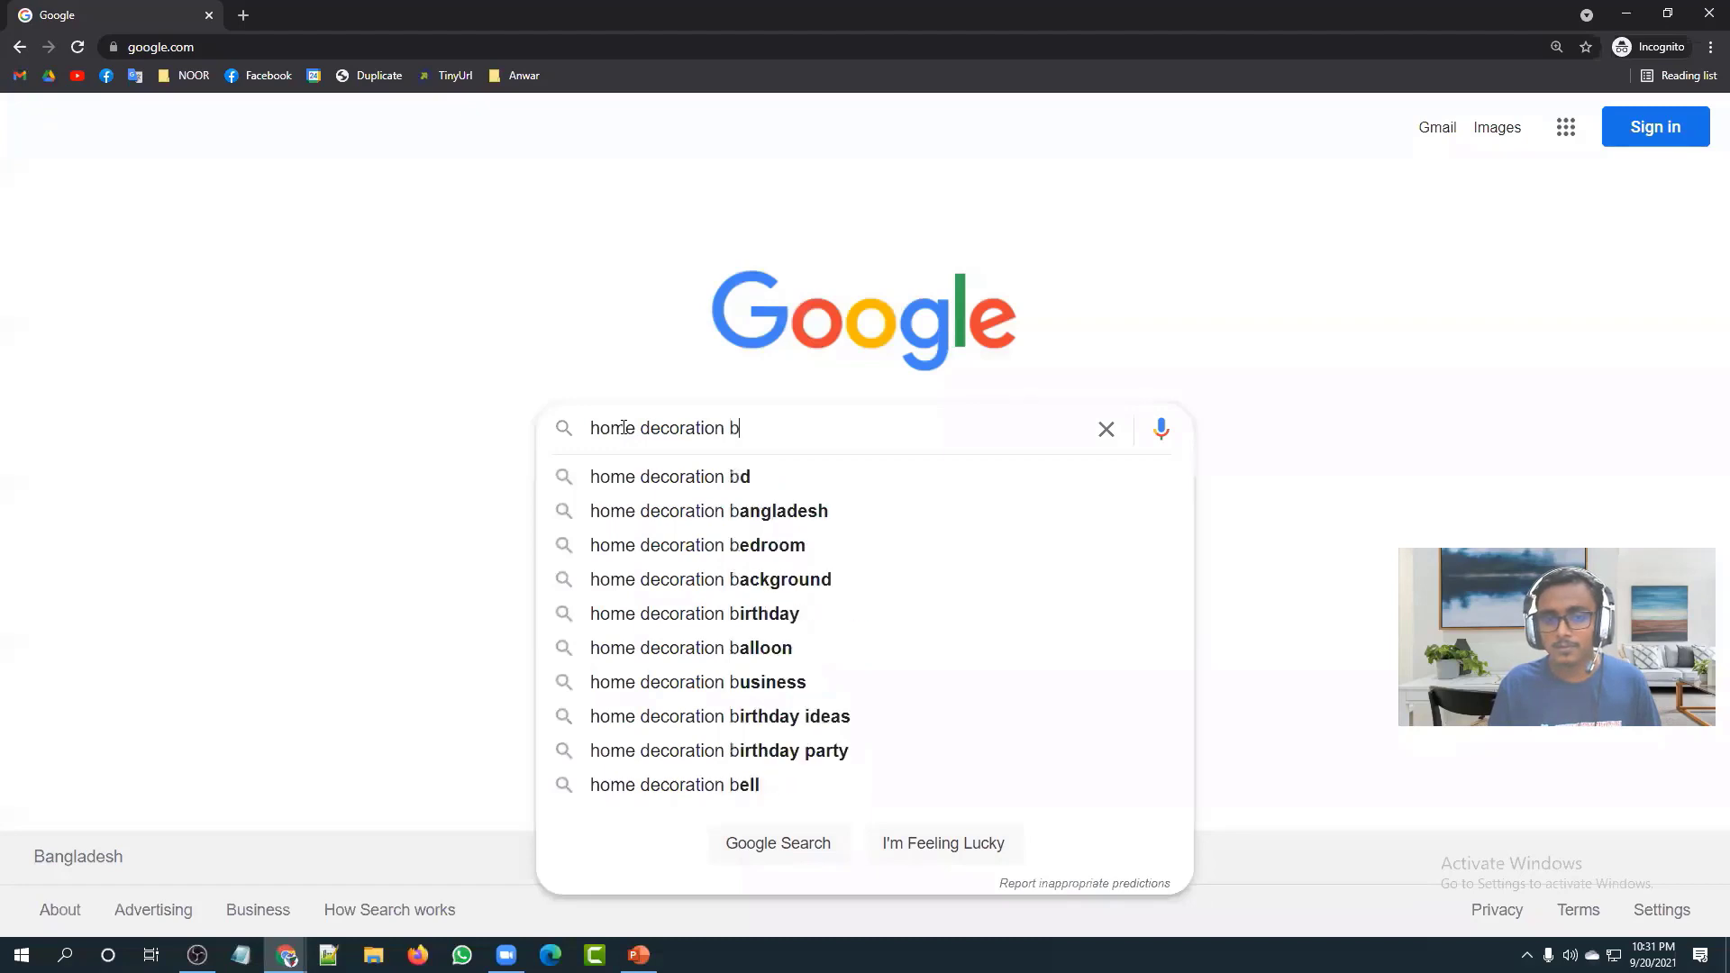
pyautogui.press('BackSpace')
pyautogui.write('c')
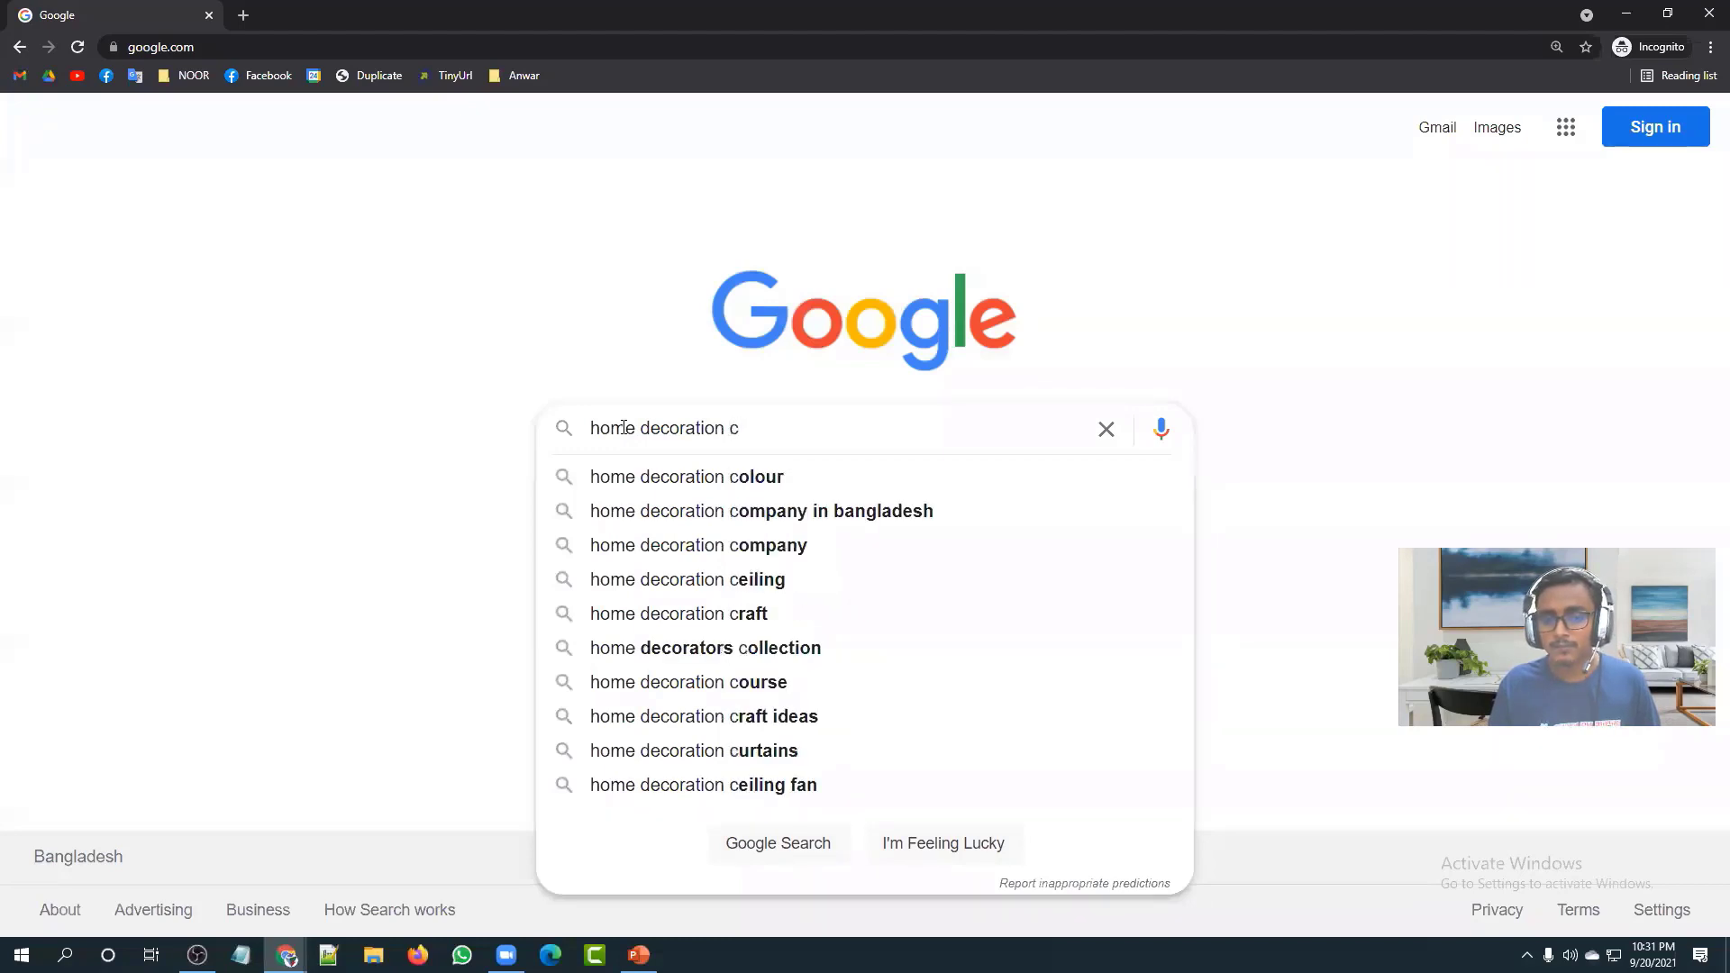
pyautogui.press('BackSpace')
pyautogui.write('d')
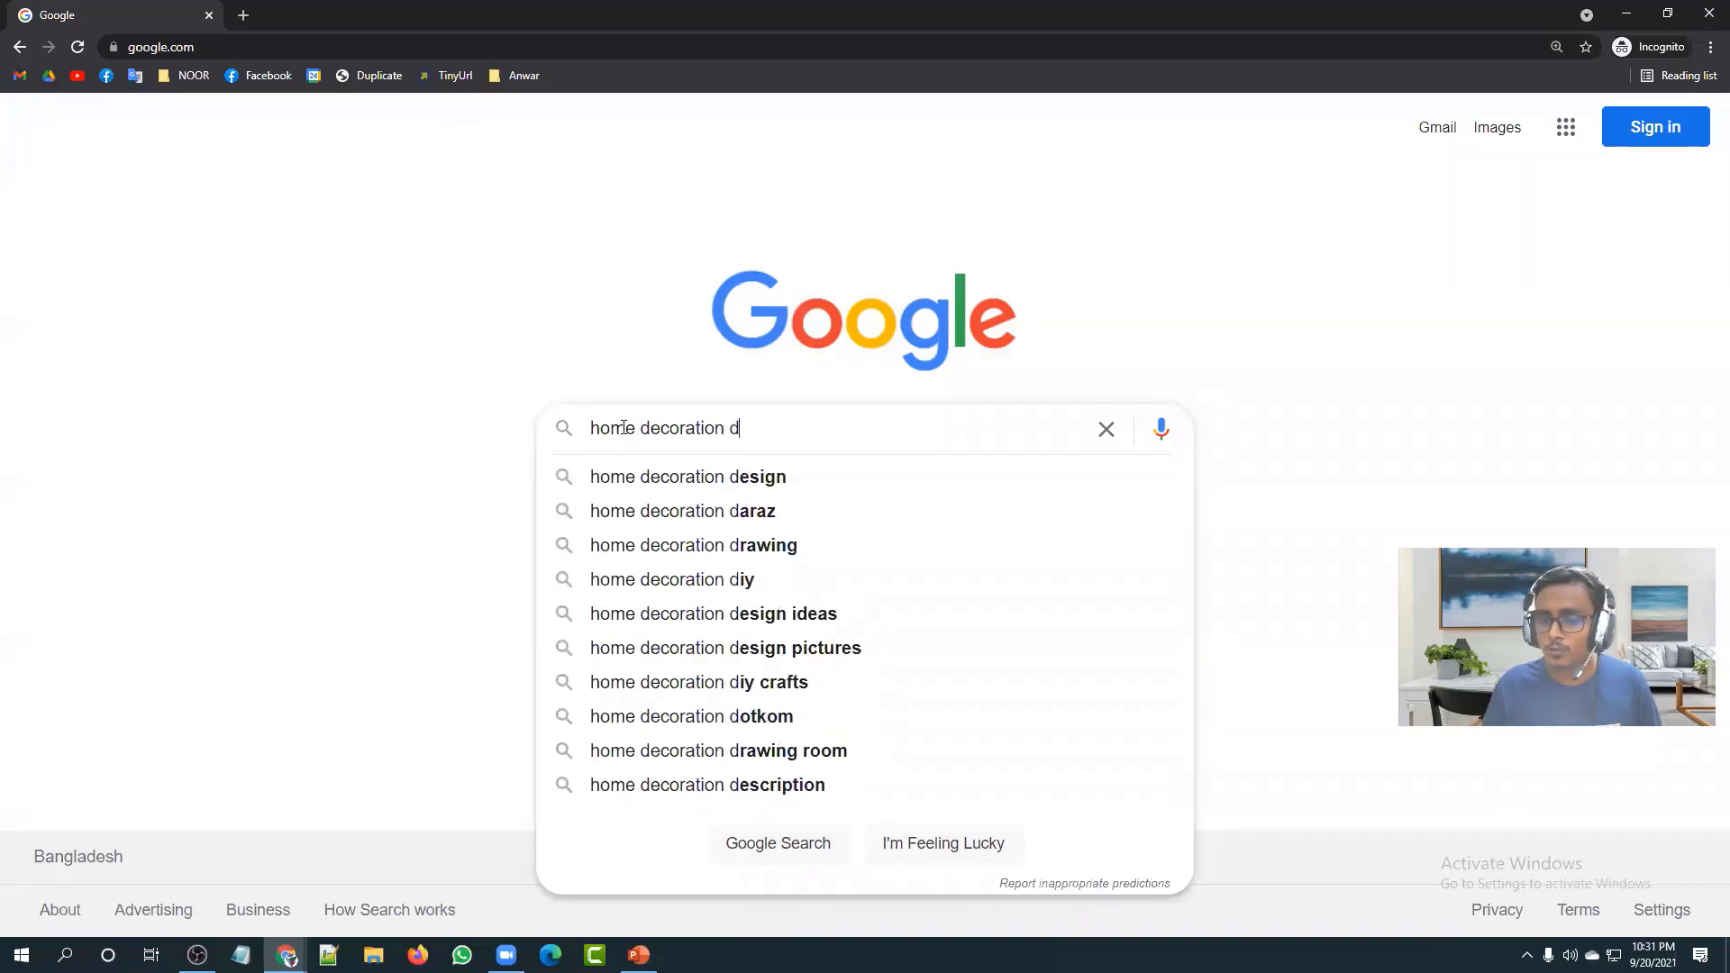
pyautogui.press('BackSpace')
pyautogui.press('BackSpace')
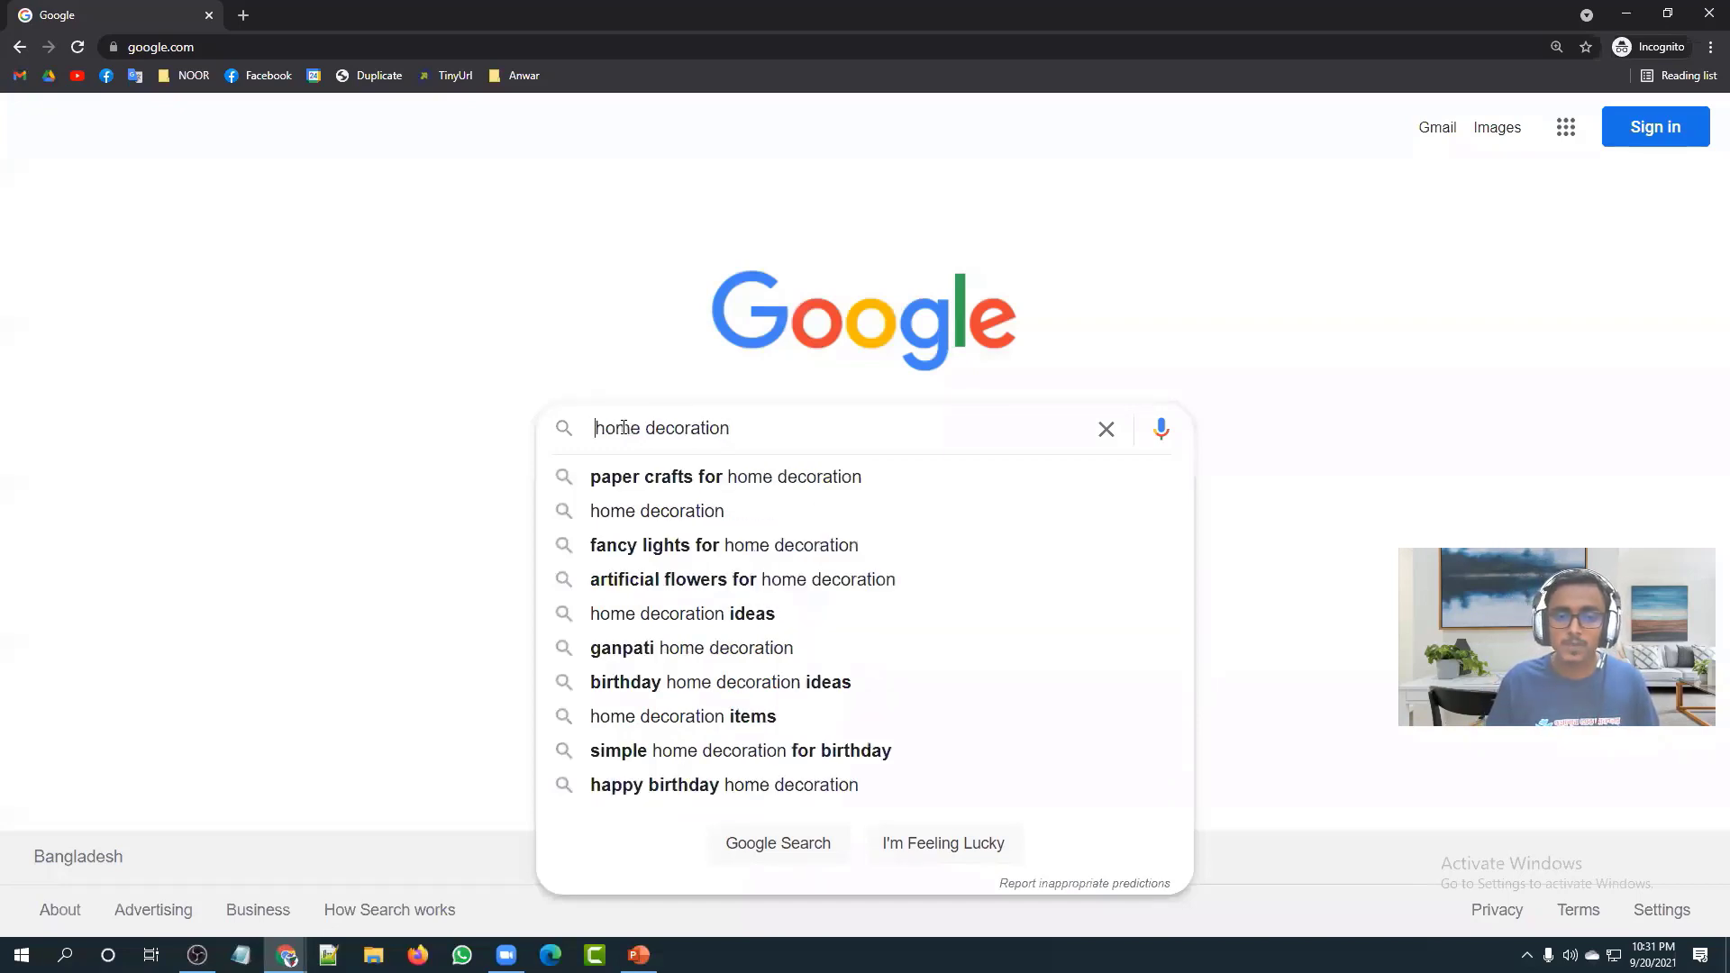
# Step: Check the suggestions with "best" in front of "home decoration" and remove that word again
pyautogui.write('best')
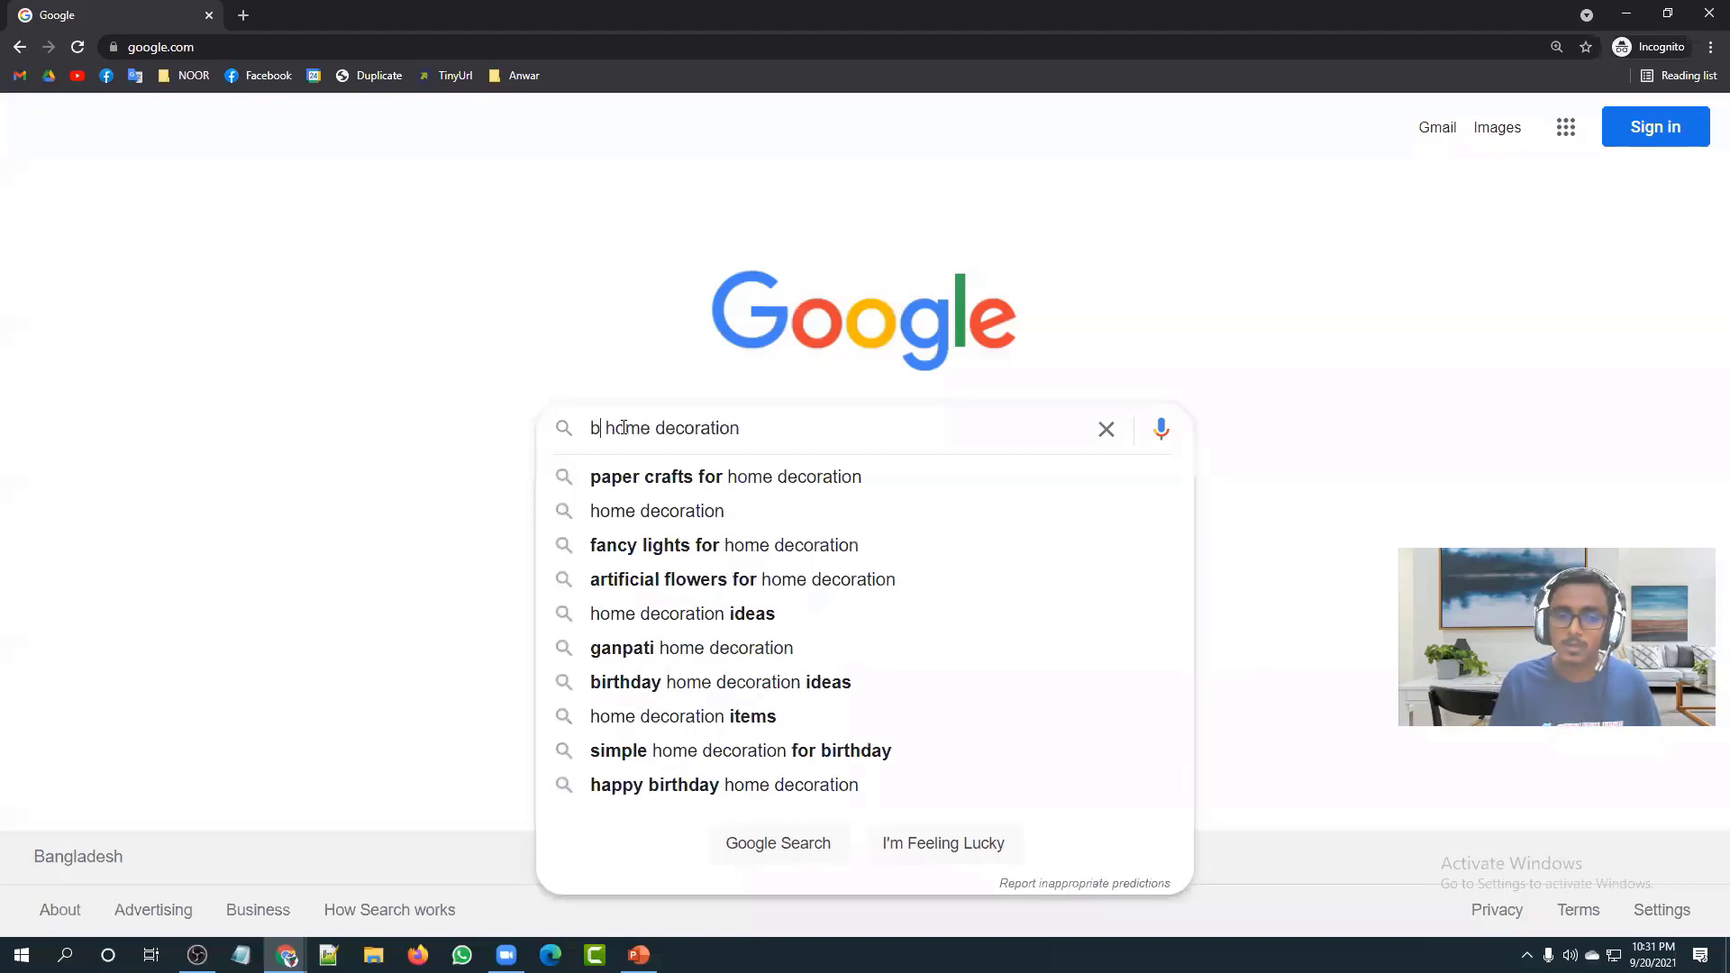
pyautogui.press('BackSpace')
pyautogui.press('BackSpace')
pyautogui.press('BackSpace')
pyautogui.press('BackSpace')
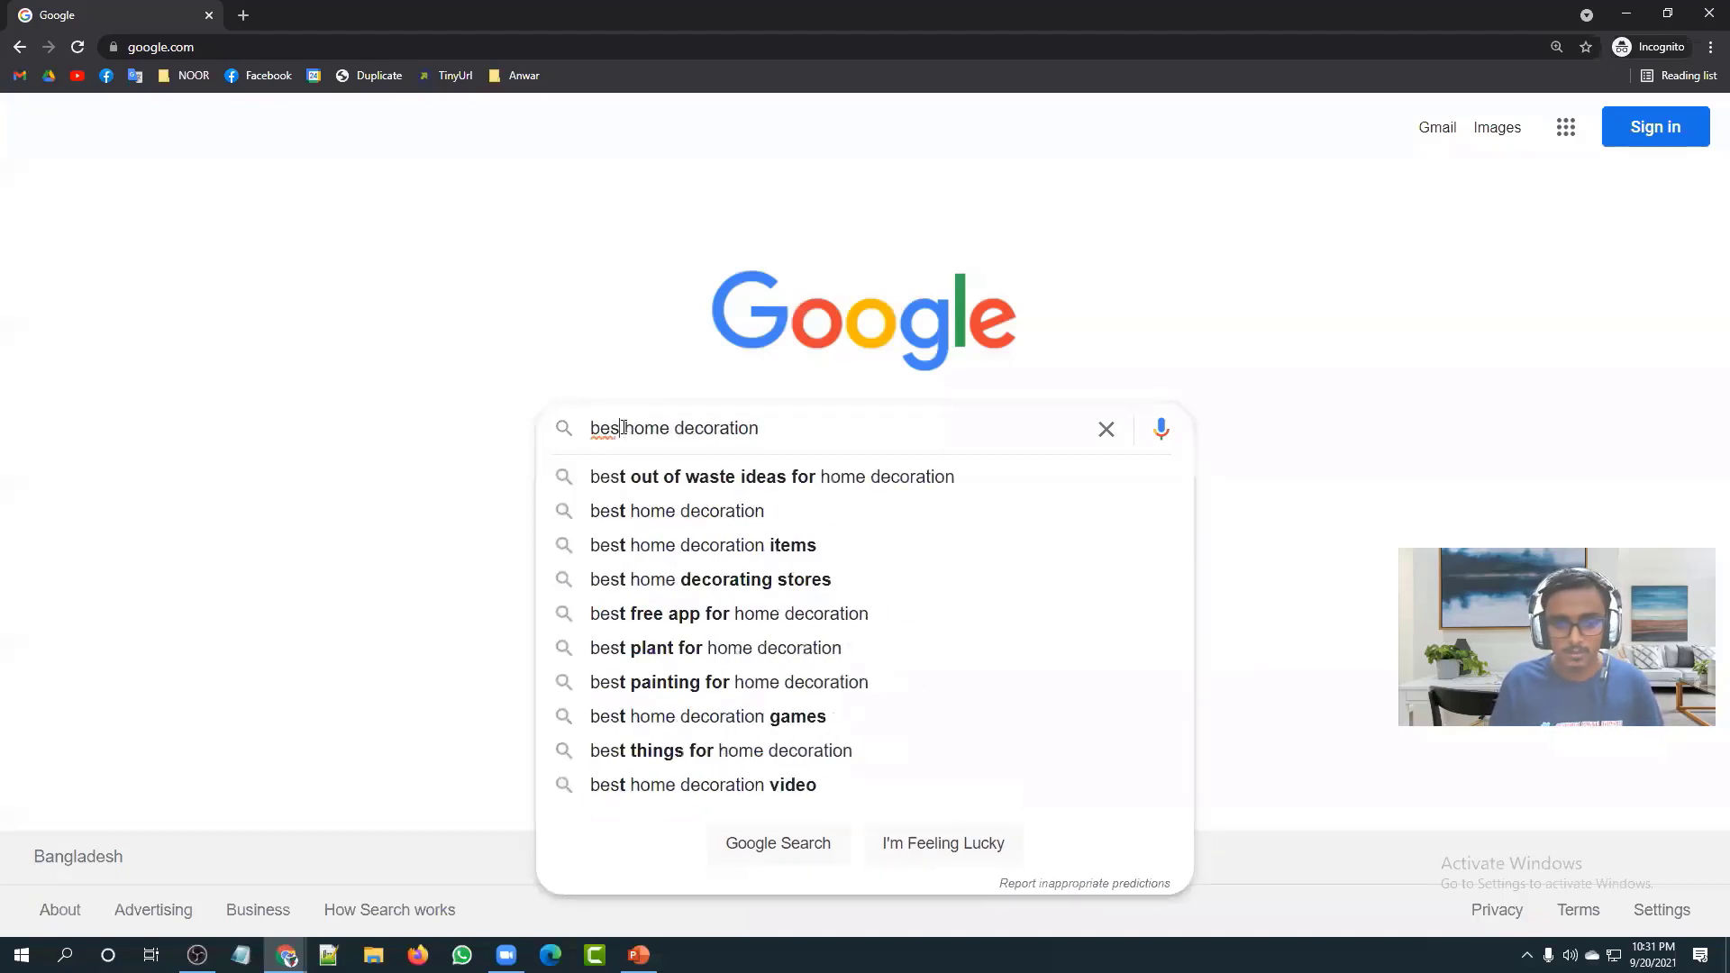
# Step: Check the suggestions for "package home decoration", cut the whole phrase from the search field and dismiss the suggestion list
pyautogui.write('package')
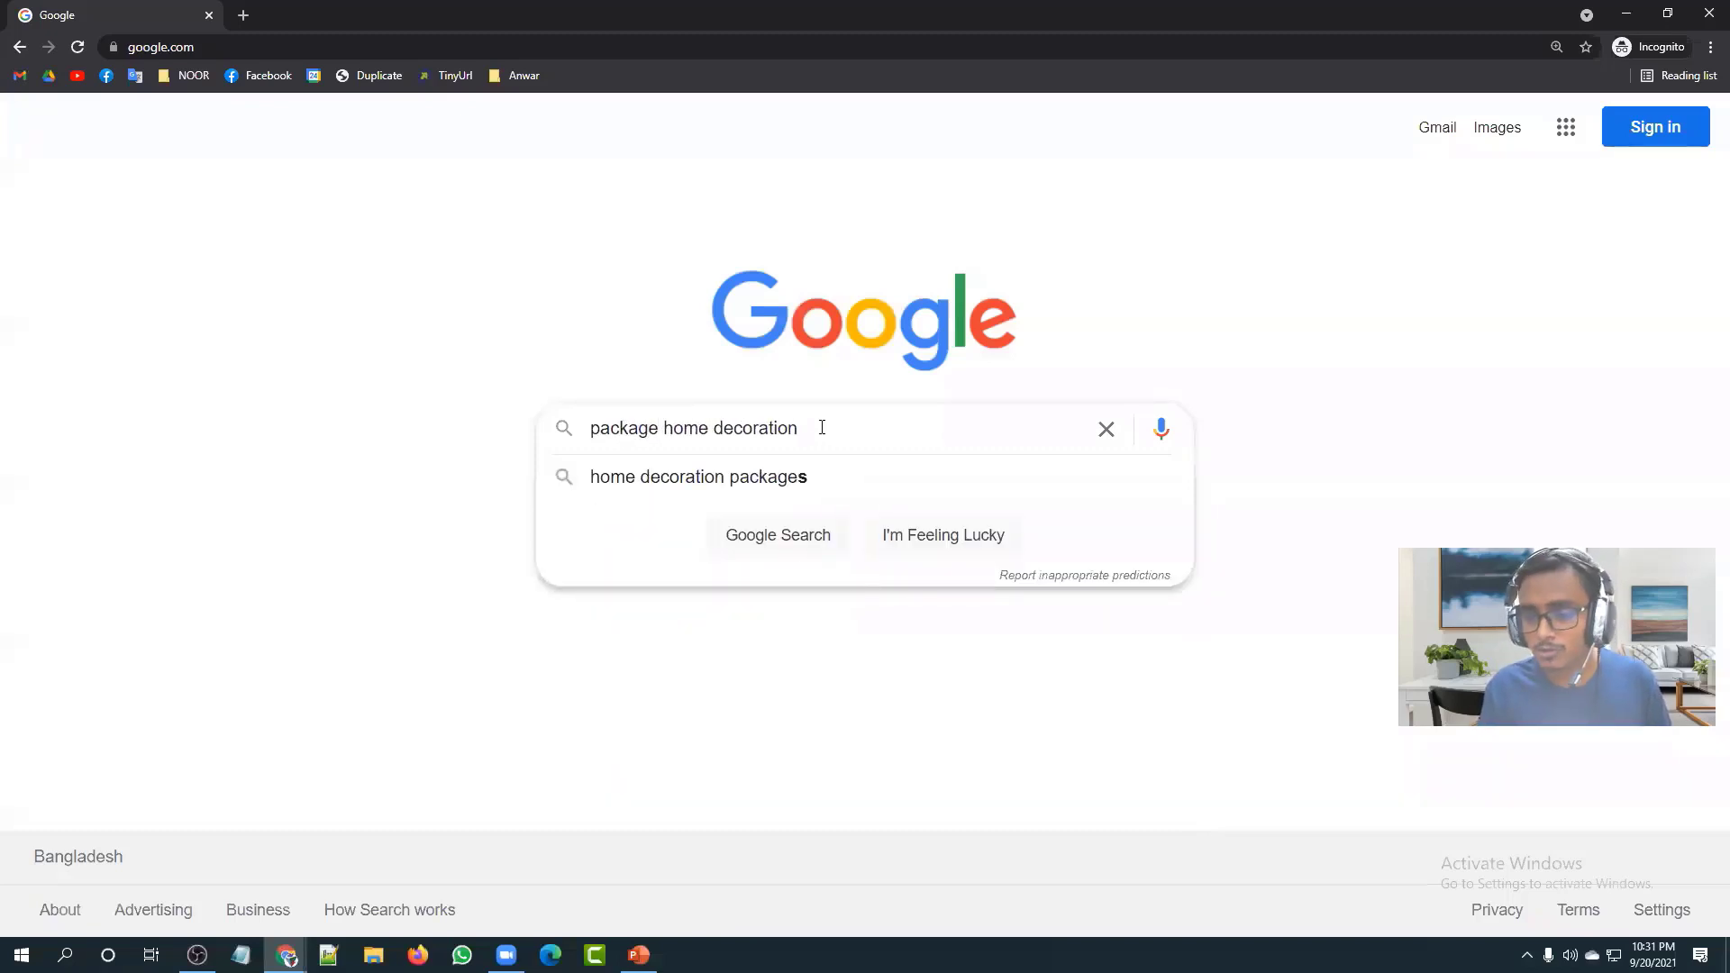
pyautogui.moveTo(821, 427); pyautogui.dragTo(573, 433)
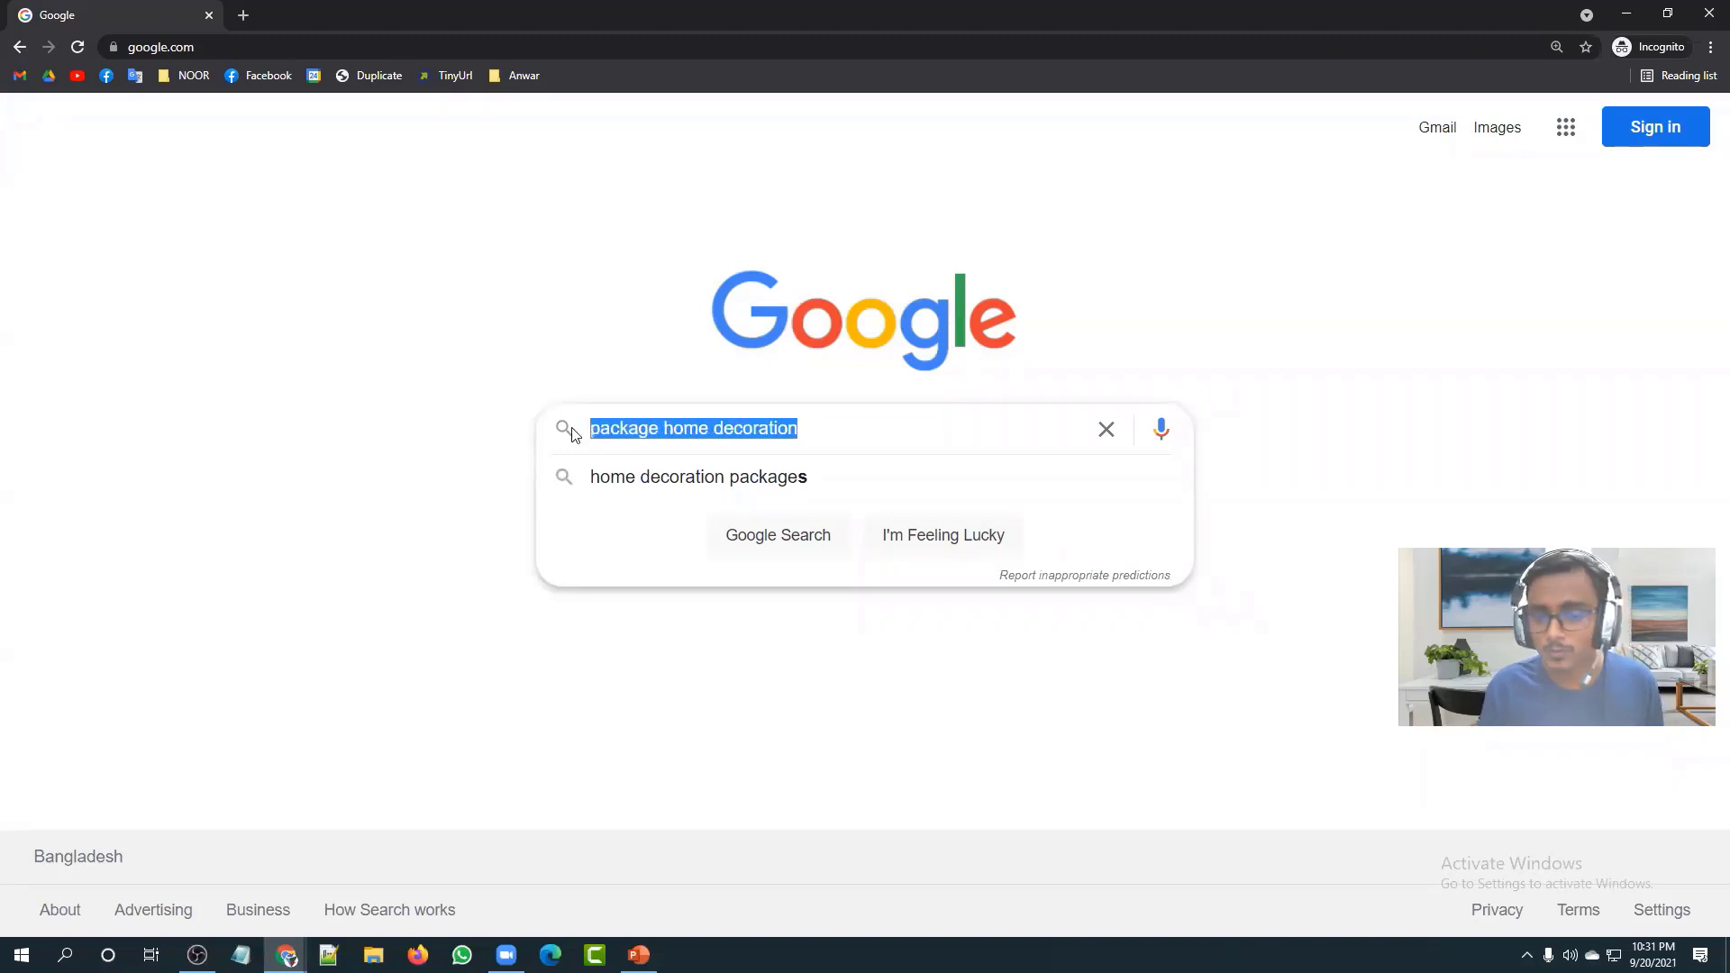
pyautogui.rightClick(602, 428)
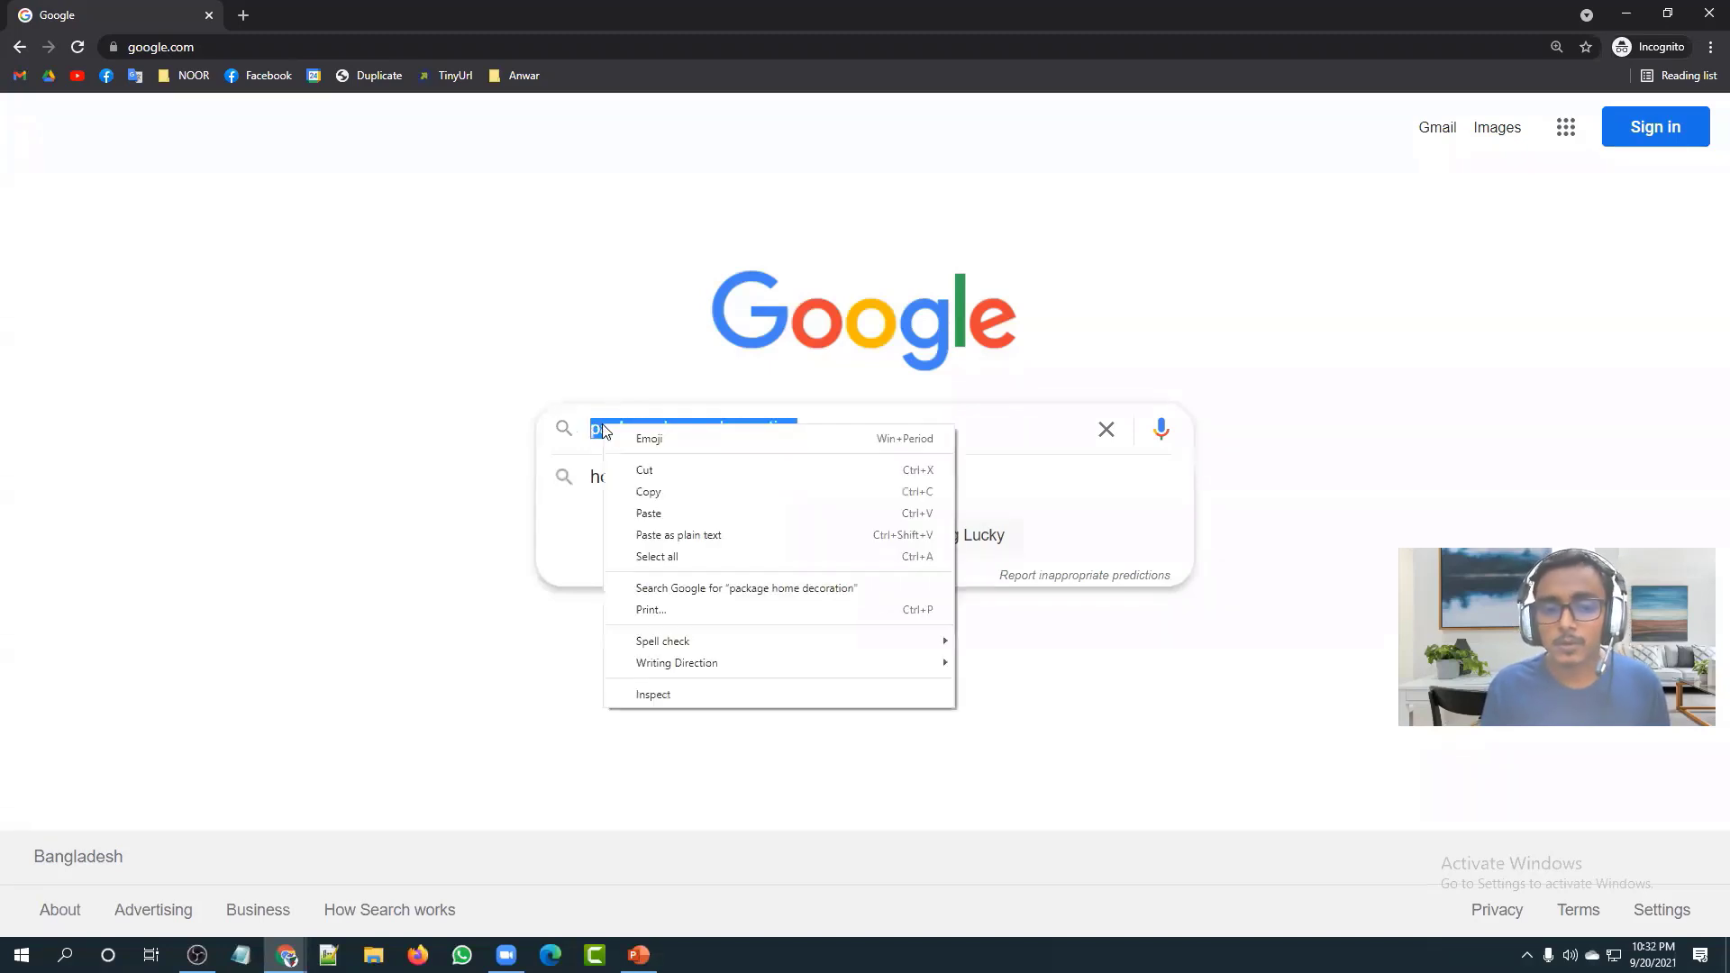
pyautogui.click(647, 471)
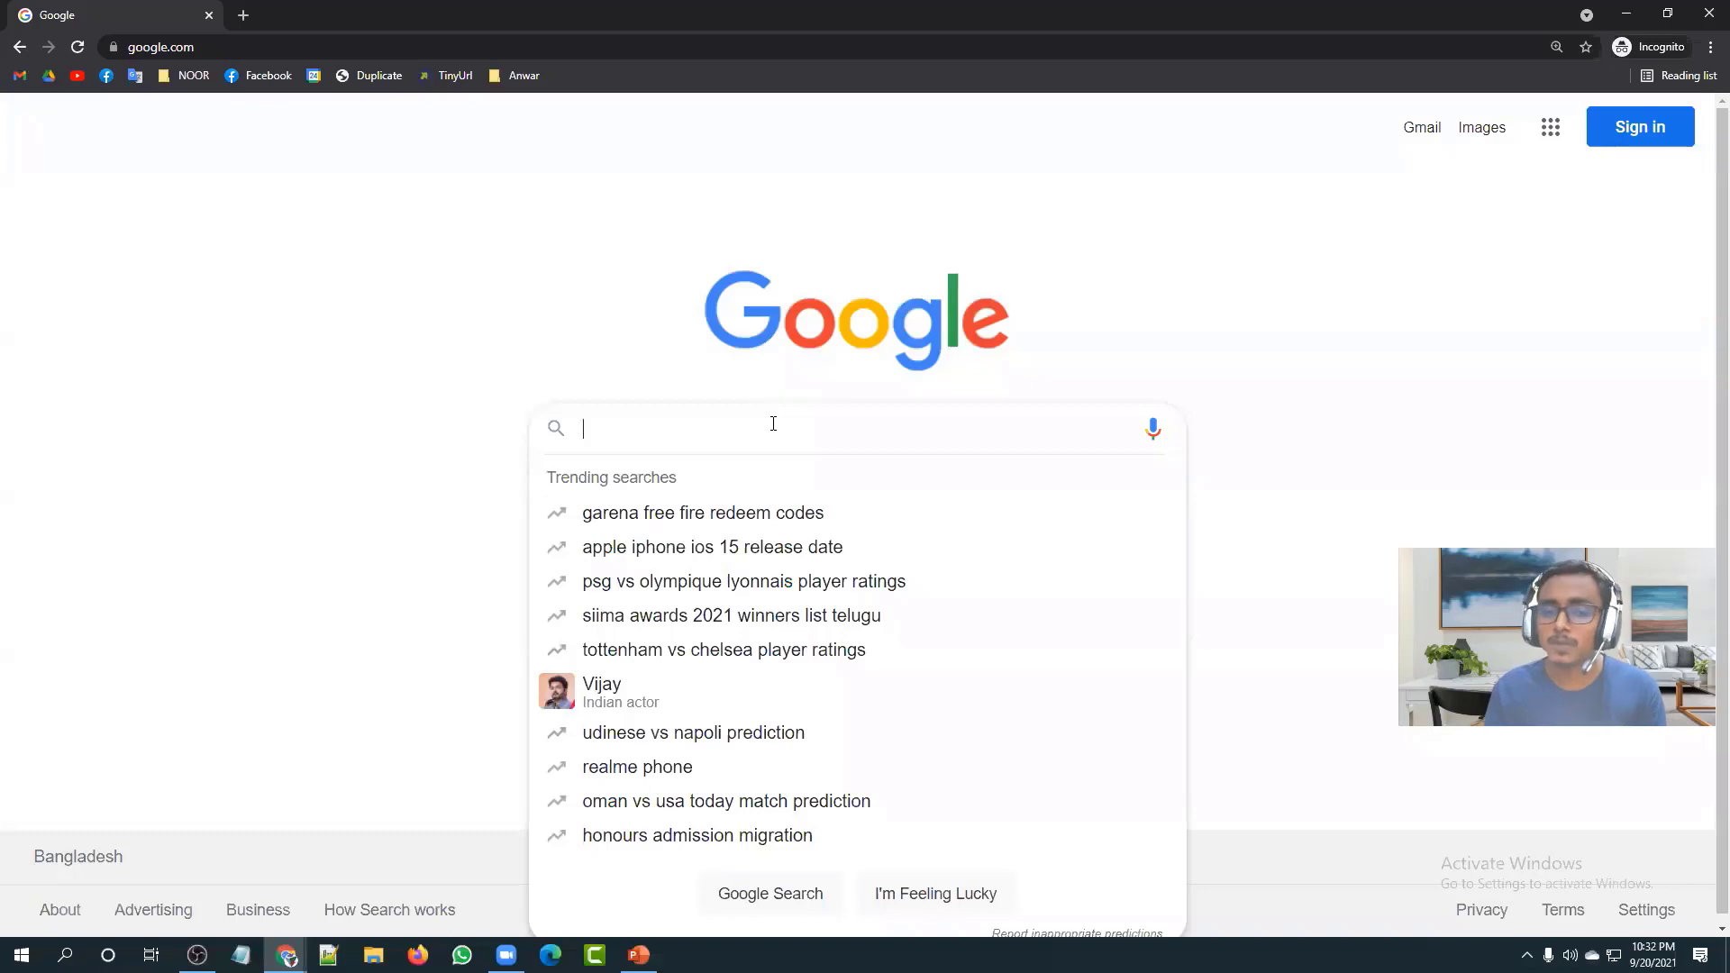
pyautogui.click(510, 412)
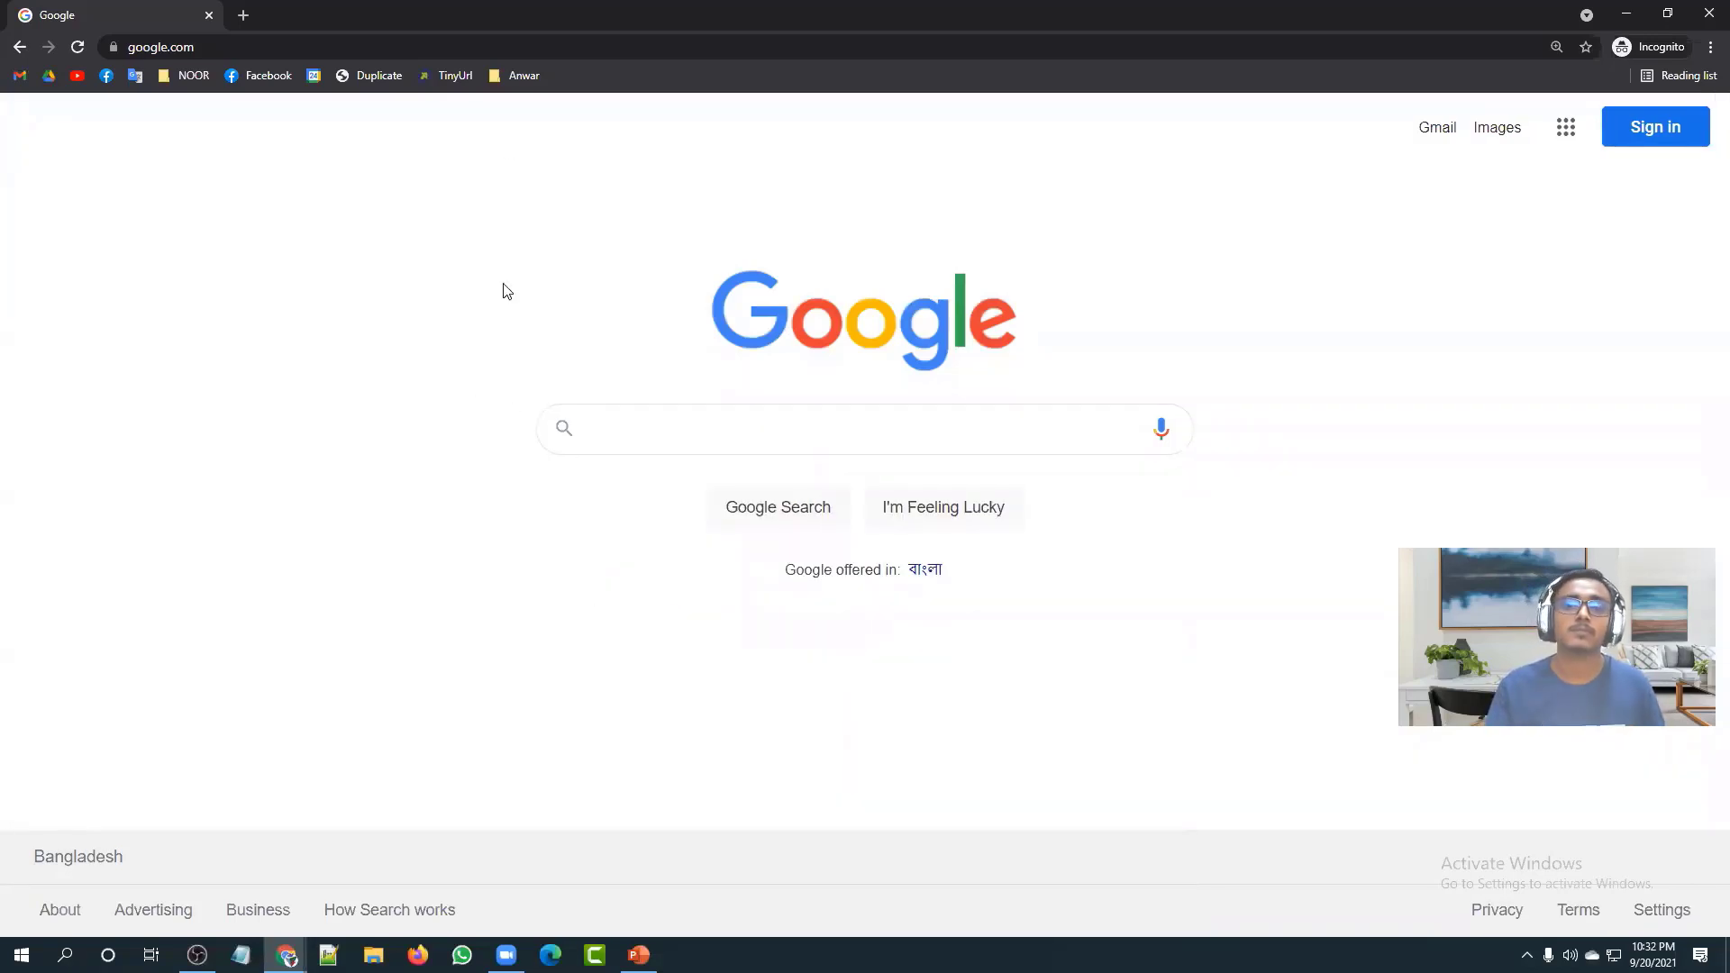
# Step: Run a Google search for "home decoration" and skim the first results page
pyautogui.click(603, 425)
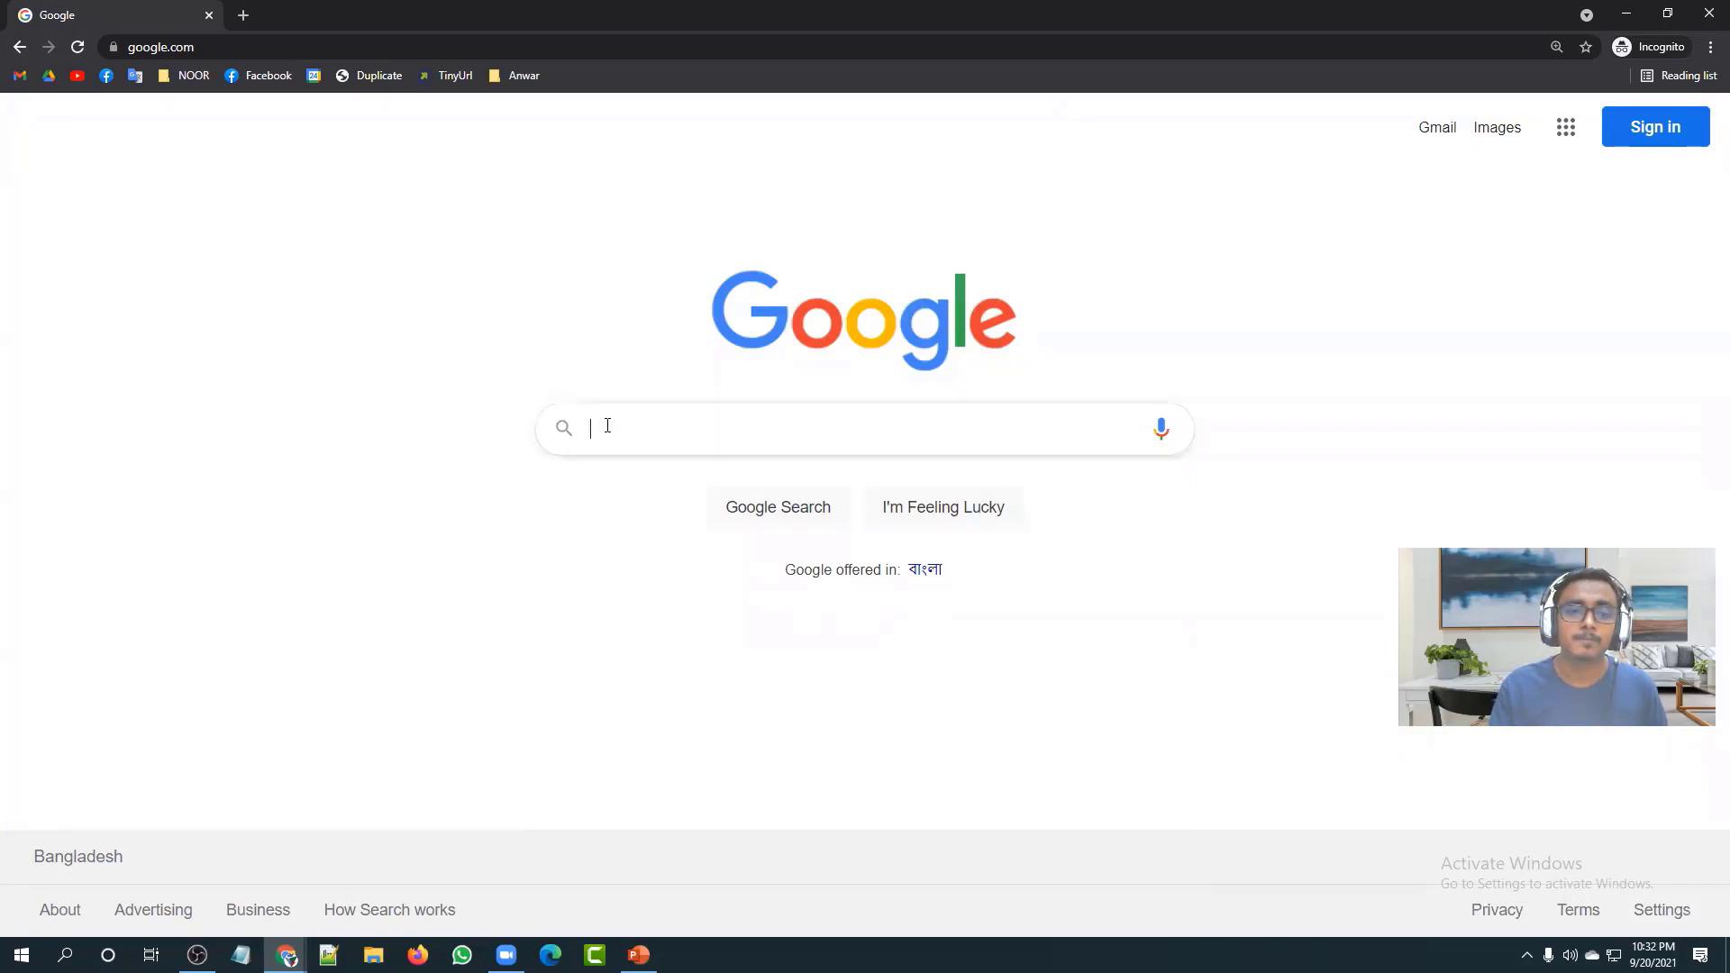
pyautogui.write('ho')
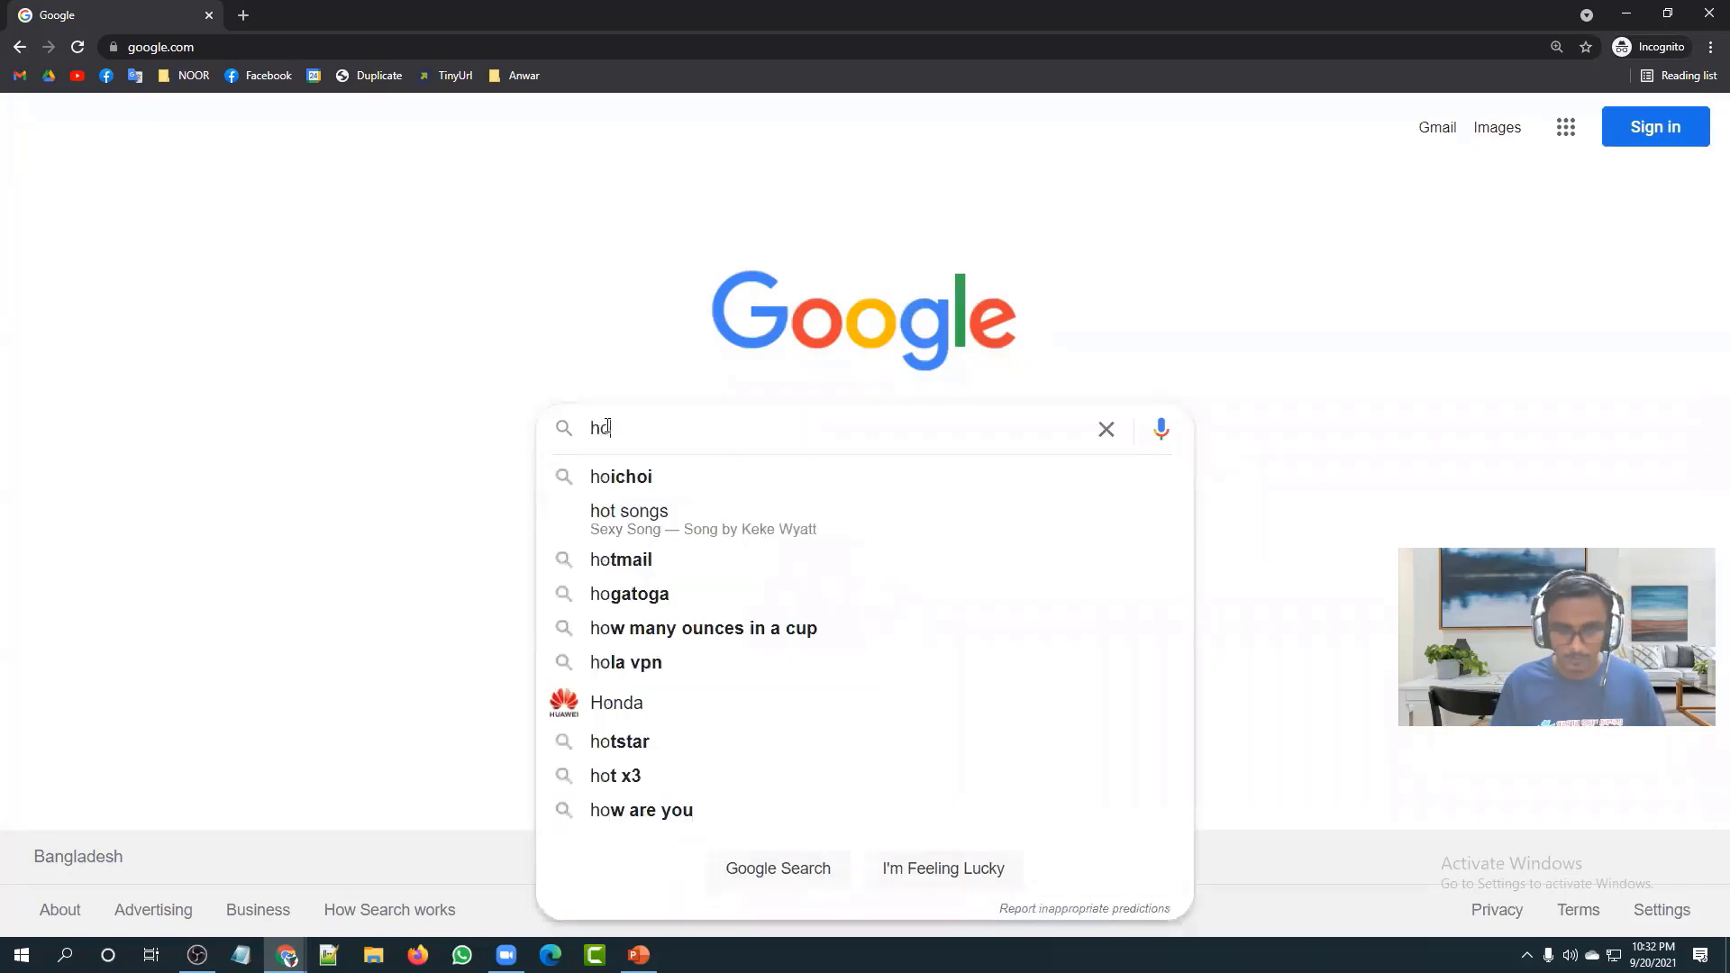
pyautogui.write('me decoration')
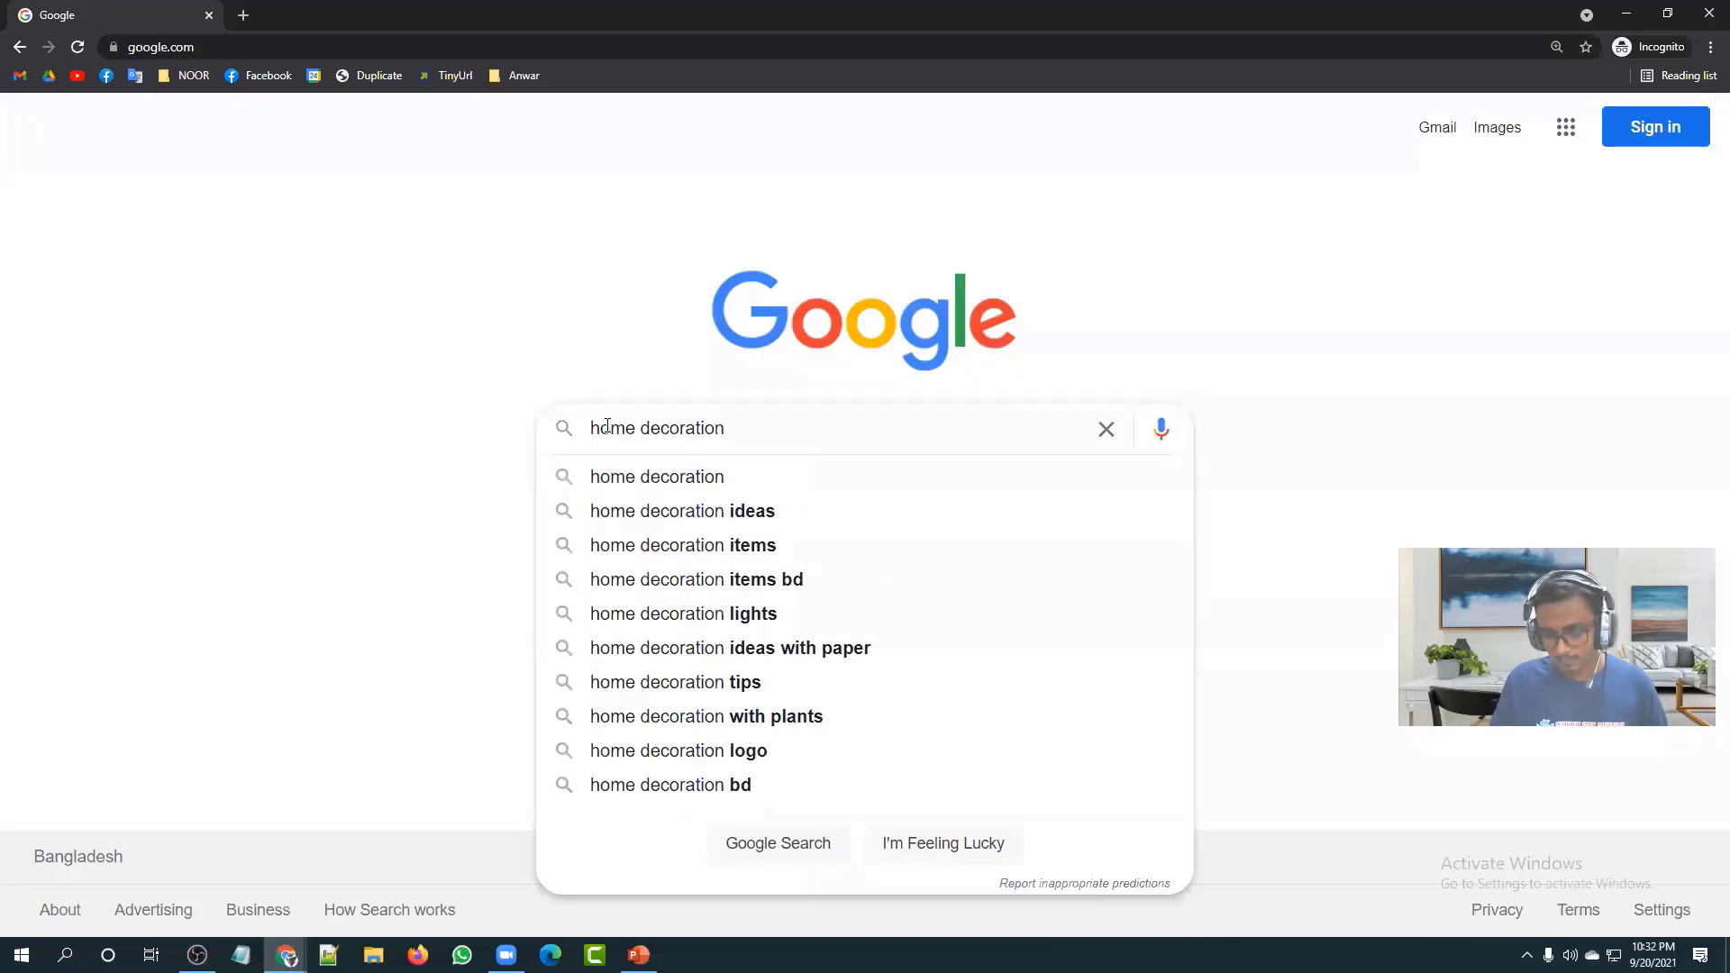
pyautogui.press('Return')
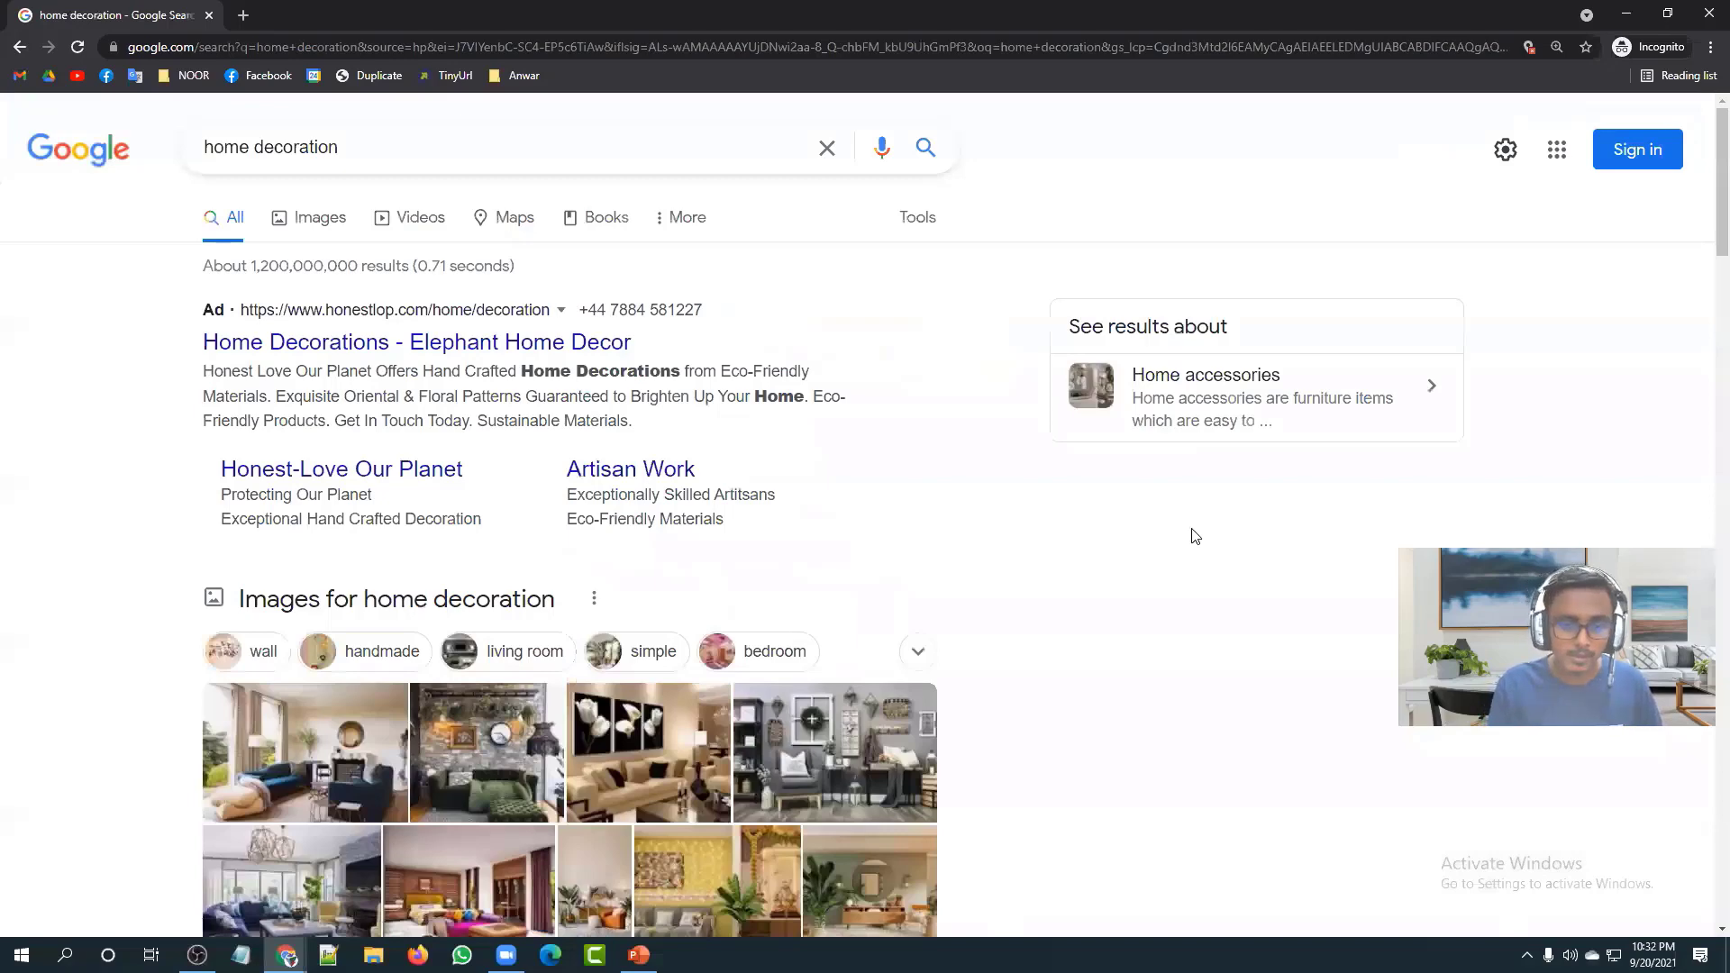
pyautogui.scroll(-8, 1198, 532)
pyautogui.scroll(9, 1216, 513)
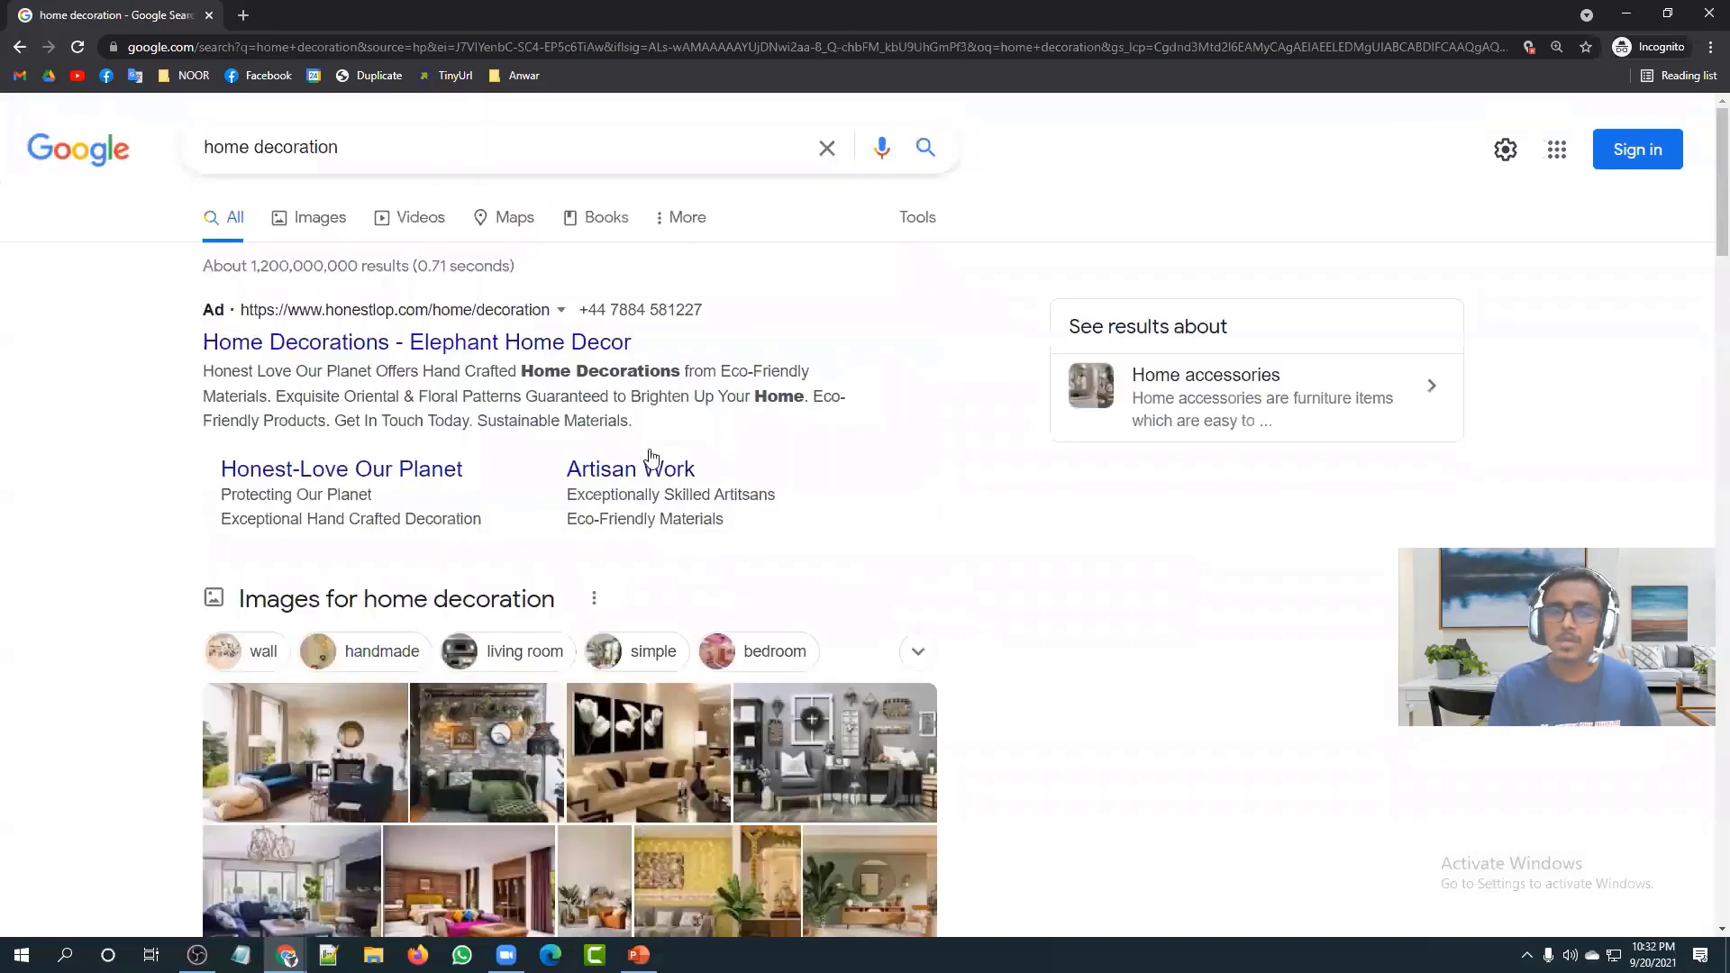
# Step: Check the suggestions with a space in front of "home decoration", remove the space and dismiss the list
pyautogui.click(394, 147)
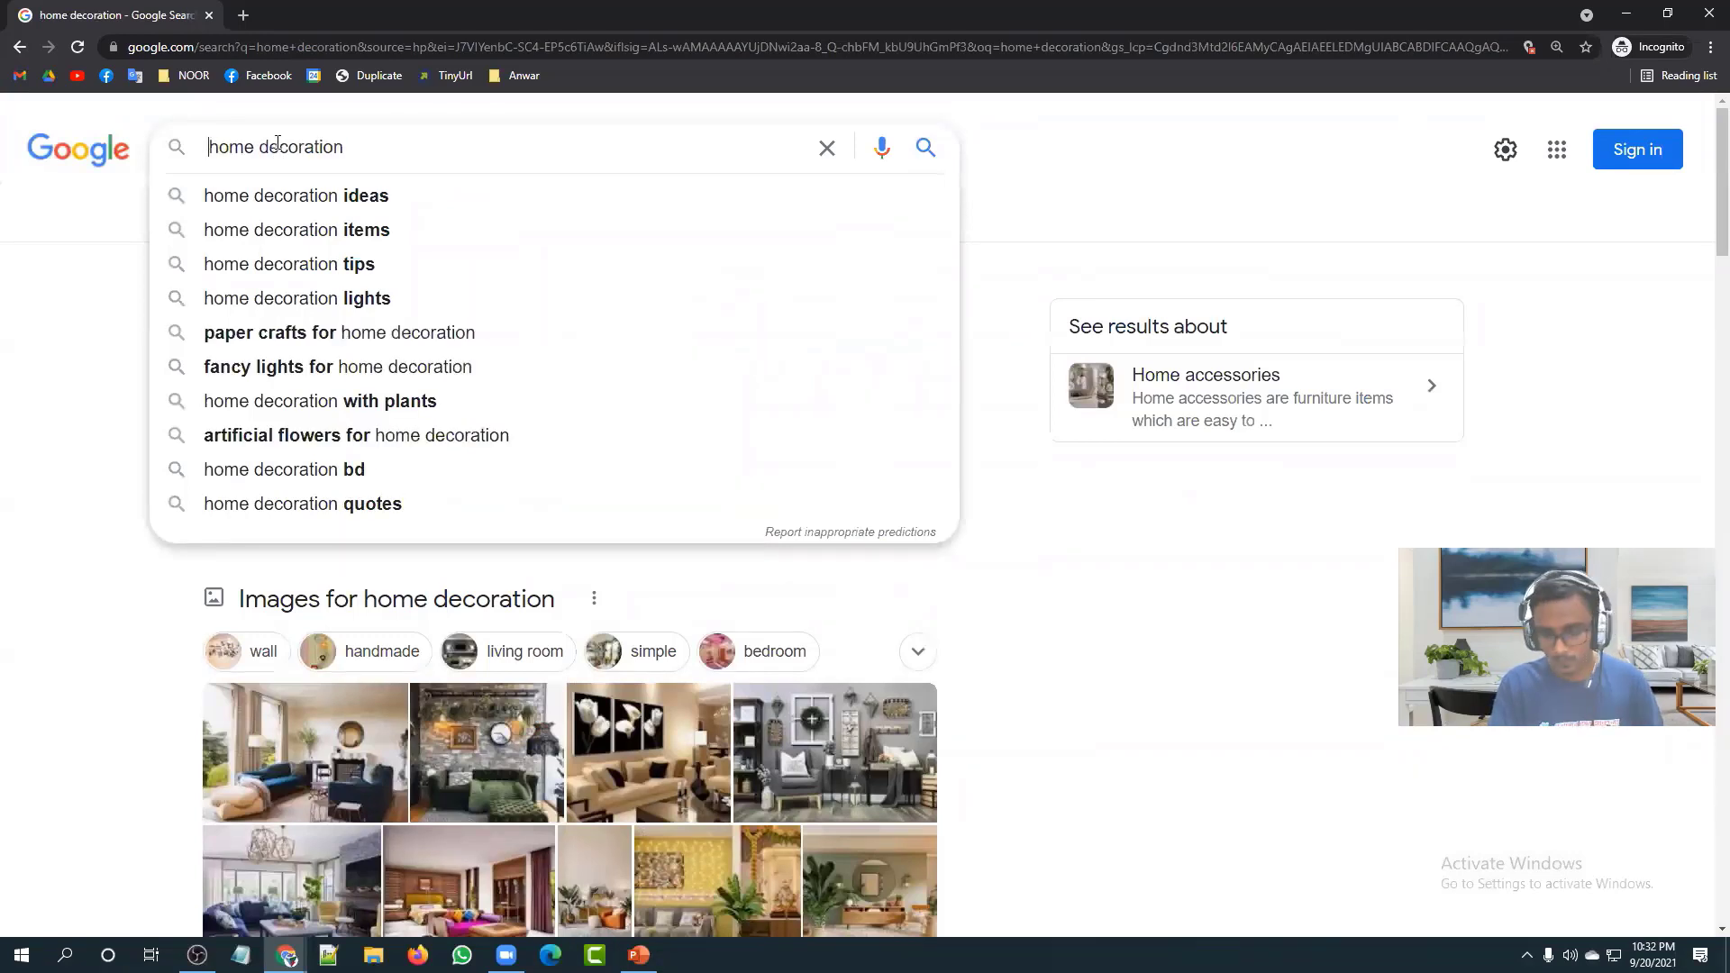
pyautogui.press('BackSpace')
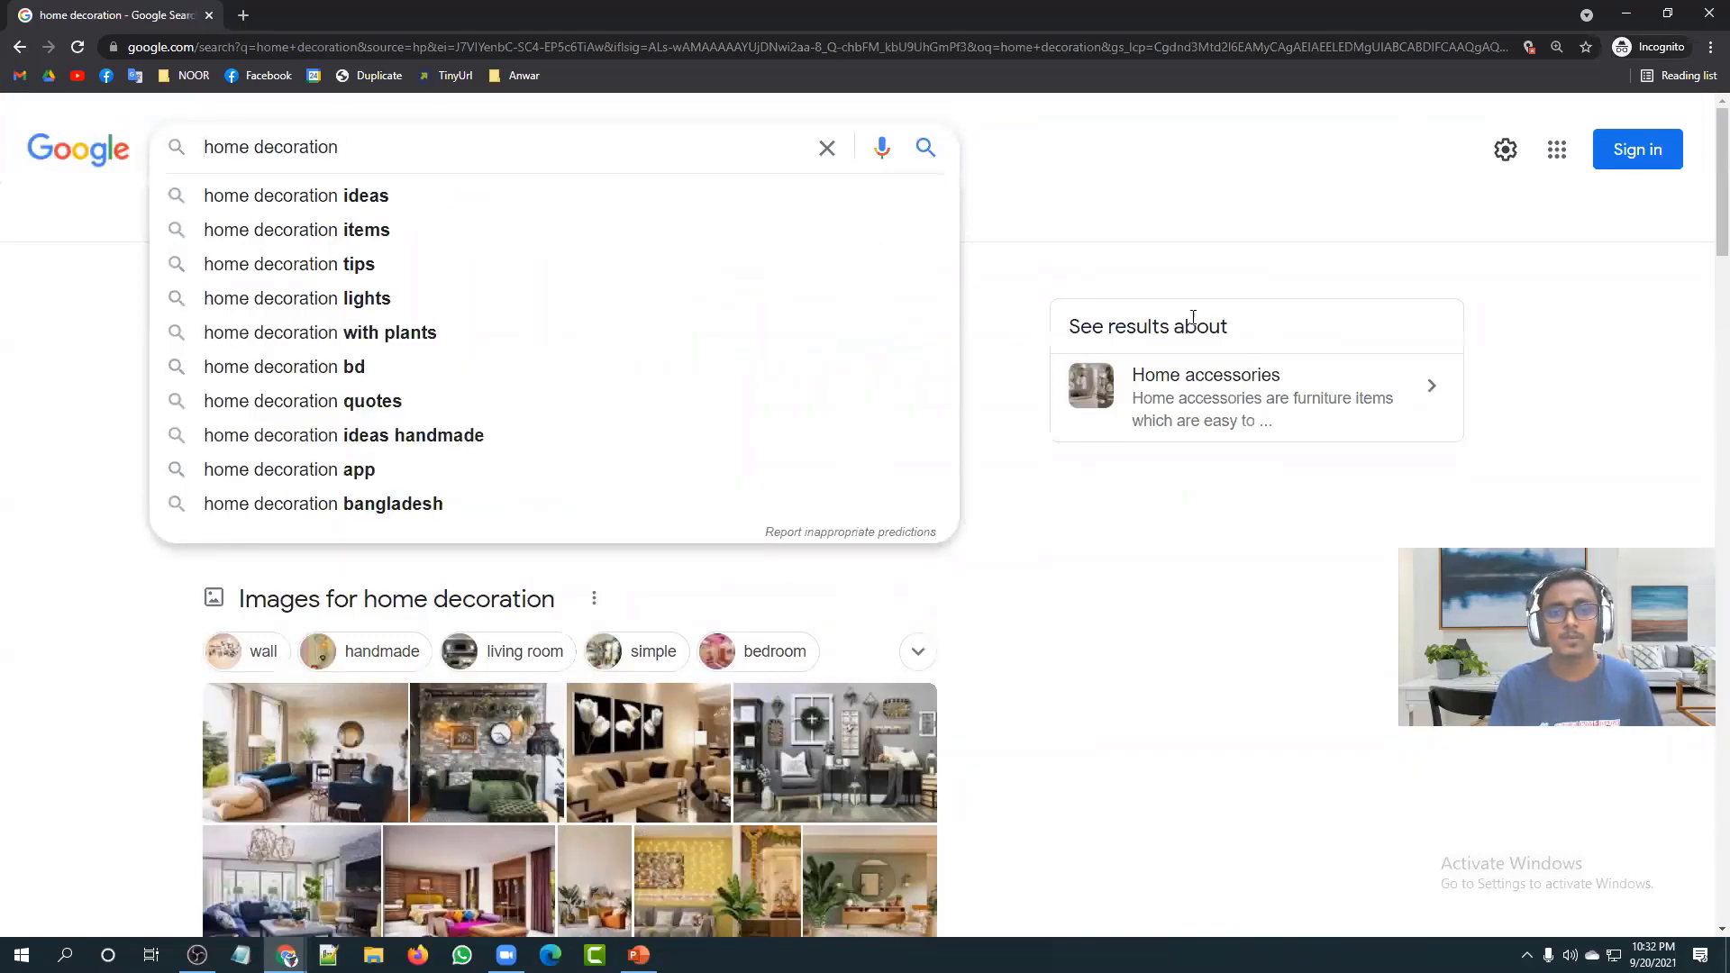
pyautogui.click(1137, 214)
# Step: Review the related searches at the end of the first "home decoration" results page
pyautogui.scroll(-6, 947, 563)
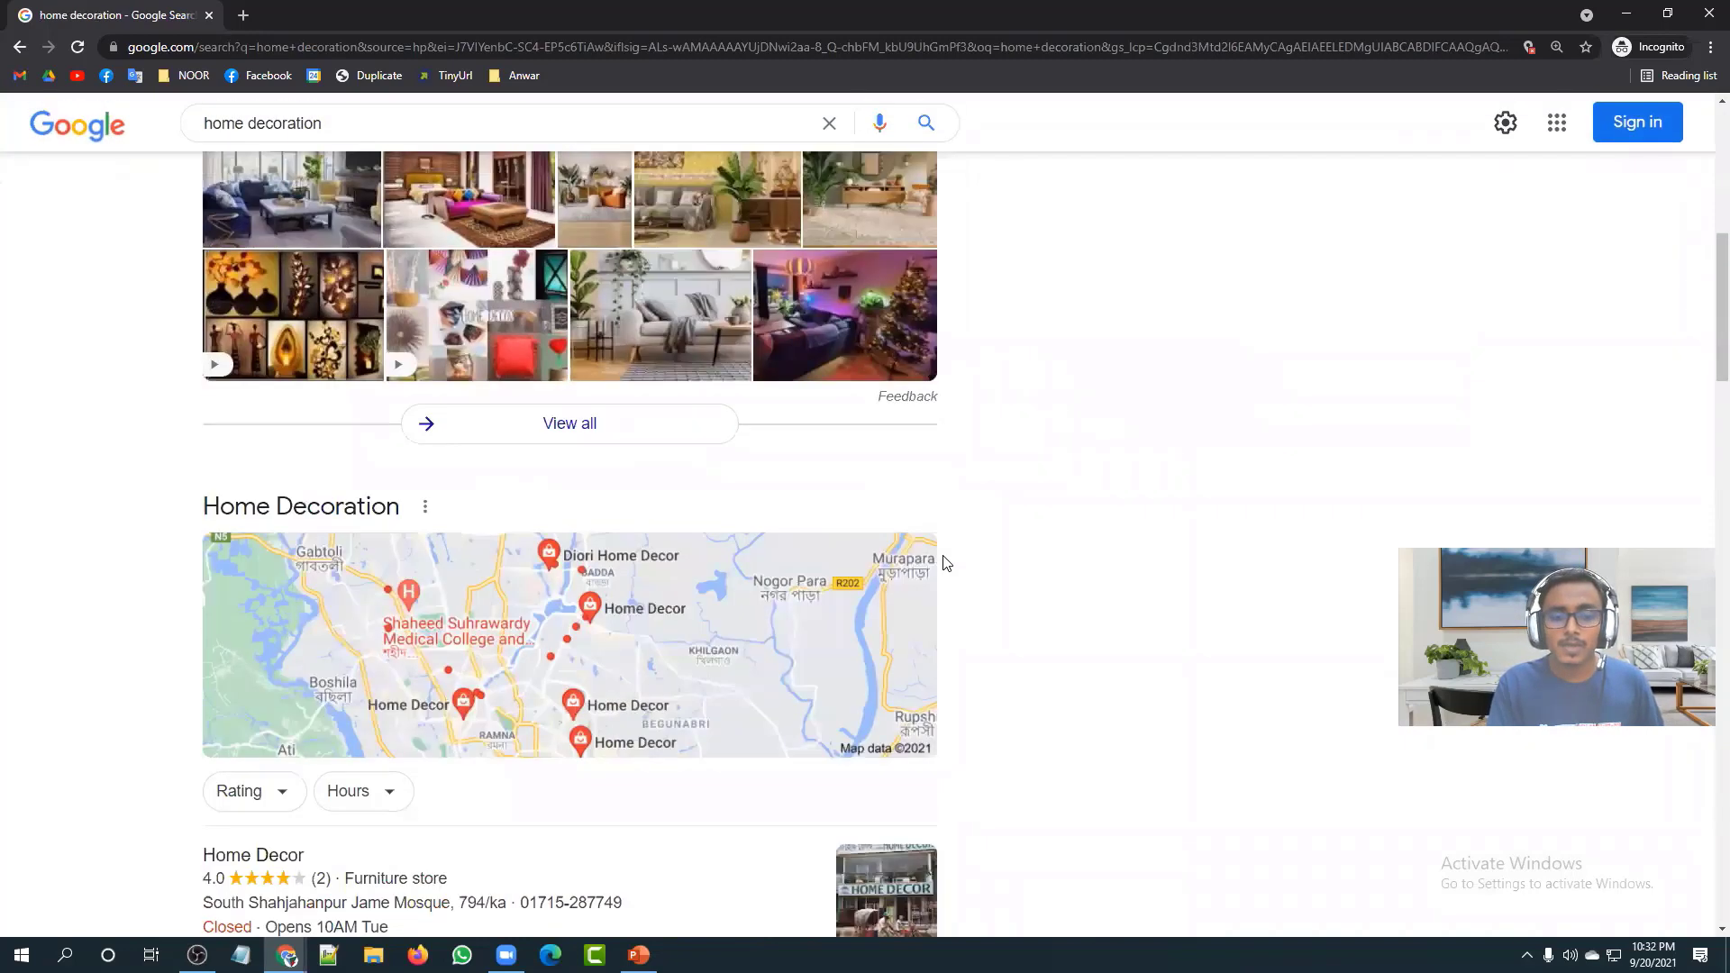
pyautogui.scroll(-15, 947, 563)
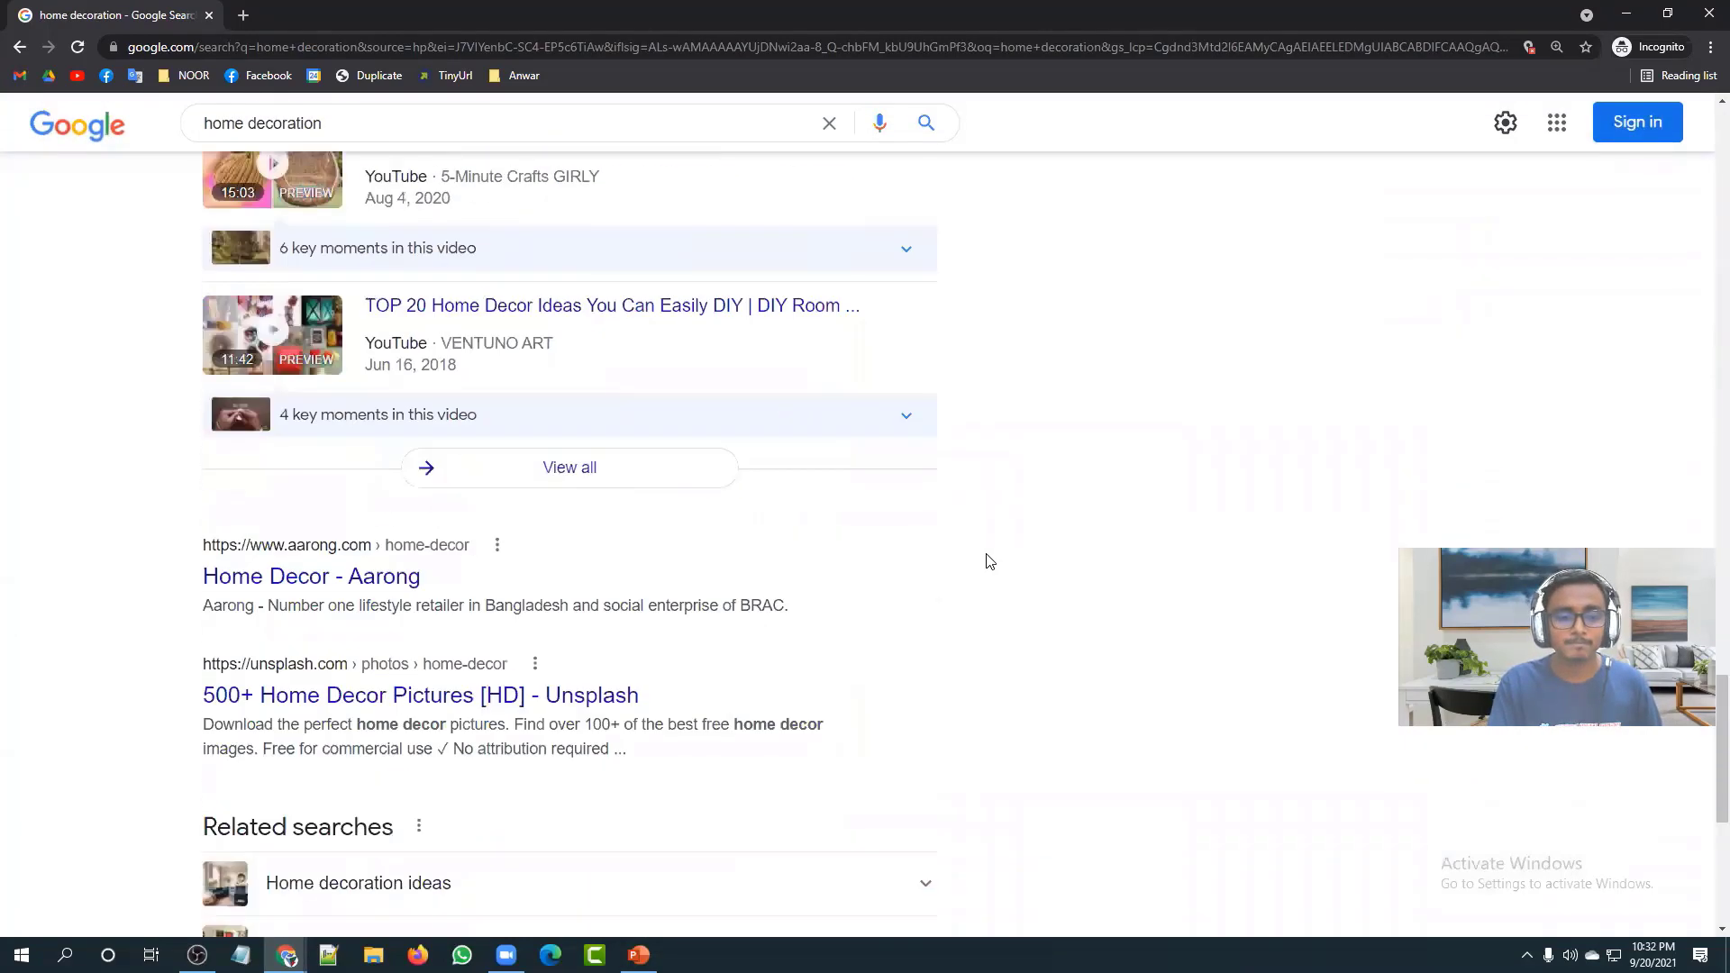
pyautogui.scroll(-6, 988, 554)
pyautogui.scroll(1, 903, 679)
pyautogui.scroll(-1, 903, 679)
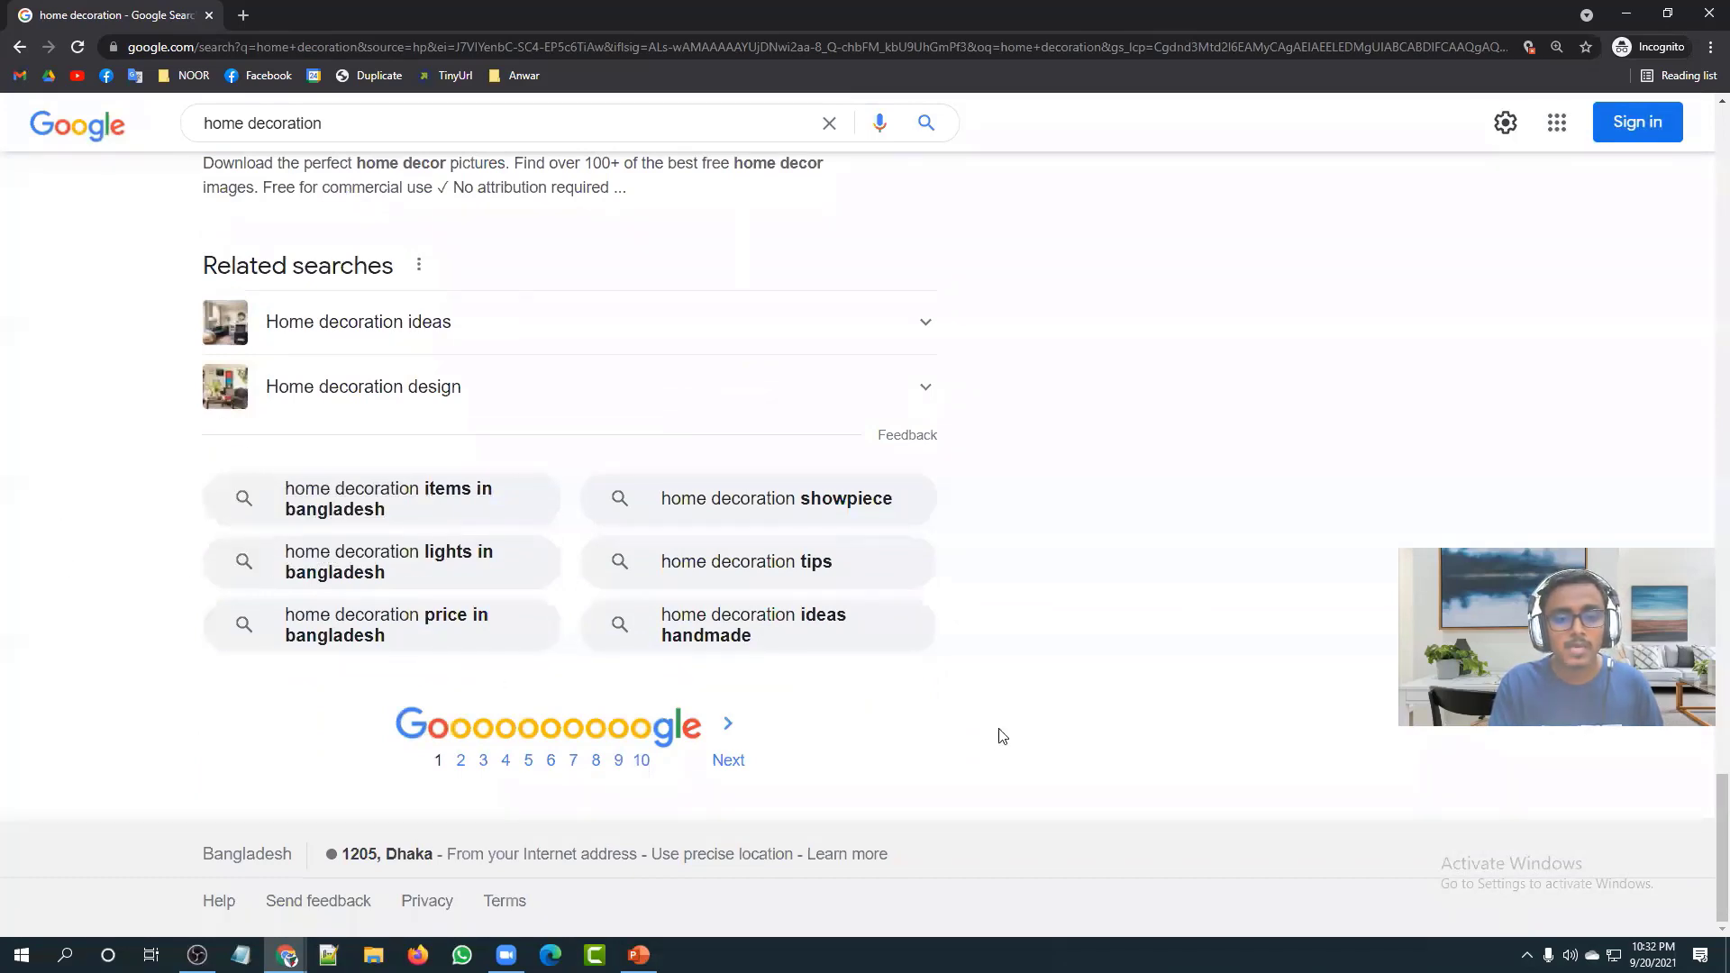
# Step: Open the second page of the "home decoration" results and review its listings and related searches
pyautogui.click(469, 764)
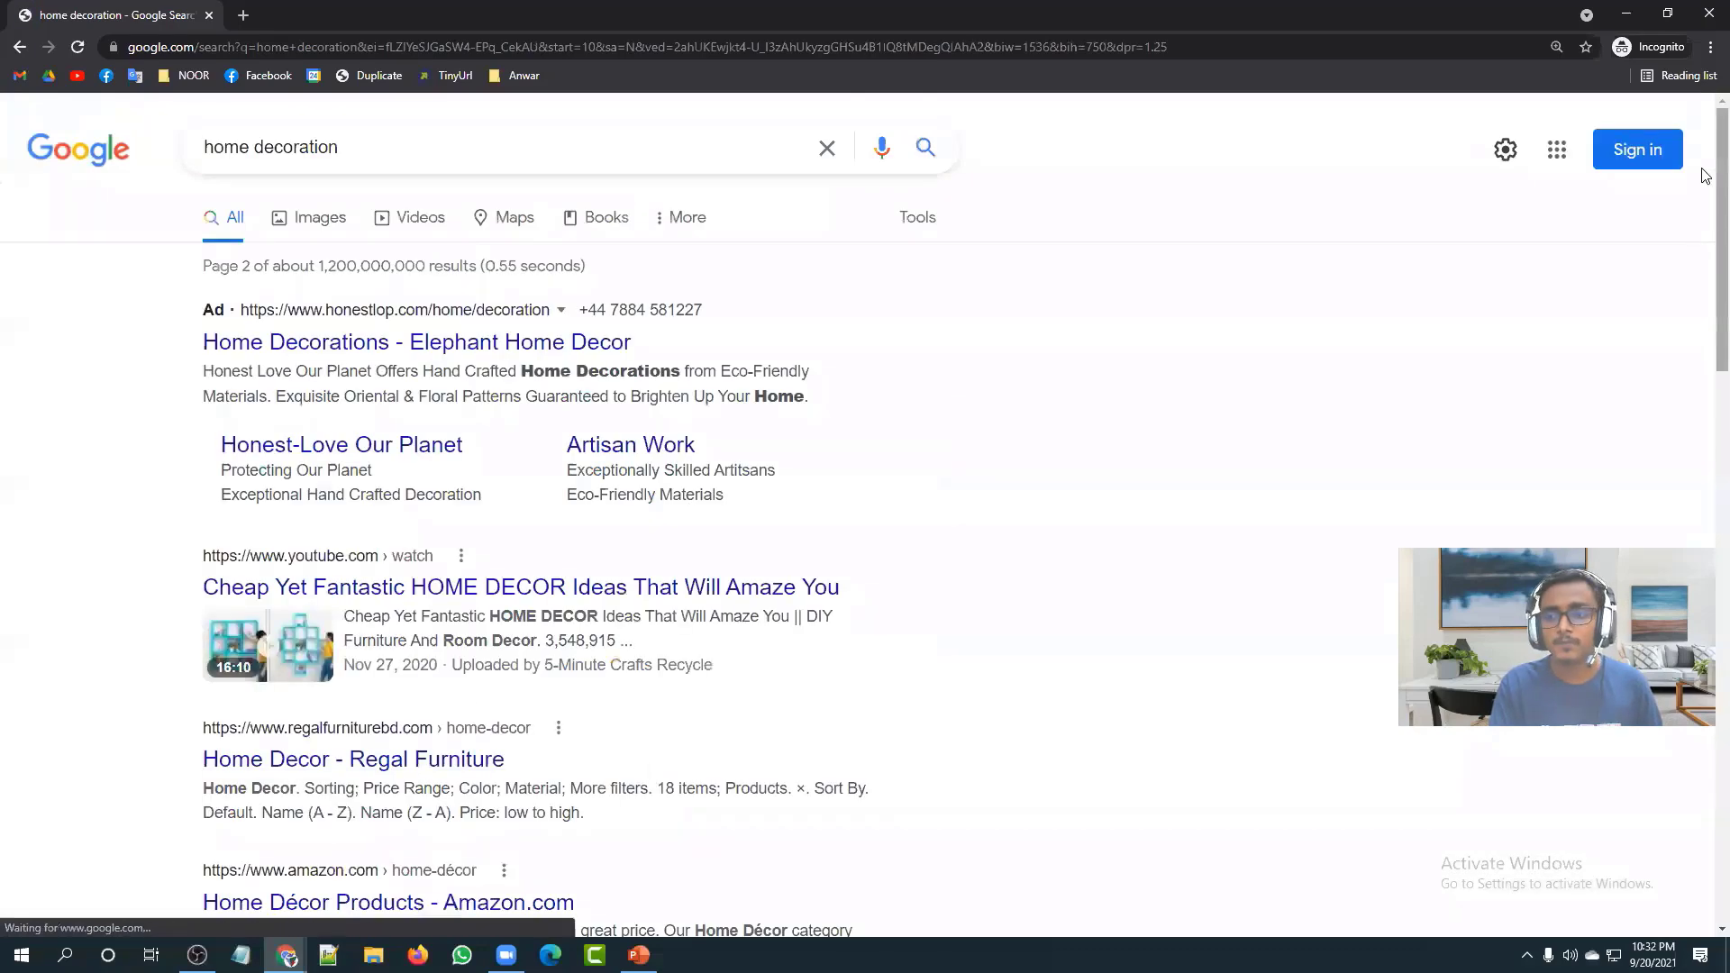
pyautogui.scroll(-10, 1703, 540)
pyautogui.scroll(-6, 306, 693)
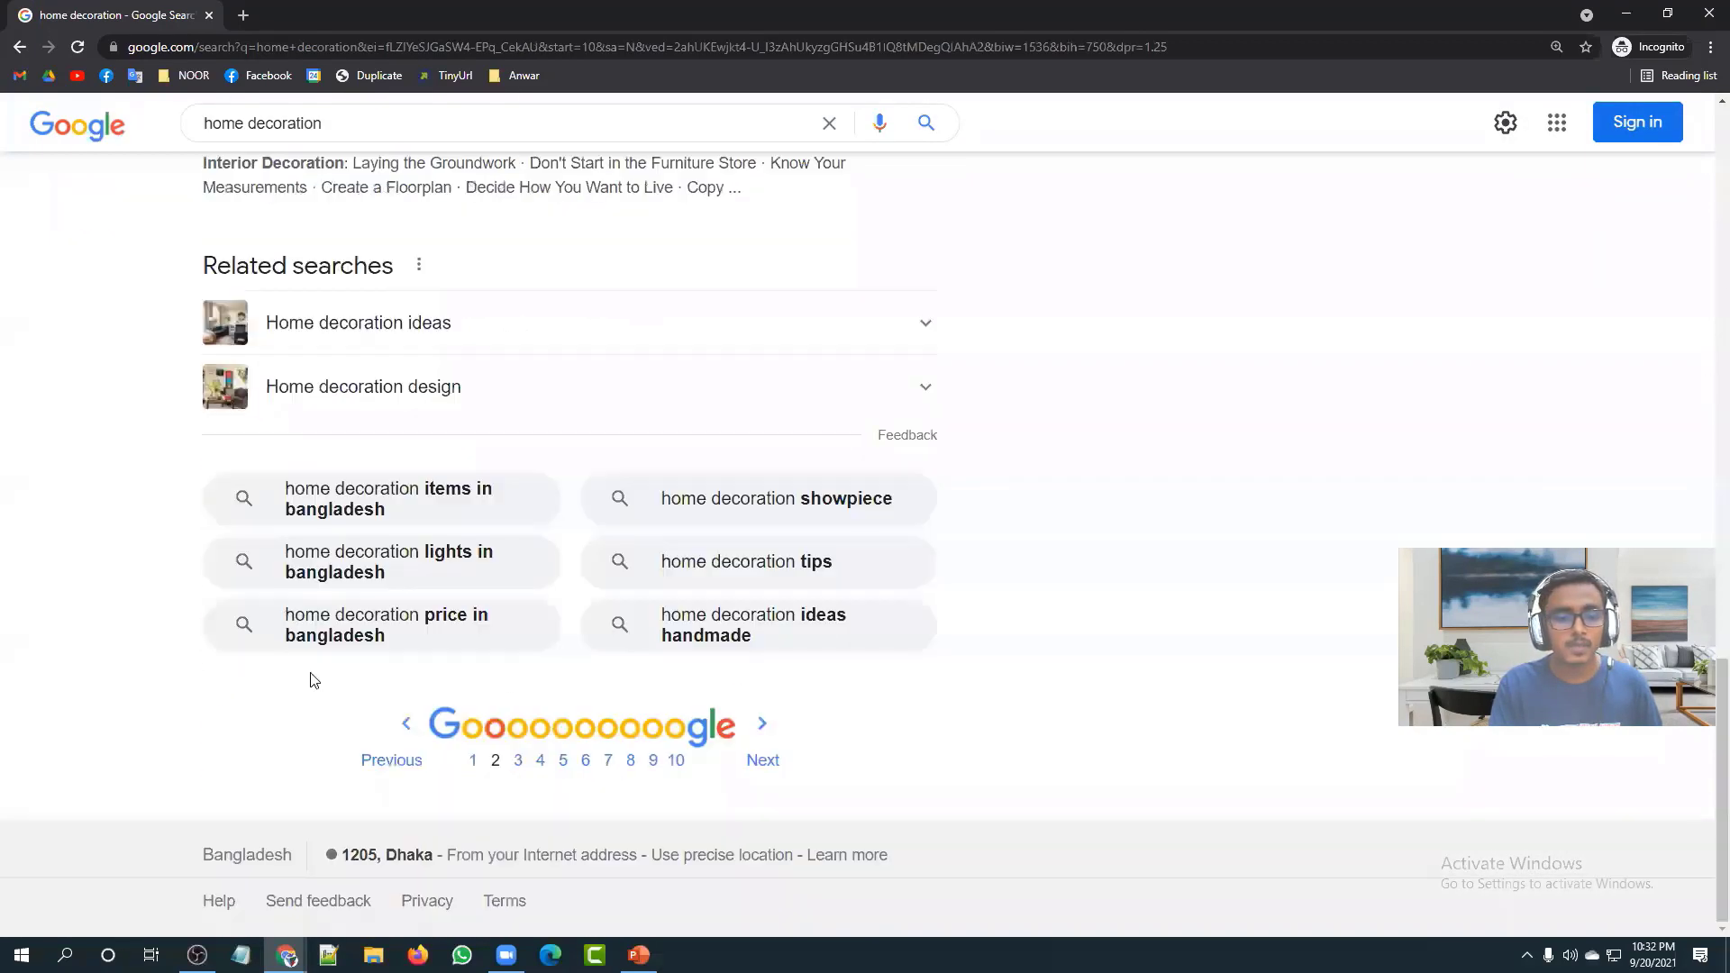
pyautogui.scroll(10, 725, 341)
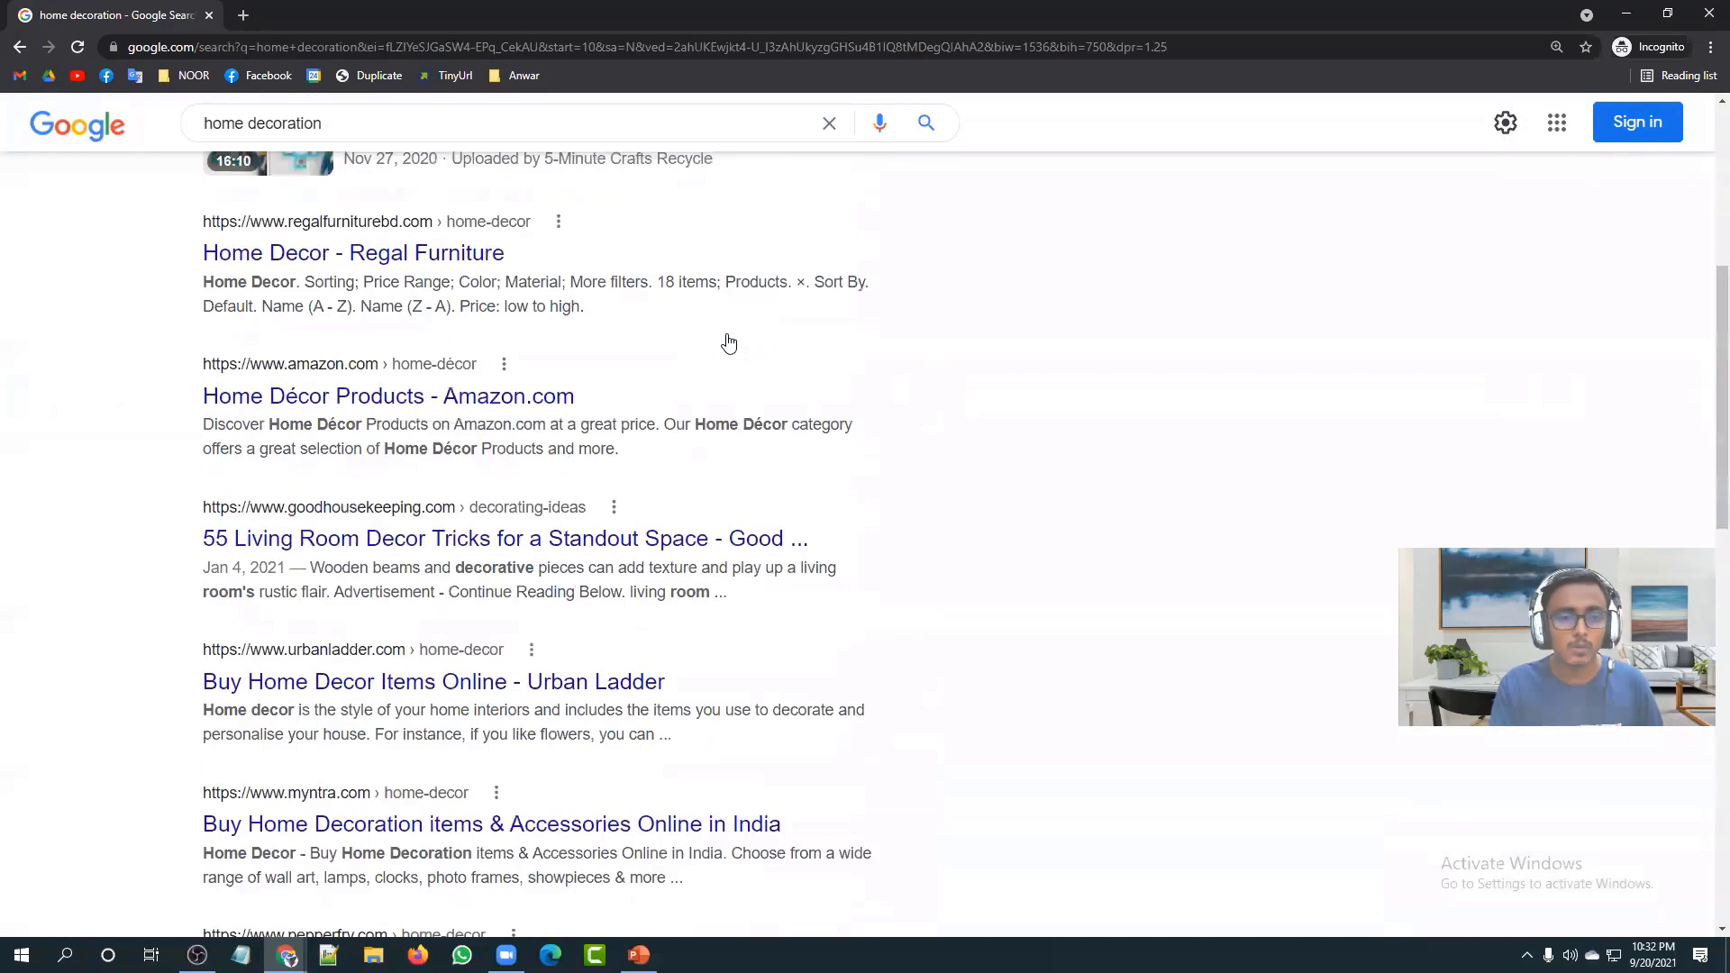
pyautogui.scroll(5, 729, 343)
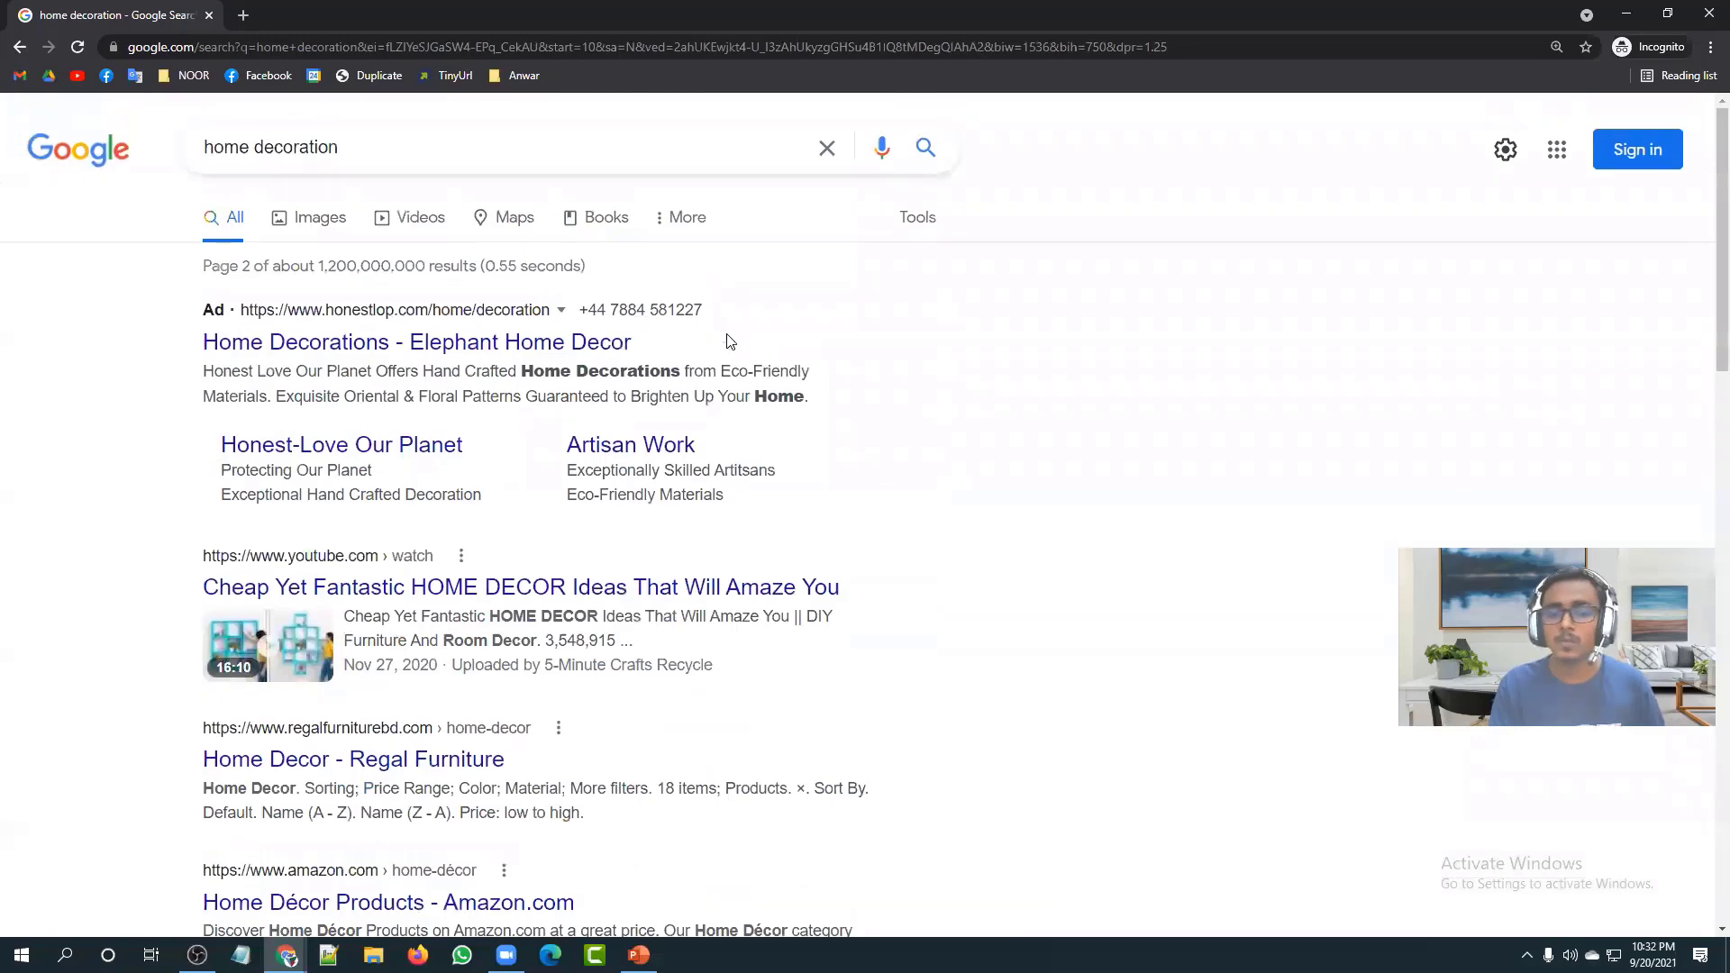
# Step: Close the incognito window and open the second page of the "home decoration packages" results
pyautogui.click(1706, 11)
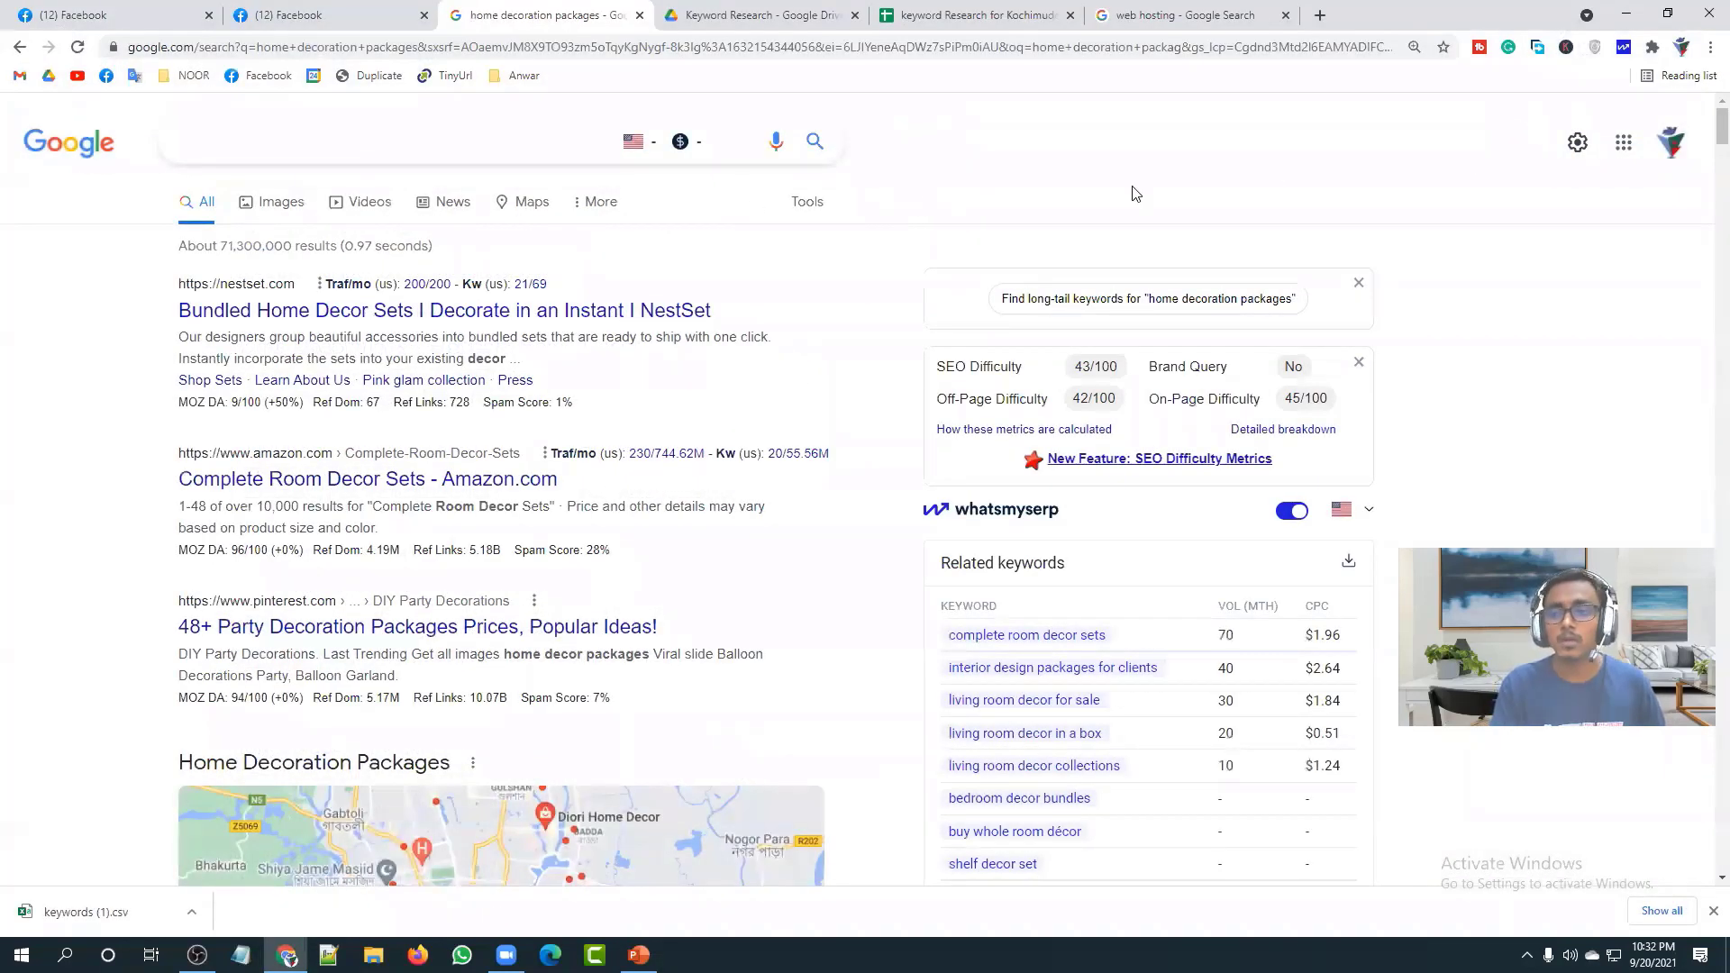
pyautogui.scroll(-15, 467, 677)
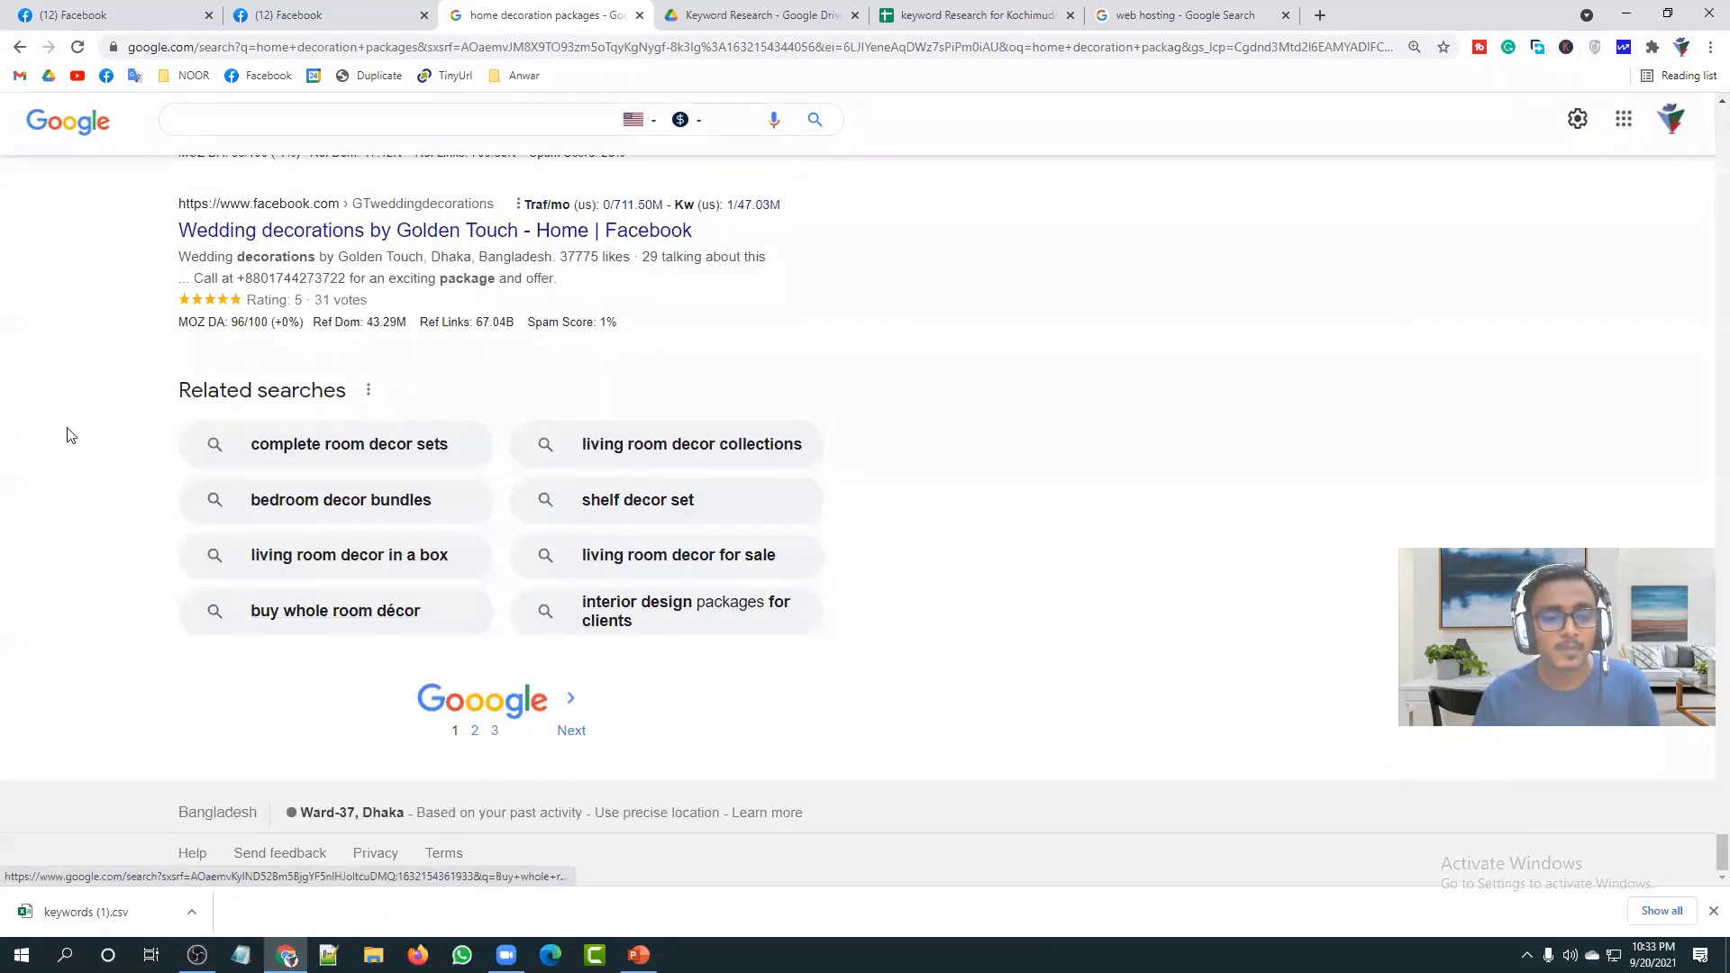
pyautogui.click(475, 737)
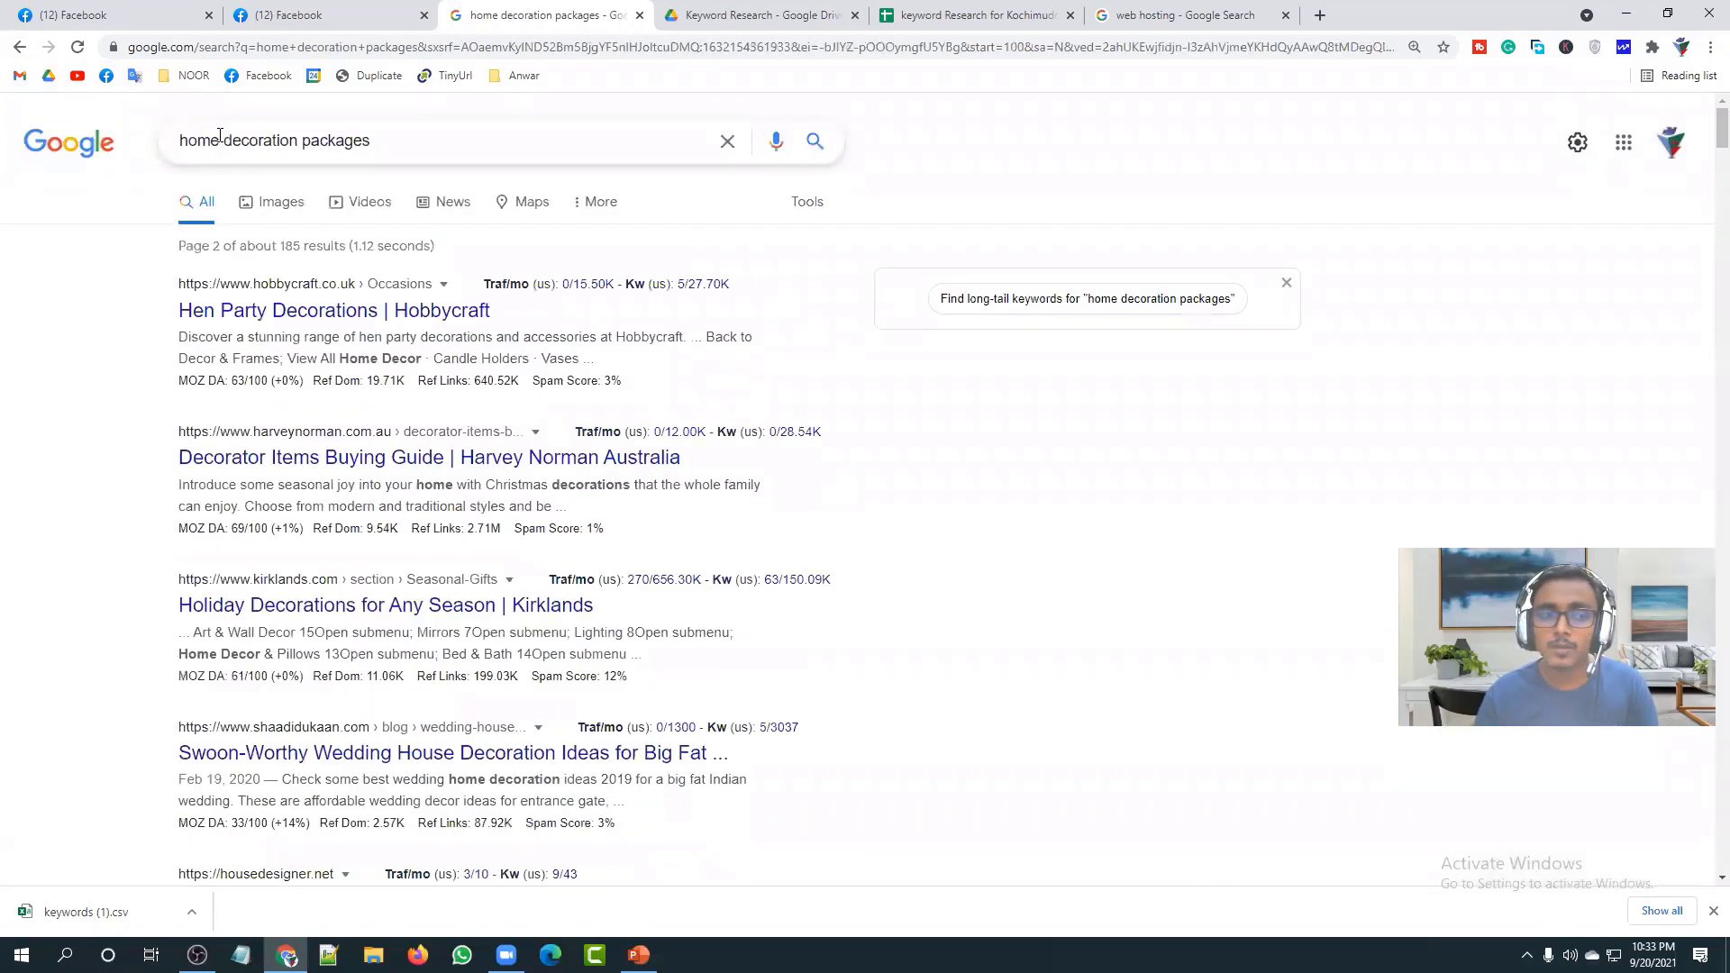
# Step: Skim the listings on the second results page for "home decoration packages"
pyautogui.moveTo(222, 143); pyautogui.dragTo(176, 141)
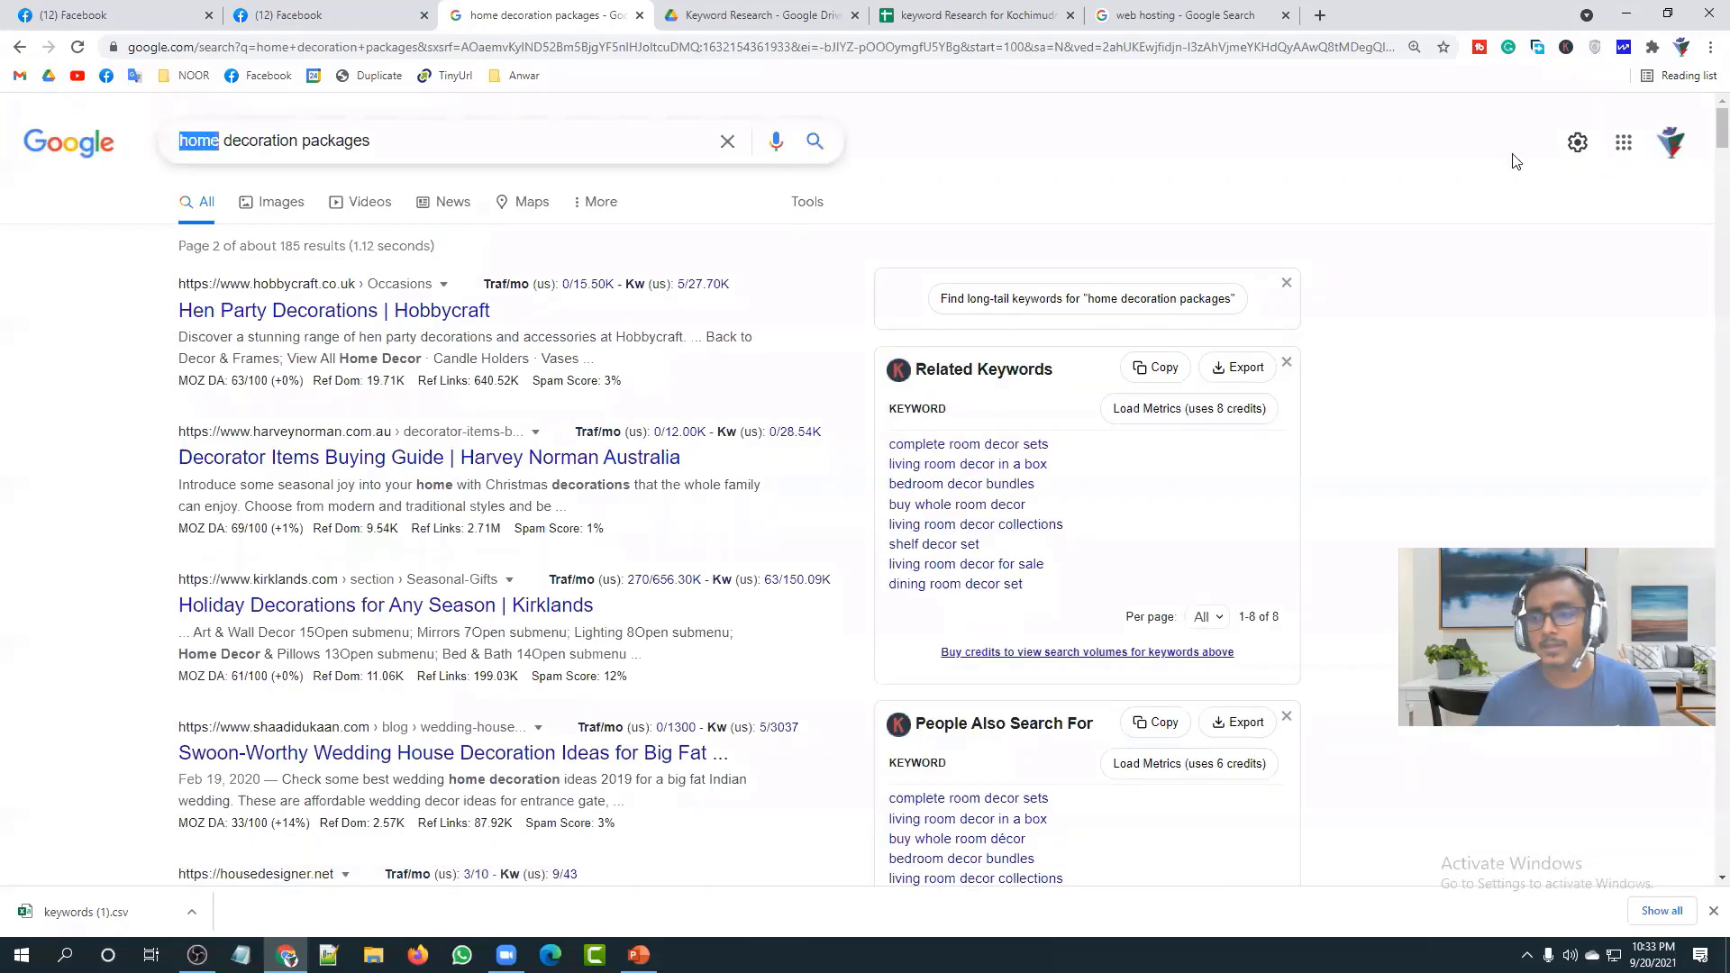
pyautogui.moveTo(1706, 151); pyautogui.dragTo(1685, 220)
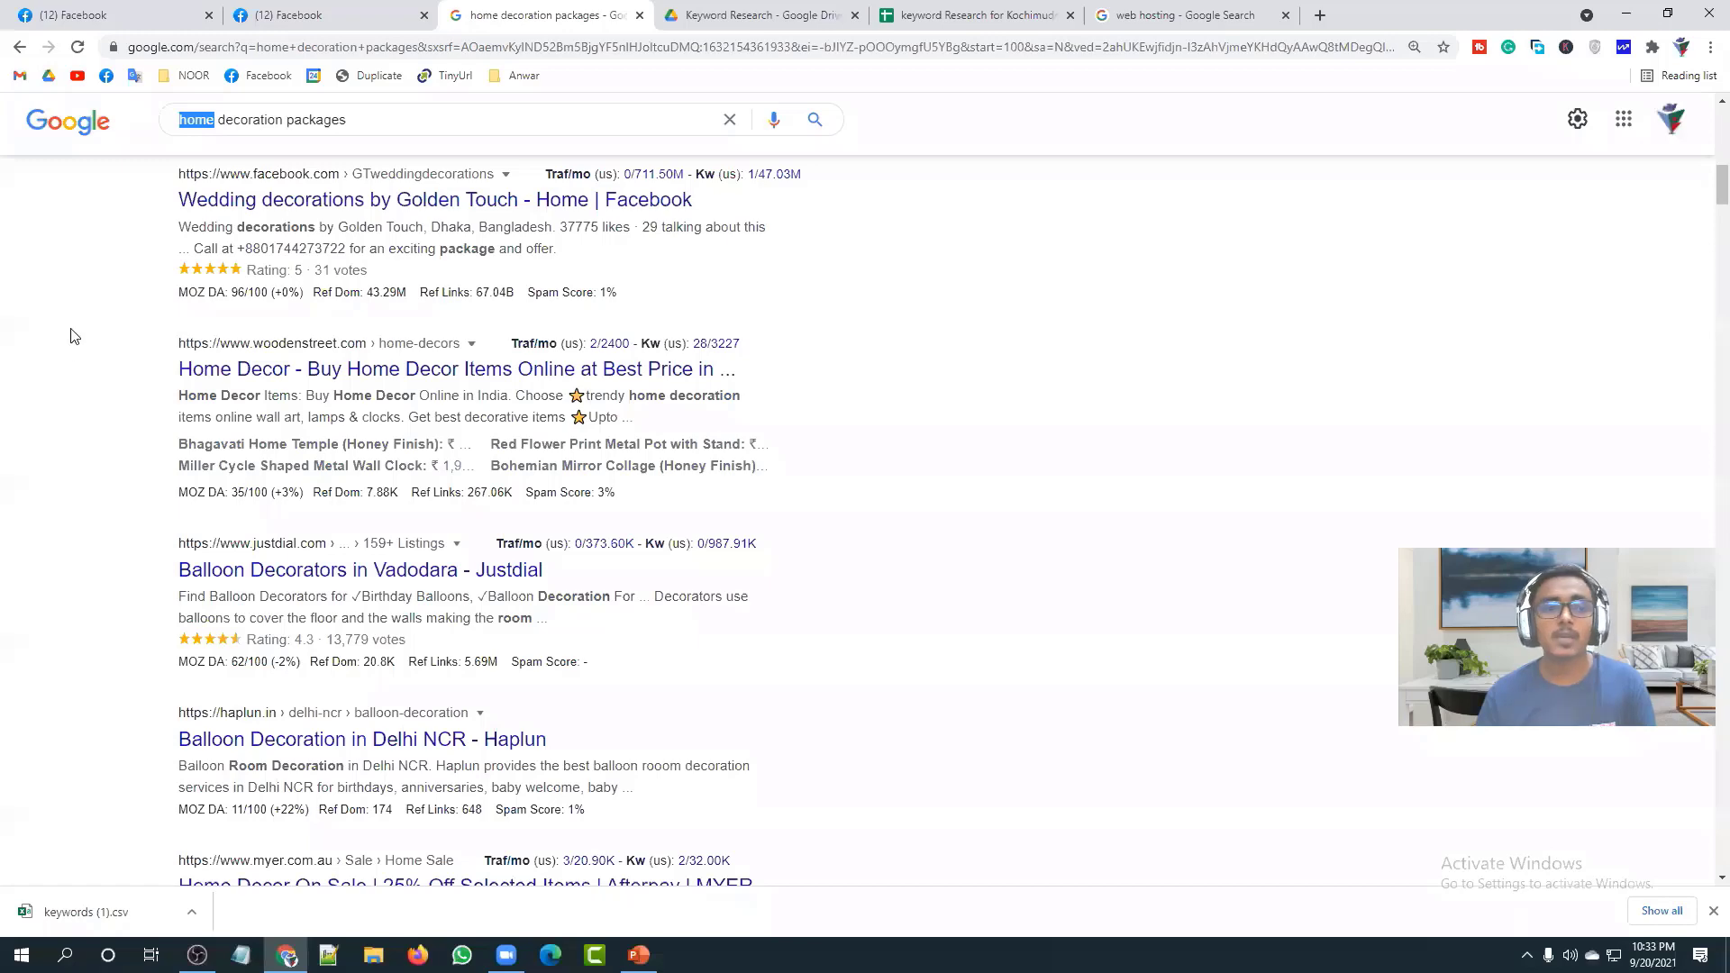
pyautogui.scroll(7, 70, 336)
pyautogui.scroll(5, 70, 336)
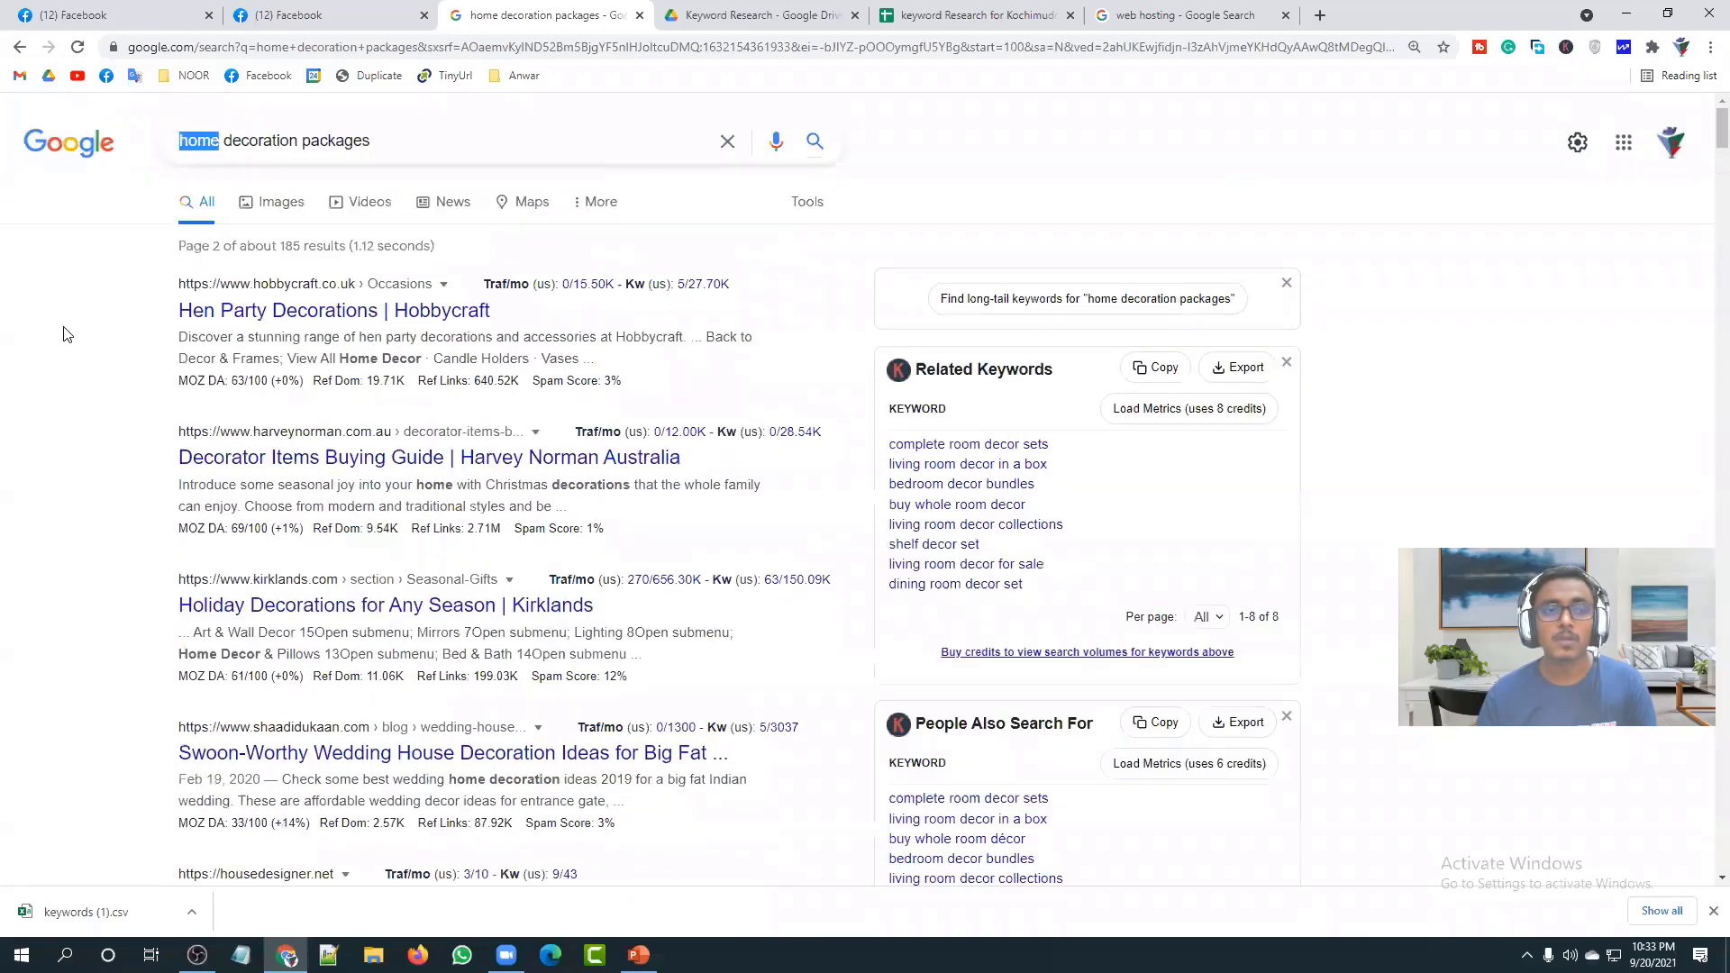
pyautogui.click(63, 335)
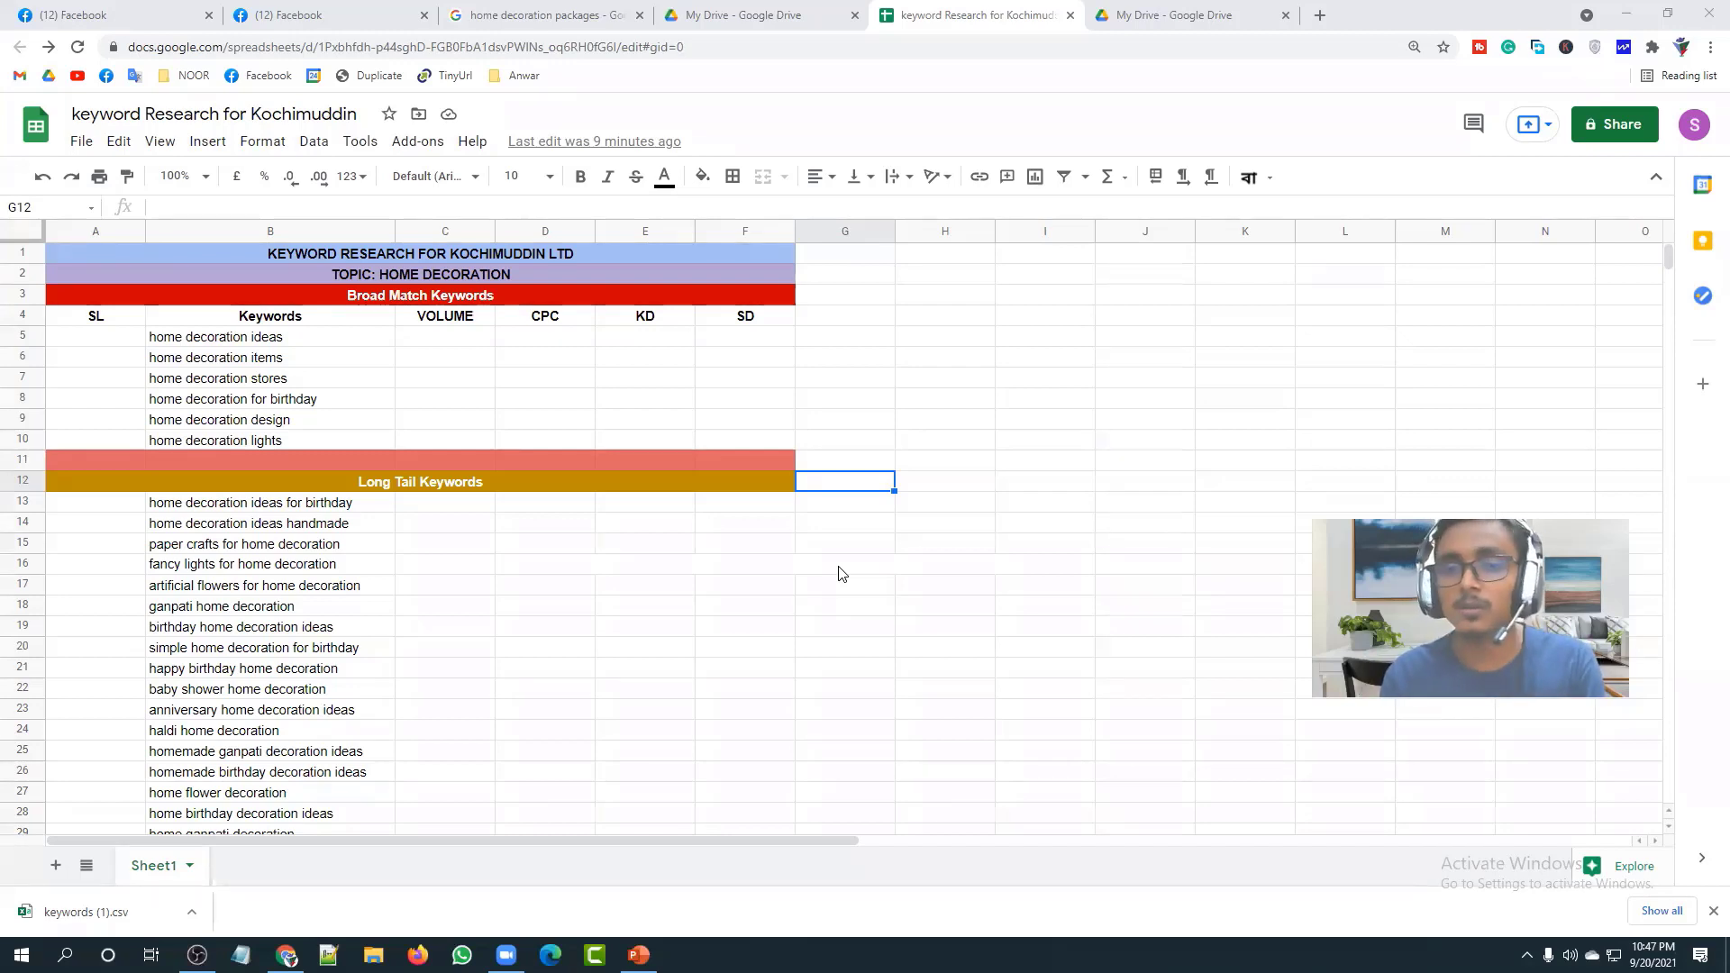
pyautogui.click(866, 432)
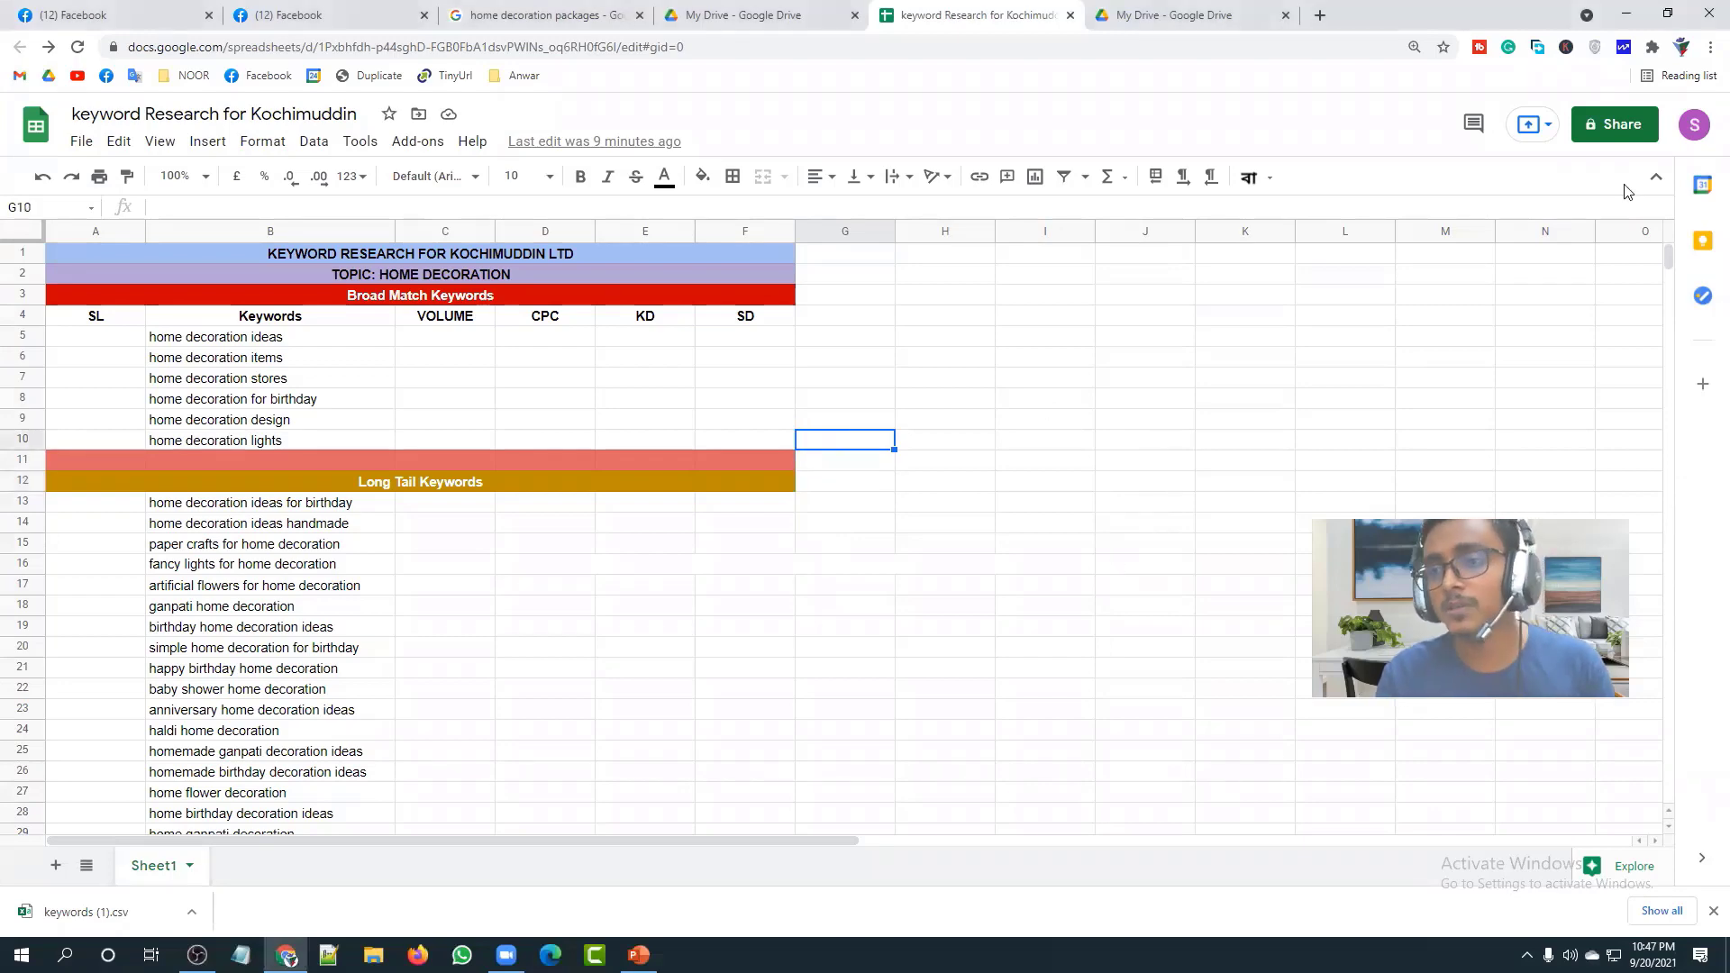
# Step: Open the keyword research spreadsheet's sharing settings and change the link access from Restricted to Anyone with the link
pyautogui.click(1585, 113)
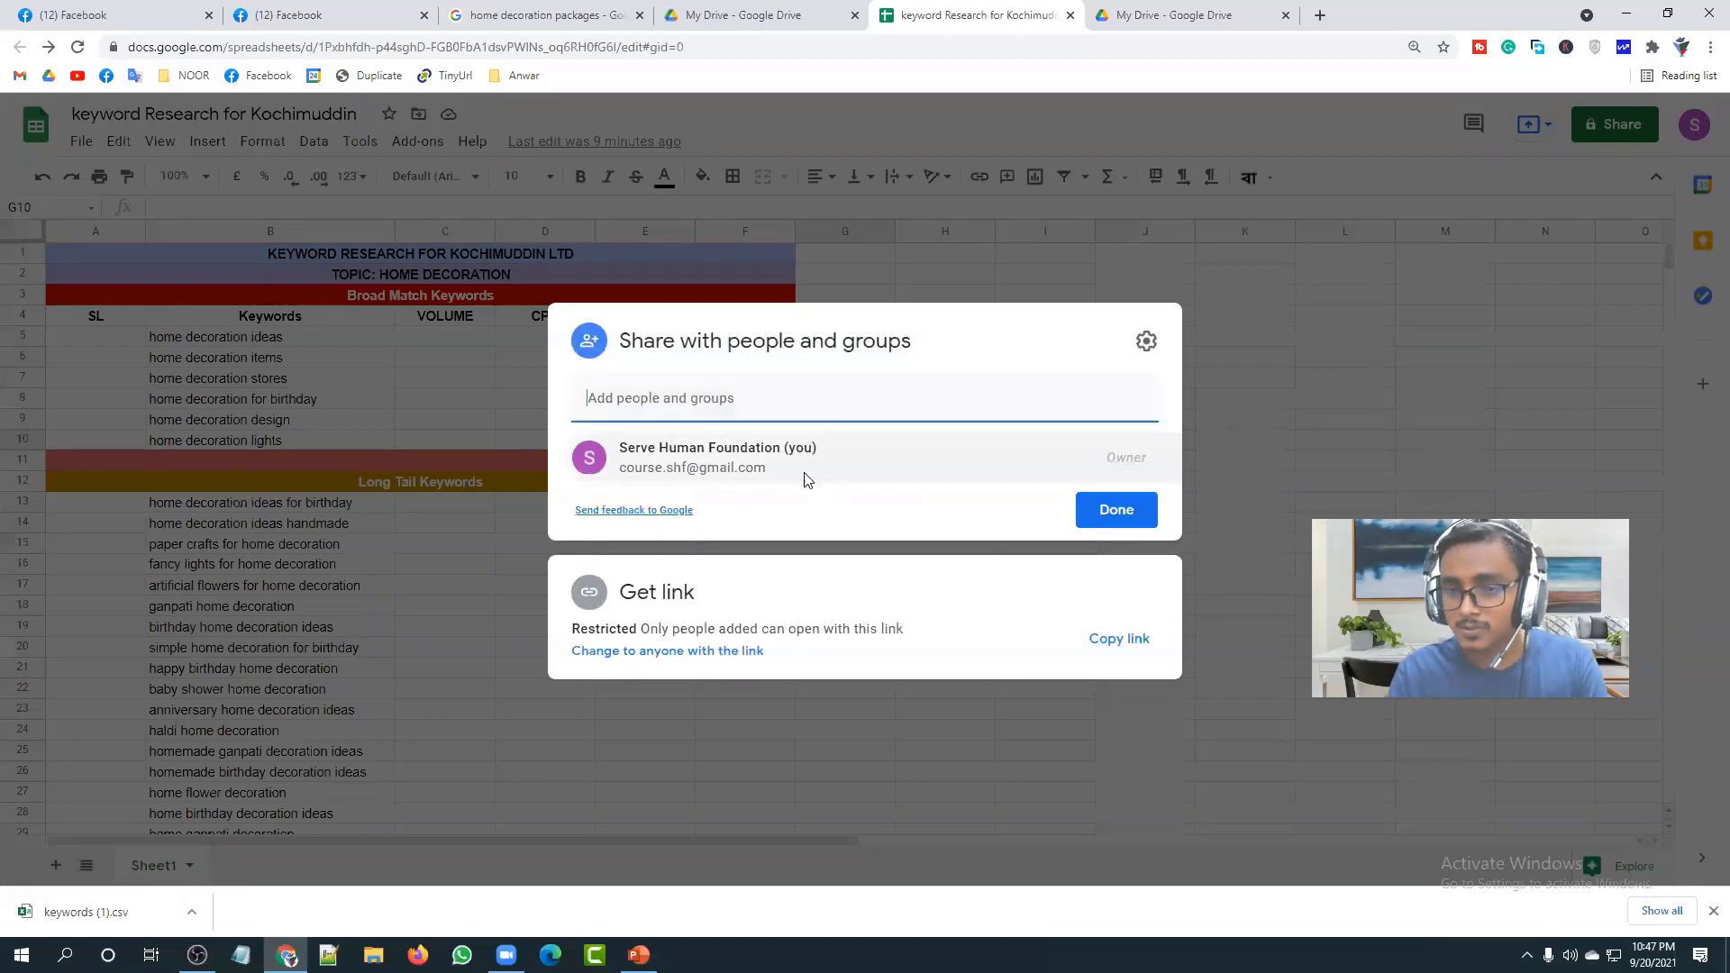
pyautogui.moveTo(692, 470)
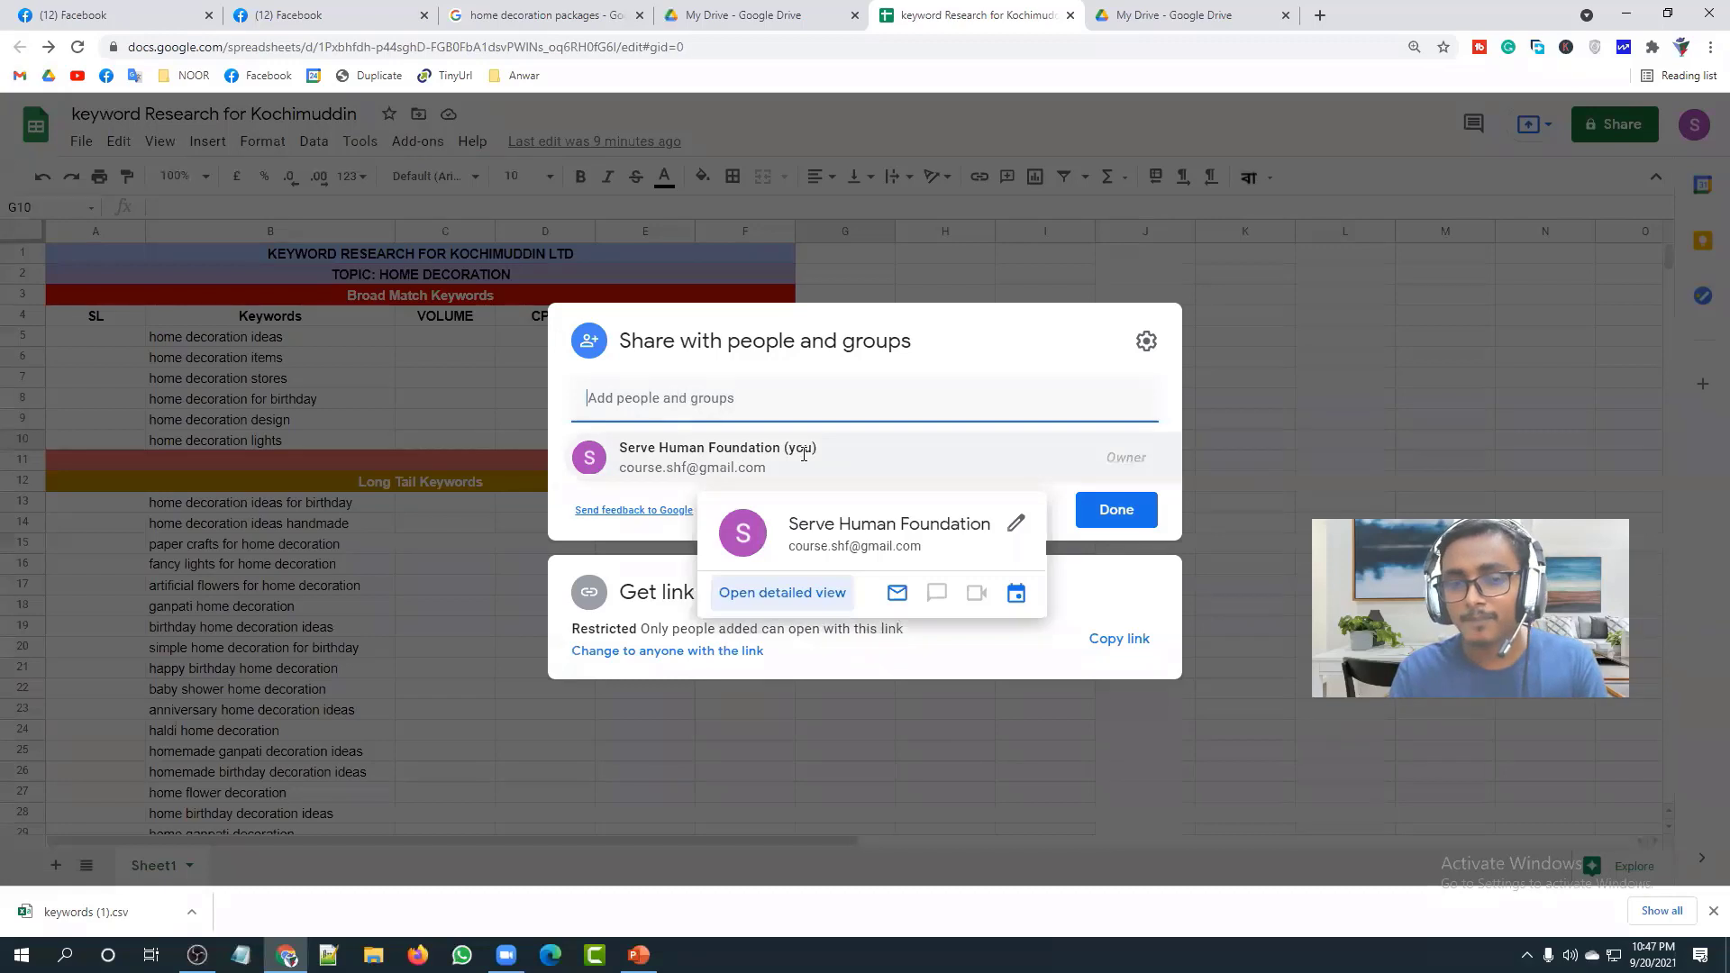
pyautogui.click(742, 399)
pyautogui.click(901, 342)
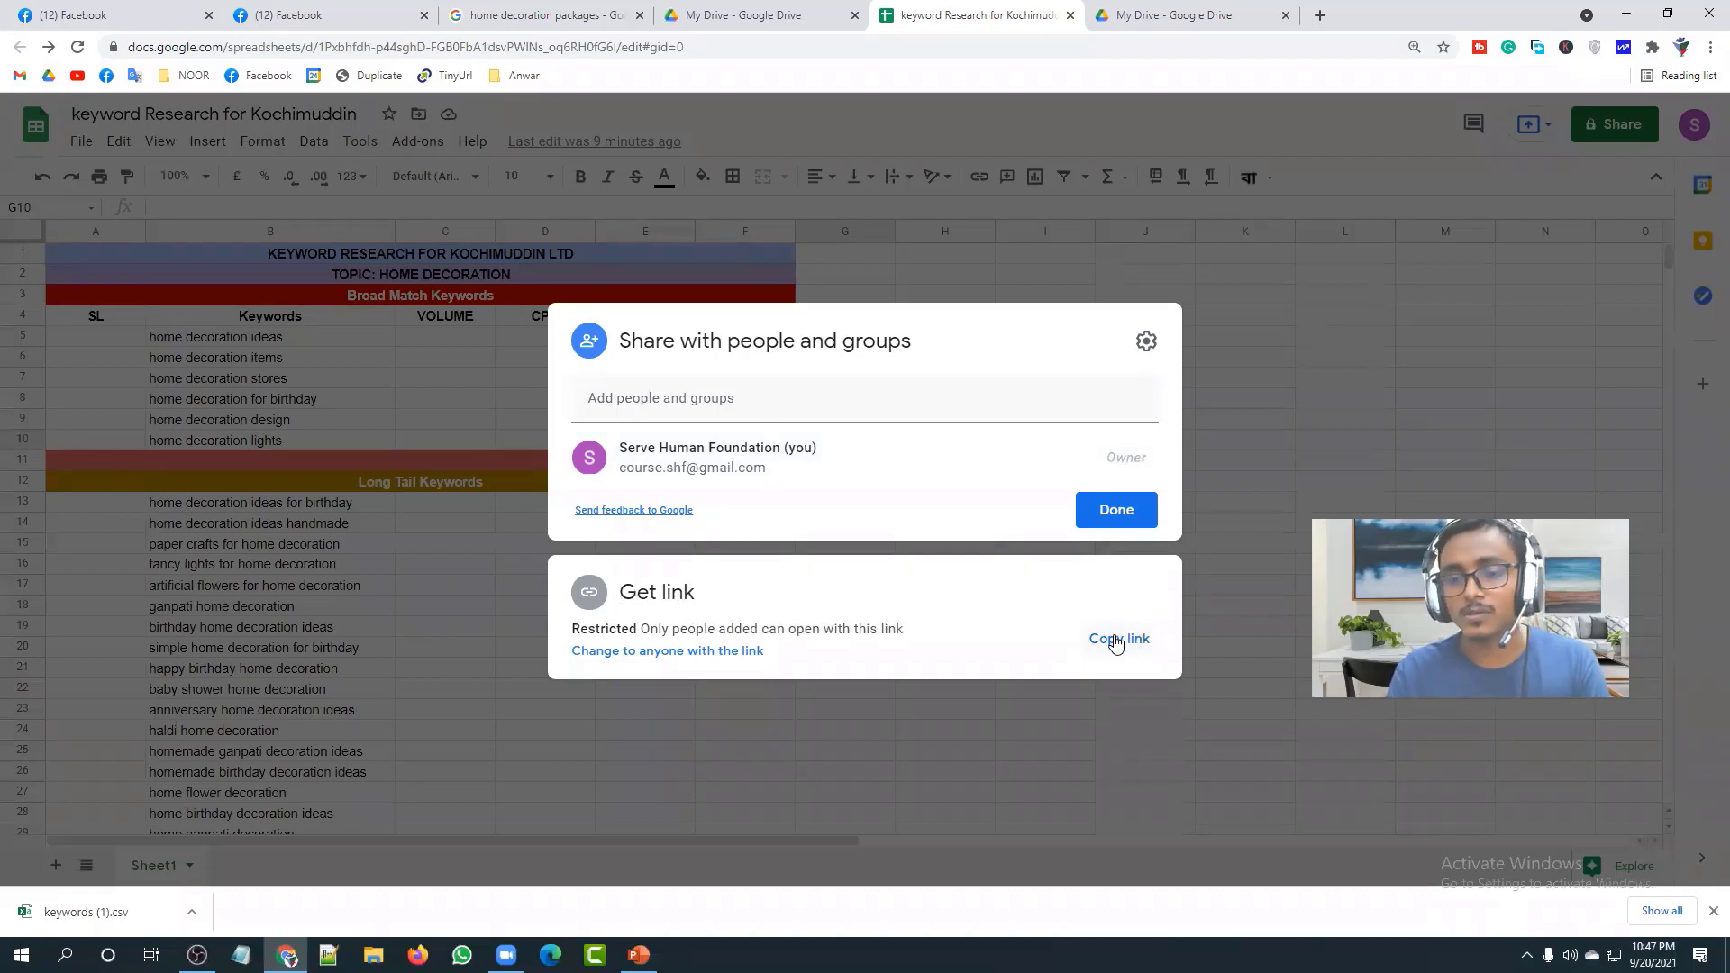
pyautogui.click(1116, 641)
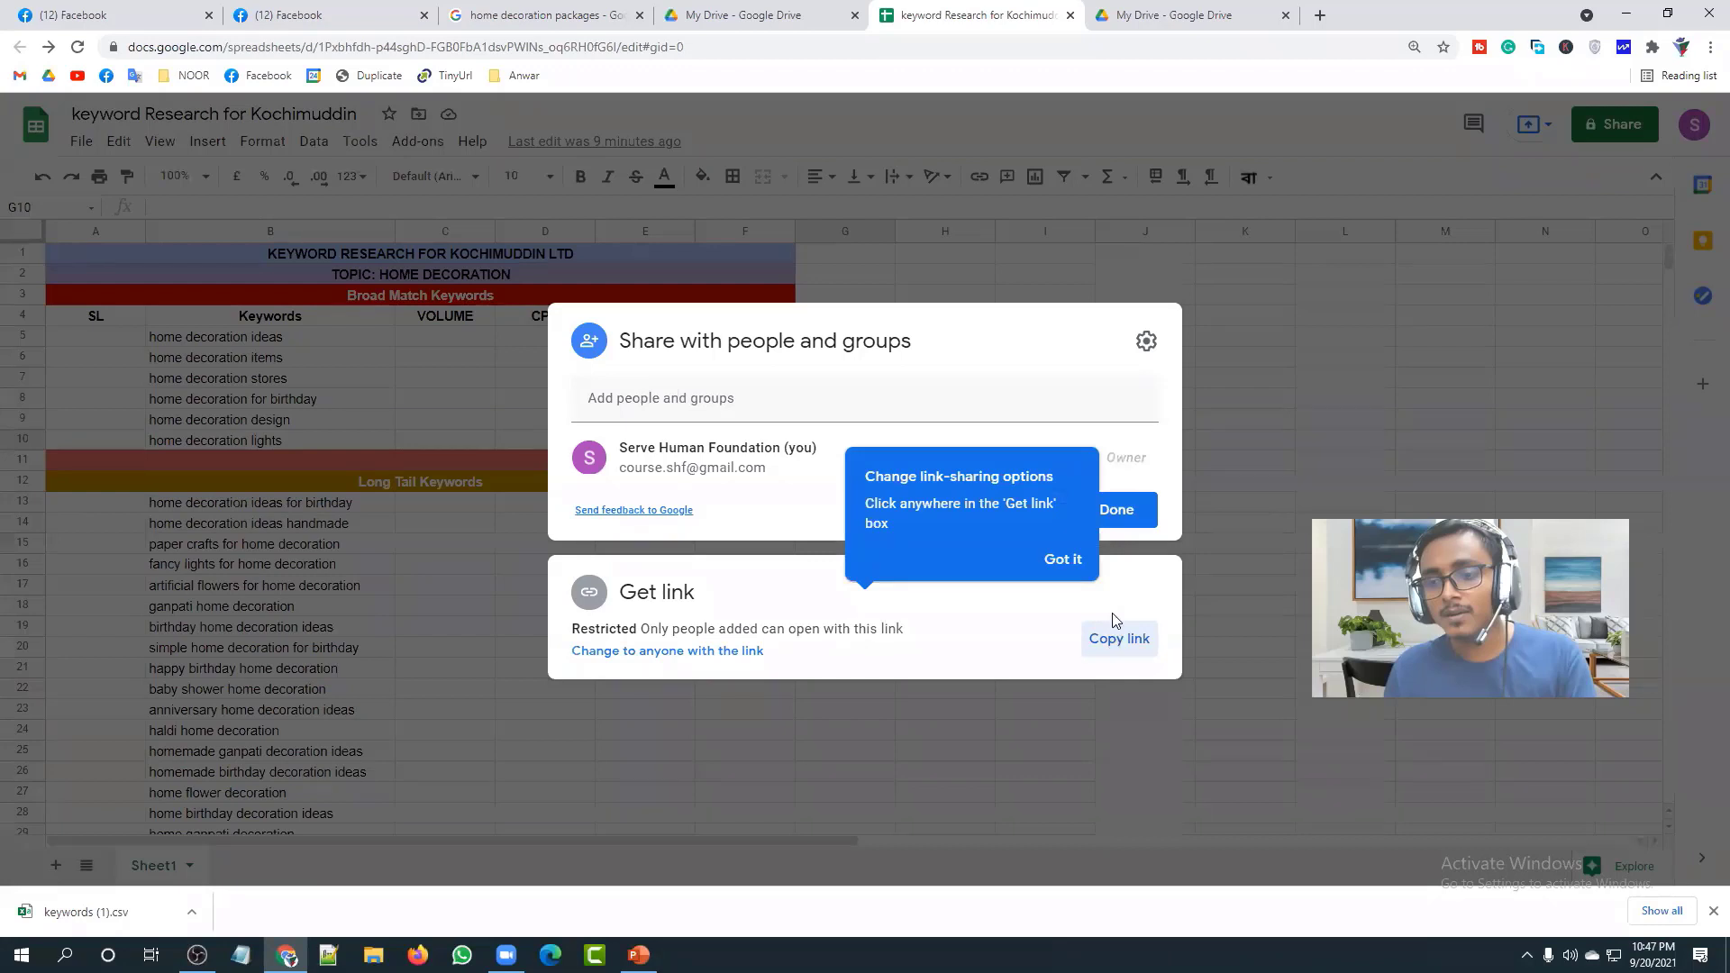
pyautogui.click(1058, 558)
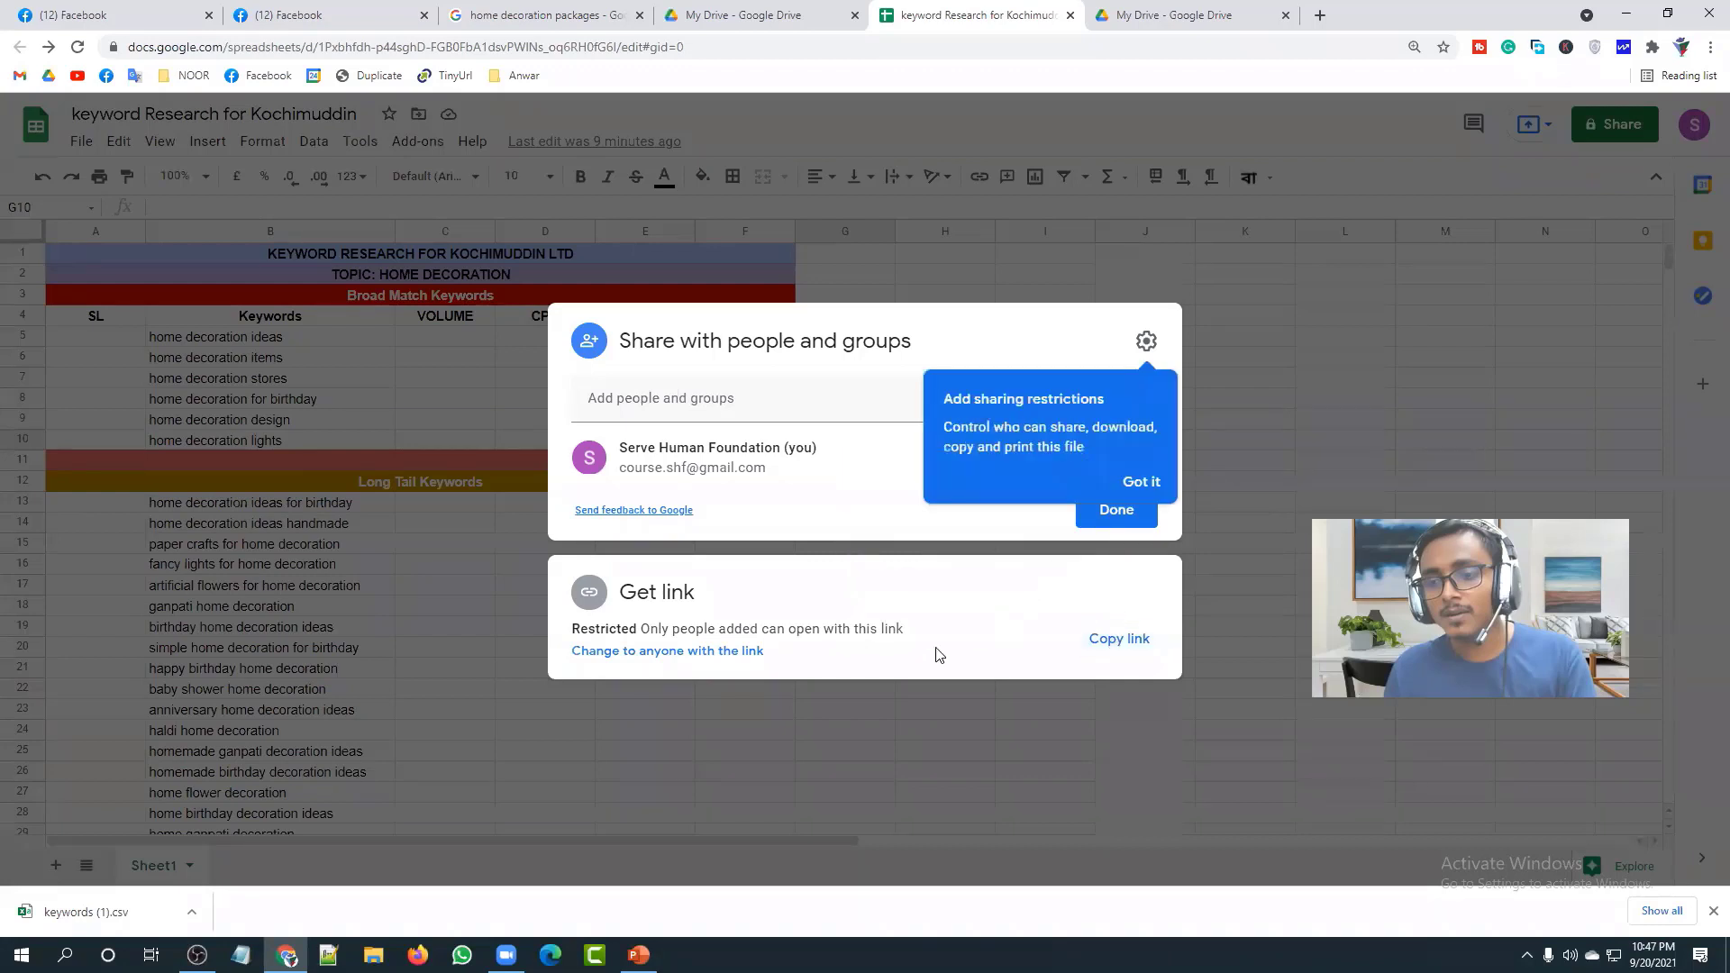
pyautogui.click(705, 650)
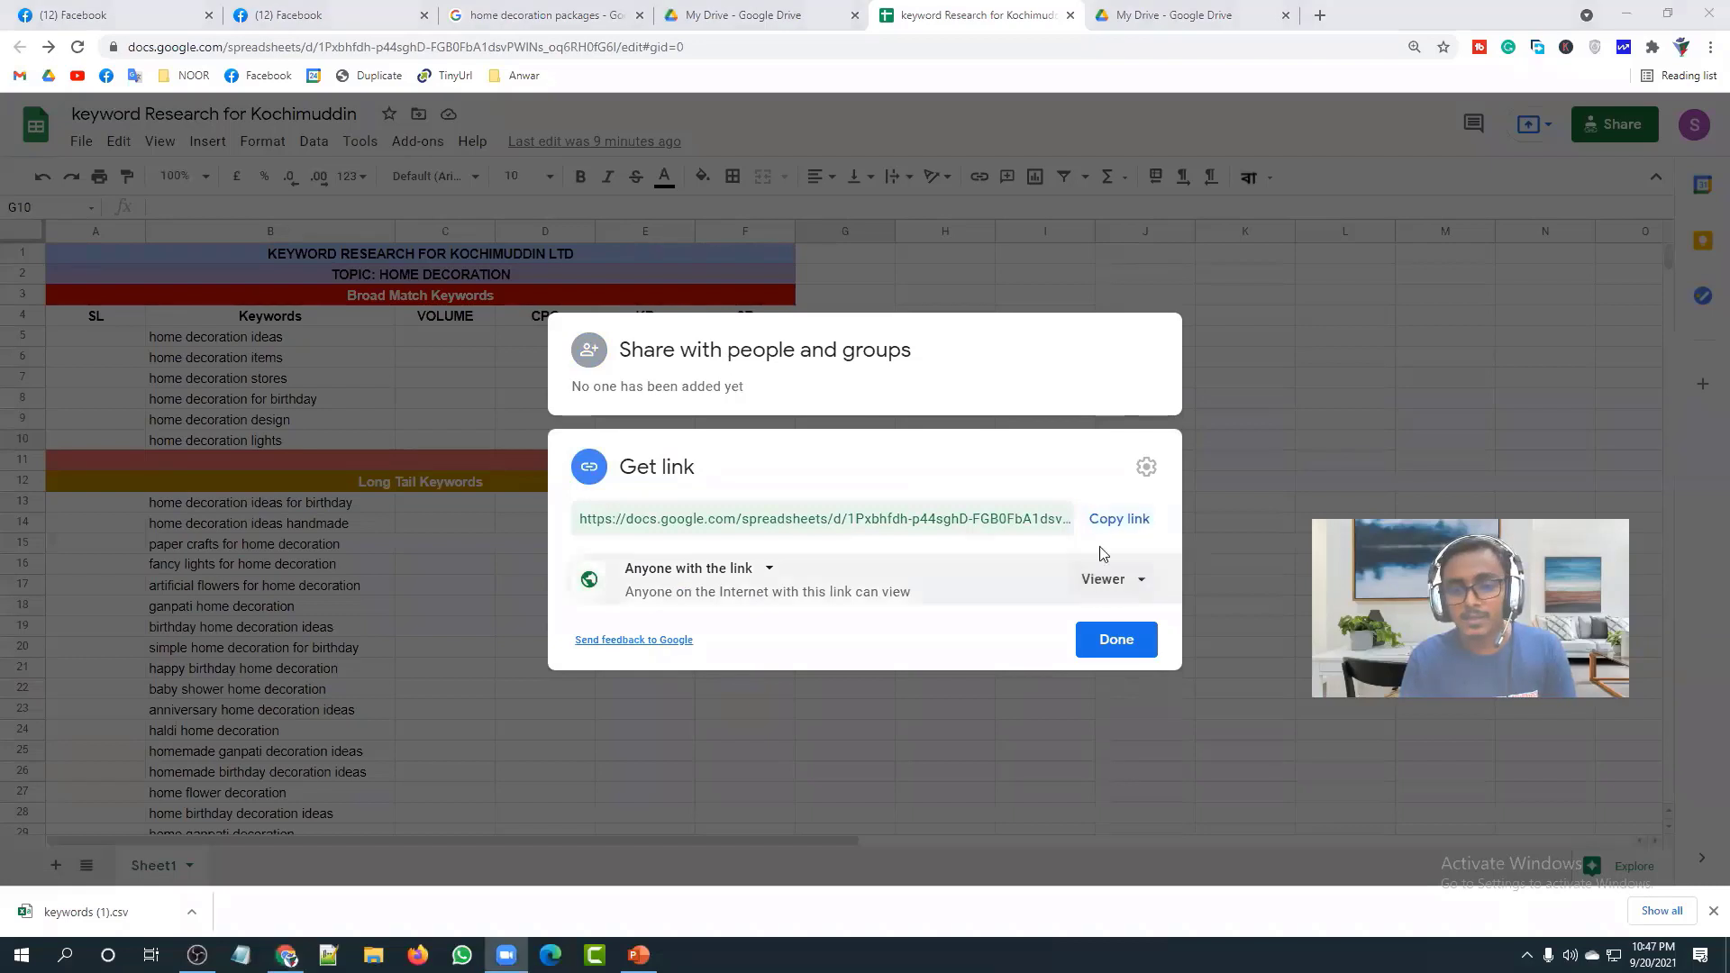
# Step: Try the Editor role for anyone with the link, and switch the role back to Viewer
pyautogui.click(1120, 579)
pyautogui.click(1137, 721)
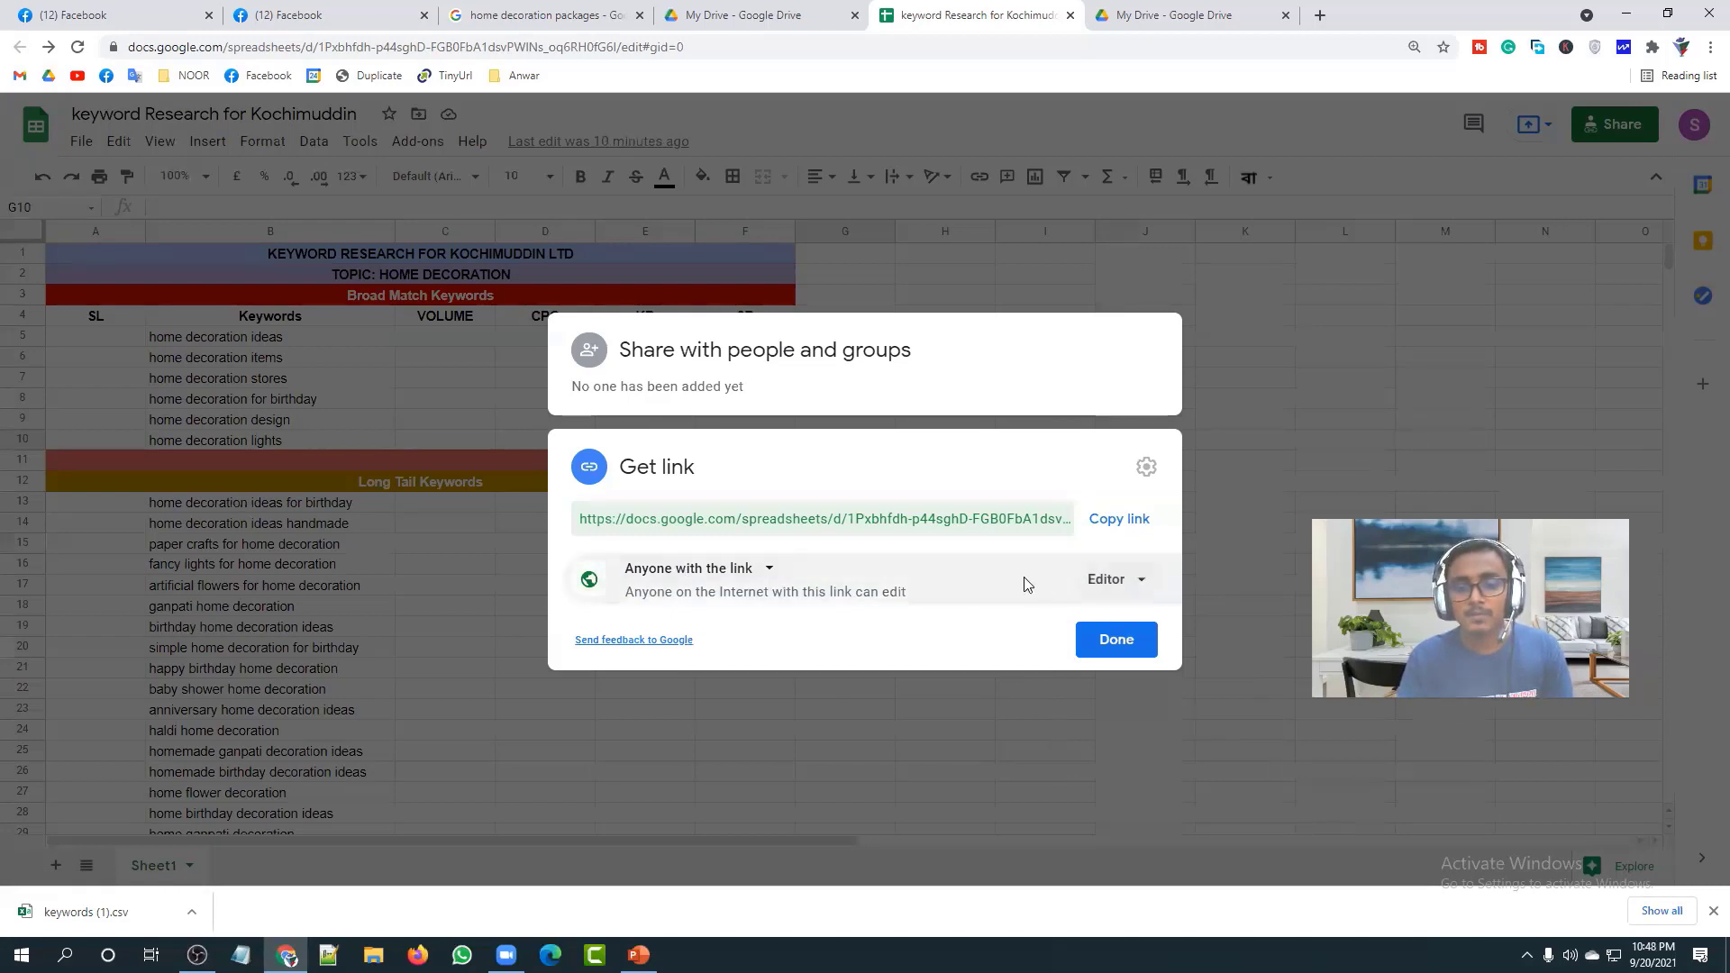
pyautogui.click(1106, 581)
pyautogui.click(1149, 626)
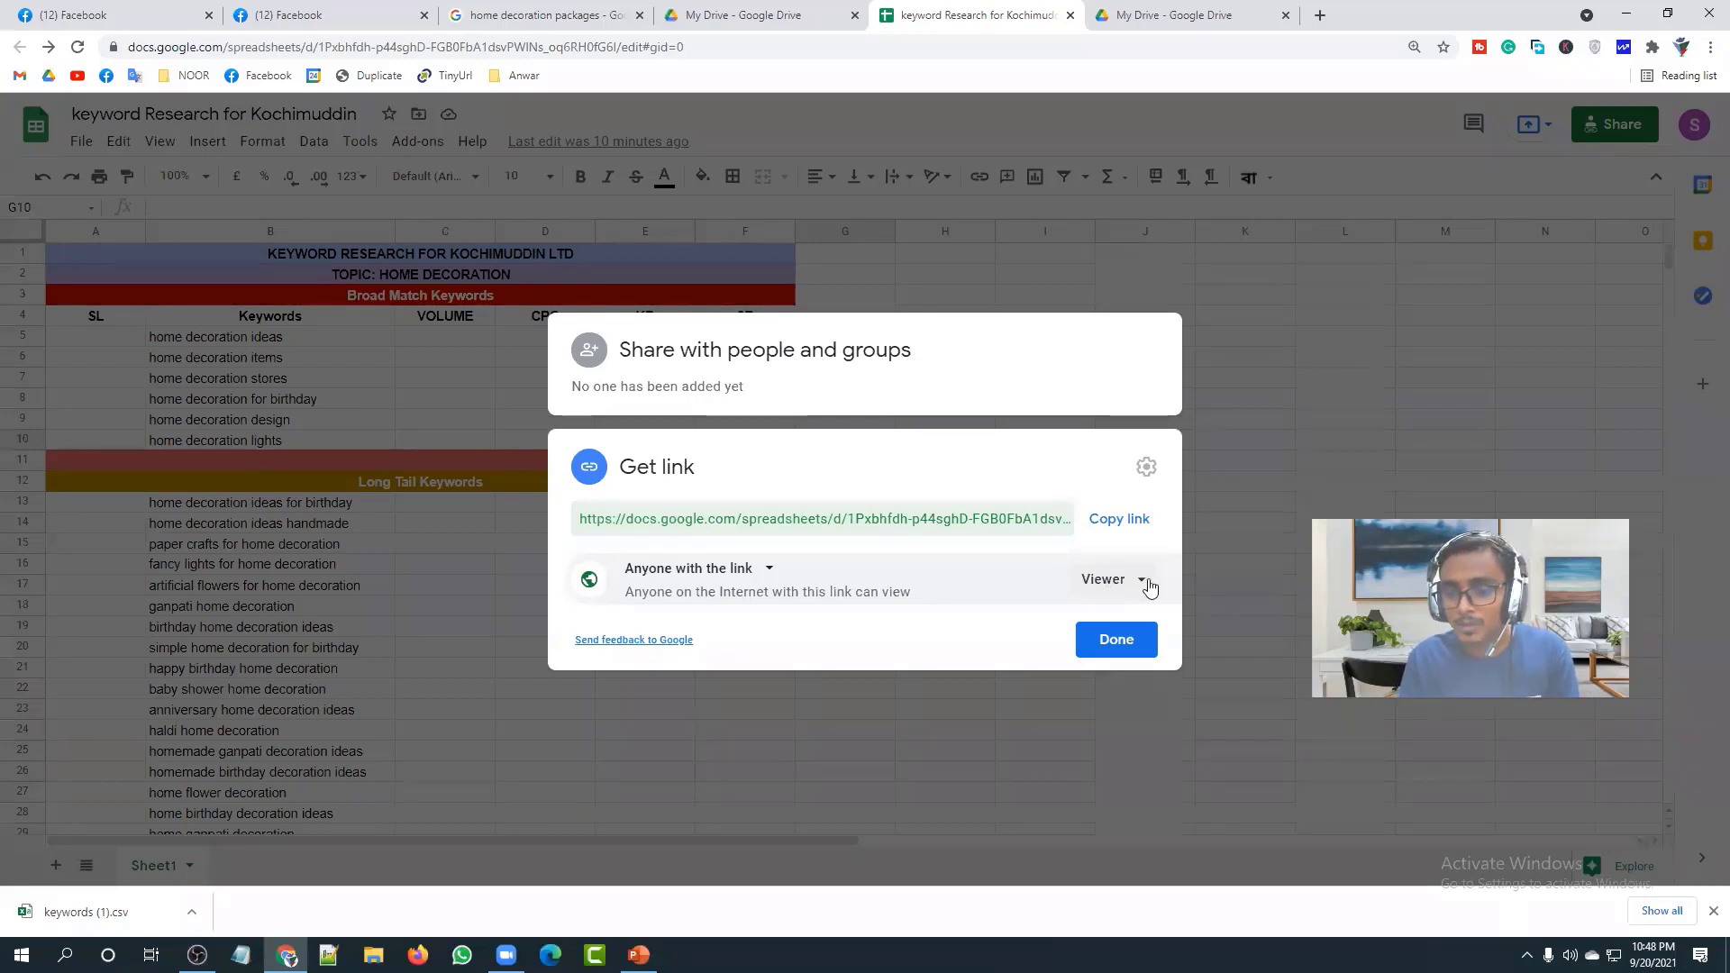
pyautogui.click(1126, 582)
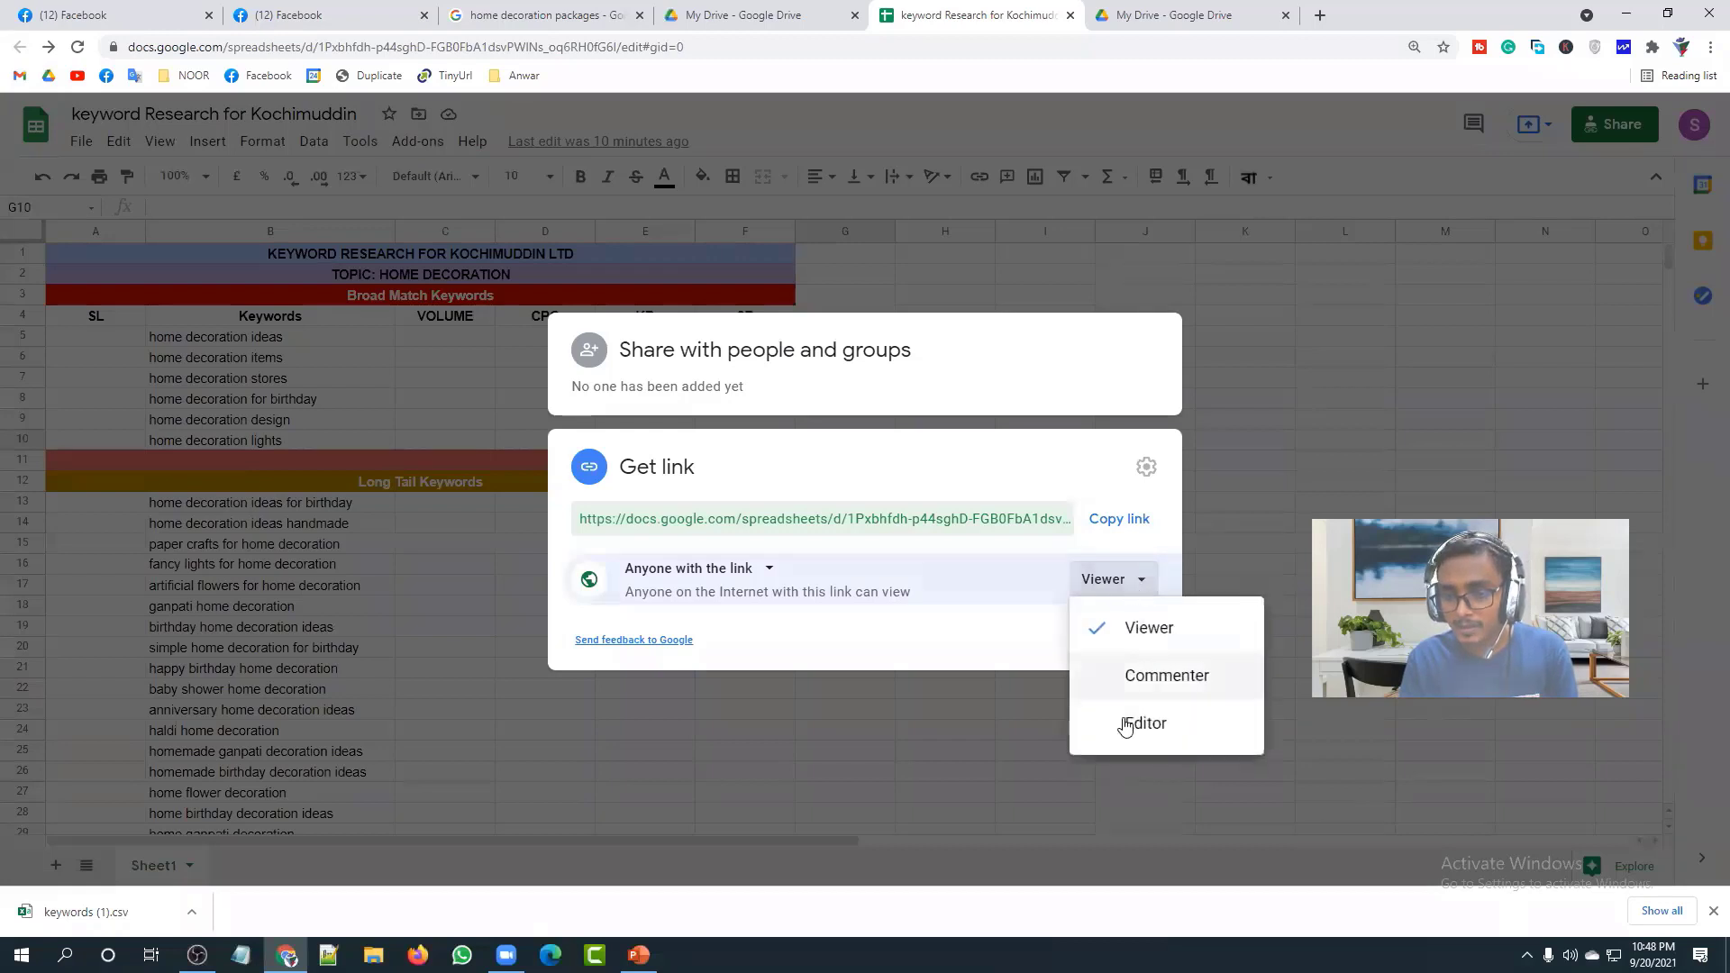
pyautogui.click(1132, 628)
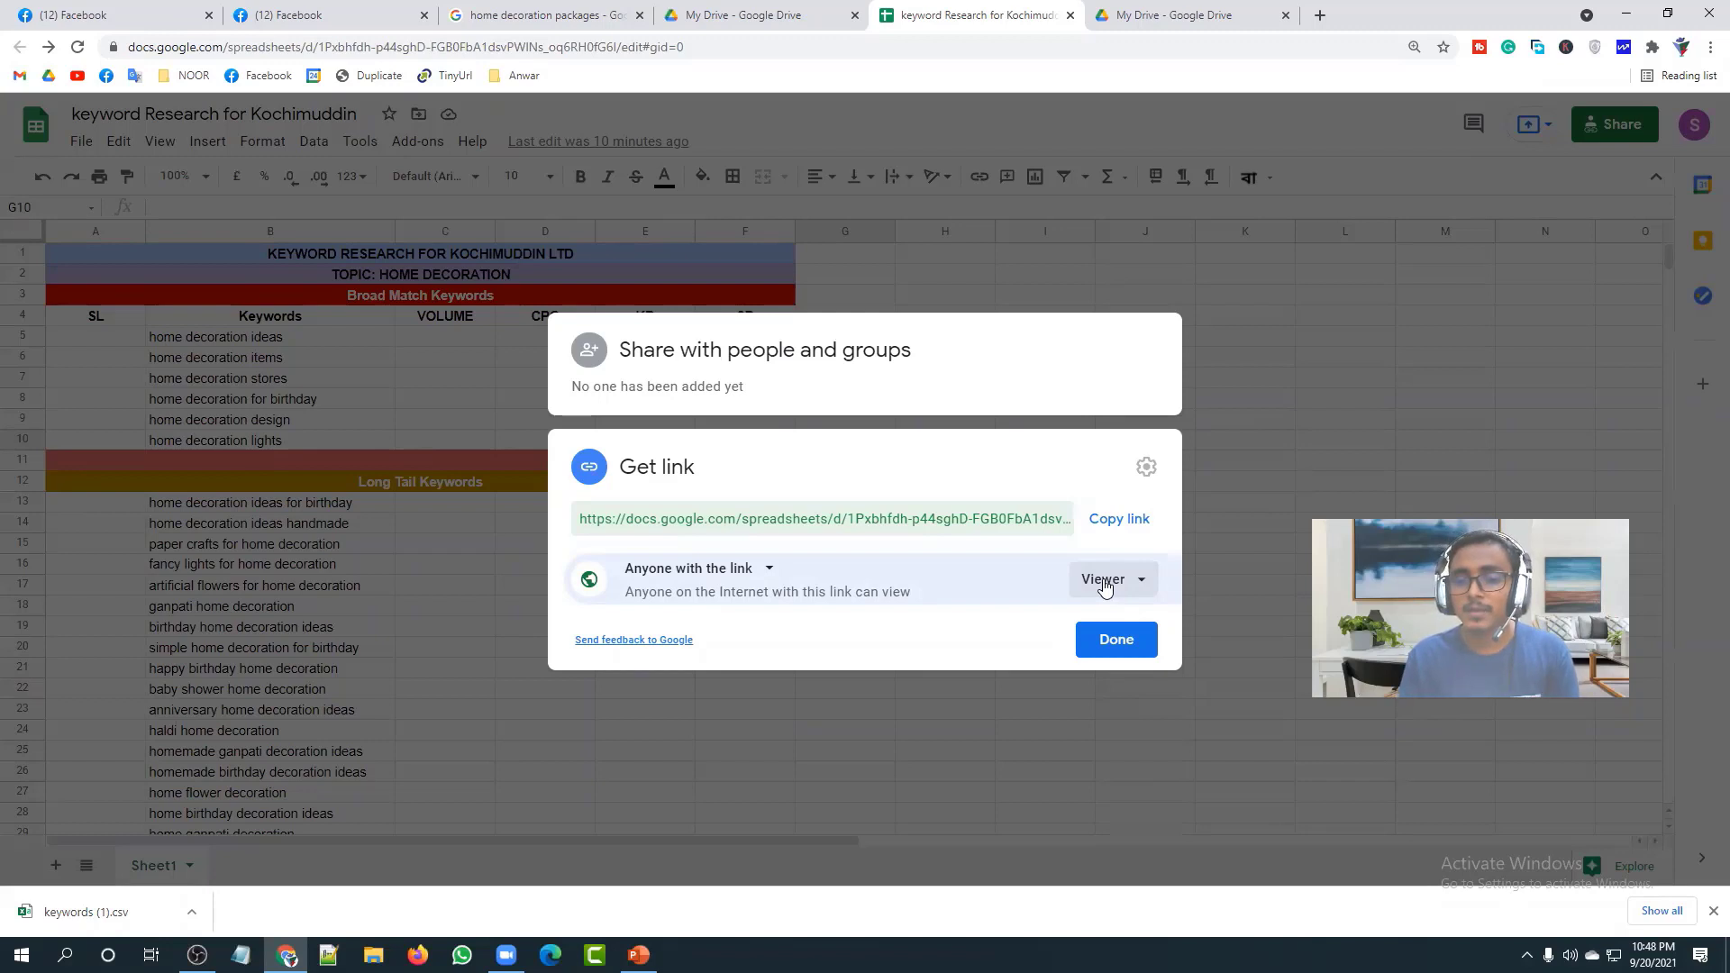
# Step: Copy the spreadsheet's view-only link, and close the downloads bar and the sharing settings
pyautogui.click(1114, 521)
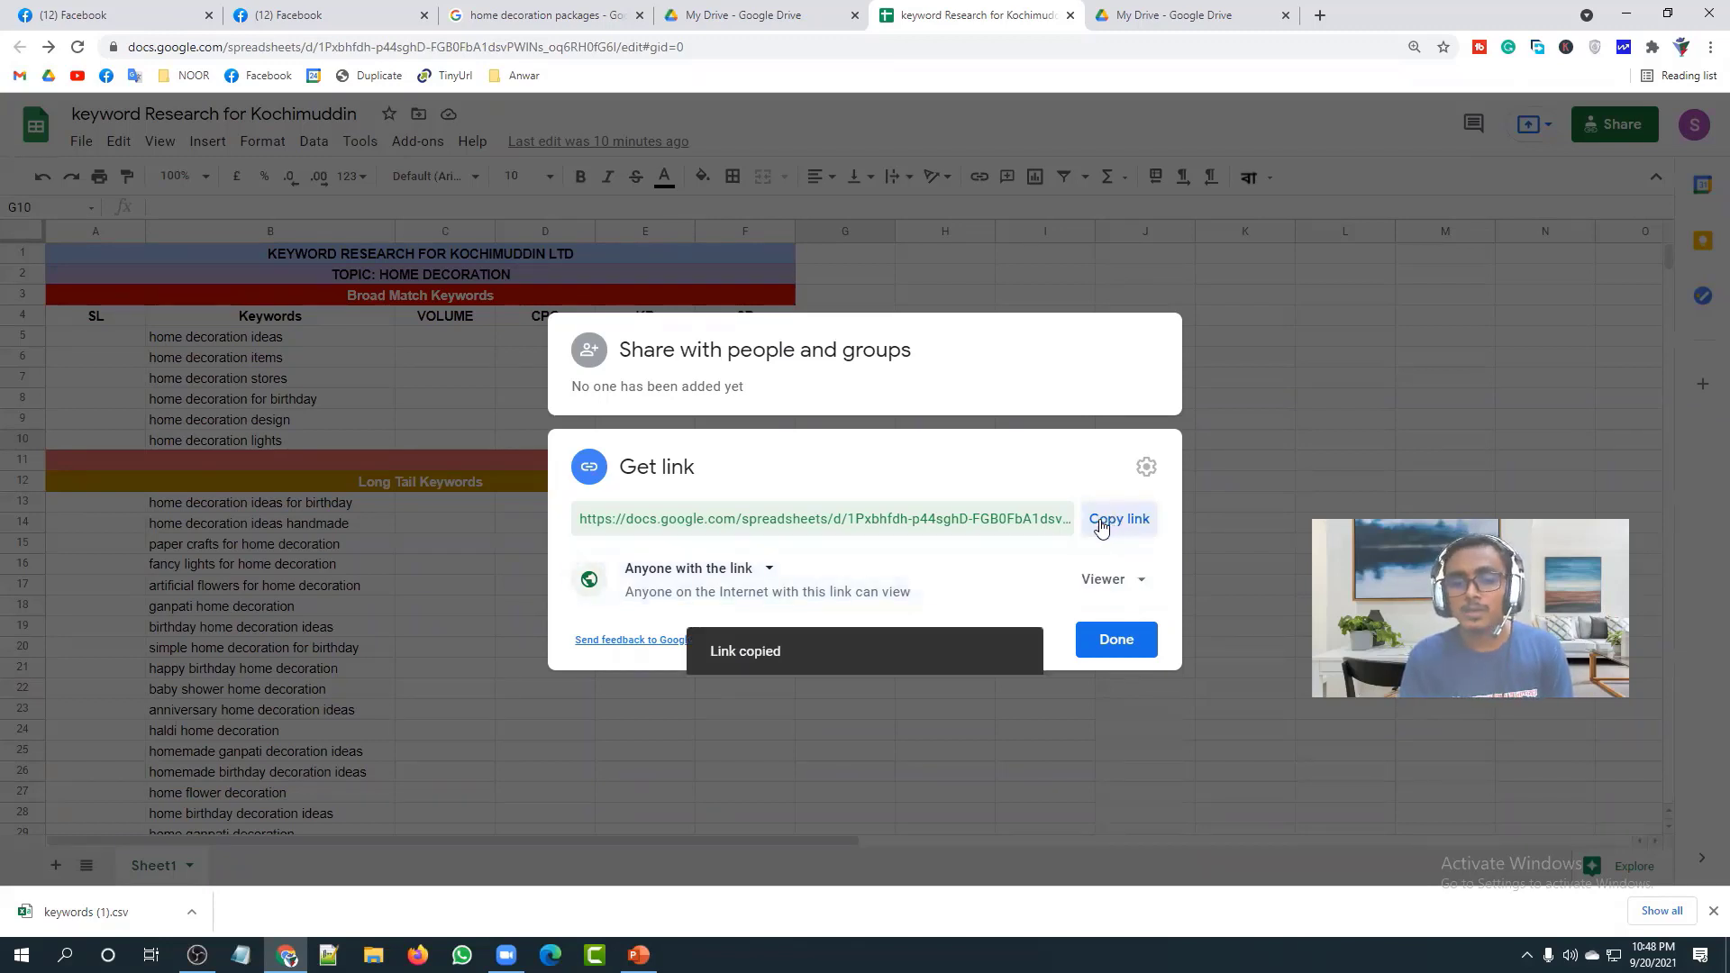
pyautogui.click(1711, 910)
pyautogui.click(1099, 302)
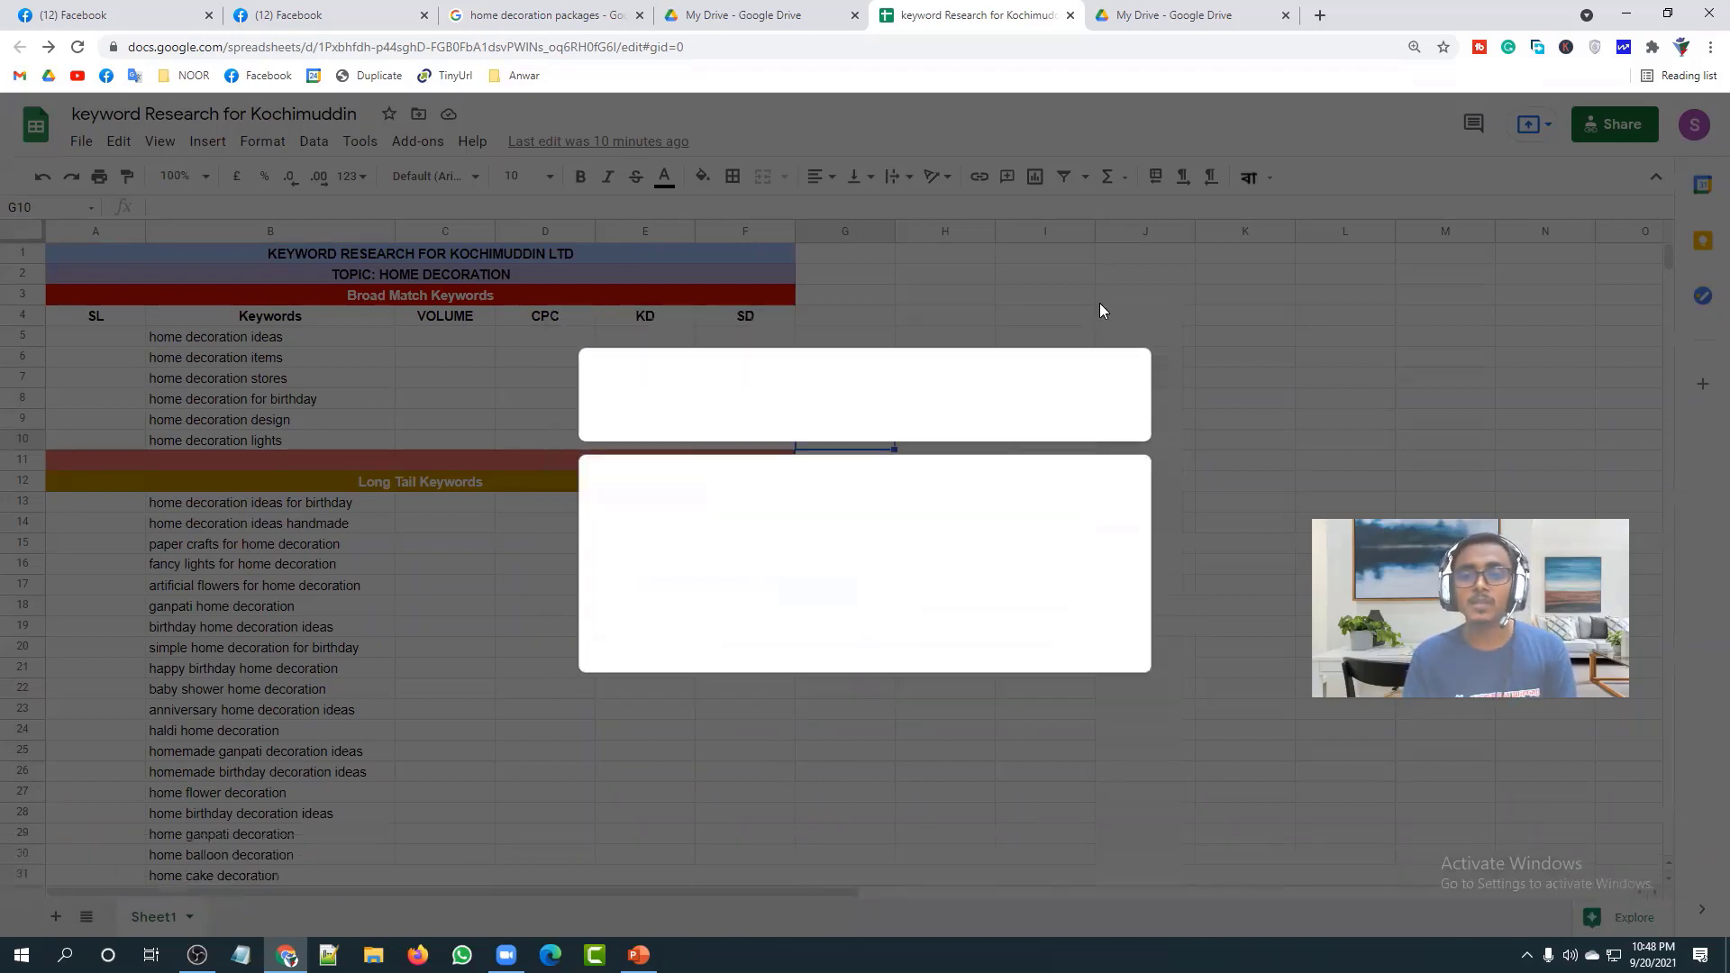
pyautogui.click(416, 545)
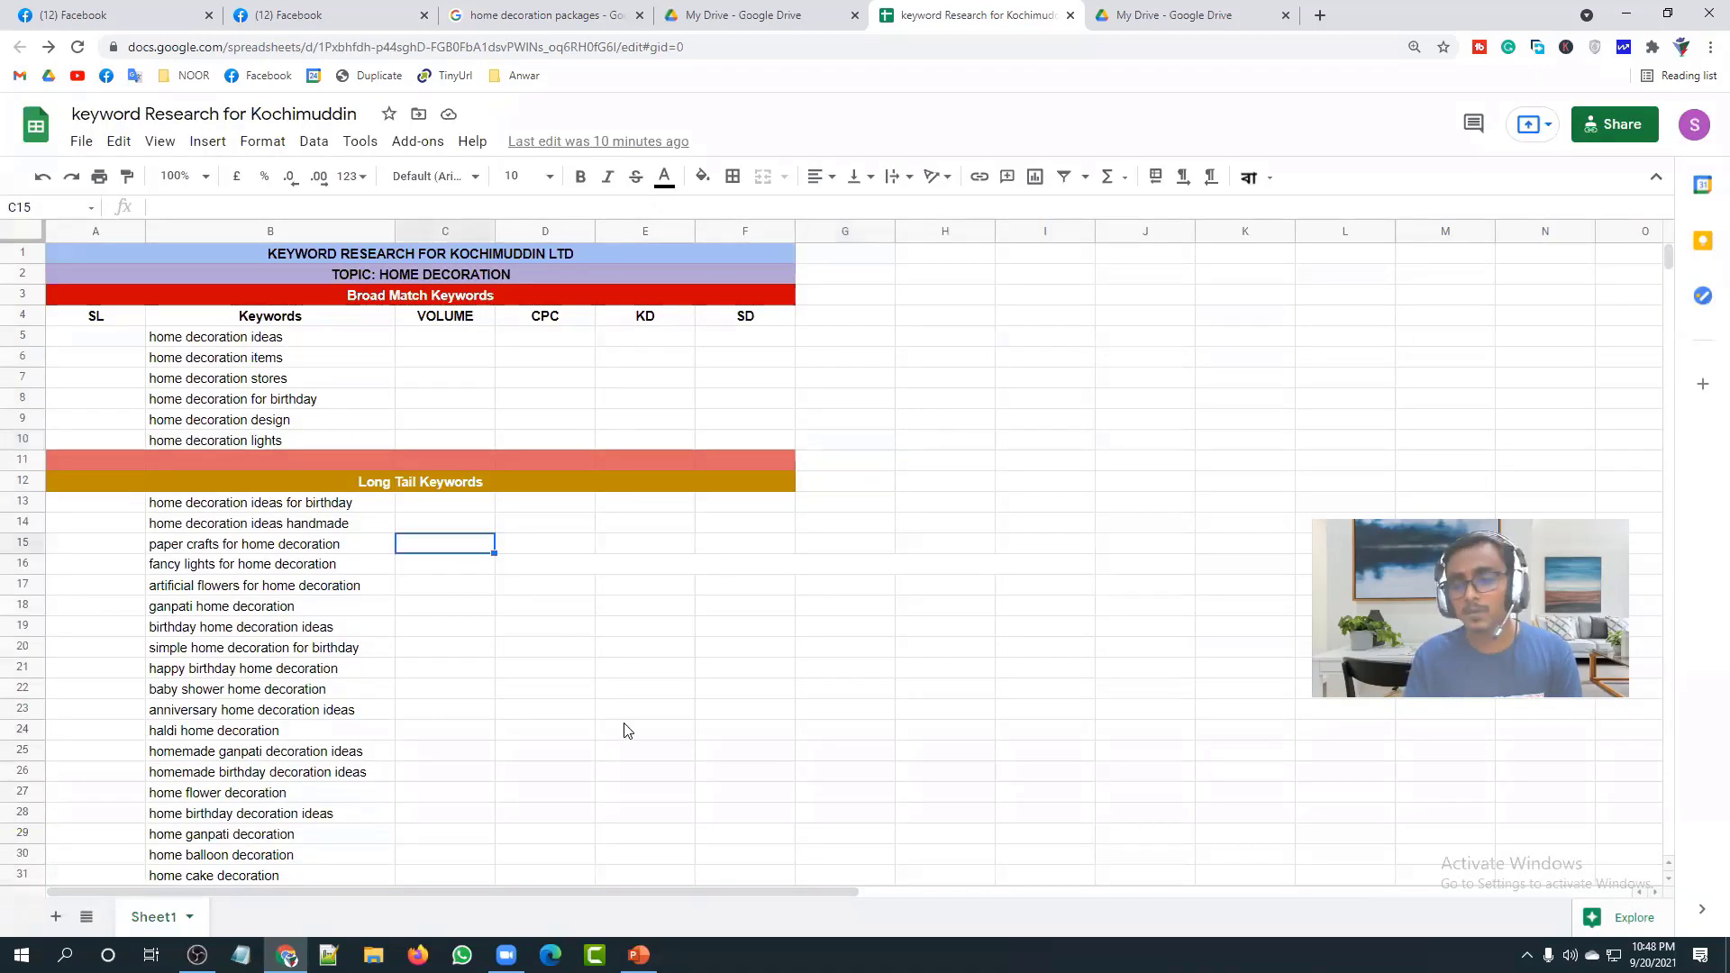
pyautogui.click(626, 731)
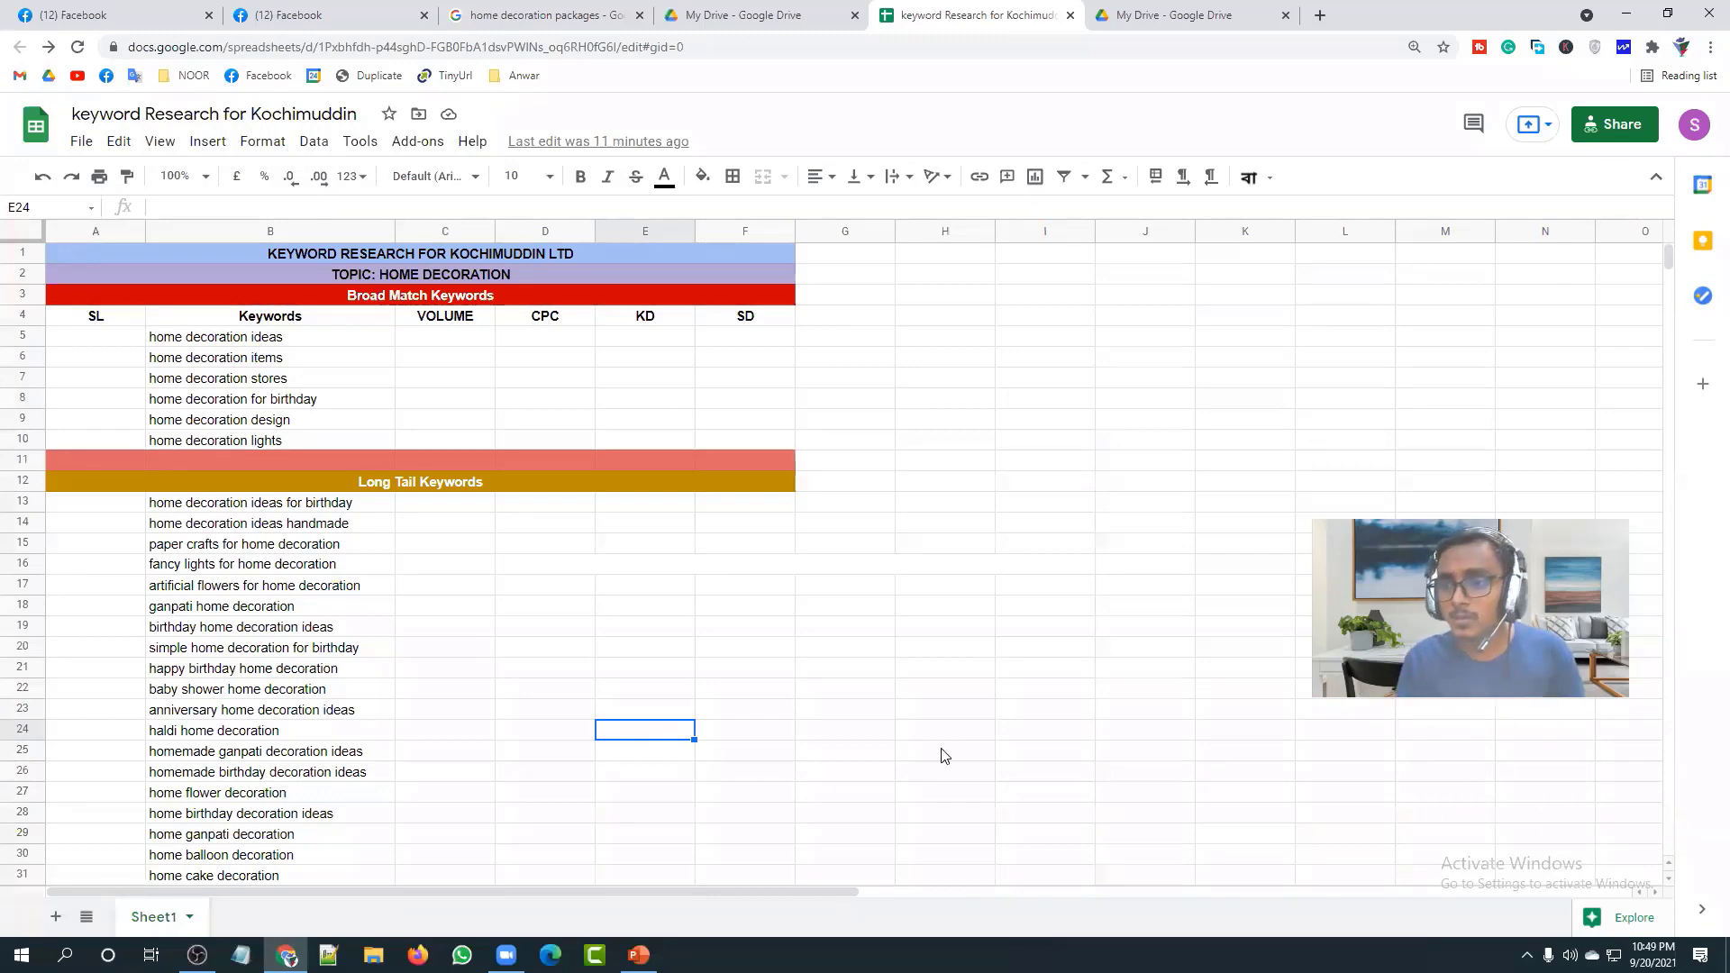
# Step: Reopen the sharing settings, set the spreadsheet's link access to Restricted and finish
pyautogui.click(1614, 131)
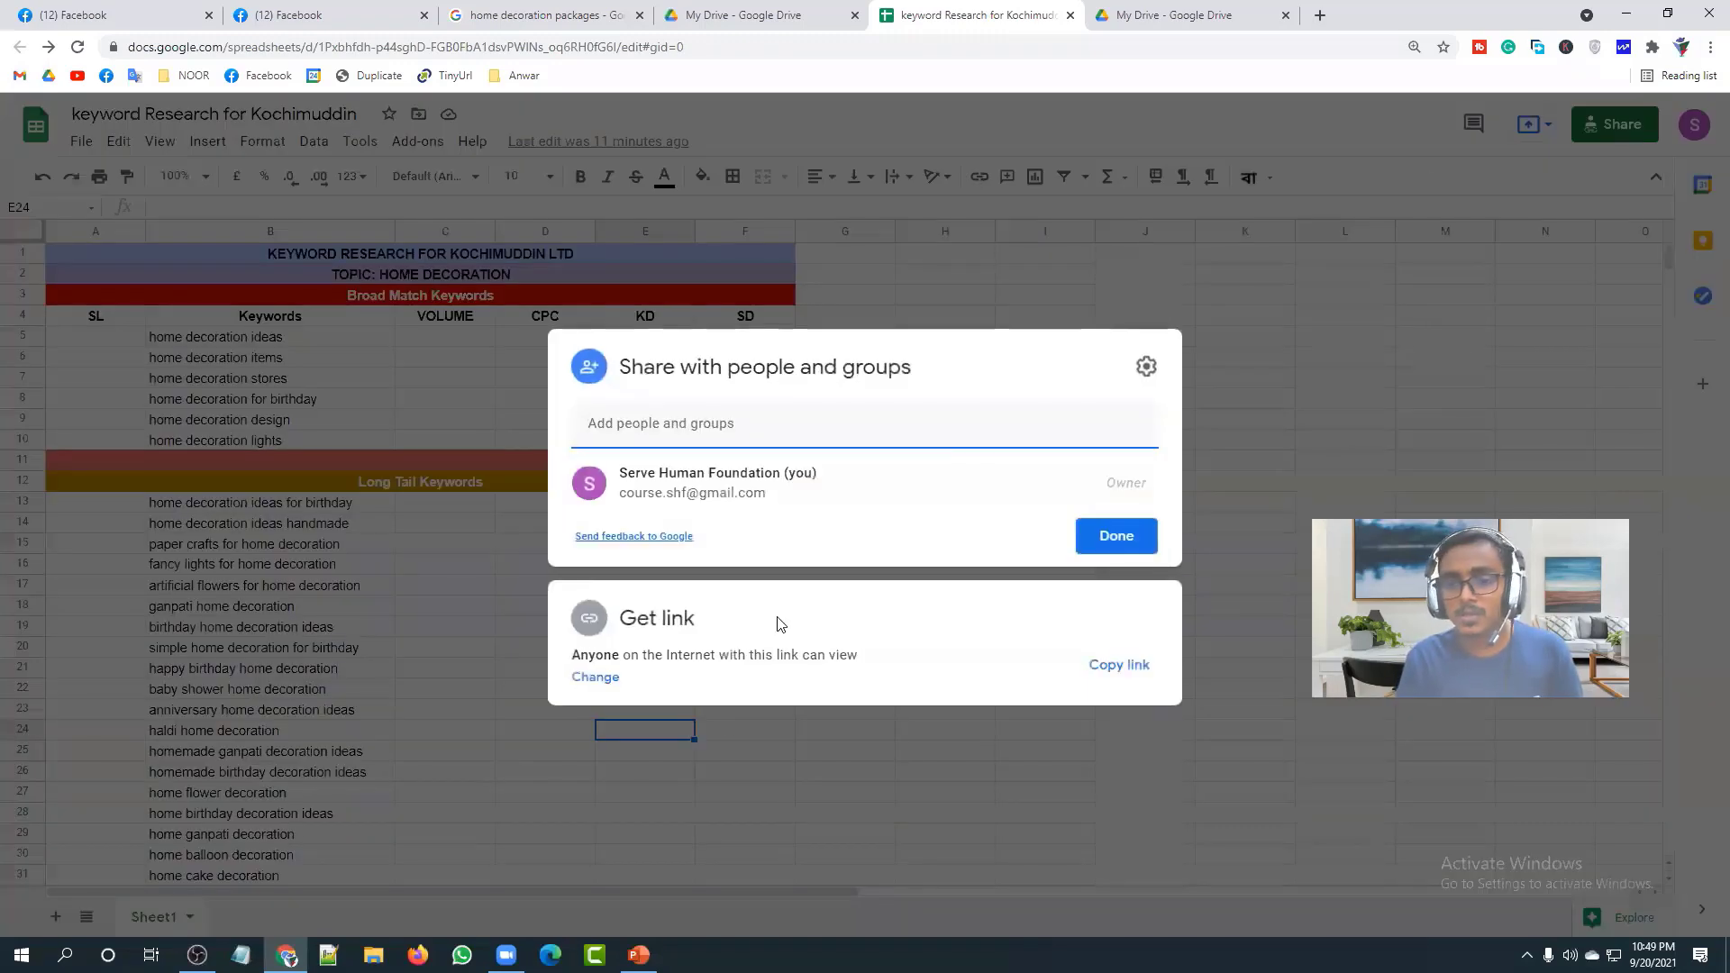
pyautogui.click(595, 676)
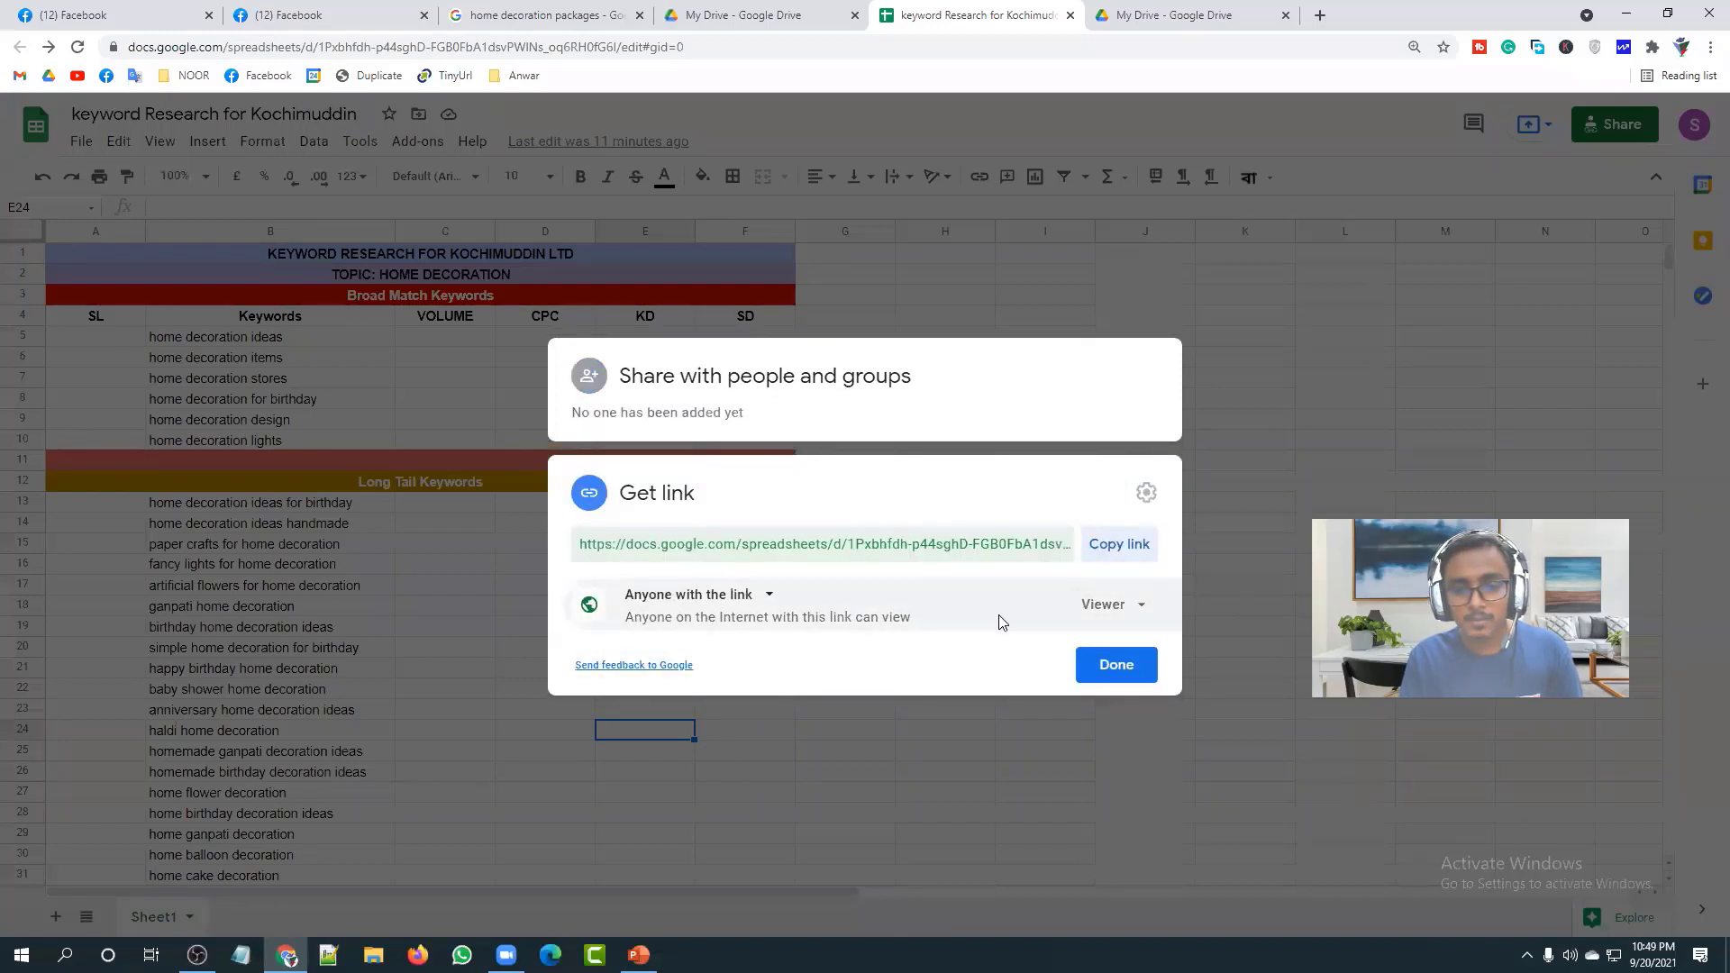
pyautogui.click(741, 594)
pyautogui.click(728, 639)
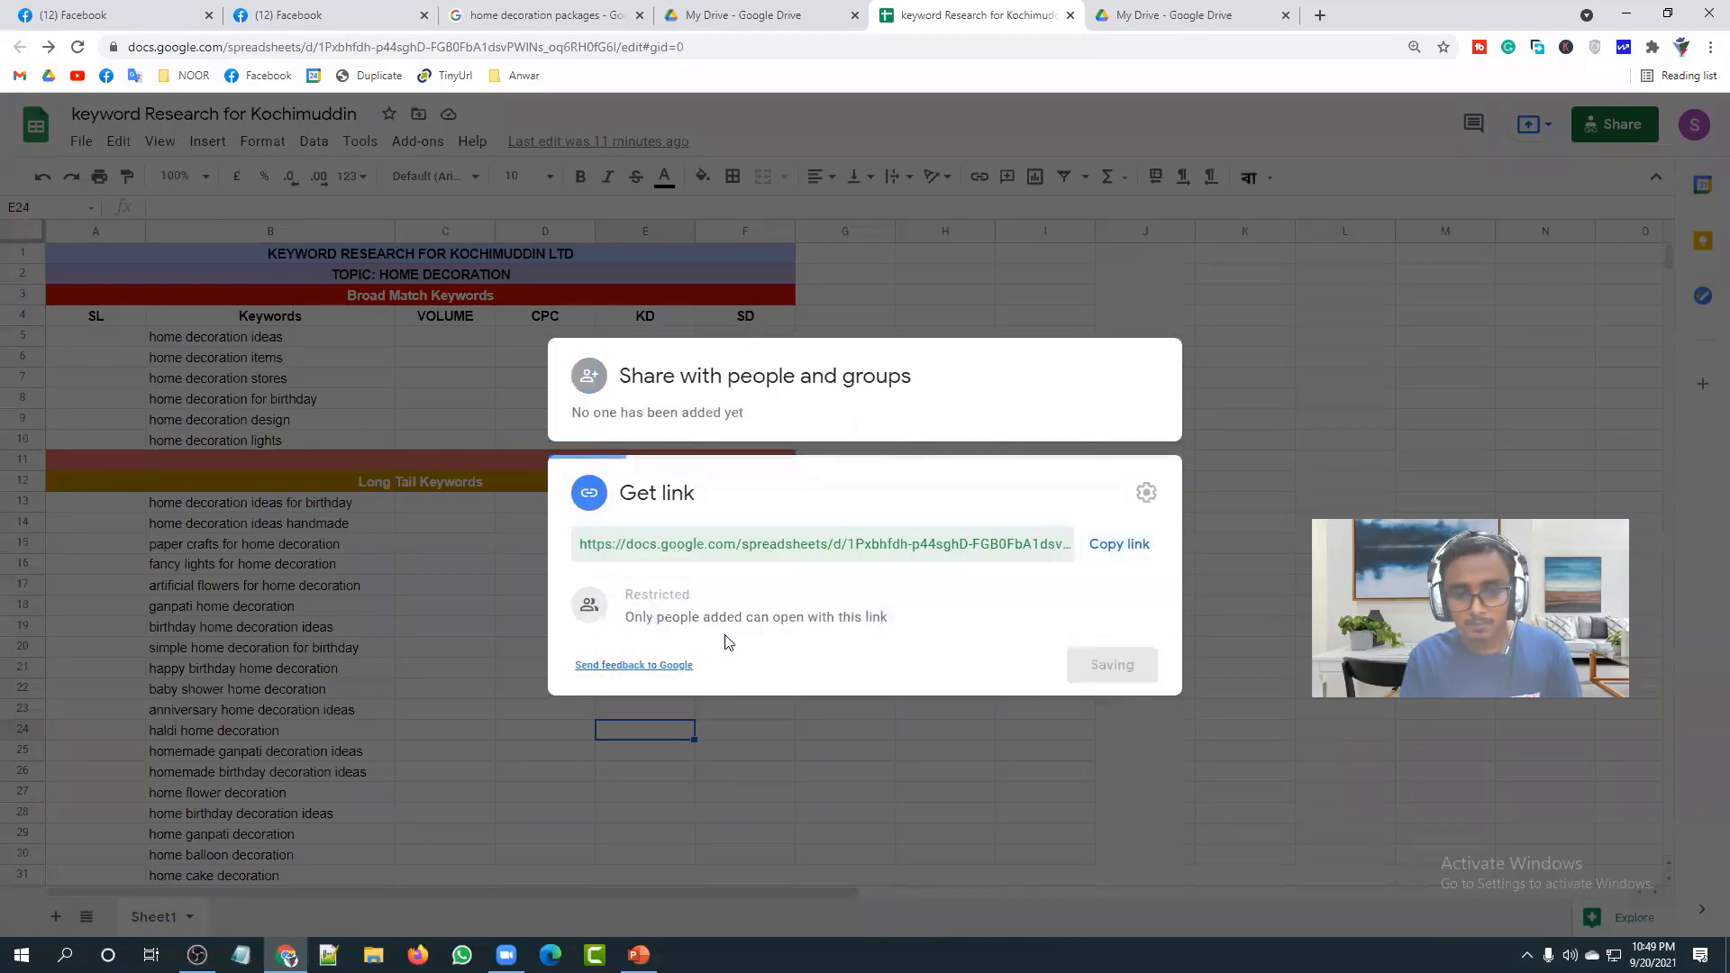
pyautogui.click(1112, 663)
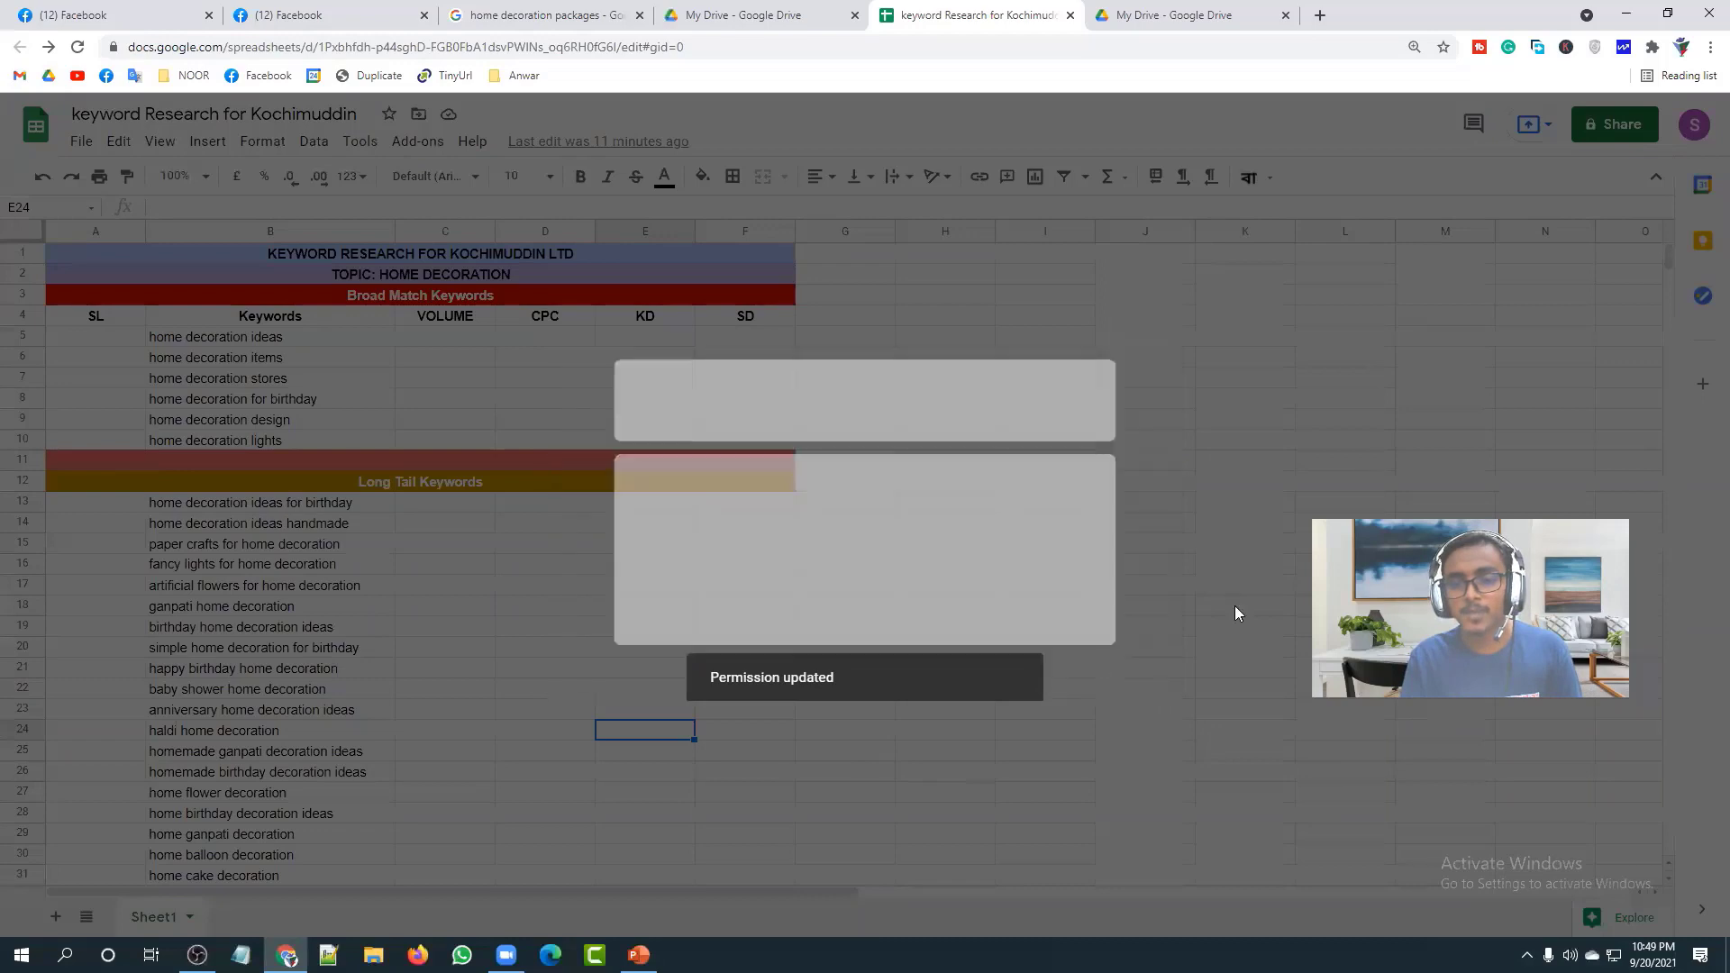
# Step: Share the spreadsheet with anyone with the link as Viewer and copy the link
pyautogui.click(1618, 126)
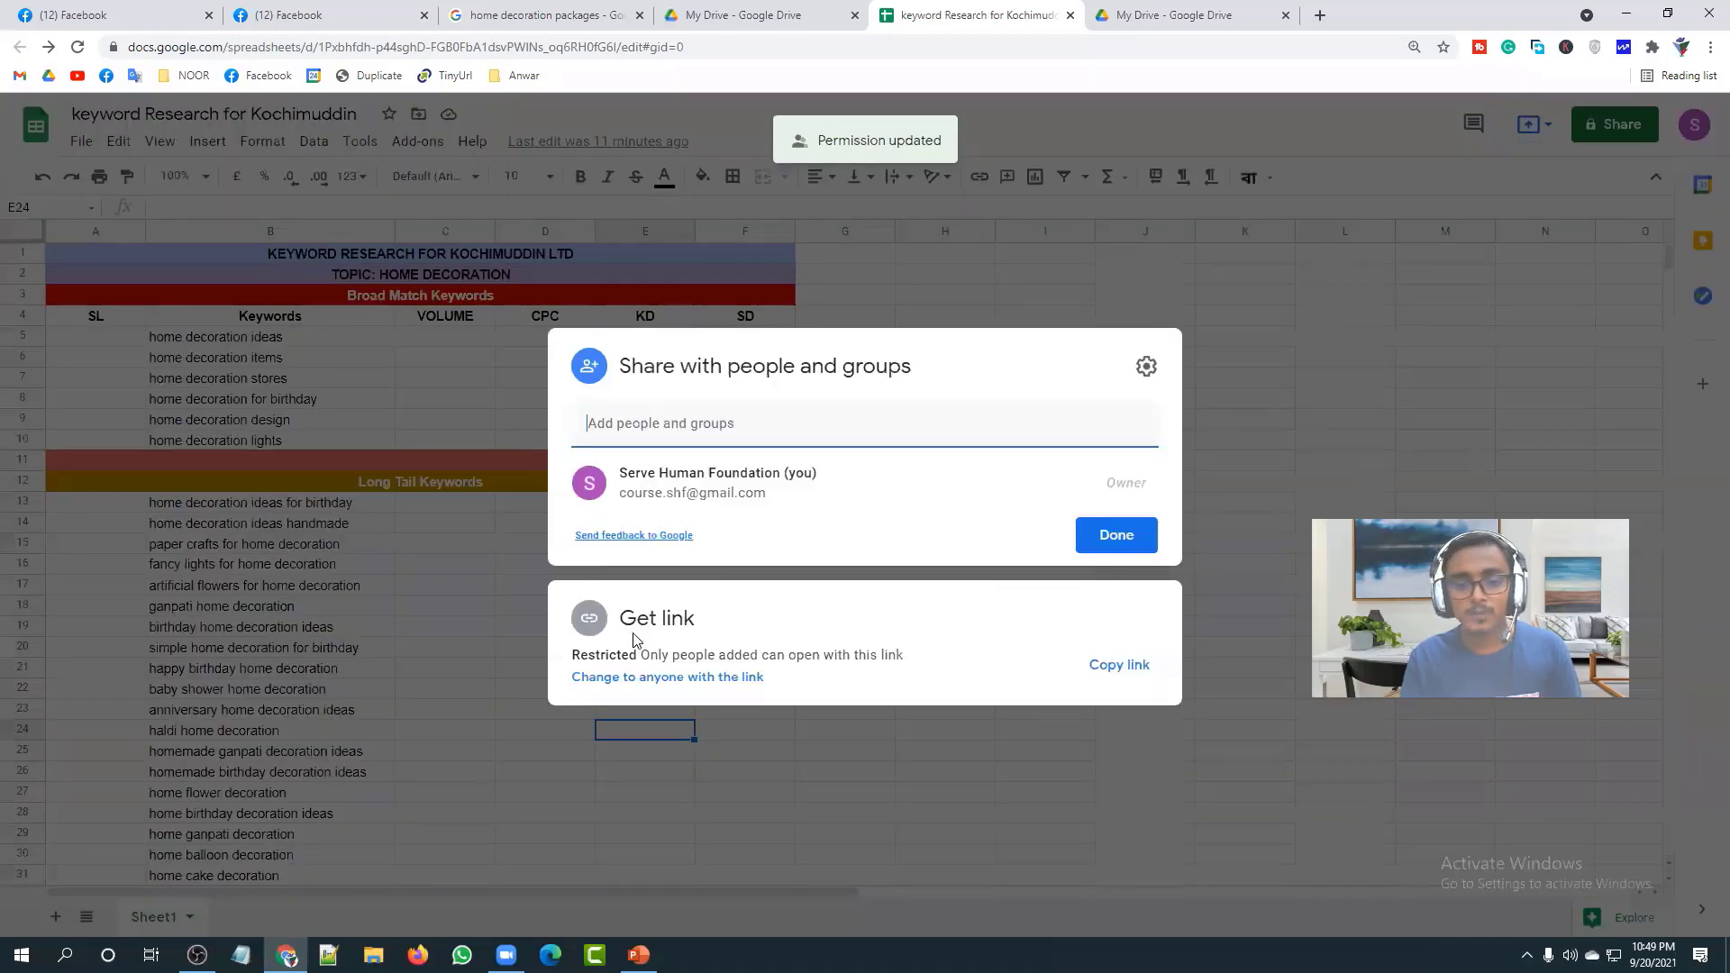
pyautogui.click(750, 677)
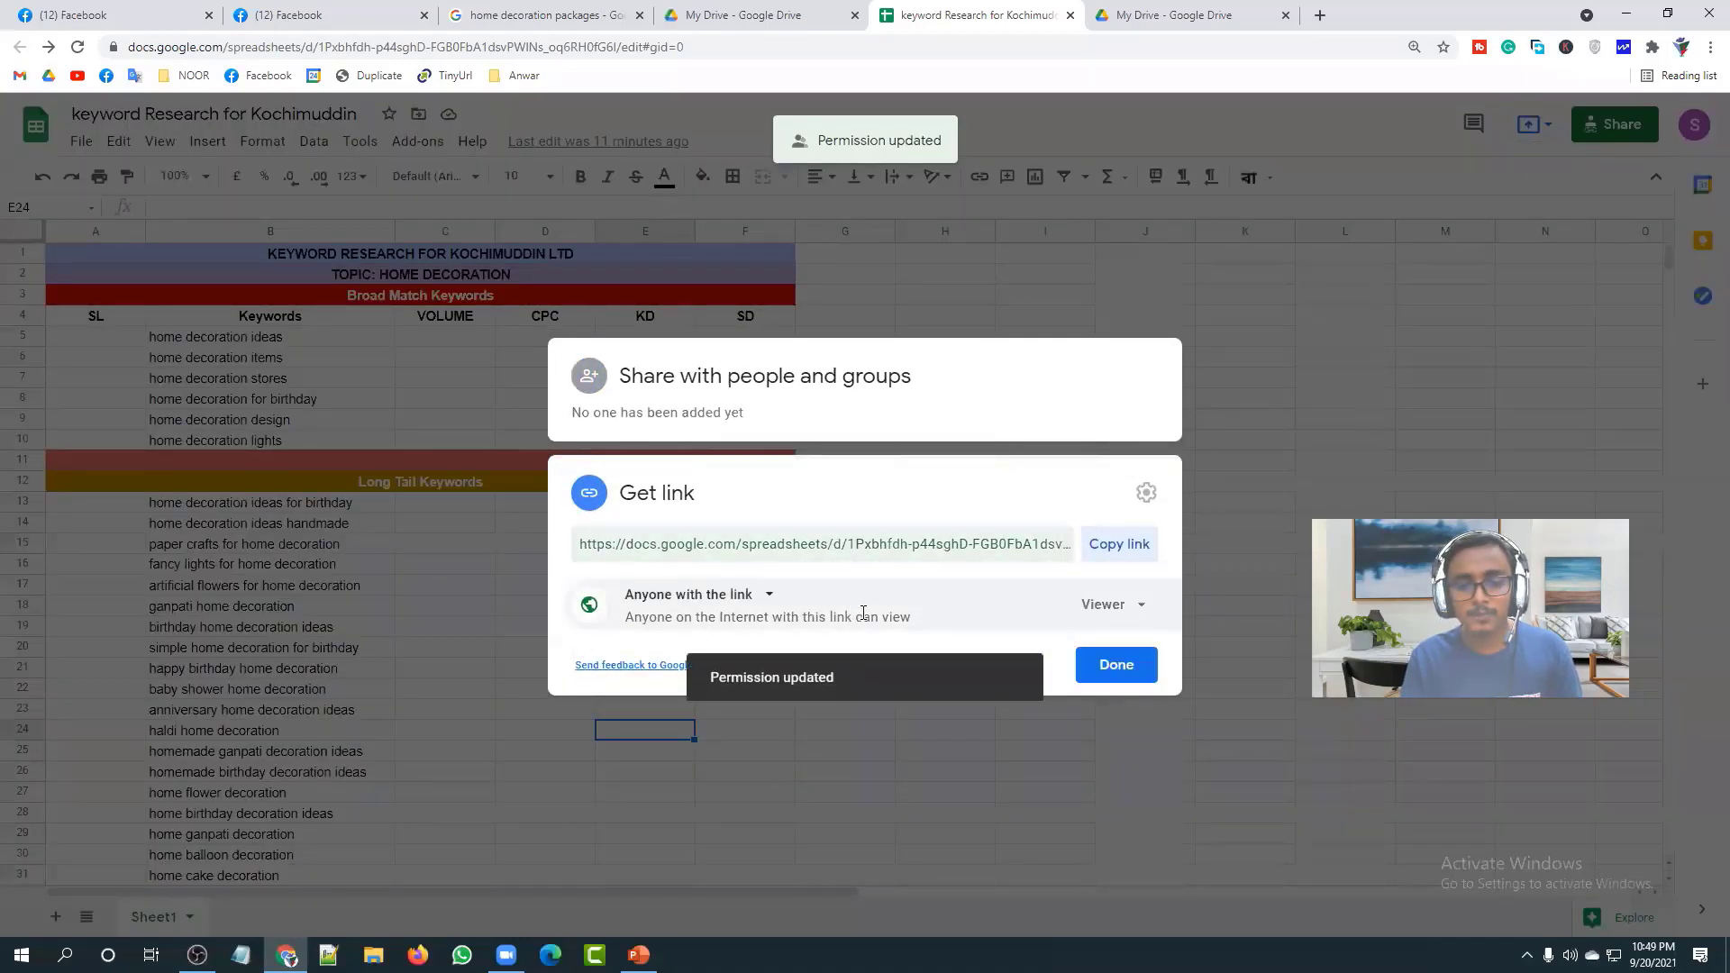
pyautogui.click(1103, 603)
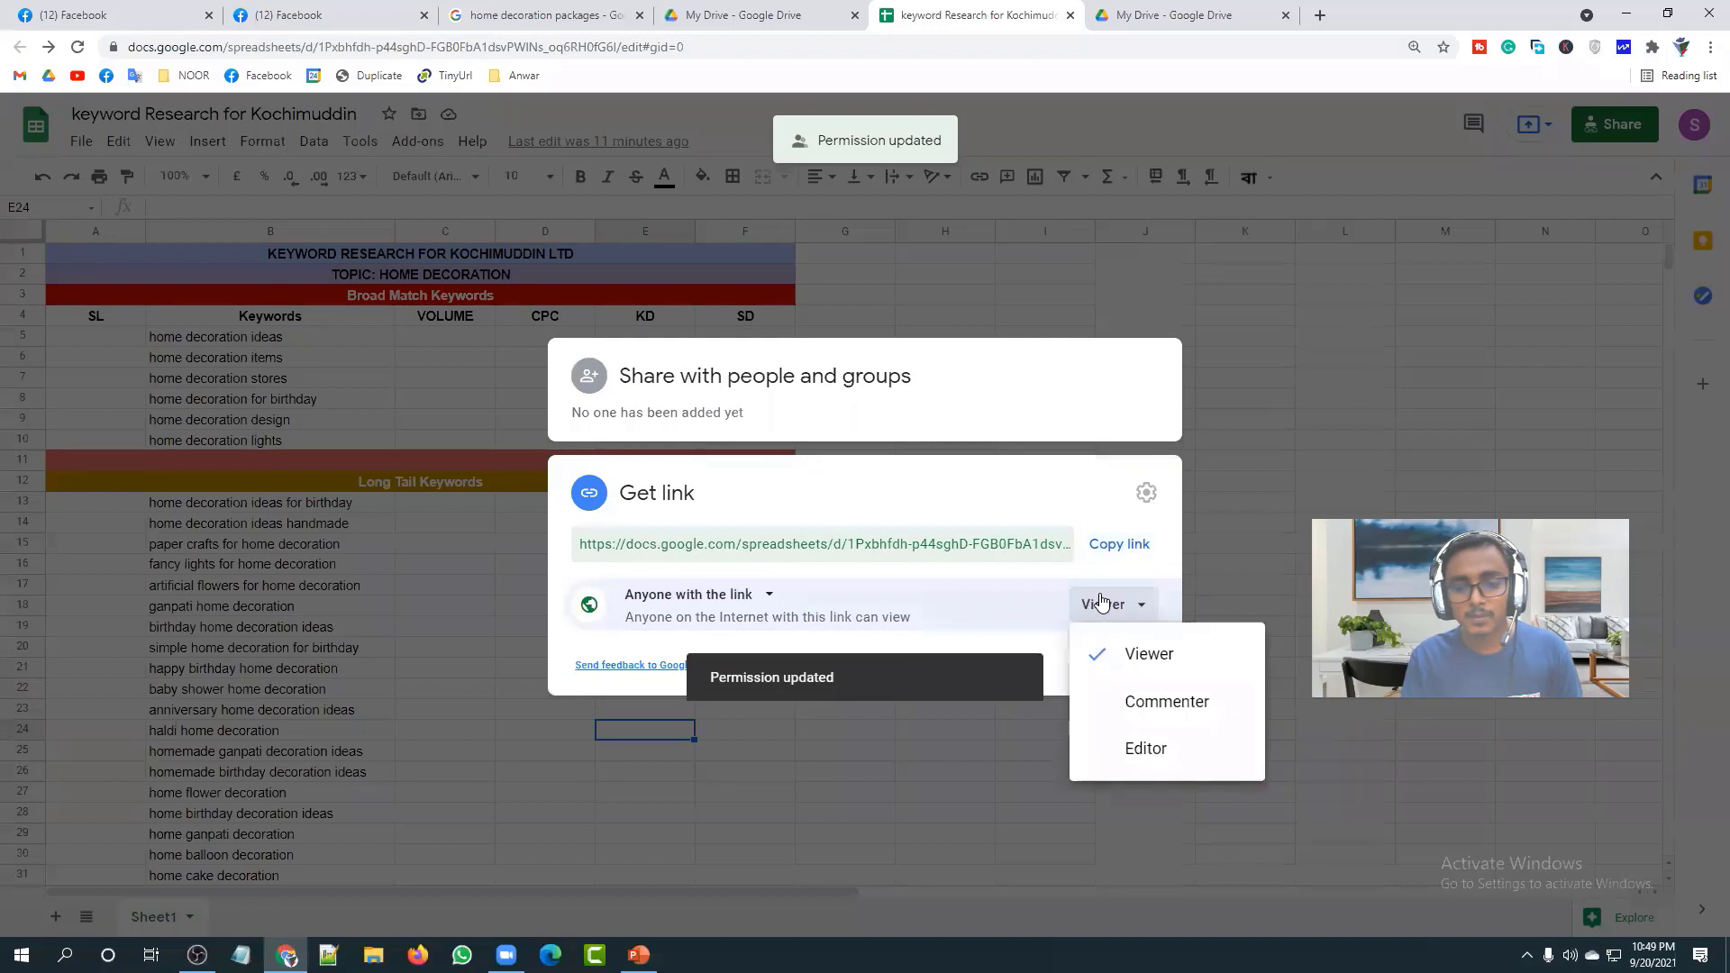
pyautogui.click(1140, 656)
pyautogui.click(1120, 551)
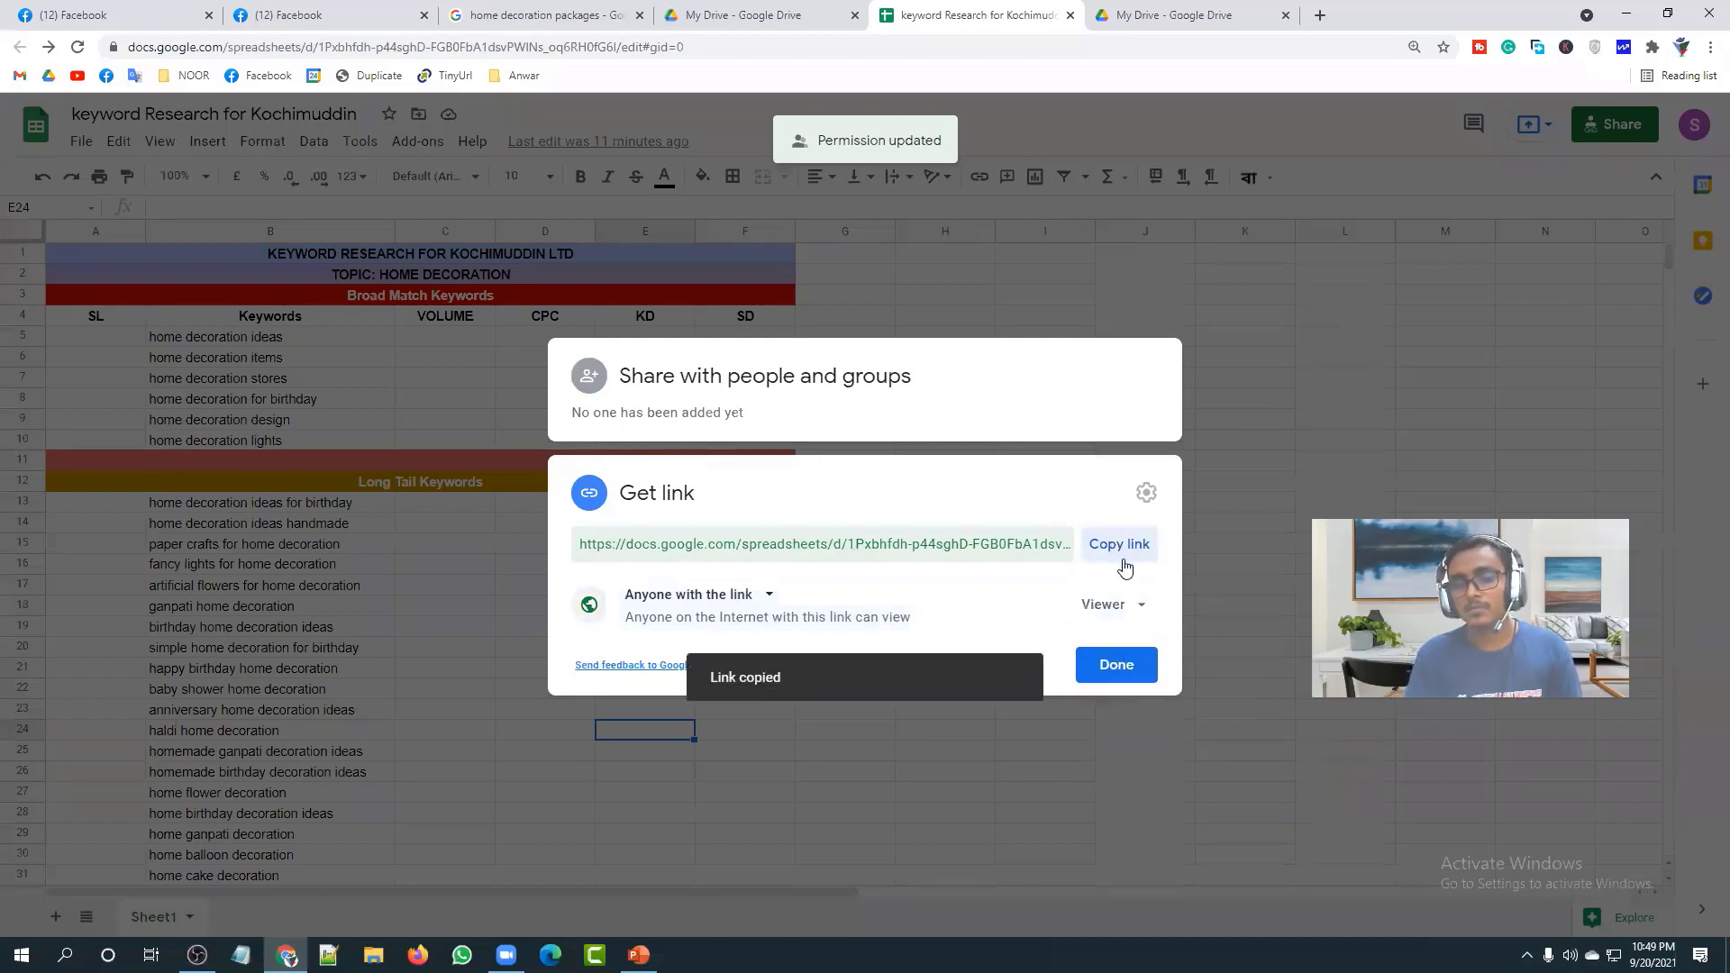
# Step: Check the link access options and switch the spreadsheet's access from Anyone with the link to Restricted
pyautogui.click(735, 602)
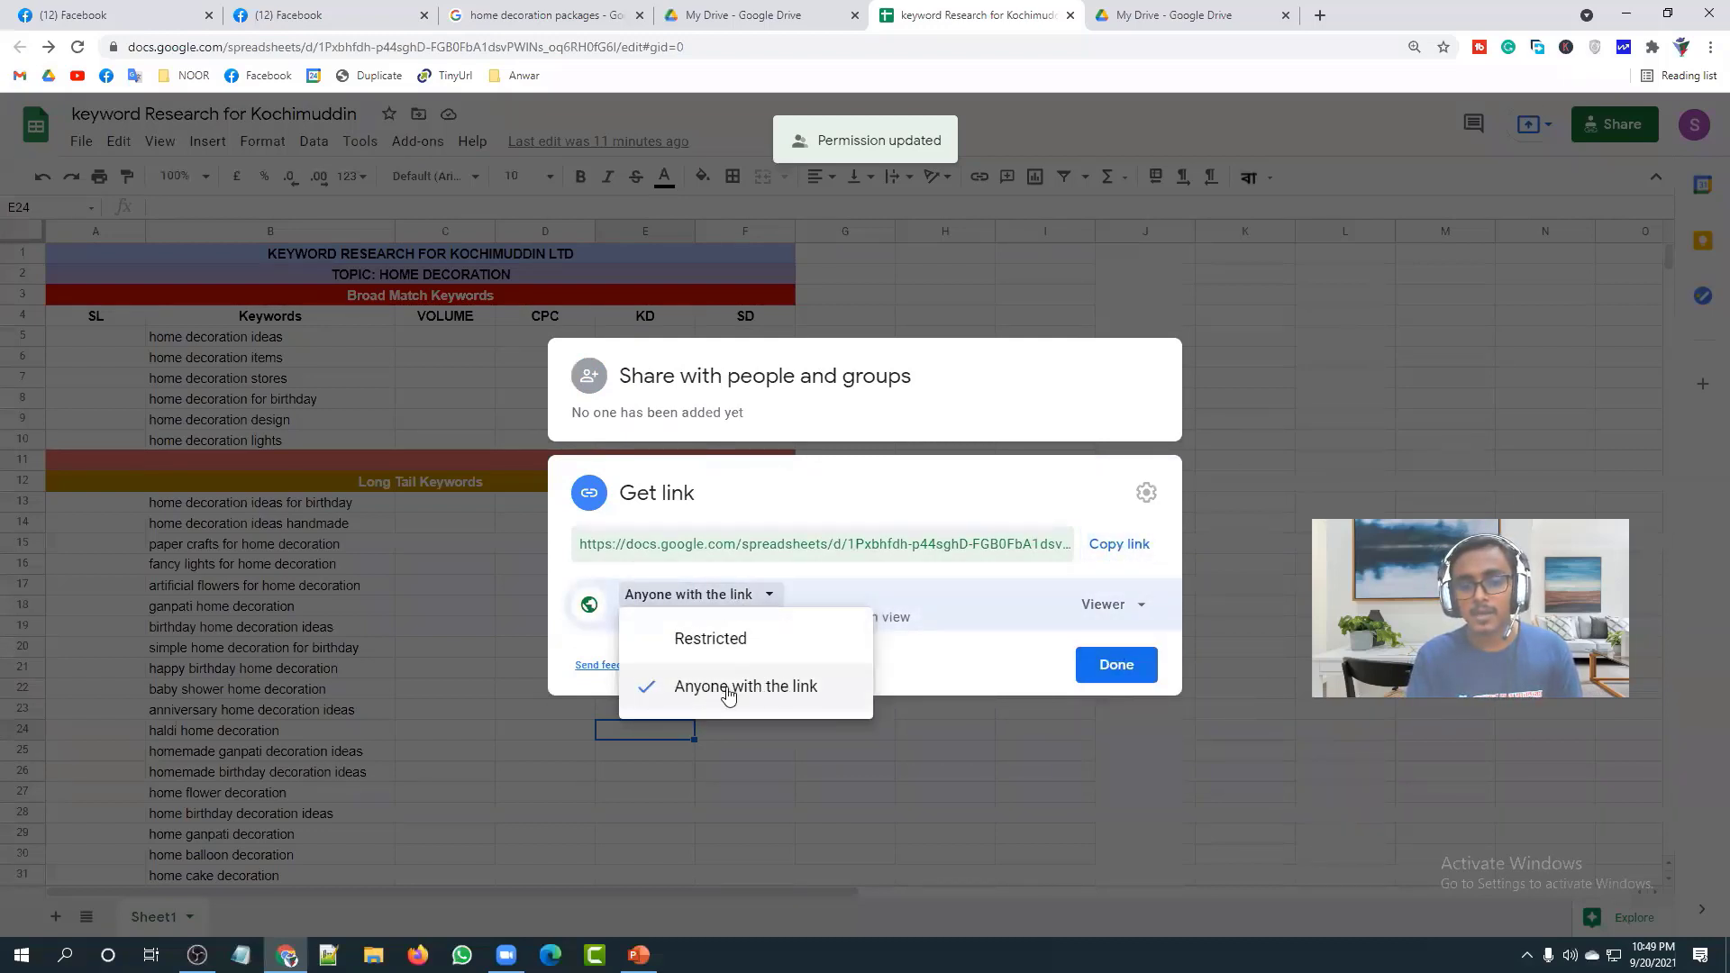
pyautogui.click(740, 692)
pyautogui.click(711, 604)
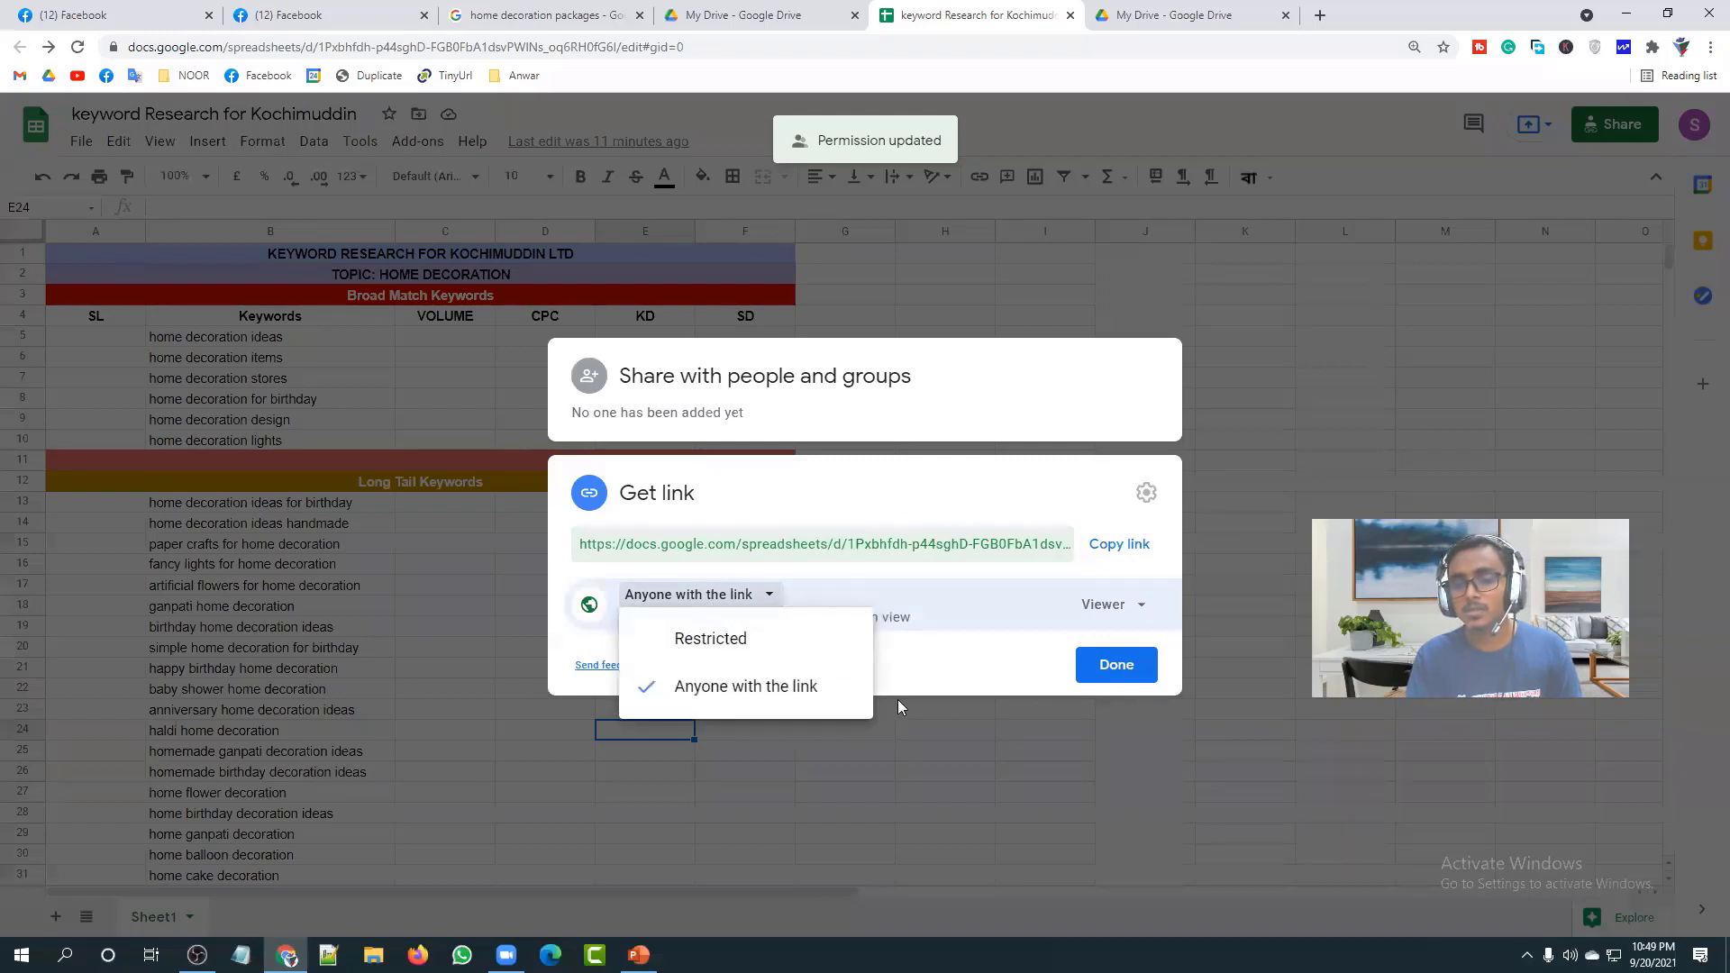
pyautogui.click(695, 638)
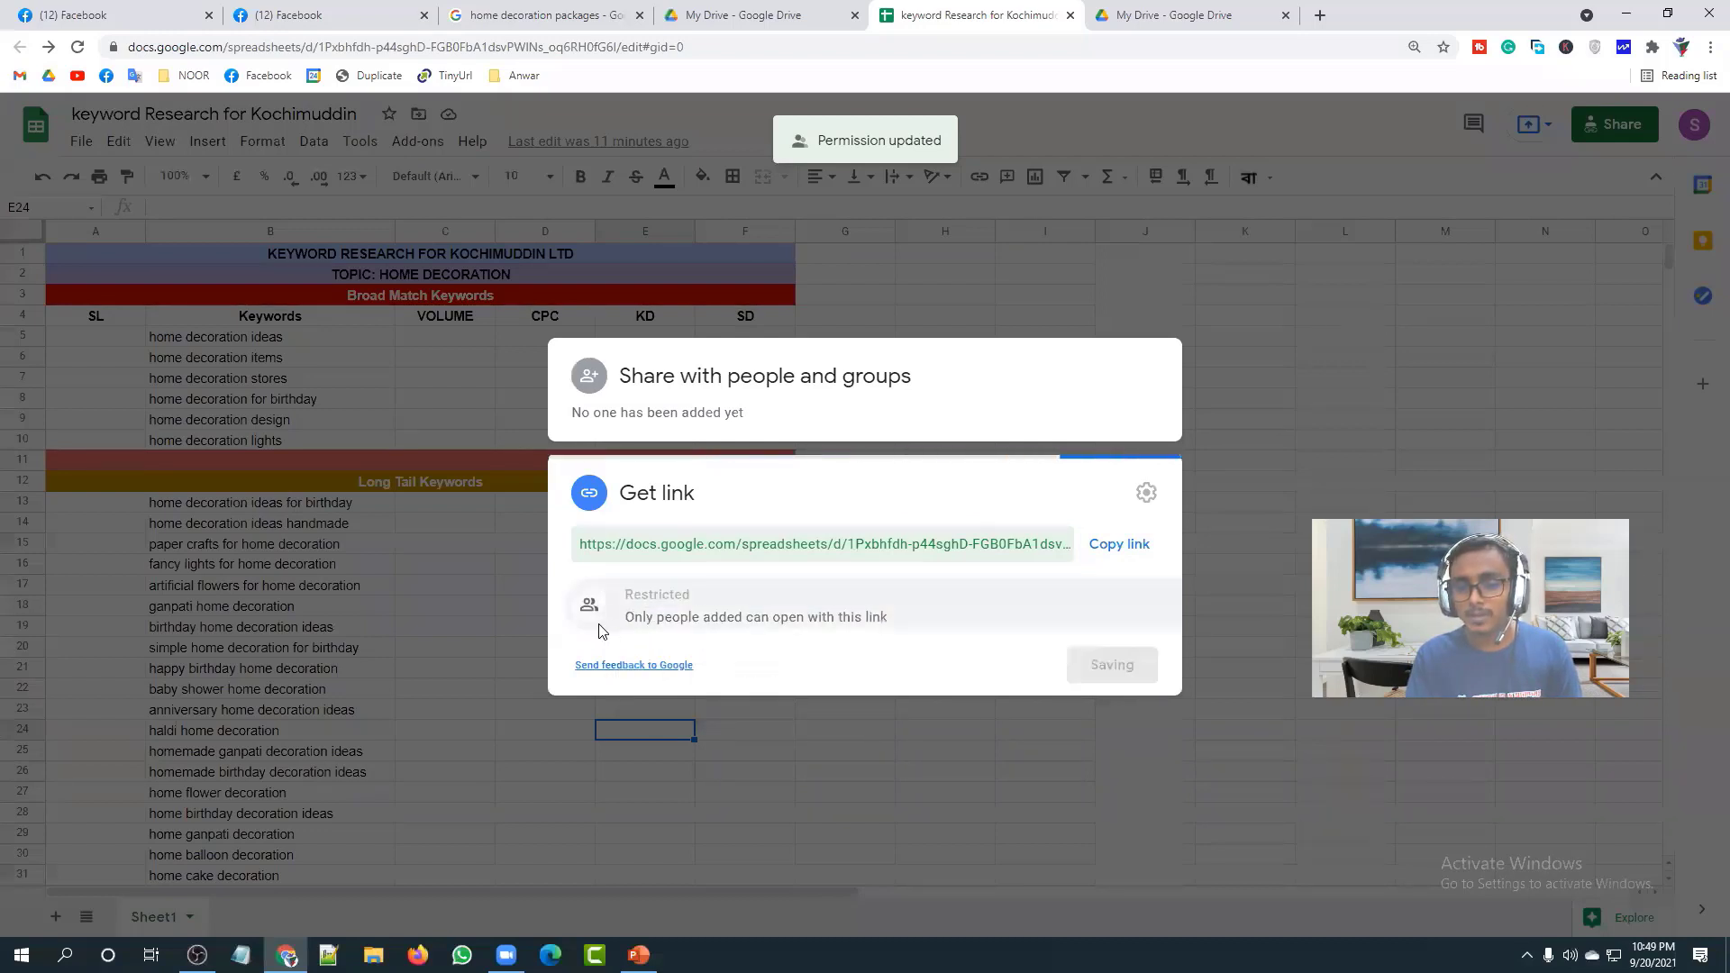
# Step: Set the link access back to Anyone with the link, copy the link and close the sharing settings
pyautogui.click(697, 601)
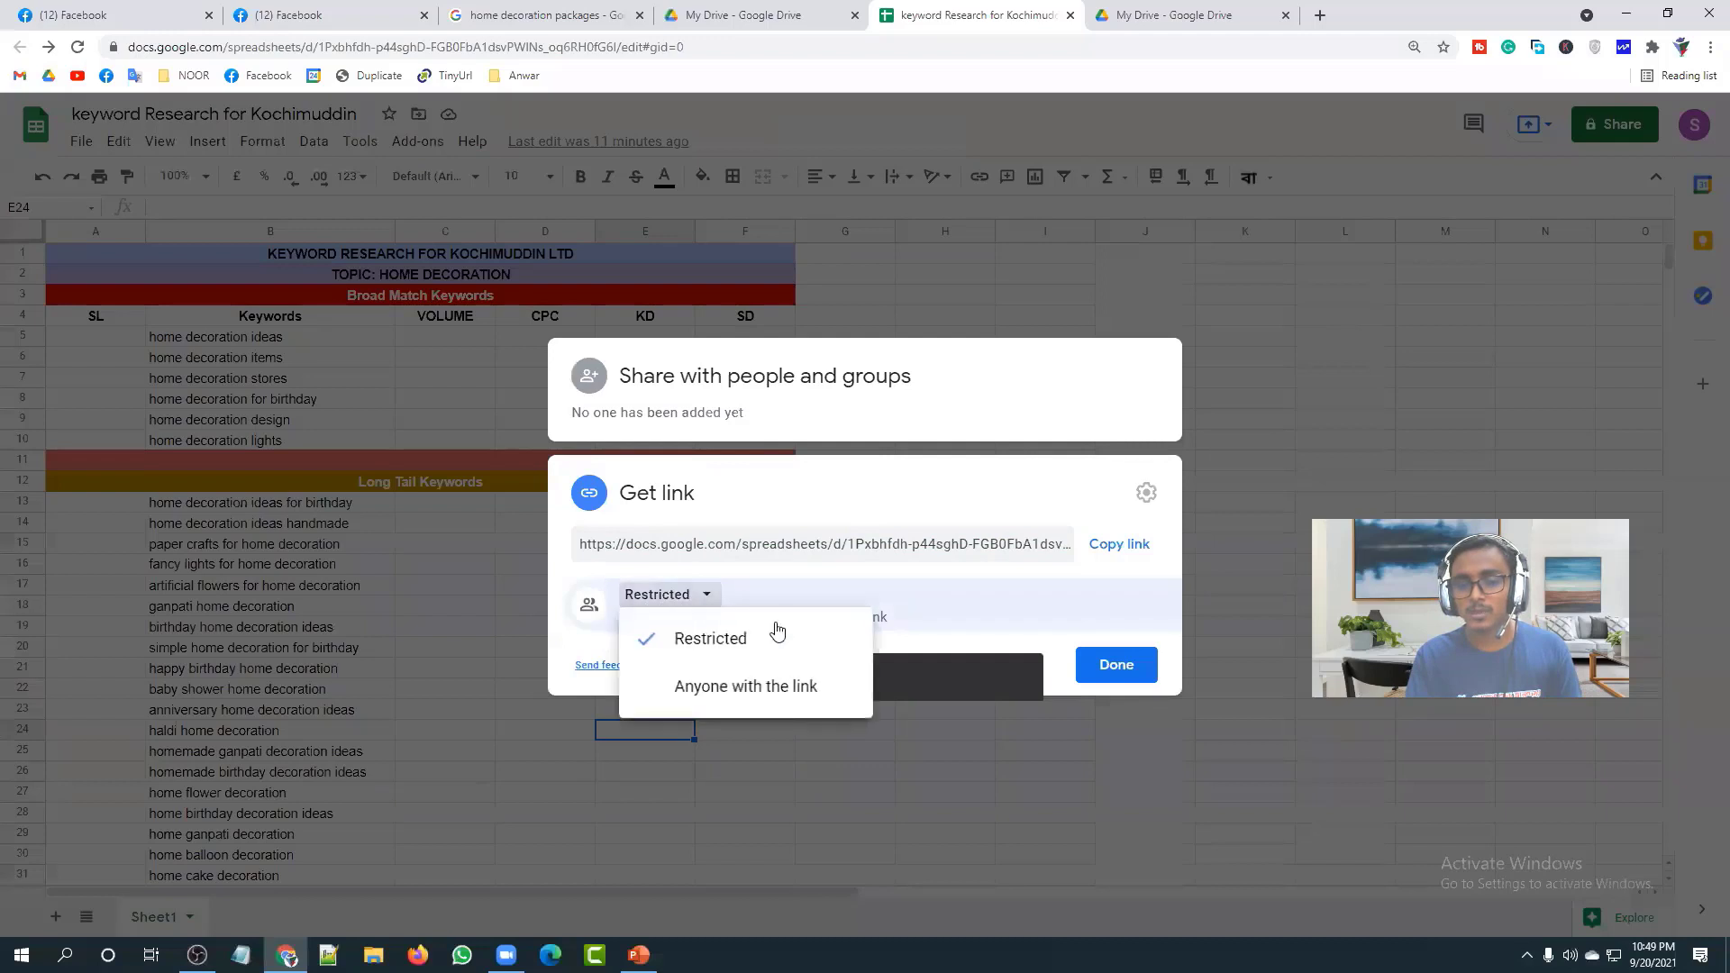
pyautogui.click(699, 687)
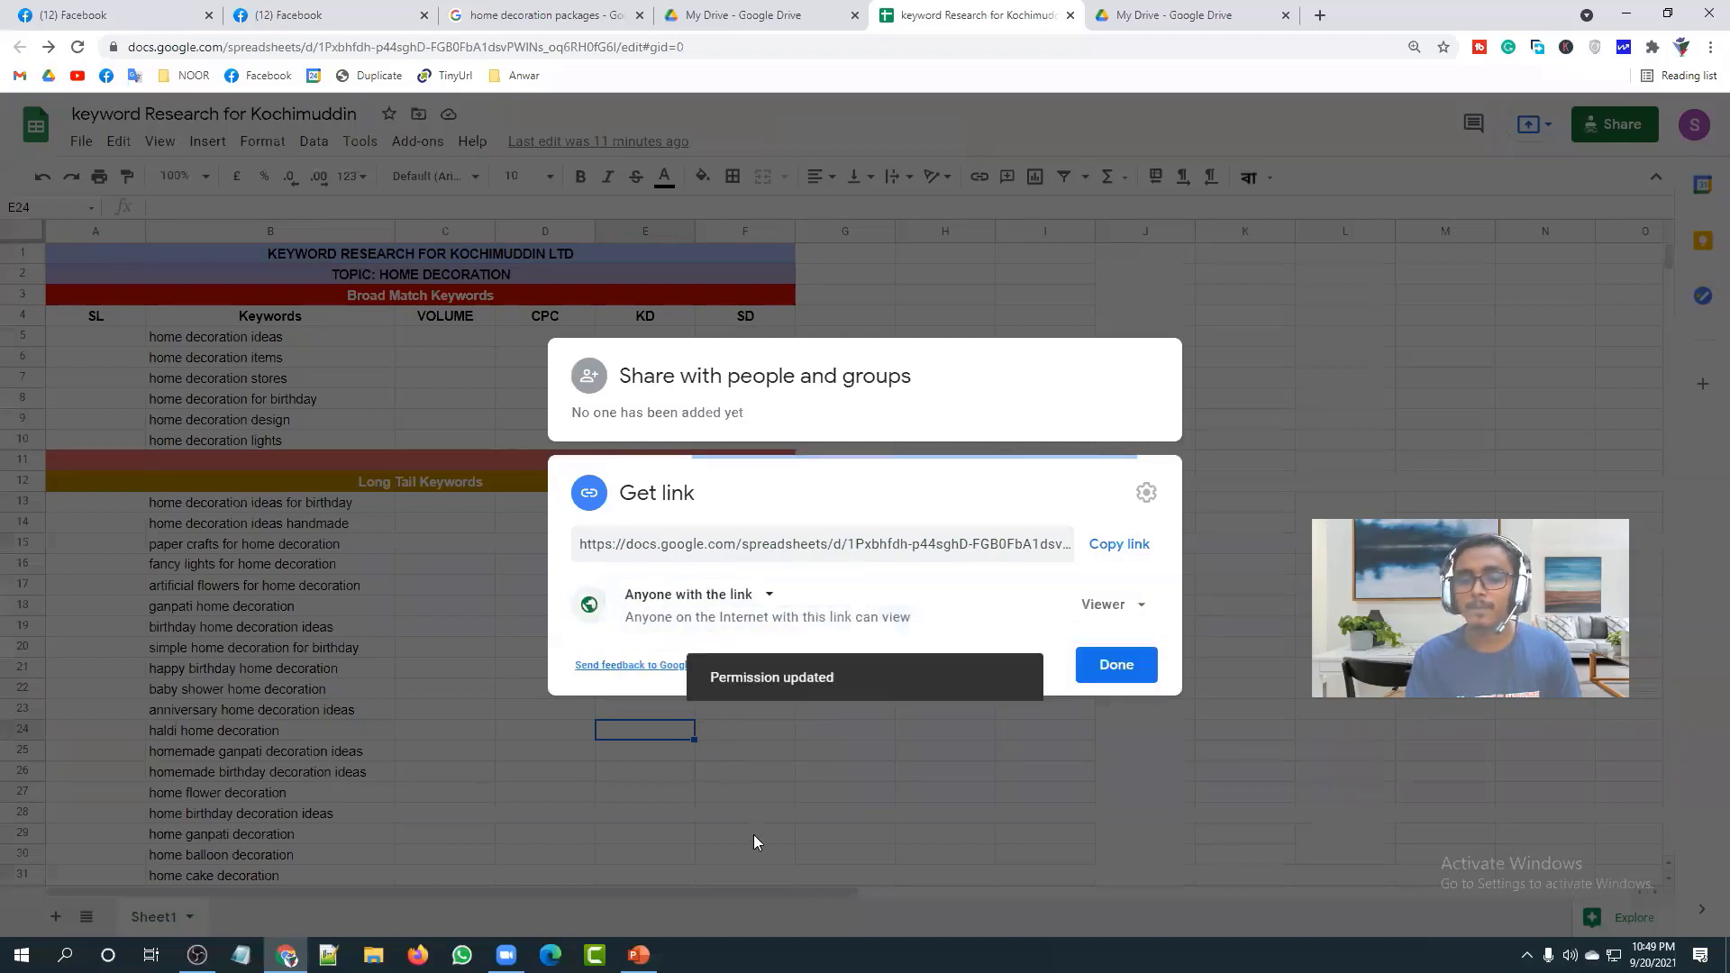
pyautogui.click(1124, 541)
pyautogui.click(1286, 301)
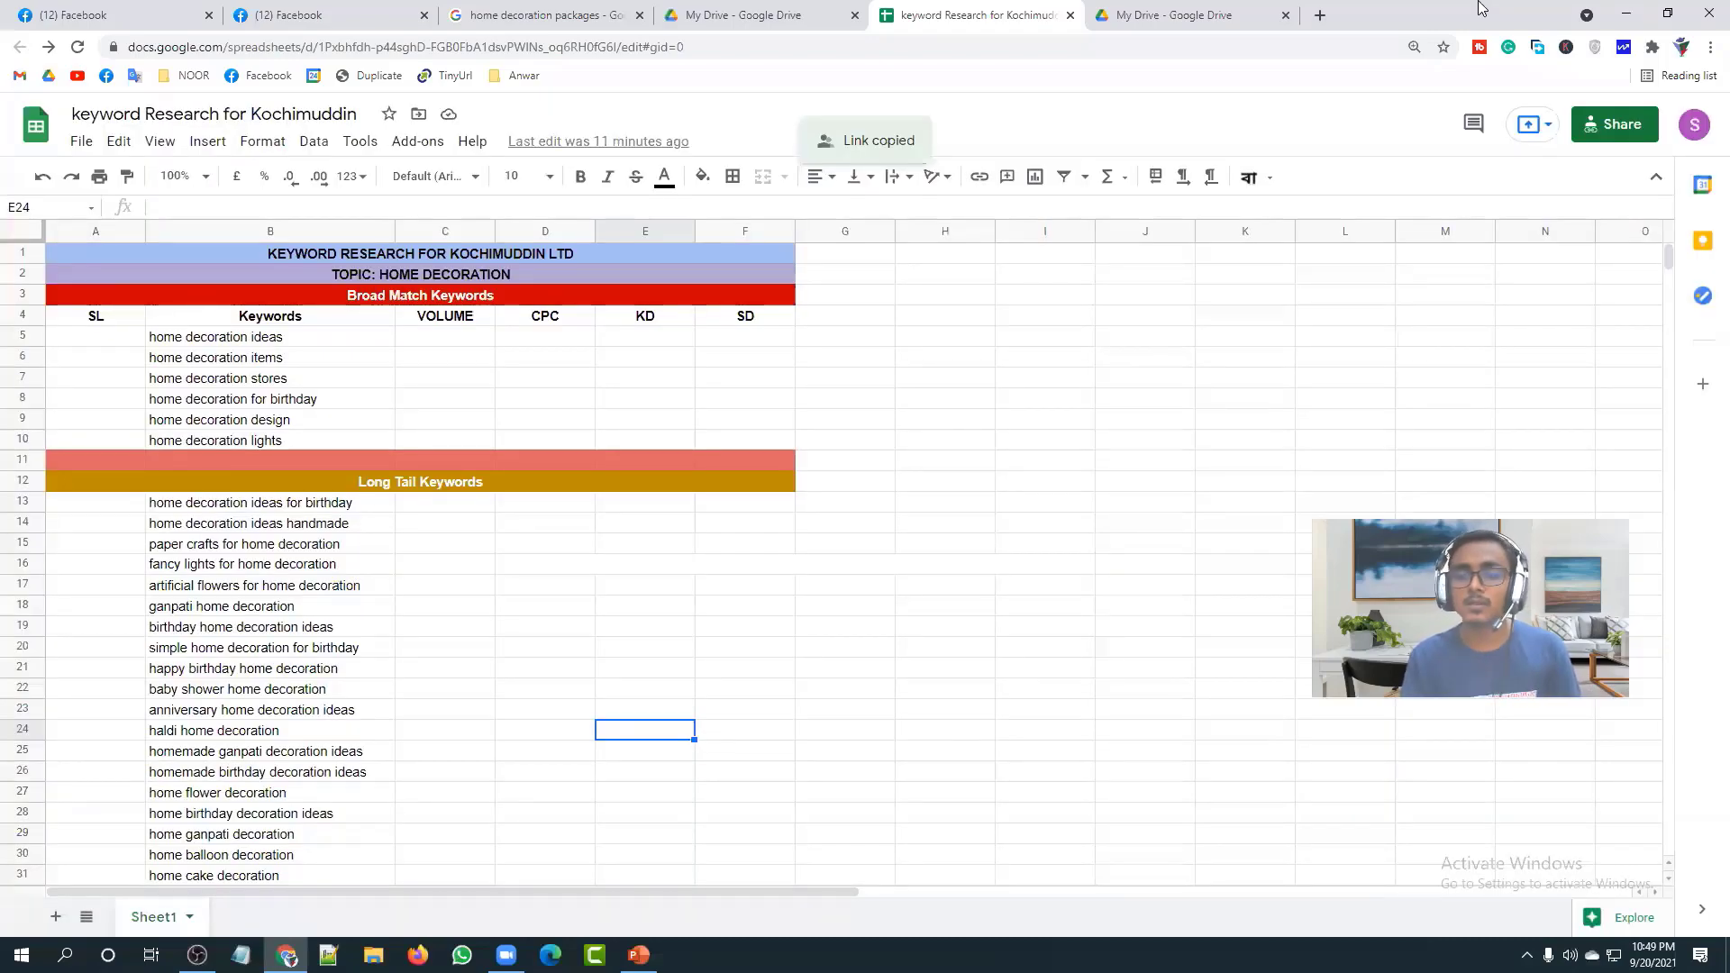